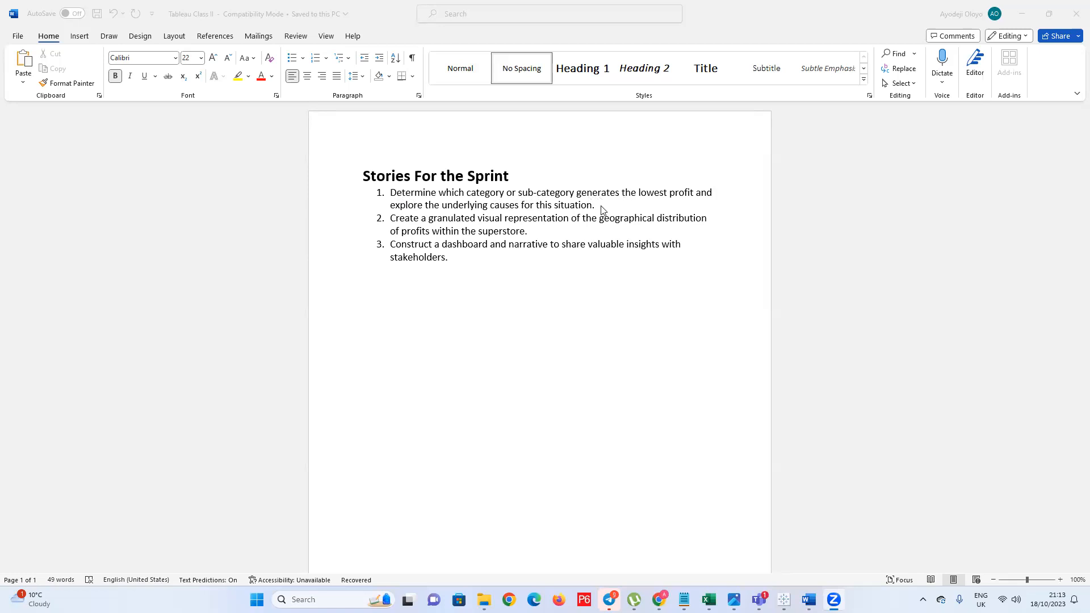
Colour the text of the first sprint story green and highlight the story in yellow
left_click_drag(599, 205, 373, 194)
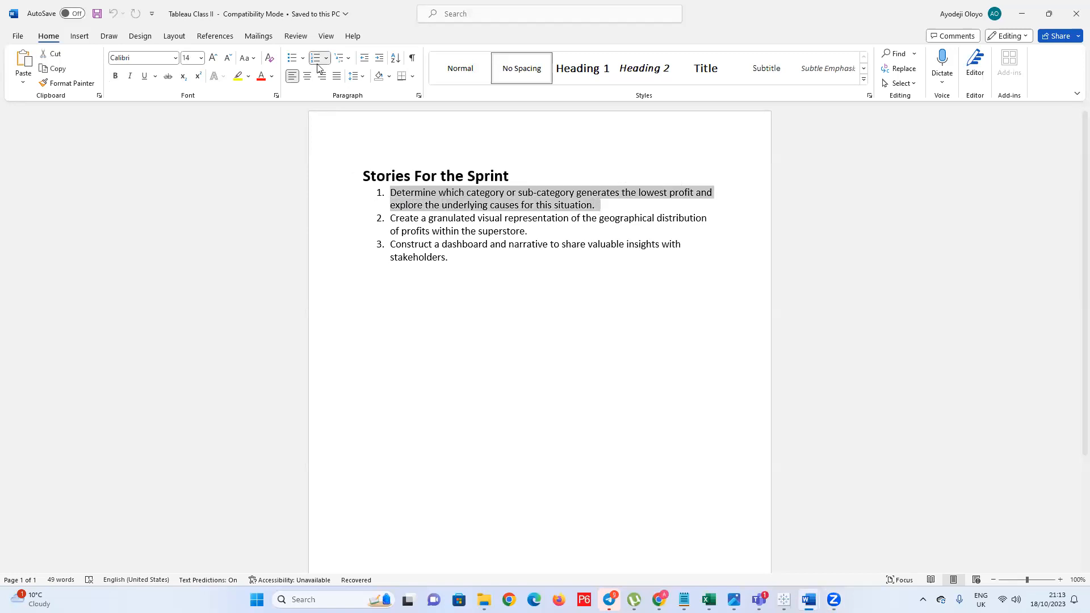
left_click(272, 77)
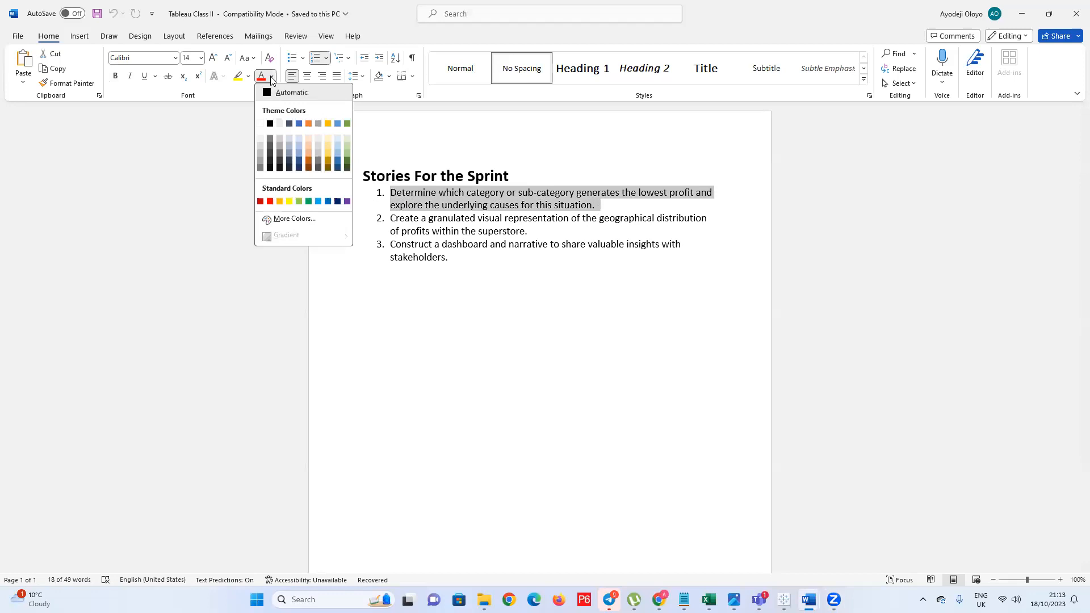
left_click(347, 124)
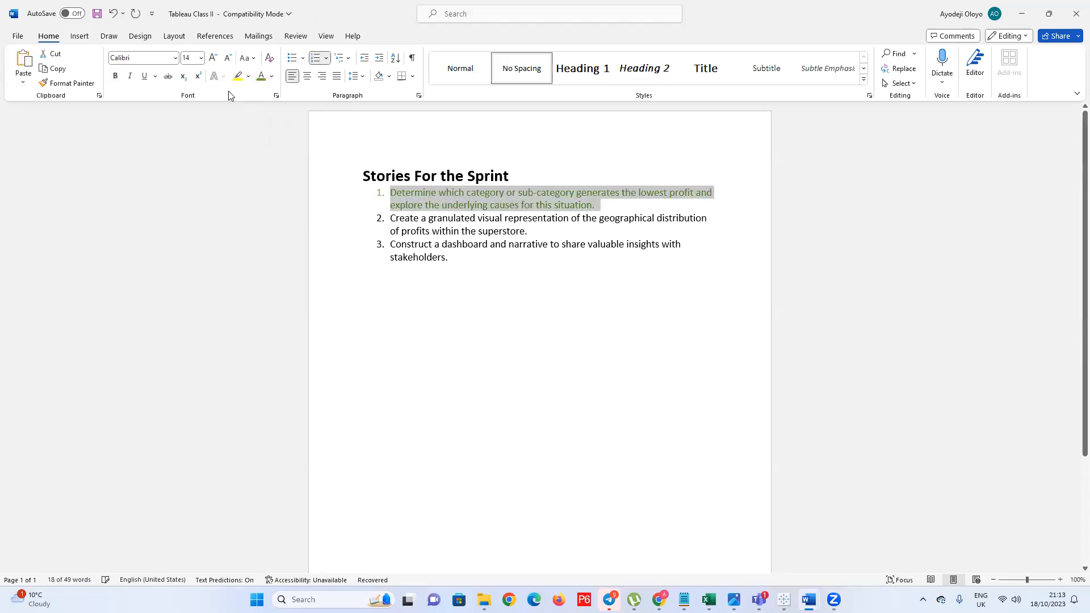
left_click(248, 76)
left_click(239, 88)
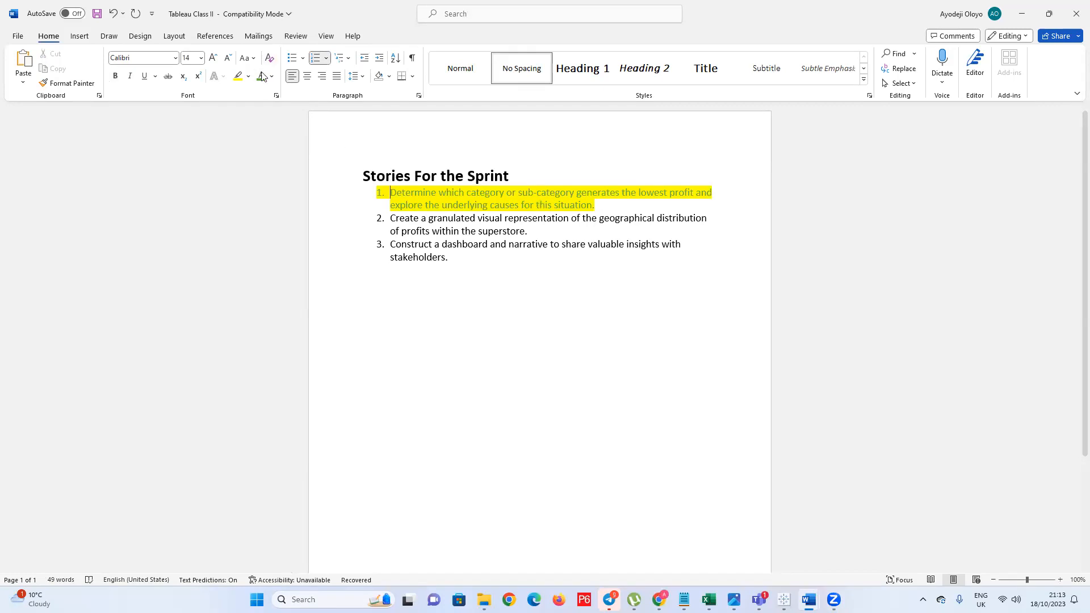
Set the first sprint story's font colour back to Automatic black
left_click(271, 76)
left_click(276, 92)
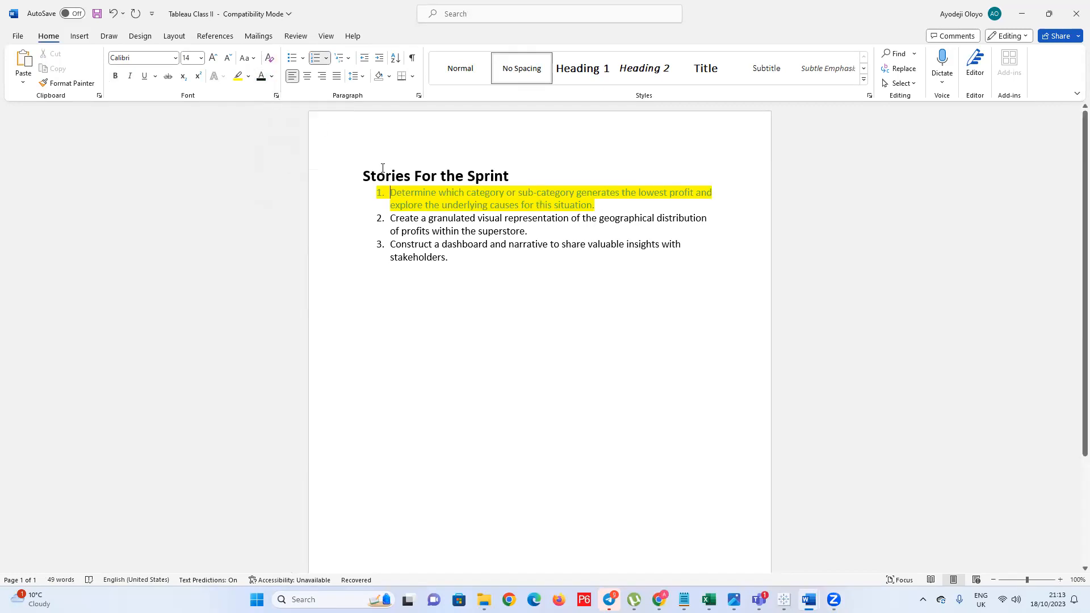
left_click_drag(371, 191, 601, 205)
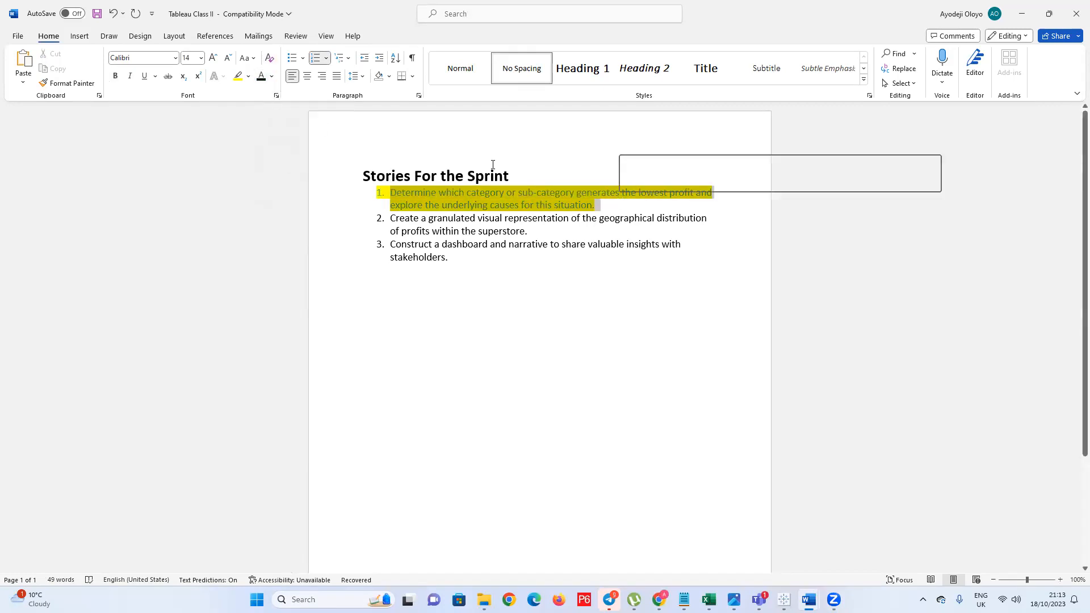
left_click(267, 79)
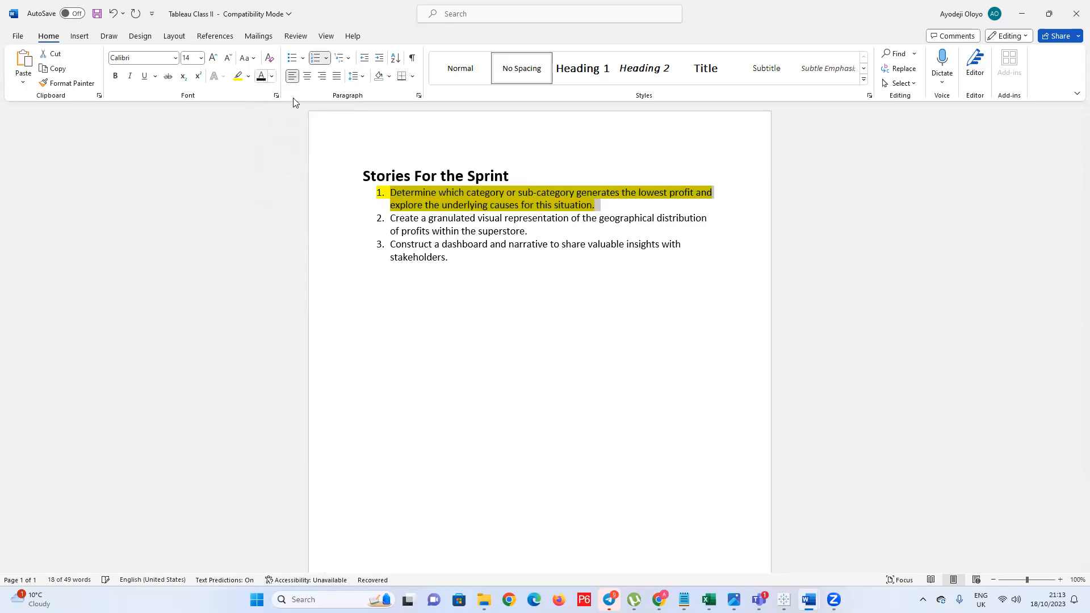
left_click(536, 232)
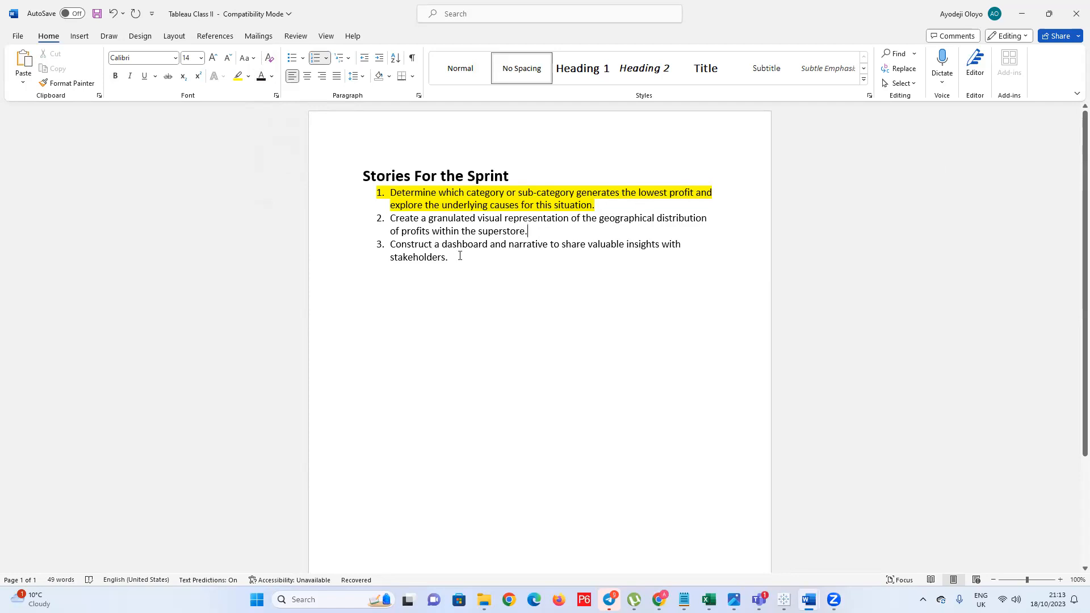
Switch to the Tableau workbook and review the dashboard, the Profit Symbol Map with Population sheet and the Sales Filled Map sheet
left_click(783, 600)
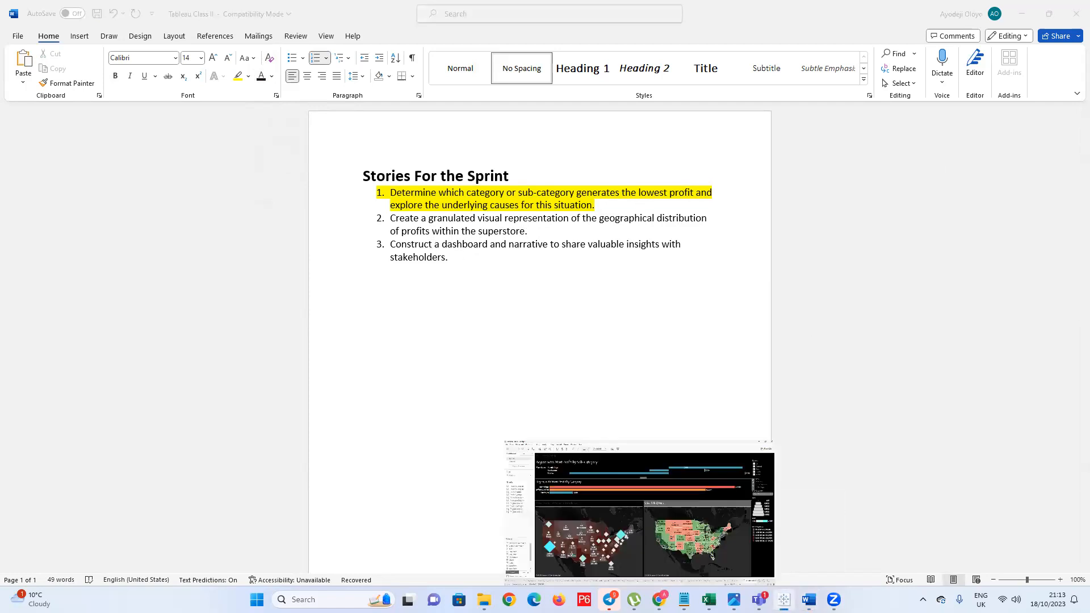
key("super+Up")
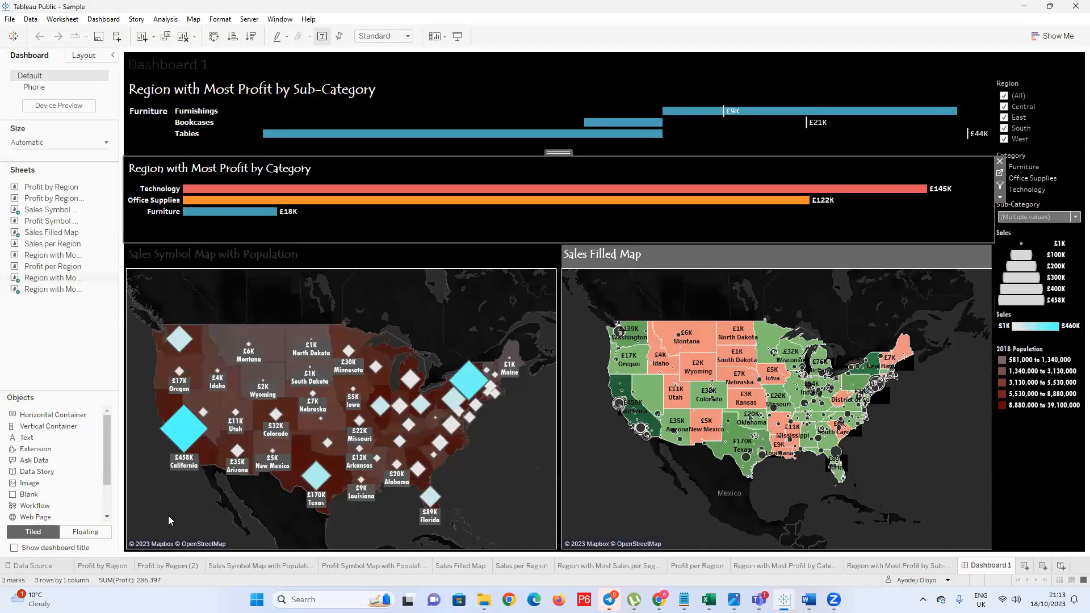
left_click(373, 567)
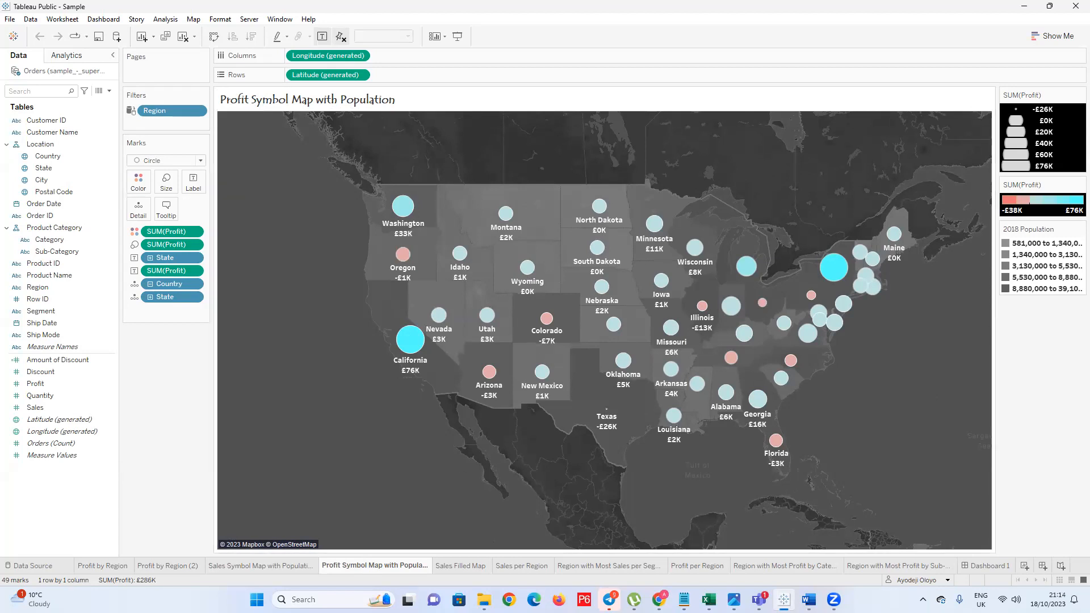
left_click(462, 567)
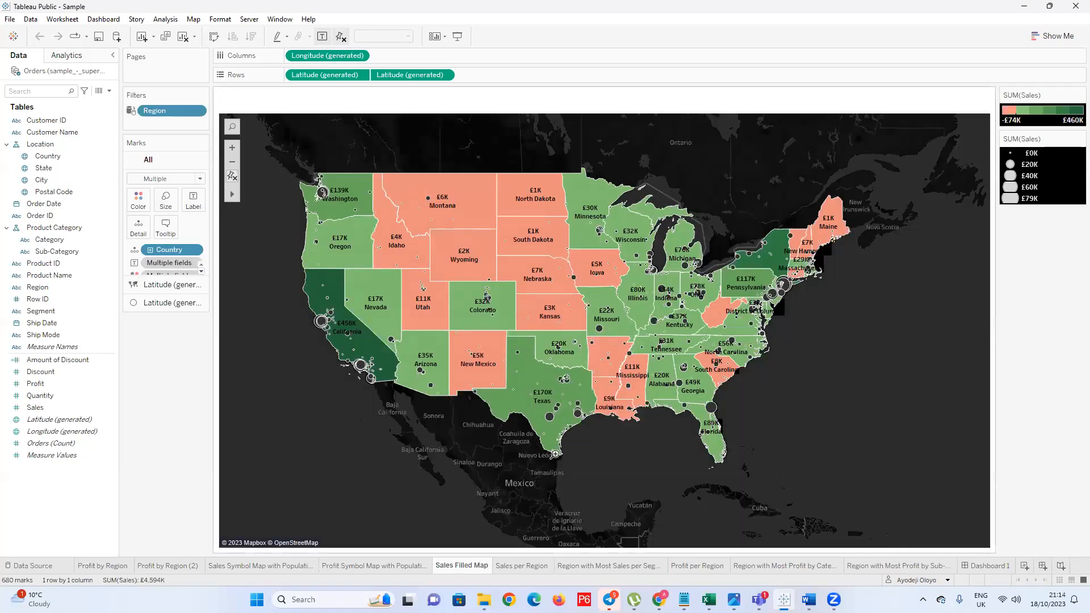
Insert a new worksheet after the Profit Symbol Map sheet and plot the Location hierarchy on it as a map
right_click(400, 568)
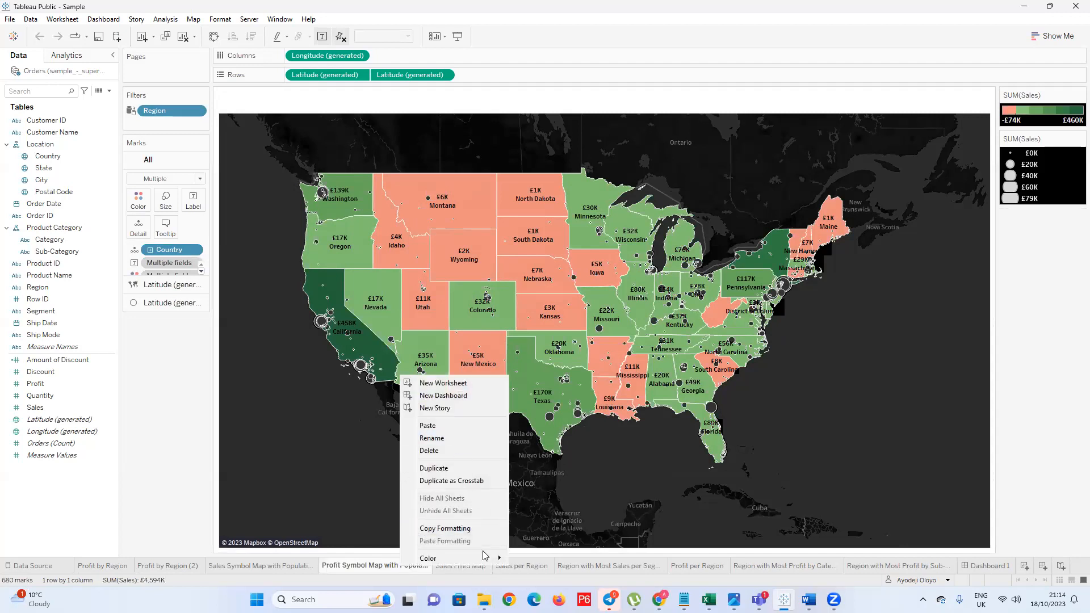
left_click(461, 382)
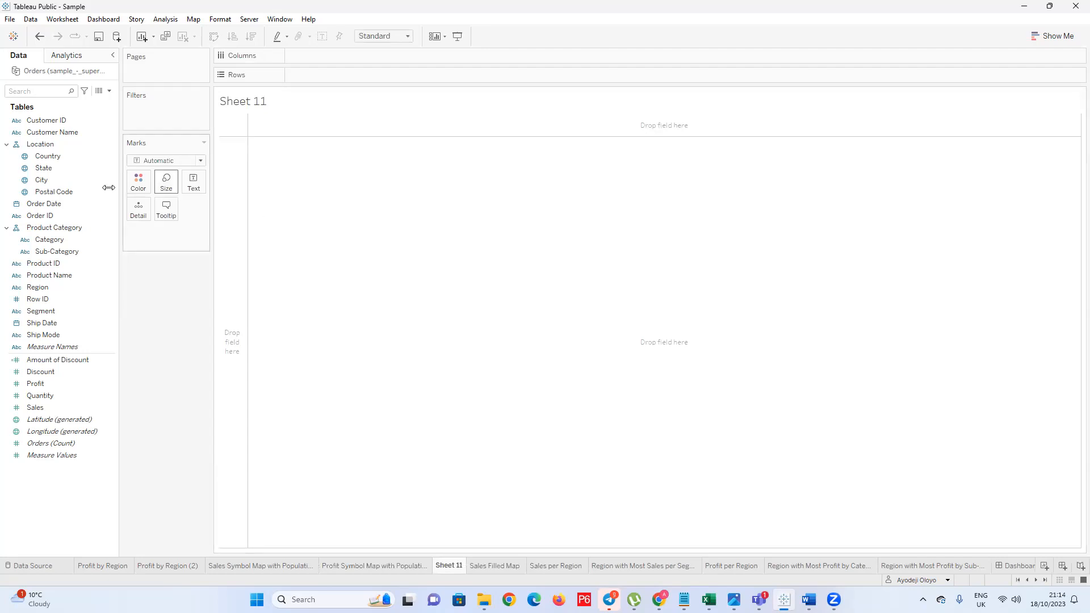
left_click(84, 190)
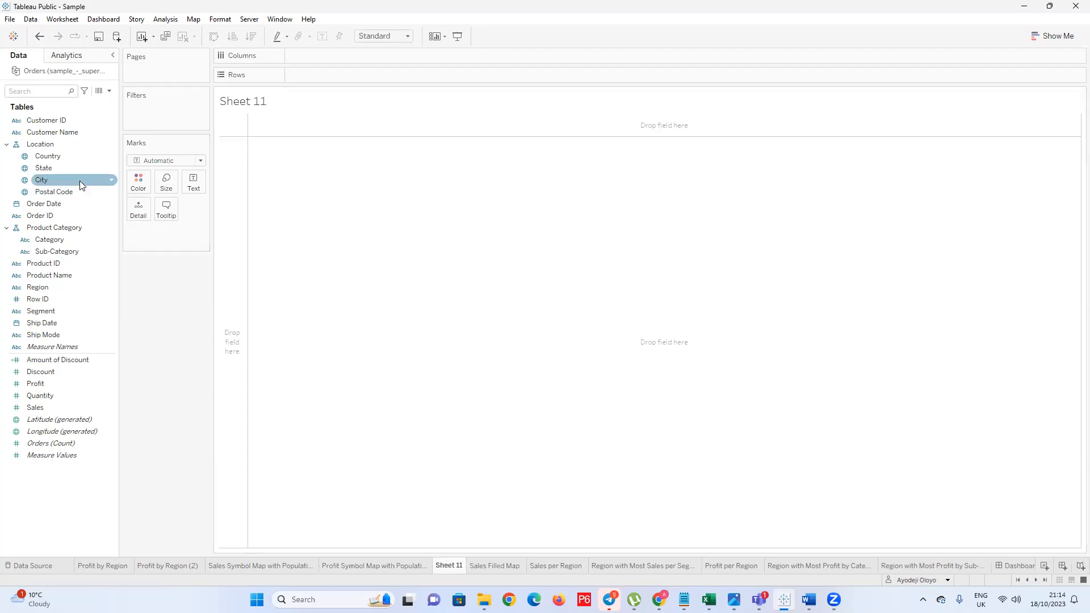
left_click_drag(33, 142, 474, 254)
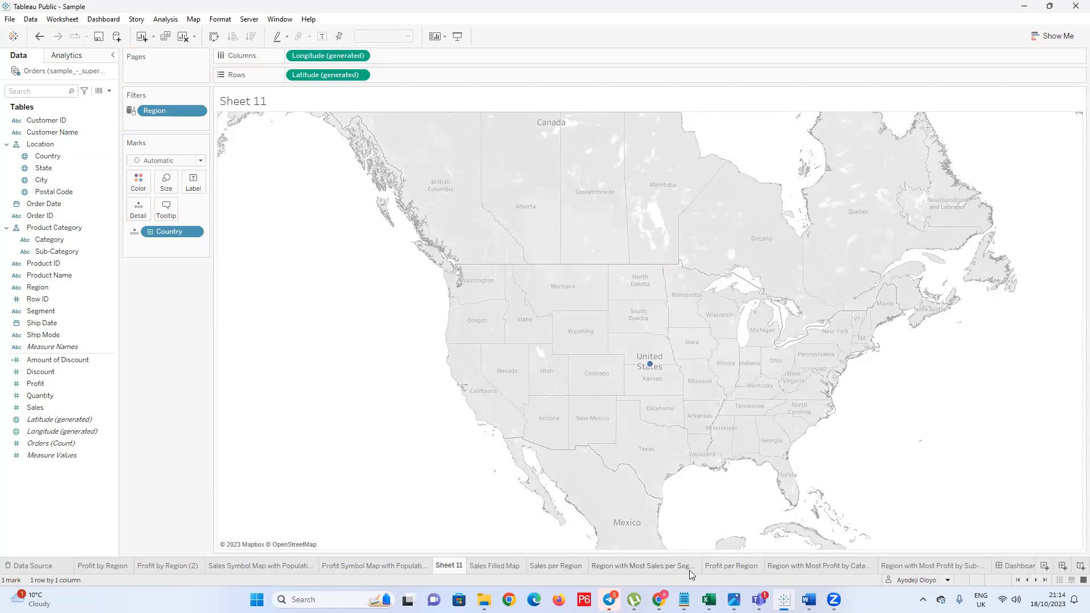
Remove the Region filter from the new map sheet
mouse_move(714, 568)
left_click(47, 204)
left_click_drag(176, 112, 167, 317)
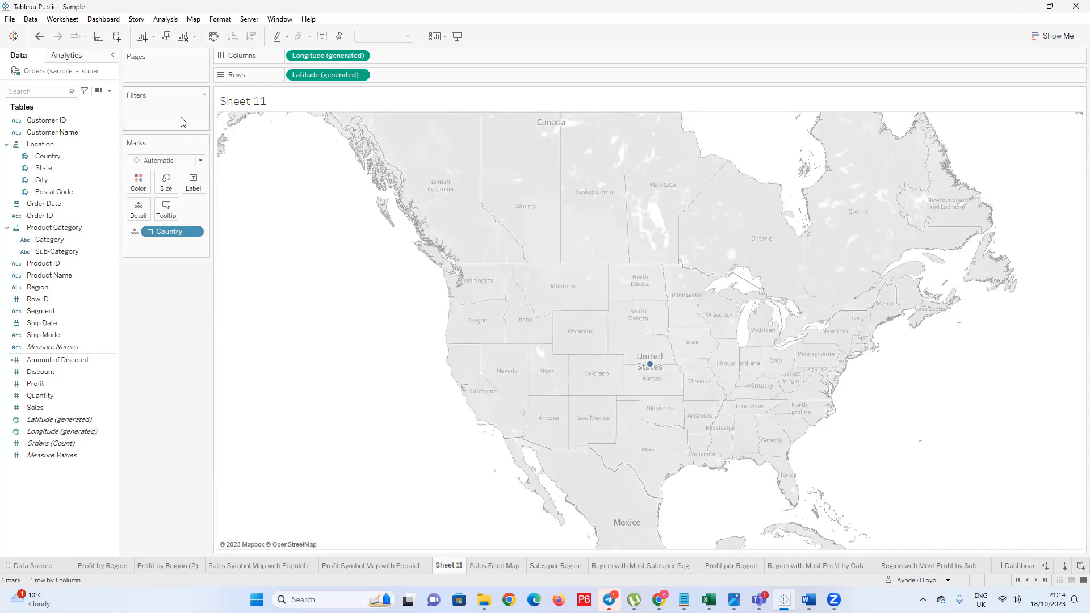
Change the mark type from Automatic to Map so the country is drawn as a filled area
left_click(201, 161)
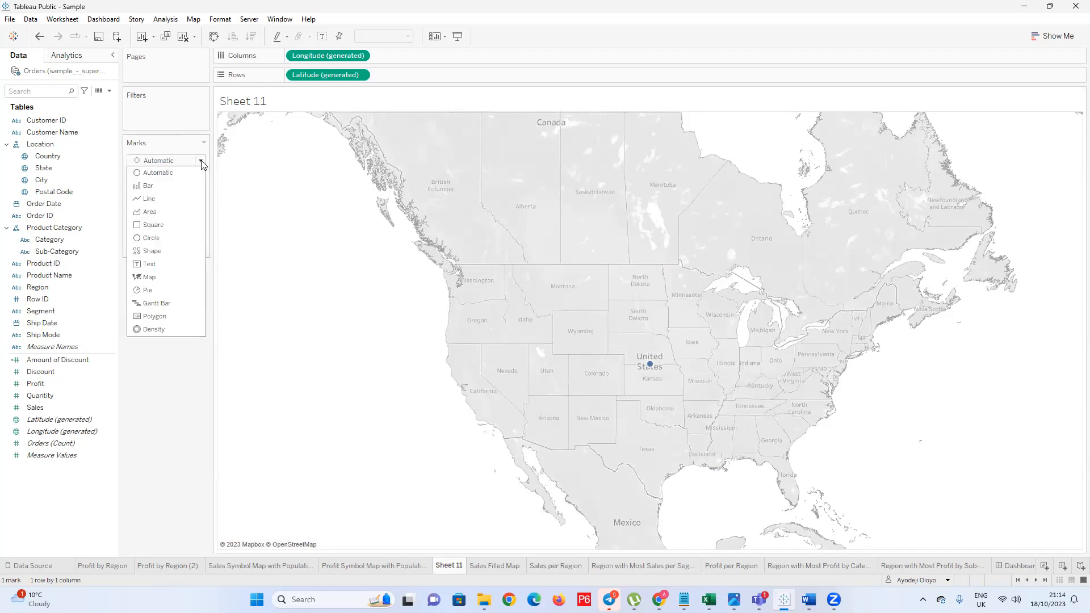
left_click(157, 280)
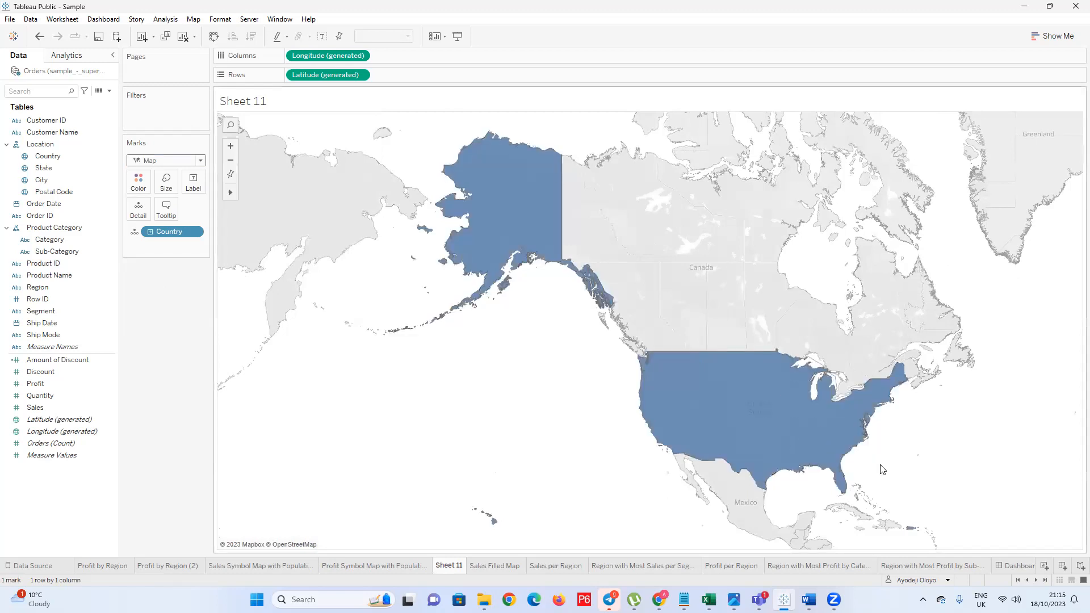
scroll(880, 468, "up", 2)
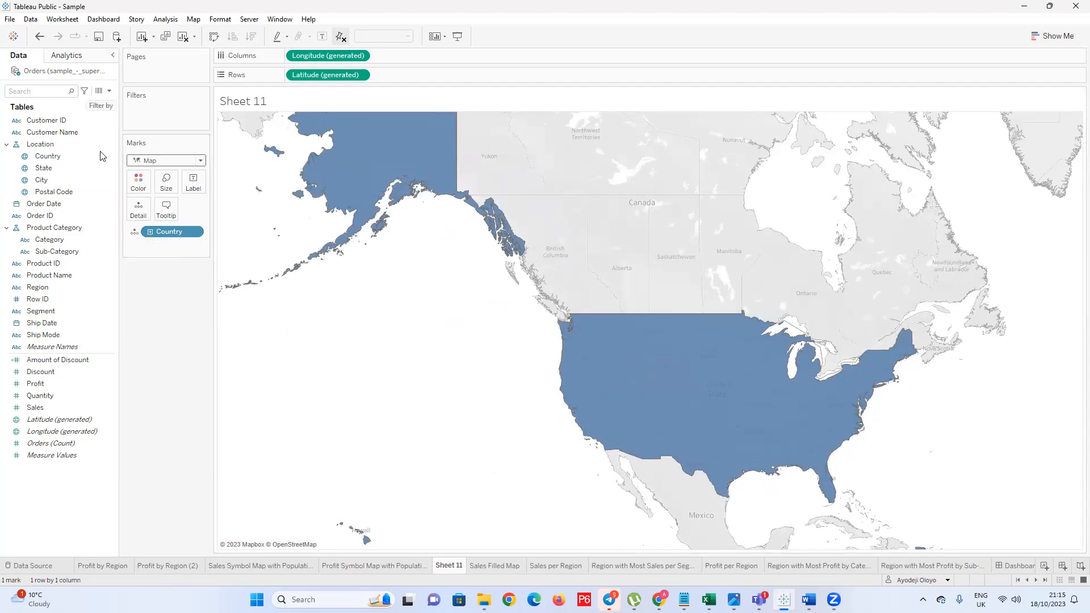
Drill the map down to State level, collapse it back to Country, and inspect the filled United States area including Alaska
left_click(29, 170)
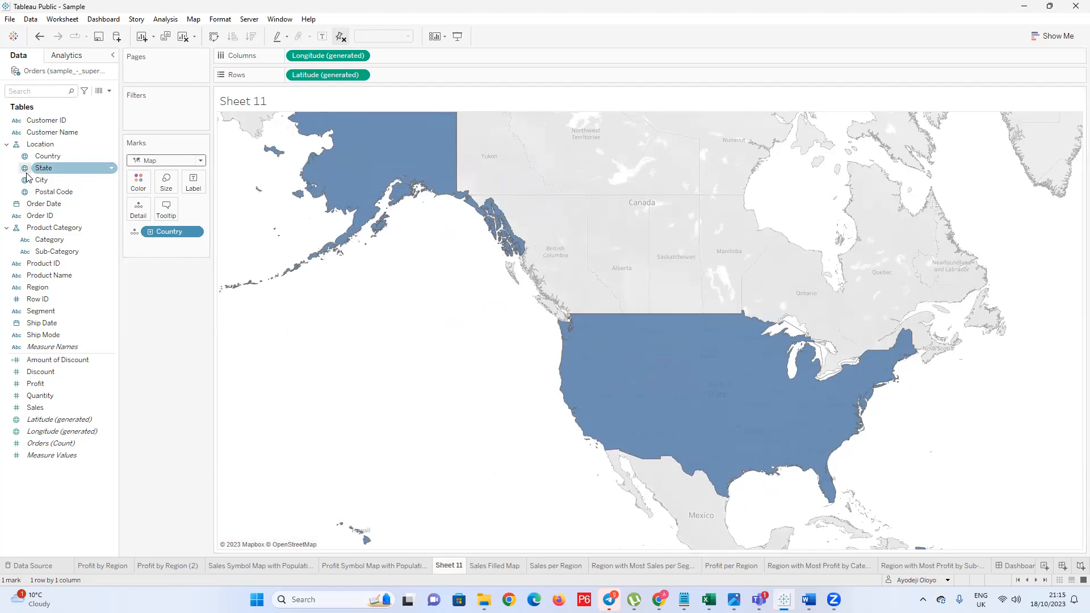
left_click(151, 232)
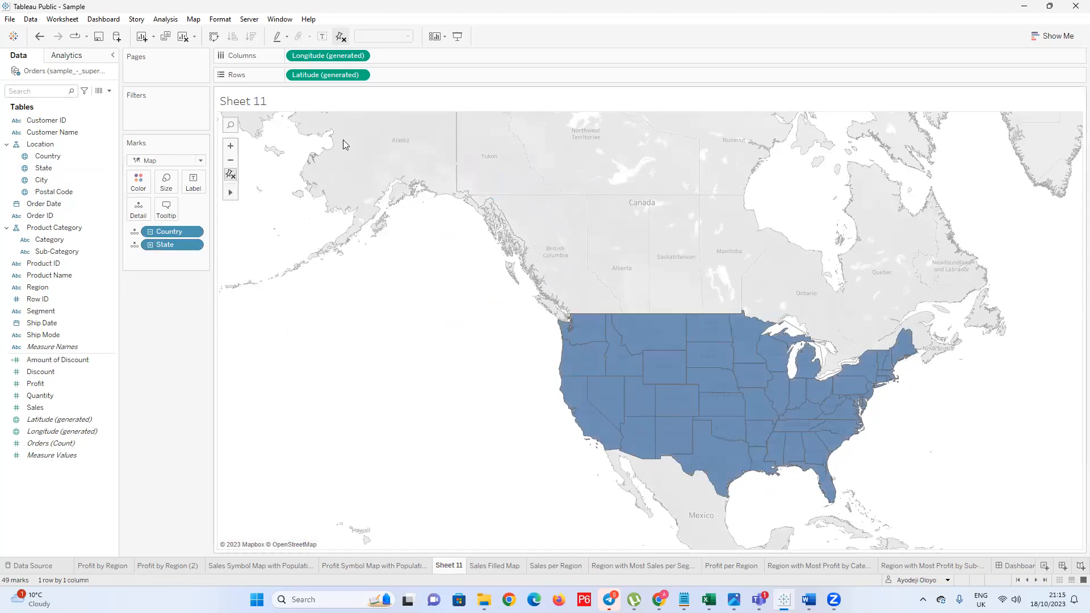
left_click(150, 232)
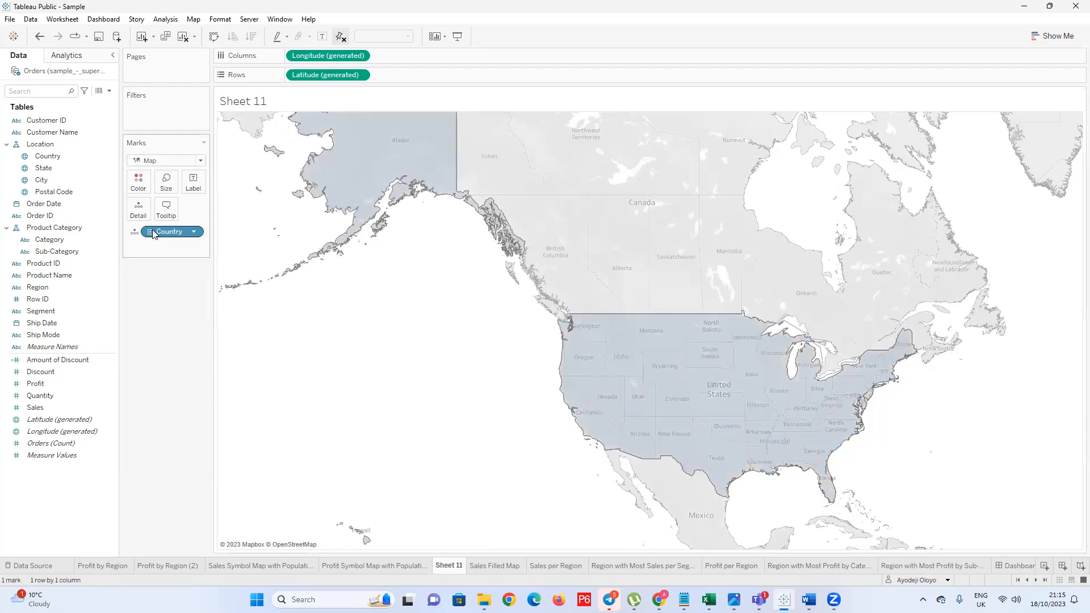
scroll(402, 188, "up", 2)
scroll(442, 280, "down", 4)
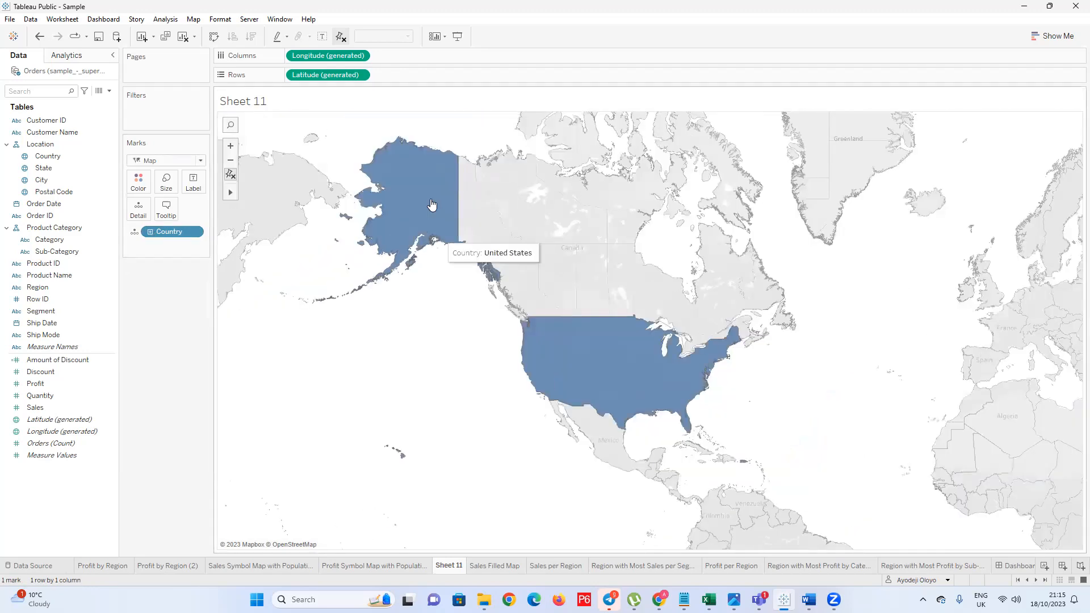
scroll(422, 192, "up", 1)
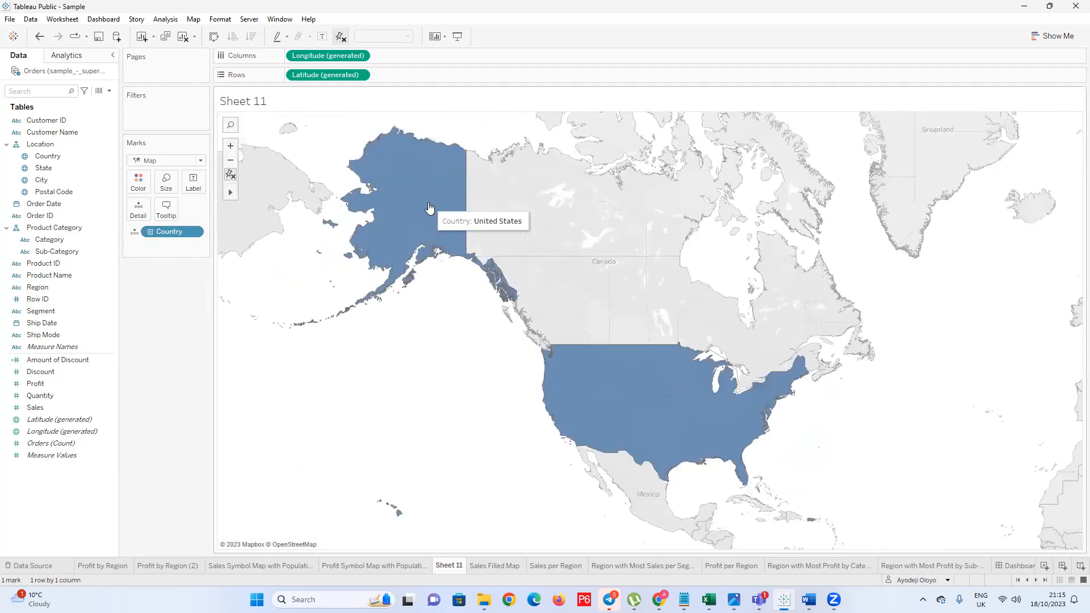
left_click(430, 209)
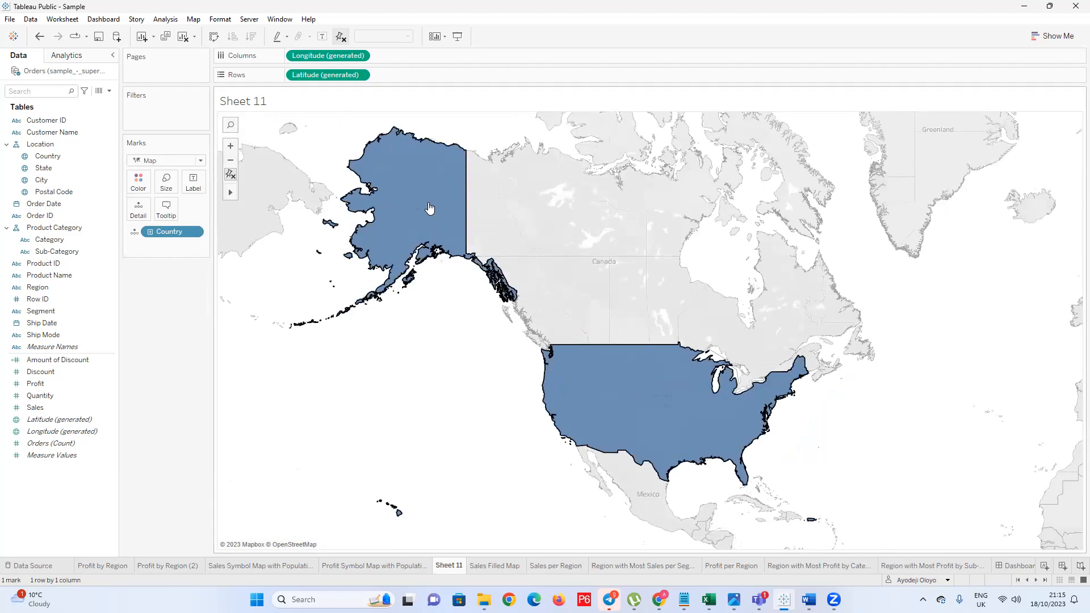
Drill the map's Country level down through State and City to Postal Code
left_click(150, 232)
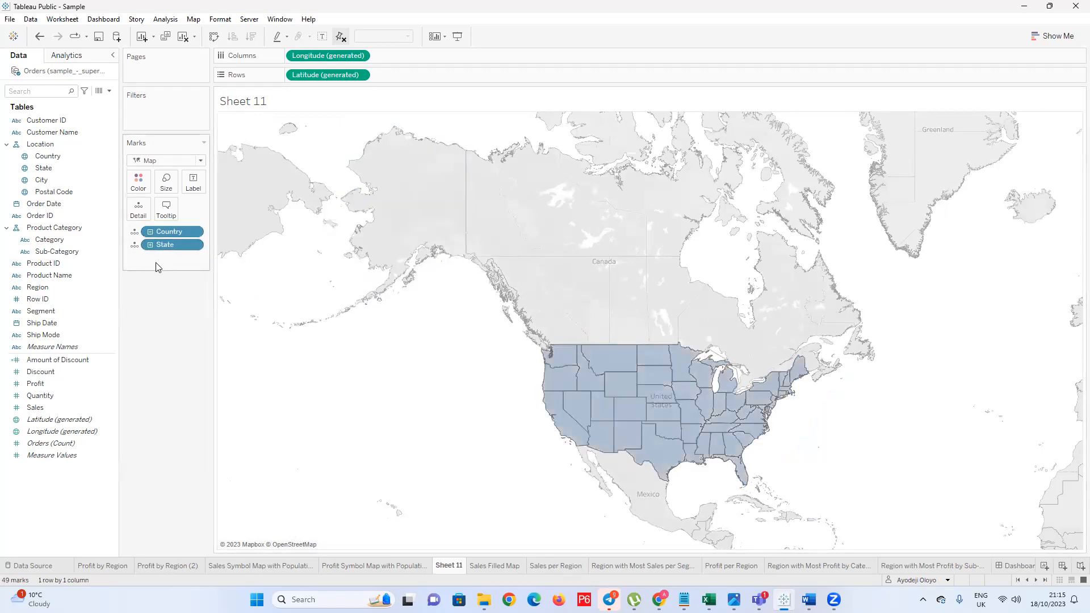
scroll(681, 440, "up", 3)
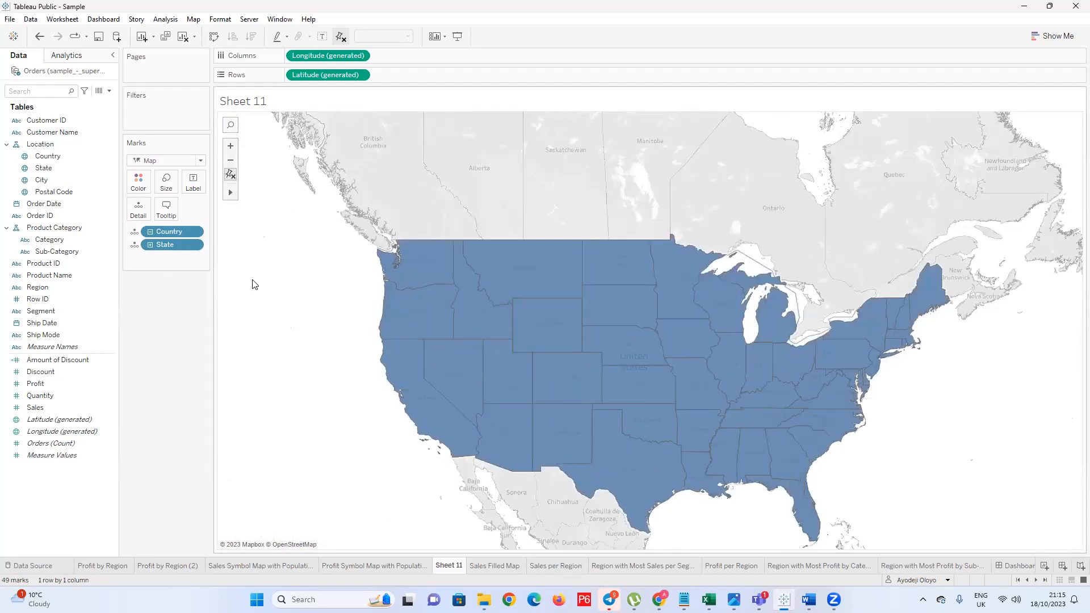
left_click(55, 155)
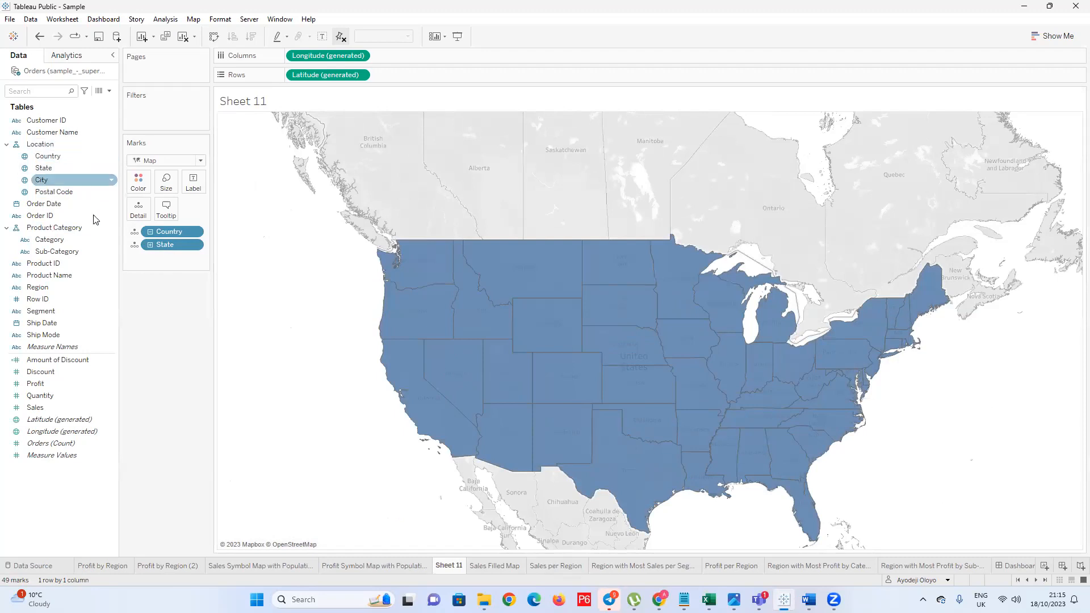
left_click(150, 245)
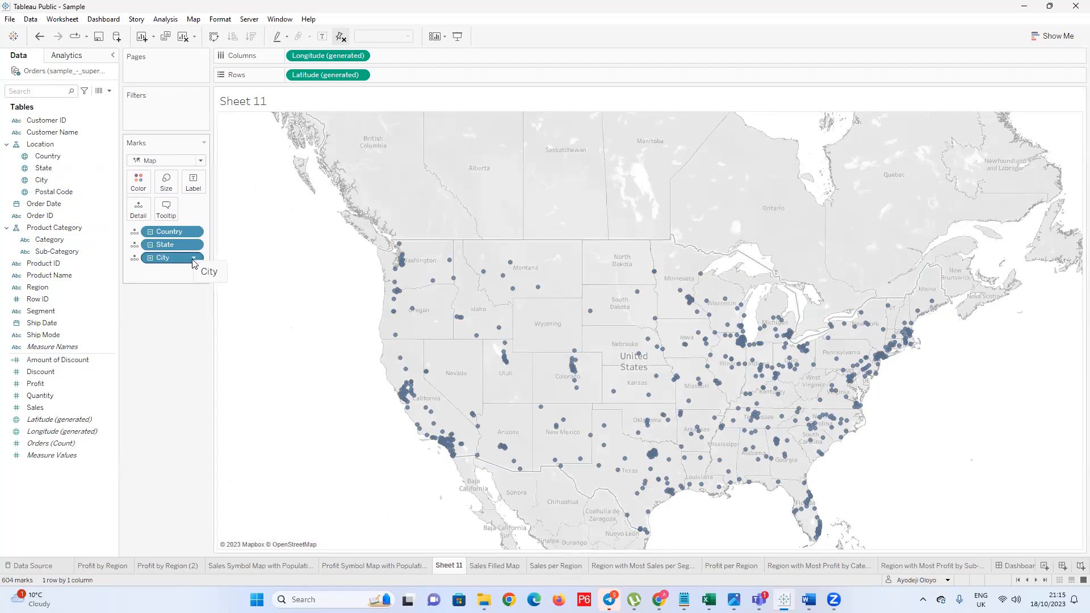
right_click(150, 260)
left_click(149, 259)
left_click(150, 258)
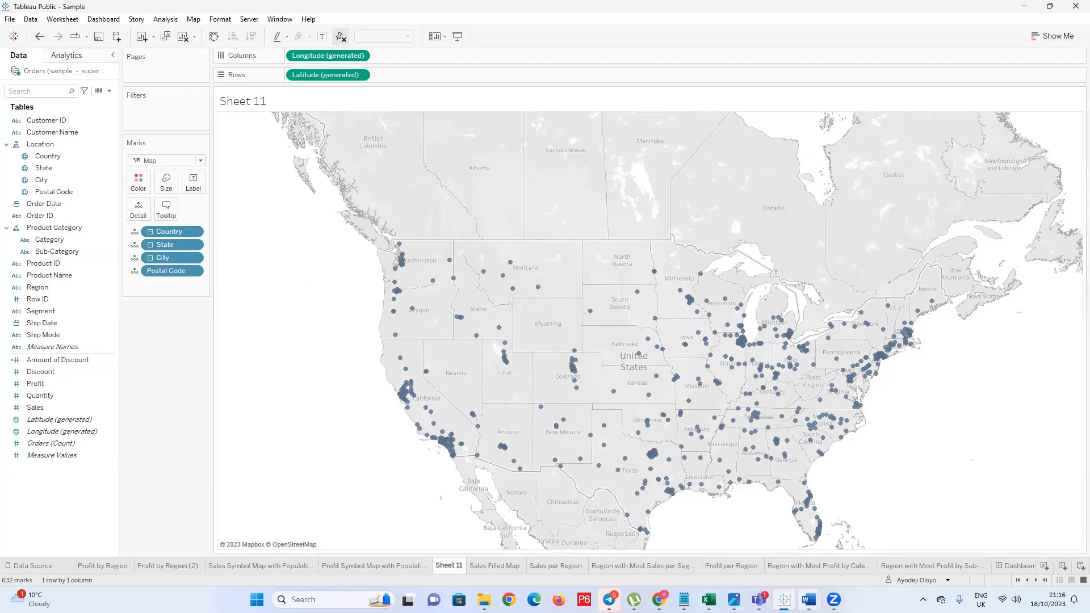
Switch to the Tableau Class II Word document to review the second sprint story, and return to the postal-code map in Tableau
mouse_move(809, 599)
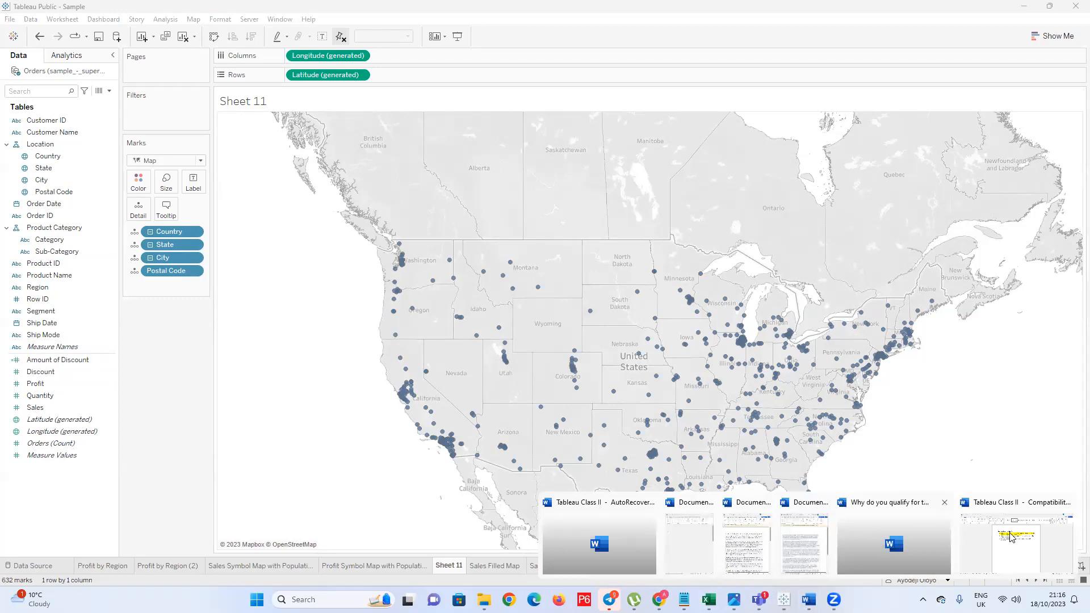
left_click(1027, 540)
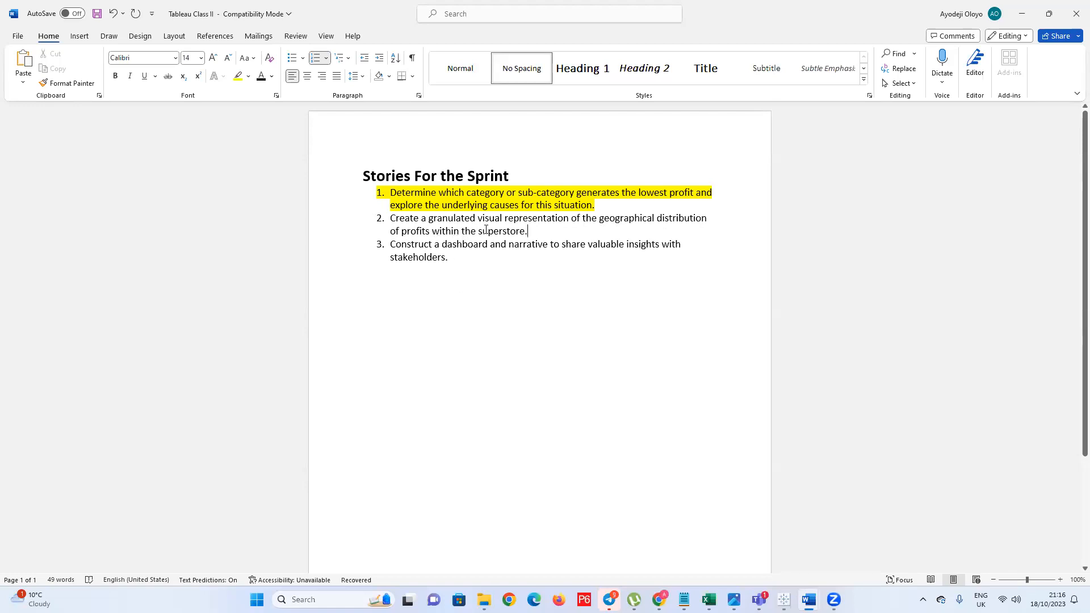
left_click(1023, 16)
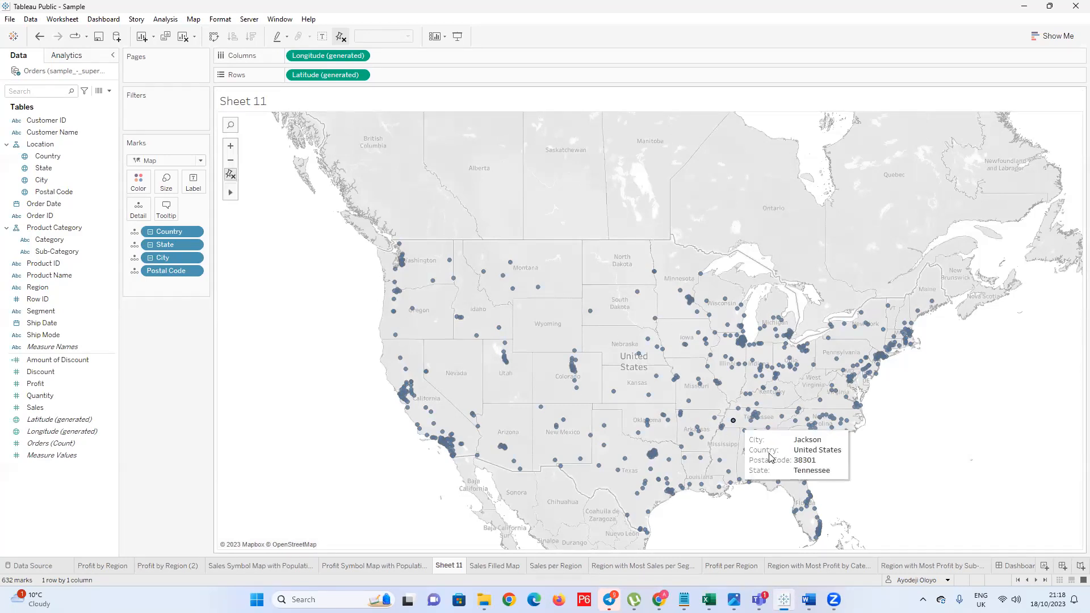
scroll(806, 497, "up", 1)
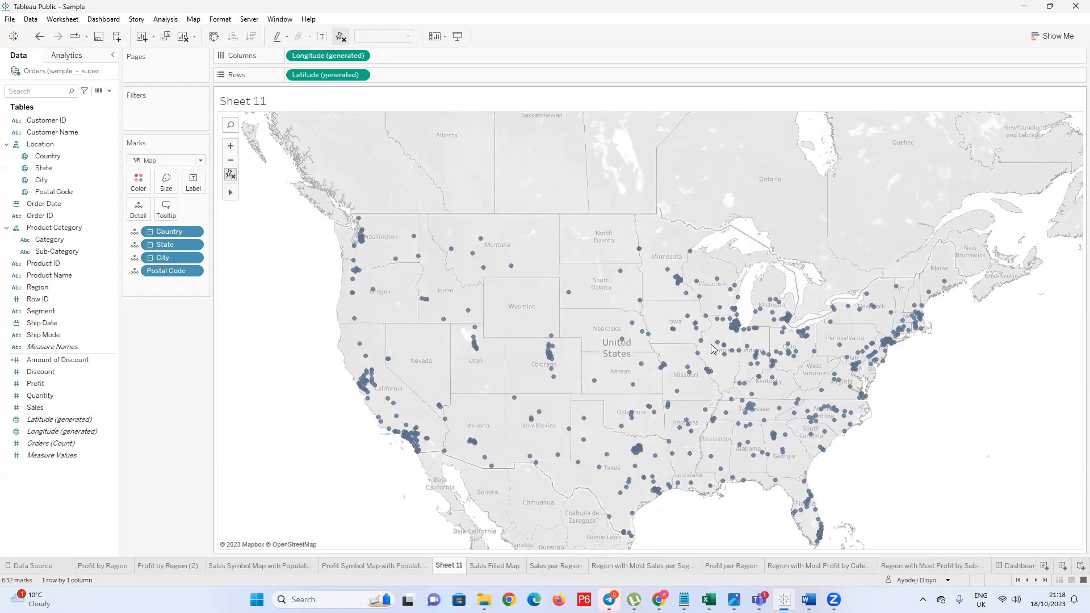
Size the postal-code marks on the map by the sum of Profit
left_click(25, 386)
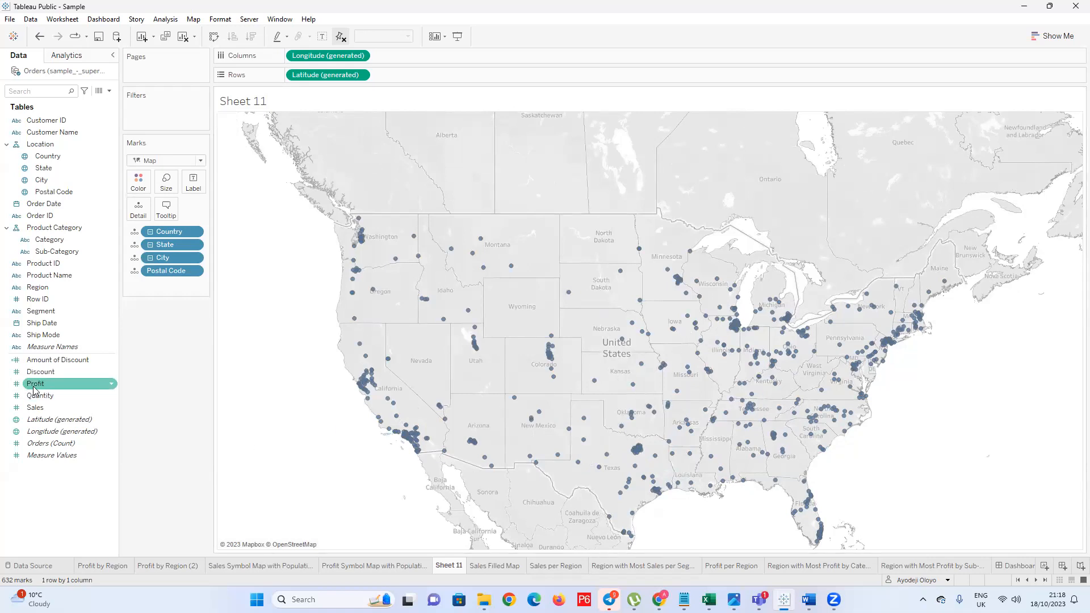
left_click_drag(40, 385, 170, 185)
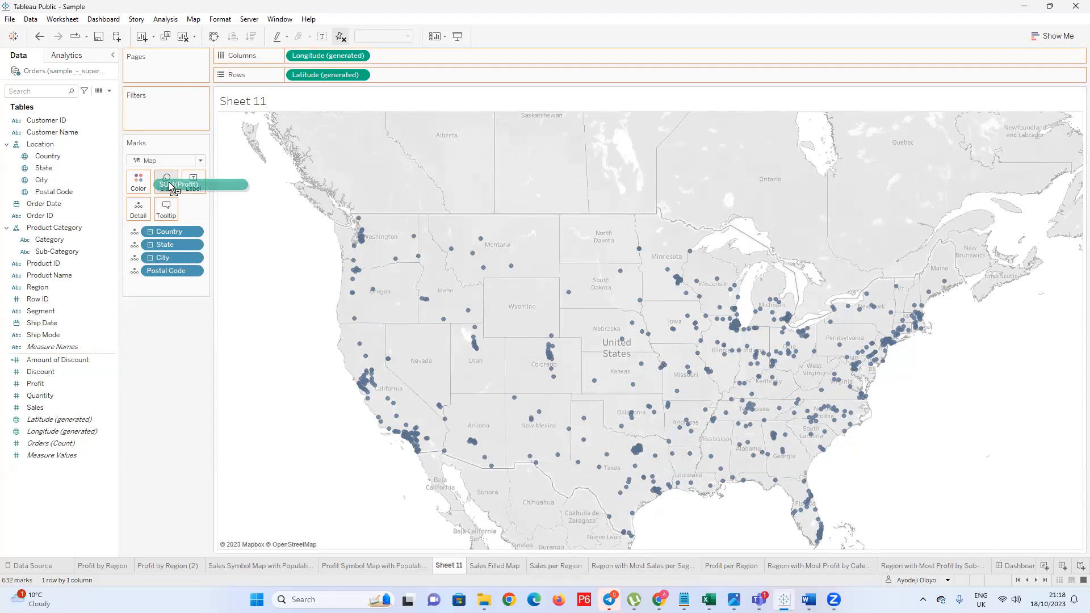
left_click_drag(171, 185, 170, 185)
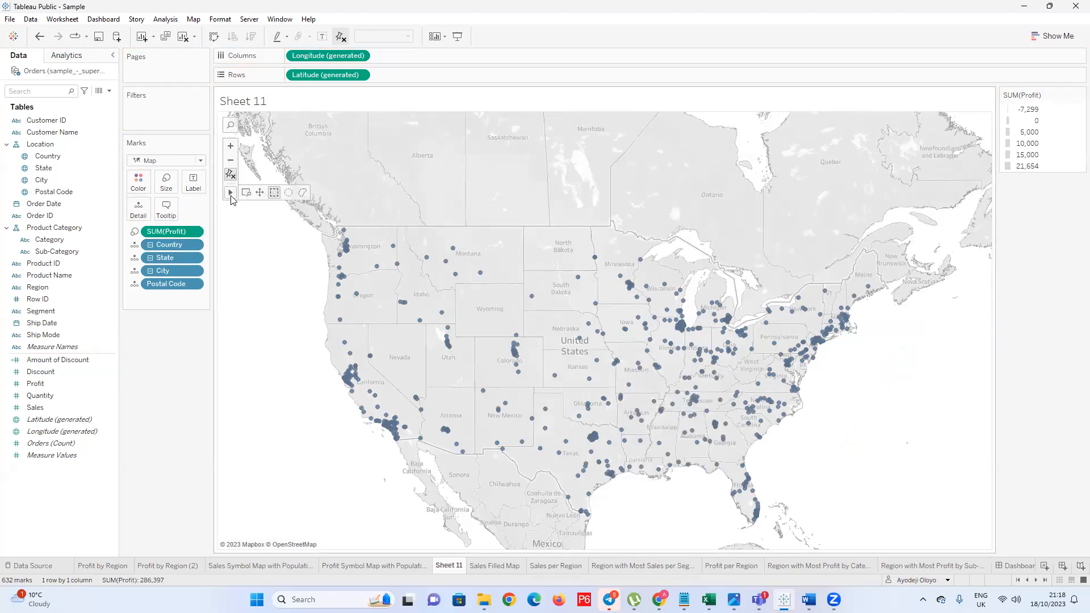
Try the Circle mark type for the postal-code points, and settle on the Shape mark type
left_click(201, 162)
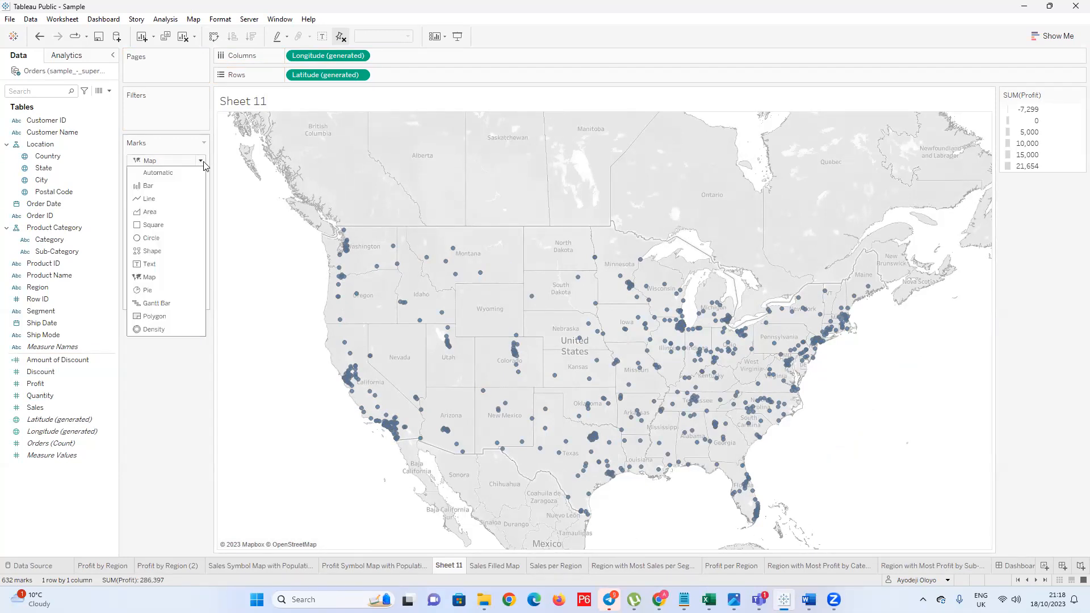
left_click(165, 238)
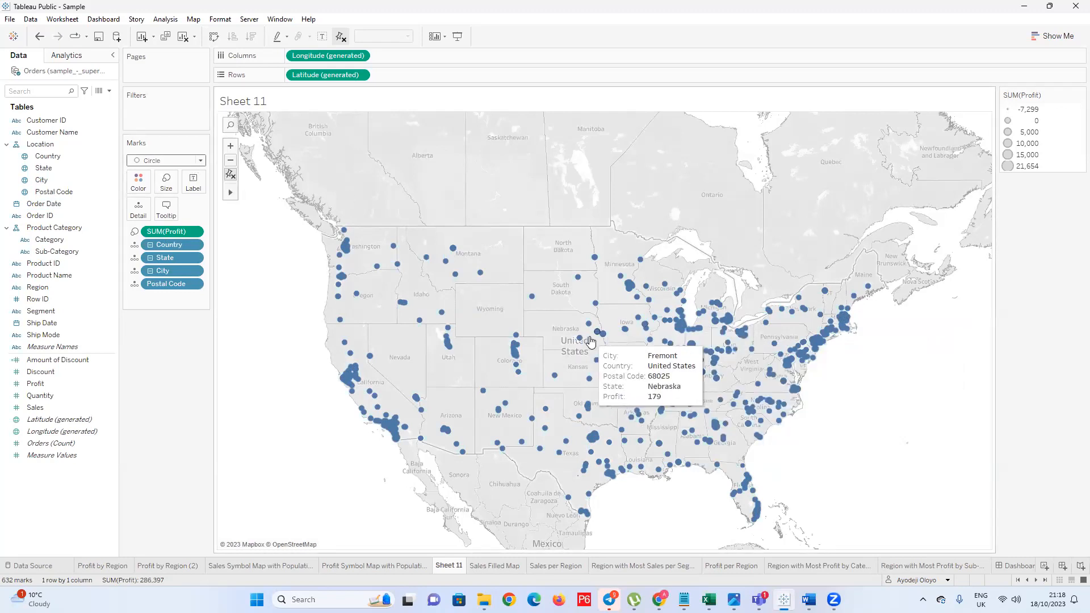
left_click(199, 163)
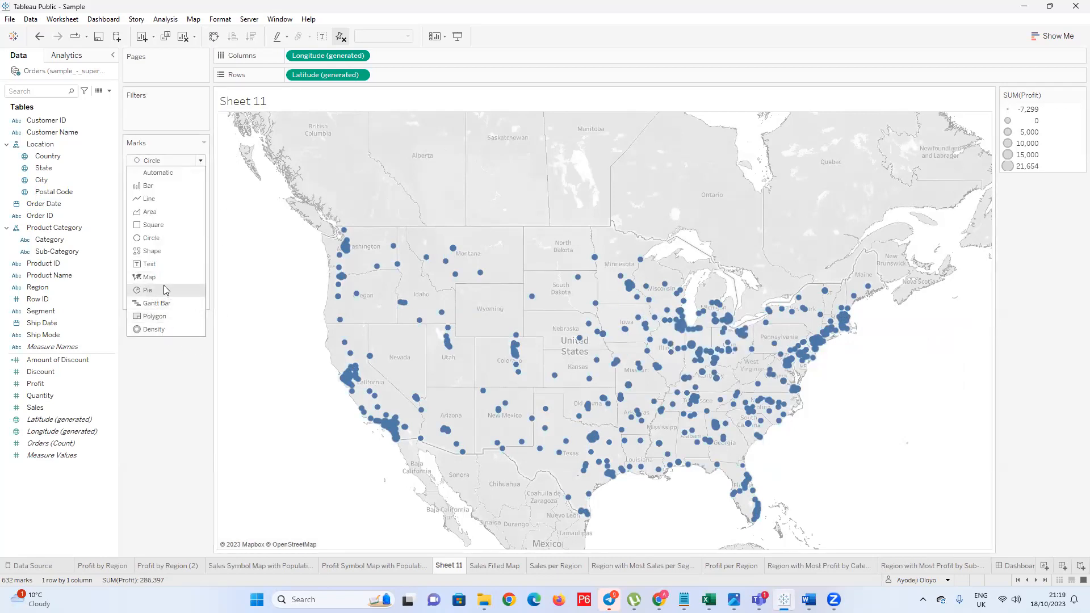
left_click(156, 252)
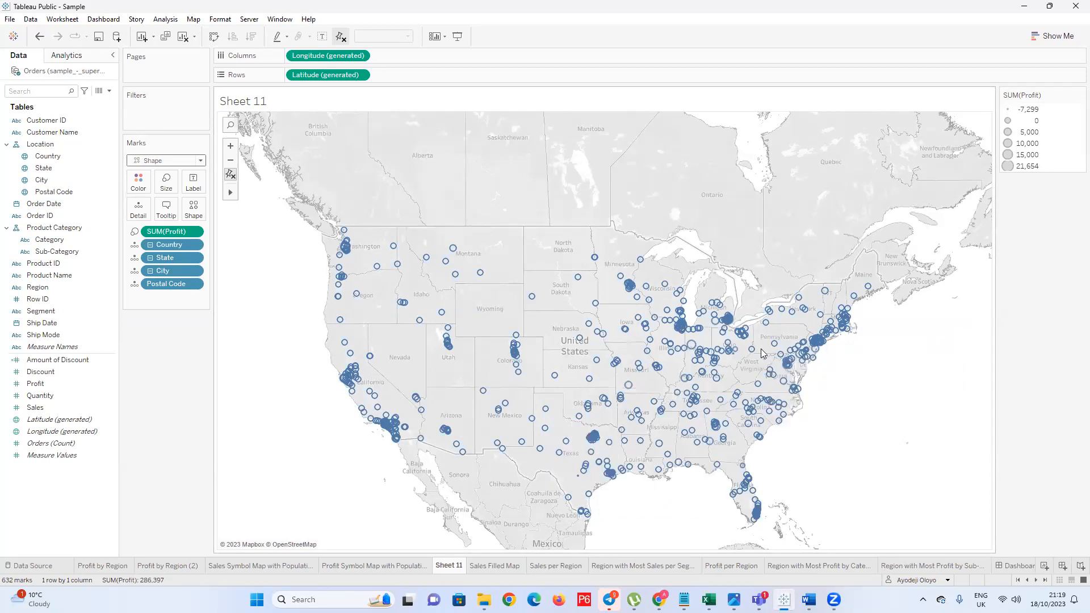
left_click(200, 161)
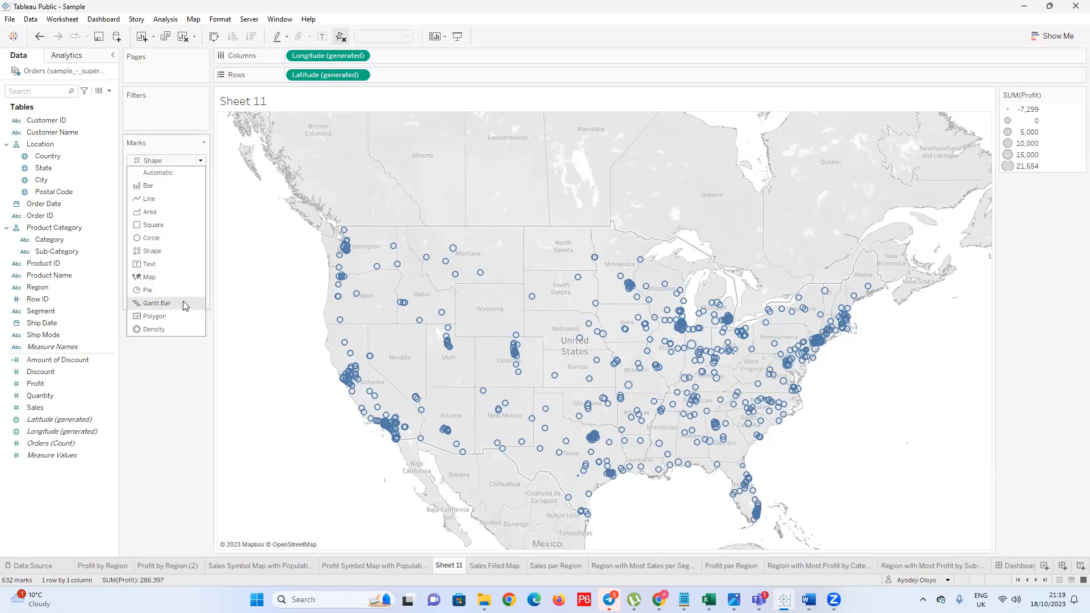
left_click(253, 315)
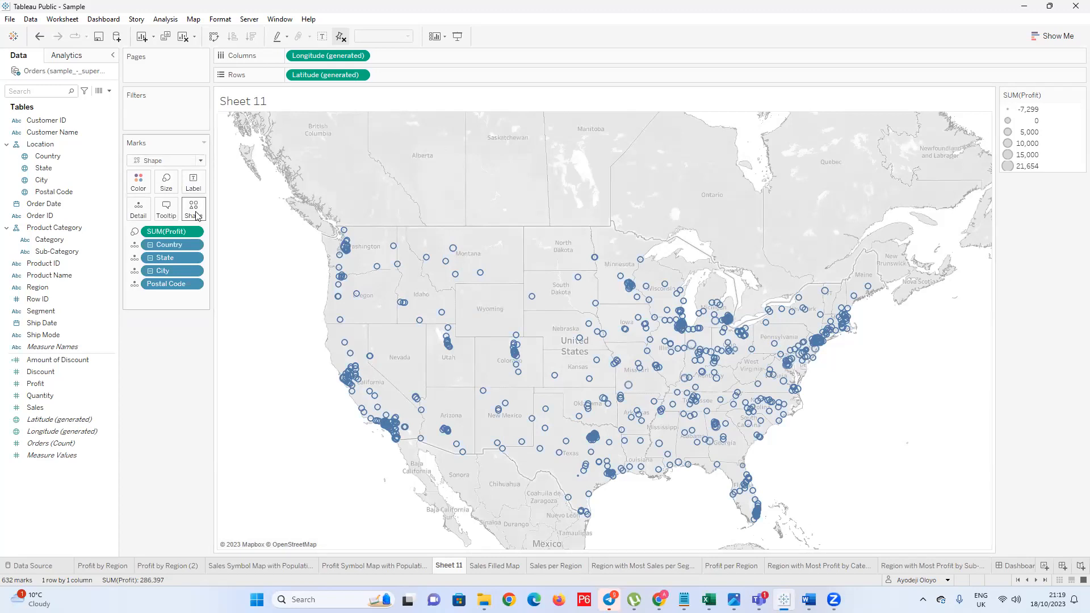
left_click(199, 161)
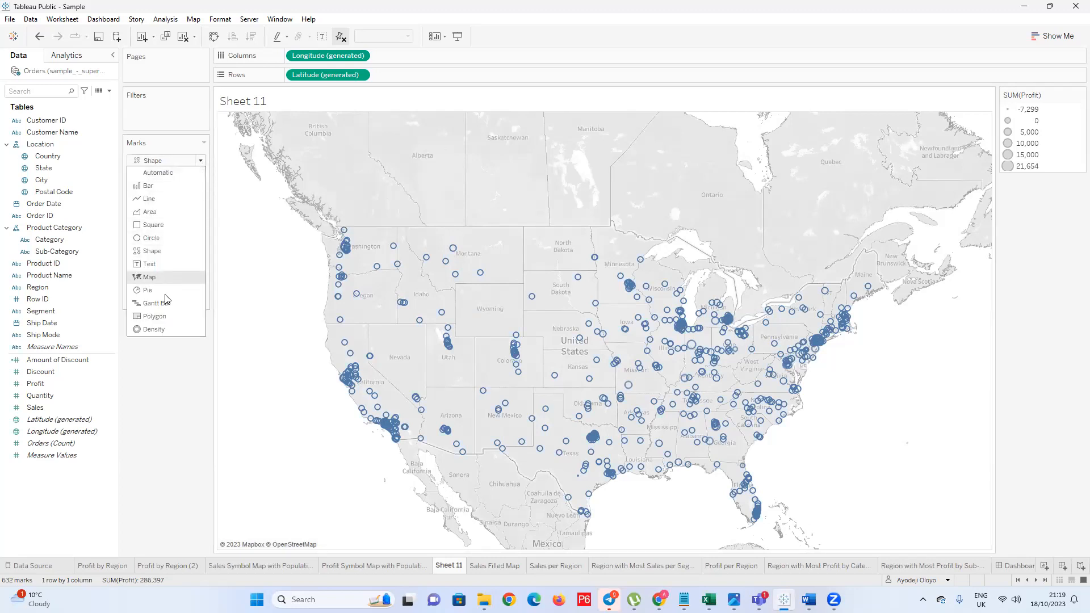
left_click(165, 251)
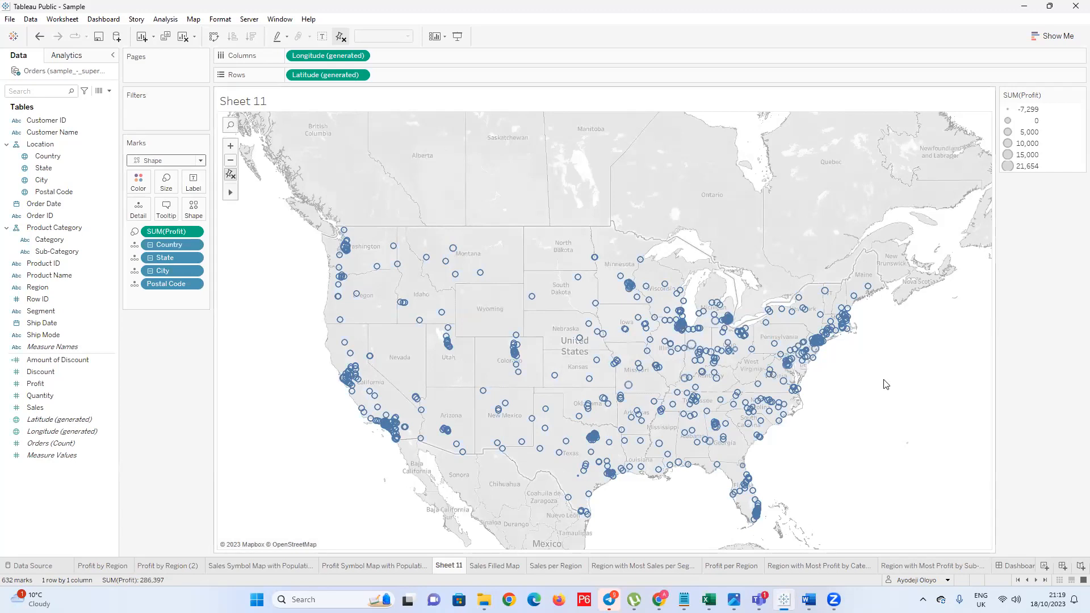
left_click(200, 162)
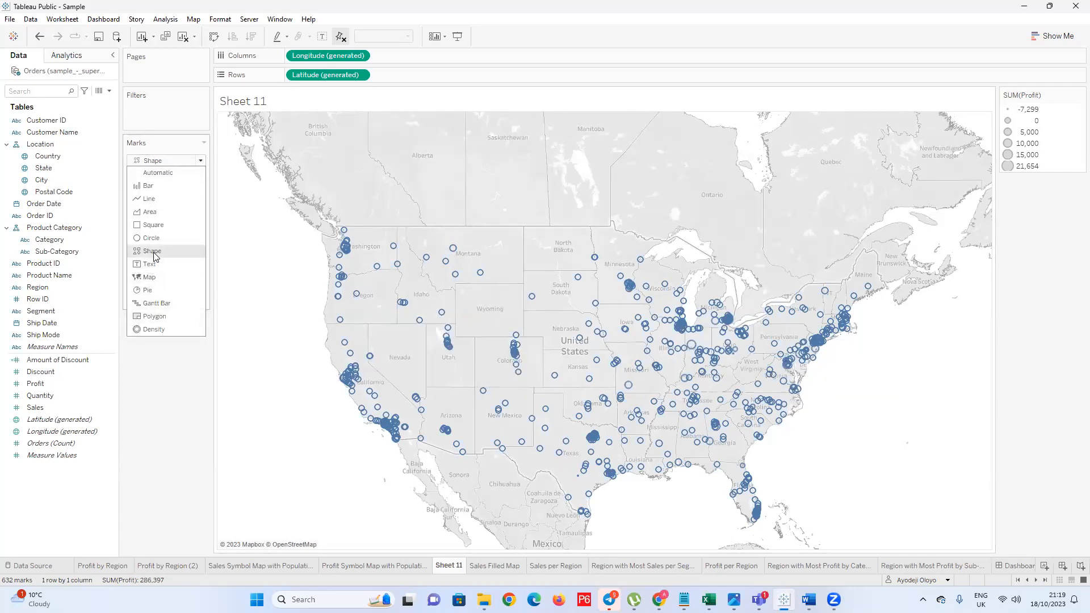
left_click(217, 283)
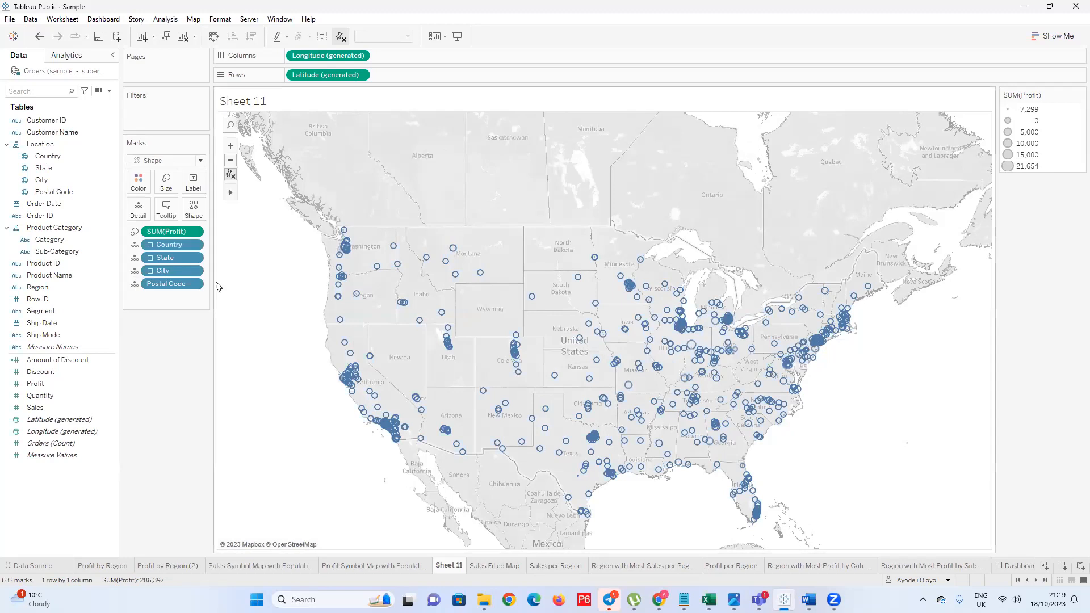
Review the shapes available in the default palette of the Edit Shape dialog, and cancel without choosing one
left_click(198, 217)
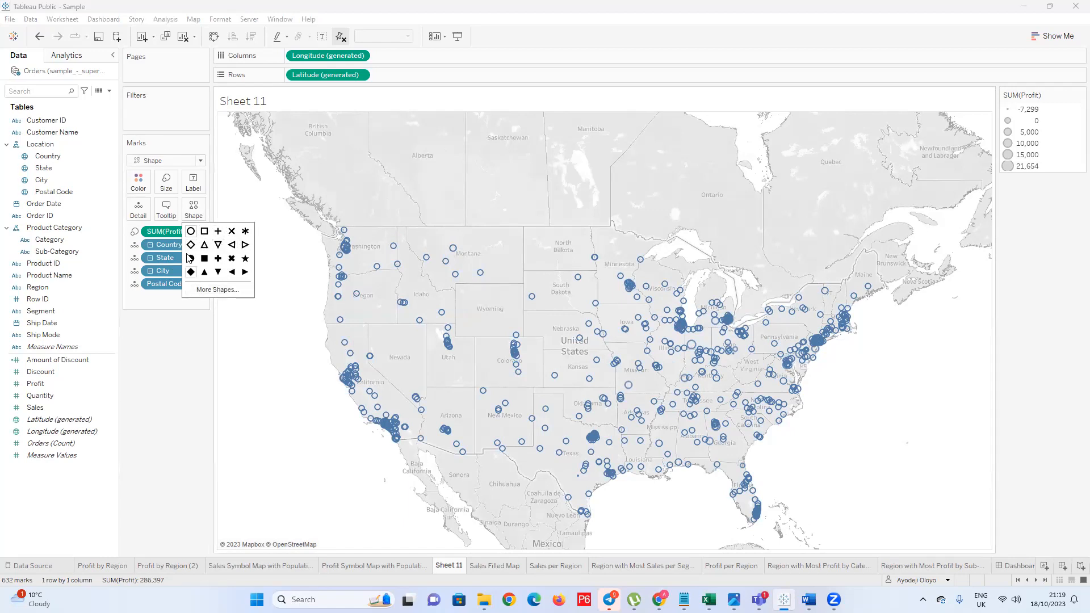
left_click(216, 289)
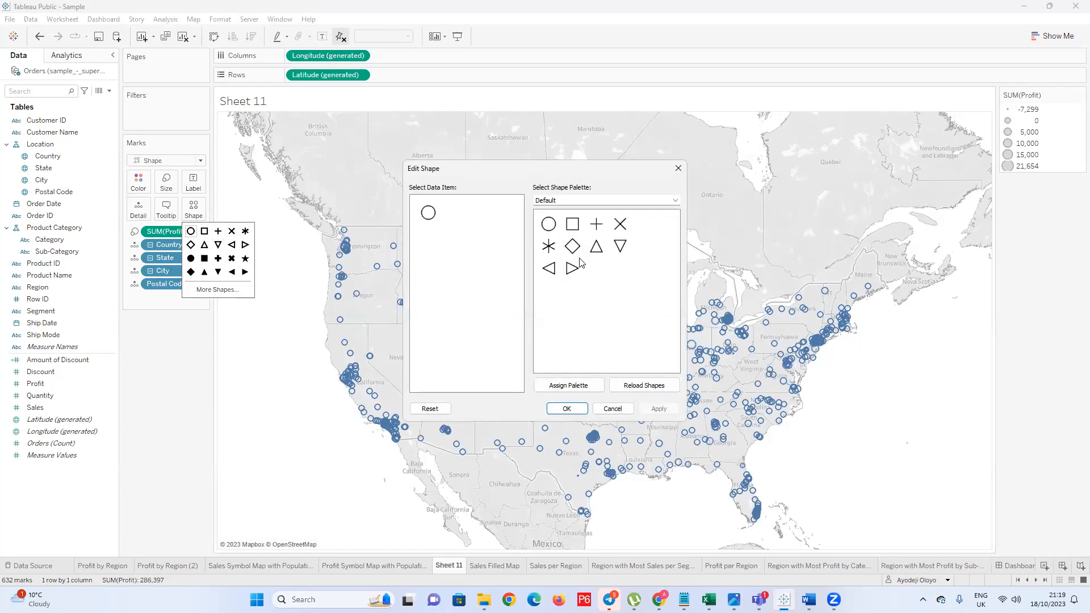
left_click(612, 409)
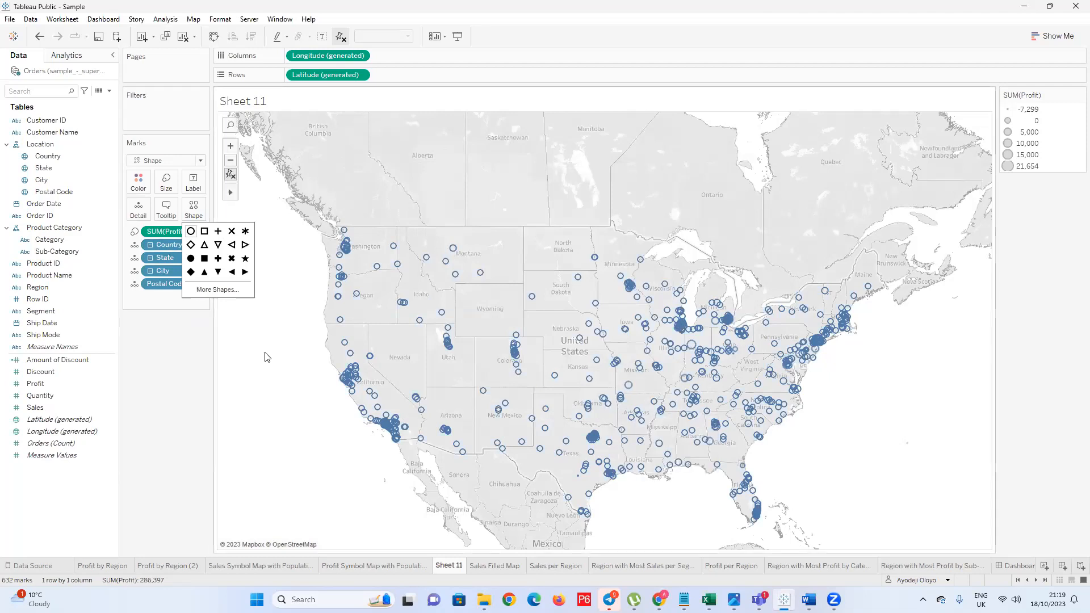
left_click(287, 364)
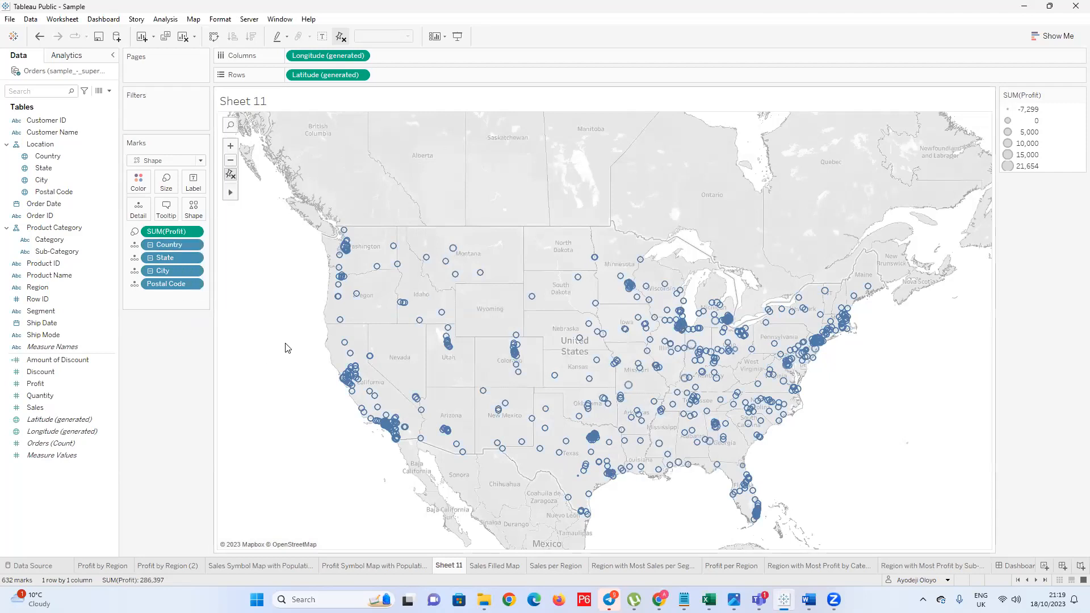
Try adding SUM(Profit) to the map's Detail, and undo that change
left_click_drag(168, 235, 143, 217)
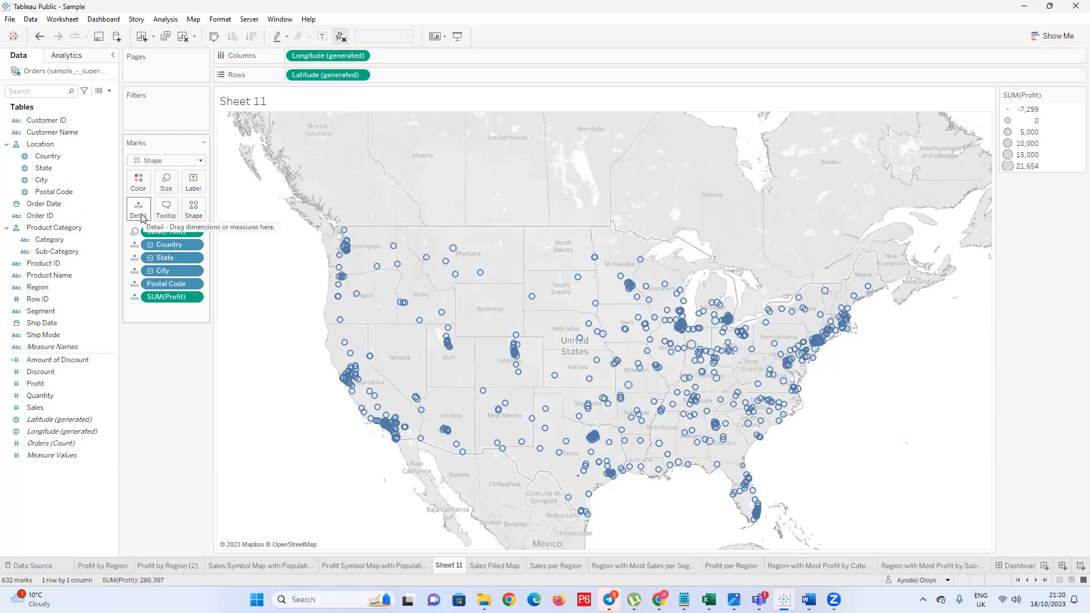
key("ctrl+z")
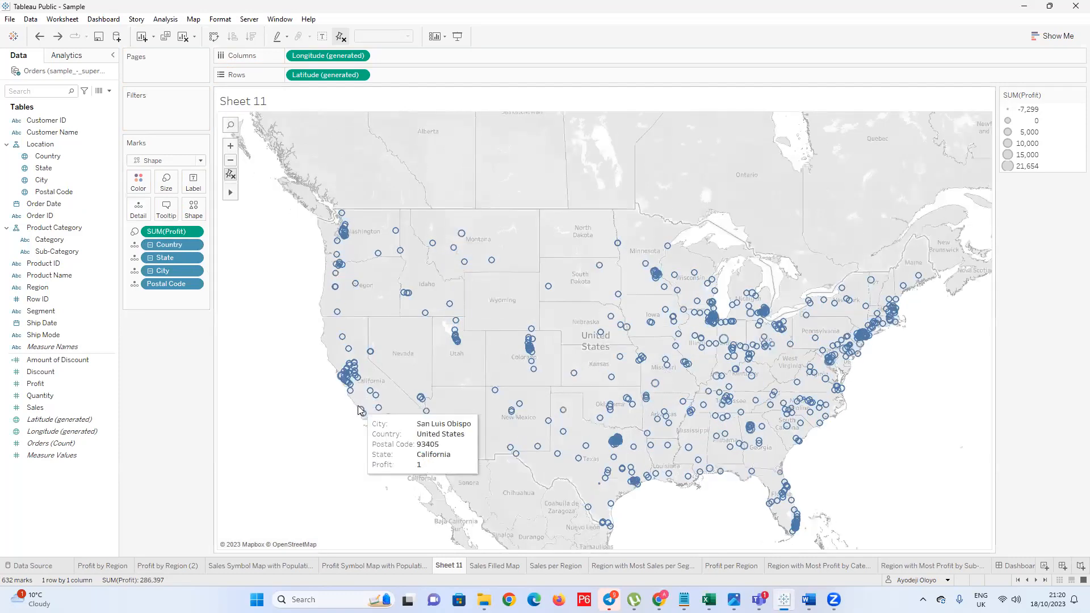
scroll(360, 410, "up", 5)
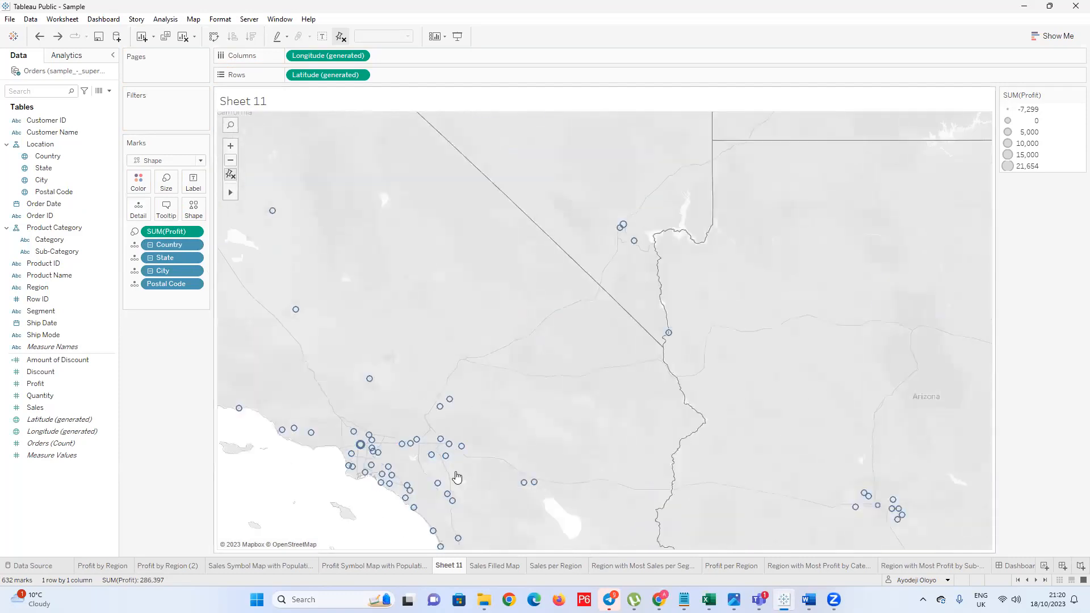
scroll(457, 478, "down", 4)
Enlarge the profit shapes well above their default size, and reduce them to a medium size
left_click(166, 183)
left_click(203, 210)
left_click(221, 210)
left_click(232, 210)
scroll(246, 394, "up", 1)
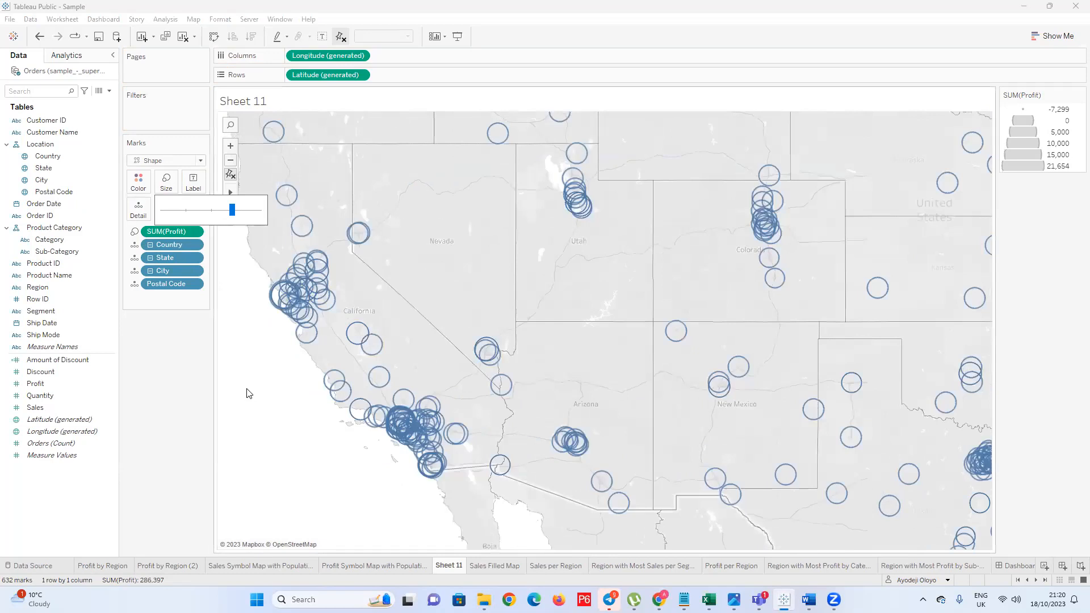
scroll(246, 391, "down", 3)
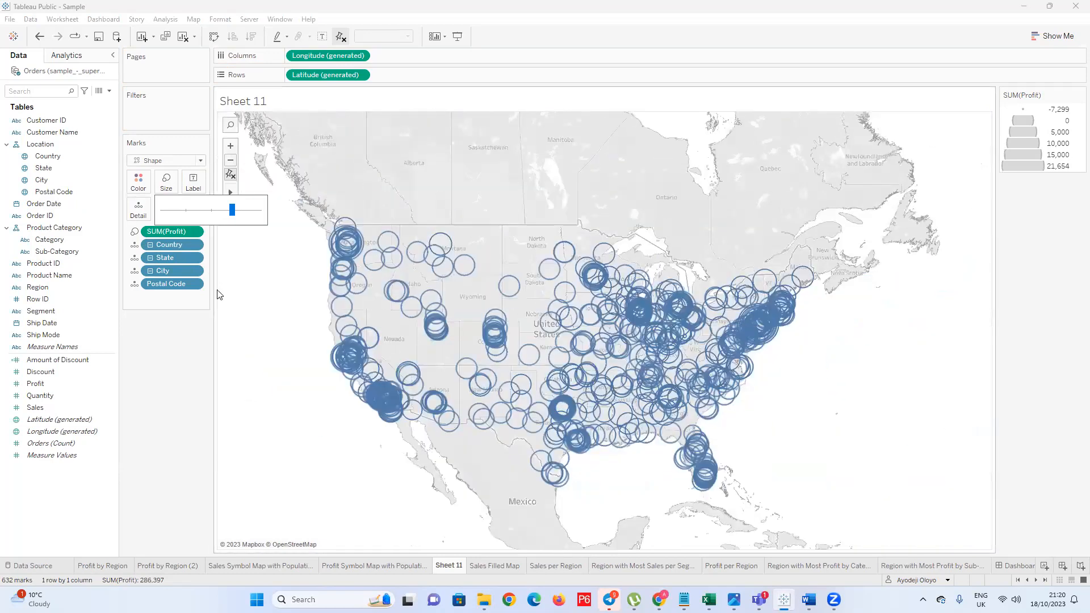
left_click(218, 210)
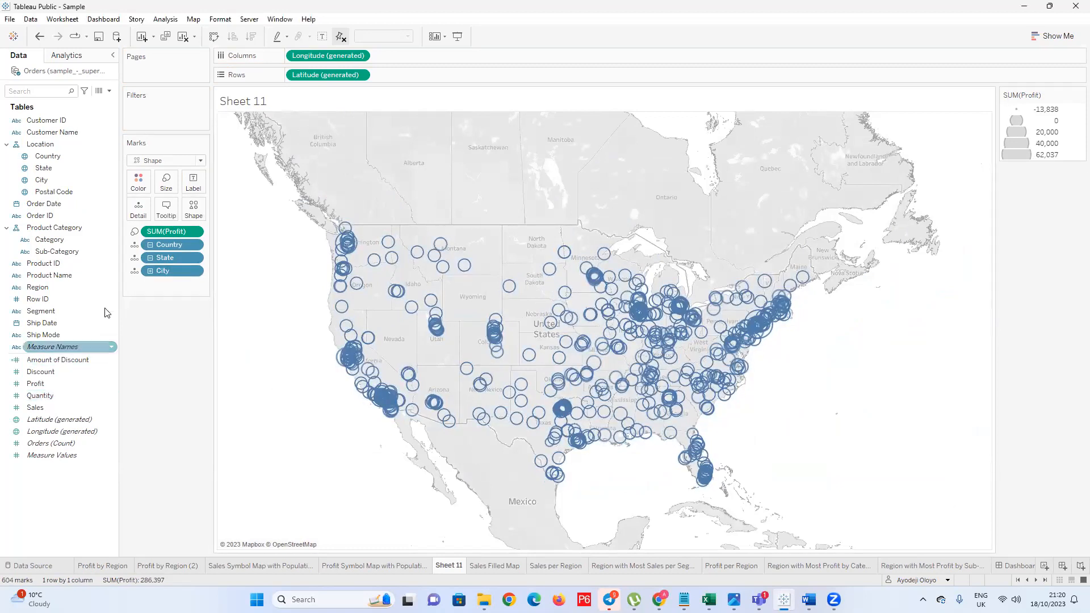
Inspect the city-level profit marks around New Jersey and New York
scroll(758, 311, "up", 2)
scroll(758, 311, "up", 5)
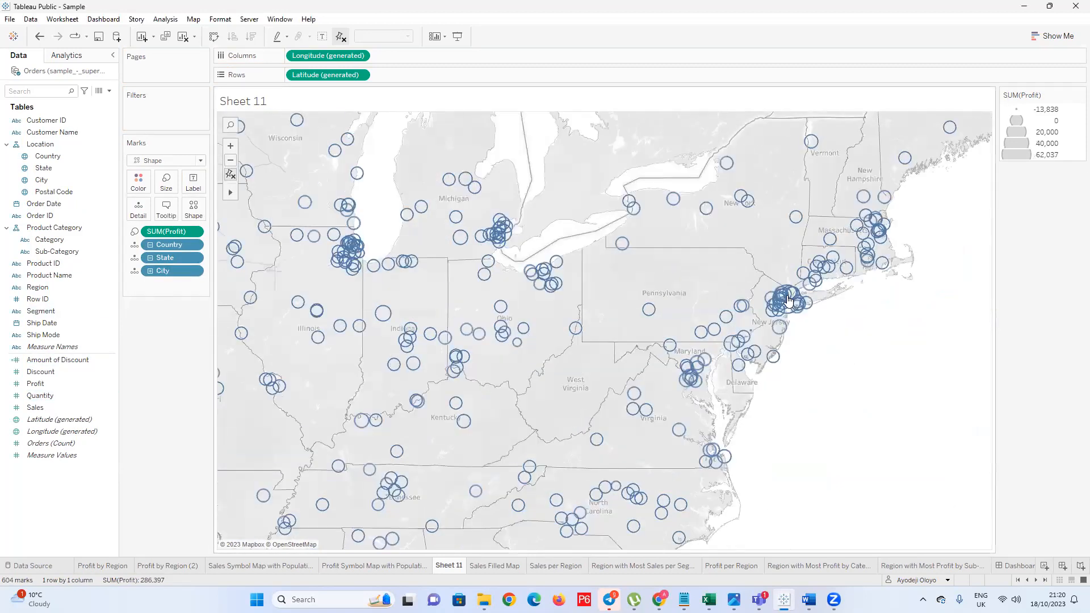
scroll(821, 316, "up", 1)
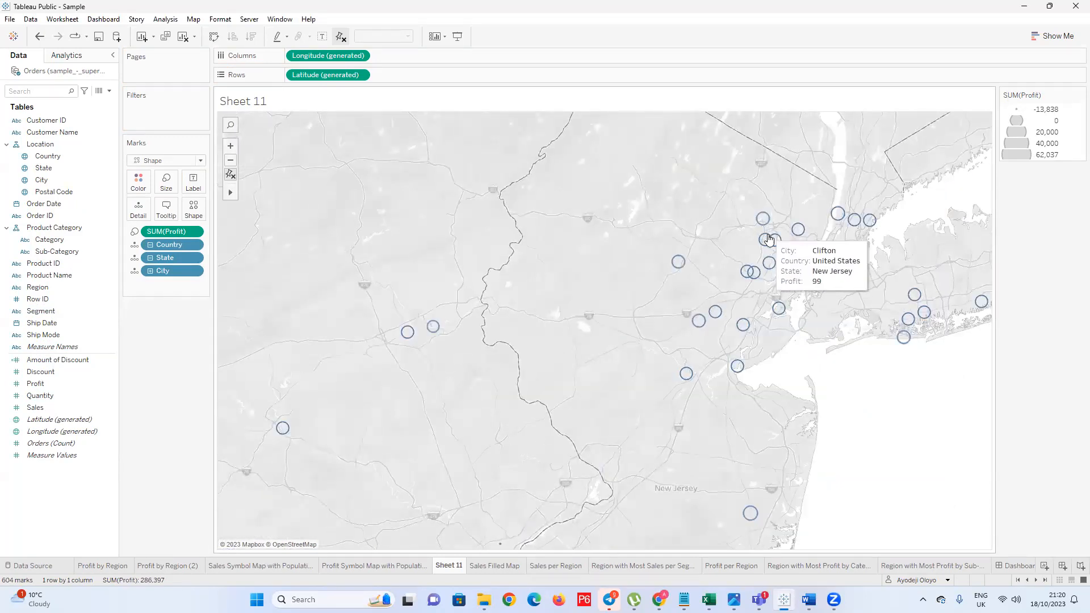
scroll(654, 430, "down", 3)
scroll(701, 402, "down", 5)
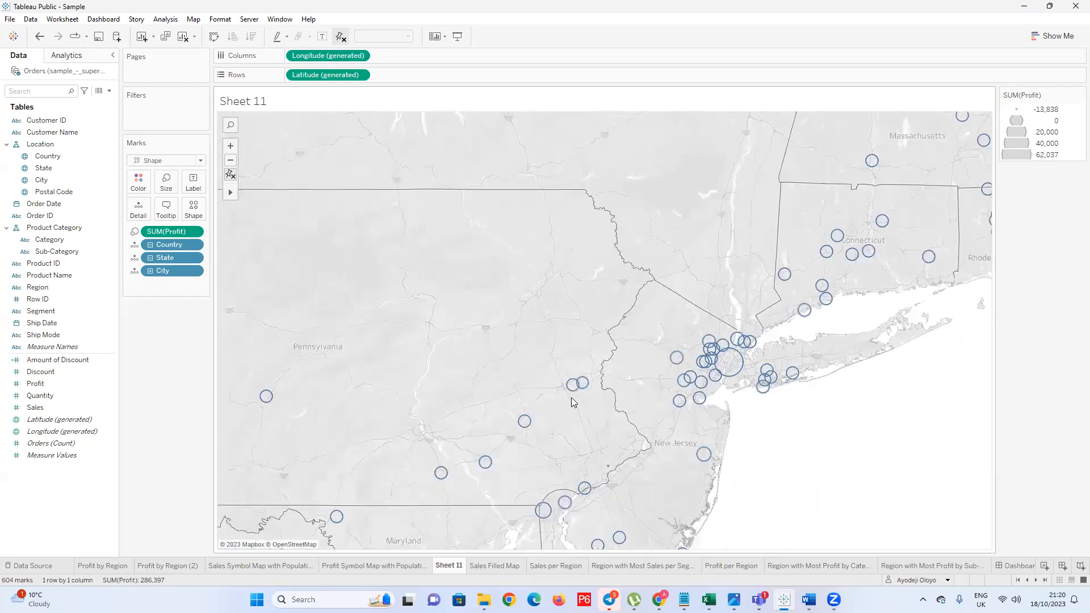
Collapse the map to State level to view state profits, and drill back down through City to Postal Code
left_click(151, 257)
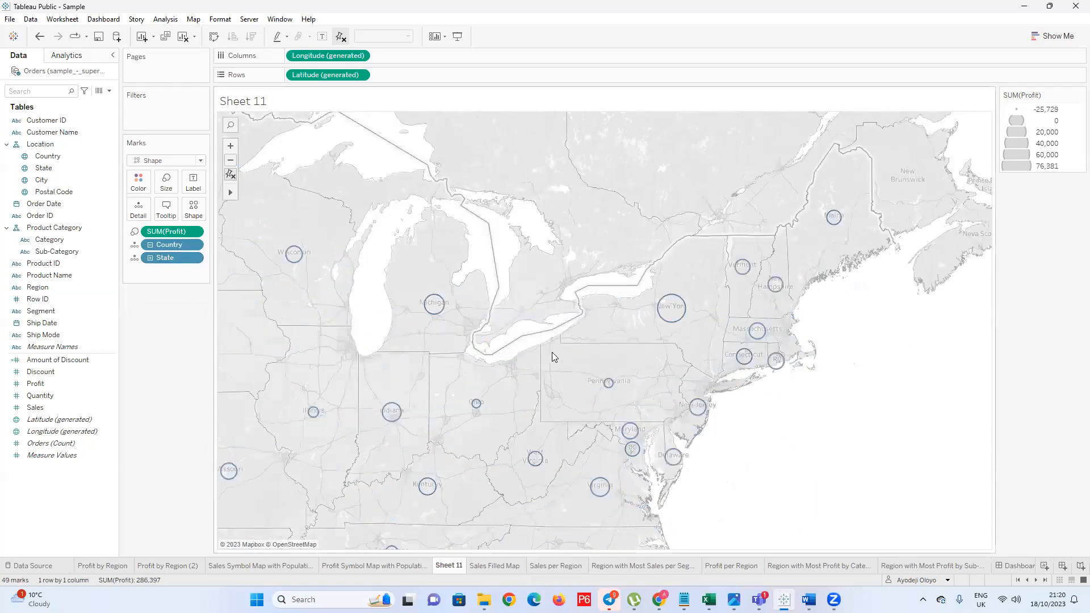
scroll(596, 352, "down", 2)
scroll(566, 345, "down", 3)
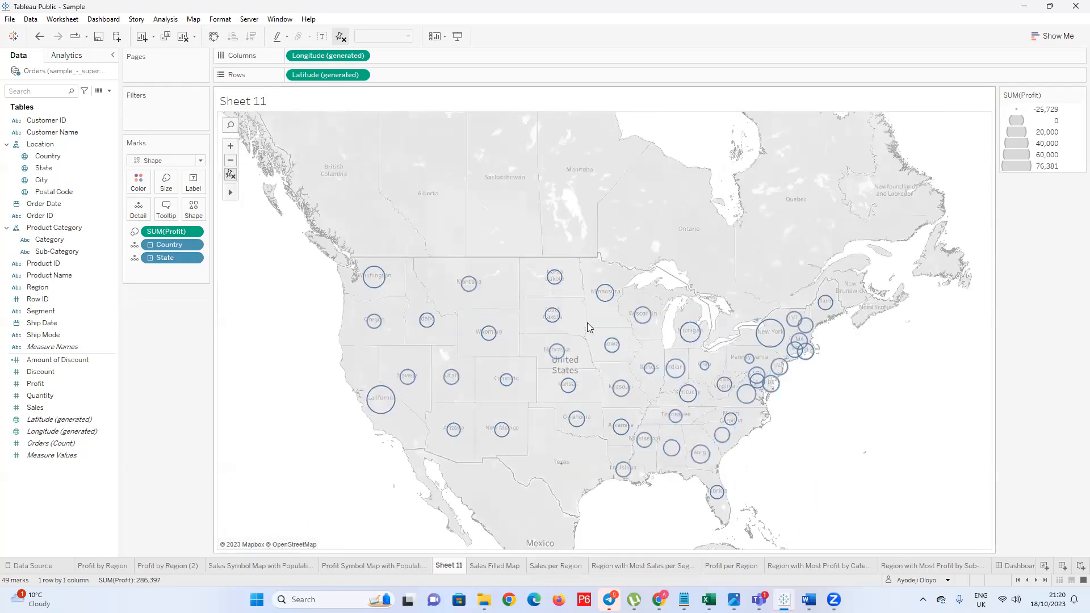
left_click(149, 258)
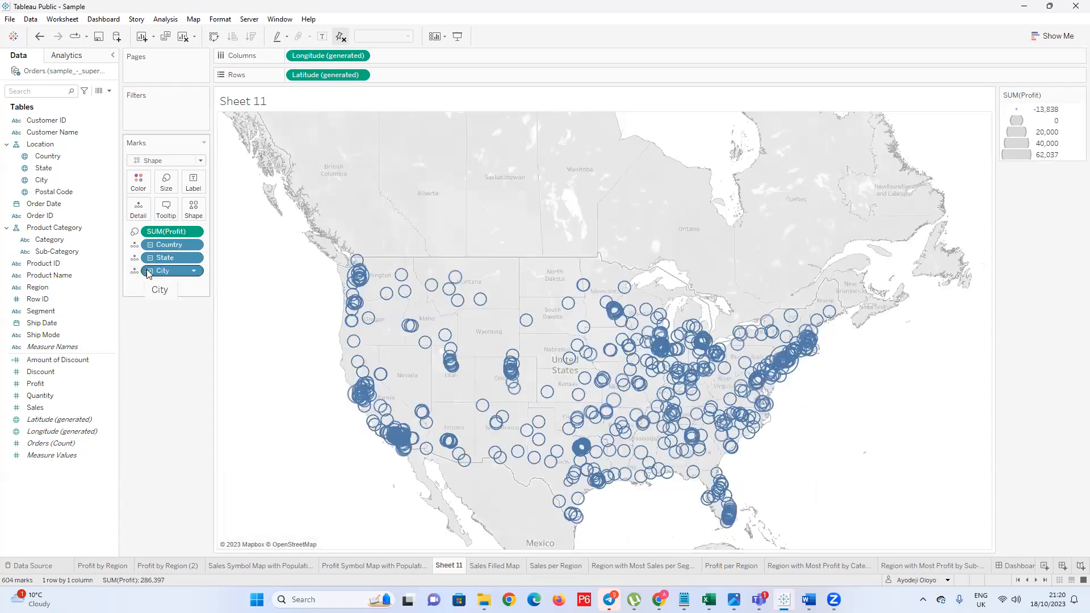
left_click(149, 271)
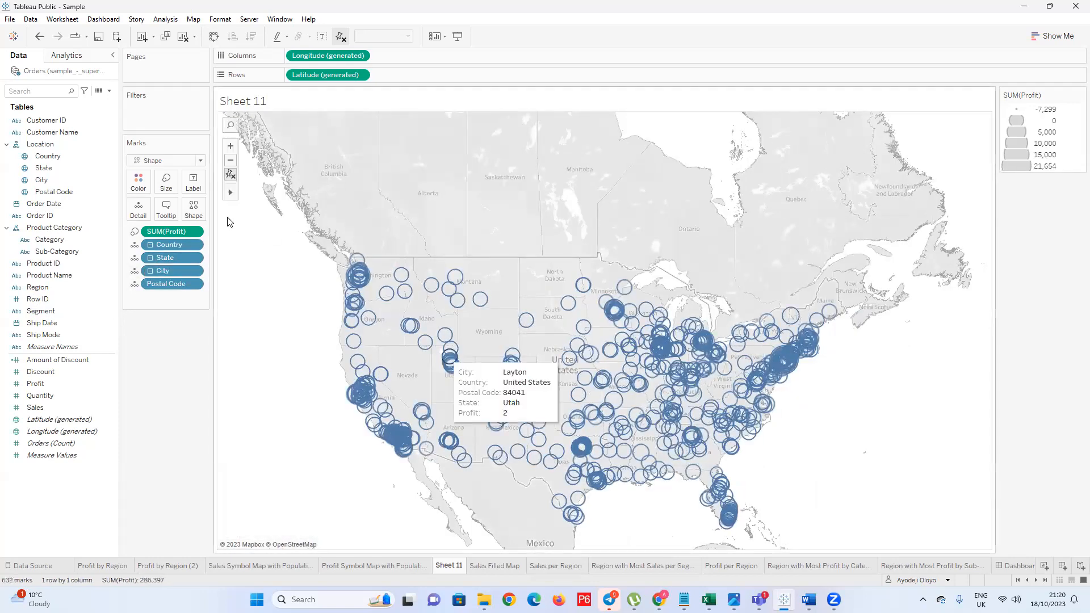
Shrink the profit shapes to a small size so the postal-code marks overlap less
left_click(168, 183)
left_click_drag(219, 210, 195, 212)
left_click(179, 211)
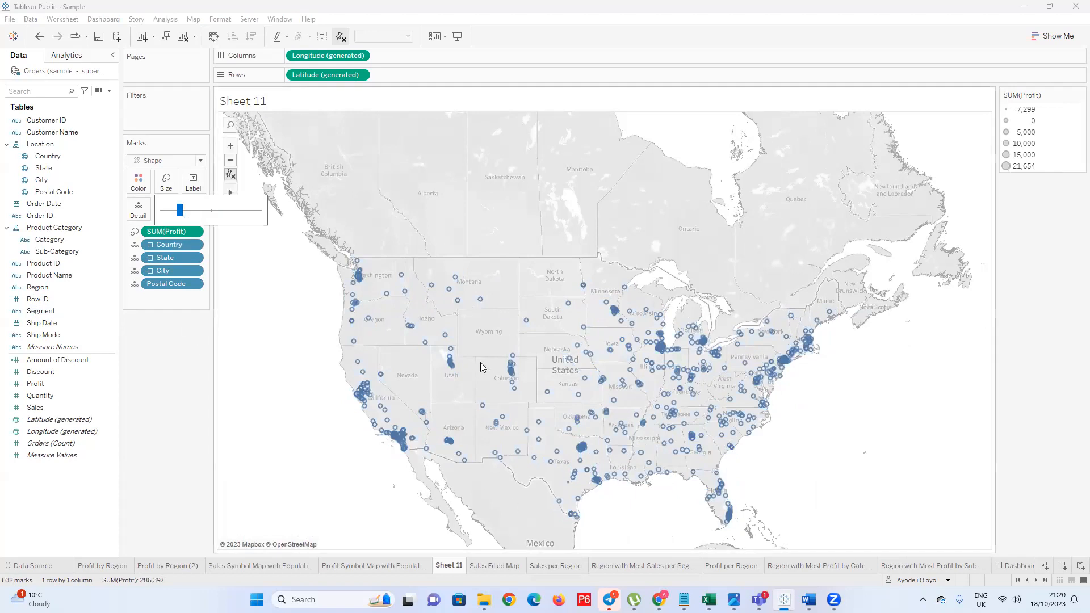
left_click(256, 270)
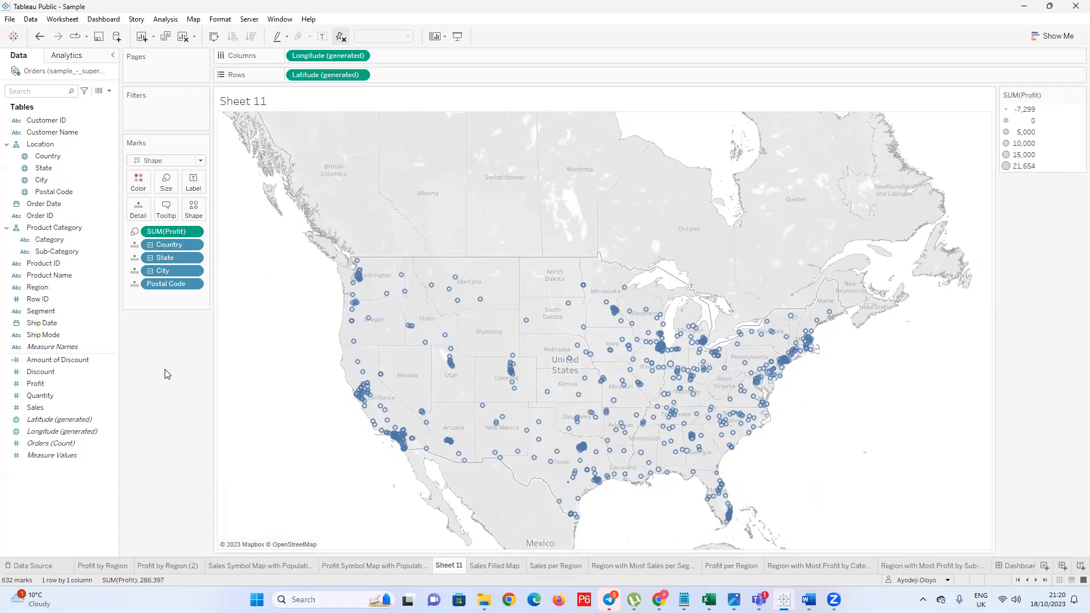
Label the postal-code marks with their City names
left_click(101, 324)
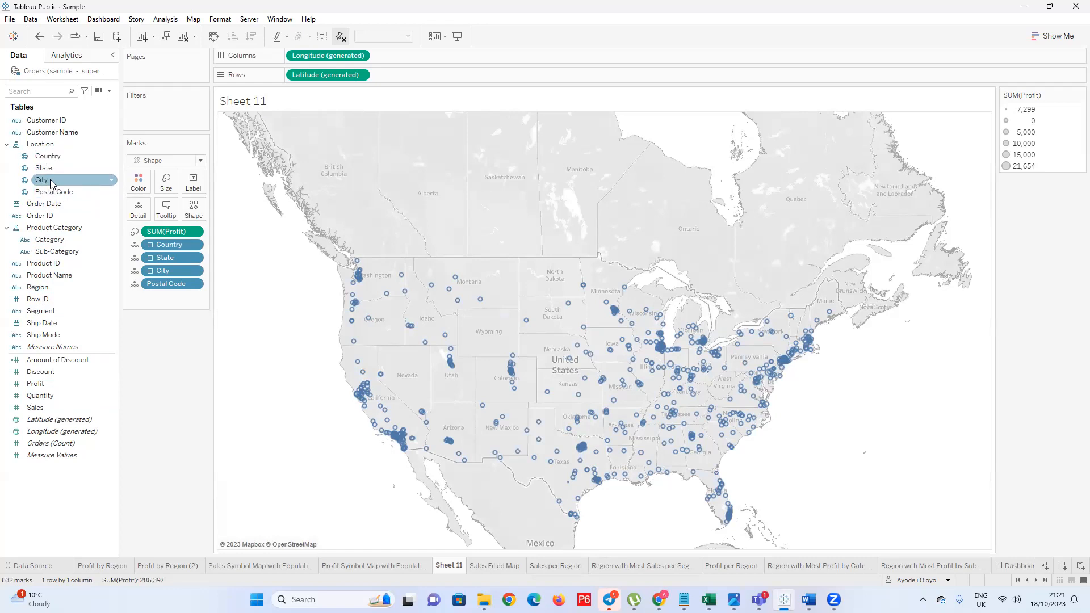
left_click_drag(48, 184, 200, 188)
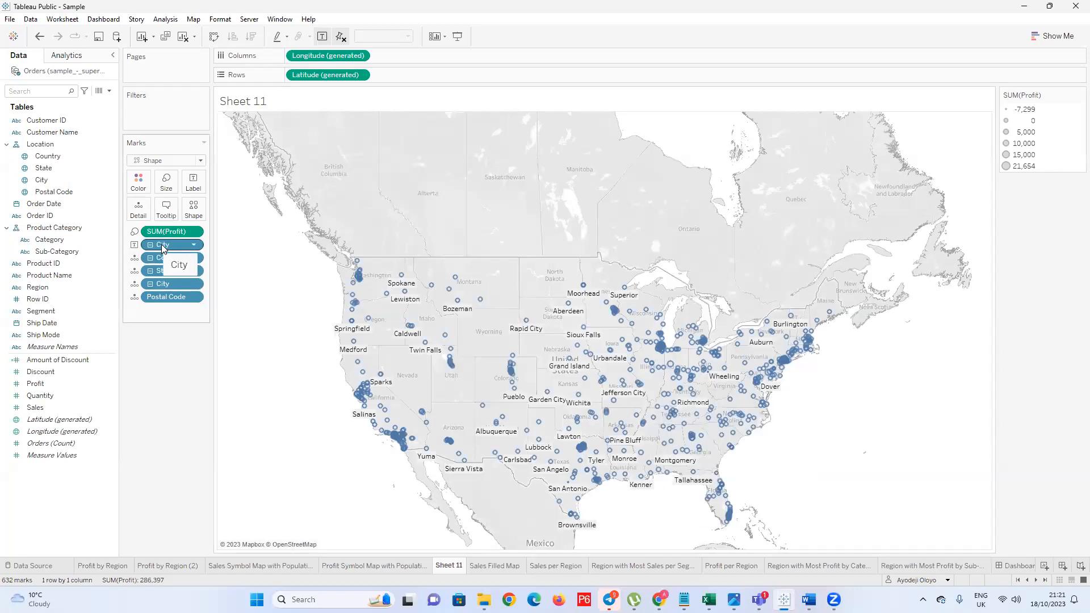
left_click_drag(162, 235, 161, 376)
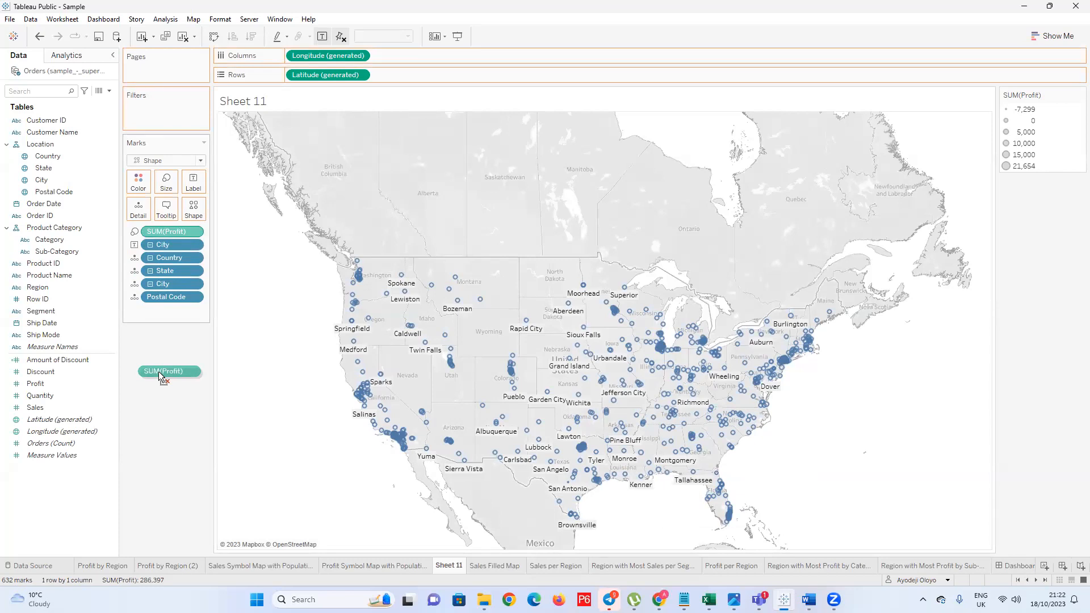
left_click_drag(159, 371, 161, 376)
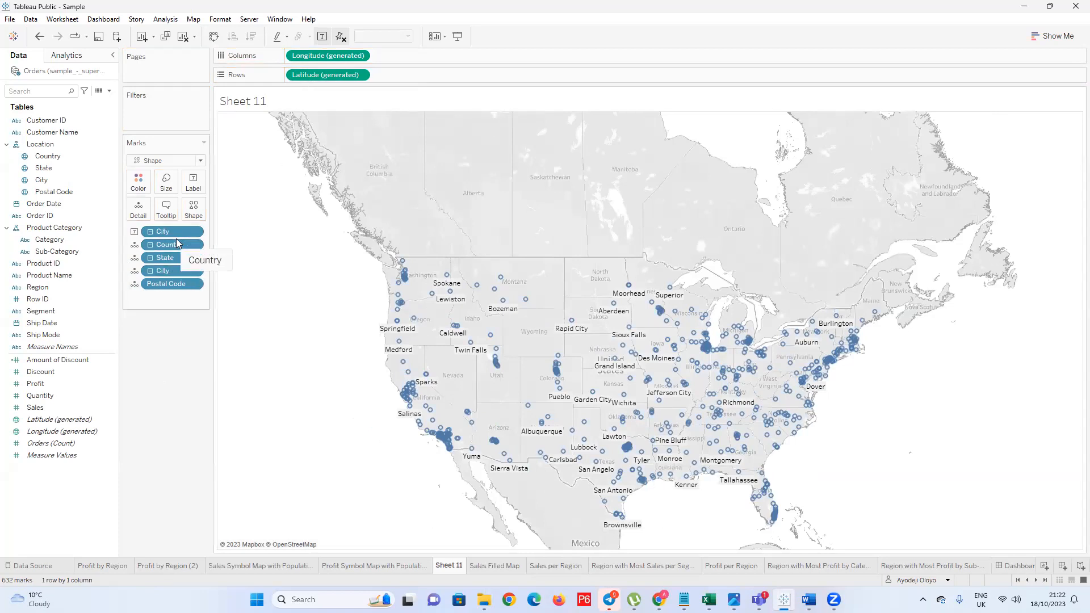
key("ctrl+z")
left_click_drag(167, 289, 164, 351)
key("ctrl+z")
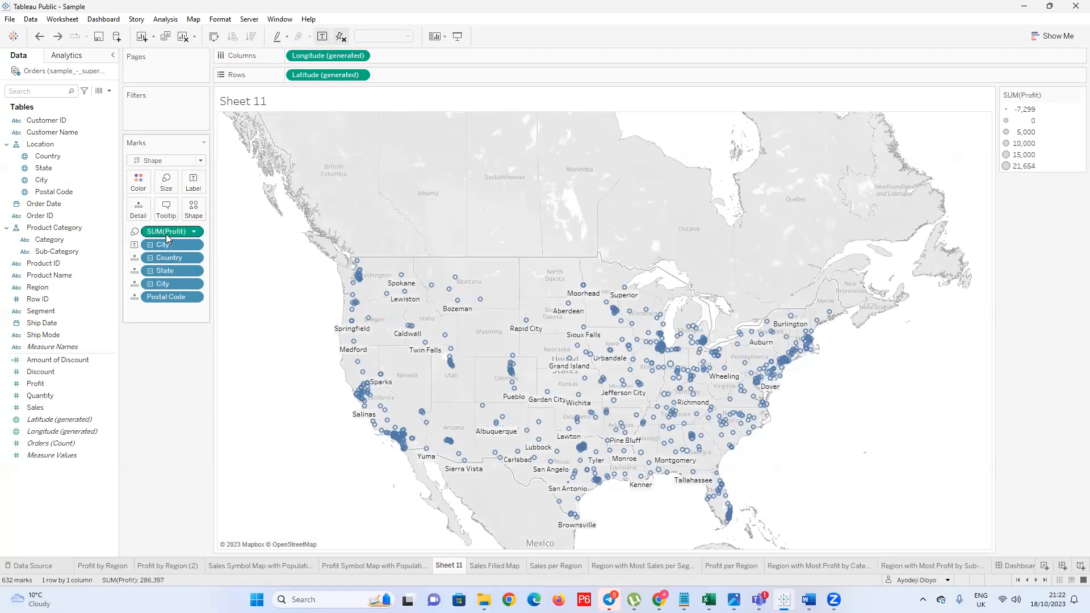
Remove the City label from the postal-code marks
left_click(168, 248)
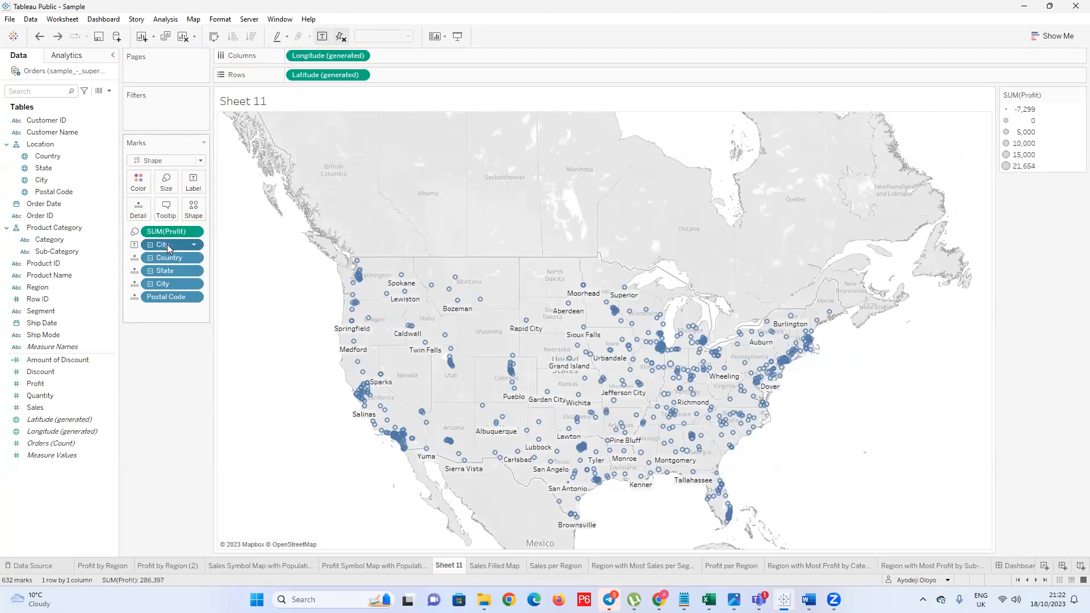
left_click_drag(168, 248, 547, 353)
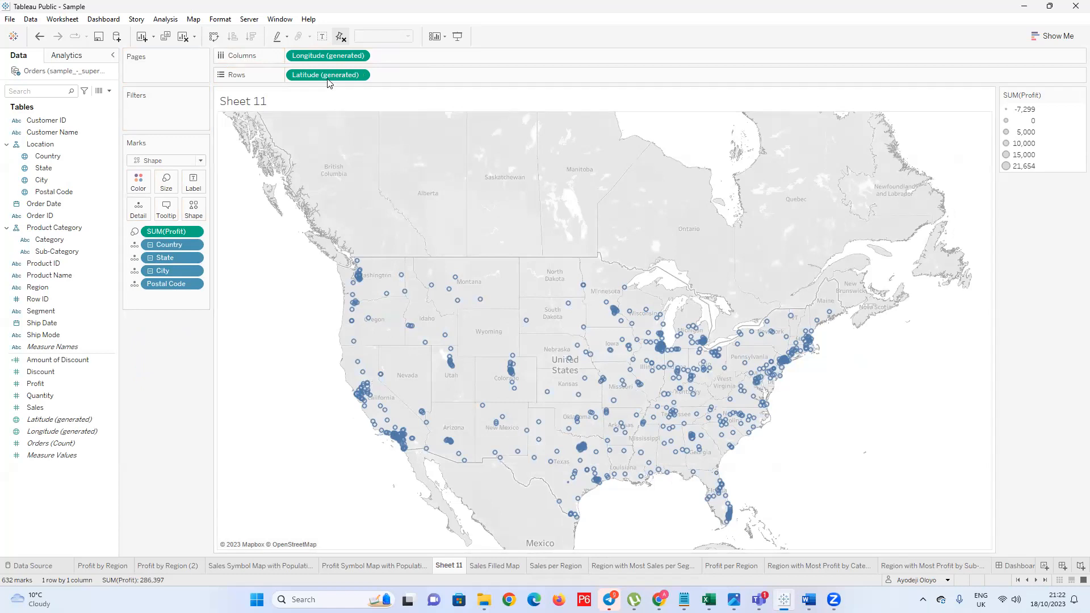
left_click_drag(320, 76, 422, 74)
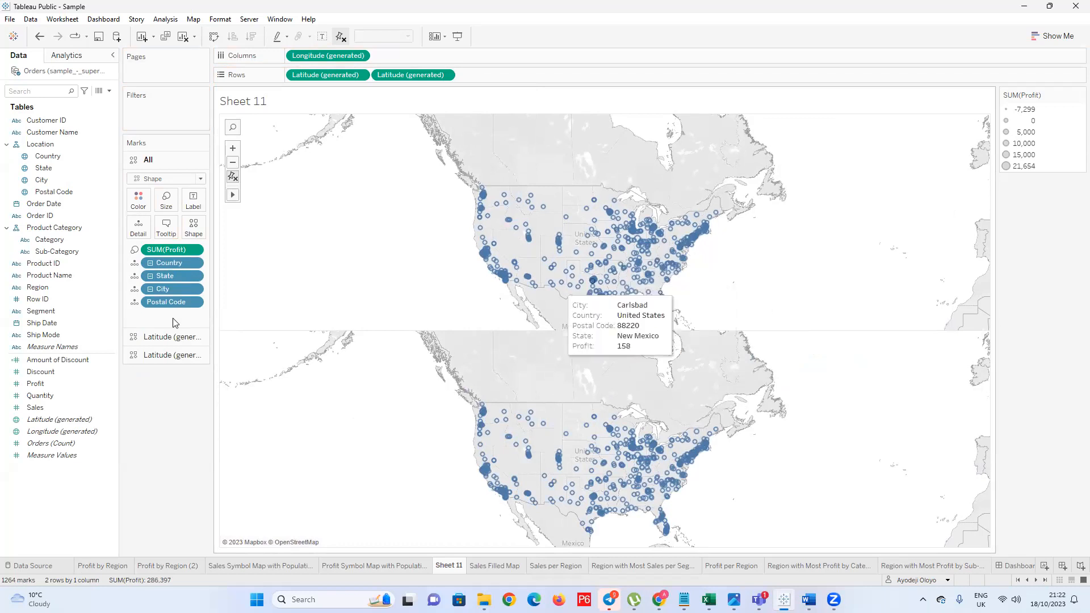
left_click(164, 355)
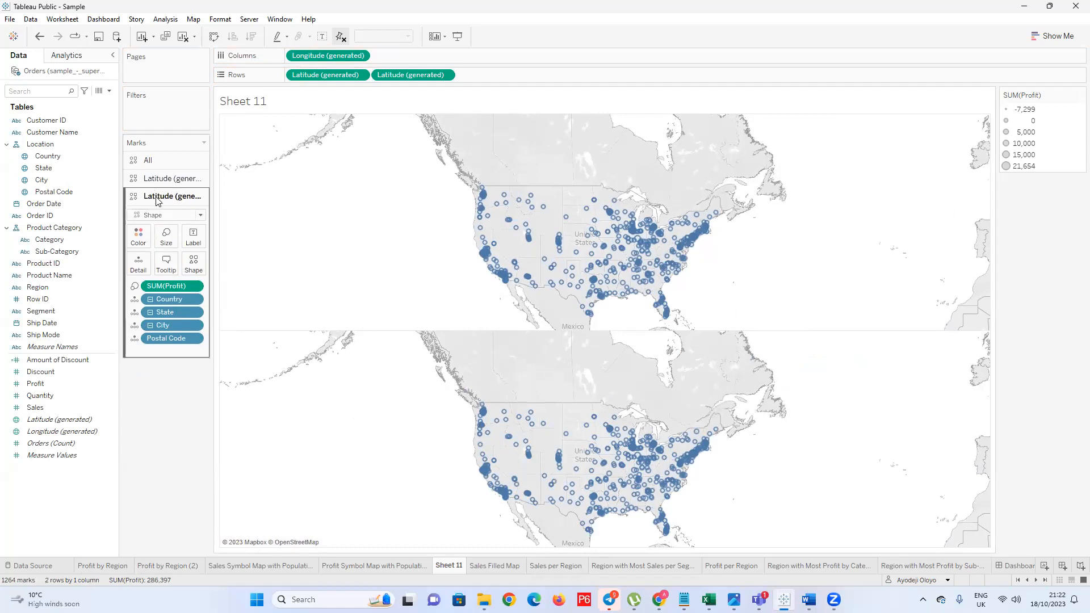
left_click(160, 178)
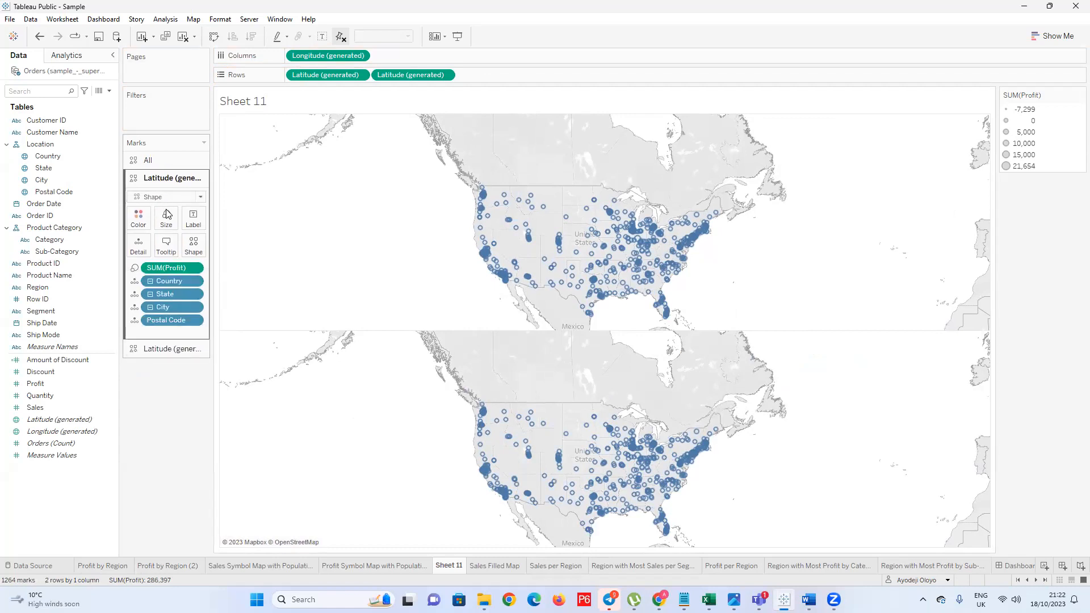
left_click(200, 197)
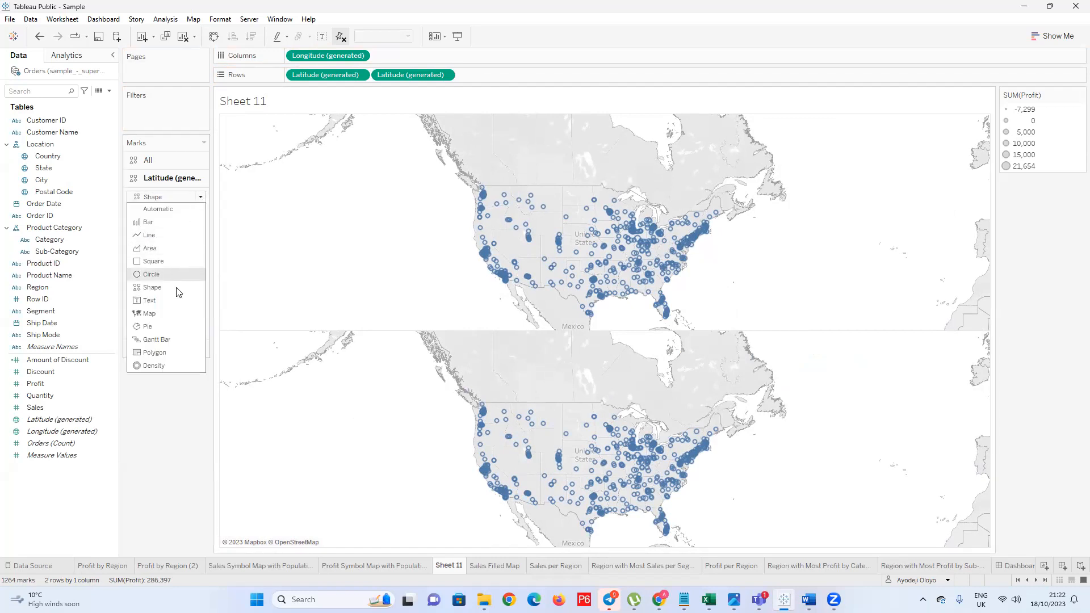
left_click(160, 313)
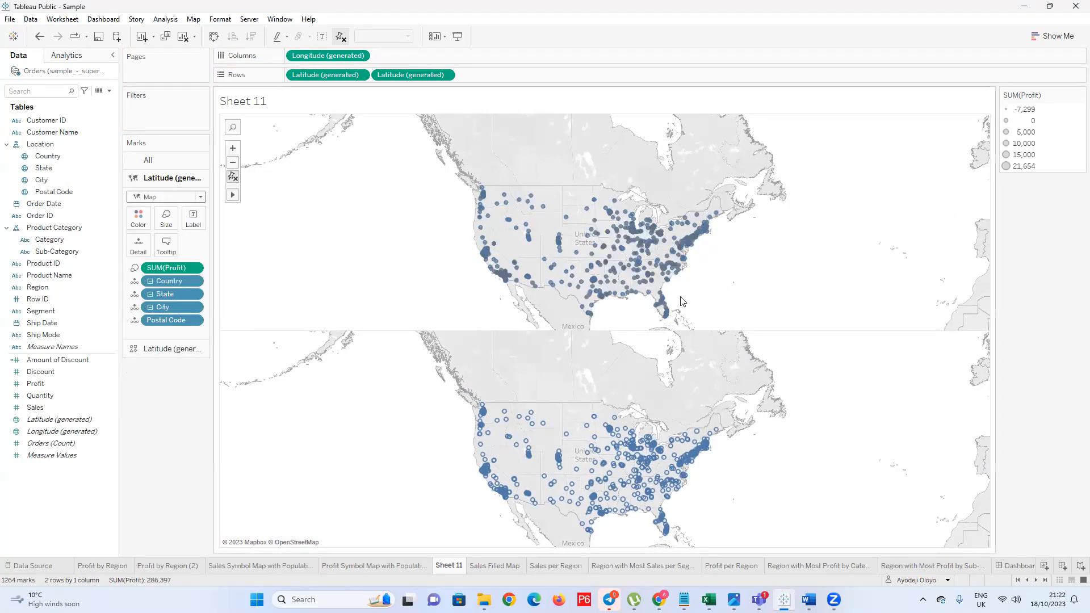
left_click_drag(182, 268, 188, 401)
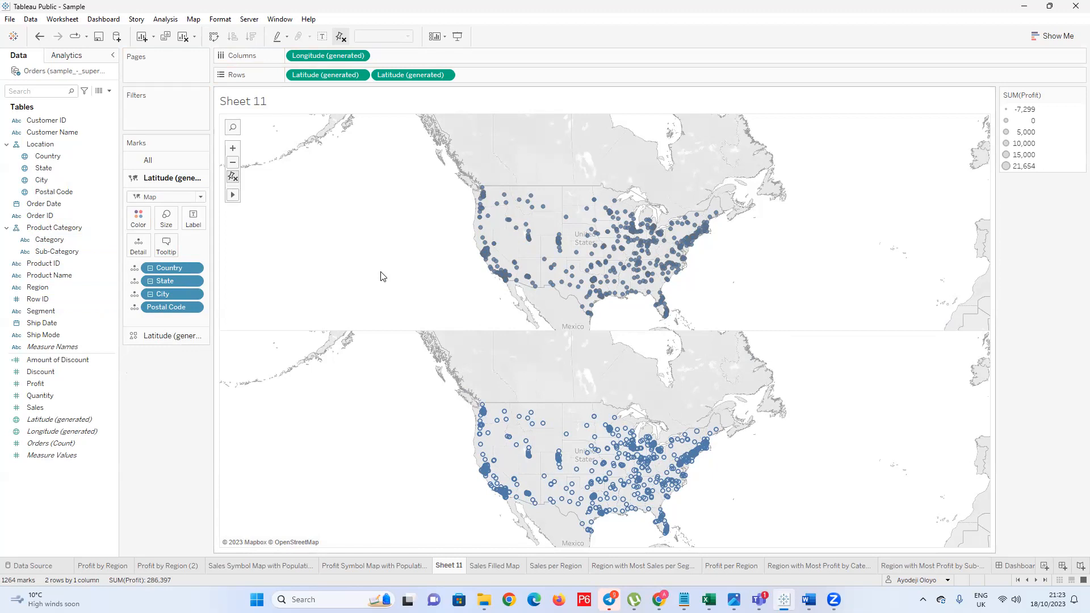
key("ctrl+z")
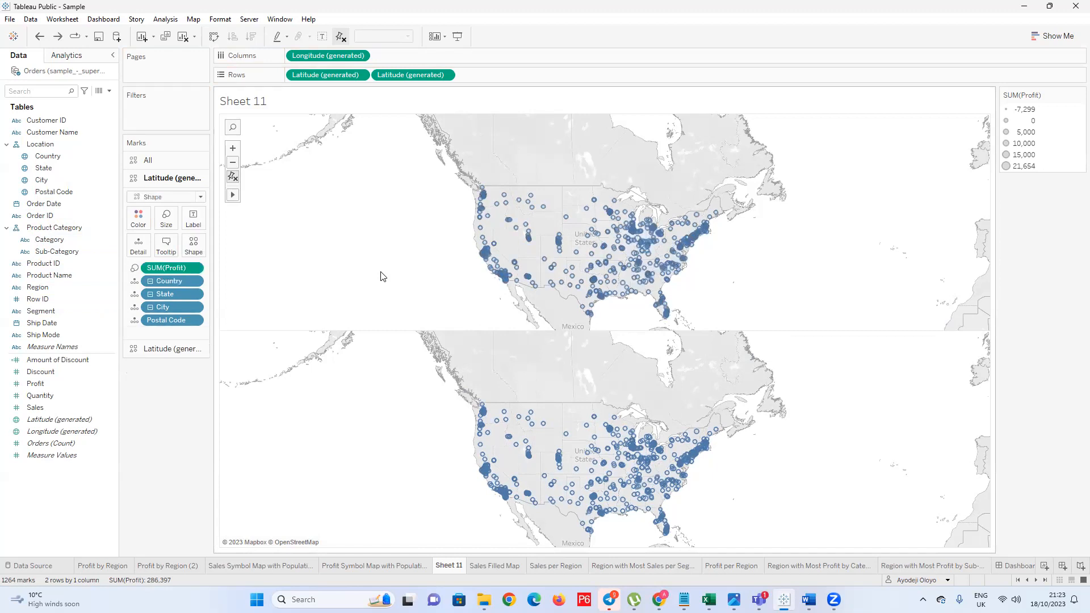
key("ctrl+z")
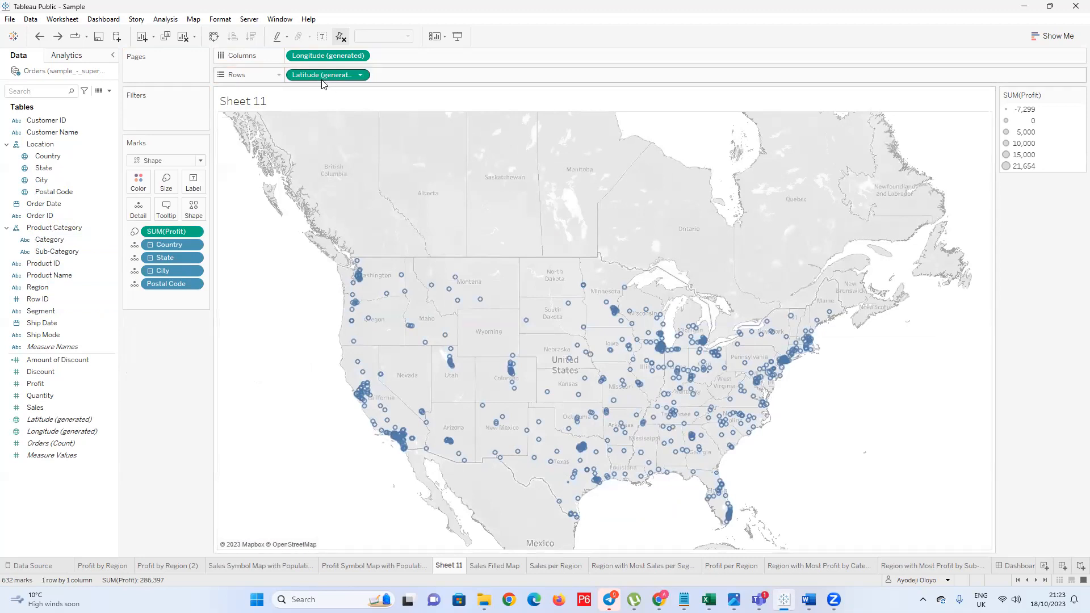
Duplicate the generated Latitude field on Rows to create a second map, and compare the marks settings of both maps
left_click_drag(324, 77, 444, 85)
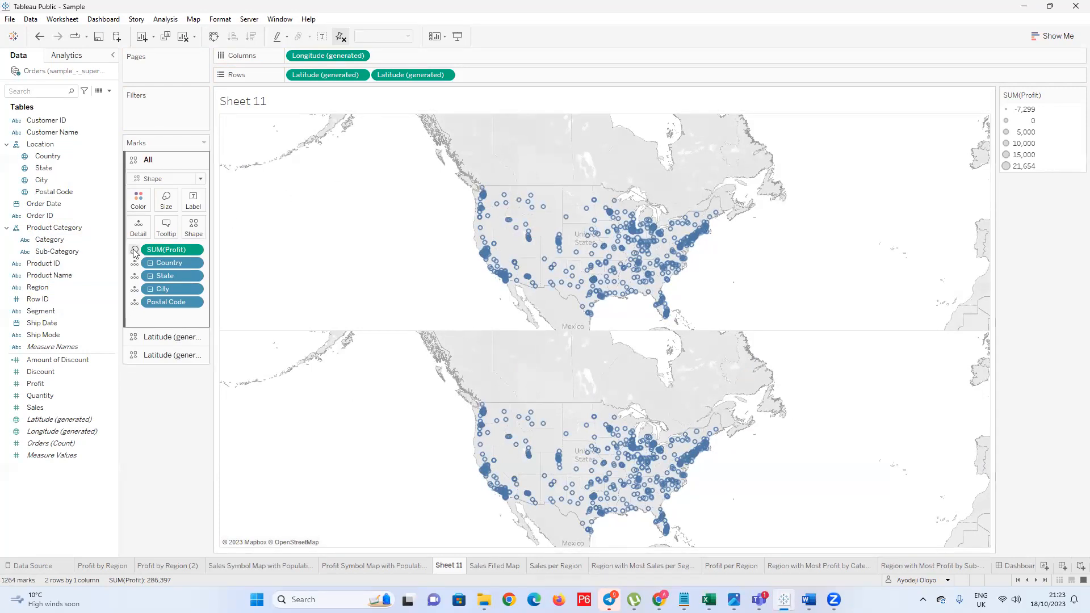
left_click_drag(159, 251, 174, 426)
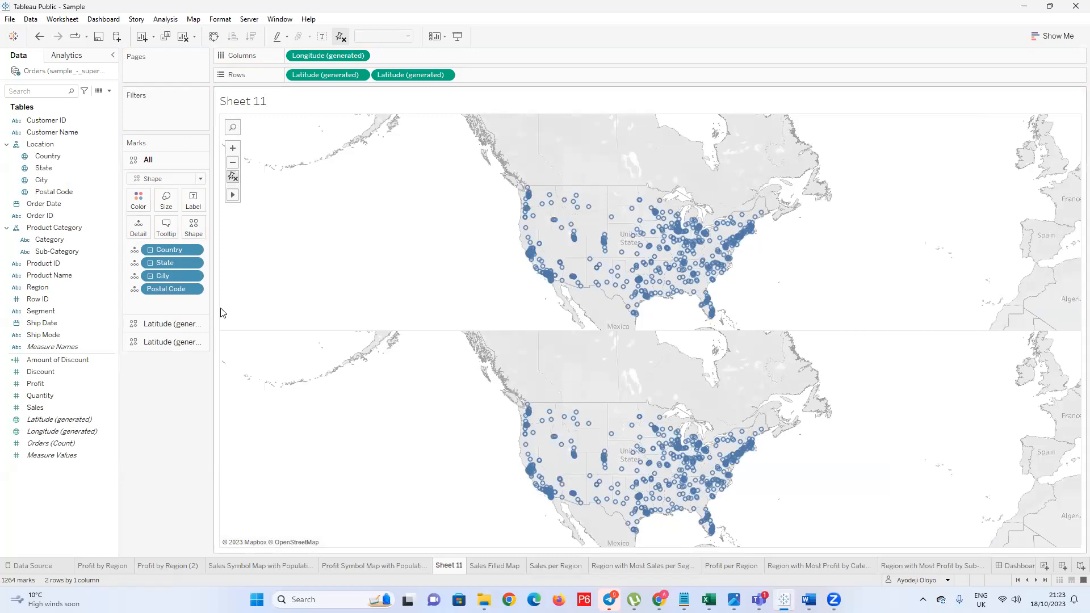
key("ctrl+z")
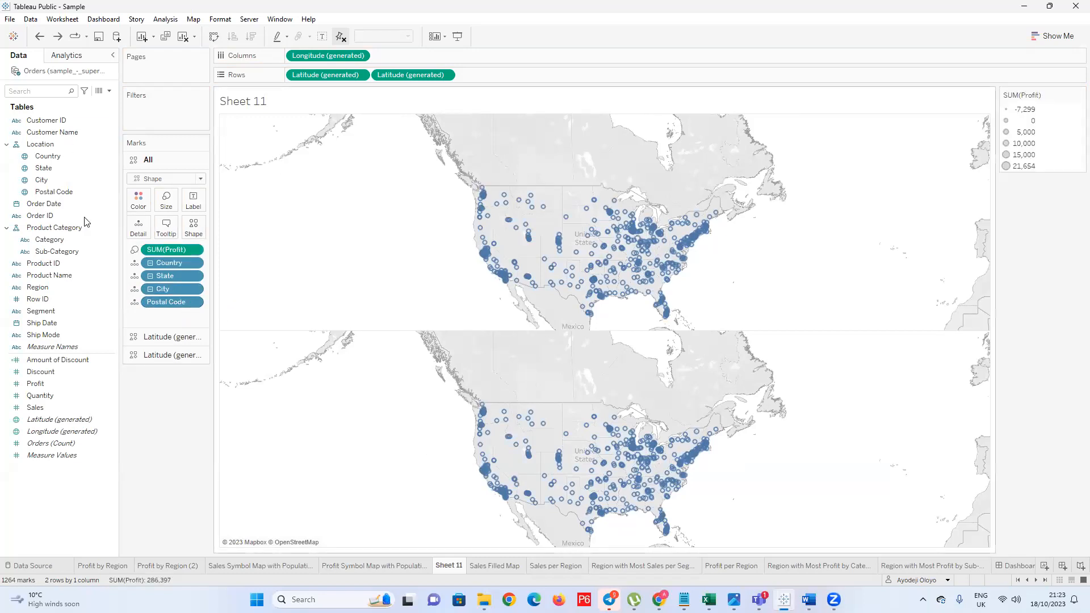
left_click(166, 339)
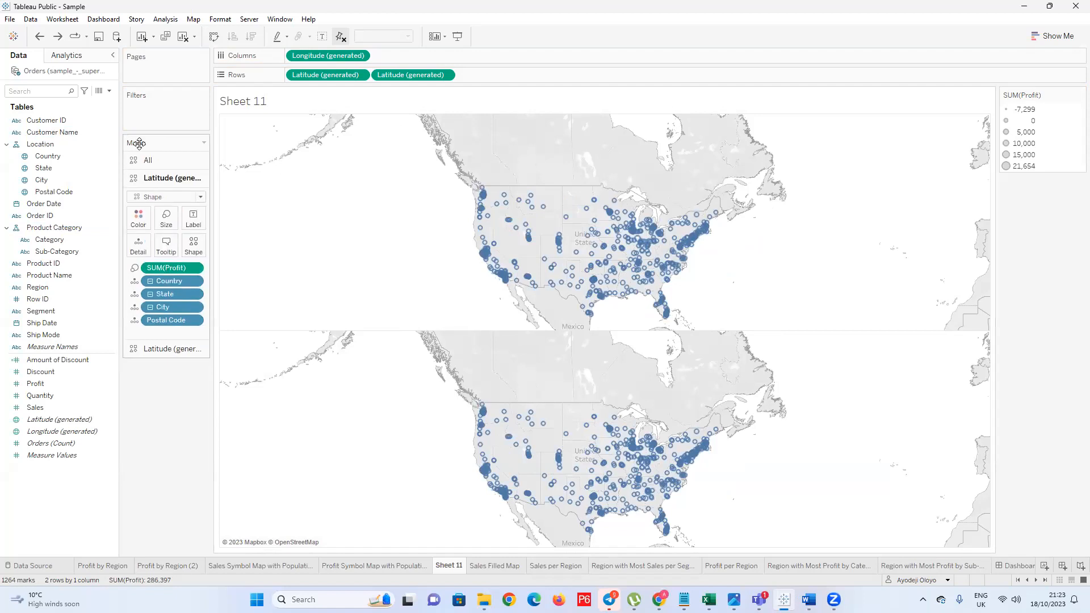
left_click(169, 163)
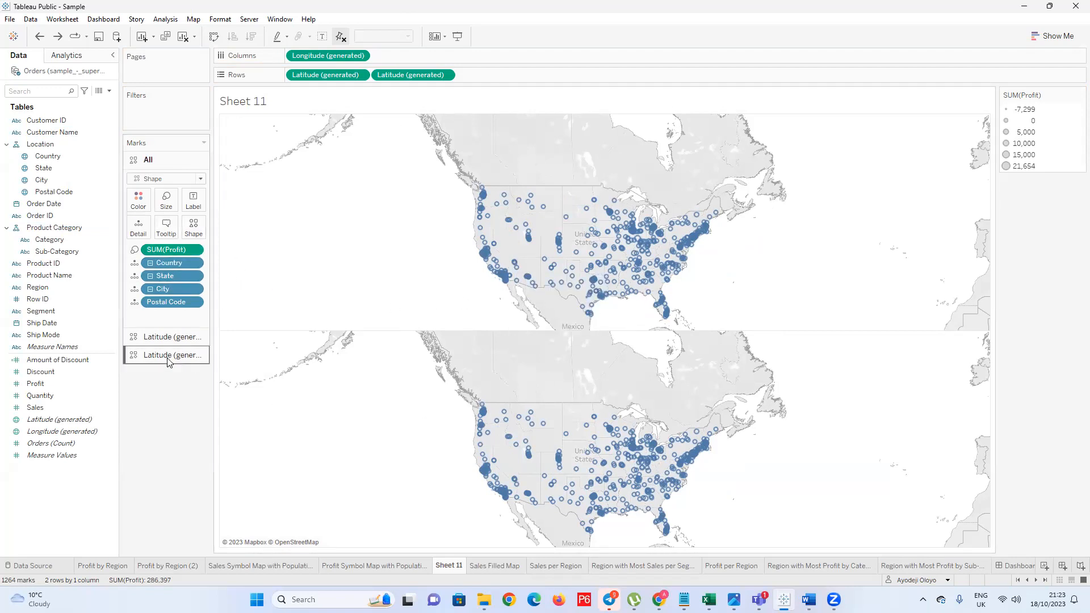
left_click(170, 337)
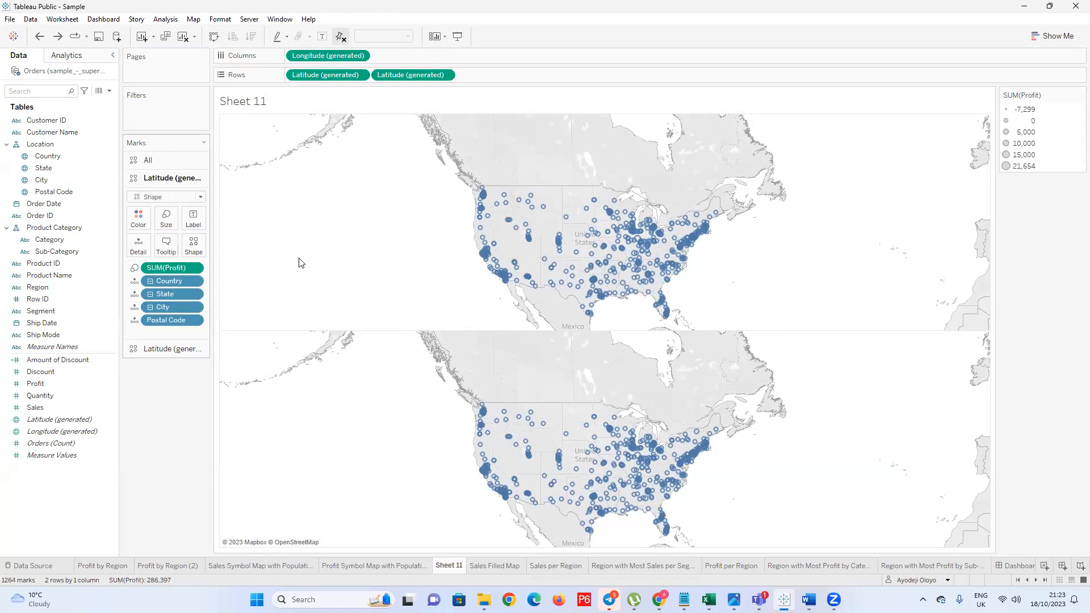
left_click(173, 350)
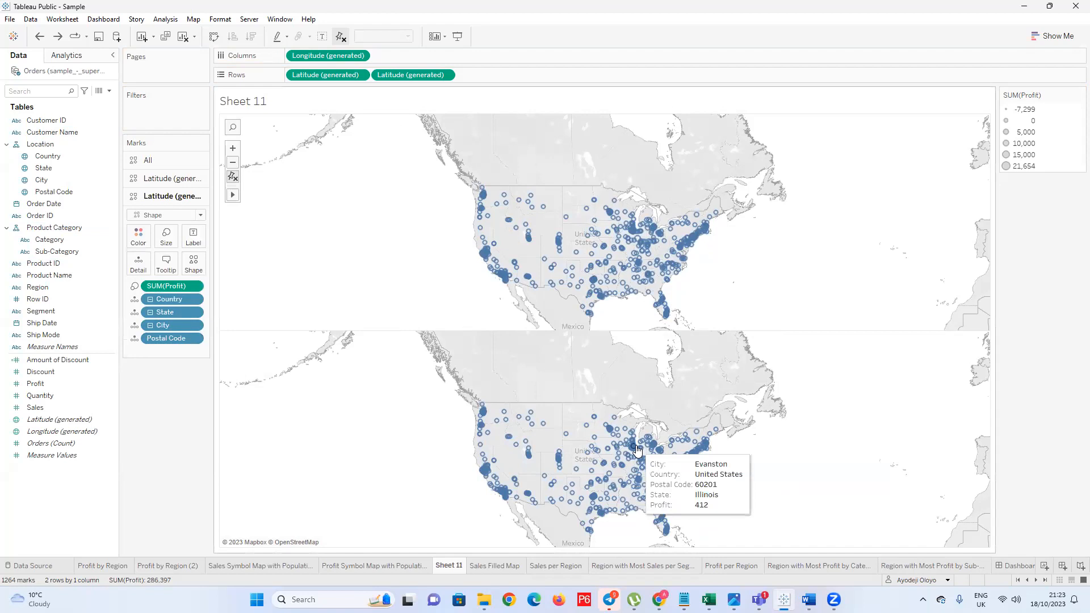
left_click(164, 181)
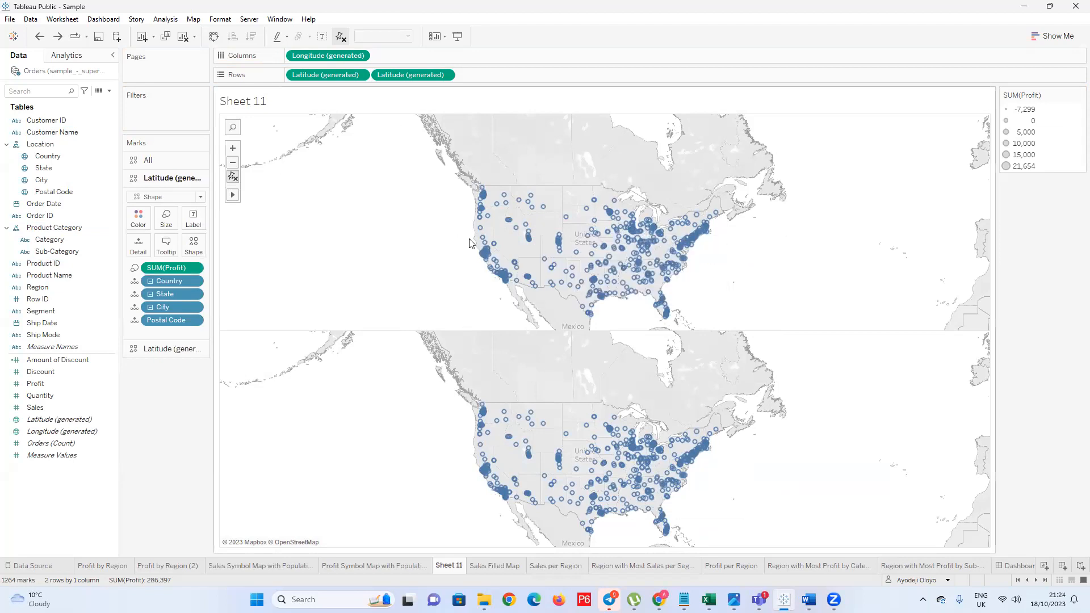
Remove Profit from the upper map's marks only and set that map's mark type to Map
left_click_drag(192, 273, 172, 427)
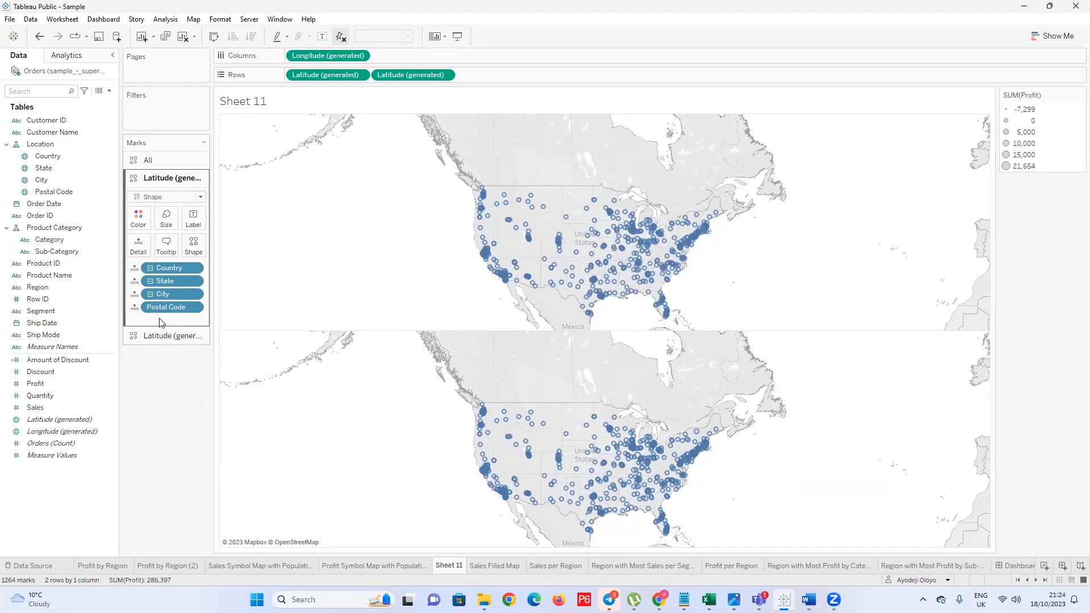
left_click(200, 197)
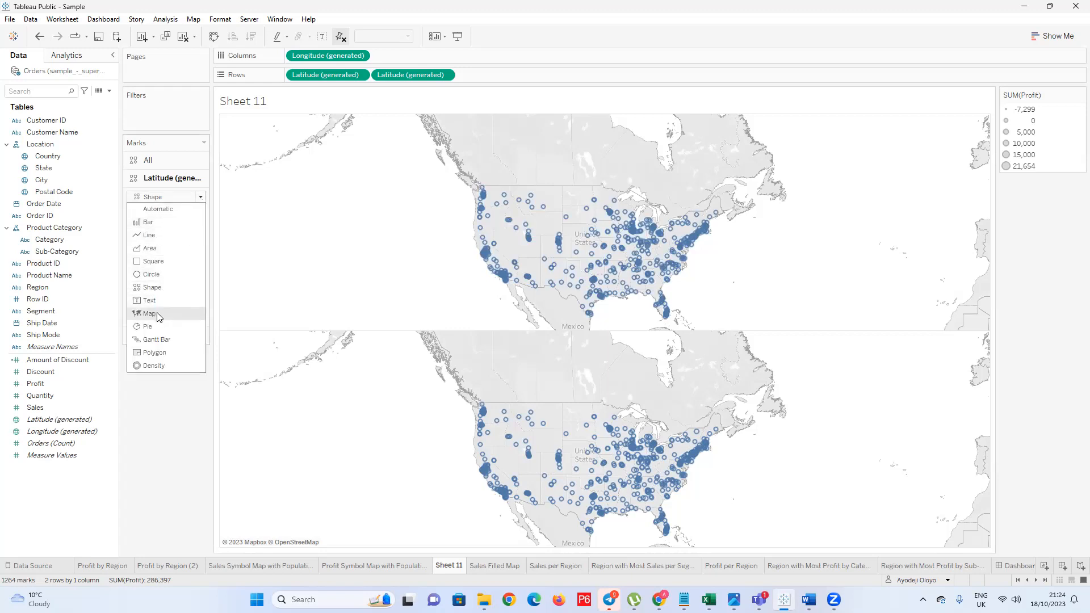
left_click(170, 209)
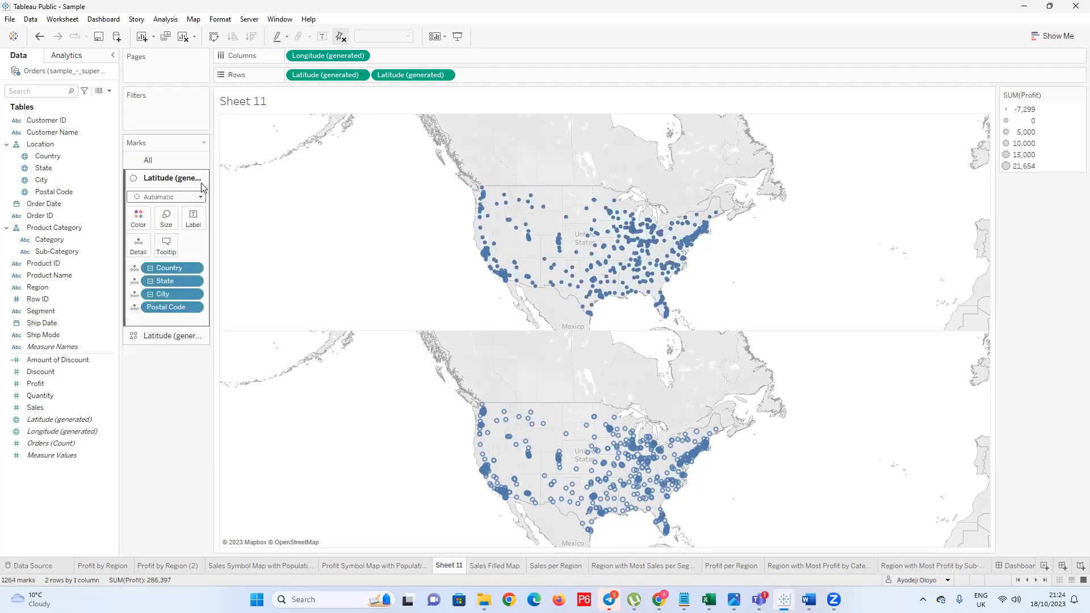
left_click(196, 199)
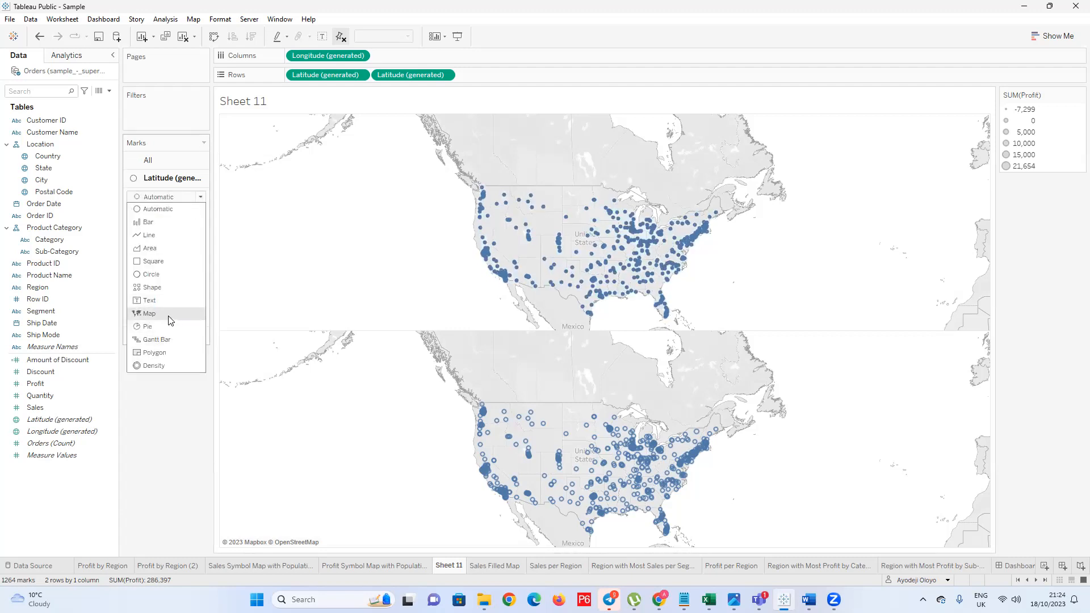
left_click(149, 313)
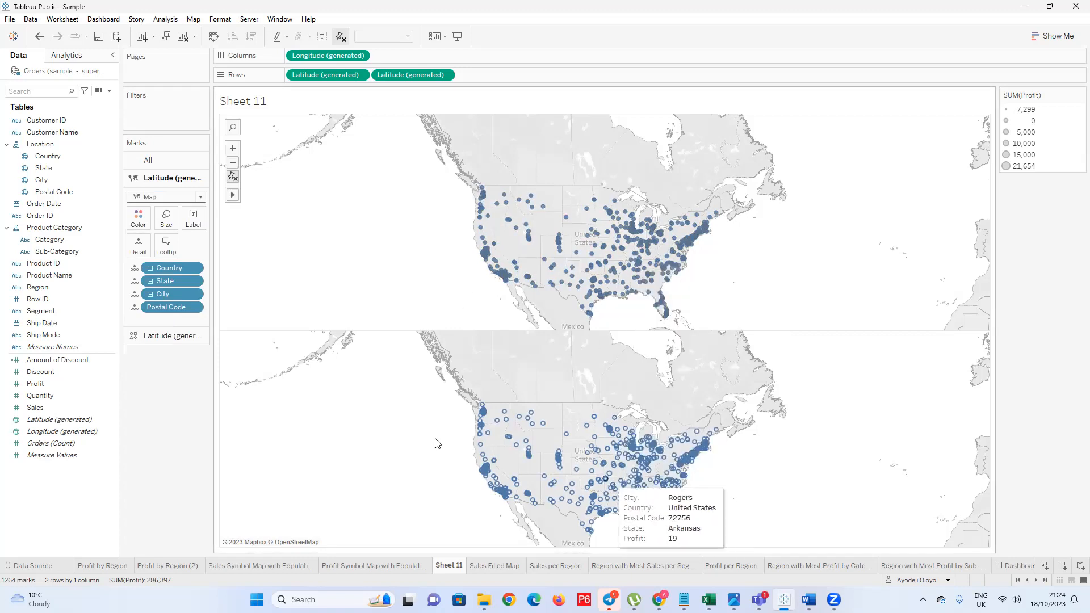
Try to colour the upper map's marks by Country
left_click_drag(48, 159, 144, 234)
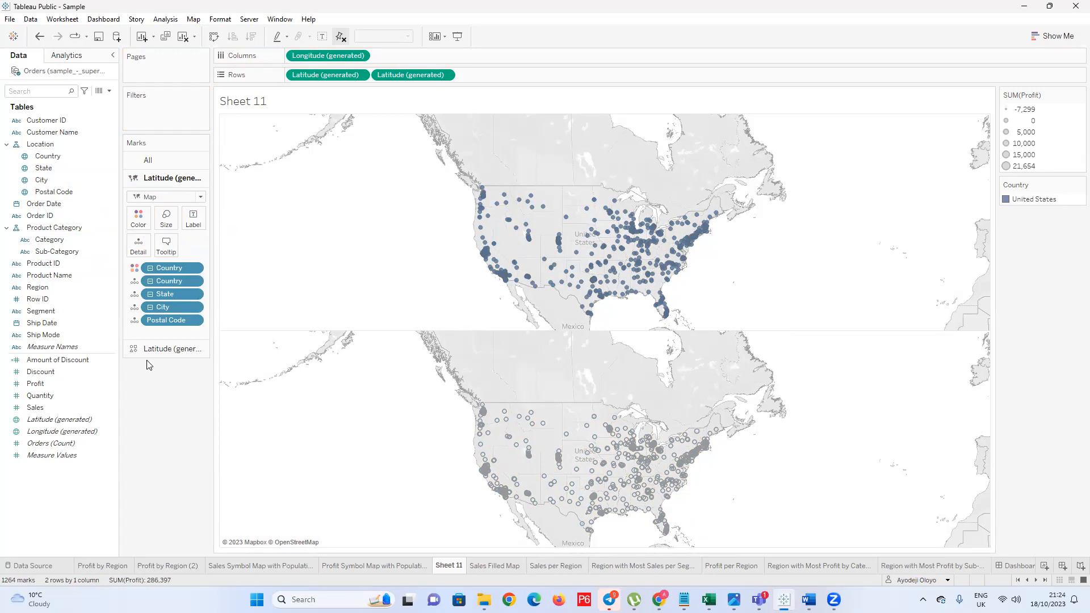
left_click(165, 349)
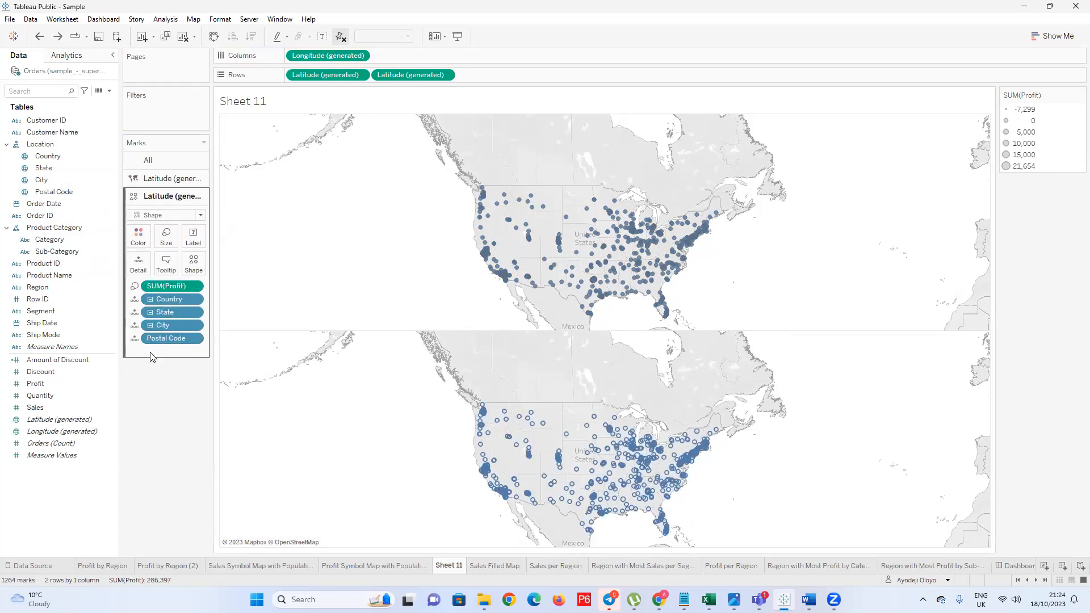
left_click(169, 178)
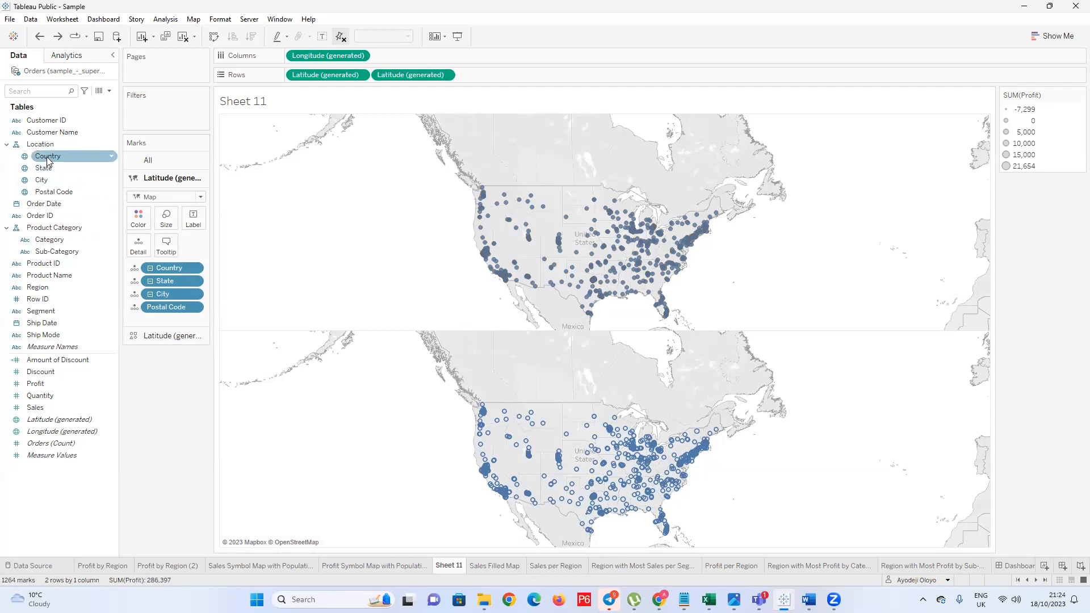
Try labelling the upper map's marks with Country and colouring them by State, undoing each attempt
left_click_drag(48, 161, 195, 223)
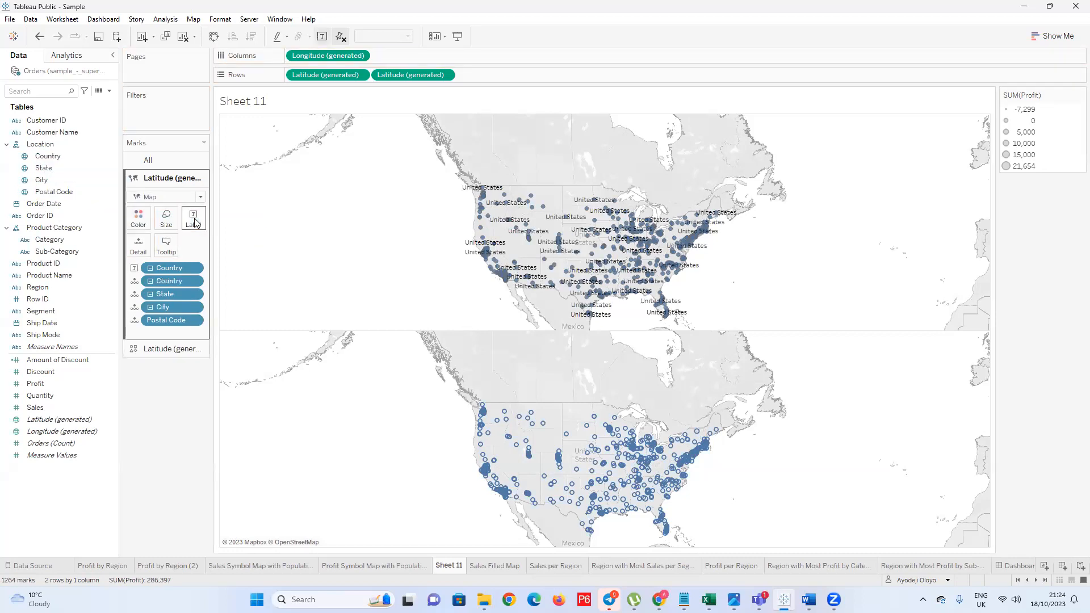
key("ctrl+z")
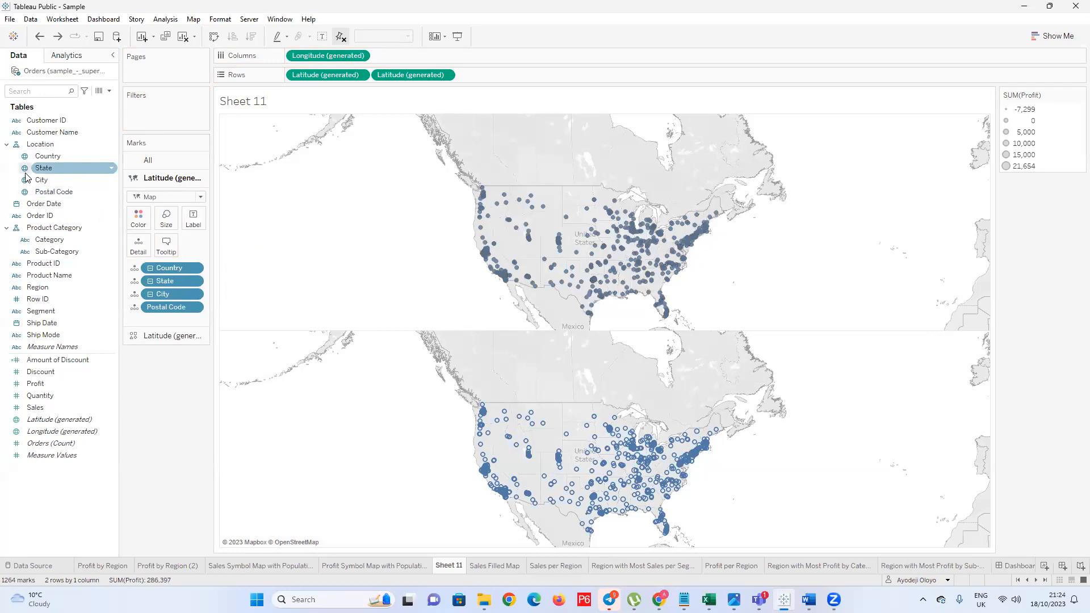
left_click_drag(43, 172, 141, 224)
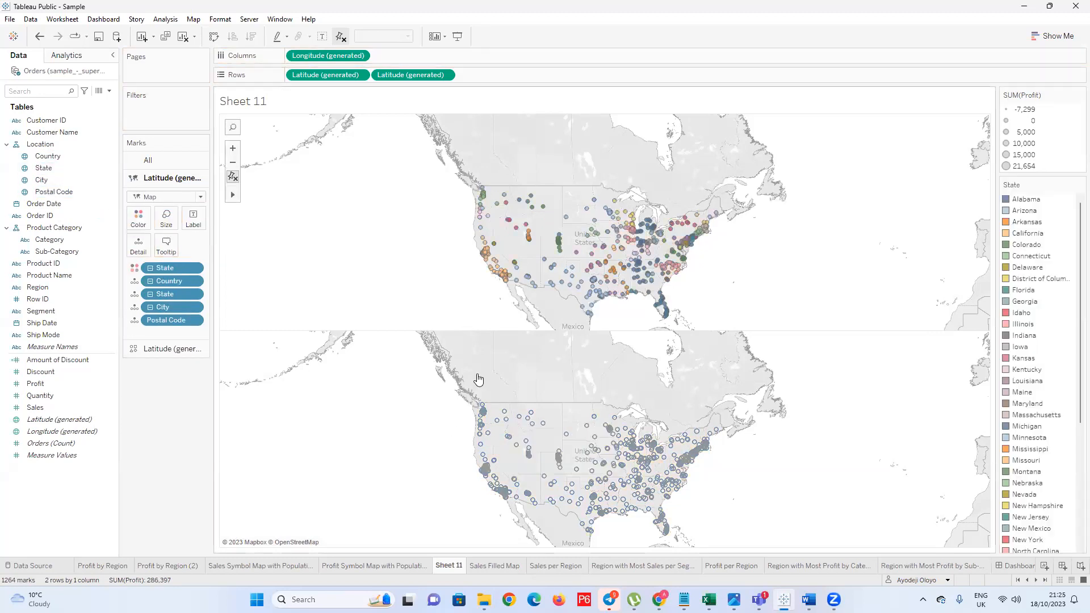
key("ctrl+z")
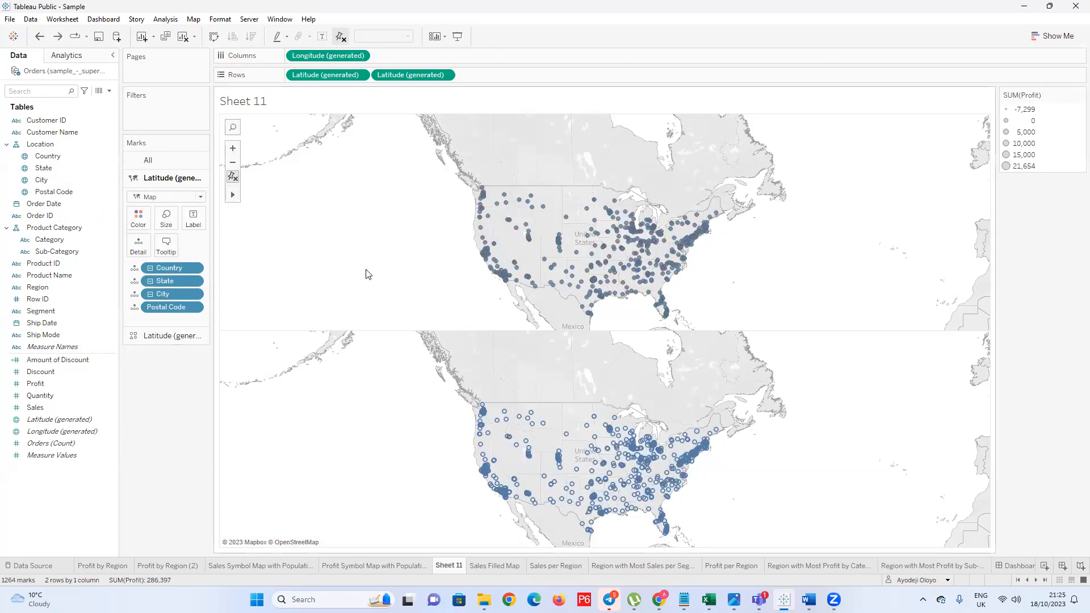
Rebuild the view as a single symbol map with Show Me, trying the filled map first
left_click(1052, 36)
left_click(1028, 99)
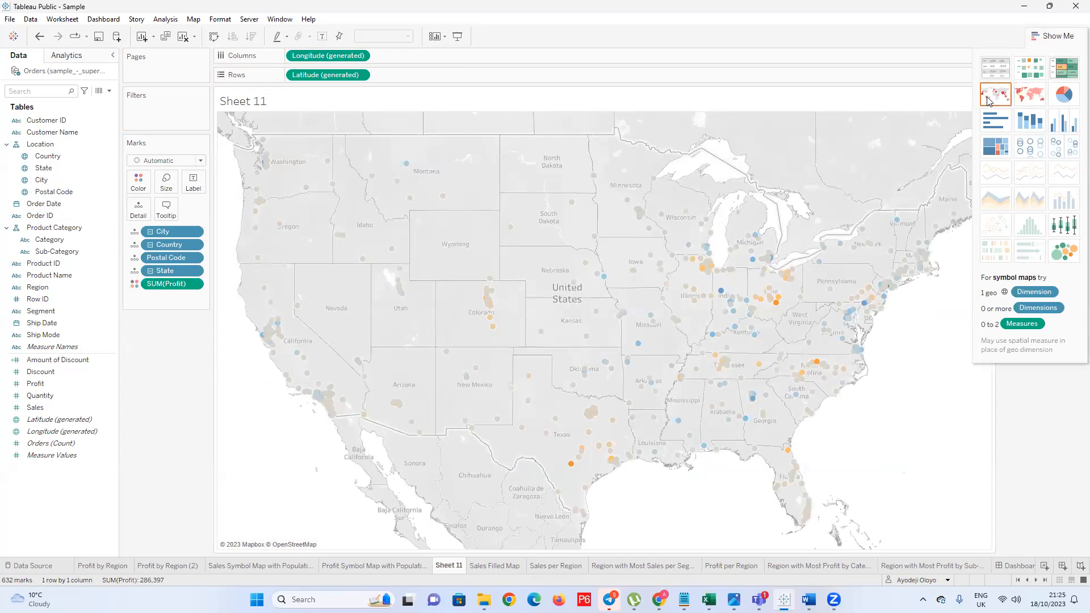
left_click(998, 99)
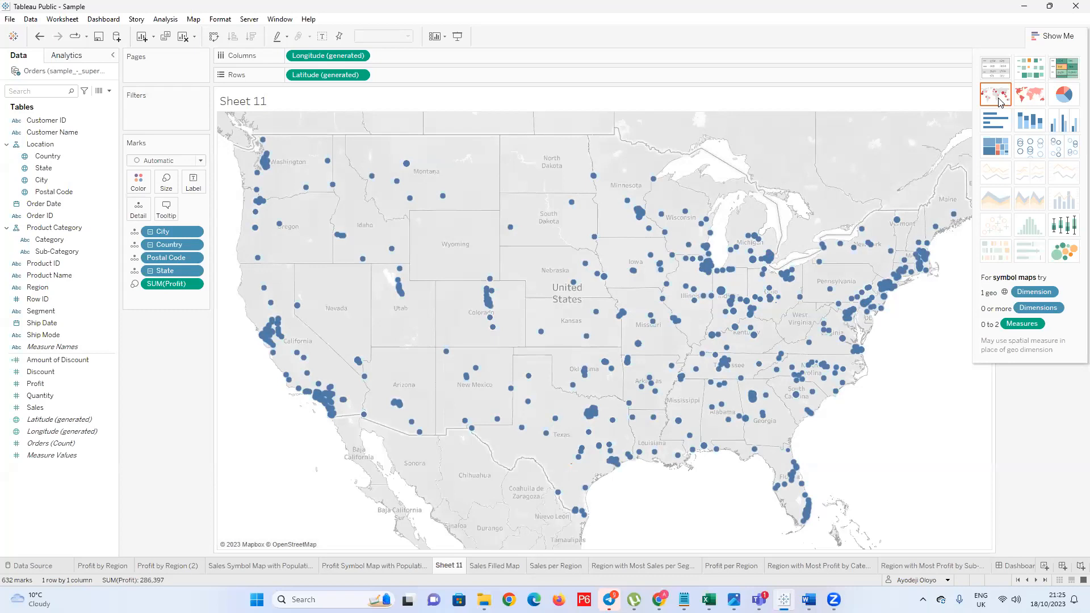
Try Show Me's filled map with Profit included and again with Profit removed from the marks
left_click(1030, 100)
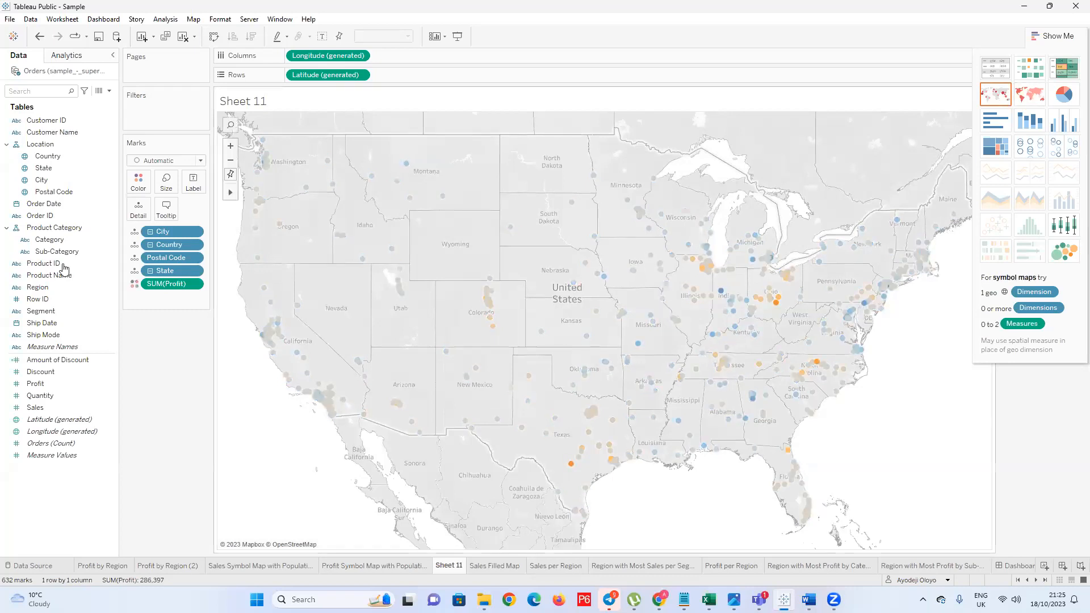
left_click_drag(163, 304, 157, 379)
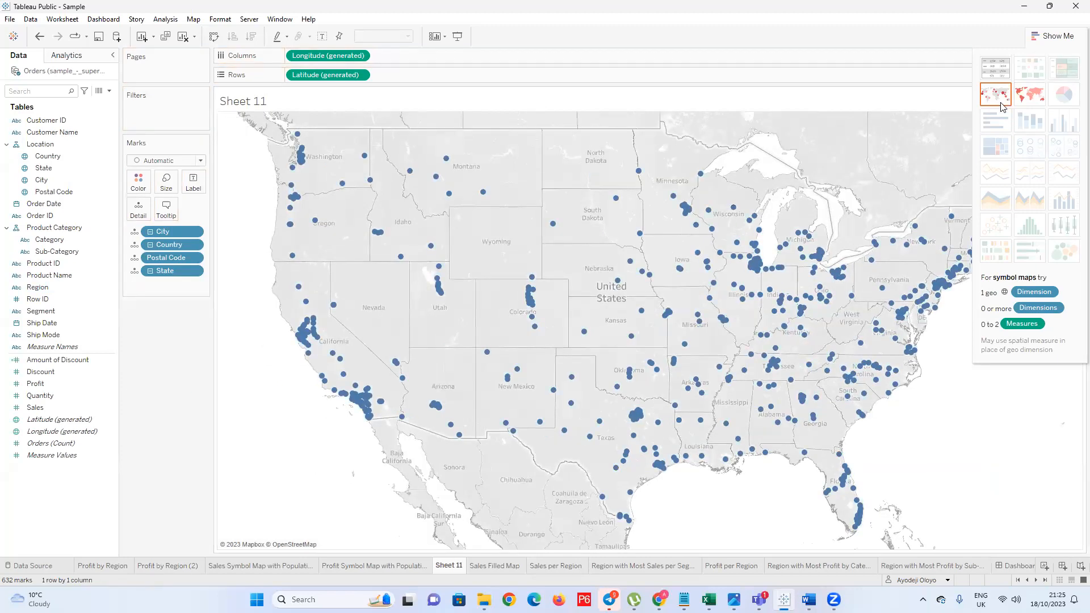
left_click(1029, 98)
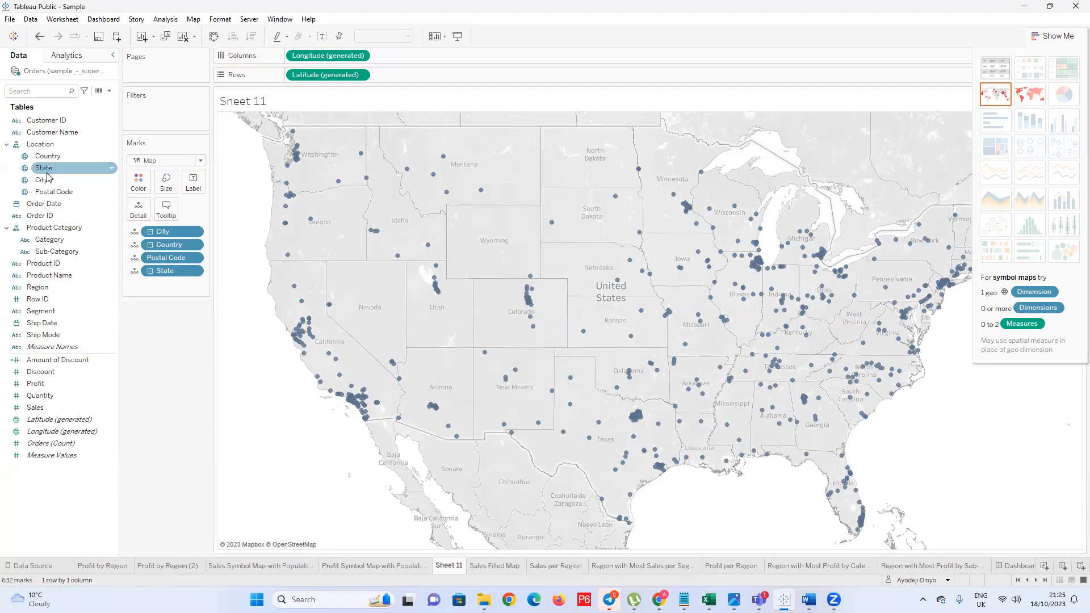
left_click_drag(1035, 36, 1033, 42)
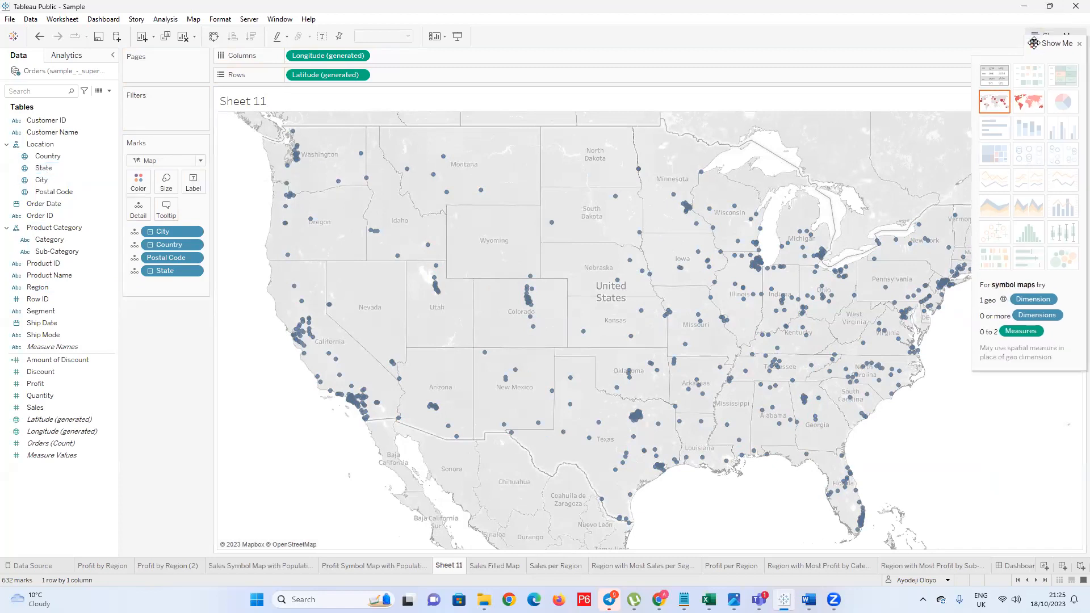
left_click(1072, 46)
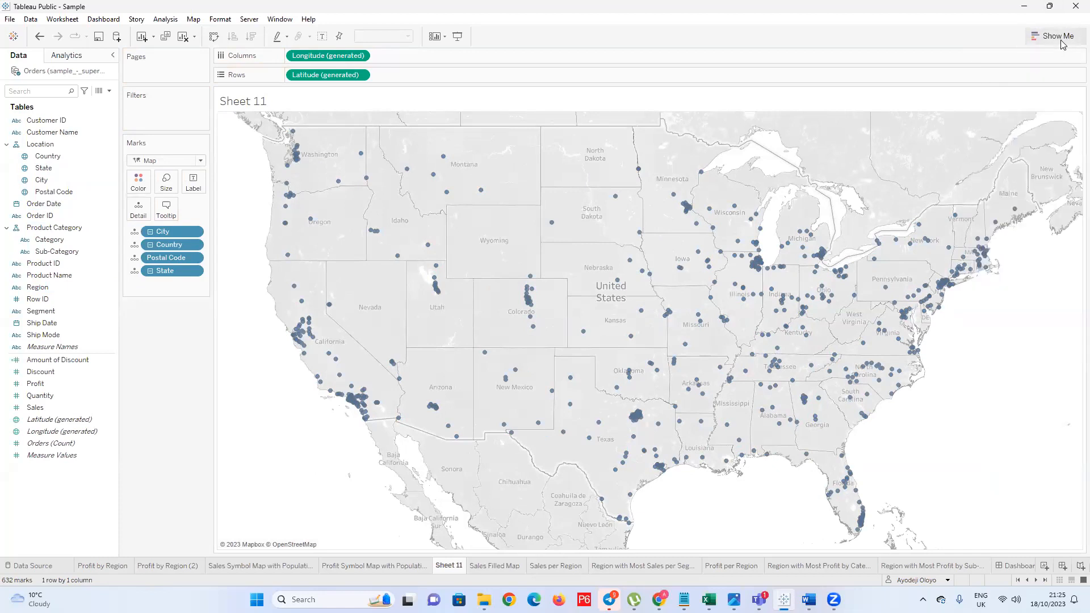
left_click(1061, 37)
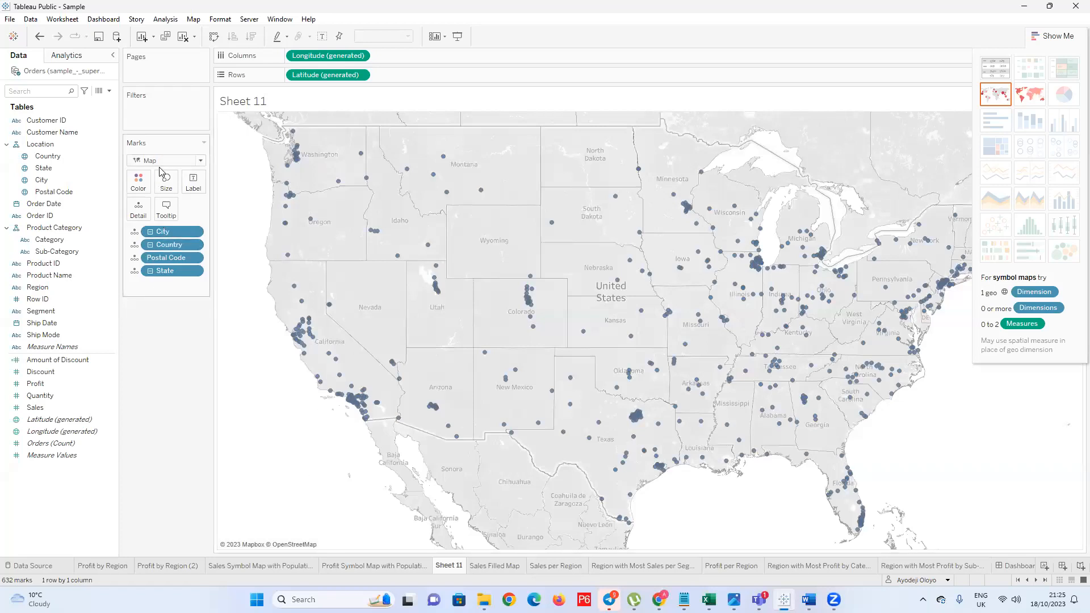
Clear the sheet by removing State, Latitude, City and the remaining fields from the shelves and marks
left_click_drag(166, 270, 173, 316)
left_click_drag(330, 75, 287, 182)
left_click_drag(155, 228, 156, 273)
left_click(151, 233)
left_click(150, 233)
left_click_drag(151, 232, 148, 260)
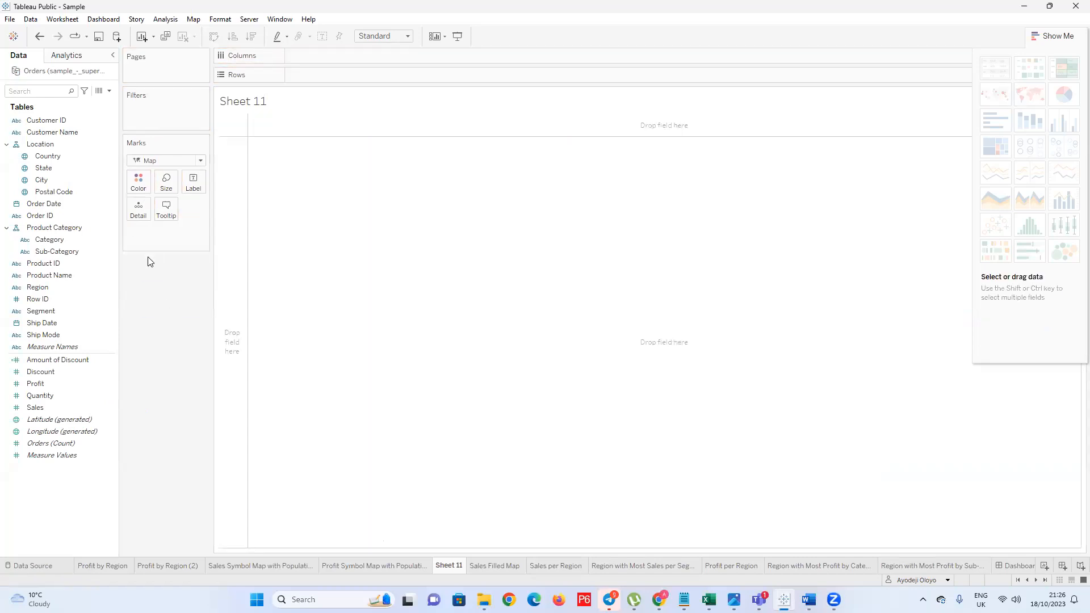
Try building a filled map from Country and drill it down to the State level
left_click(45, 157)
double_click(44, 158)
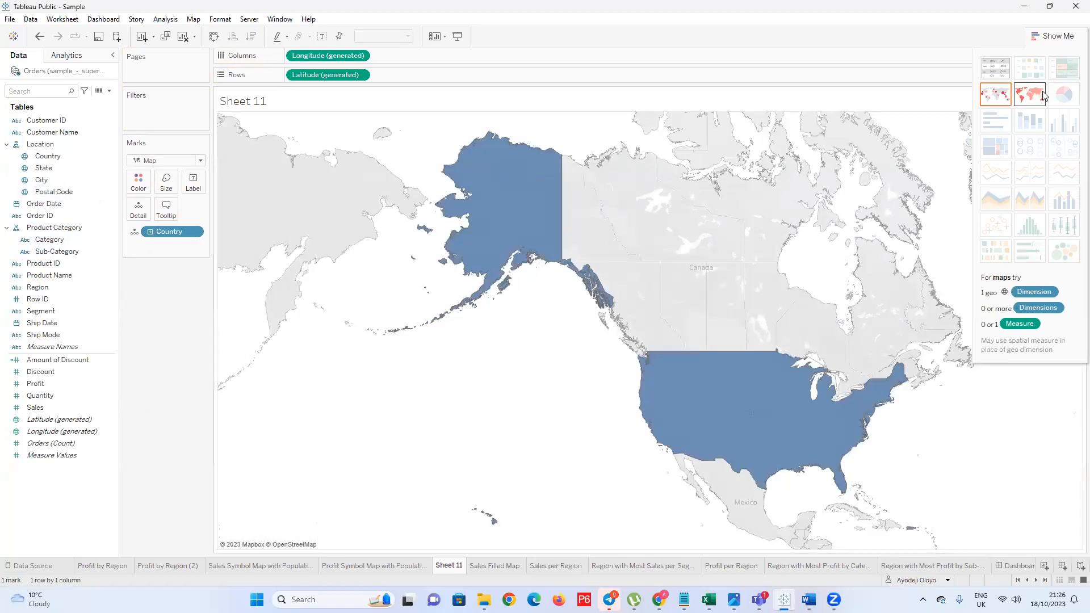
left_click(150, 231)
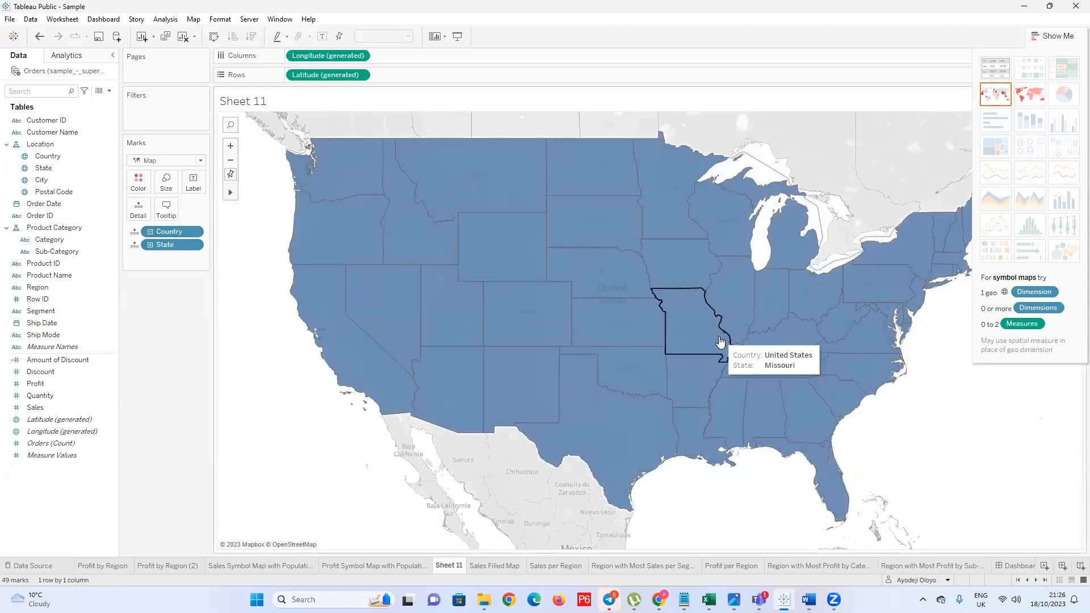
Try colouring the filled map by State, and move that State field to the filters
left_click_drag(43, 168, 138, 185)
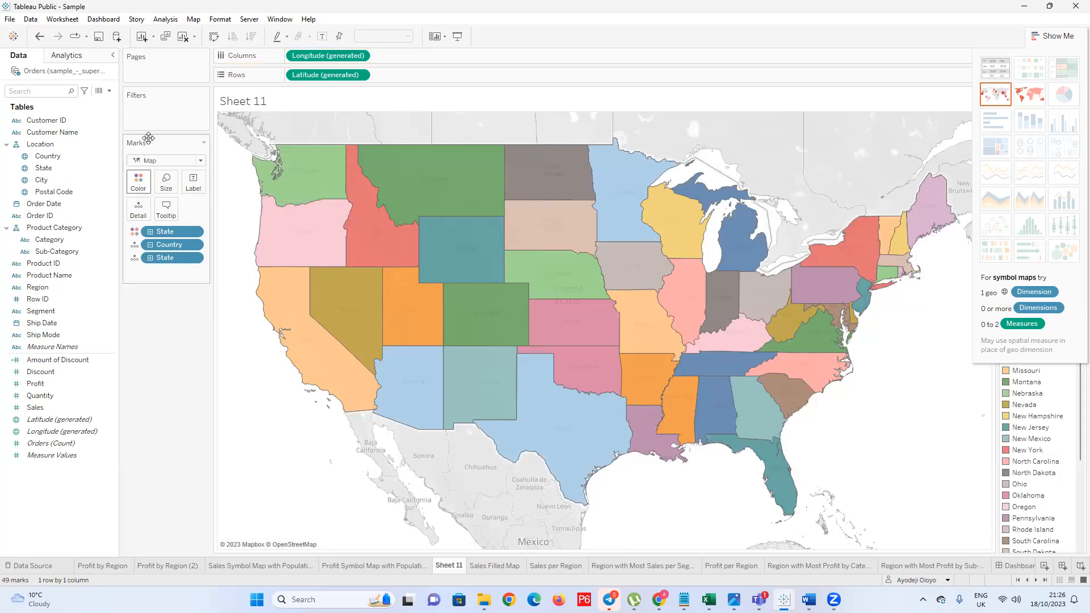
left_click_drag(170, 232, 169, 122)
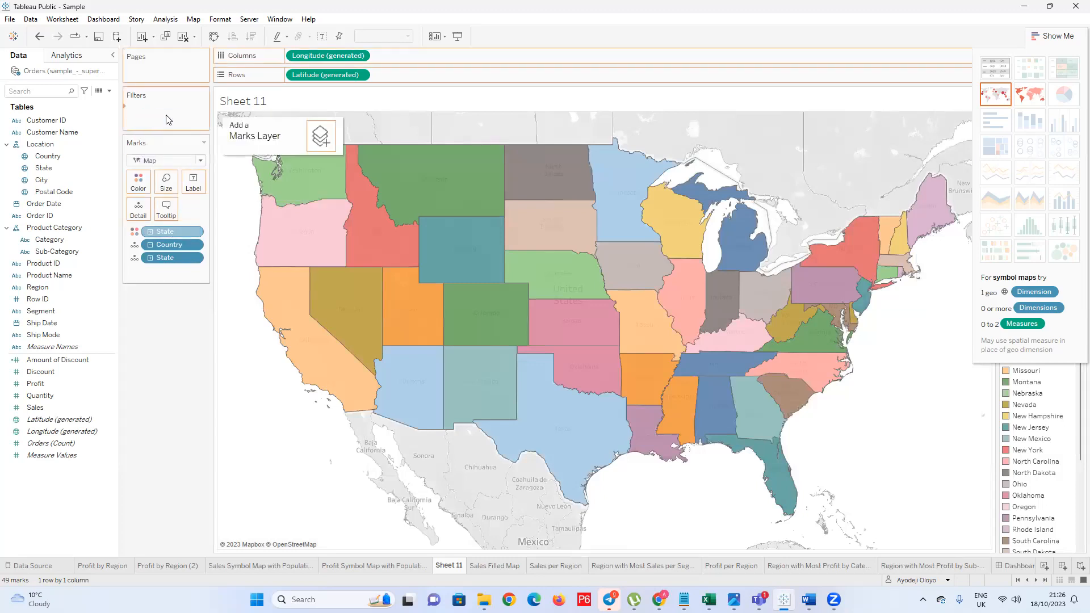
left_click(550, 439)
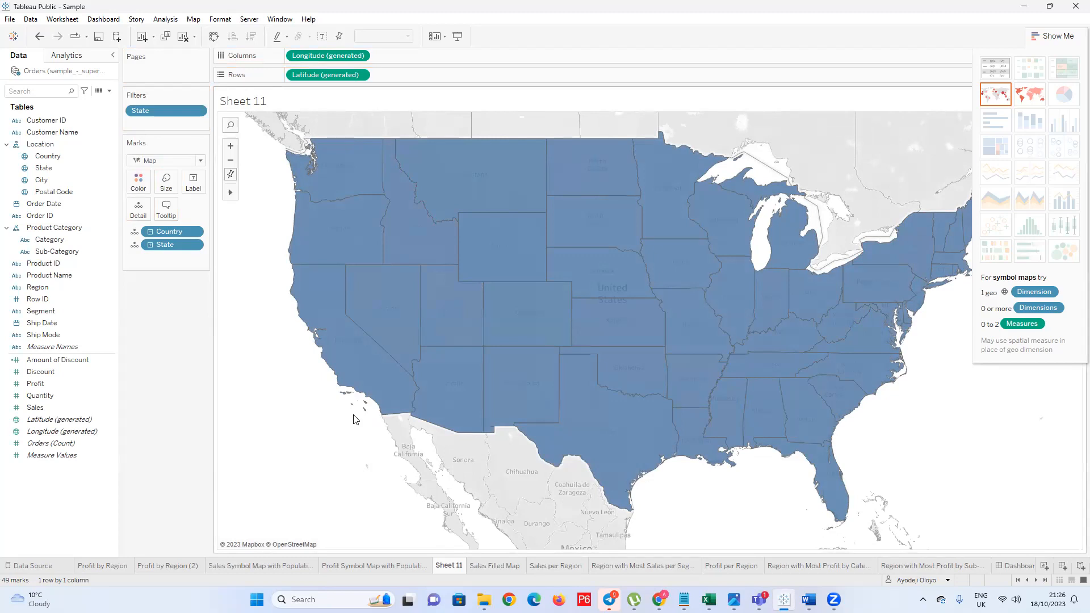
Undo the recent changes back to the single symbol map with Shape marks sized by Profit
key("ctrl+z")
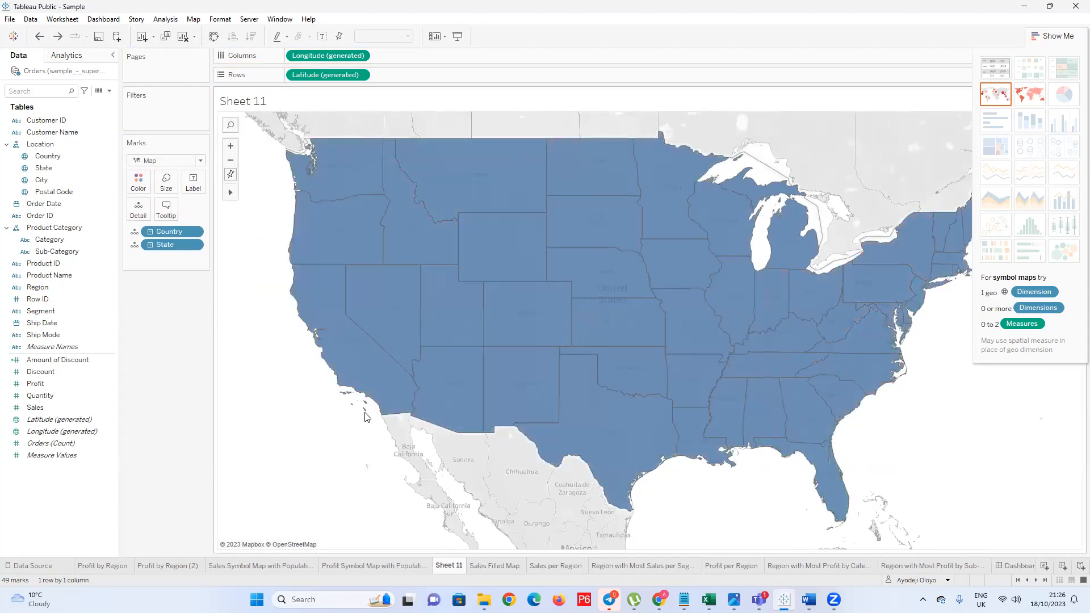
key("ctrl+z")
key("ctrl+z")
key("ctrl+z")
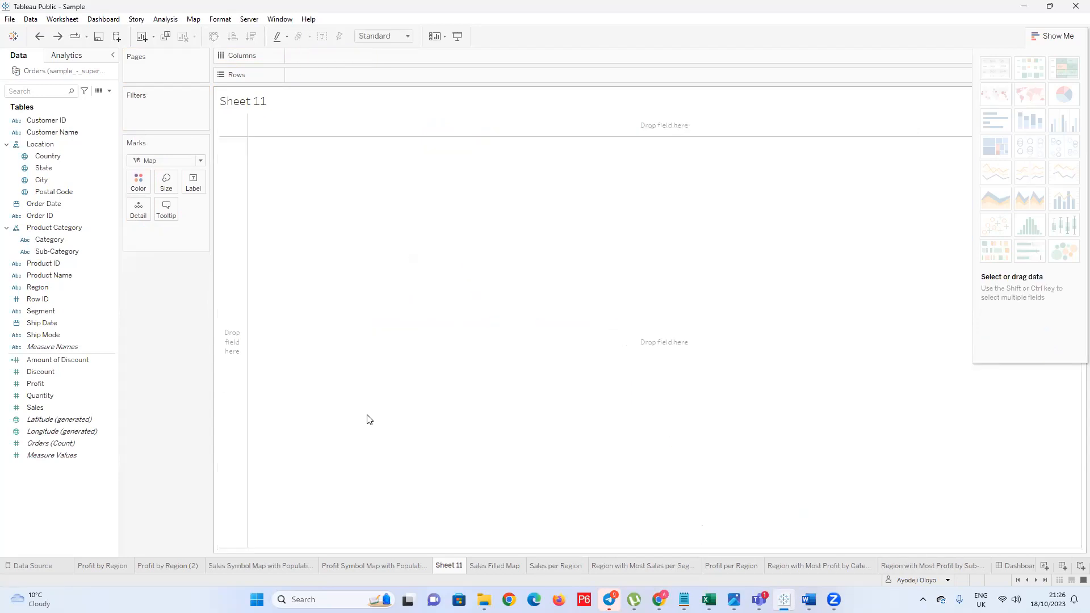
key("ctrl+z")
key("ctrl+z")
key("ctrl+z")
key("ctrl+z")
key("ctrl+z")
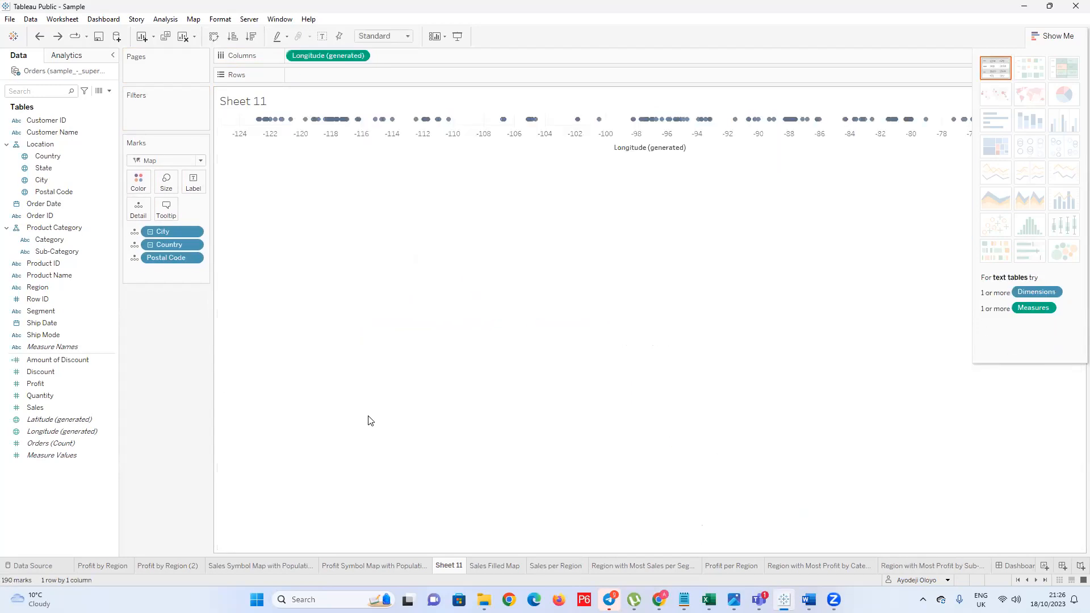
key("ctrl+y")
key("ctrl+y")
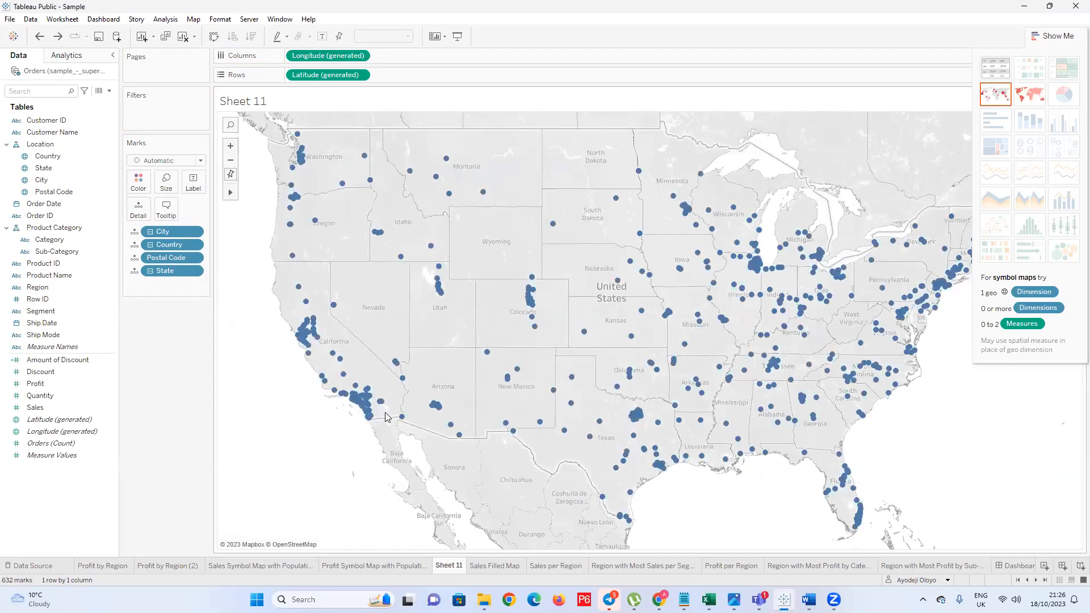
key("ctrl+z")
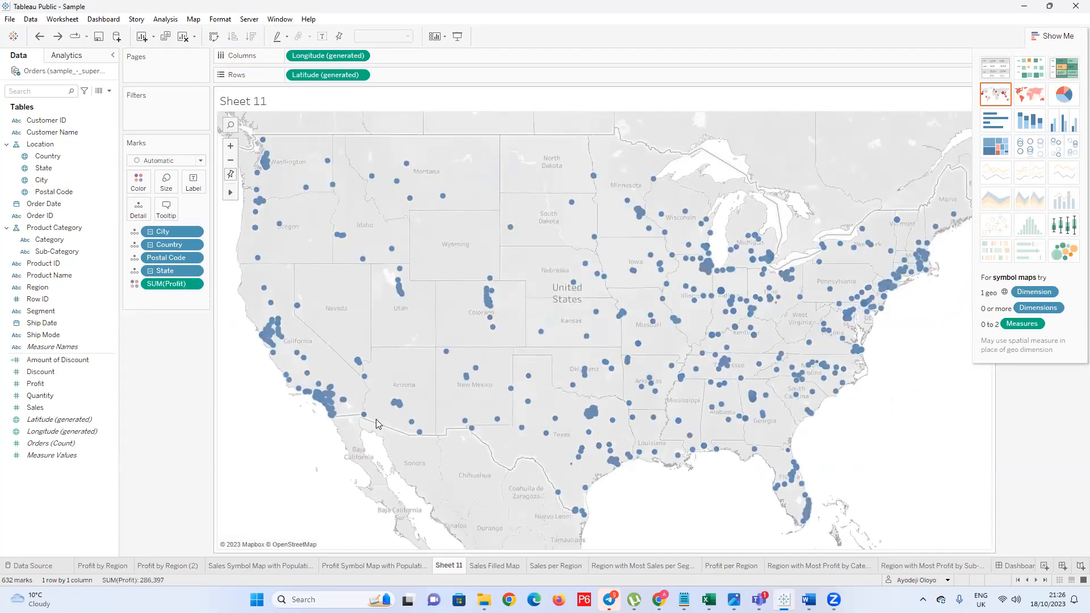
key("ctrl+z")
key("ctrl+z")
key("ctrl+z")
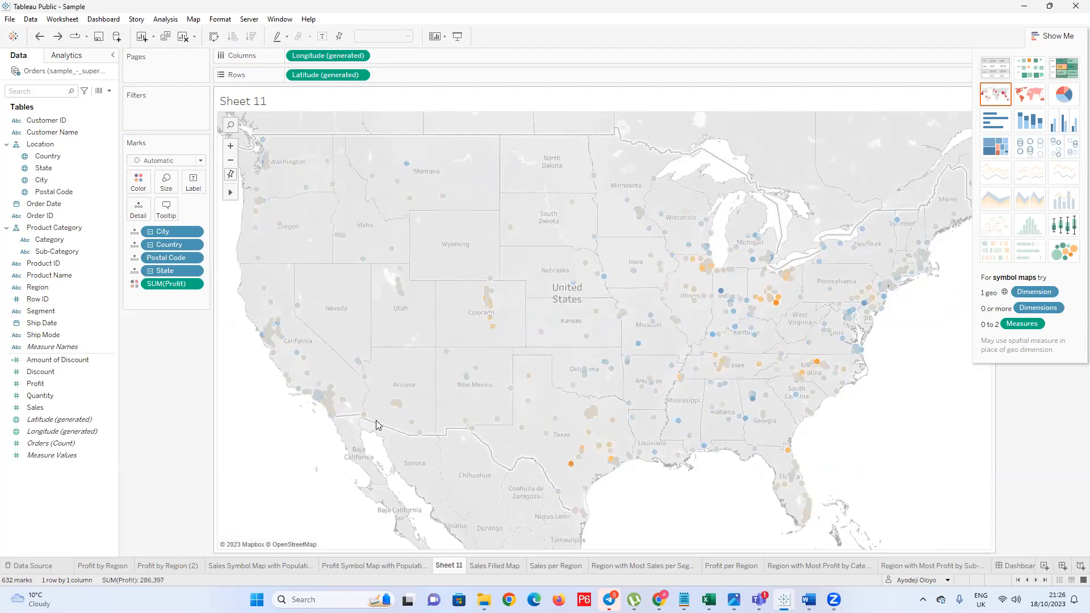
key("ctrl+z")
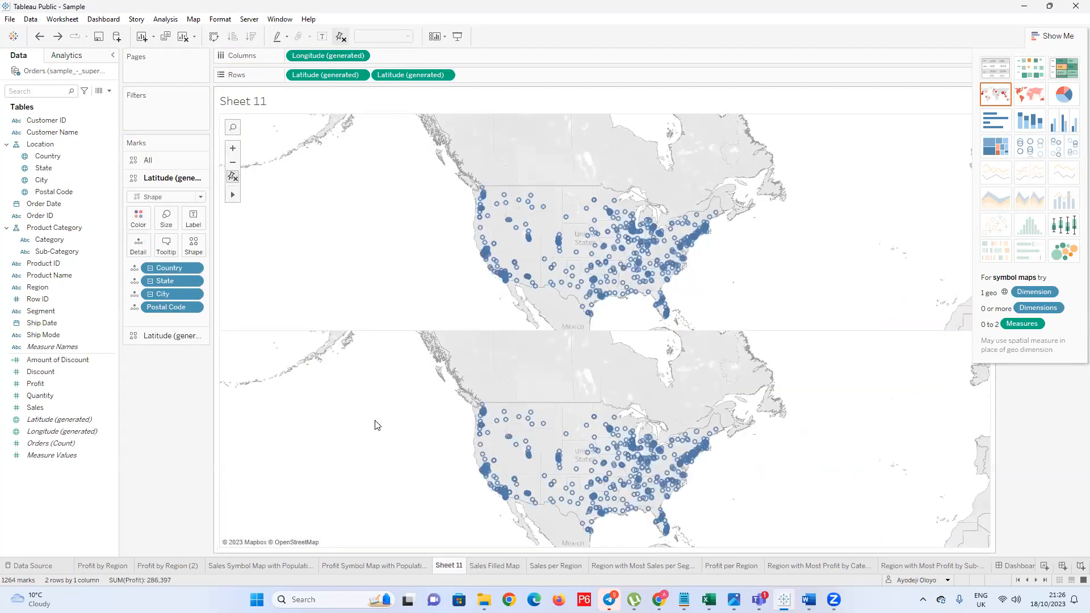
key("ctrl+z")
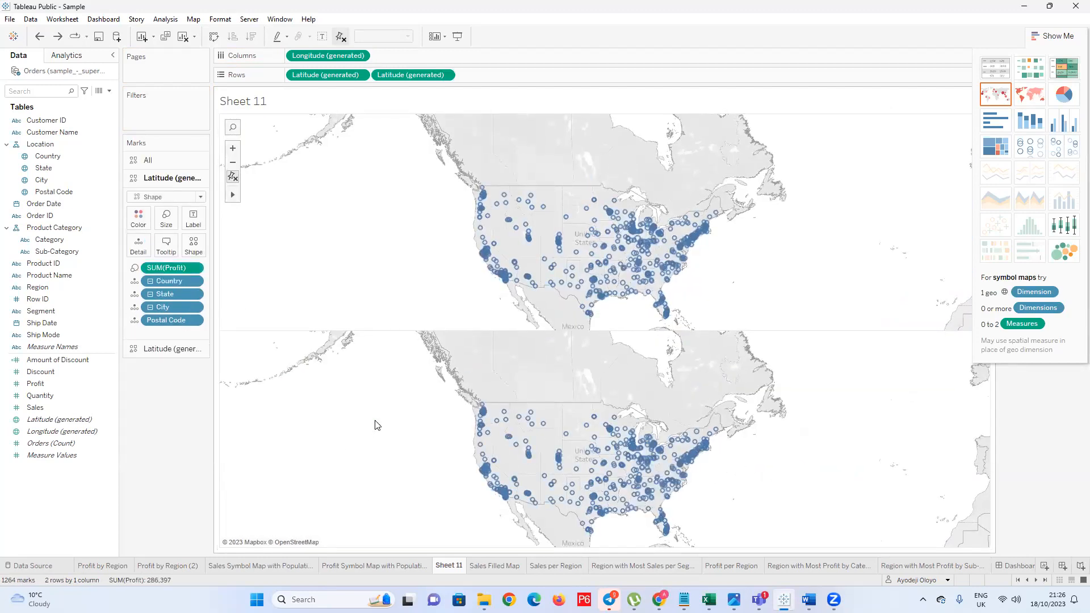
key("ctrl+z")
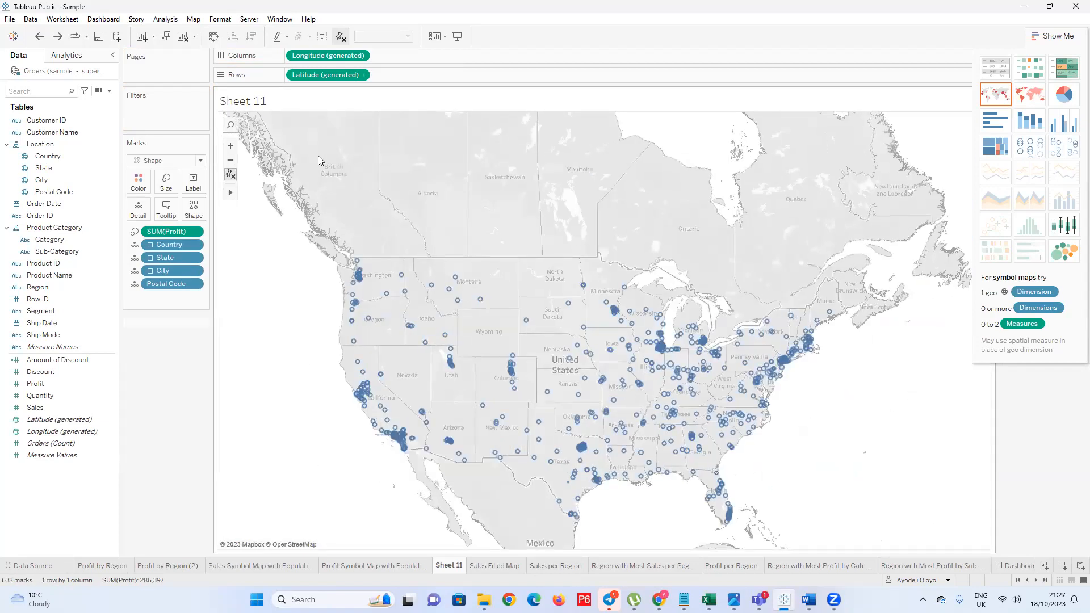
Duplicate the generated Latitude on Rows to make two maps, and set the upper map's mark type to Map
left_click_drag(325, 74, 394, 73)
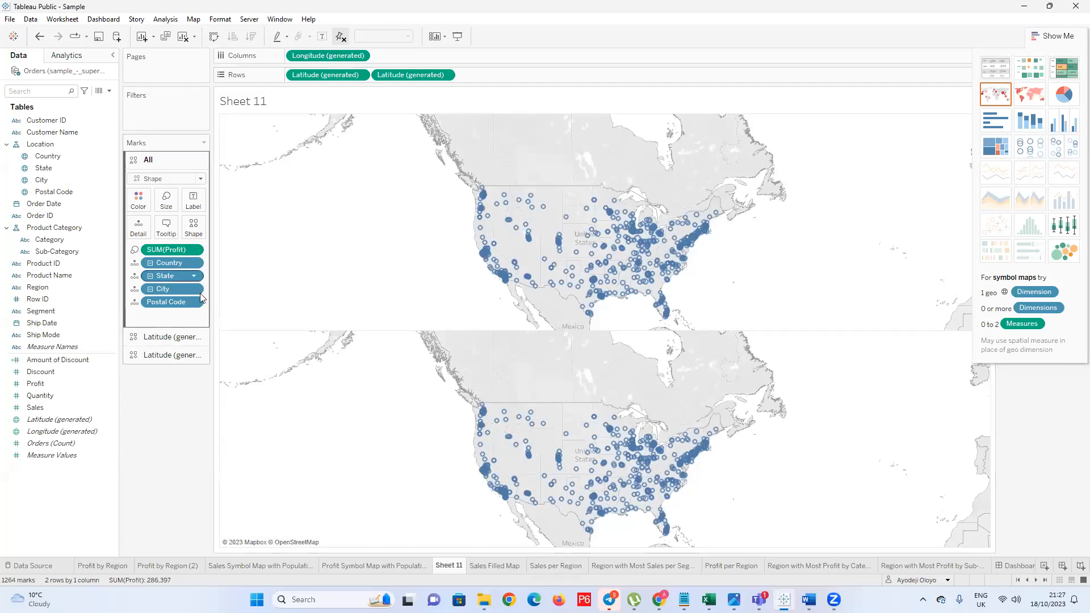
left_click(172, 337)
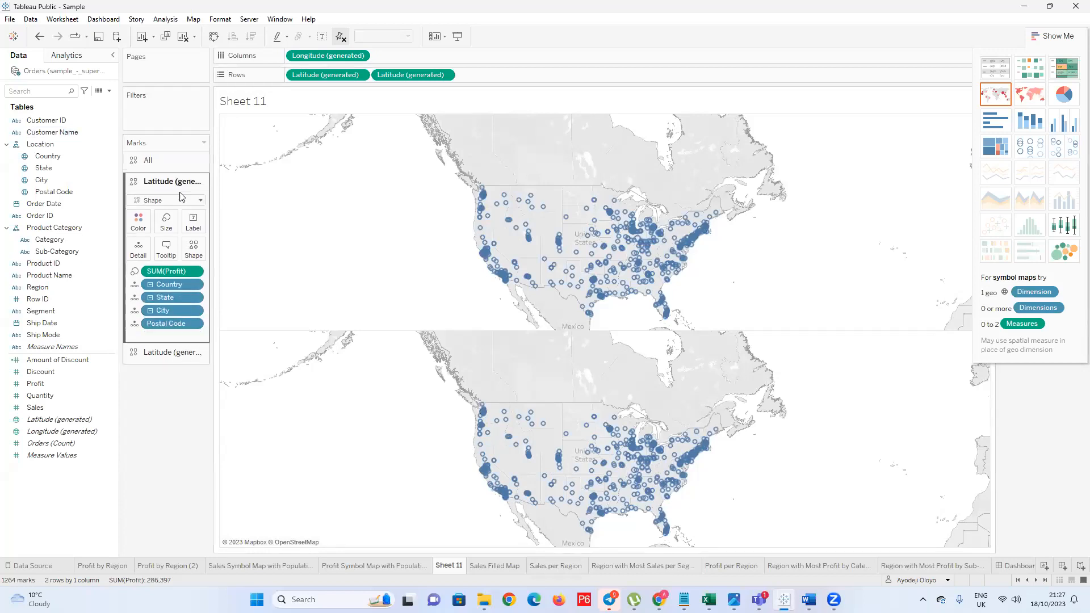
left_click(179, 197)
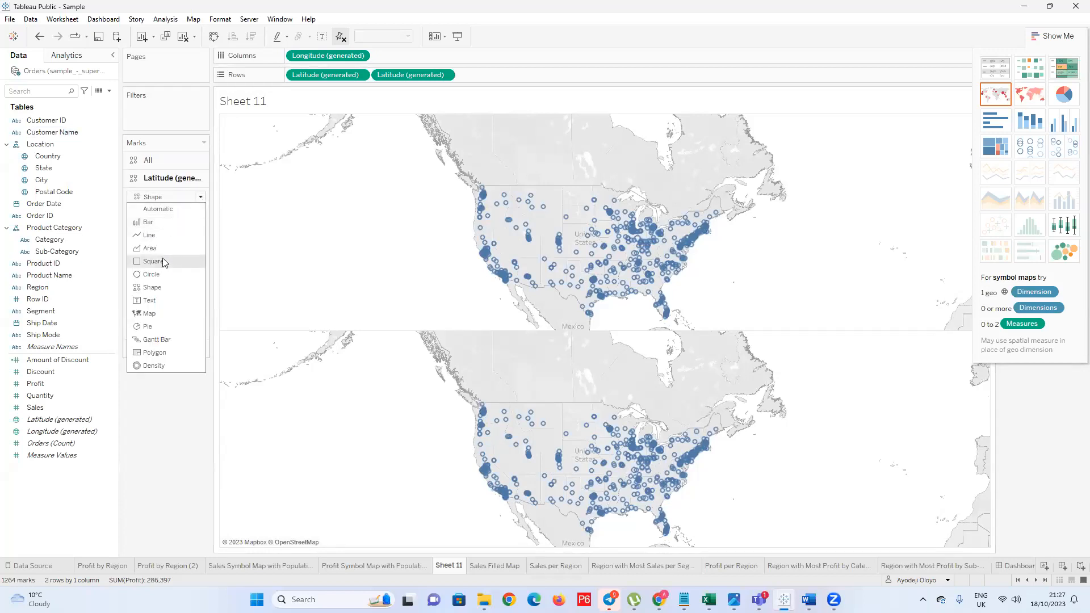
left_click(162, 314)
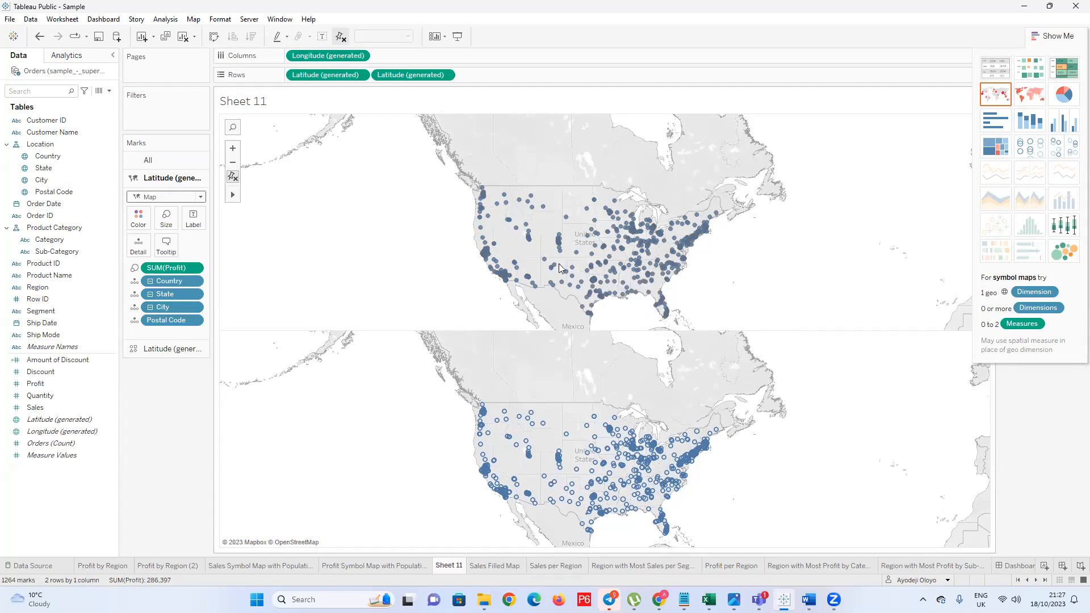
mouse_move(598, 238)
mouse_move(550, 500)
mouse_move(661, 274)
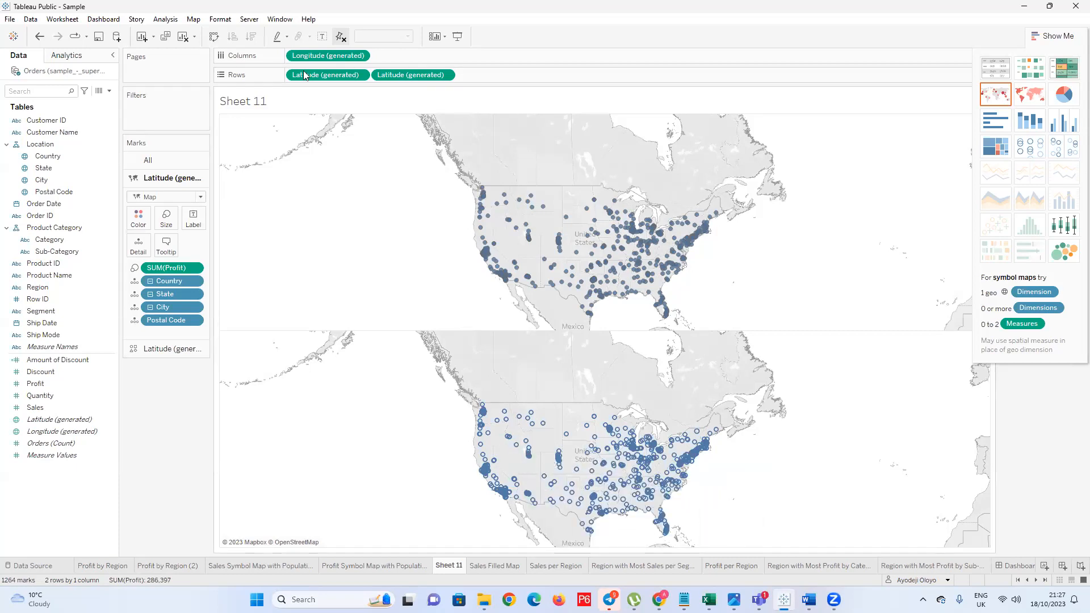
left_click(193, 20)
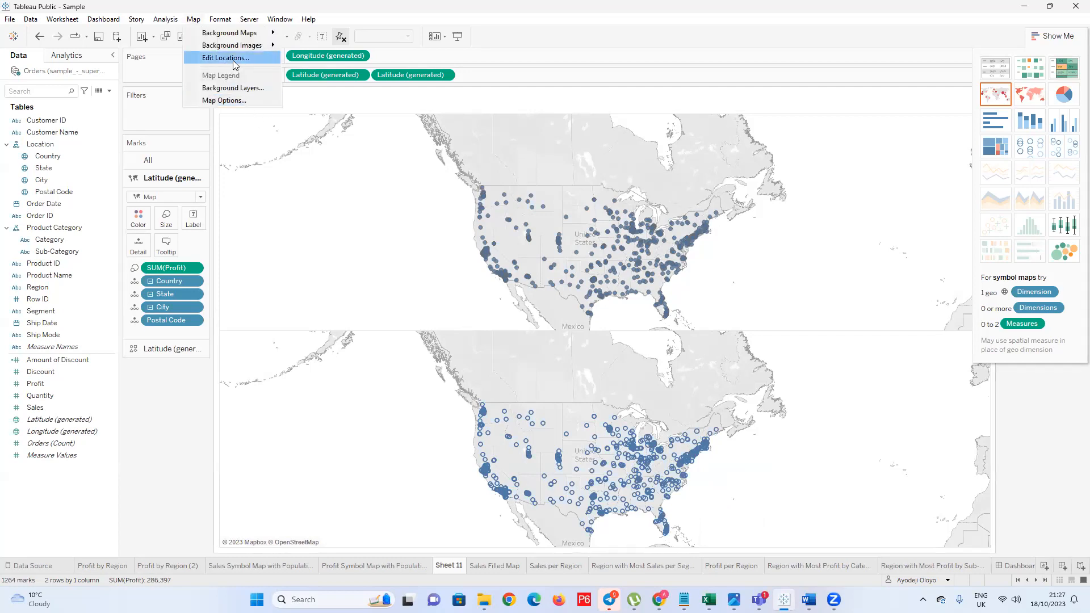
left_click(406, 265)
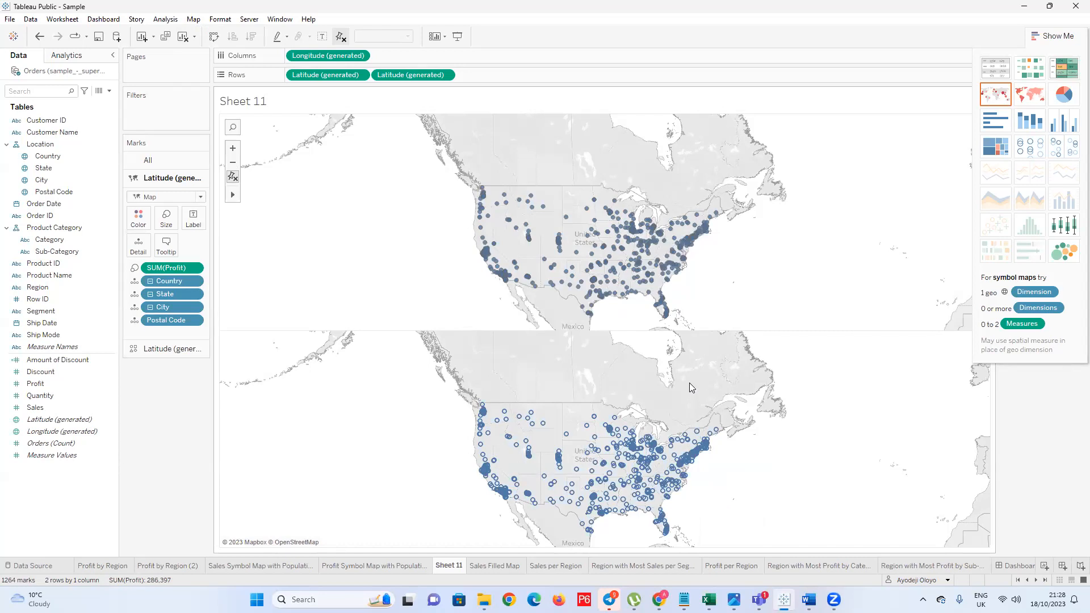
Show the map's background layer settings and set the background style to Dark
left_click(194, 19)
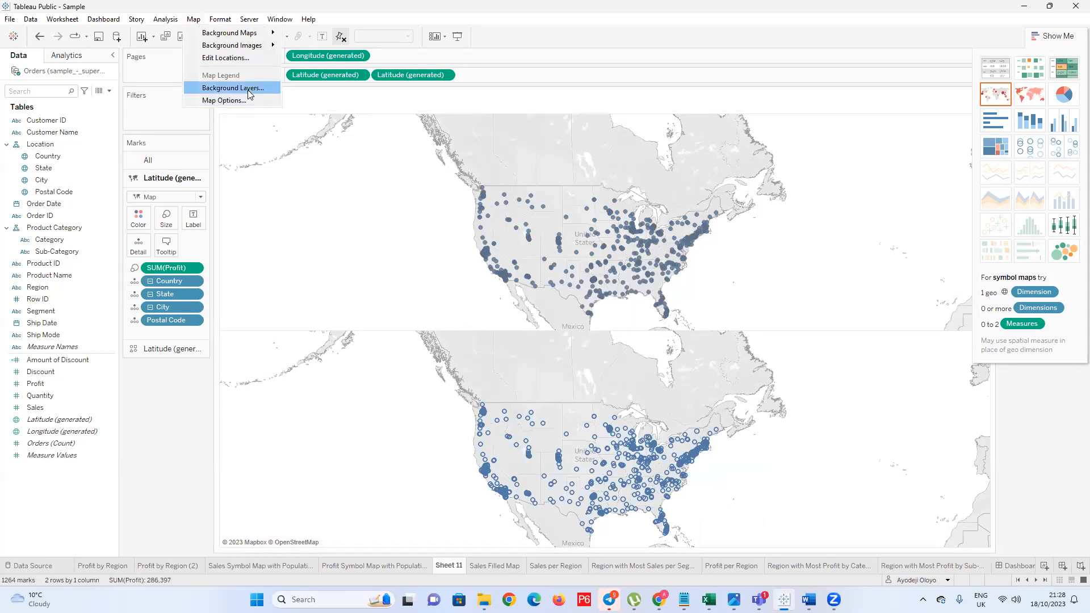
left_click(248, 90)
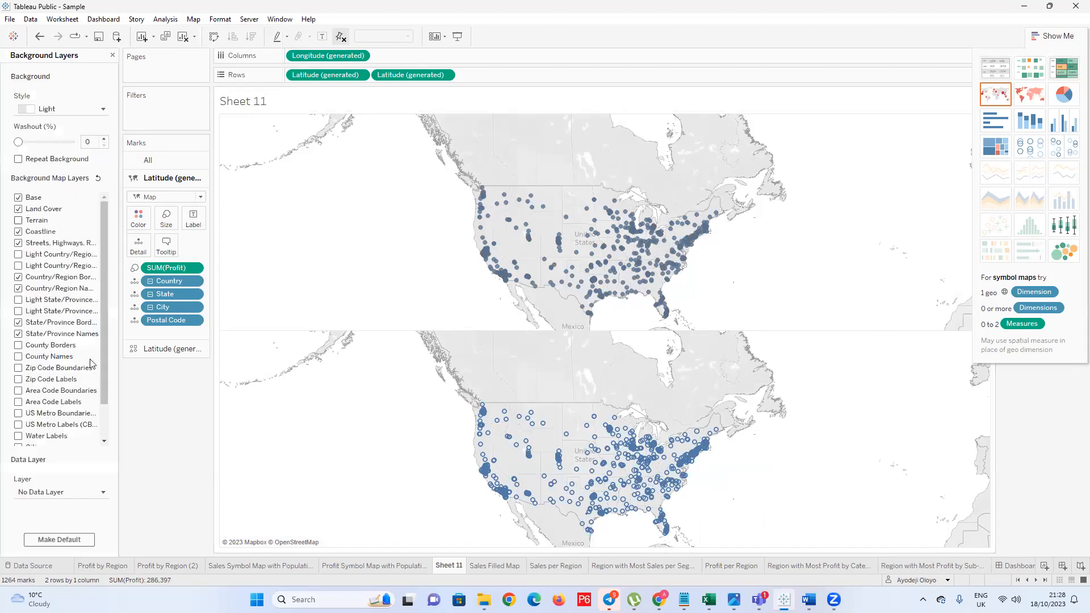
left_click(102, 109)
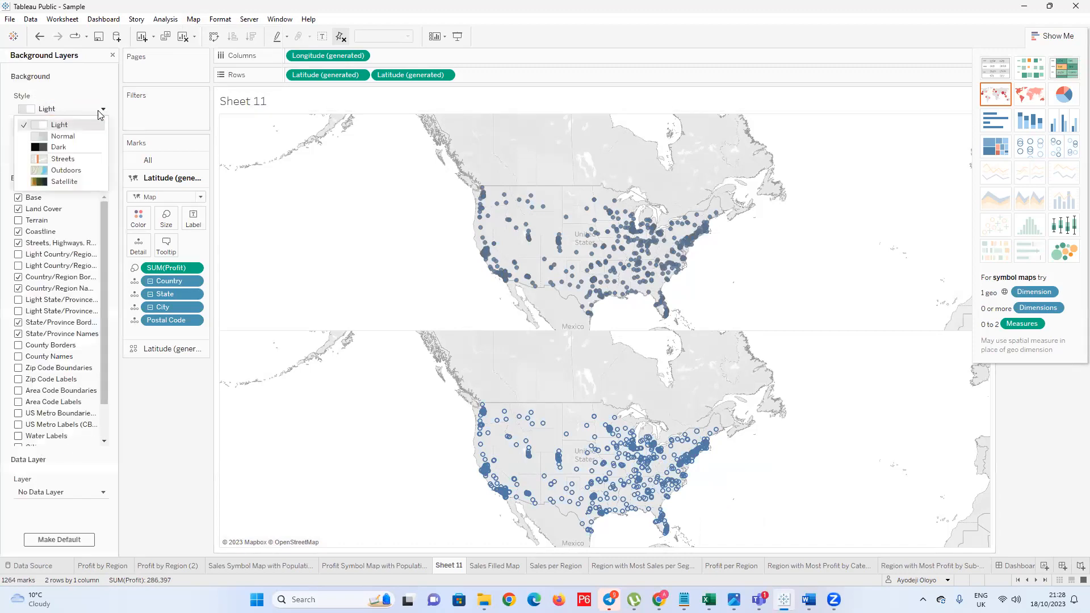
left_click(45, 147)
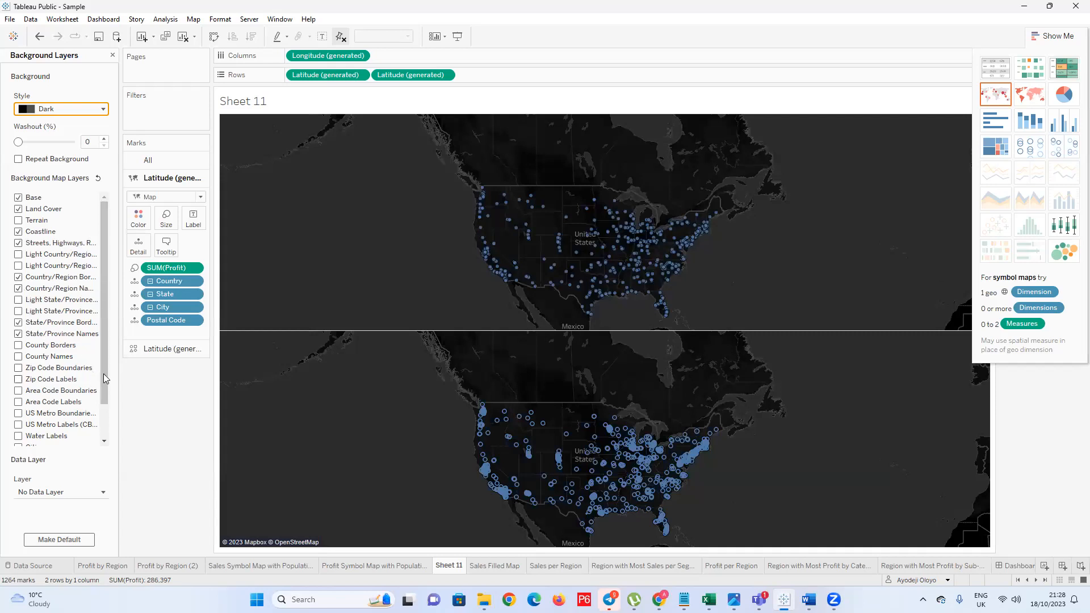
Turn off the State/Province and Country/Region names in the background map layers and turn on Water Labels
left_click(19, 334)
left_click(18, 290)
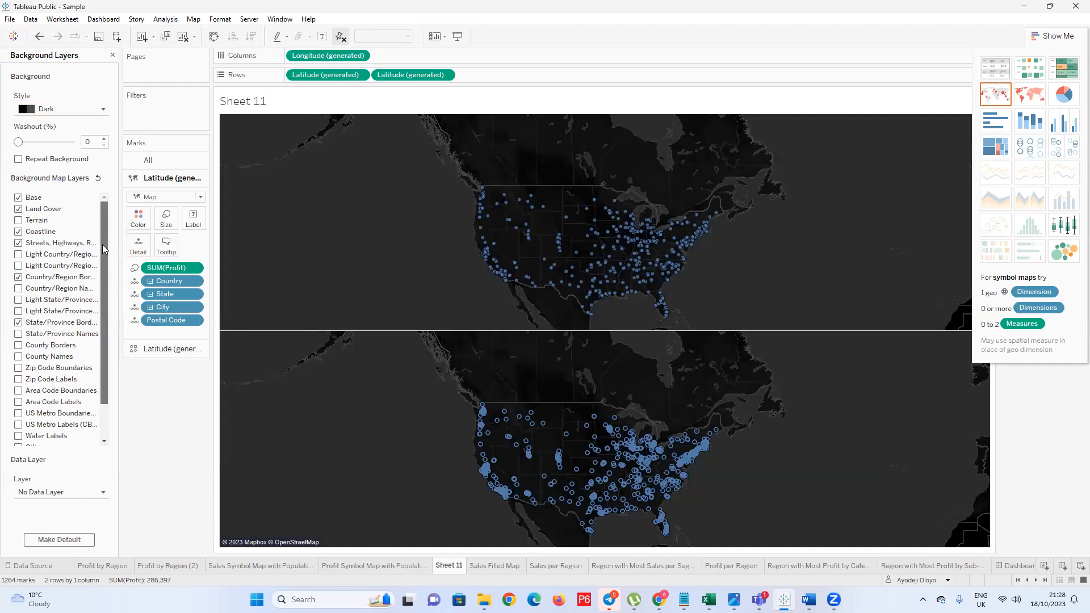
left_click_drag(106, 250, 104, 302)
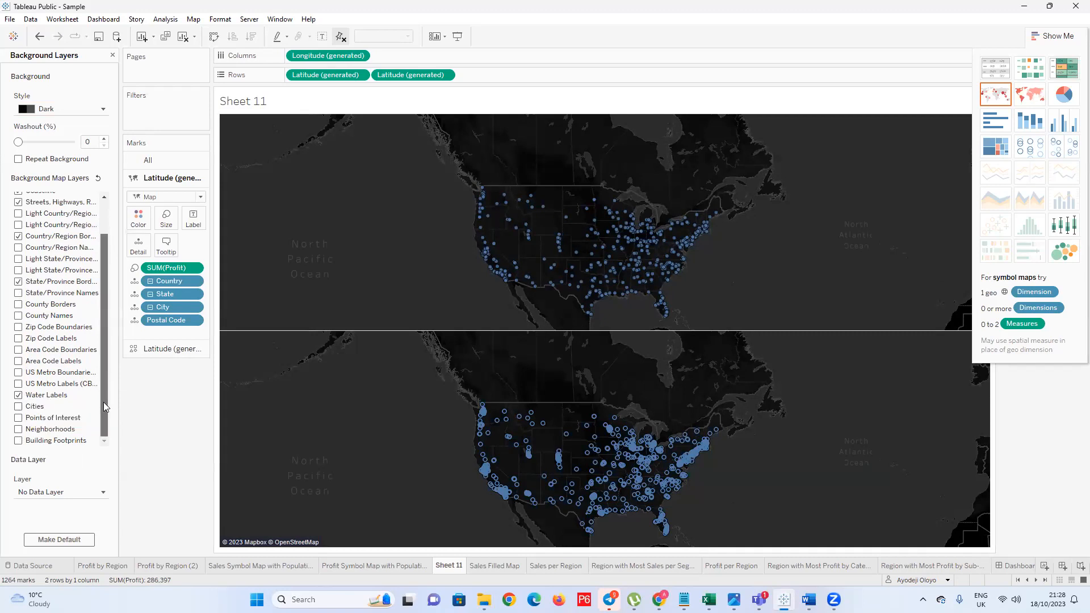
Add a Population data layer to the map background and set its palette to Gray Sequential
left_click(103, 493)
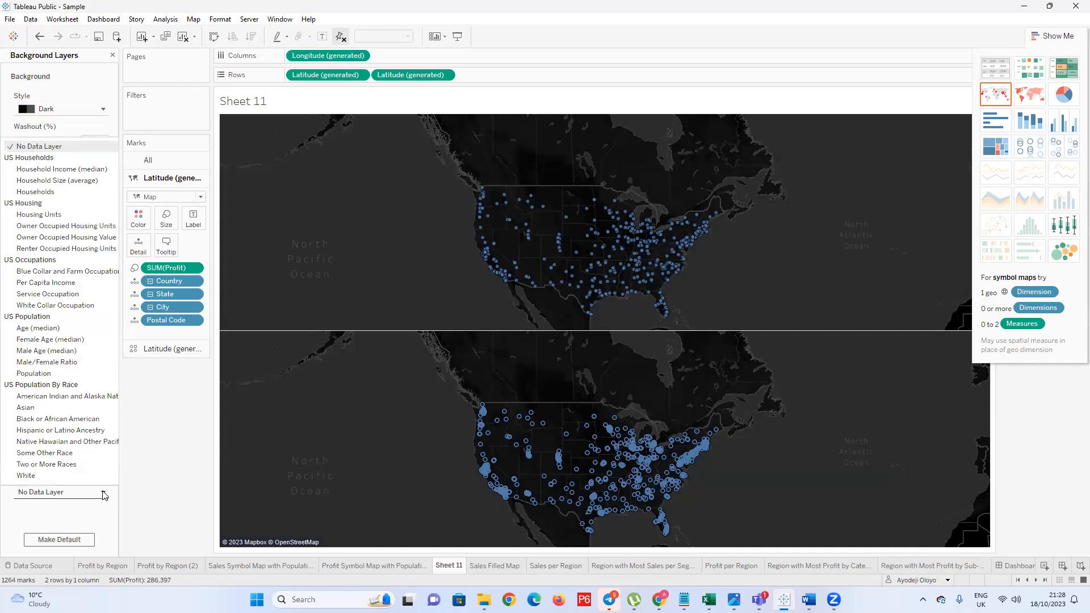
left_click(53, 374)
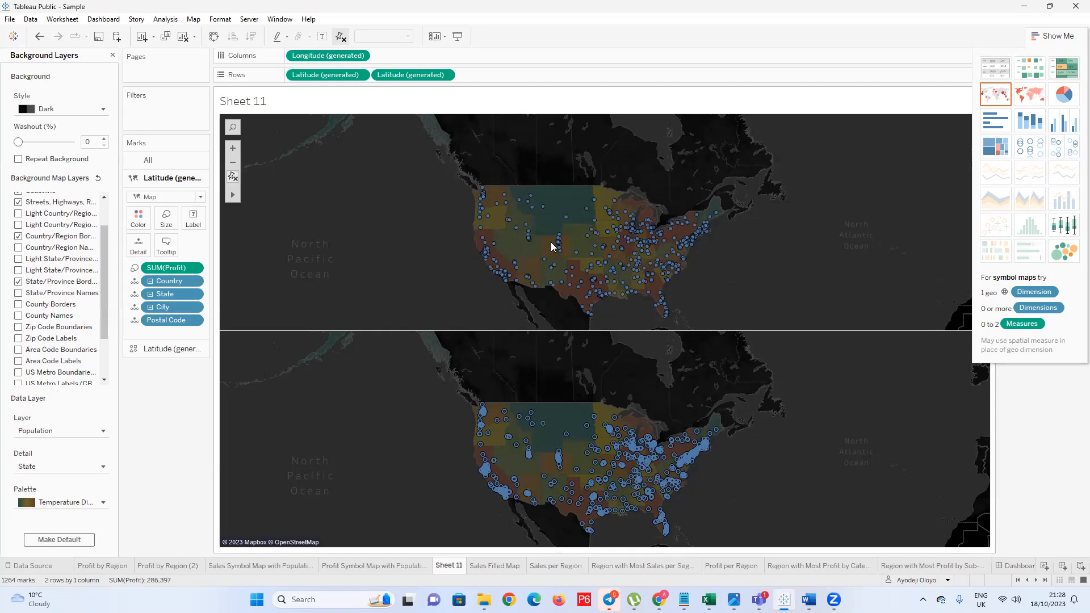
left_click(108, 505)
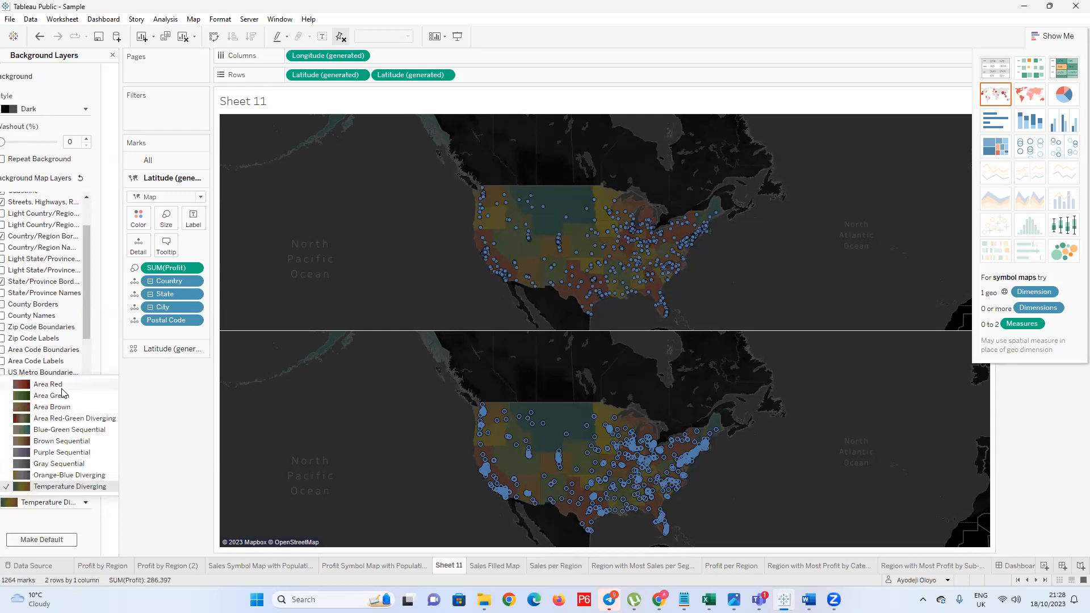
left_click(59, 464)
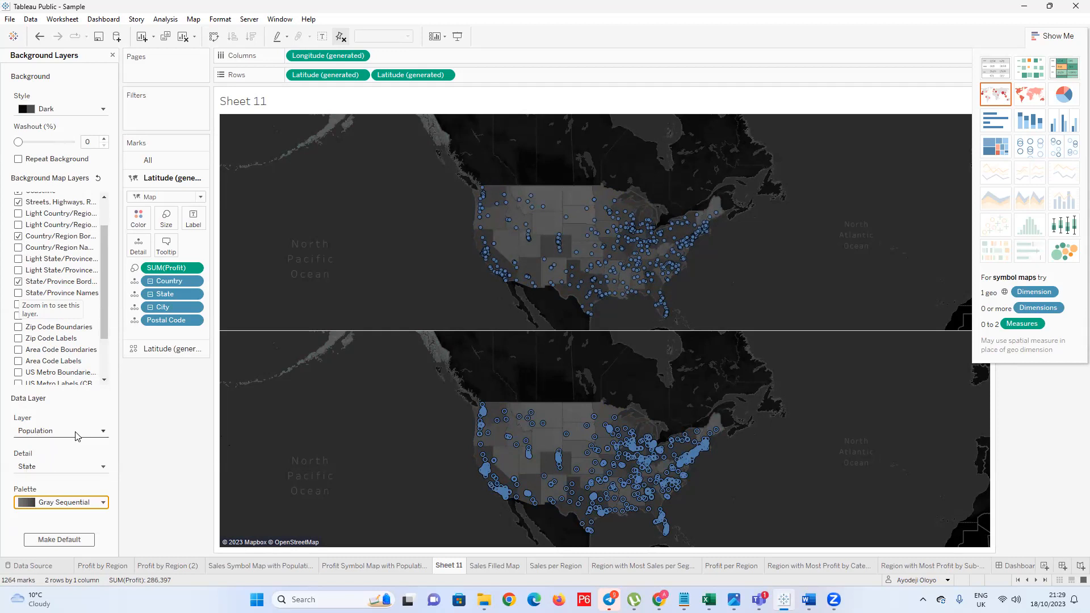
Try Zip Code detail for the Population data layer, hide the Show Me chart list, and set the detail back to State
left_click(100, 468)
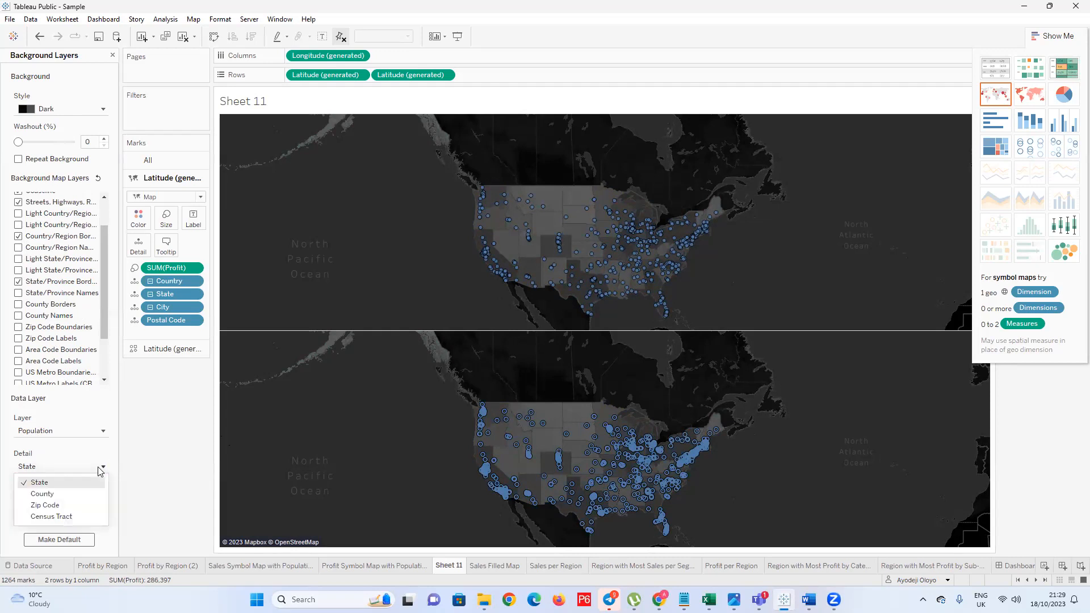
left_click(85, 505)
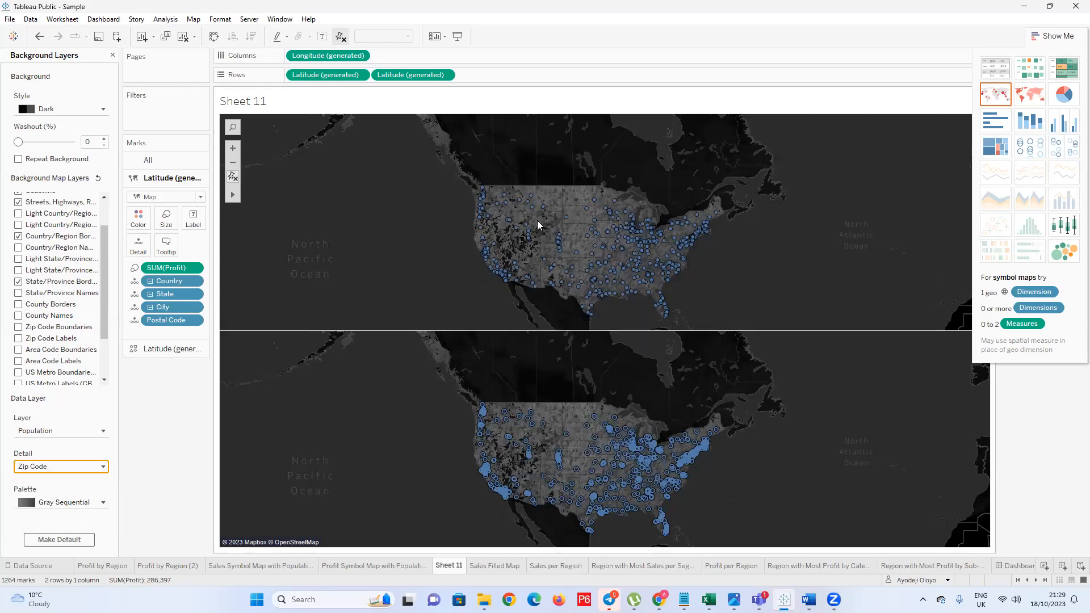
left_click(451, 263)
left_click(1048, 37)
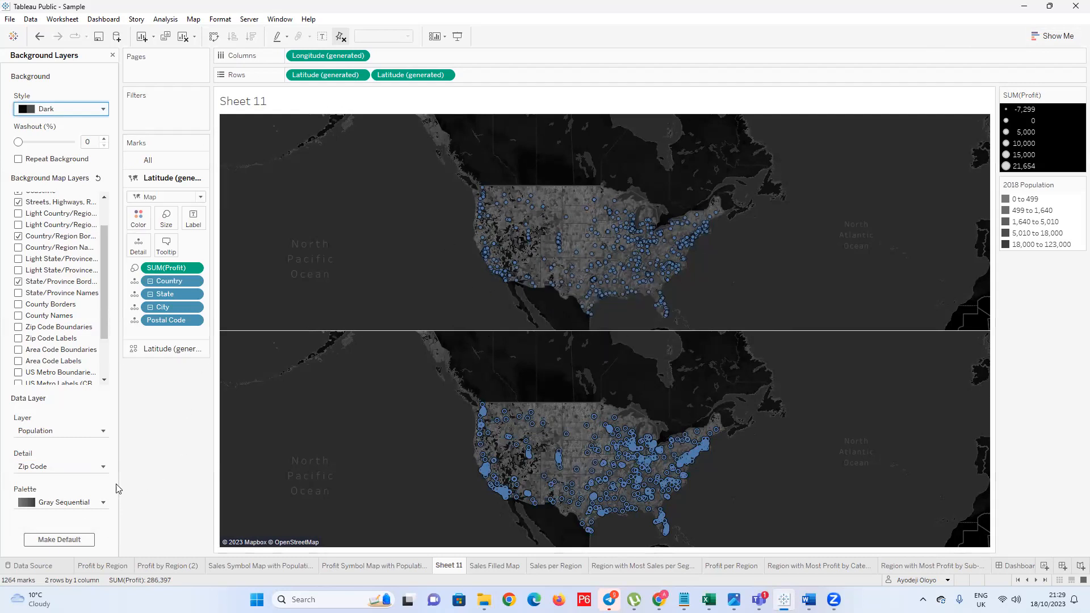
left_click(101, 466)
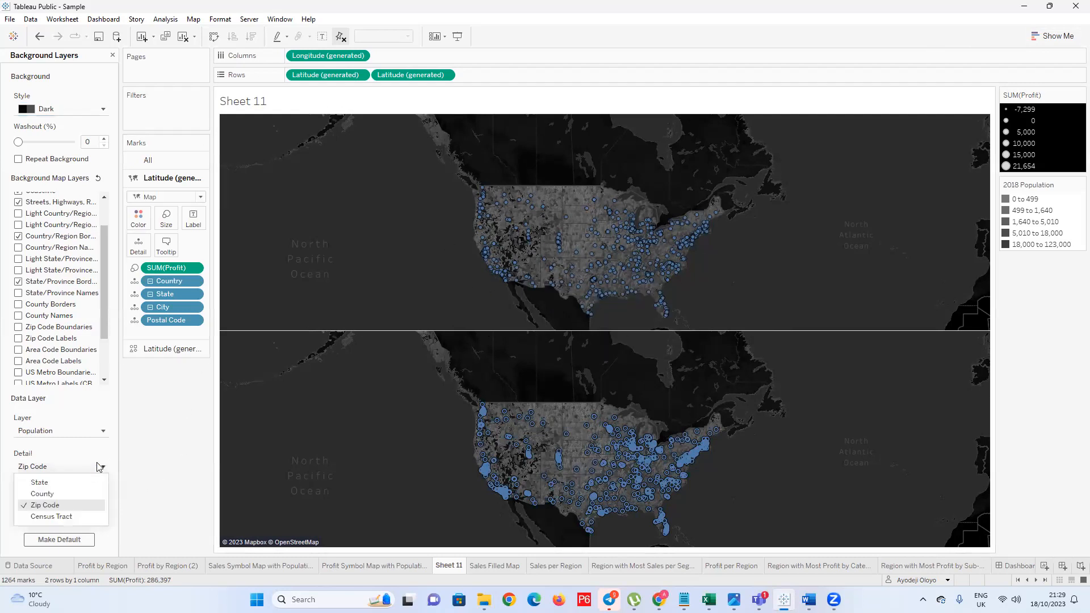
left_click(74, 482)
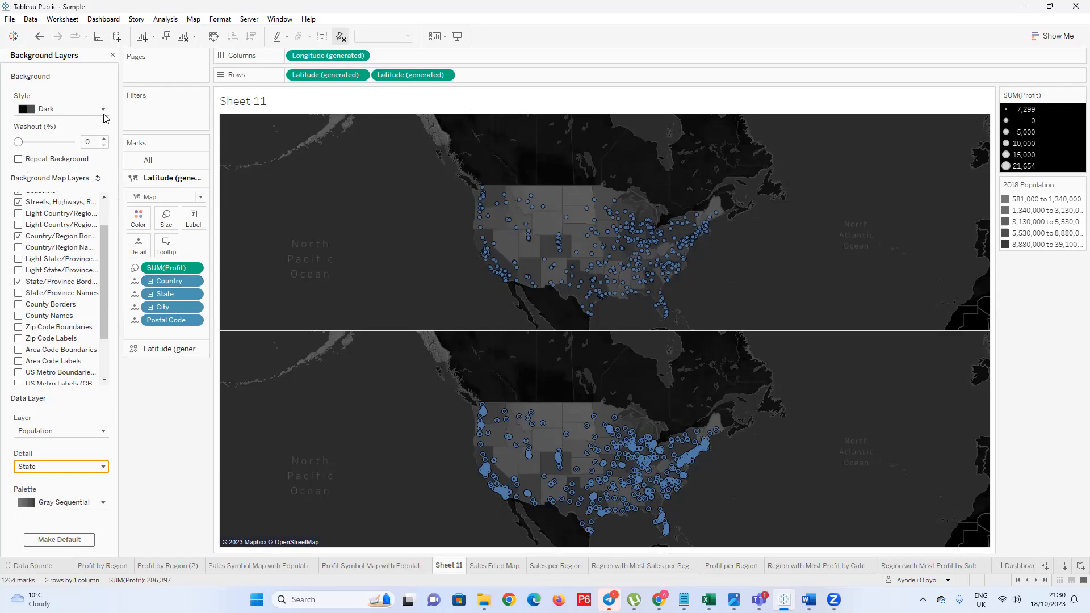
left_click(112, 56)
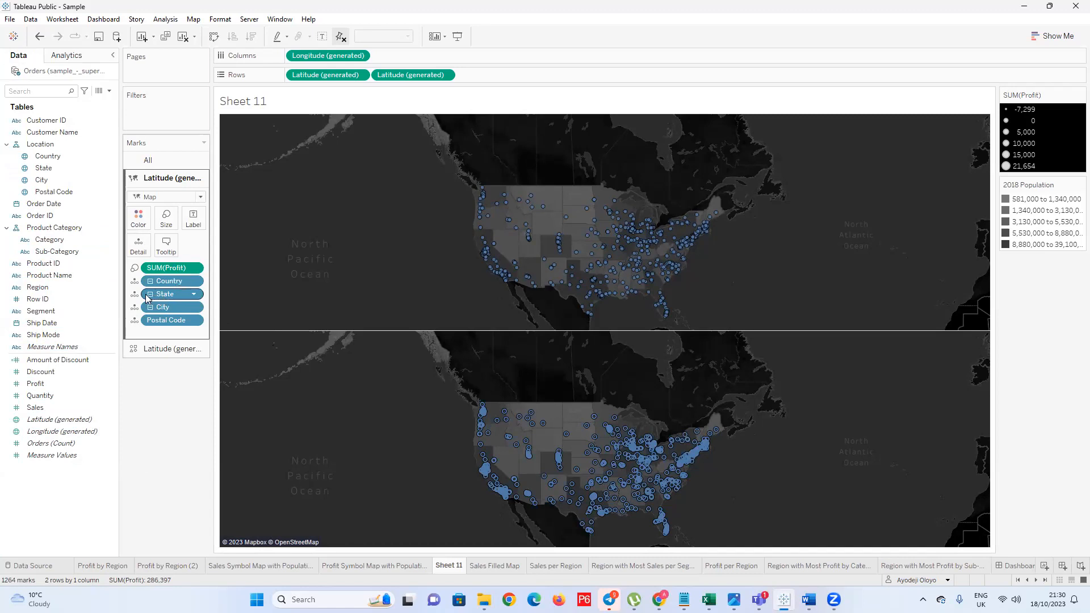
Reopen the background layer settings and set the Population data layer's palette to Purple Sequential
left_click(194, 20)
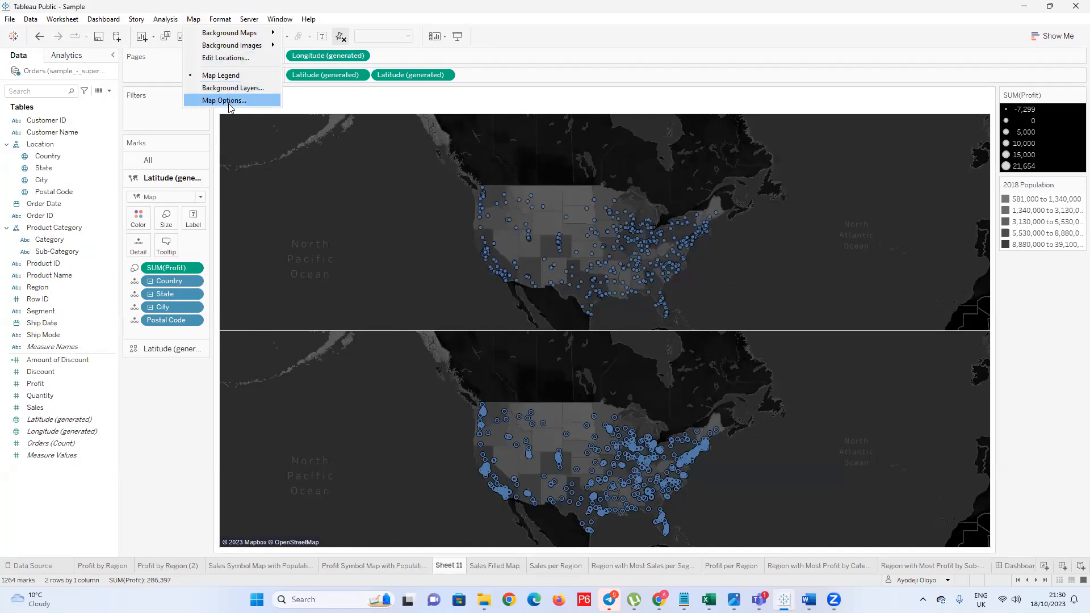
left_click(233, 88)
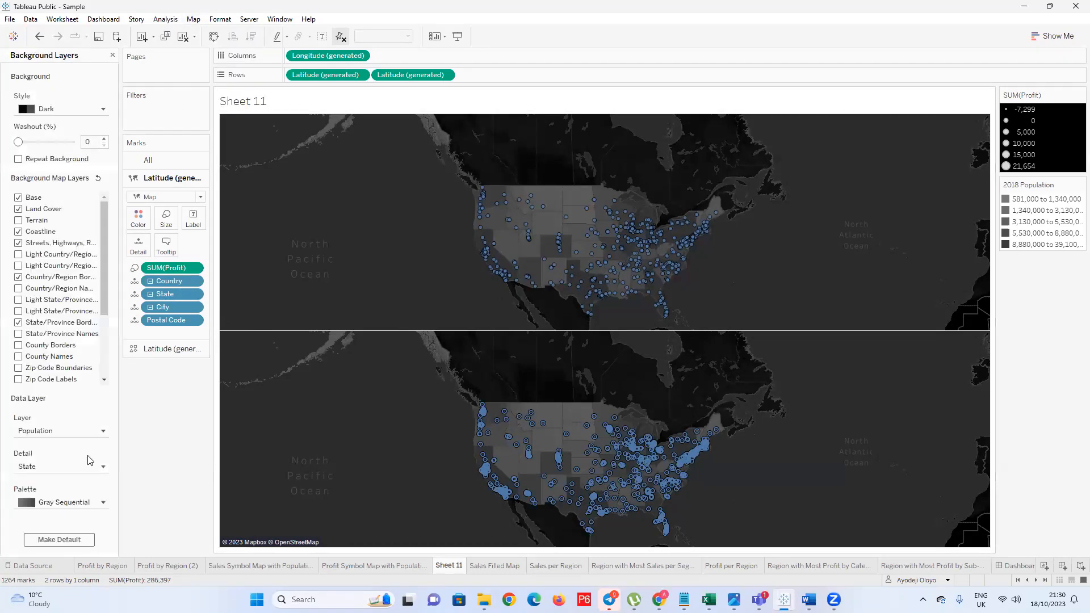
left_click(103, 433)
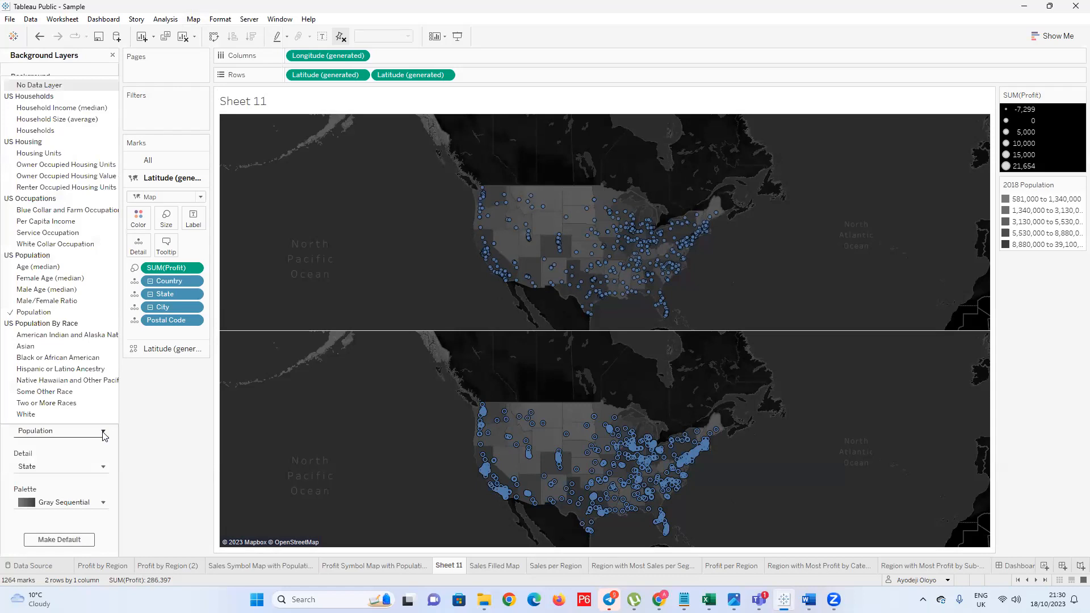
left_click(105, 435)
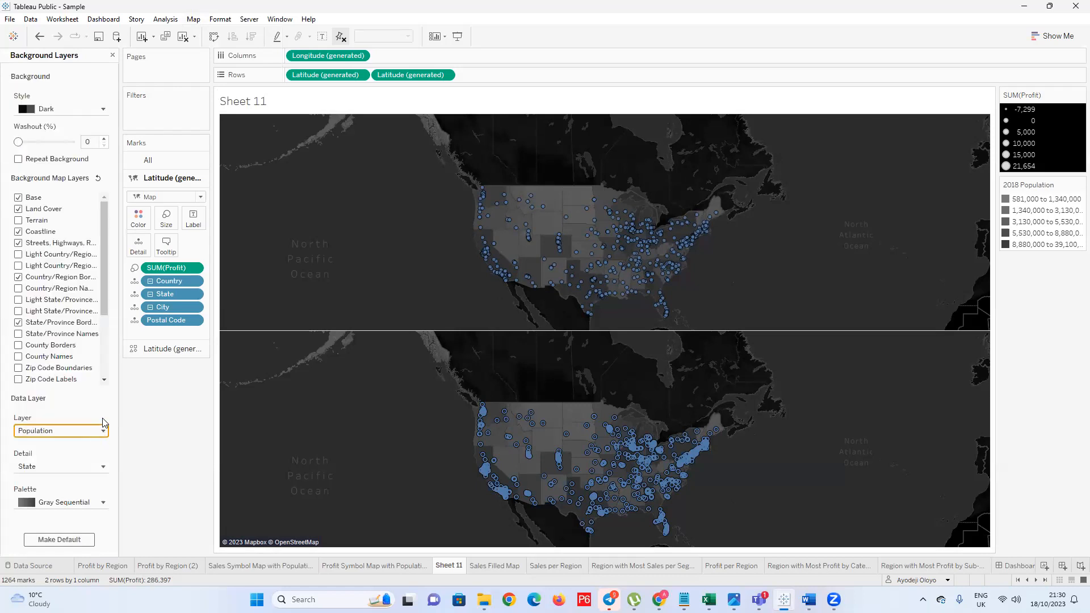
left_click(103, 504)
left_click(84, 503)
left_click(103, 435)
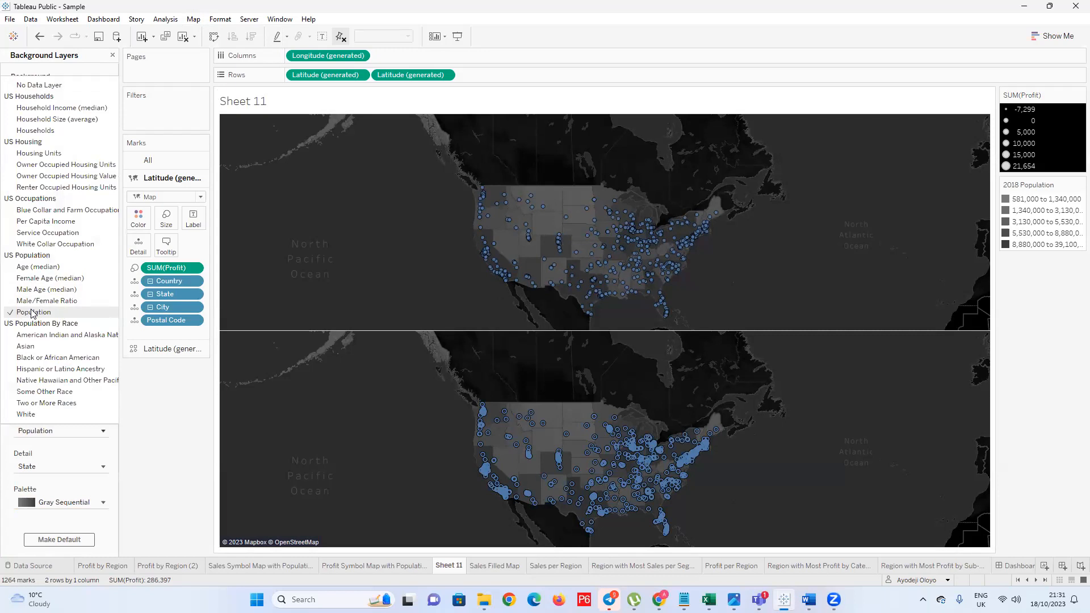
left_click(103, 435)
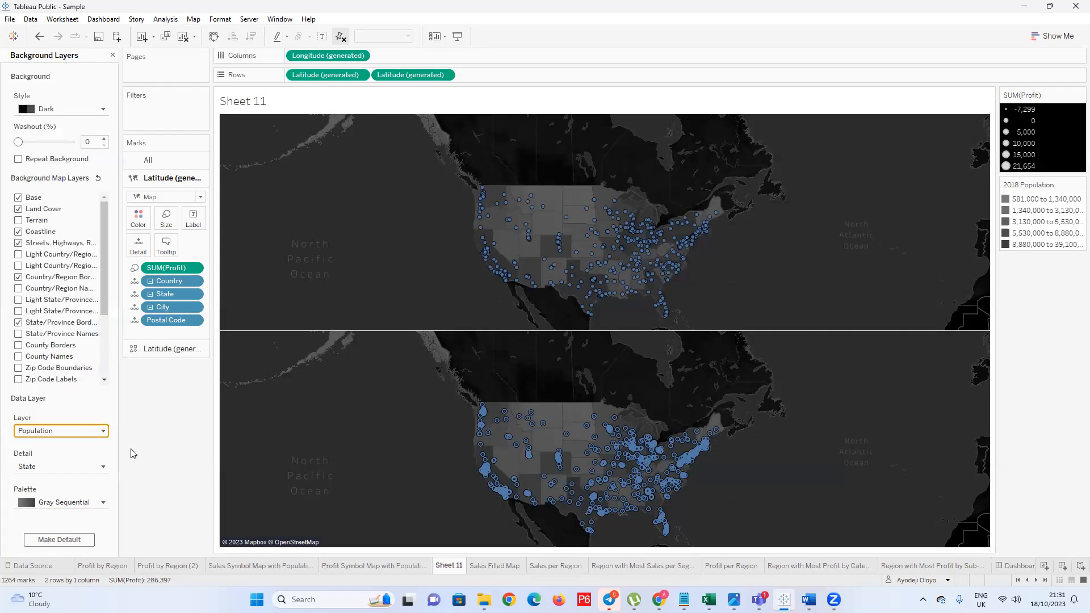
left_click(104, 506)
left_click(104, 505)
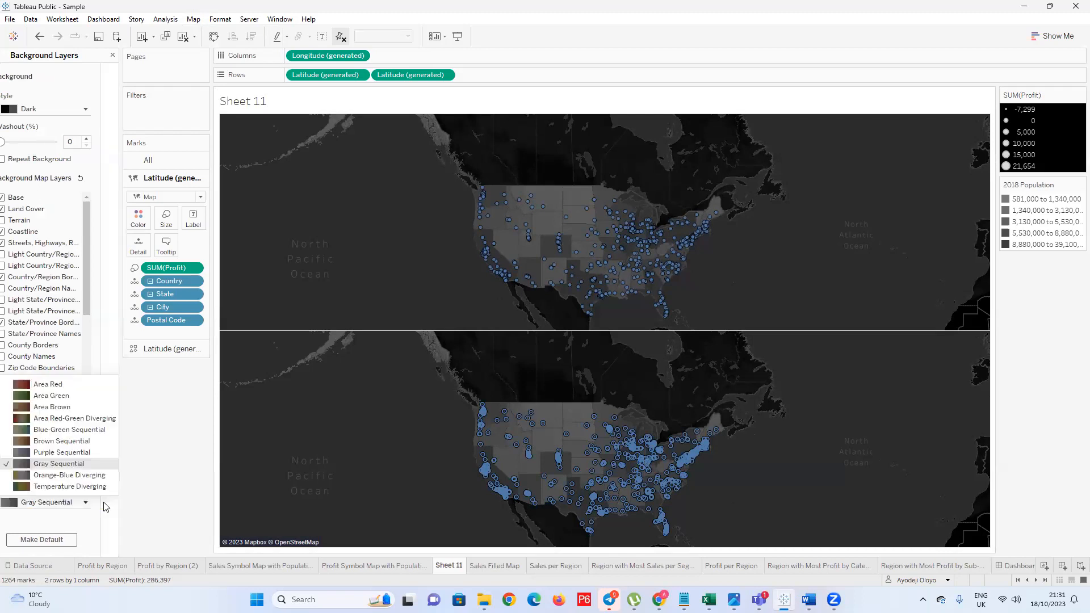
left_click(61, 453)
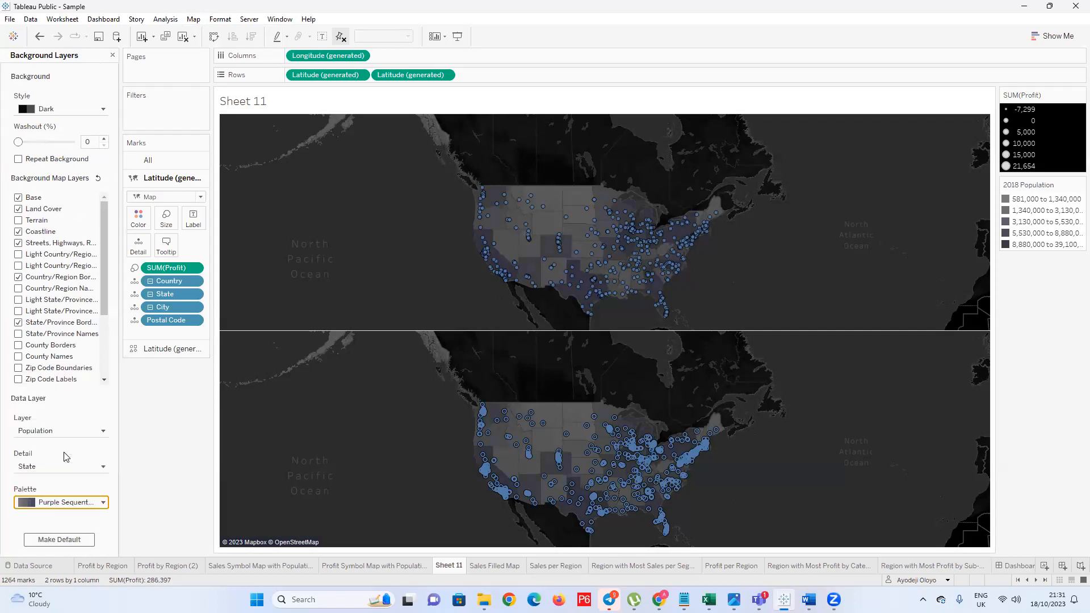
Restore the Gray Sequential palette for the Population data layer
left_click(102, 467)
left_click(101, 430)
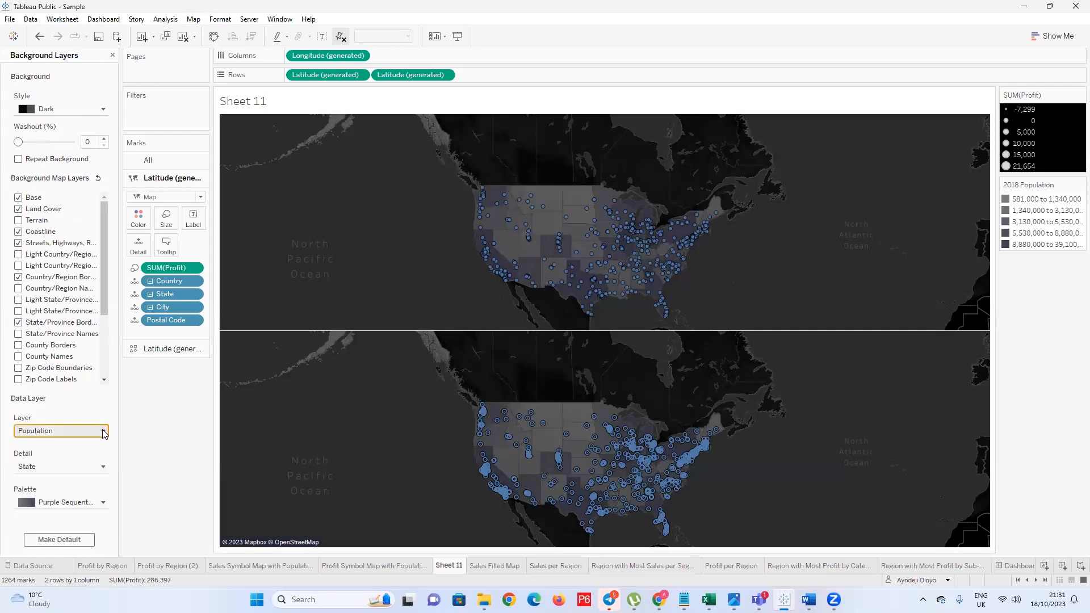
left_click(102, 431)
left_click(101, 500)
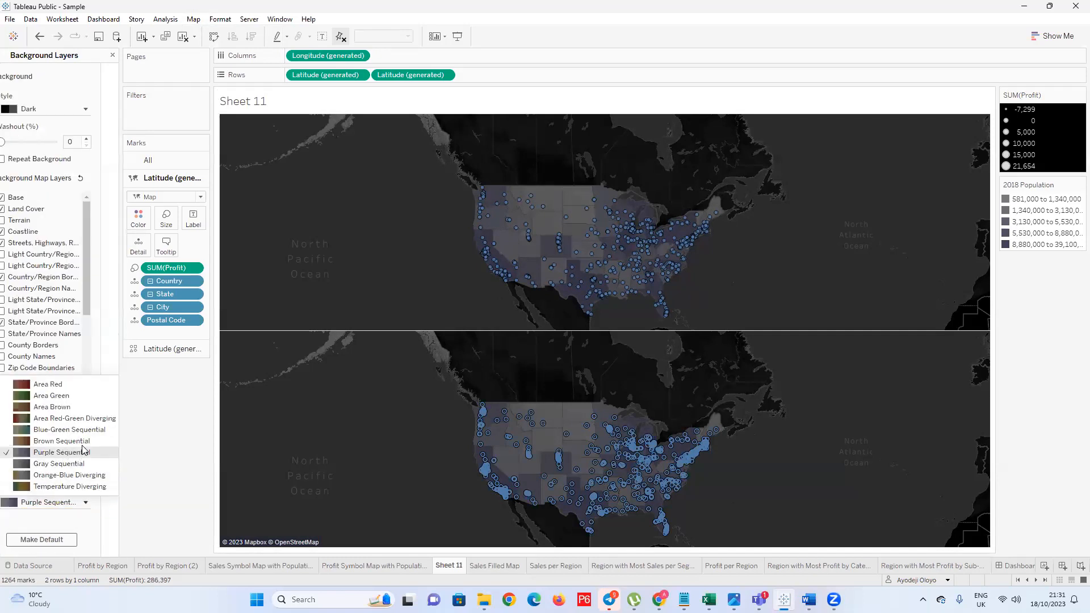
left_click(99, 463)
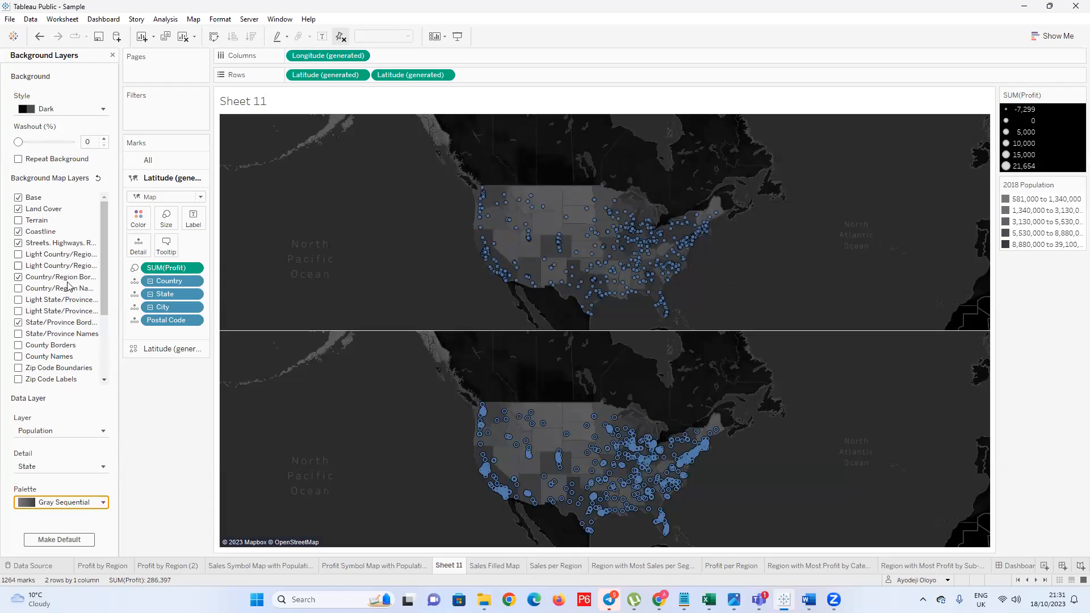
Try turning on the Country/Region Names background map layer and turn it off again
scroll(28, 362, "down", 2)
scroll(28, 358, "up", 2)
left_click(18, 290)
left_click(19, 289)
left_click_drag(104, 285, 99, 352)
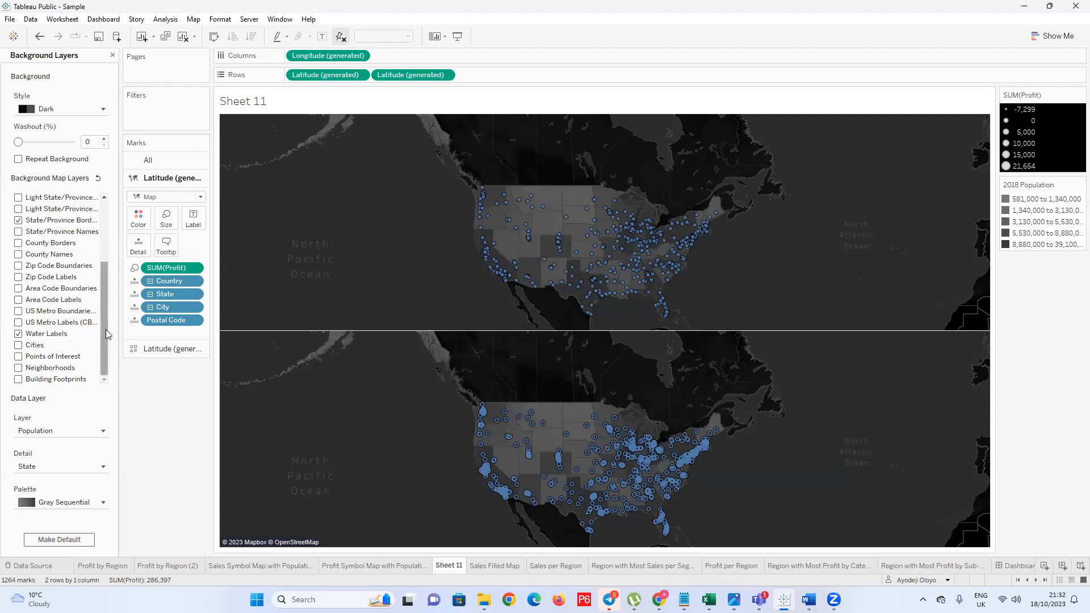
Close the background layer settings and remove SUM(Profit) from the upper map's marks
left_click(113, 56)
left_click_drag(172, 267, 179, 418)
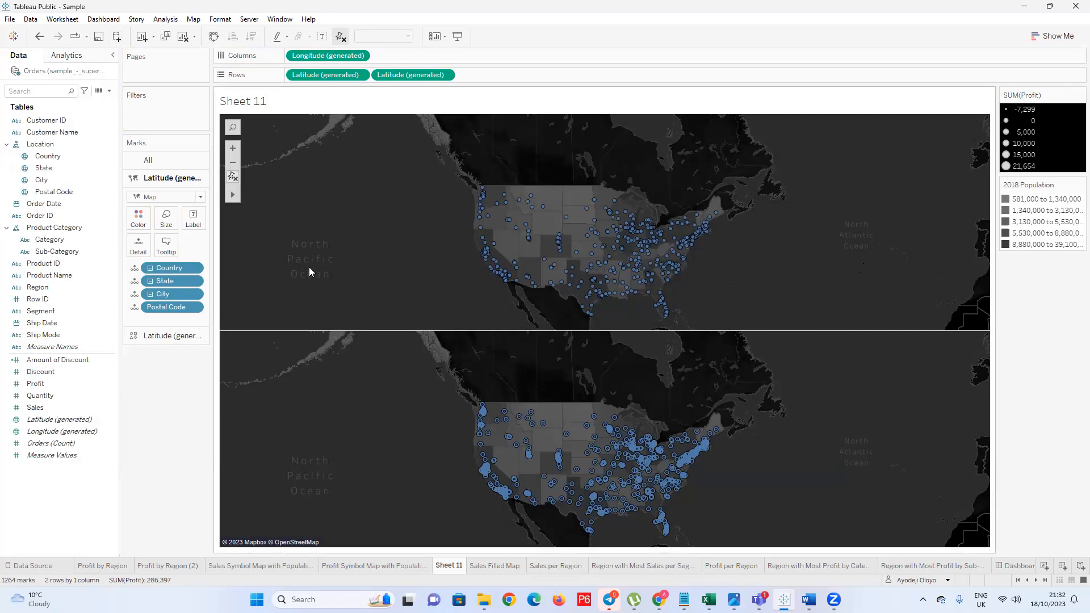
left_click(195, 19)
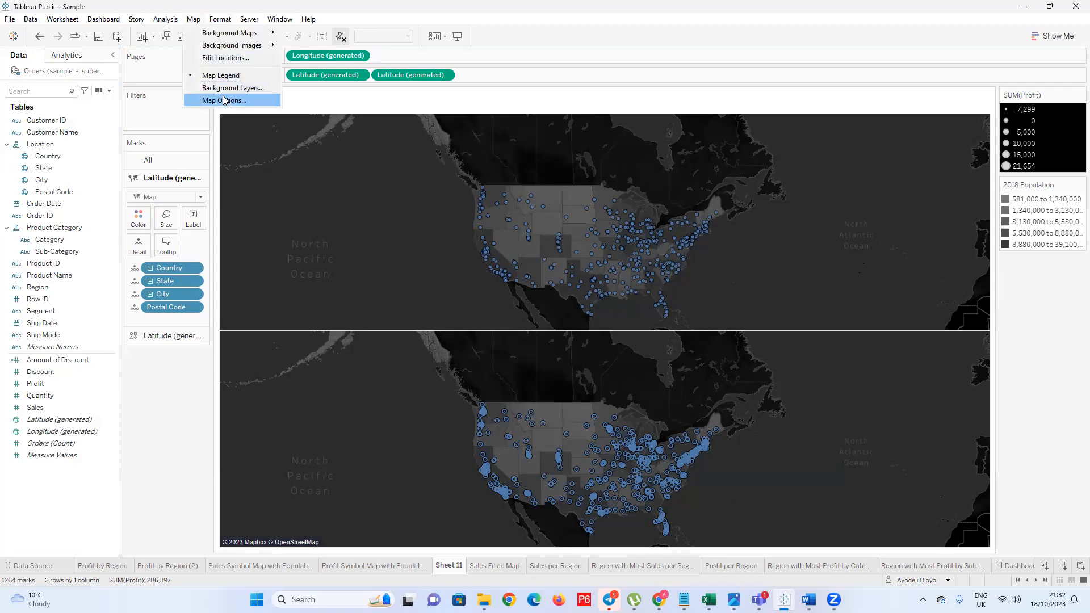
left_click(230, 88)
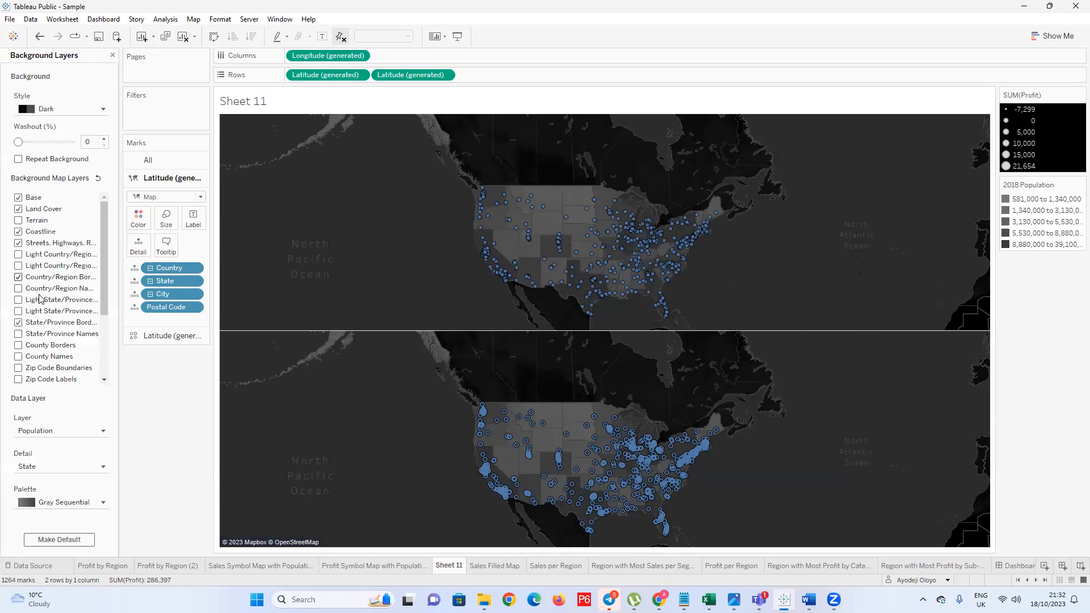
scroll(31, 356, "down", 3)
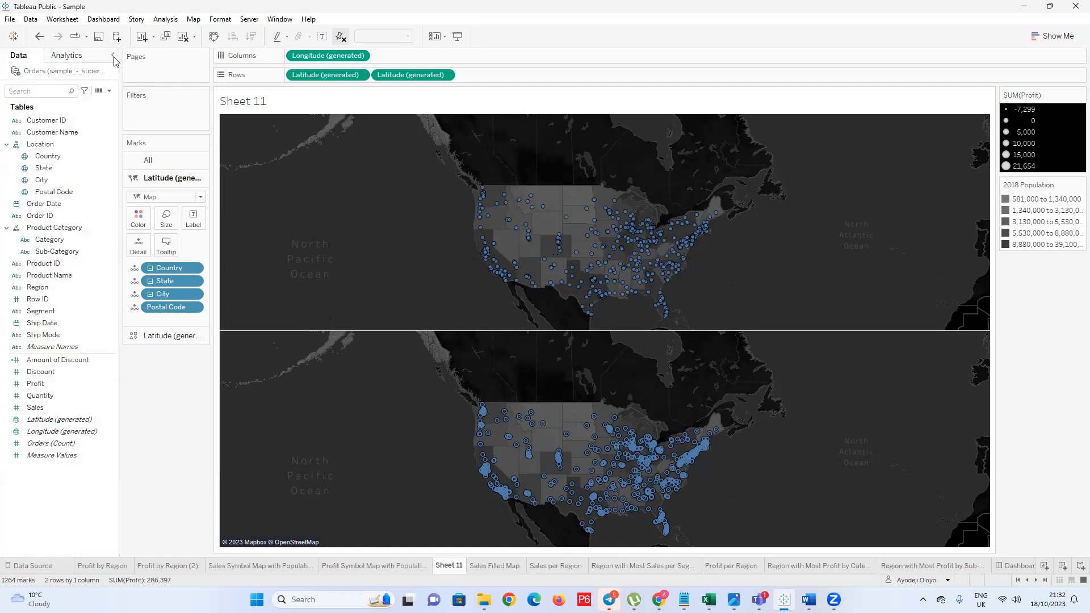
left_click(445, 75)
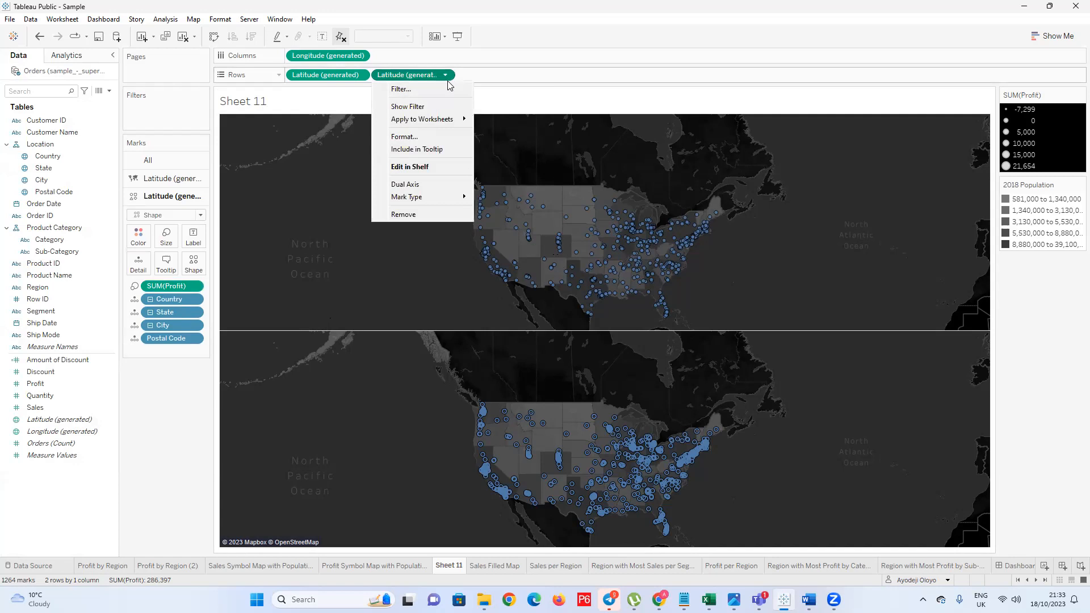
left_click(296, 275)
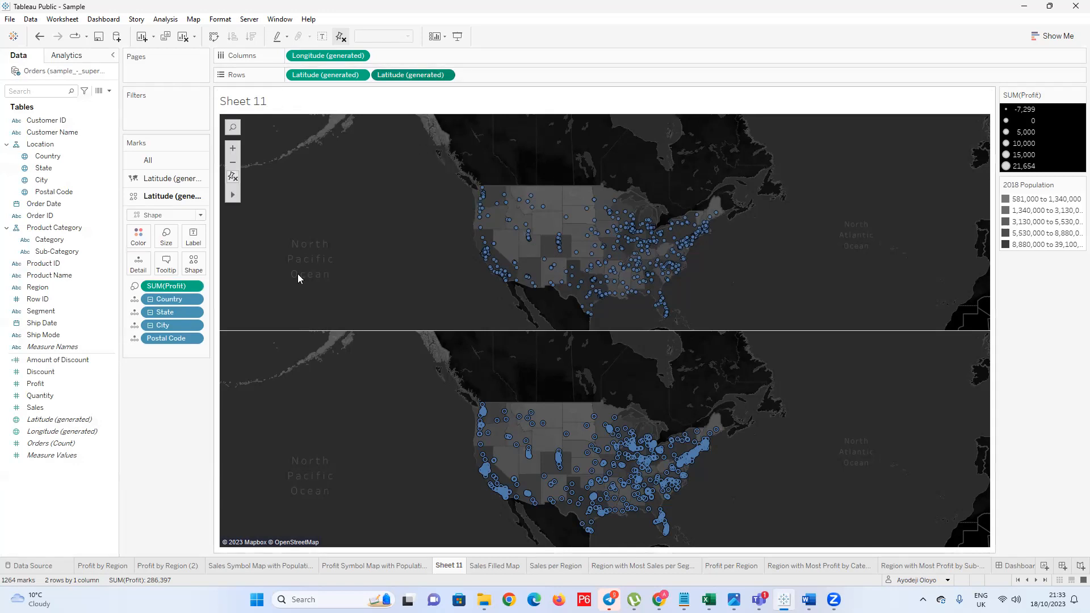
Collapse the upper map's location hierarchy to State, try the Country level, and expand it back to State
left_click(162, 179)
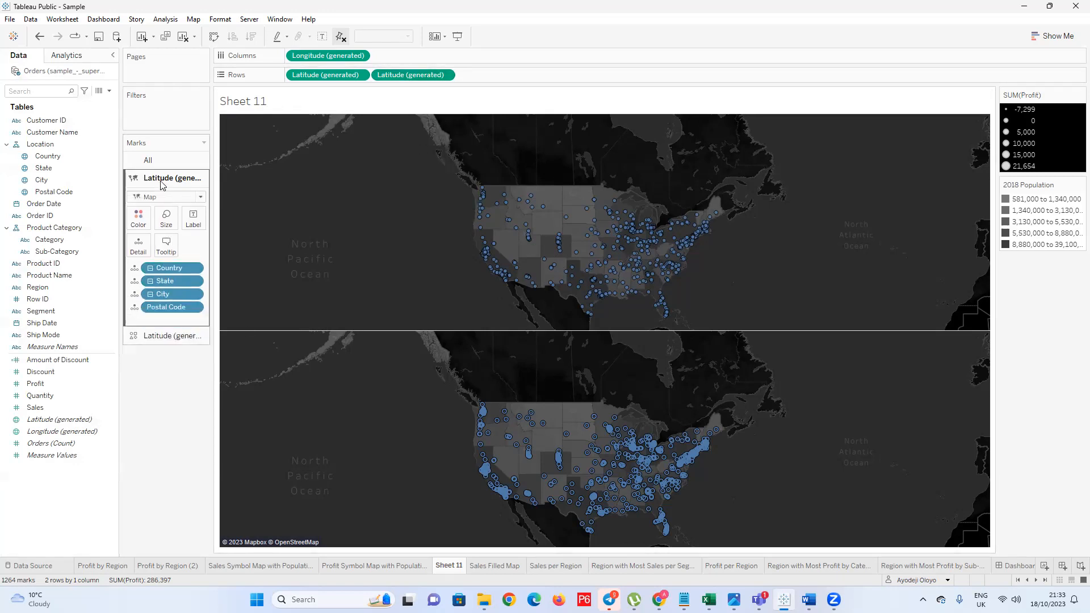
left_click(150, 282)
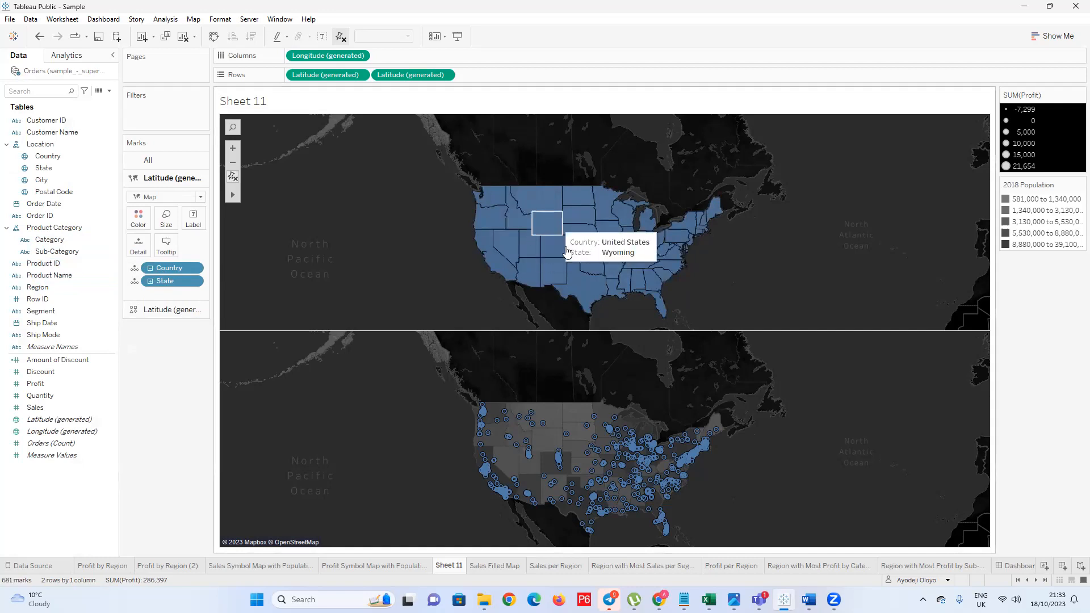
left_click(149, 269)
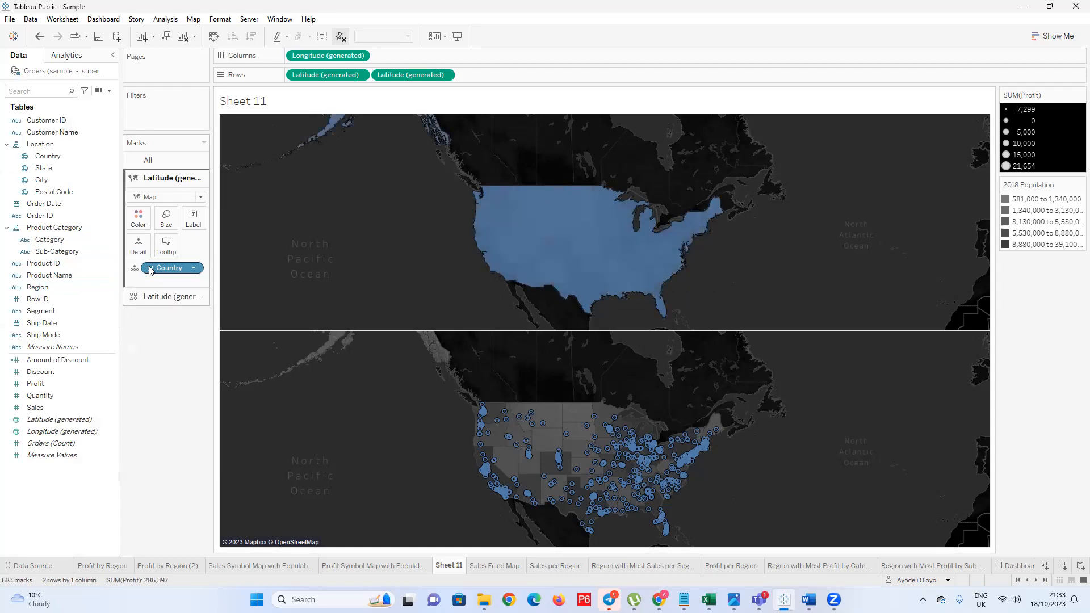
mouse_move(562, 251)
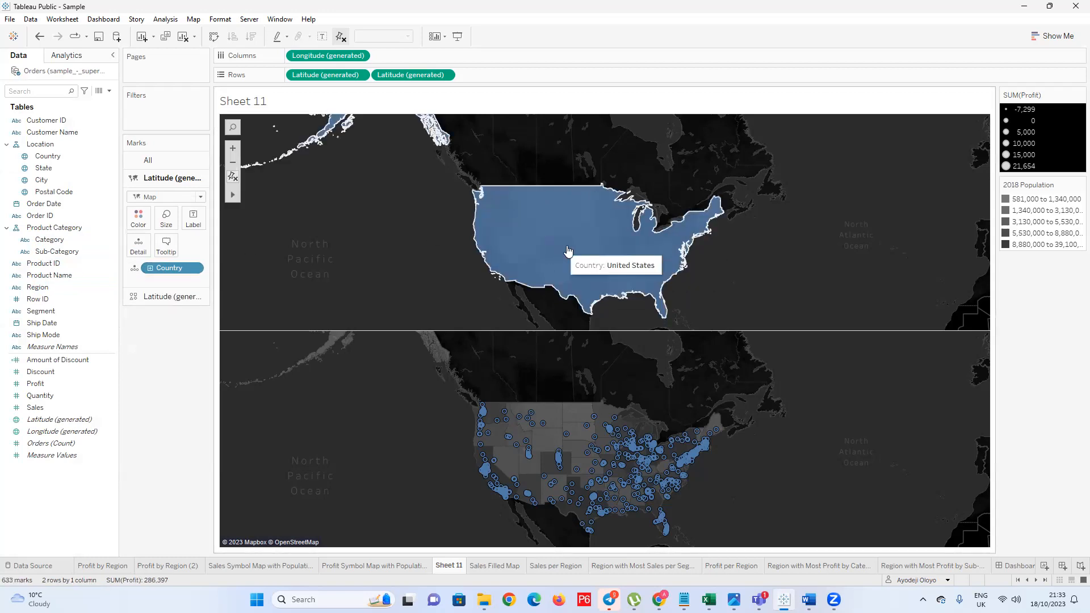
left_click(150, 268)
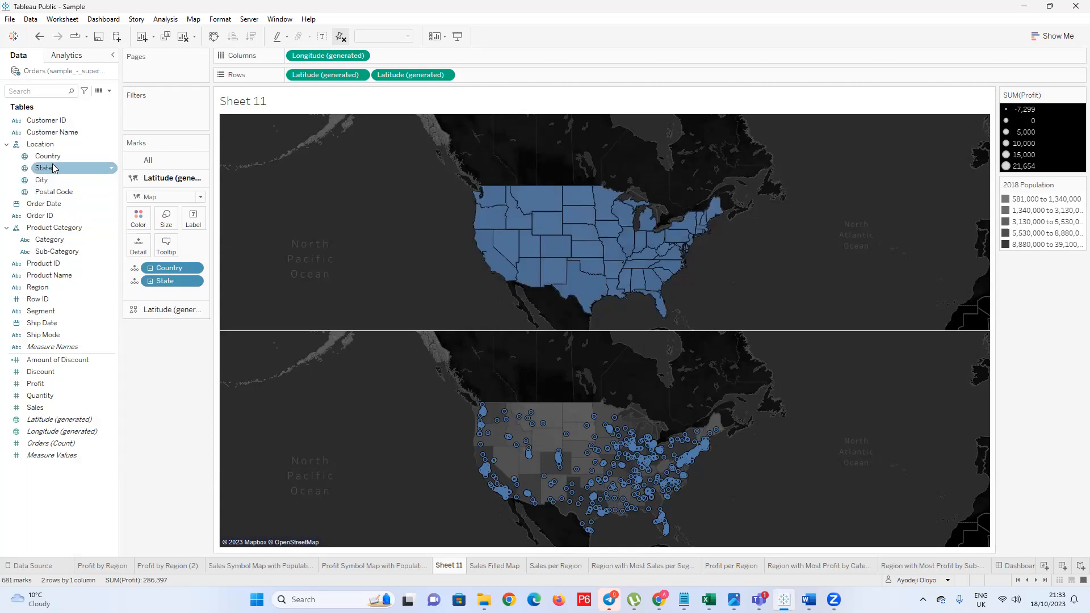
Try coloring the upper map by State, undo it, and add State as the upper map's label instead
left_click_drag(45, 172, 143, 226)
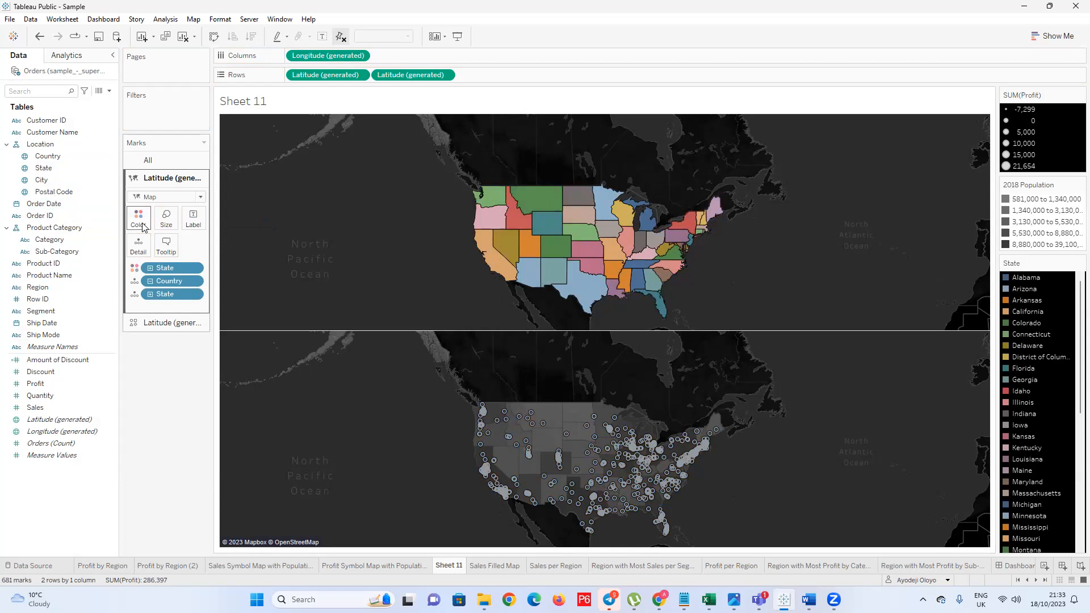
key("ctrl+z")
left_click_drag(43, 168, 193, 218)
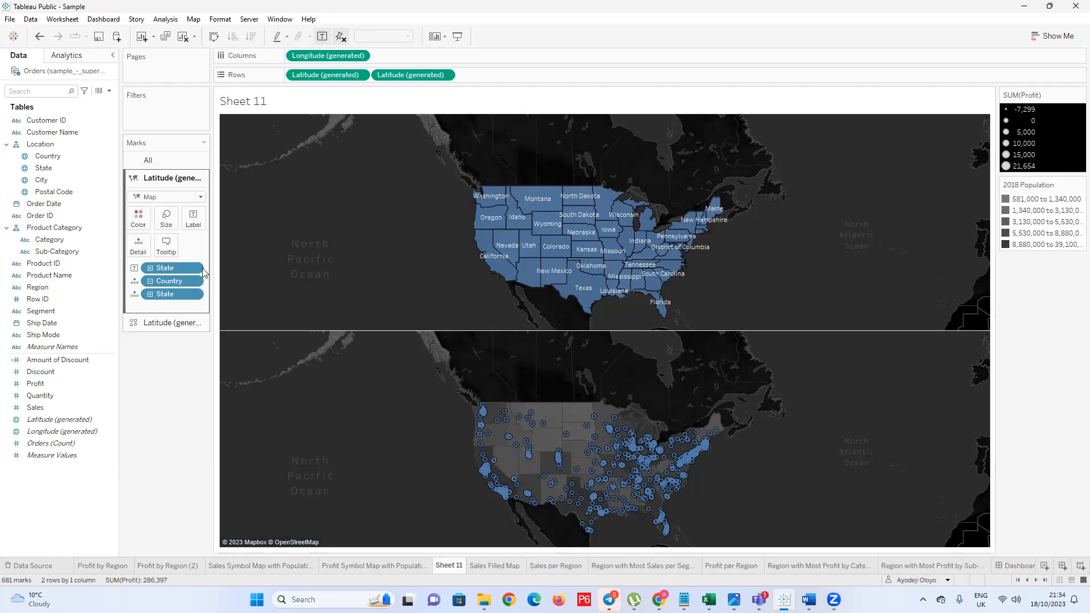
Give the states on the upper map a white border
left_click(138, 218)
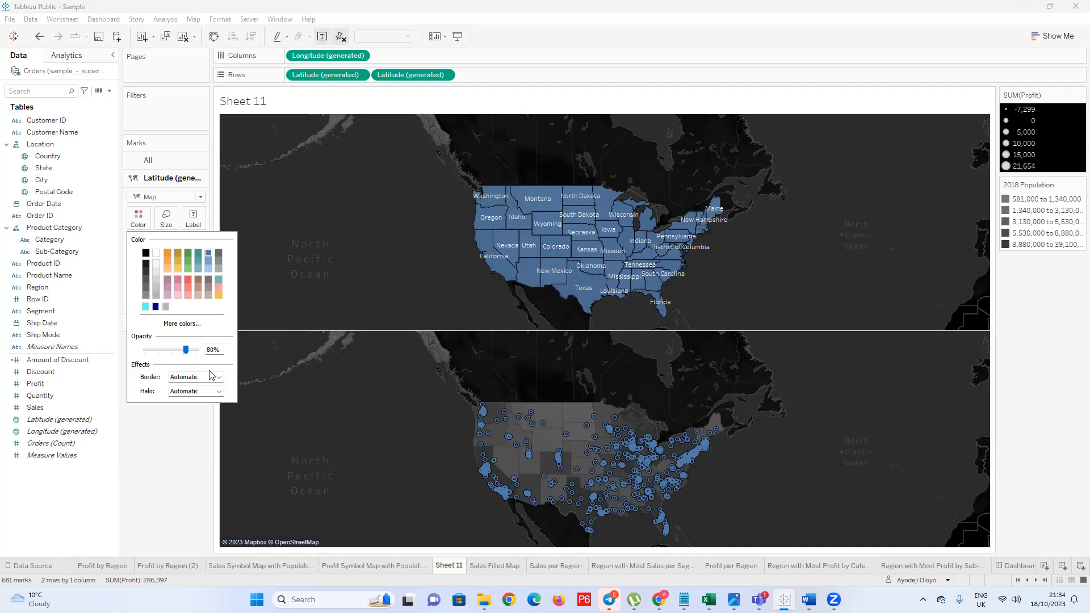
left_click(216, 391)
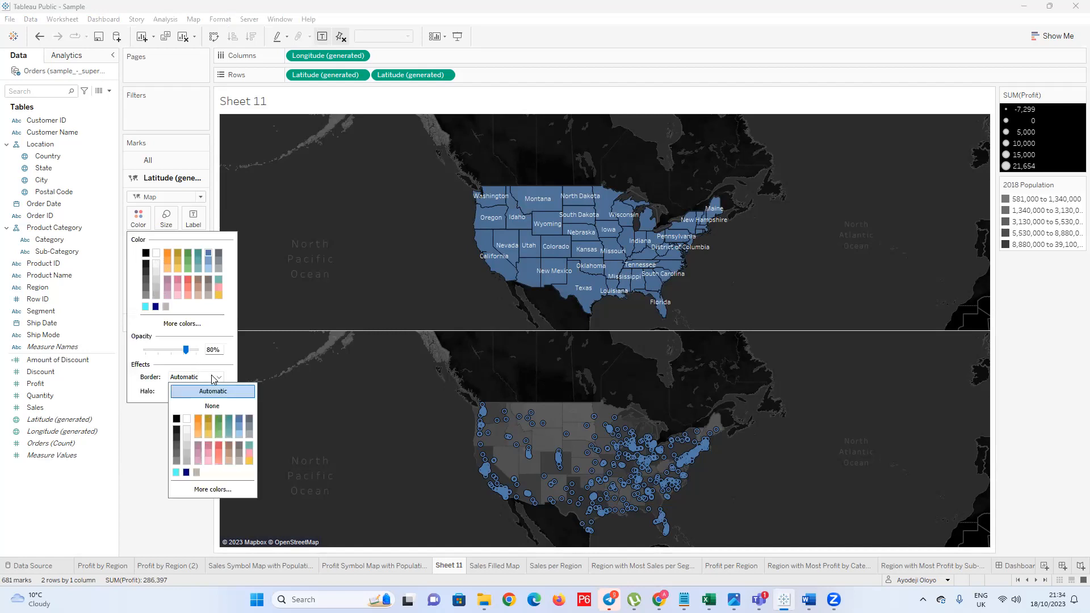
left_click(187, 421)
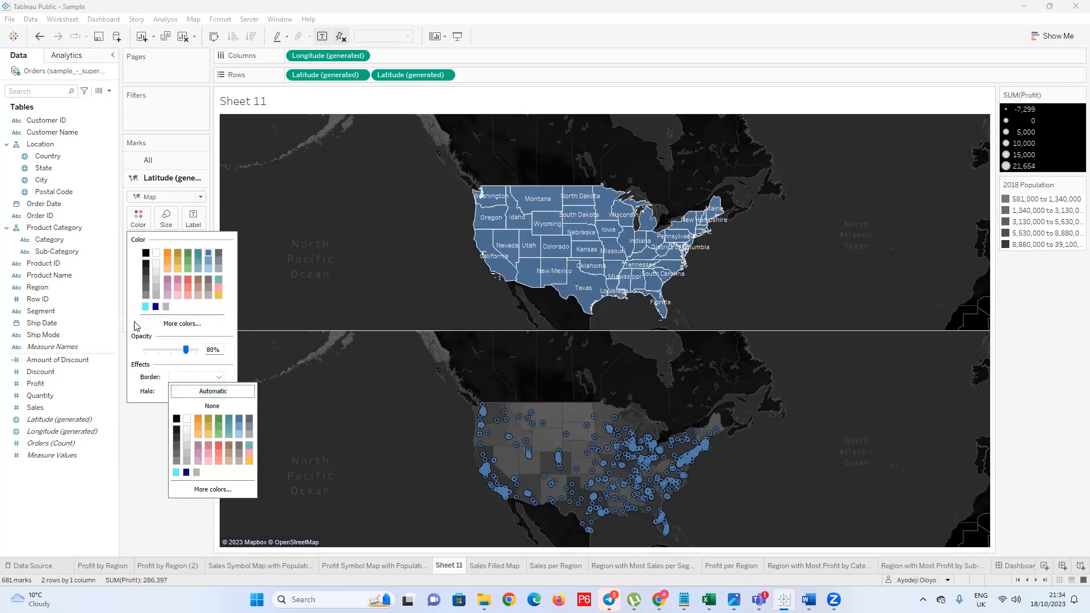
Try filling the upper map's states with white and restore their blue color
left_click(144, 223)
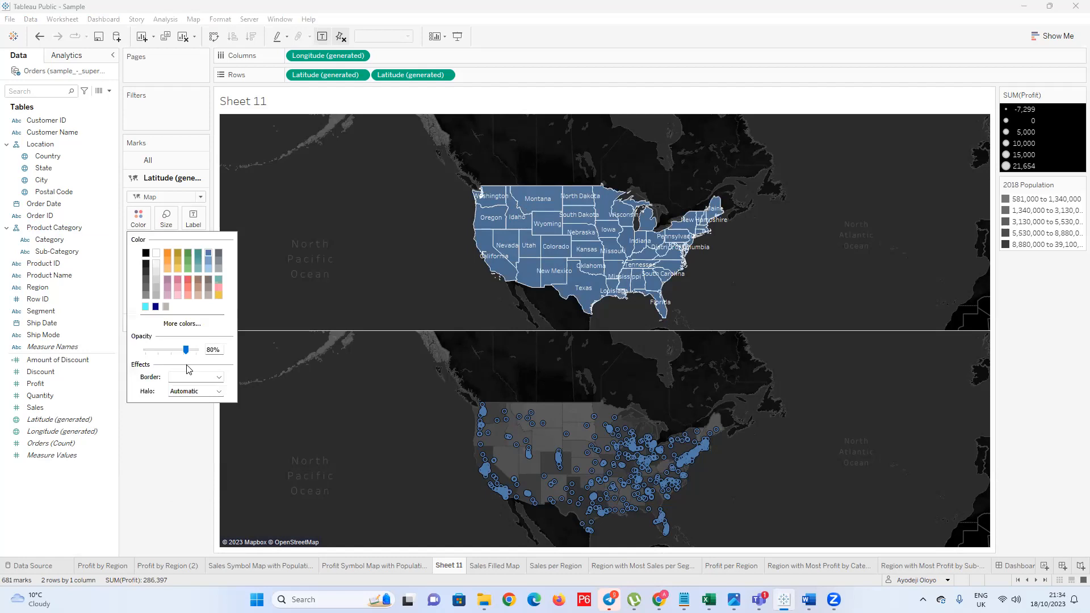
left_click(157, 252)
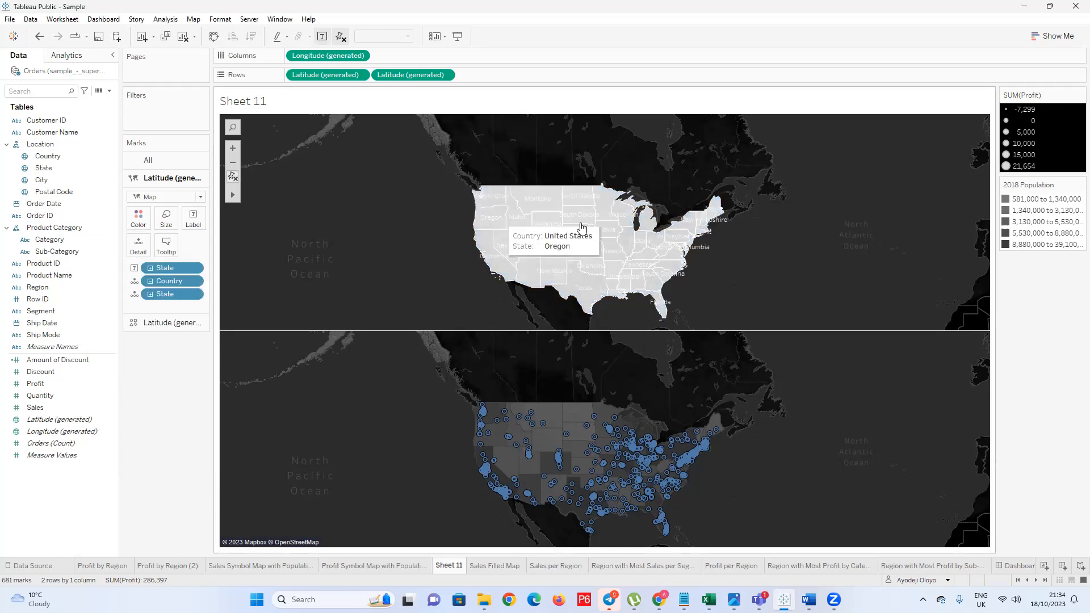
left_click(137, 218)
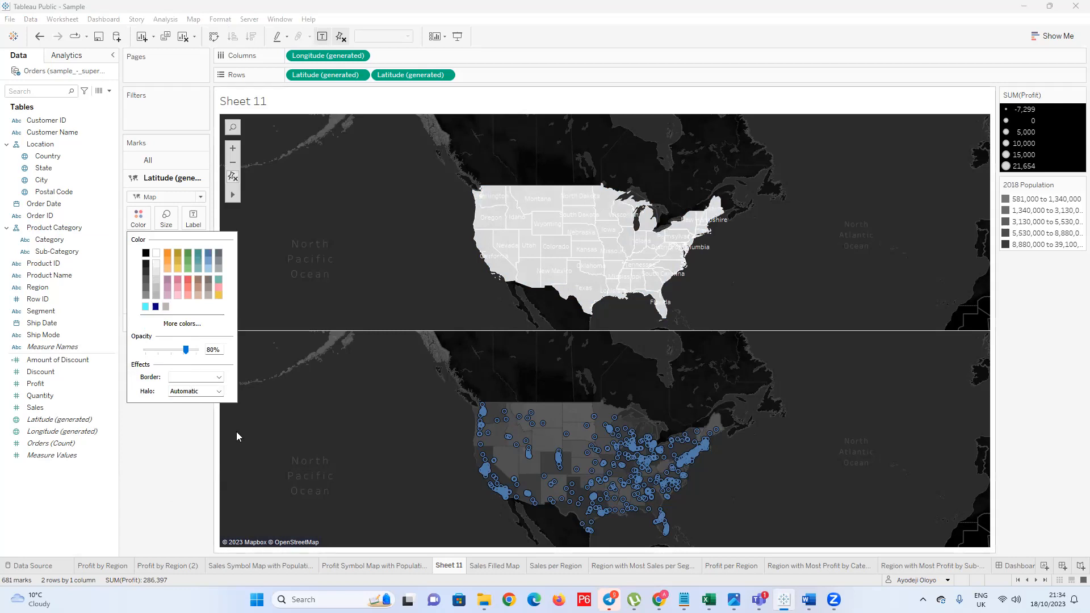
left_click(198, 442)
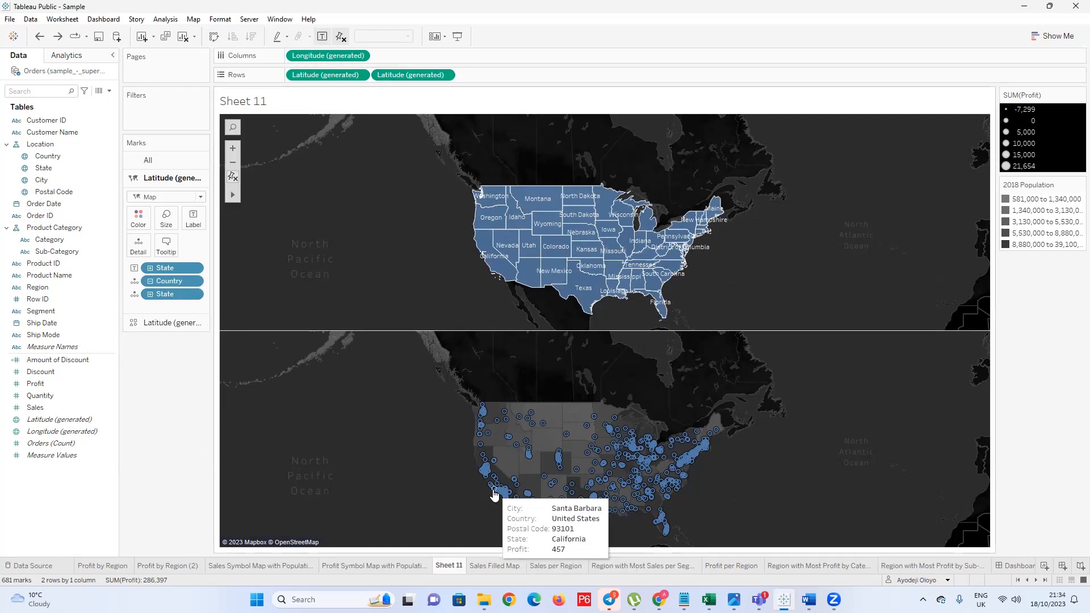
Recolor the lower map's profit symbols with a custom light blue
left_click(169, 323)
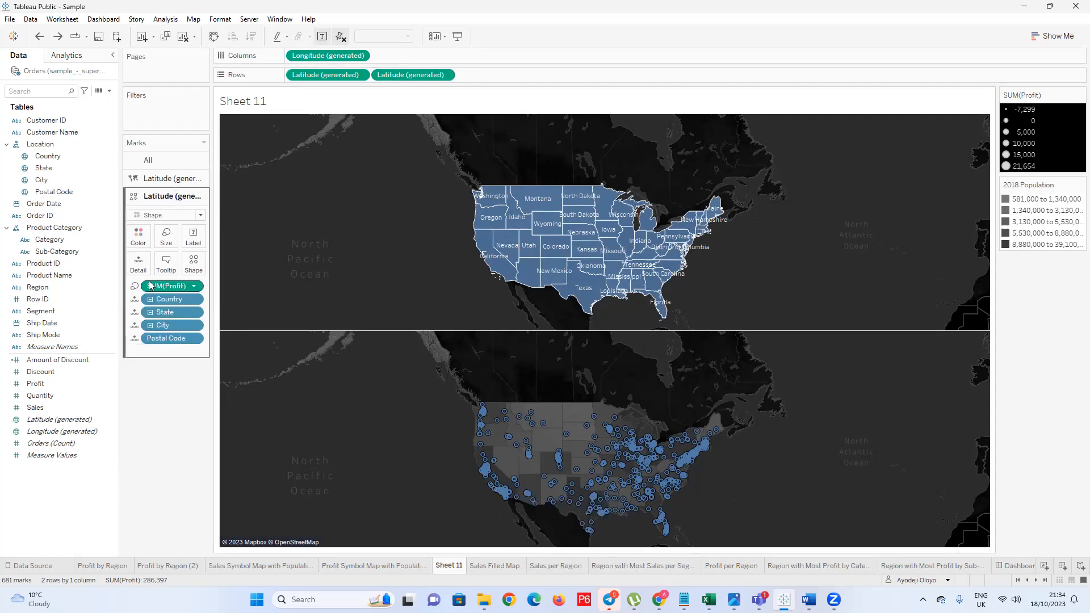
left_click(136, 235)
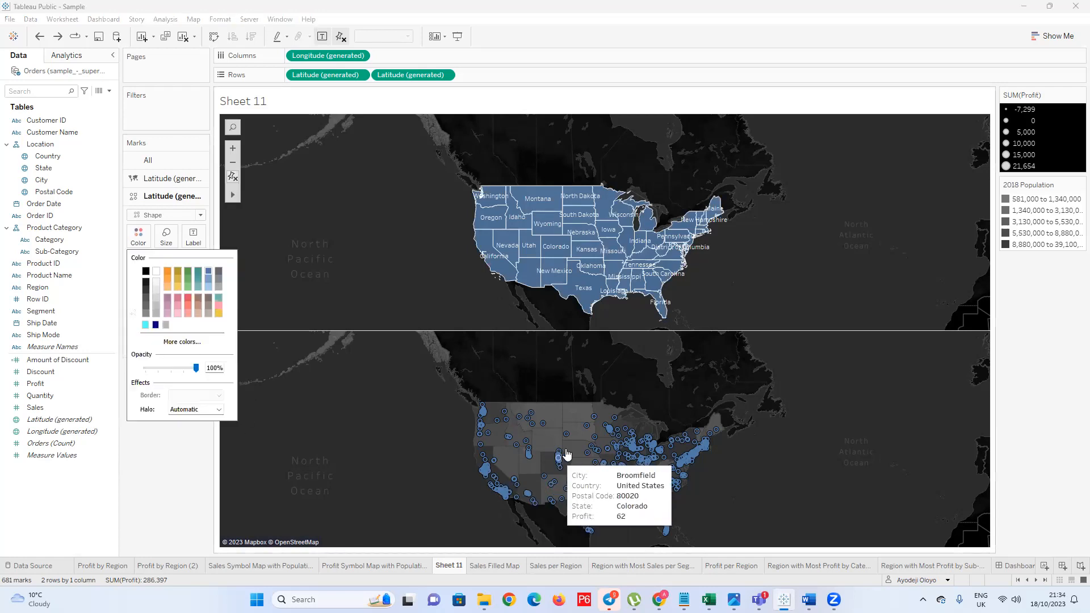
left_click(209, 287)
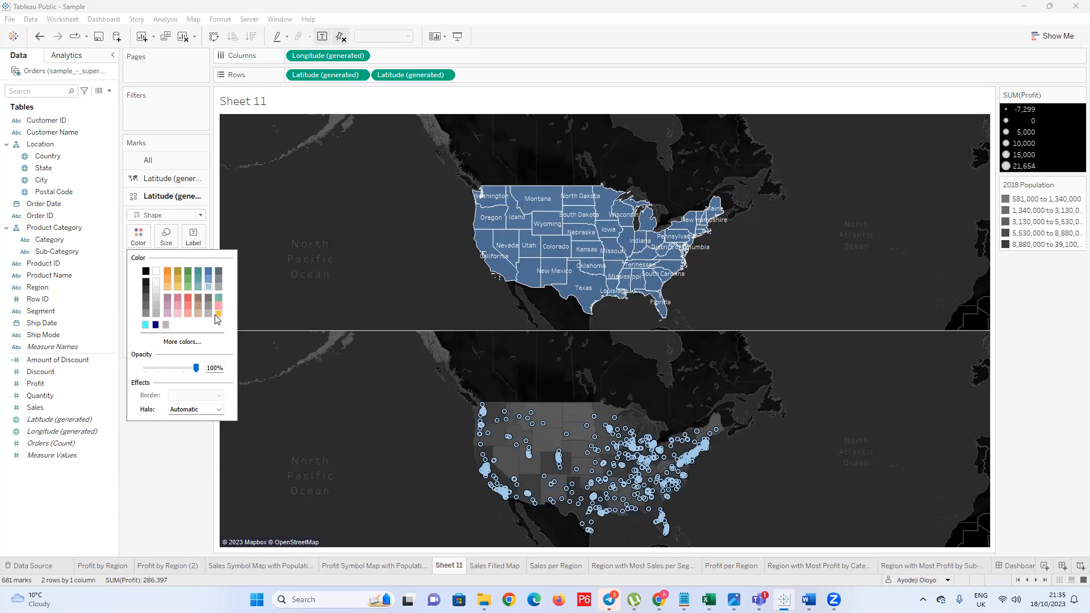
left_click(181, 341)
left_click_drag(671, 216, 674, 202)
left_click(614, 400)
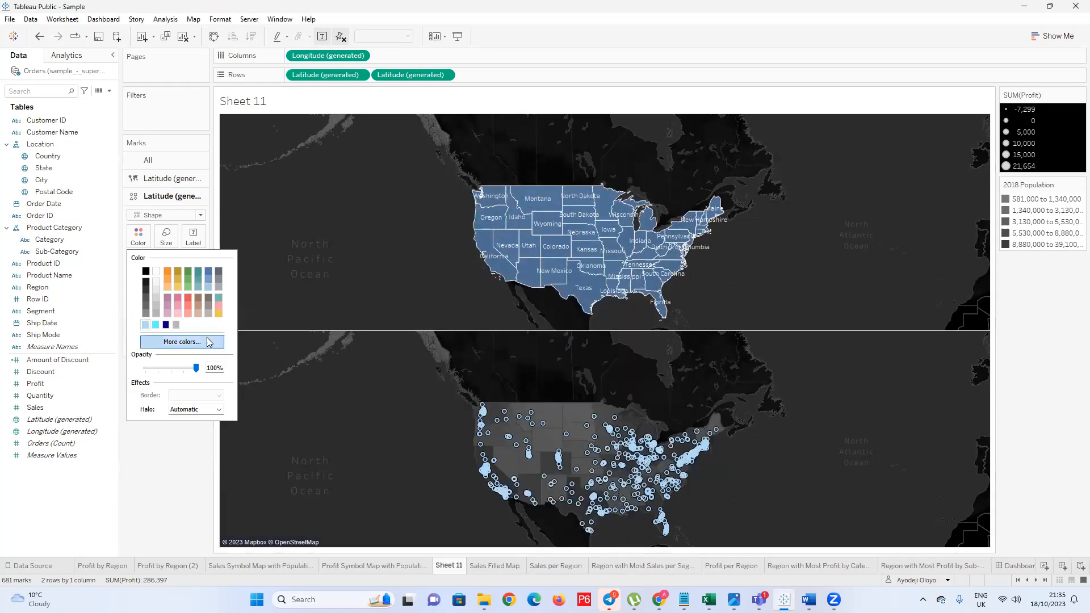
left_click(159, 432)
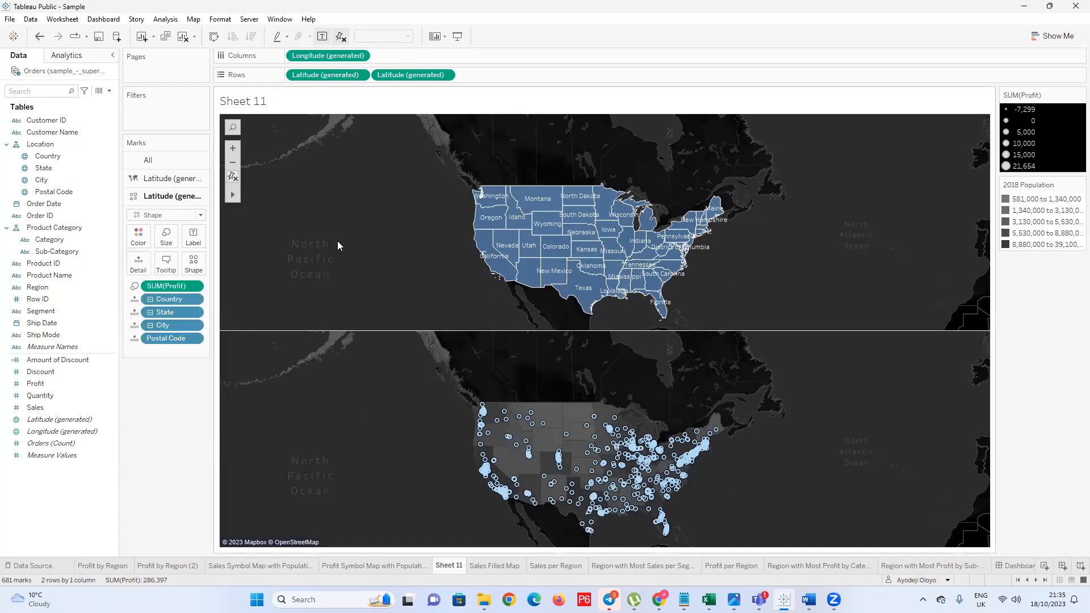
Overlay the light-blue profit symbols on the labeled state map with a dual axis
left_click(446, 75)
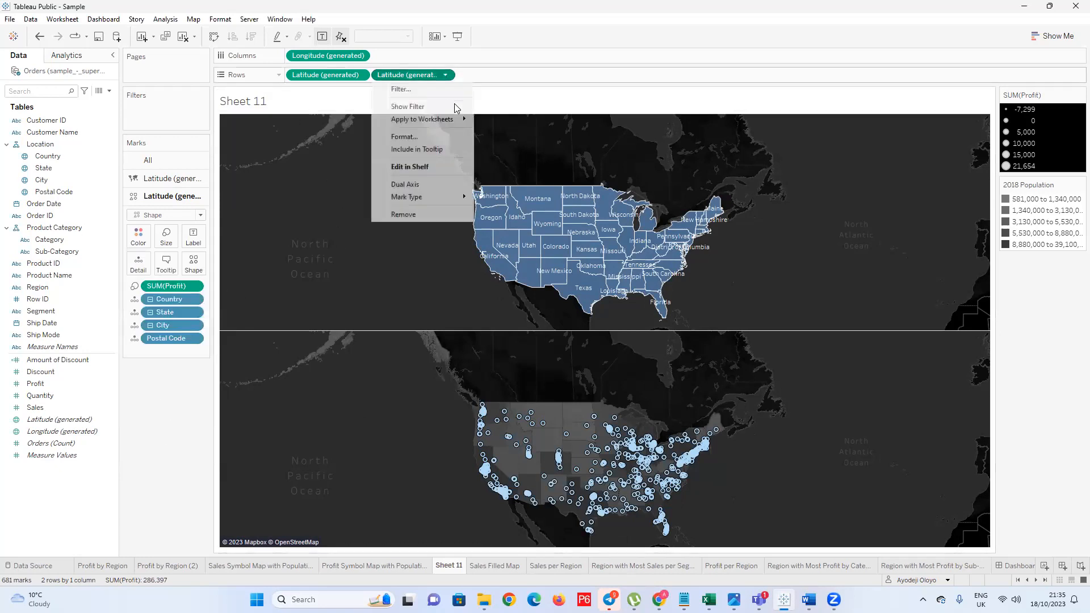
mouse_move(458, 197)
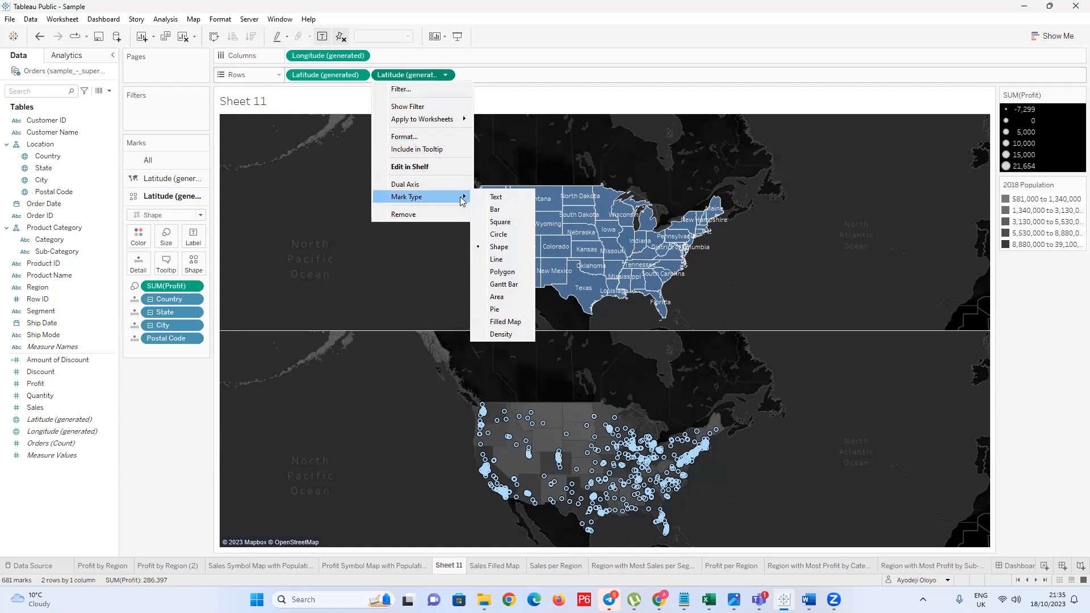
left_click(455, 183)
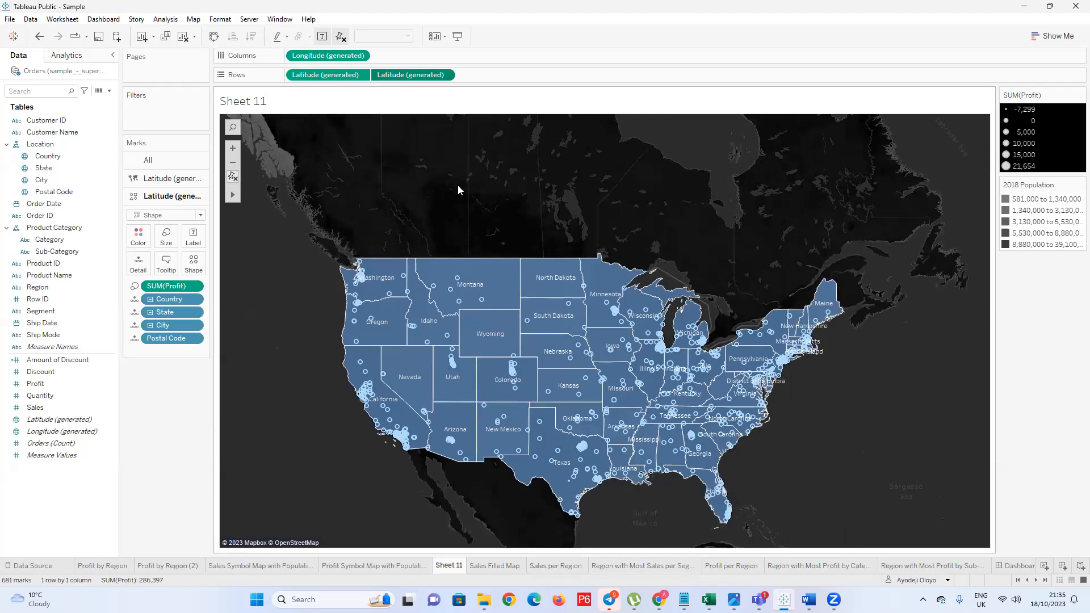
Undo the dual axis, color, border and State label changes, returning the upper map's detail to Country, State, City and Postal Code
key("ctrl+z")
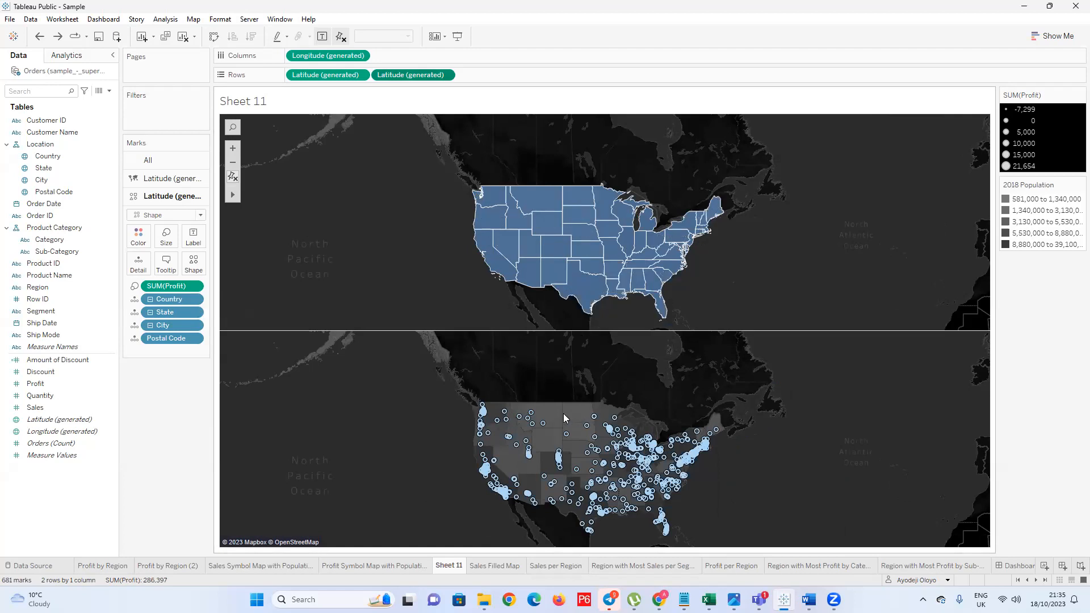
key("ctrl+z")
key("ctrl+z")
key("ctrl+z")
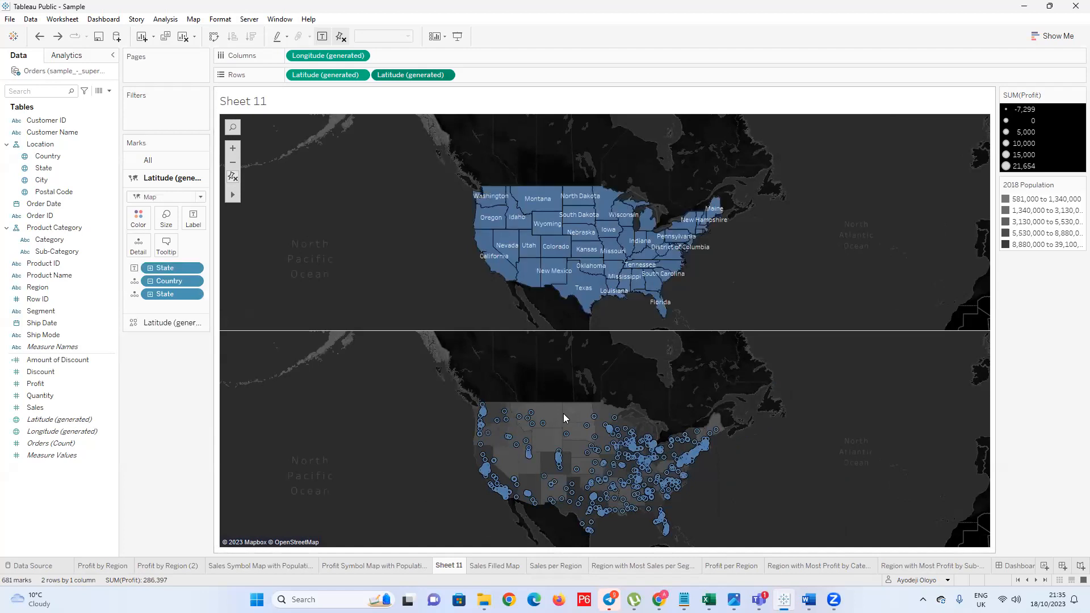
key("ctrl+y")
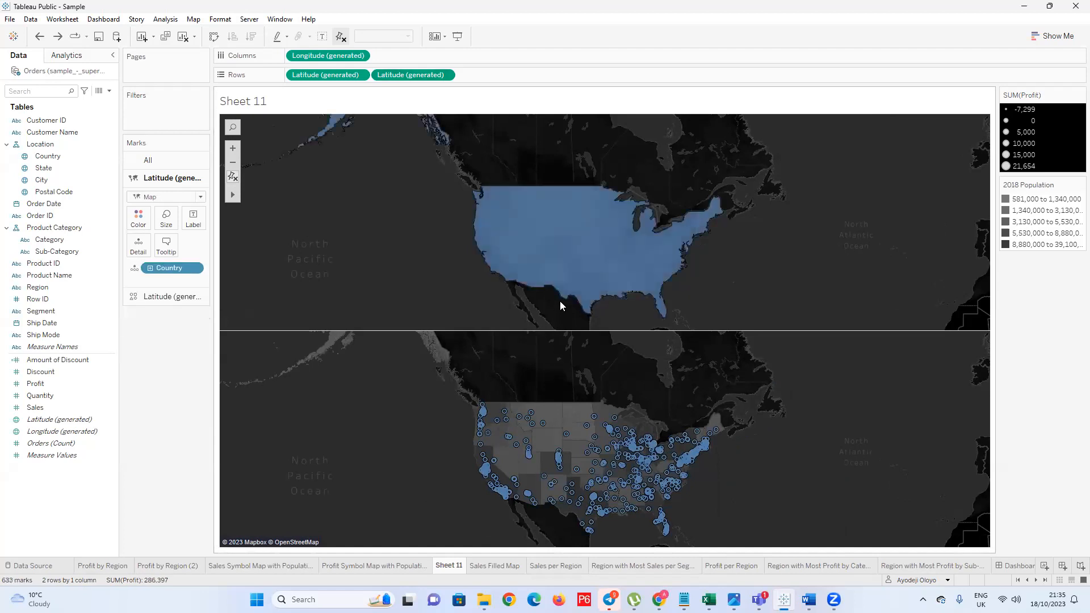
key("ctrl+y")
key("ctrl+y")
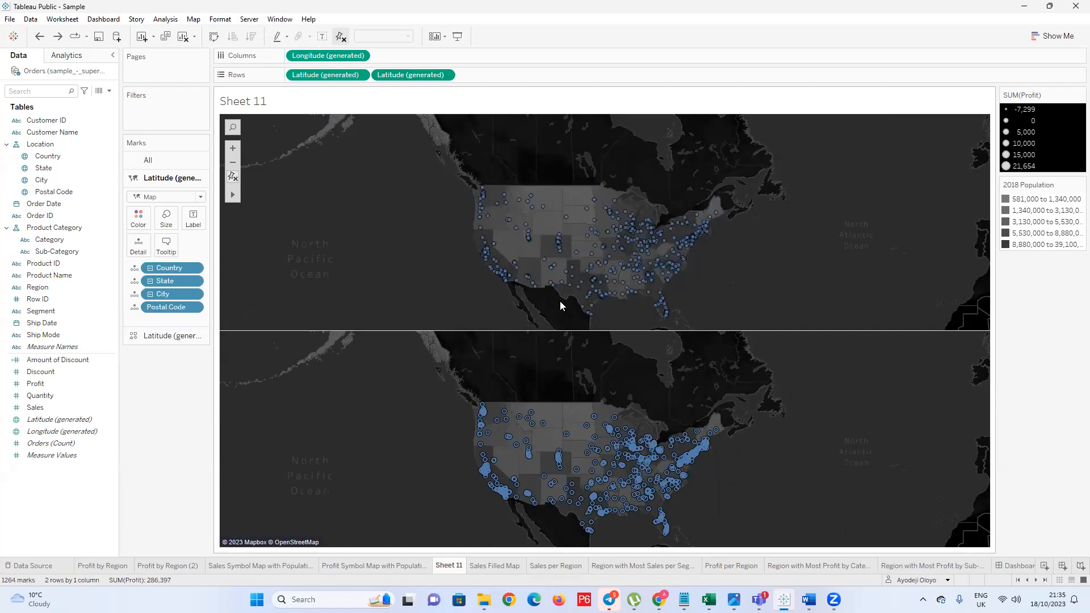
Collapse the upper map's location hierarchy to City, after trying the State level, and keep its mark type as Map
left_click(150, 294)
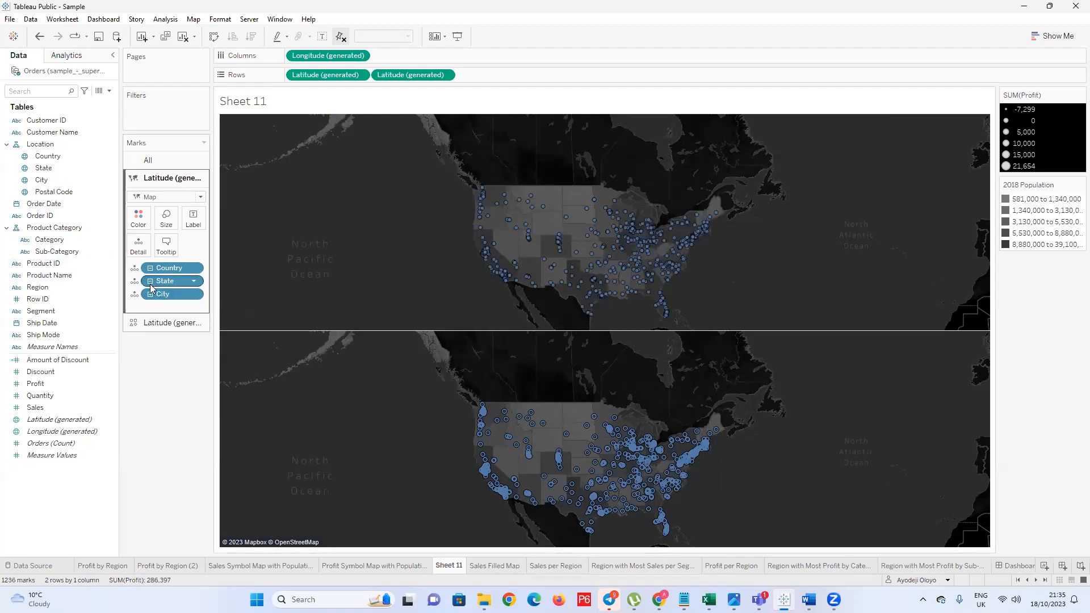
left_click(150, 281)
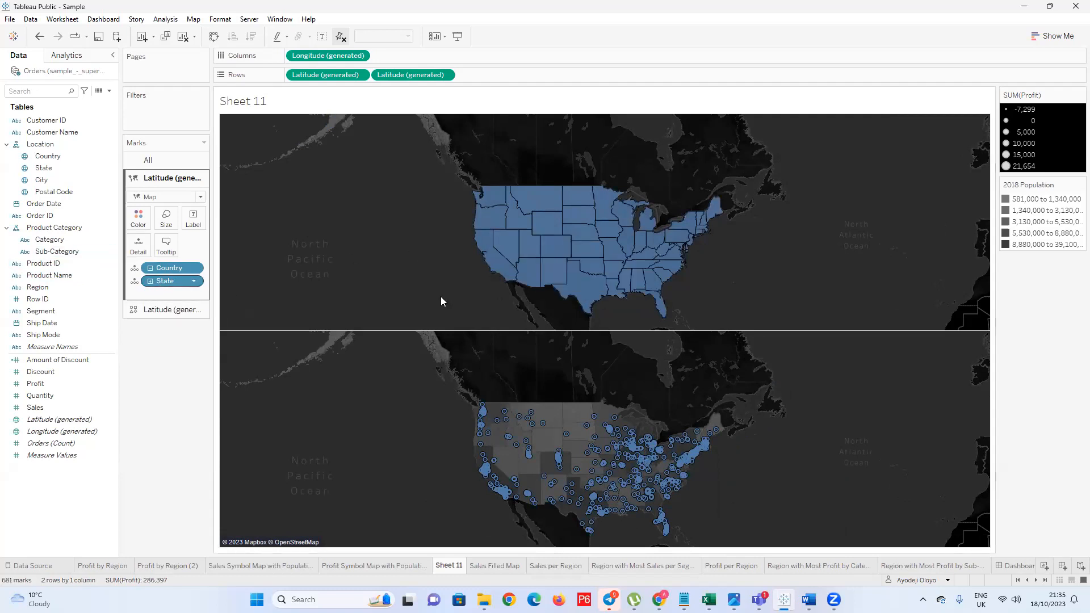
key("ctrl+z")
left_click(200, 197)
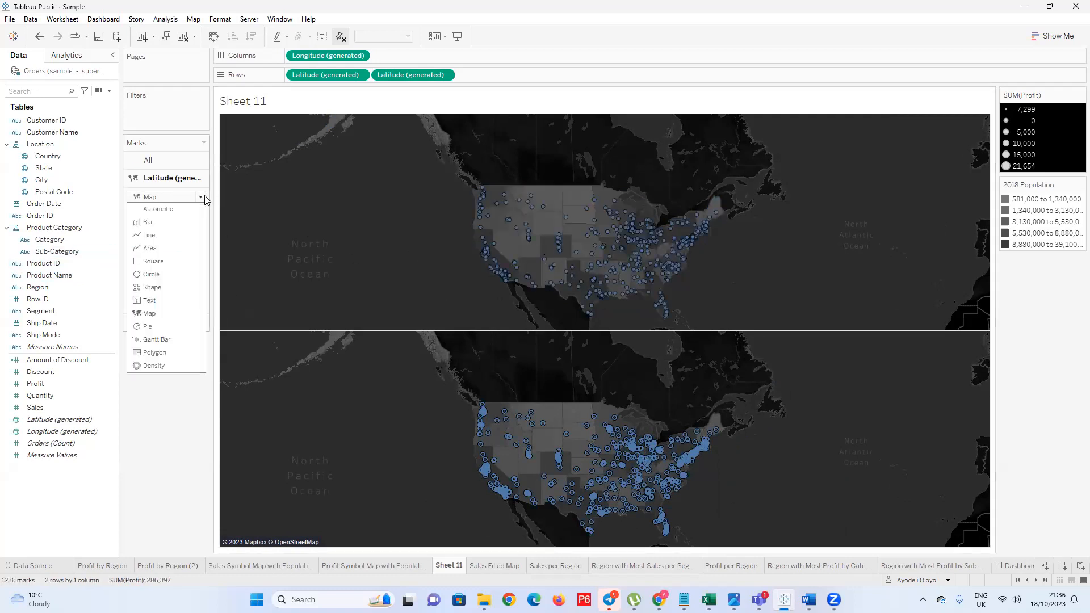
left_click(160, 319)
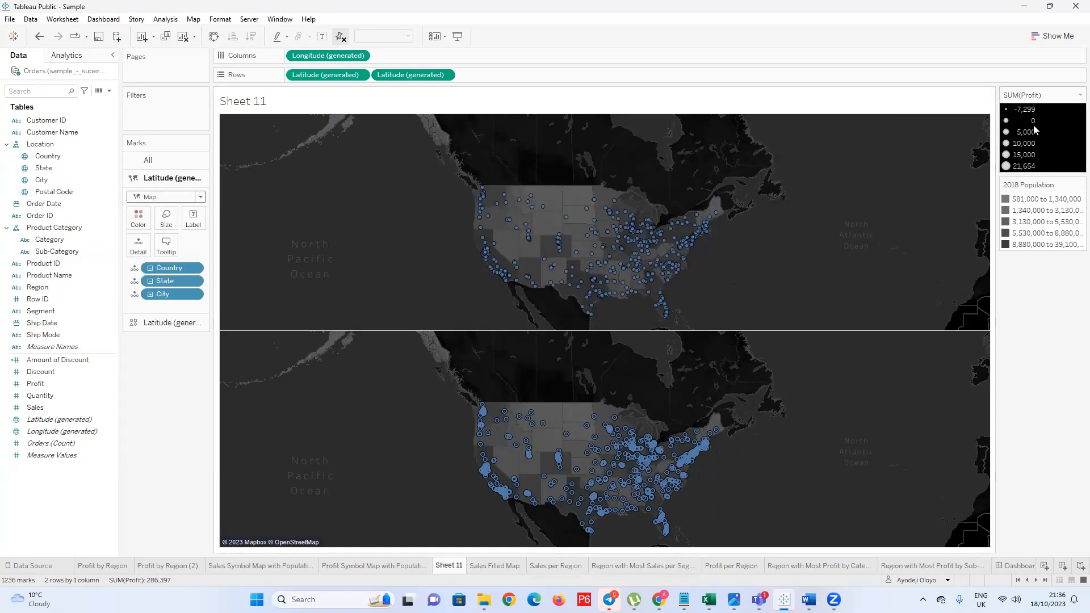
Try converting the view to a single map with Show Me and undo back to the two stacked maps
left_click(1054, 35)
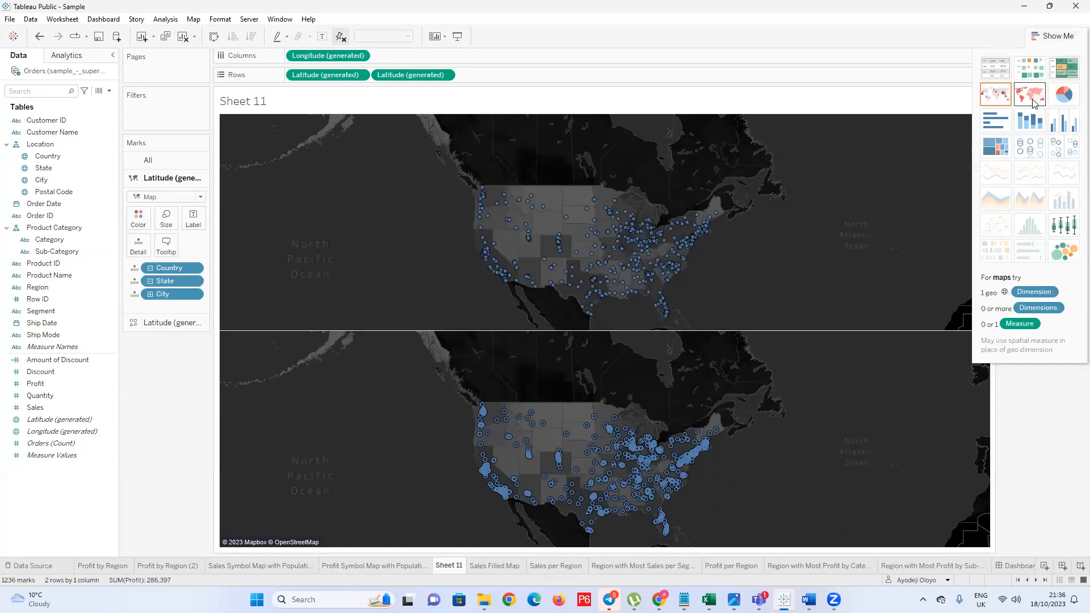
left_click(1033, 101)
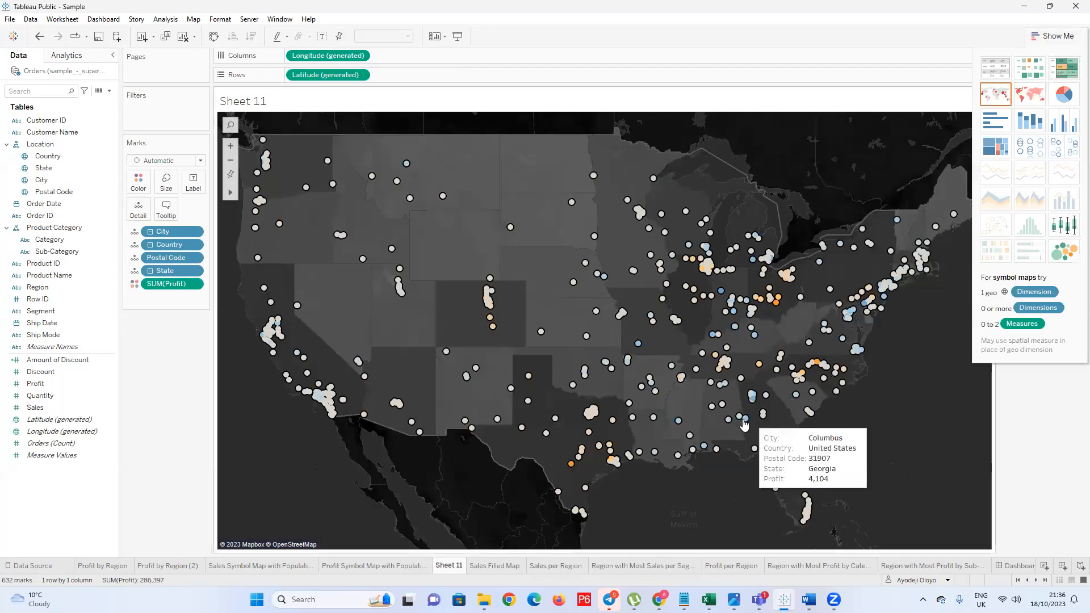
key("ctrl+z")
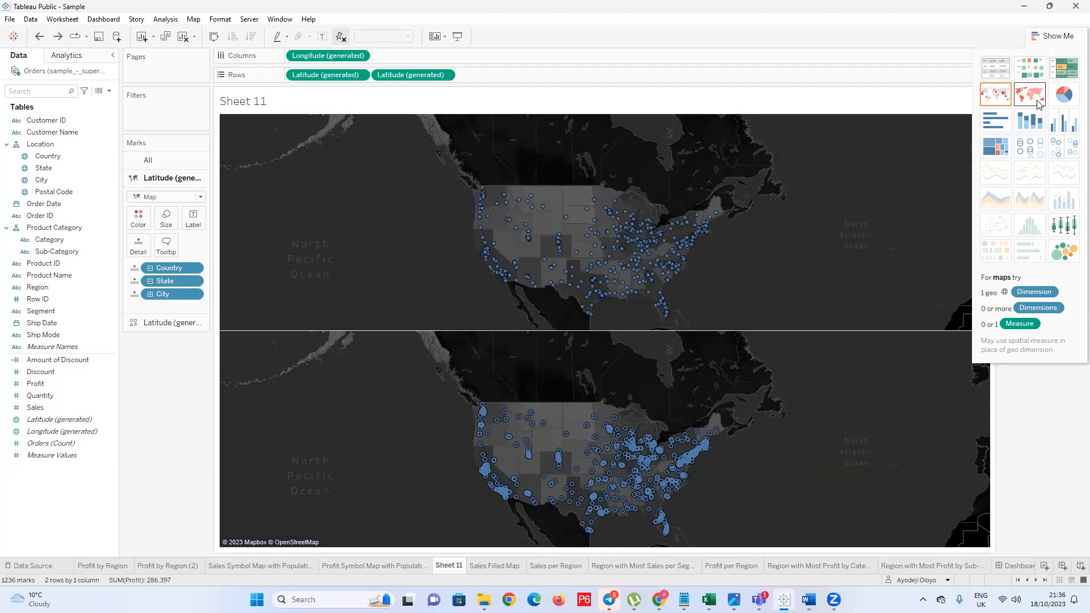
key("ctrl+z")
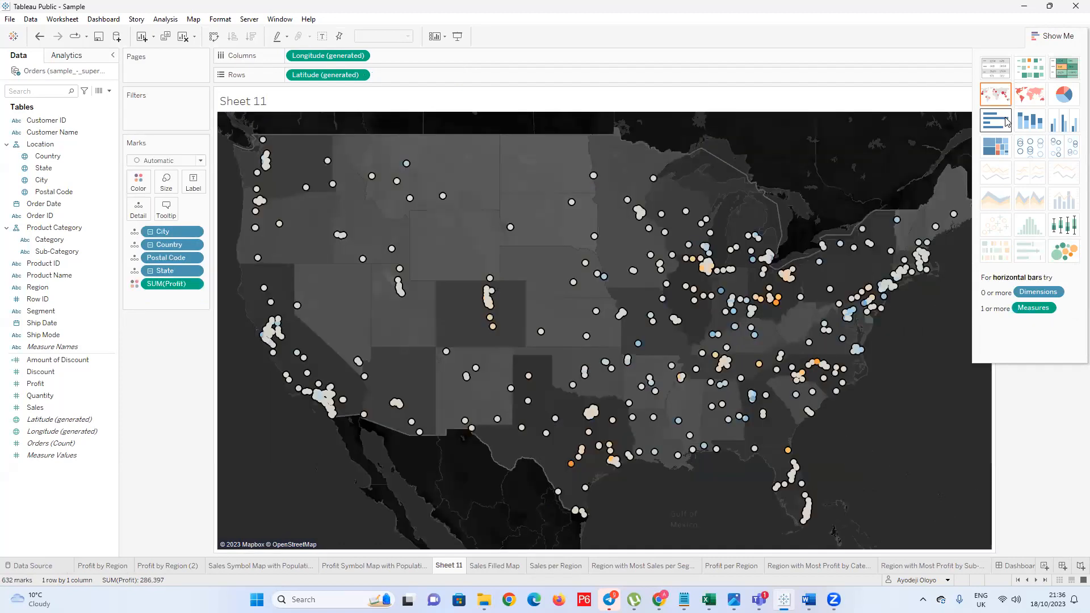
key("ctrl+y")
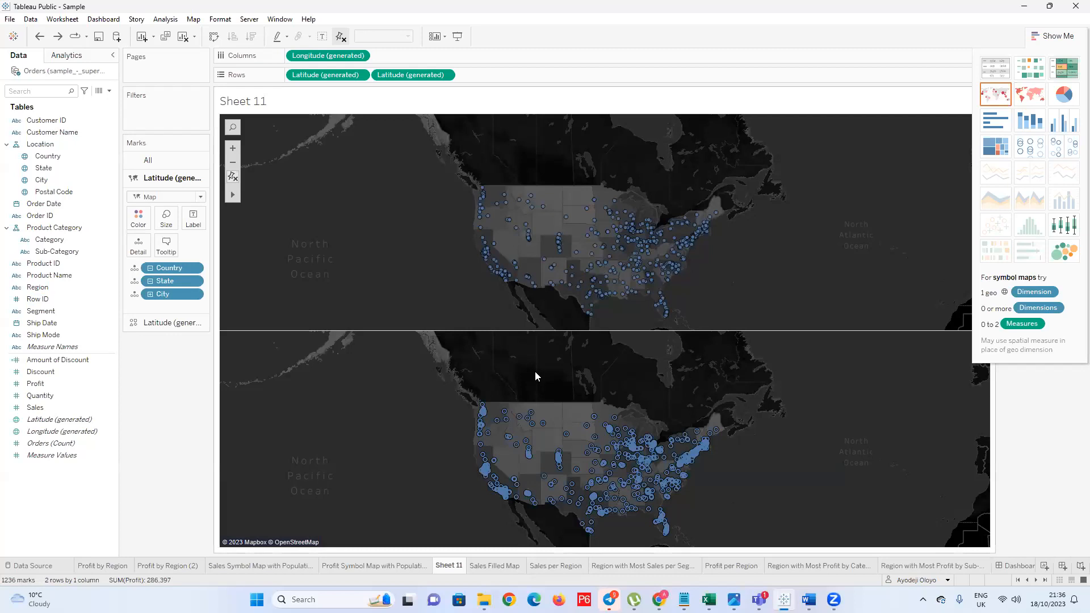
Remove City from the upper map's detail, leaving Country and State
left_click_drag(162, 294, 397, 299)
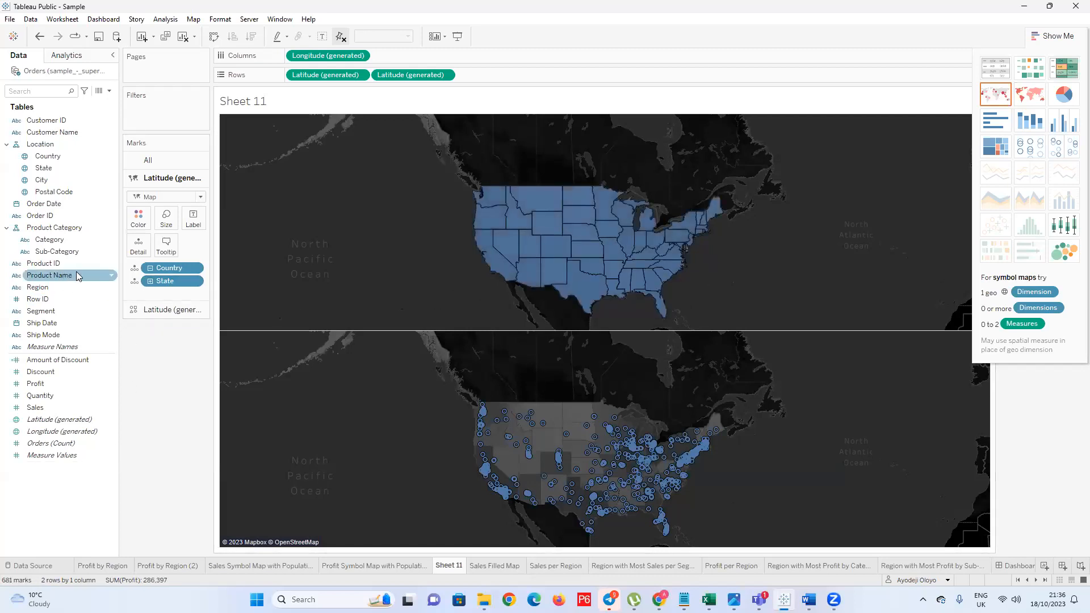
left_click_drag(99, 250, 136, 244)
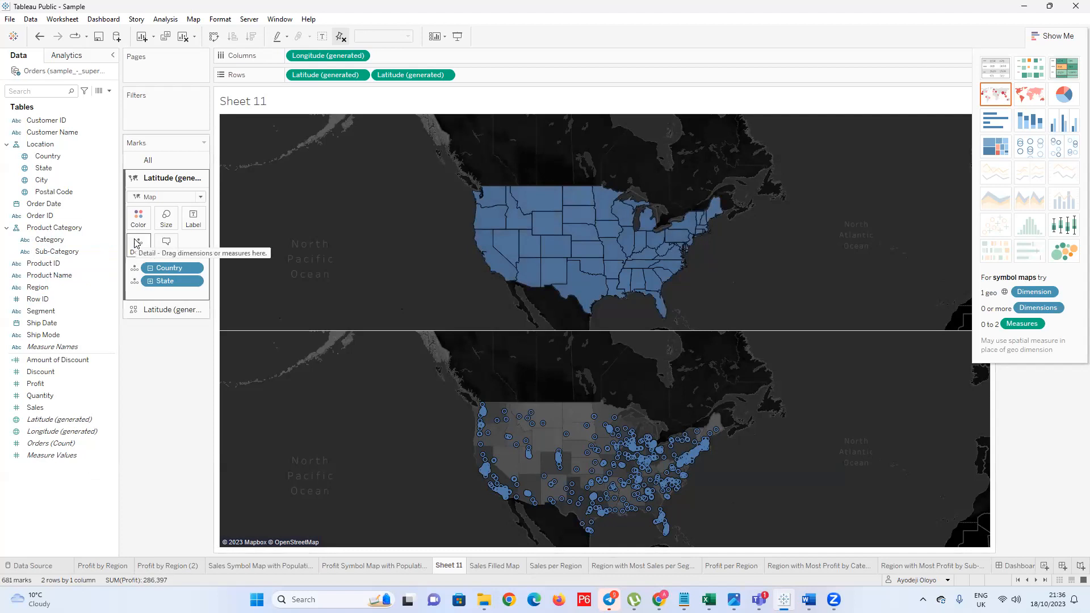
Make the second Latitude (generated) field a dual axis to layer the profit symbols over the filled state map
left_click(441, 75)
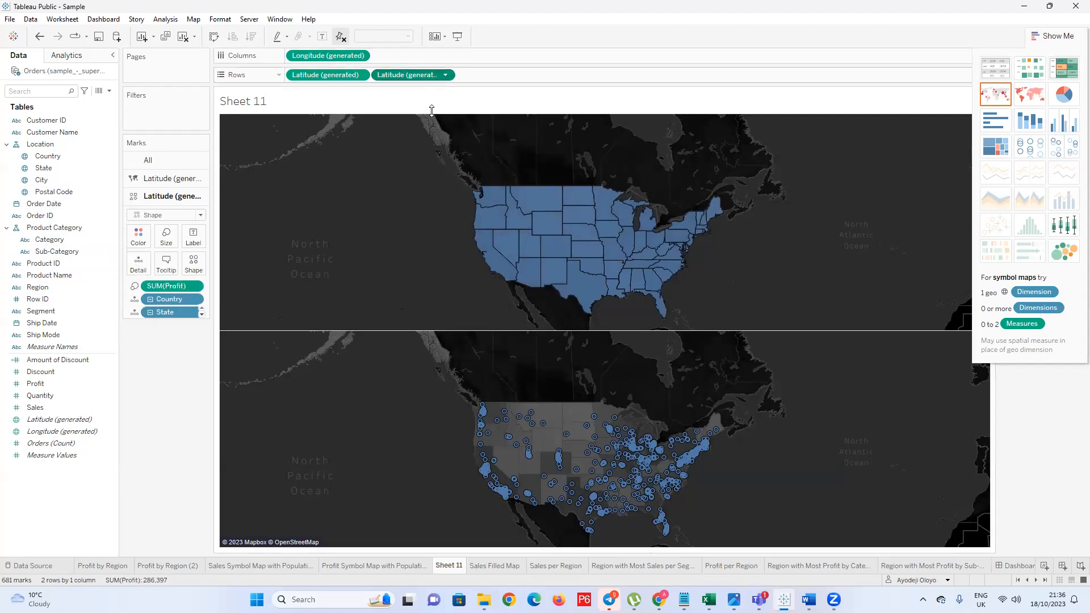
left_click(447, 76)
double_click(448, 76)
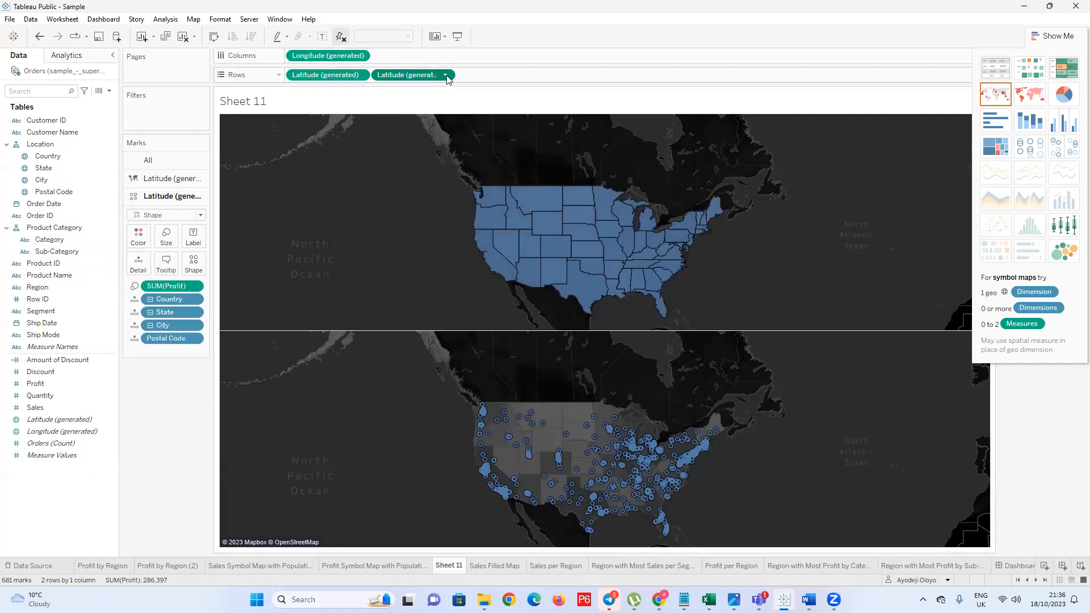
key("Return")
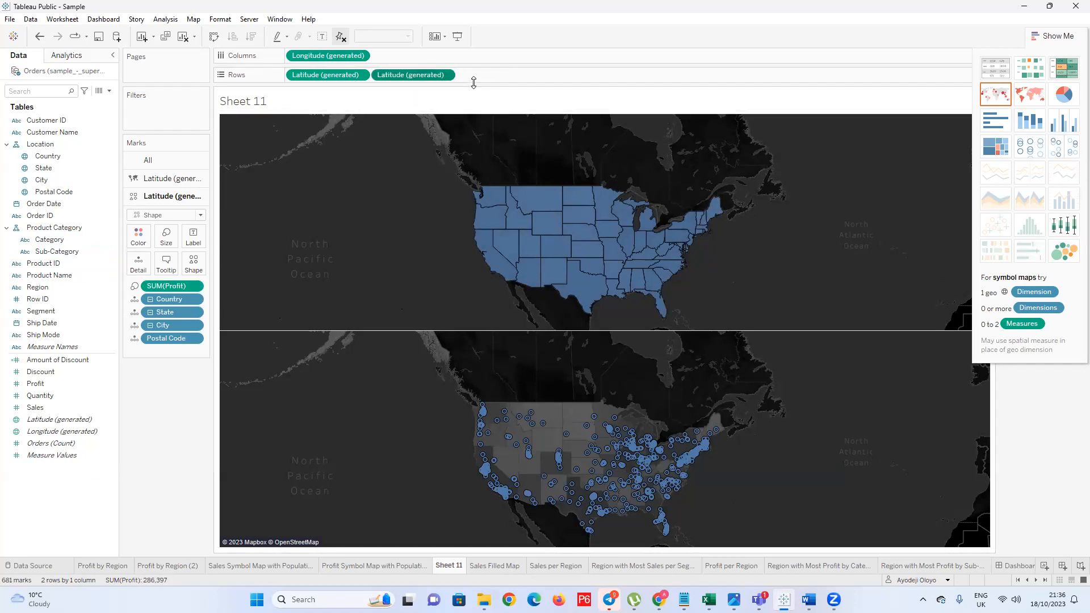
left_click(445, 76)
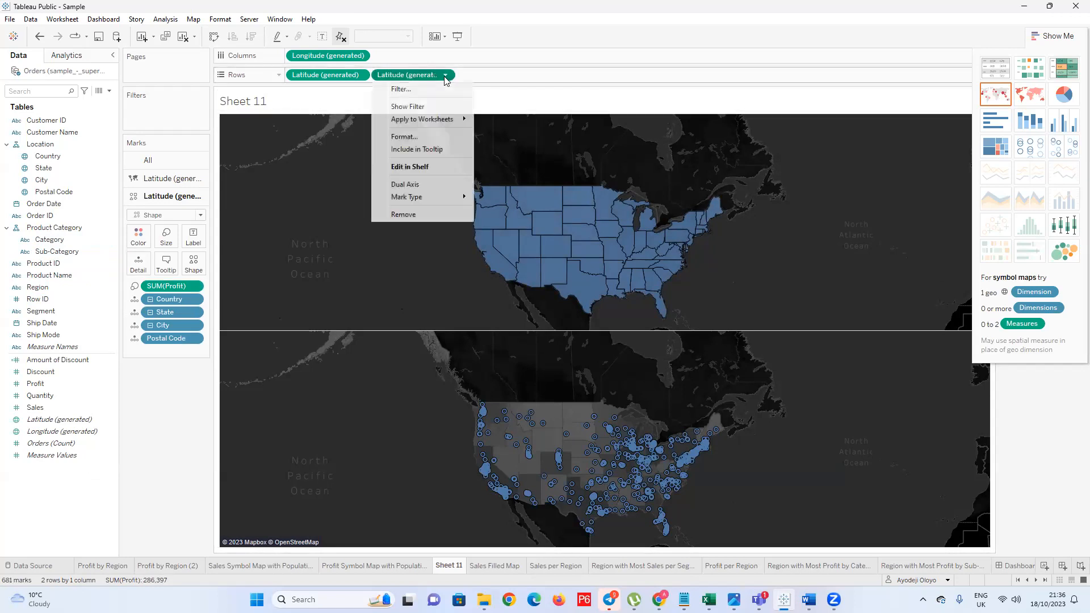
left_click(422, 185)
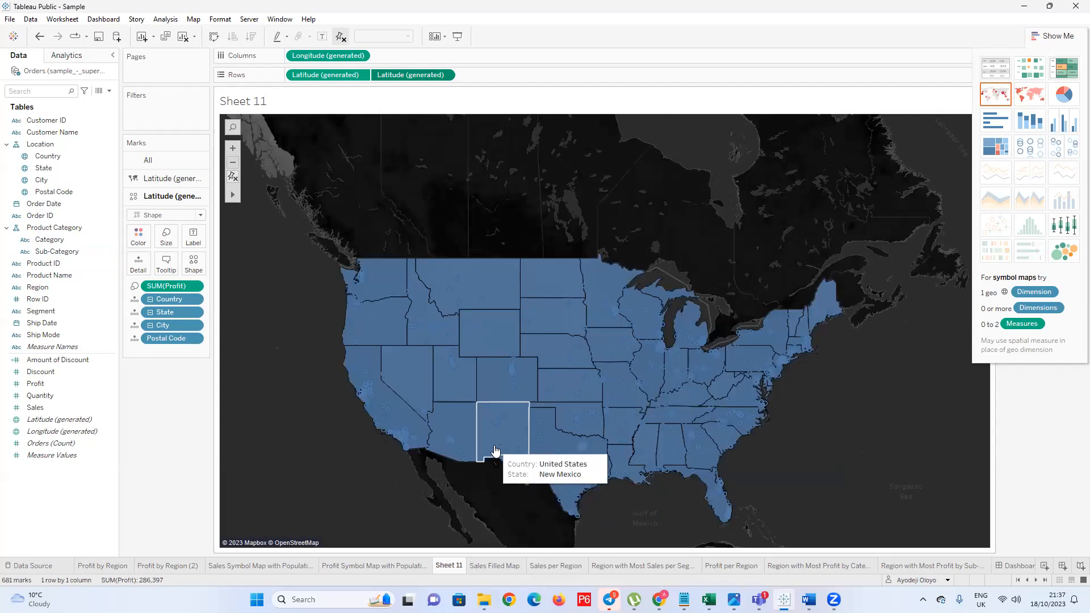
Undo the dual axis and the removal of City, and make the second Latitude (generated) field a dual axis again
key("ctrl+z")
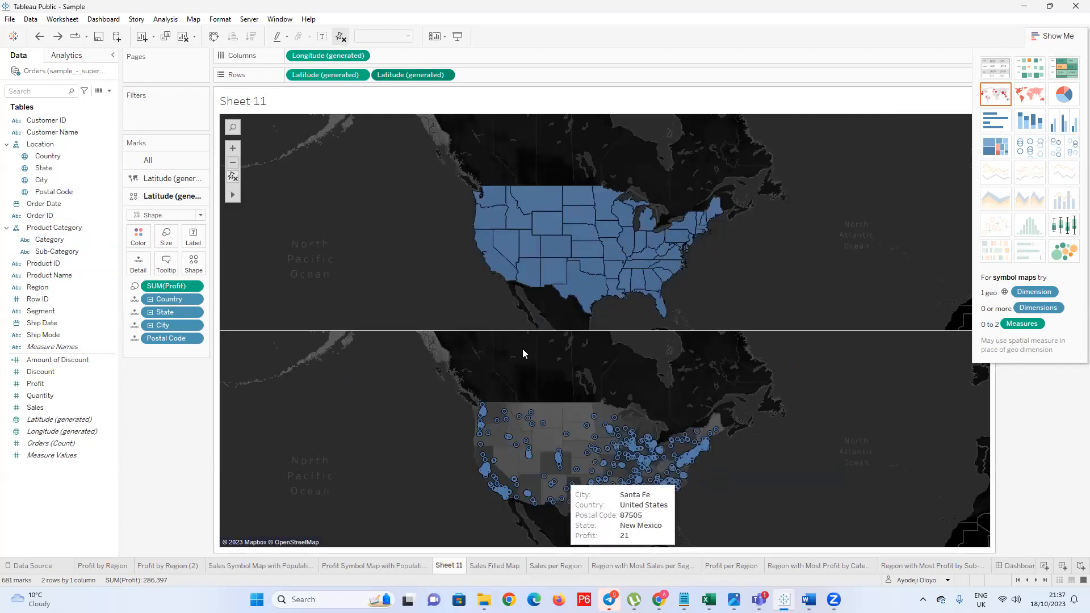
key("ctrl+z")
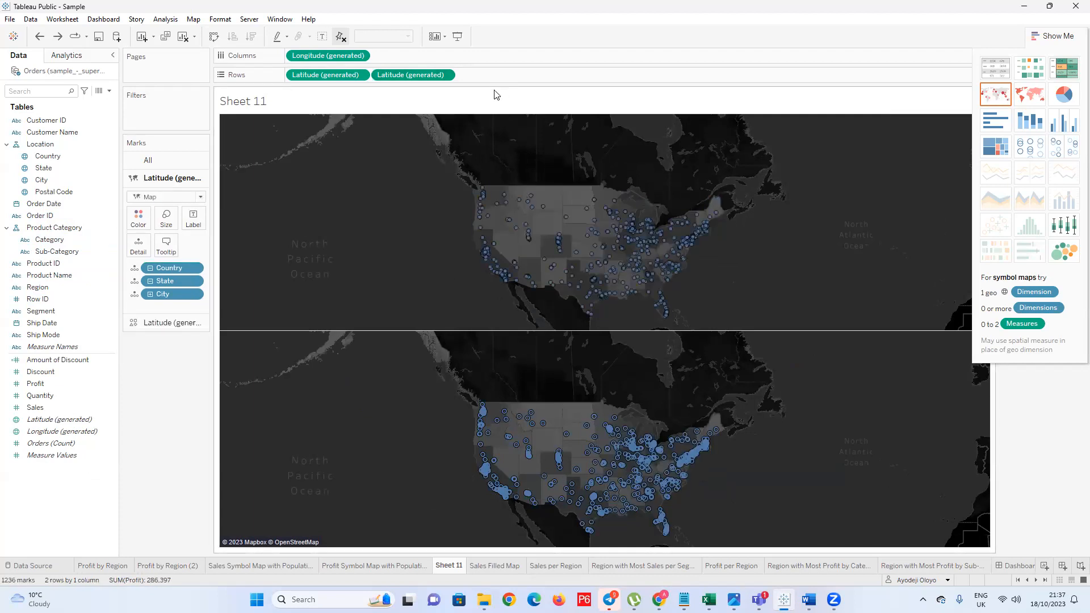
left_click(444, 75)
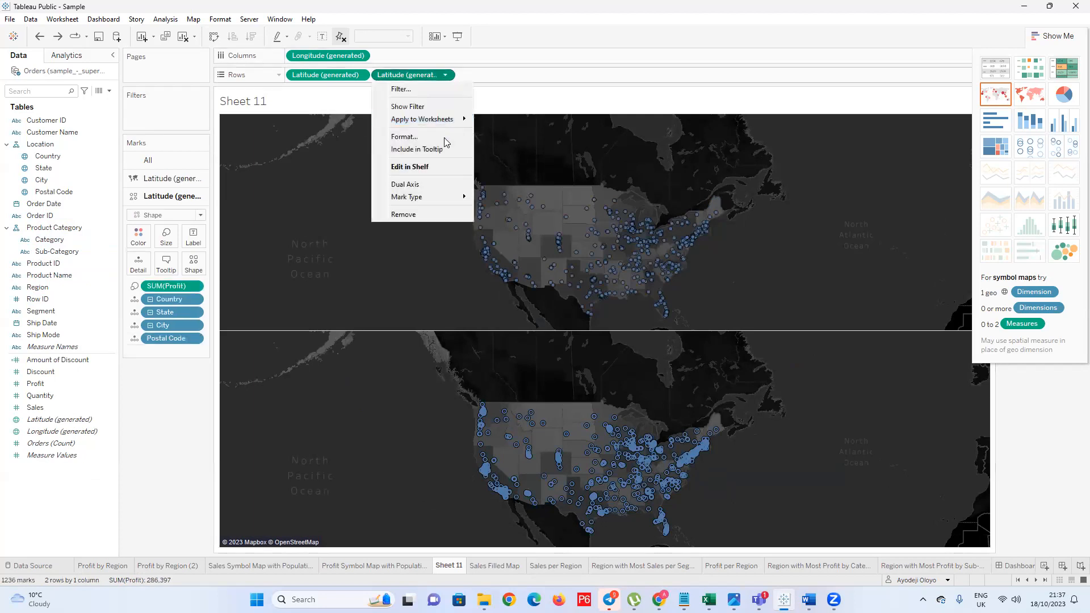
left_click(432, 184)
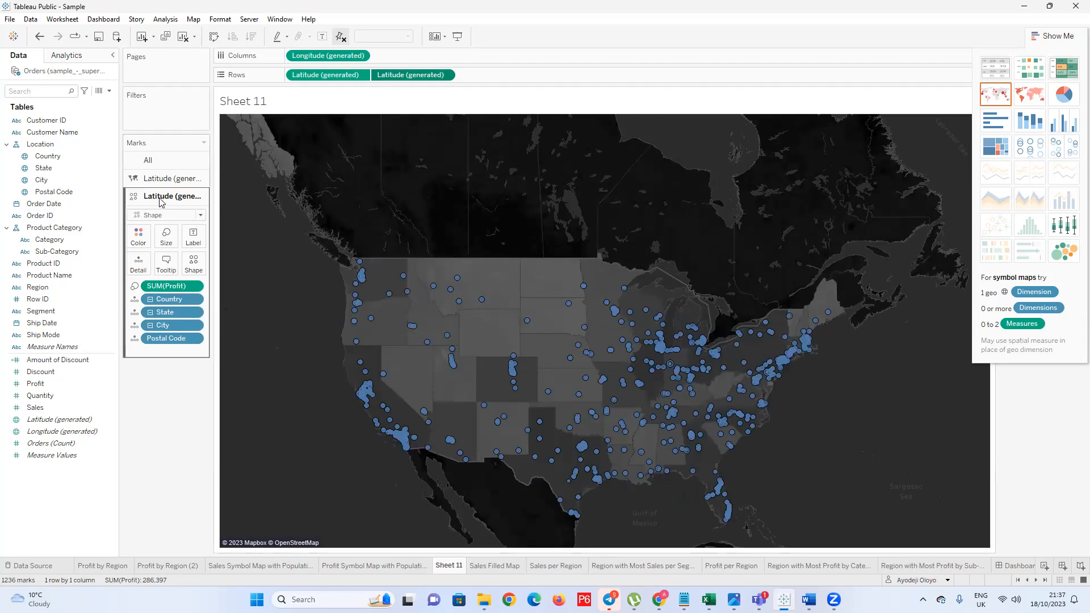
Collapse the map layer's location hierarchy to State so that whole states are filled
left_click(170, 178)
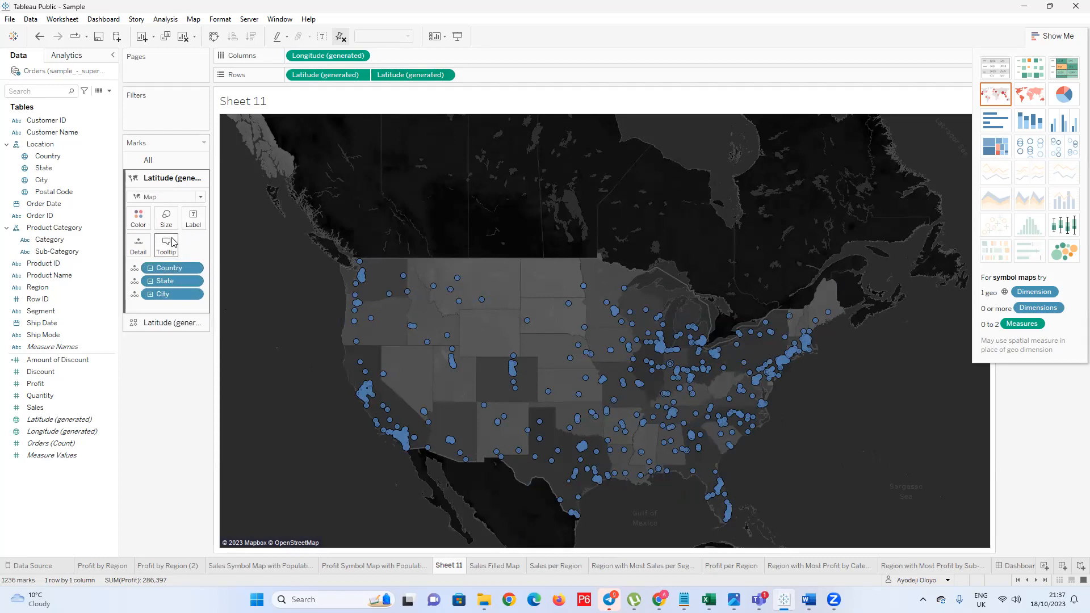
left_click(150, 294)
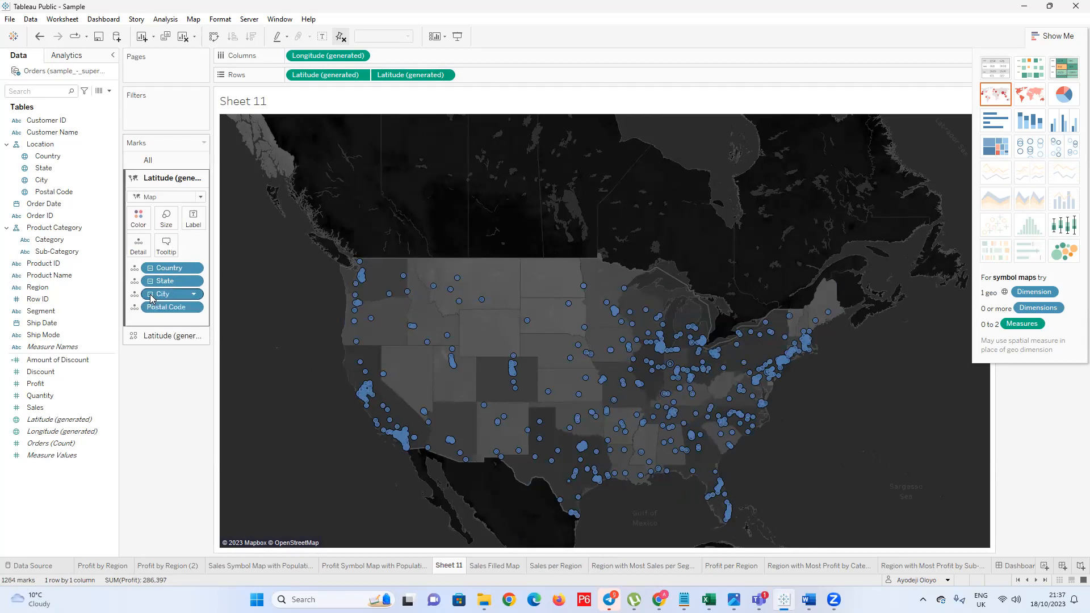
left_click(149, 281)
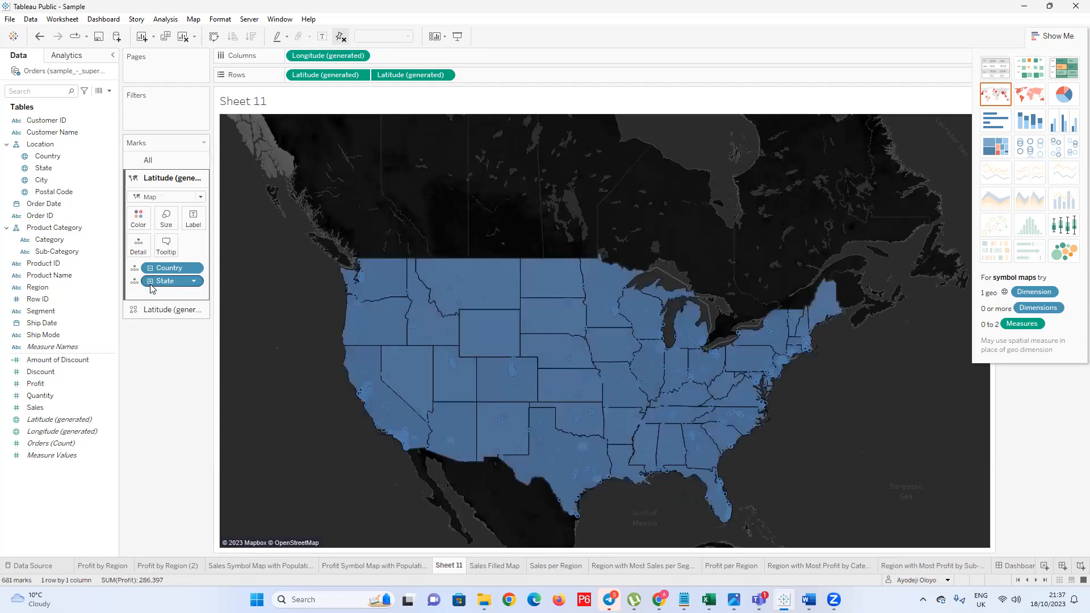
Color the filled states of the map layer off-white
left_click(170, 197)
left_click(175, 180)
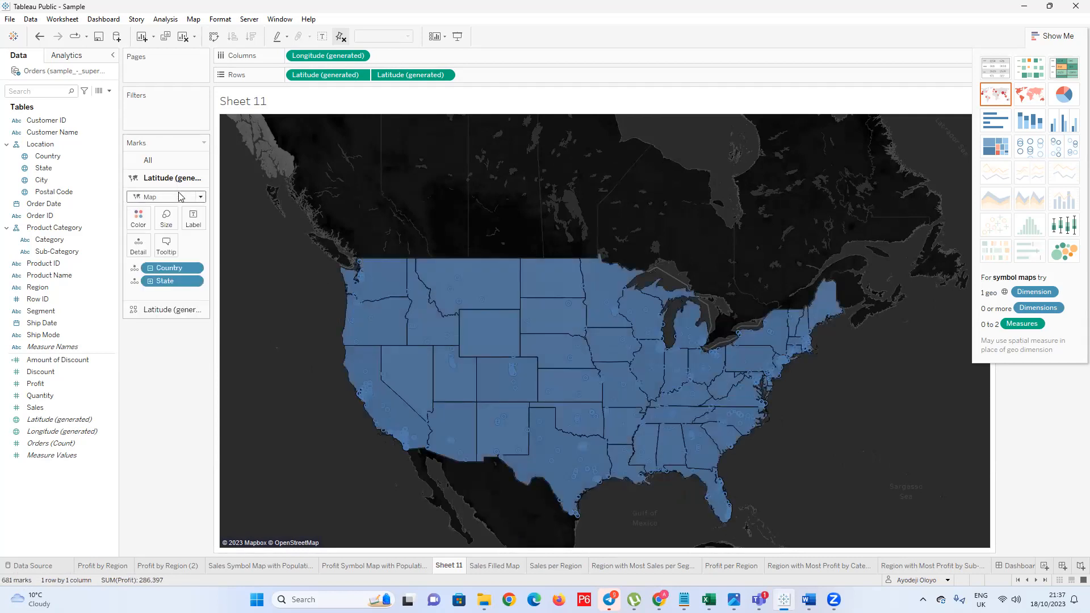
left_click(138, 218)
left_click(155, 265)
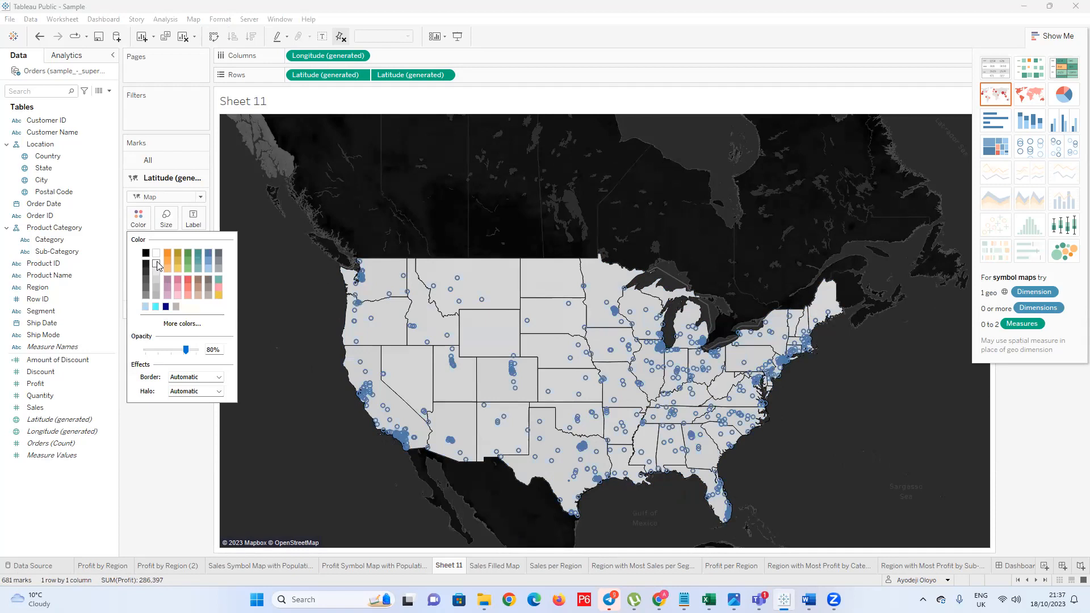
left_click(454, 150)
Undo the off-white fill, the collapse to State and the dual axis
key("ctrl+z")
key("ctrl+z")
key("ctrl+z")
key("ctrl+z")
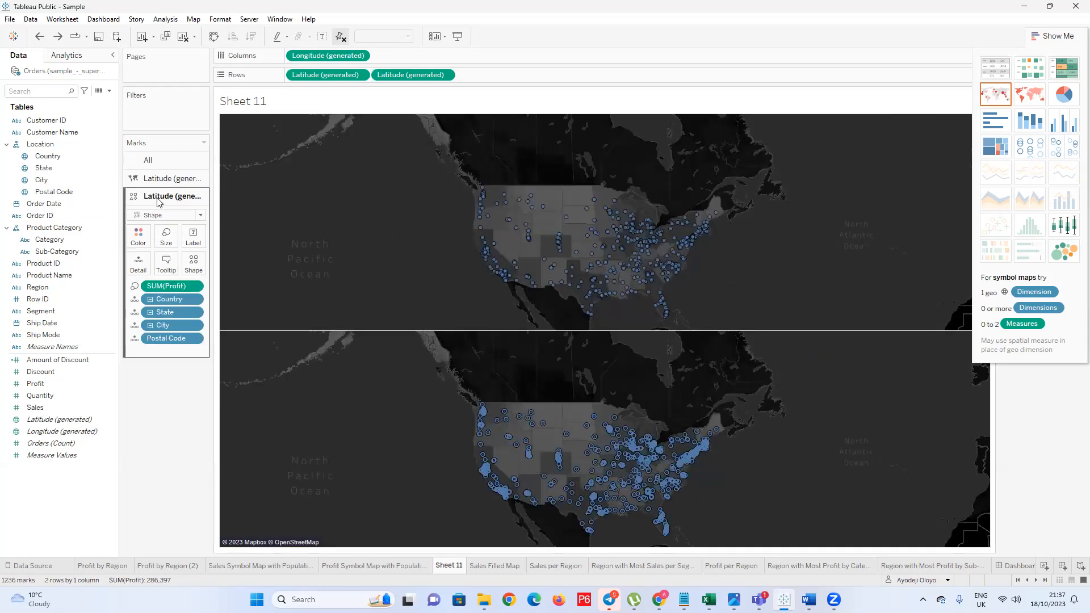
Collapse the upper map's location hierarchy to State and label its areas with State, after trying Country as the label
left_click(162, 179)
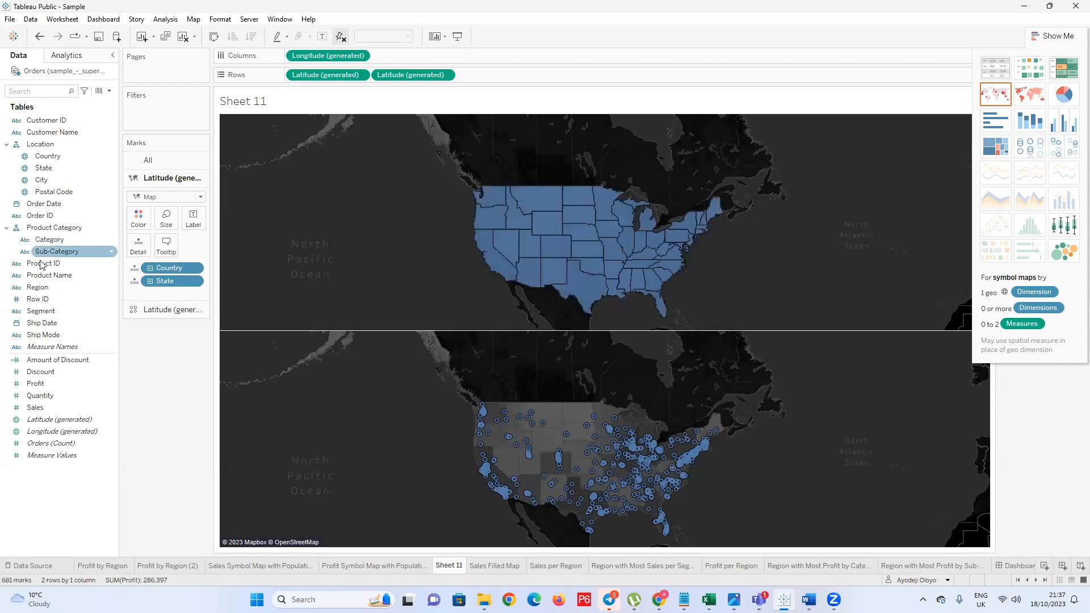
left_click_drag(50, 161, 194, 222)
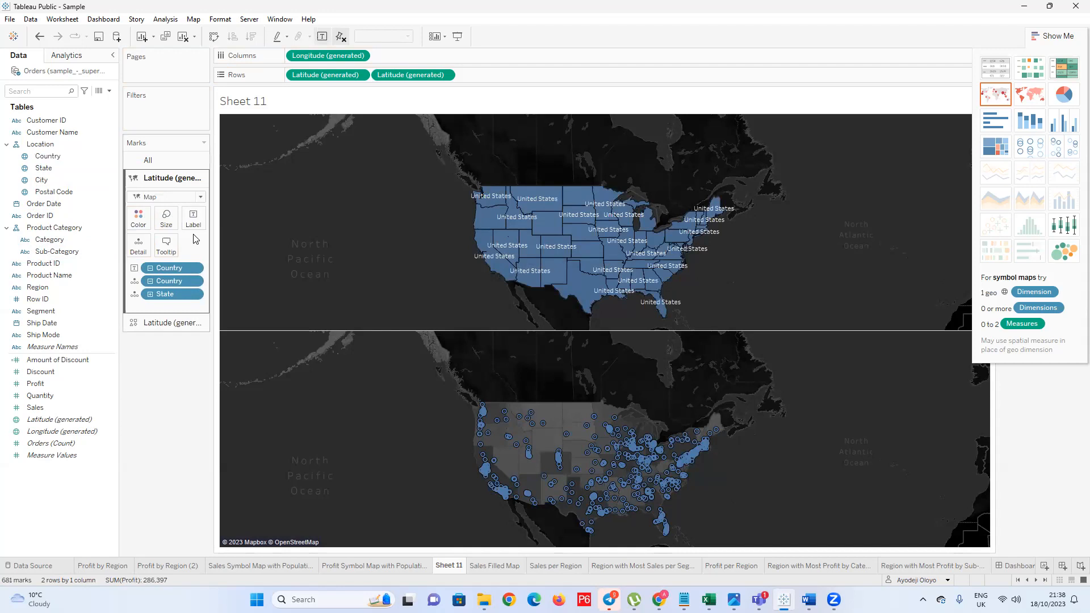
key("ctrl+z")
left_click_drag(43, 168, 194, 219)
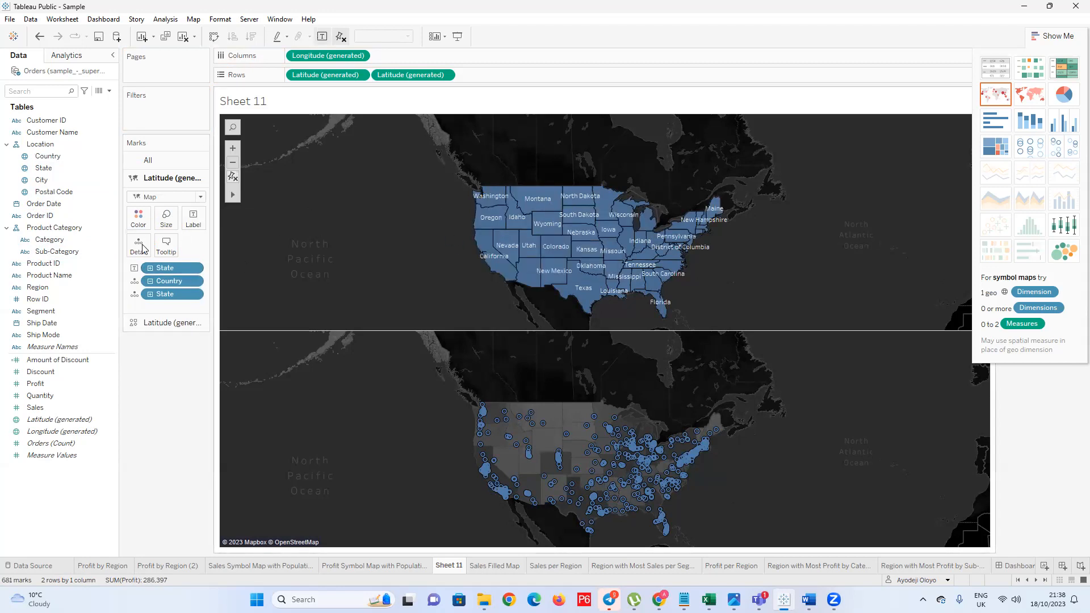
Color the upper map's filled states off-white and give them a black border
left_click(138, 217)
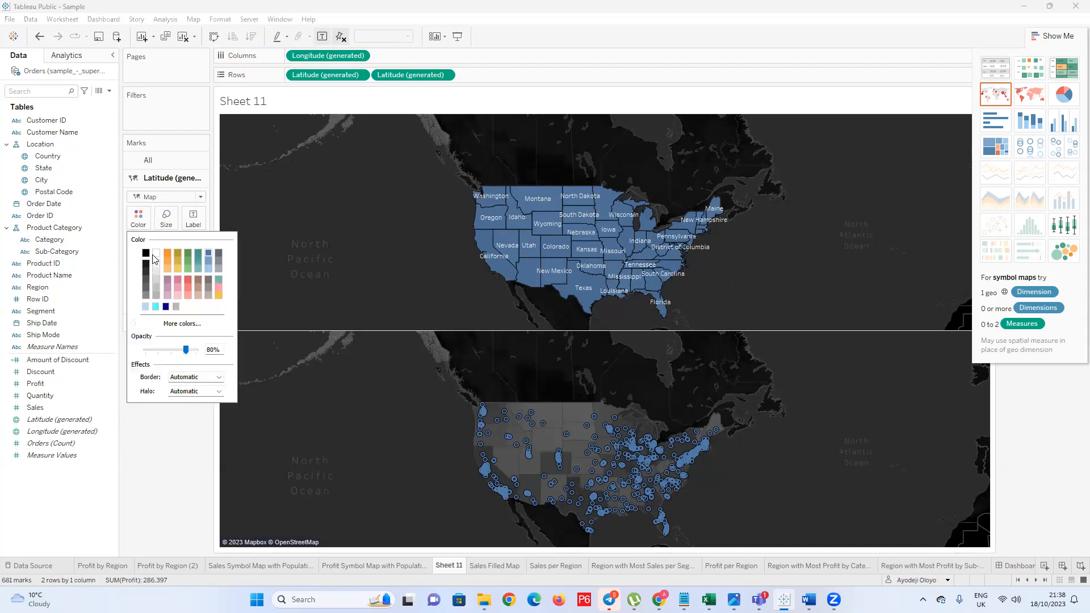
left_click(219, 377)
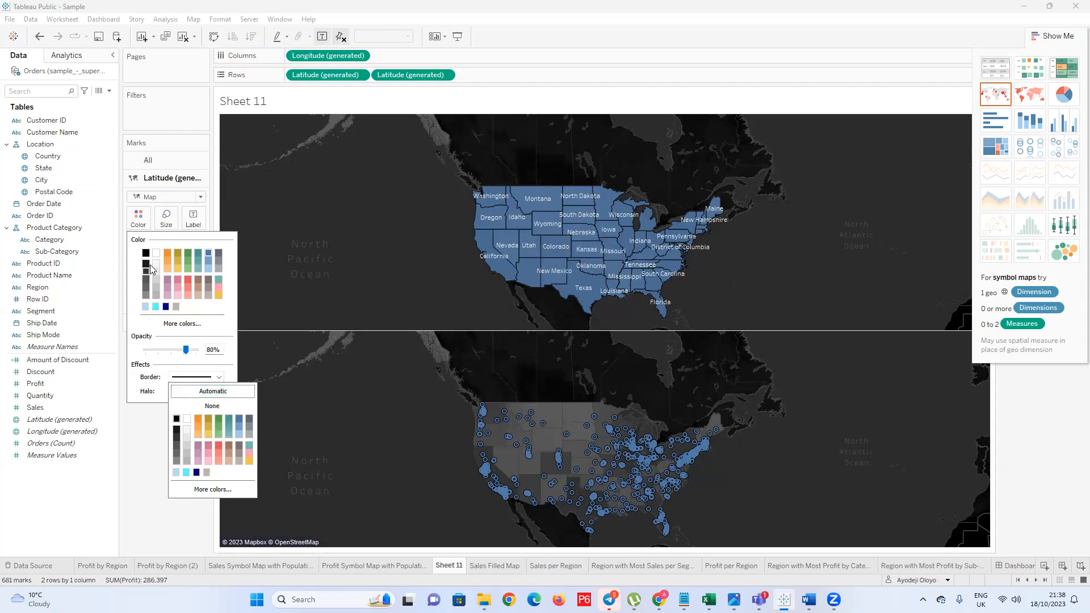
left_click(147, 426)
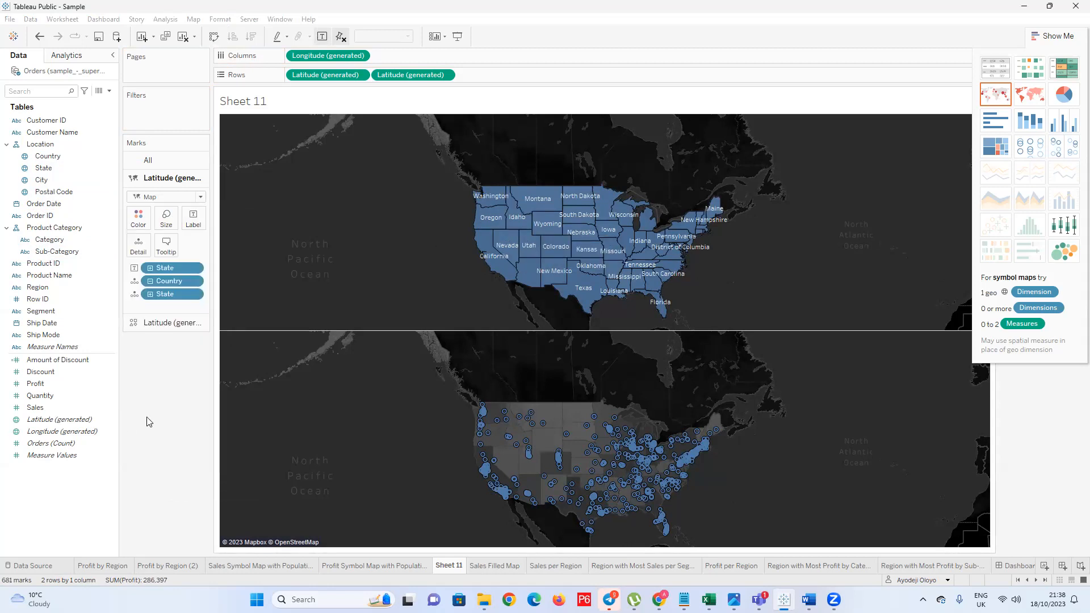
left_click(139, 218)
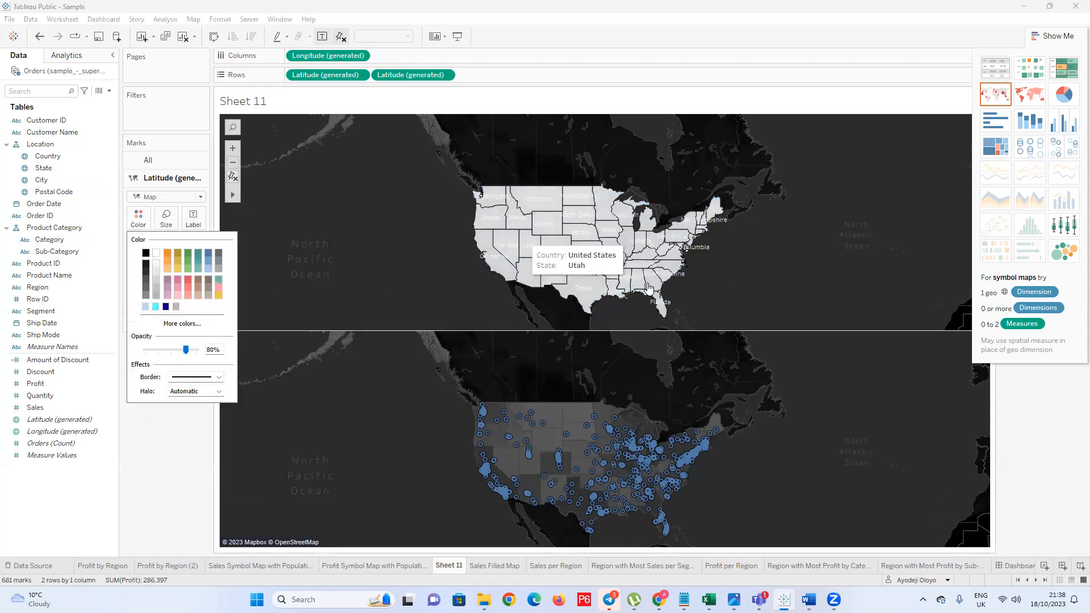
left_click(753, 260)
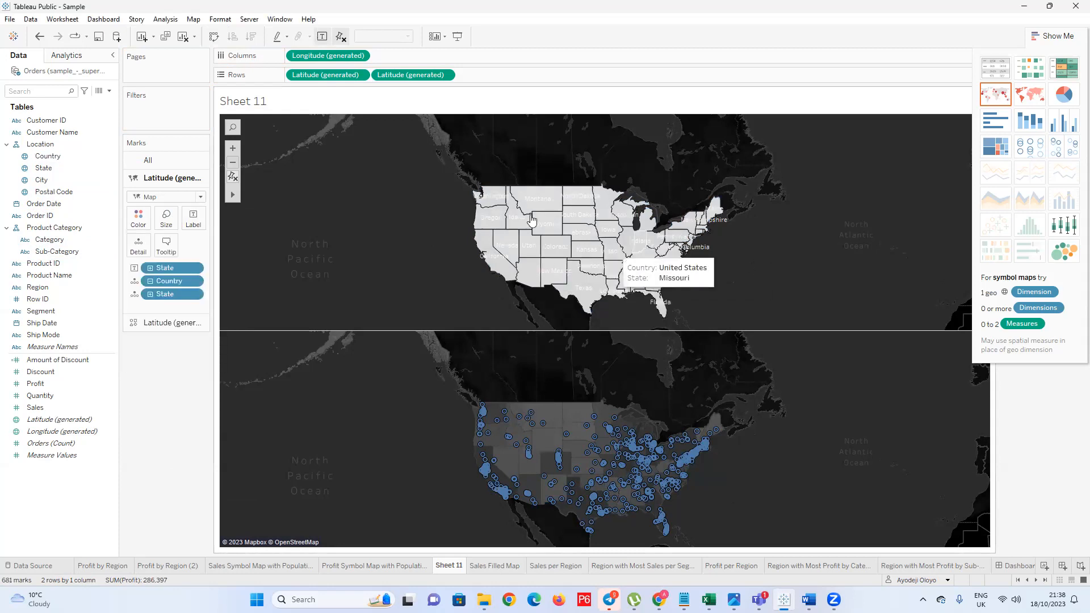
Reapply black as the border color of the upper map's states, keeping the off-white fill
left_click(487, 195)
left_click(538, 325)
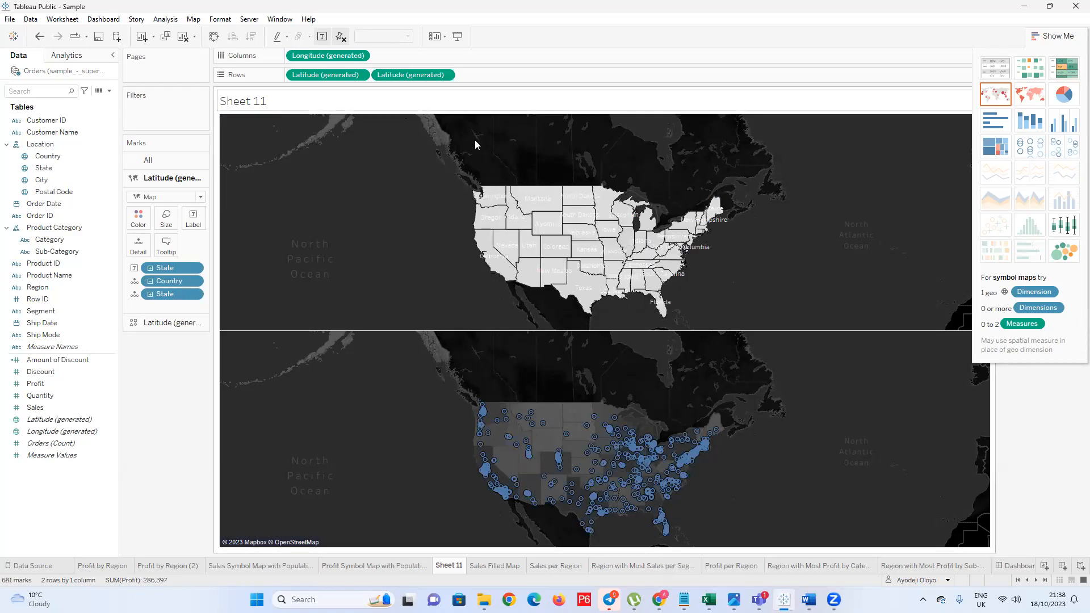
left_click(140, 223)
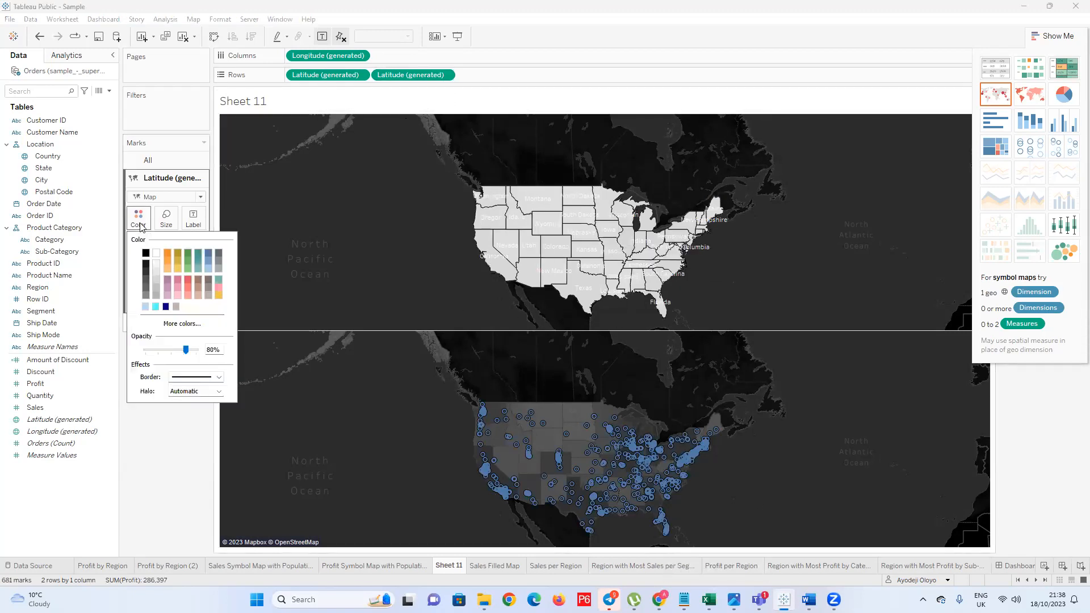
left_click(218, 378)
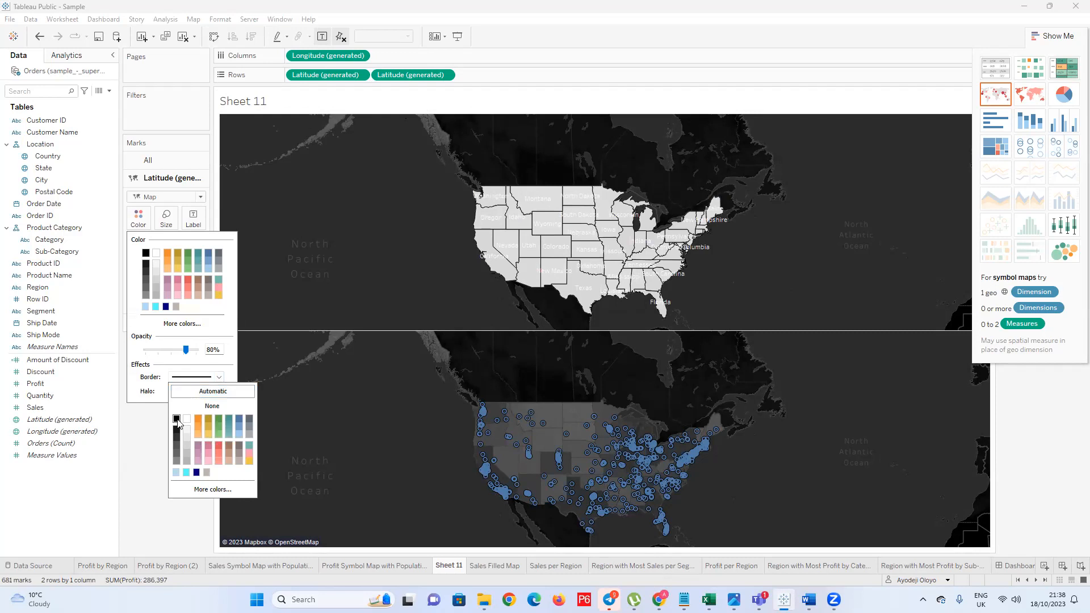
left_click(151, 426)
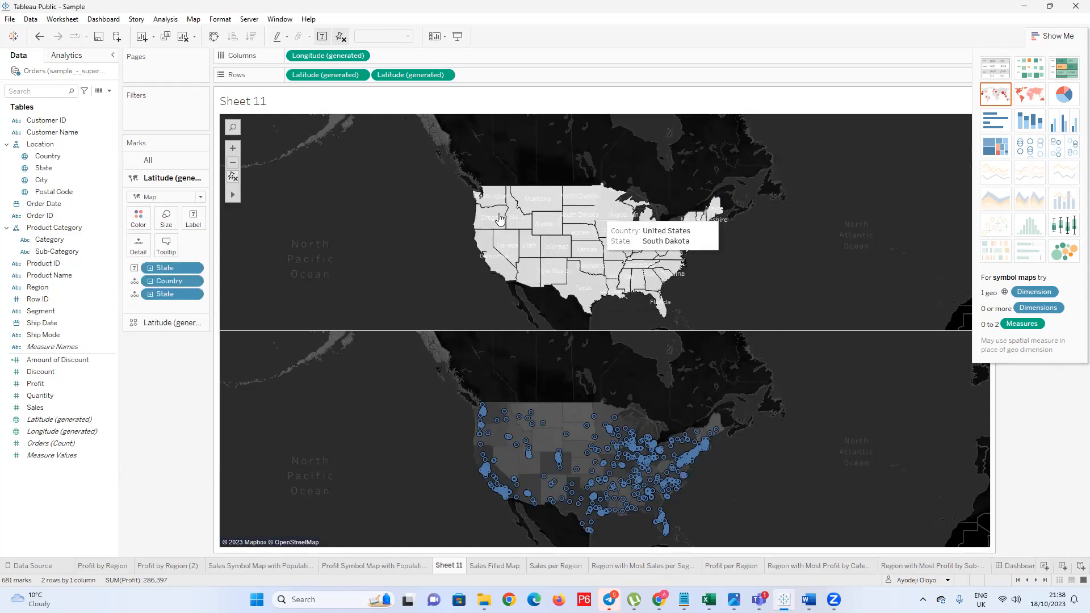
left_click(141, 222)
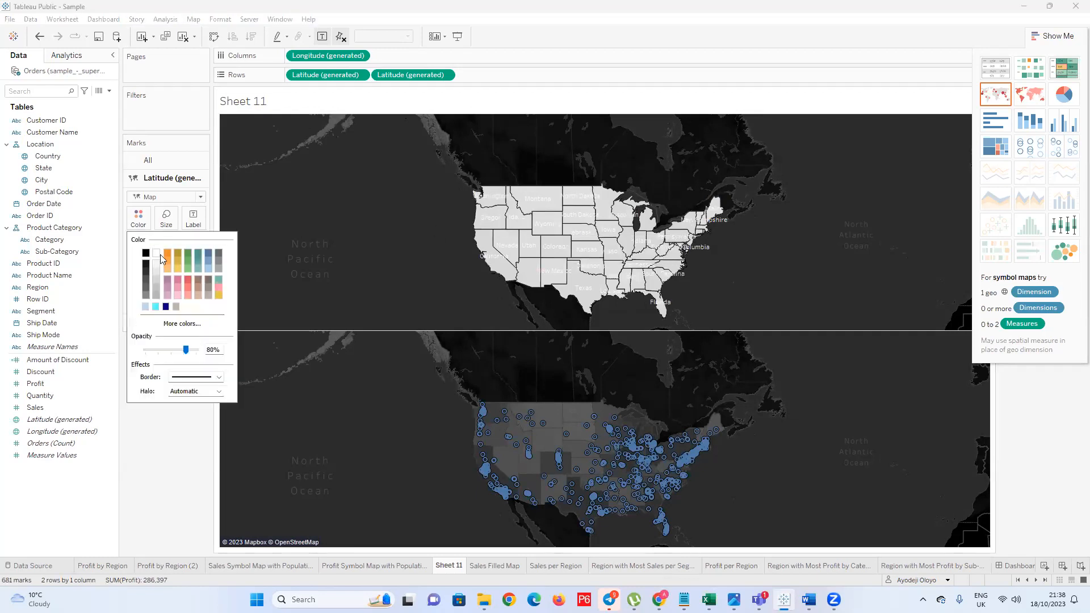
left_click(443, 304)
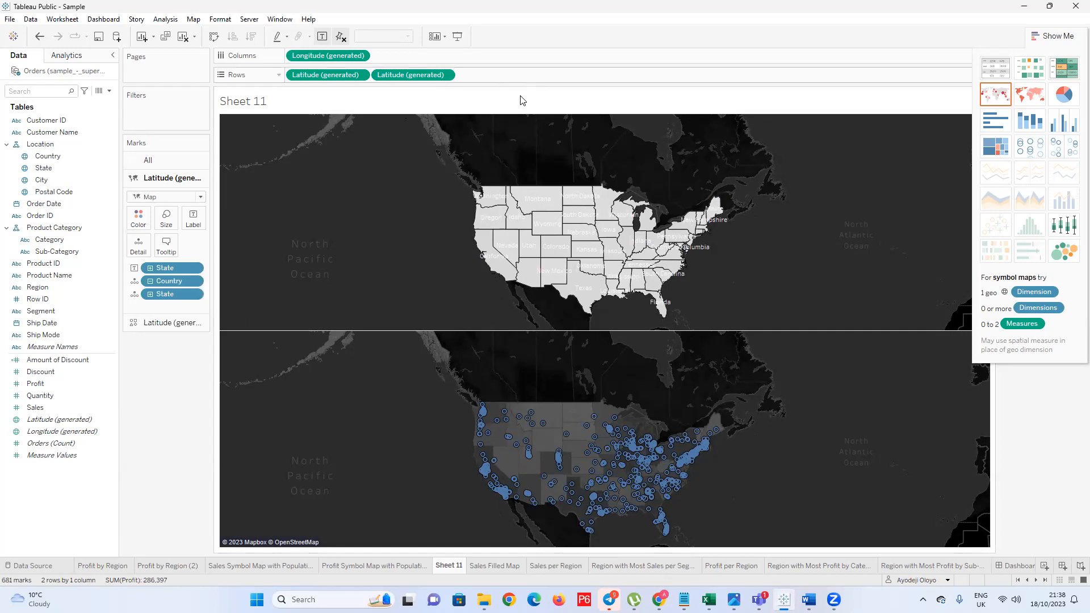
Make the second Latitude (generated) field a dual axis to layer the profit symbols over the labelled off-white states
left_click(445, 75)
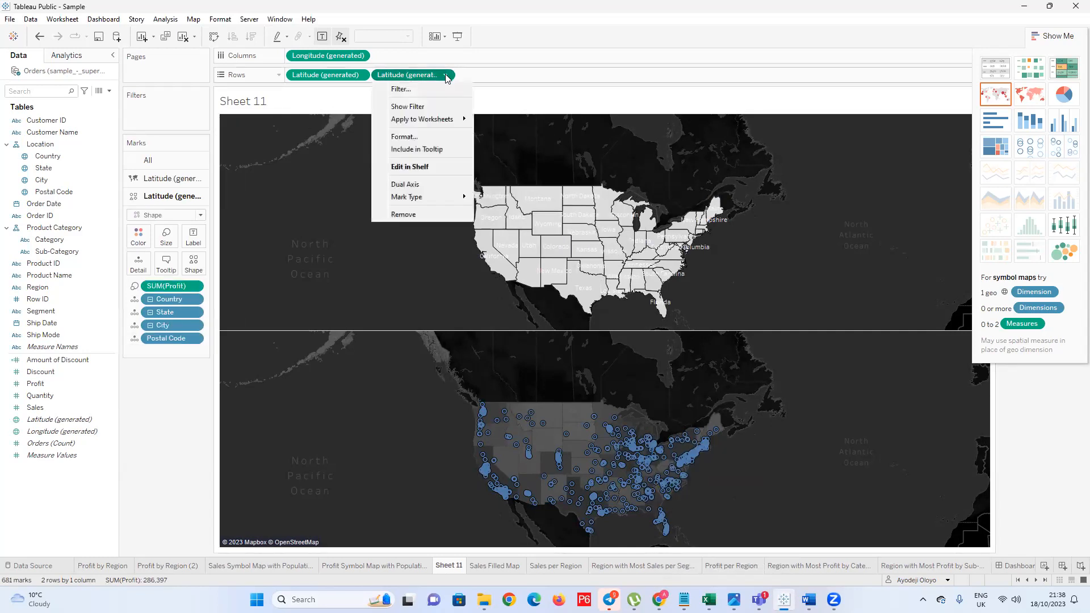
left_click(429, 184)
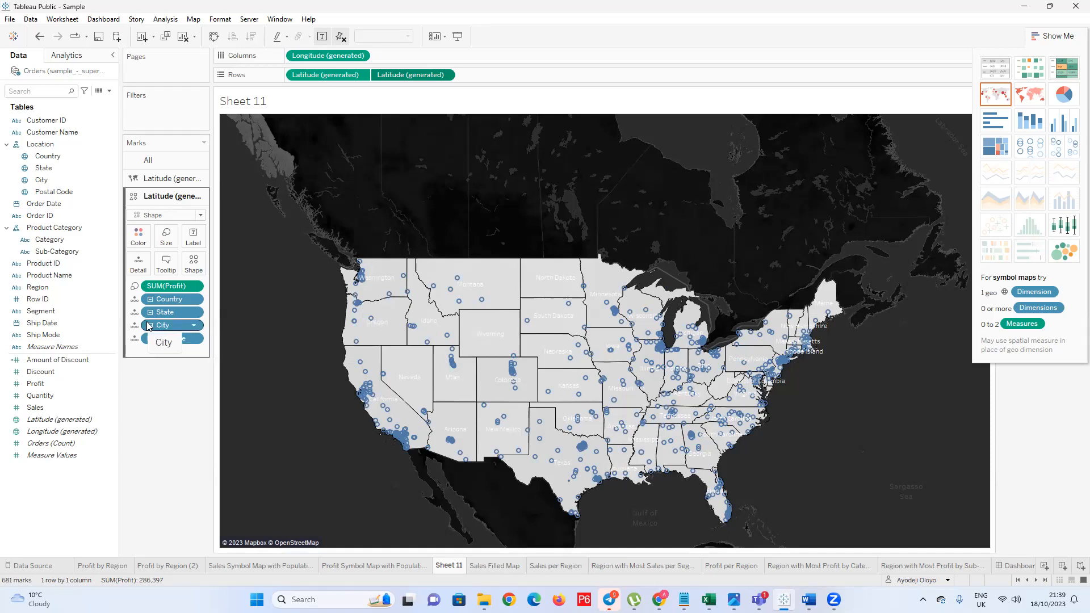
left_click(149, 178)
left_click(138, 218)
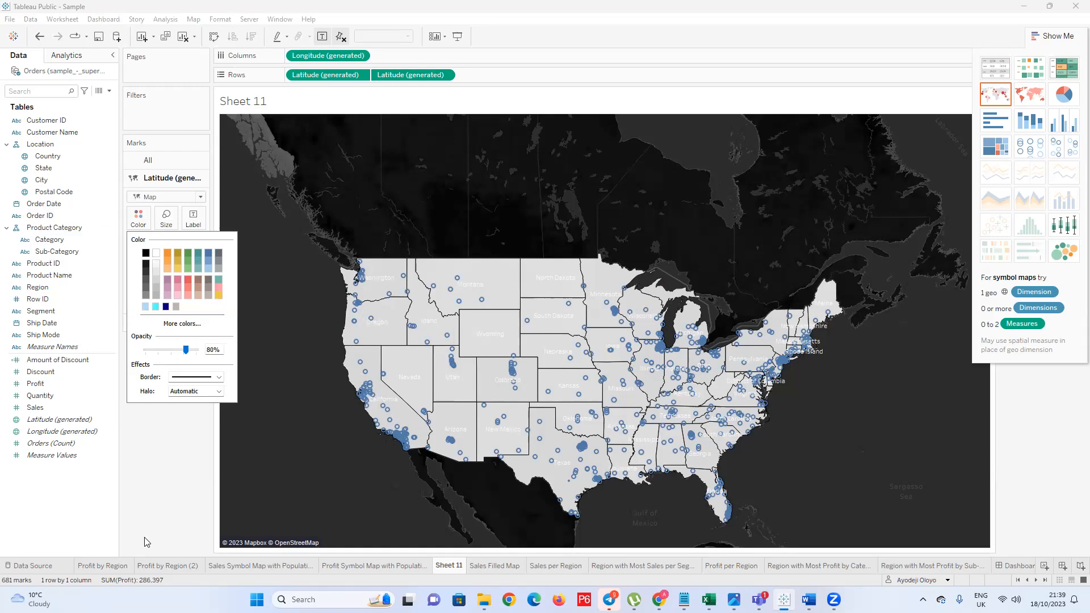
left_click(145, 428)
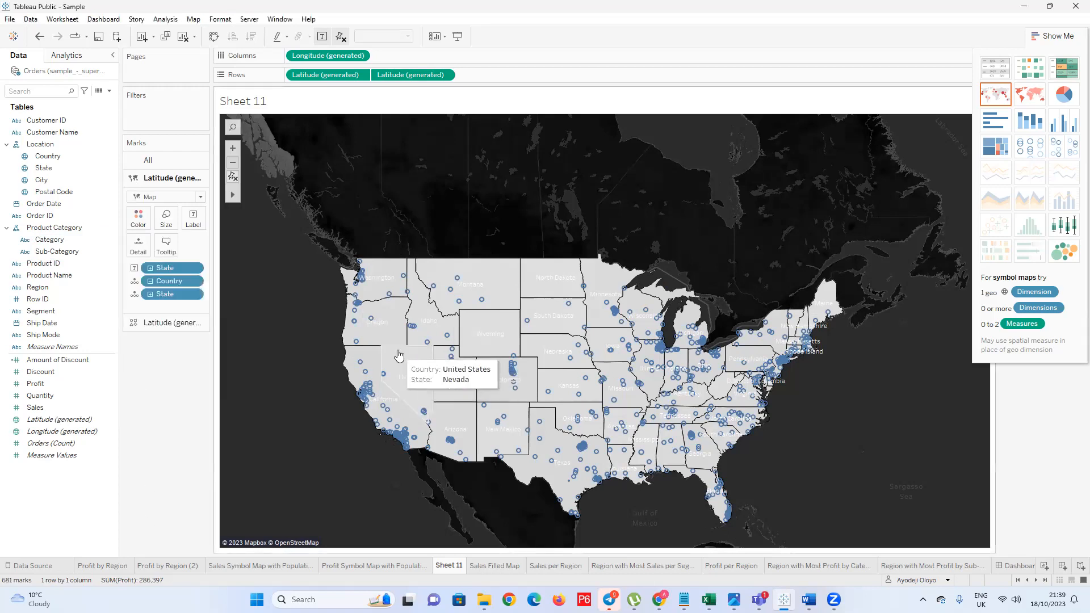
Open the format settings for the State field on the combined map
left_click(470, 293)
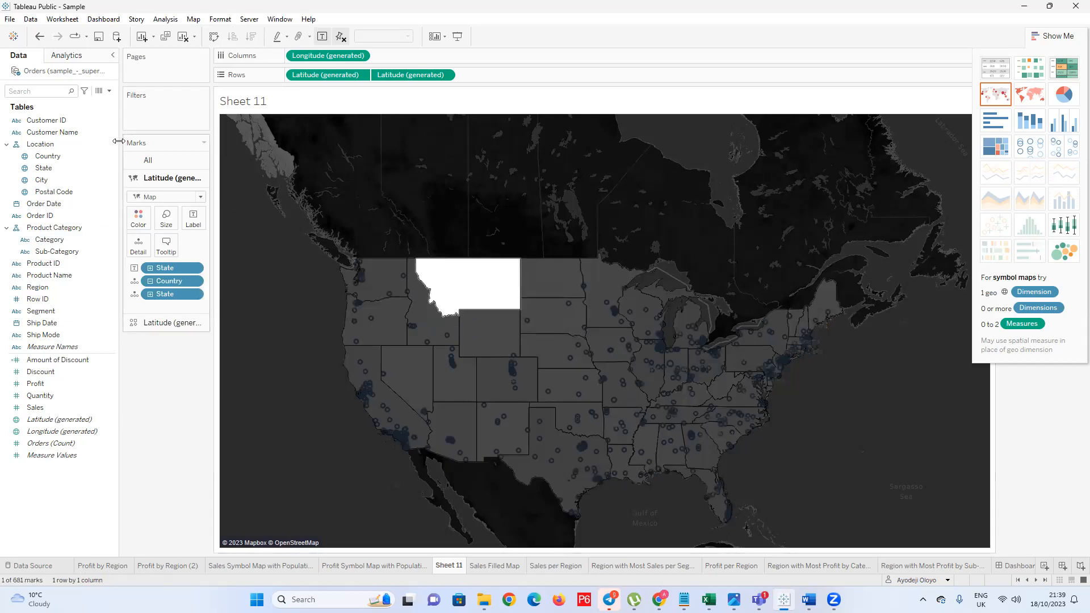
left_click(412, 288)
left_click(413, 291)
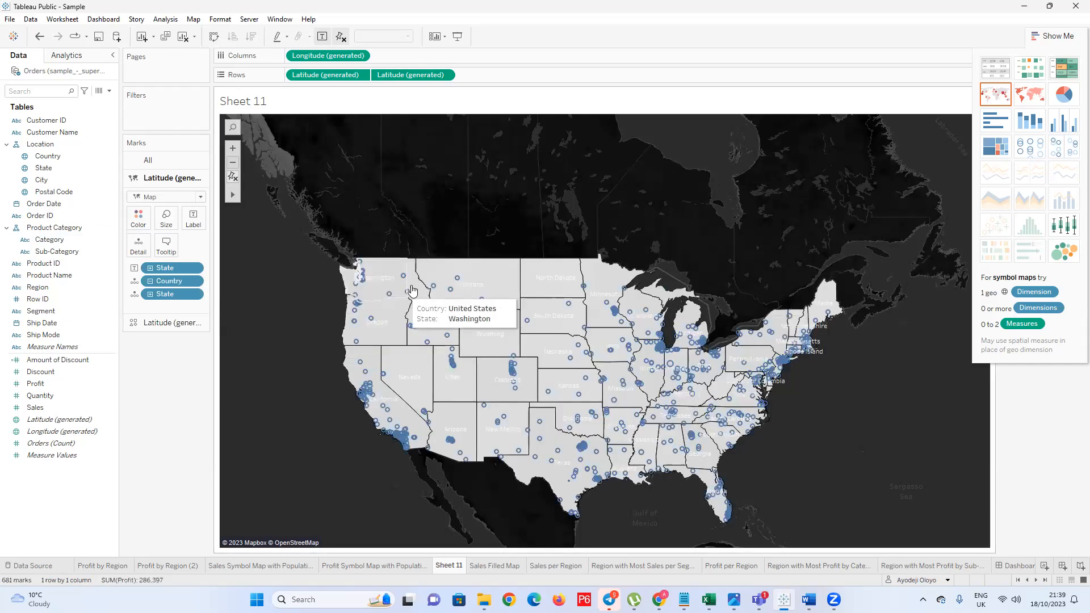
left_click(471, 289)
right_click(474, 288)
left_click(507, 325)
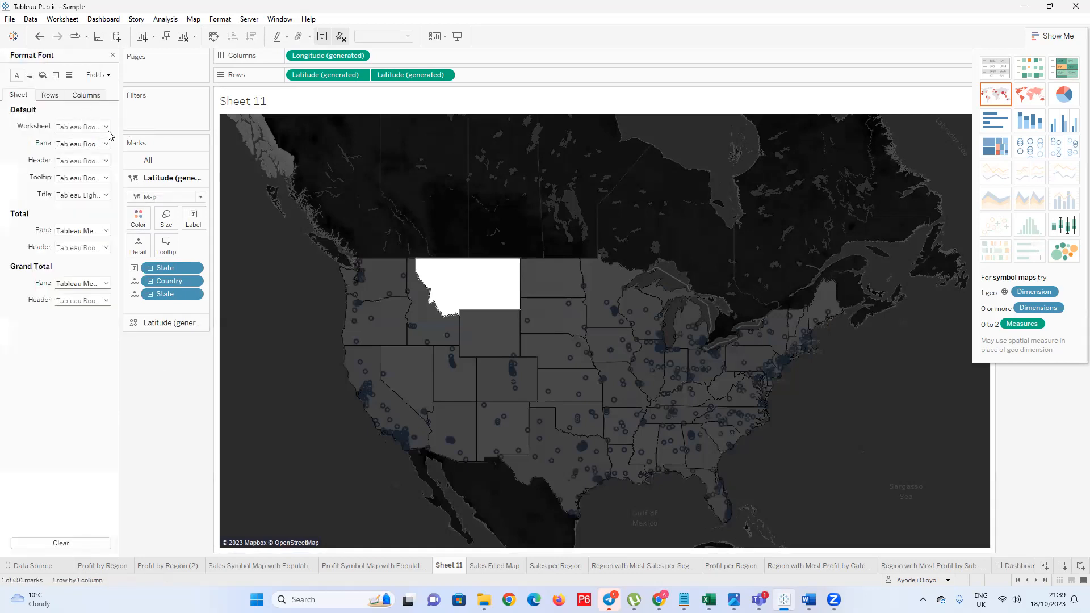
left_click(103, 75)
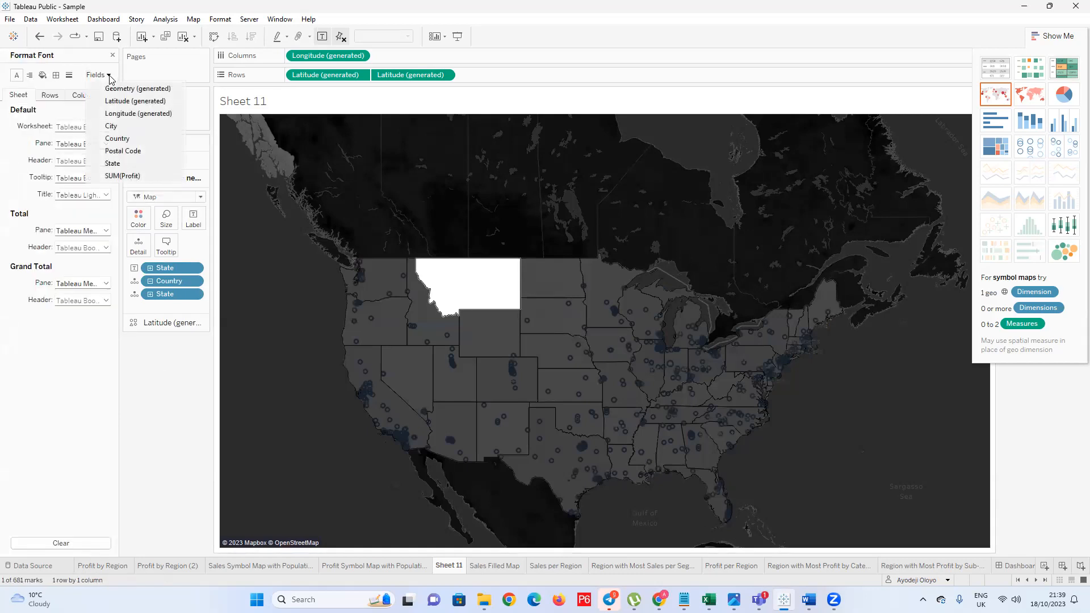
left_click(125, 163)
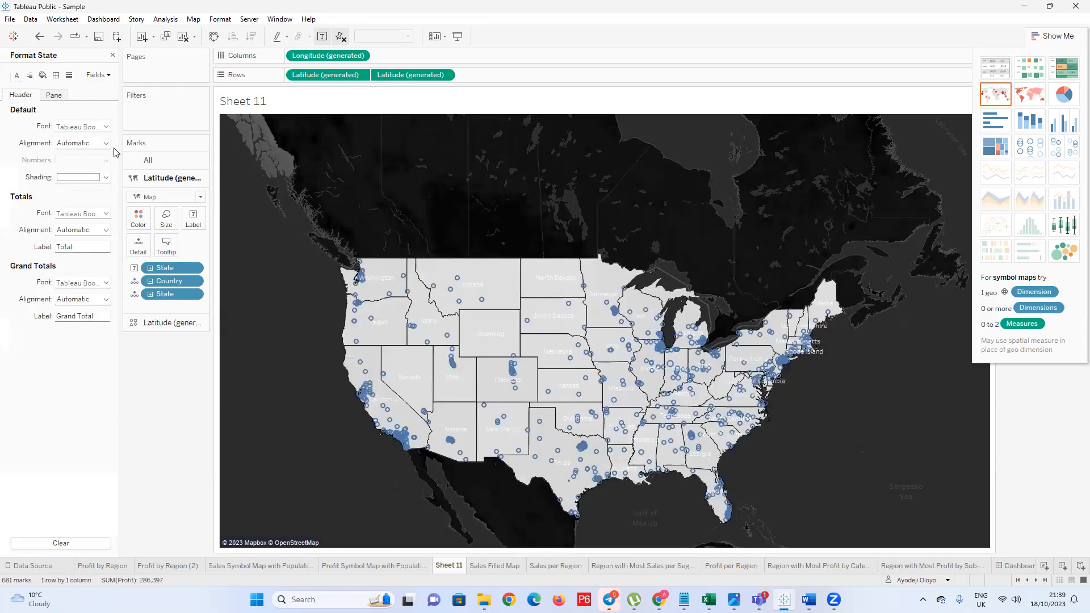
Try setting the State field's default header font to Tableau Bold at size 12
left_click(107, 127)
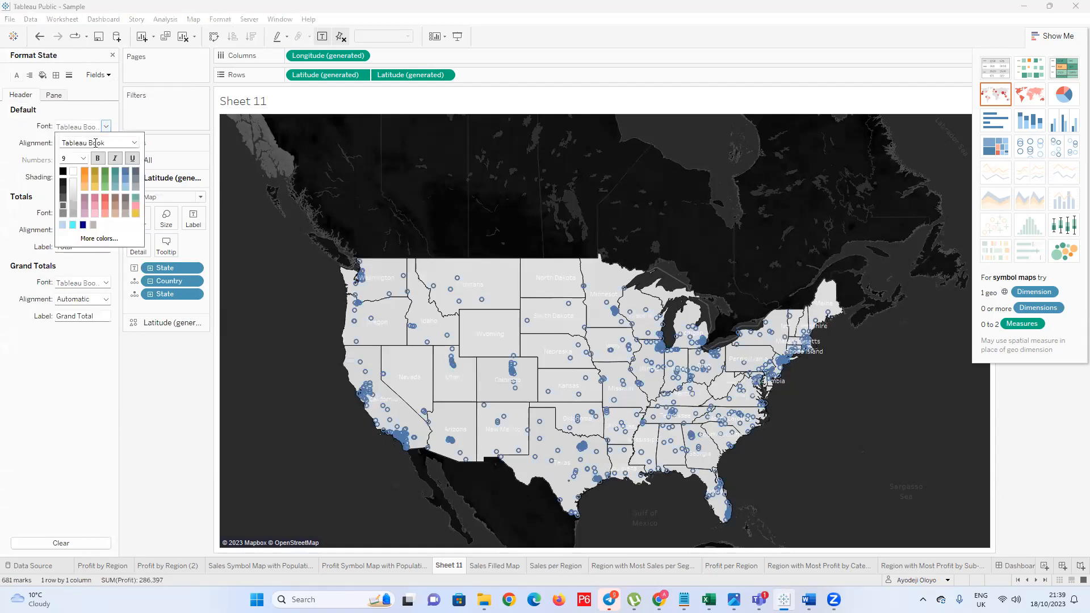
left_click(134, 143)
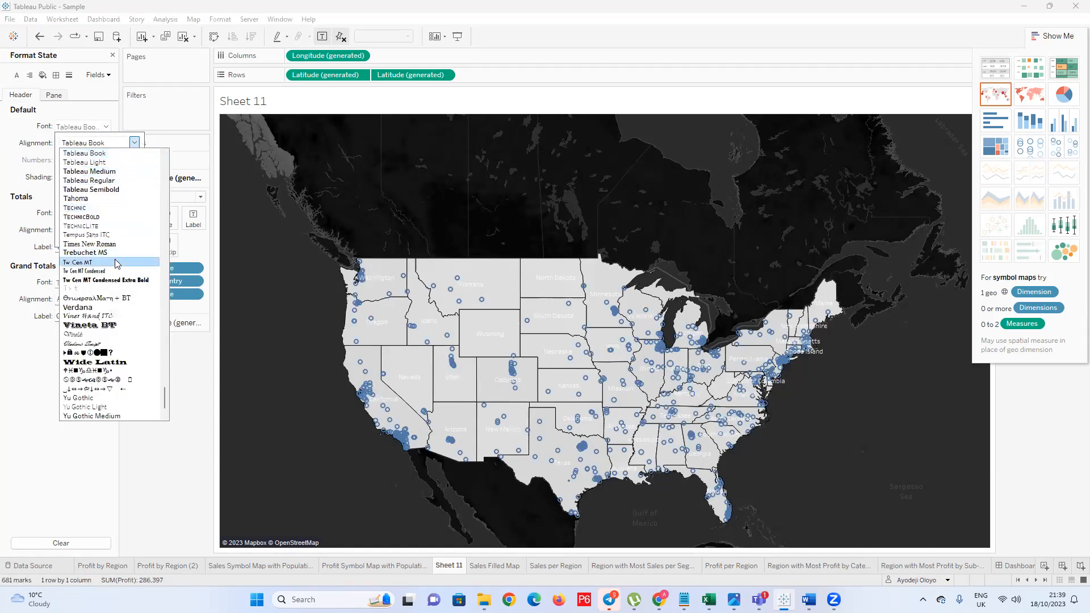
scroll(117, 192, "up", 2)
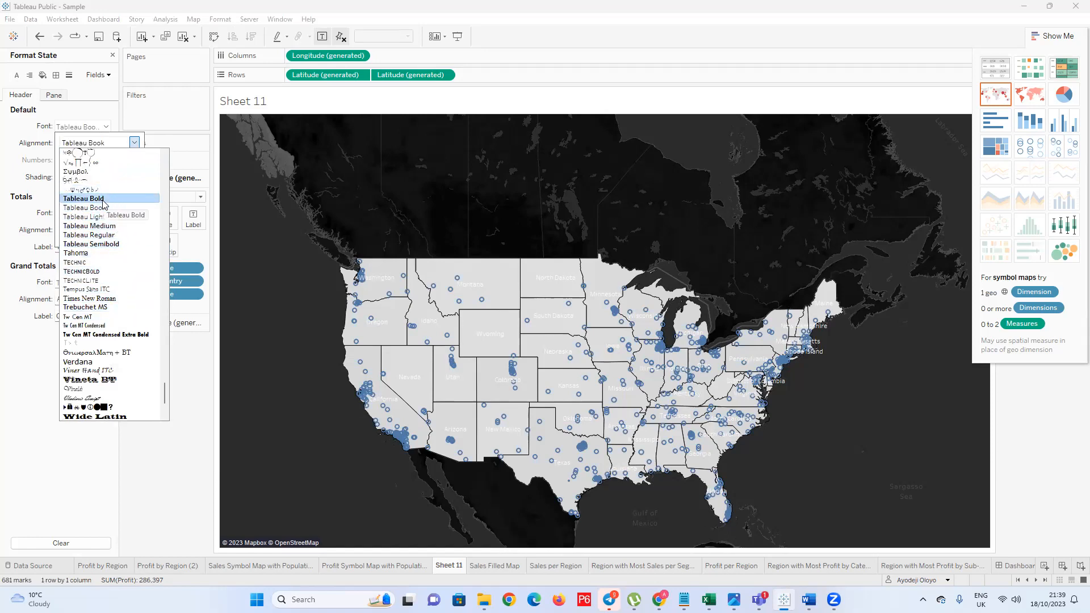
left_click(103, 201)
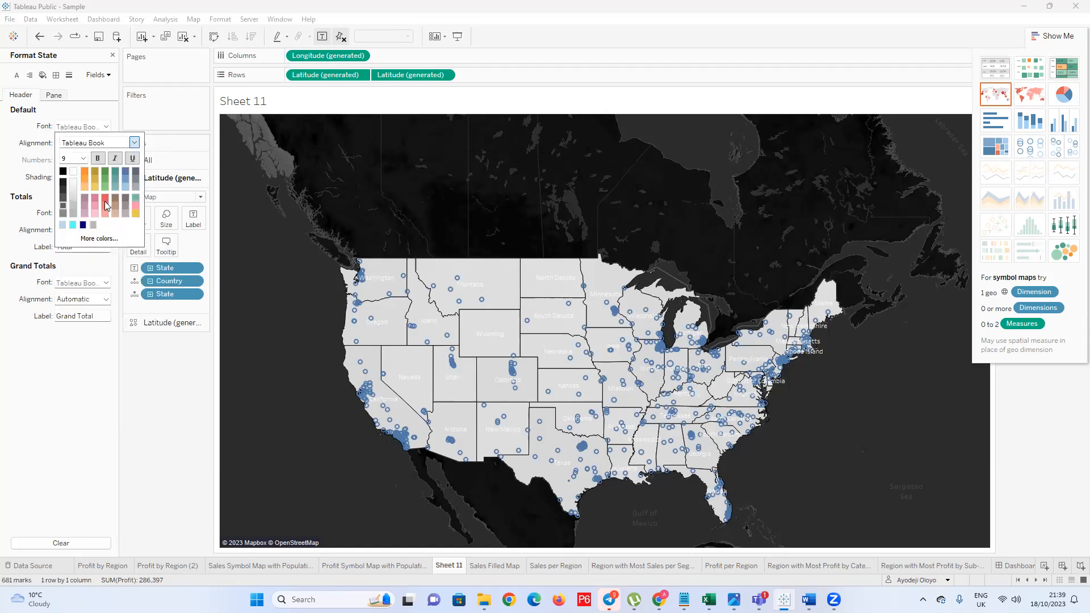
left_click(83, 159)
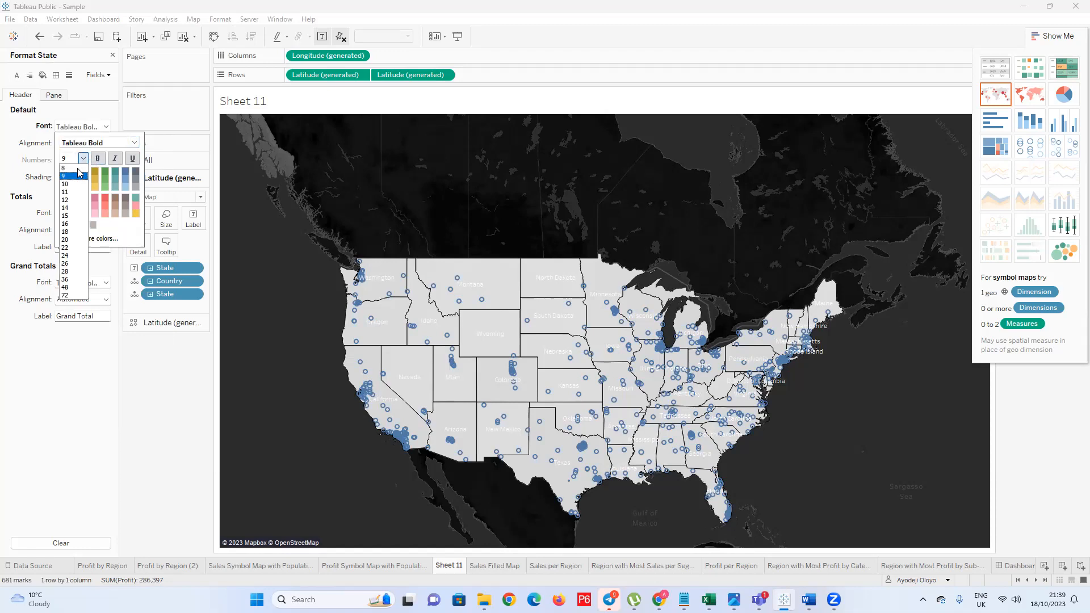
left_click(71, 200)
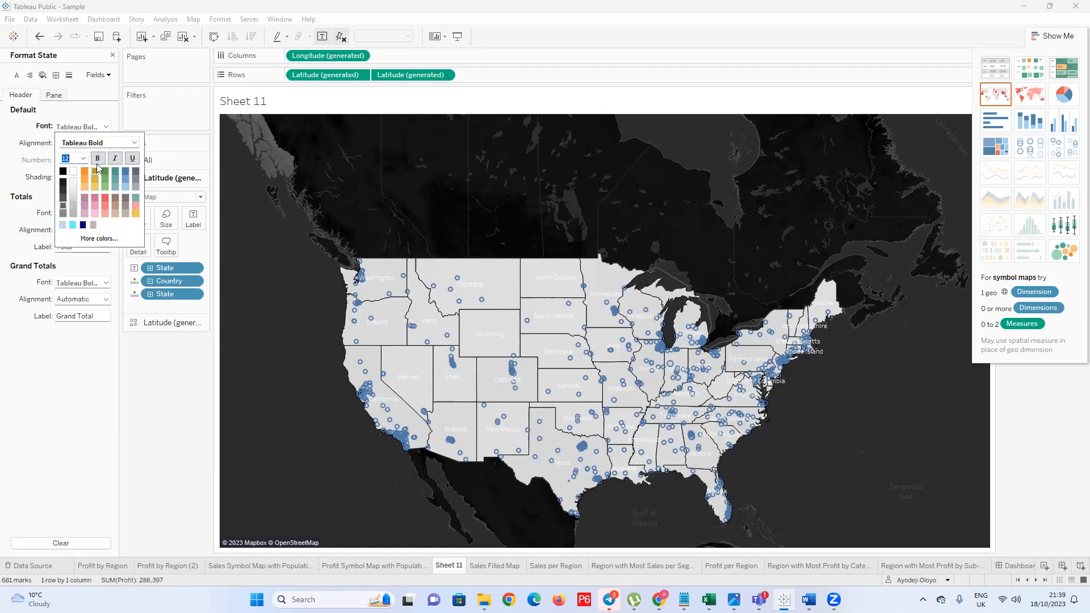
left_click(58, 388)
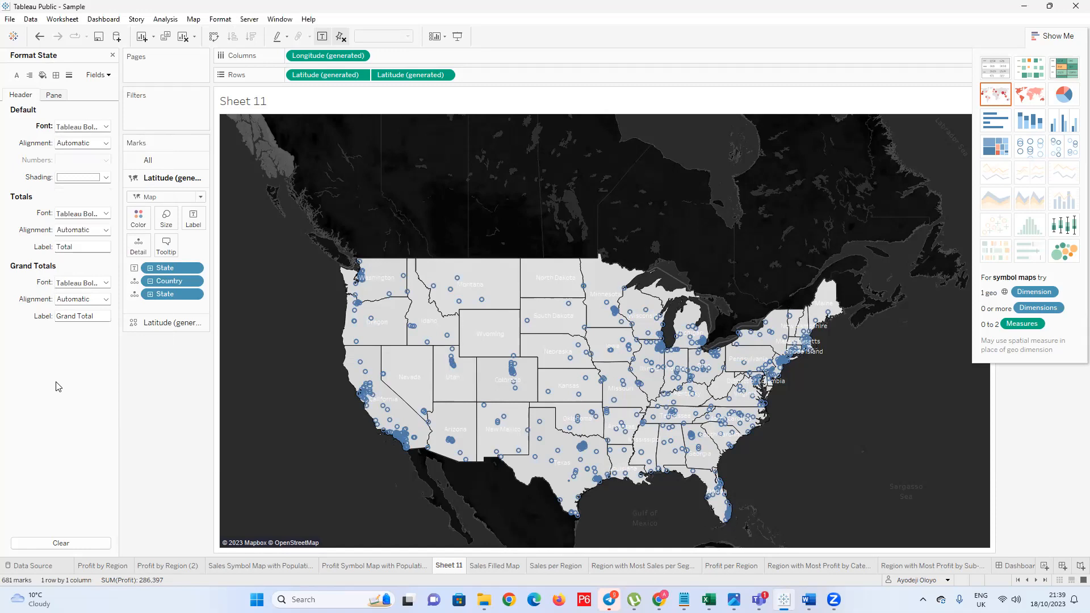
left_click(107, 76)
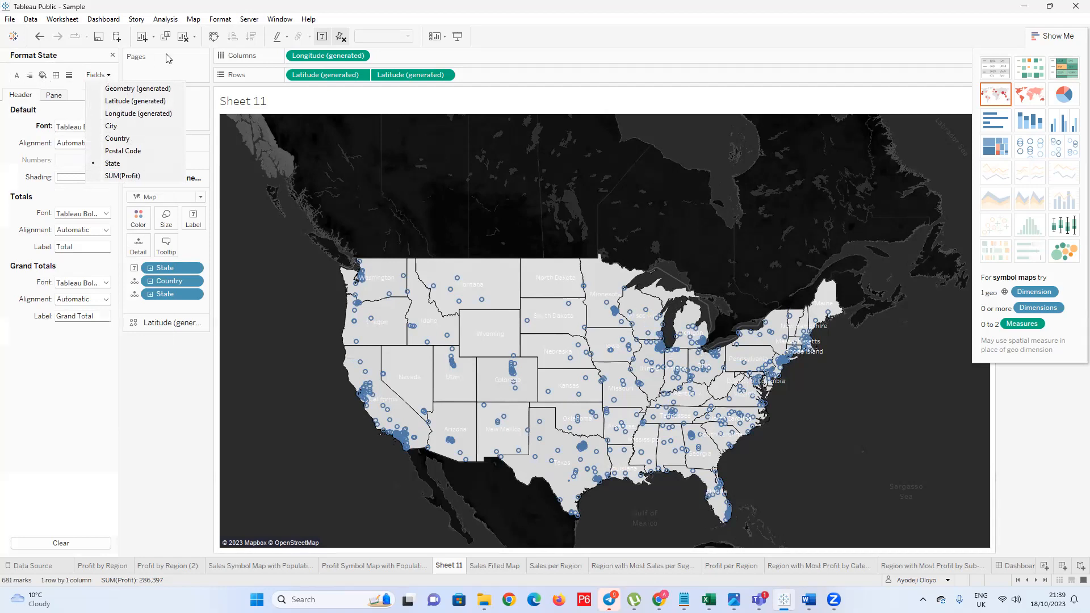
left_click(113, 60)
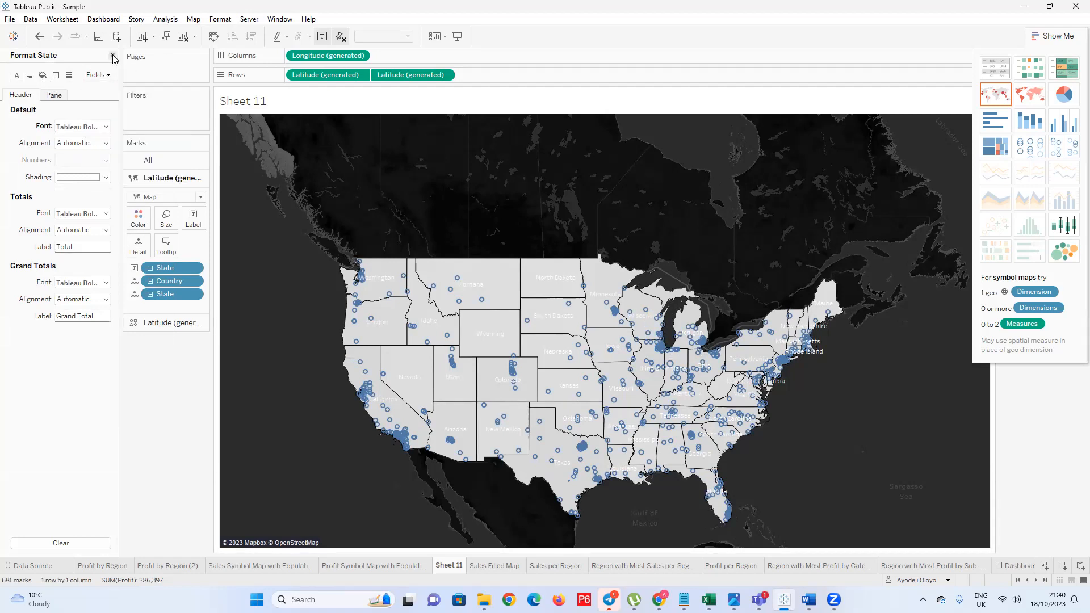
left_click(98, 75)
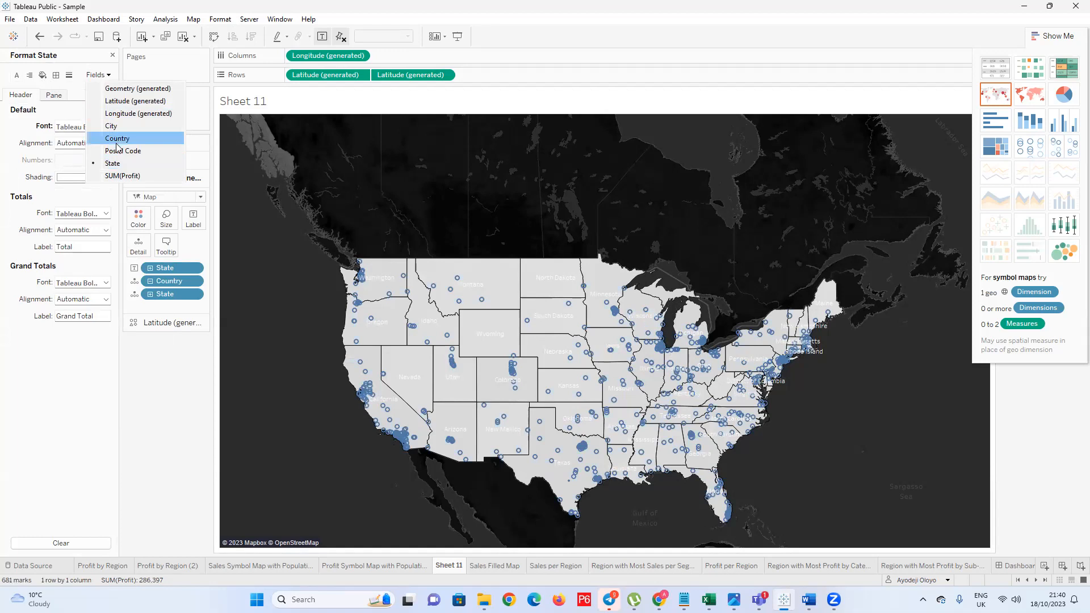
left_click(168, 364)
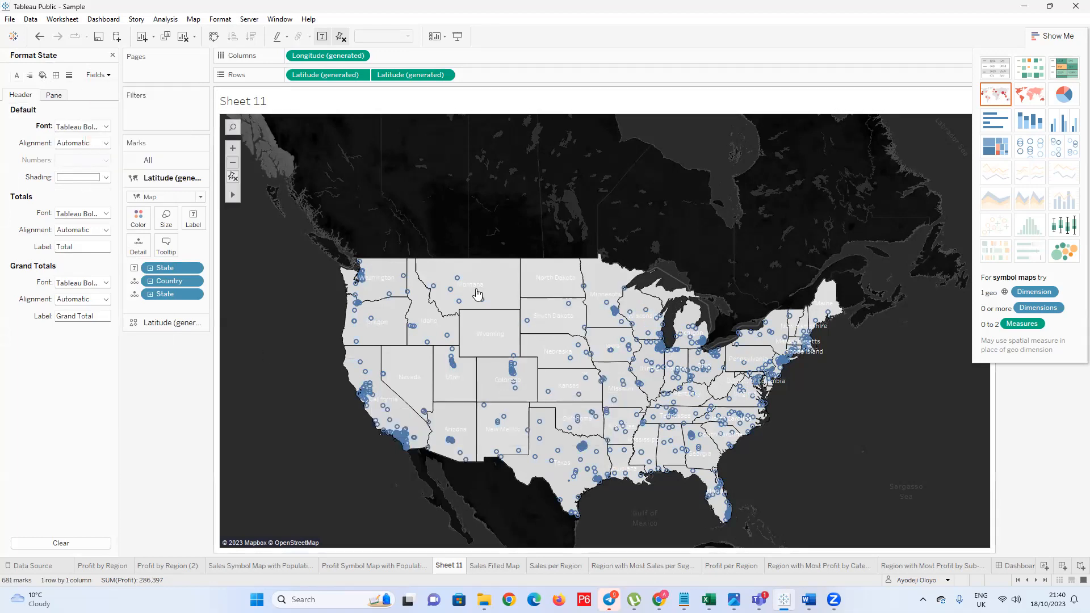
Open the map's font formatting and set the worksheet's default font to Tableau Bold, size 12
right_click(467, 307)
left_click(493, 347)
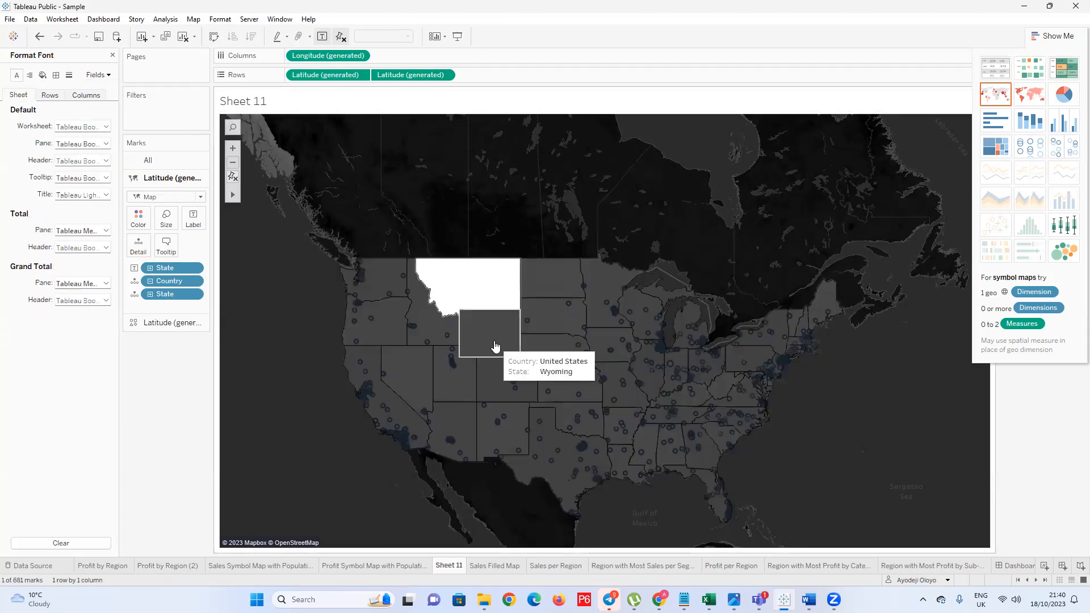
left_click(106, 127)
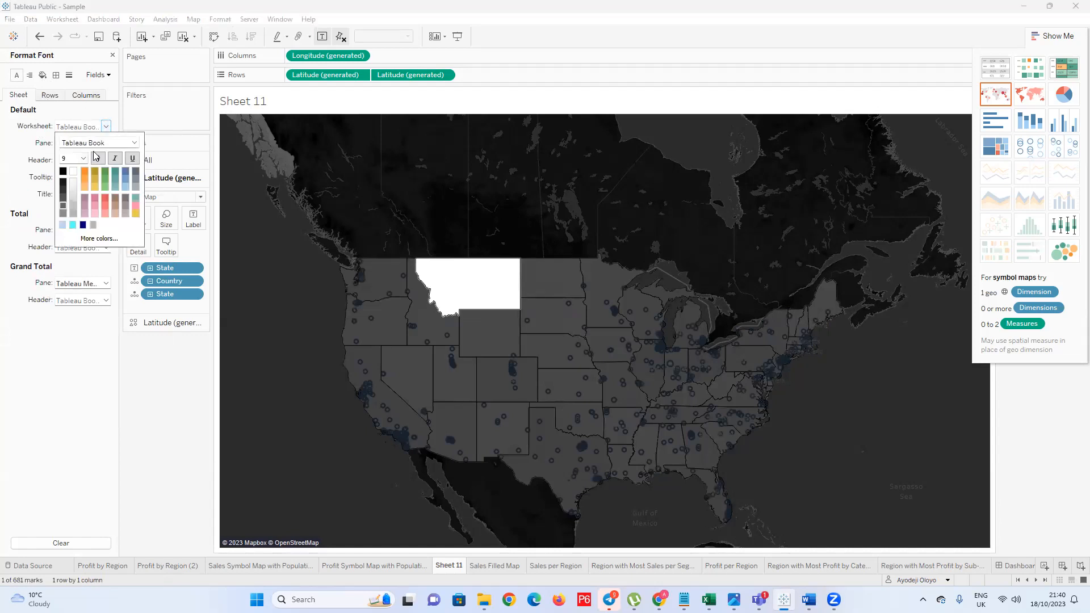
left_click(134, 143)
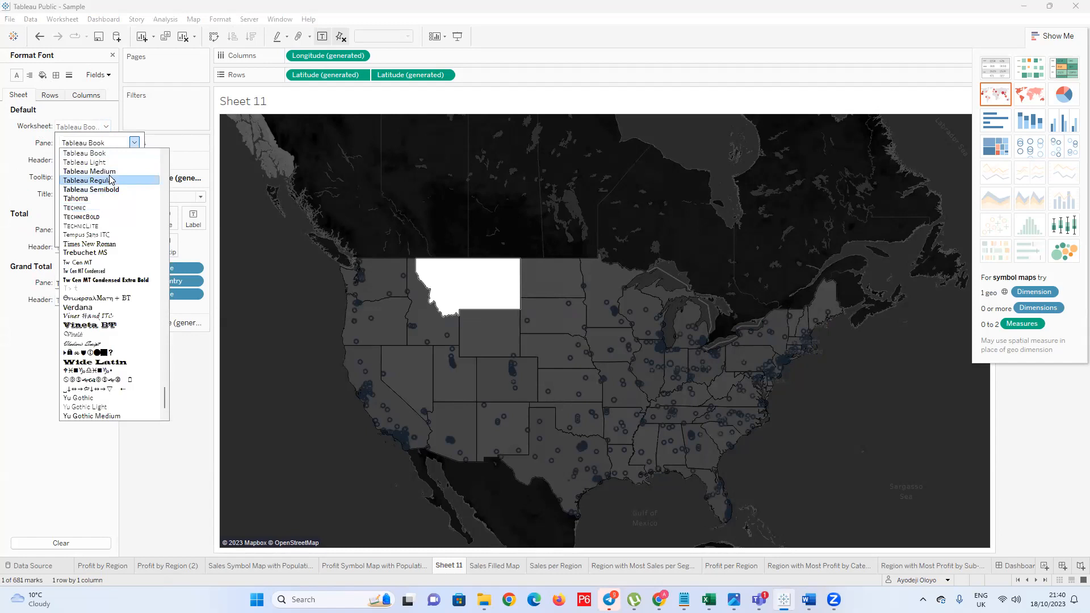
scroll(108, 189, "up", 3)
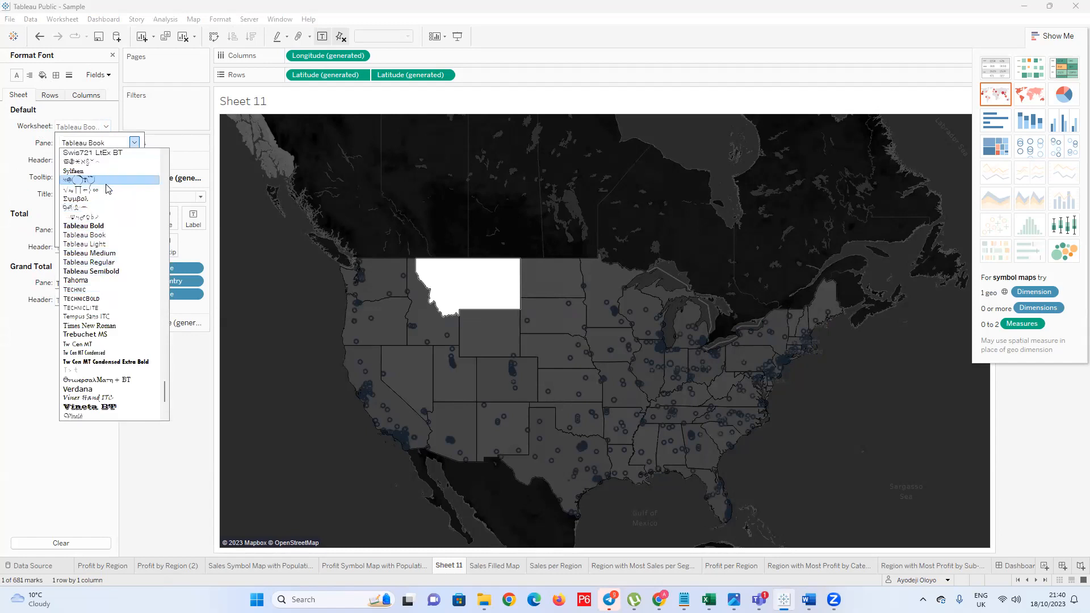
left_click(100, 226)
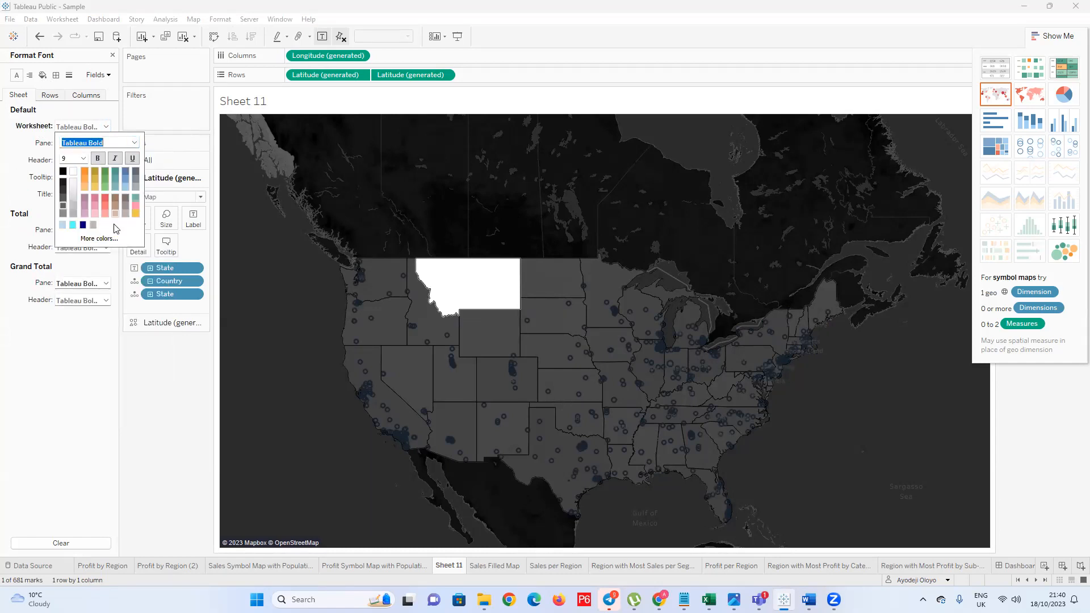
left_click(84, 159)
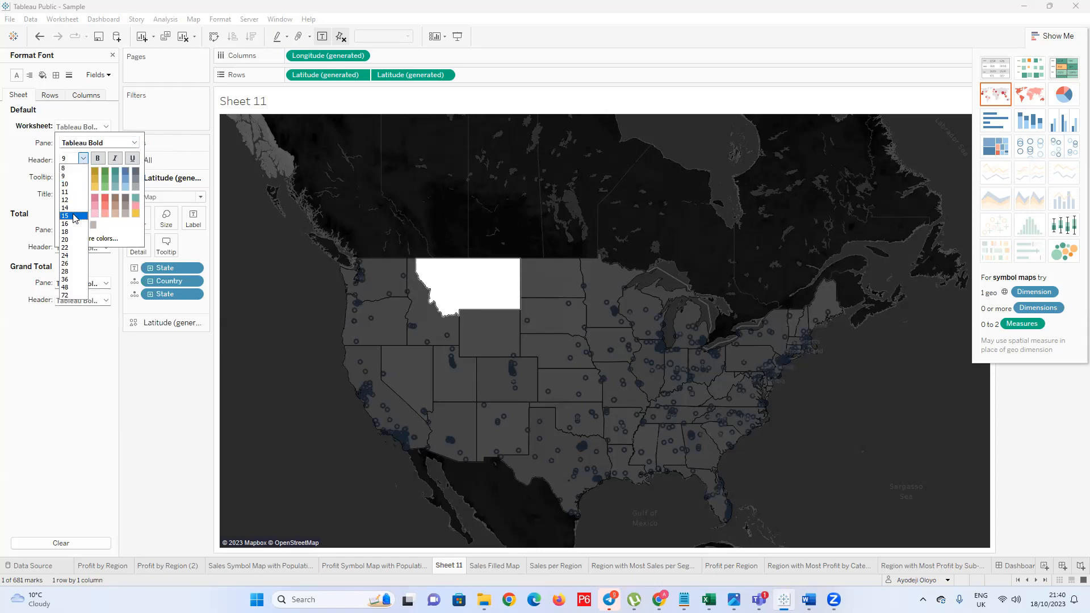
left_click(76, 199)
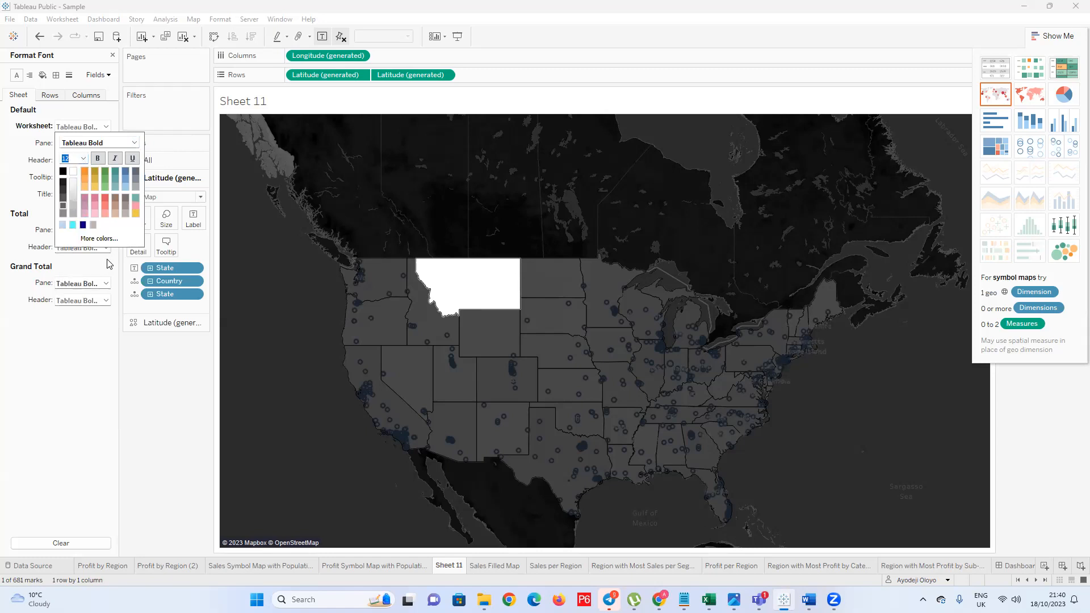
Color the worksheet's default font black for the state labels, and clear the map selection
left_click(106, 126)
left_click(63, 176)
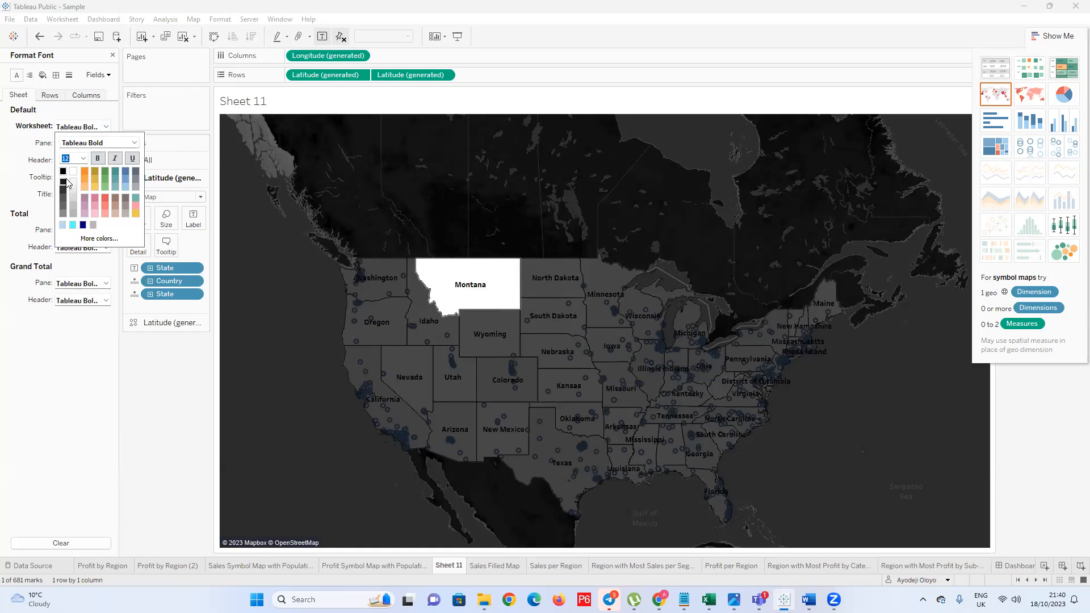
left_click(156, 118)
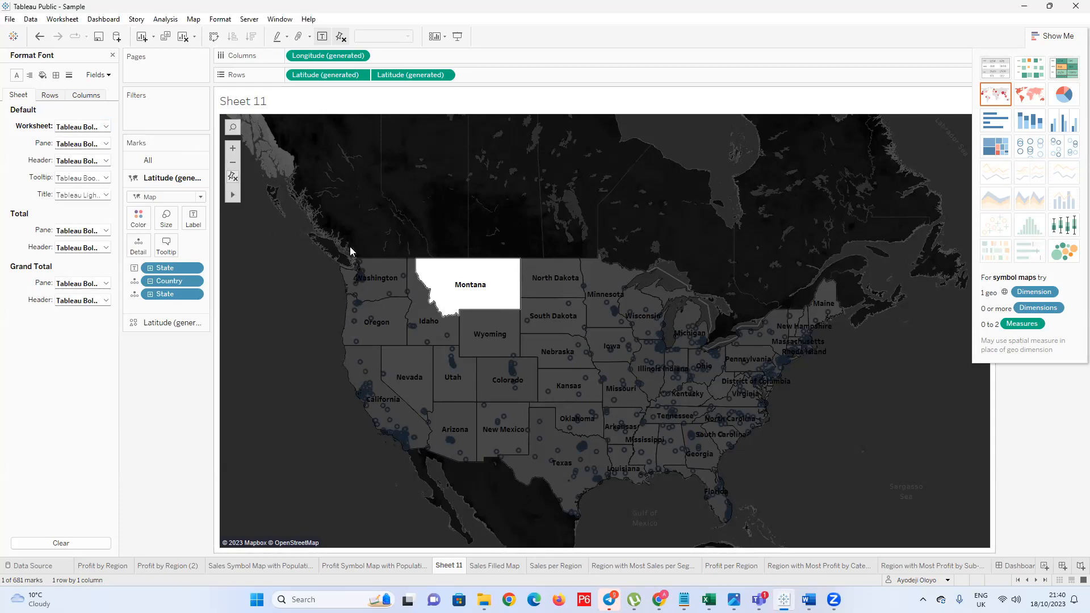
left_click(445, 232)
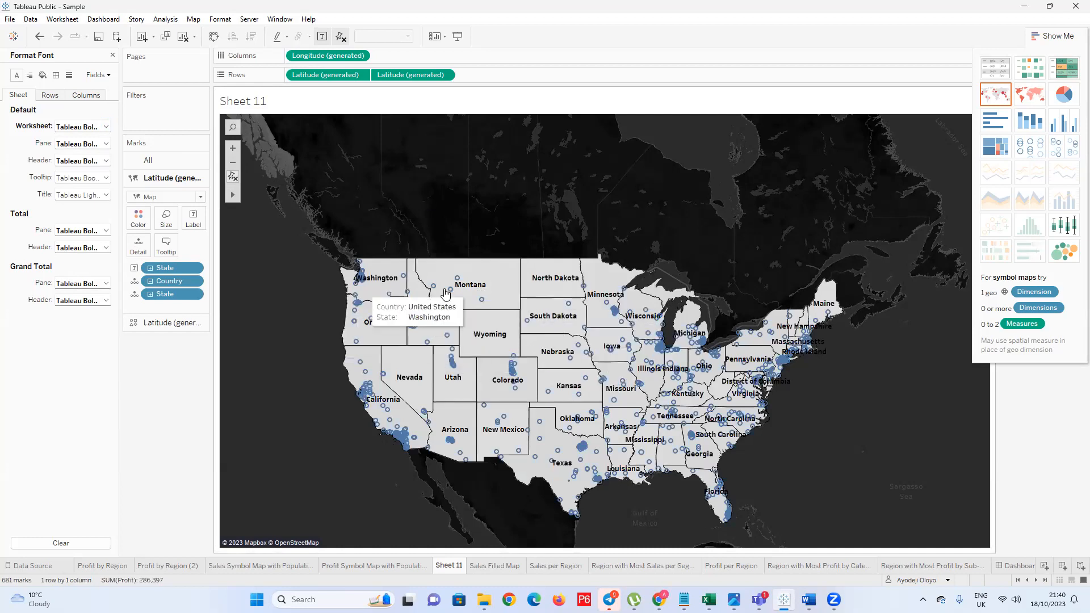
right_click(487, 278)
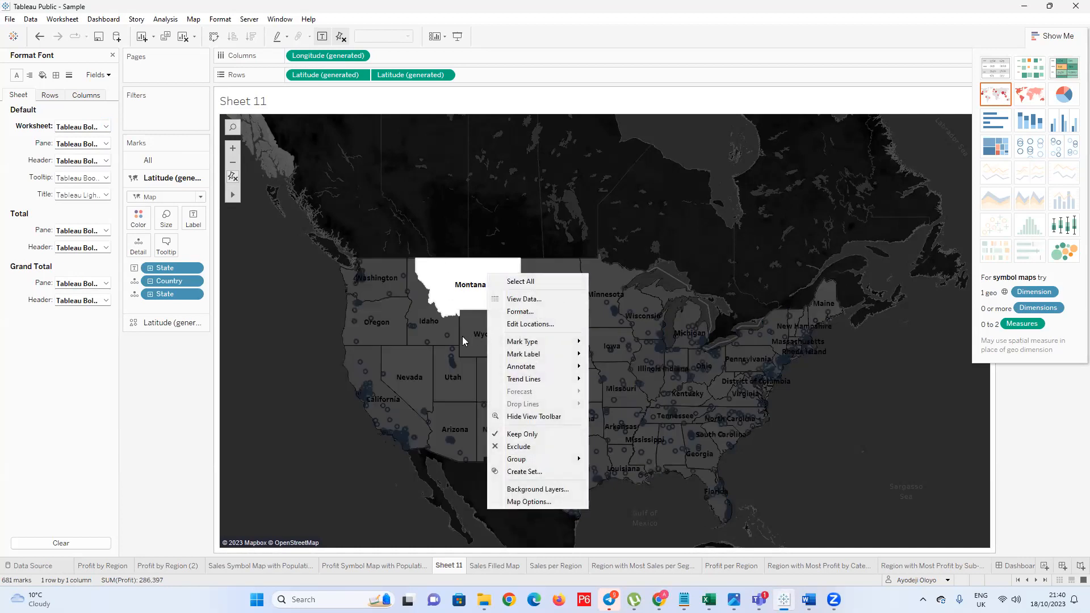
left_click(478, 281)
left_click(475, 290)
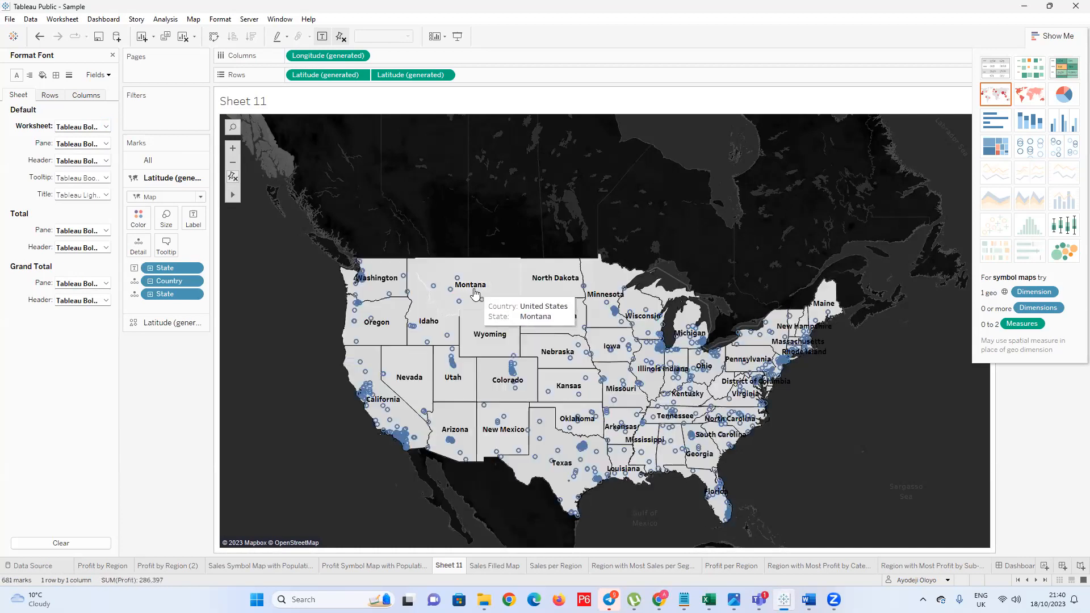
left_click(461, 347)
Undo the label font color, font and size changes and the dual axis, back to two separate maps
key("ctrl+z")
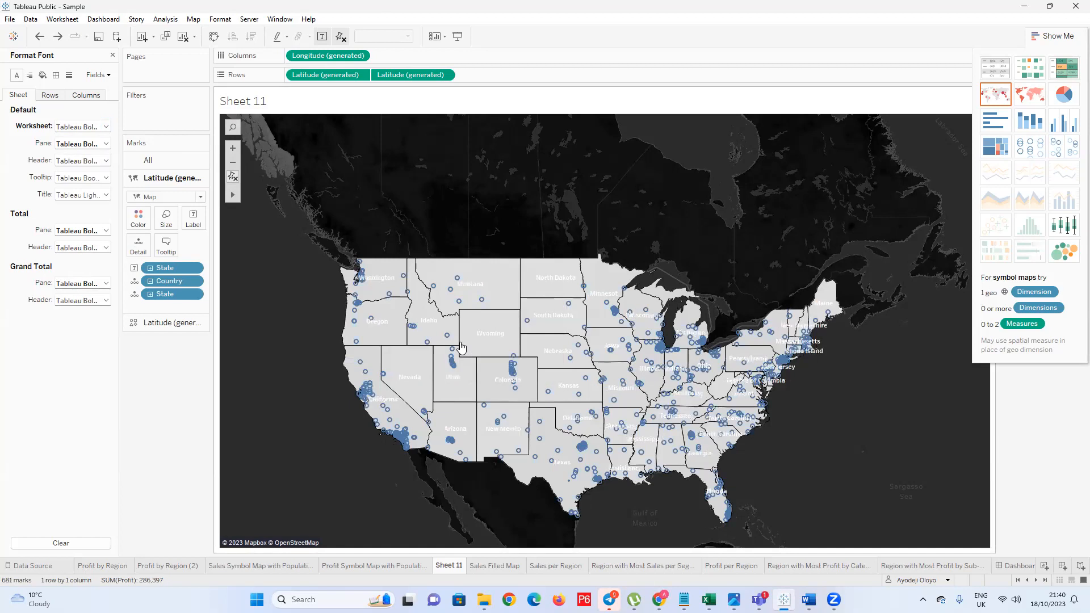
key("ctrl+z")
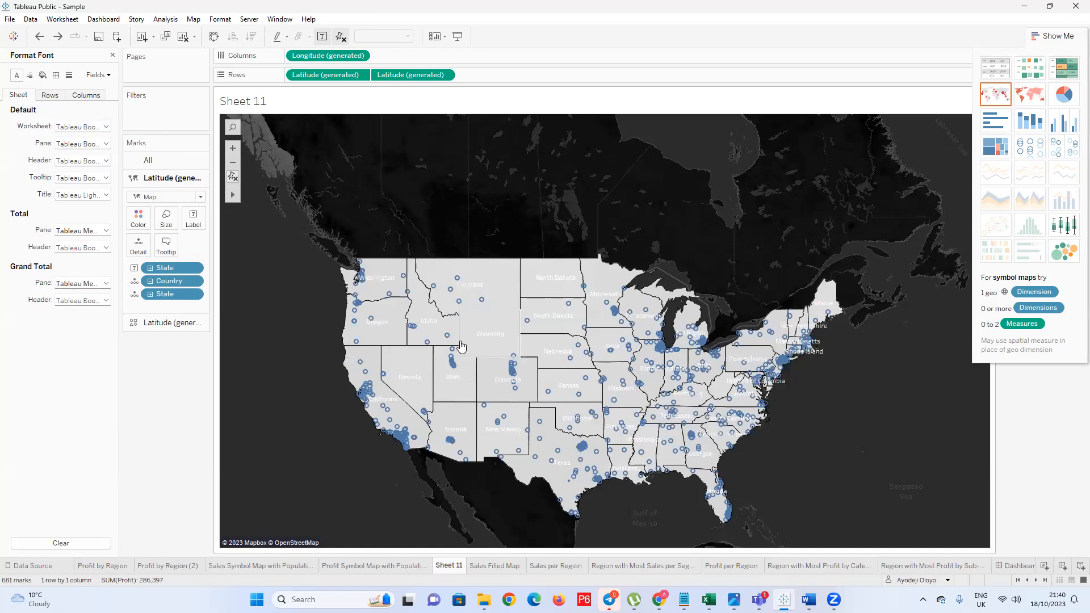
key("ctrl+z")
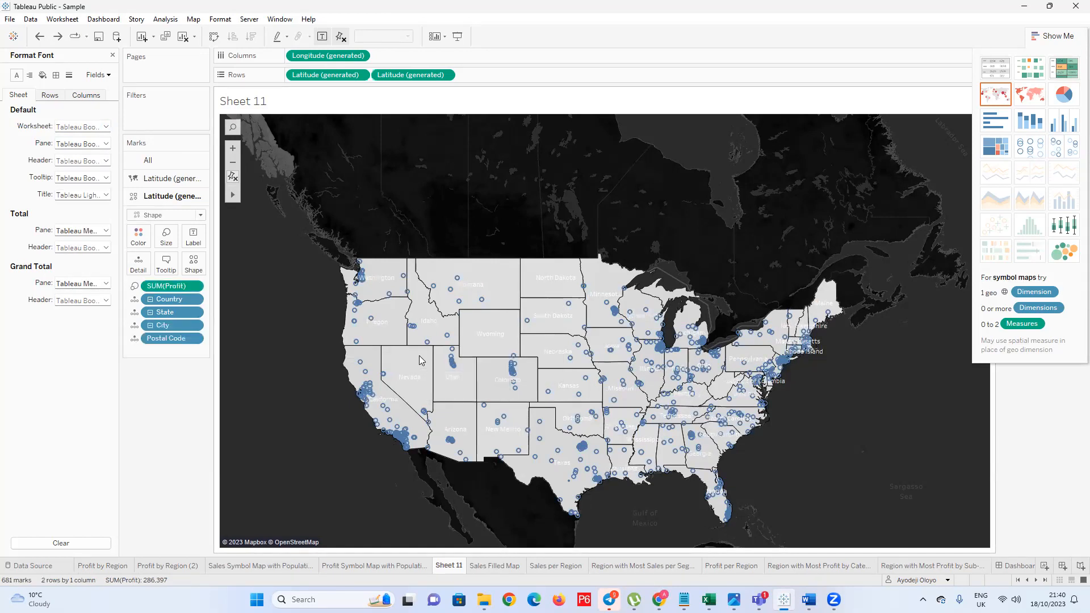
key("ctrl+z")
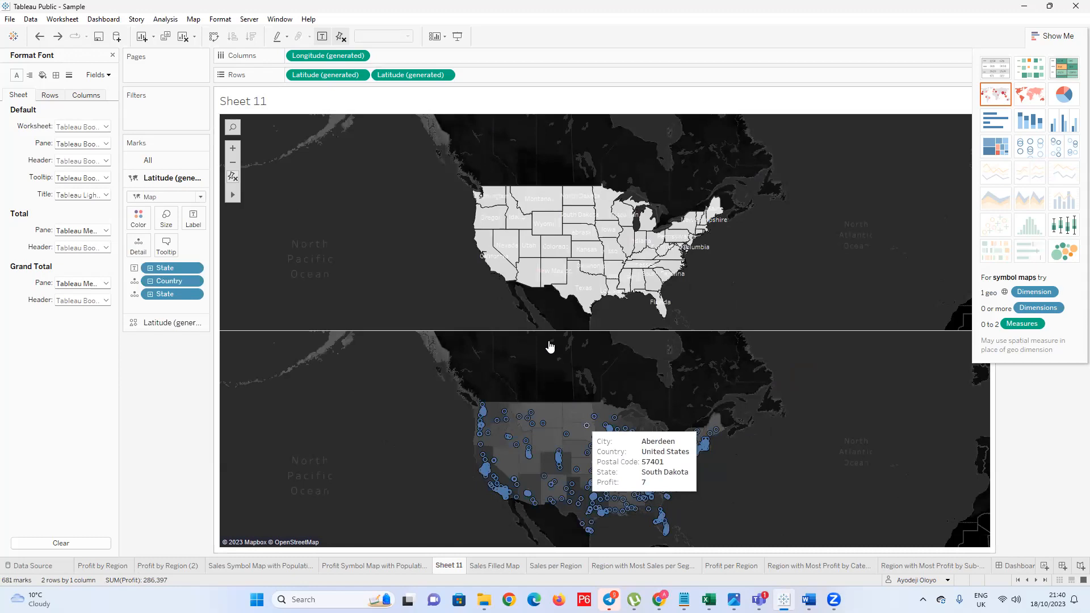
left_click(445, 75)
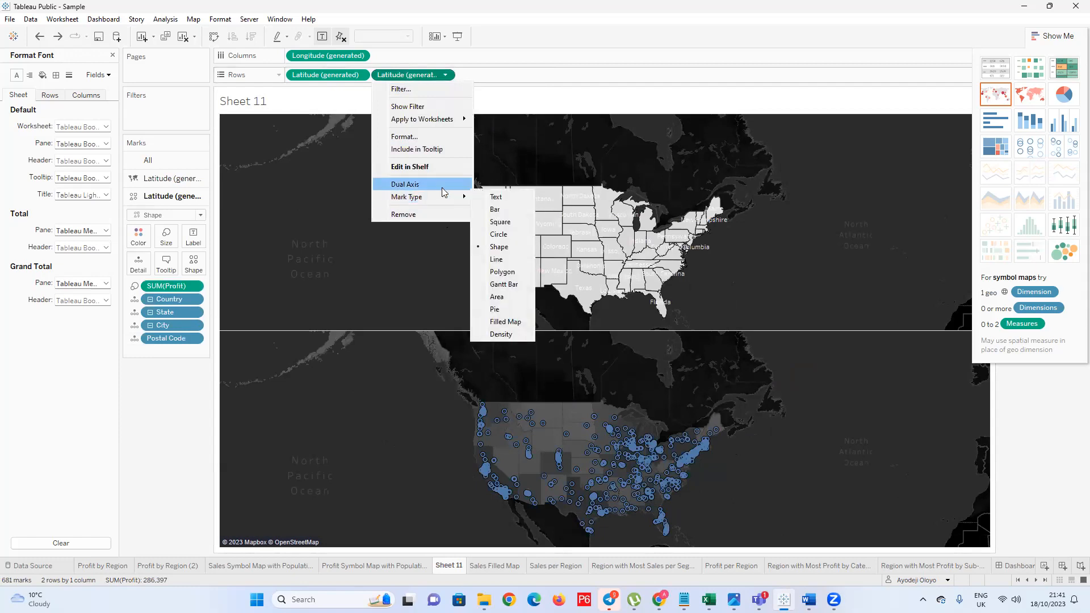
left_click(446, 75)
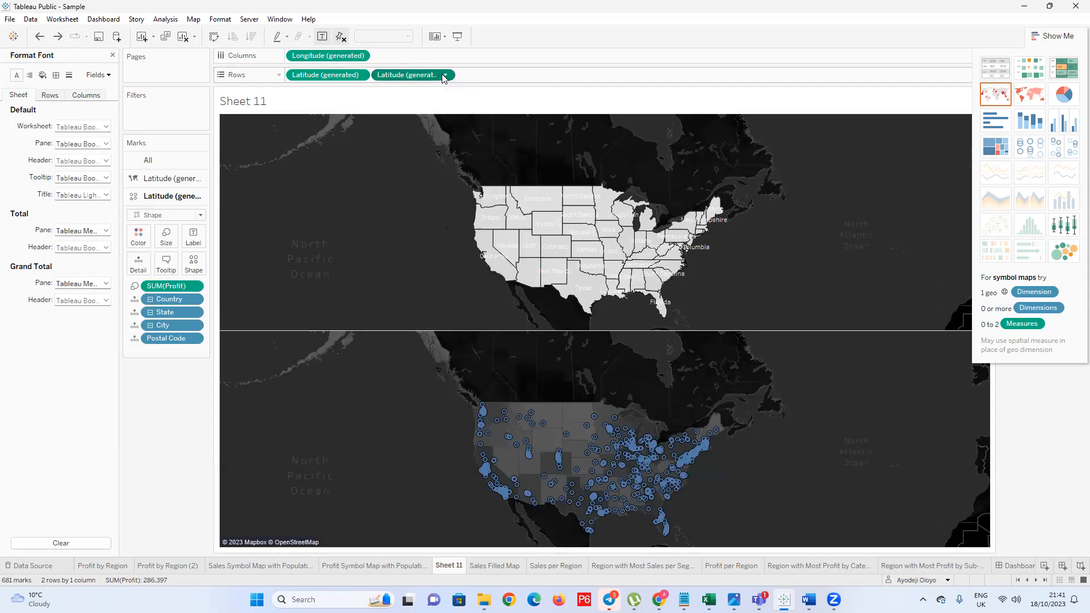
left_click(359, 76)
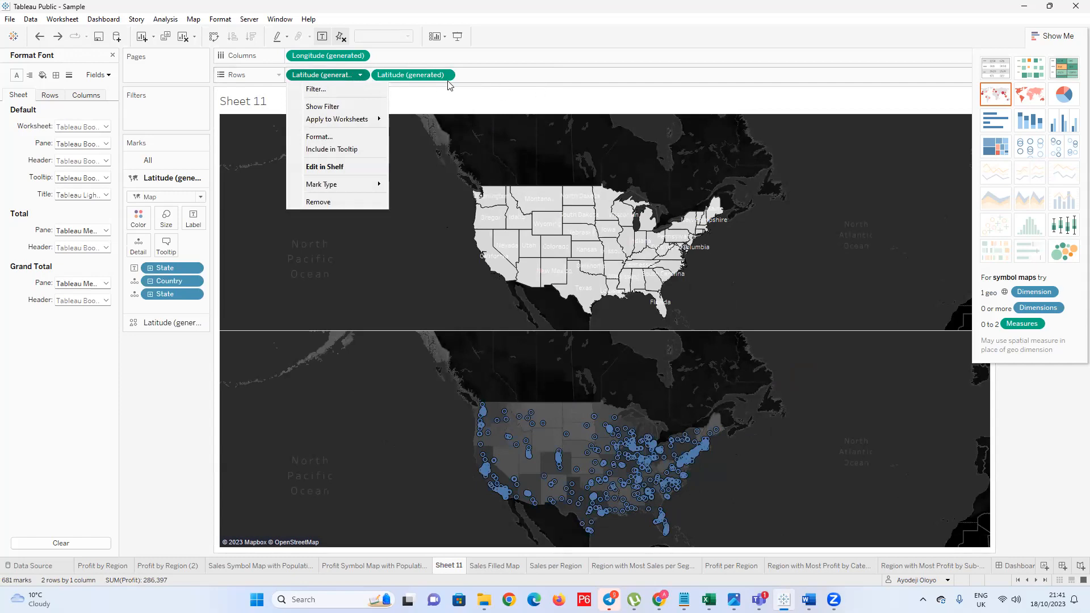
Overlay the symbol map on the state map by making the second latitude measure a dual axis
left_click(531, 71)
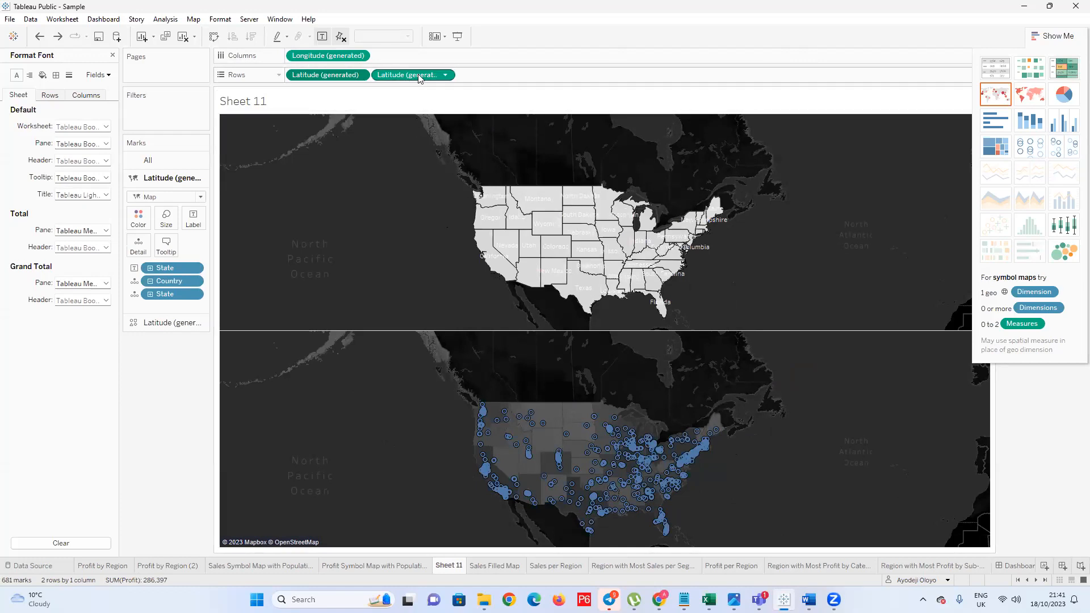
left_click(446, 75)
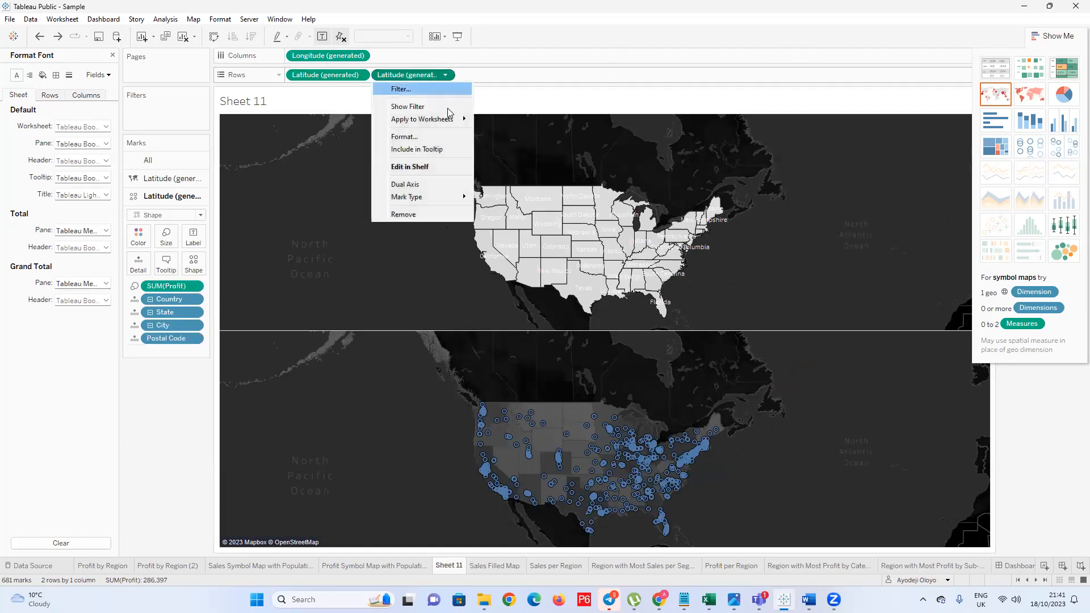
left_click(460, 186)
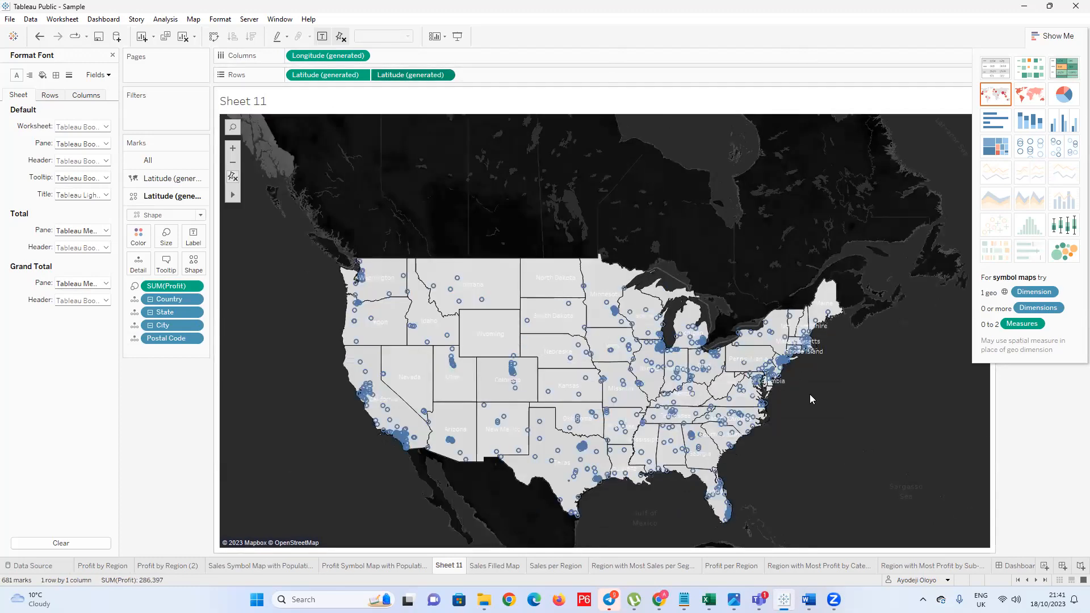
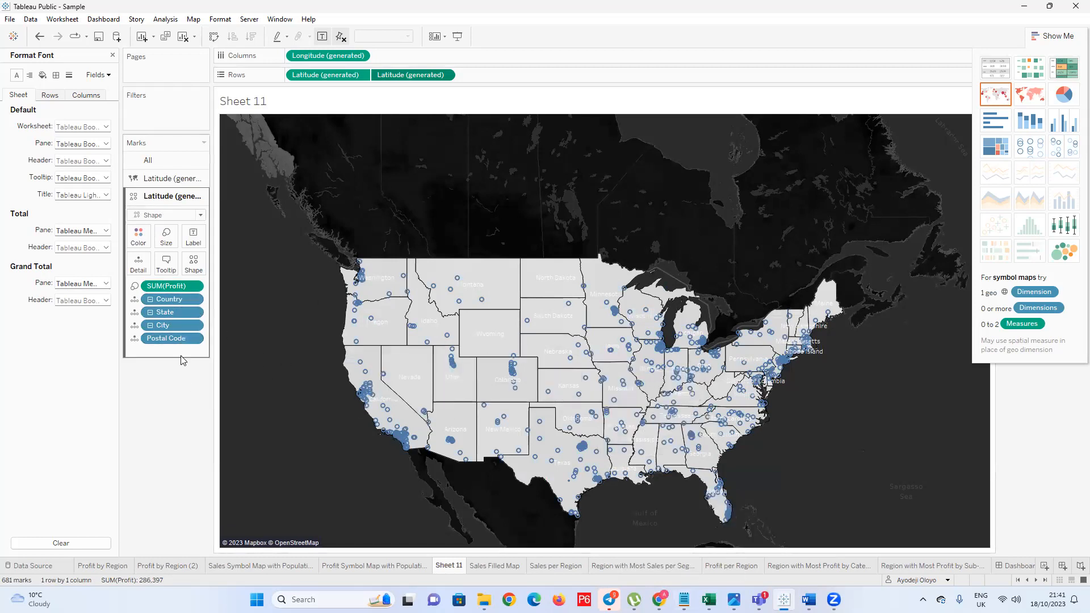
Try light gray and orange for the profit symbols, and settle on red
left_click(148, 163)
left_click(146, 245)
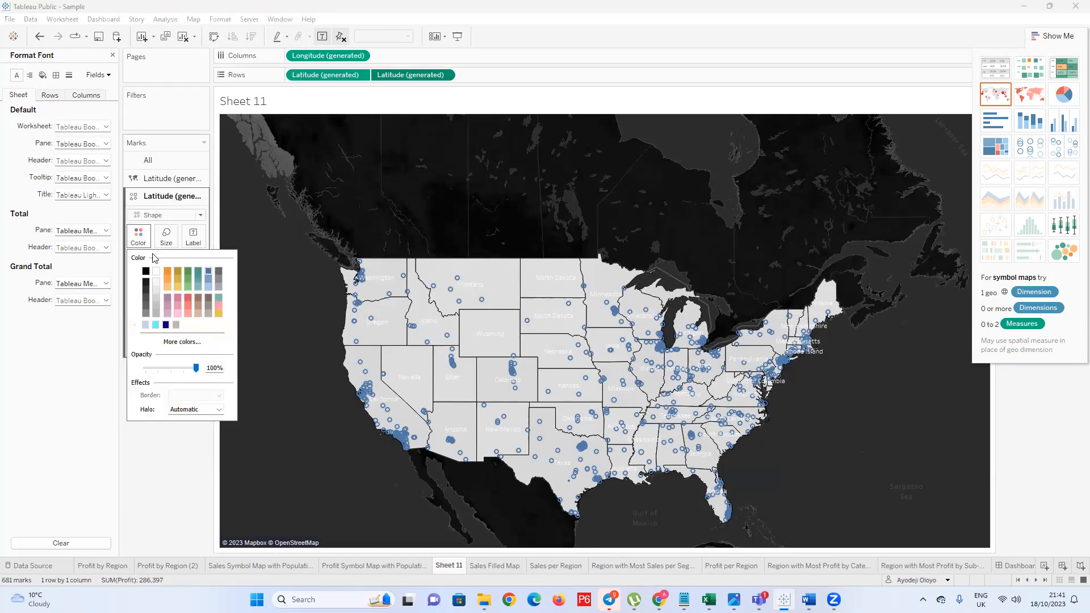
left_click(156, 307)
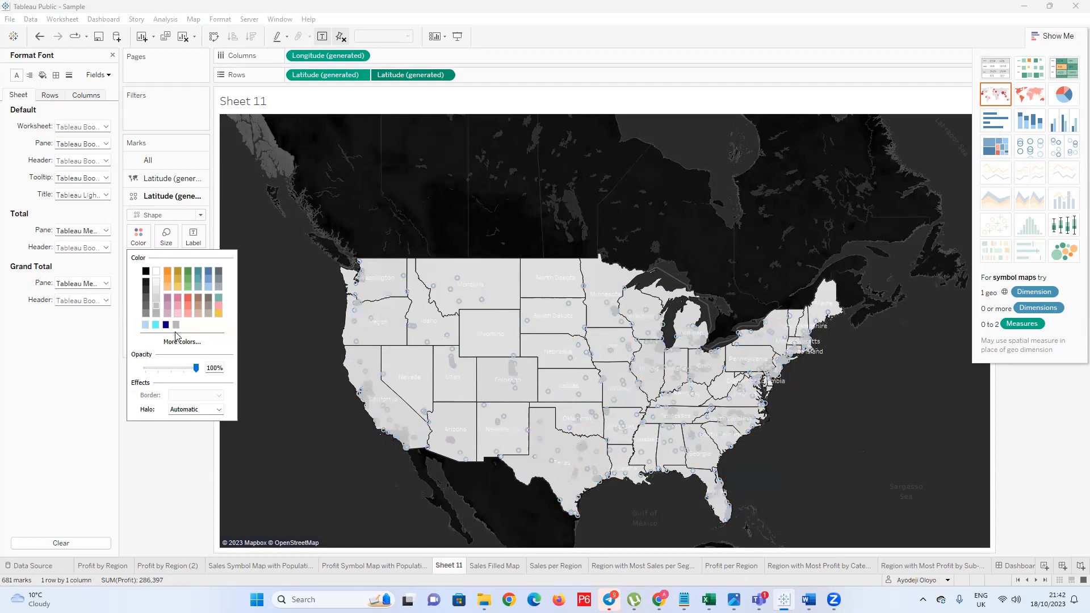
left_click(175, 279)
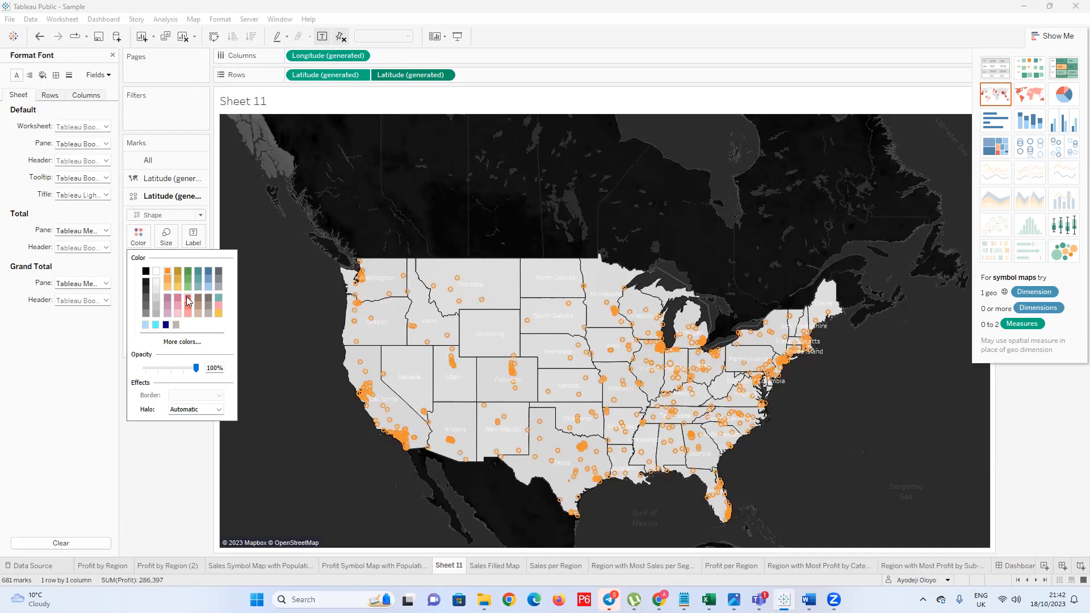
left_click(188, 300)
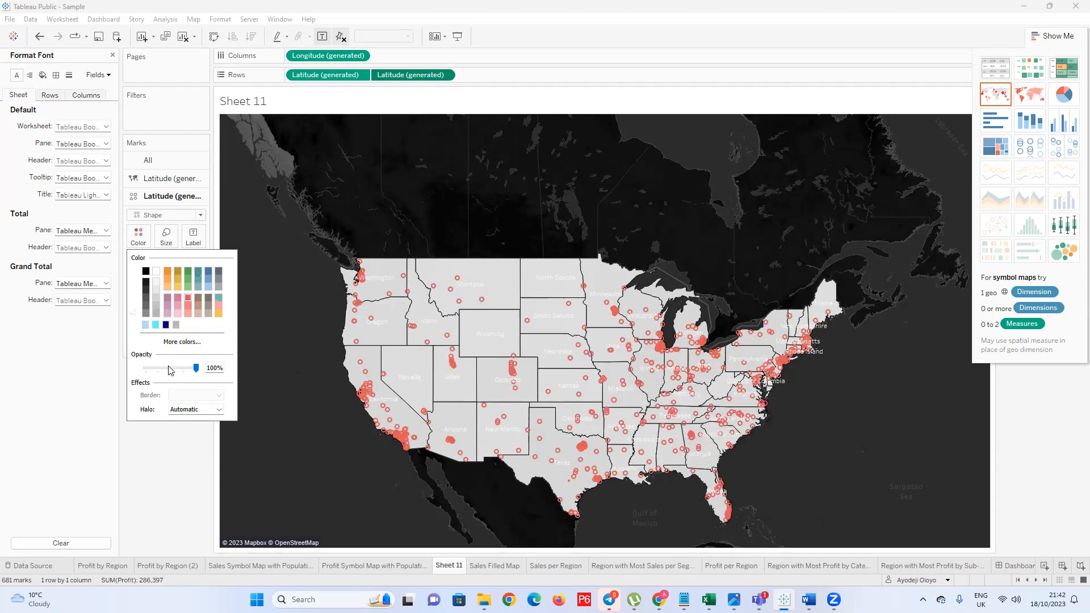
left_click(154, 447)
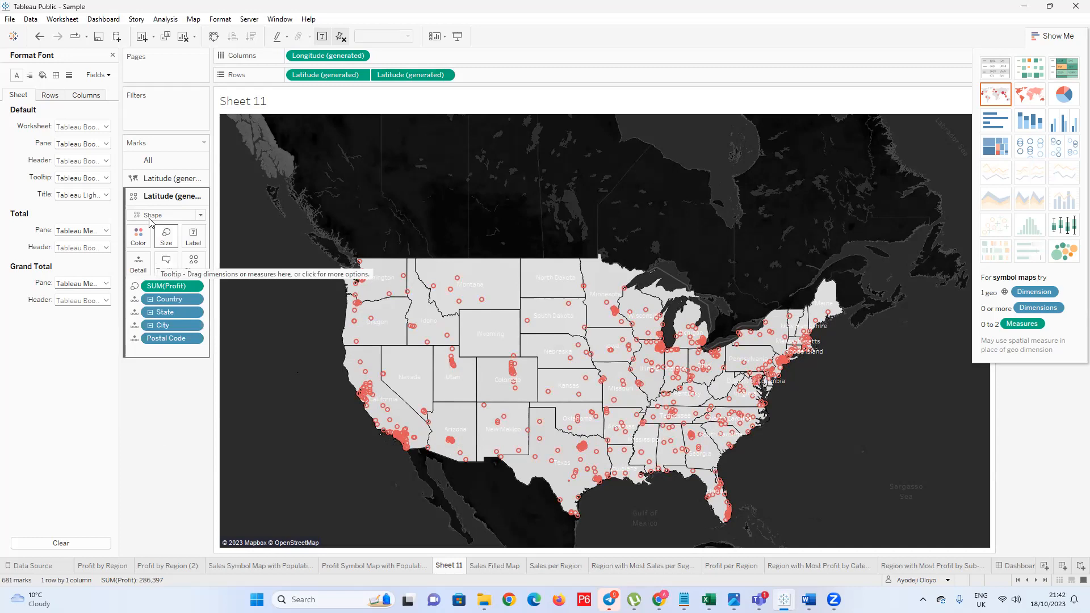
Switch to the state map layer, clear the state selection and open formatting for the map
left_click(164, 179)
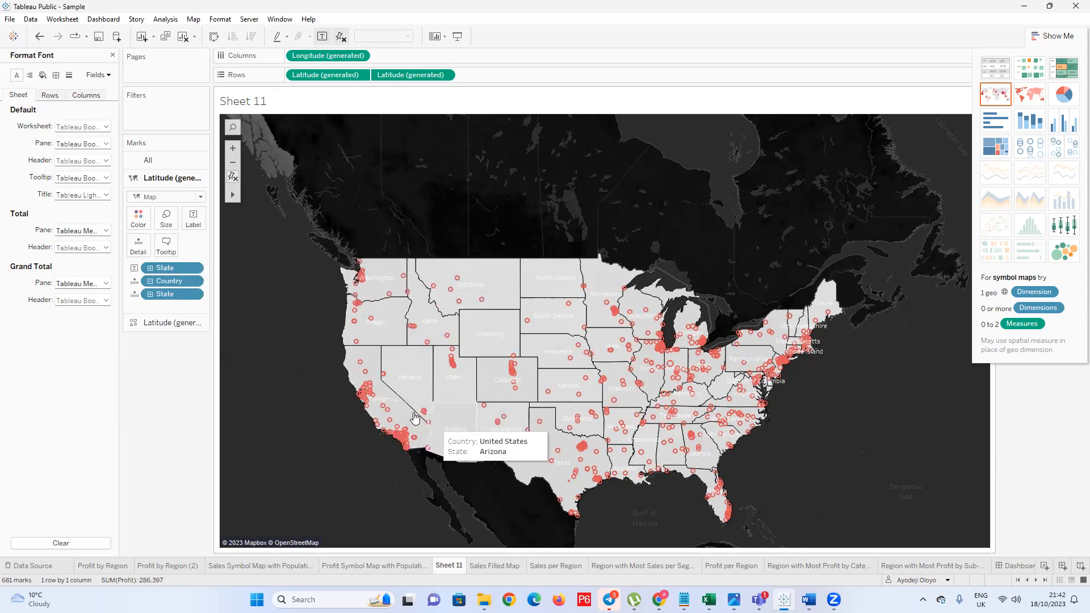
right_click(448, 373)
left_click(473, 410)
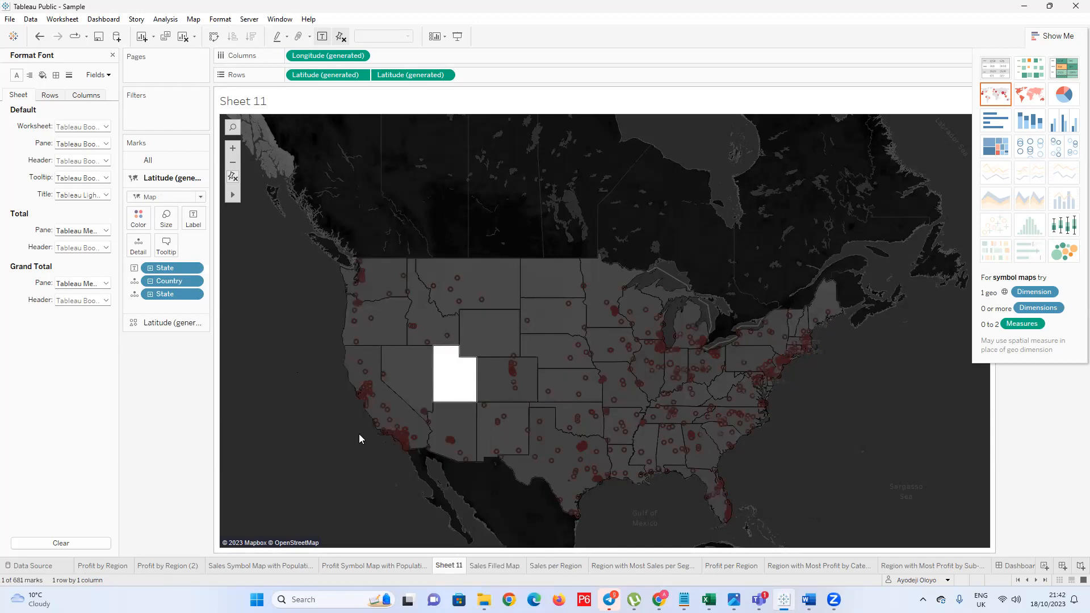
left_click(269, 351)
right_click(272, 353)
left_click(306, 391)
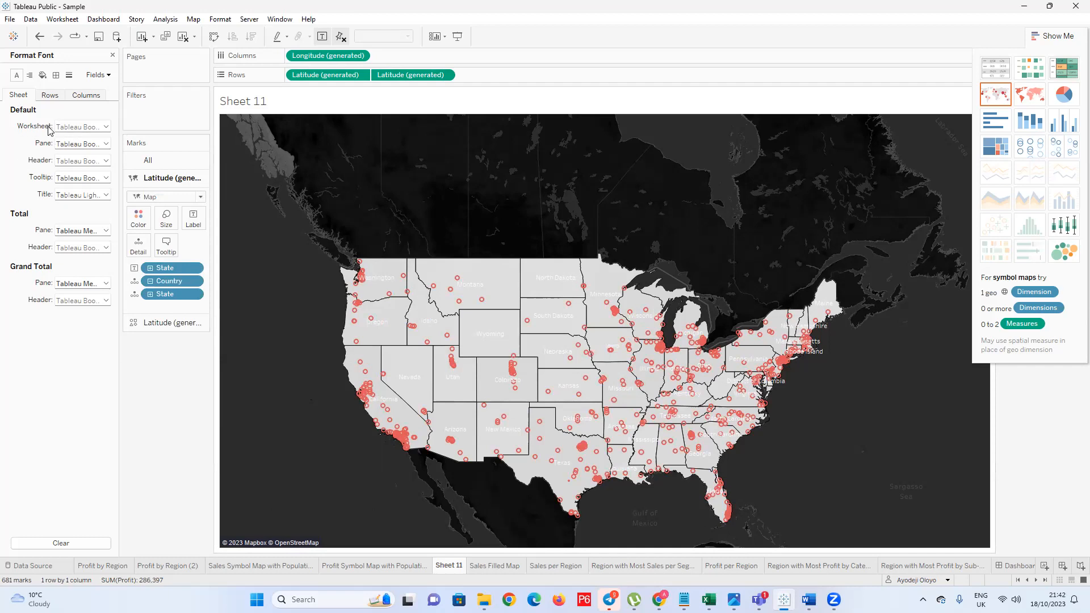
Set the worksheet's default font to Tableau Bold, size 11, bold and black
left_click(106, 127)
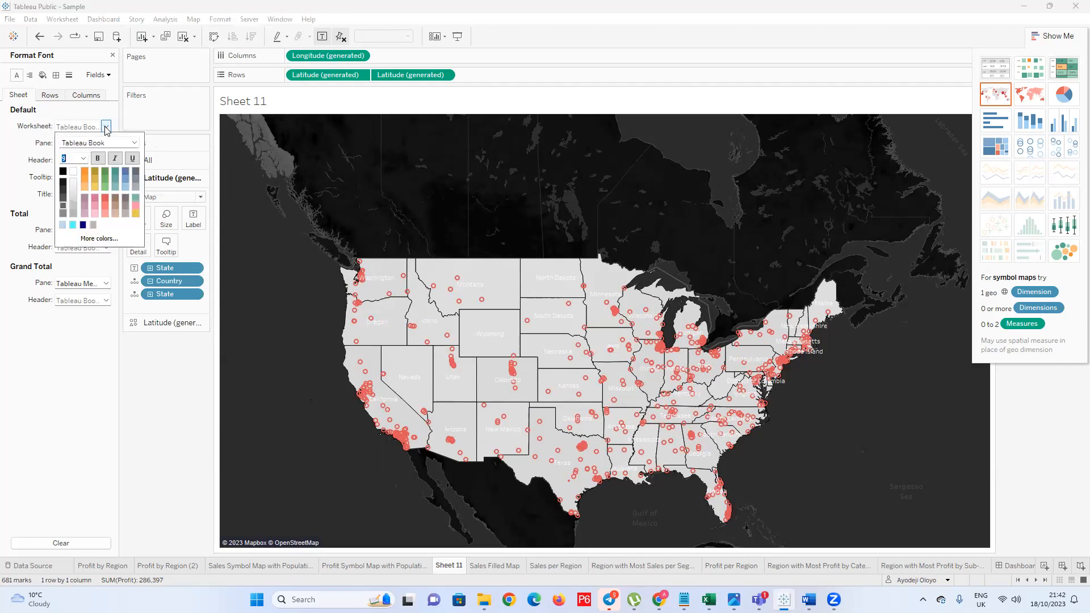
left_click(135, 143)
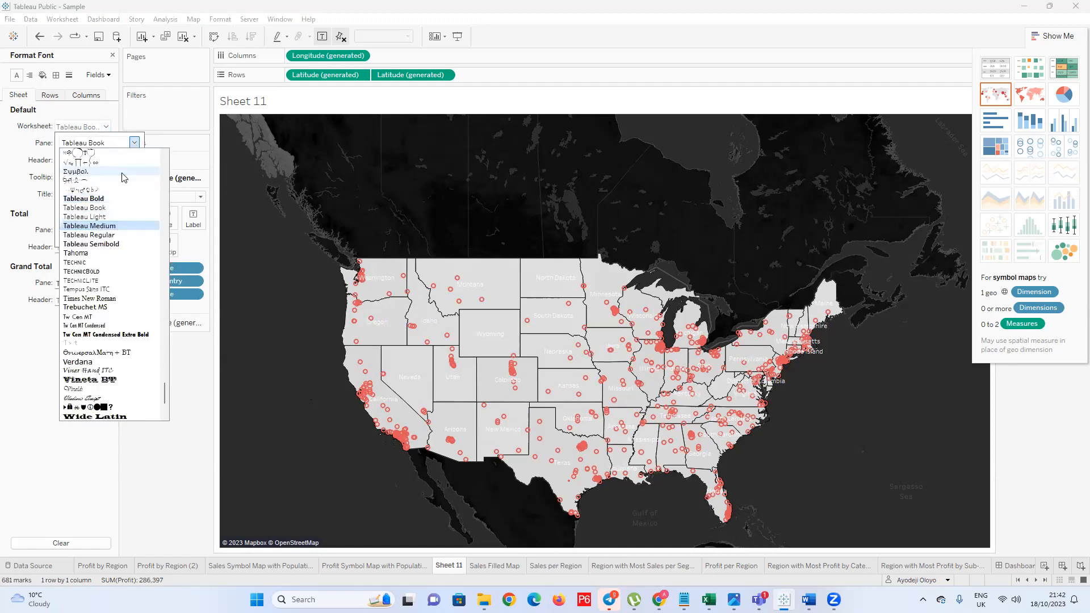
left_click(101, 198)
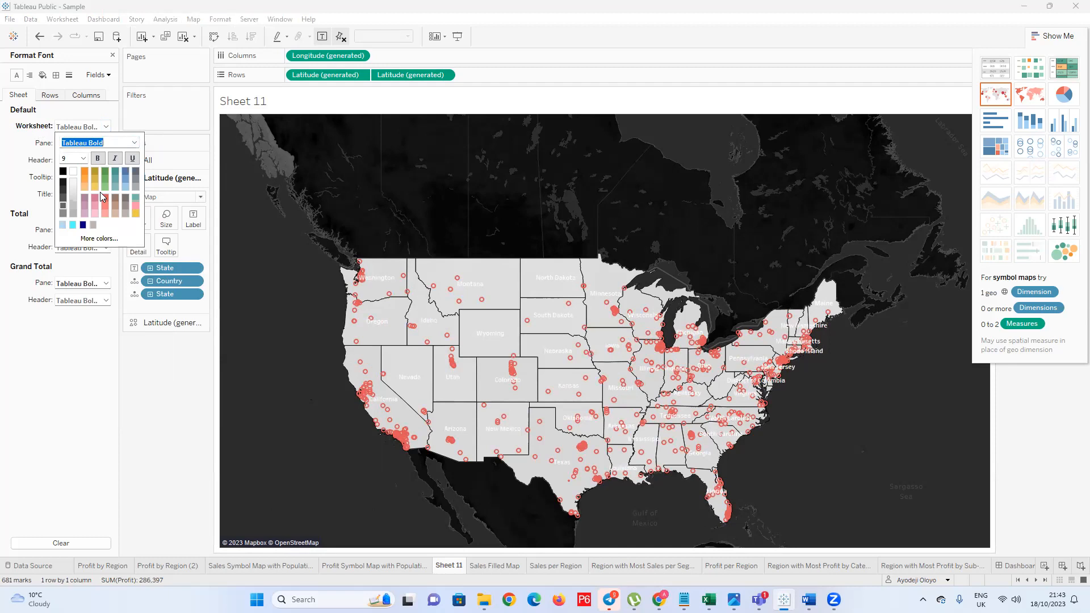
left_click(82, 158)
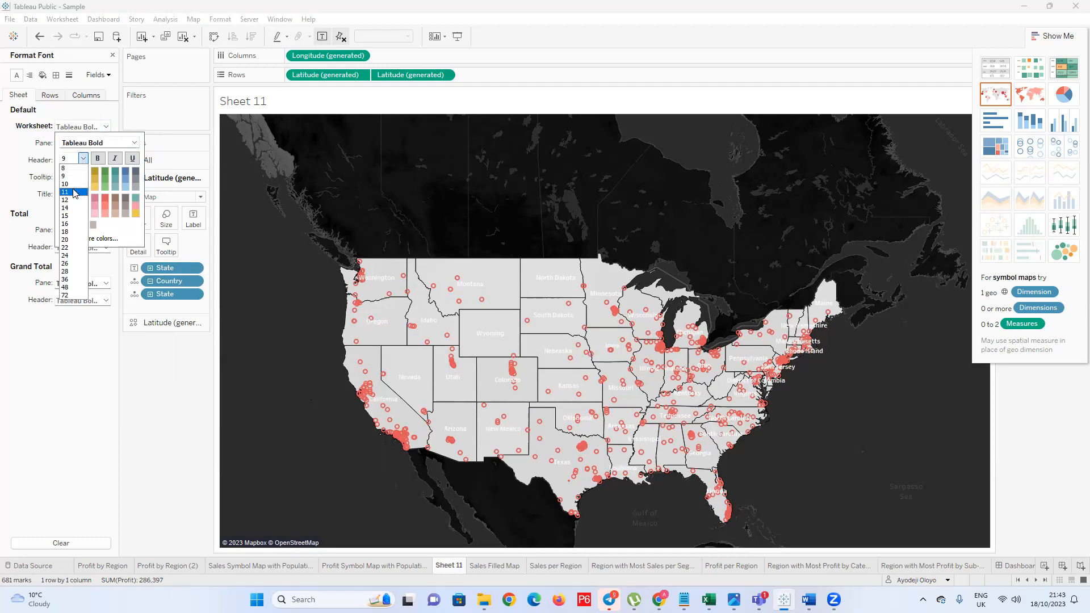
left_click(76, 193)
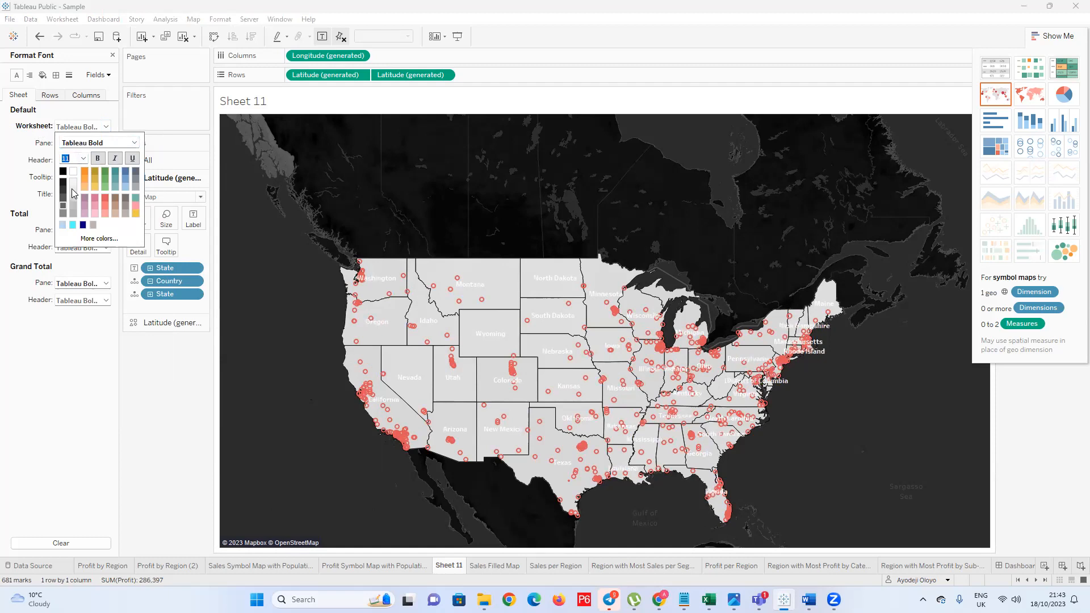
left_click(100, 161)
left_click(64, 177)
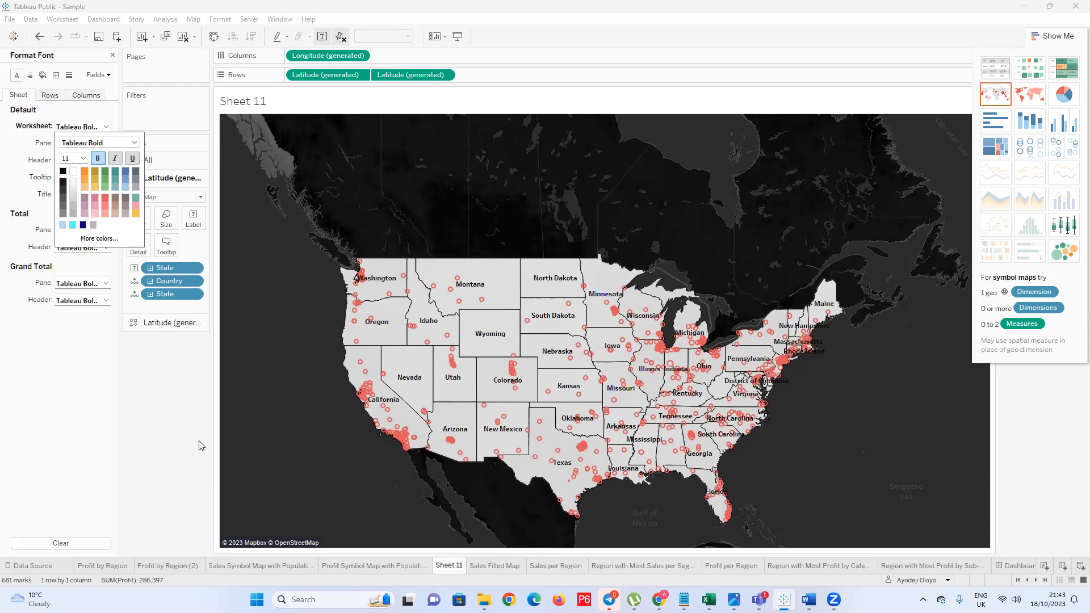
left_click(77, 421)
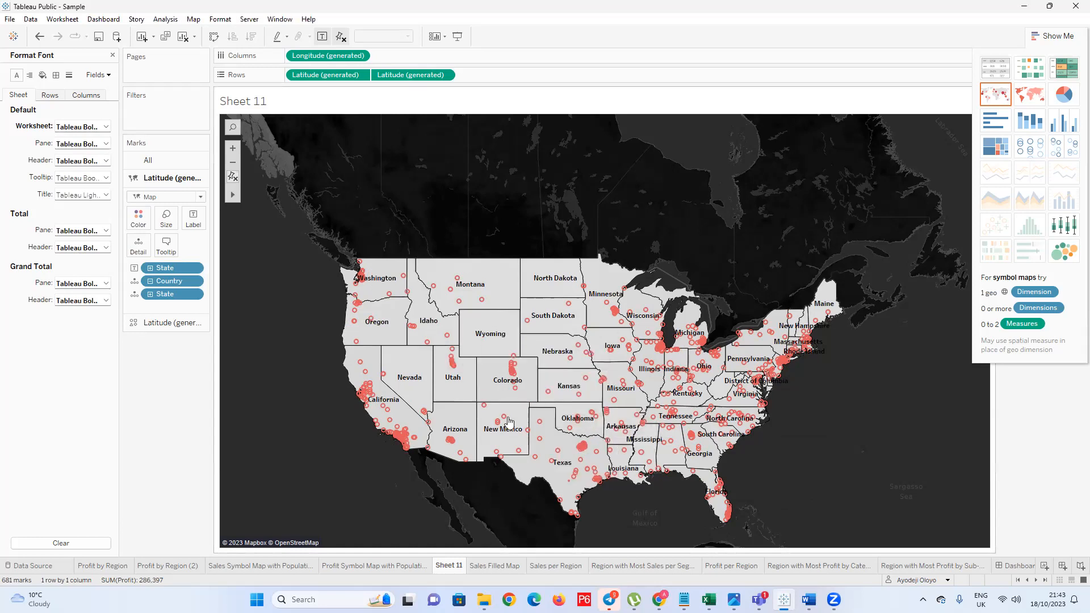
Inspect the symbols around Texas, try expanding the state layer's State detail to City, and undo it
scroll(562, 463, "up", 2)
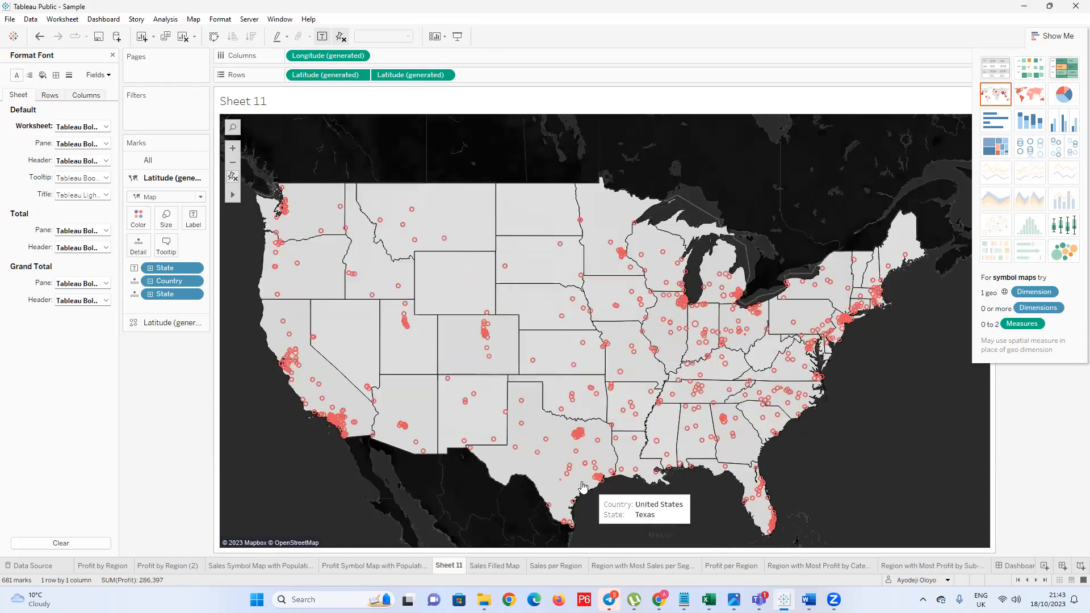
scroll(575, 470, "up", 3)
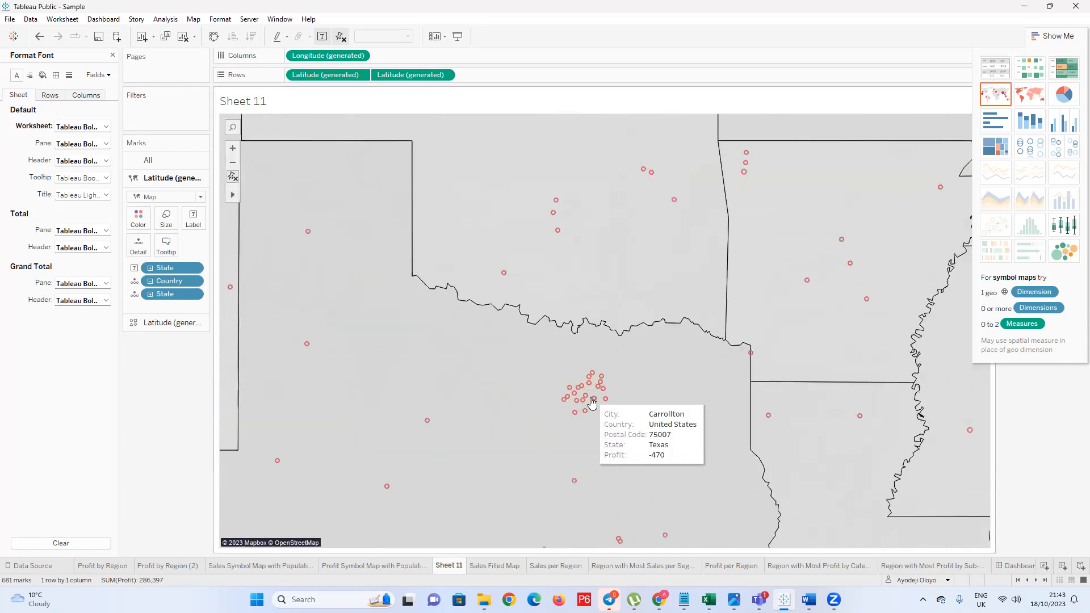
scroll(595, 409, "down", 5)
scroll(594, 407, "up", 2)
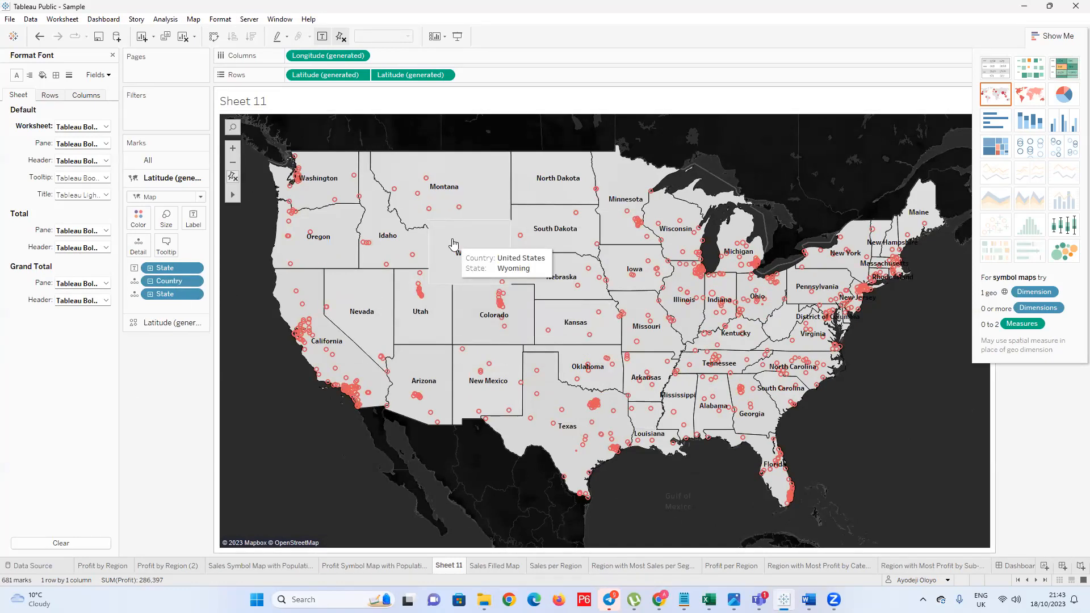
left_click(150, 297)
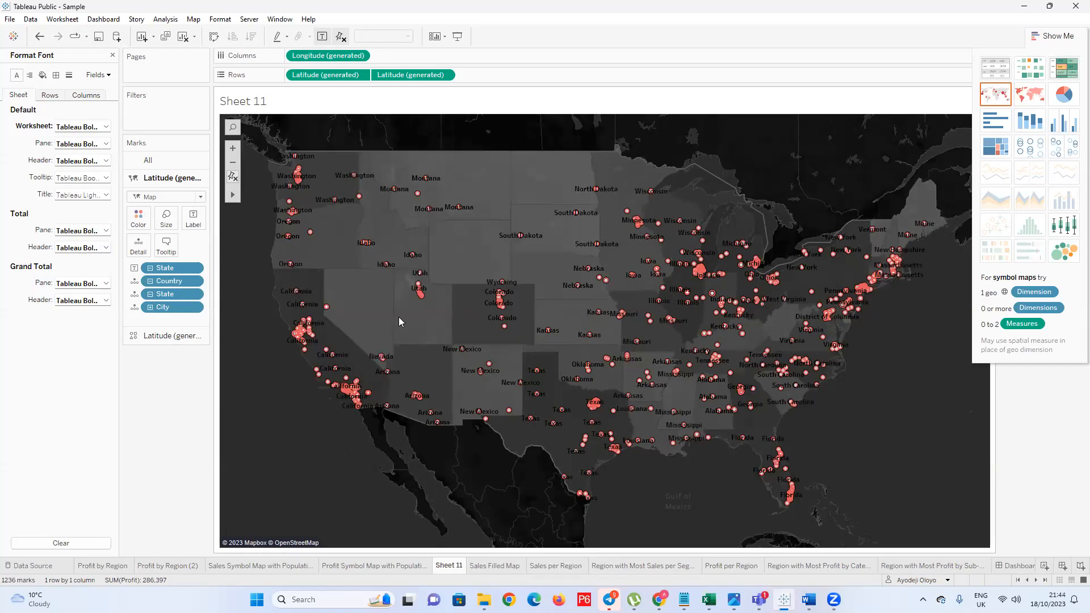
key("ctrl+z")
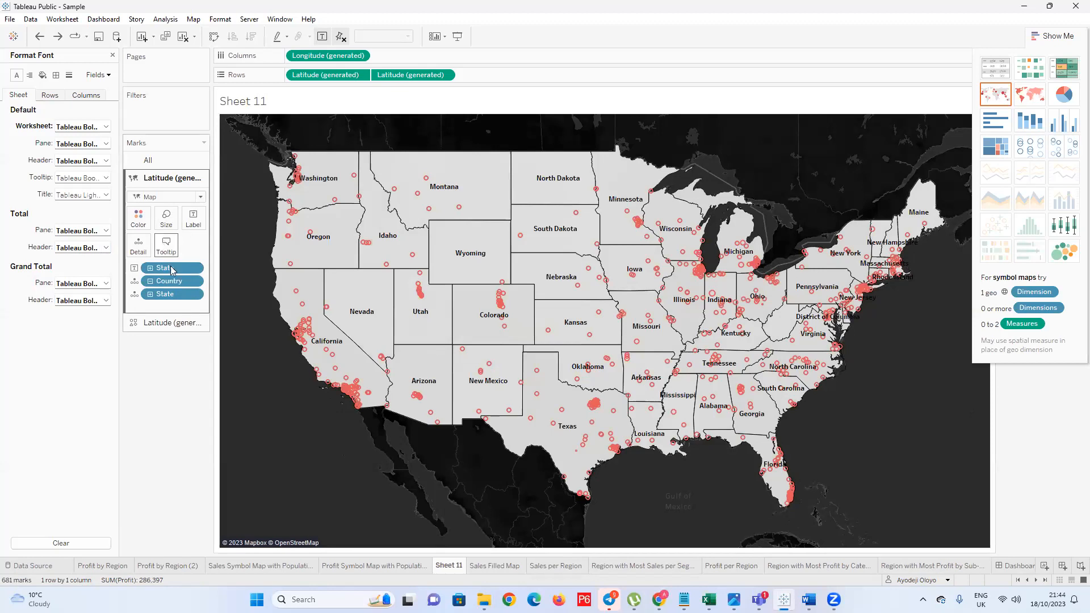
Expand the state layer's location detail through City to Postal Code, and remove the State label
left_click(150, 295)
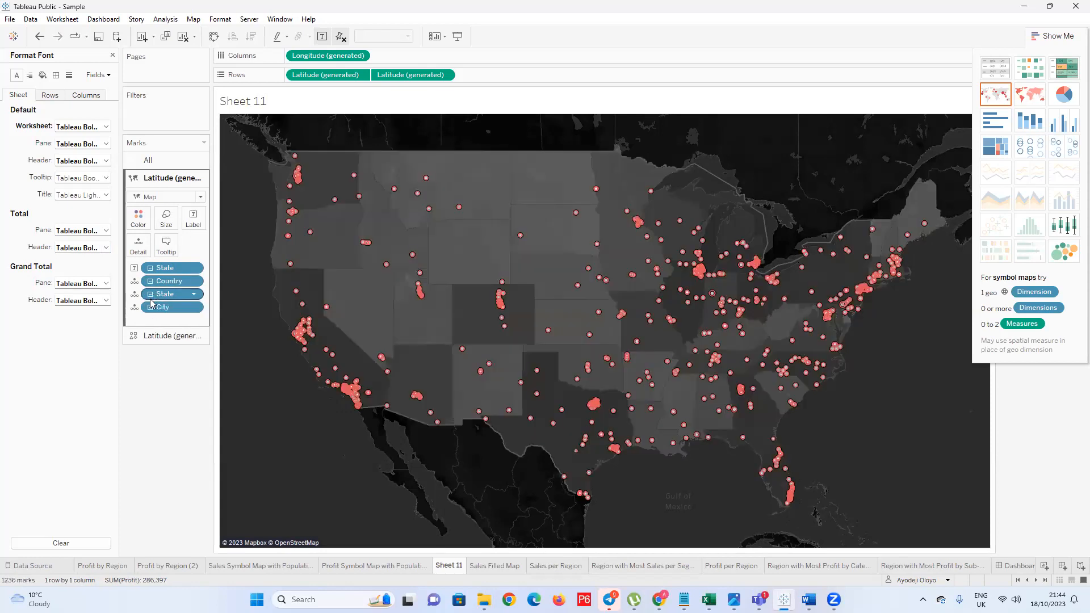
left_click(151, 308)
left_click_drag(165, 272, 165, 361)
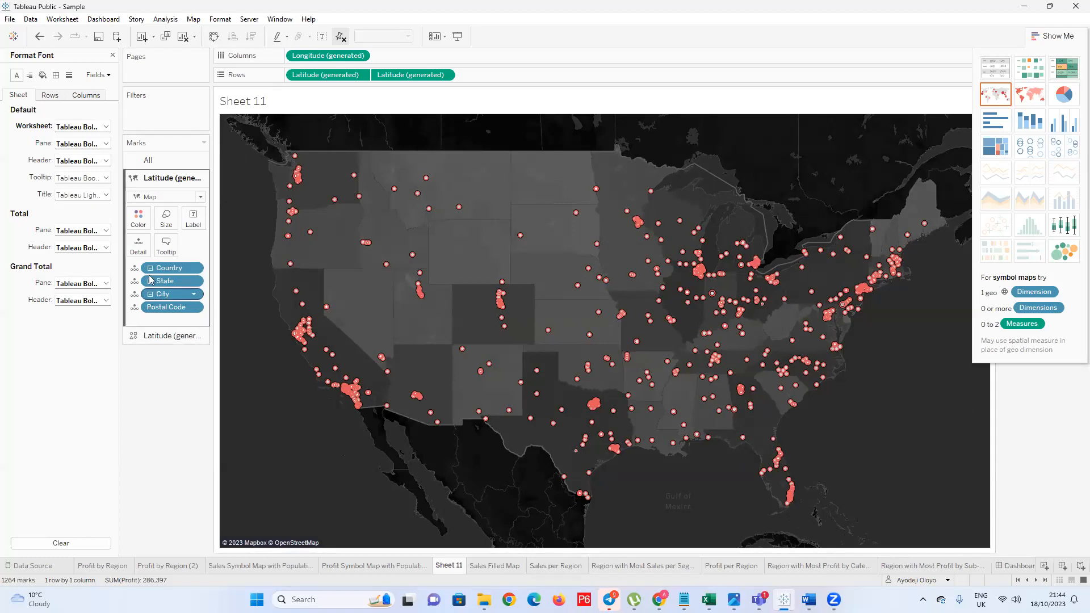
Collapse the state layer's location detail back to State, and expand it again to Postal Code
key("ctrl+z")
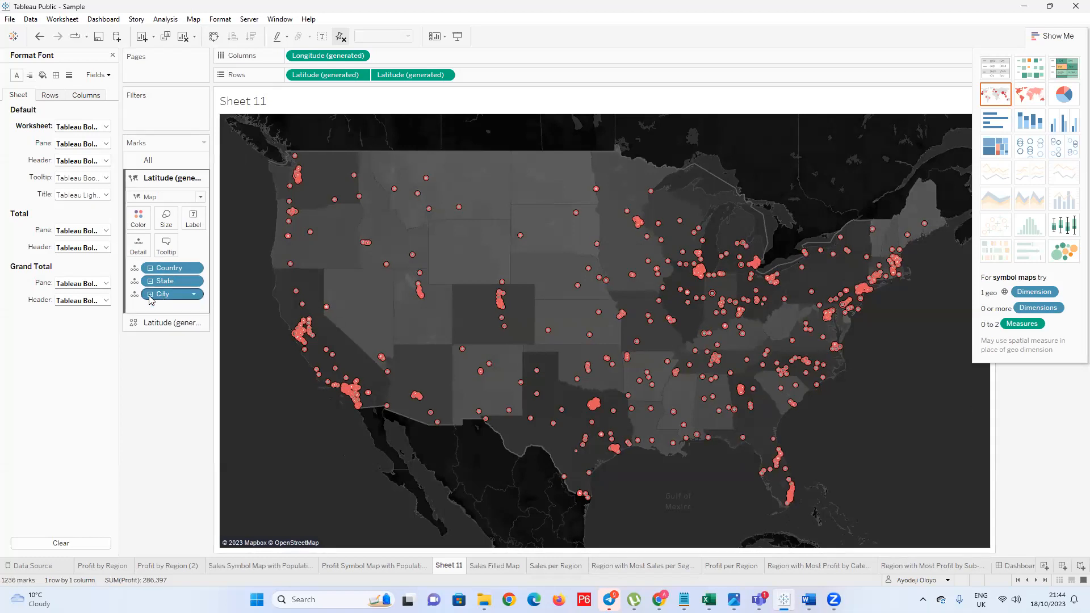
key("ctrl+z")
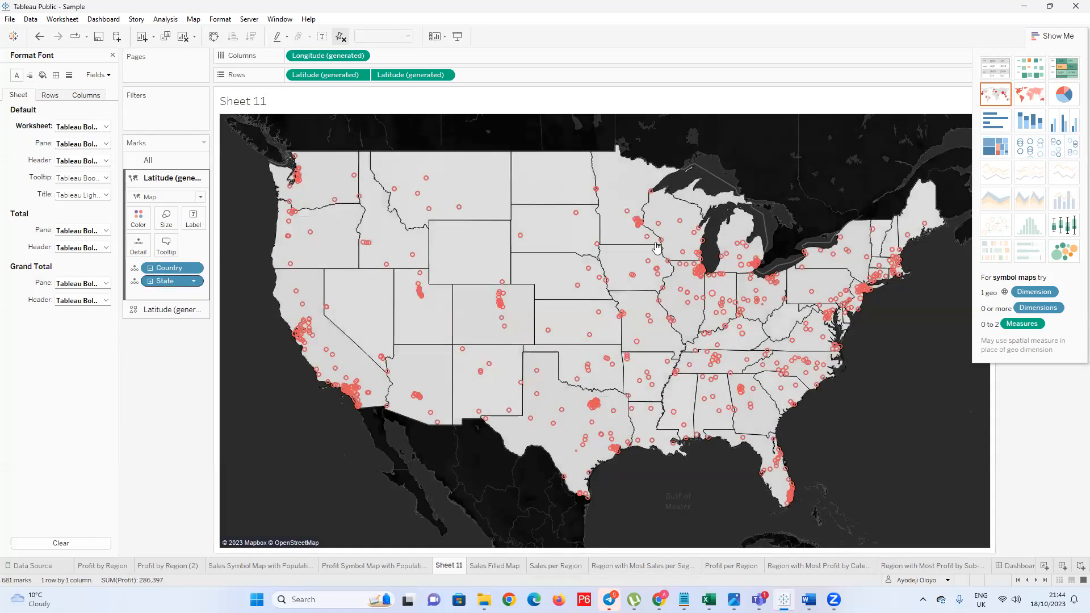
key("ctrl+y")
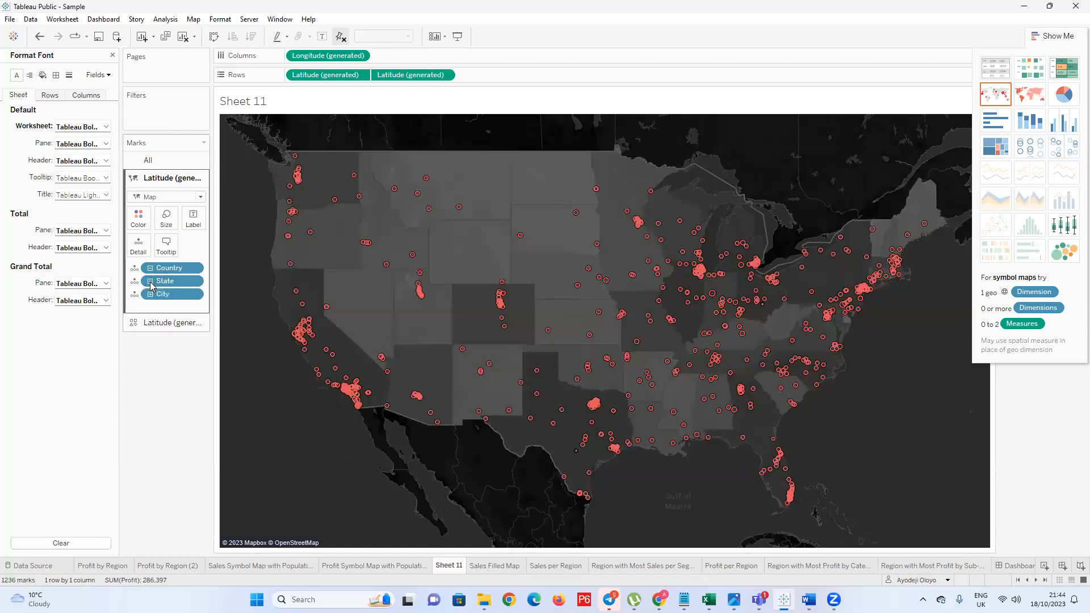
key("ctrl+y")
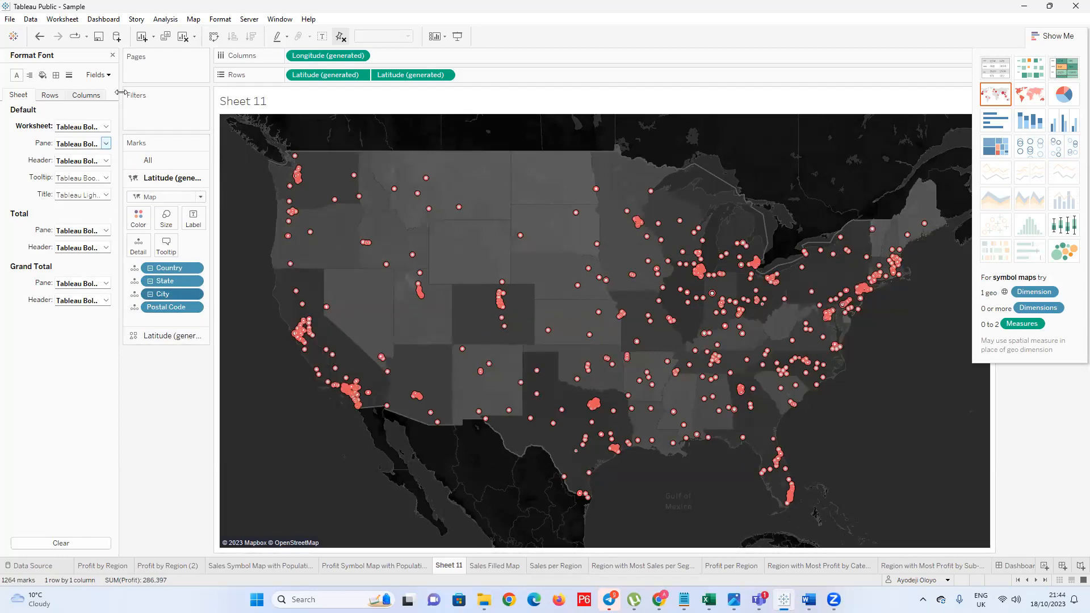
Close the font formatting, try labeling the state layer's marks with Postal Code, and remove that label
left_click(112, 56)
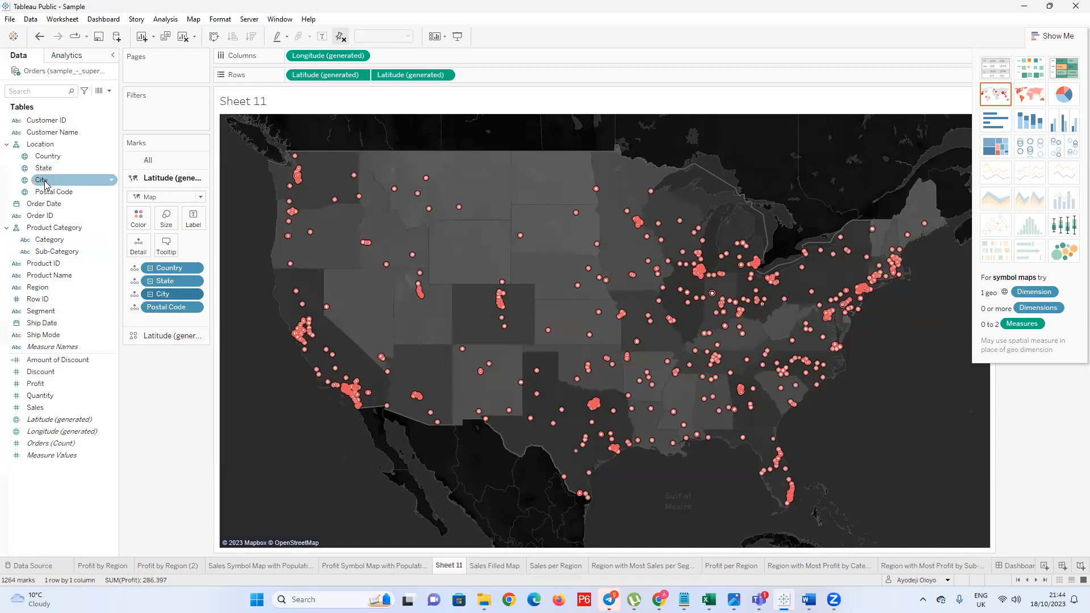
left_click_drag(49, 192, 193, 221)
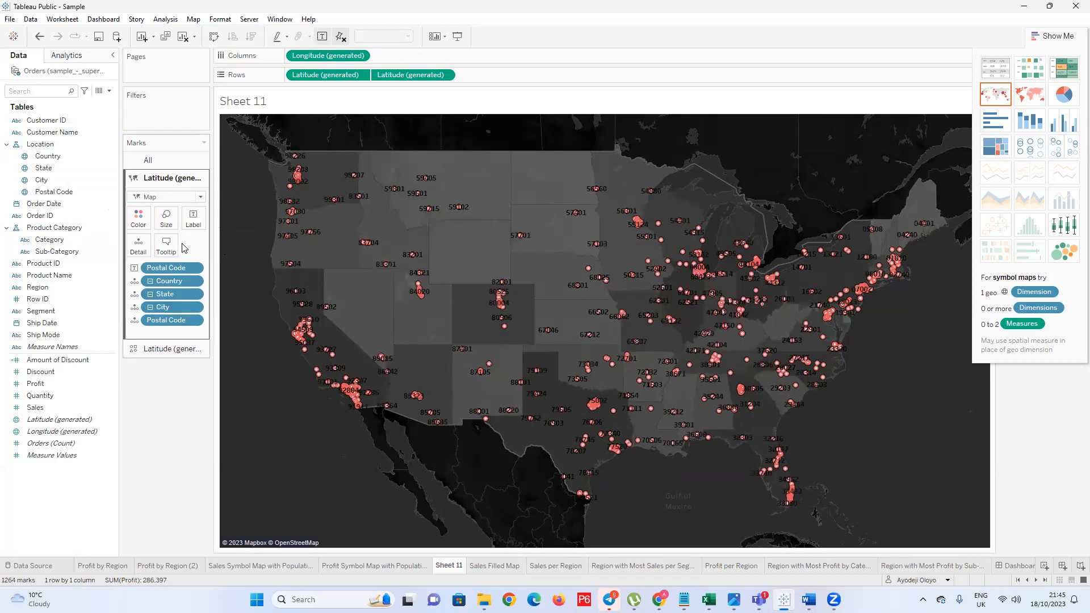
left_click_drag(165, 267, 227, 247)
Label the state layer's marks with City and check the labels around Texas
left_click_drag(54, 191, 193, 221)
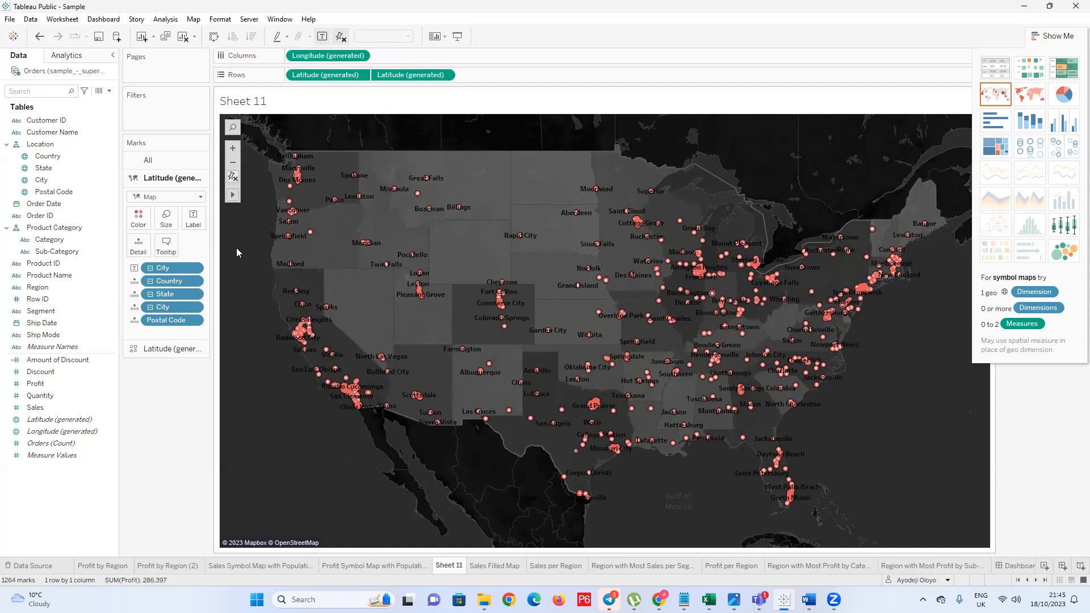
scroll(592, 437, "up", 2)
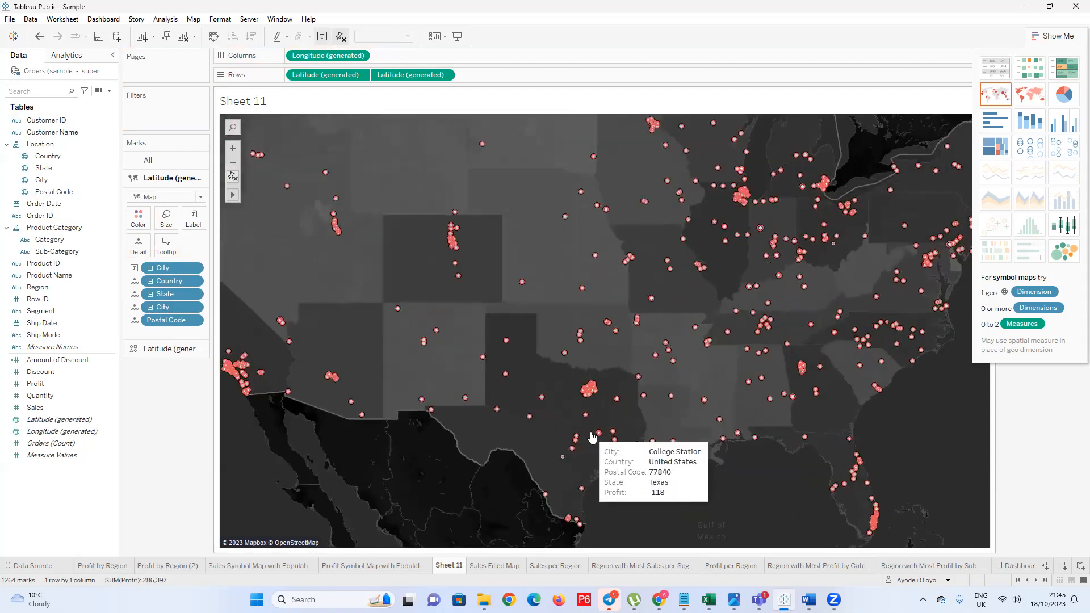
scroll(608, 437, "up", 1)
scroll(538, 415, "down", 2)
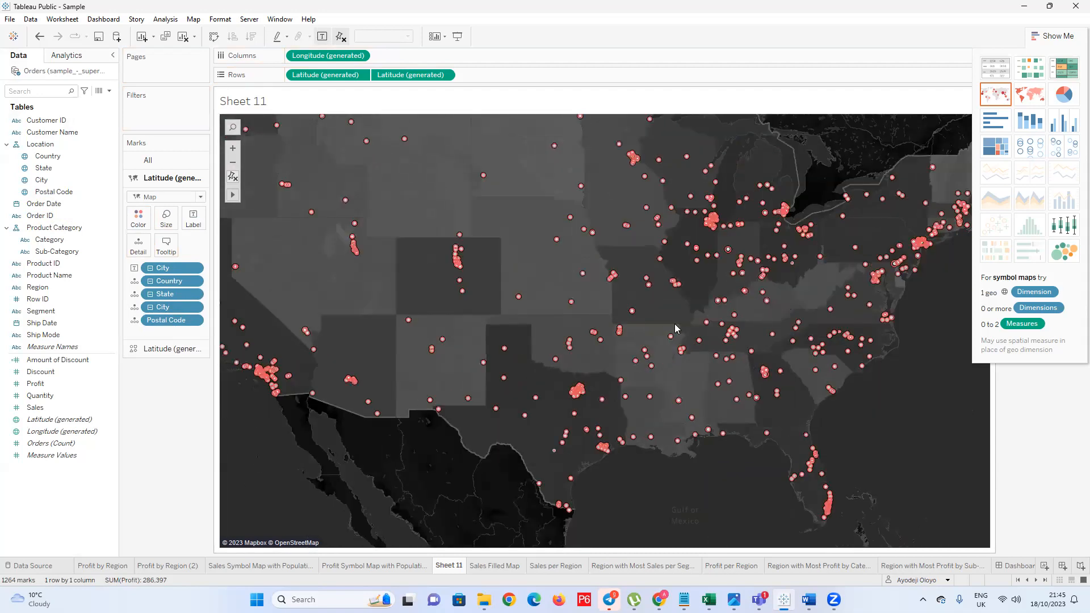
Examine the city labels across the United States map and compare them with the Profit Symbol Map with Population sheet
scroll(671, 431, "down", 1)
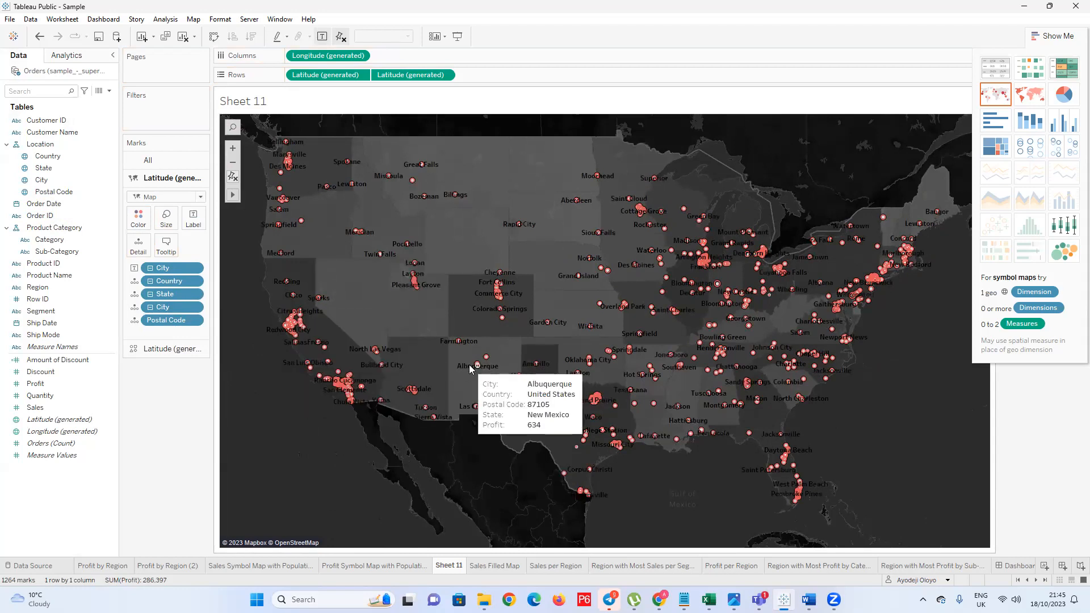
scroll(469, 365, "down", 1)
scroll(365, 190, "up", 1)
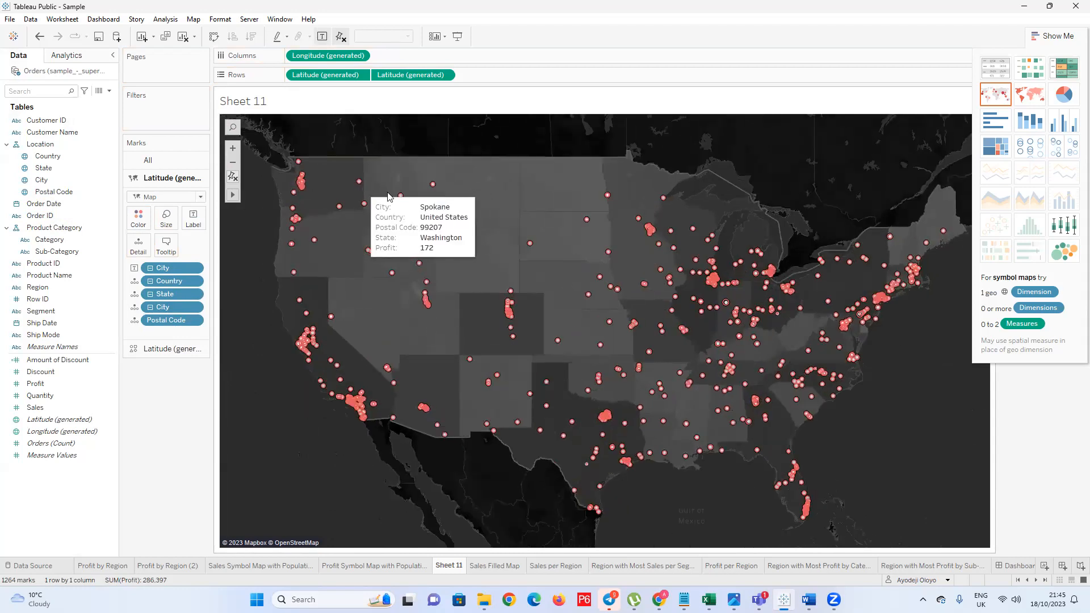
scroll(628, 332, "up", 1)
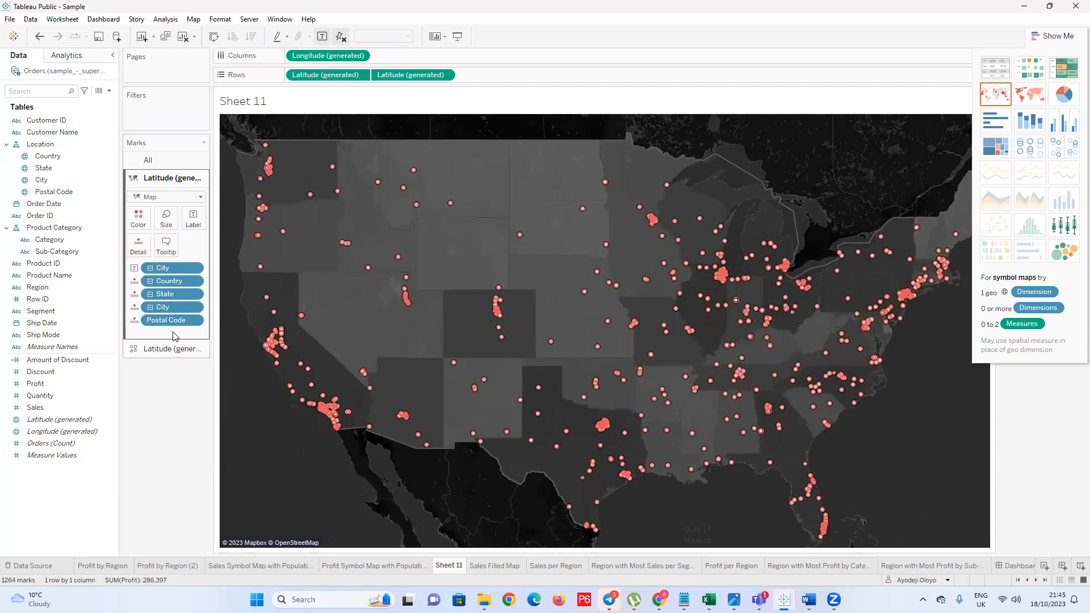
scroll(430, 428, "down", 1)
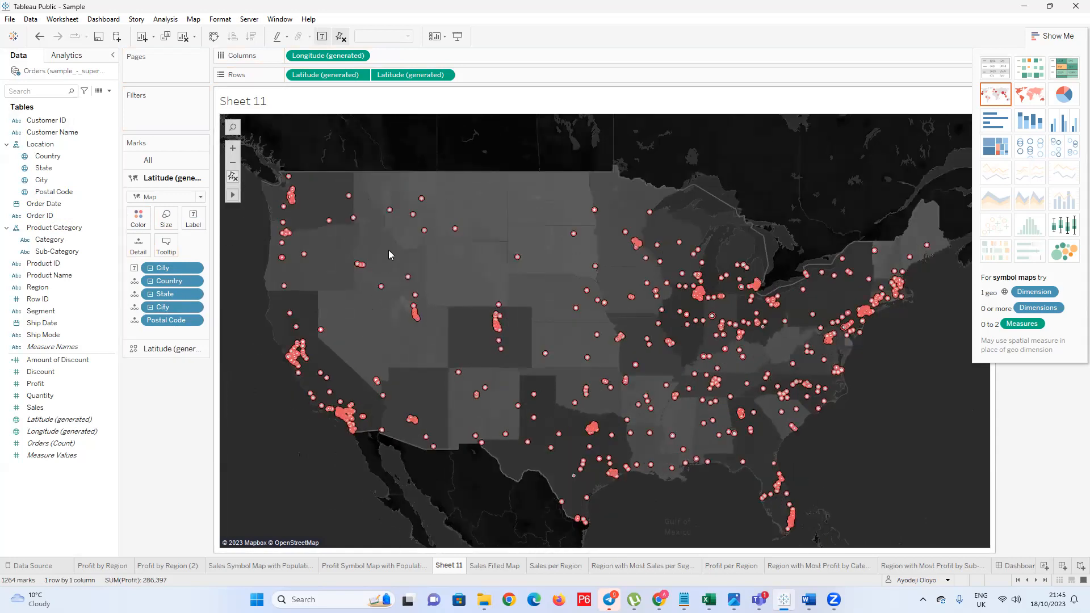
mouse_move(399, 201)
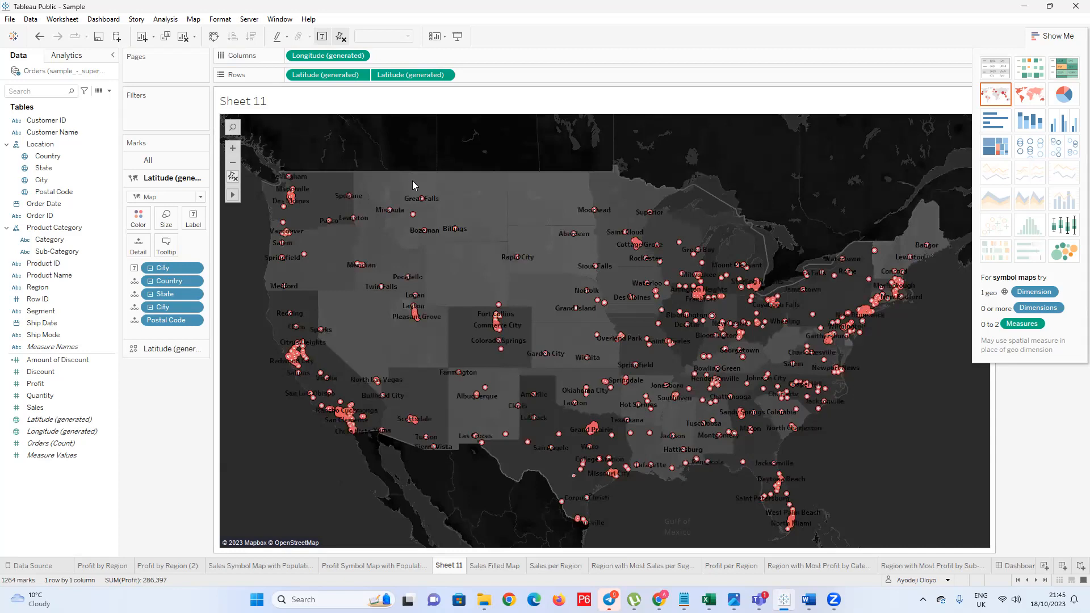
left_click(370, 566)
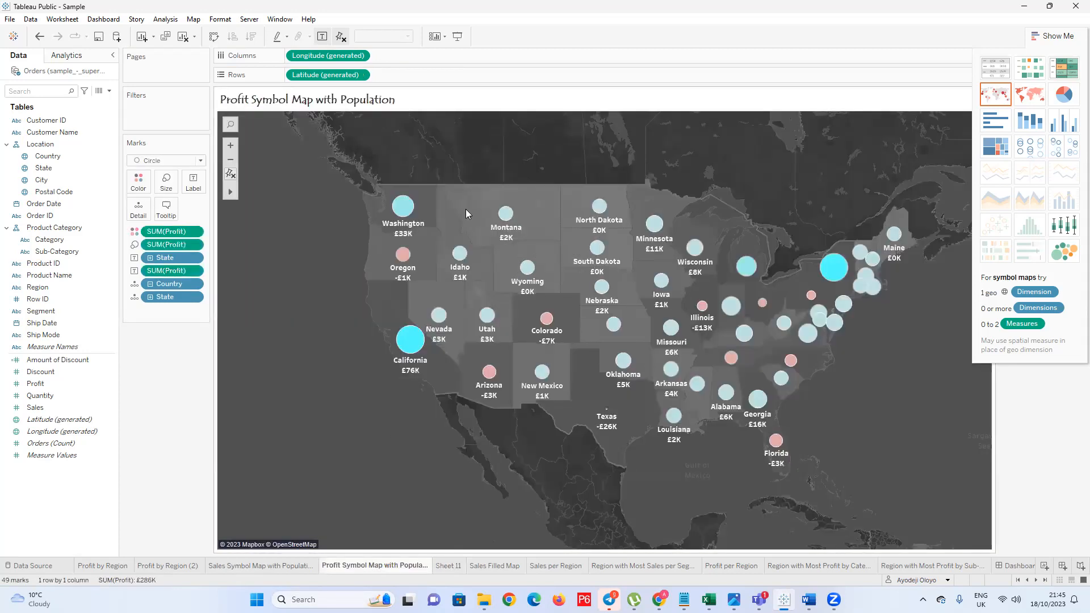
left_click(447, 568)
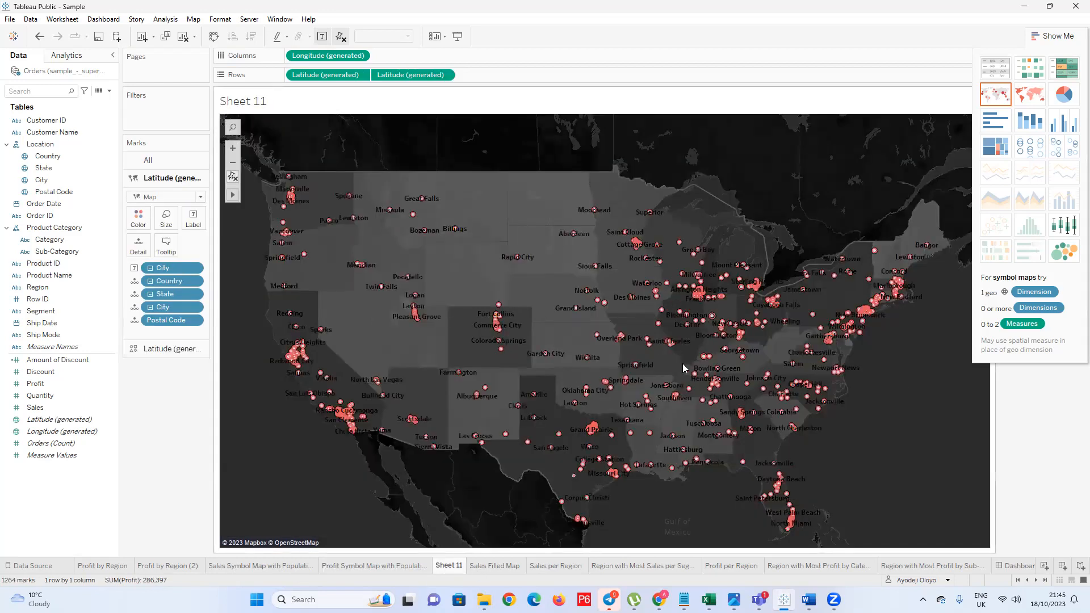
Copy the name of the Profit Symbol Map with Population sheet and paste it as the name of Sheet 11
left_click(374, 566)
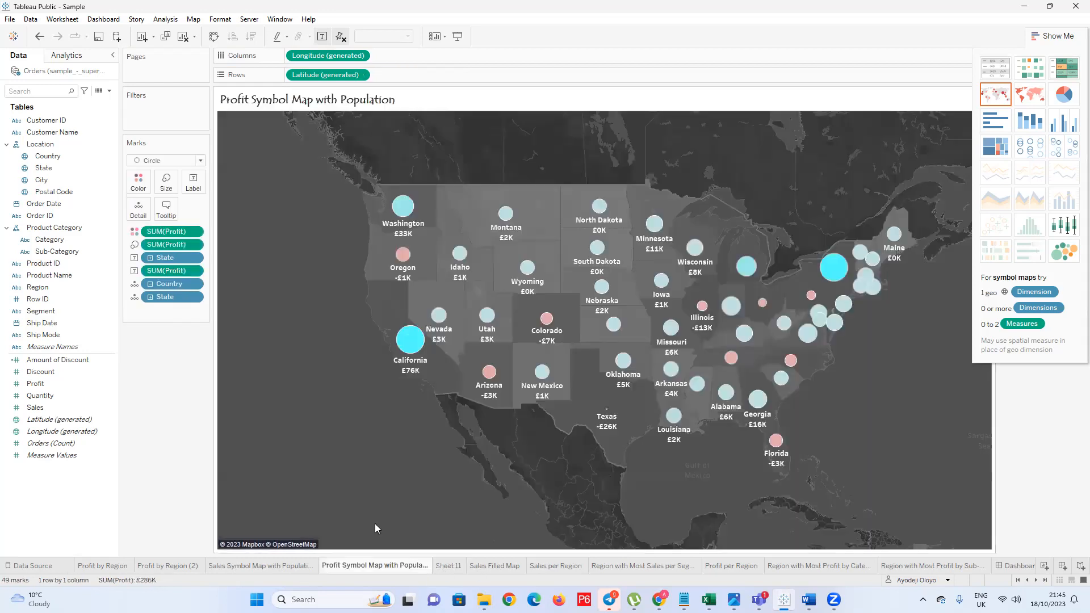
double_click(402, 100)
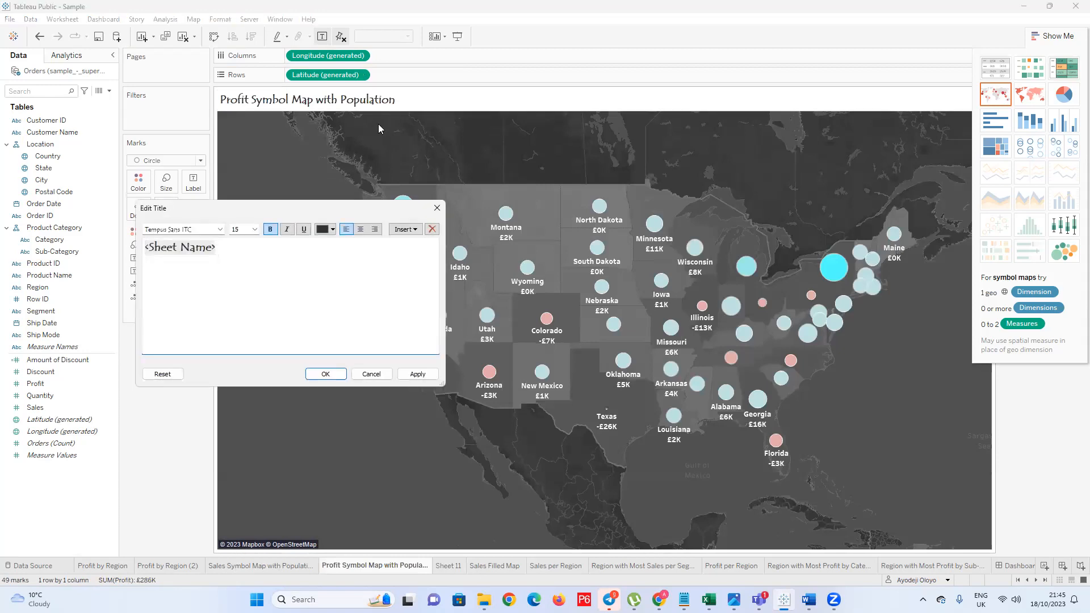
left_click(437, 208)
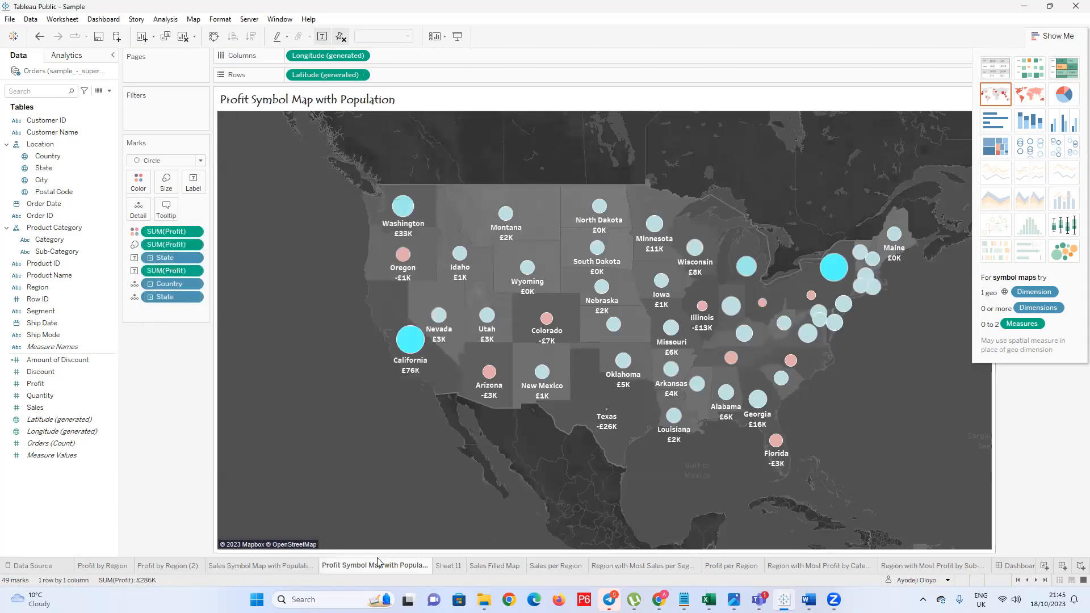
double_click(378, 564)
key("ctrl+c")
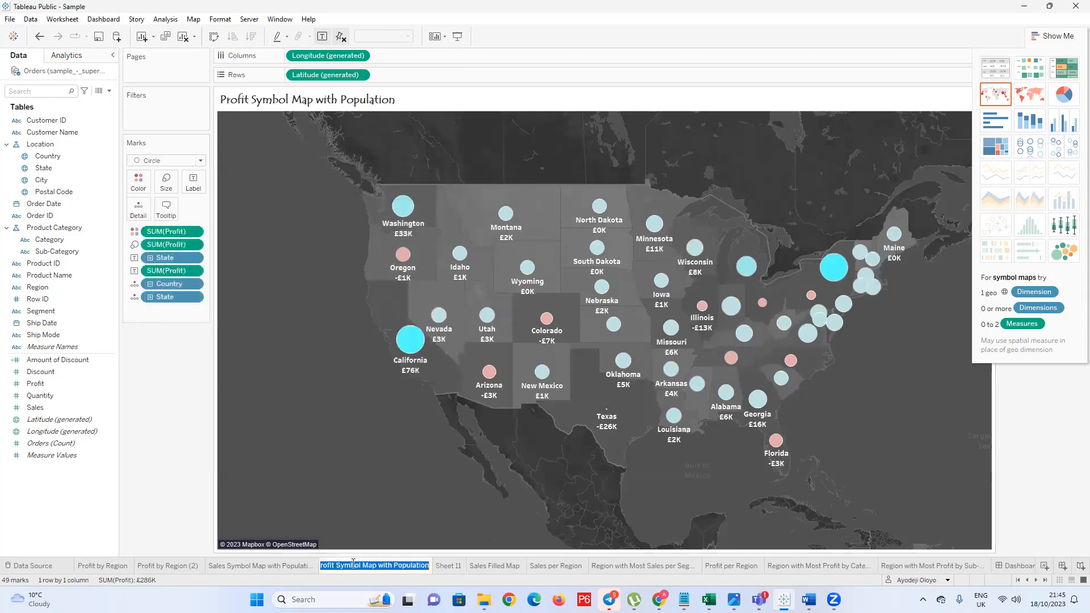
left_click(452, 567)
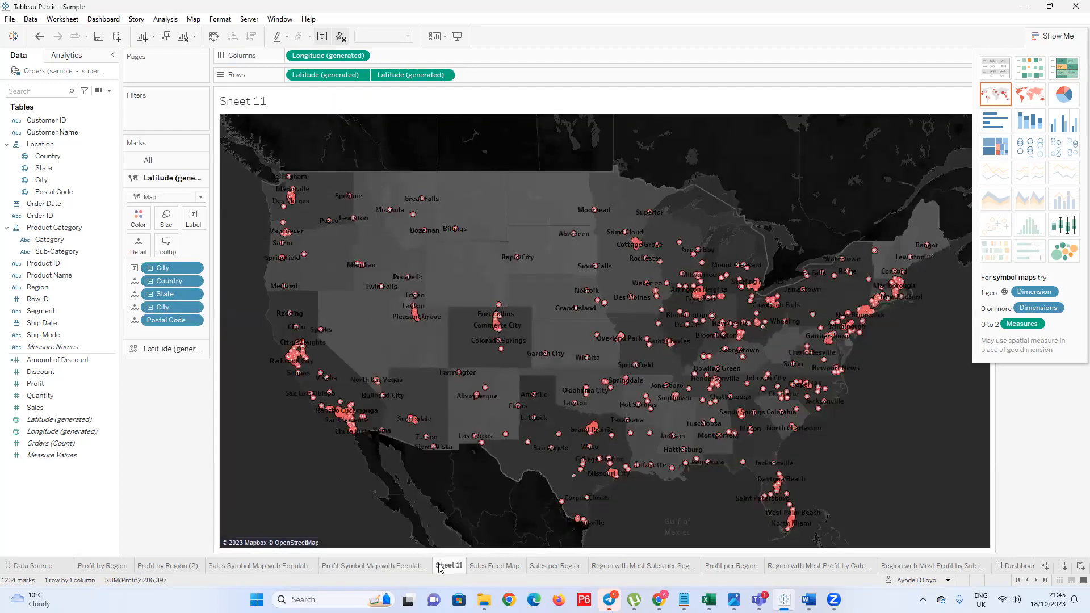
double_click(446, 566)
key("ctrl+v")
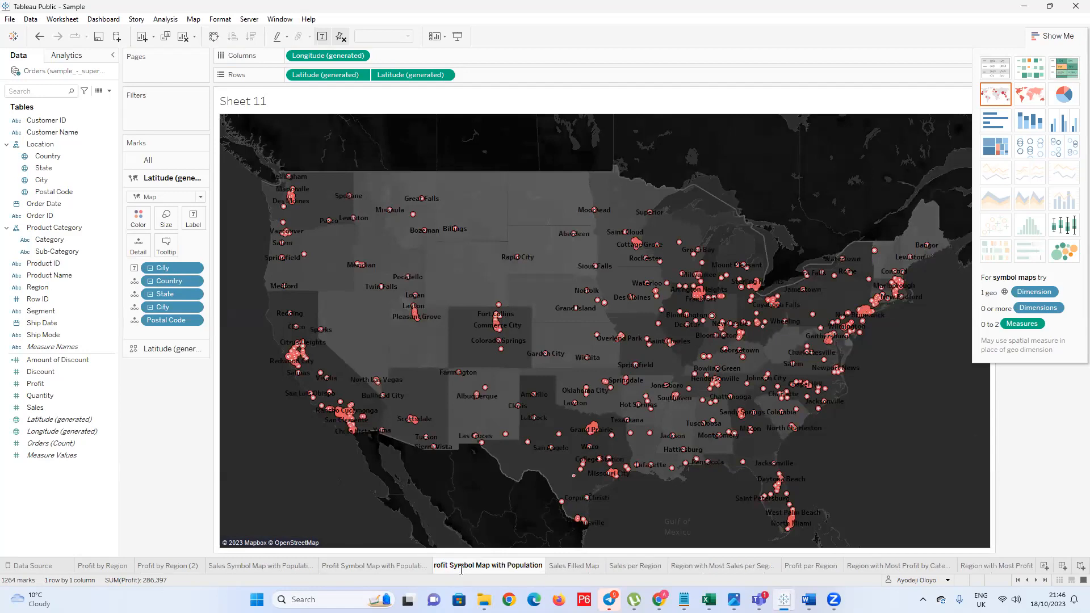
Edit the pasted sheet name to read "Profit distribution by Postal Code with Population"
mouse_move(466, 570)
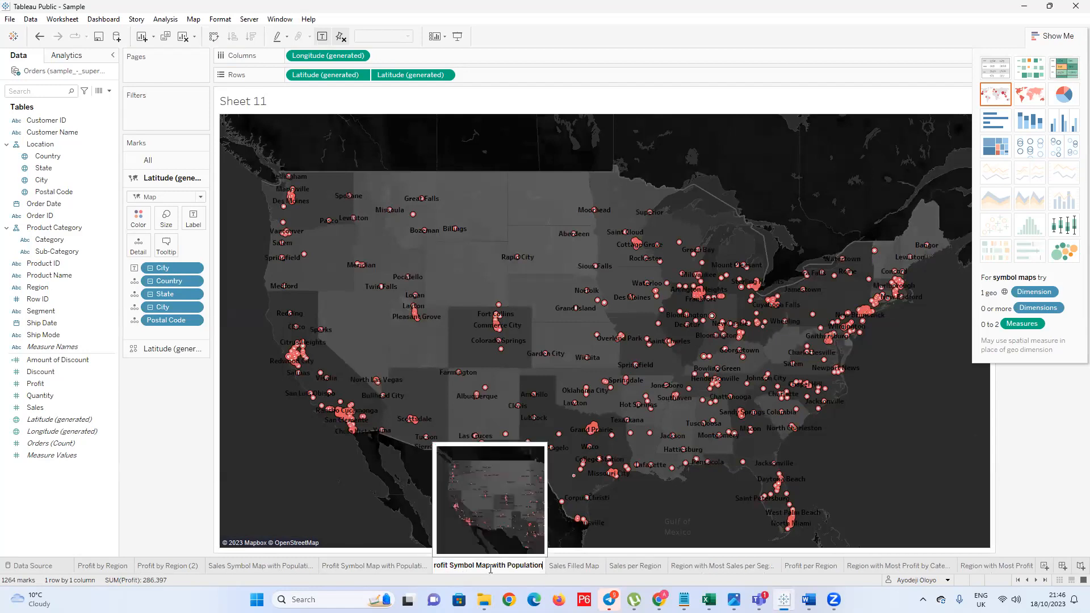
key("BackSpace")
key("BackSpace")
key("BackSpace")
key("BackSpace")
key("BackSpace")
key("BackSpace")
key("BackSpace")
key("BackSpace")
key("BackSpace")
key("BackSpace")
key("BackSpace")
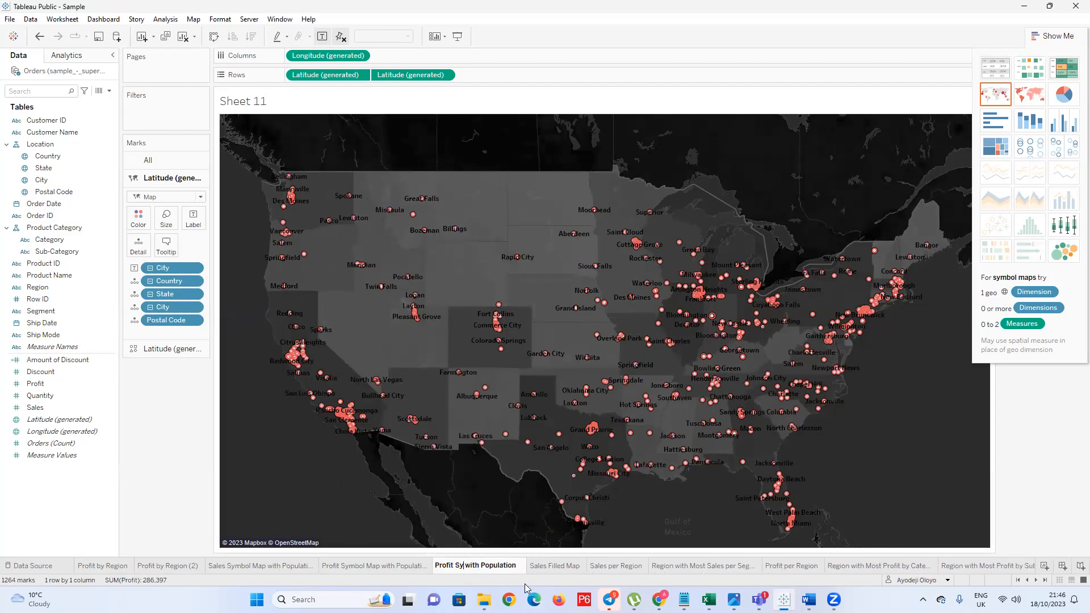
type("distrib")
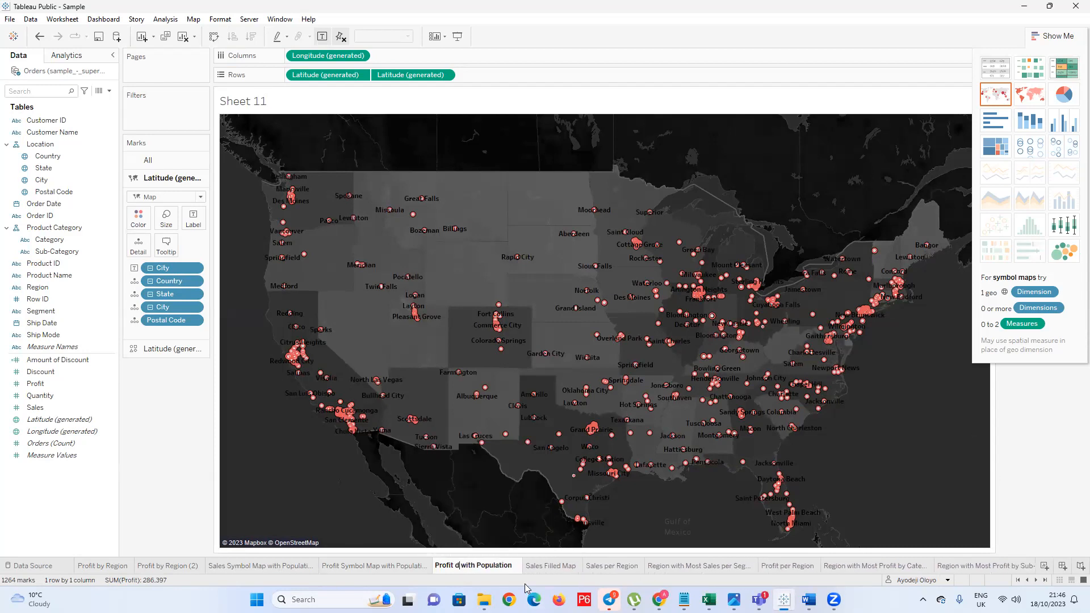
type("ution")
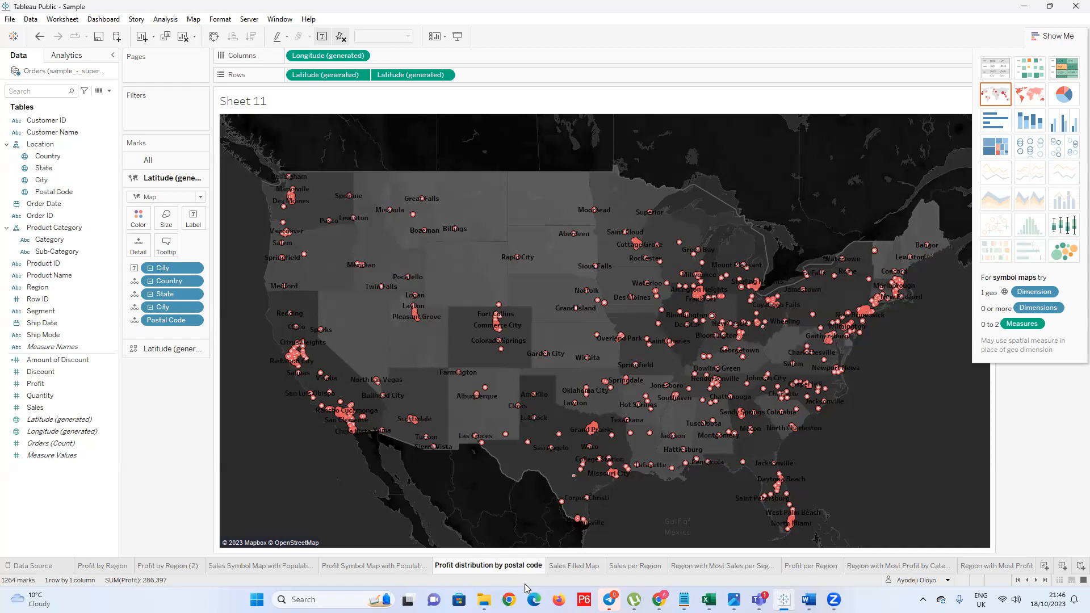
type("0")
key("Right")
key("Right")
key("Right")
key("Return")
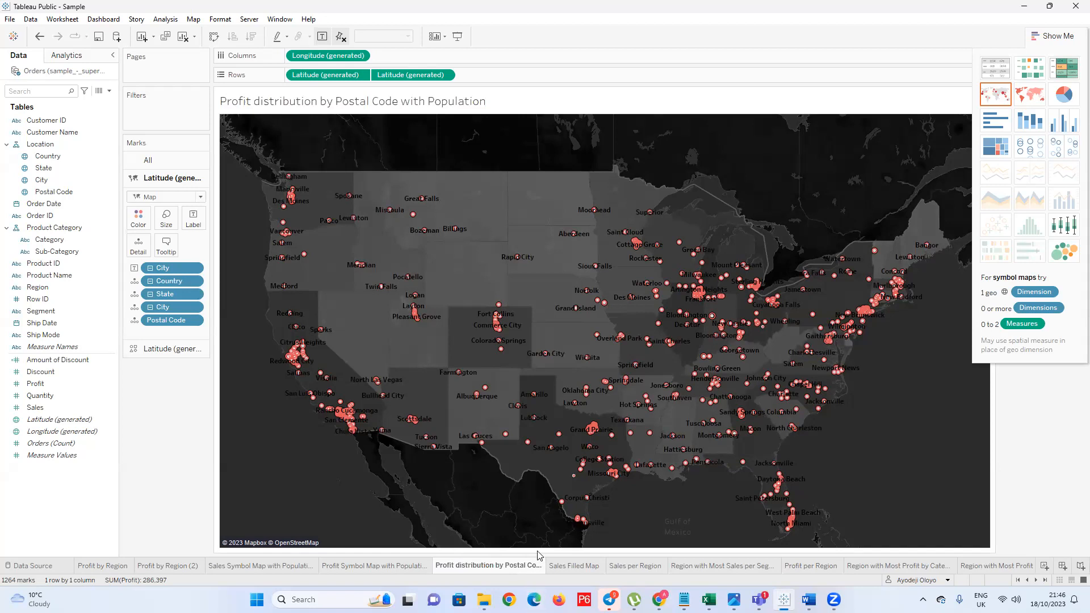
Remove "with Population" from the sheet name so it reads "Profit distribution by Postal Code"
double_click(476, 100)
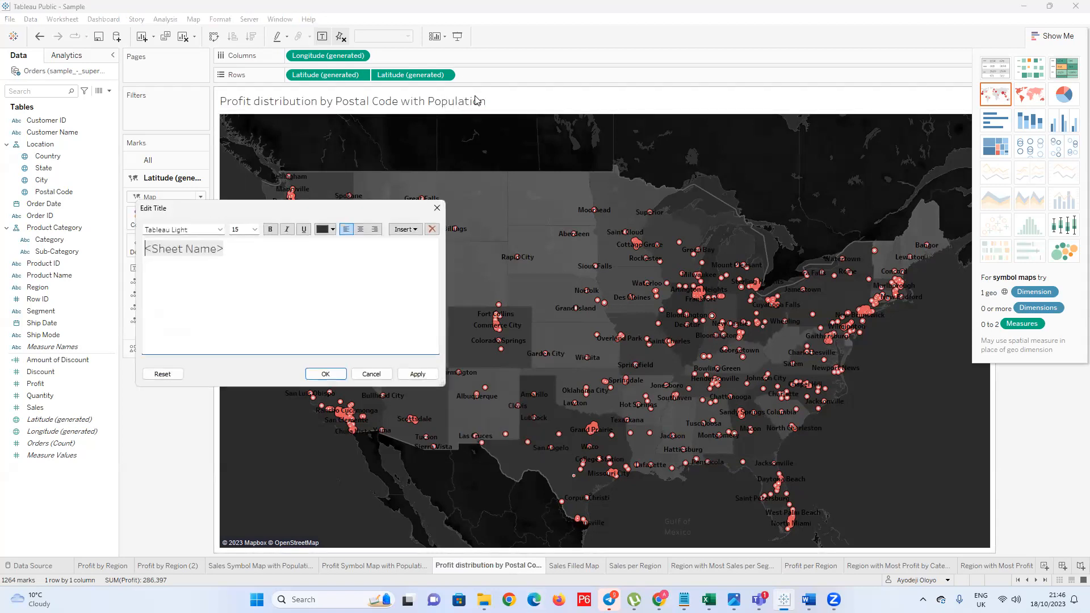
left_click(437, 208)
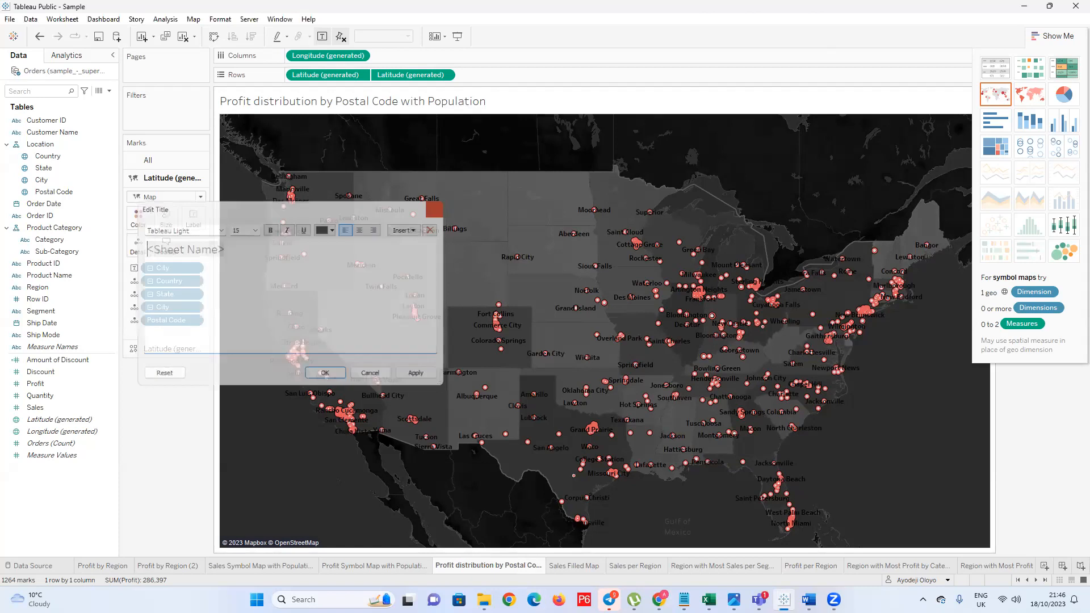
double_click(523, 564)
left_click_drag(510, 565, 534, 565)
left_click(492, 567)
key("Delete")
key("Delete")
key("Delete")
key("Delete")
key("Delete")
key("Delete")
key("Delete")
key("Delete")
key("Delete")
key("Delete")
key("Delete")
key("Delete")
key("Delete")
key("Delete")
key("Delete")
key("Delete")
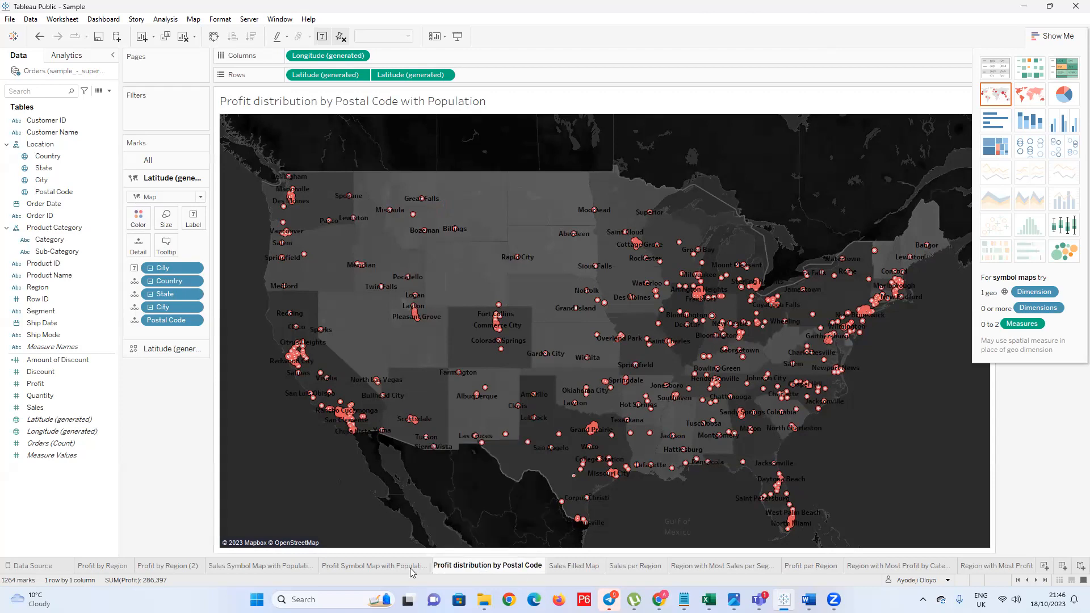
left_click(160, 538)
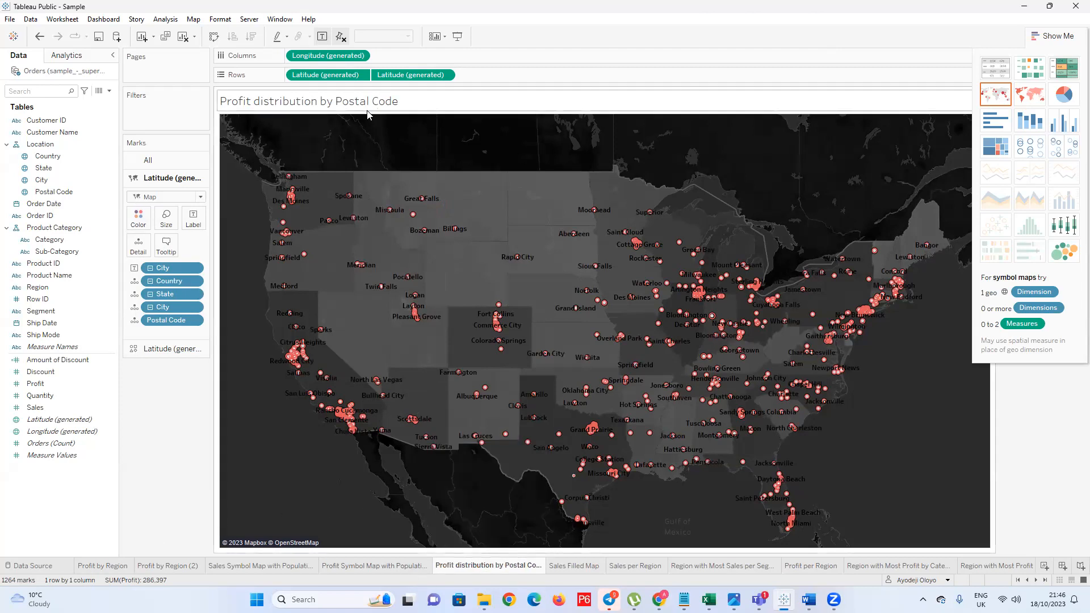
Open the map's title for editing, select the whole sheet name placeholder and show its font size choices
double_click(402, 104)
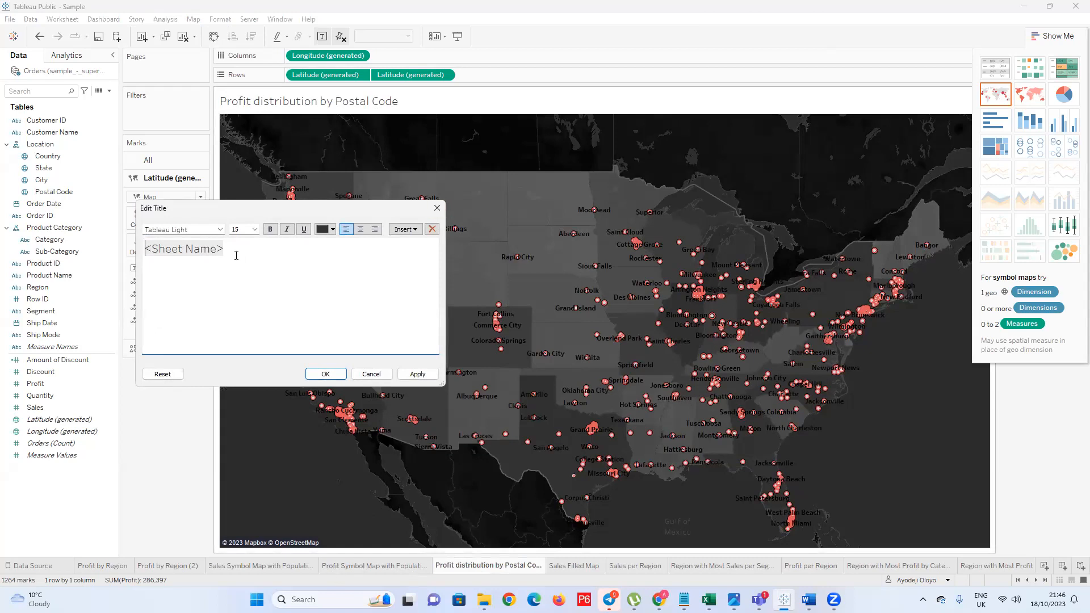
left_click(255, 230)
left_click_drag(221, 247, 143, 245)
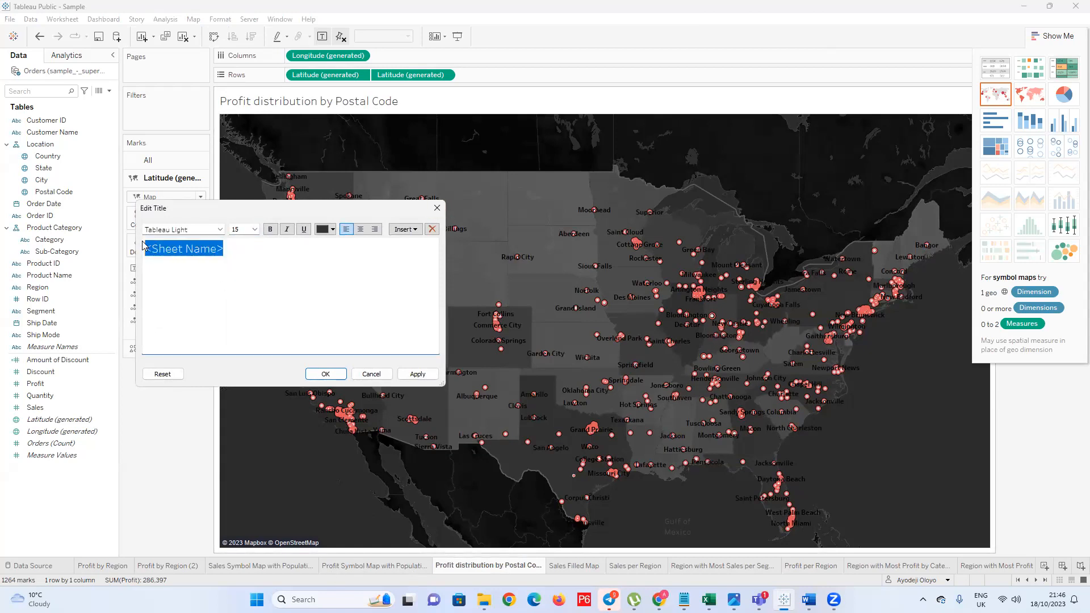
left_click(255, 229)
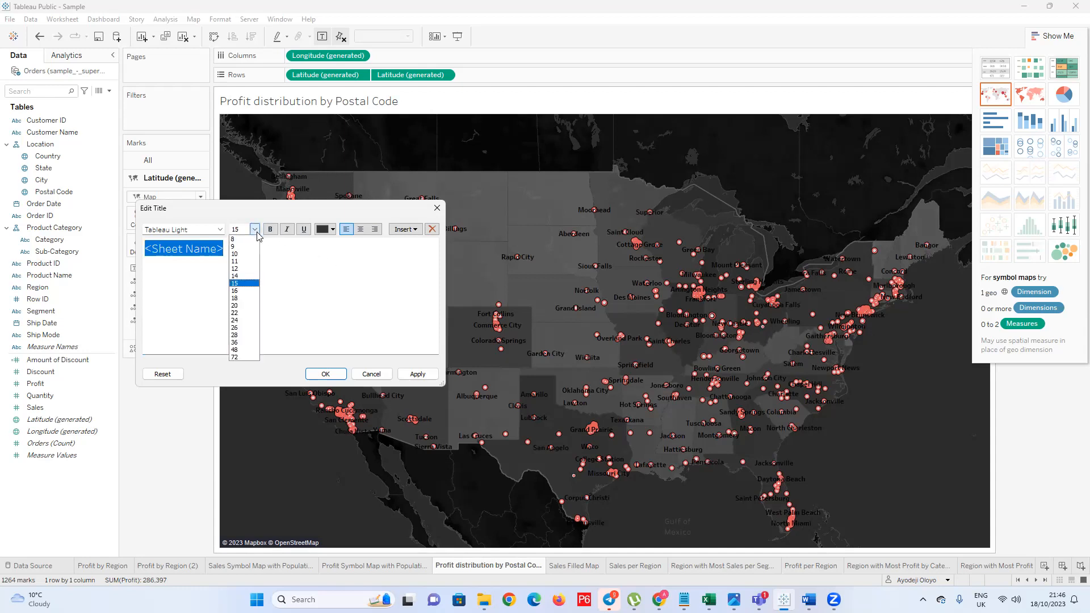
Format the sheet title in bold Tempus Sans ITC at size 15 and apply the change
left_click(244, 284)
left_click(220, 230)
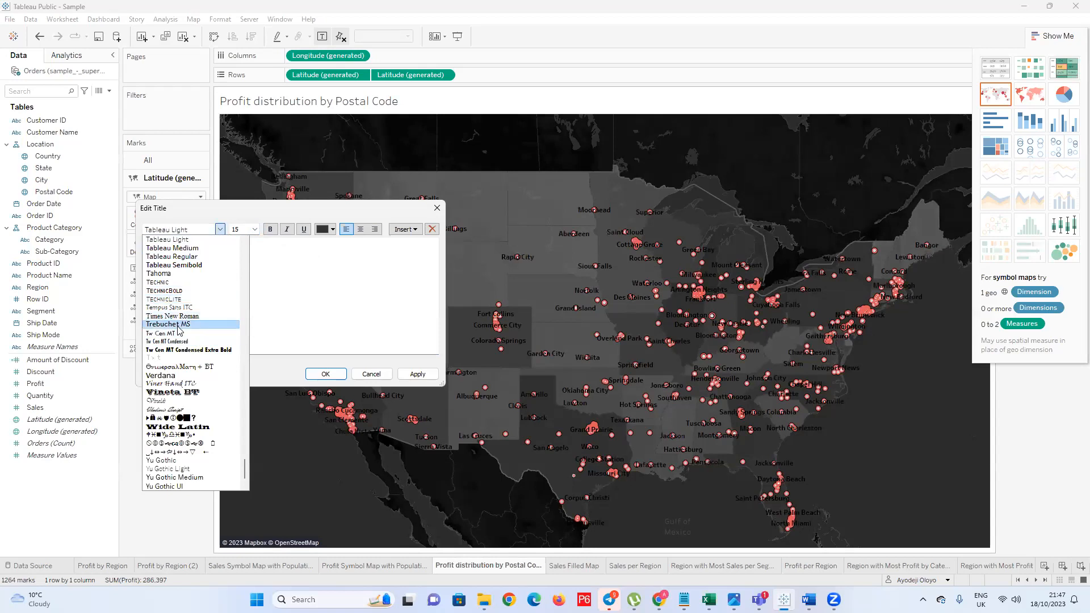
left_click(170, 307)
key("ctrl+b")
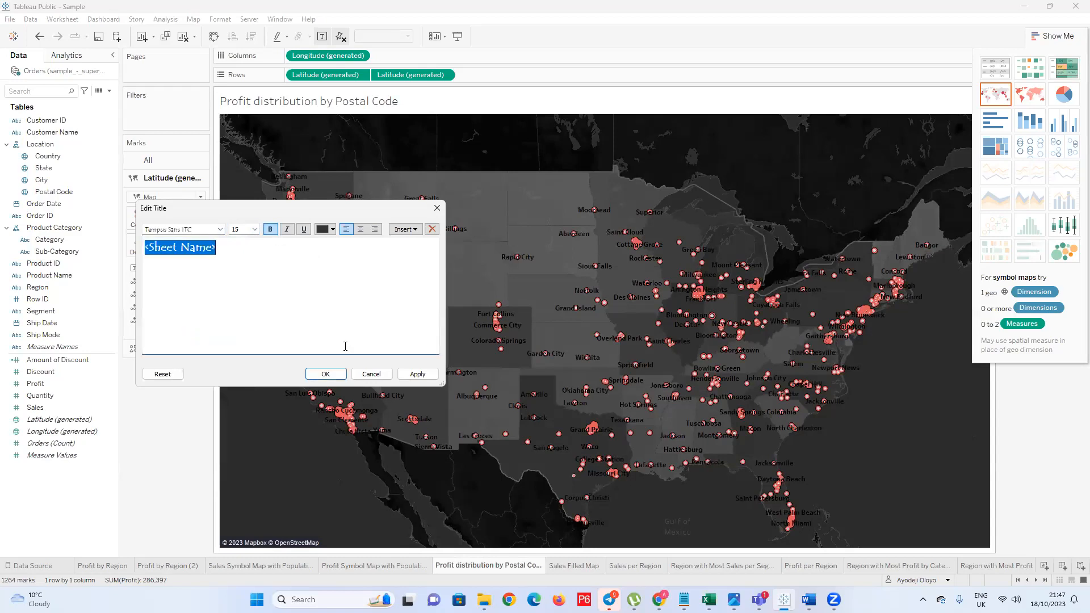
left_click(418, 373)
left_click(325, 373)
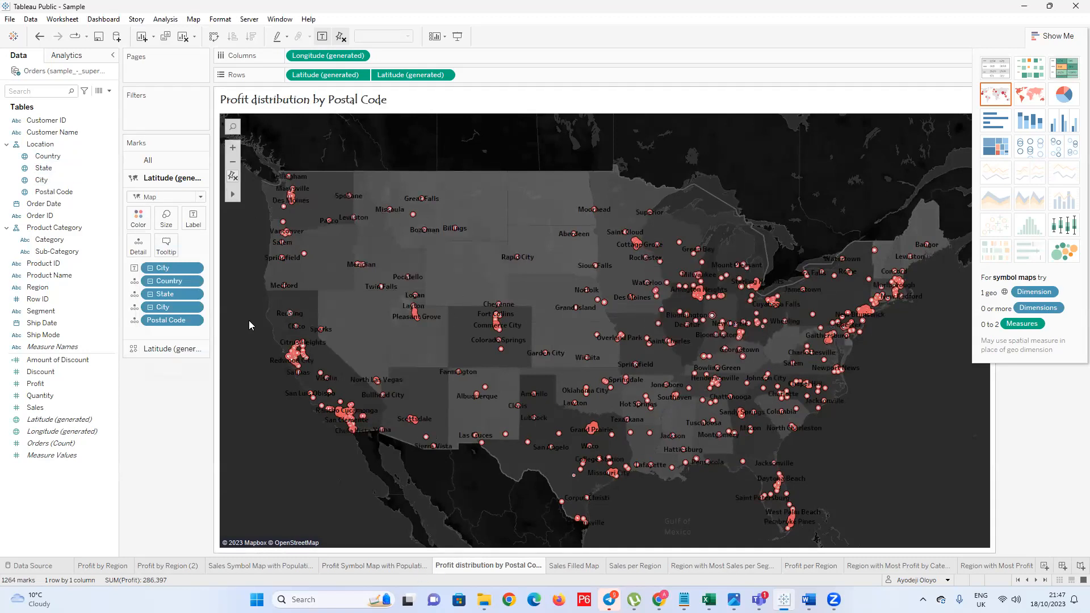
right_click(238, 302)
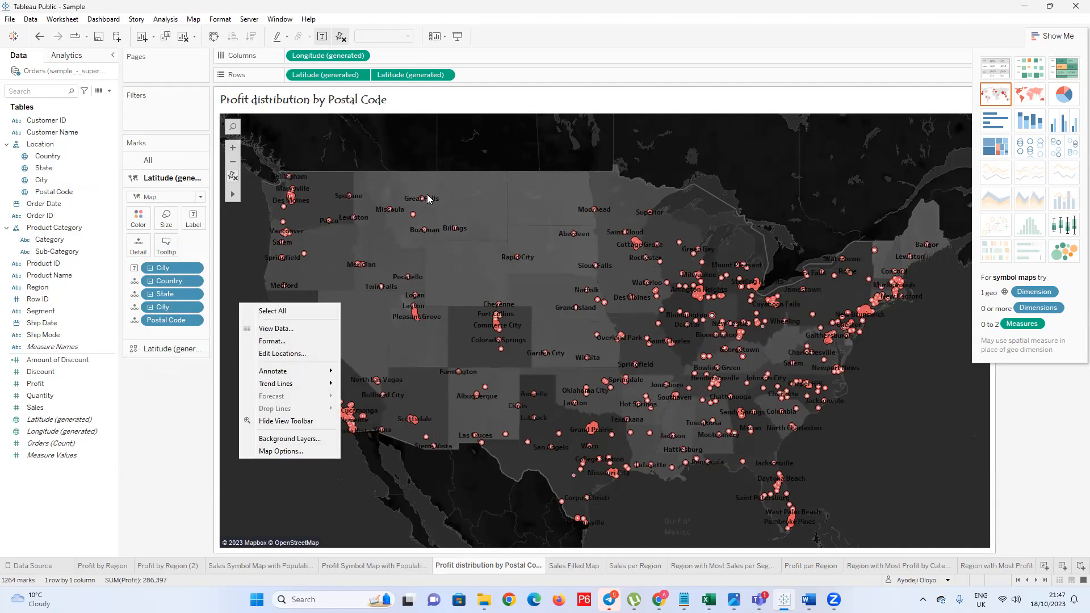
left_click(395, 218)
mouse_move(423, 201)
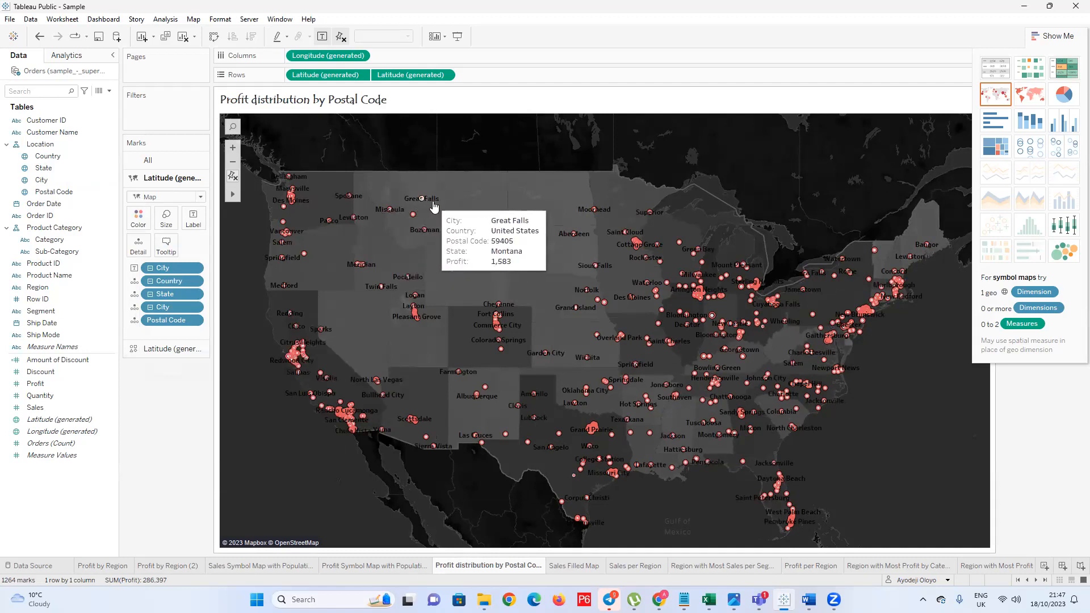
Set the worksheet's default font color to white for the map's city labels
right_click(258, 373)
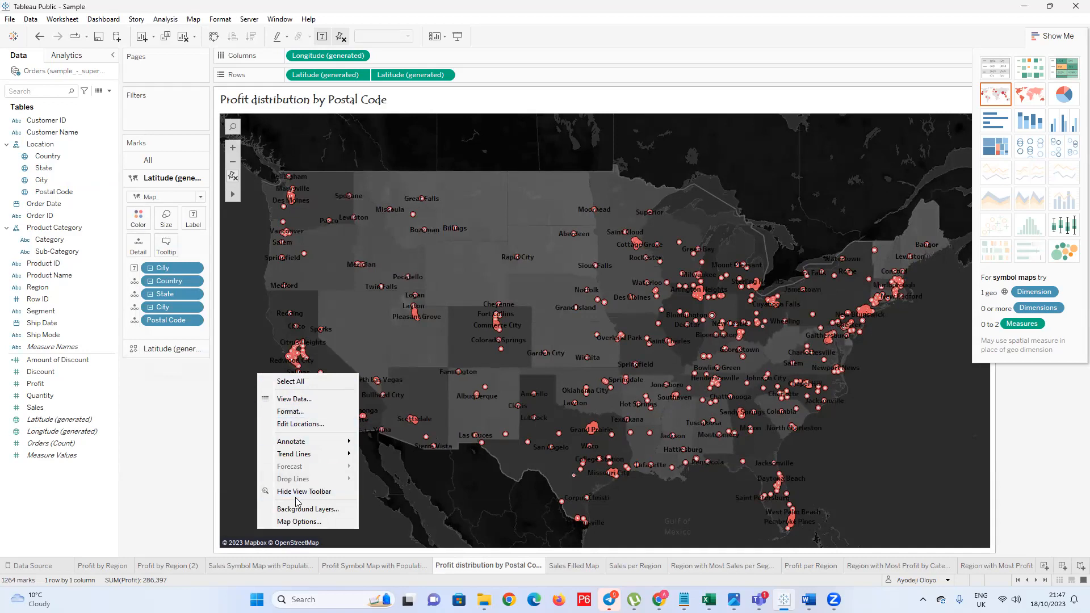
left_click(308, 411)
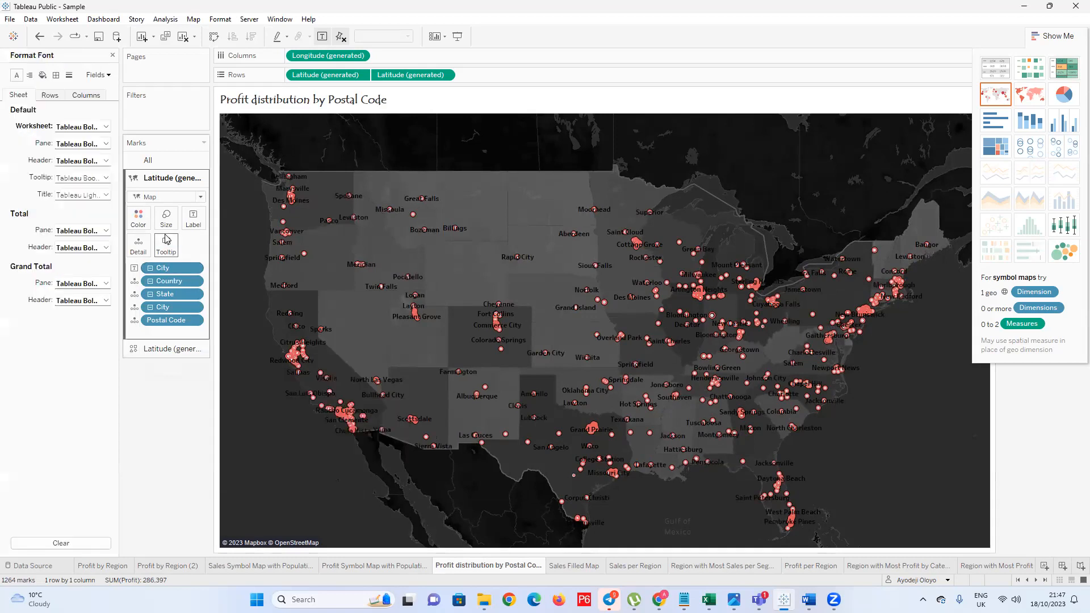
left_click(106, 127)
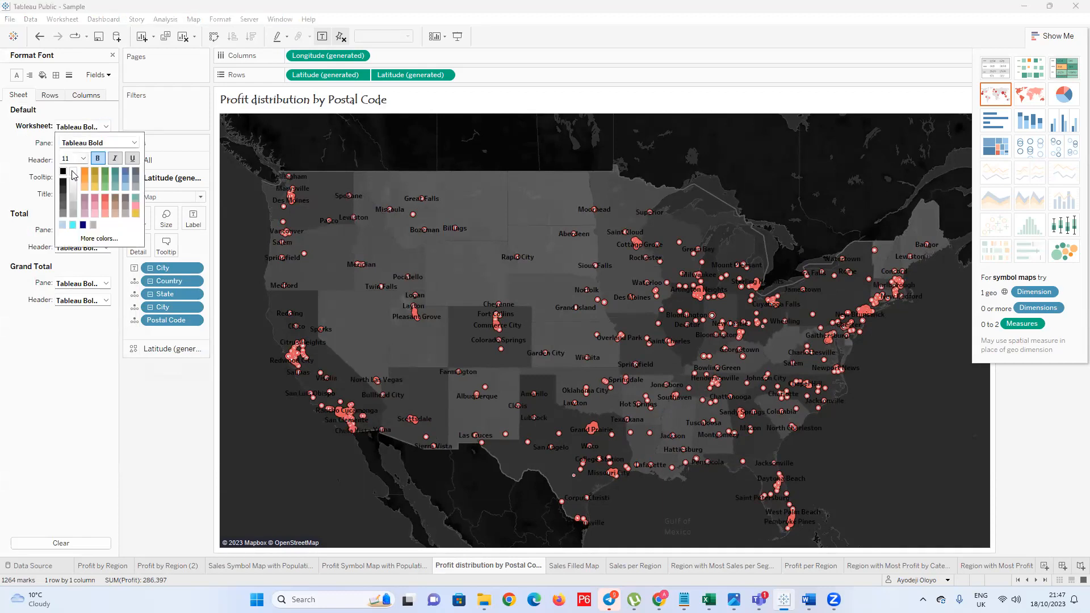
left_click(73, 172)
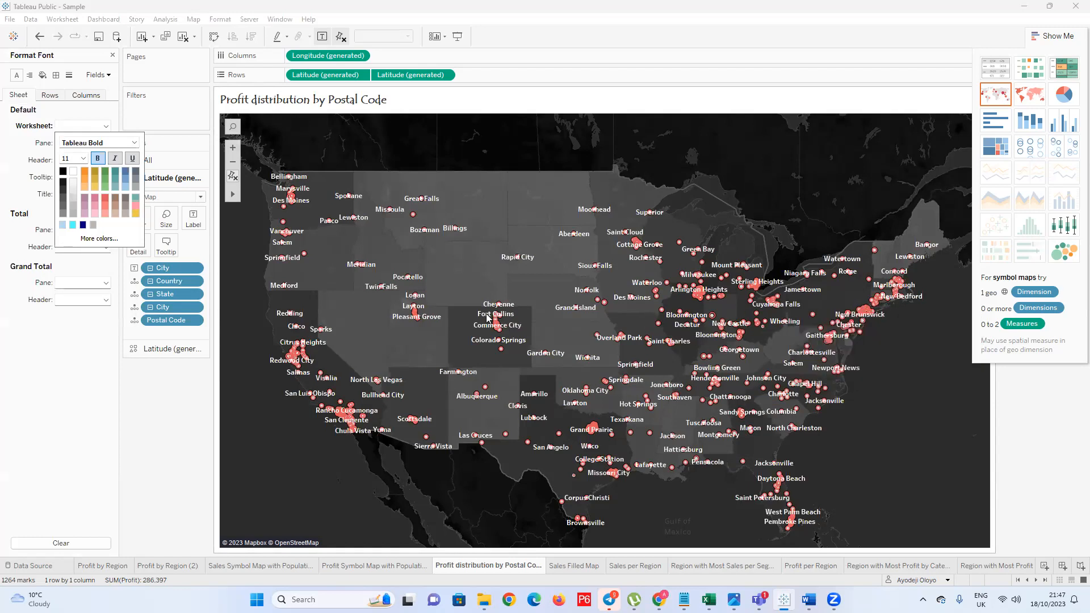
Reduce the worksheet's default font size to 8
mouse_move(307, 181)
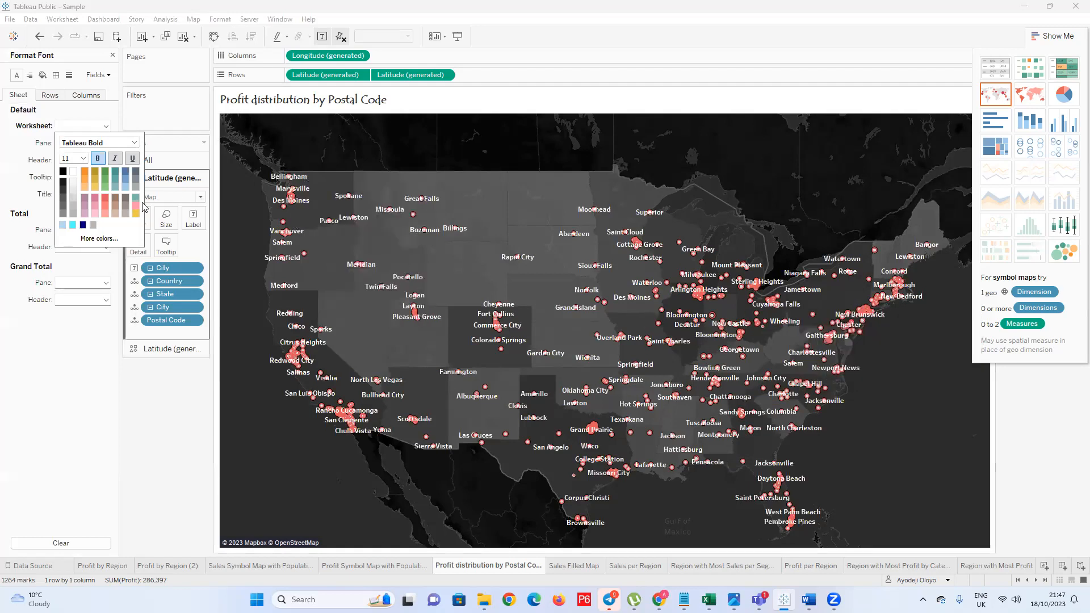
left_click(82, 159)
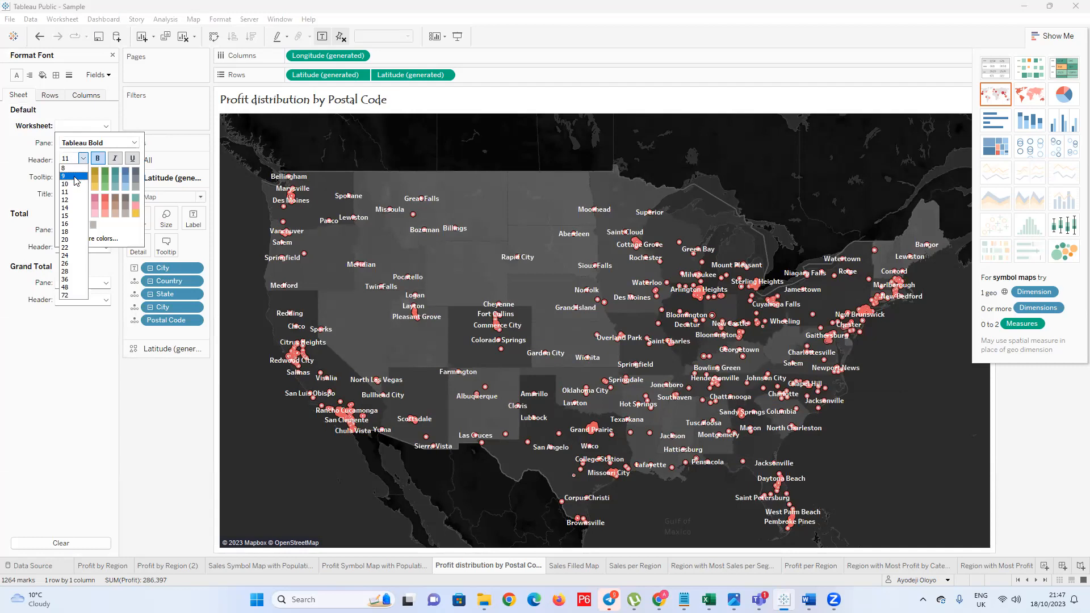
left_click(76, 179)
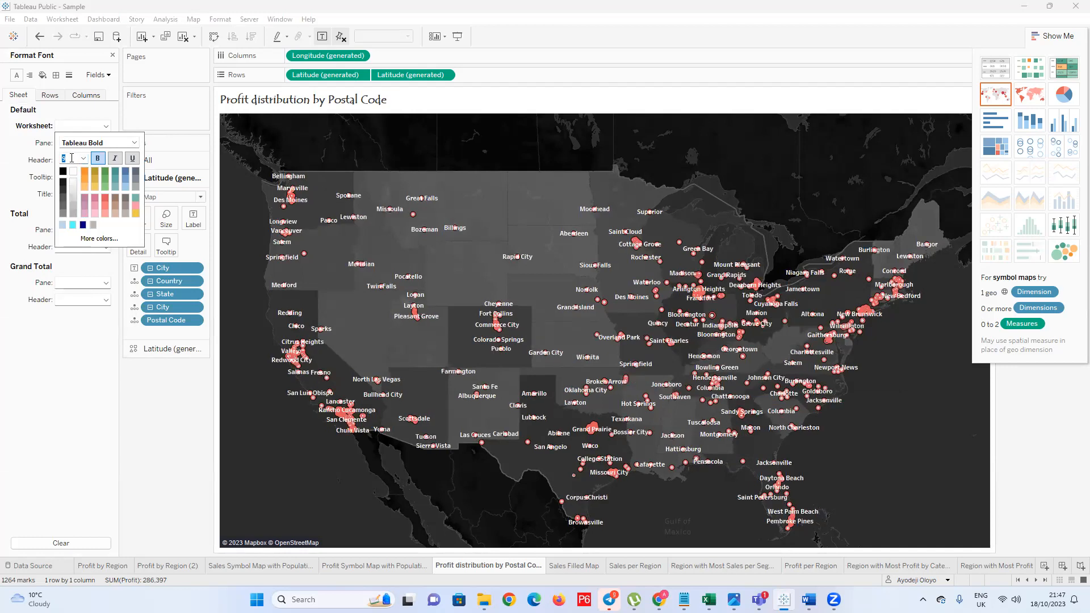
left_click(82, 159)
left_click(76, 168)
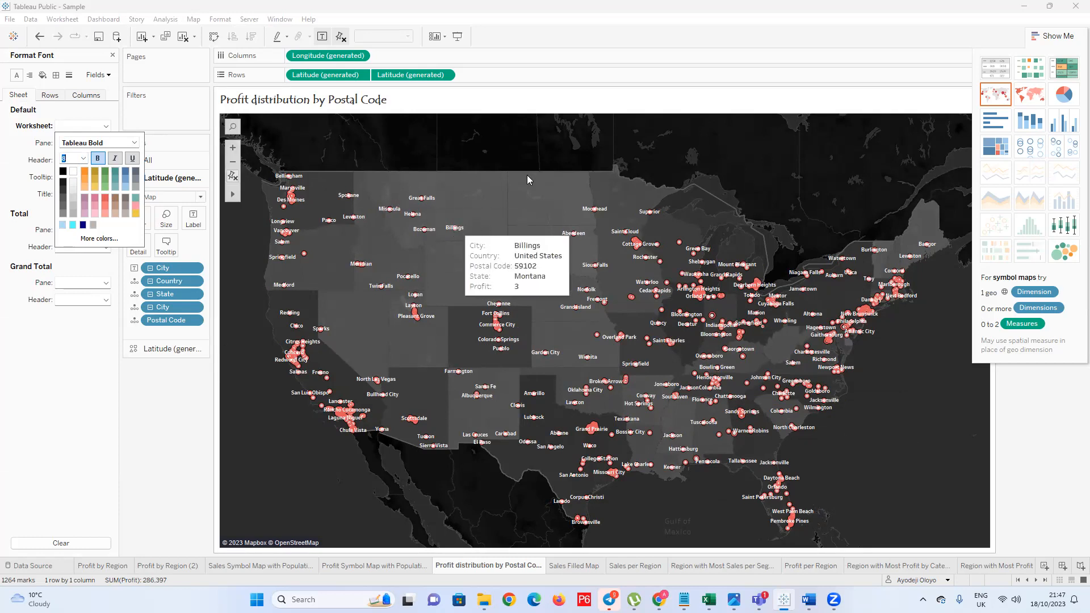
left_click(525, 135)
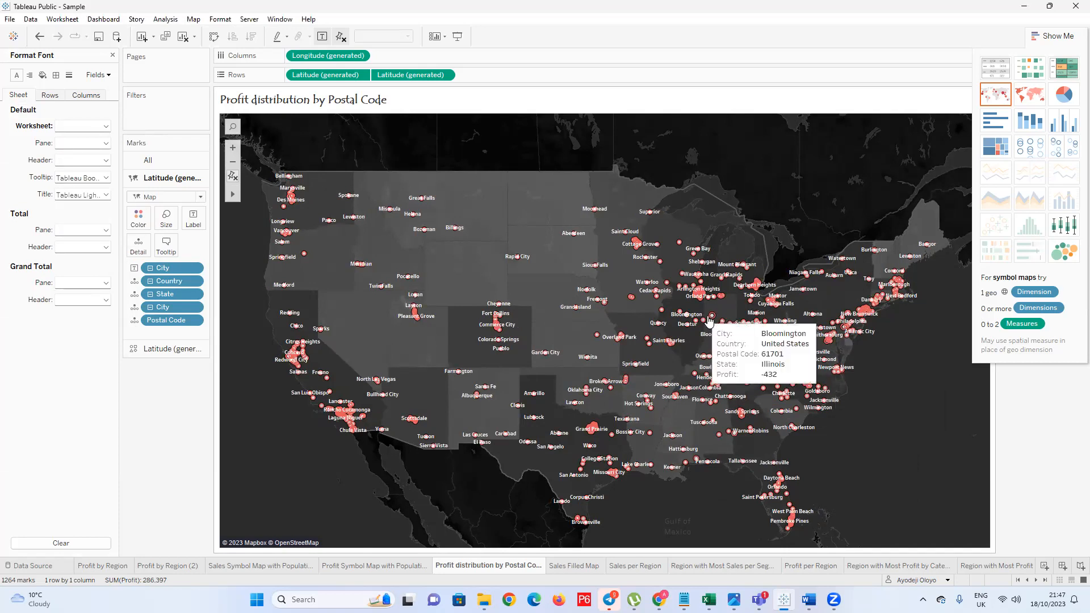
Turn on Area Code Boundaries in the map's background layers
scroll(720, 333, "up", 2)
scroll(720, 333, "up", 5)
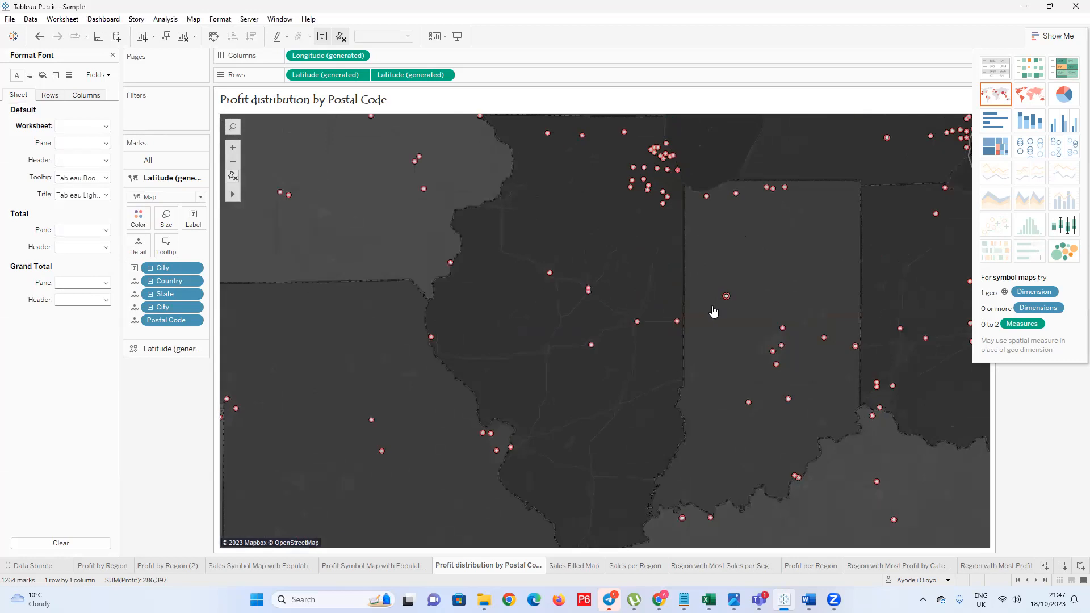
mouse_move(739, 296)
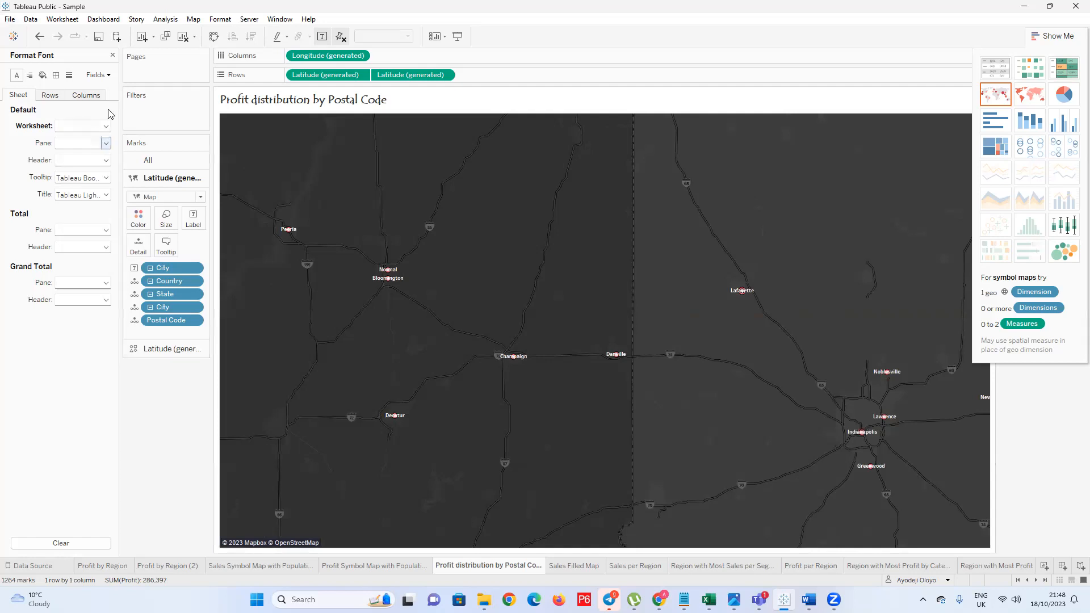
left_click(194, 20)
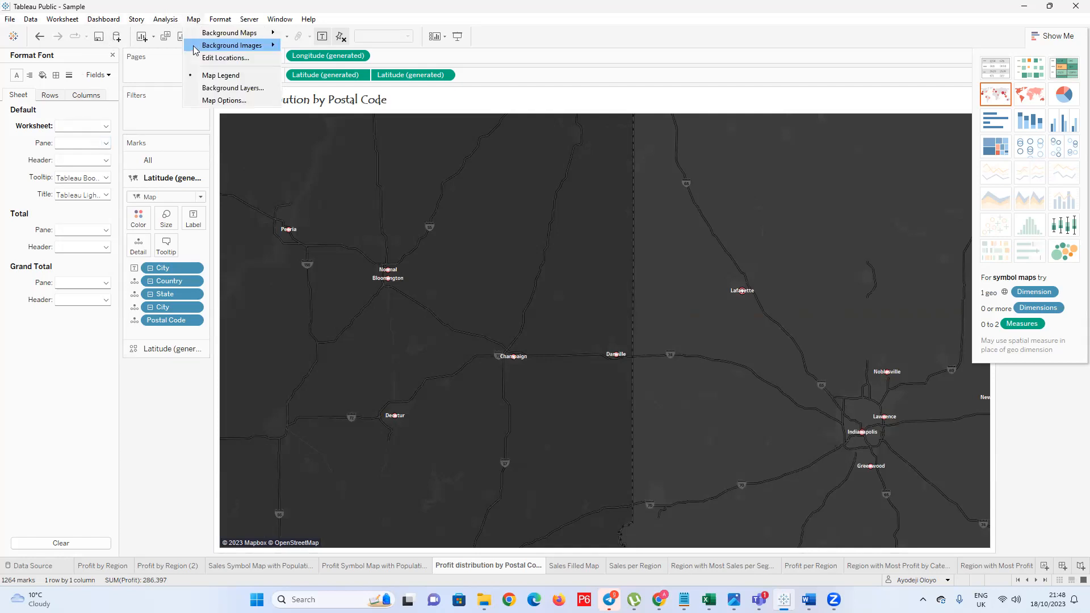
left_click(233, 88)
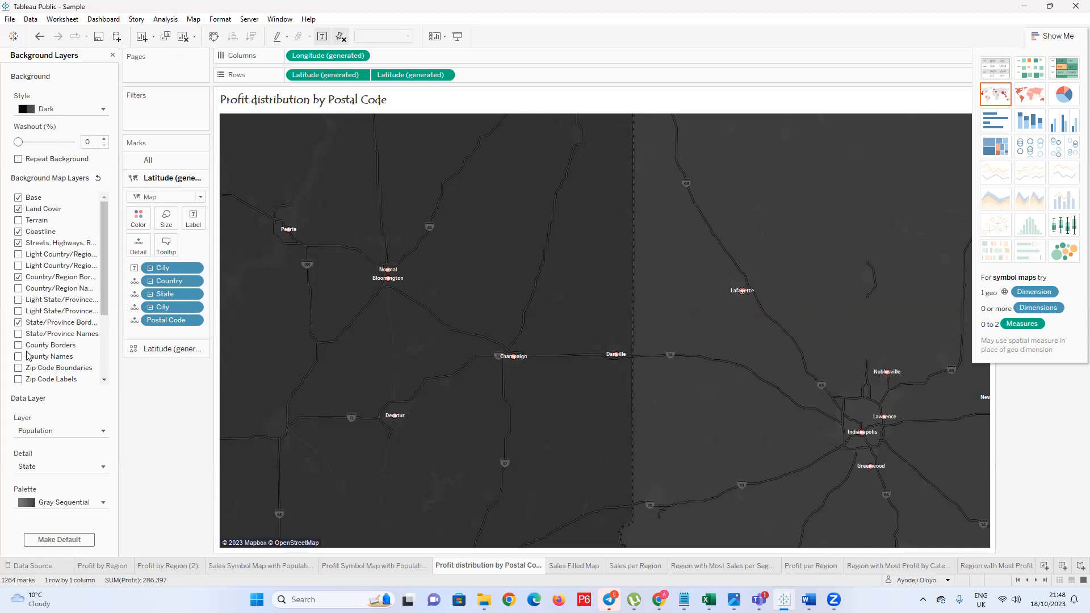
scroll(32, 356, "down", 2)
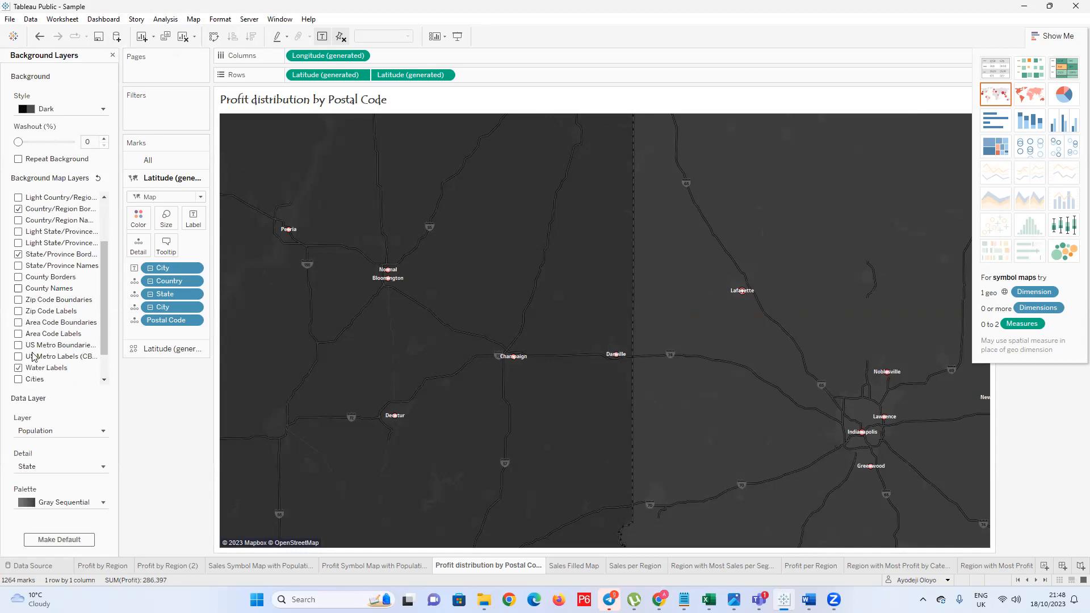
left_click(19, 324)
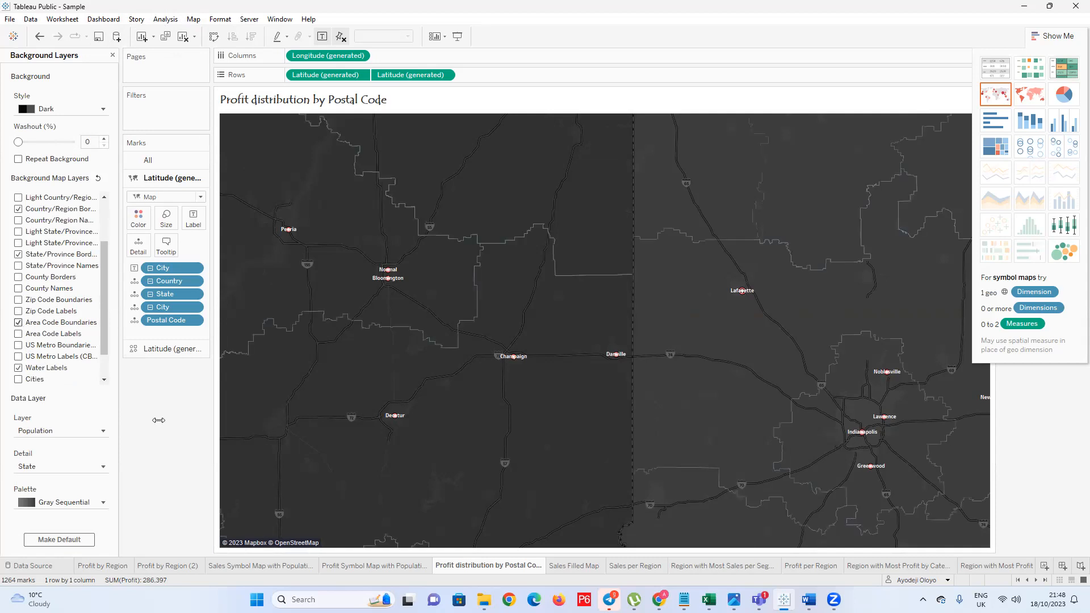
Examine the area code boundaries on the map at country, state and regional scale
scroll(487, 354, "down", 1)
scroll(487, 355, "down", 4)
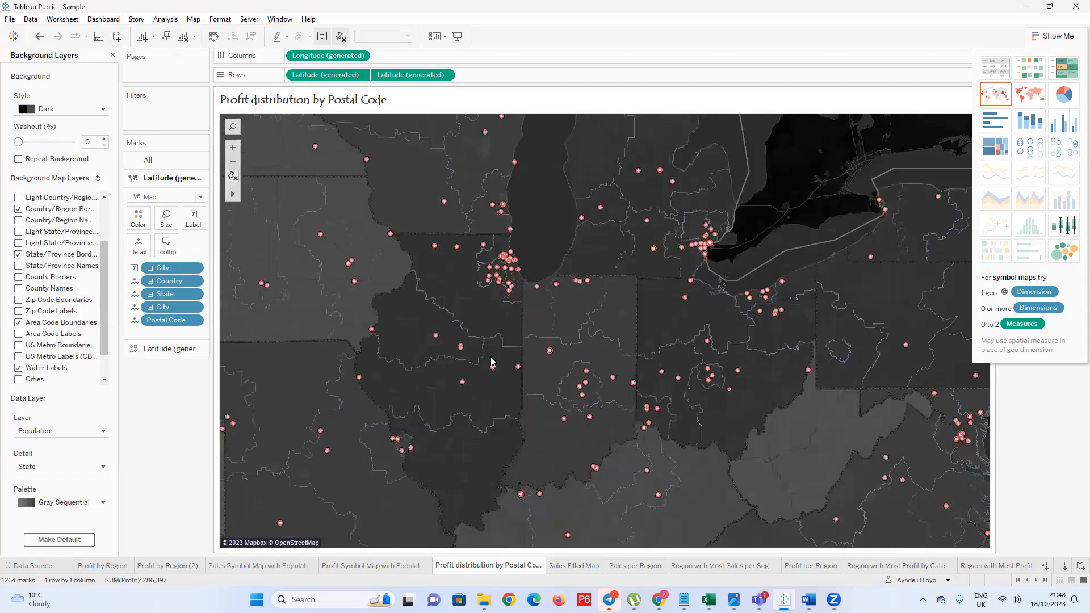
scroll(587, 357, "down", 2)
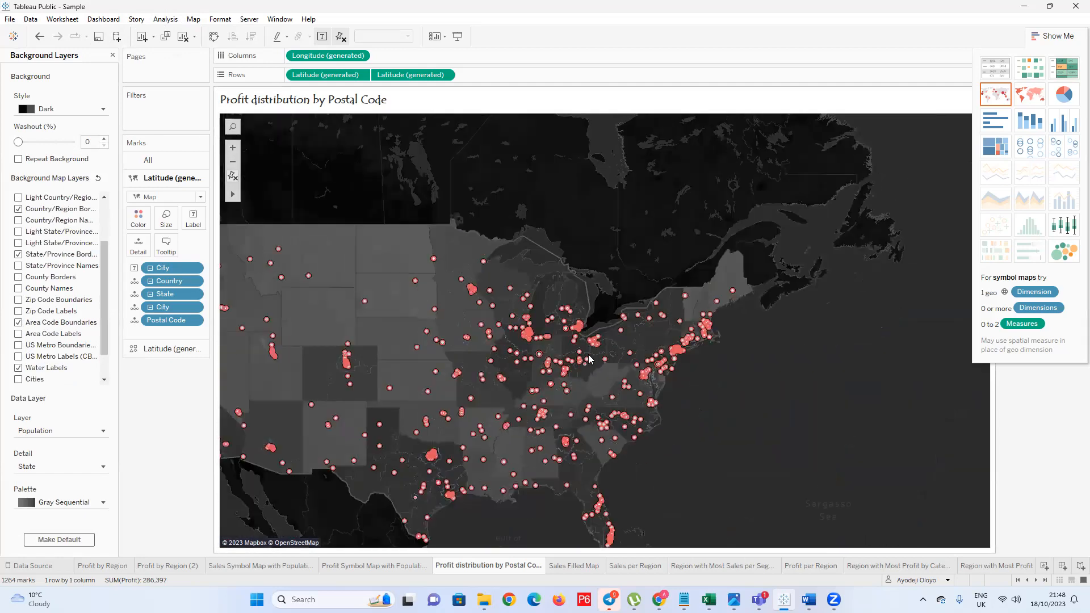
scroll(341, 428, "up", 2)
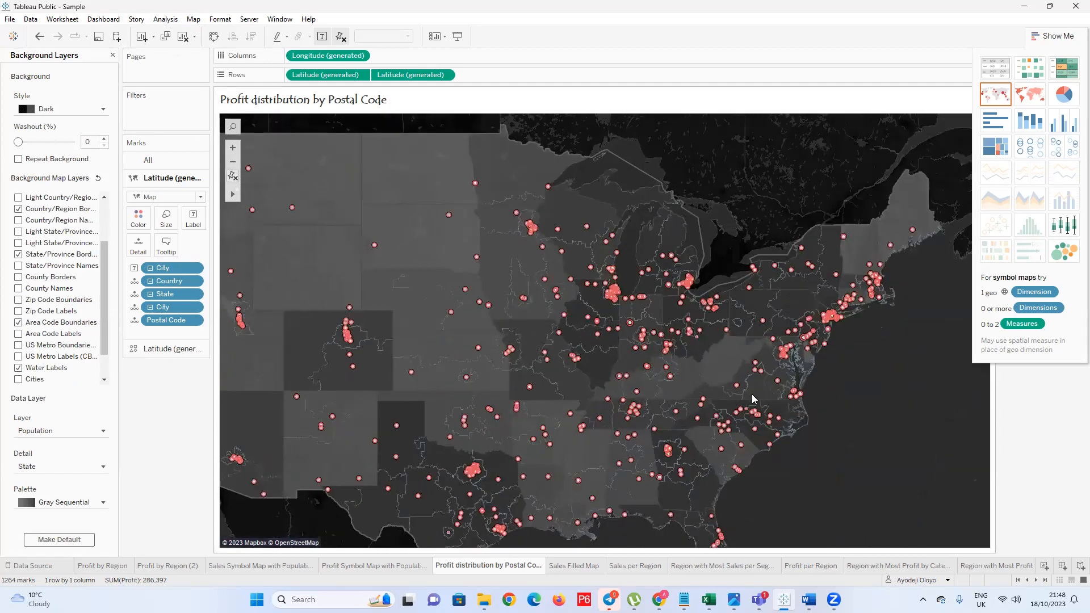
scroll(751, 394, "down", 2)
scroll(522, 402, "up", 5)
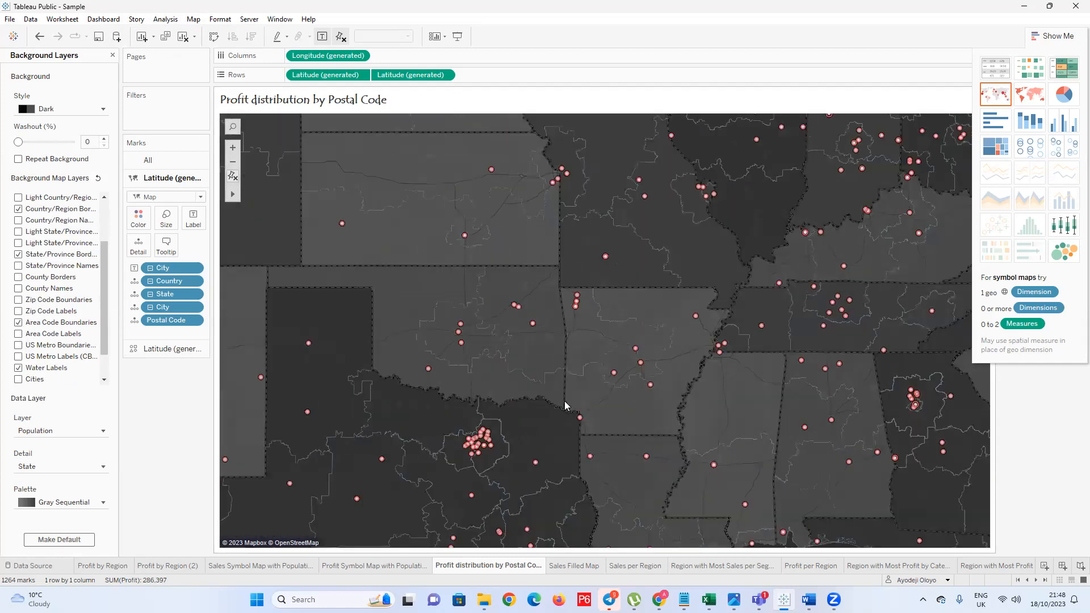
scroll(398, 359, "up", 1)
scroll(356, 317, "up", 3)
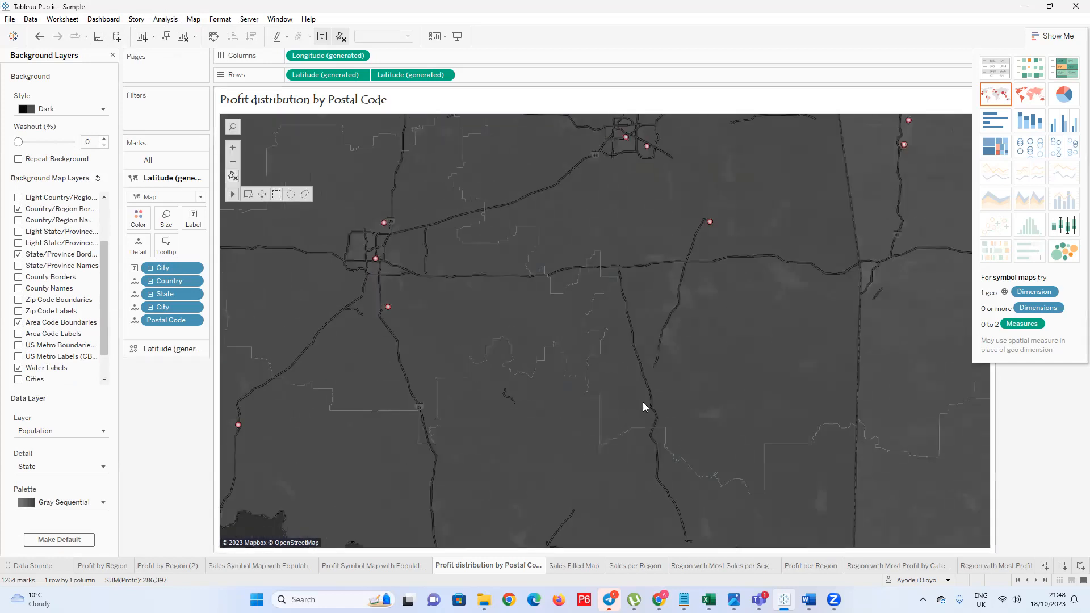
Turn on the Neighborhoods and Building Footprints background map layers
scroll(52, 367, "down", 1)
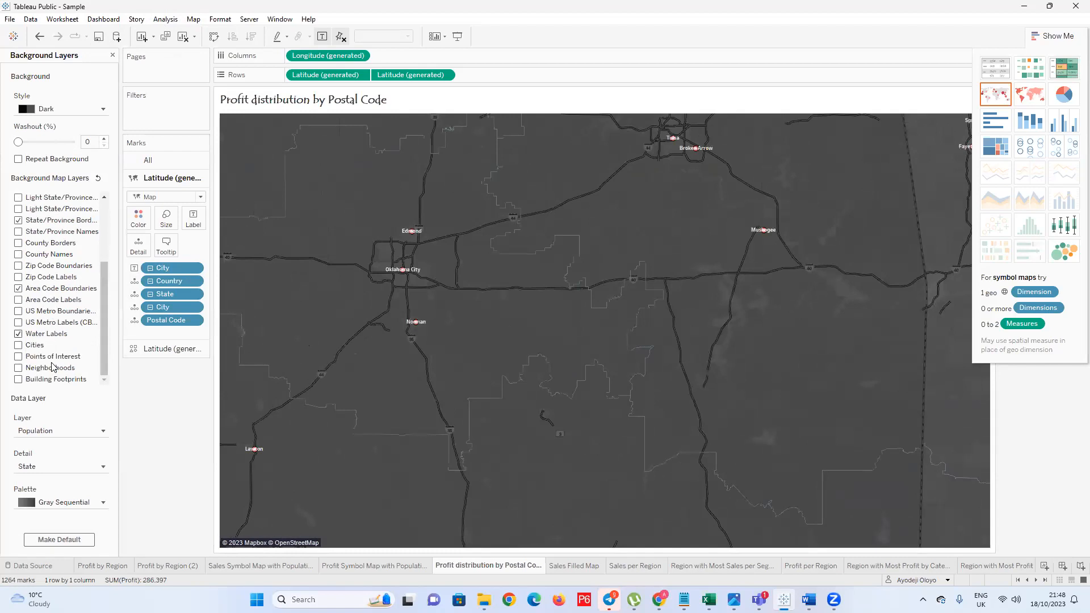
left_click(19, 368)
scroll(420, 335, "down", 3)
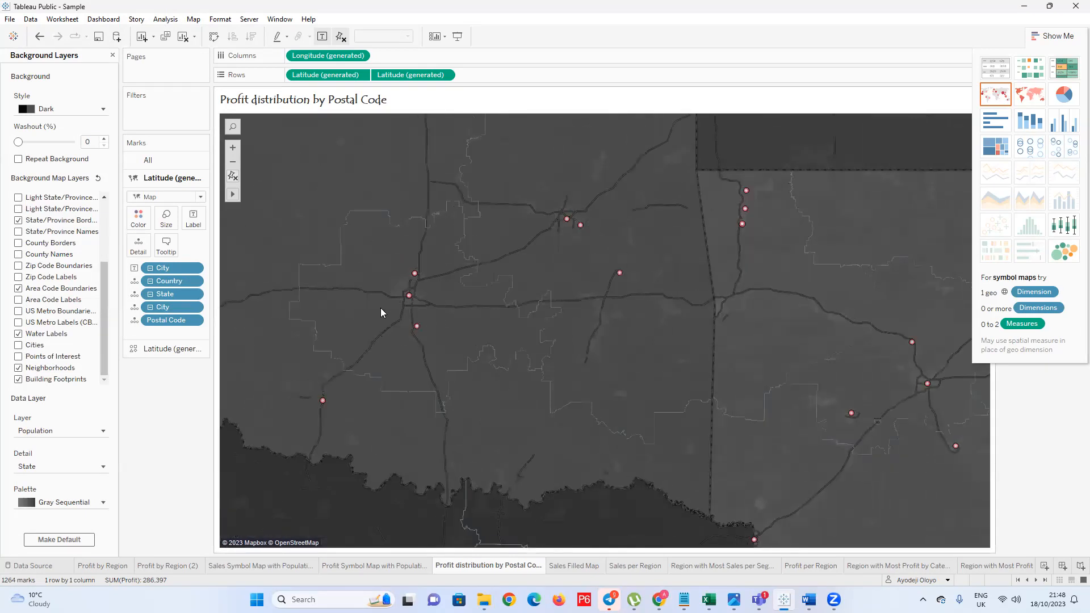
Examine the map's neighborhood and building detail at scales from the whole country down to street level
scroll(494, 351, "up", 5)
scroll(510, 371, "up", 2)
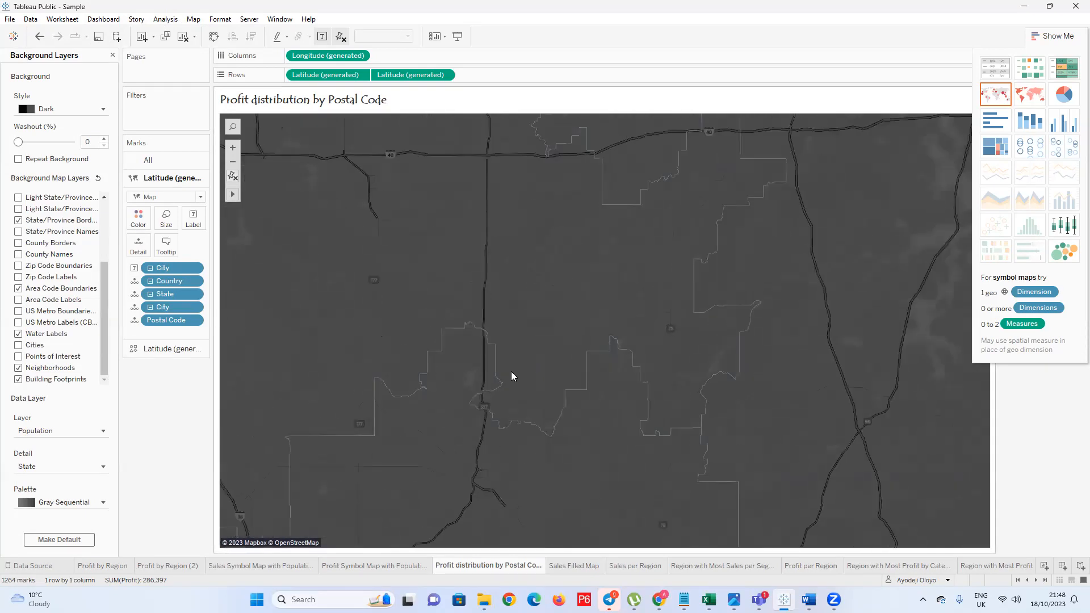
scroll(441, 391, "up", 2)
scroll(523, 255, "up", 2)
scroll(432, 434, "up", 2)
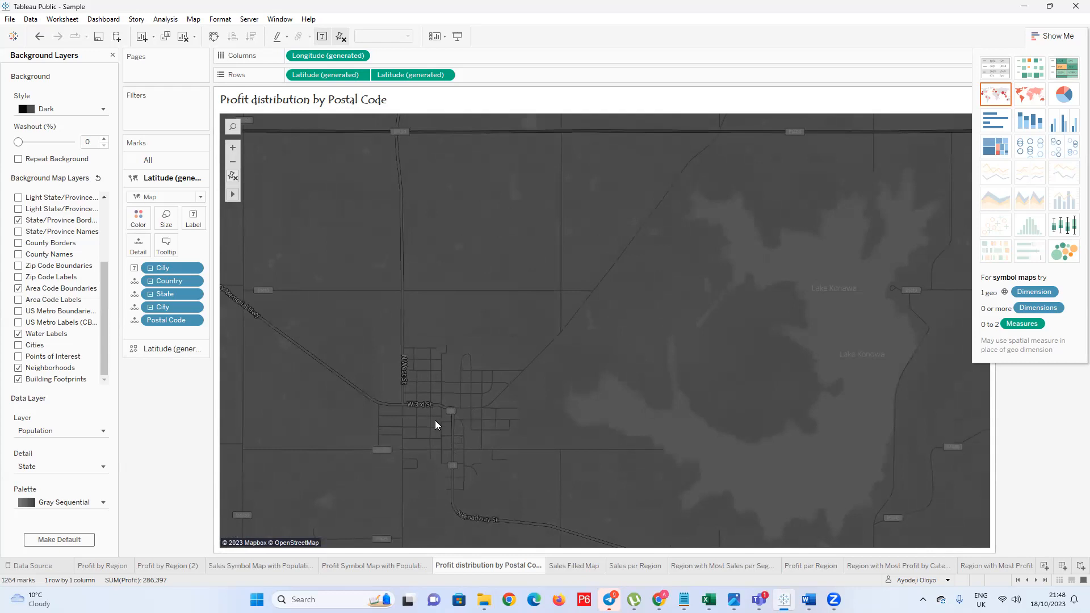
scroll(489, 388, "down", 4)
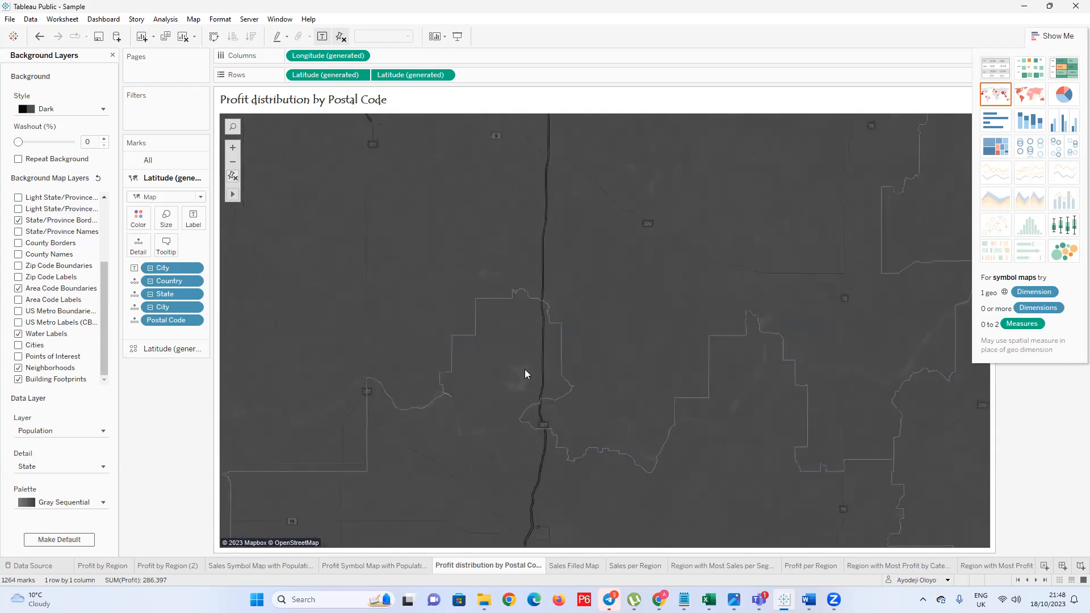
scroll(706, 376, "up", 1)
scroll(829, 389, "up", 1)
scroll(672, 403, "down", 2)
scroll(673, 408, "down", 5)
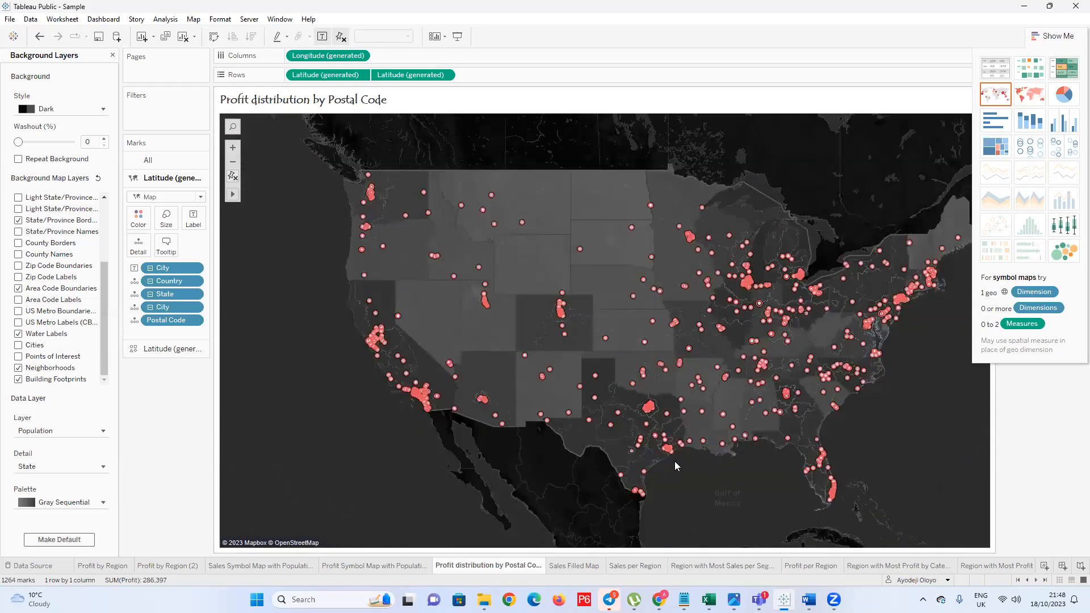
scroll(684, 434, "up", 6)
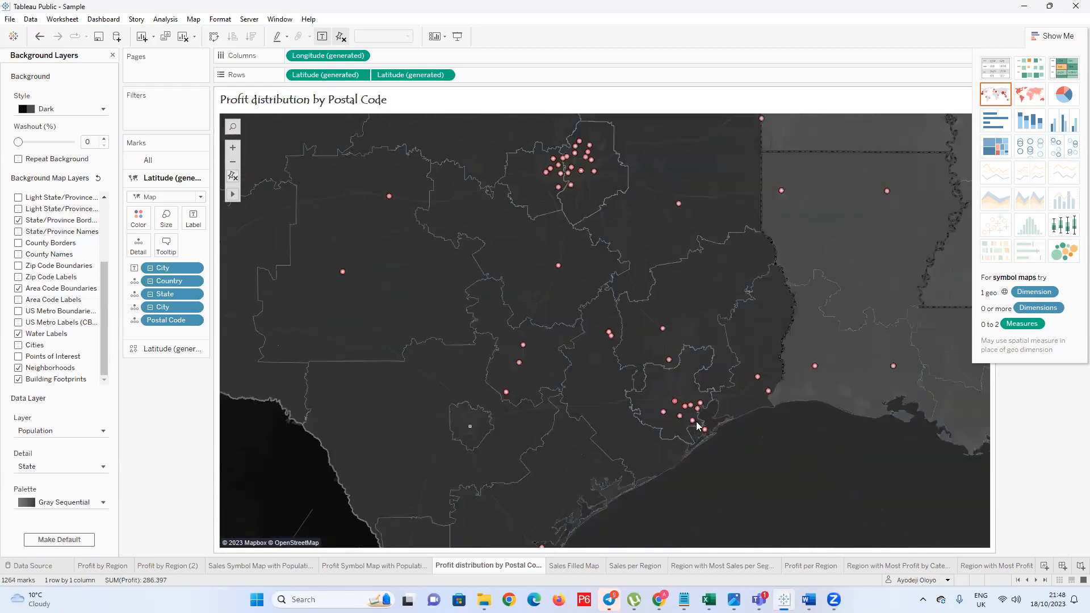
scroll(685, 433, "up", 4)
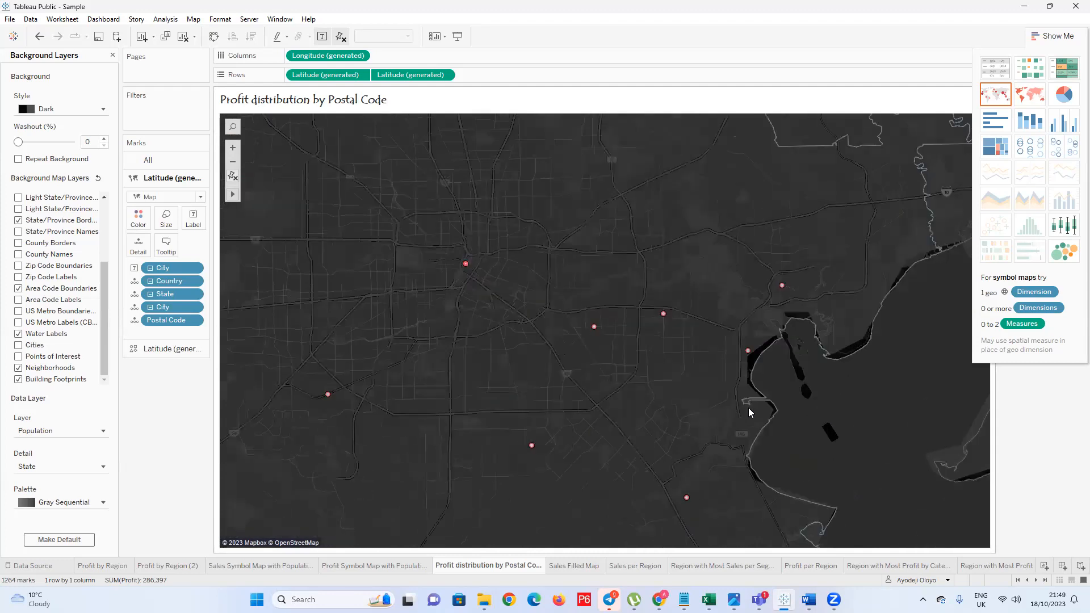
scroll(493, 339, "up", 5)
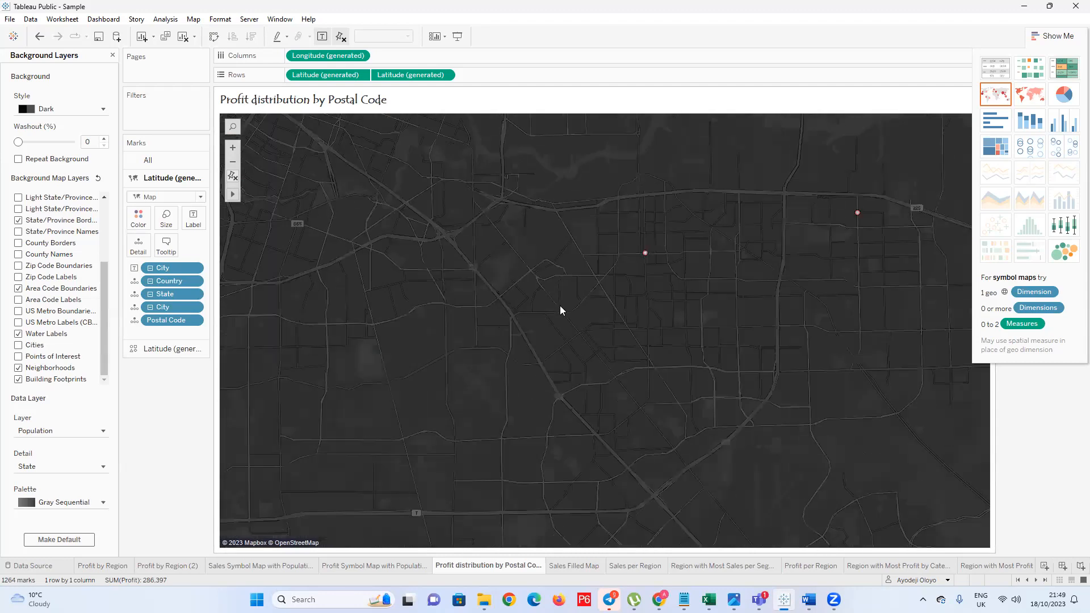
scroll(619, 276, "up", 3)
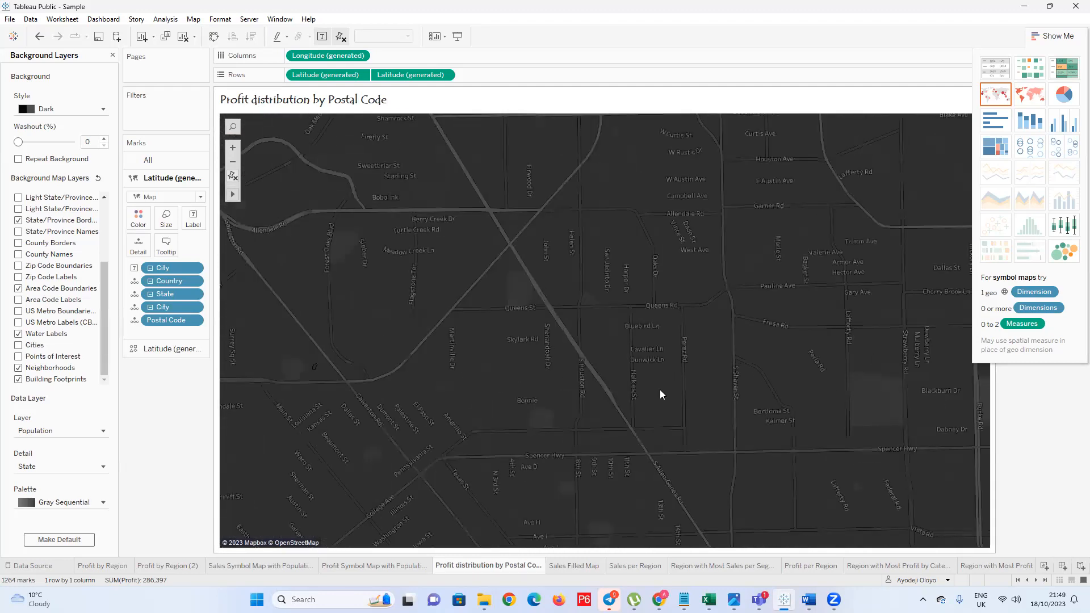
Turn off the Neighborhoods and Building Footprints background map layers and close the background layer settings
scroll(522, 372, "down", 5)
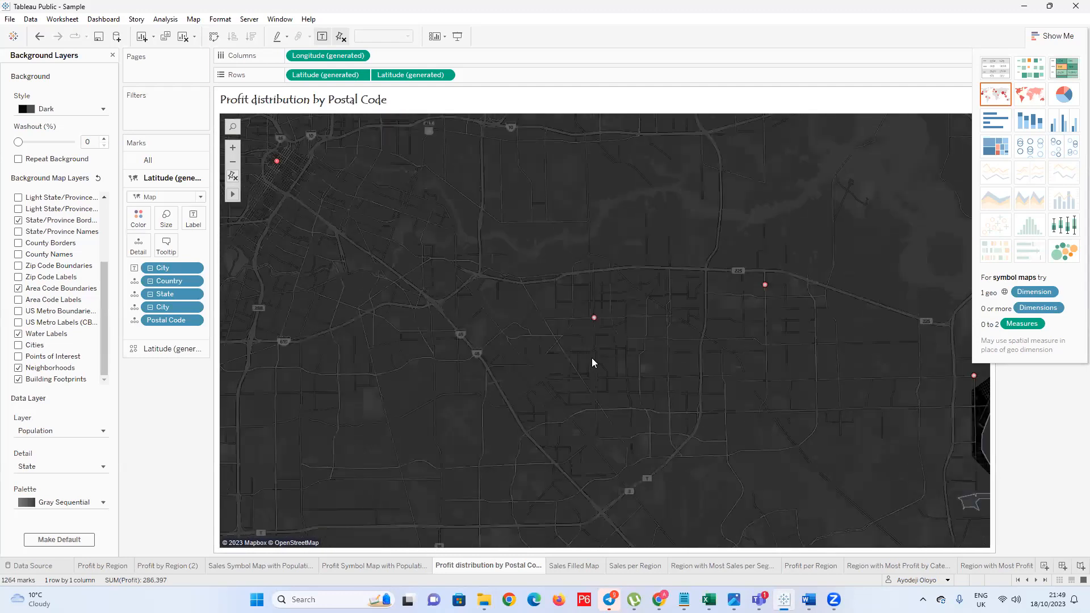
scroll(674, 366, "down", 2)
scroll(365, 224, "up", 1)
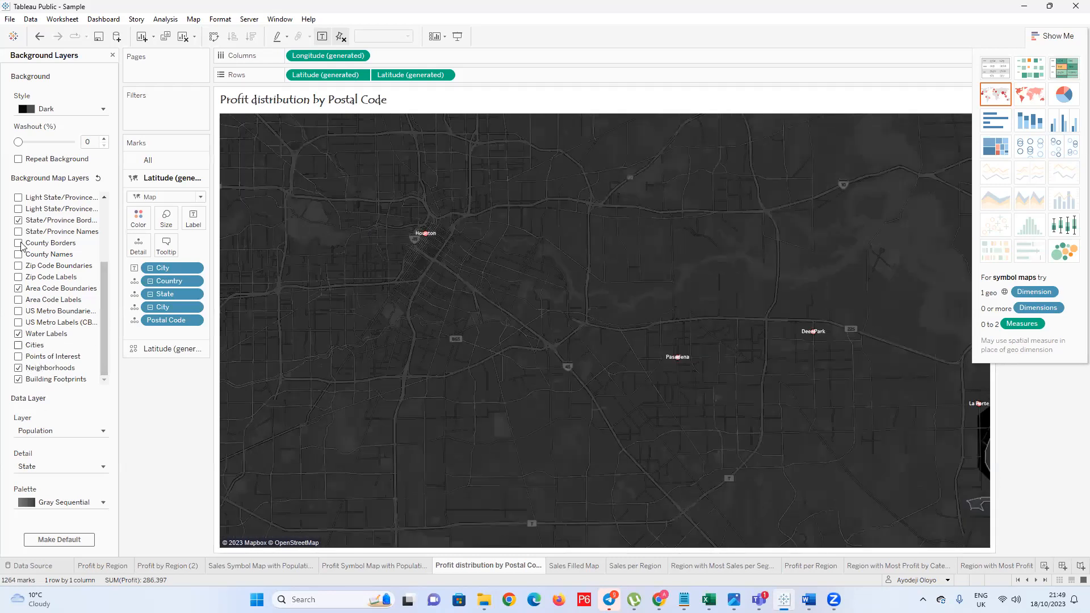
left_click_drag(105, 291, 111, 227)
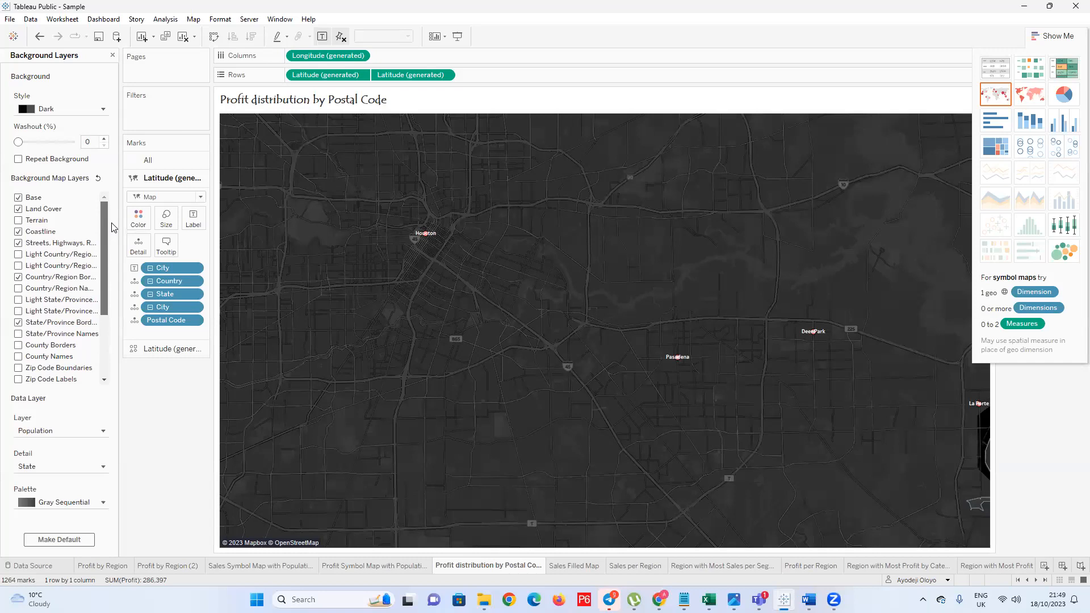
scroll(114, 283, "down", 3)
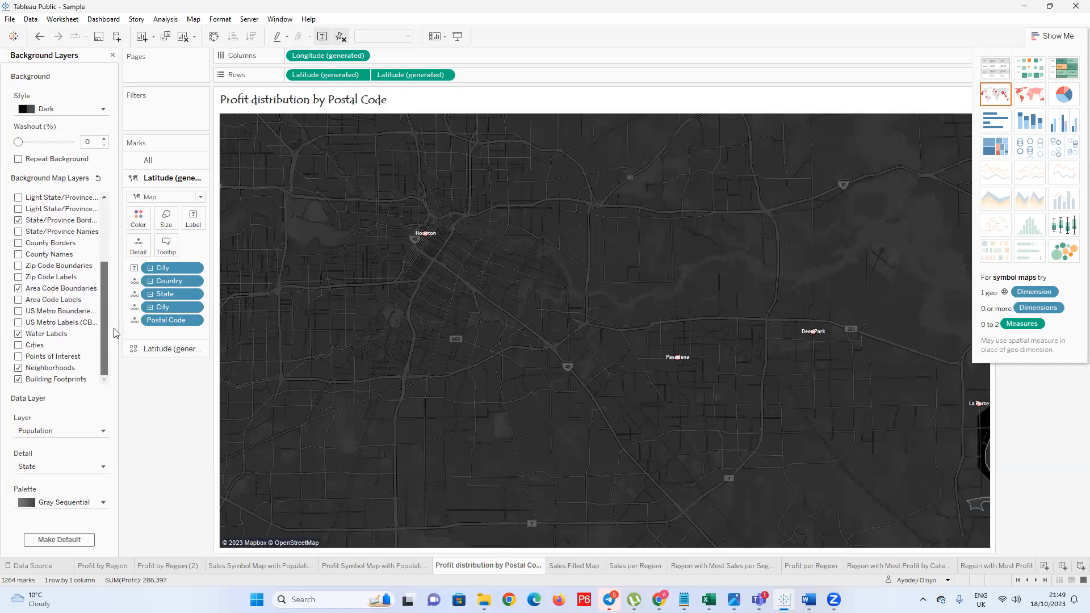
left_click(18, 368)
left_click(18, 379)
left_click(18, 379)
left_click_drag(104, 273, 105, 211)
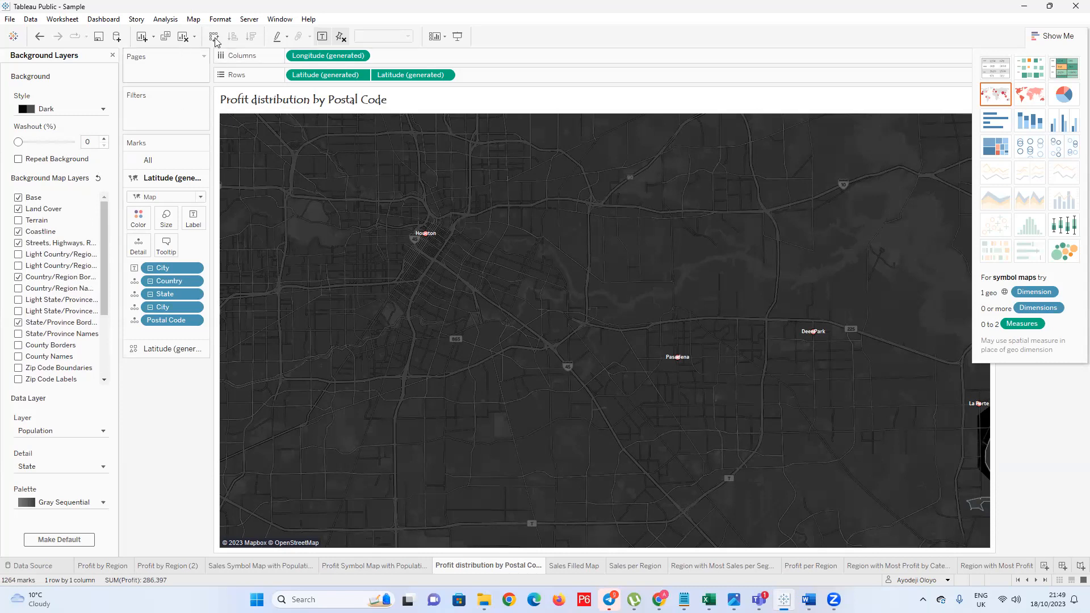
left_click(113, 55)
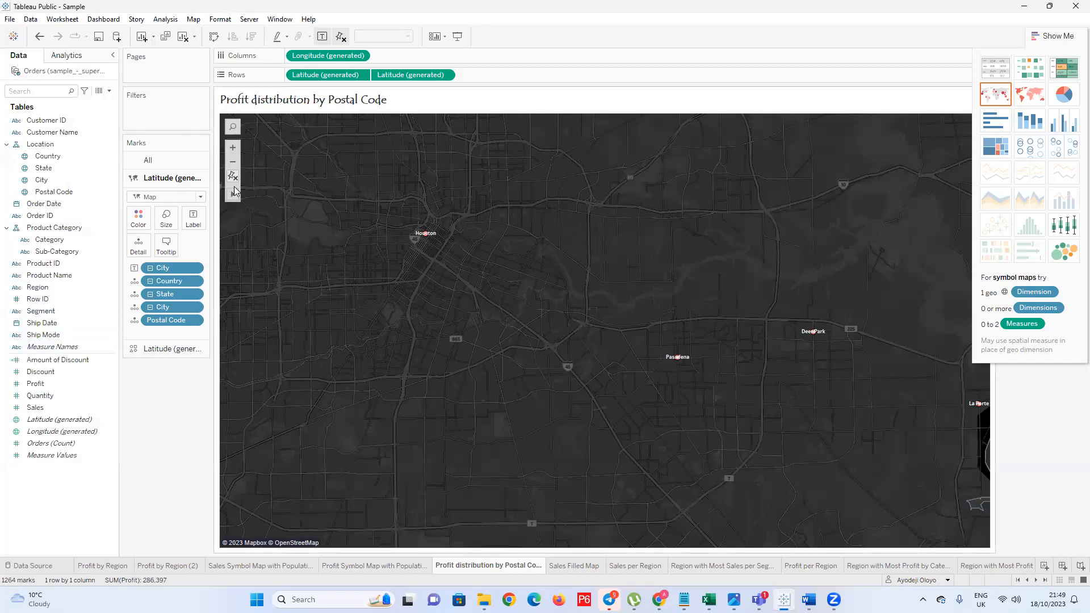
scroll(483, 403, "down", 3)
scroll(485, 401, "down", 5)
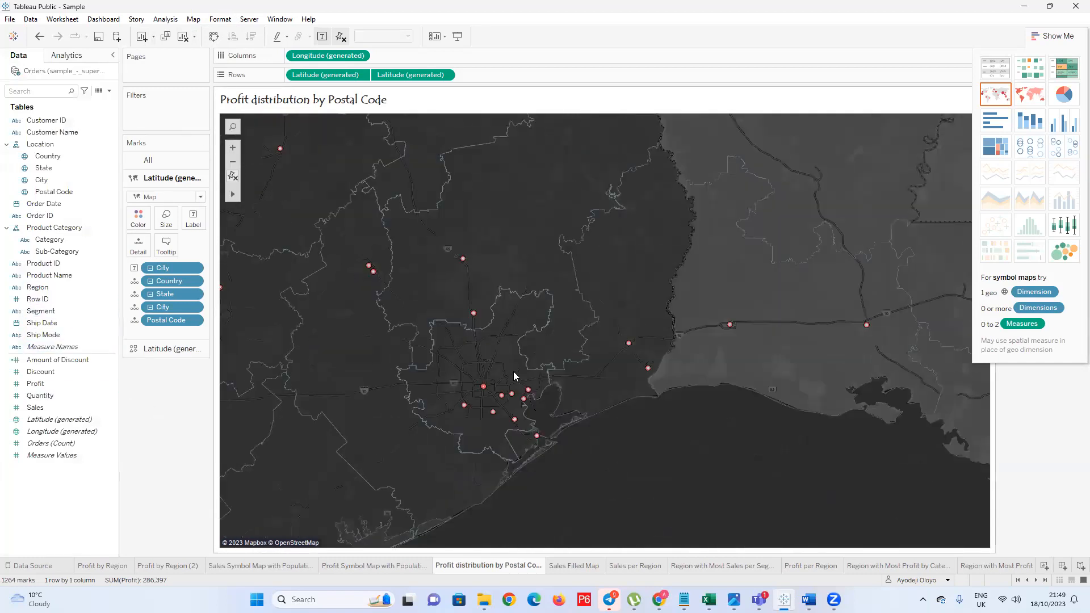
left_click(193, 19)
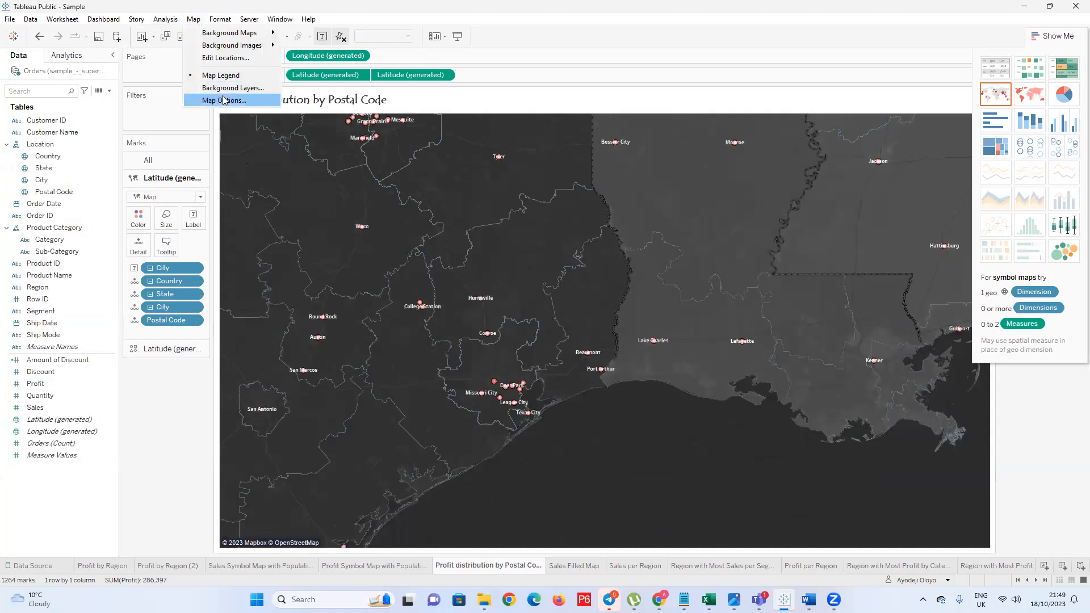
left_click(223, 100)
key("Escape")
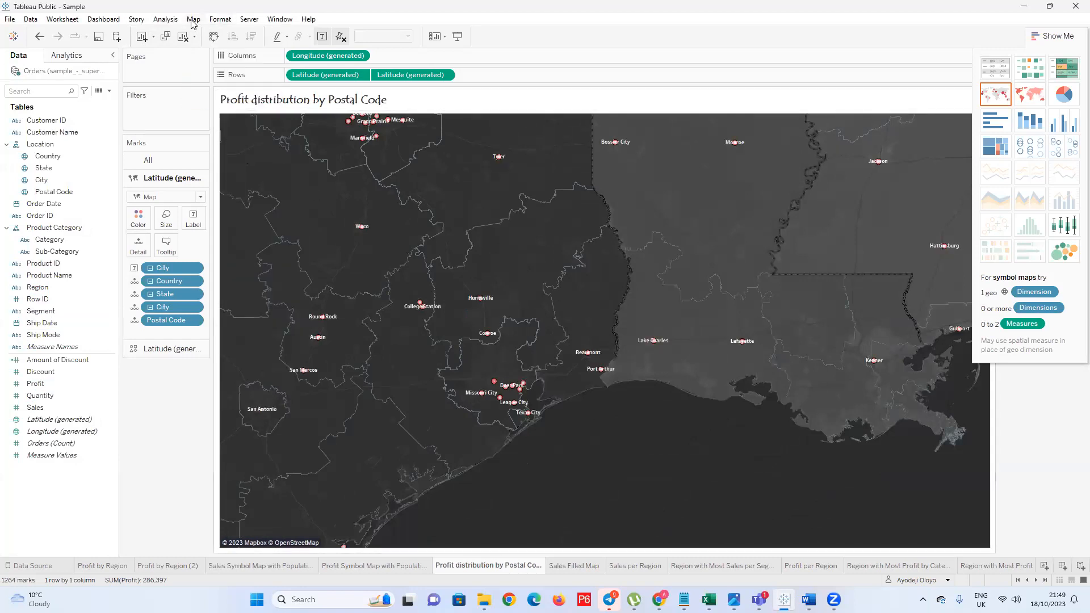
Reopen the background layer settings and review the postal code marks from country scale down to northern California
left_click(193, 23)
left_click(238, 88)
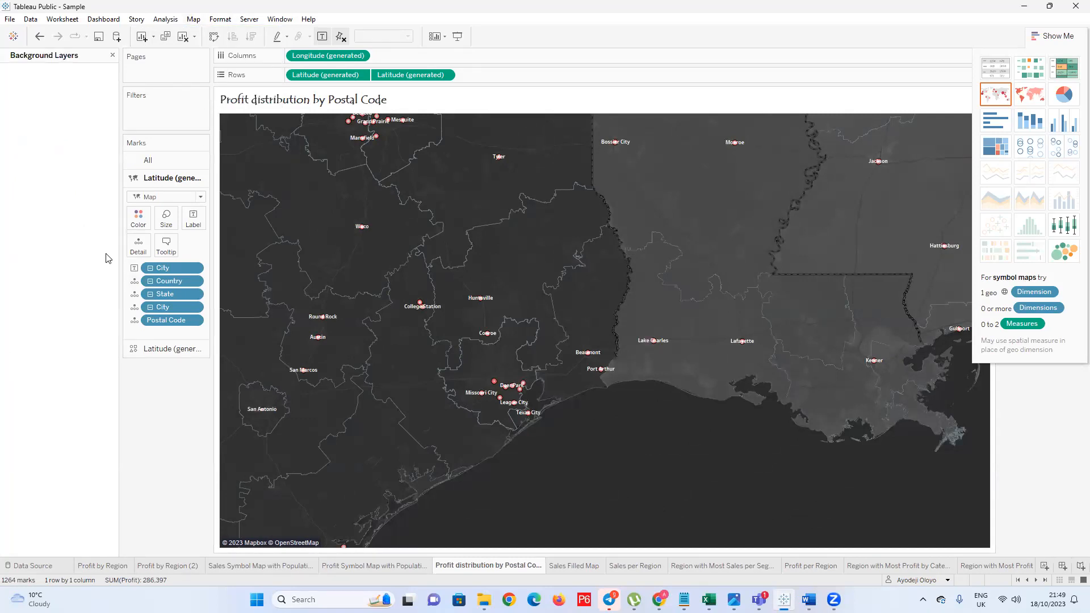
scroll(68, 310, "down", 3)
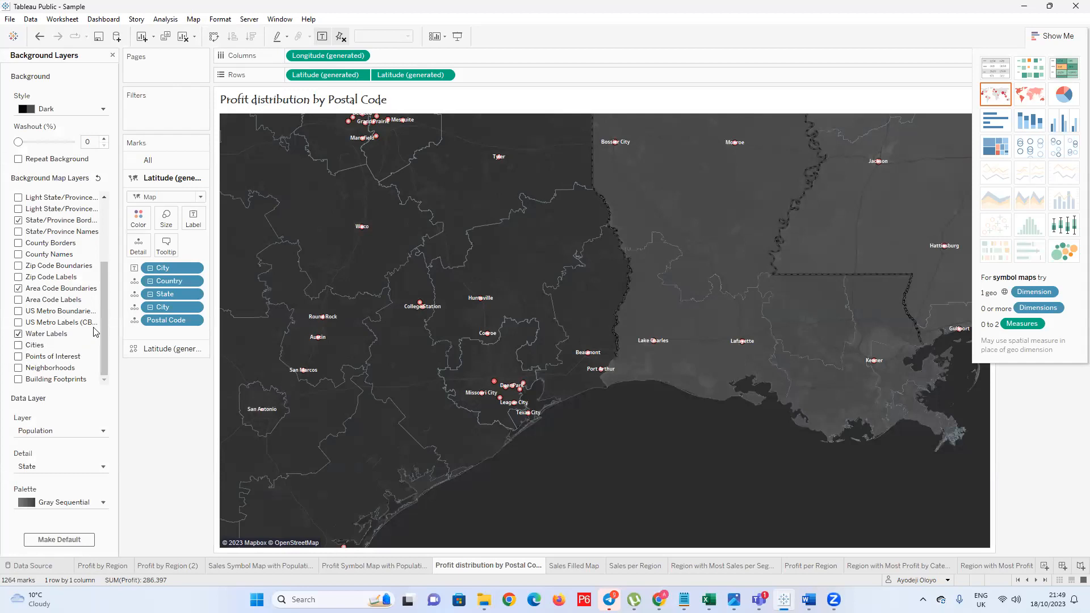
scroll(578, 451, "down", 5)
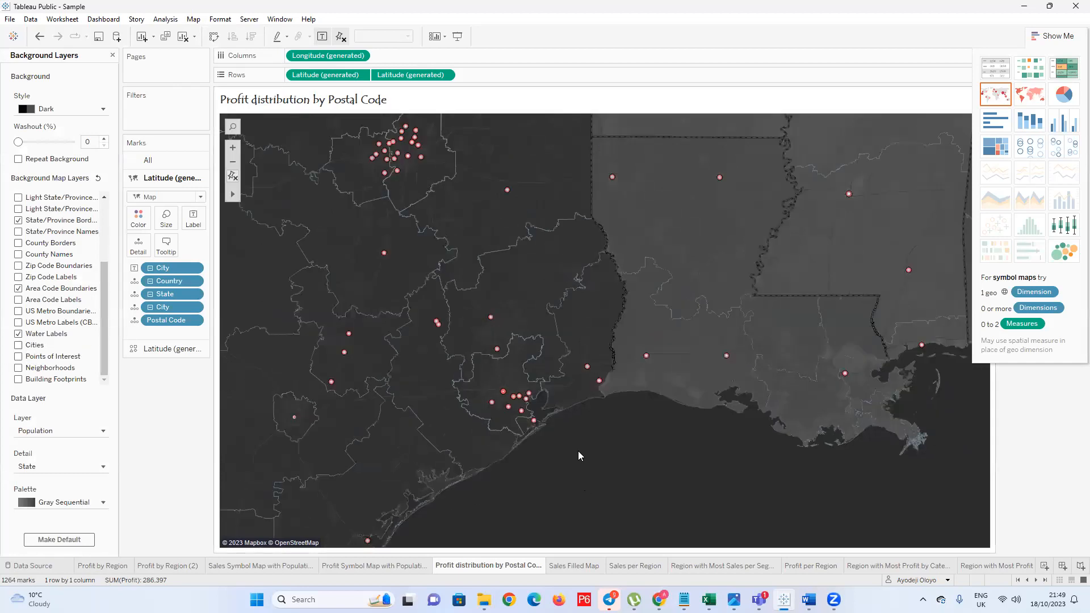
scroll(687, 443, "down", 3)
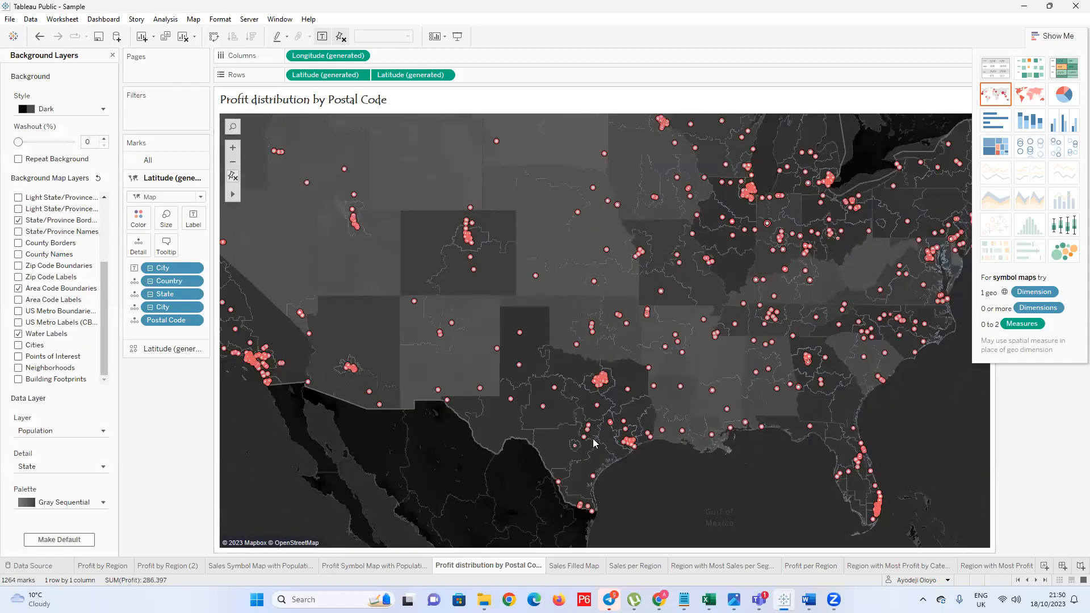
scroll(598, 436, "down", 1)
scroll(595, 413, "up", 1)
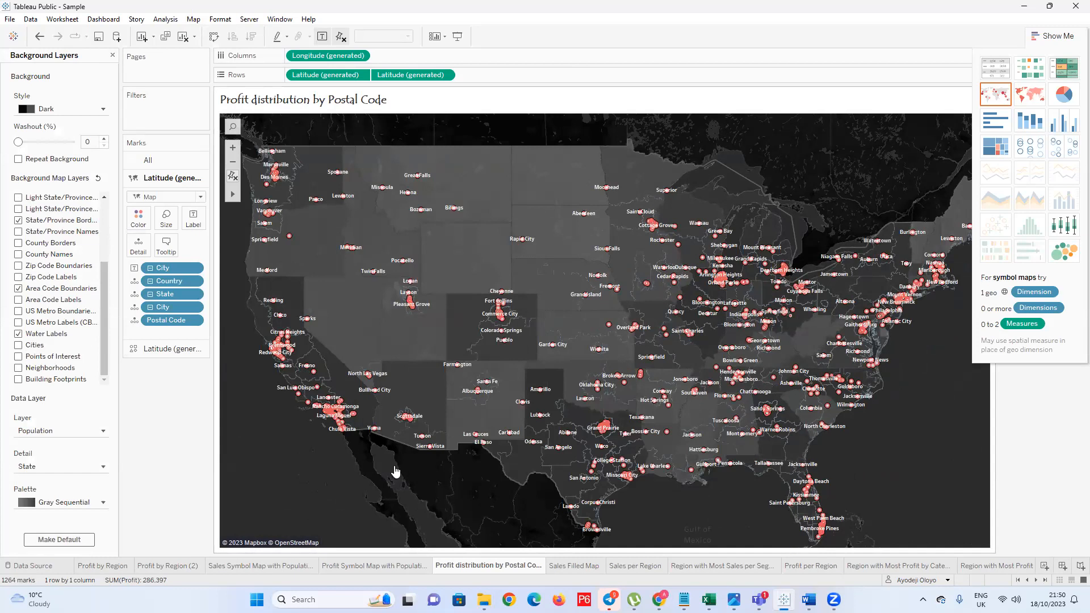
scroll(256, 358, "up", 5)
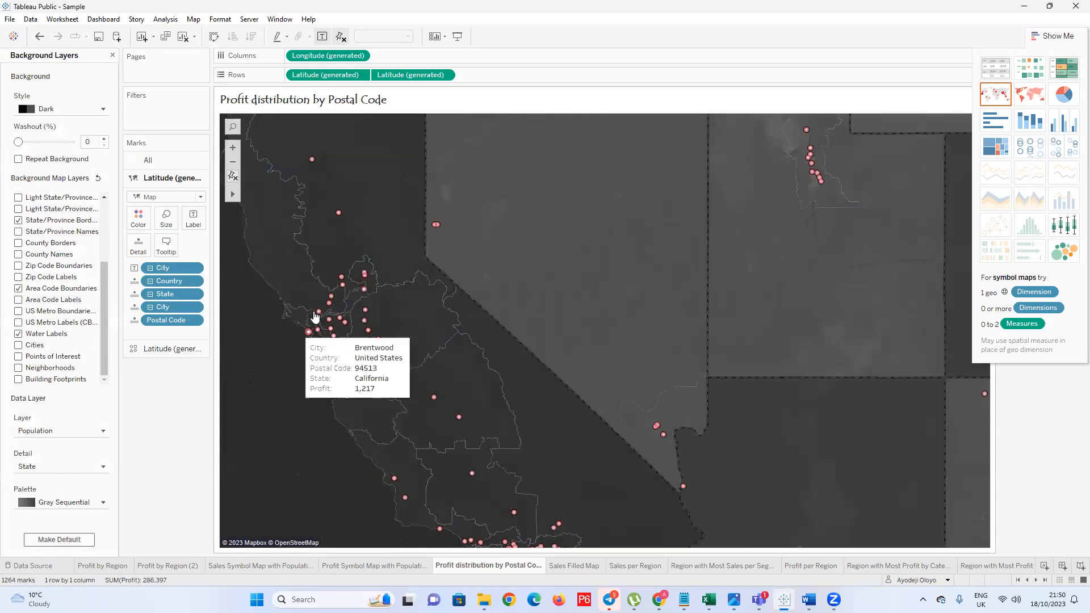
scroll(354, 365, "up", 2)
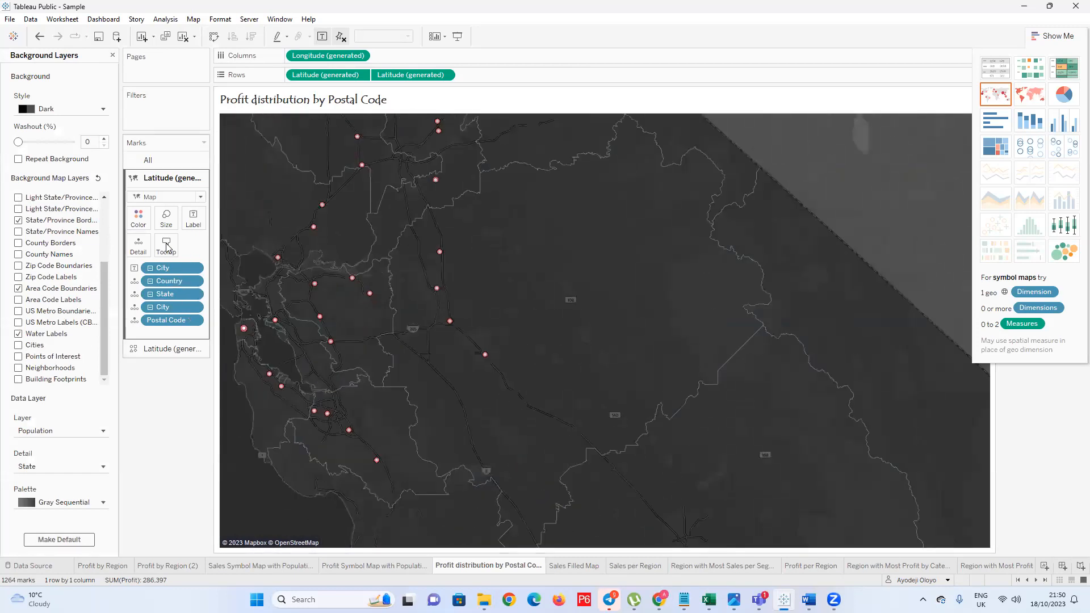
Increase the mark size on the first Latitude layer, the Map type, to about the middle of the size range
left_click(166, 218)
left_click(195, 248)
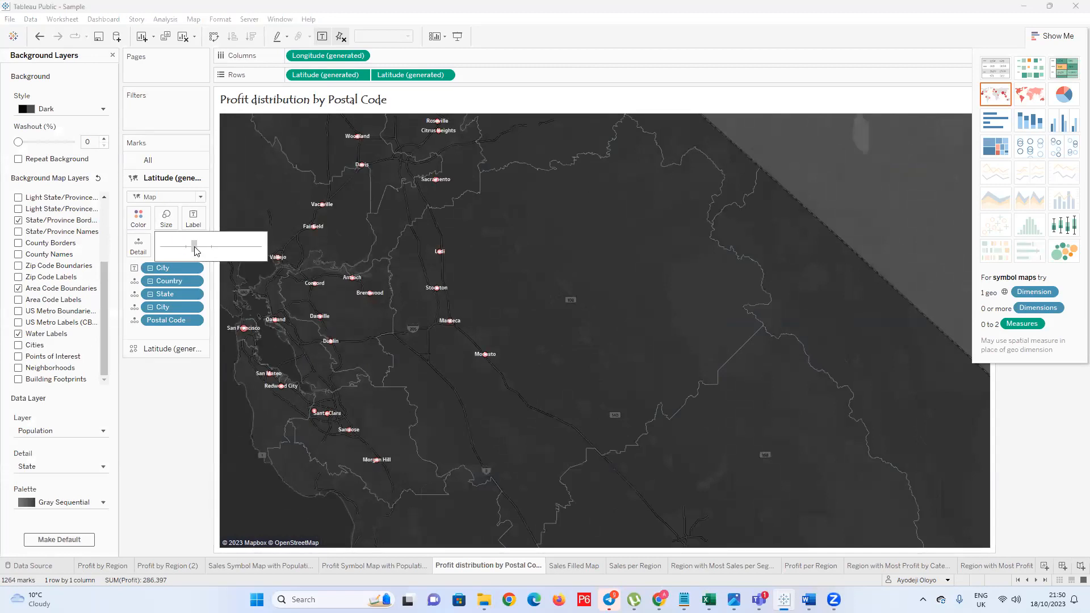
left_click_drag(207, 244, 233, 246)
scroll(424, 374, "down", 5)
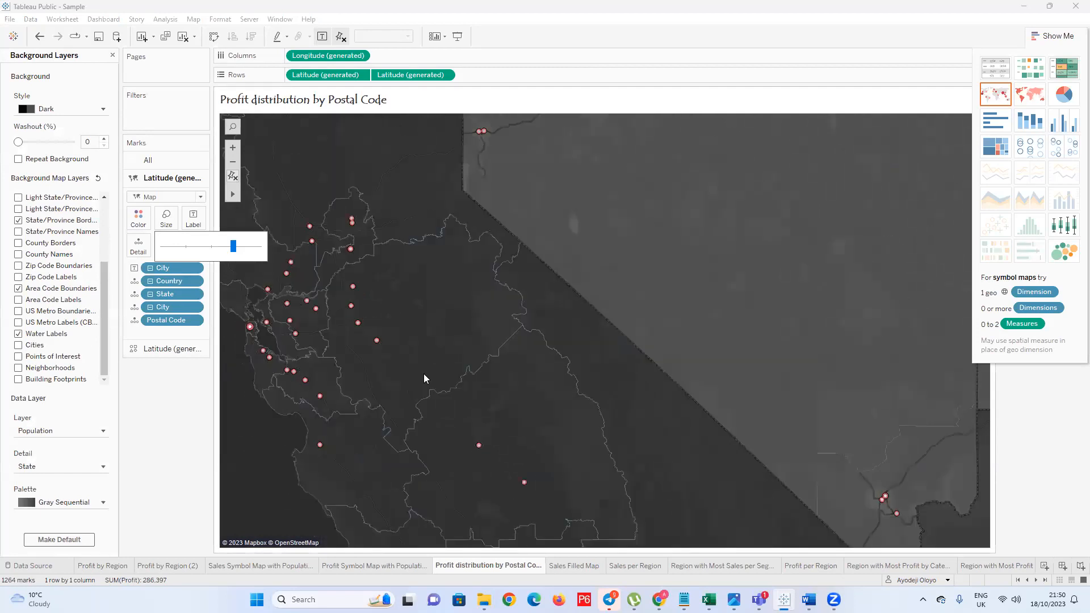
scroll(364, 376, "down", 2)
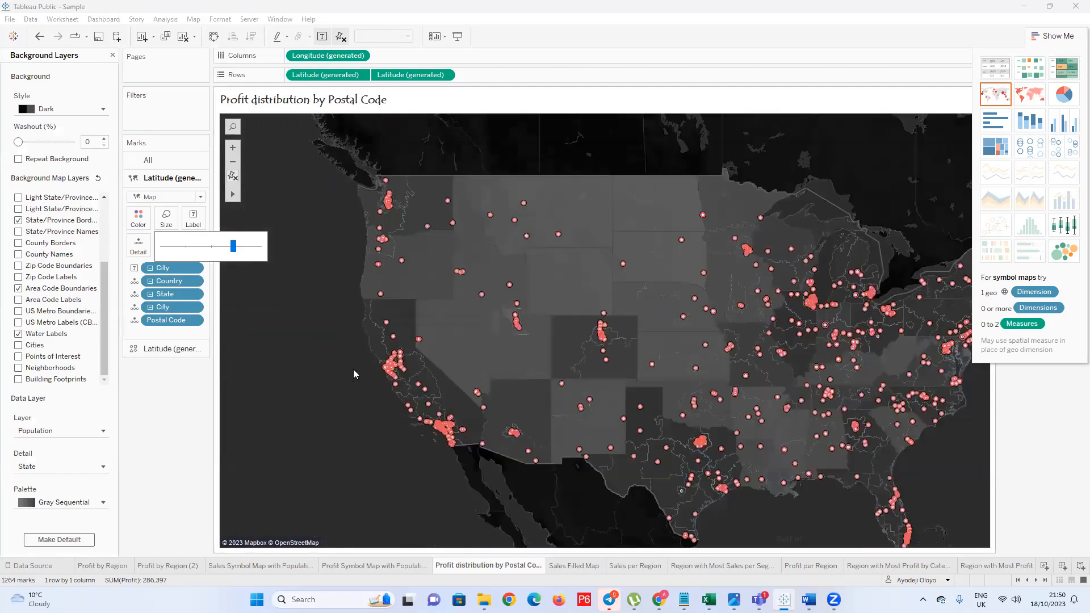
scroll(815, 262, "up", 5)
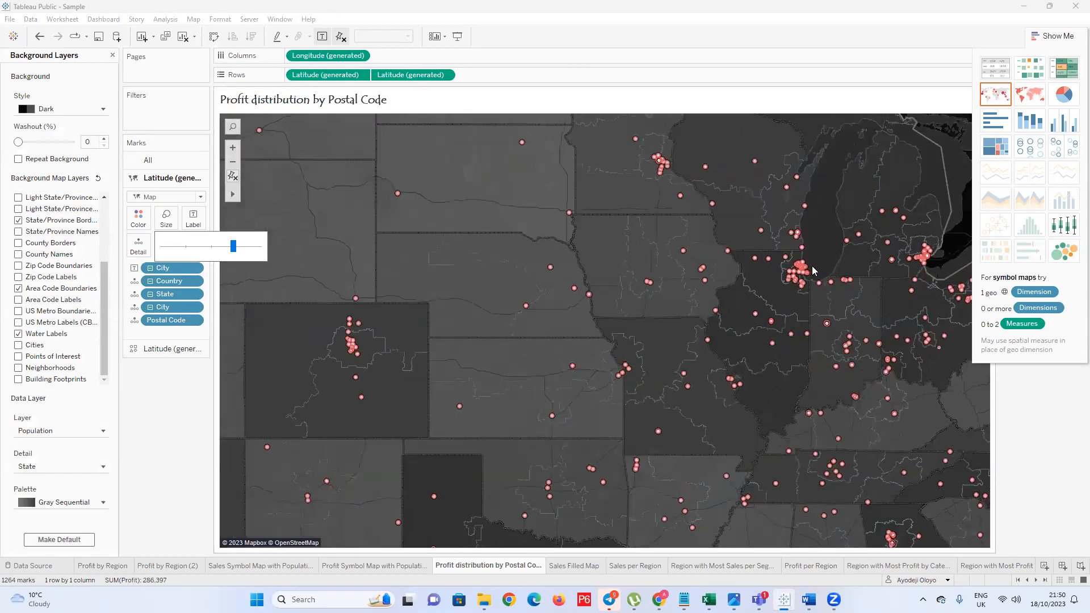
scroll(722, 356, "down", 5)
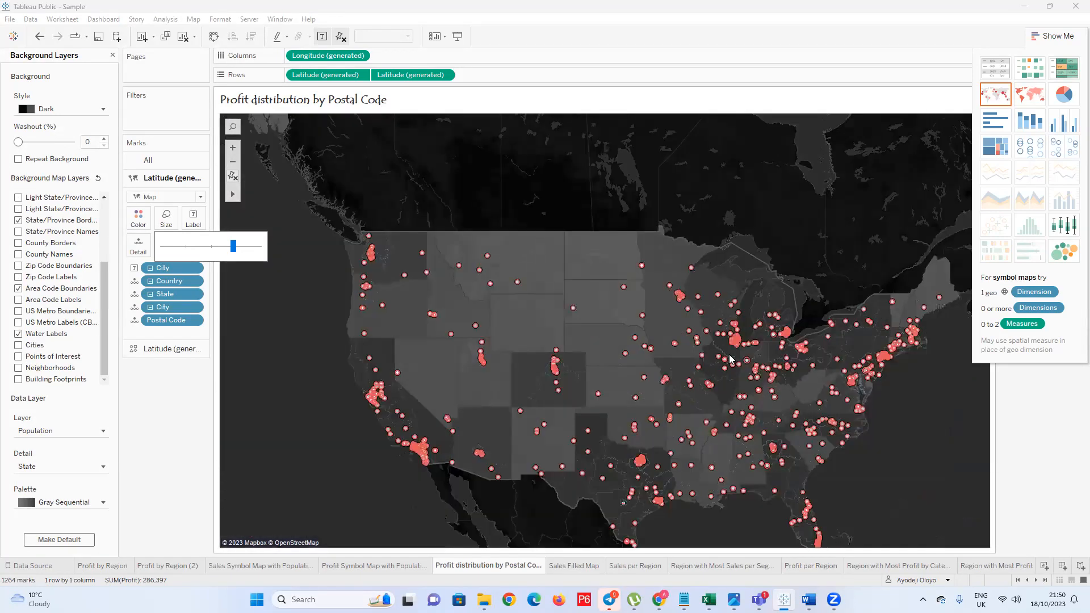
scroll(941, 423, "up", 1)
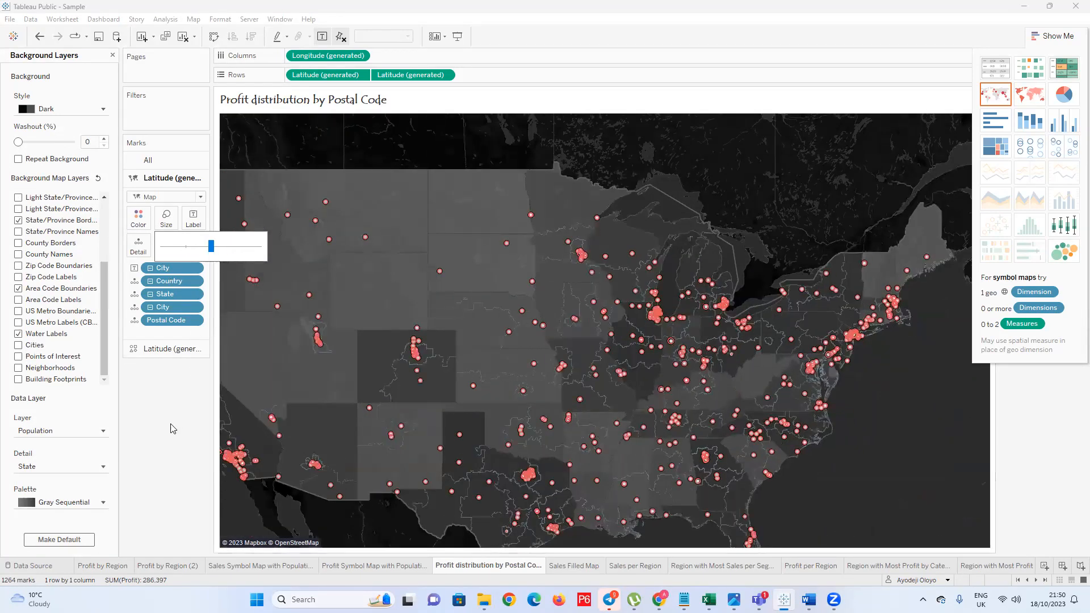
Enlarge the SUM(Profit) shape marks on the second Latitude layer to about the middle of the size range
left_click(147, 370)
left_click(152, 348)
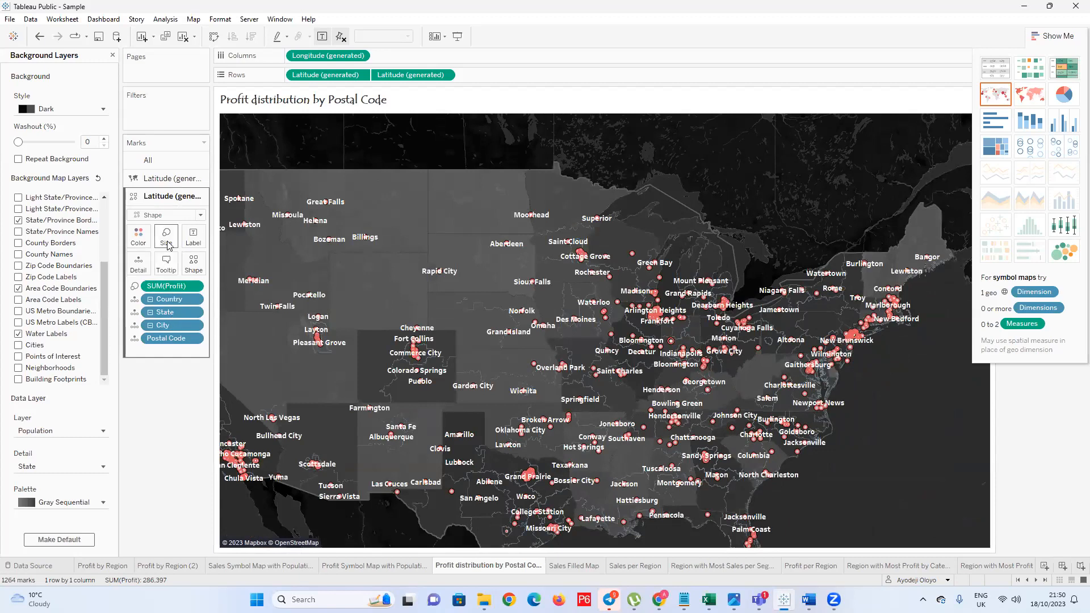
left_click(165, 236)
left_click_drag(178, 268, 221, 267)
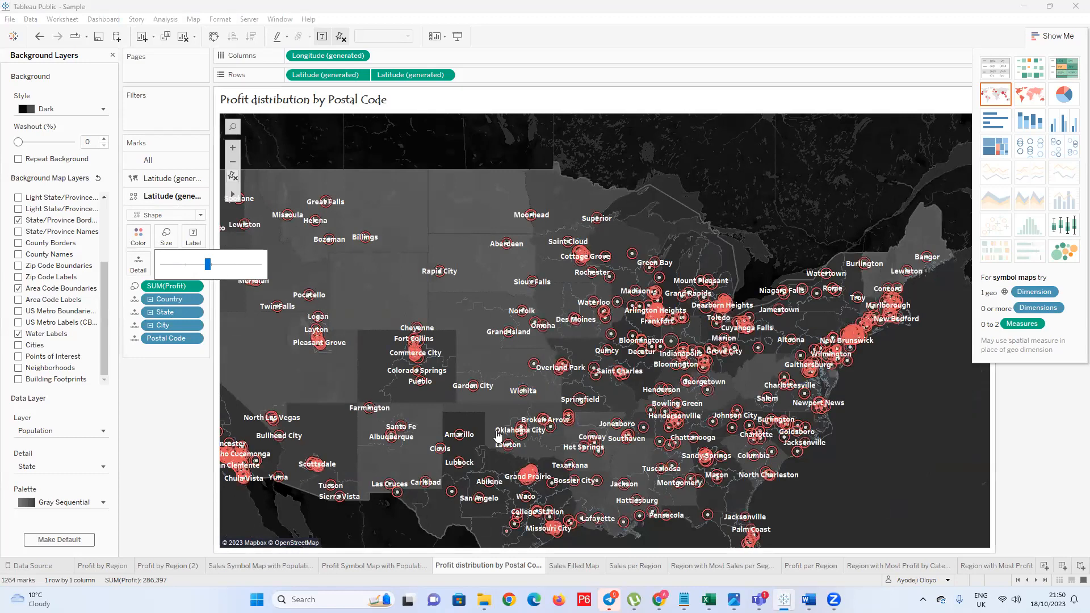
Examine the enlarged profit circles across the whole country and around the Washington State cities
scroll(590, 399, "down", 2)
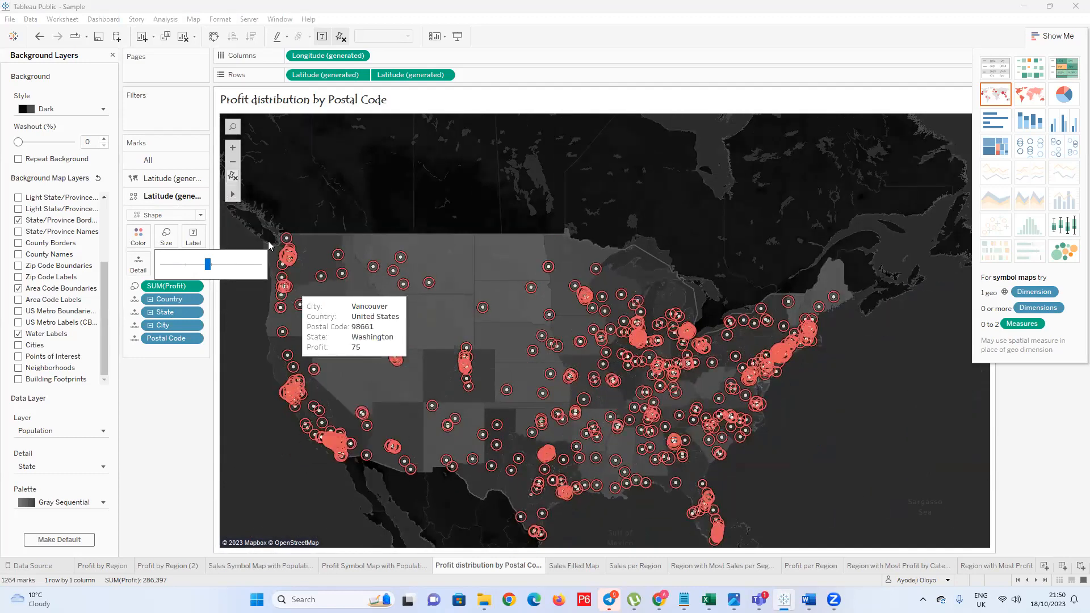
scroll(284, 258, "up", 4)
scroll(309, 249, "up", 5)
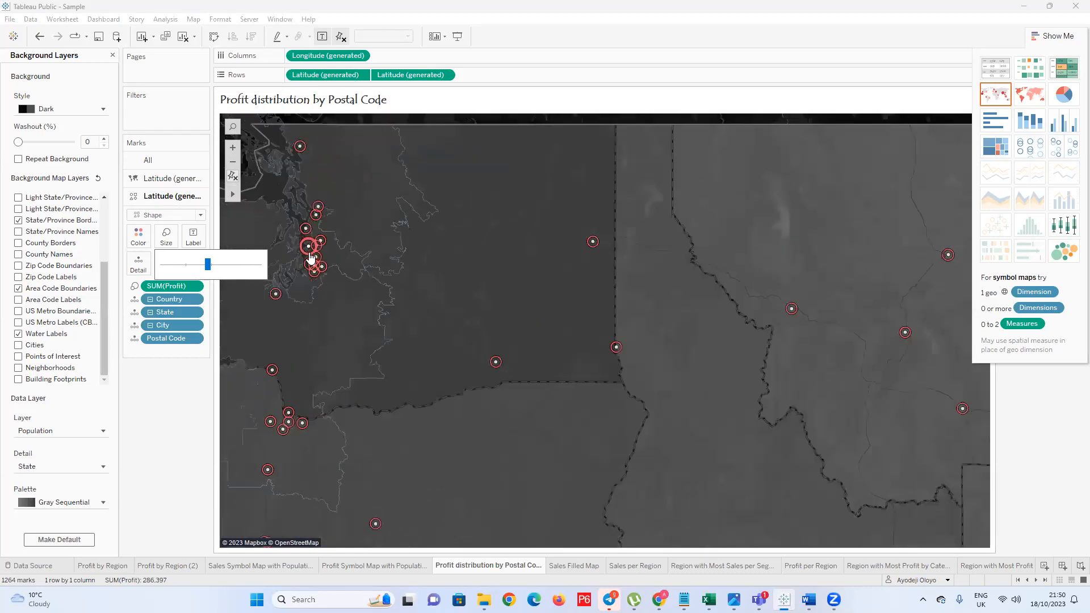
scroll(310, 236, "up", 5)
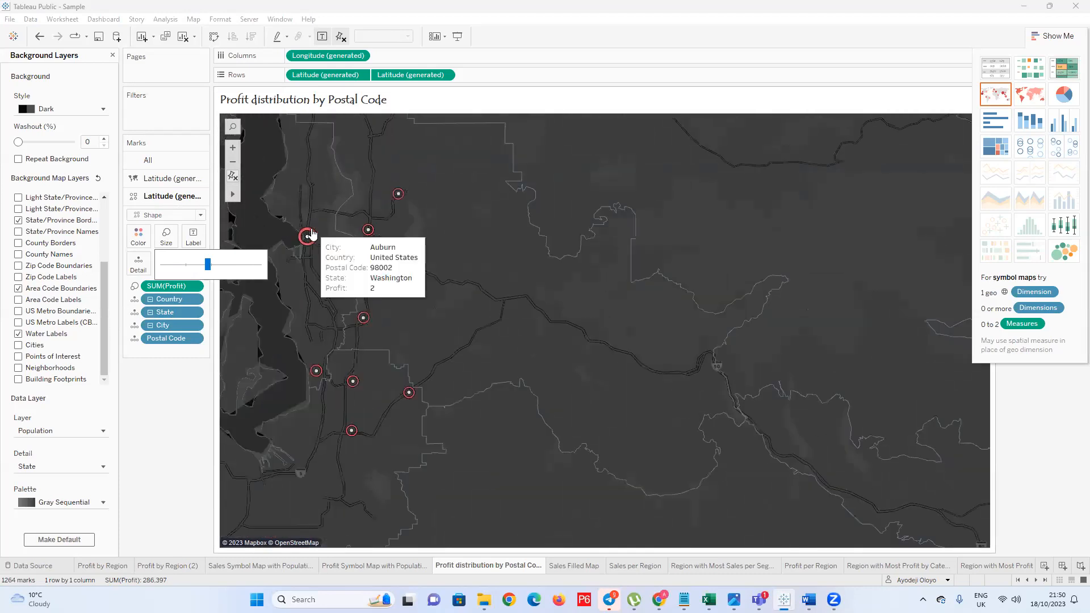
scroll(299, 263, "down", 4)
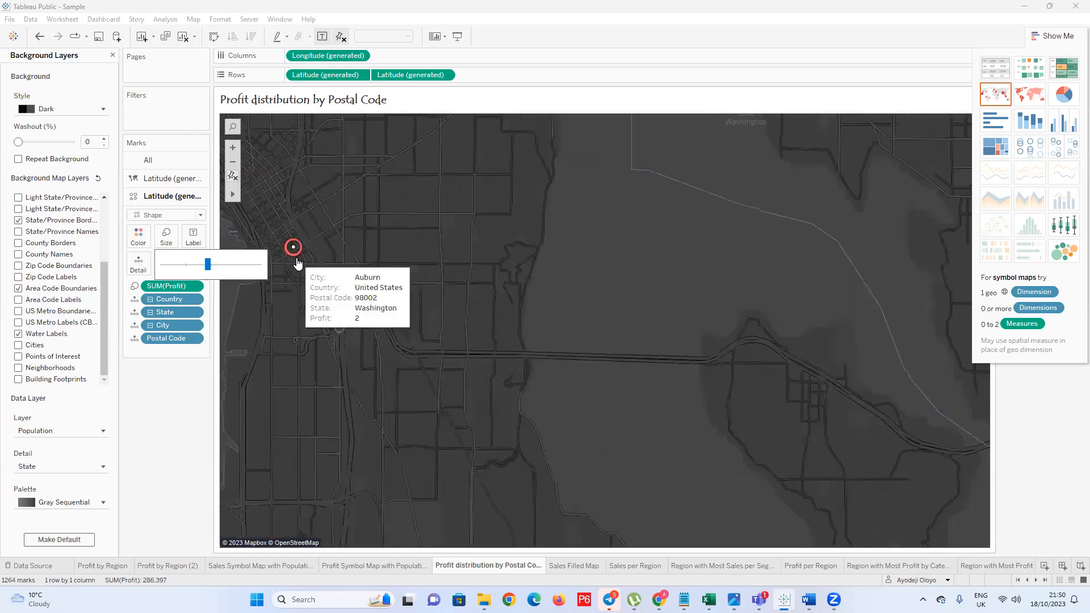
scroll(564, 264, "down", 5)
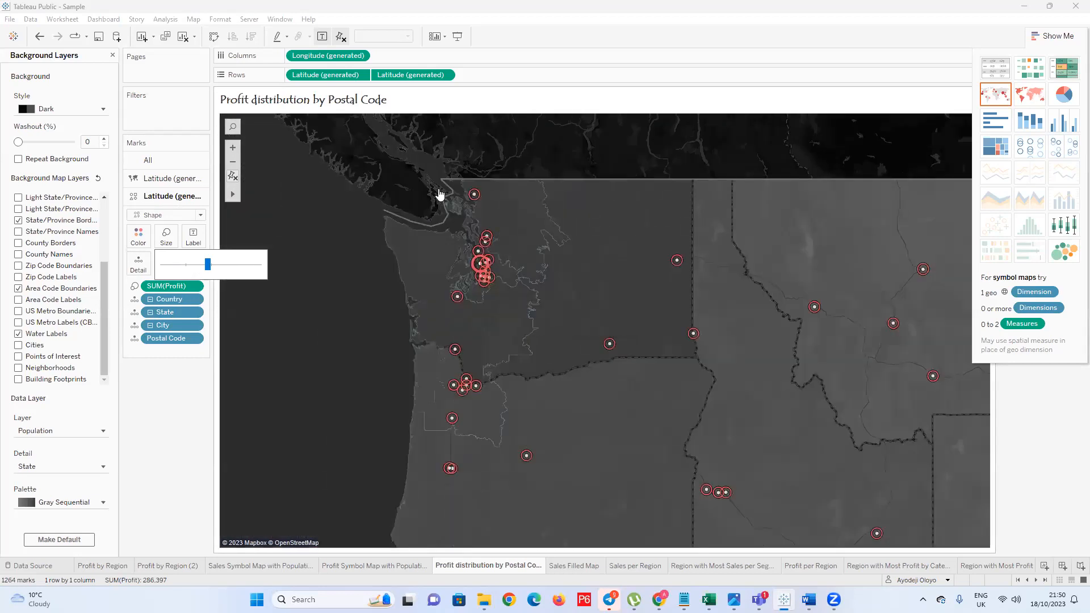
scroll(449, 184, "up", 3)
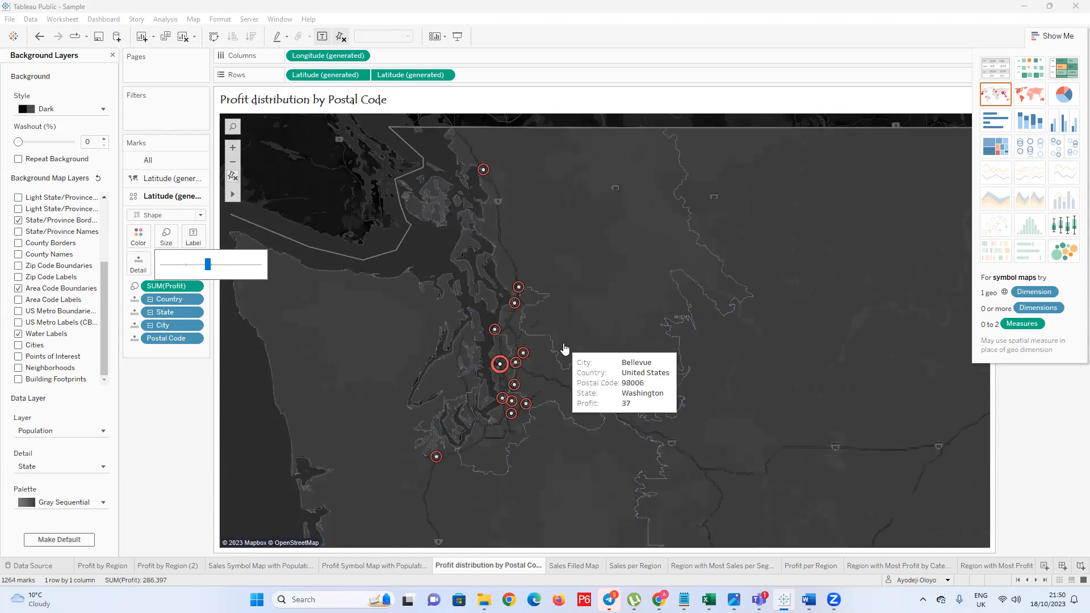
scroll(533, 485, "up", 2)
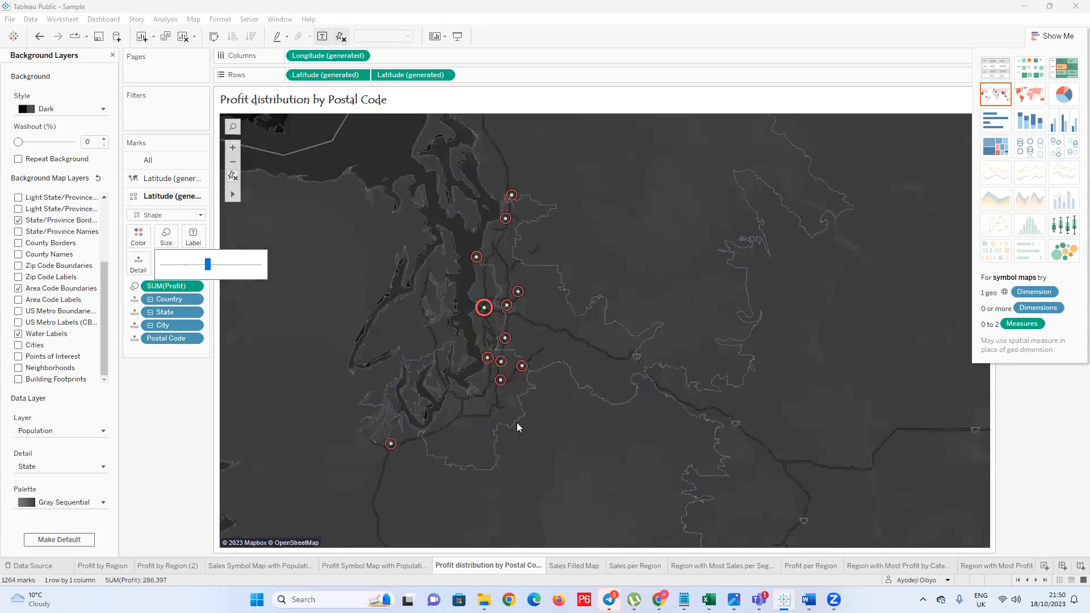
scroll(519, 427, "down", 2)
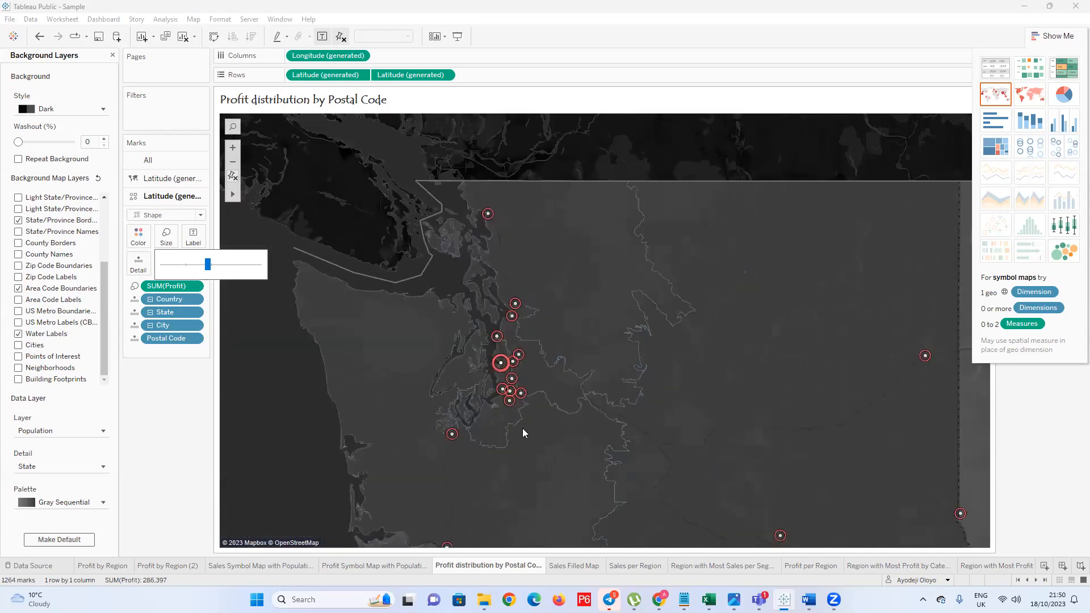
scroll(487, 382, "down", 6)
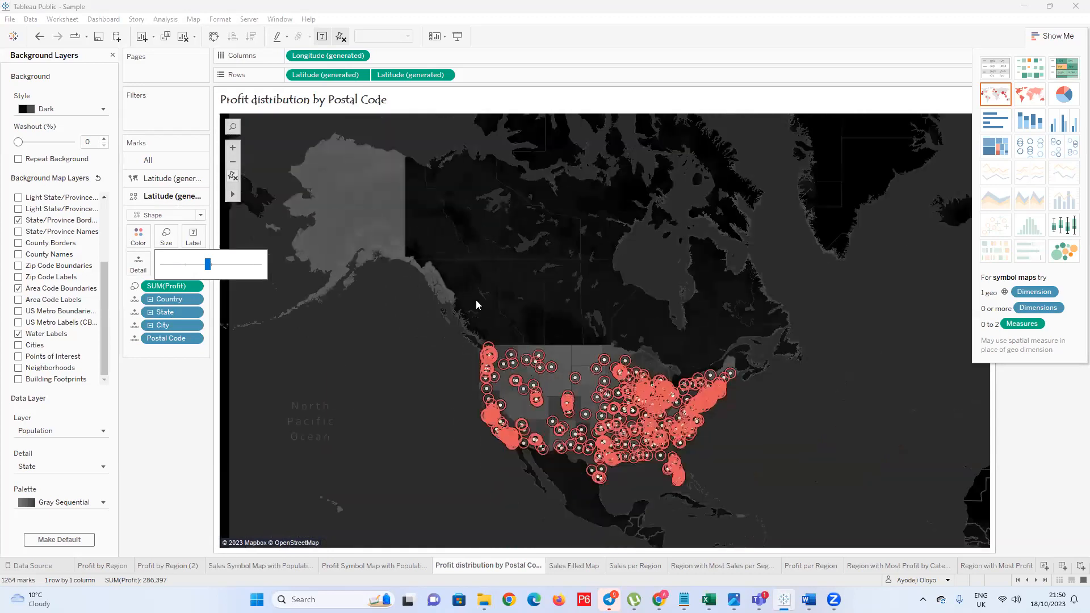
scroll(476, 306, "up", 3)
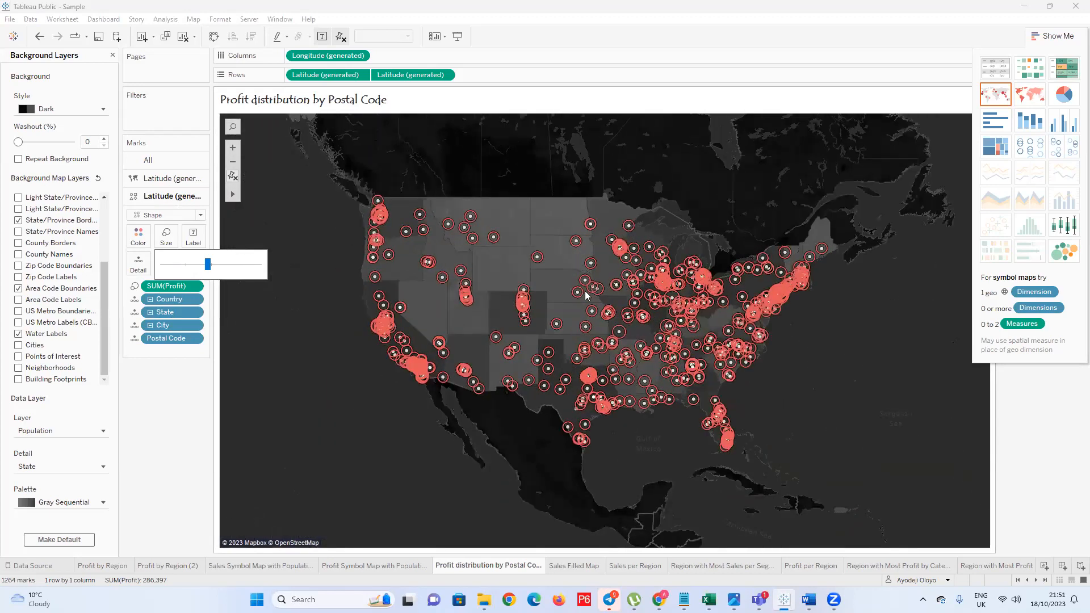
scroll(509, 308, "up", 2)
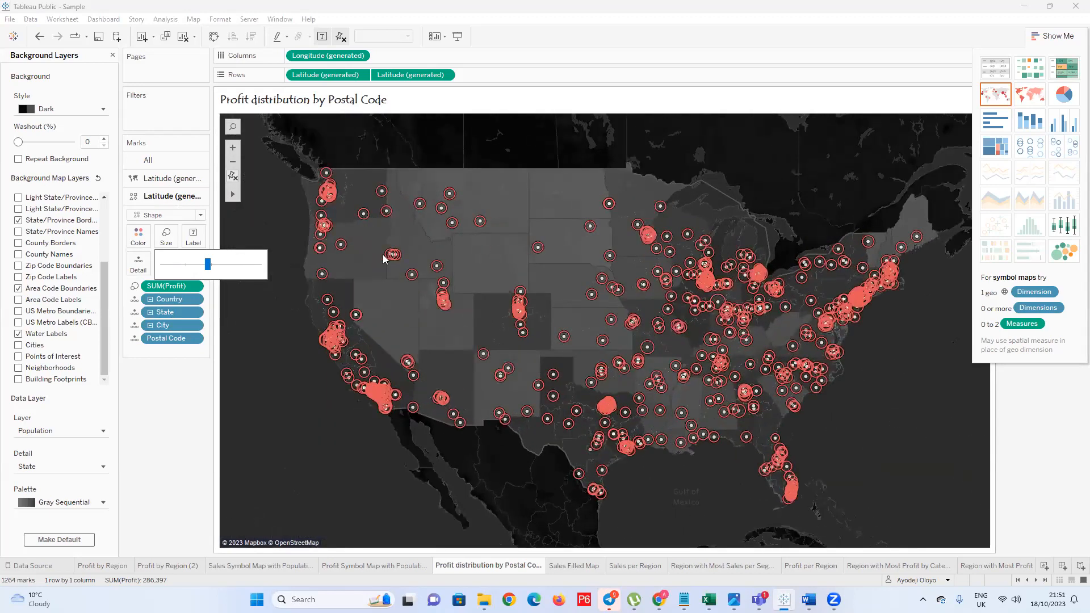
Close the chart suggestions and the background layer settings, and reset the map view to fit all postal code marks
scroll(382, 254, "up", 1)
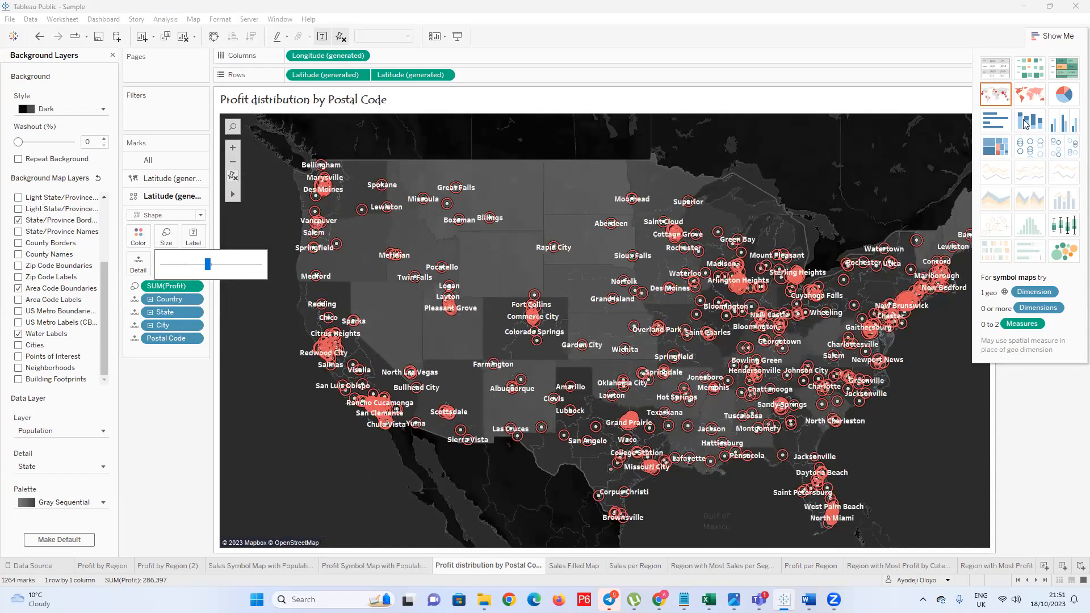
left_click(1052, 40)
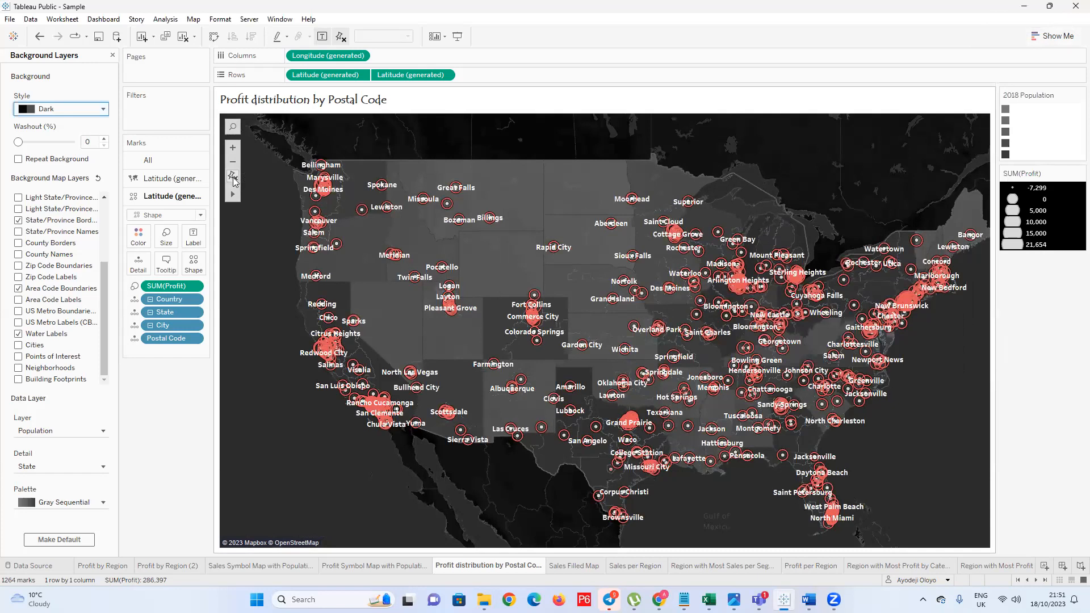
left_click(233, 177)
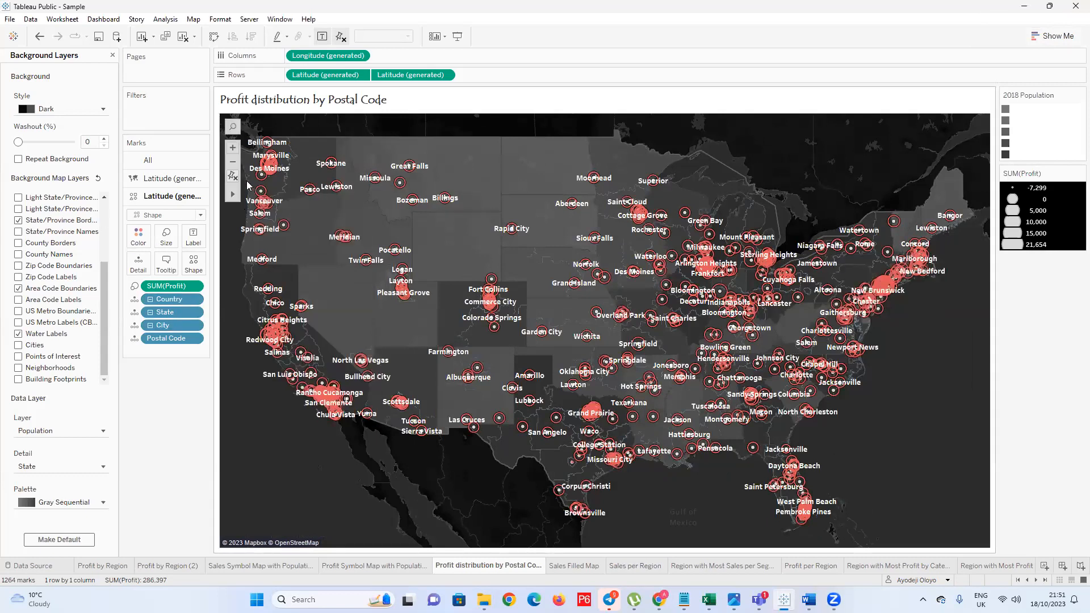
left_click(113, 55)
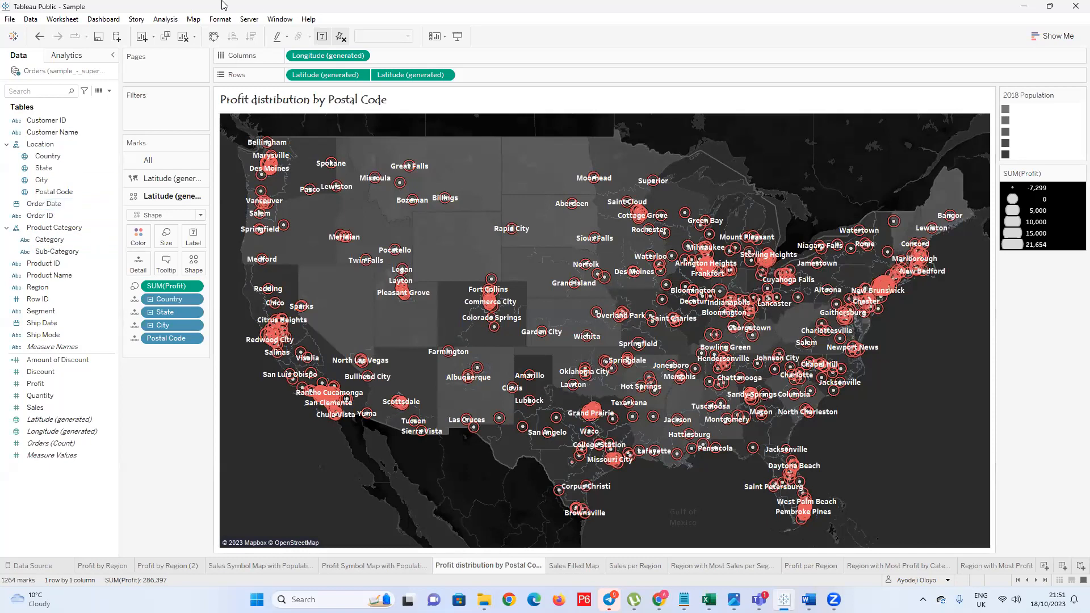
left_click(369, 7)
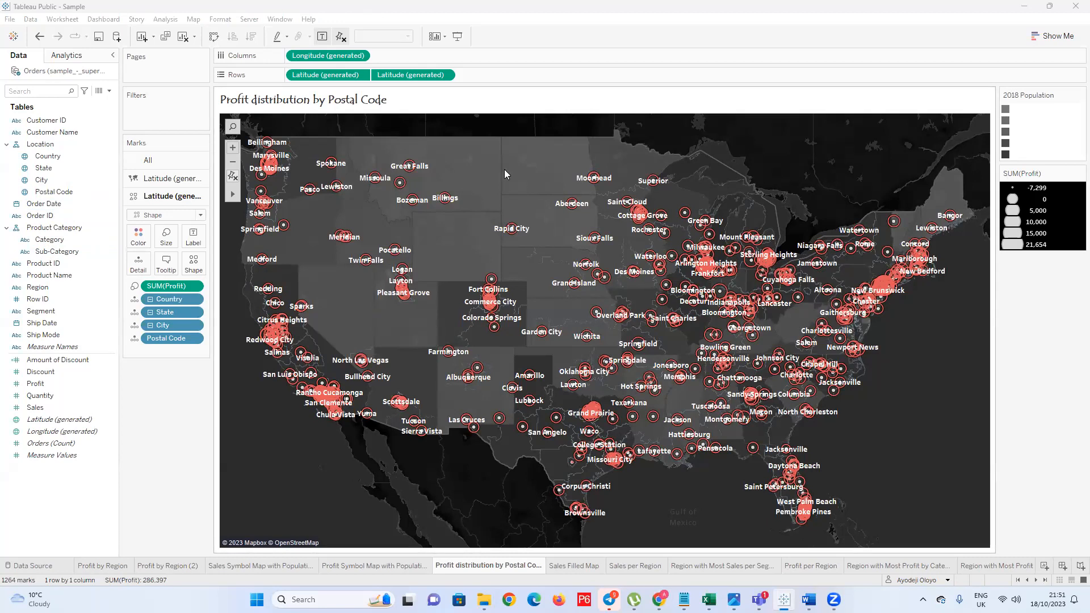
Compare the fields on the two Latitude mark layers and review the mark types available for the first layer
left_click(331, 75)
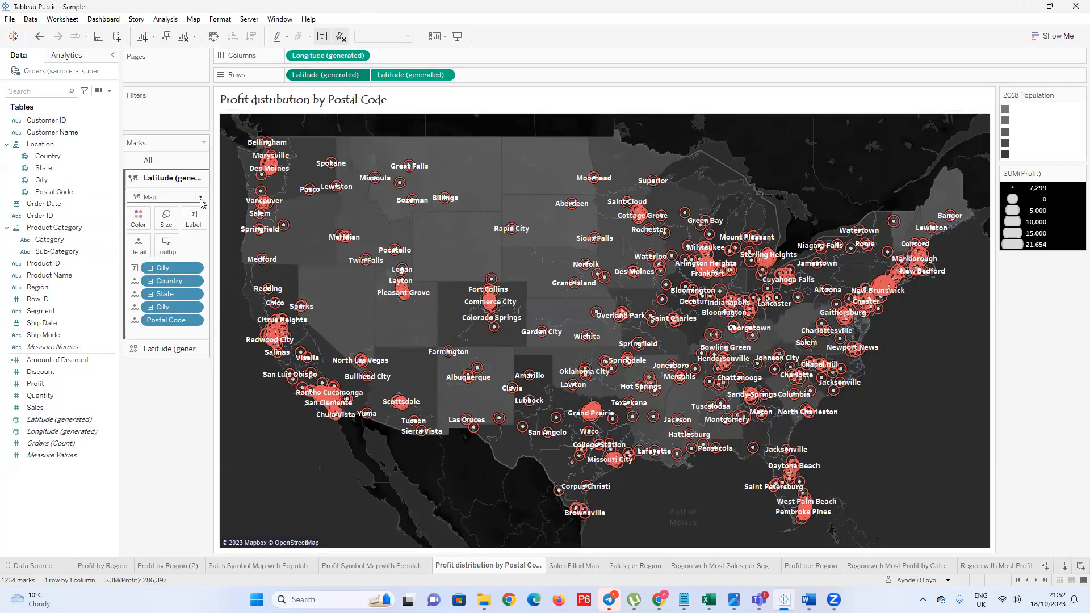
left_click(170, 348)
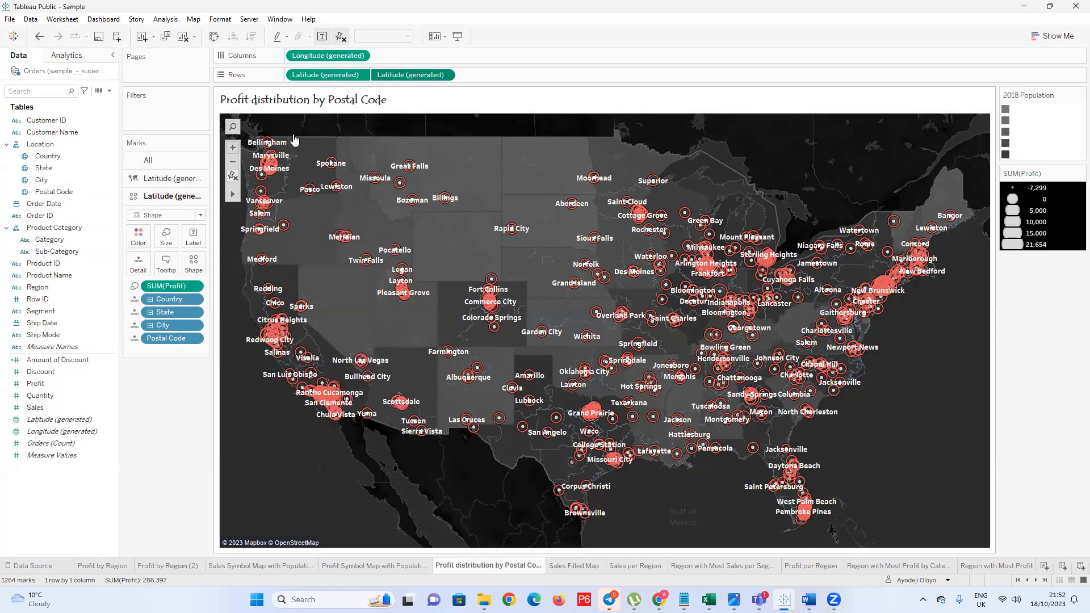
left_click(167, 178)
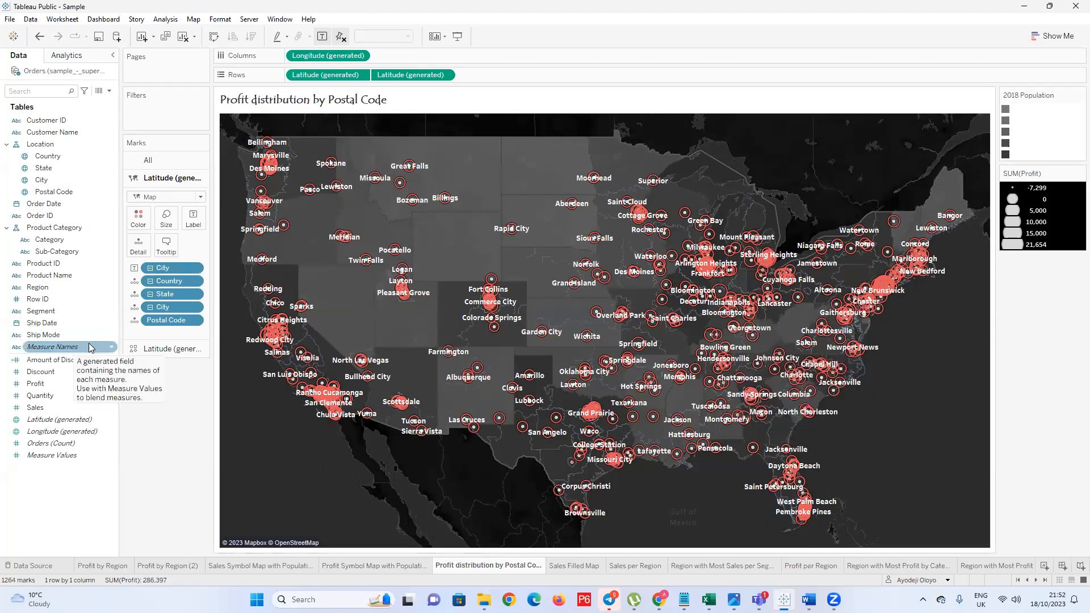
left_click(152, 351)
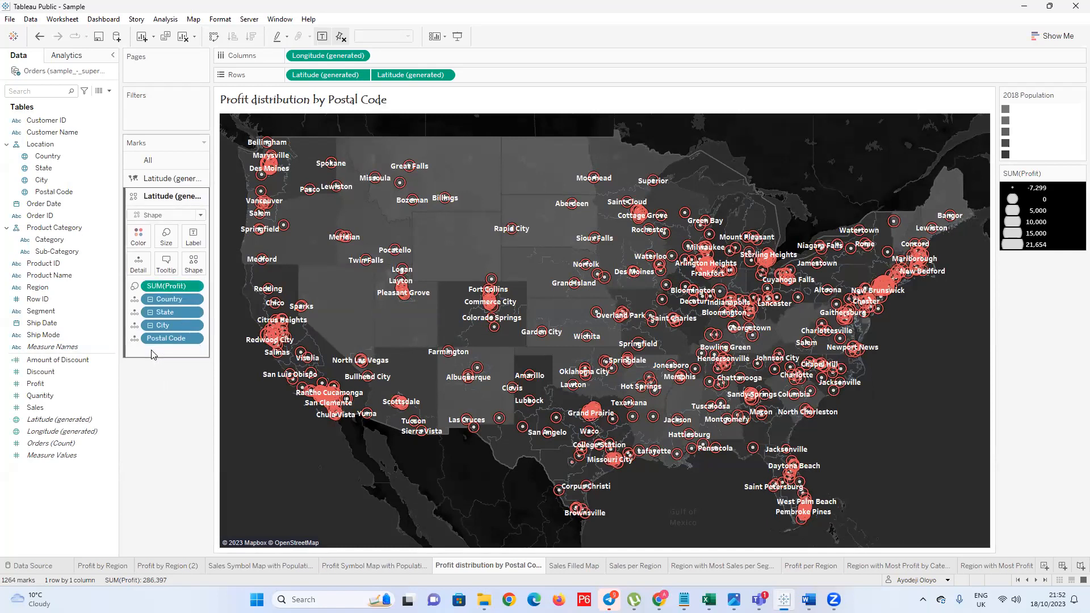
left_click(162, 178)
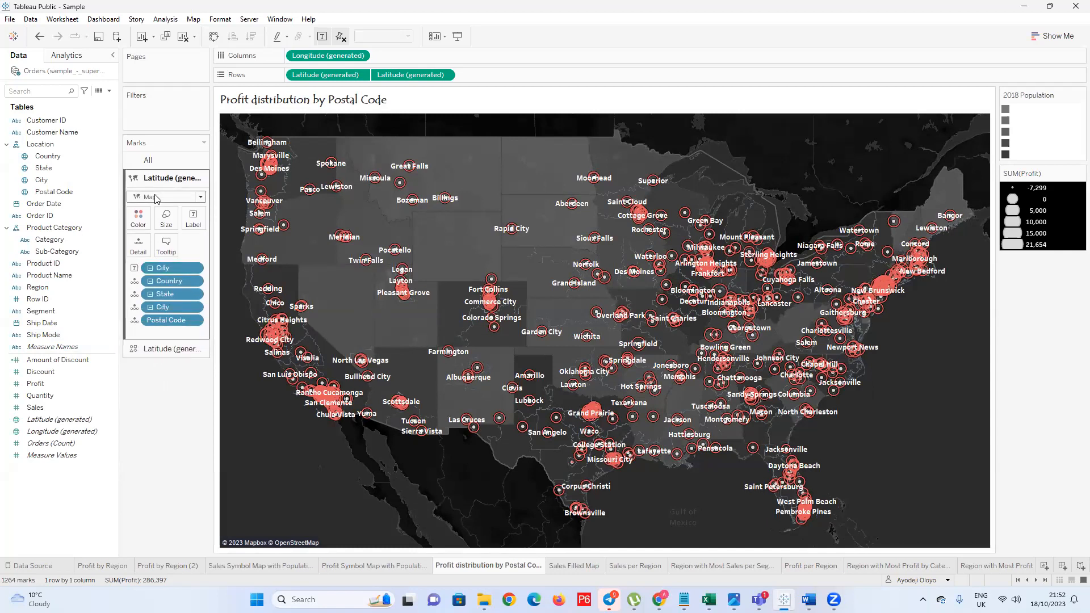
left_click(200, 198)
left_click(200, 198)
left_click(200, 197)
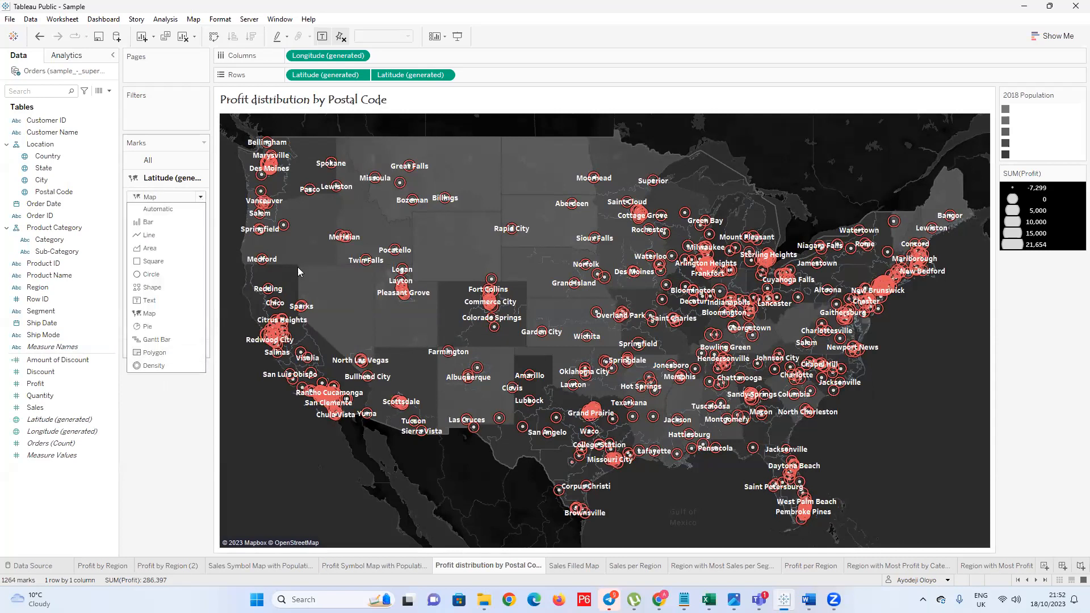
Turn off Dual Axis for the second Latitude field on the Sales Filled Map sheet
left_click(276, 564)
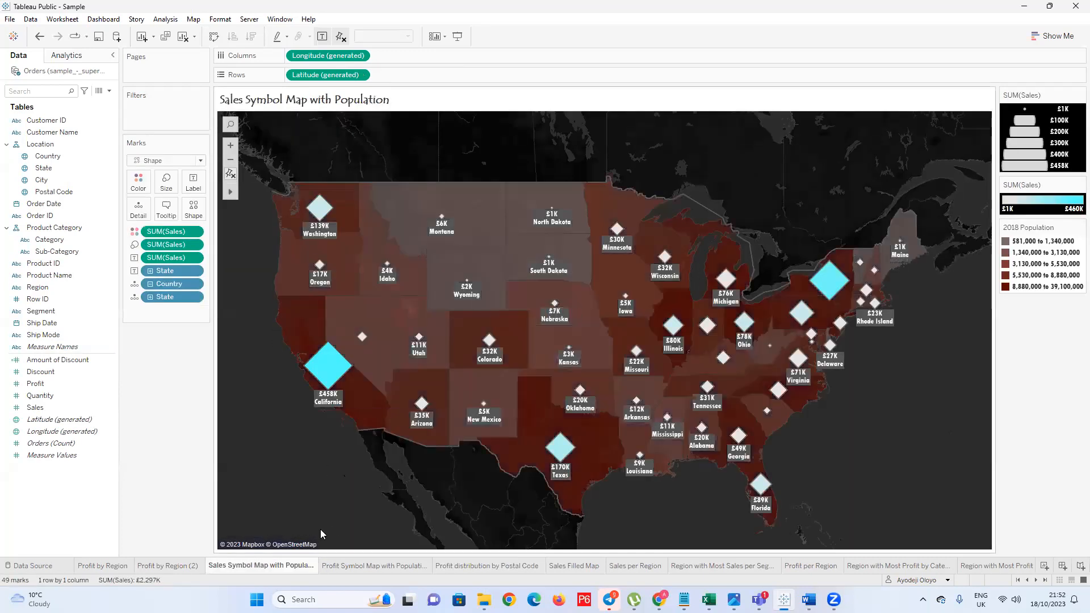
left_click(568, 569)
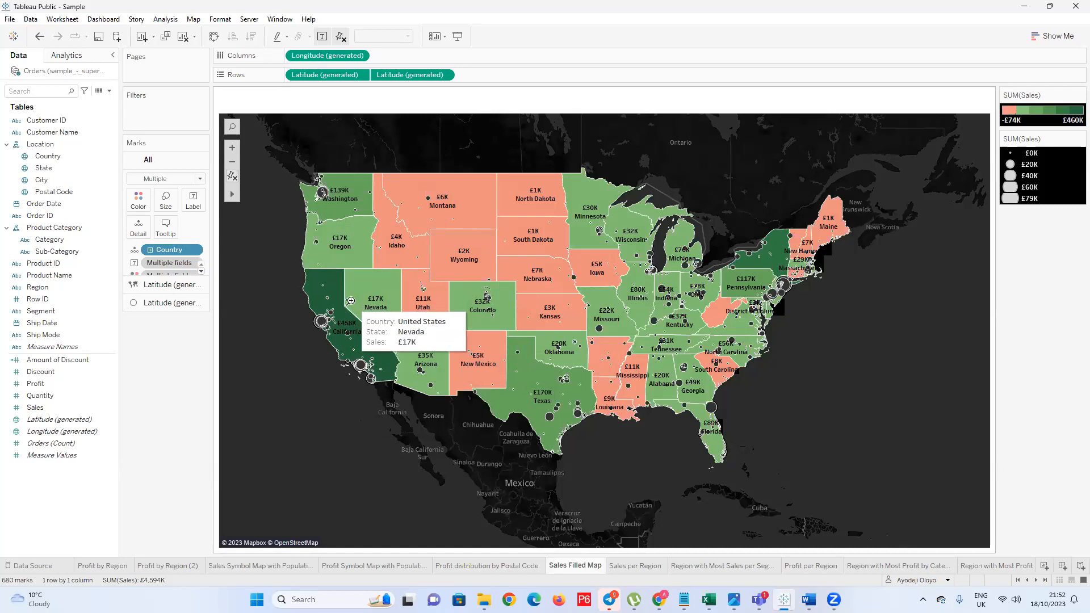
left_click(444, 75)
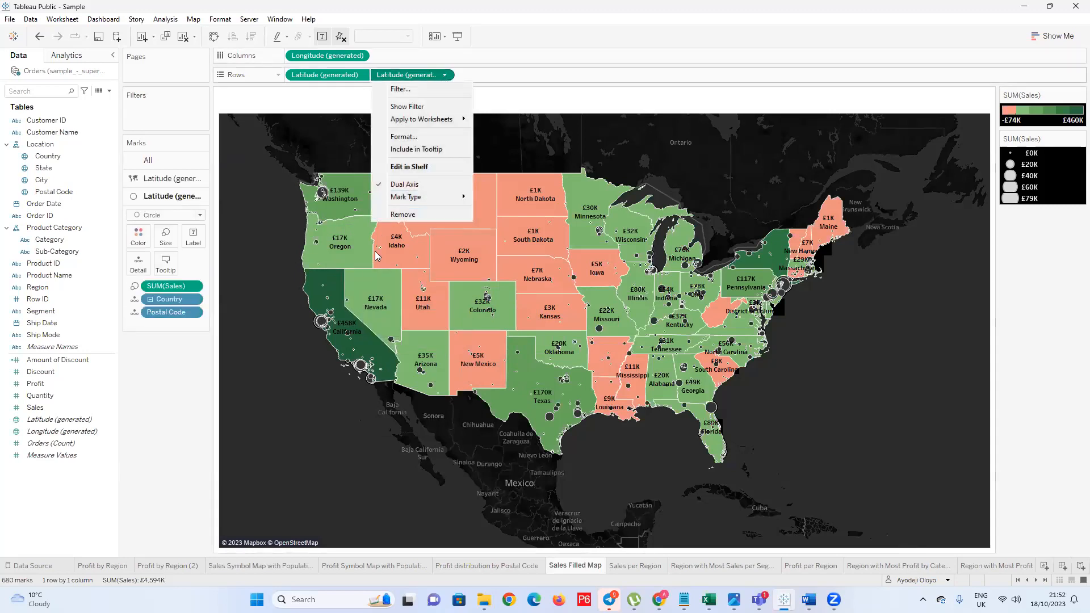
left_click(391, 185)
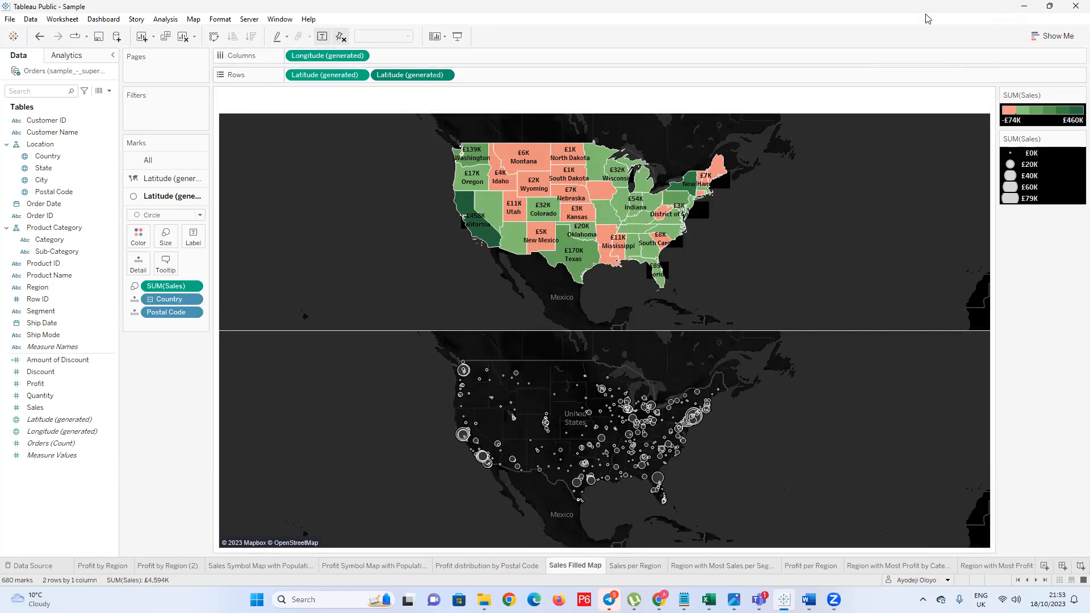
View the Profit Symbol Map with Population sheet and return to the Profit distribution by Postal Code sheet
left_click(274, 566)
left_click(339, 567)
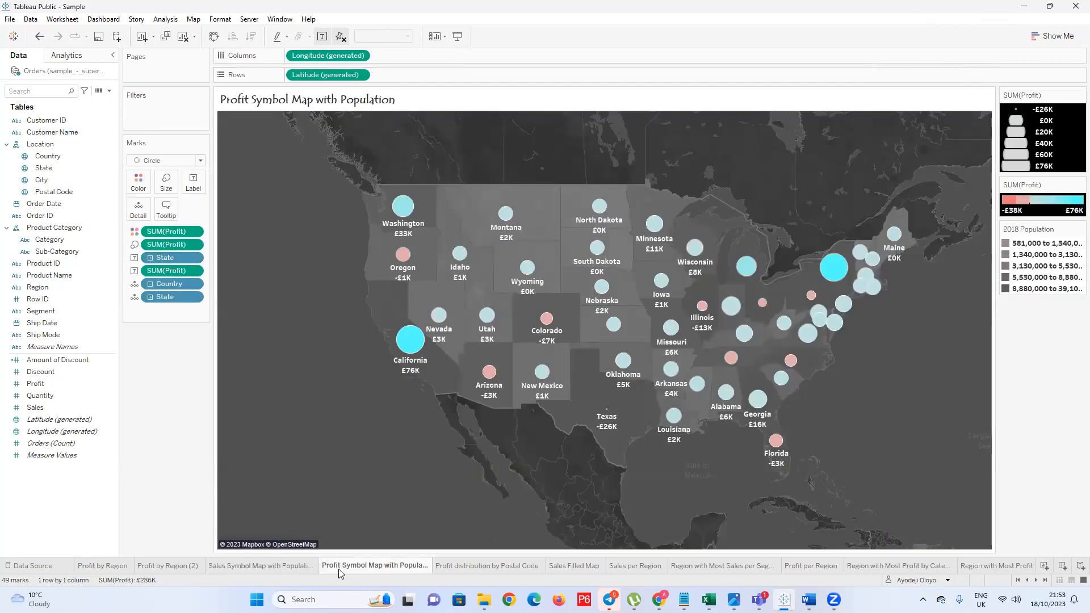
left_click(451, 565)
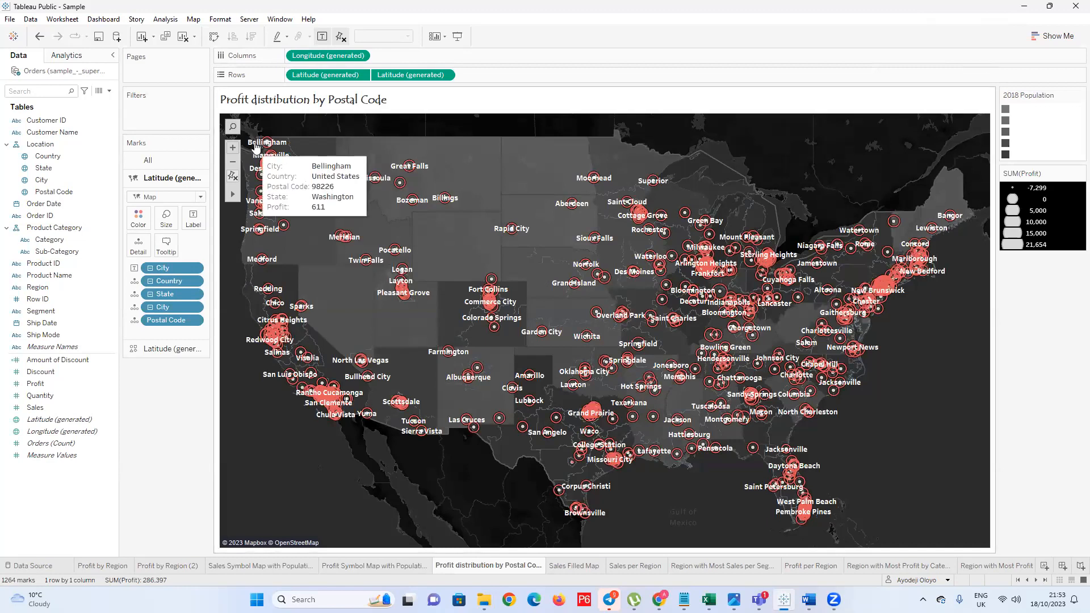
Color the marks of the first Latitude layer, the Map type, by SUM(Sales)
left_click(165, 348)
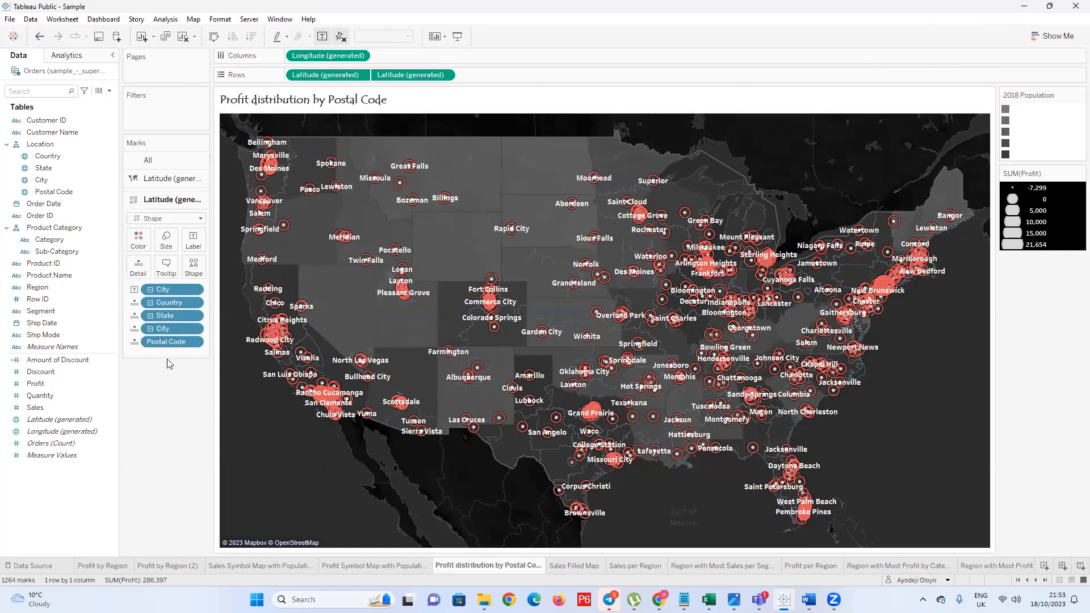
left_click(163, 178)
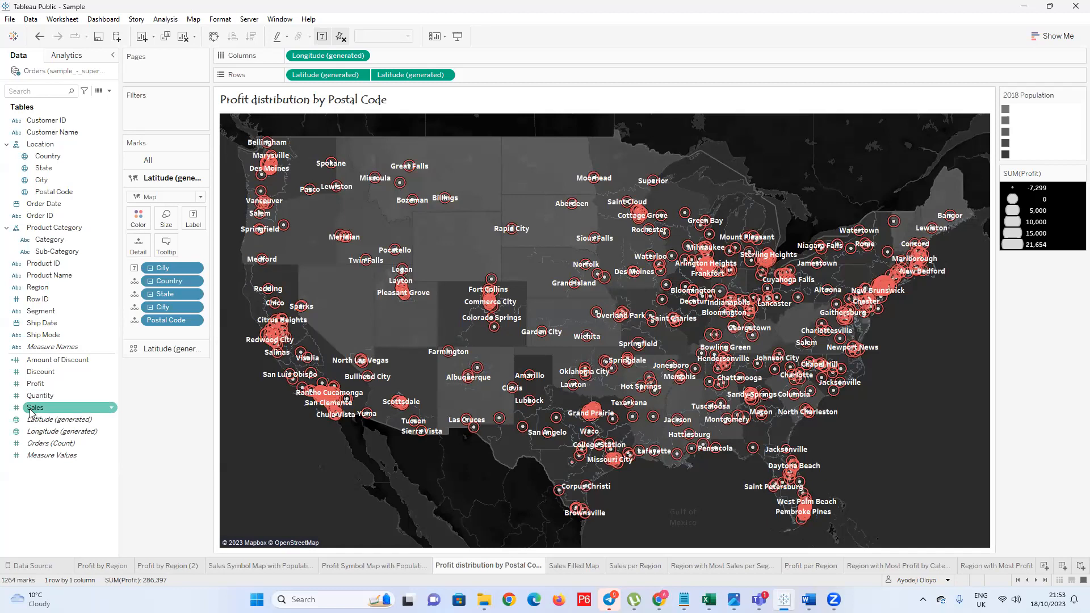
left_click_drag(34, 409, 145, 224)
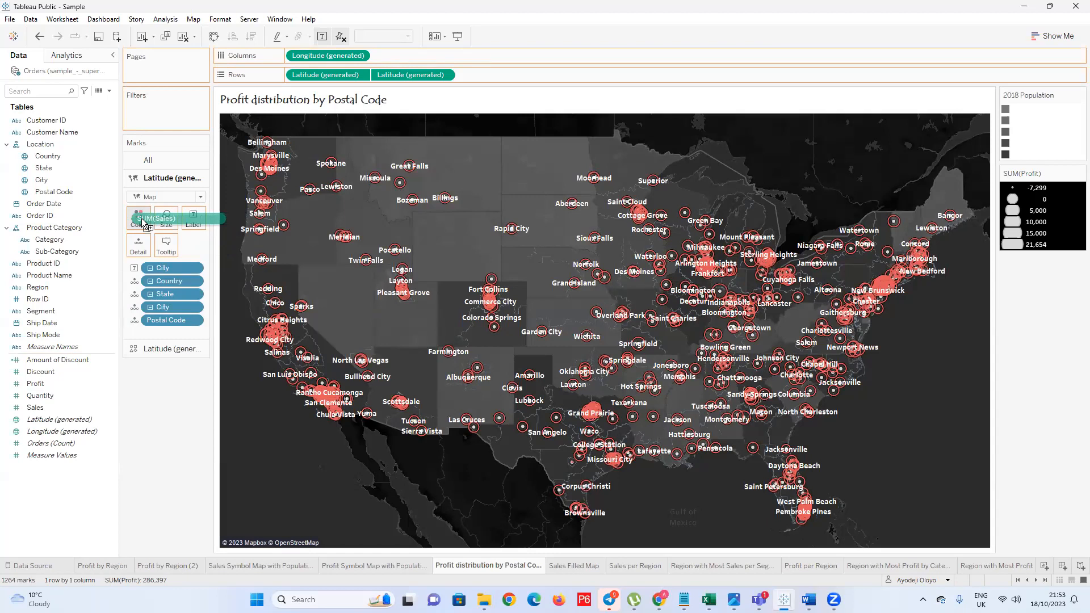
left_click_drag(144, 225, 145, 225)
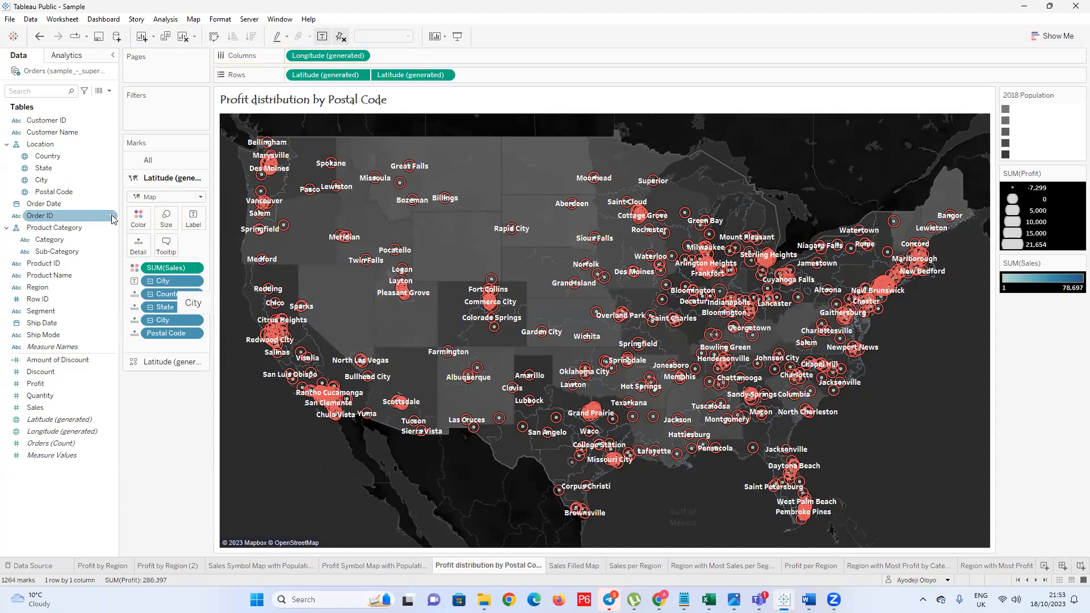
Change the SUM(Sales) colors to a custom sequential palette in bright green, #00ff00
left_click(143, 223)
left_click(173, 255)
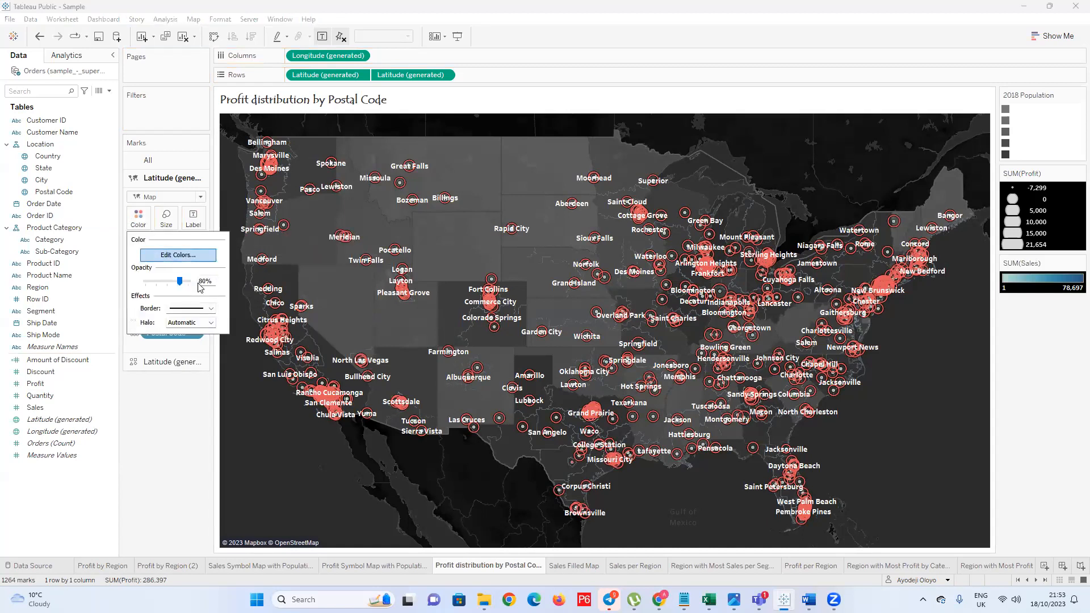
left_click(647, 269)
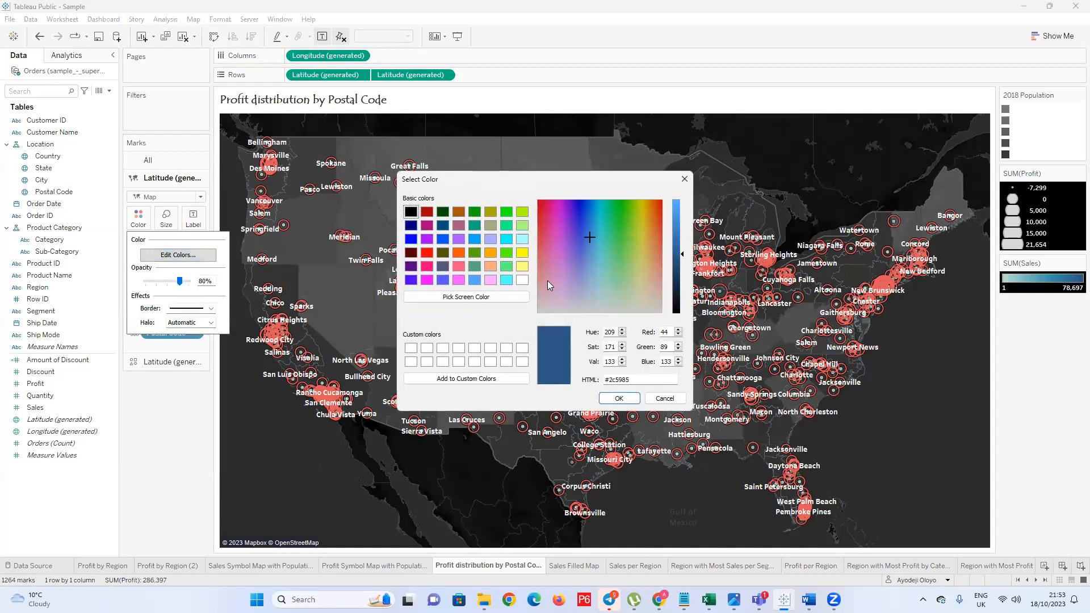
left_click(507, 213)
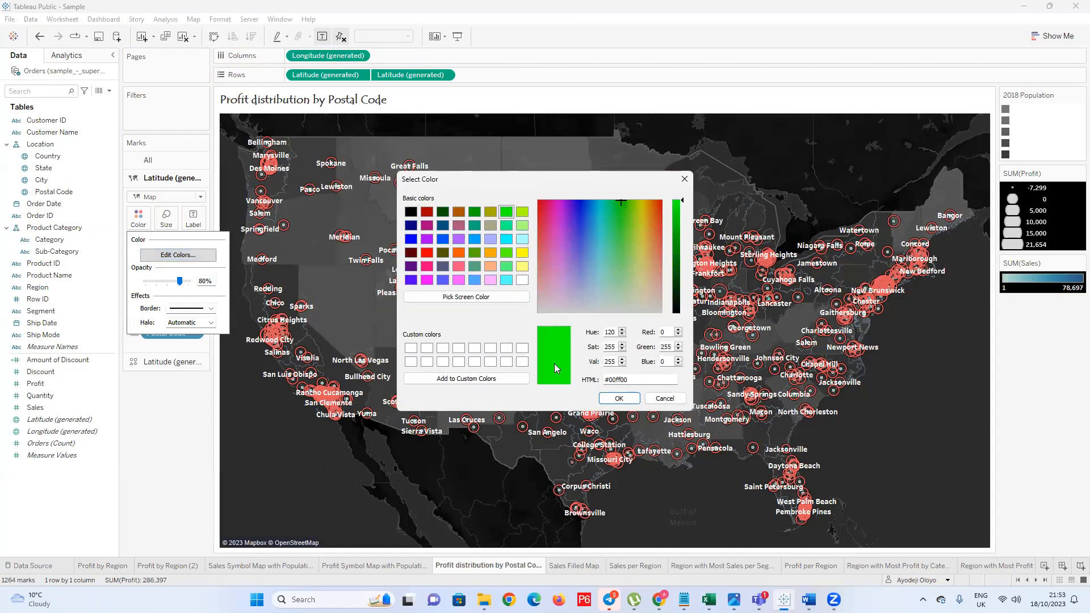
left_click(604, 398)
left_click(636, 358)
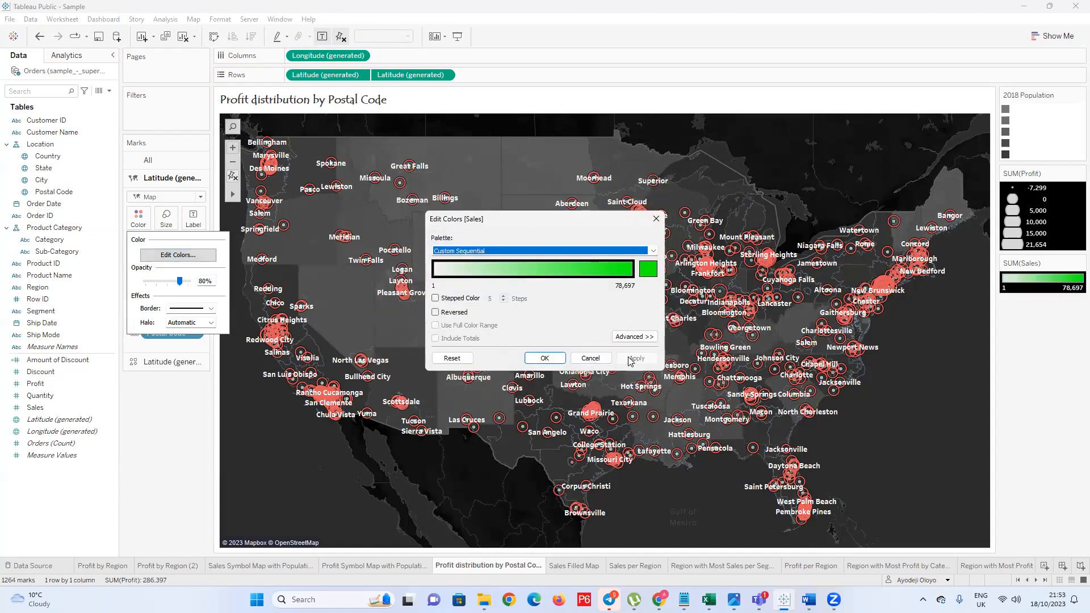
left_click(544, 358)
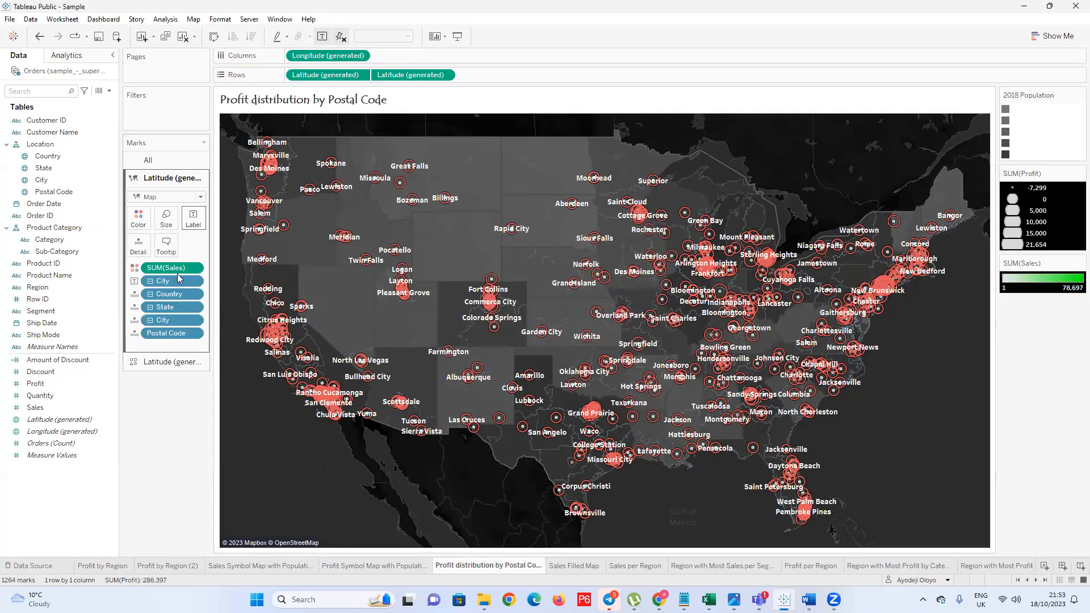
Try turning off Dual Axis for the second Latitude field, and undo back to before Sales colored the first layer
left_click(446, 75)
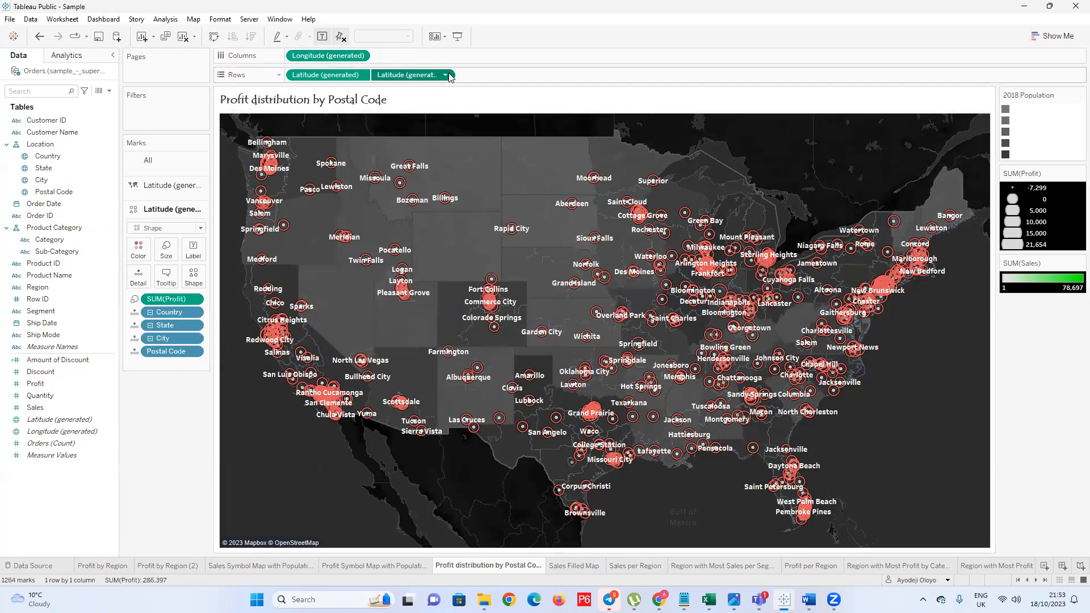
left_click(446, 77)
left_click(447, 75)
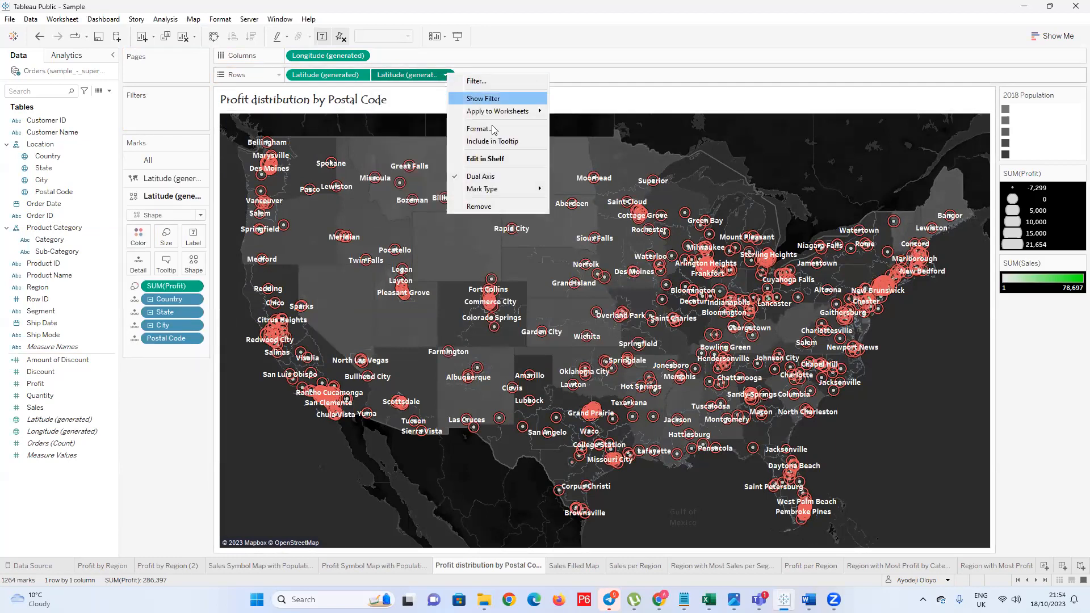
left_click(452, 178)
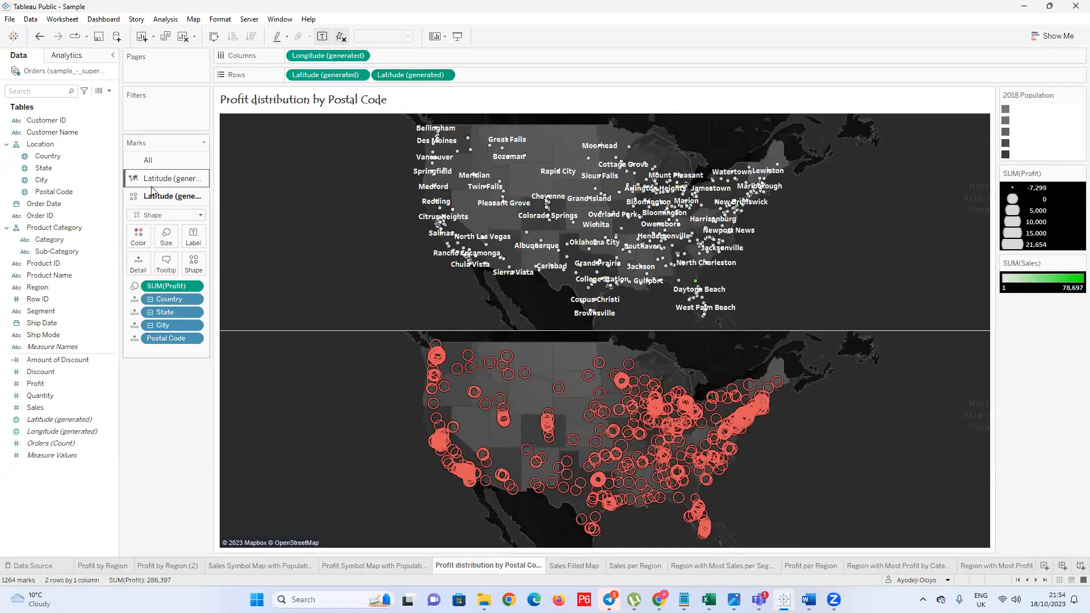
key("ctrl+z")
key("ctrl+z")
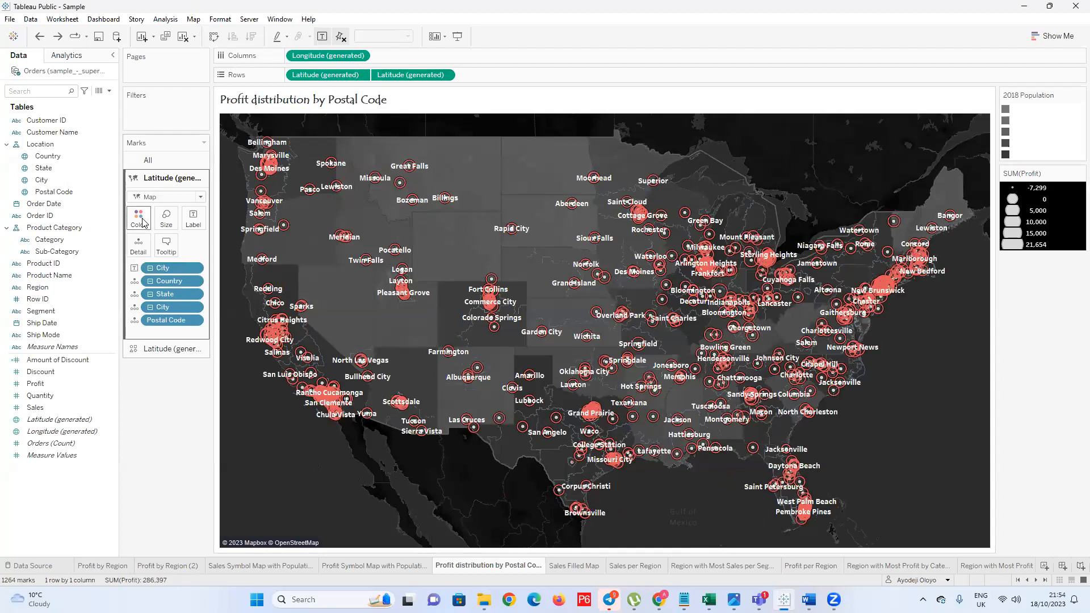
Assign Sales as the color of the first Latitude layer again, keeping the default palette
left_click(159, 347)
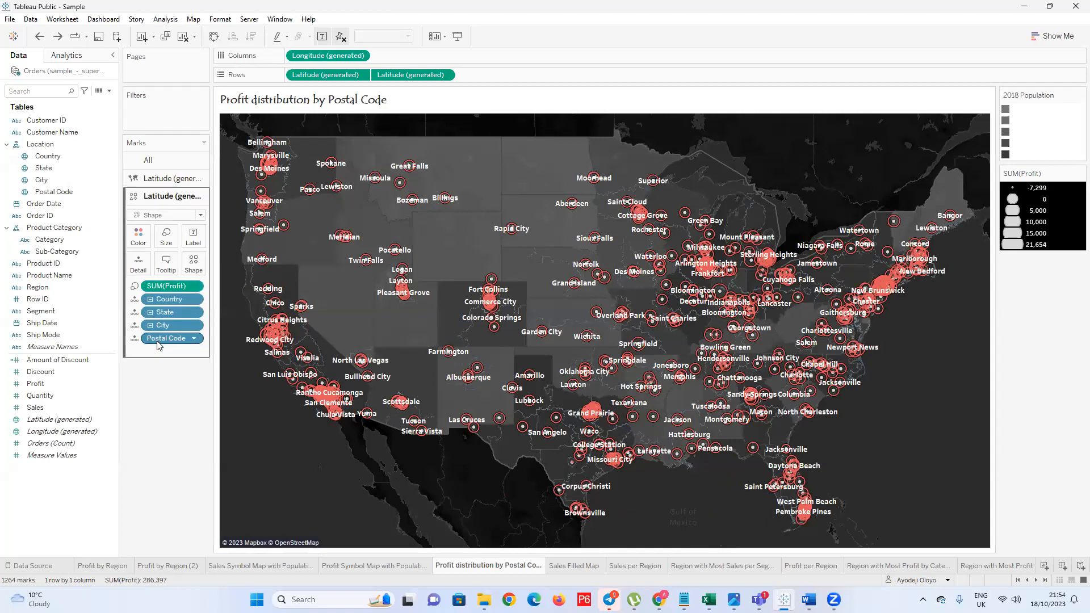
left_click(170, 180)
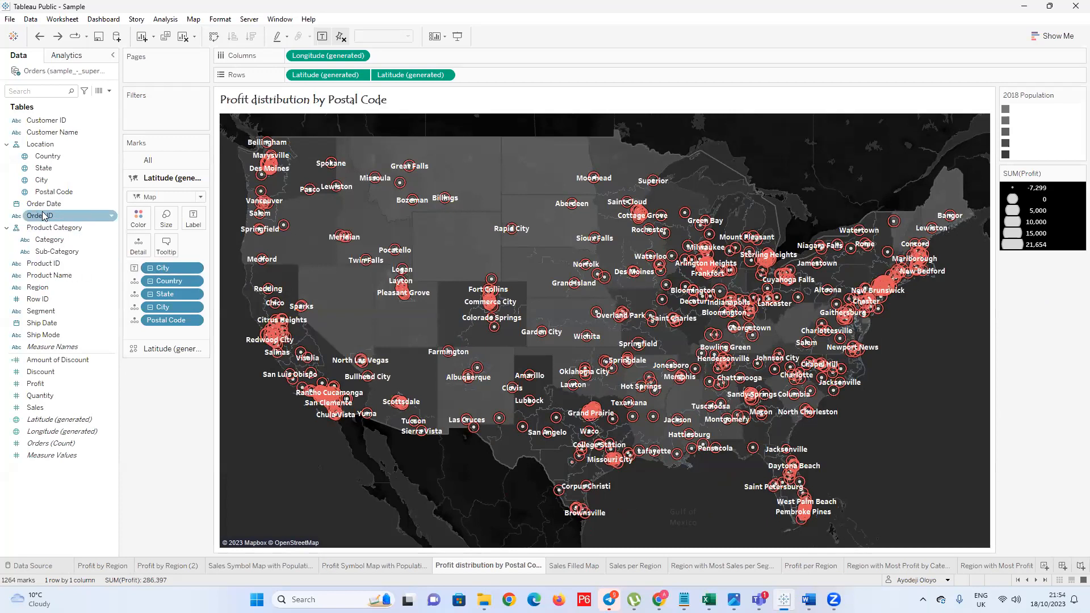
left_click_drag(35, 407, 136, 220)
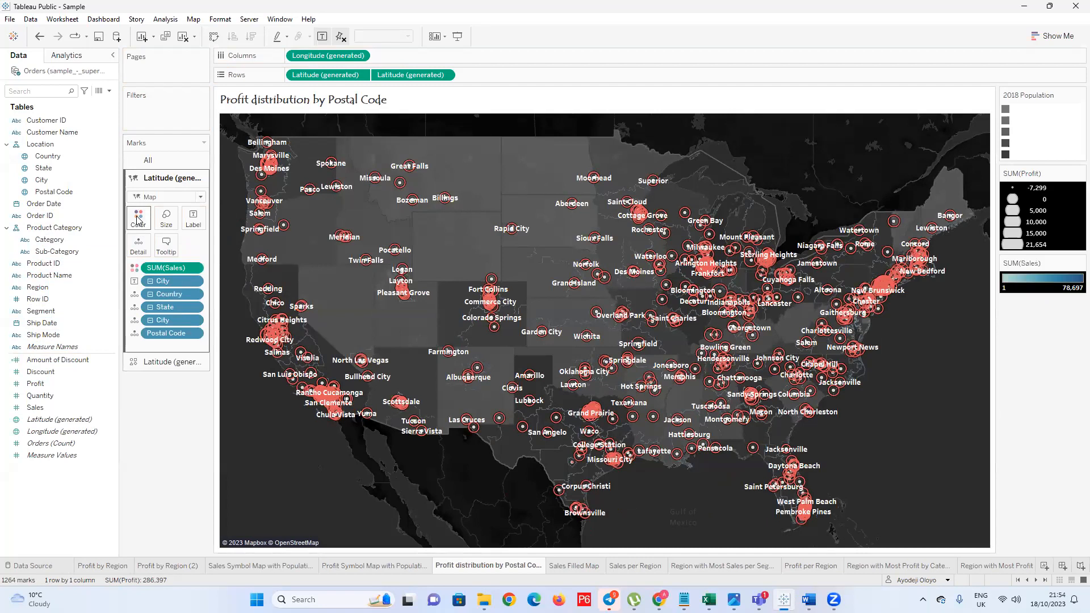
Split the postal code map into two separate maps by disabling Dual Axis on the second Latitude field
left_click(439, 75)
left_click(445, 75)
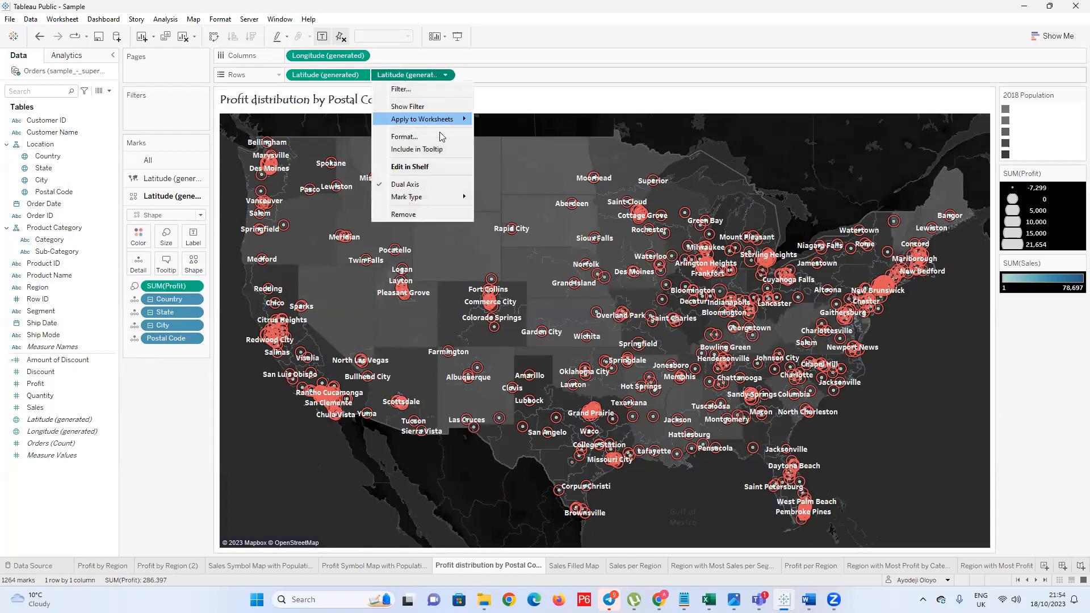
left_click(430, 186)
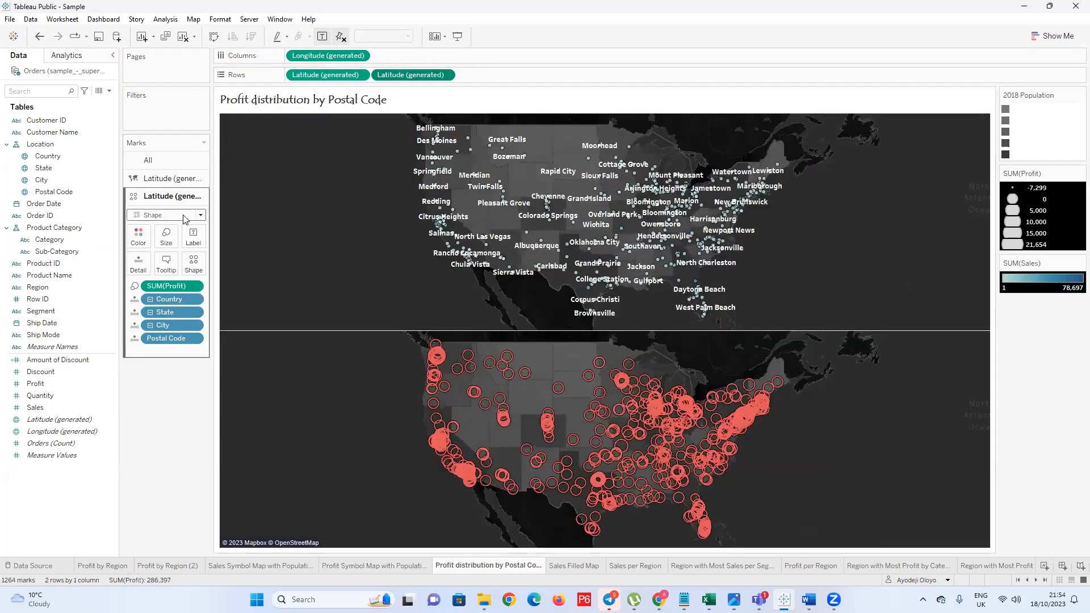
Switch to the first Latitude layer's marks and choose Map as its mark type
left_click(181, 182)
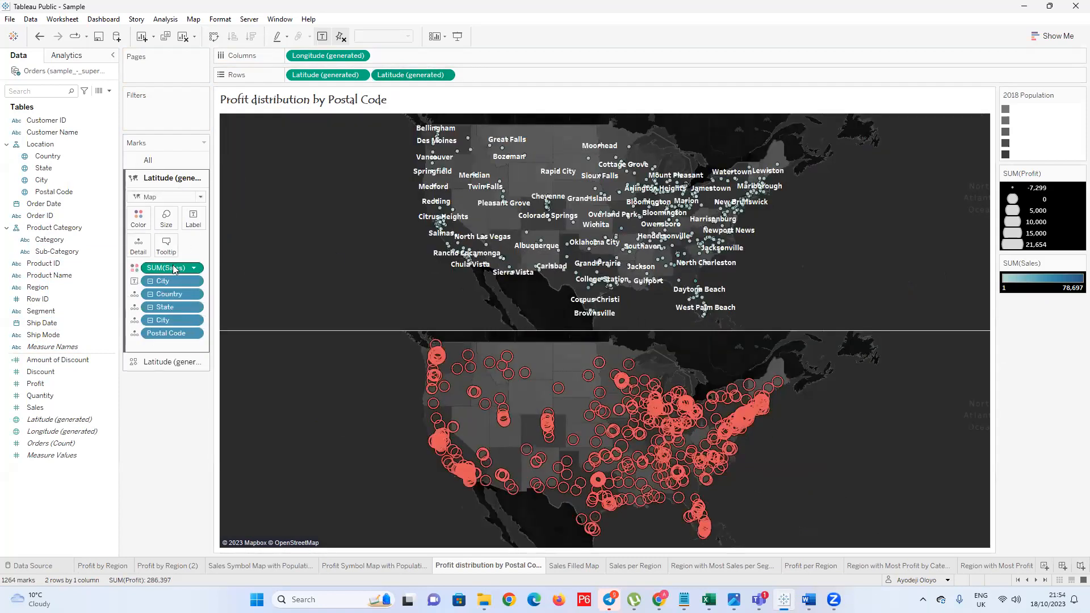
left_click(201, 197)
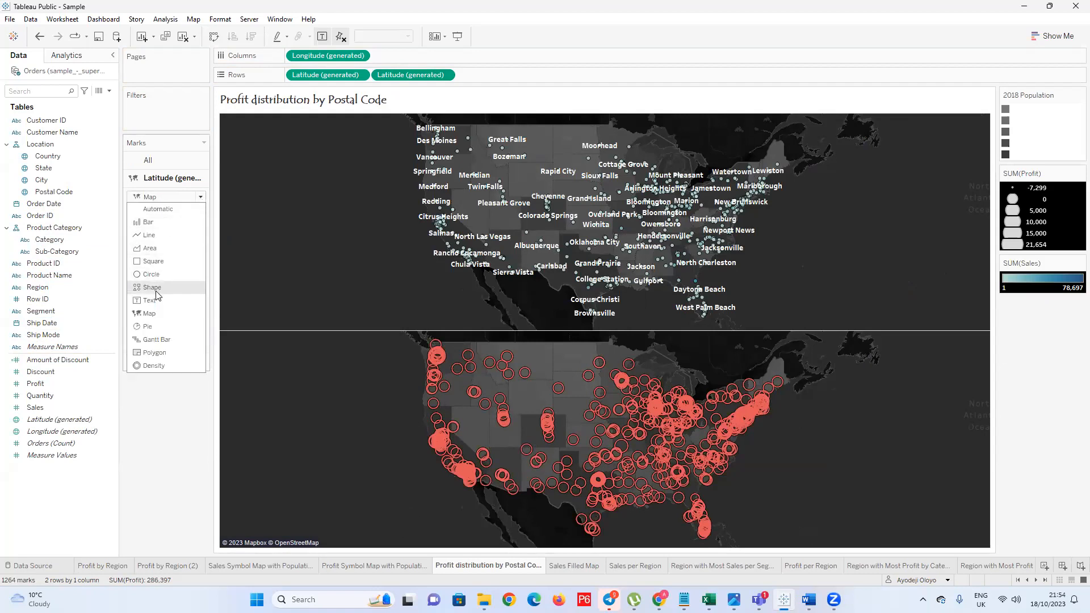
left_click(150, 316)
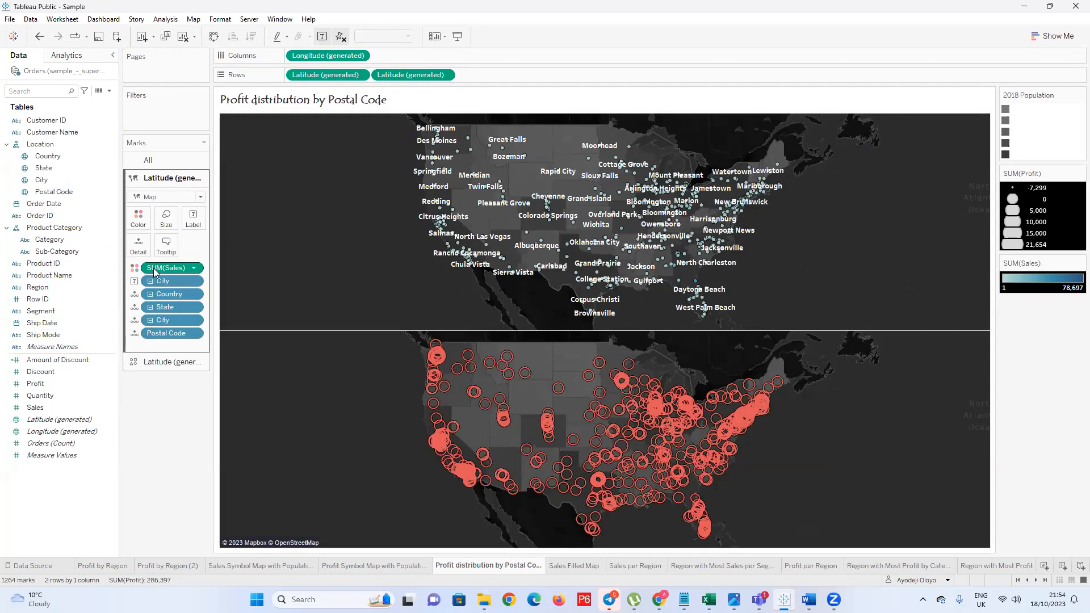
Try adding Sales as a detail field on the first Latitude layer, and undo the change
left_click_drag(45, 411, 173, 442)
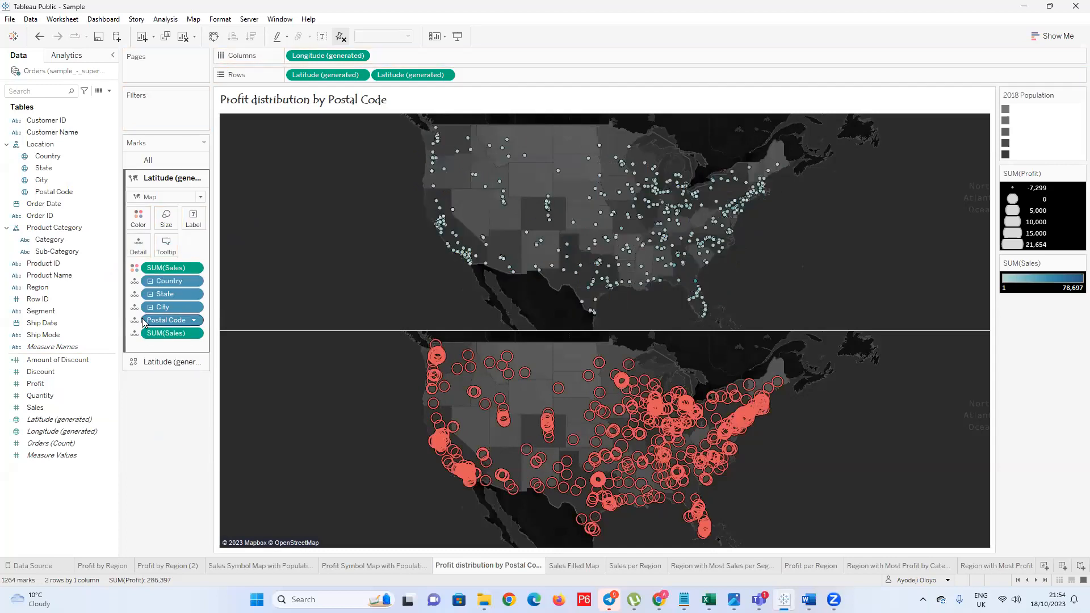
key("ctrl+z")
key("ctrl+z")
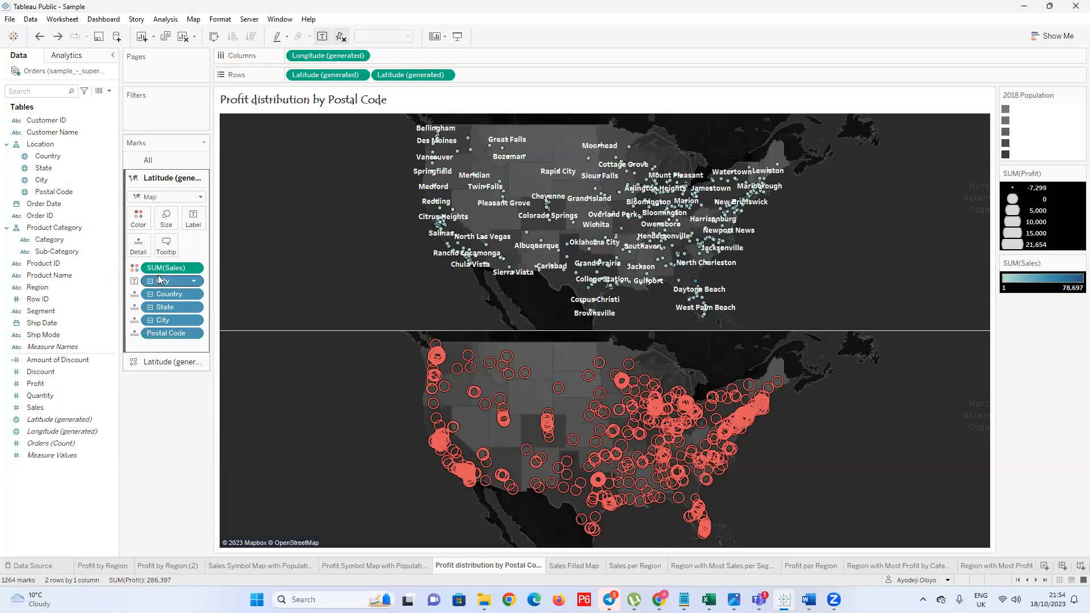
Reapply SUM(Sales) as the color of the first Latitude layer and check the suggested filled map chart type
left_click(200, 196)
left_click(1054, 37)
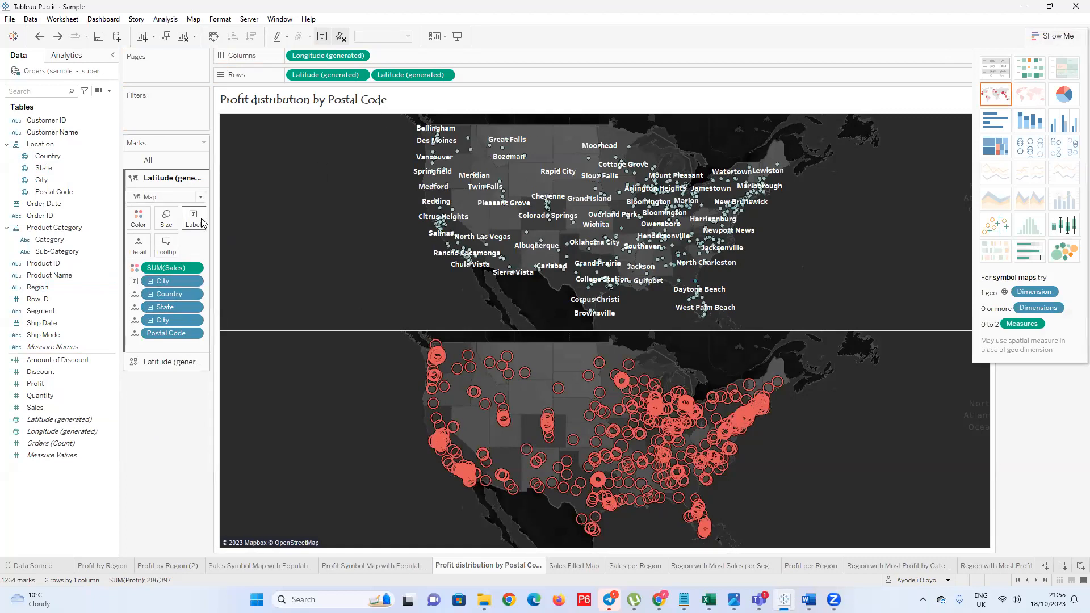
left_click_drag(167, 275, 149, 301)
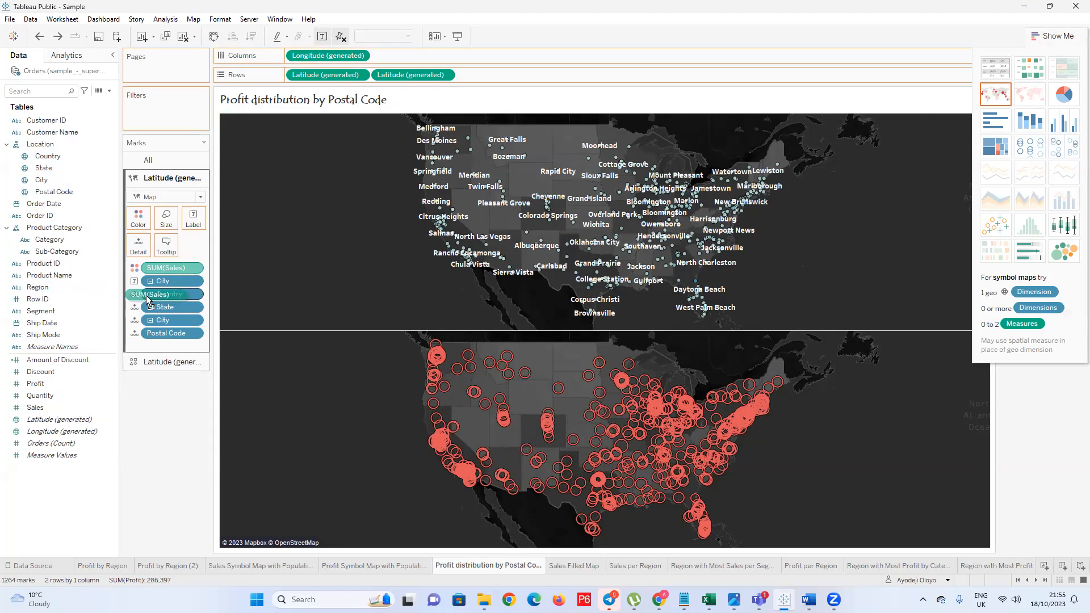
left_click_drag(149, 301, 143, 224)
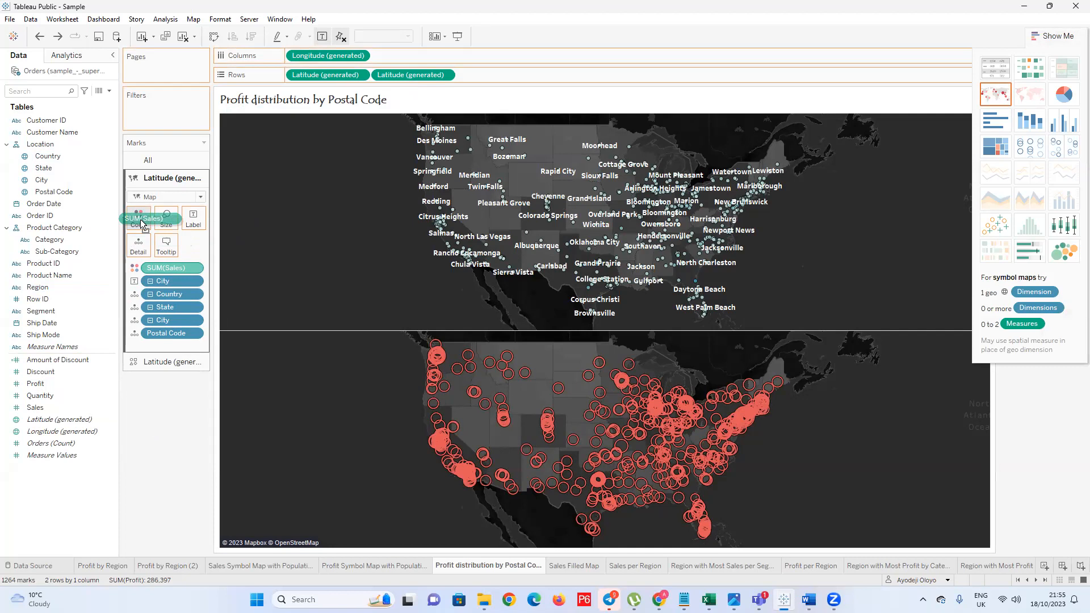
left_click_drag(142, 225, 142, 224)
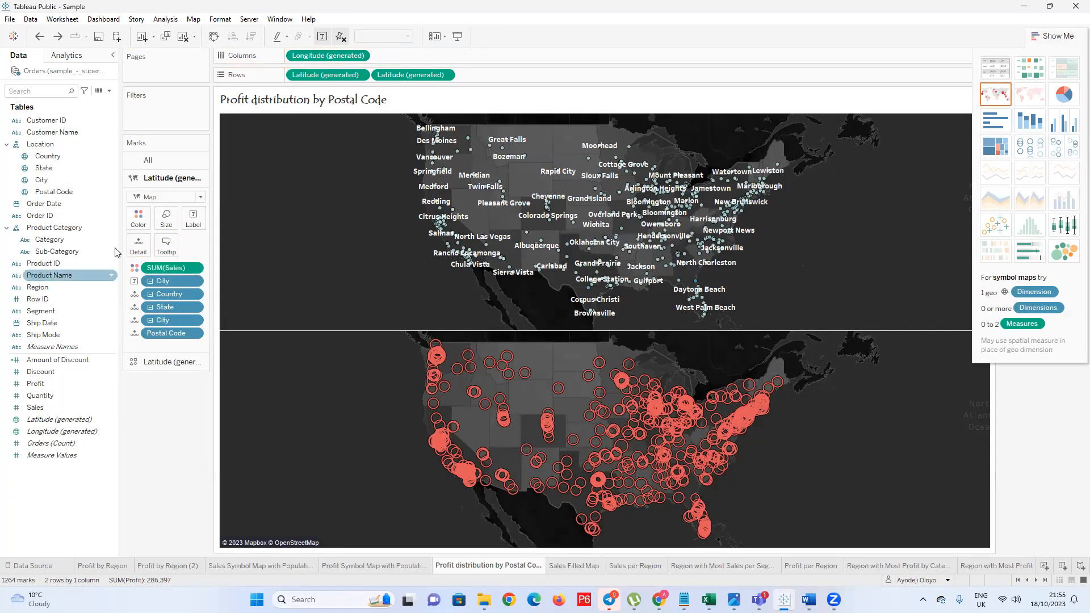
left_click(199, 197)
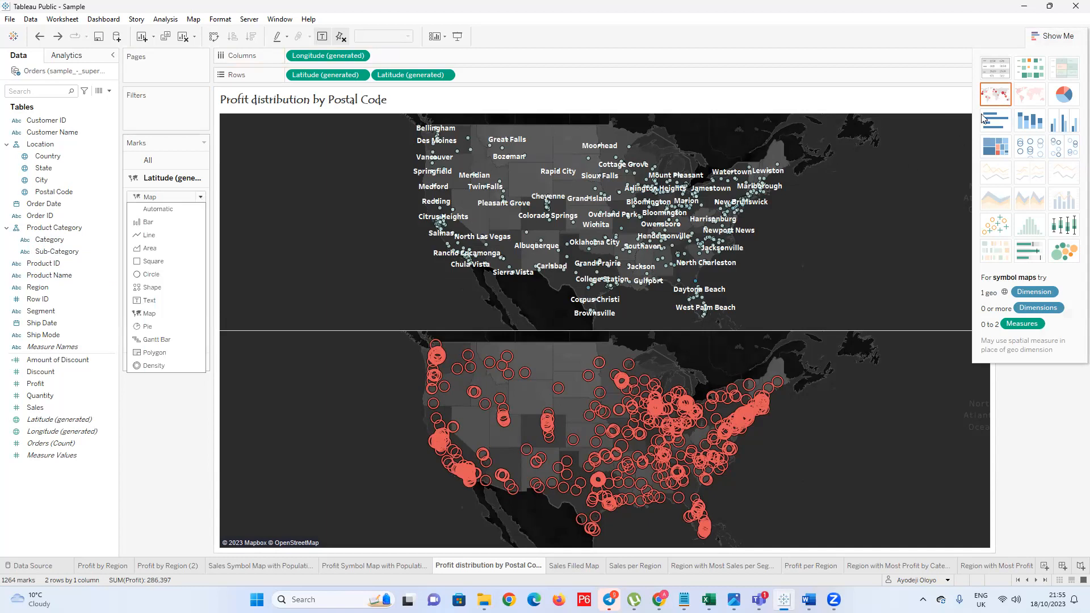
left_click(1028, 96)
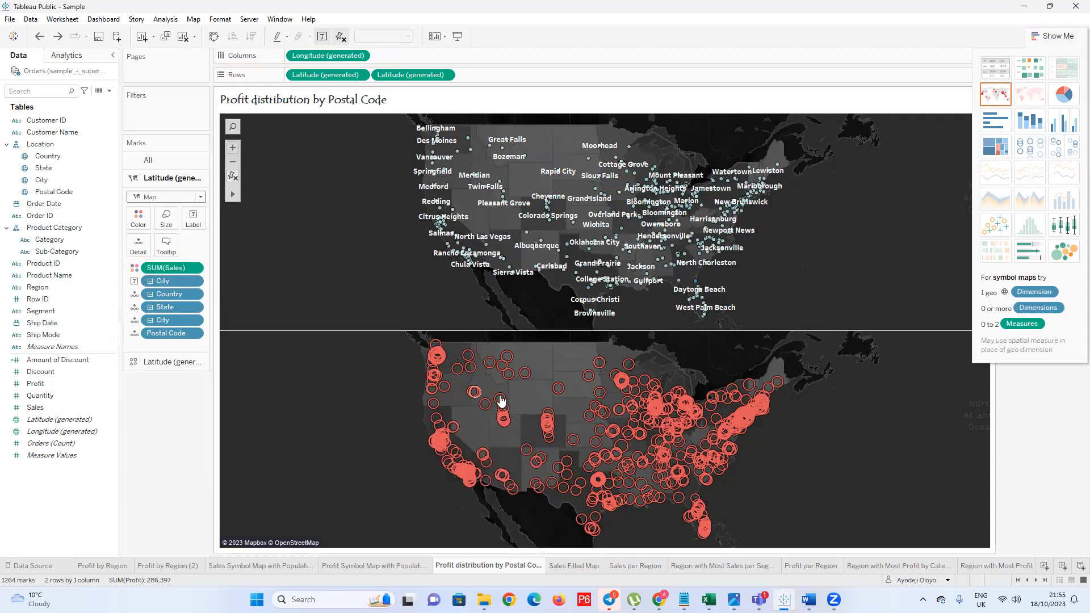
mouse_move(498, 416)
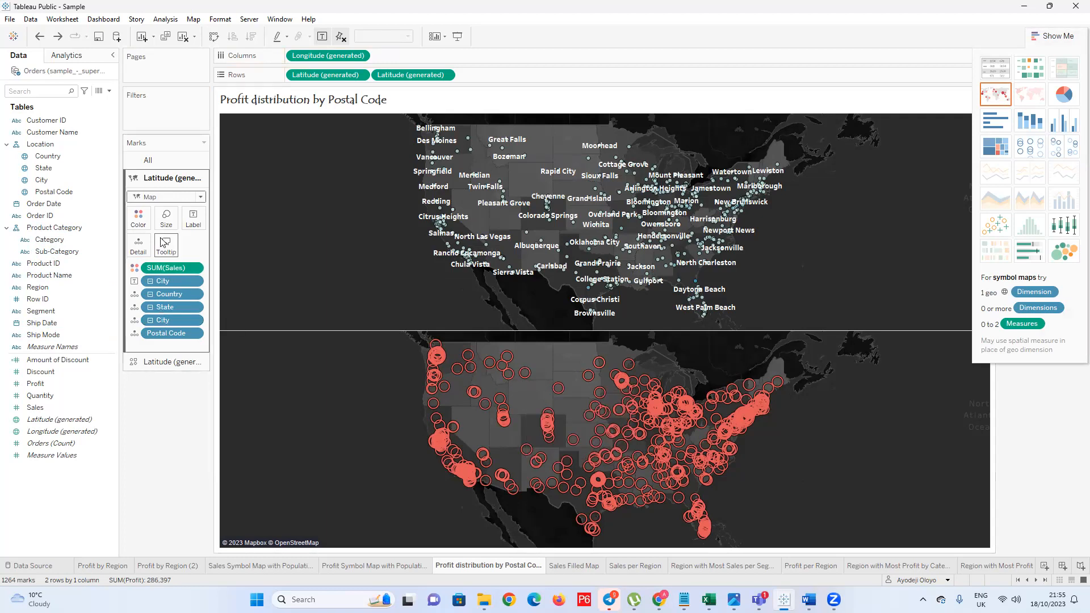
Try the Automatic mark type on the first Latitude layer, and switch it back to Map
left_click(200, 197)
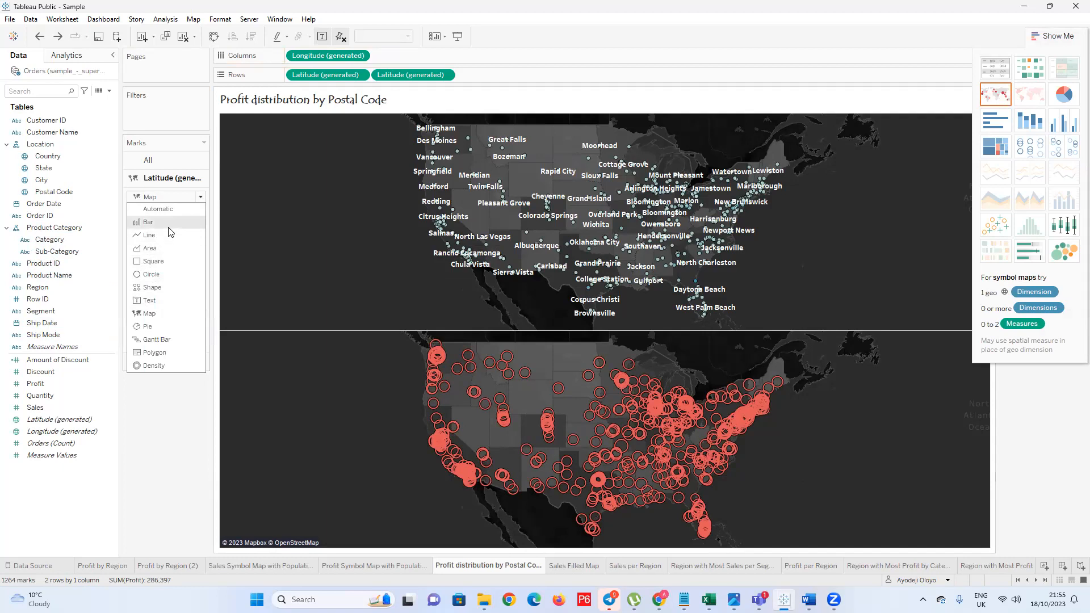
left_click(169, 210)
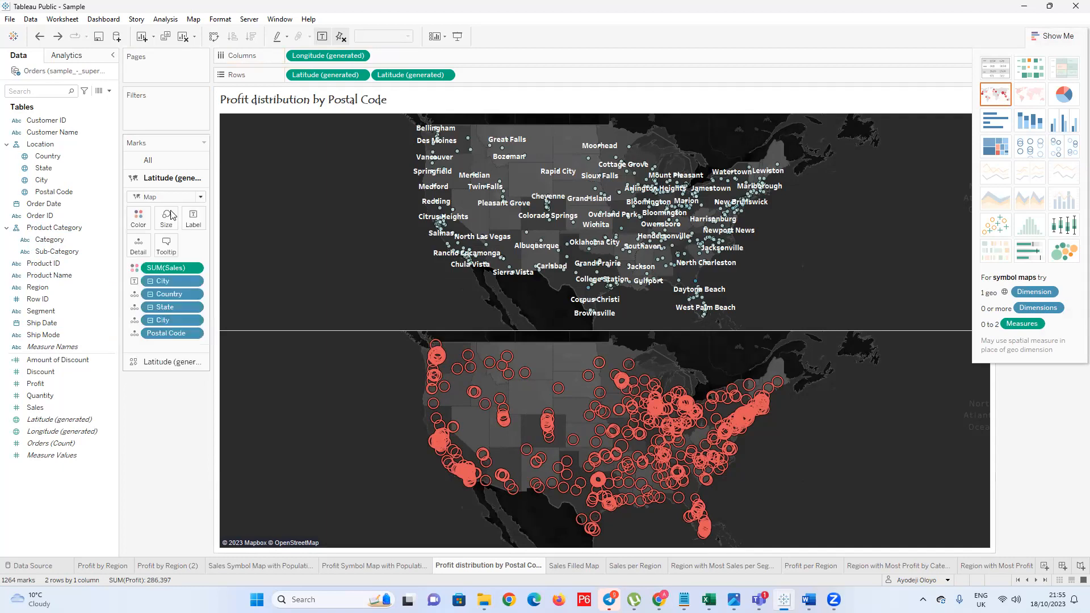
left_click(200, 197)
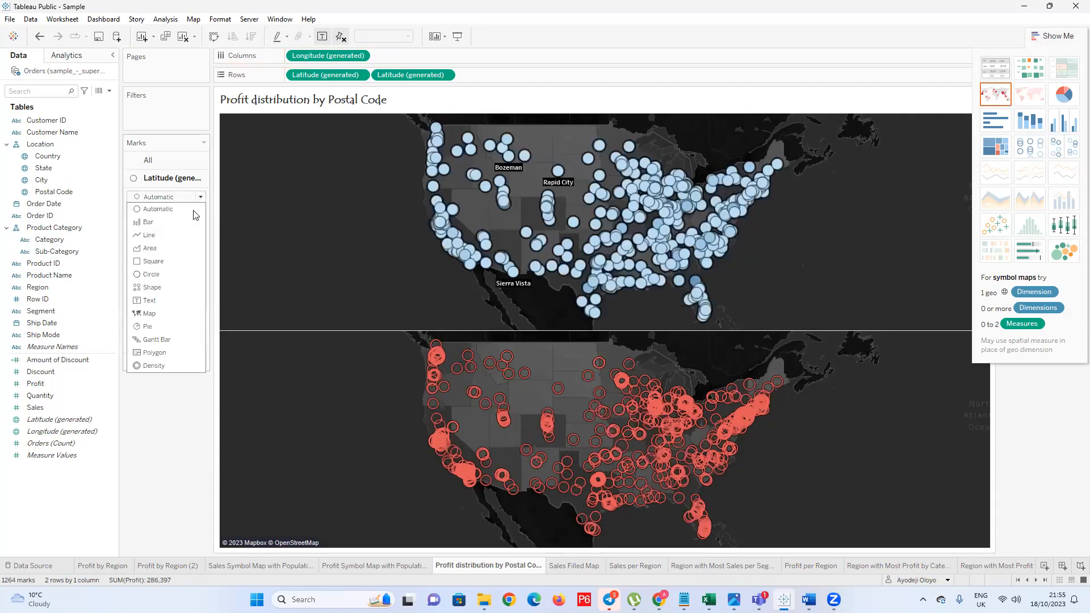
left_click(171, 314)
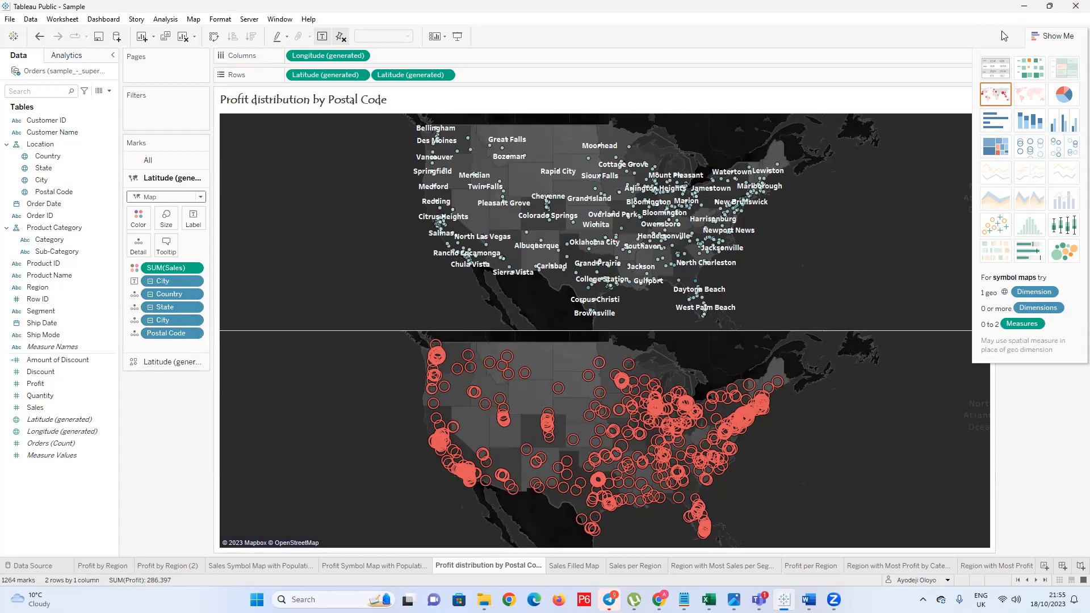
Remove the Population data layer from the map background by choosing No Data Layer
left_click_drag(444, 186, 448, 185)
left_click(220, 19)
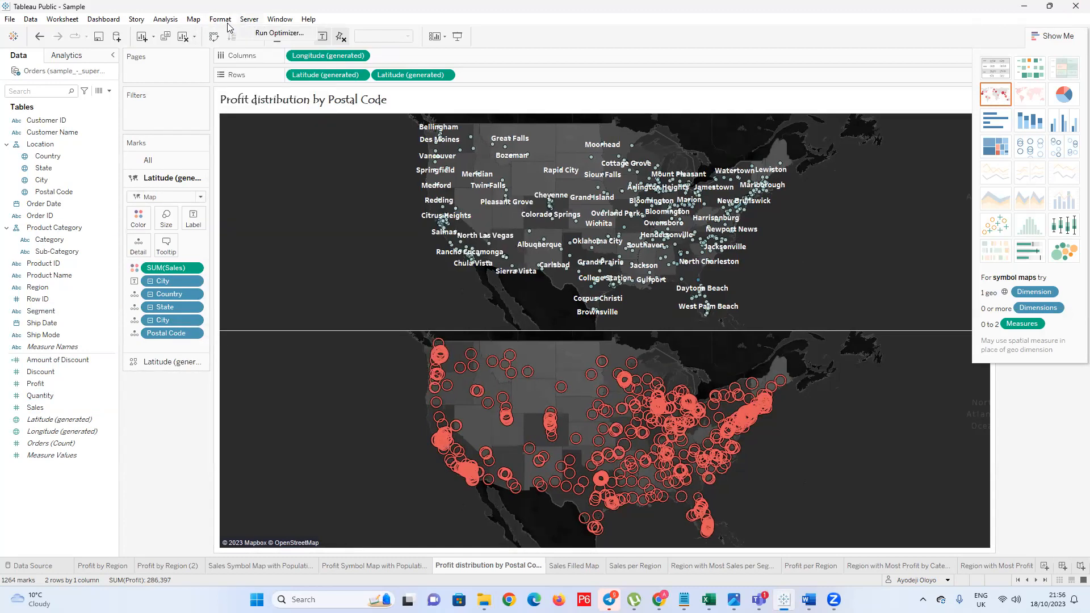
mouse_move(194, 22)
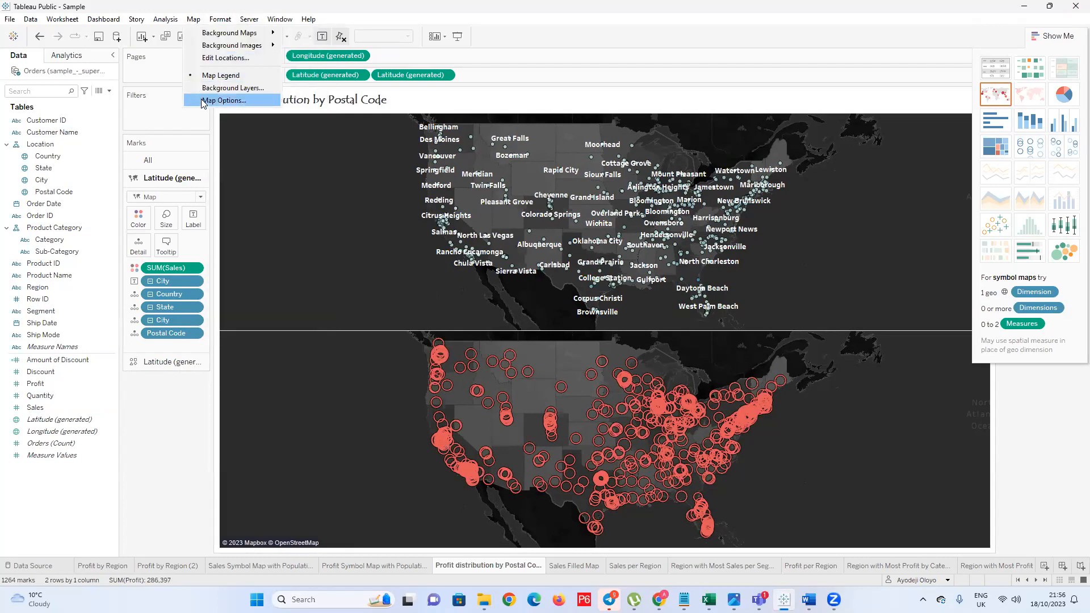
left_click(224, 100)
left_click(196, 19)
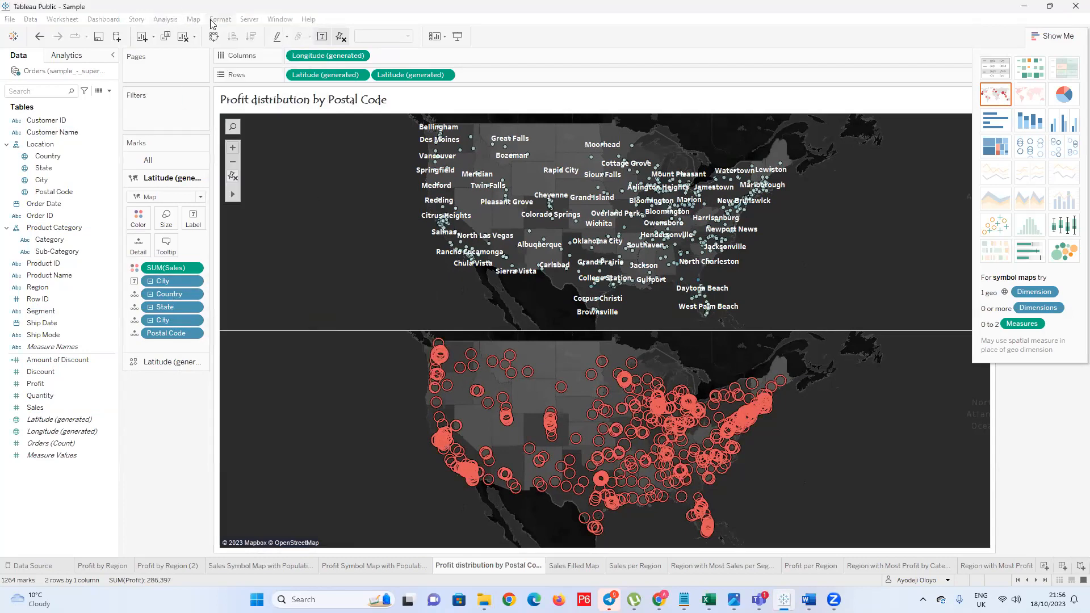
left_click(195, 24)
left_click(195, 21)
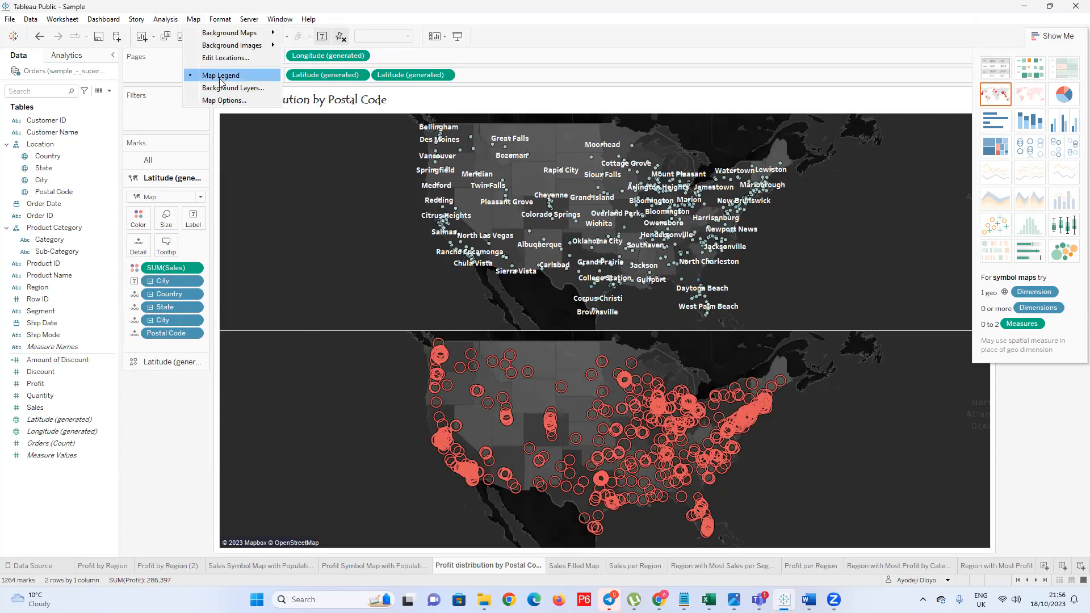
left_click(221, 90)
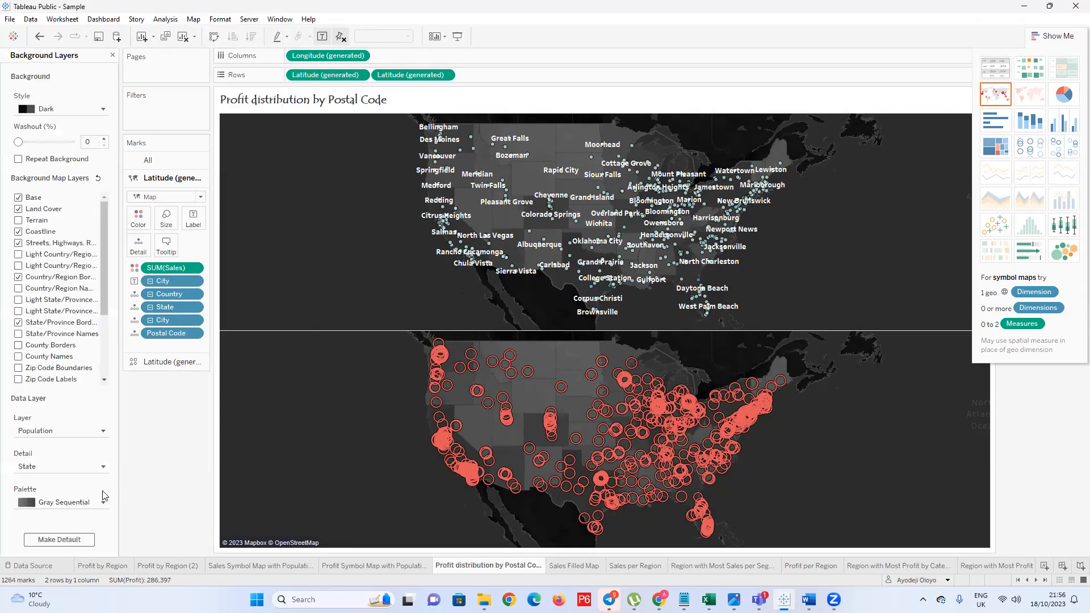
left_click(104, 433)
left_click(104, 433)
left_click(104, 433)
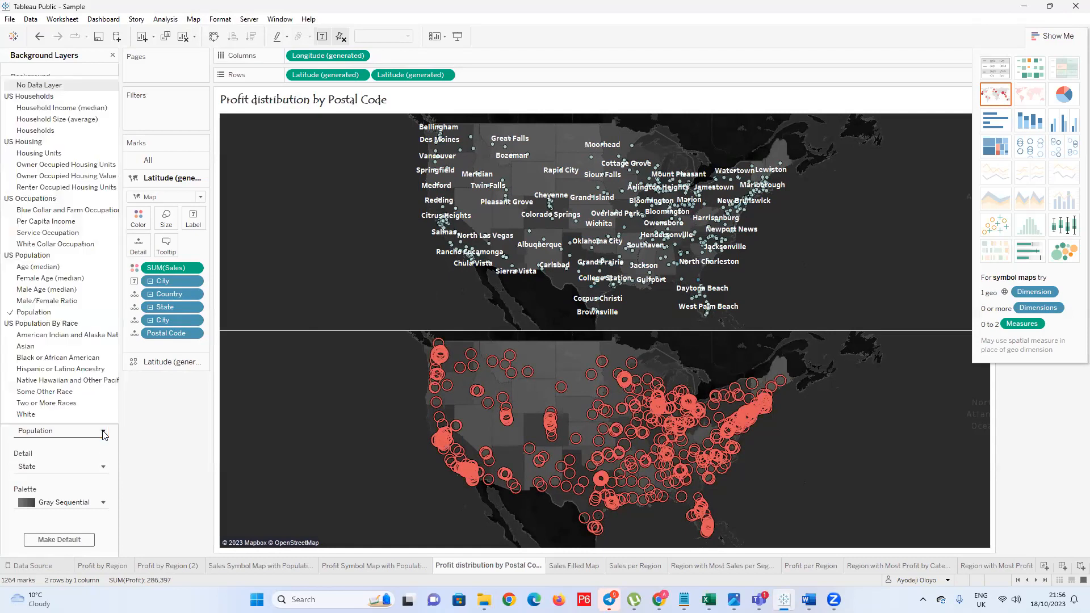
left_click(59, 91)
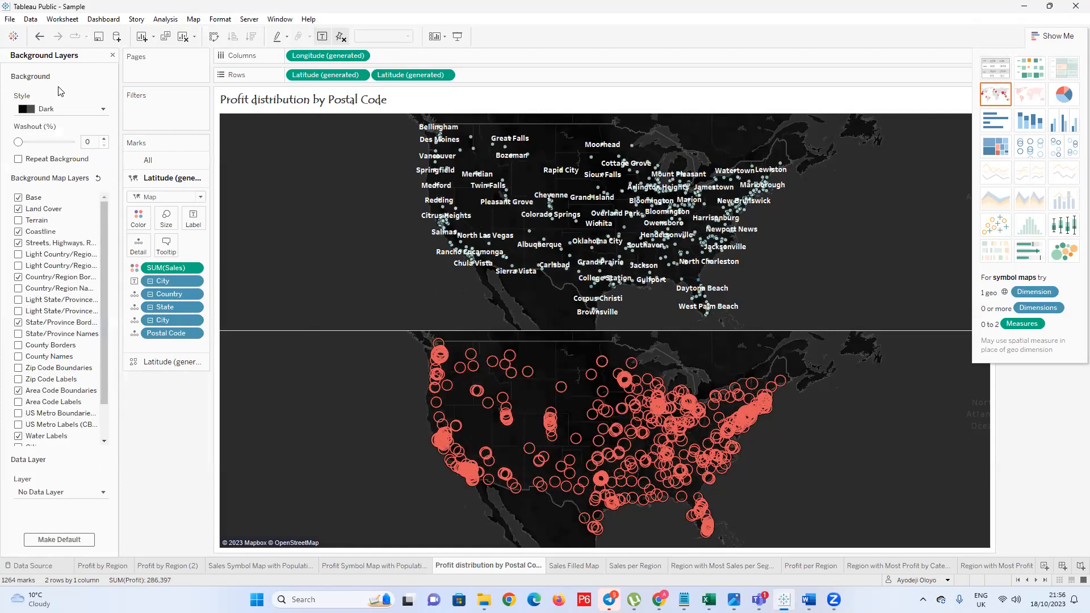
Collapse the location hierarchy to the State level on the first Latitude layer, keeping its Map mark type
left_click(200, 197)
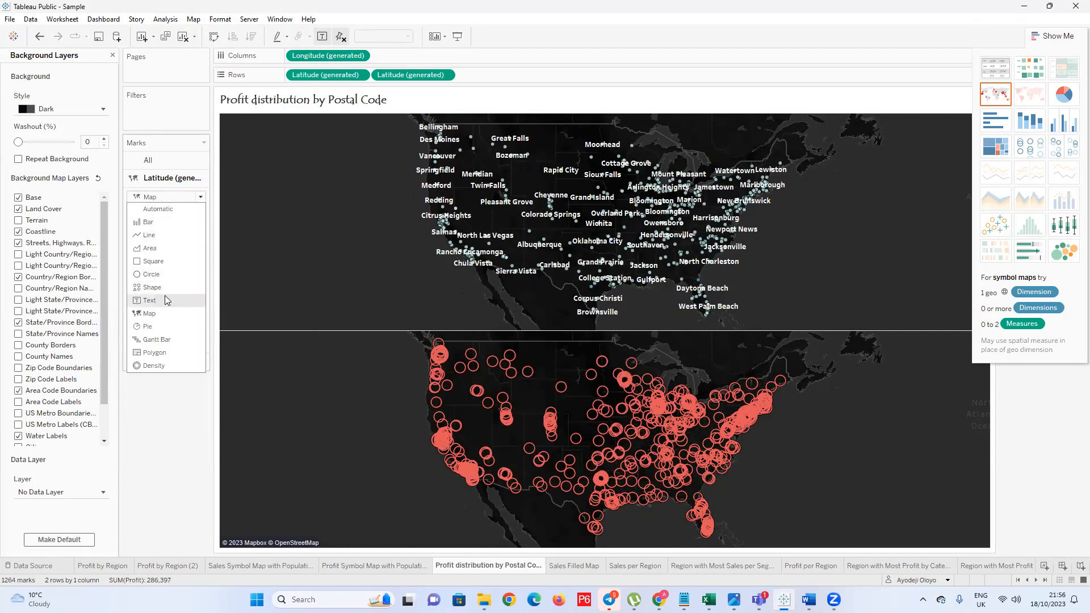
left_click(163, 310)
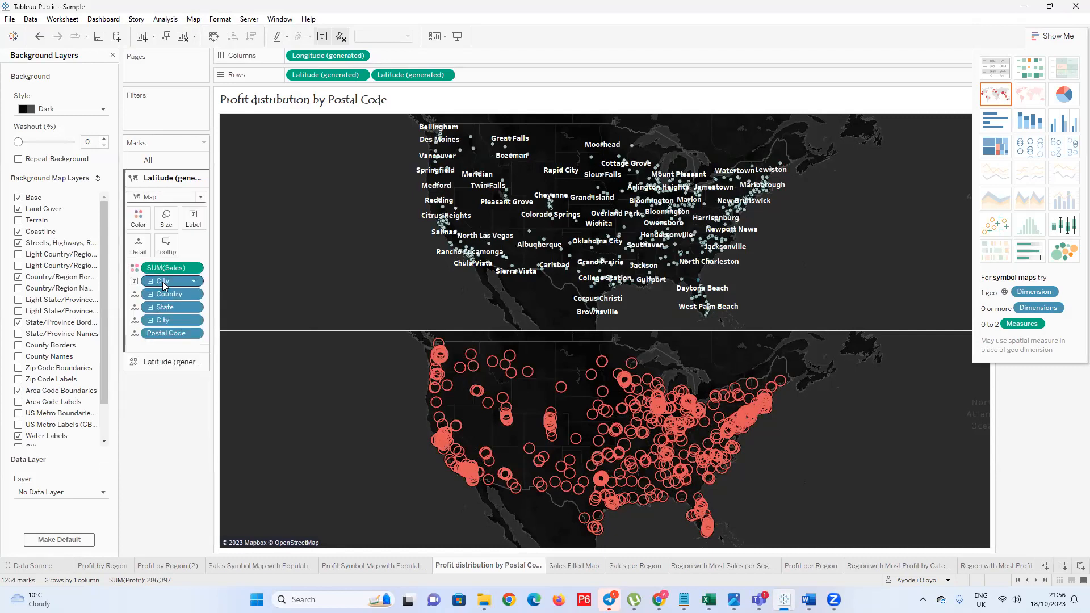
left_click(150, 307)
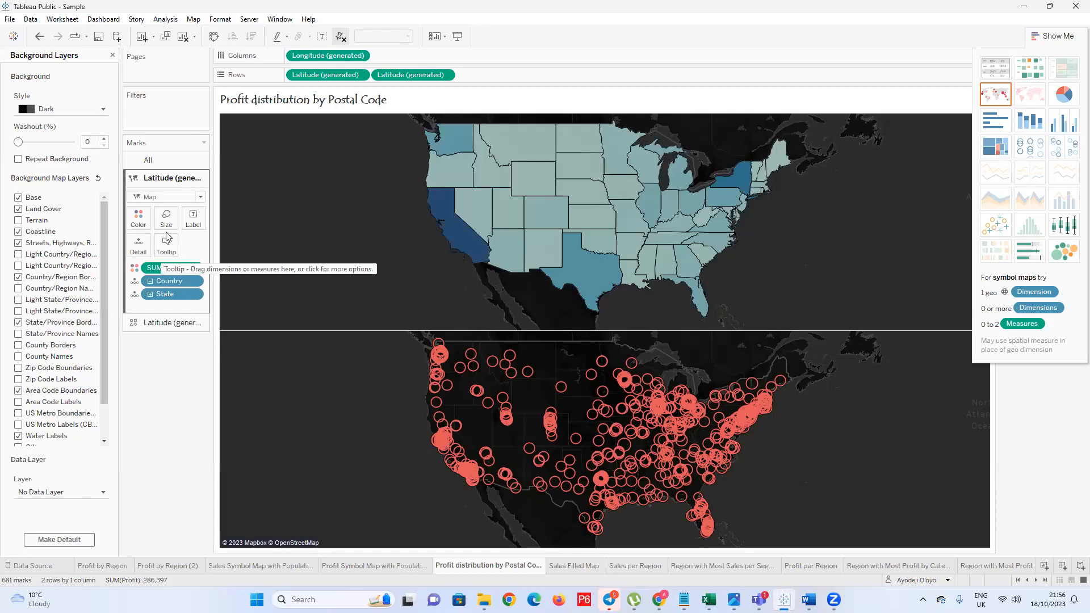
Recolor SUM(Sales) on the state map with a custom sequential palette in green #00ad00, and hide the chart suggestions
left_click(138, 218)
left_click(177, 254)
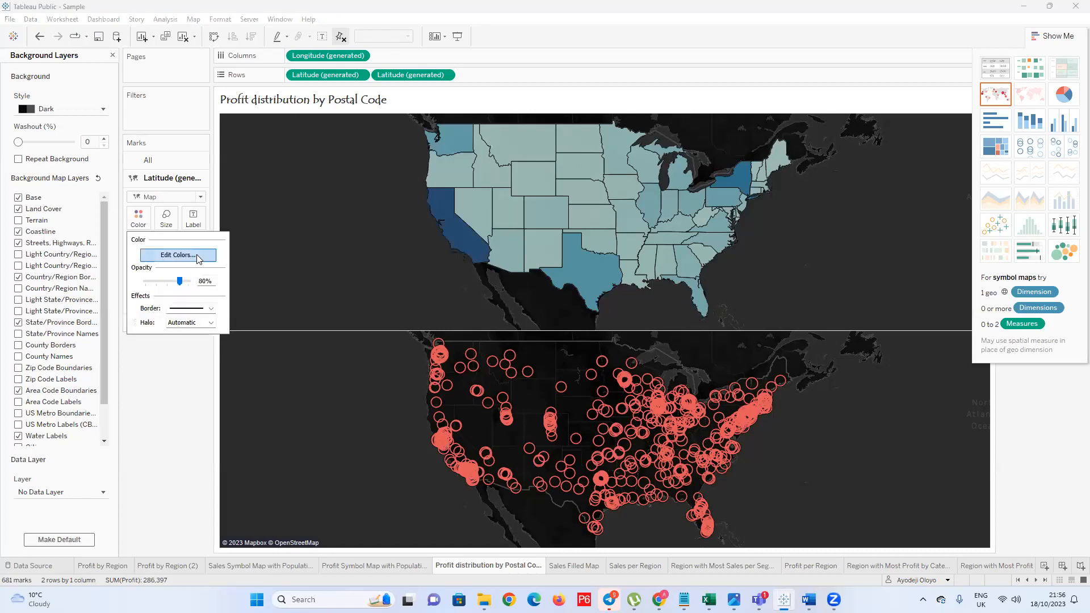
left_click(648, 268)
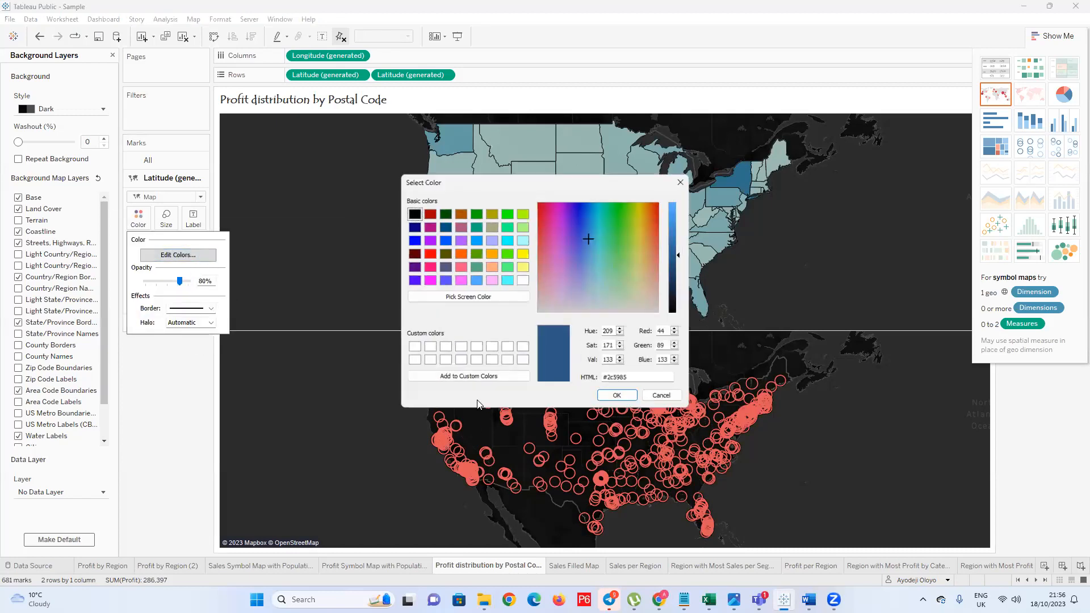
left_click(471, 224)
left_click(443, 212)
left_click_drag(681, 269, 674, 238)
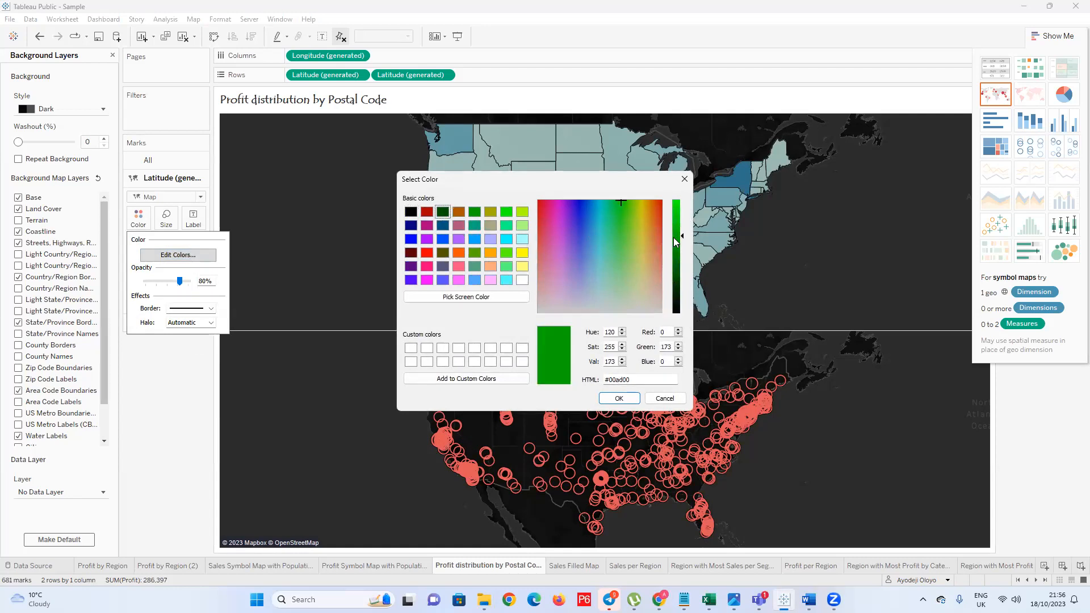
left_click(608, 398)
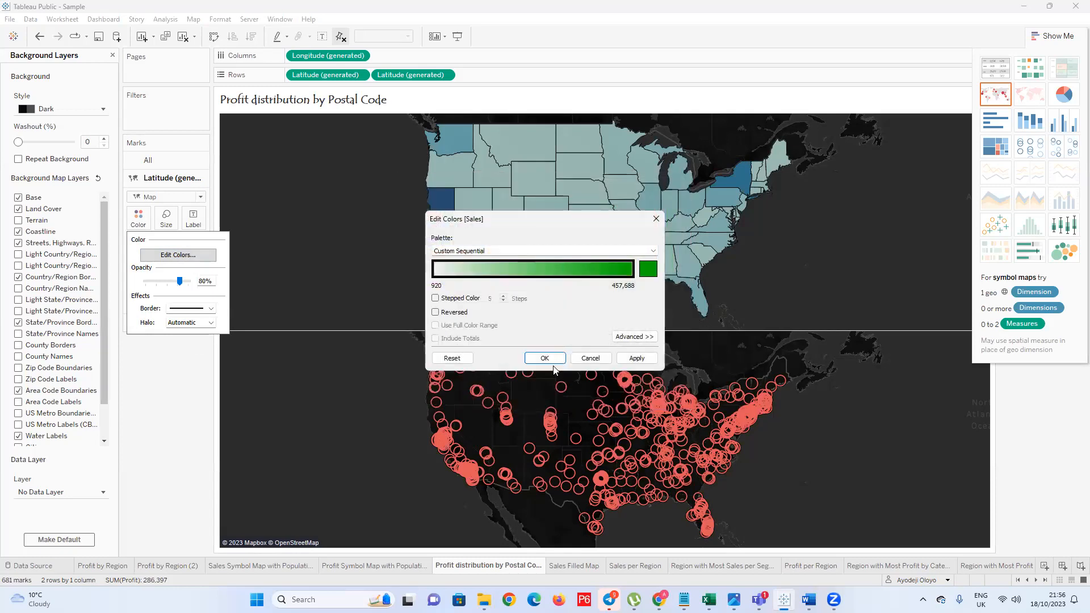
left_click(637, 358)
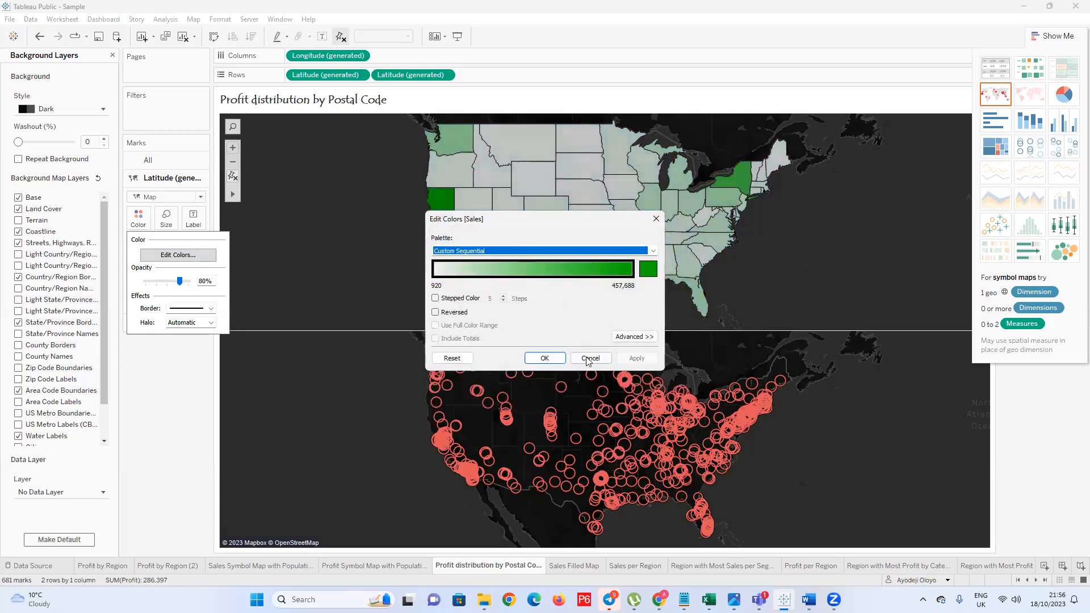
left_click(546, 357)
left_click(1057, 36)
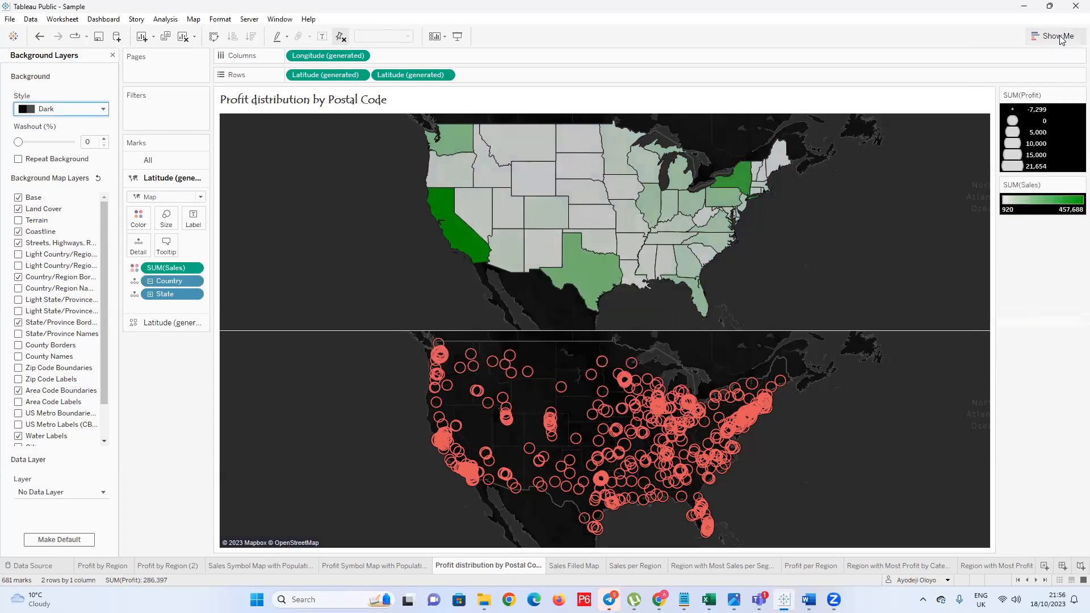
left_click(1070, 199)
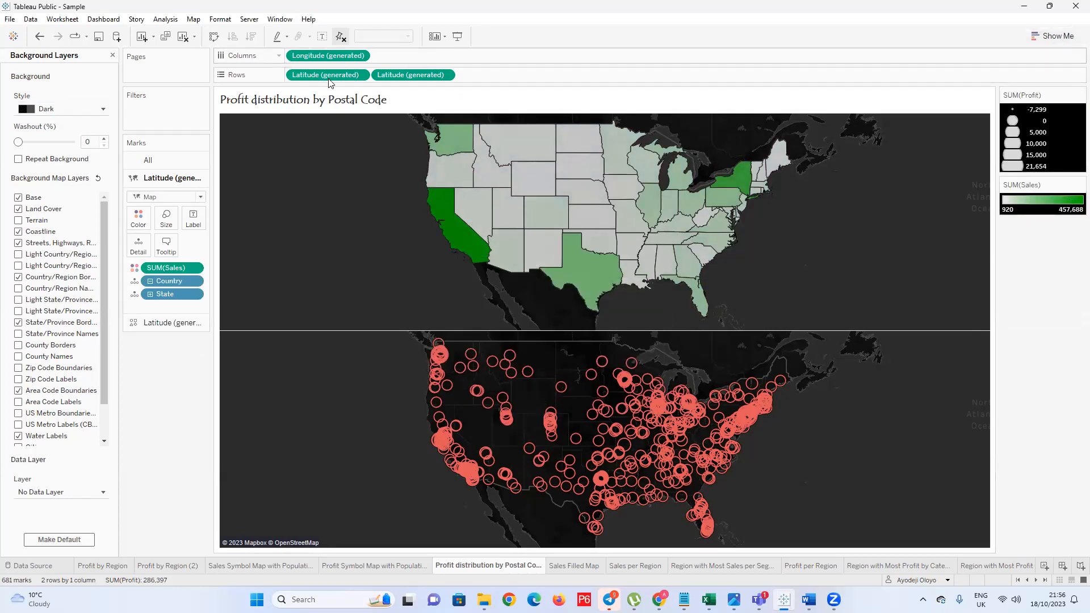
Try overlaying the two Latitude layers as a dual axis, inspect the state layer, and undo the overlay
left_click(445, 75)
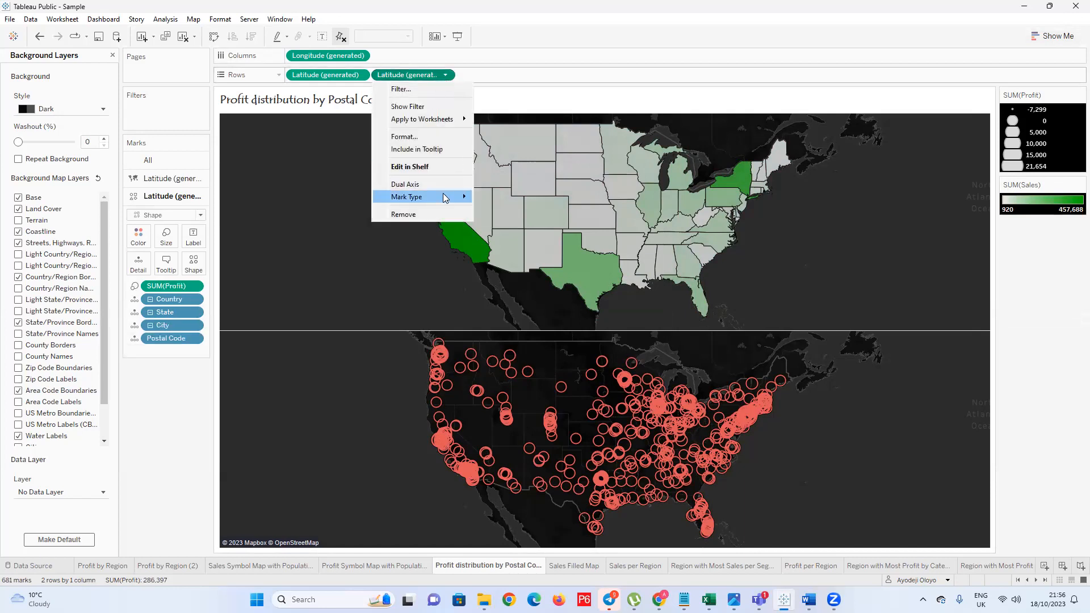
mouse_move(463, 198)
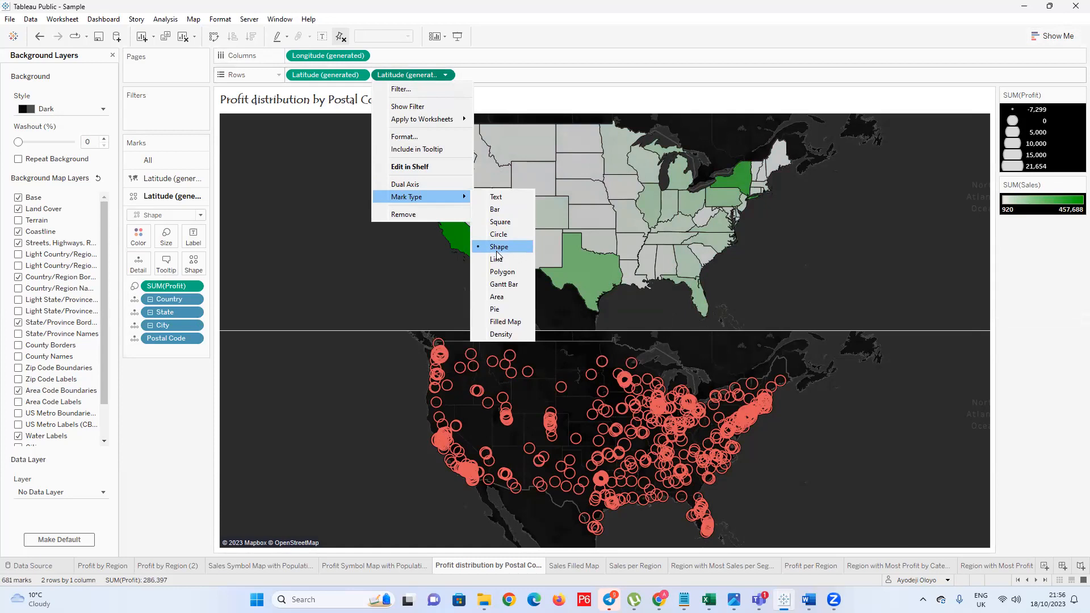
left_click(445, 187)
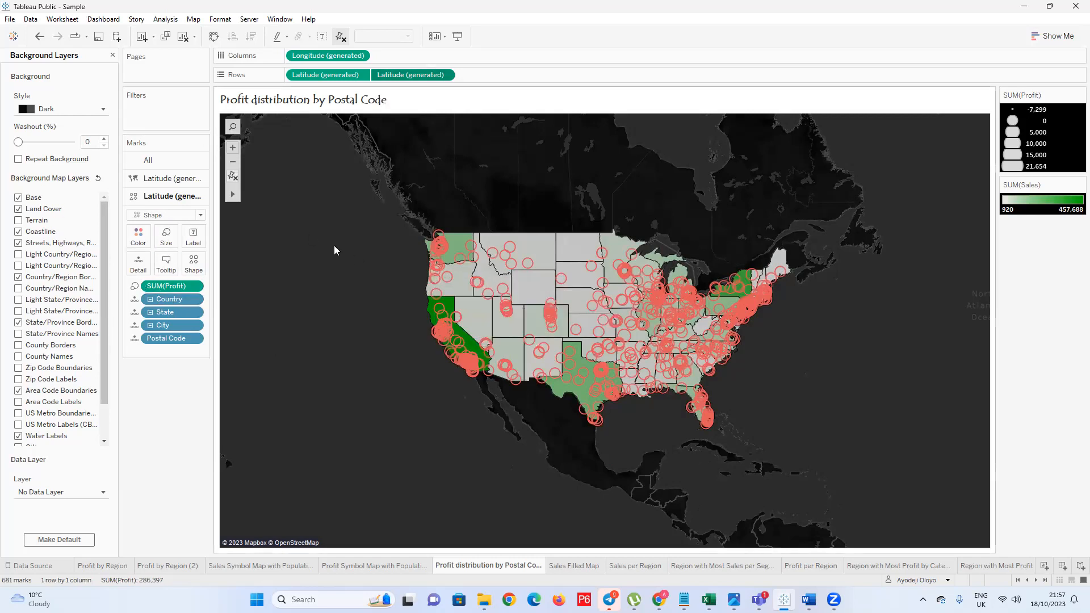
left_click(166, 180)
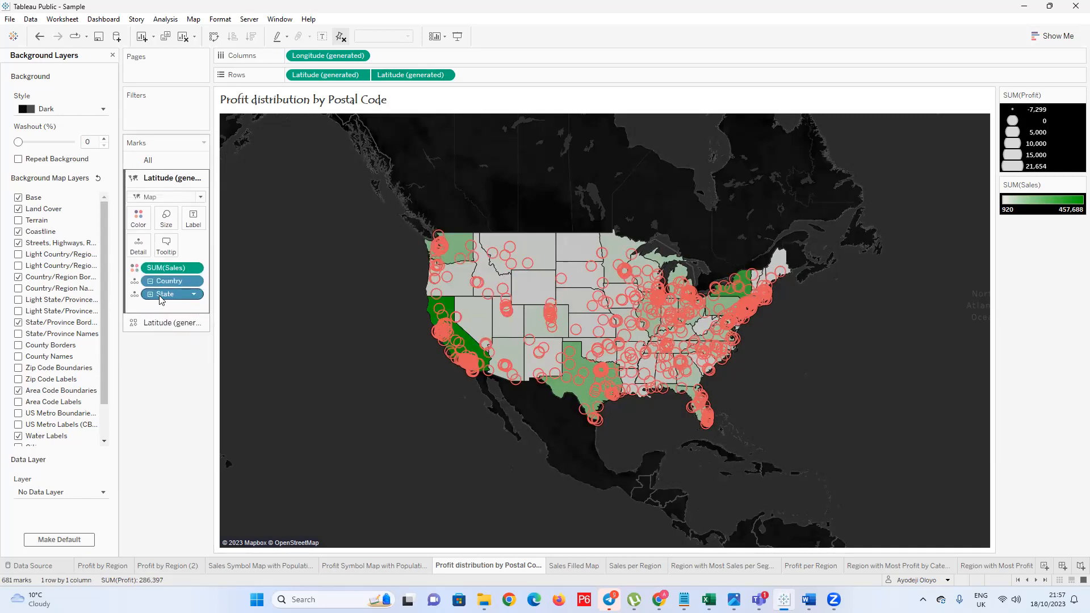
key("ctrl+z")
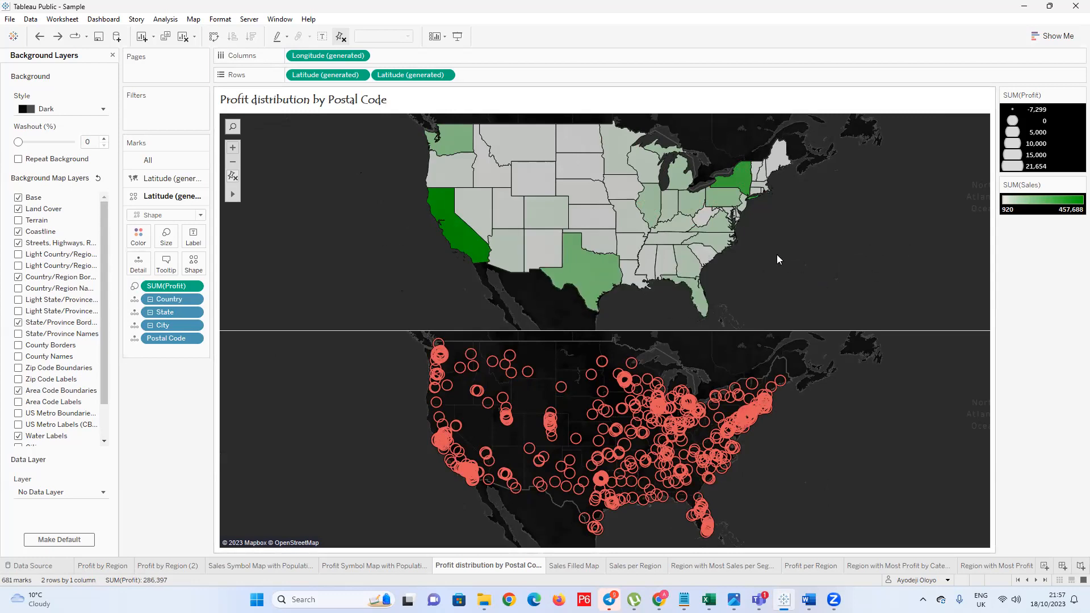
Open the color editing settings for SUM(Sales) on the first Latitude layer
left_click(166, 180)
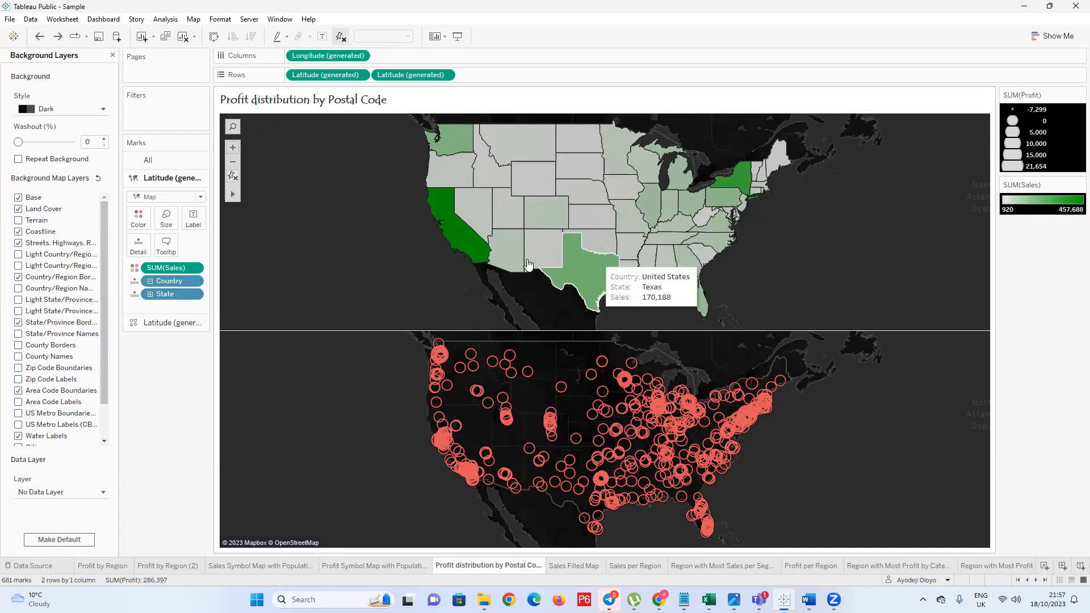
left_click_drag(185, 267, 141, 222)
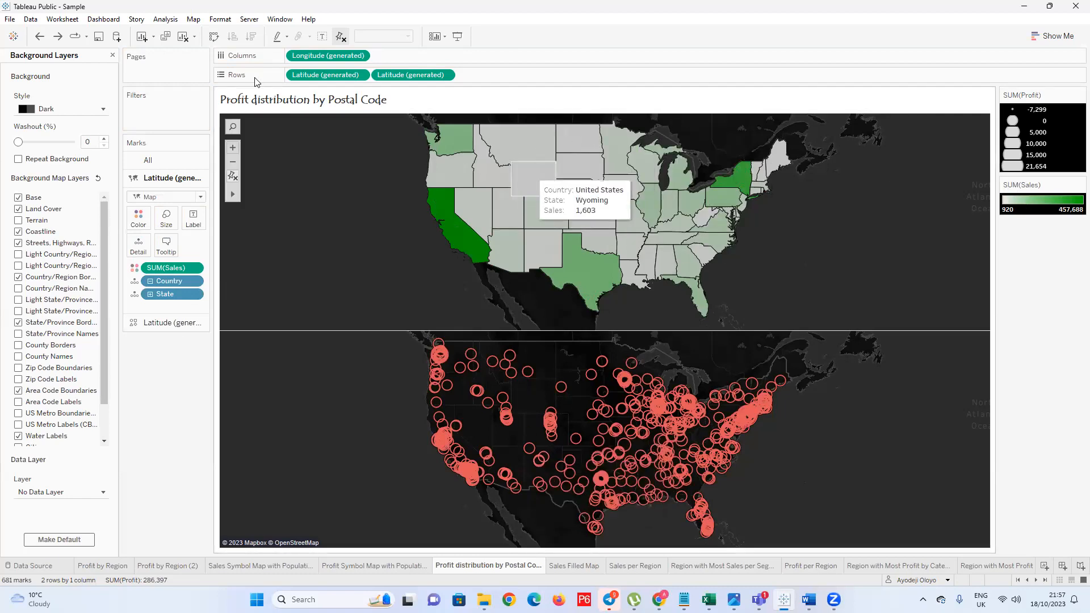
right_click(1053, 198)
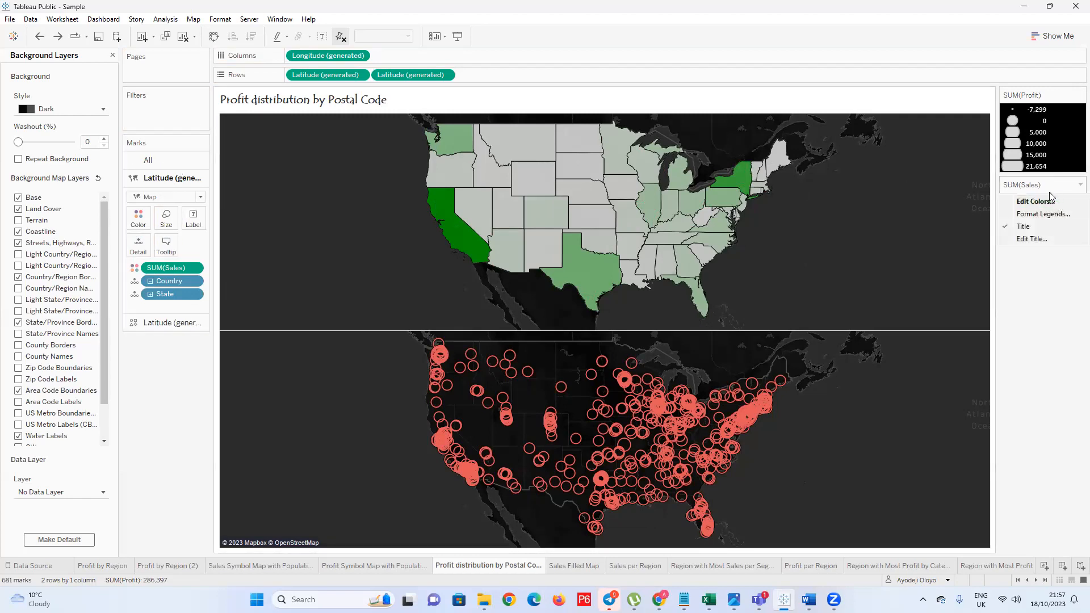
left_click(138, 219)
left_click(178, 254)
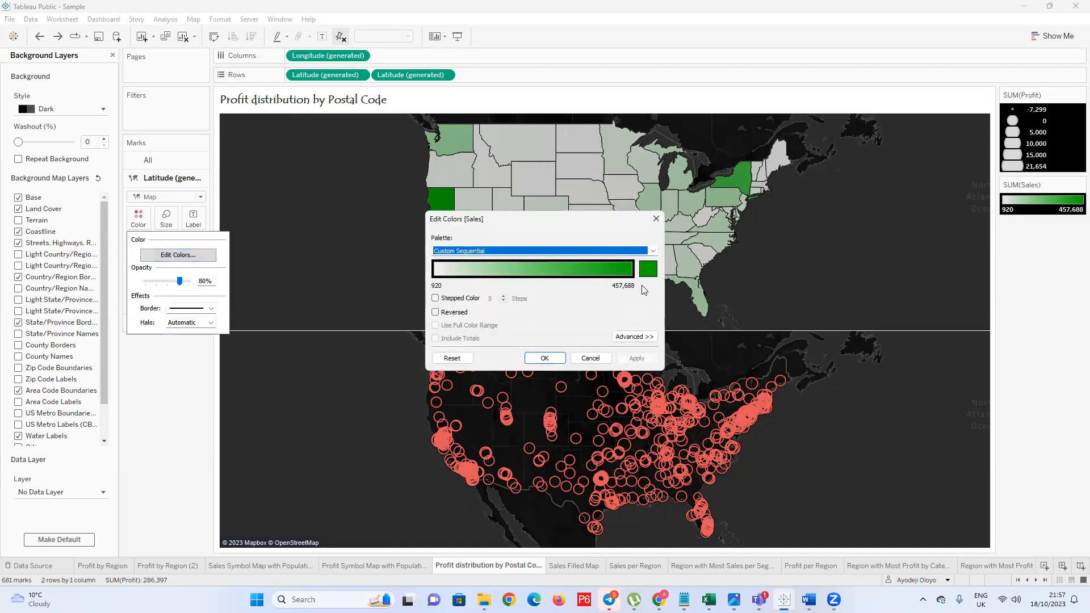
Try stepped color on the Sales palette with different step counts up to 8, settling on 6 steps
left_click(435, 298)
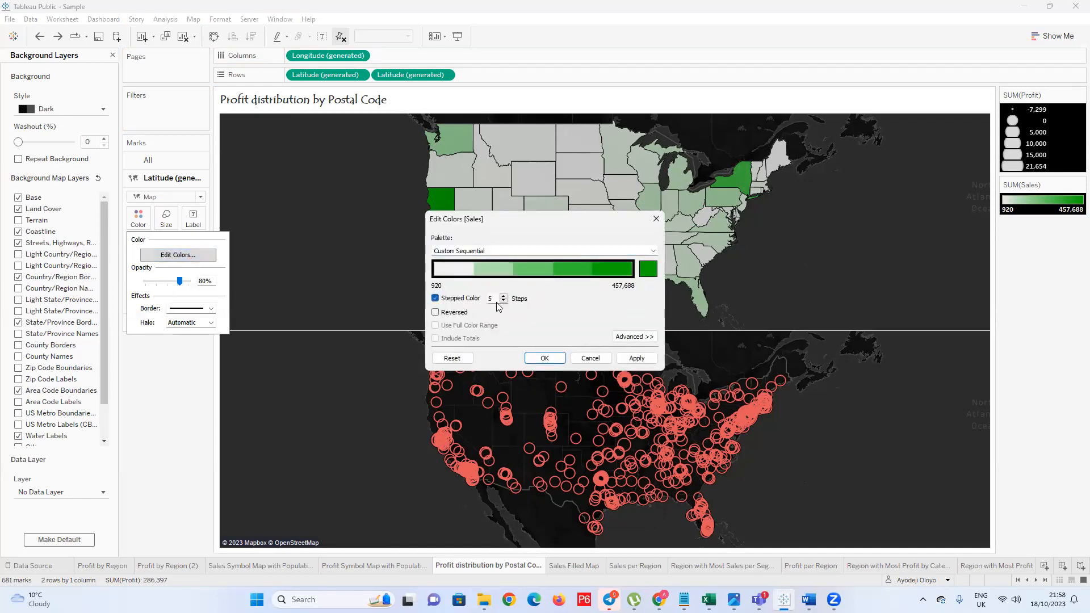
left_click(503, 296)
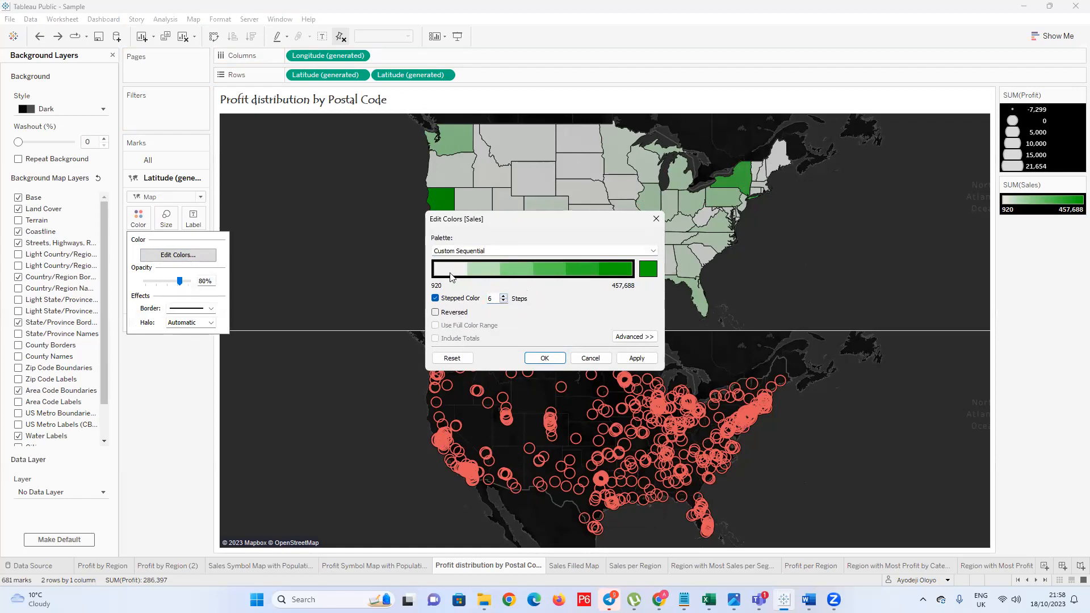
left_click(504, 300)
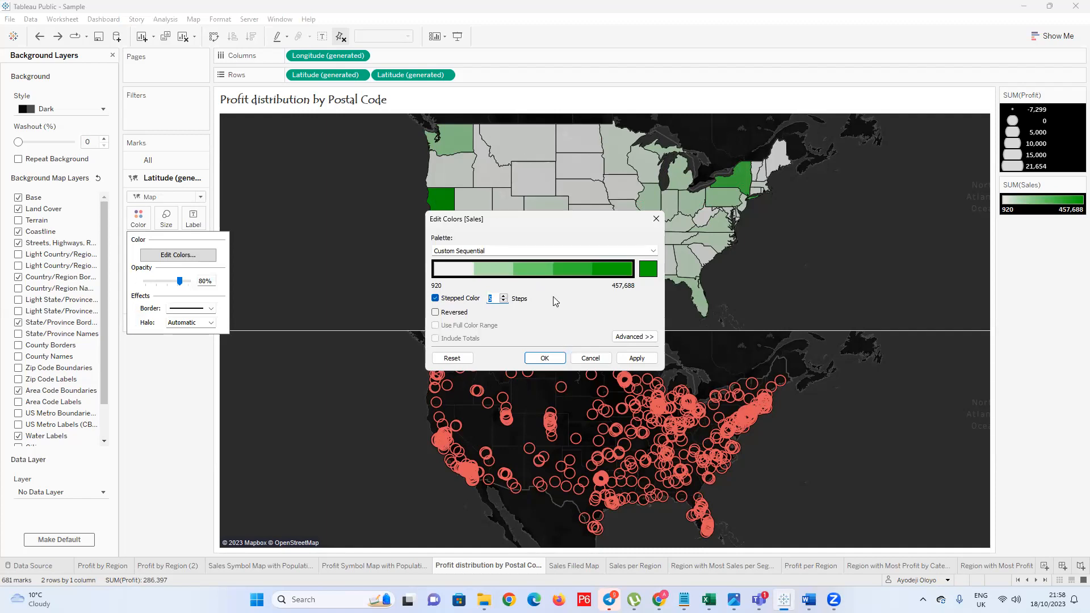
left_click(503, 295)
left_click(503, 295)
left_click(503, 296)
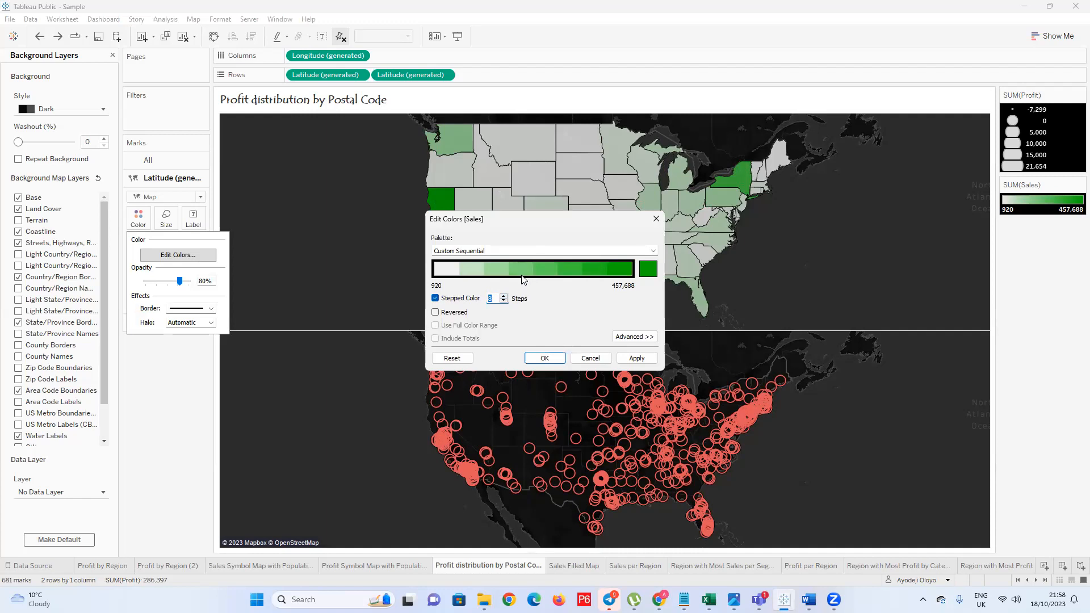
left_click(503, 301)
left_click(504, 302)
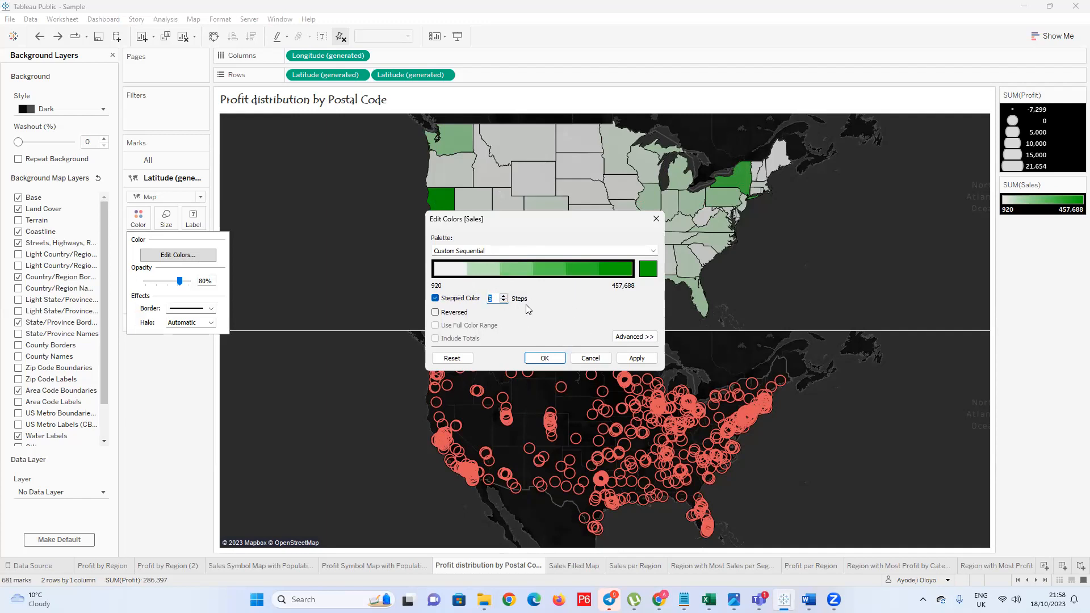
Expand the advanced Sales color options and try toggling the fixed Start and End values of the range
left_click(620, 338)
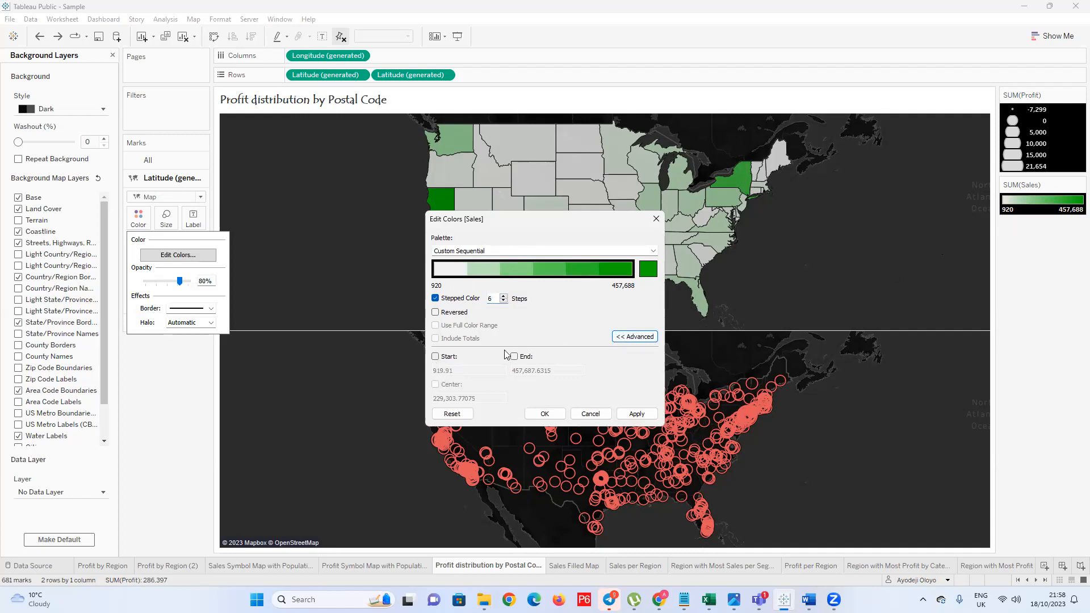
left_click(436, 356)
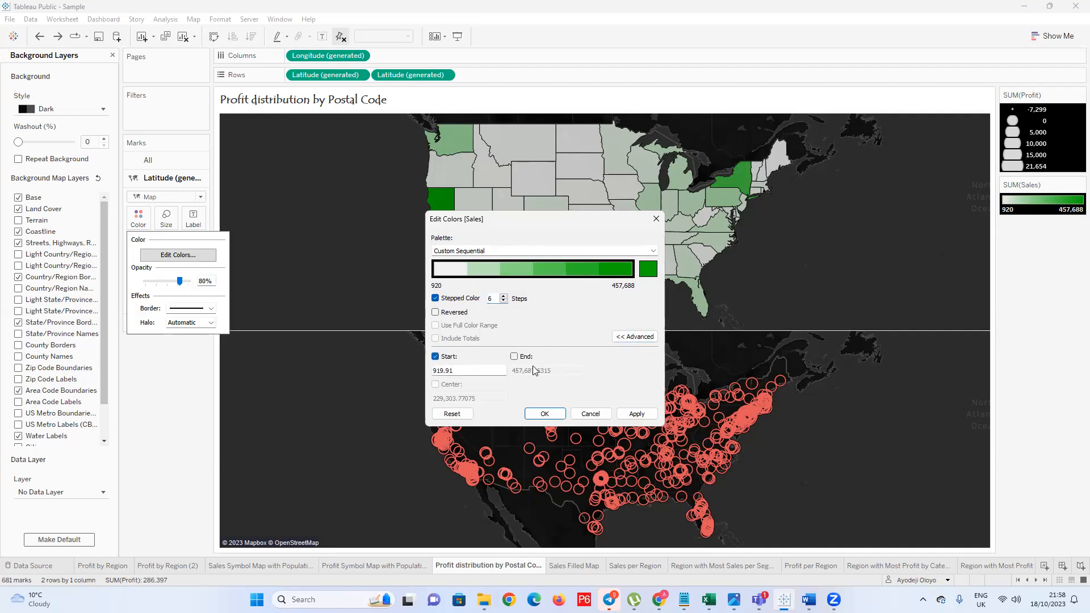
left_click(515, 357)
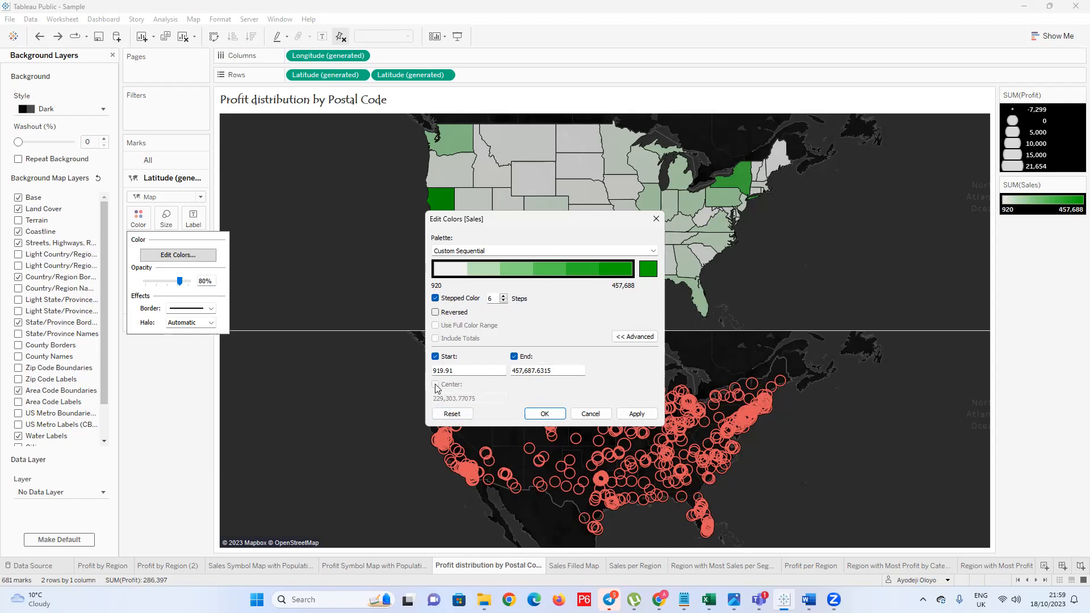
left_click(515, 357)
left_click(435, 356)
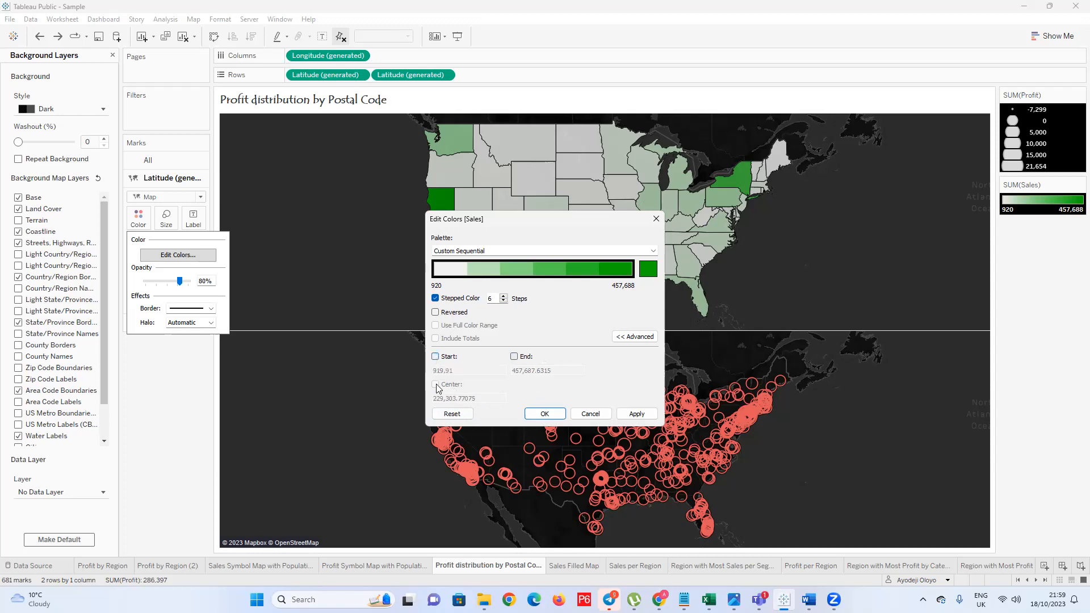
left_click(435, 356)
left_click(514, 356)
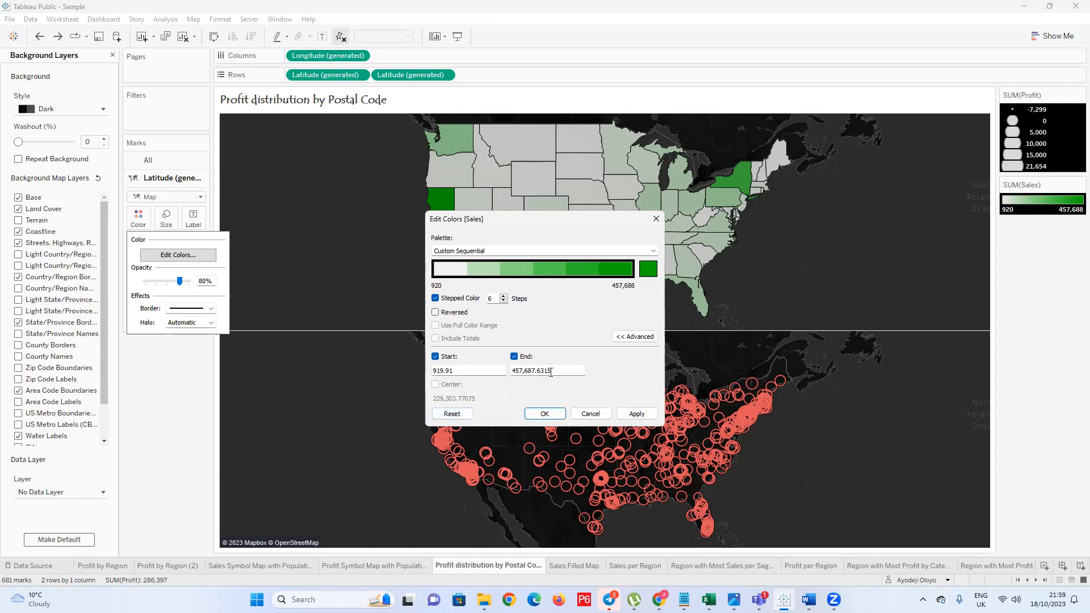
Reset the Sales palette and enable the Center, Start and End values for the color range
left_click(459, 417)
left_click(435, 385)
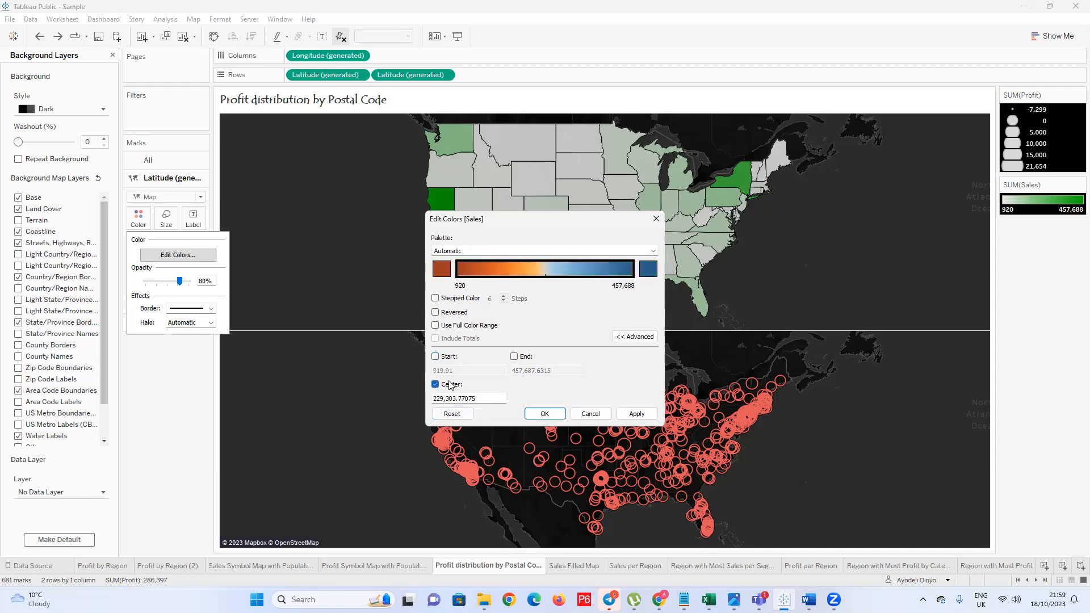
left_click(435, 357)
left_click(514, 358)
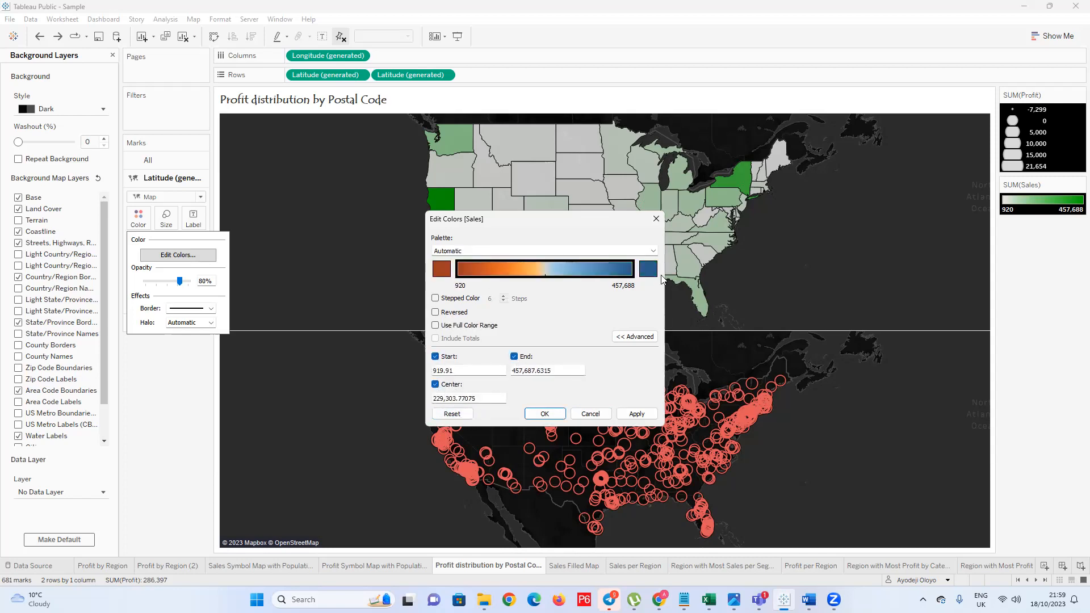
Try a custom diverging Sales palette running from white at the low end to green at the high end
left_click(648, 269)
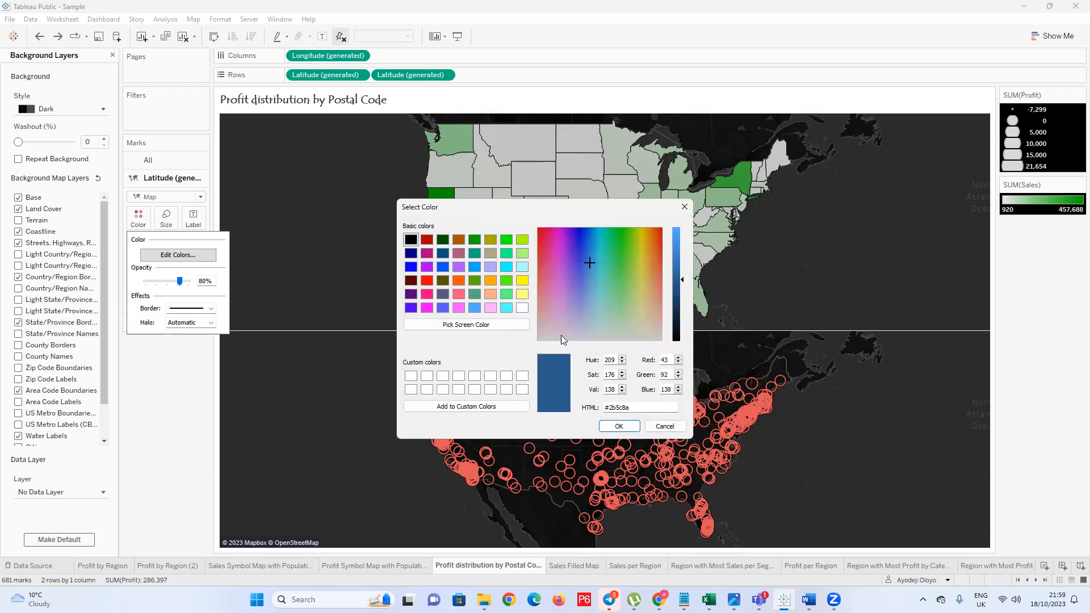
left_click(507, 241)
left_click(619, 426)
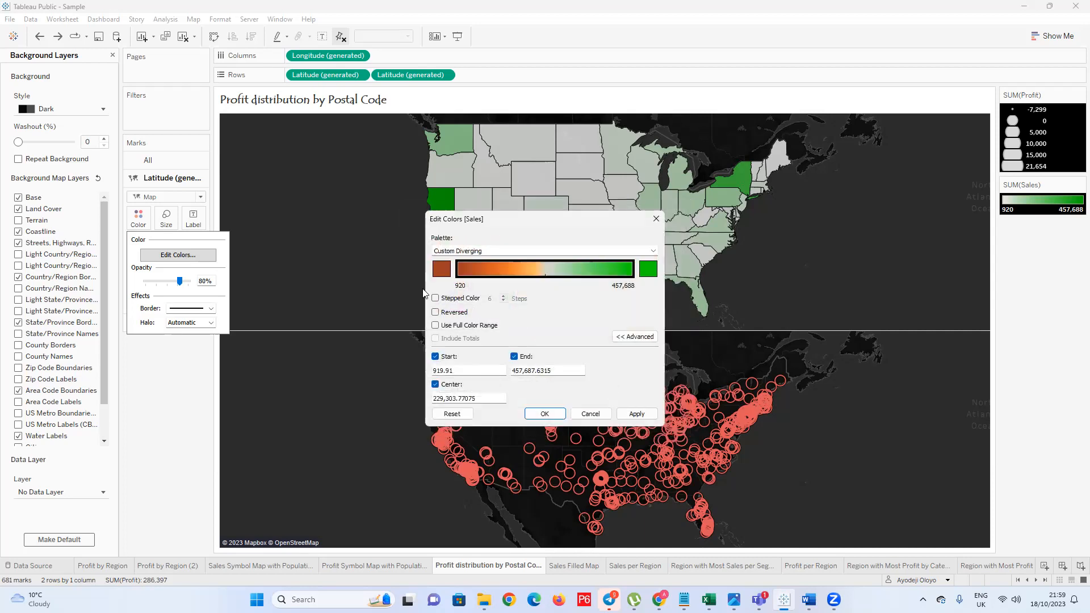
left_click(441, 269)
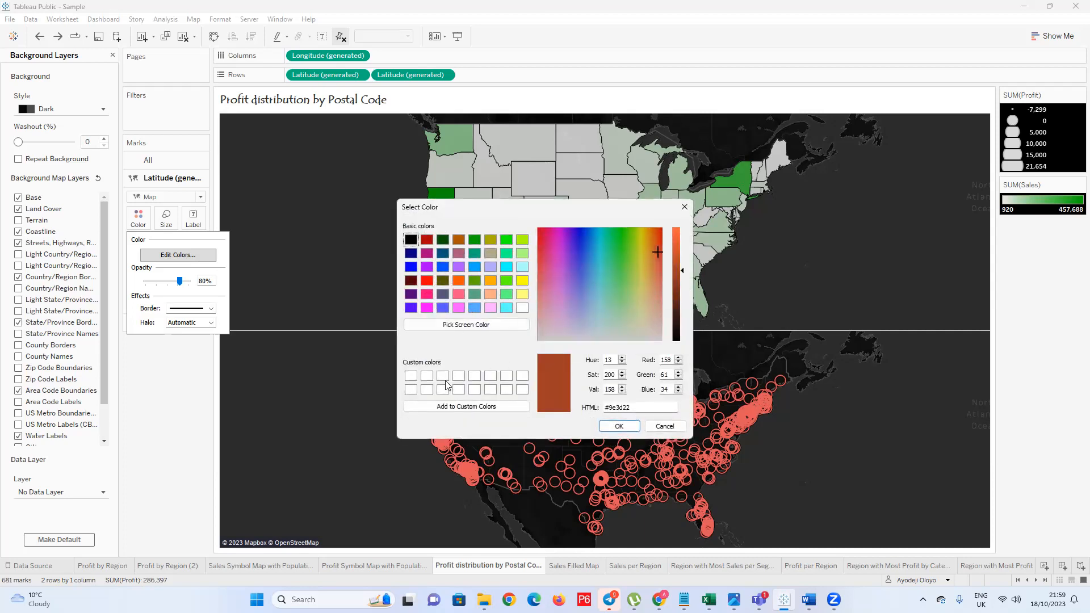
left_click(523, 307)
left_click(608, 427)
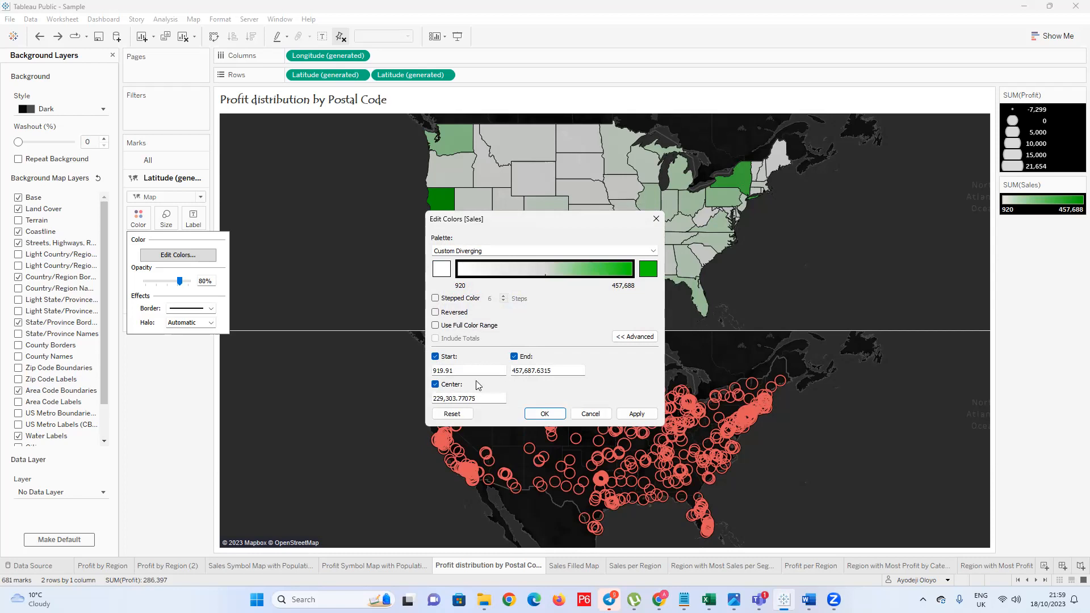
Reset the Sales palette, enable only the Center value, and apply stepped color with 6 steps
left_click(449, 414)
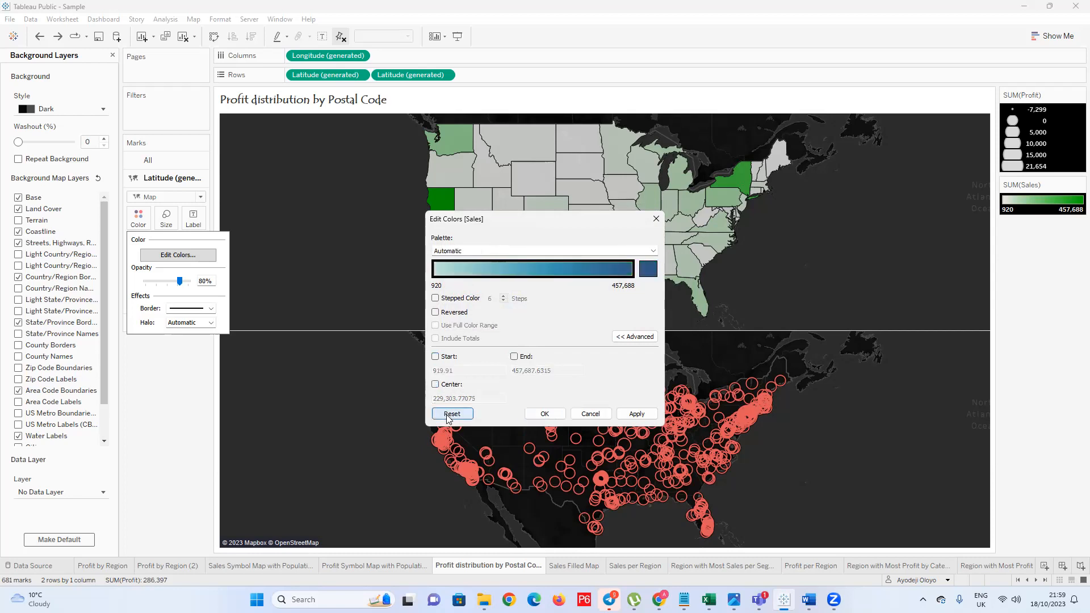
left_click(435, 384)
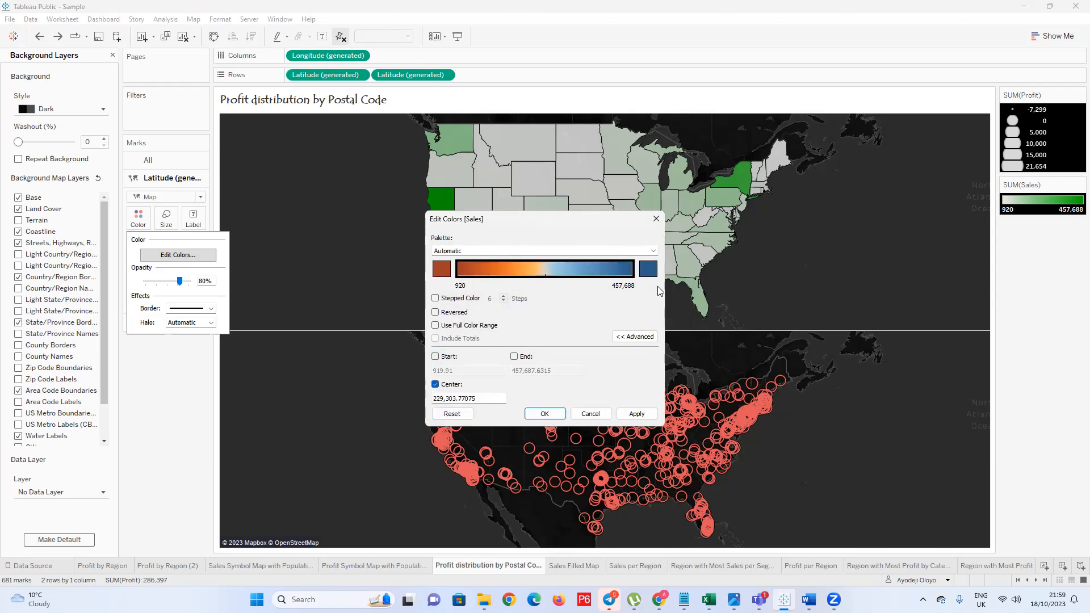
left_click(436, 299)
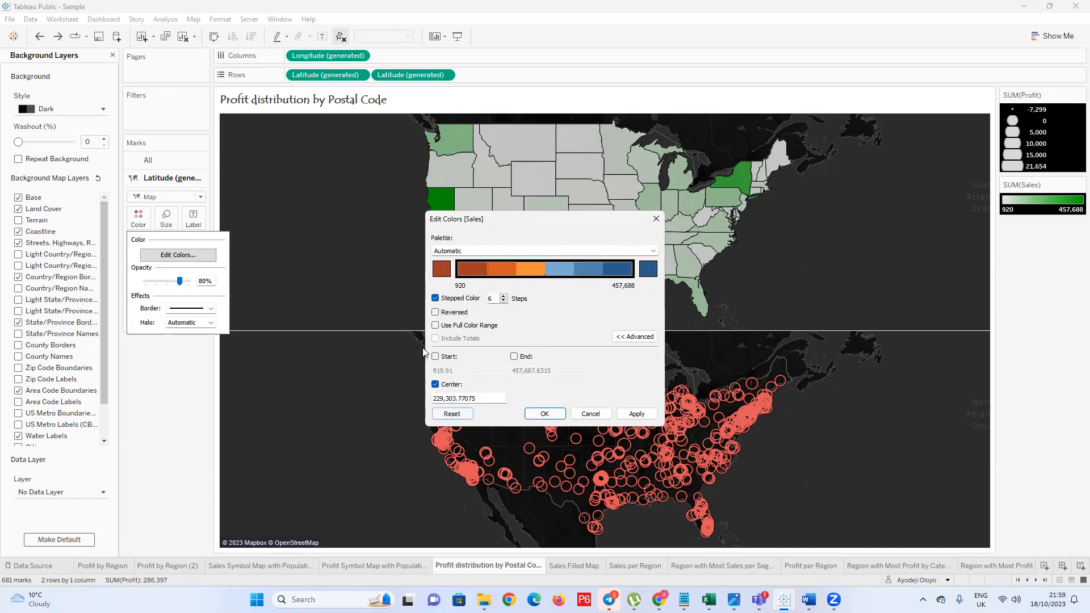
Try a diverging Sales palette from red #ff0000 to green #00d400, and close the color settings without applying it
left_click(648, 269)
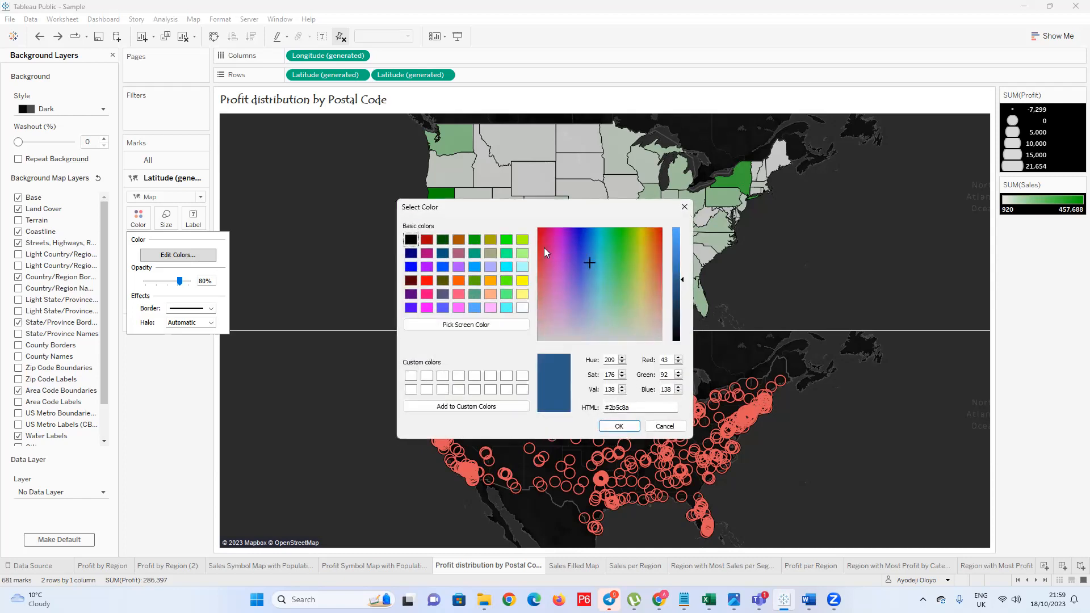
left_click(474, 239)
left_click(678, 256)
left_click(676, 247)
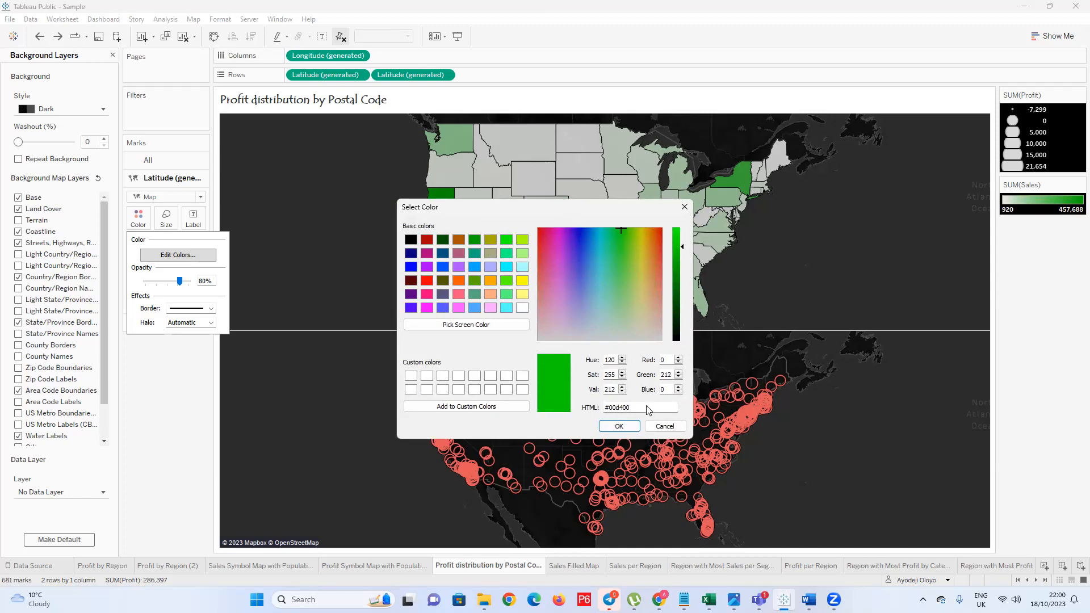
left_click(619, 427)
left_click(441, 266)
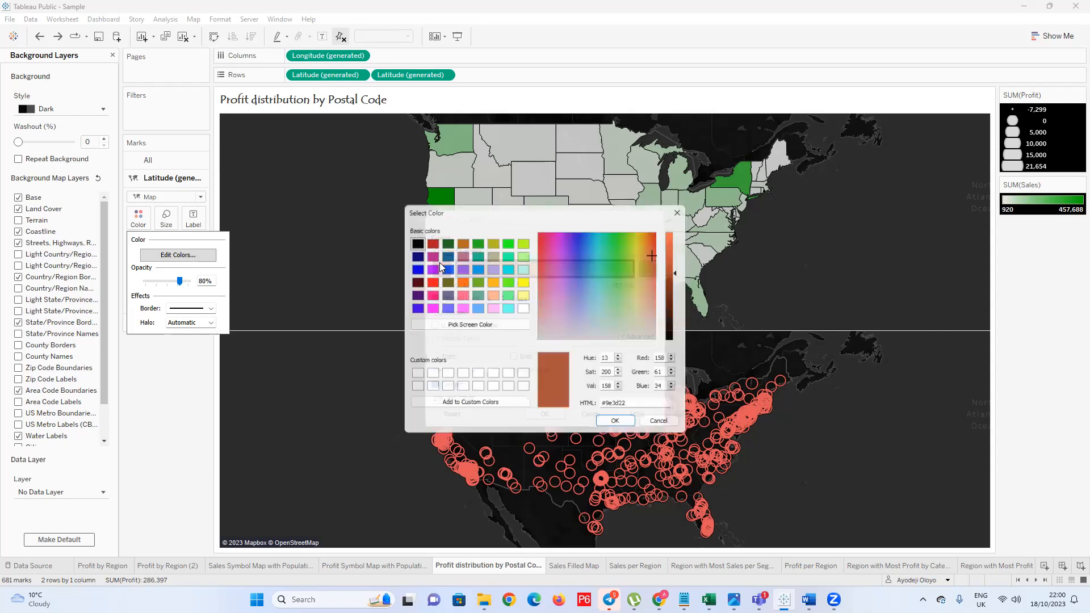
left_click(426, 281)
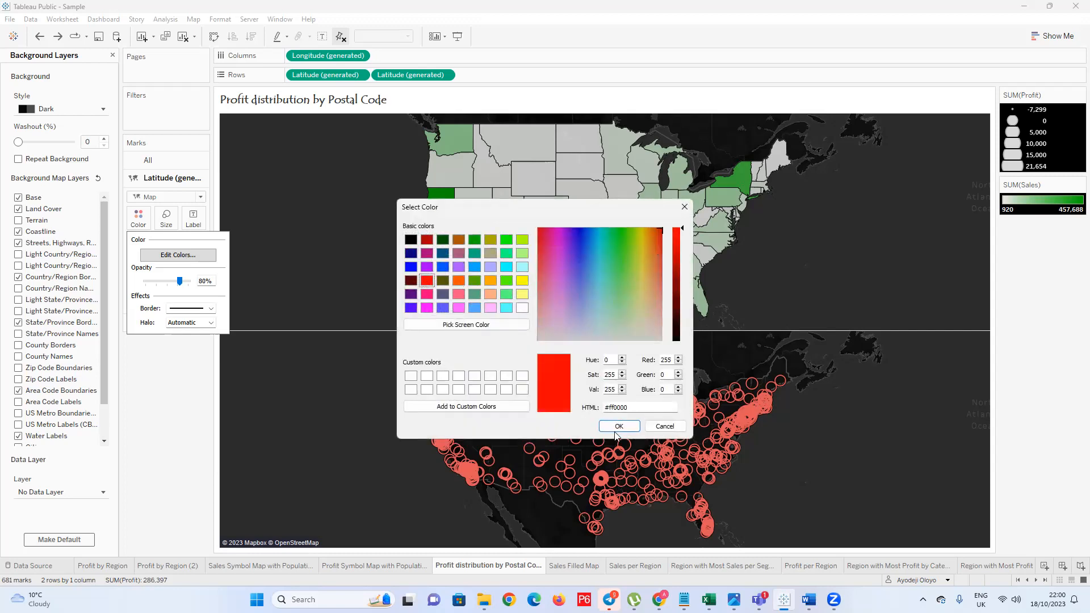
left_click(619, 426)
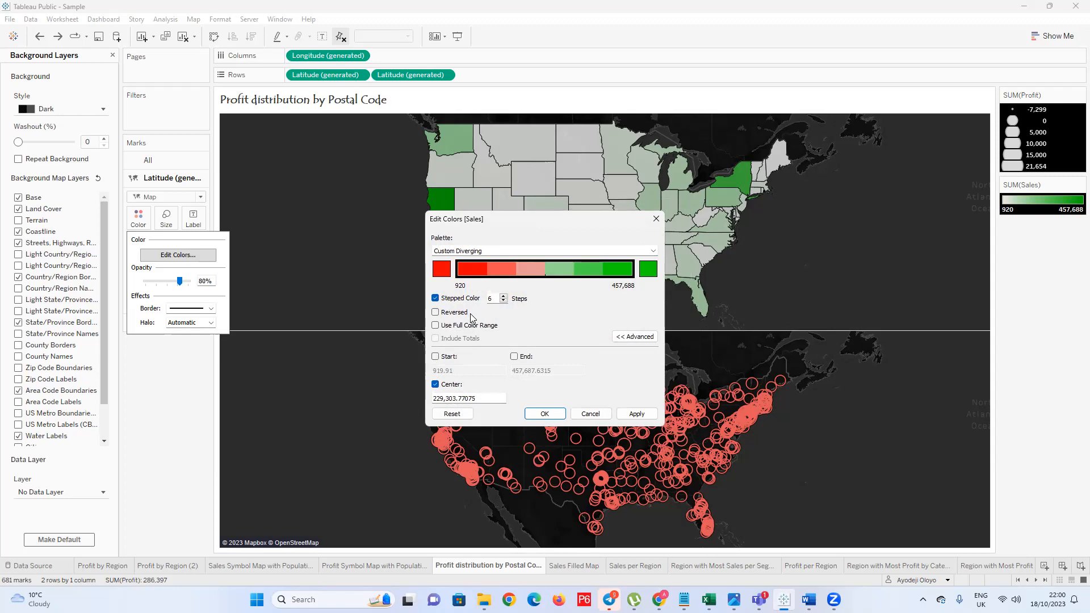
left_click(657, 219)
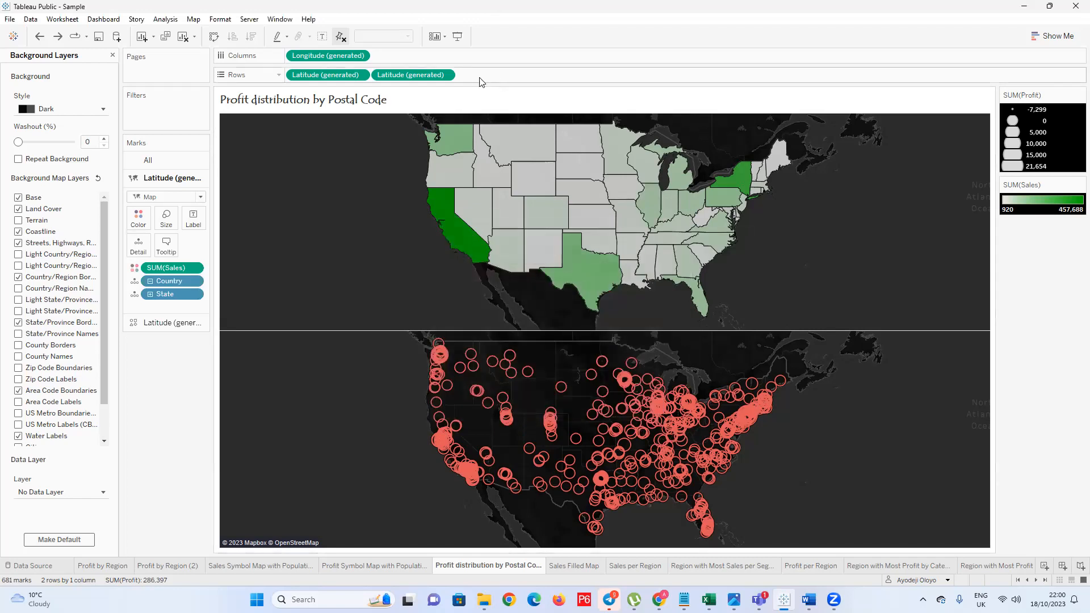
Remove Sales from the state layer's marks, close the Background Layers pane, and assign Sales to the state layer's Color again
left_click(445, 75)
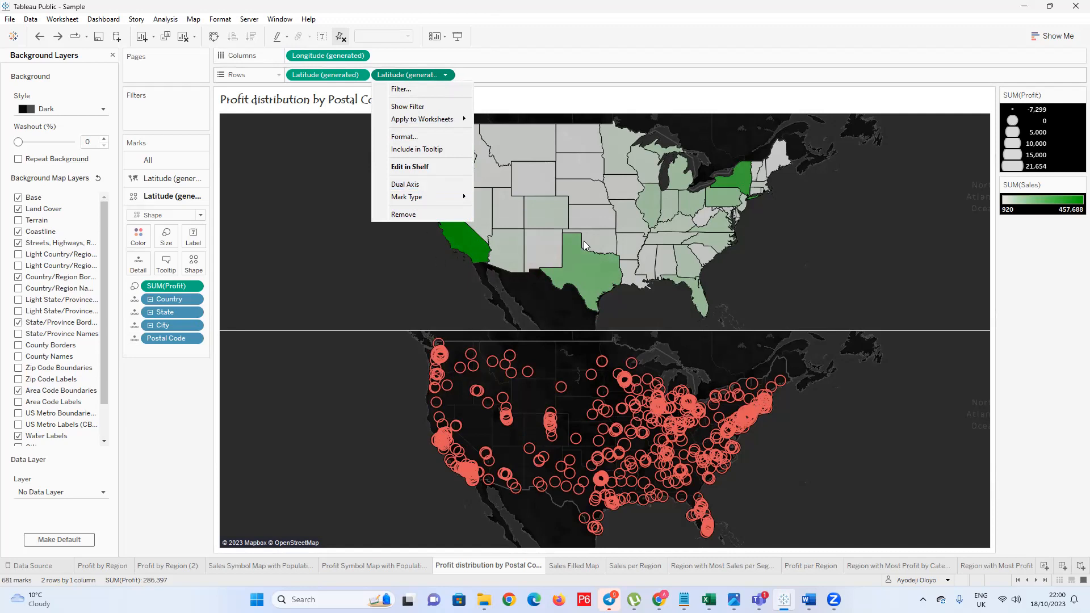
left_click(443, 76)
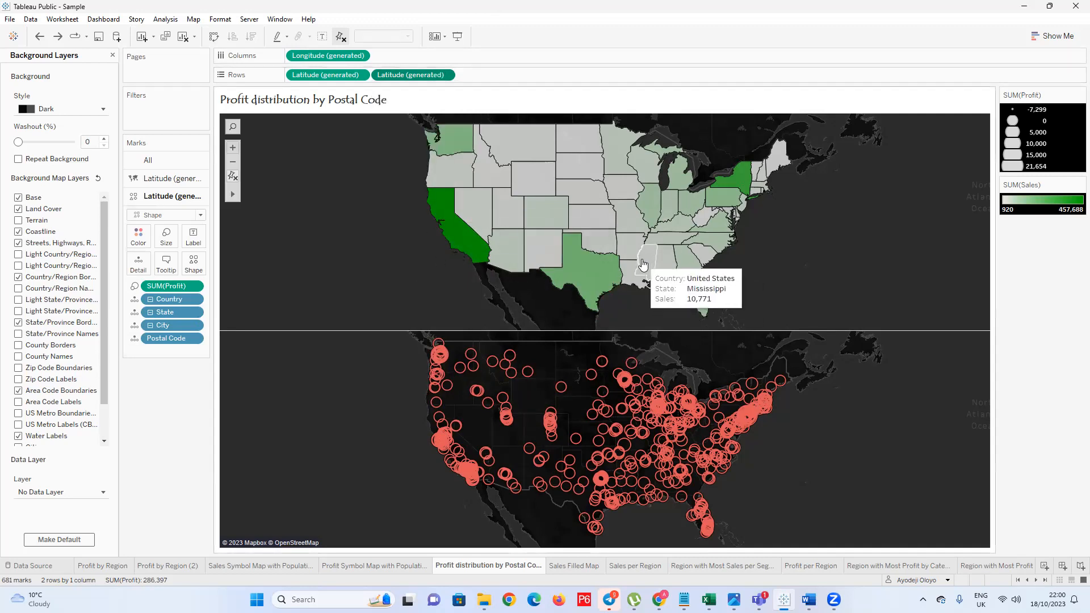
left_click(172, 179)
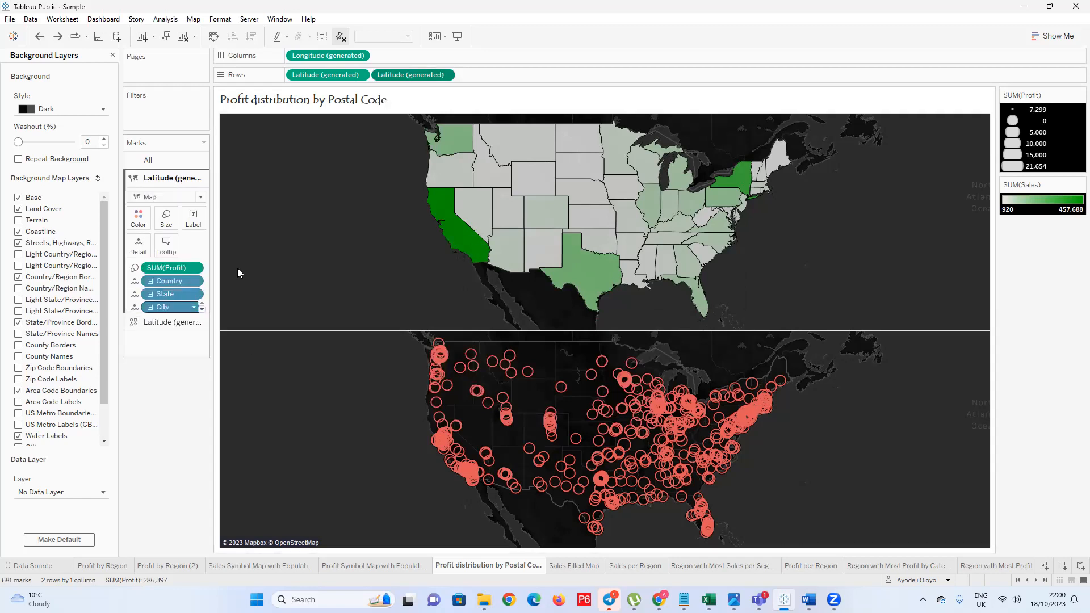
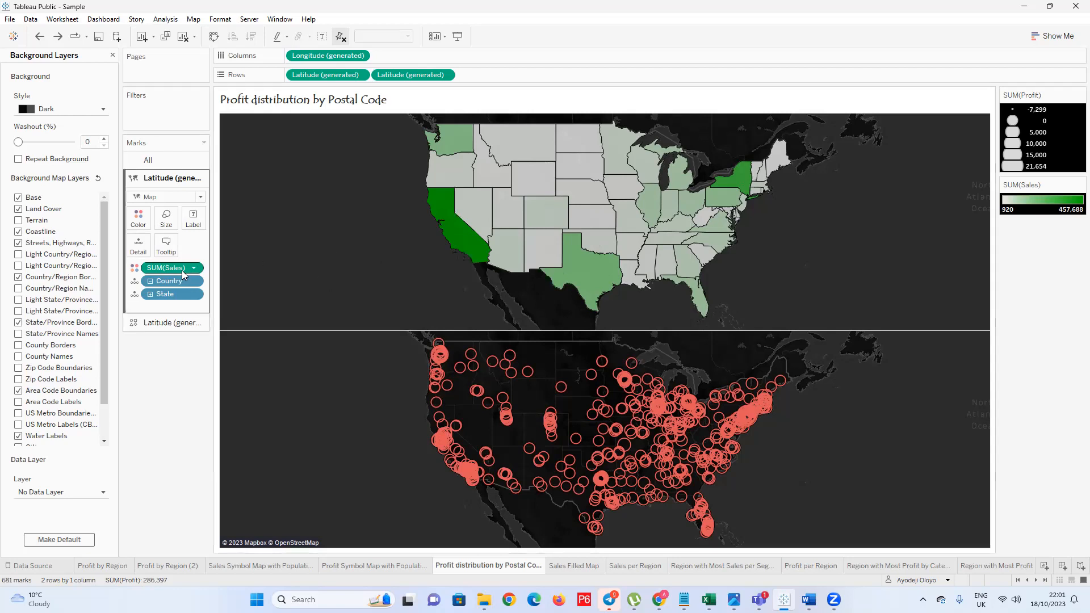
left_click_drag(181, 267, 177, 372)
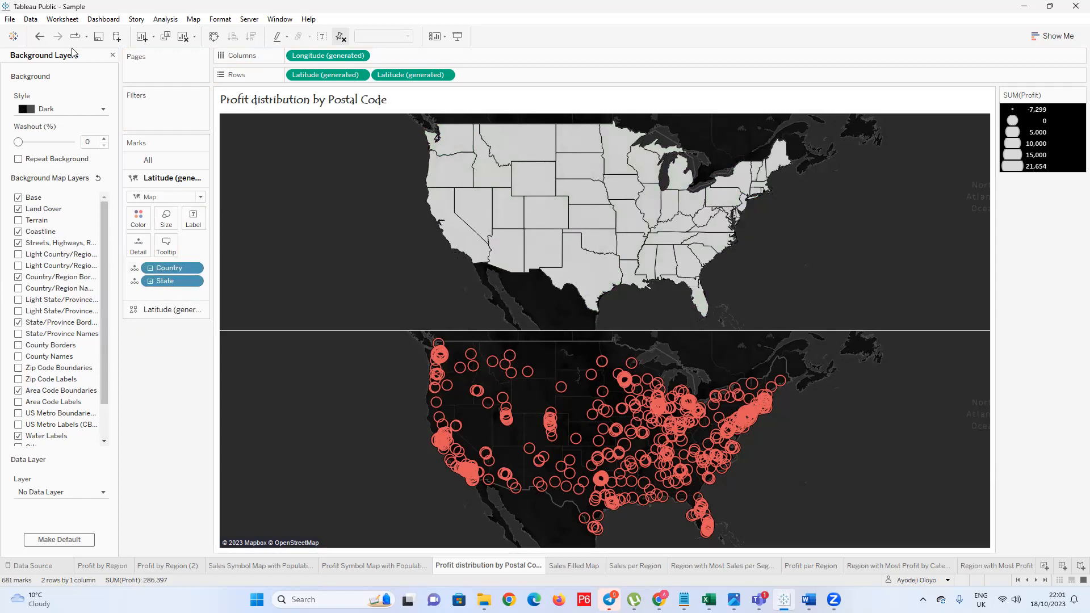
left_click(113, 55)
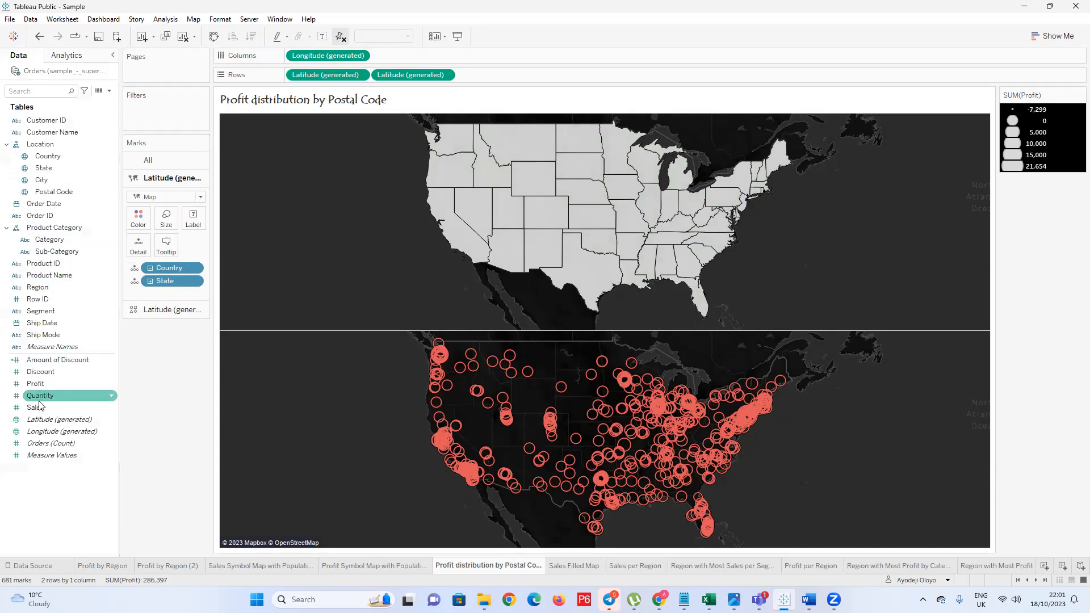
left_click_drag(37, 410, 142, 218)
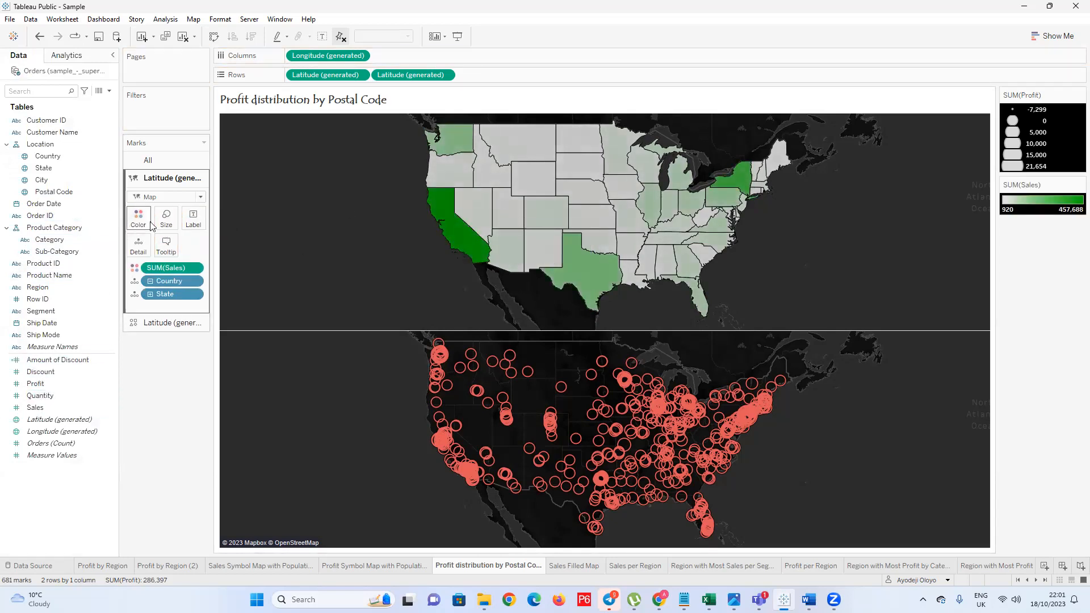
mouse_move(632, 219)
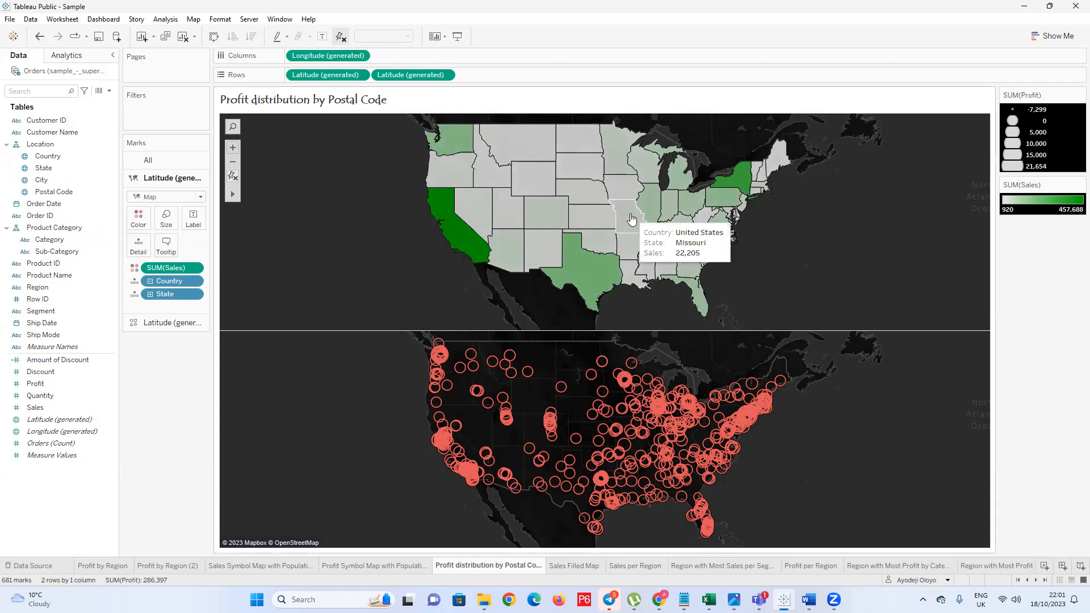
Reset the state layer's Sales palette and enable the Center value in the advanced color settings
left_click(137, 221)
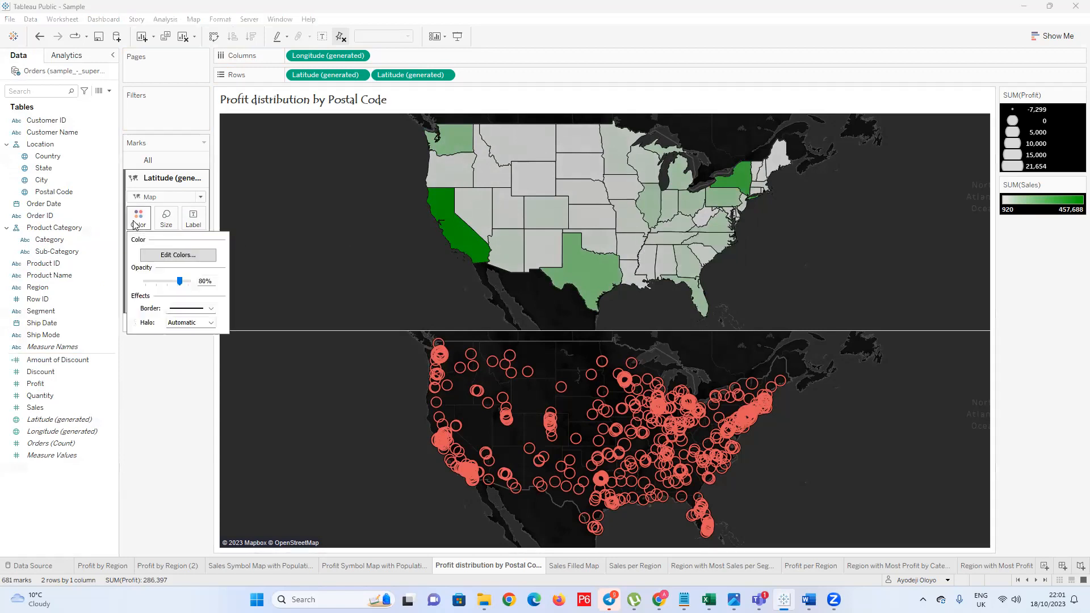
left_click(169, 256)
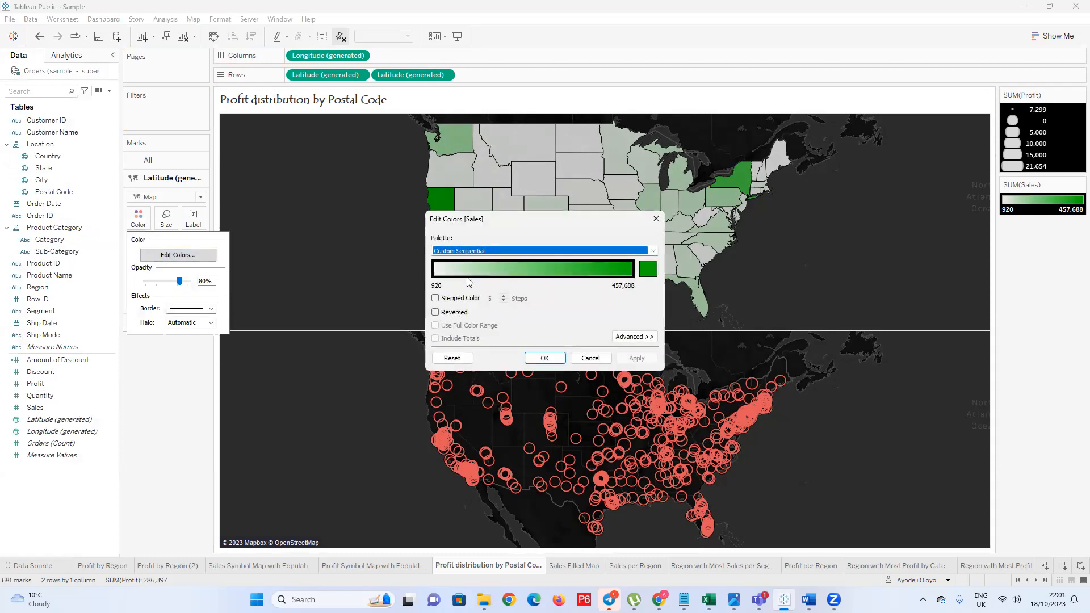
left_click(620, 339)
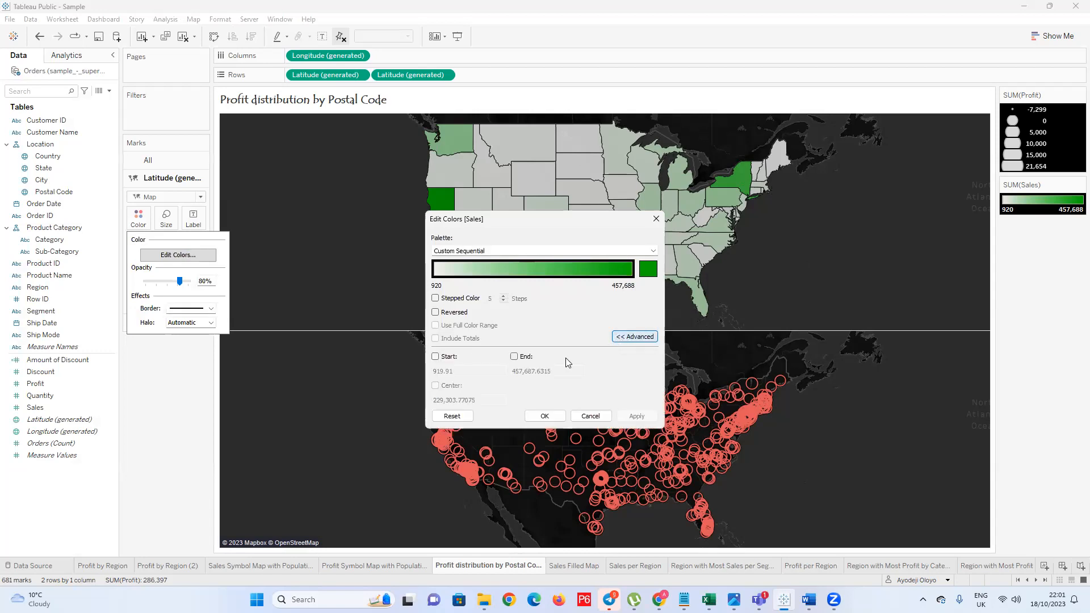
left_click(449, 416)
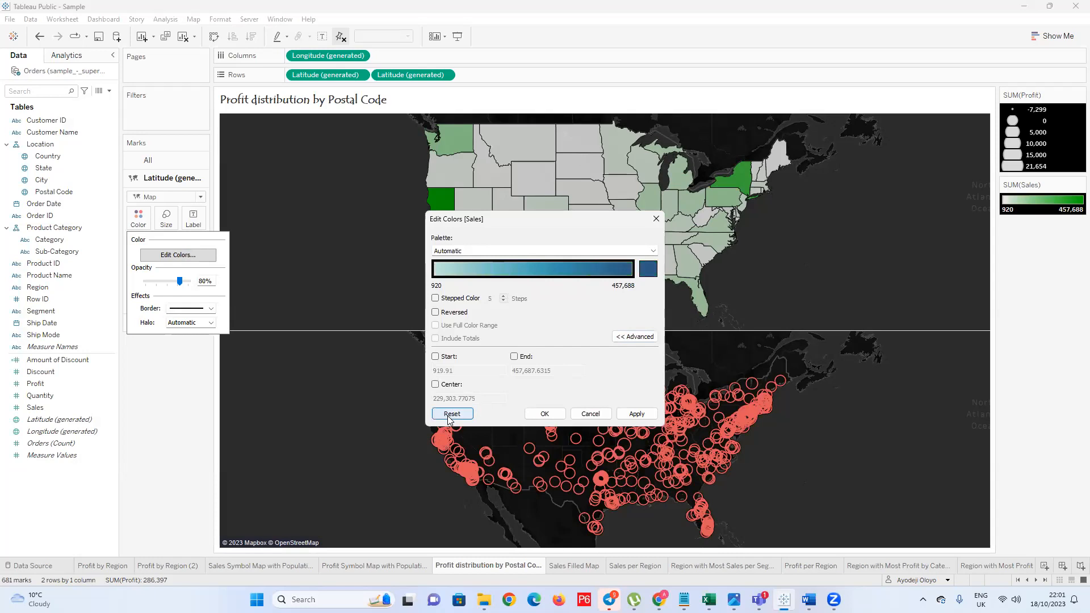
left_click(435, 384)
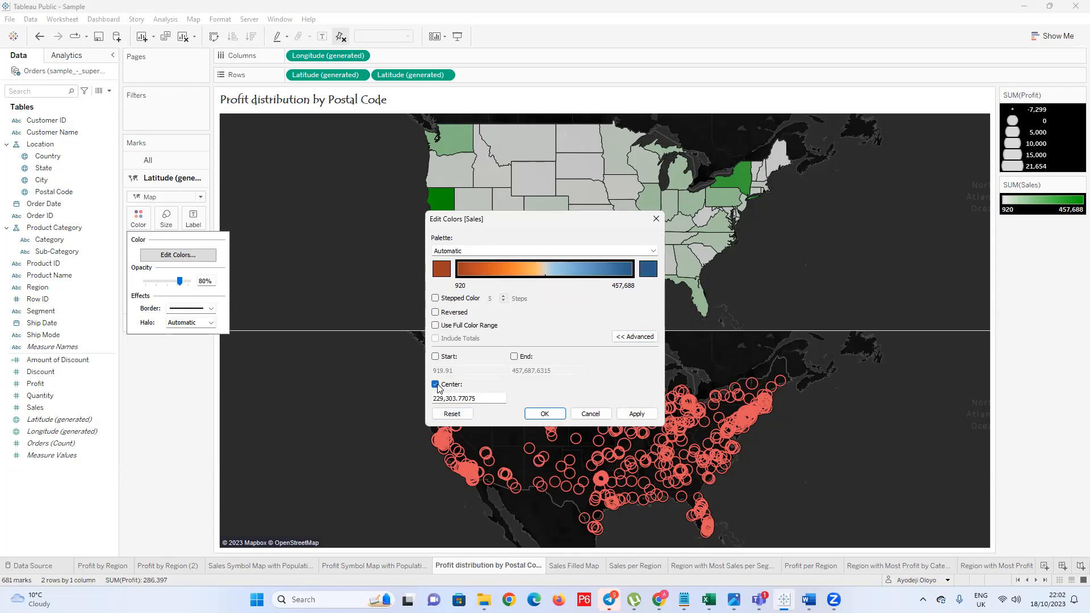
Set the diverging Sales palette to run from red #ff0000 at the low end to green #00e200 at the high end
left_click(443, 269)
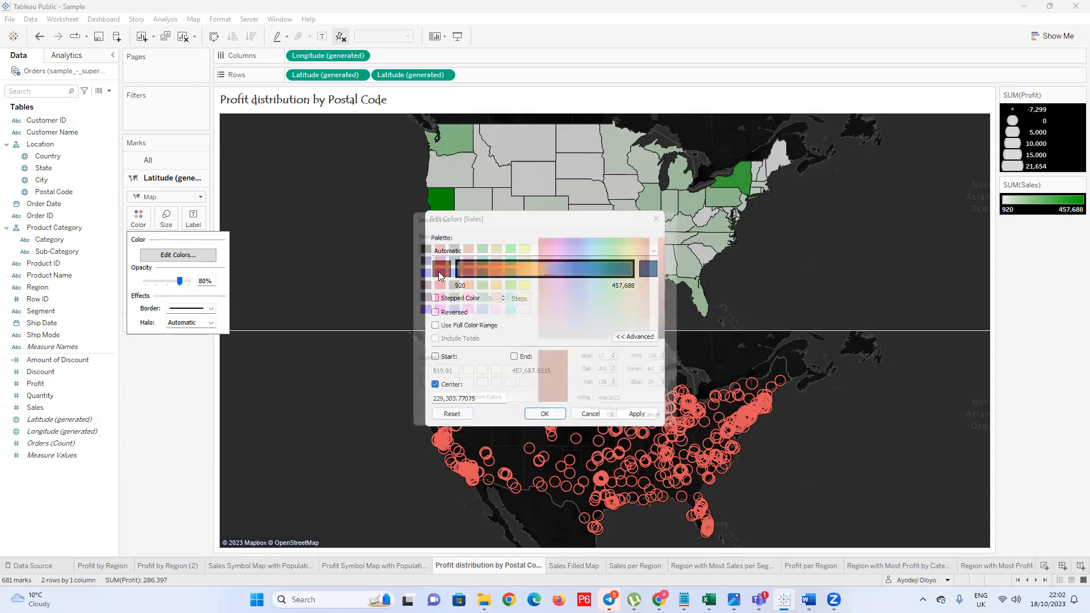
left_click(427, 282)
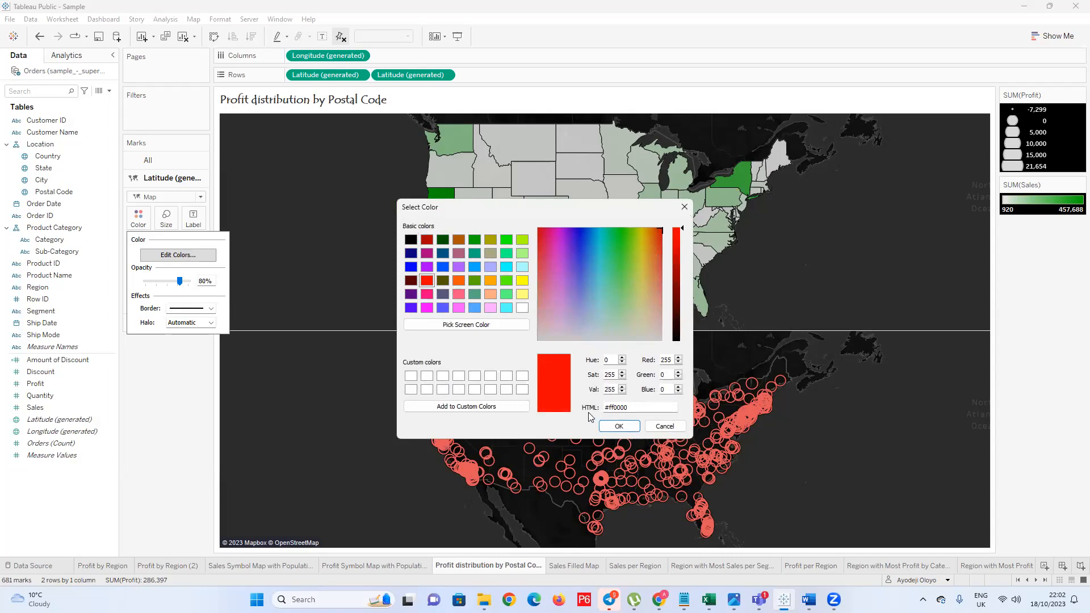
left_click(613, 426)
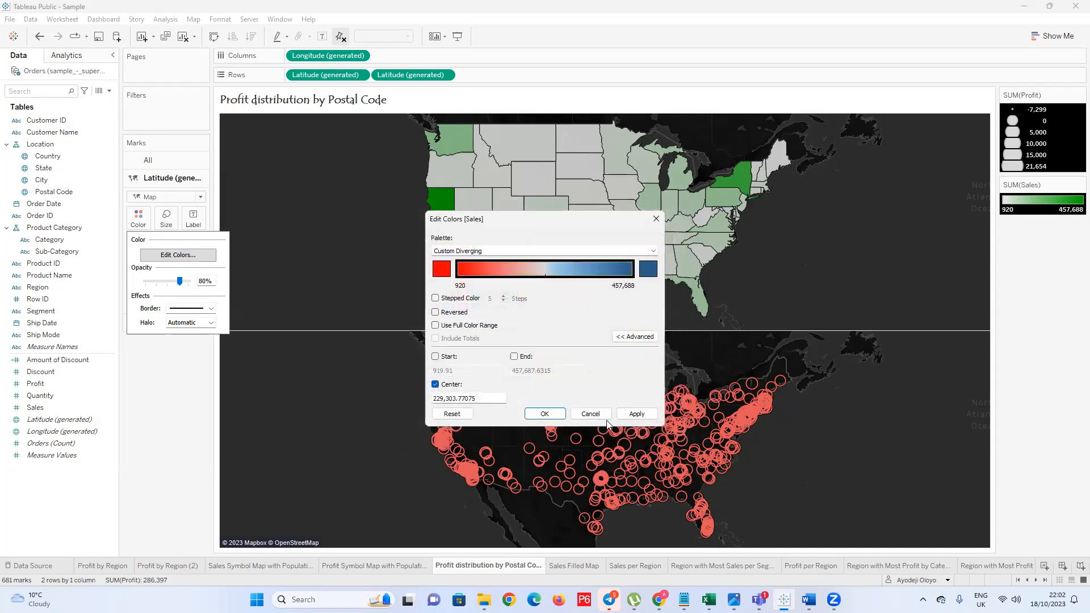
left_click(647, 270)
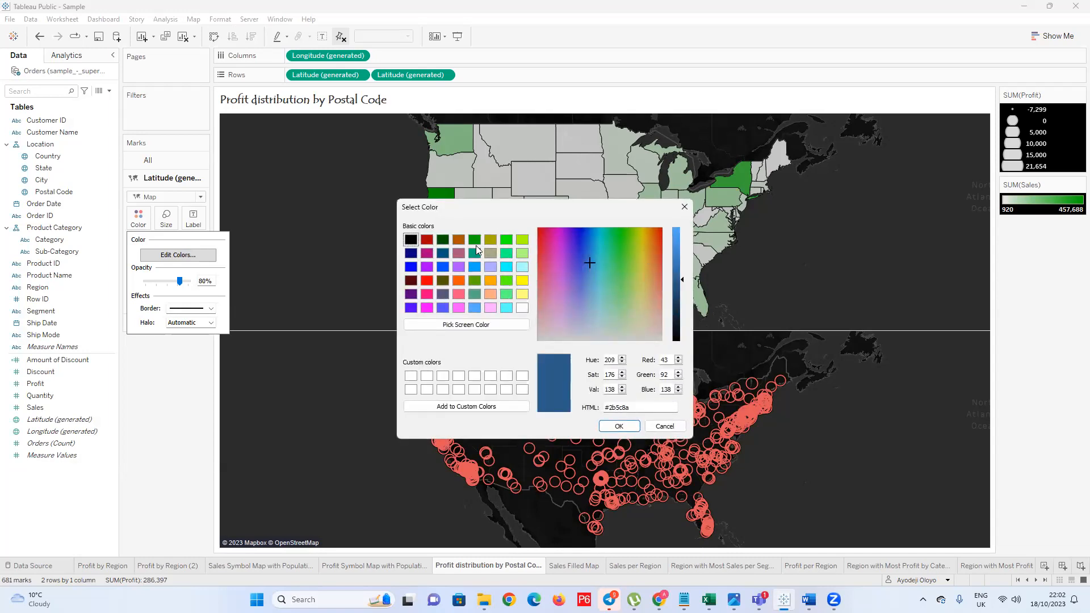
left_click(442, 240)
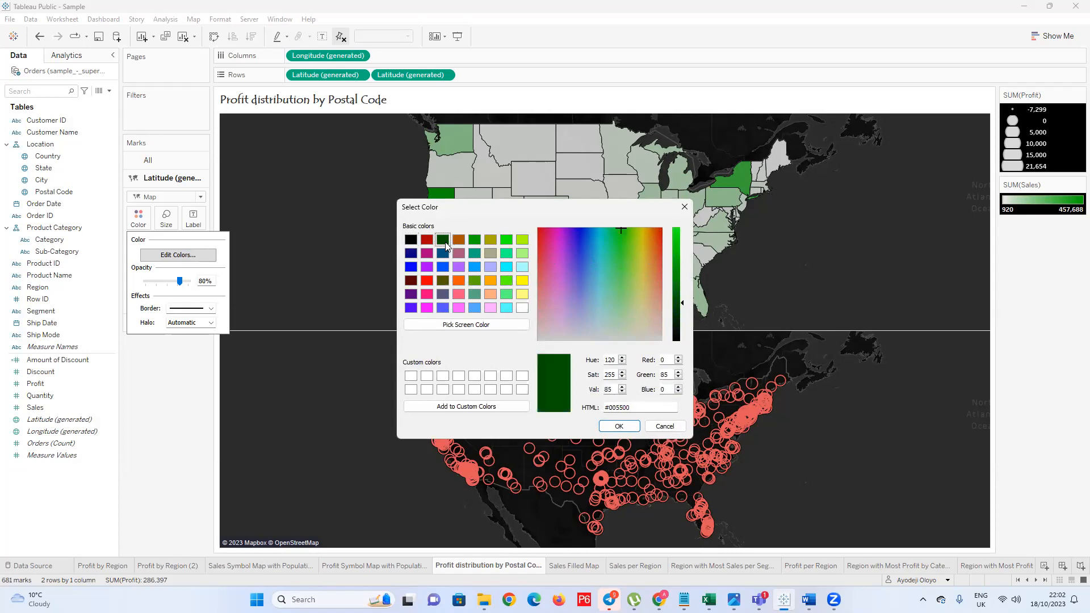
left_click(676, 255)
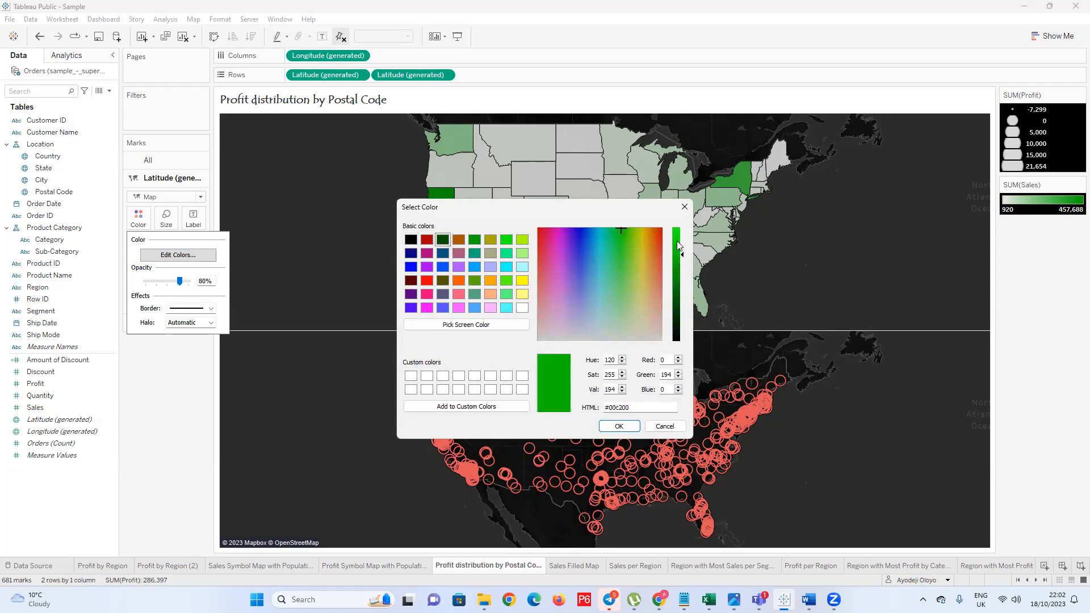
left_click(678, 242)
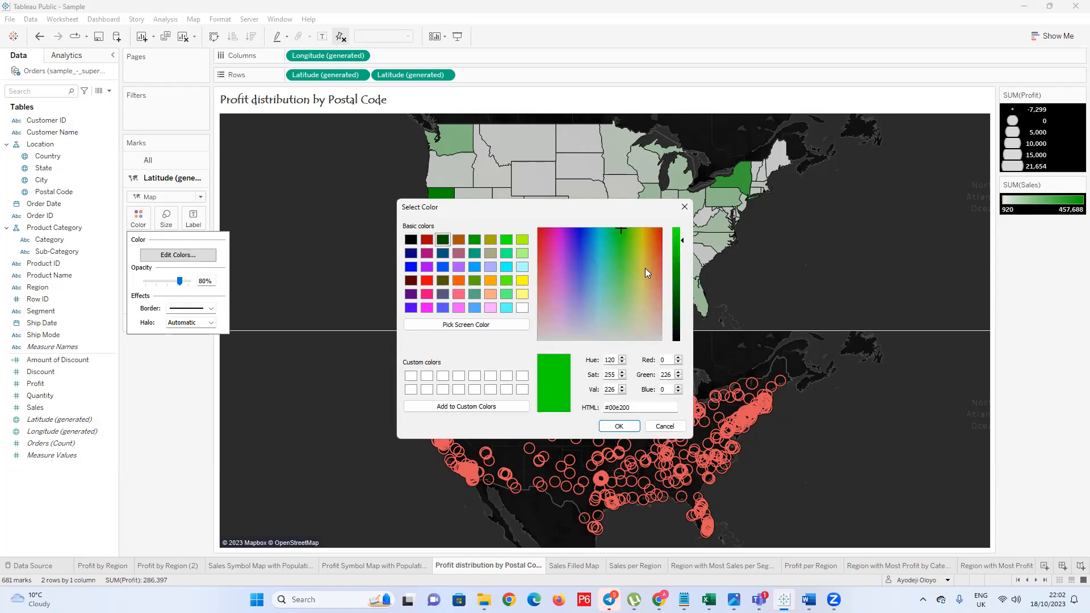
left_click(618, 426)
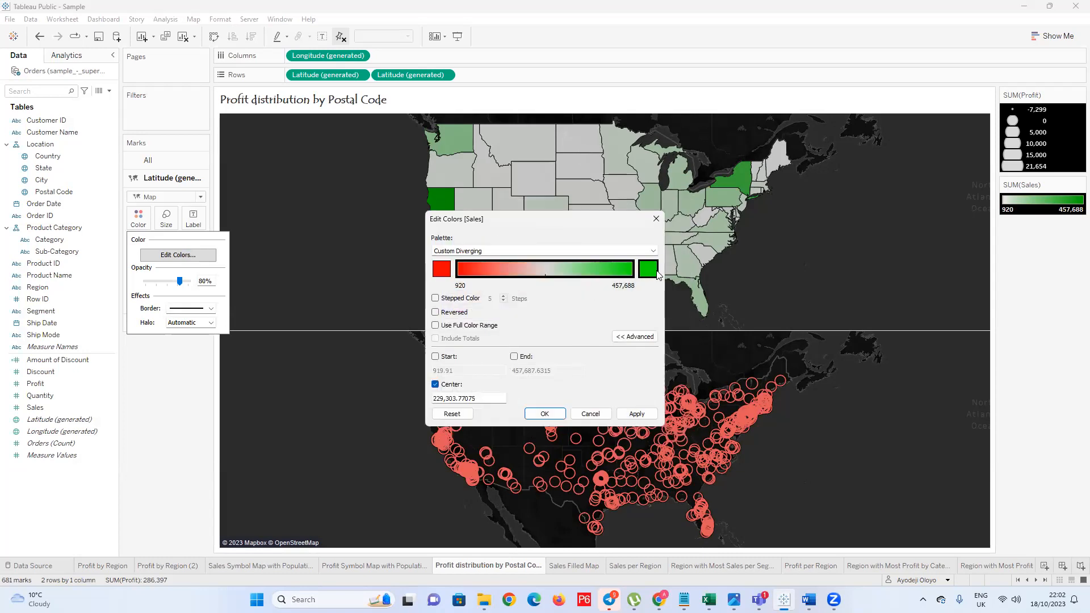
Apply stepped color with 6 steps to the Sales palette, center it at 10,000, and confirm the color settings
left_click(435, 299)
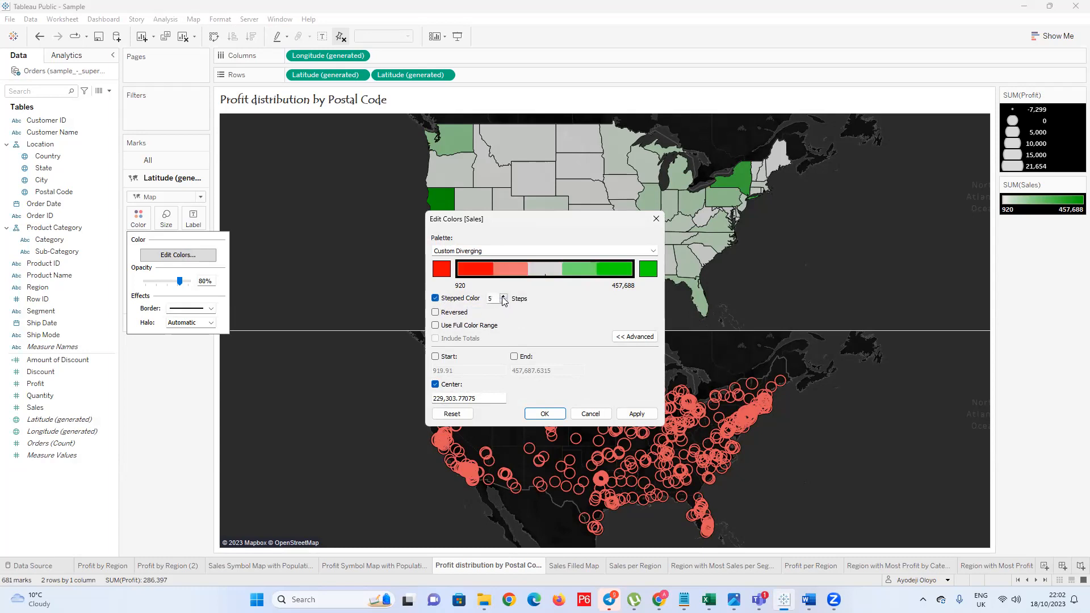
left_click(503, 297)
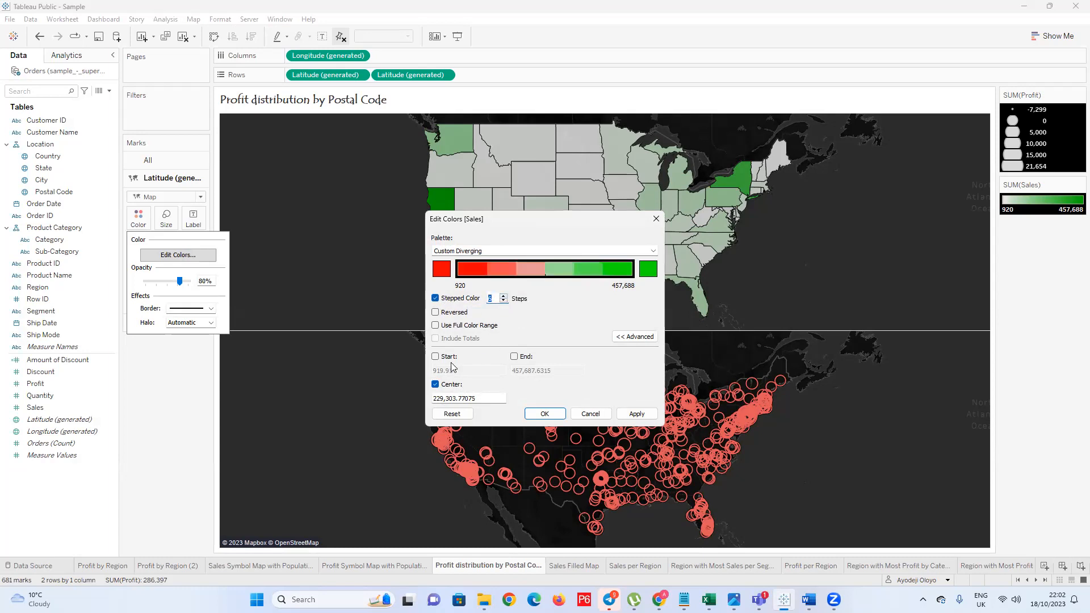
left_click_drag(476, 398, 413, 400)
type("10000")
left_click(636, 414)
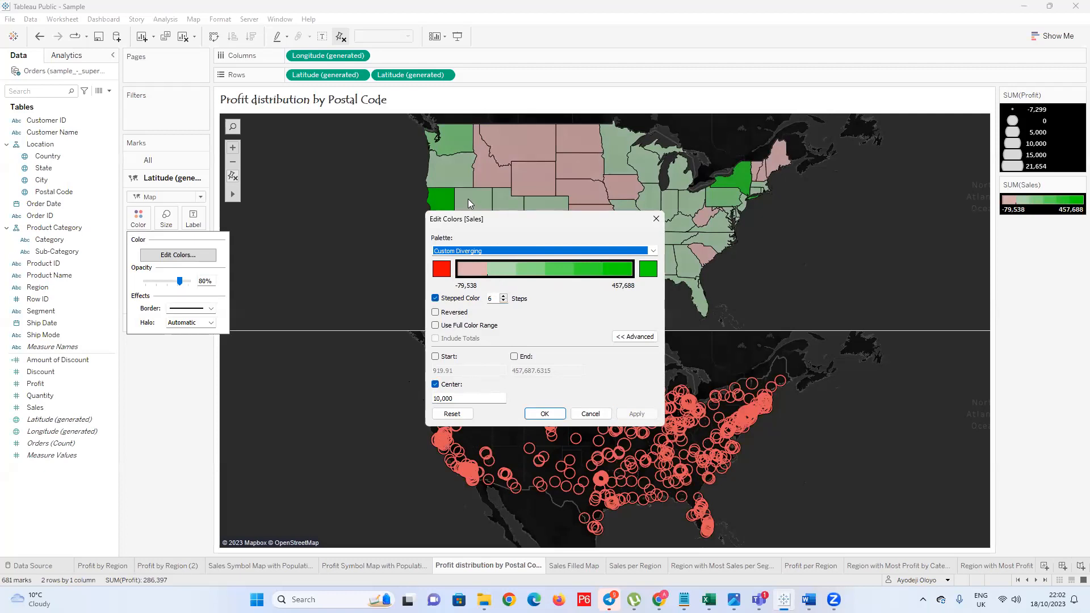
left_click(544, 415)
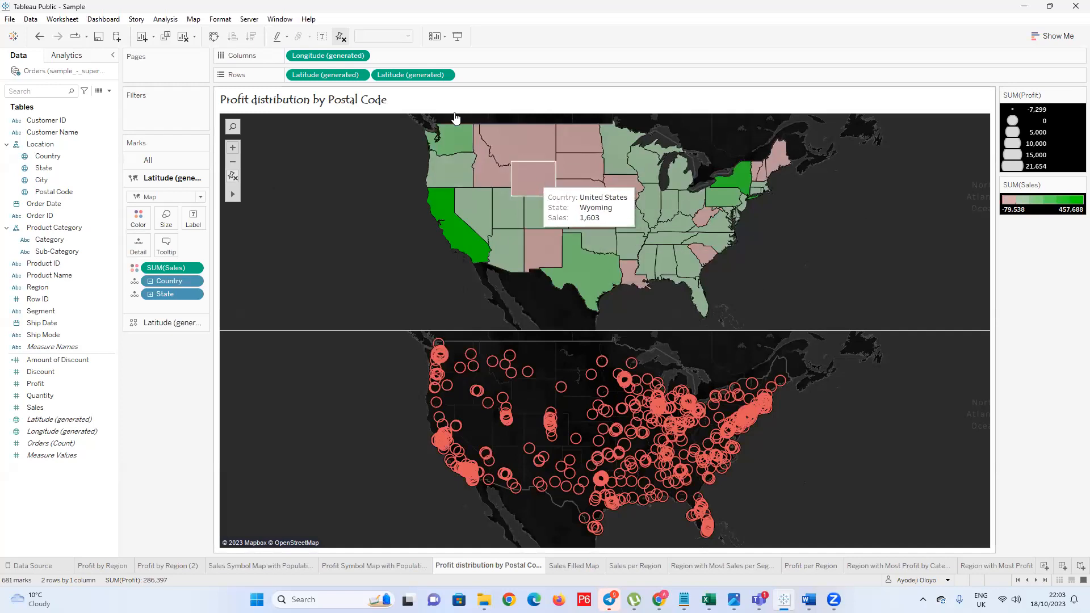
Combine the state map and the postal code map into one map with a dual axis on the second latitude field
left_click(445, 75)
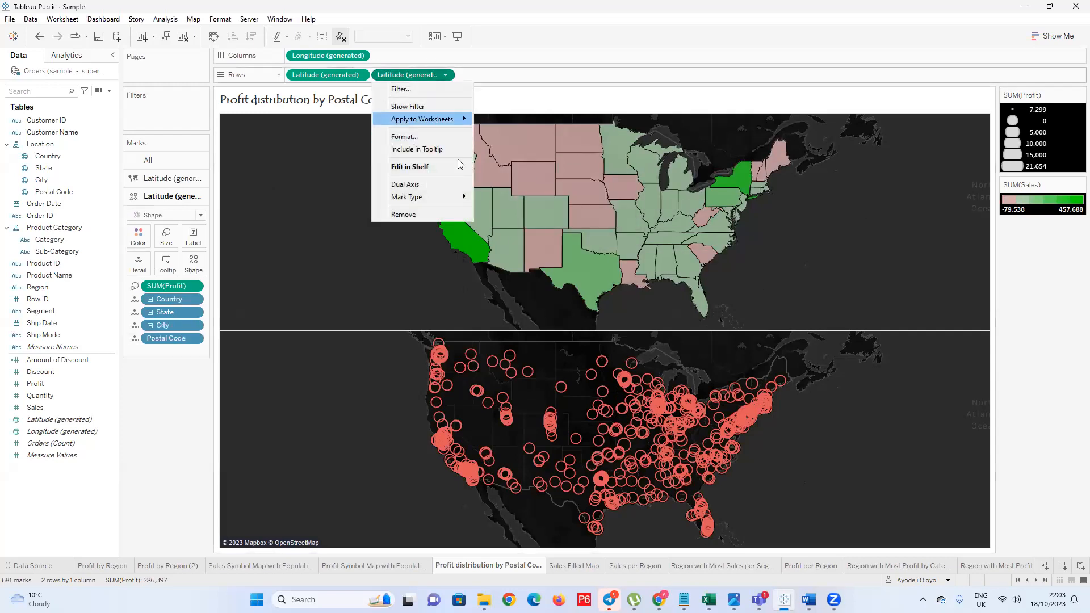
left_click(438, 186)
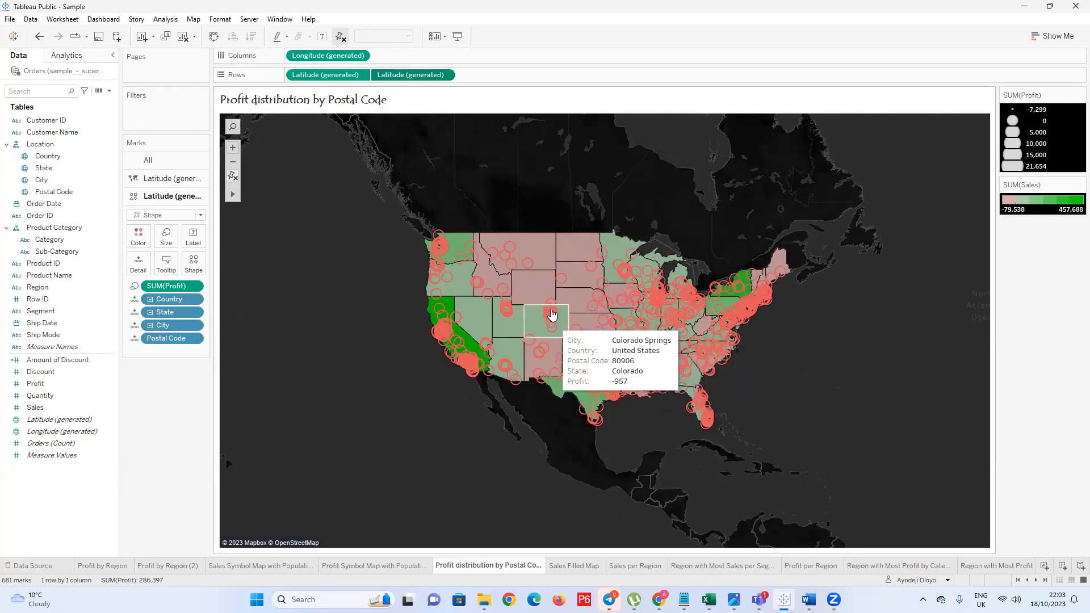
scroll(468, 282, "up", 2)
scroll(474, 271, "up", 1)
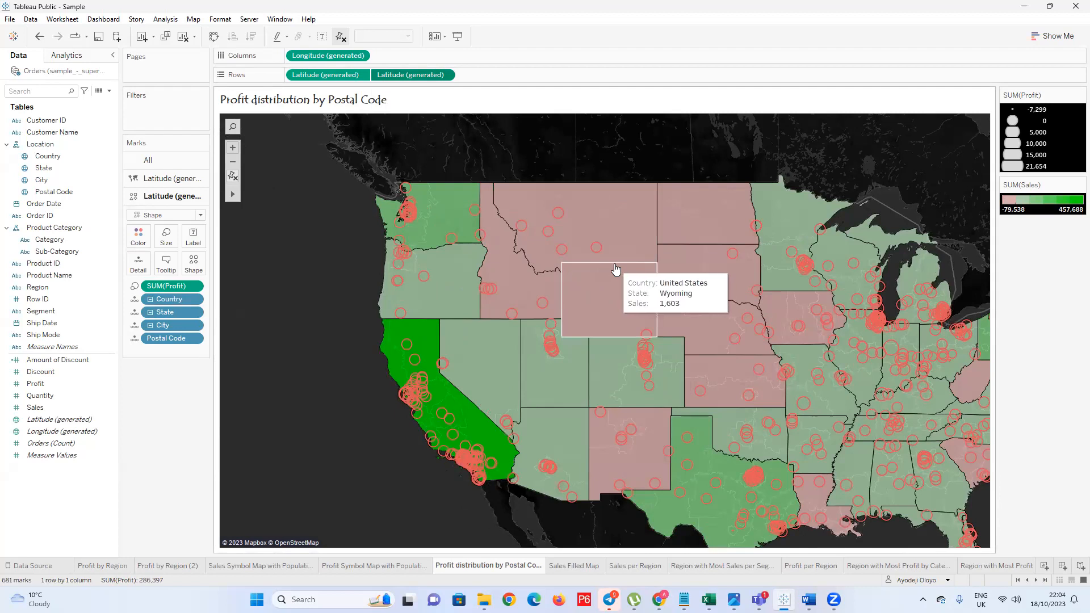
Make the postal code circles slightly smaller and color them black
left_click(175, 246)
left_click_drag(198, 266, 195, 266)
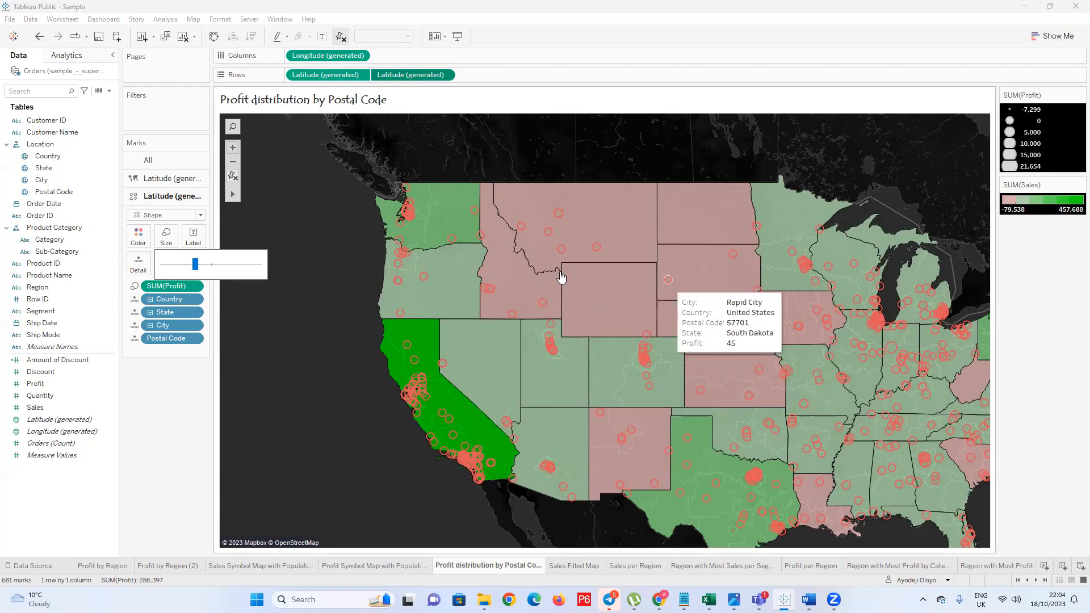
left_click(138, 238)
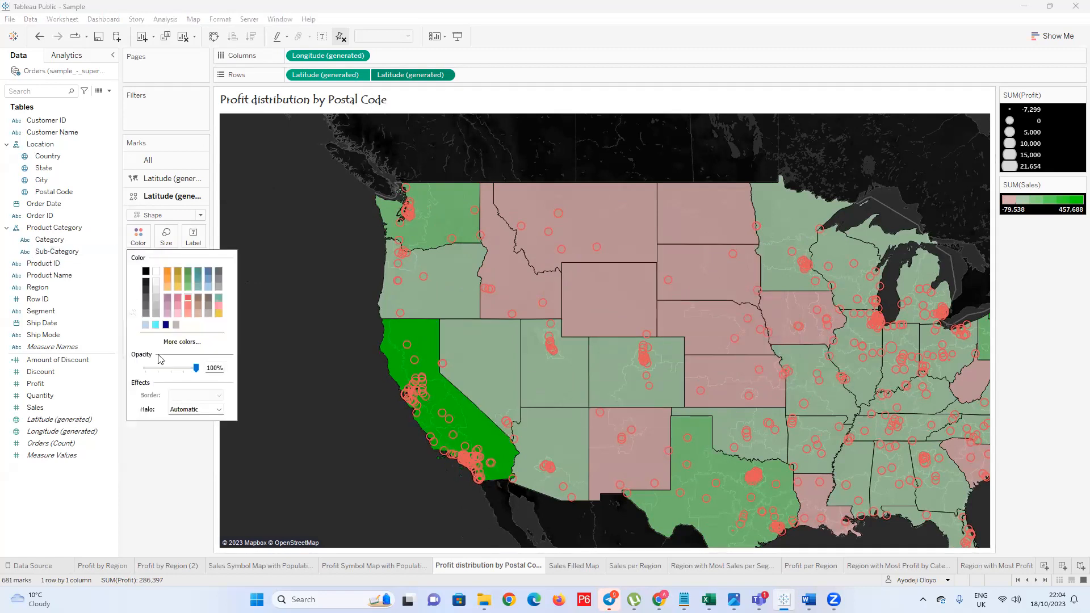
left_click(146, 273)
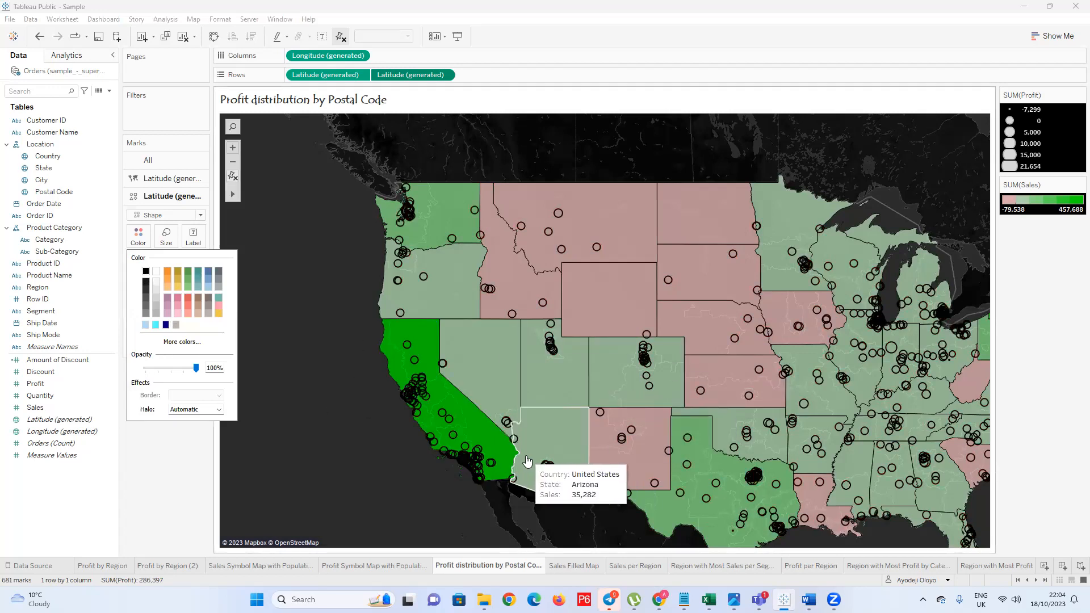
left_click(343, 398)
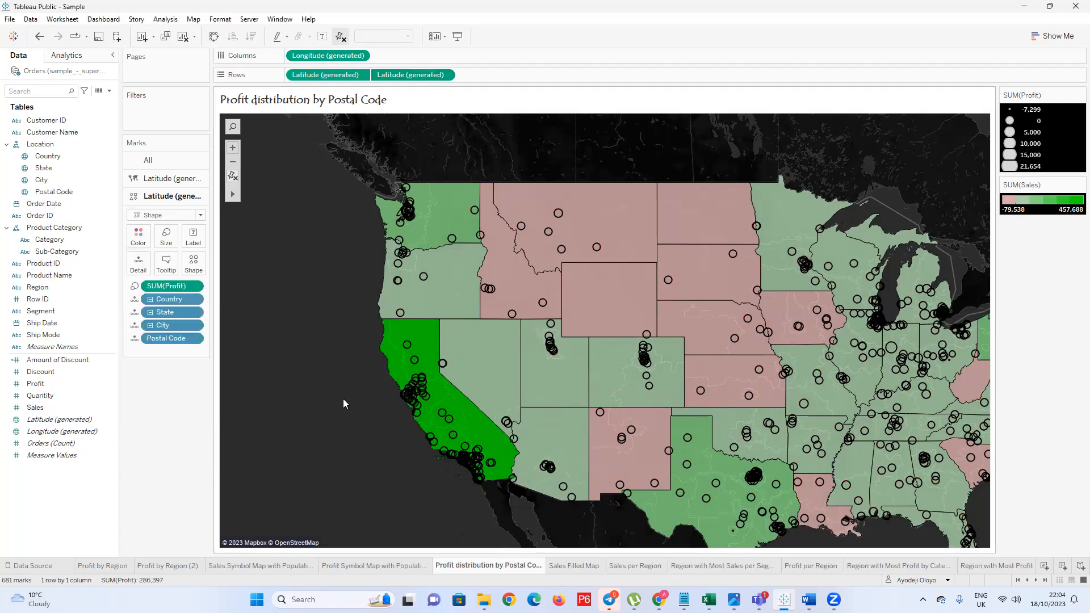
Lower the opacity of the postal code circles to 81%
left_click(142, 246)
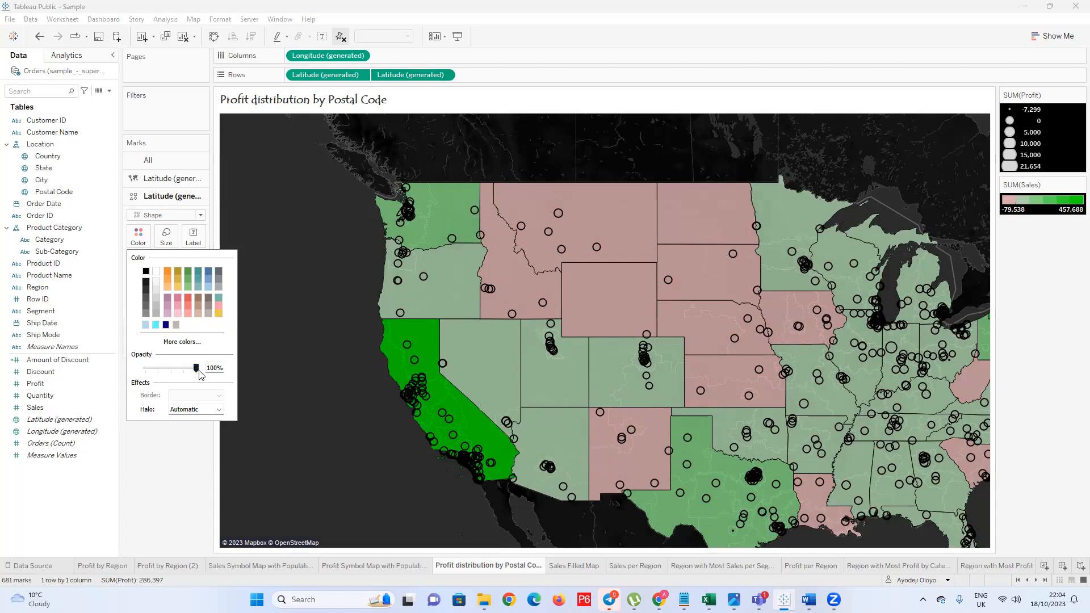
left_click_drag(182, 369, 183, 369)
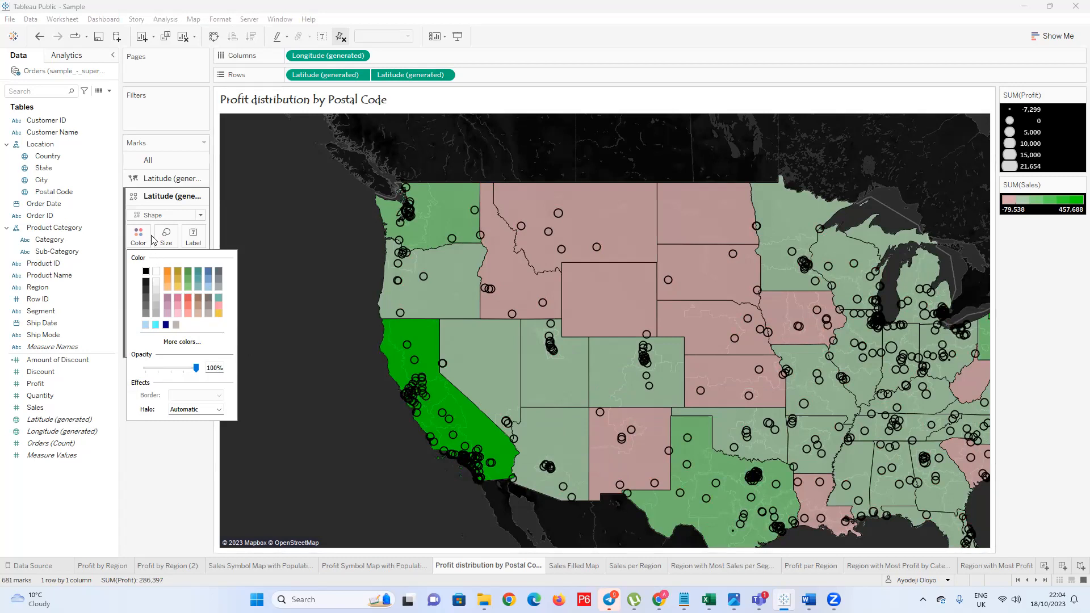
left_click_drag(173, 371, 174, 371)
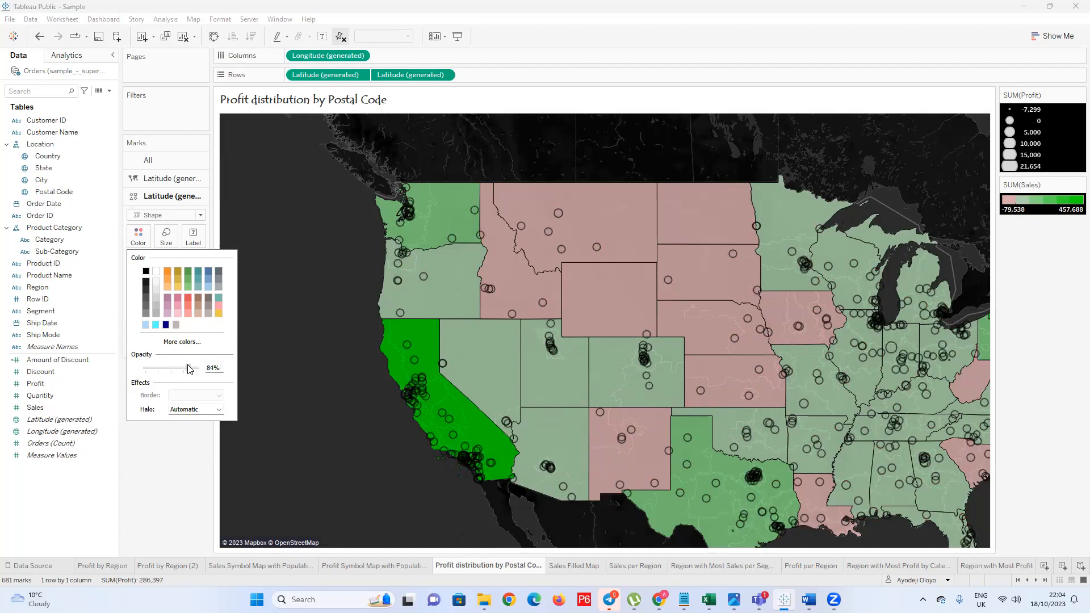
left_click(175, 207)
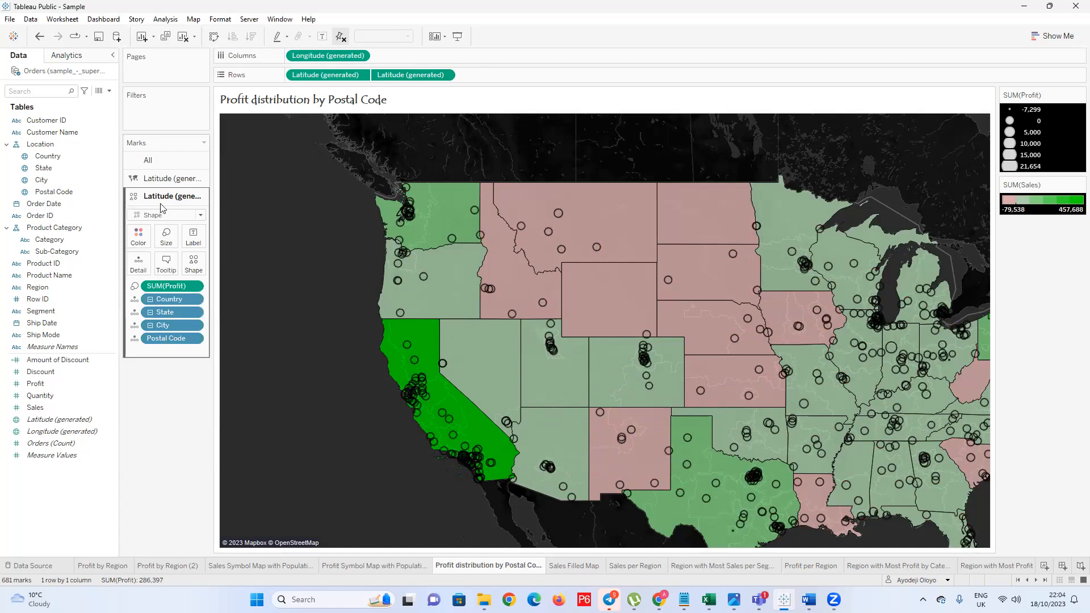
Raise the opacity of the state map layer to 100%, keeping its Map mark type
left_click(169, 180)
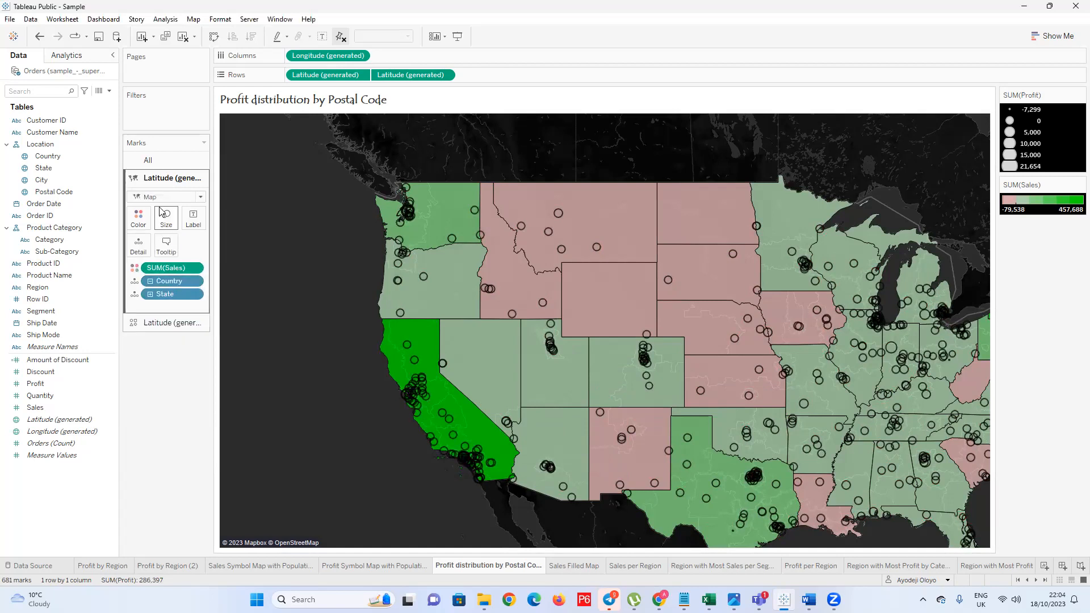
left_click(144, 226)
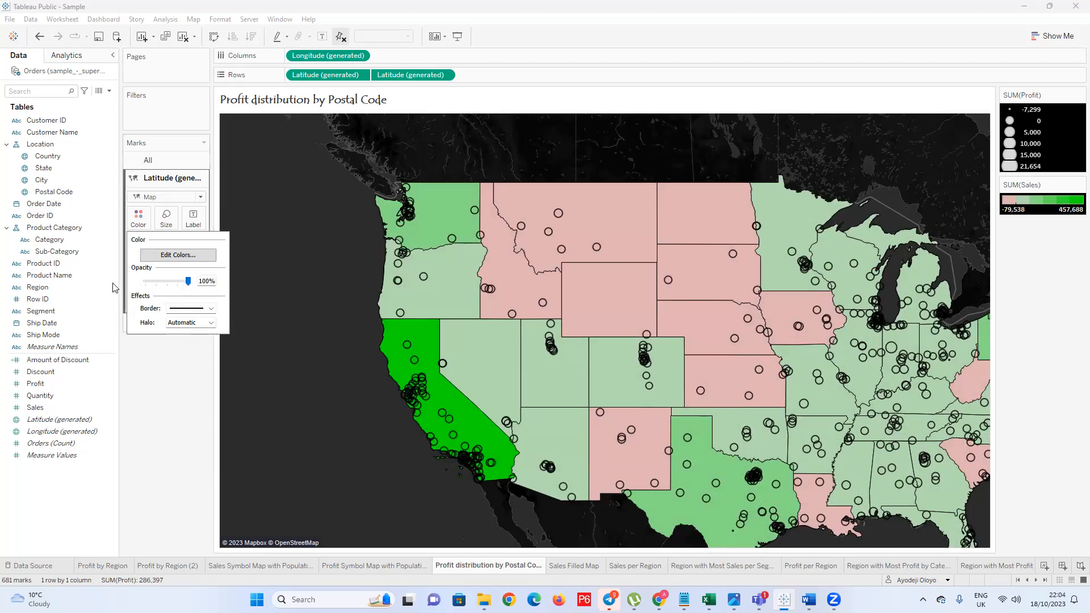
left_click(199, 197)
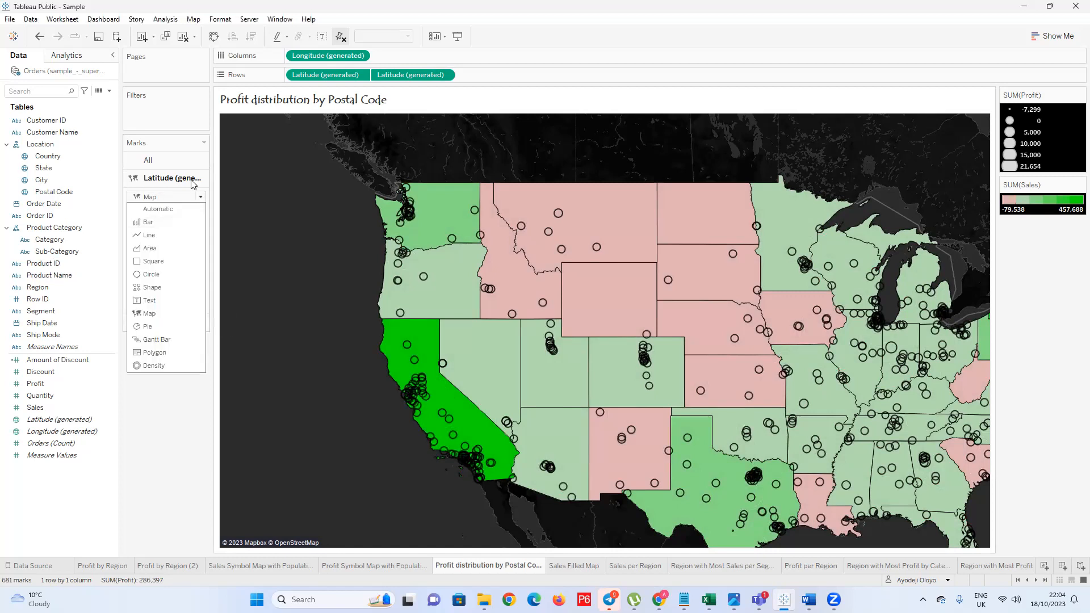
left_click(192, 183)
Review the opacity and halo settings of the postal code circles without changing them
left_click(175, 321)
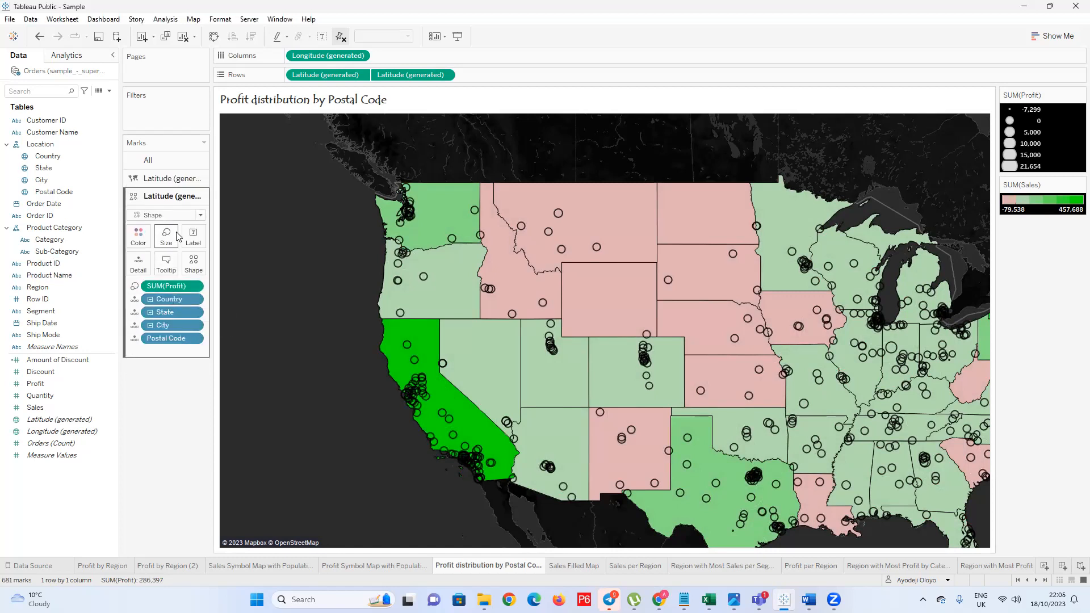
left_click(136, 237)
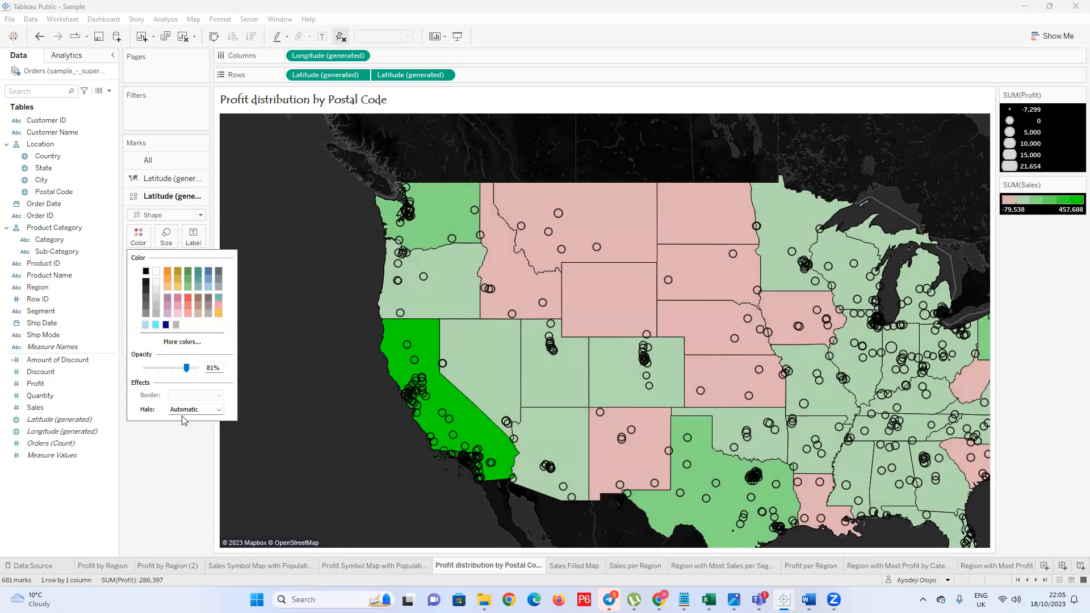
left_click(184, 432)
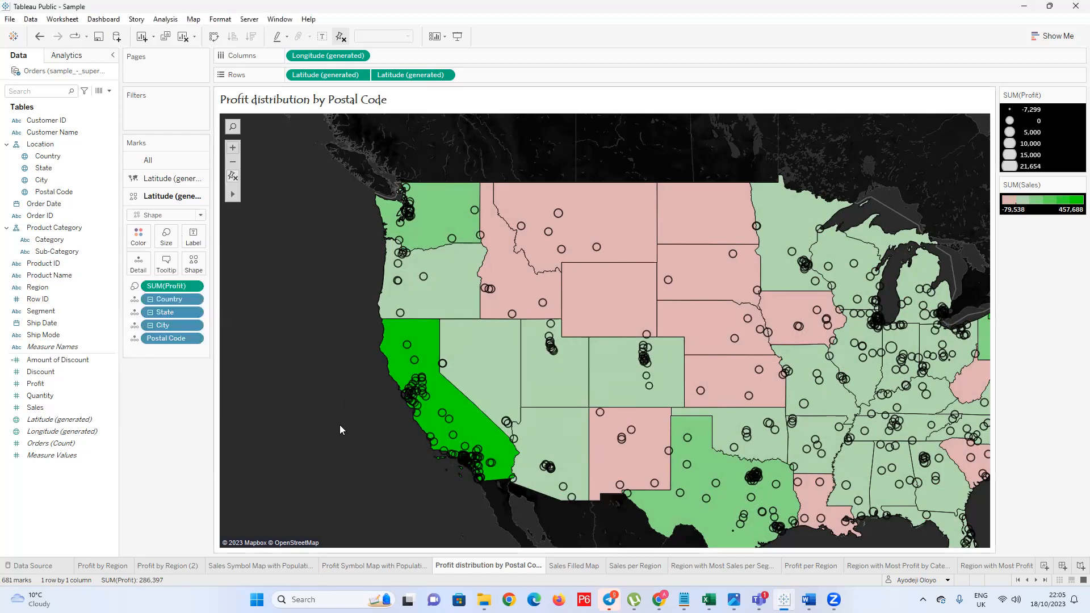
Examine the combined map up close and as a whole, inspecting Sales by state and Profit by postal code around Dallas, Texas
scroll(596, 380, "down", 2)
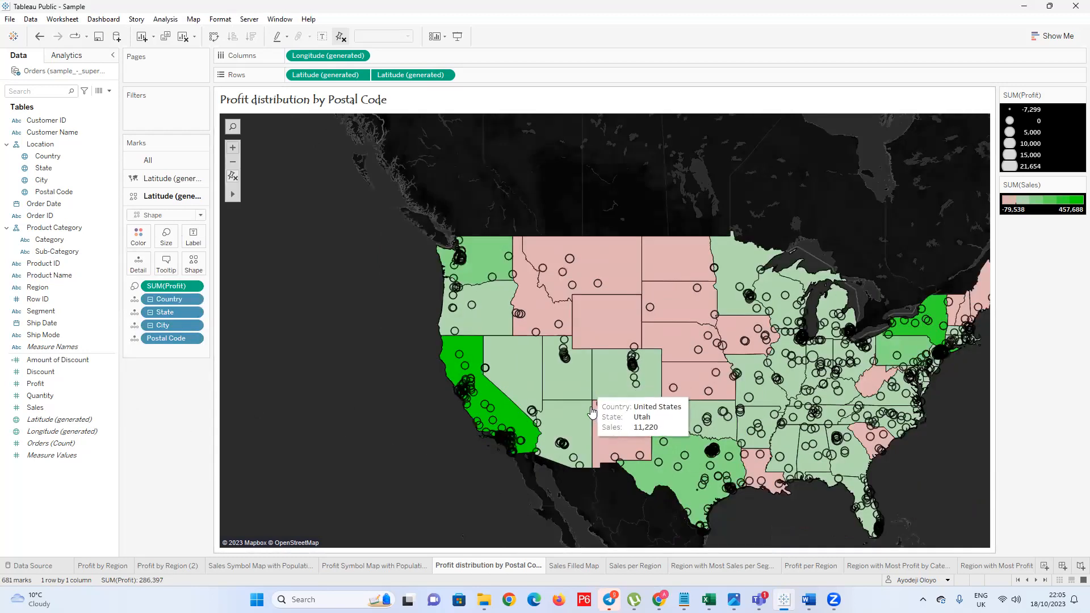
scroll(953, 430, "up", 1)
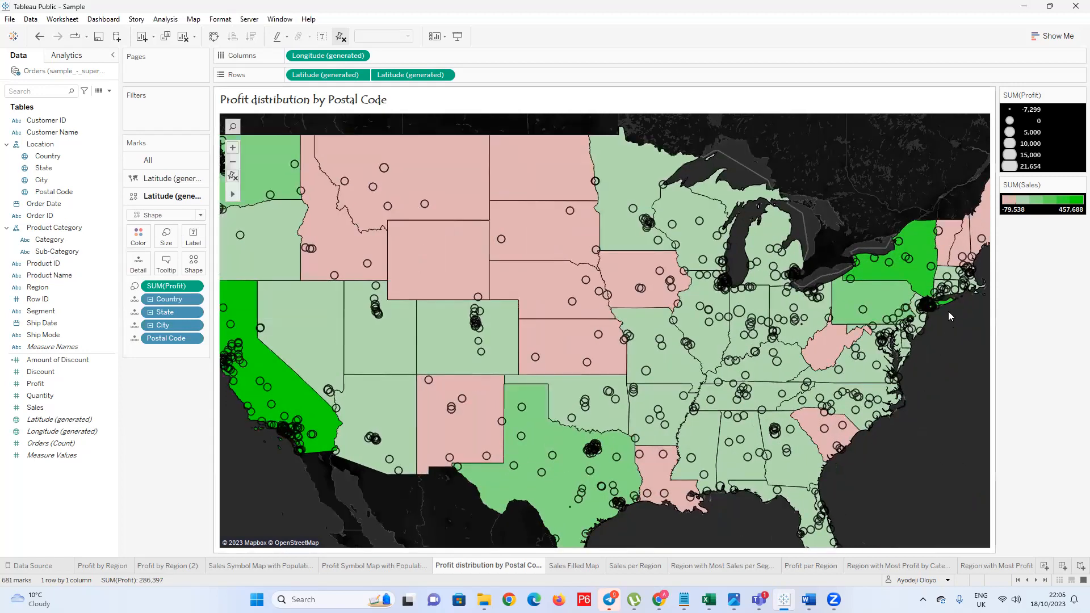
scroll(949, 316, "up", 1)
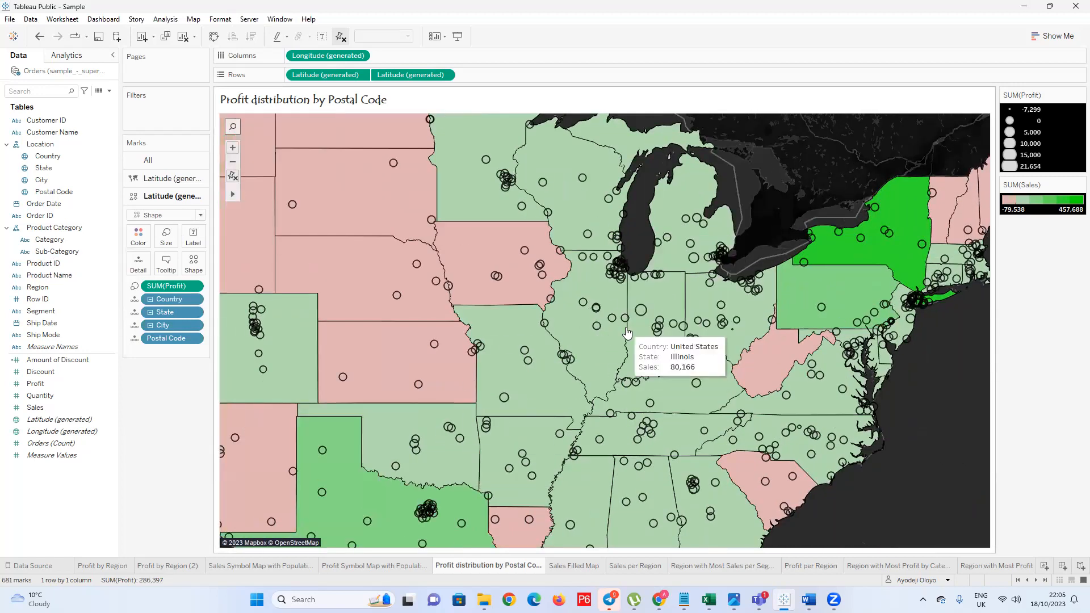
scroll(627, 332, "down", 2)
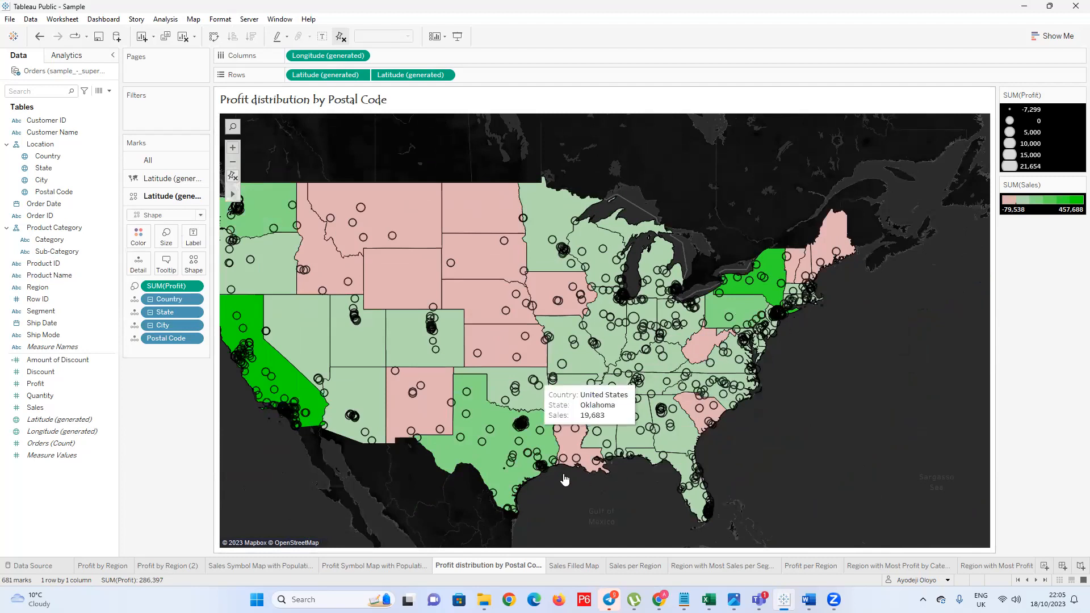
scroll(523, 403, "up", 5)
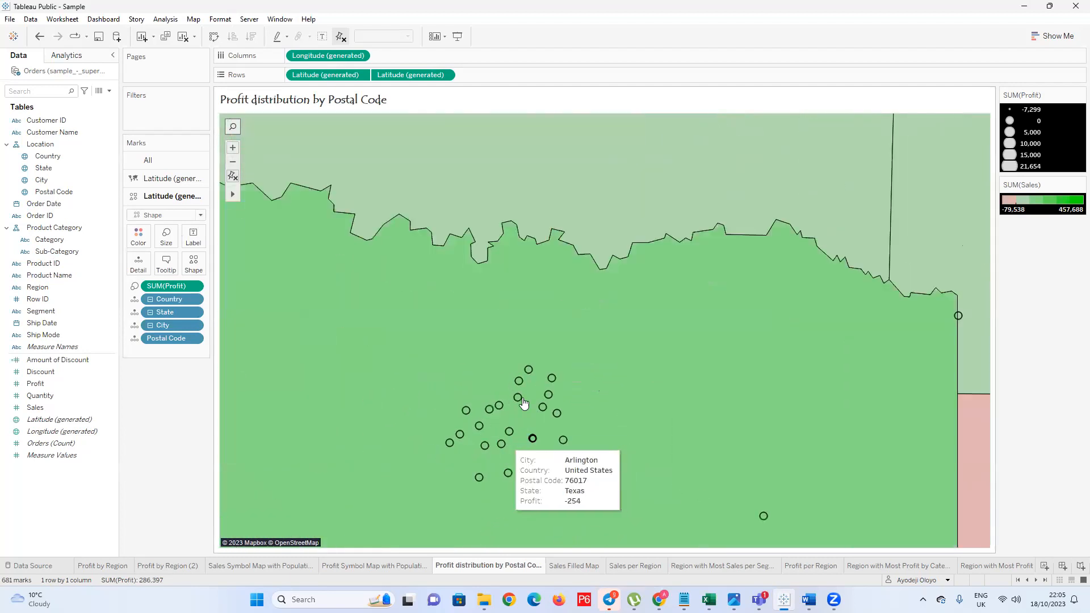
scroll(553, 400, "down", 1)
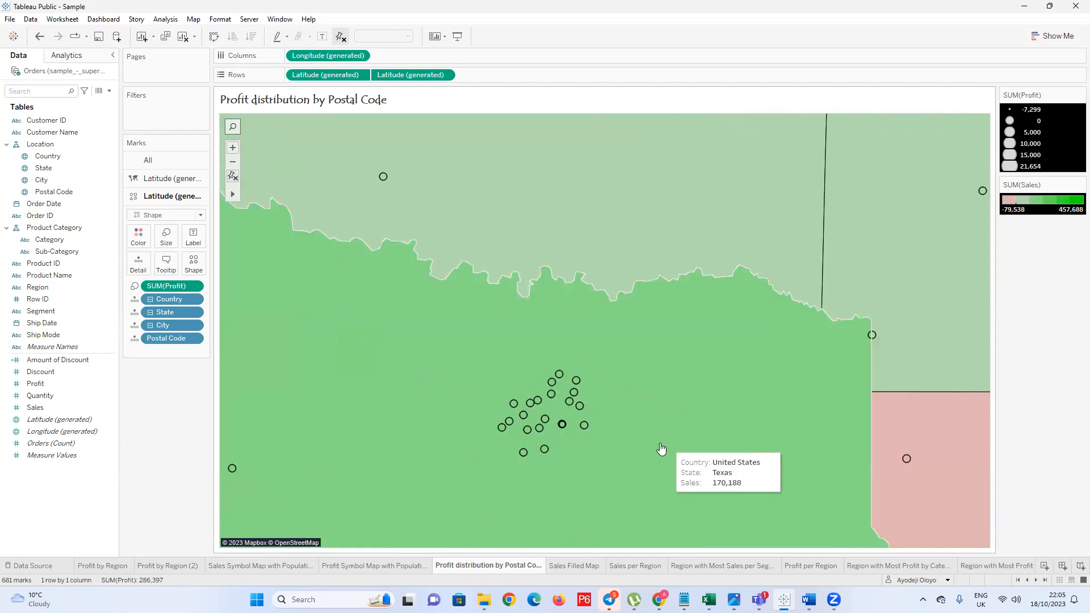
scroll(540, 420, "up", 2)
scroll(539, 420, "up", 5)
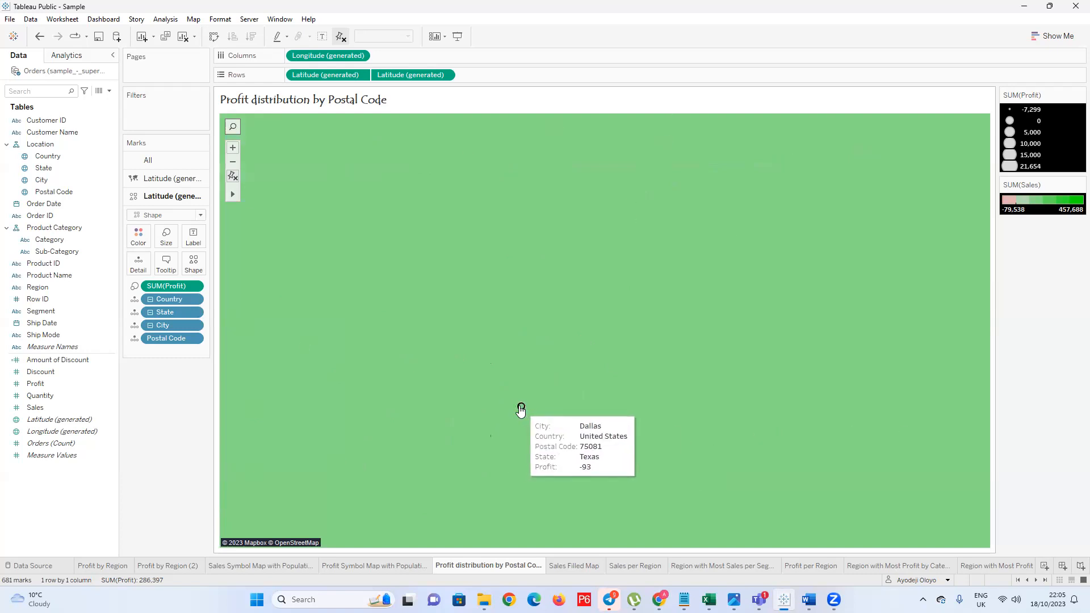
scroll(530, 415, "down", 2)
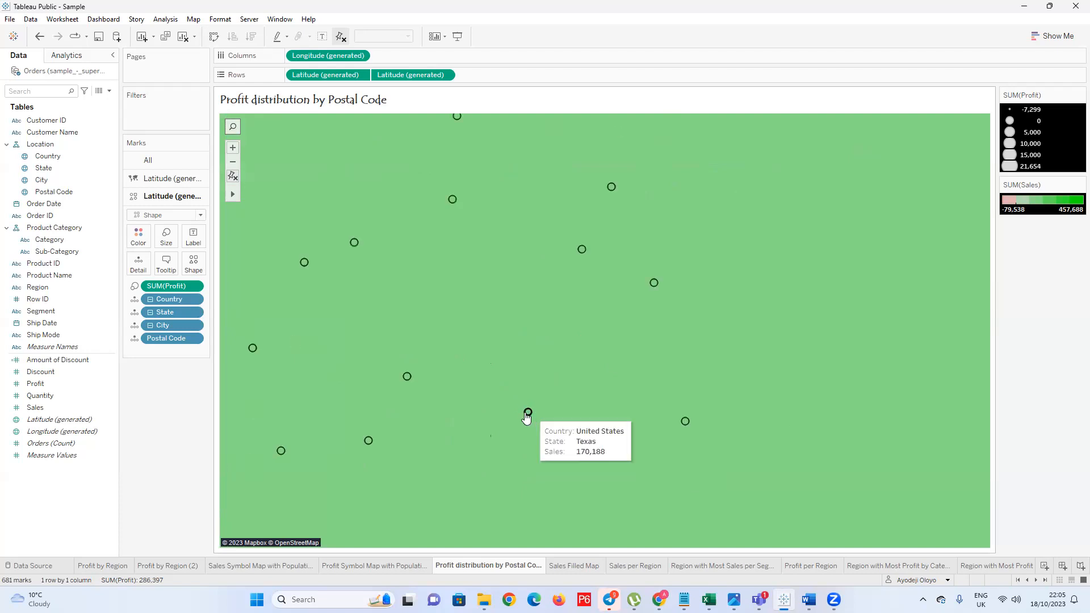
scroll(622, 425, "down", 1)
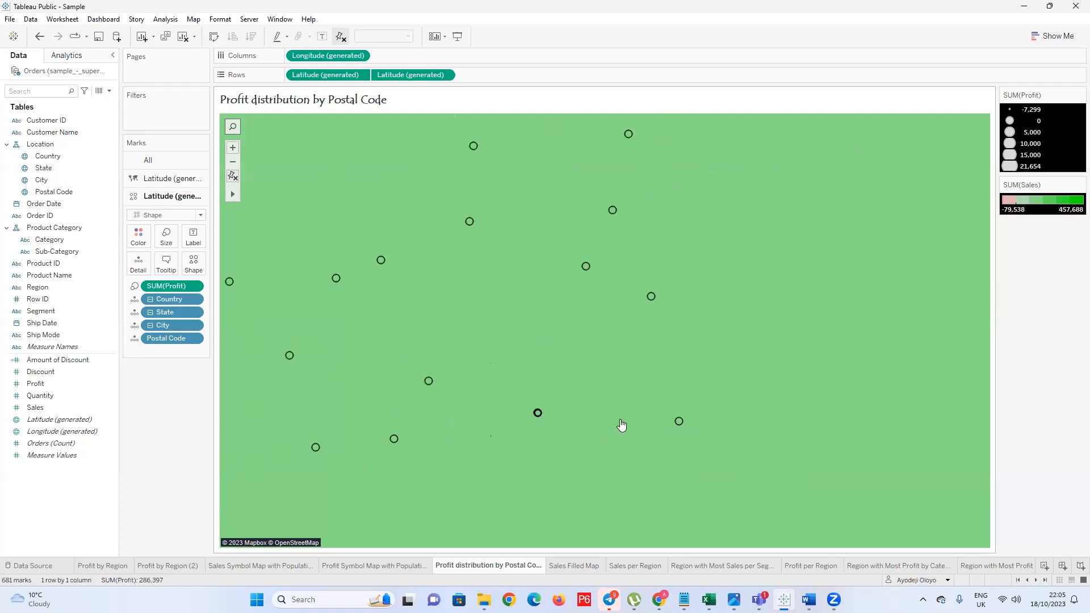
scroll(625, 423, "down", 4)
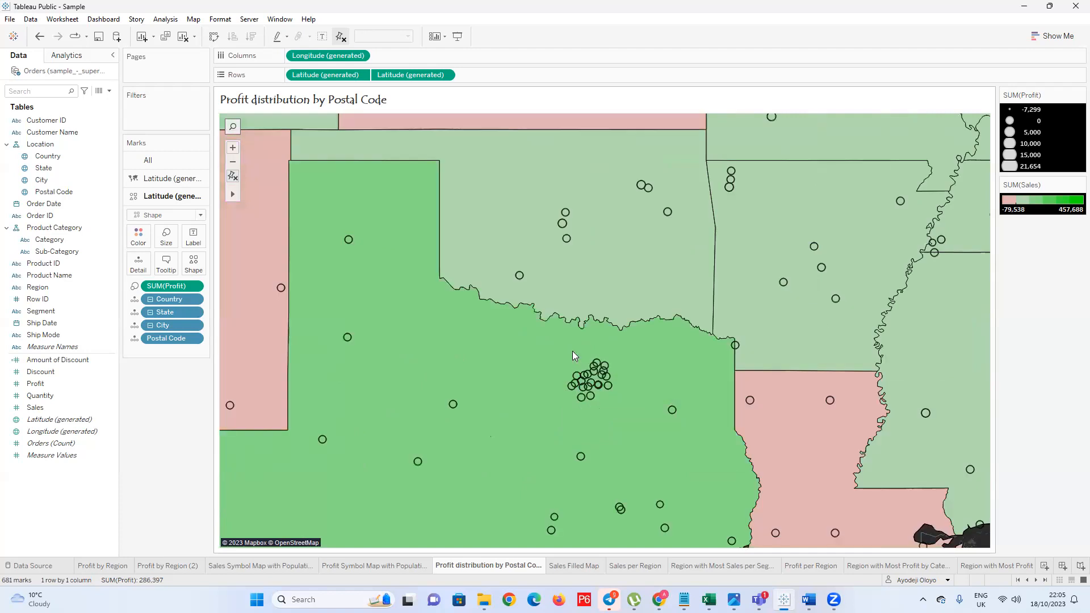
scroll(573, 352, "down", 6)
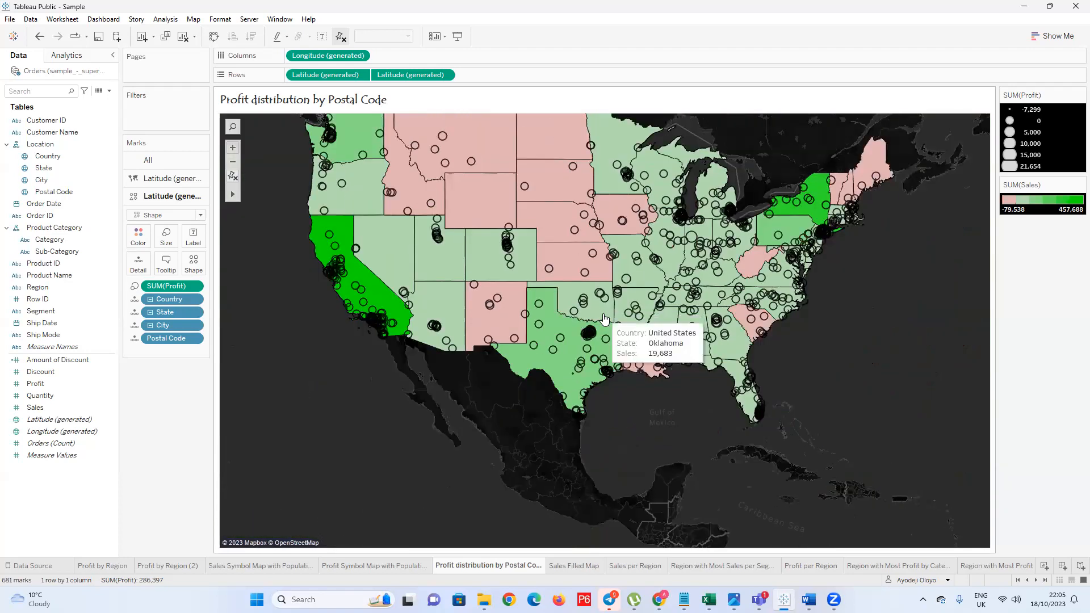
scroll(605, 320, "down", 3)
scroll(591, 255, "up", 2)
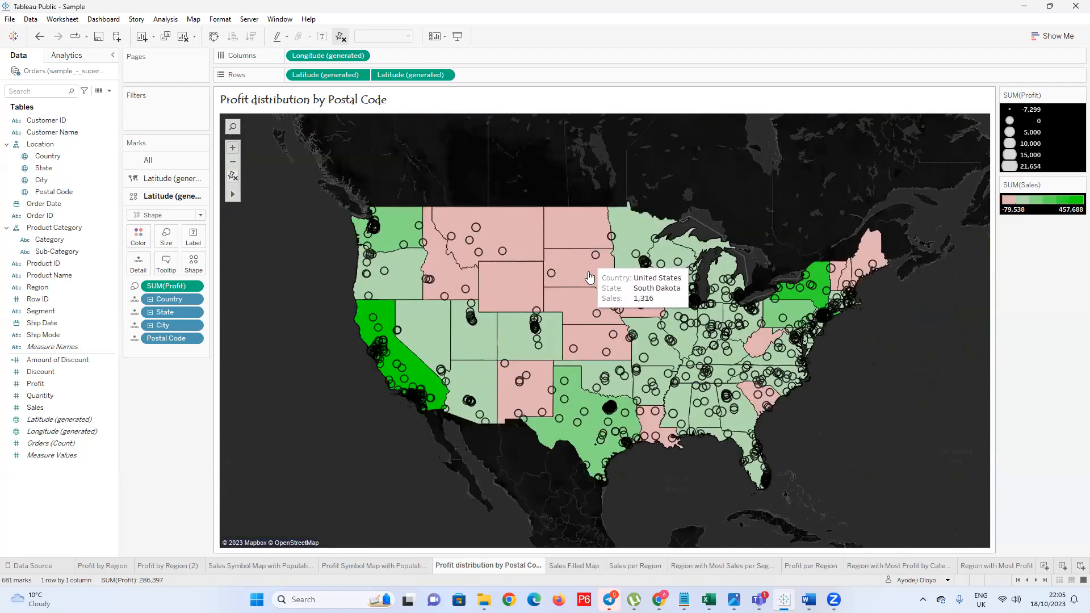
scroll(589, 277, "up", 2)
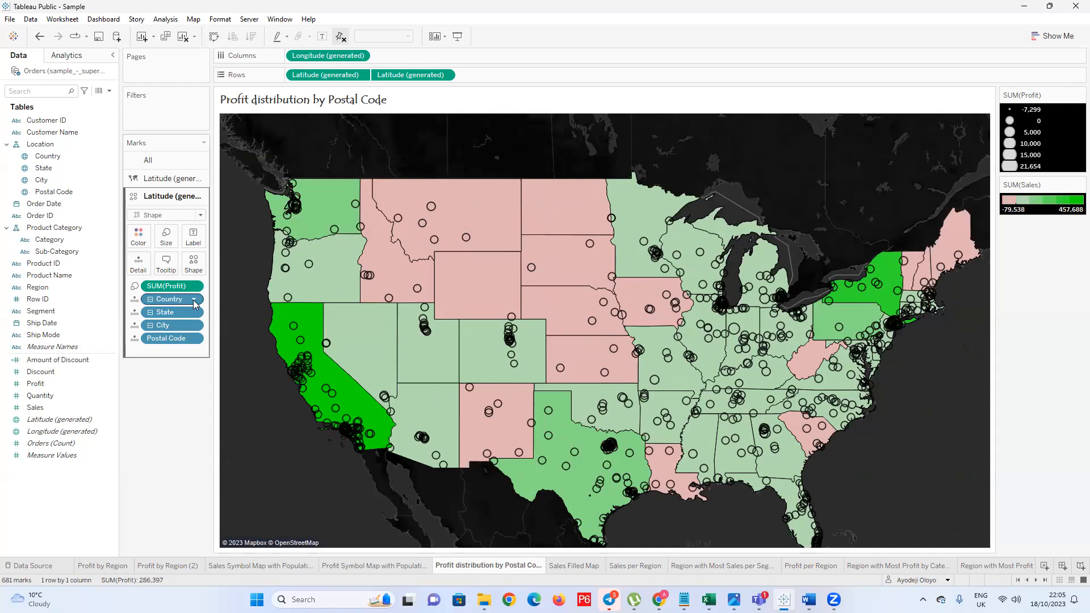
Expand the state layer's hierarchy from State to City and collapse it back to State
left_click(169, 179)
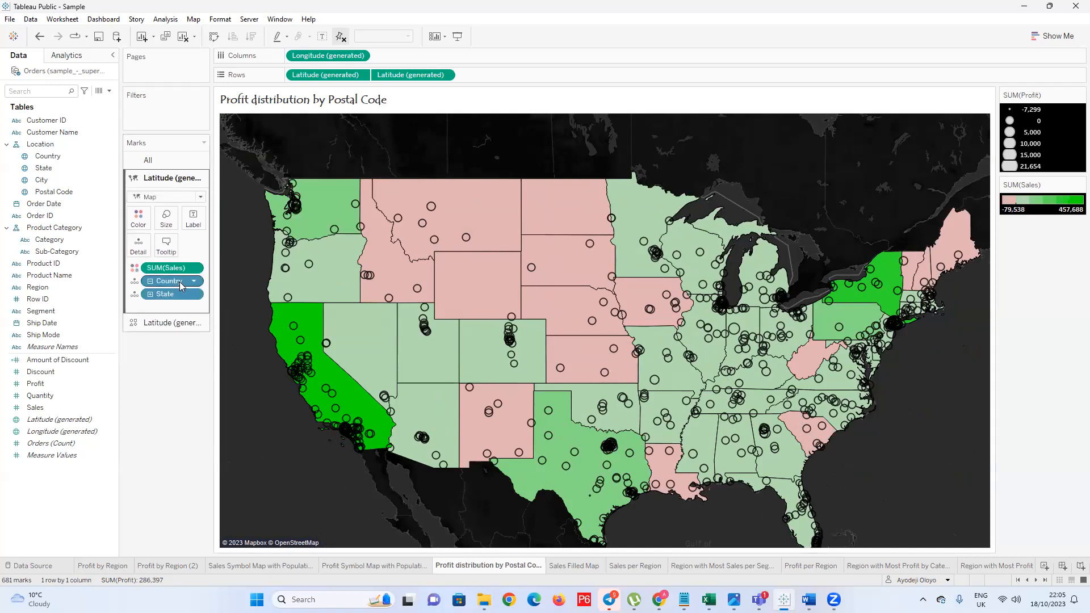
left_click(150, 294)
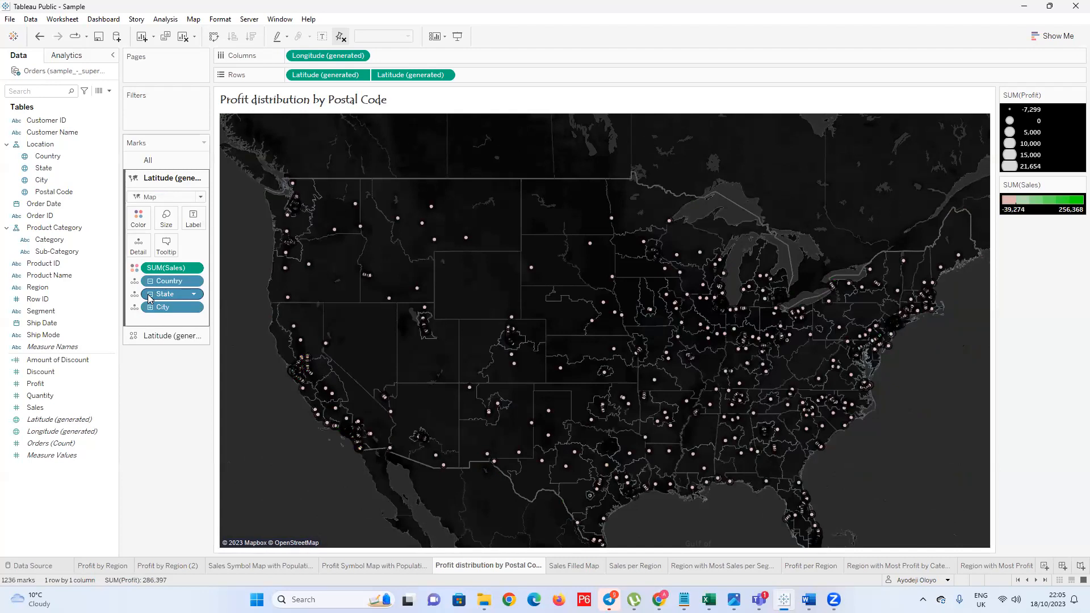
left_click(150, 294)
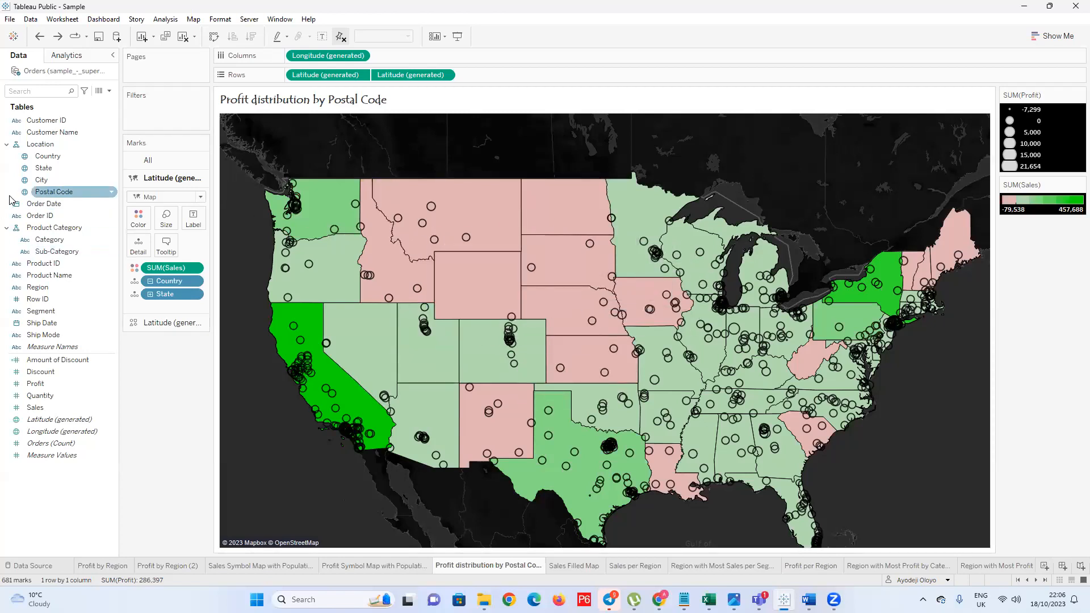
Label the state layer with the State names and inspect the Washington label on the map
left_click_drag(45, 172, 193, 222)
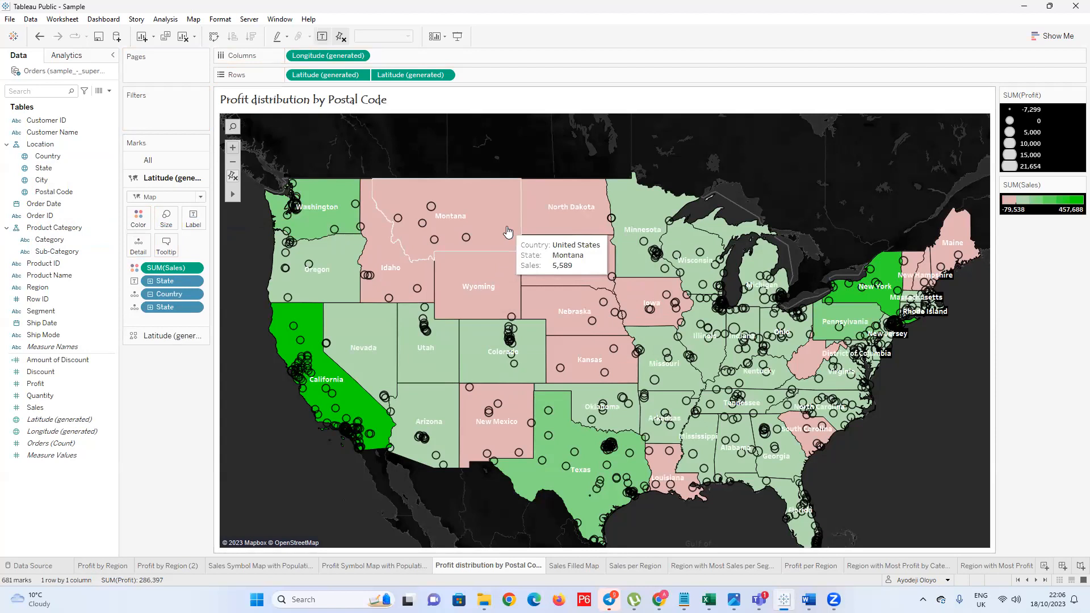
mouse_move(324, 213)
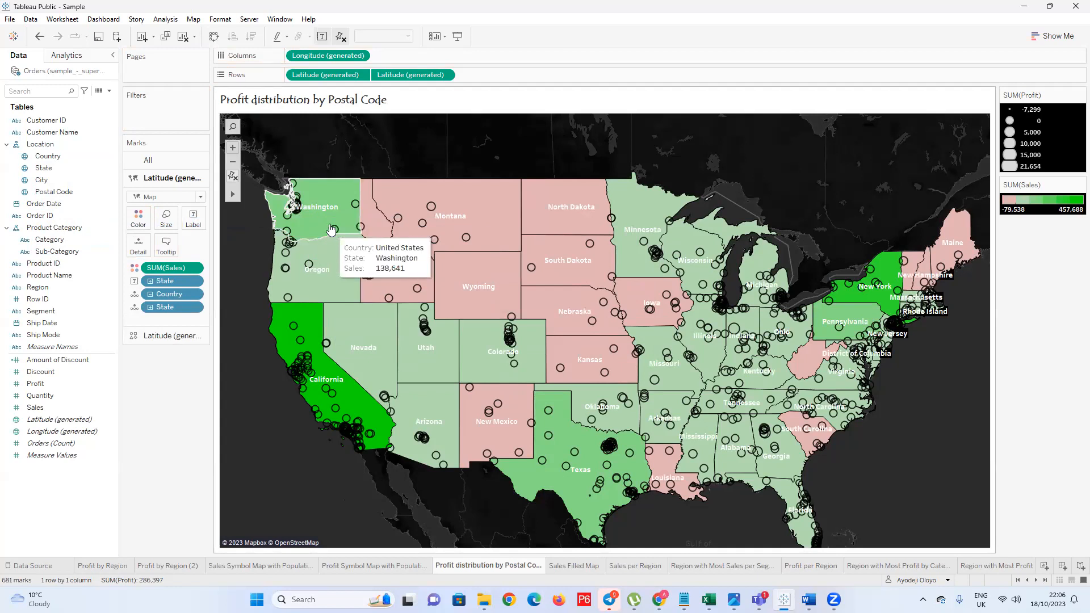
left_click(307, 209)
left_click(255, 215)
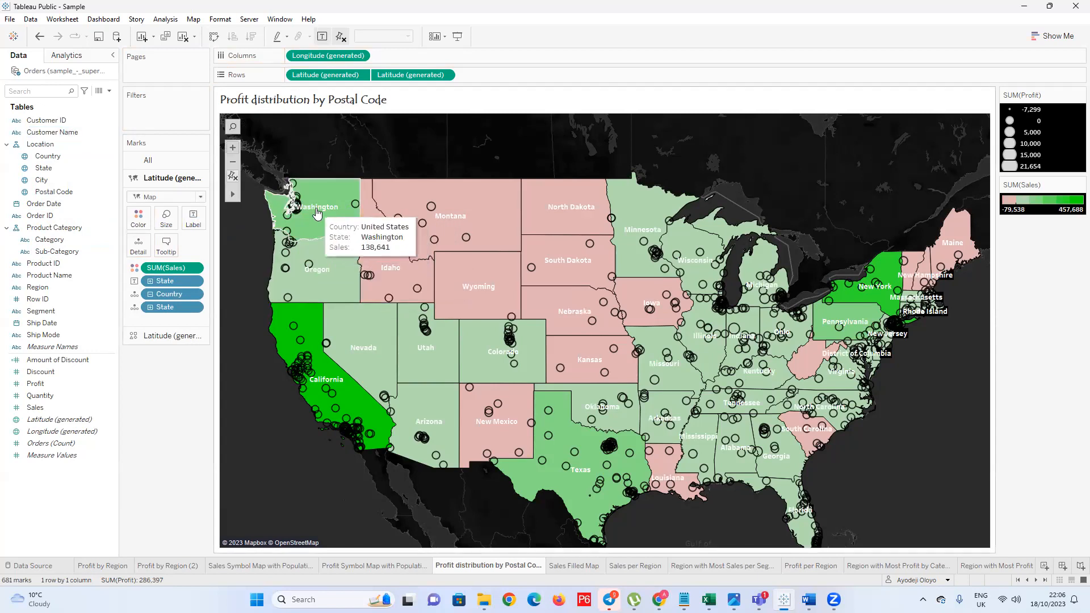
Try navy, white, orange and other colors for the worksheet font and settle on black
right_click(254, 312)
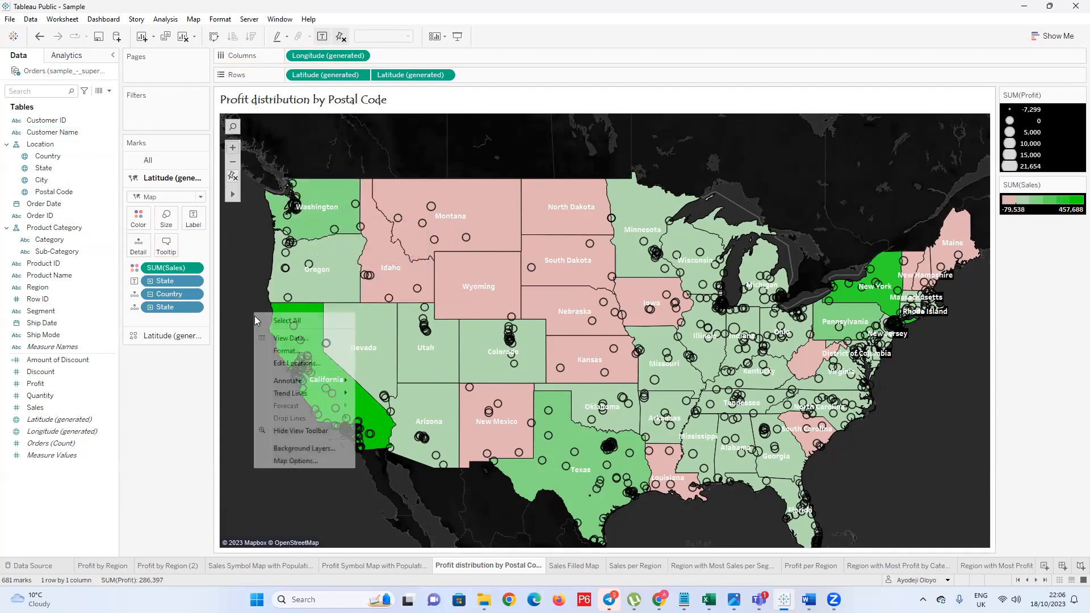
left_click(272, 350)
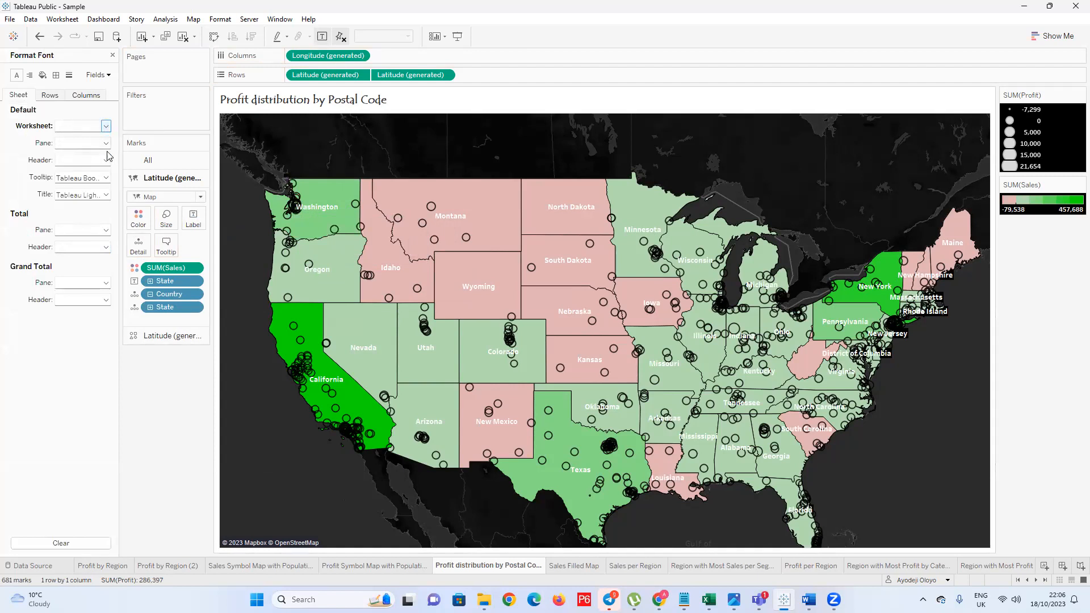
left_click(106, 126)
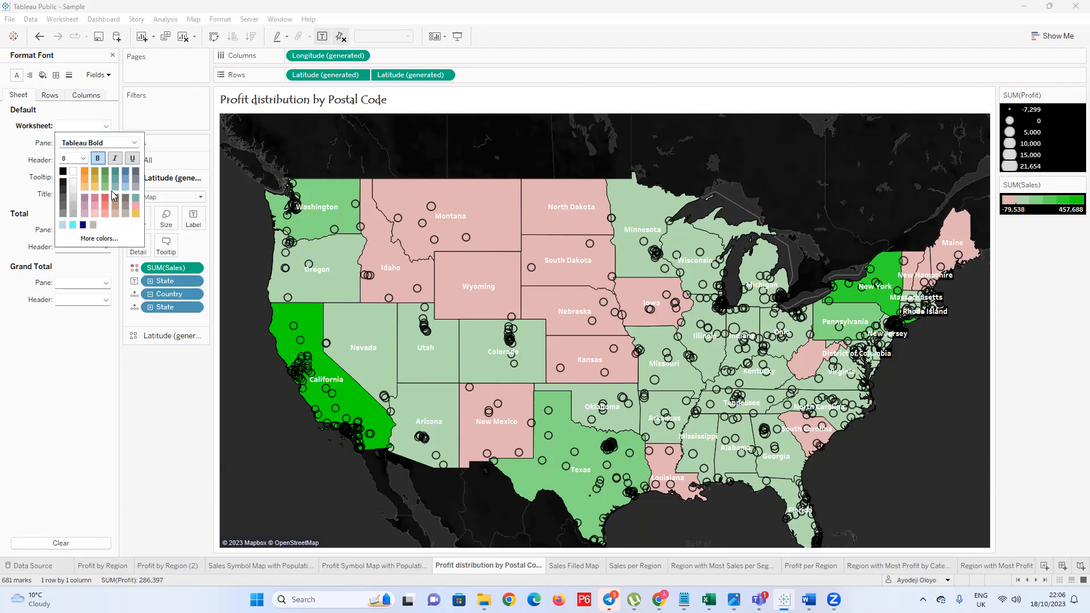
left_click(83, 225)
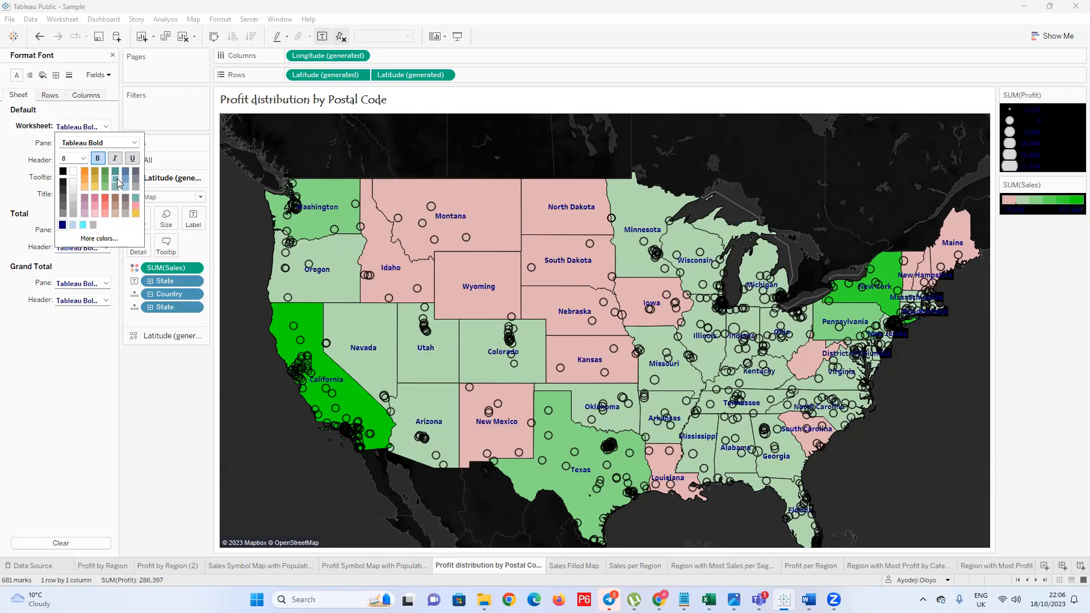
left_click(73, 181)
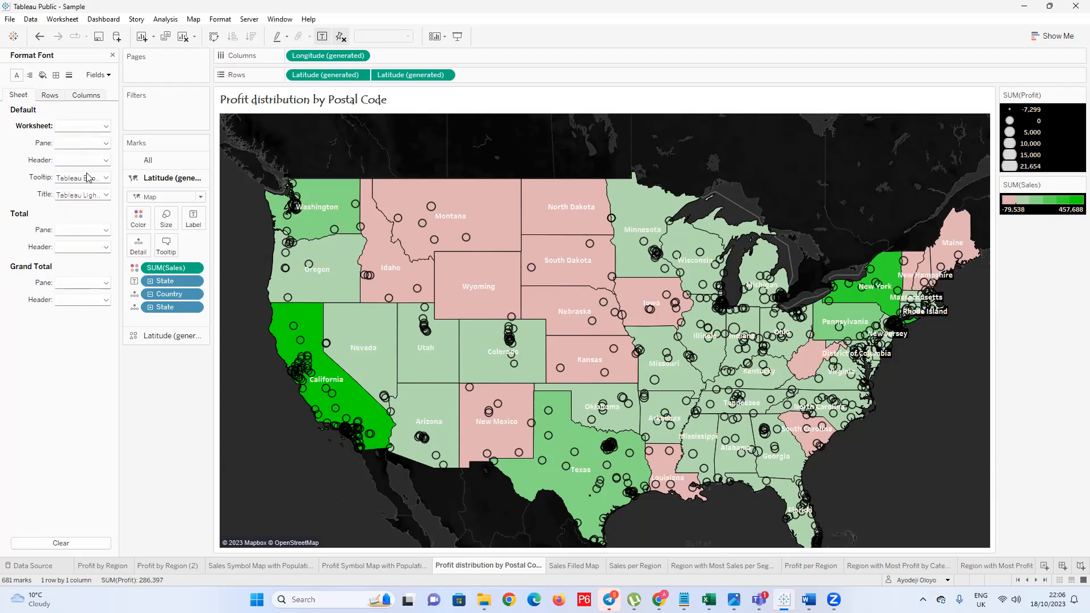
left_click(106, 126)
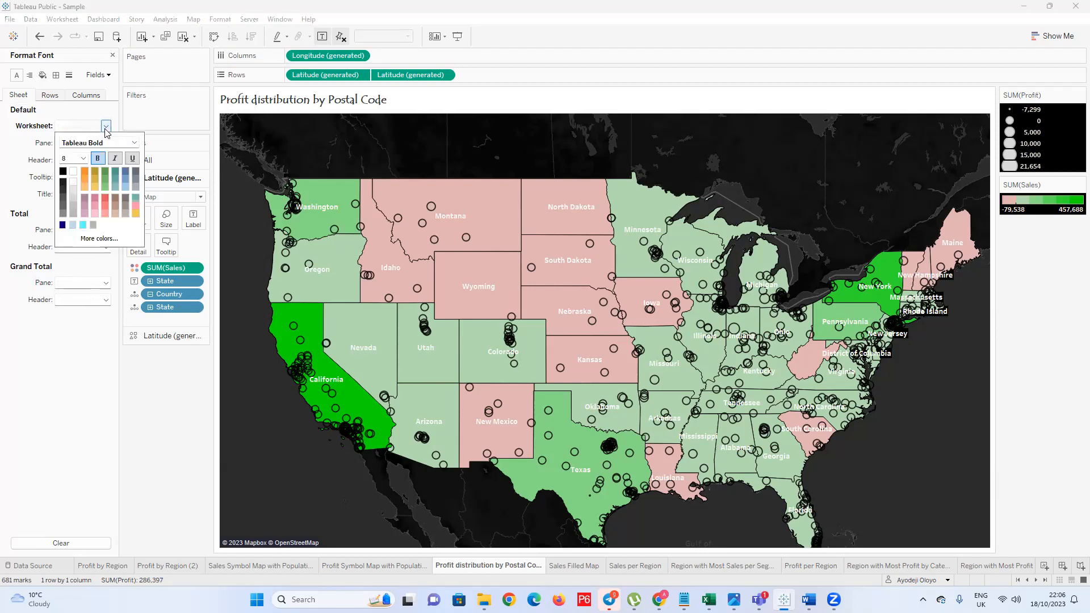
left_click(85, 172)
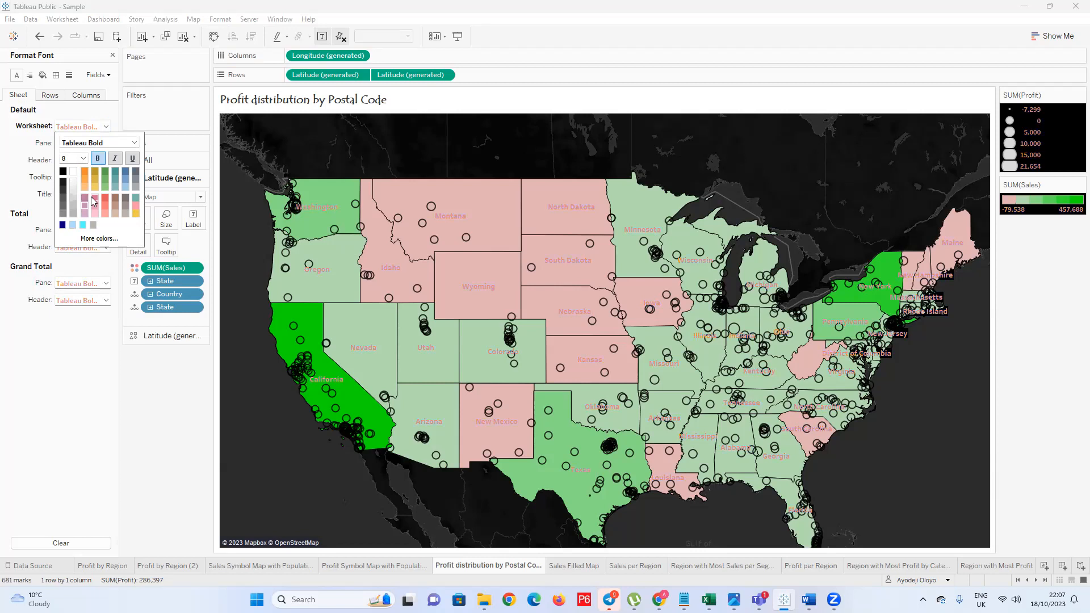
left_click(105, 205)
left_click(105, 178)
left_click(62, 172)
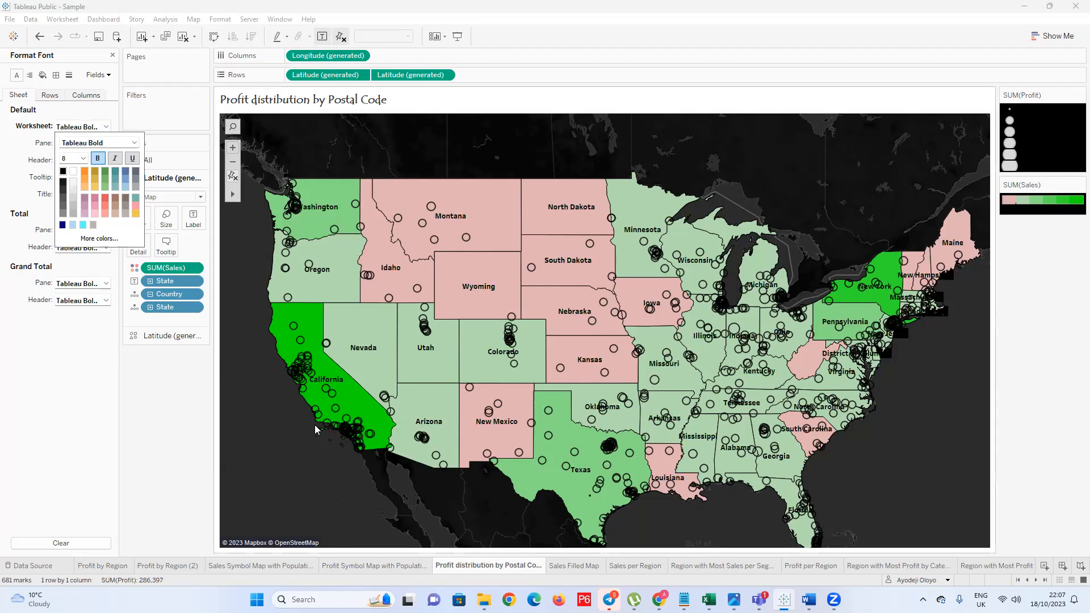
left_click(180, 296)
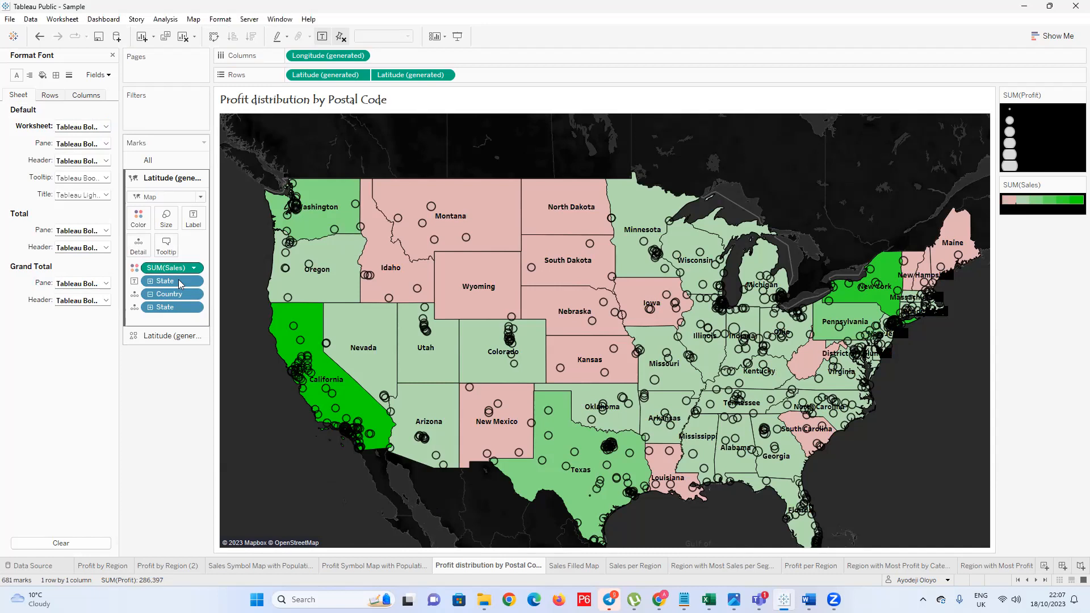
Recolor the postal code circles dark navy after trying orange and lighter blues
left_click(167, 336)
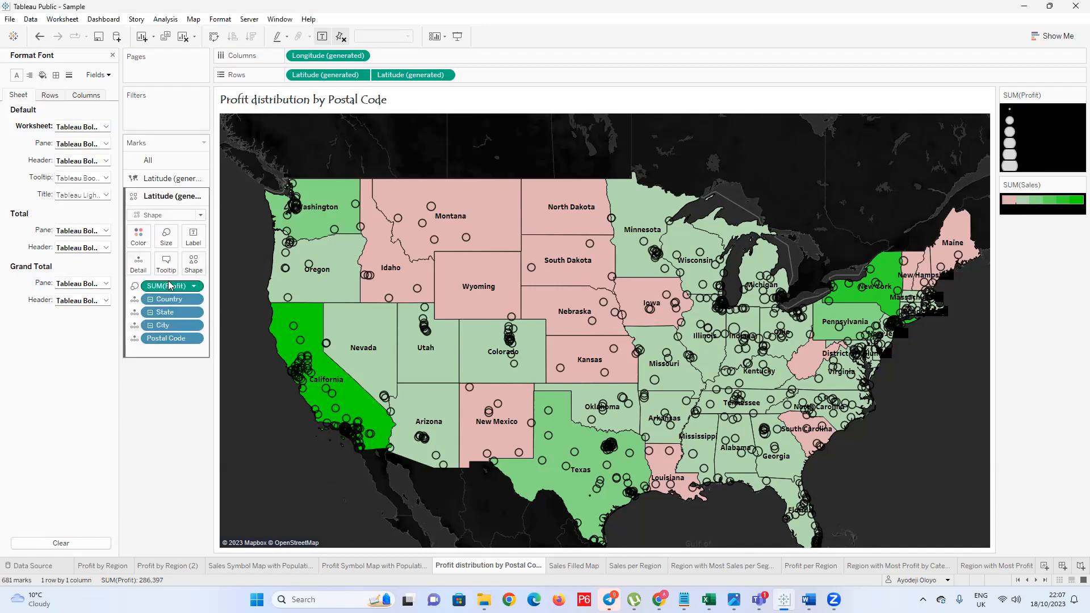
left_click(141, 238)
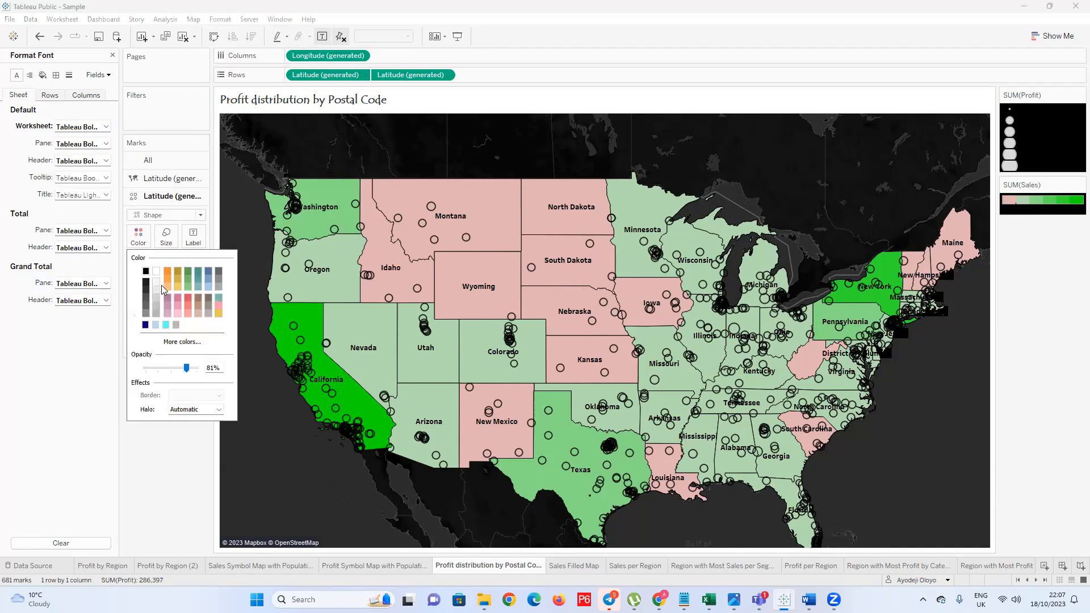
left_click(168, 274)
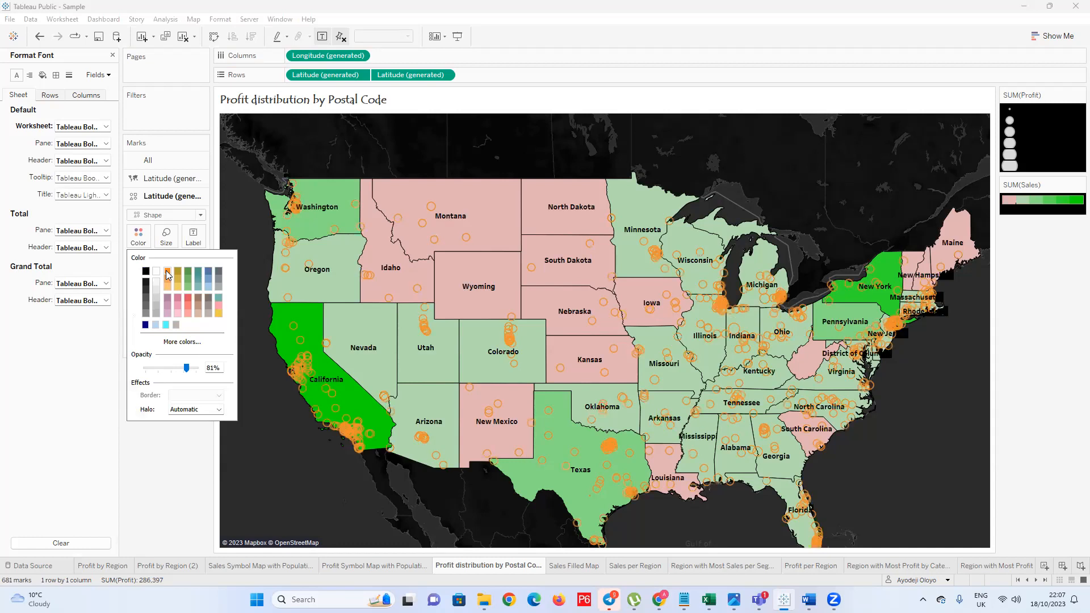
left_click(207, 275)
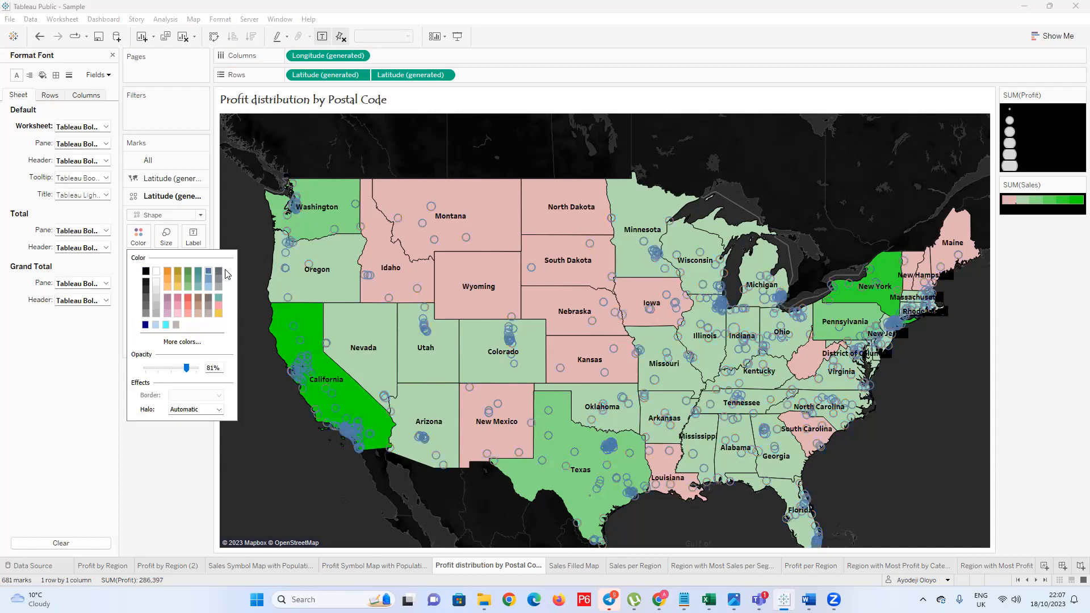
left_click(208, 289)
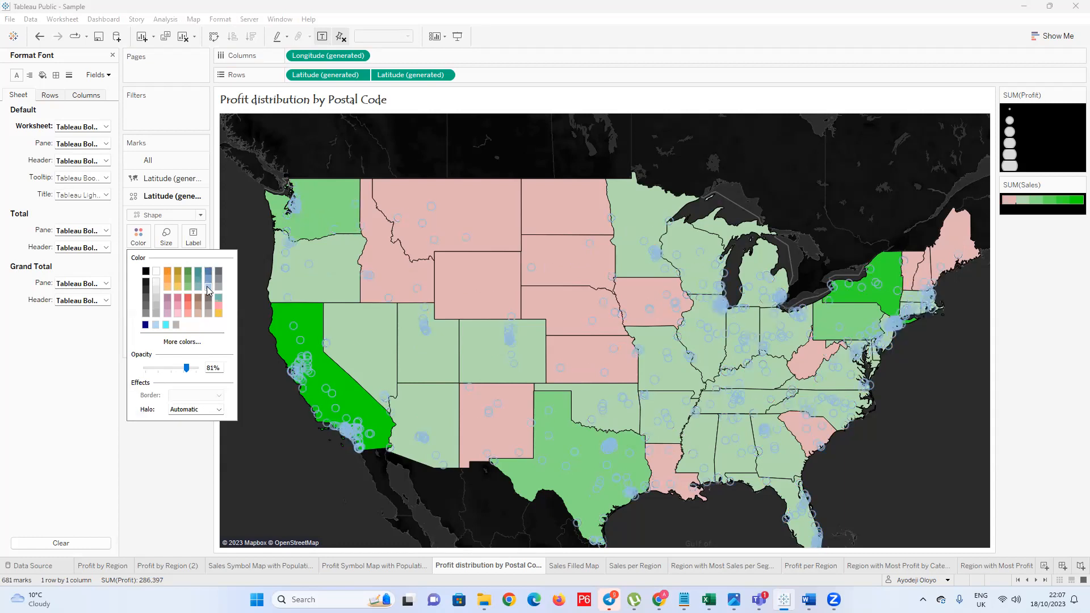
left_click(210, 273)
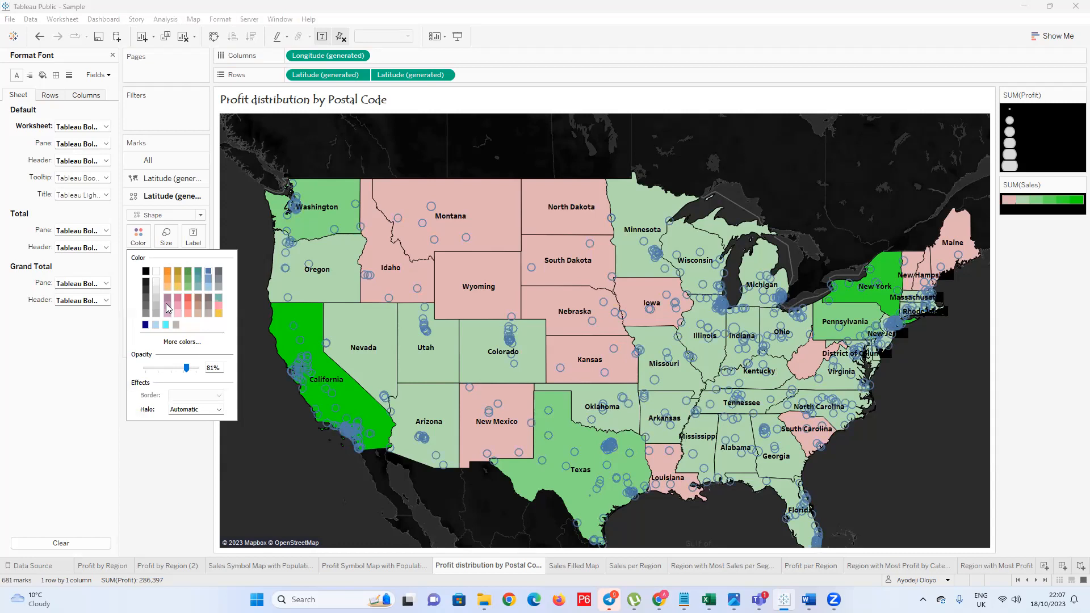
left_click(145, 325)
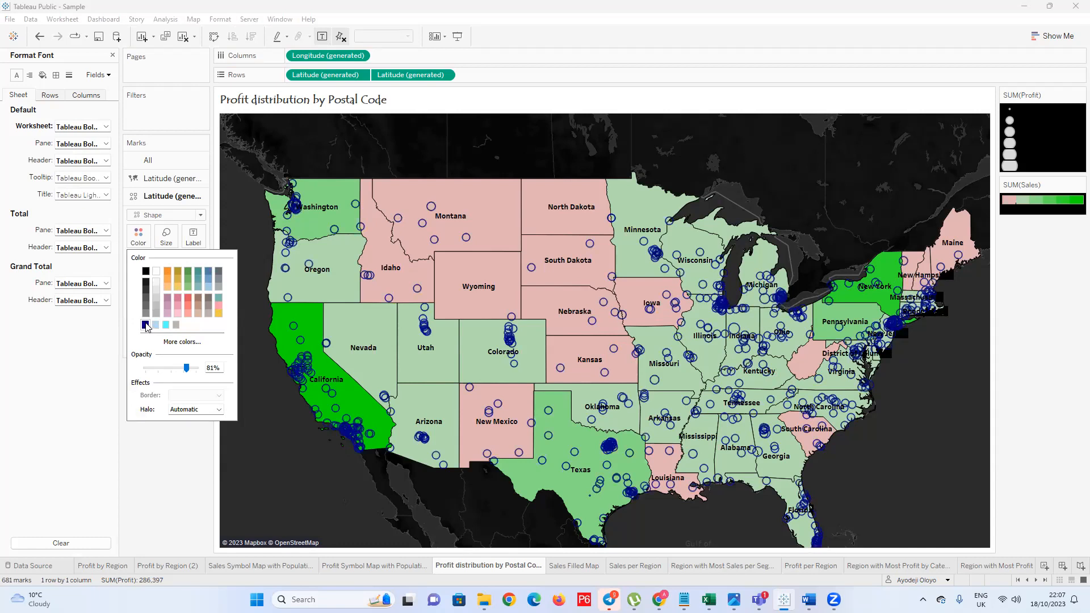
left_click(146, 326)
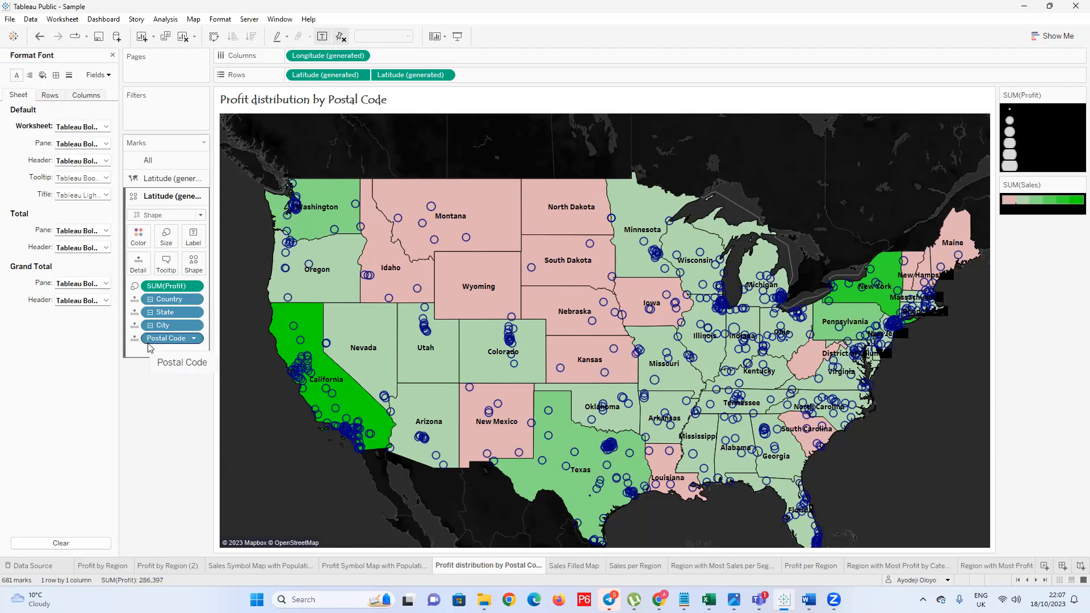
Inspect the recolored map and change the state layer's border color from its color settings to white
mouse_move(306, 359)
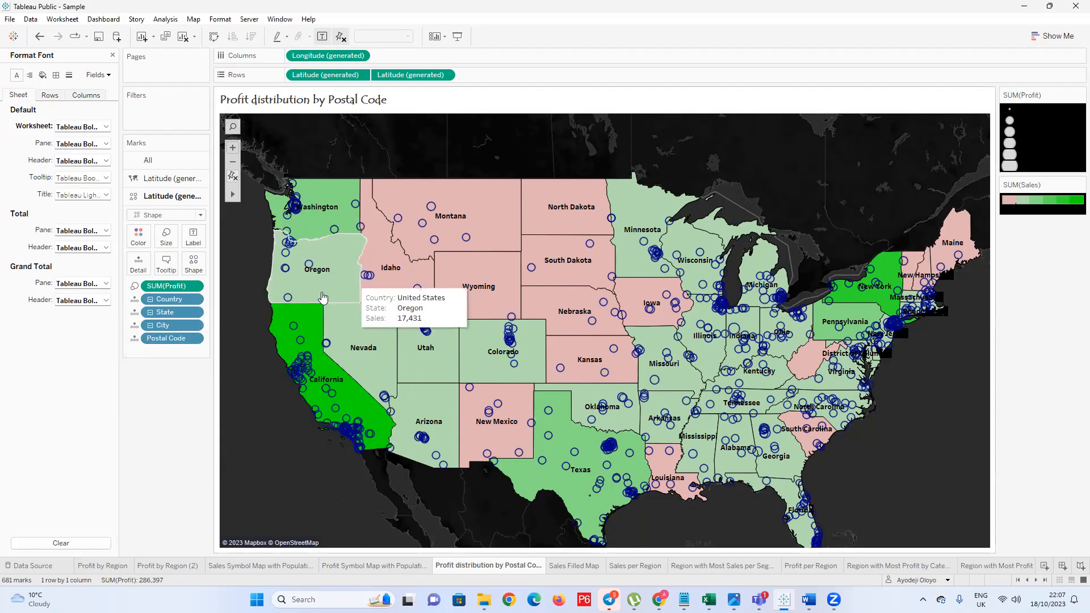
mouse_move(335, 221)
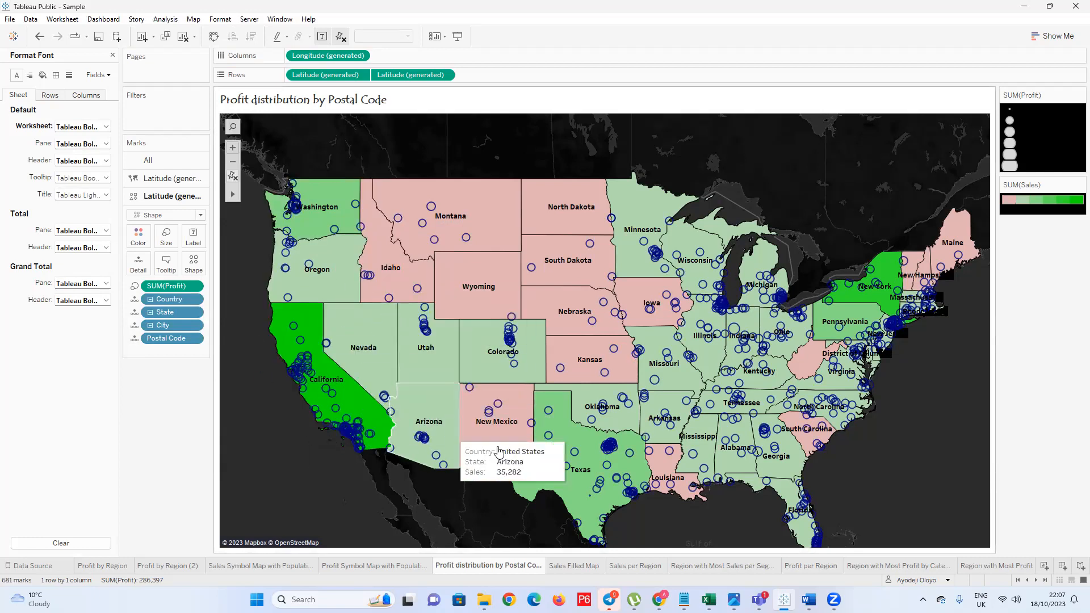
scroll(519, 335, "down", 2)
scroll(498, 445, "up", 3)
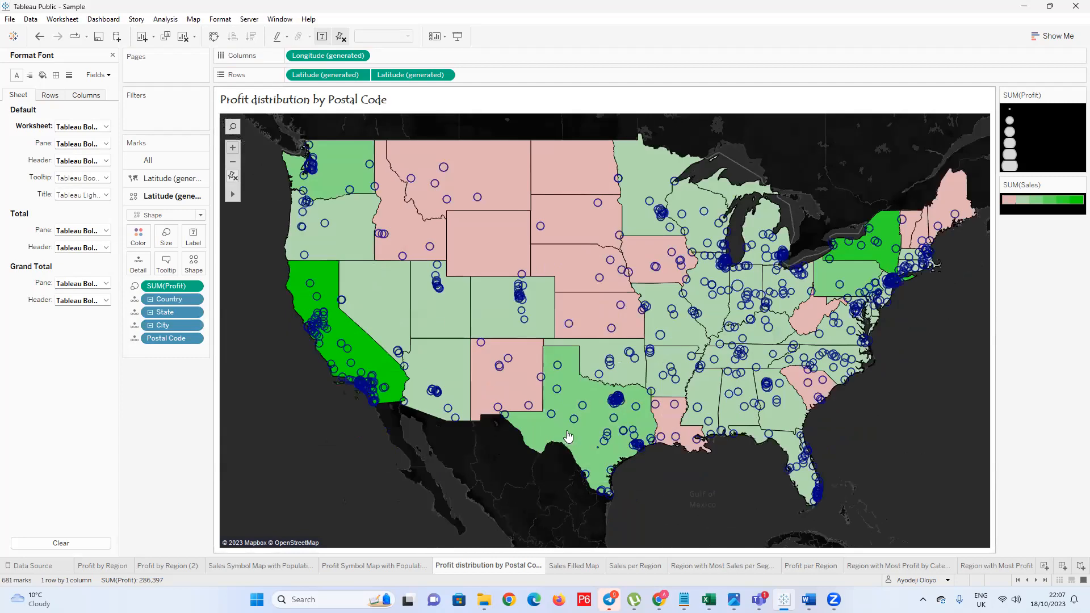
scroll(602, 433, "down", 3)
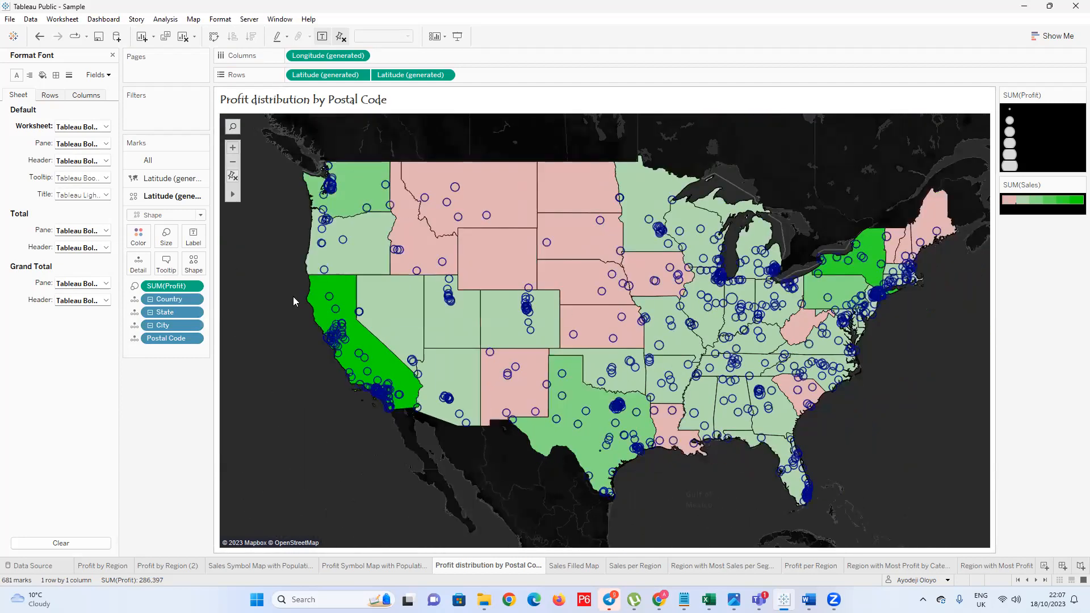
left_click(179, 177)
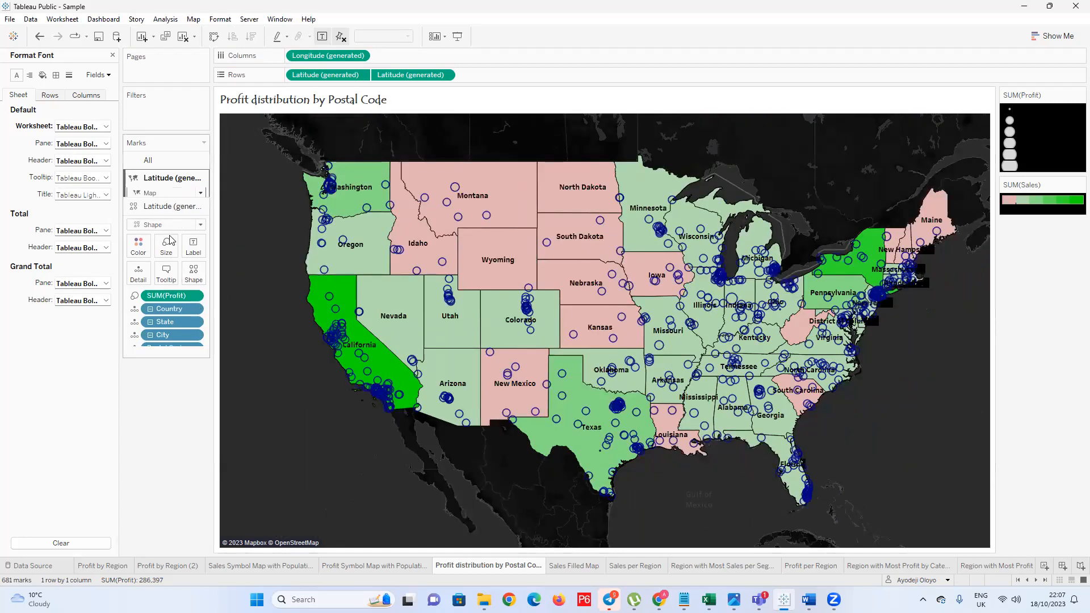
left_click(139, 219)
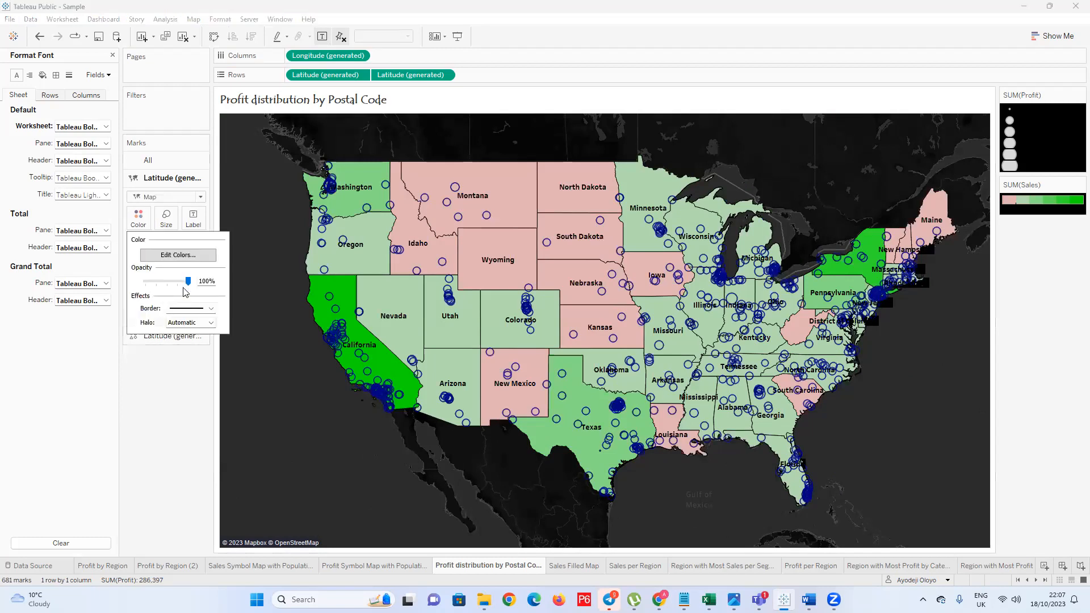
left_click(211, 309)
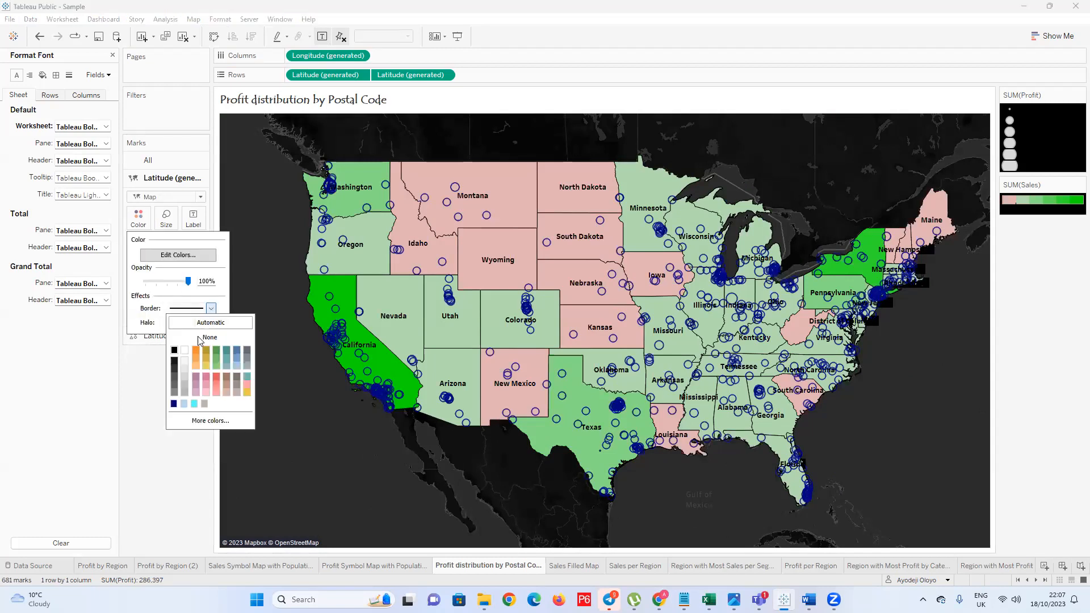
left_click(254, 362)
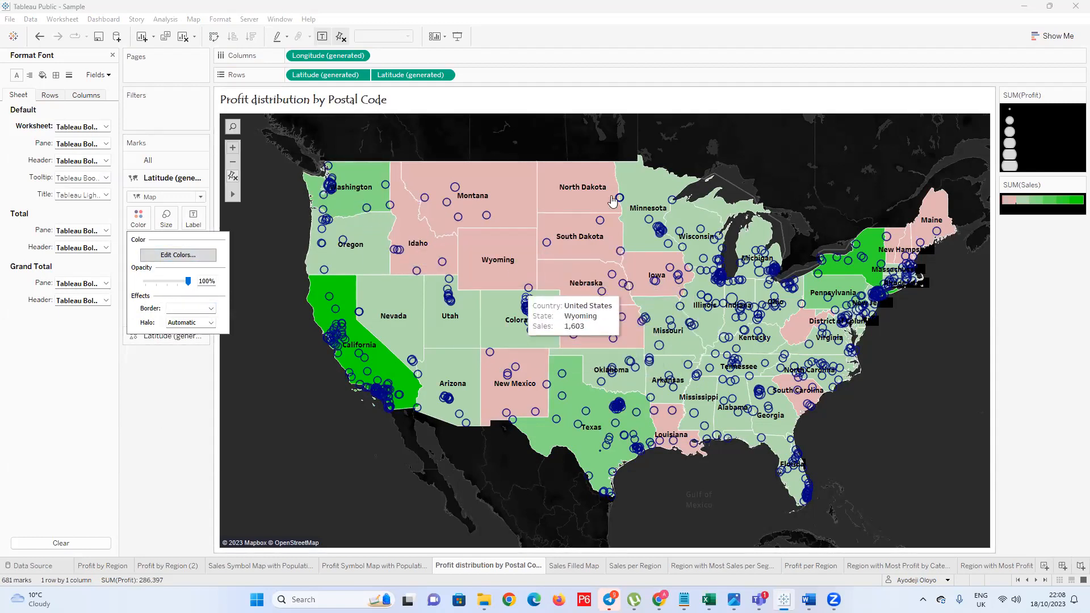
left_click(656, 267)
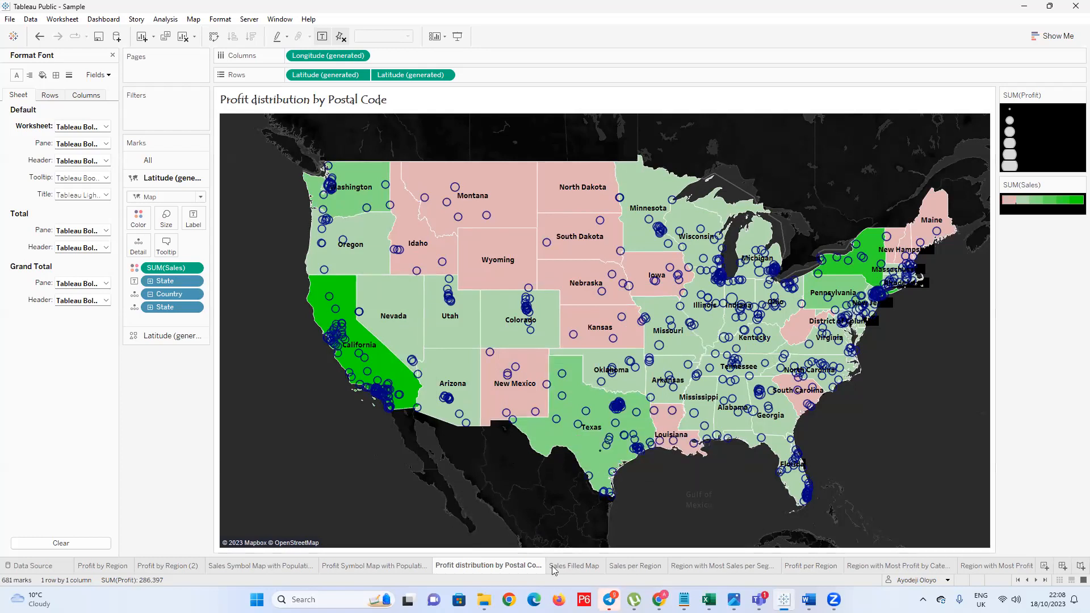
Create a new worksheet beside the Profit distribution by Postal Code sheet and plot Country on a map
mouse_move(531, 572)
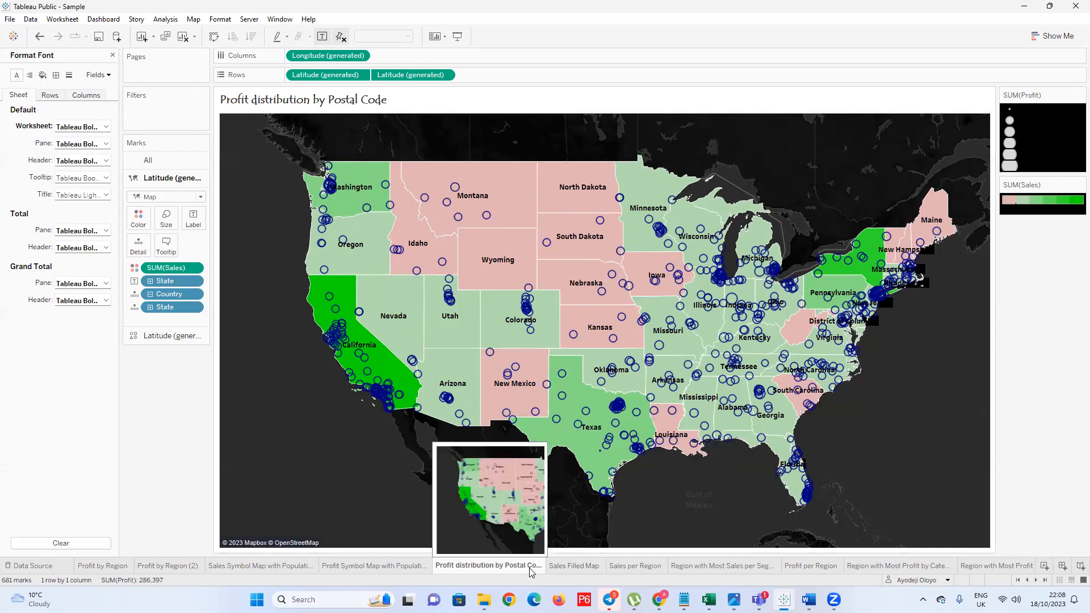
right_click(485, 566)
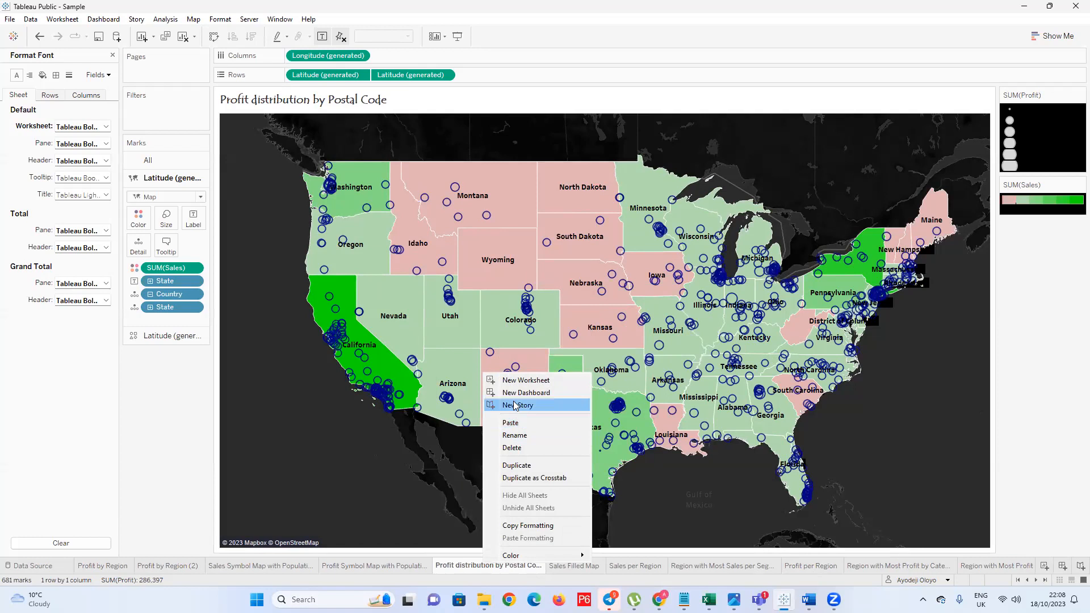
left_click(520, 380)
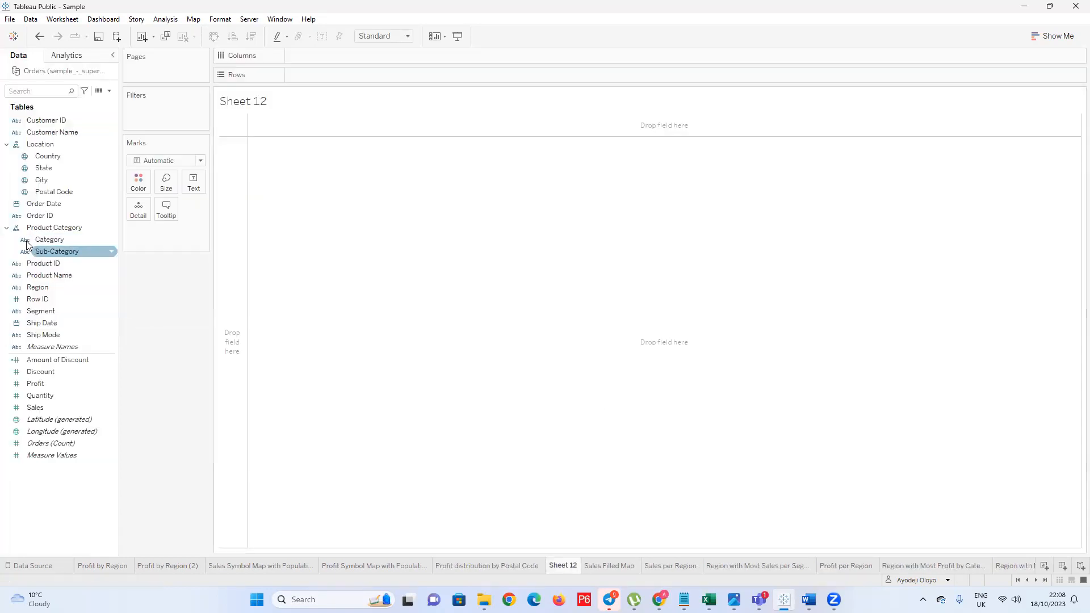
left_click(47, 157)
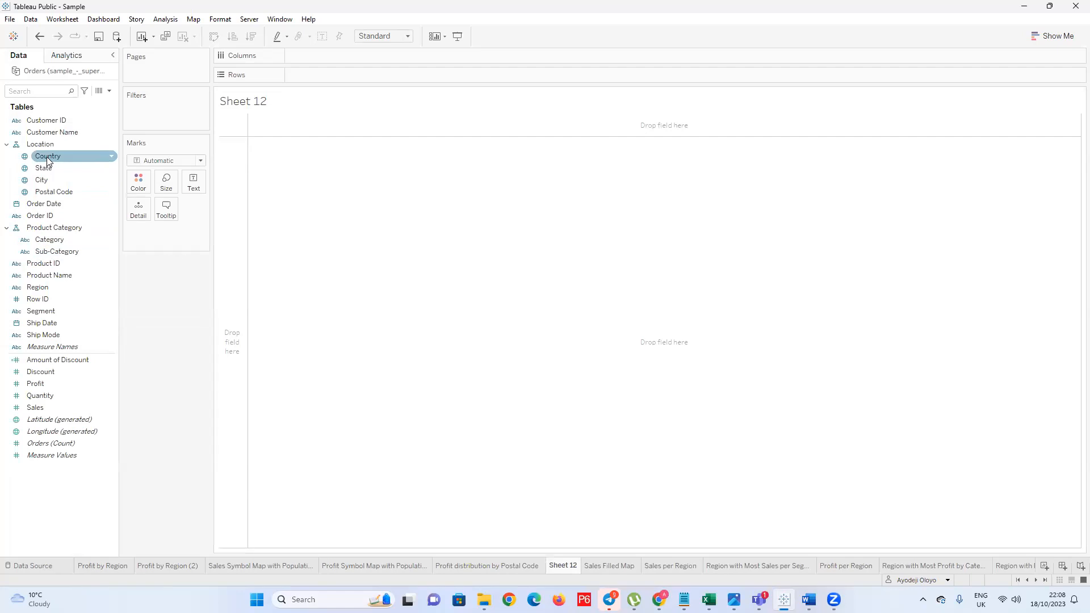
double_click(48, 161)
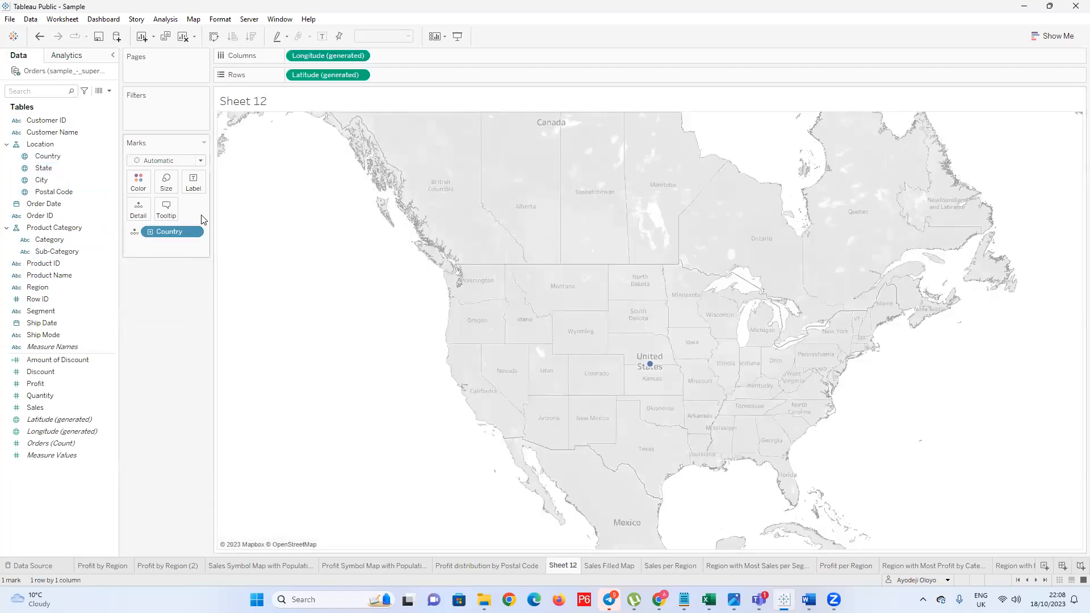
Turn the Country map into a filled map drilled down to State, and add a second Latitude (generated) to Rows
left_click(200, 161)
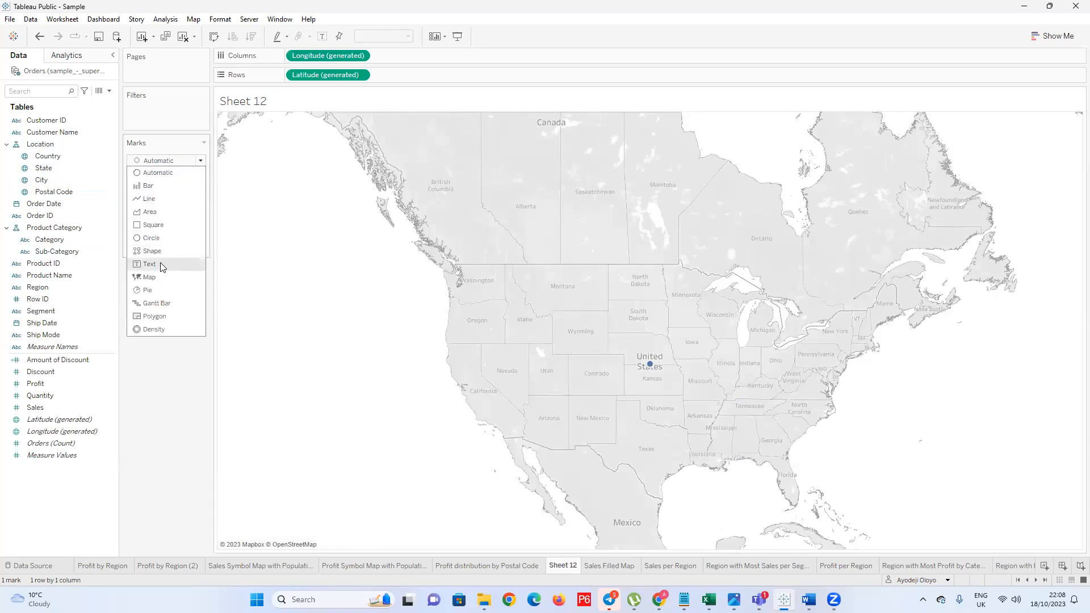
left_click(149, 277)
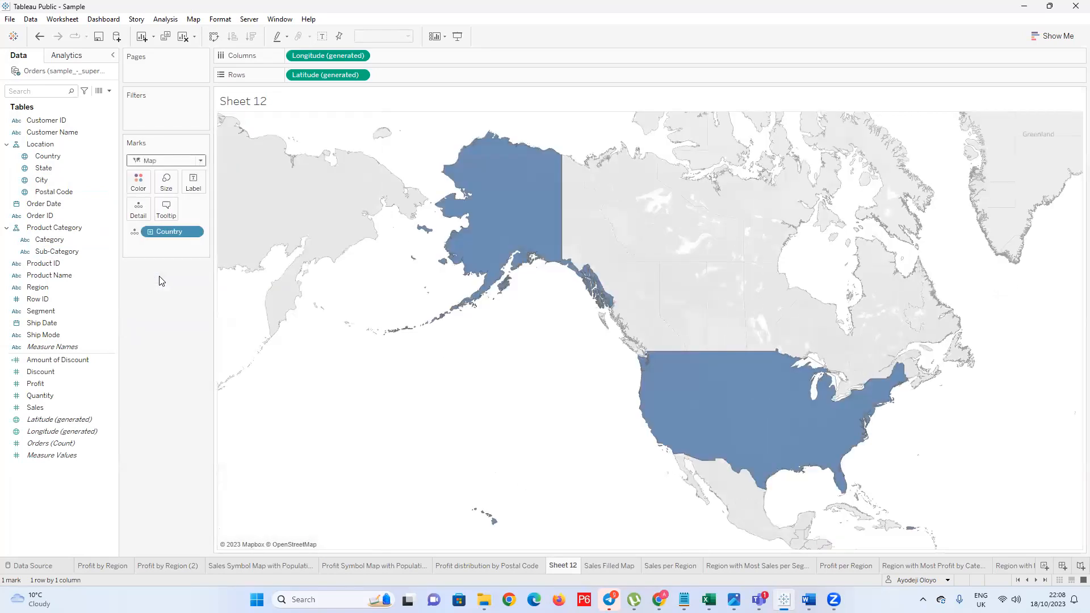
left_click(150, 232)
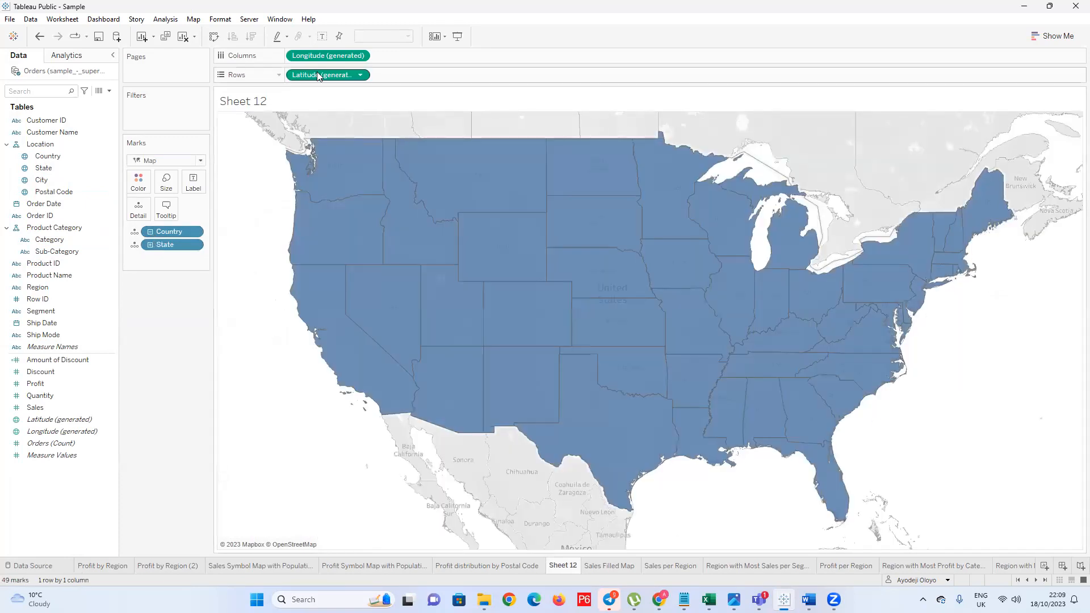
left_click_drag(316, 74, 387, 82)
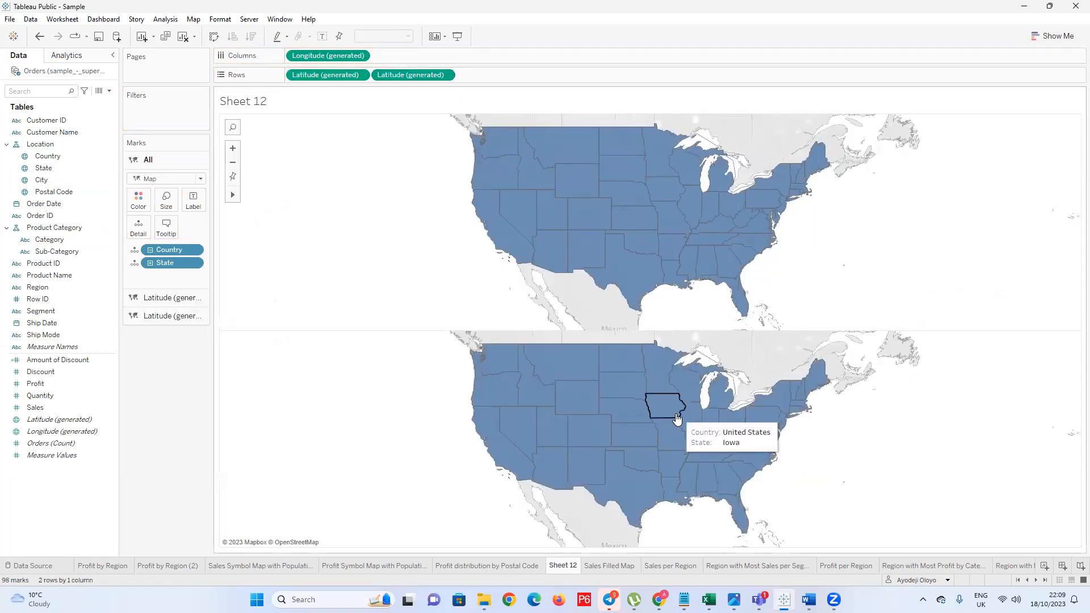
left_click(162, 298)
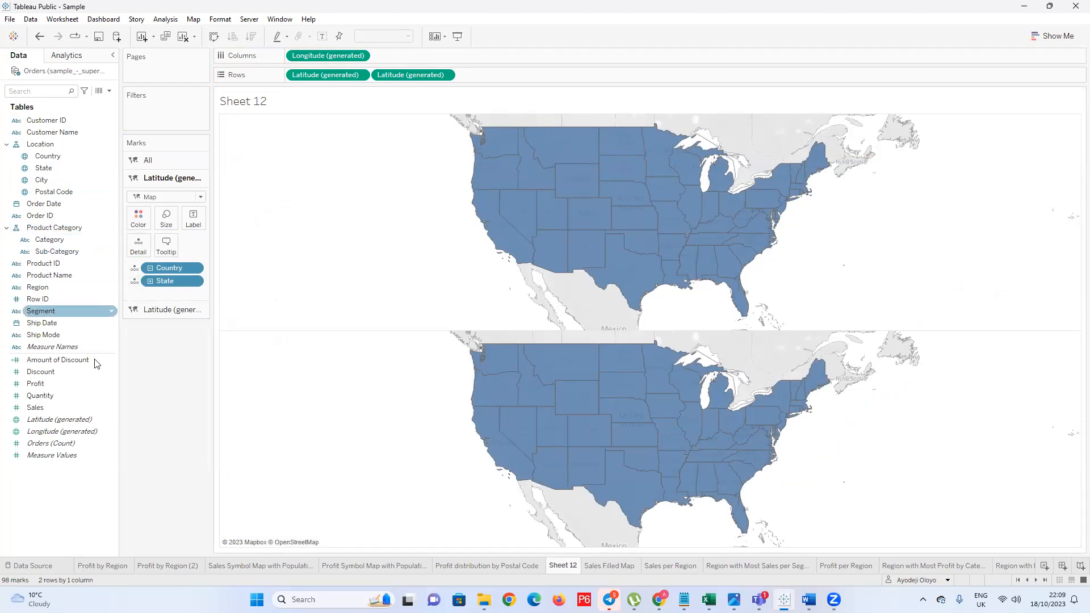
mouse_move(51, 405)
left_mouse_down()
mouse_move(89, 307)
mouse_move(70, 396)
left_mouse_up()
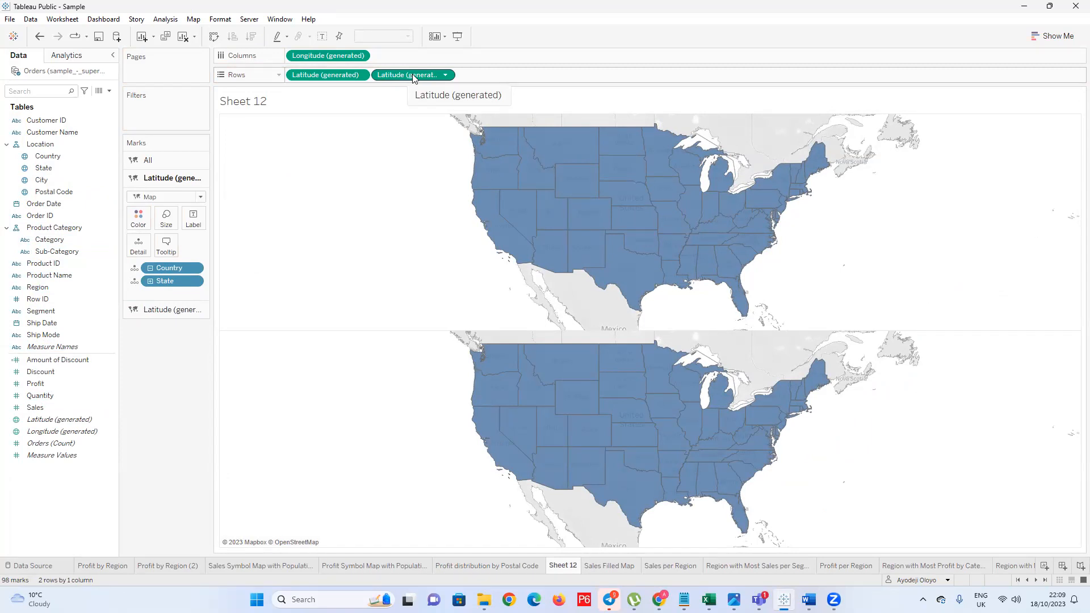
left_click_drag(412, 78, 398, 136)
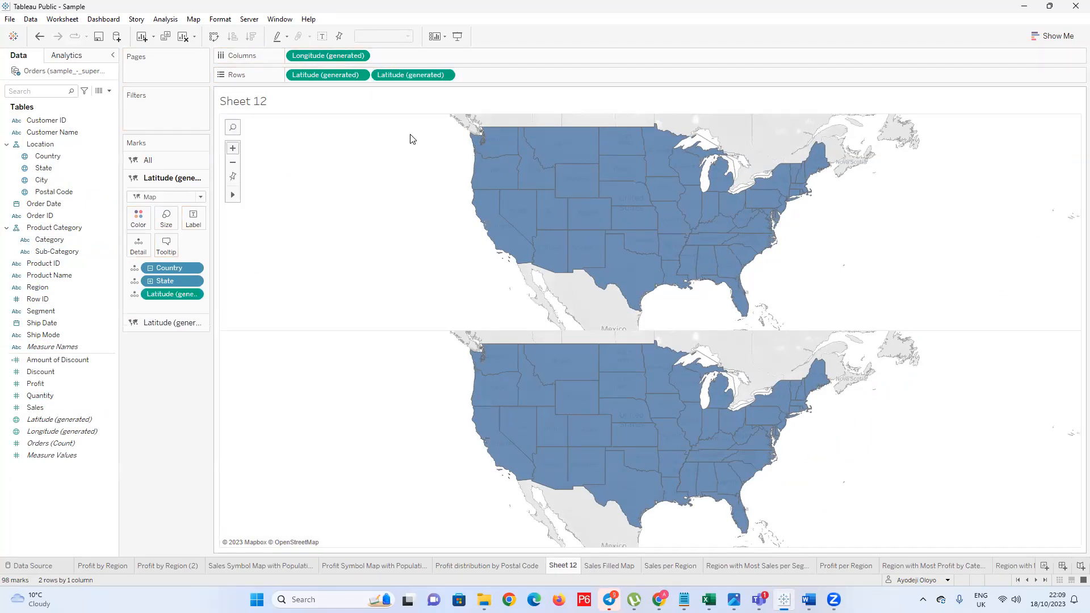
key("ctrl+z")
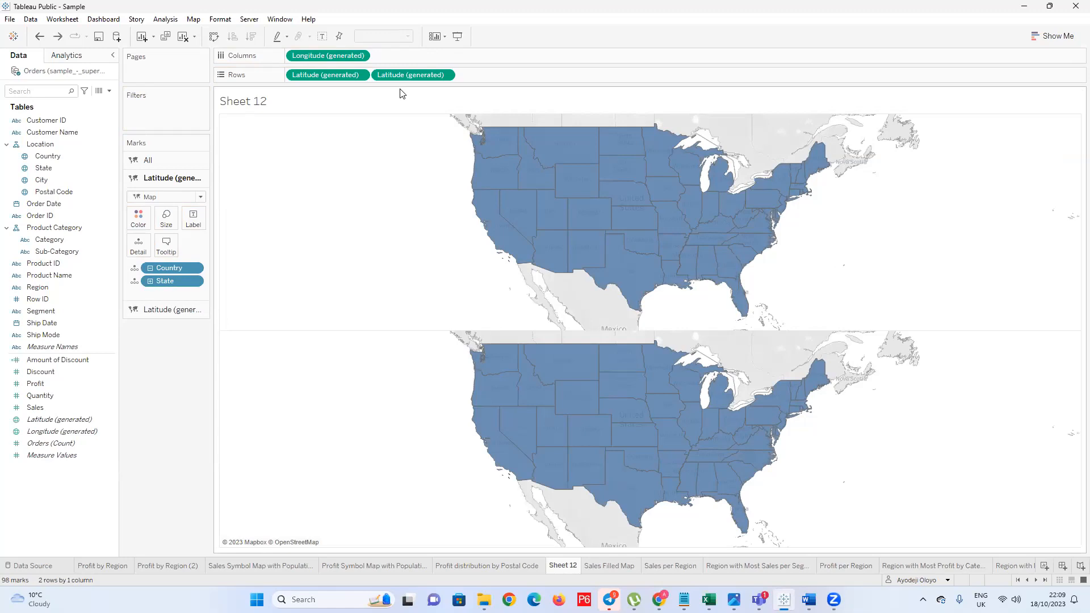
Undo the addition of the second Latitude (generated) to Rows and duplicate Latitude (generated) there again
key("ctrl+z")
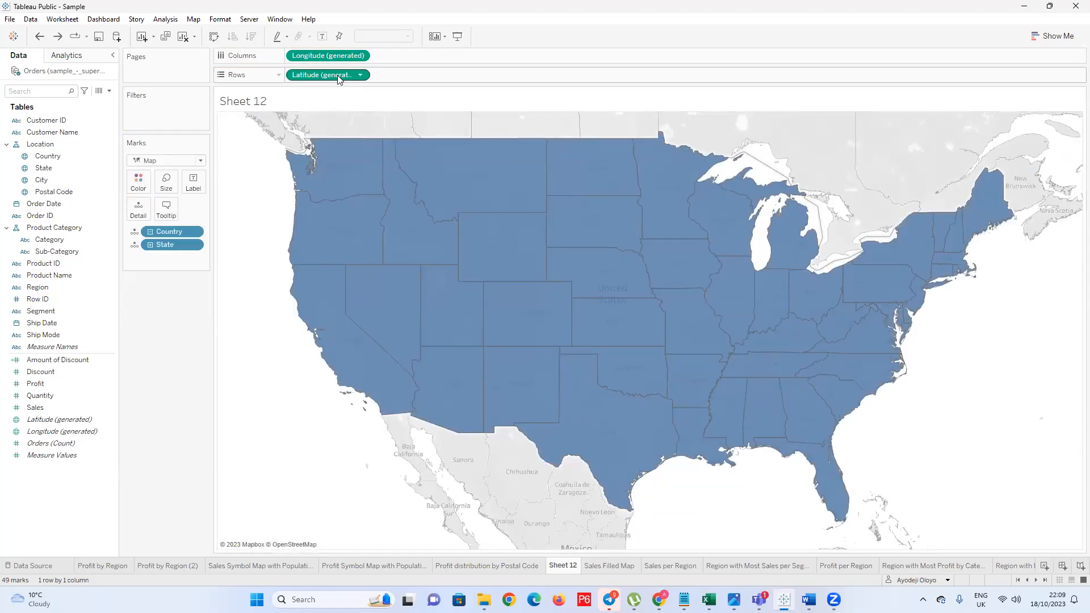
left_click_drag(337, 75, 429, 75)
left_click_drag(427, 75, 425, 75)
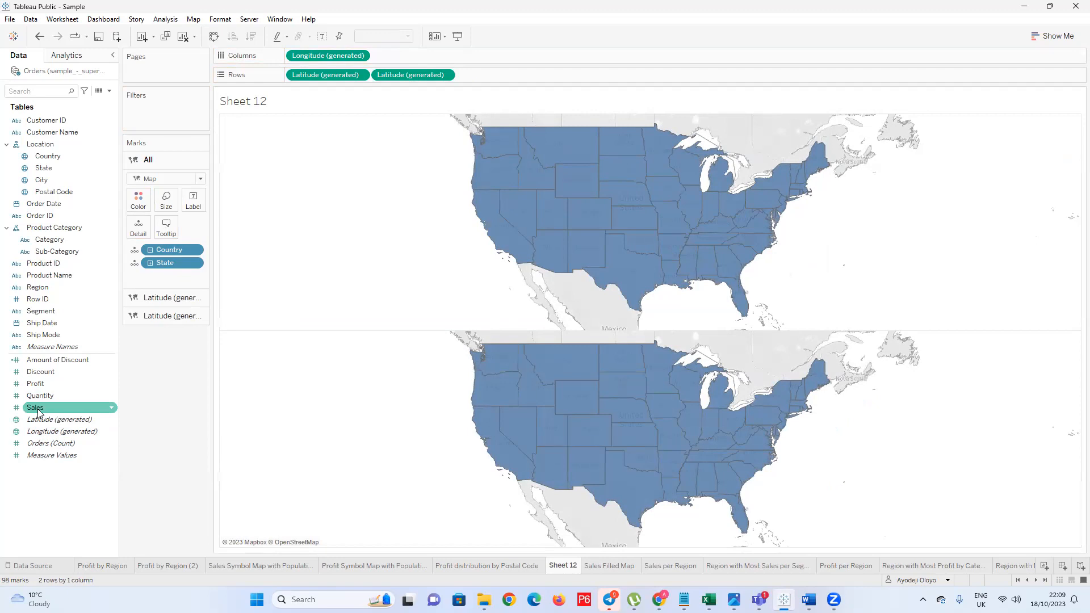
left_click_drag(37, 413, 142, 208)
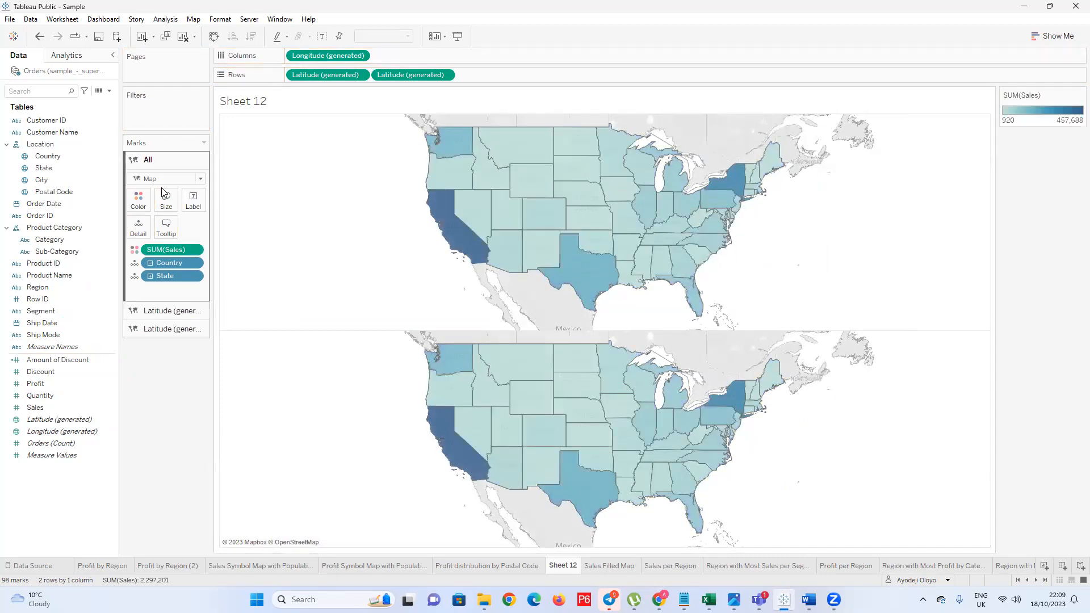
key("ctrl+z")
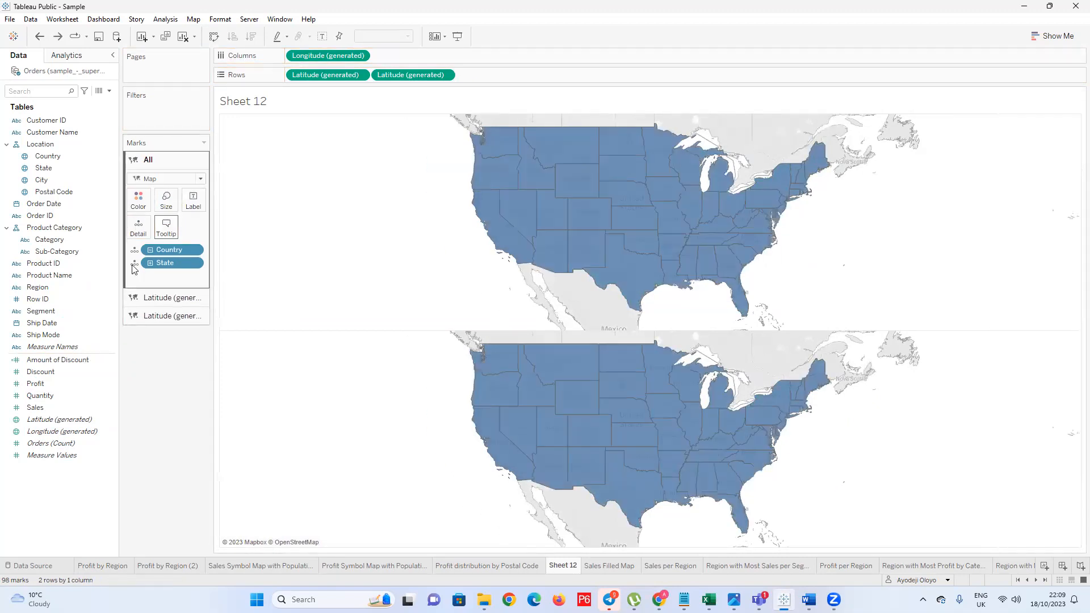
left_click(164, 298)
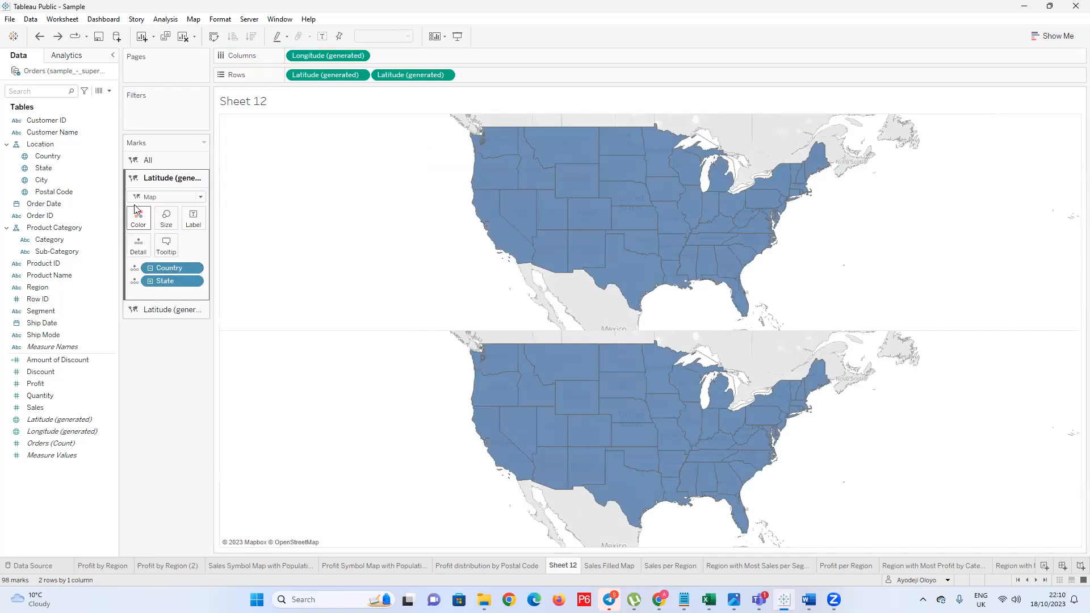
left_click(183, 162)
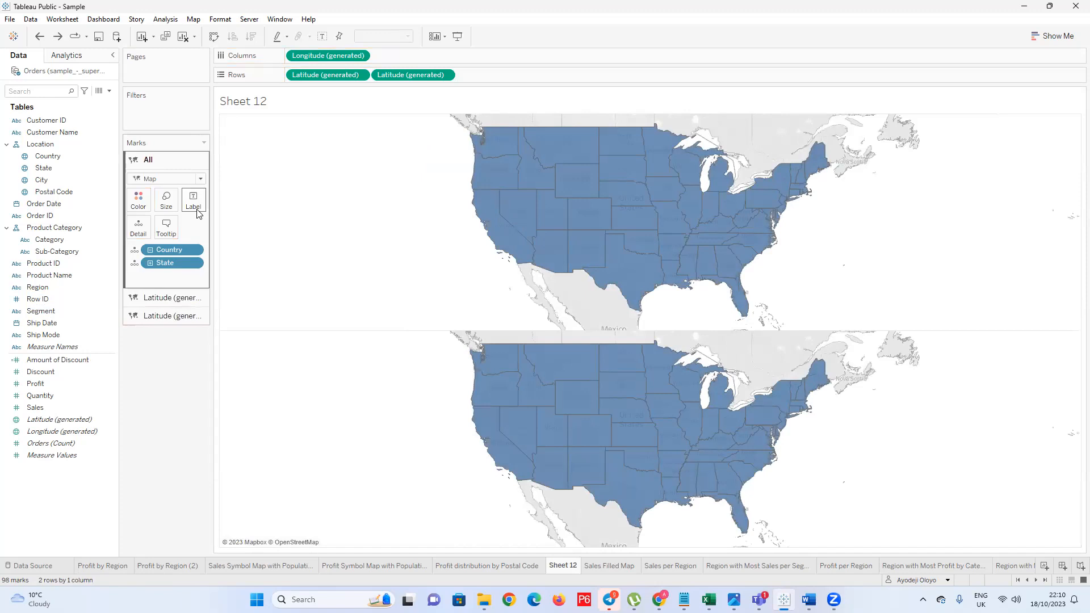
Color only the first Latitude (generated) map layer by Sales
left_click(151, 297)
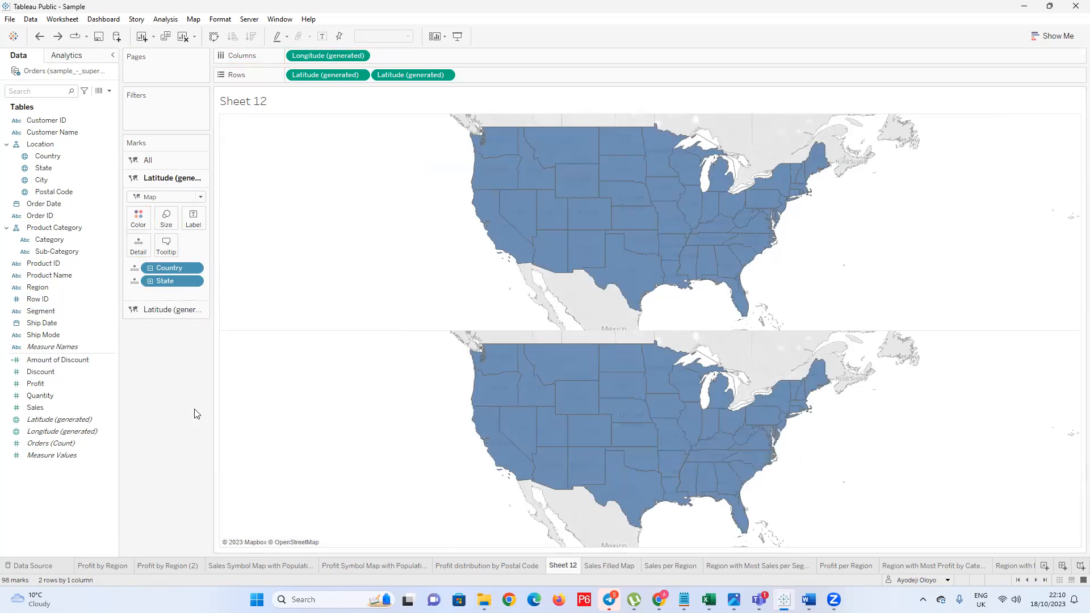
left_click(40, 411)
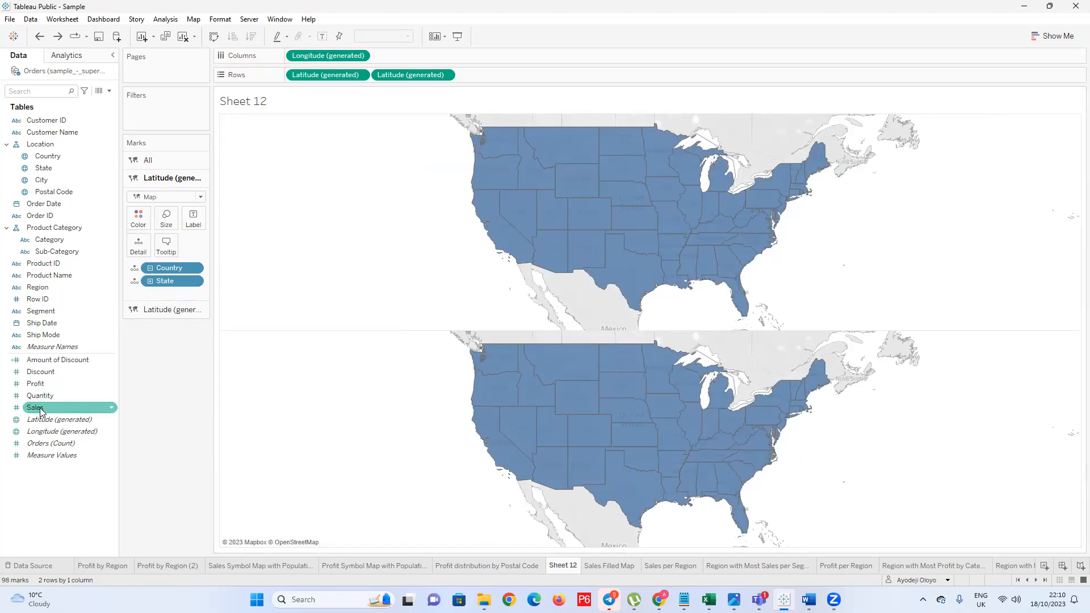
left_click_drag(42, 410, 140, 221)
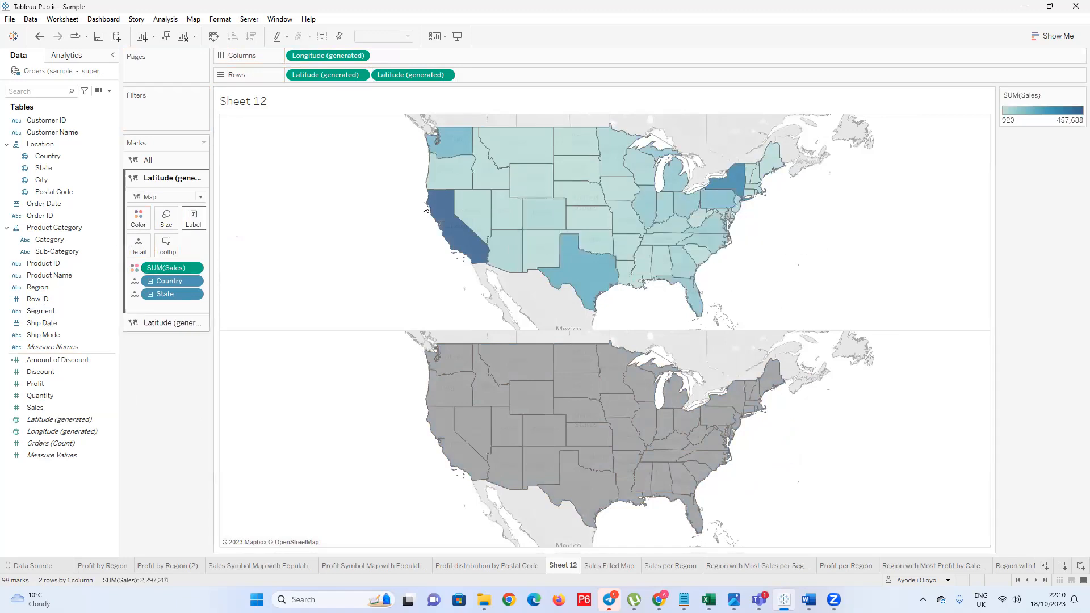
In the Sales color settings of the first layer, turn on a custom center and stepped color with 6 steps
left_click(146, 221)
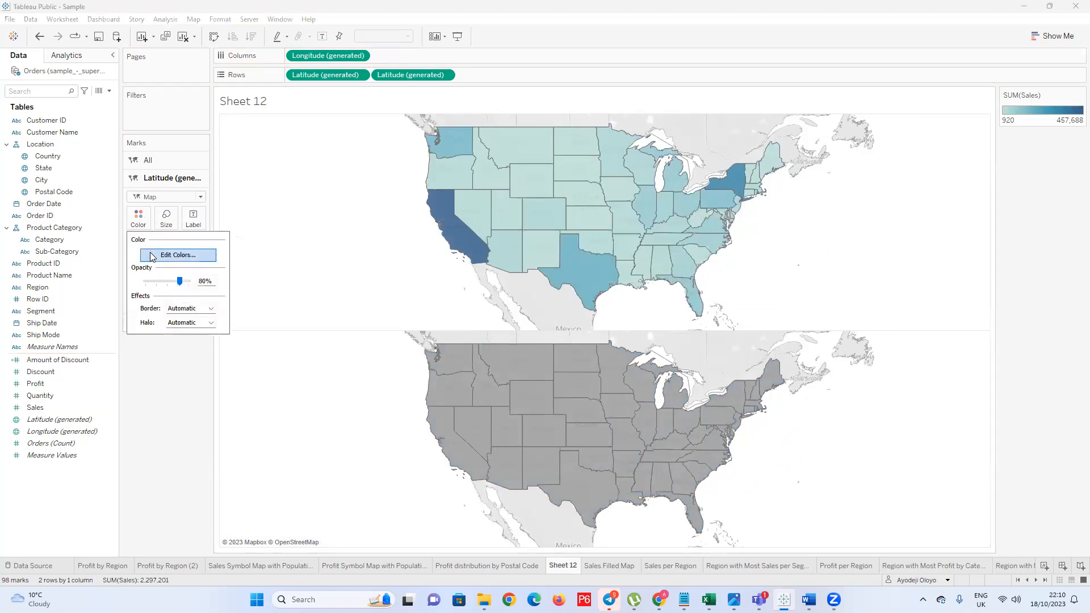
left_click(152, 256)
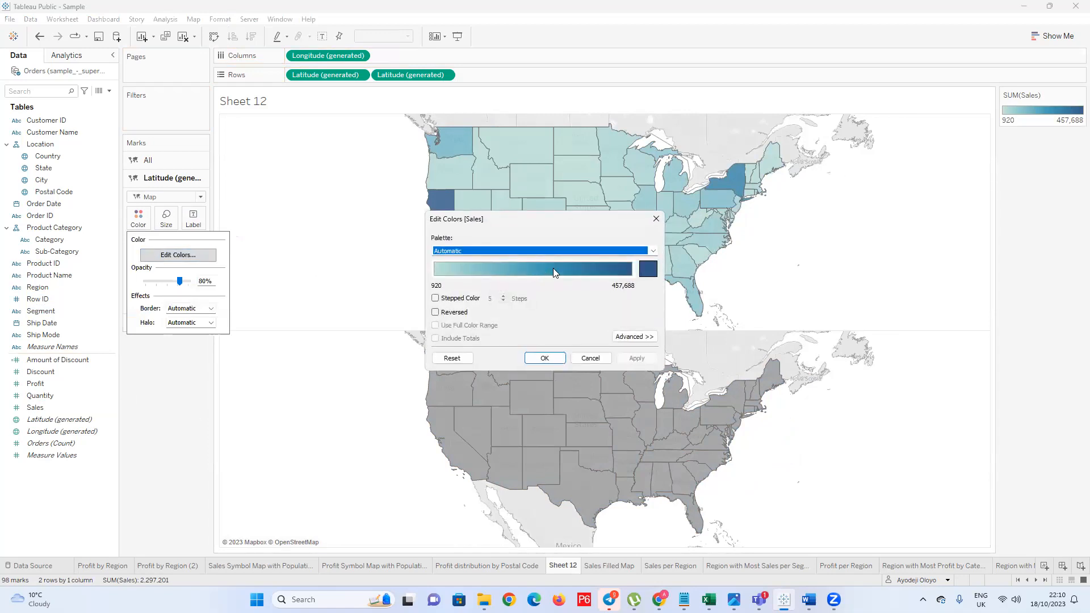
left_click(616, 337)
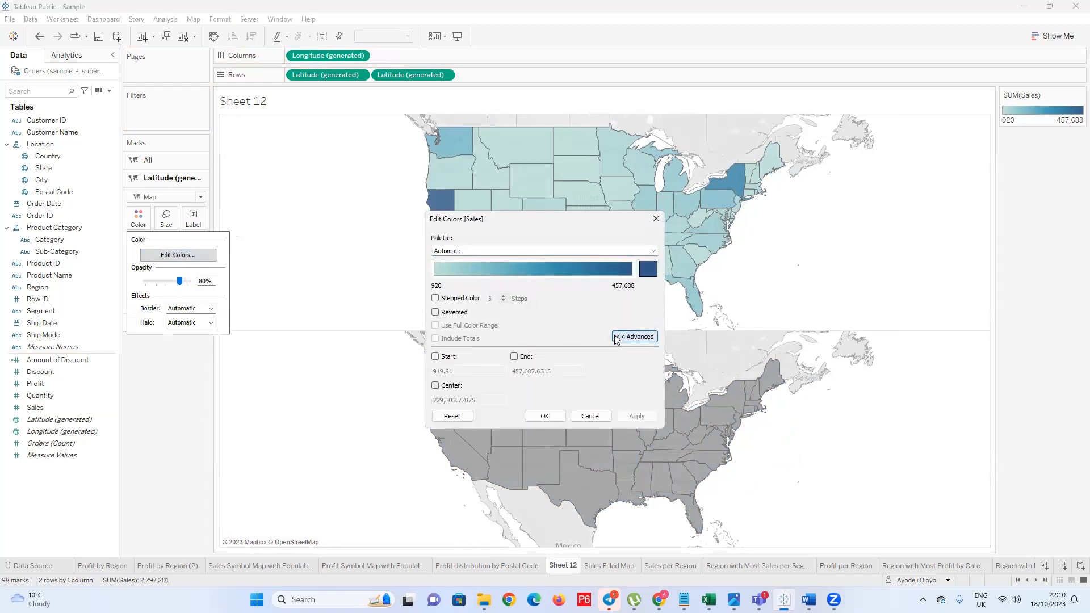
left_click(435, 385)
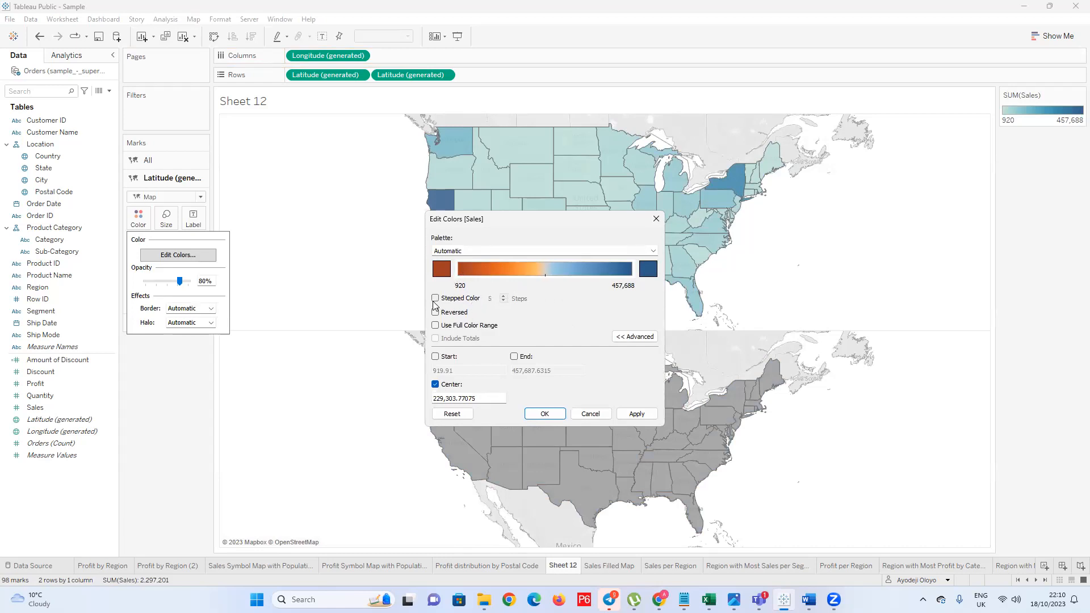
left_click(630, 336)
left_click(630, 336)
left_click(445, 412)
left_click(435, 384)
left_click(435, 298)
left_click(503, 297)
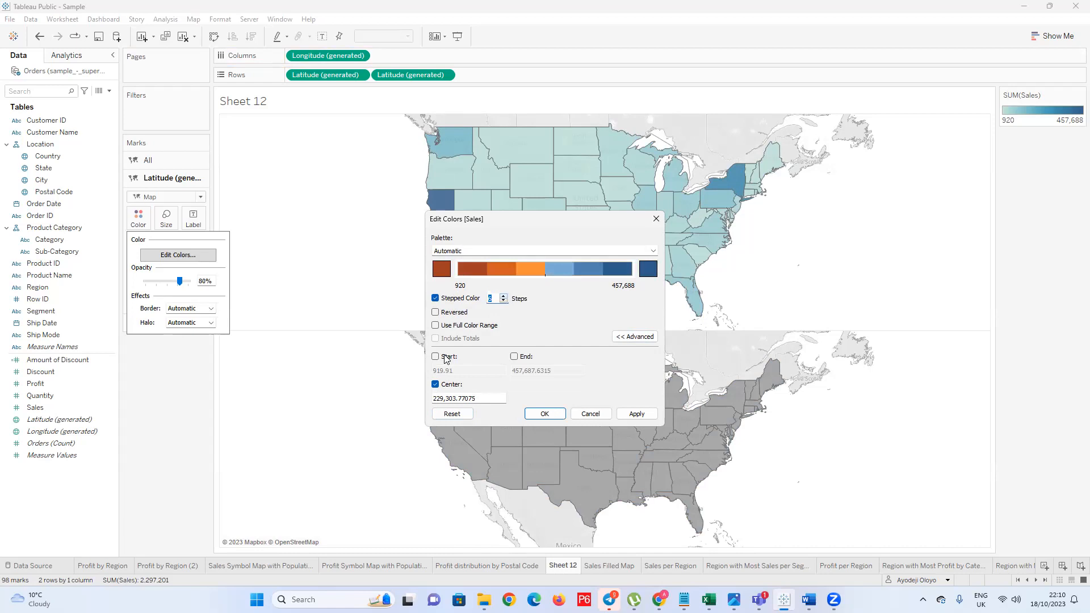
Center the stepped Sales color scale at 10,000, apply it, and label the upper map with State names
left_click_drag(479, 398, 417, 396)
type("10,000")
left_click(577, 361)
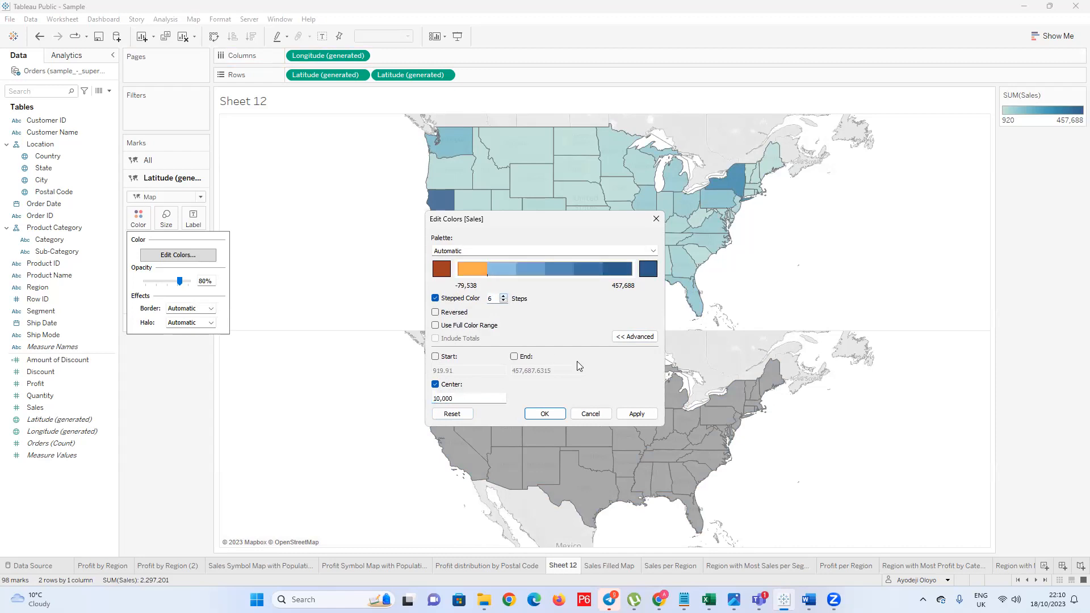
left_click(636, 416)
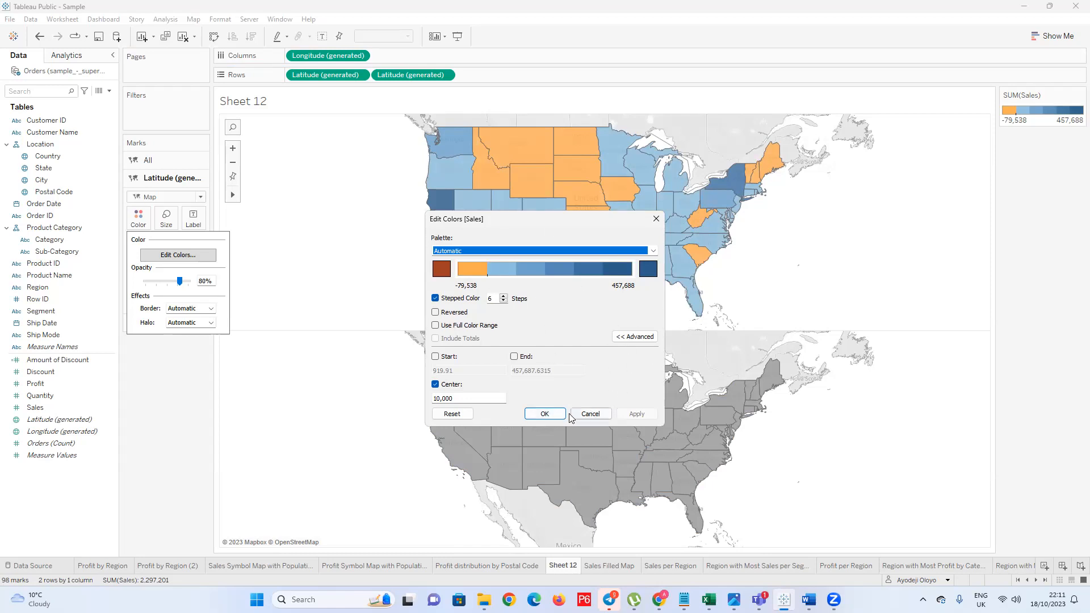
left_click(557, 414)
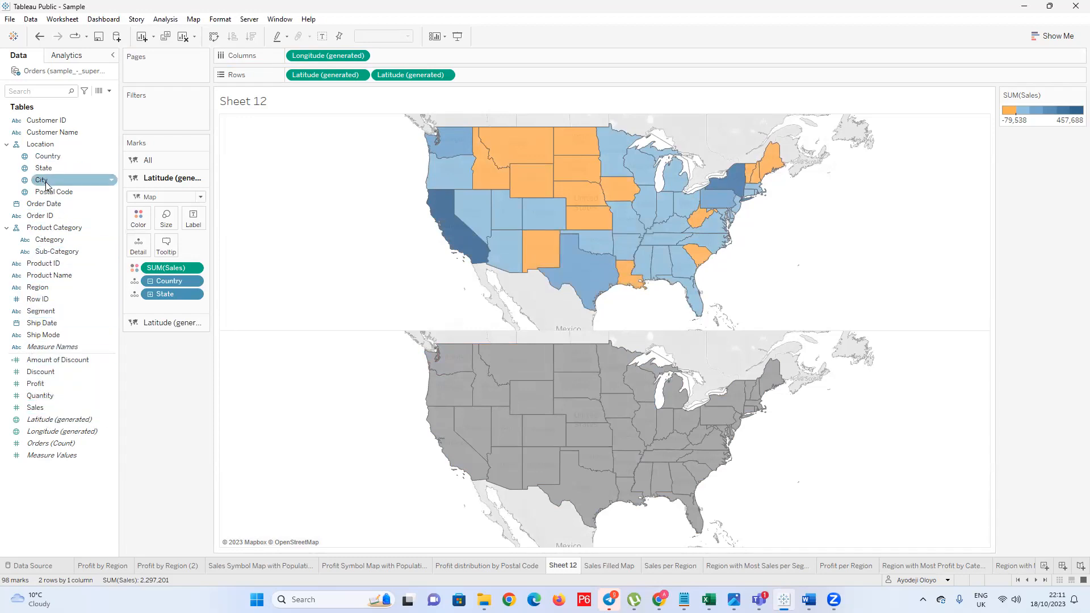
left_click_drag(44, 168, 197, 226)
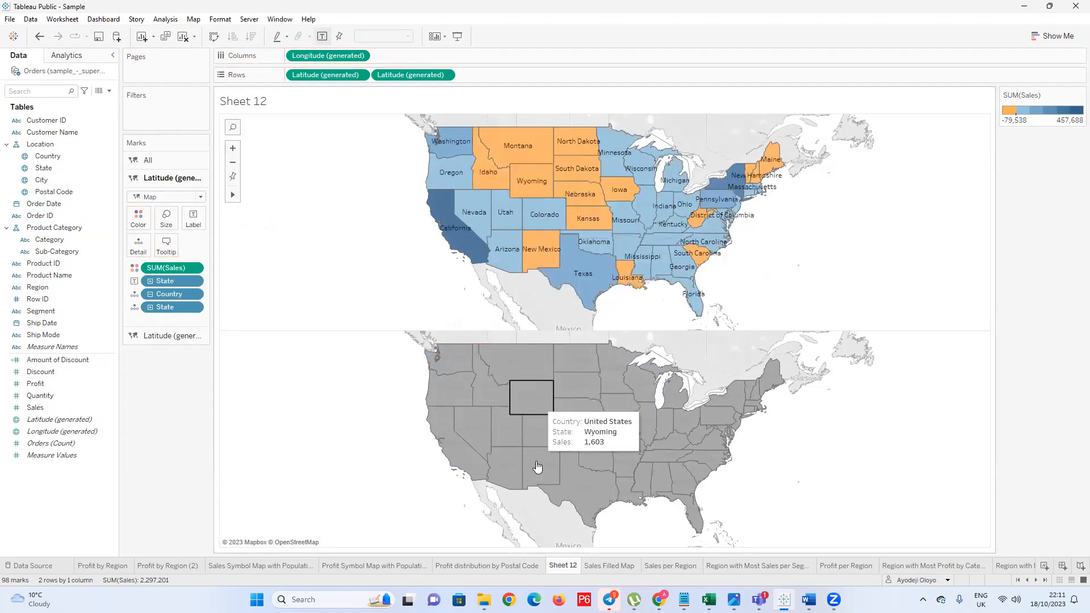
Drill the second Latitude (generated) layer down through City to Postal Code
left_click(170, 335)
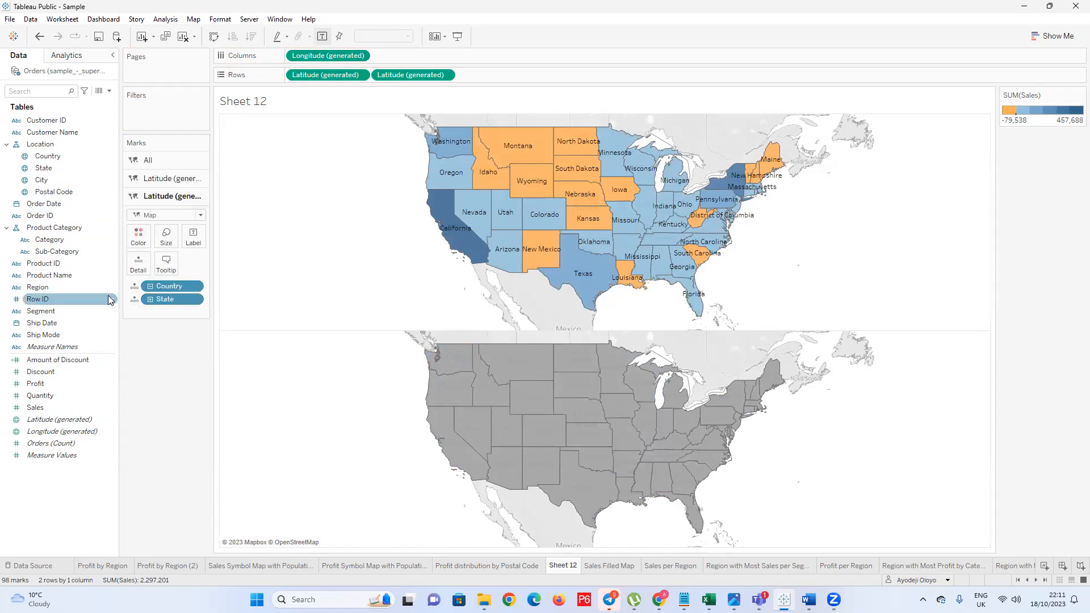
left_click(151, 299)
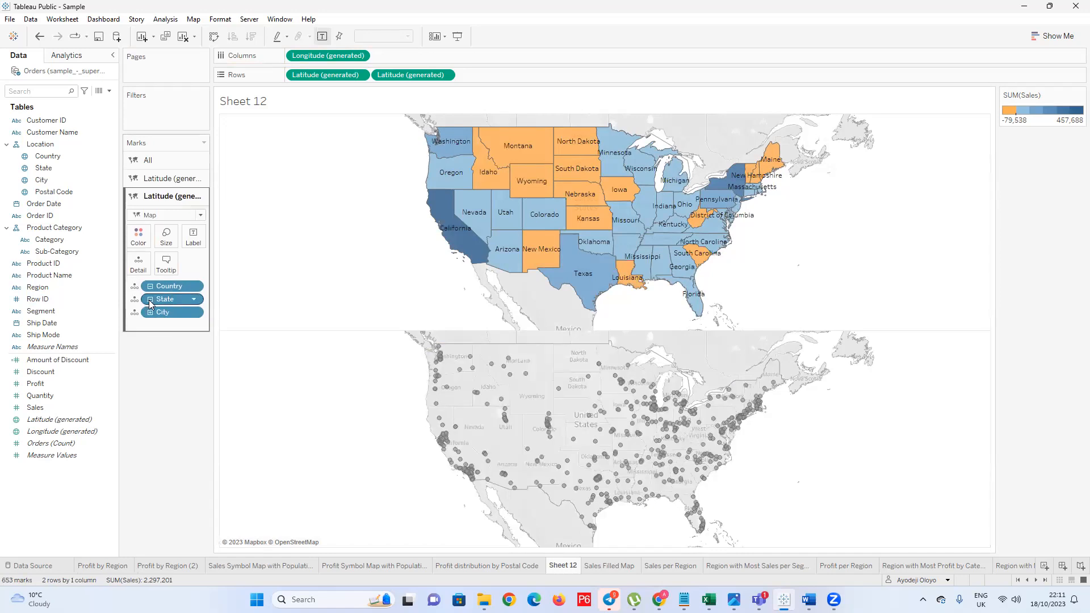
left_click(150, 301)
left_click(150, 300)
left_click(150, 312)
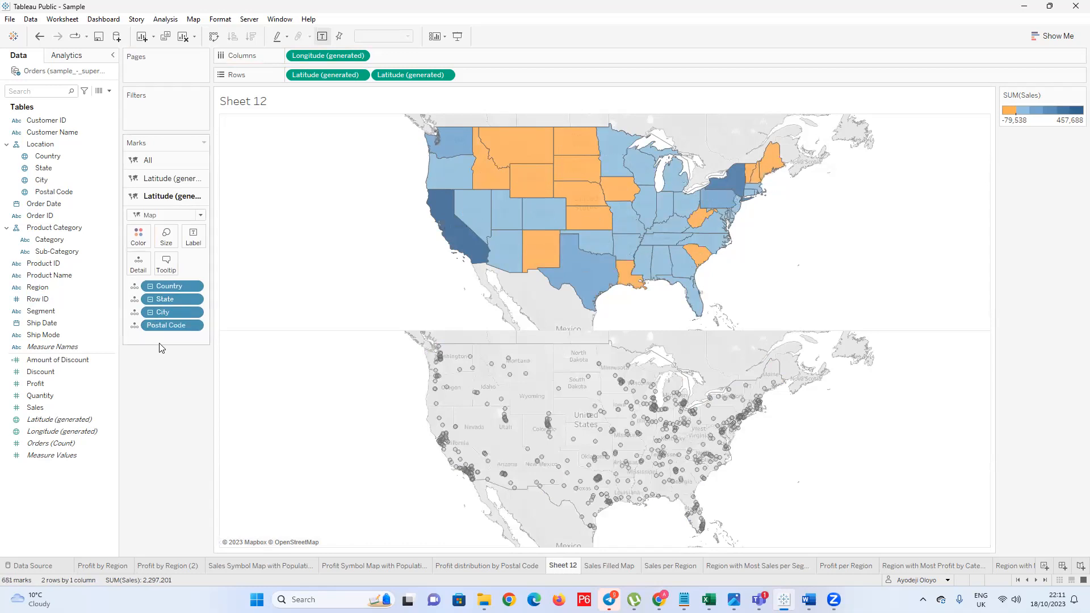
Change the second layer's mark type to Shape, try several shapes such as asterisk, triangle, diamond and square, and settle on the open circle
left_click(200, 214)
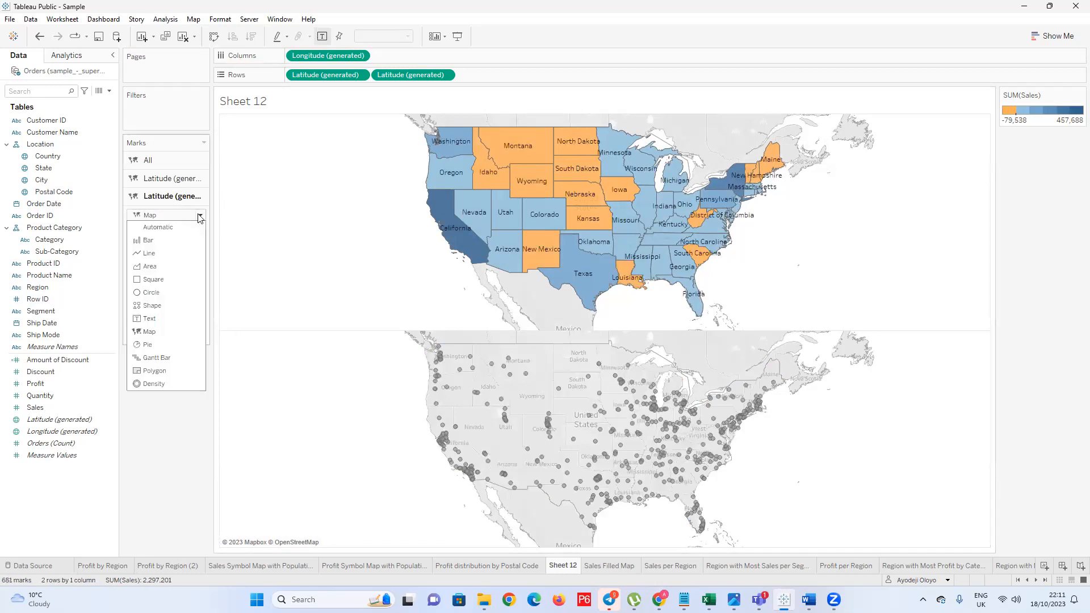
left_click(175, 306)
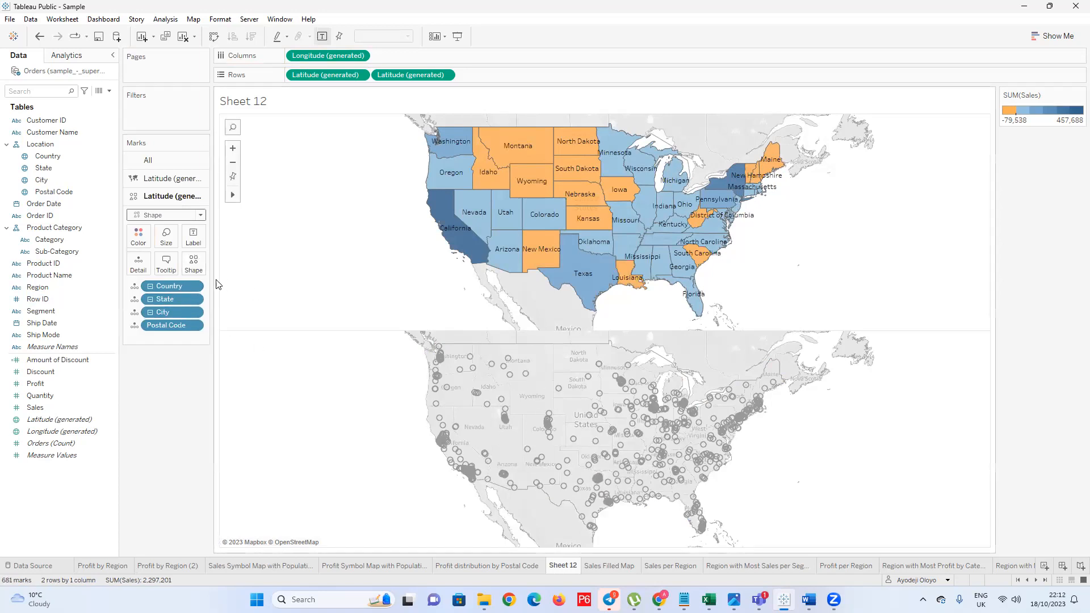
left_click(193, 263)
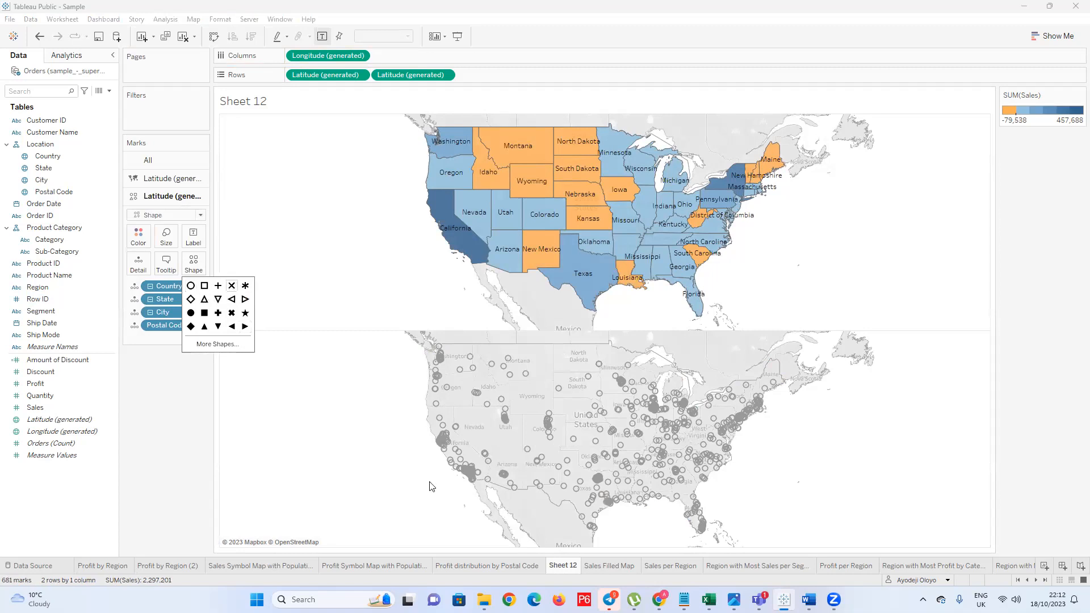
left_click(232, 313)
left_click(245, 286)
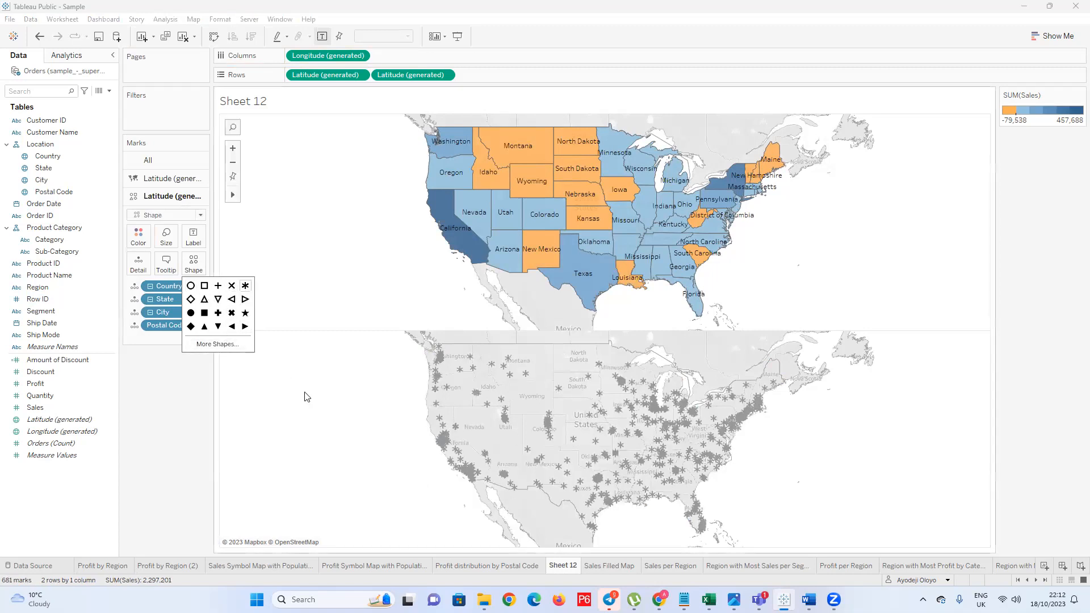
left_click(245, 299)
left_click(219, 301)
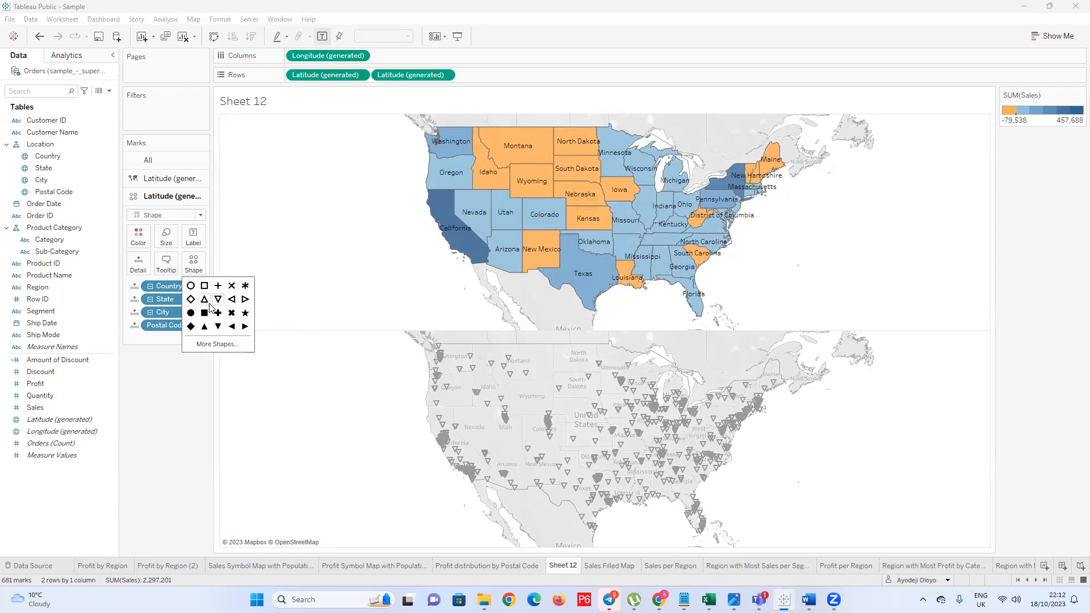
left_click(192, 299)
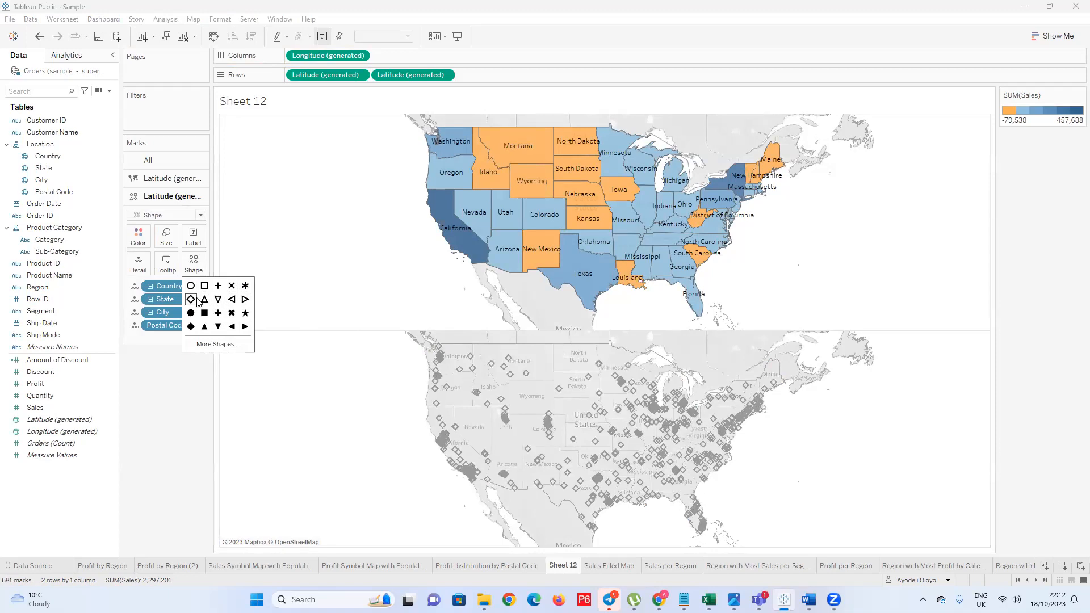
left_click(205, 287)
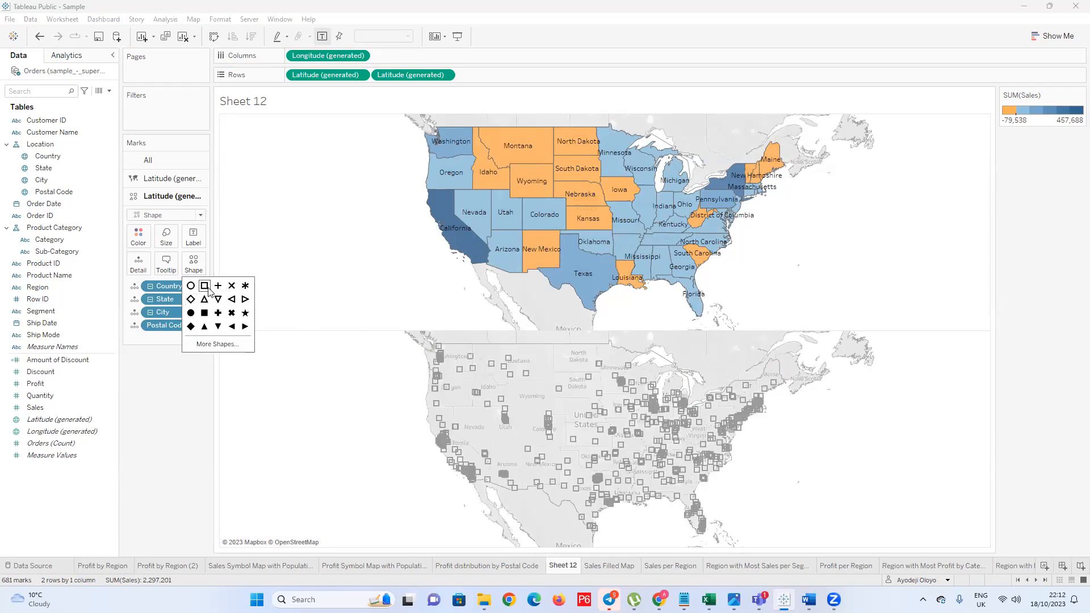
left_click(191, 286)
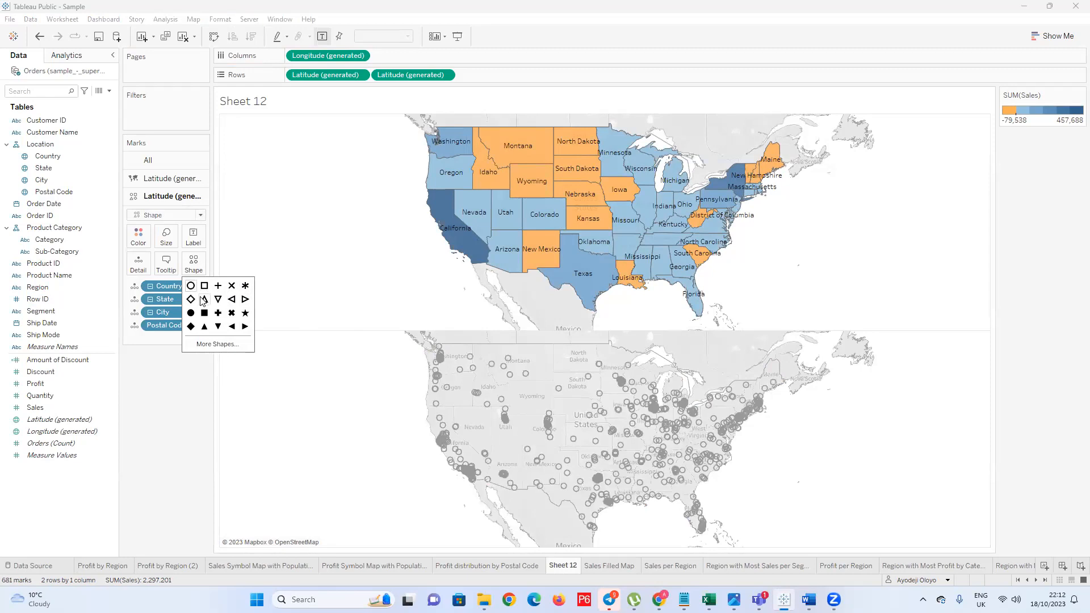
left_click(177, 420)
Size the second layer's circles by Profit and roll its detail up from Postal Code to City
left_click(35, 384)
left_click_drag(33, 380, 167, 244)
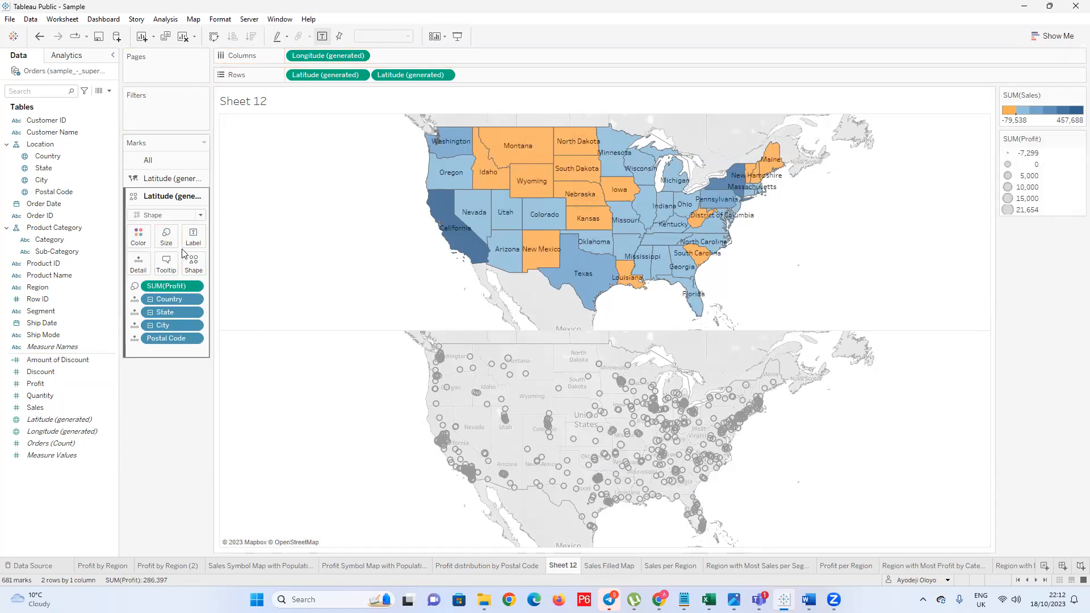
left_click(150, 326)
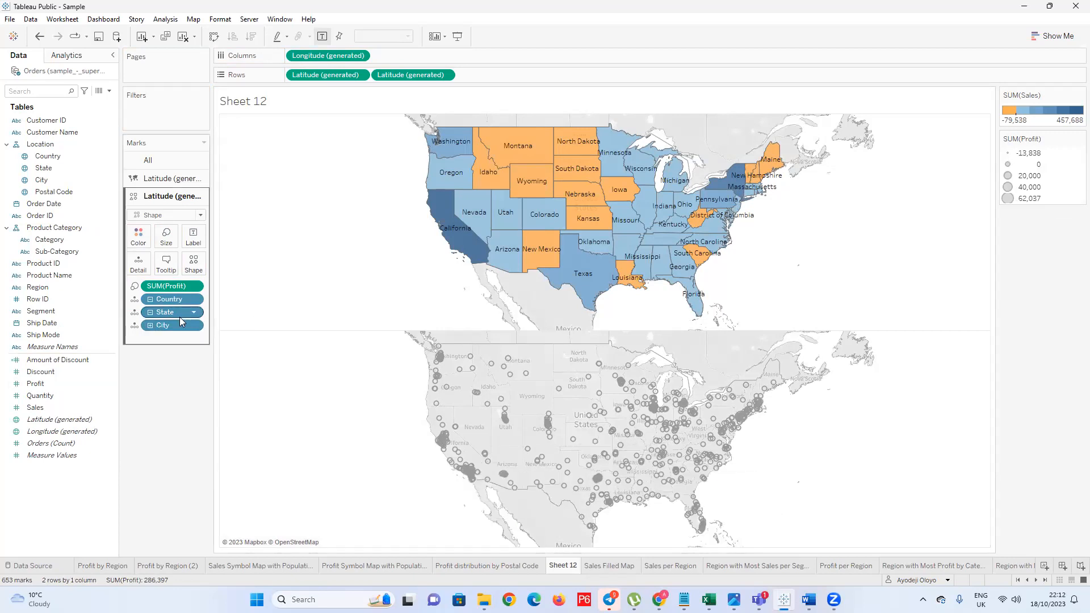
Expand the second layer's detail from State down to Postal Code and color its circles black
left_click(150, 312)
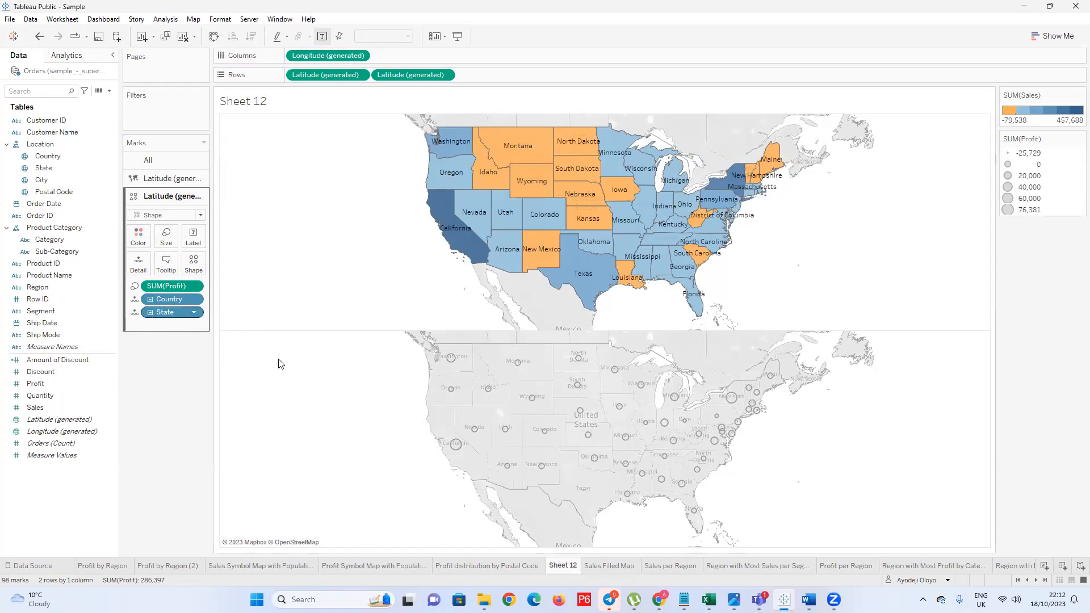
left_click(150, 312)
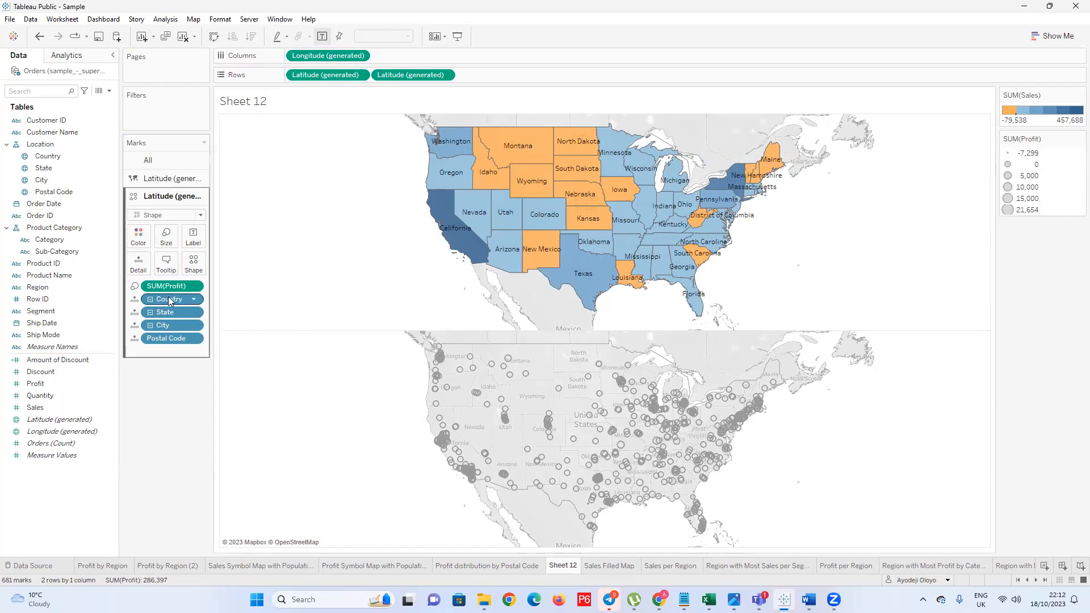
left_click(130, 241)
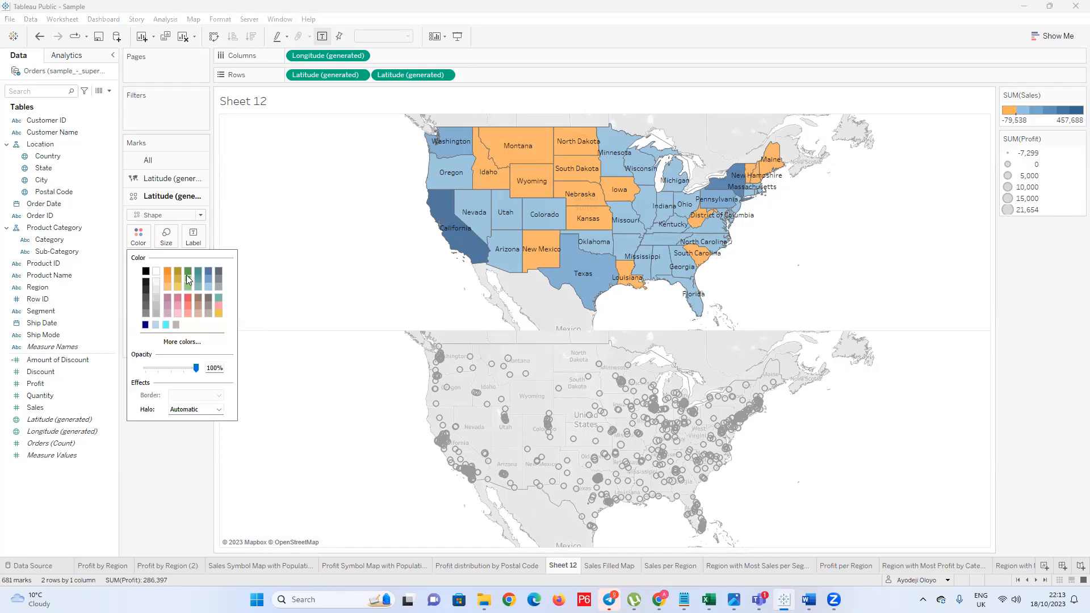
left_click(147, 288)
left_click(314, 435)
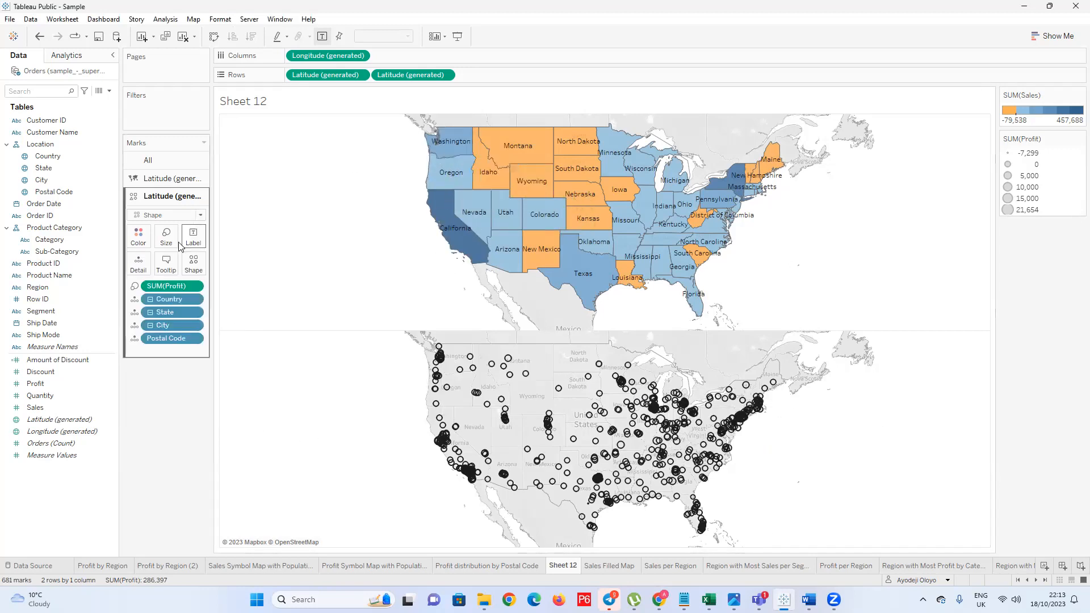
Give the states on the first Latitude (generated) layer a white border
left_click(168, 178)
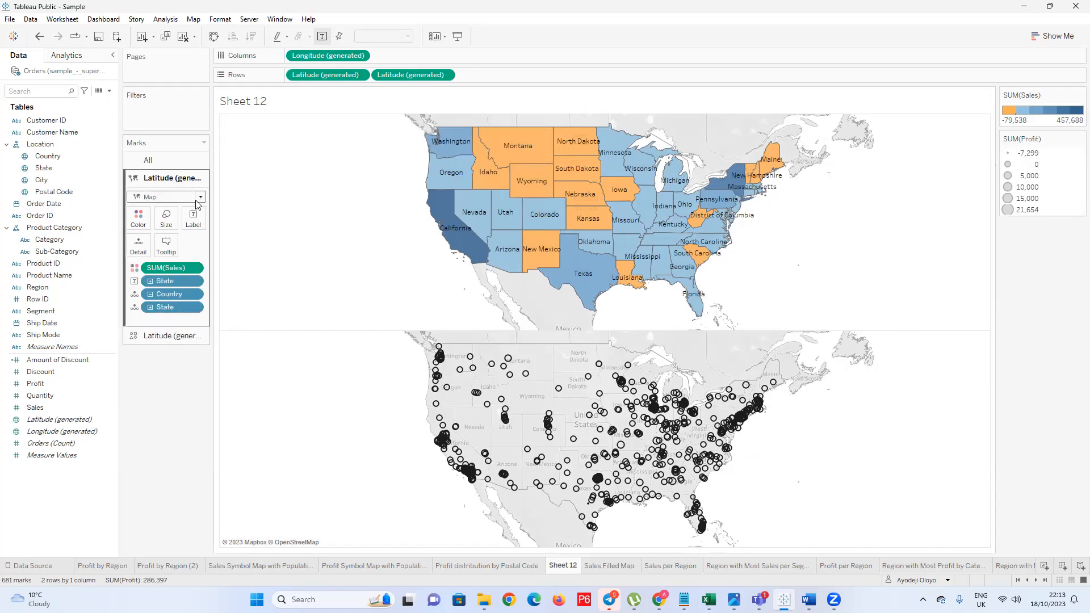
left_click(142, 220)
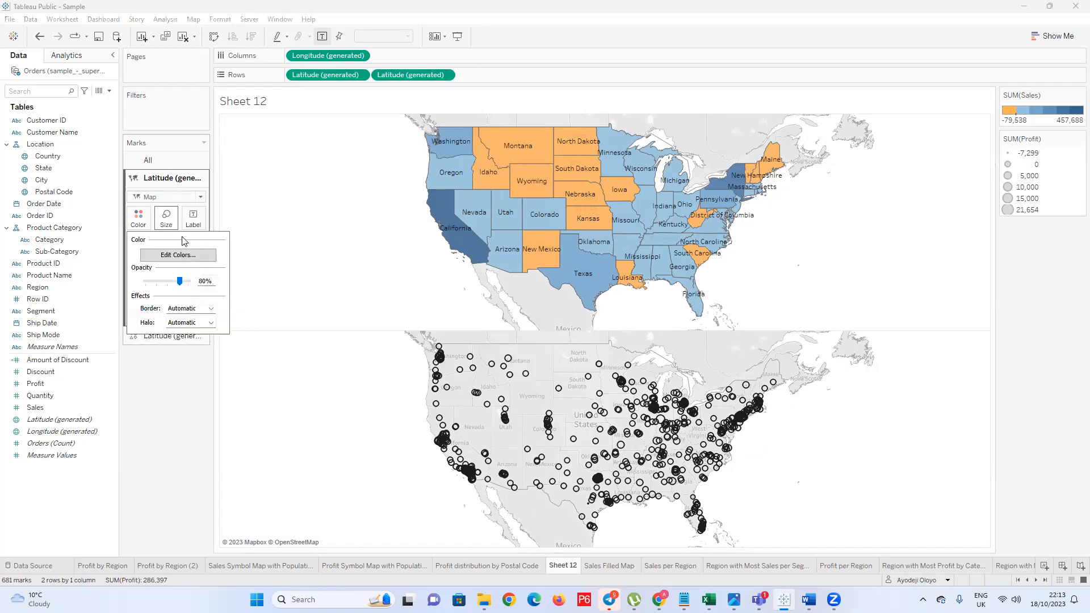
left_click(199, 321)
left_click(185, 350)
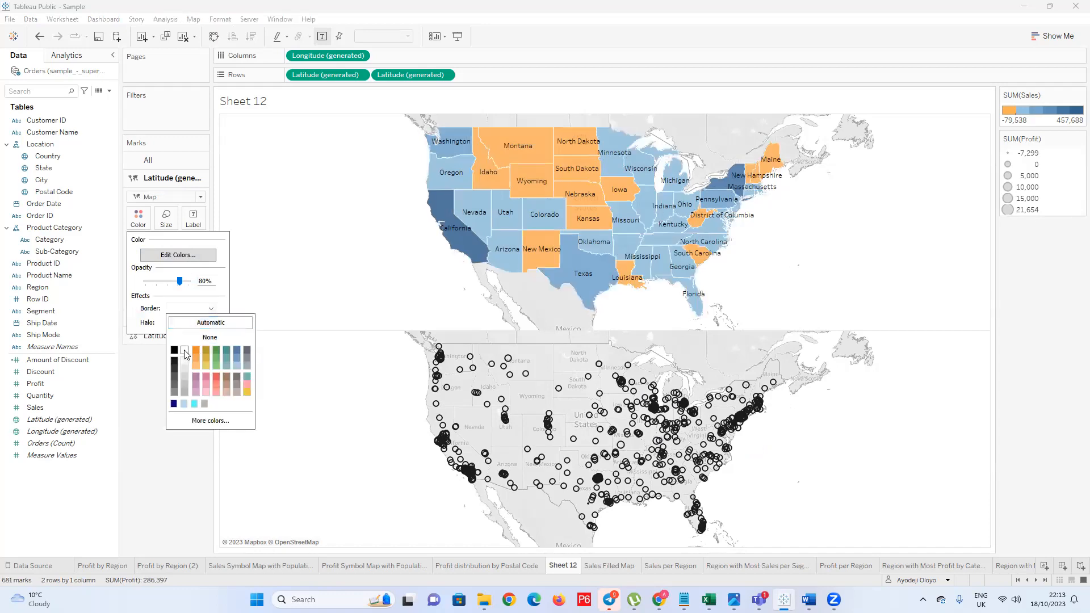
left_click(312, 261)
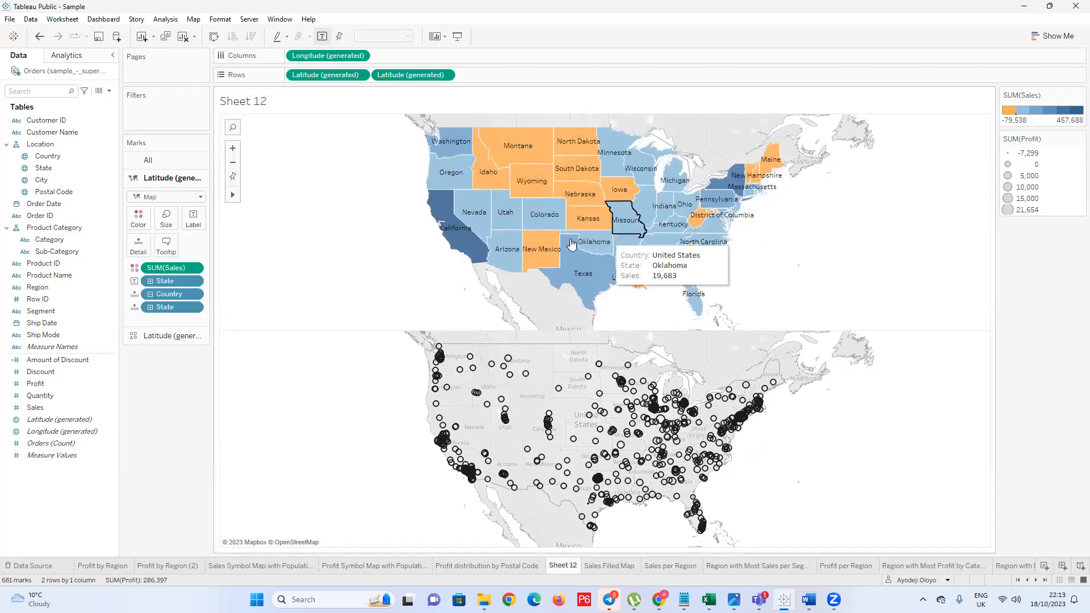
Overlay the two maps by making the second Latitude (generated) field a dual axis
left_click(445, 75)
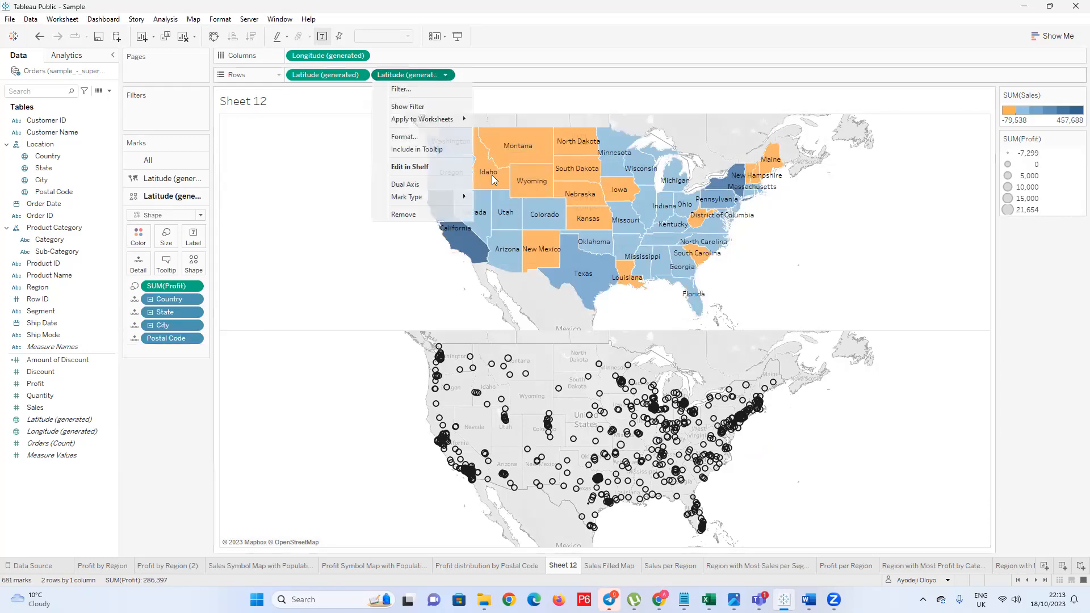
mouse_move(460, 201)
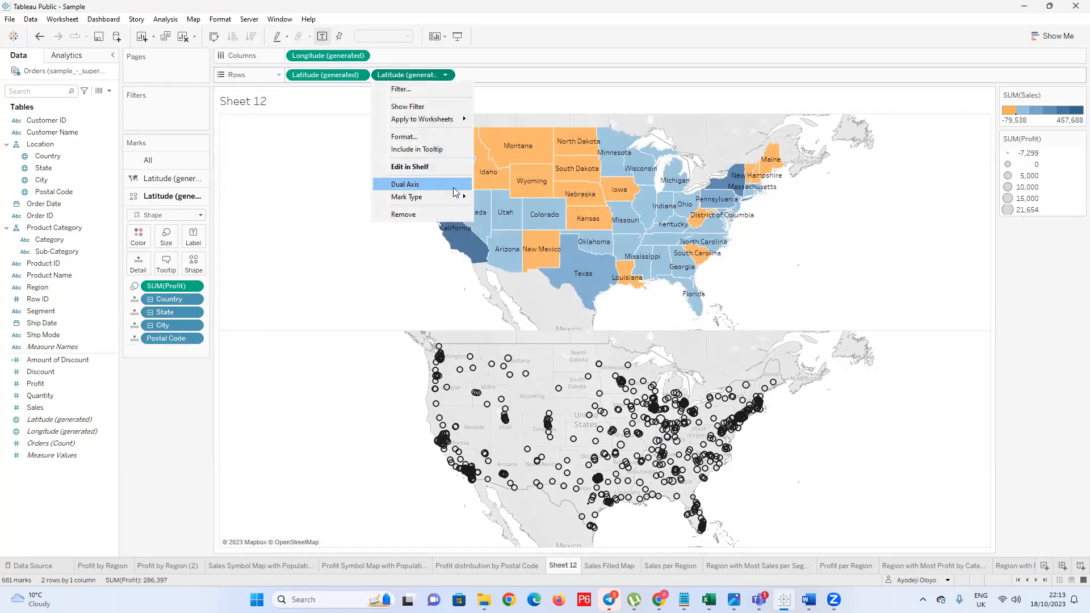
left_click(453, 185)
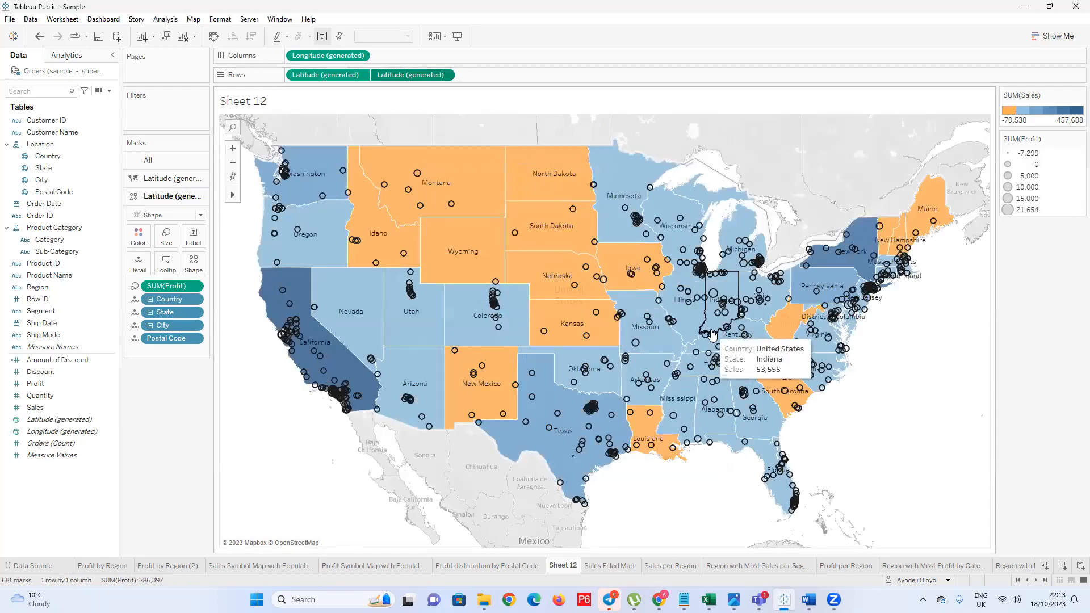
Compare the combined map on Sheet 12 with the Profit distribution by Postal Code sheet
mouse_move(687, 312)
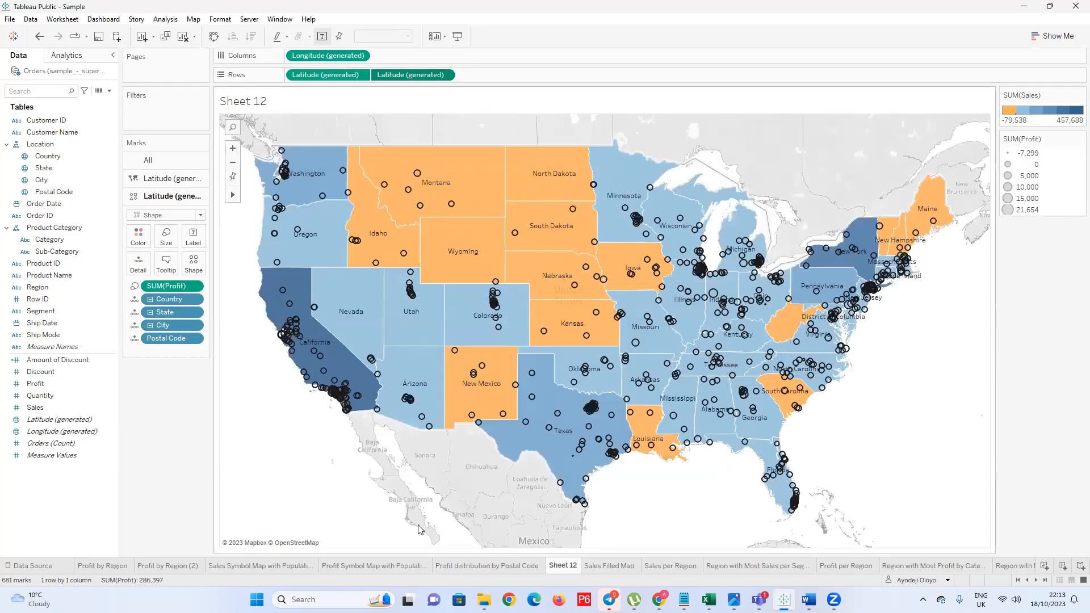
left_click(490, 566)
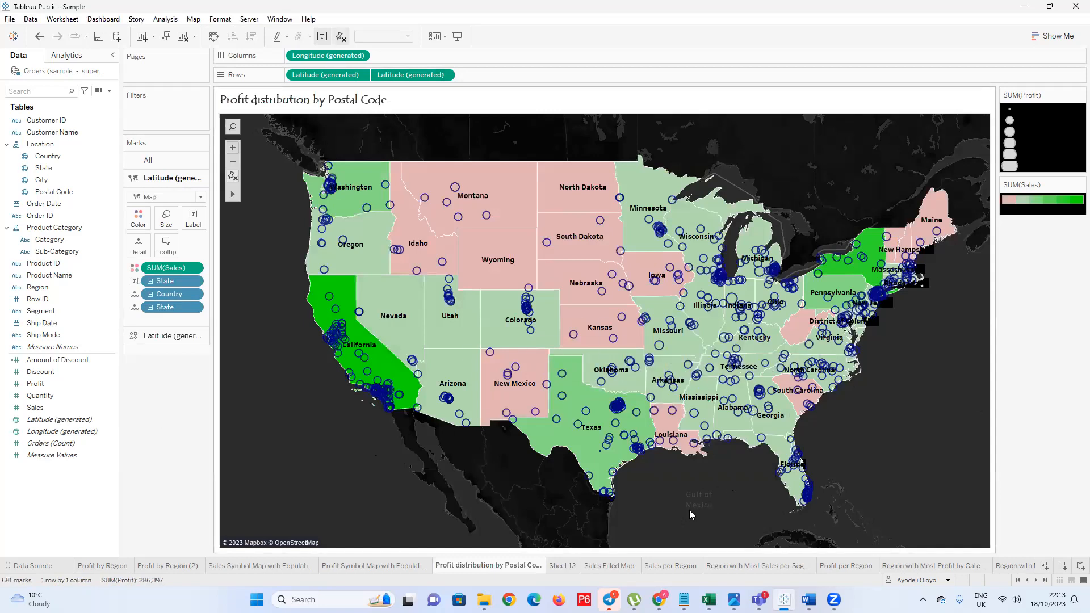
left_click(553, 567)
mouse_move(708, 373)
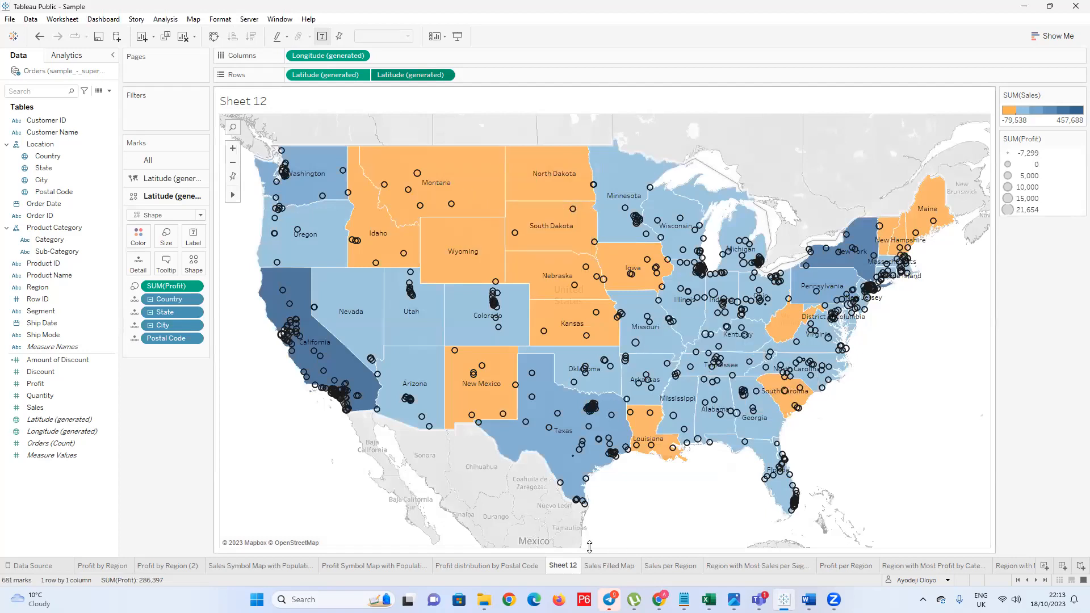
left_click(502, 568)
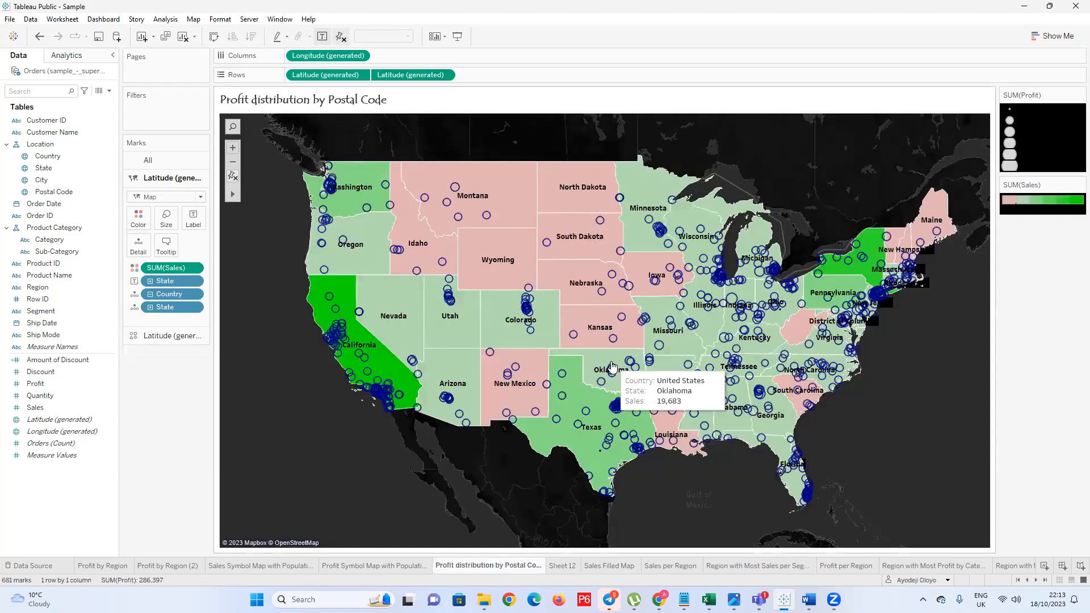
left_click(562, 566)
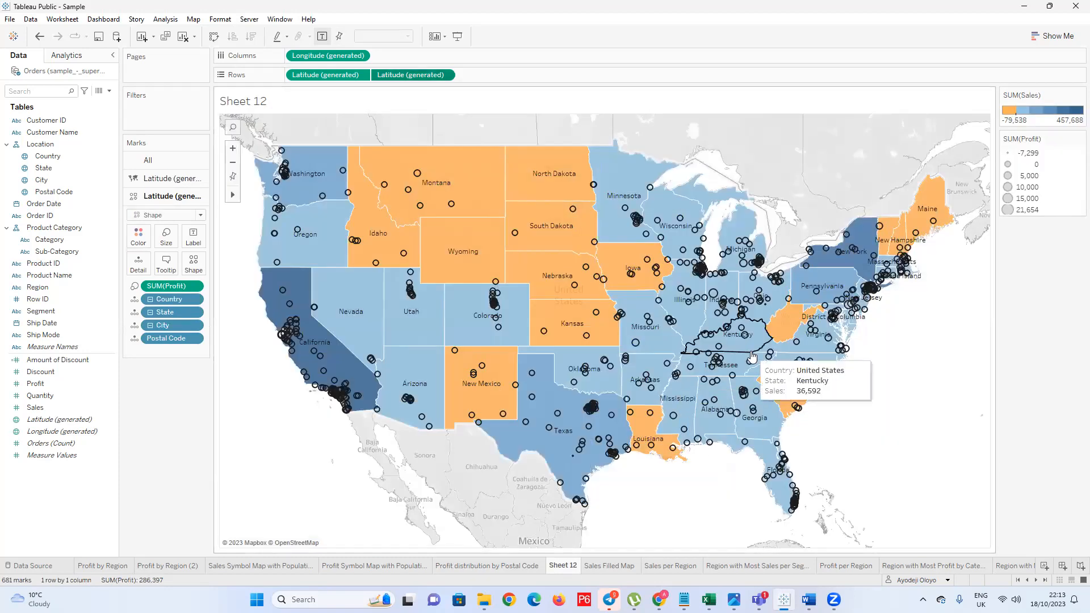
right_click(558, 569)
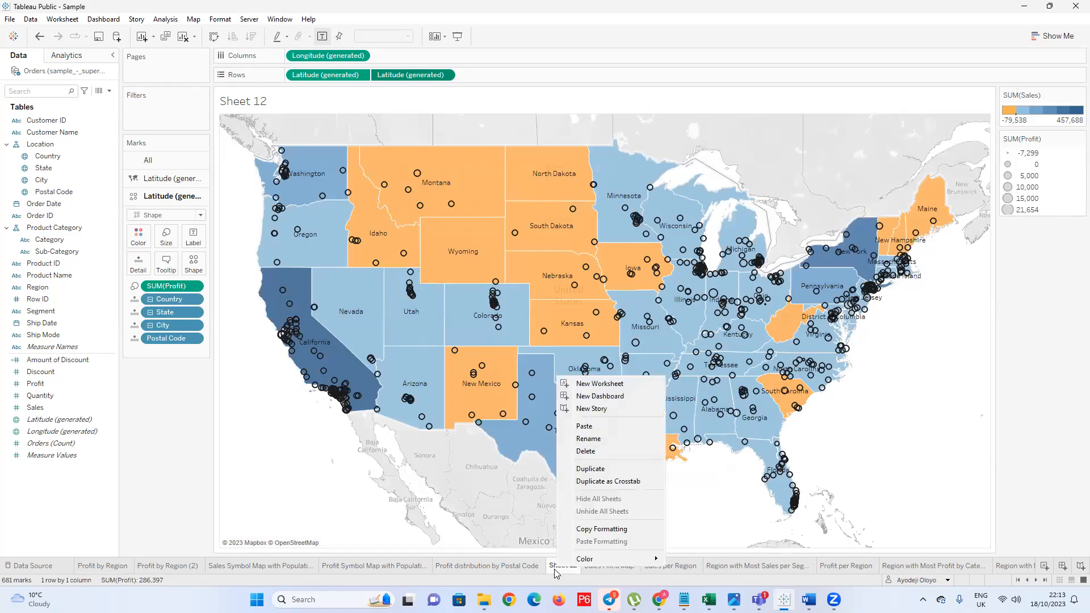
left_click(509, 567)
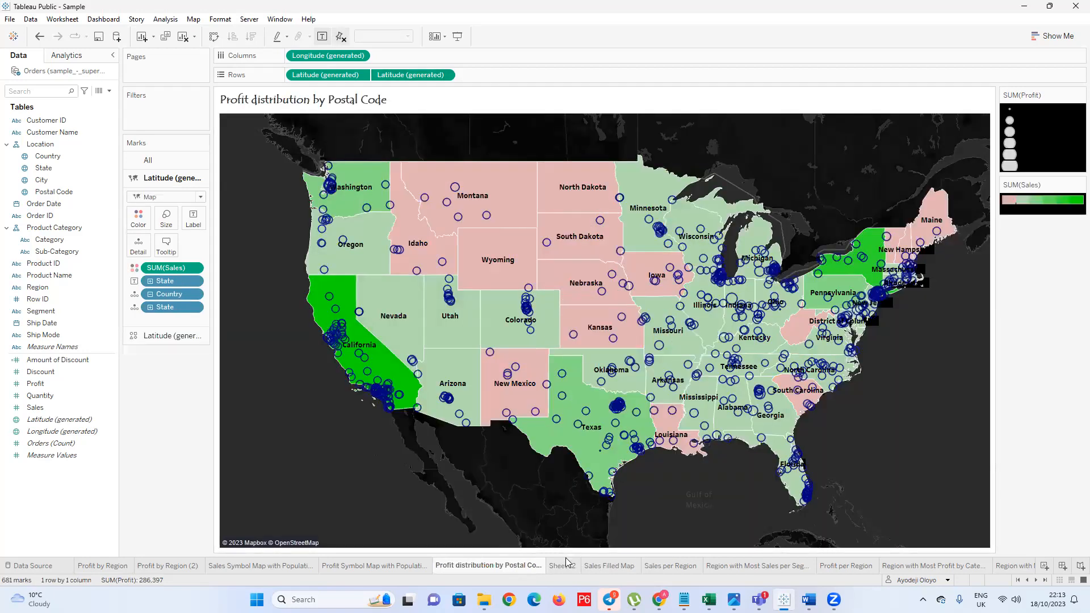
Switch to the Tableau Class II document in Word, highlight the second sprint story in yellow, and return to Tableau
left_click(808, 599)
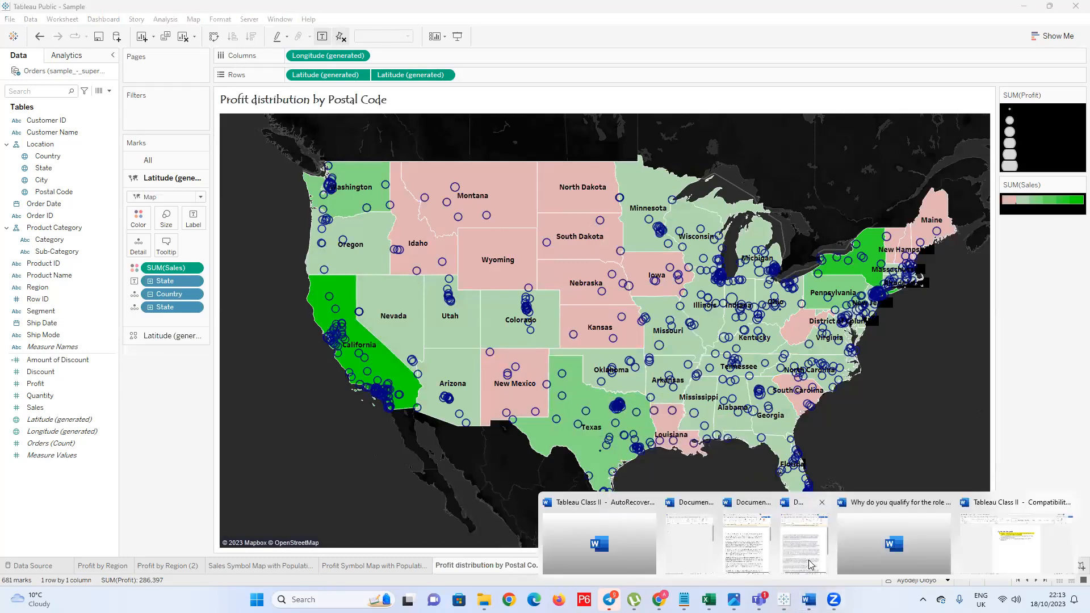
left_click(1000, 561)
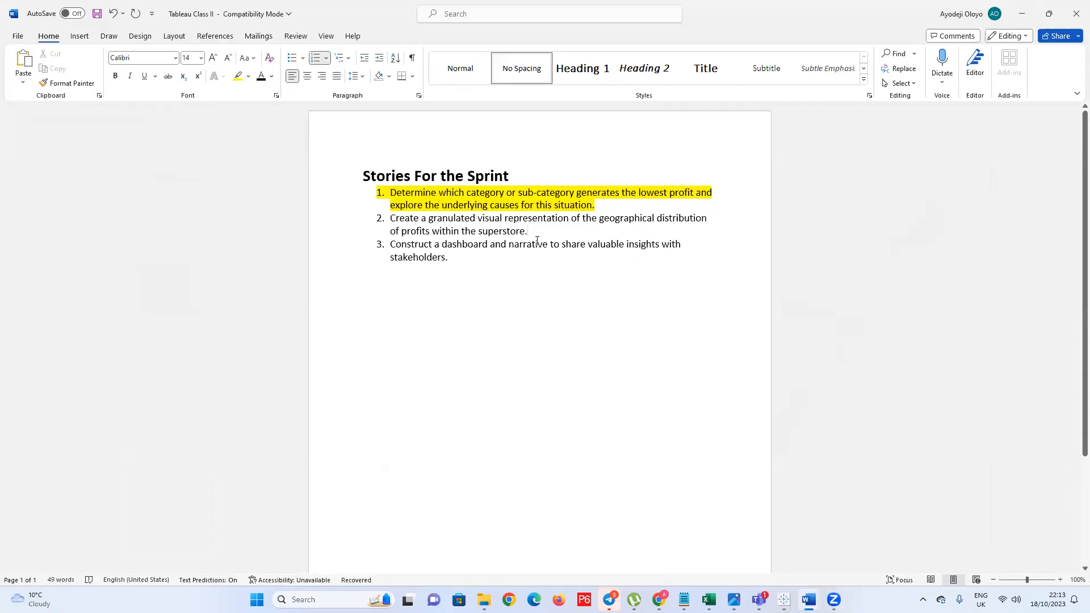
left_click_drag(395, 233, 390, 218)
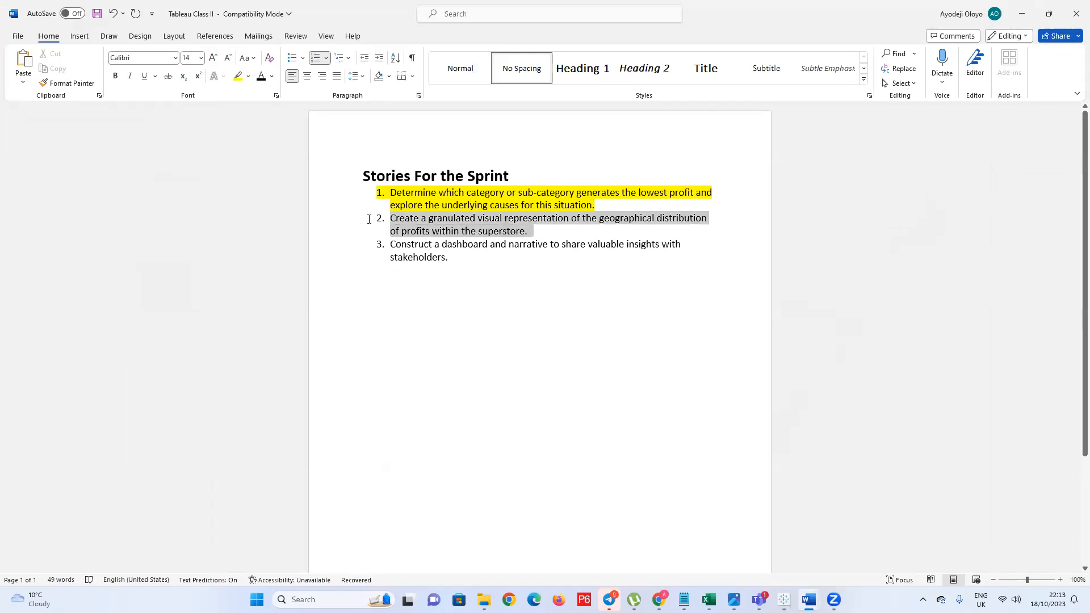
left_click(238, 76)
left_click(596, 410)
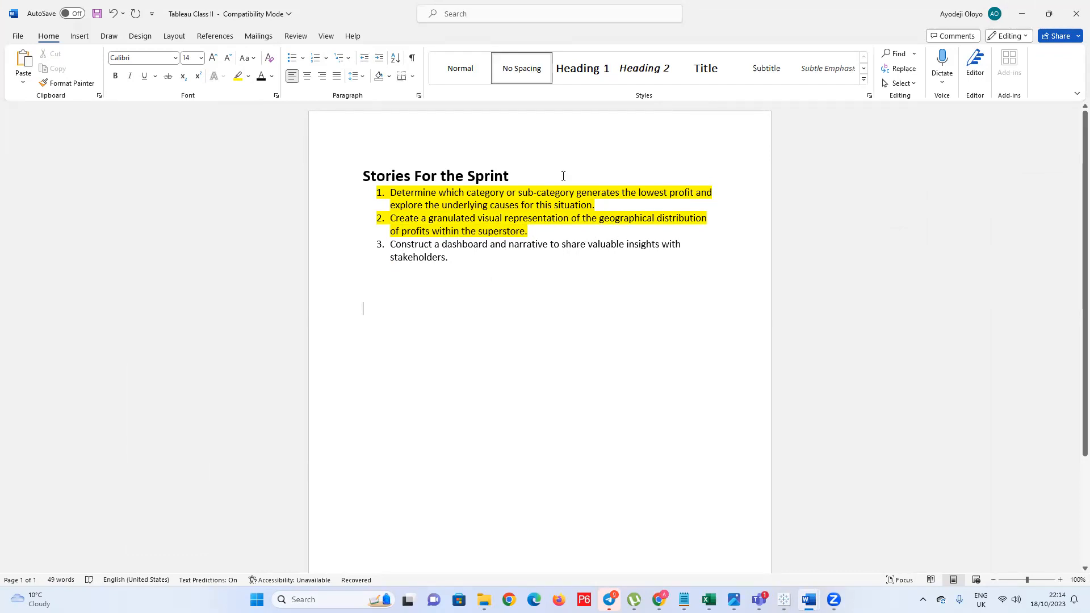
left_click(1021, 13)
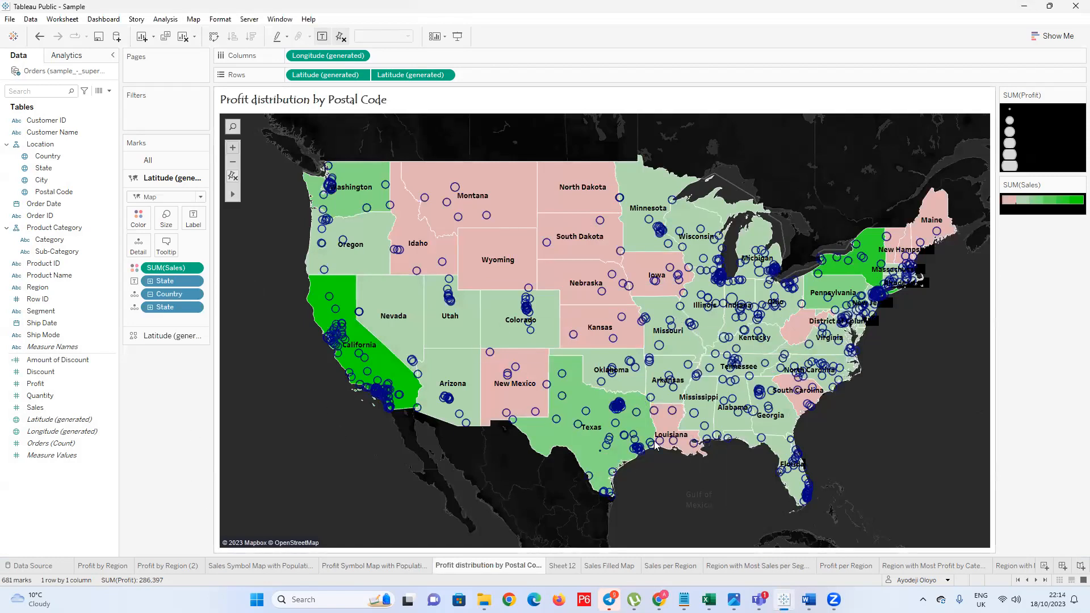
Inspect state details on the Profit distribution by Postal Code and Sheet 12 maps, finishing on the Postal Code sheet
mouse_move(585, 292)
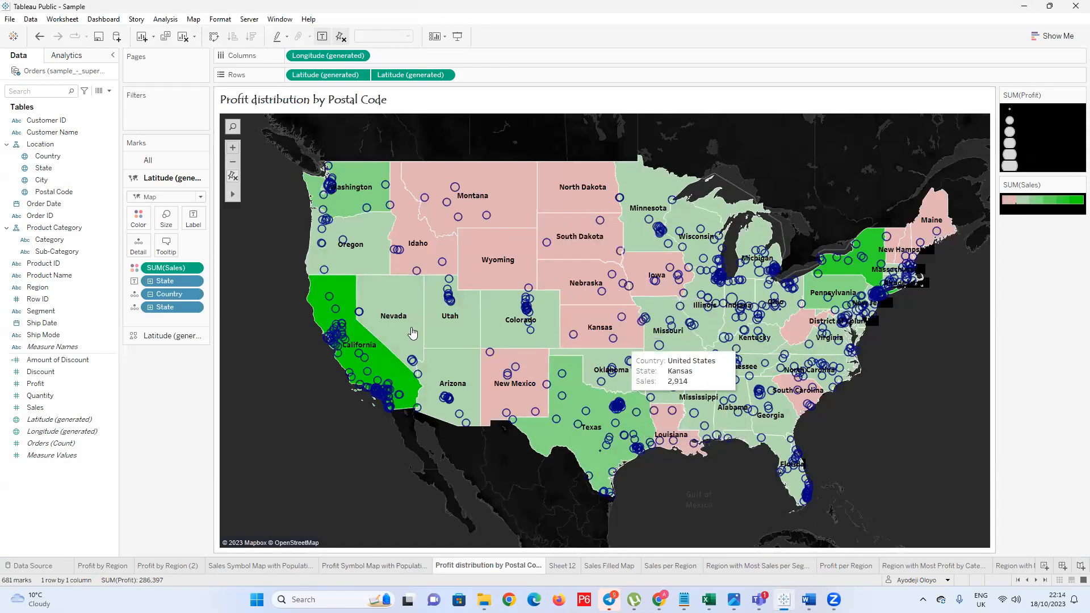
left_click(562, 566)
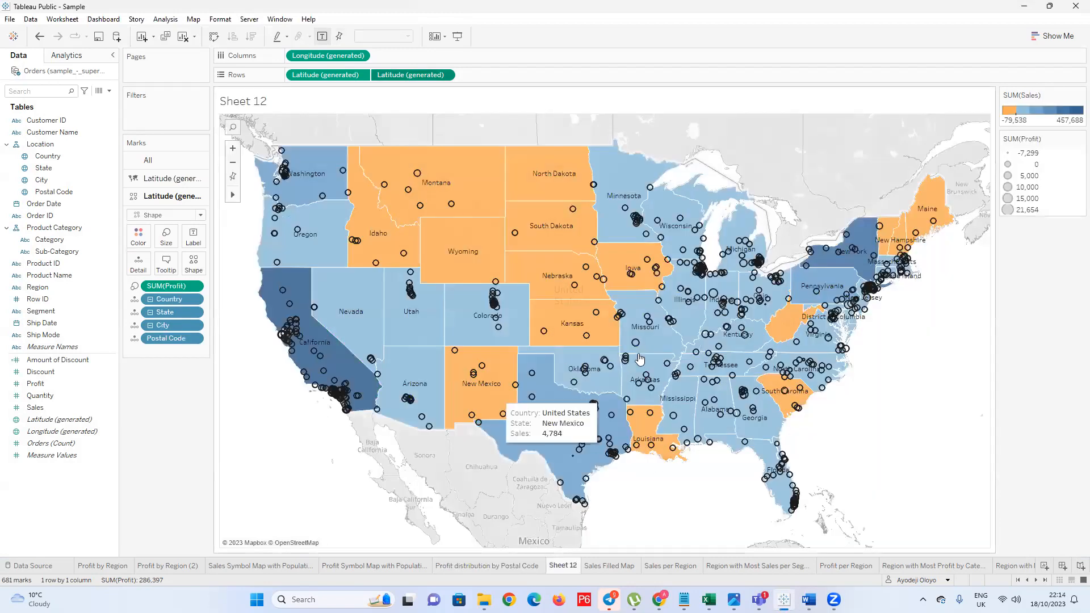
mouse_move(504, 311)
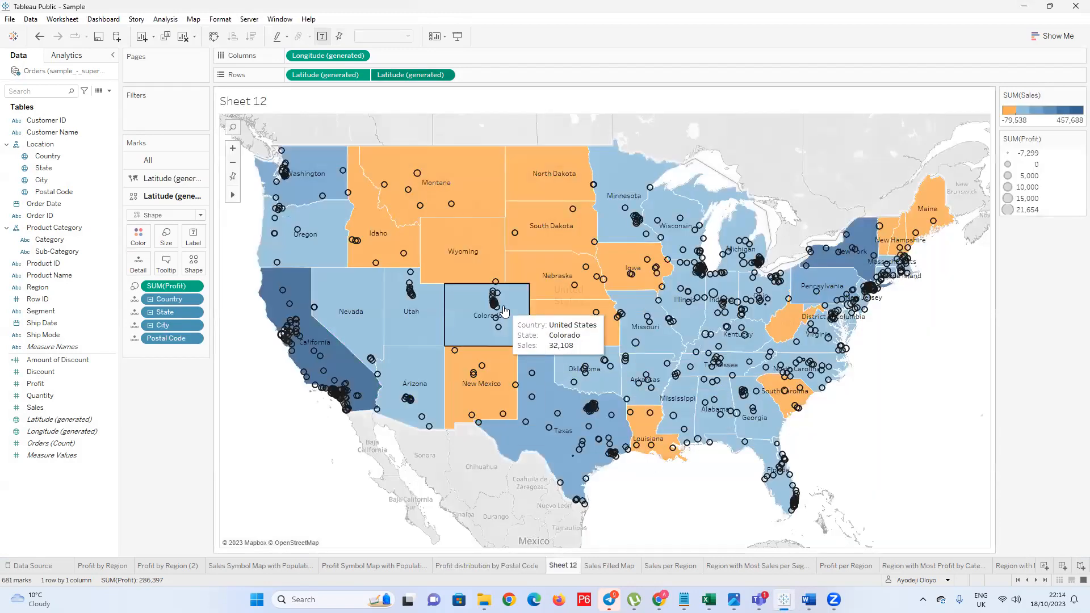
left_click(499, 566)
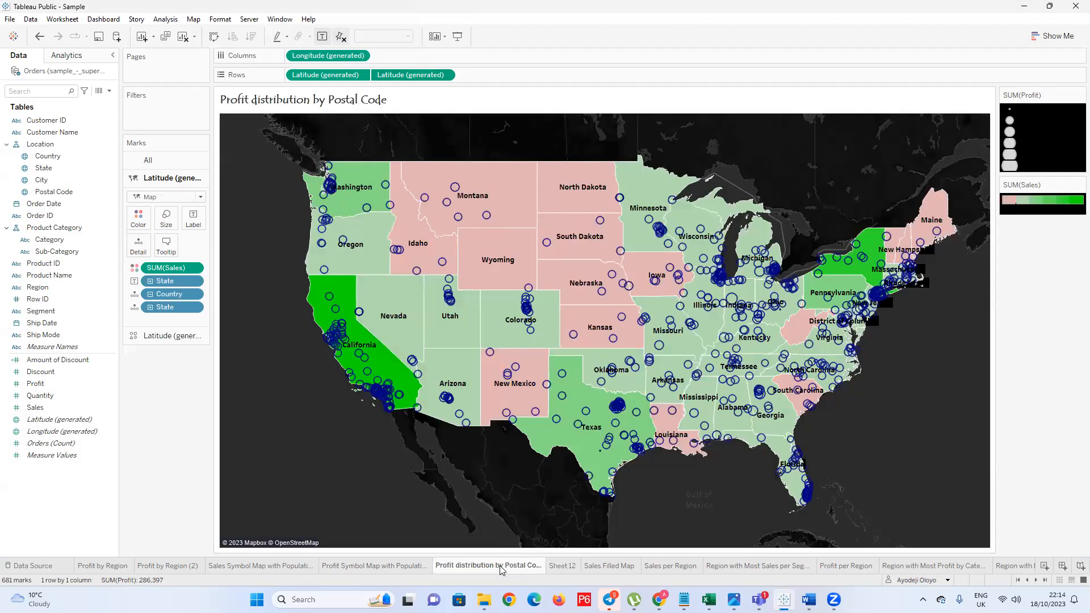
mouse_move(500, 569)
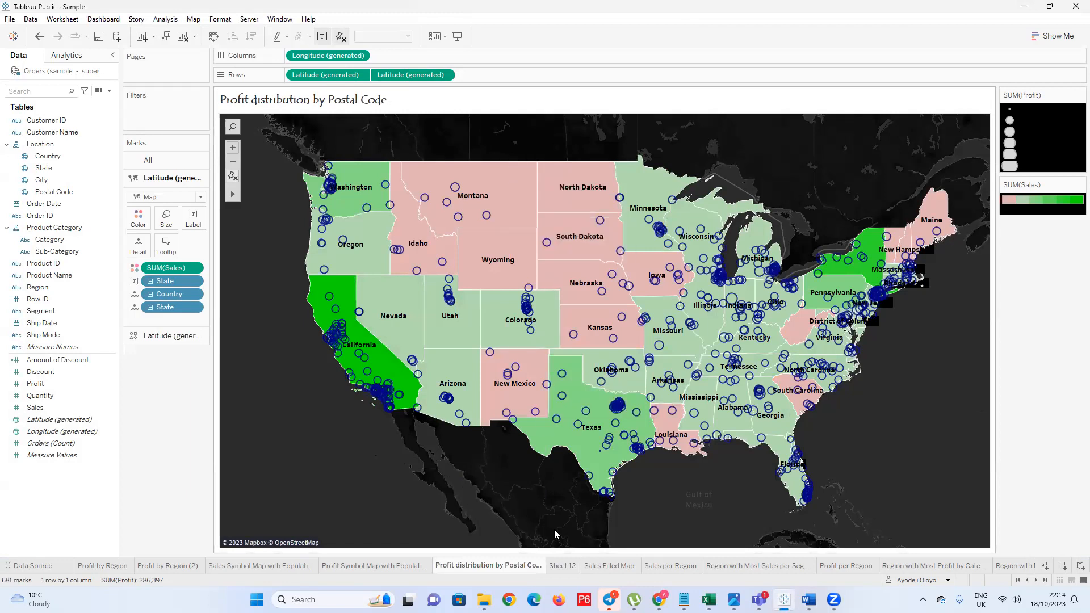
mouse_move(560, 569)
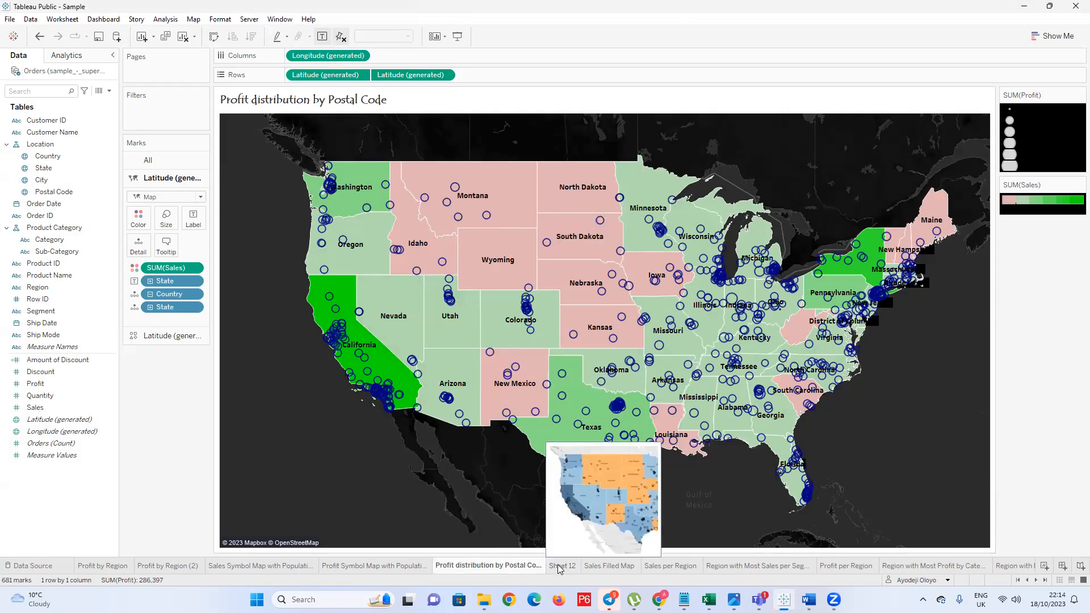
Open Sheet 12 and turn off Dual Axis for the second Latitude field in Rows to separate the two maps
left_click(560, 566)
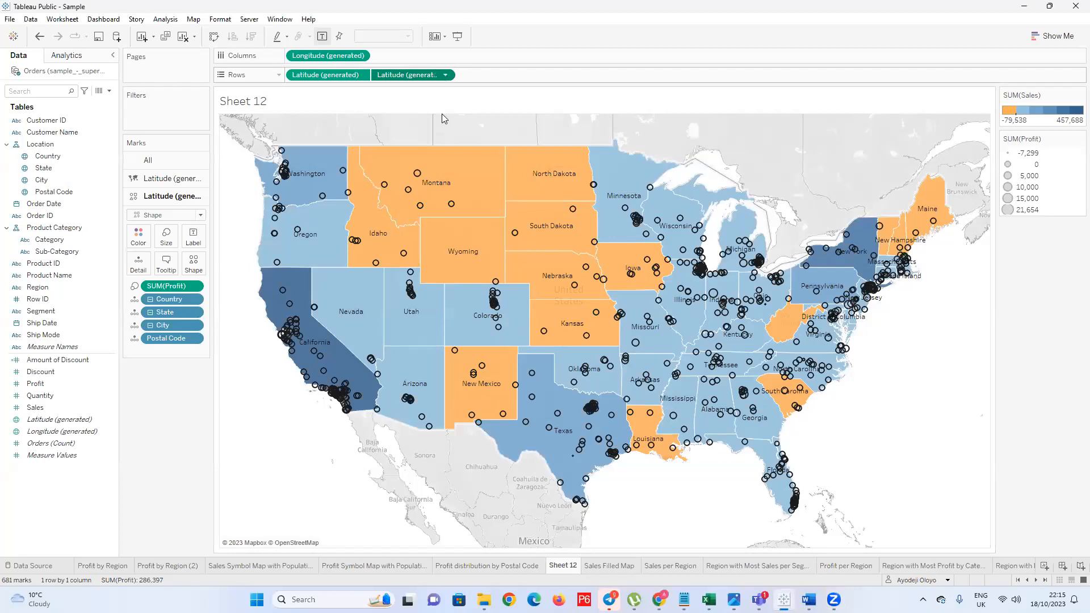
left_click(445, 75)
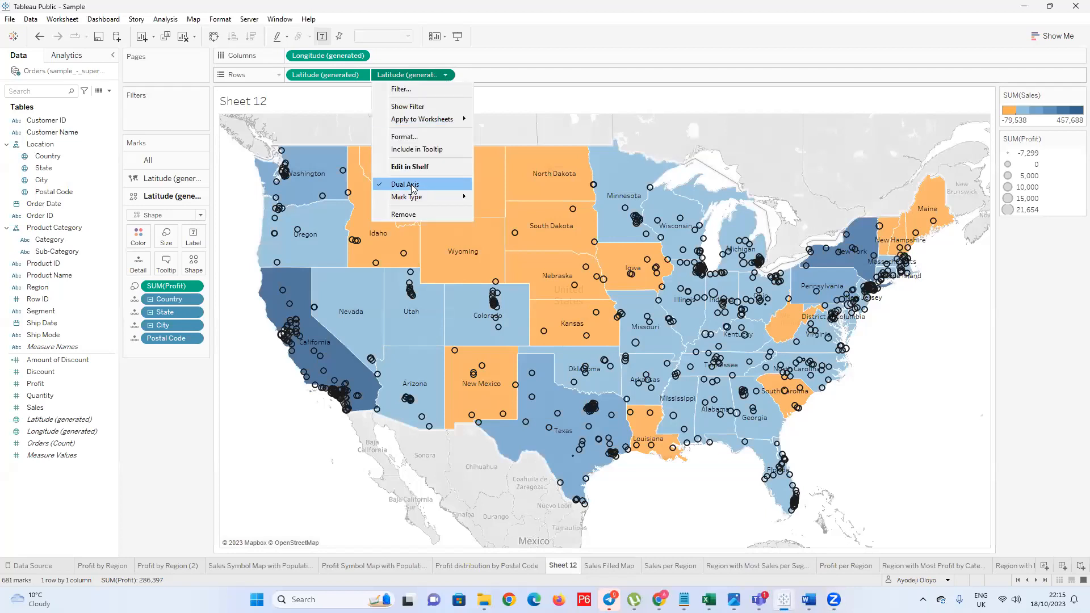
left_click(413, 184)
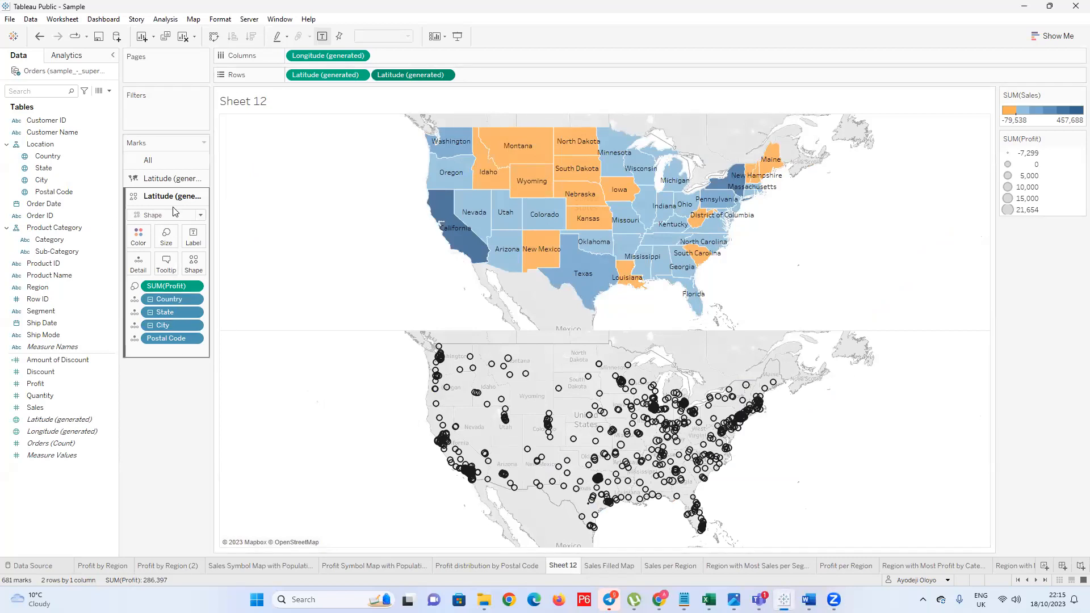
Remove SUM(Sales) and the State label from the filled map's marks
left_click(170, 178)
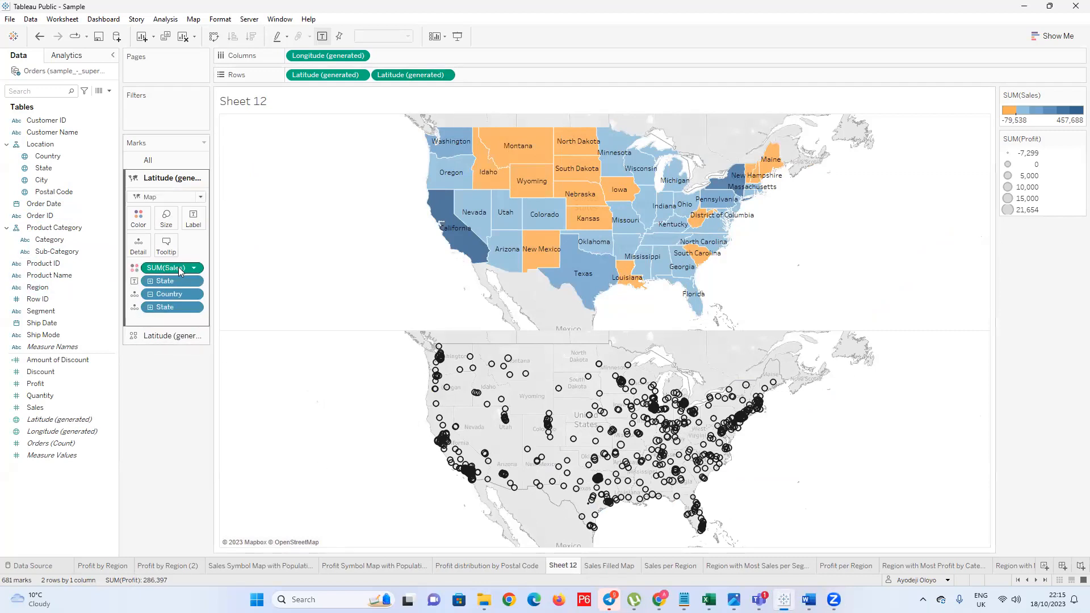
left_click_drag(179, 268, 450, 185)
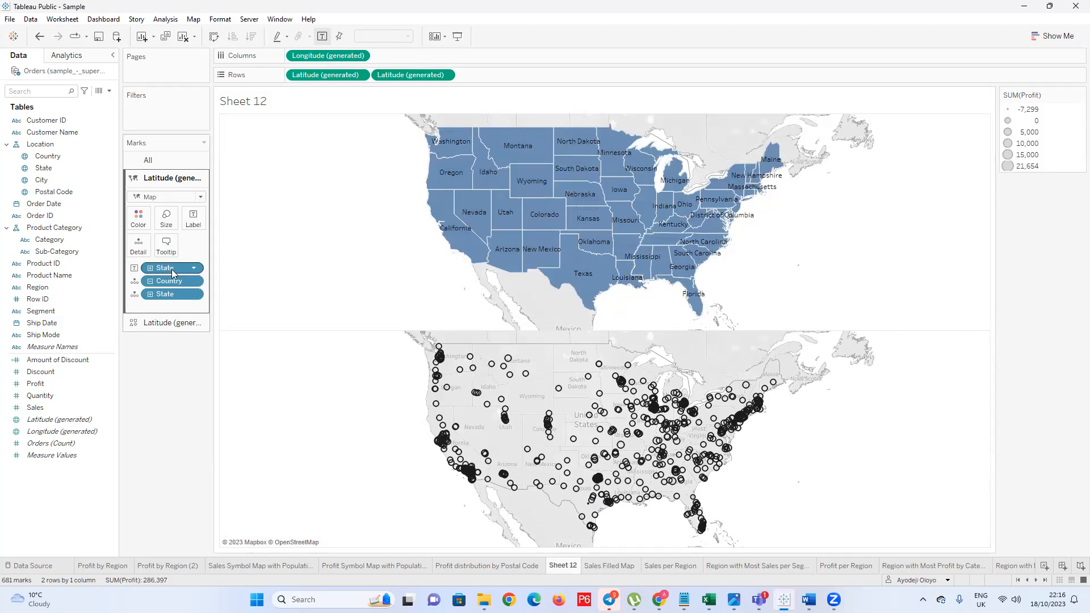
left_click_drag(167, 269, 164, 369)
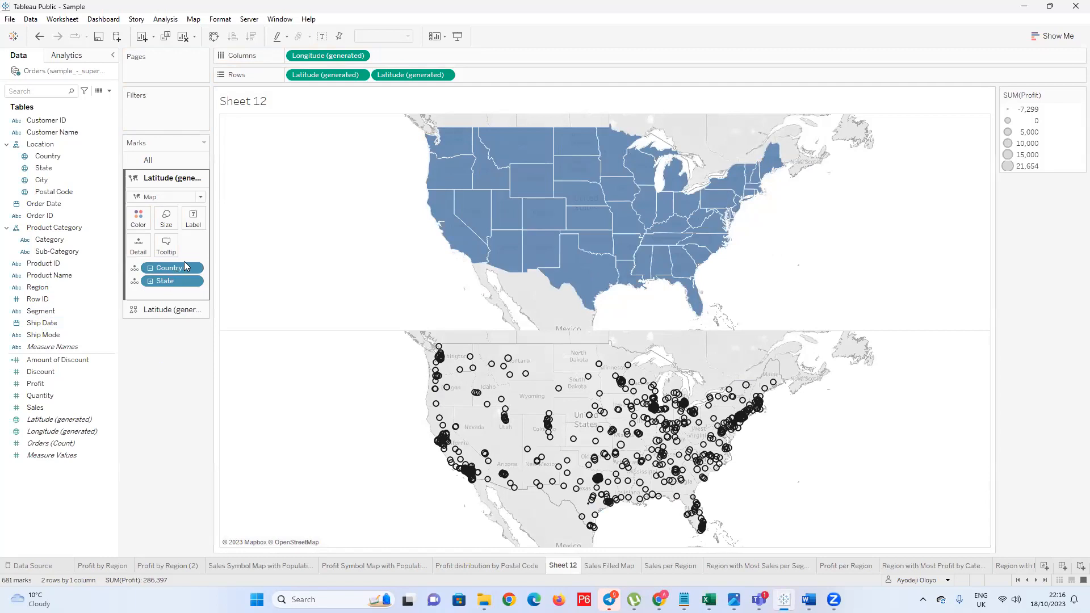
Set the filled map's mark type to Map, with State as its label and Sales as its color
left_click(201, 197)
left_click(151, 313)
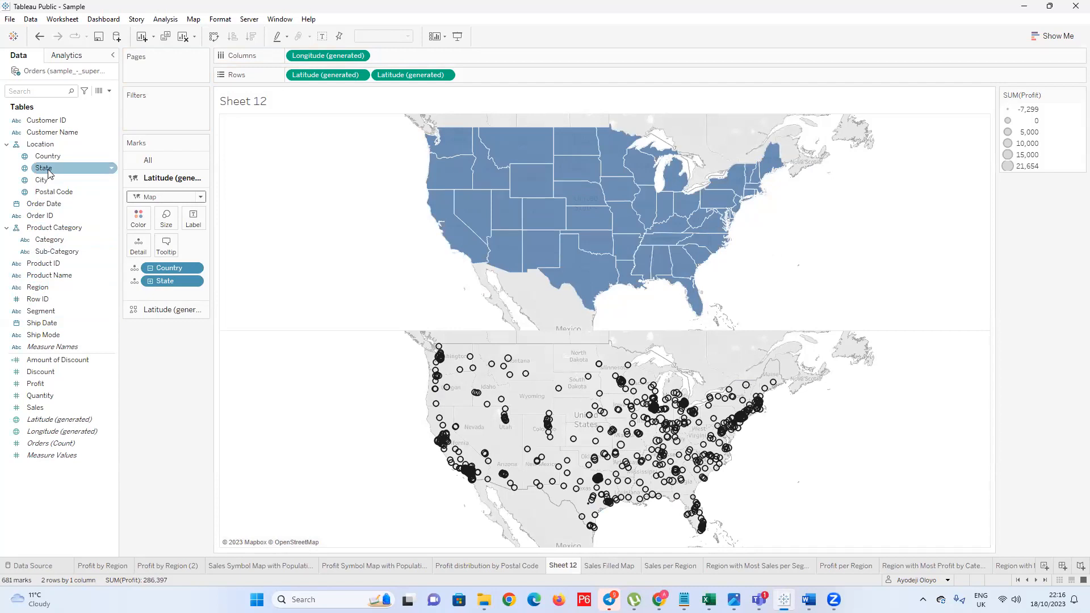
left_click_drag(48, 170, 195, 226)
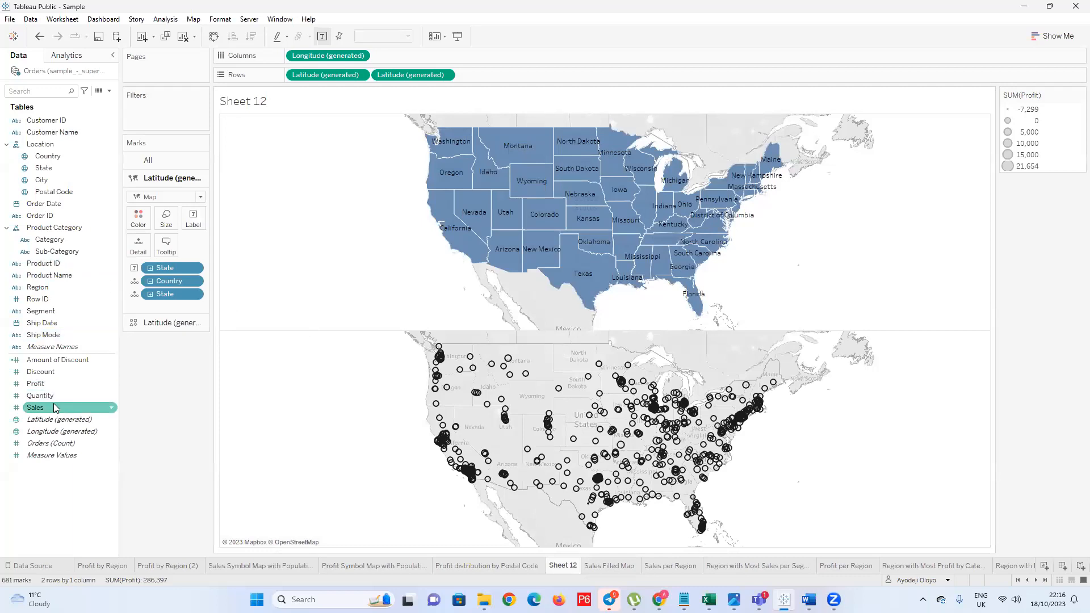
left_click_drag(55, 409, 140, 222)
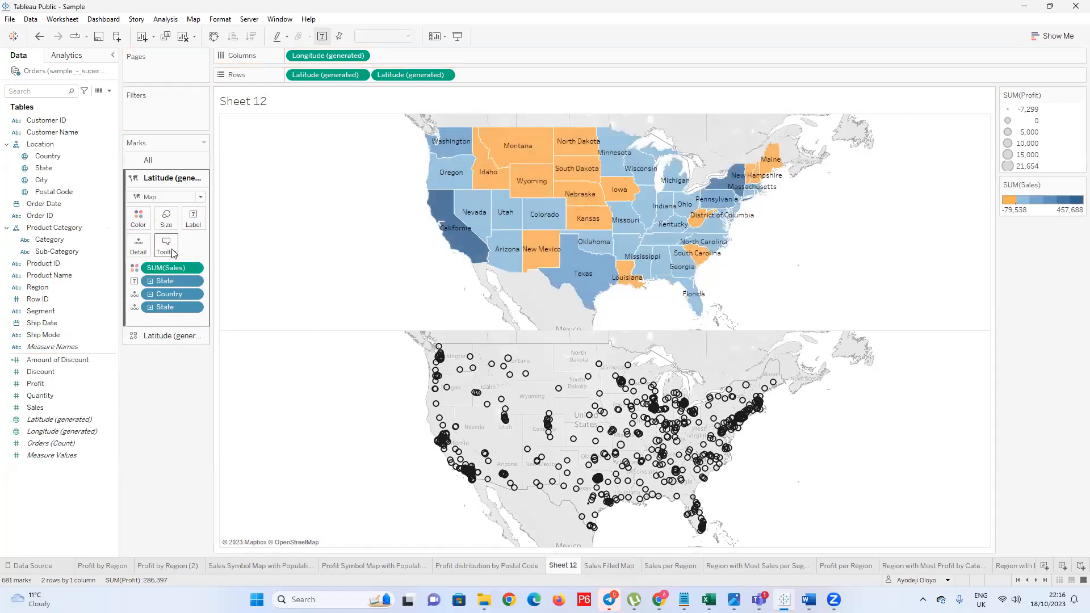
Set the center value of the Sales color palette to 10,000 and apply it to the filled map
left_click(143, 229)
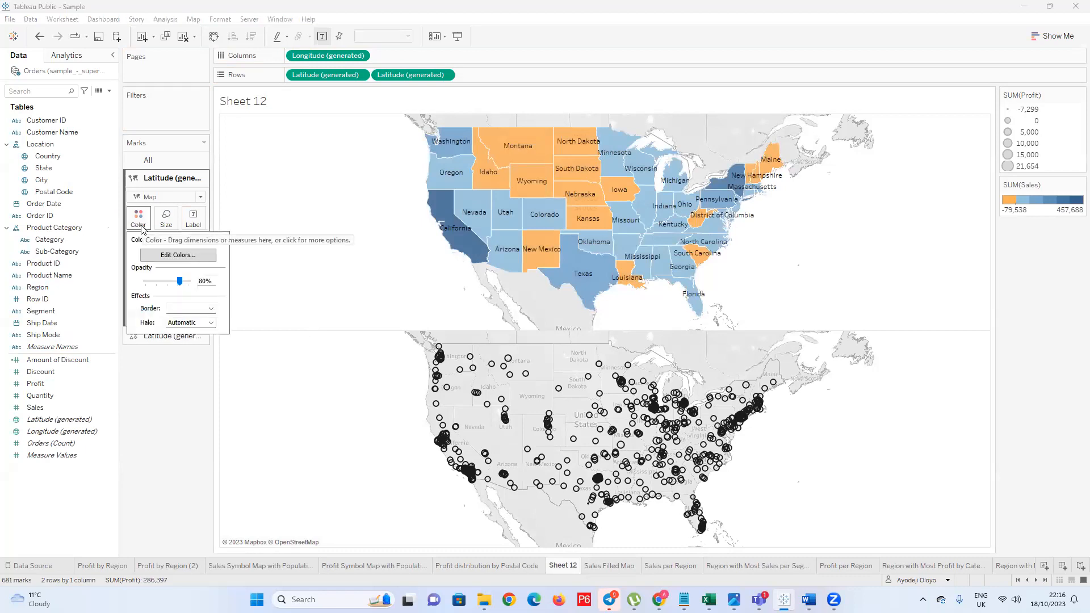
left_click(166, 259)
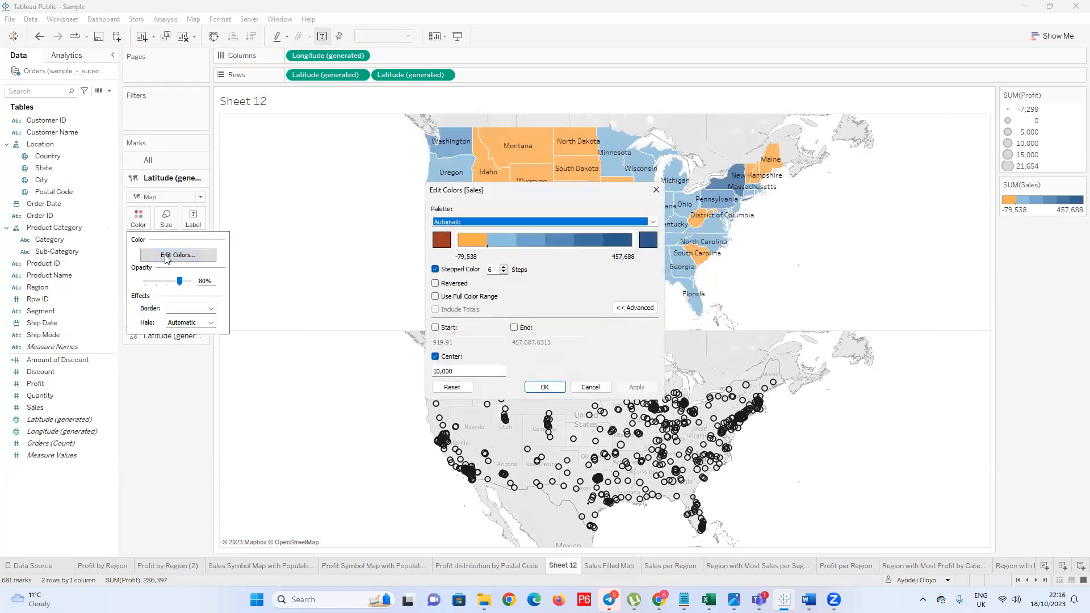
left_click(634, 308)
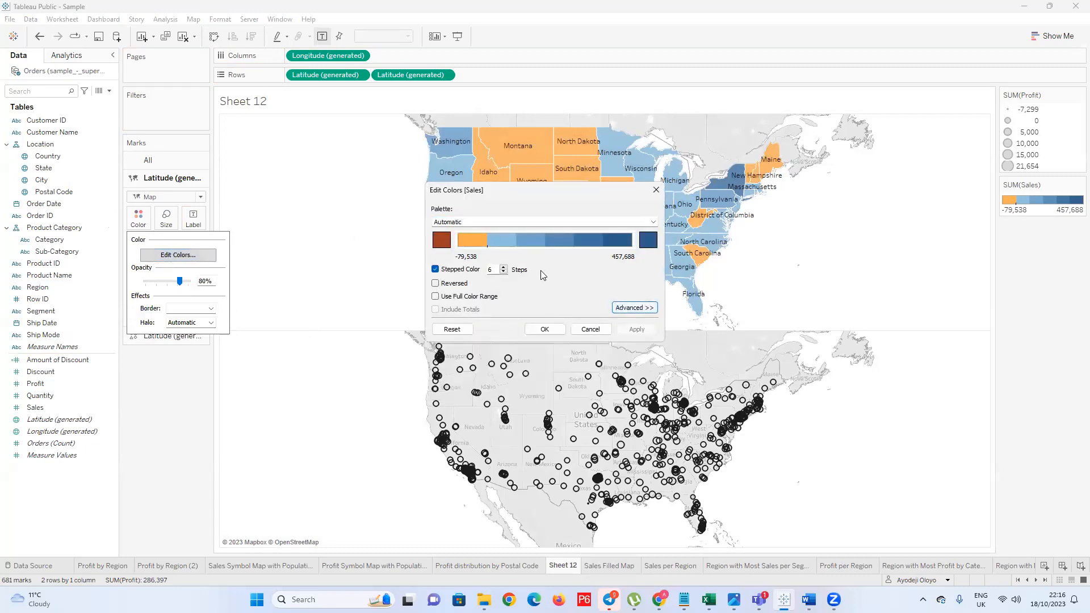
left_click(645, 309)
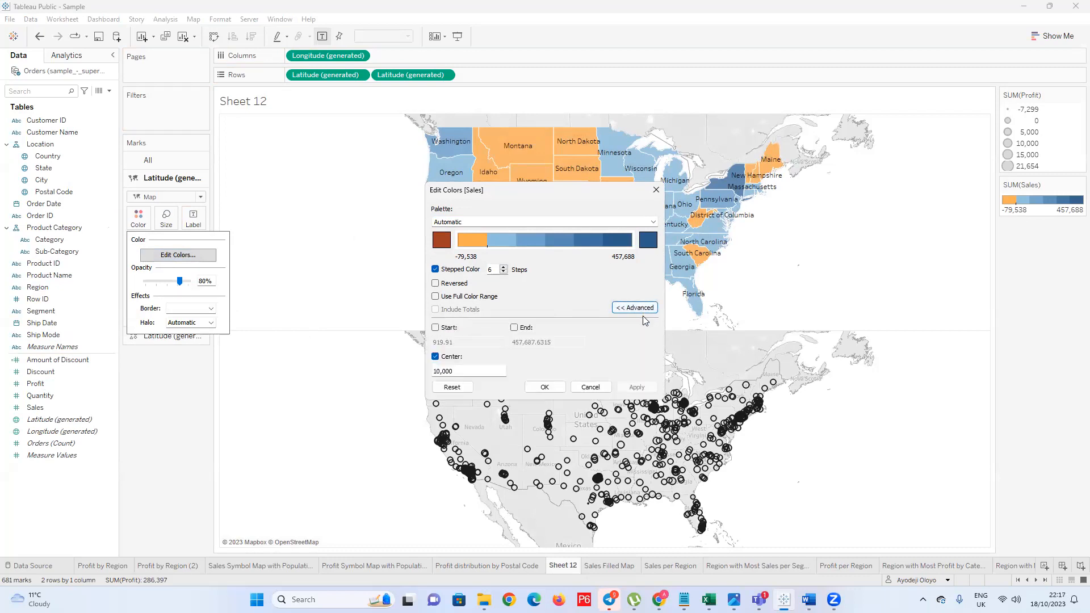
left_click(435, 357)
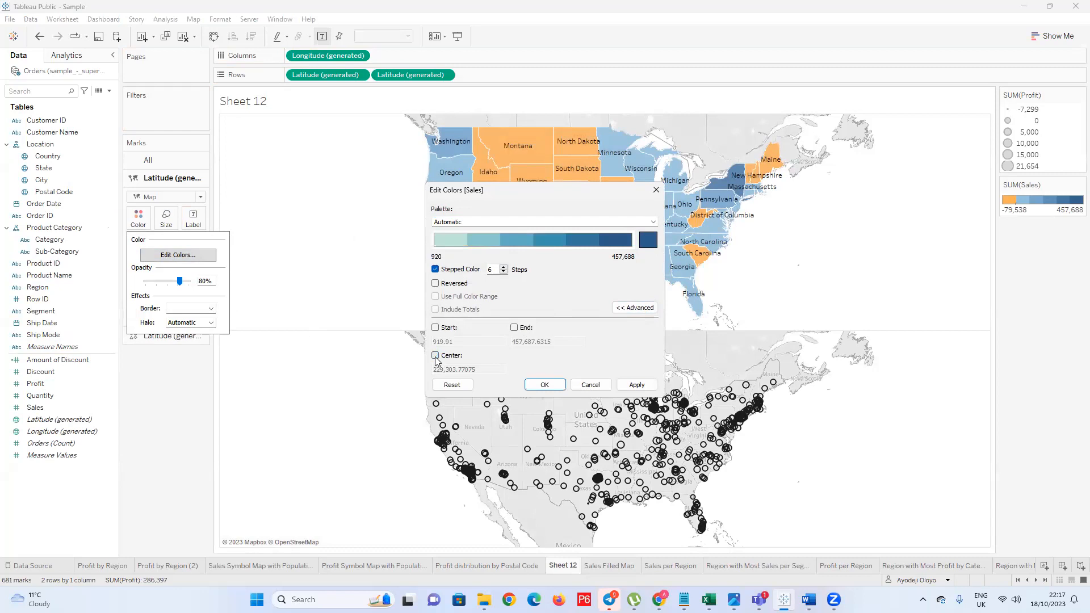
left_click(436, 356)
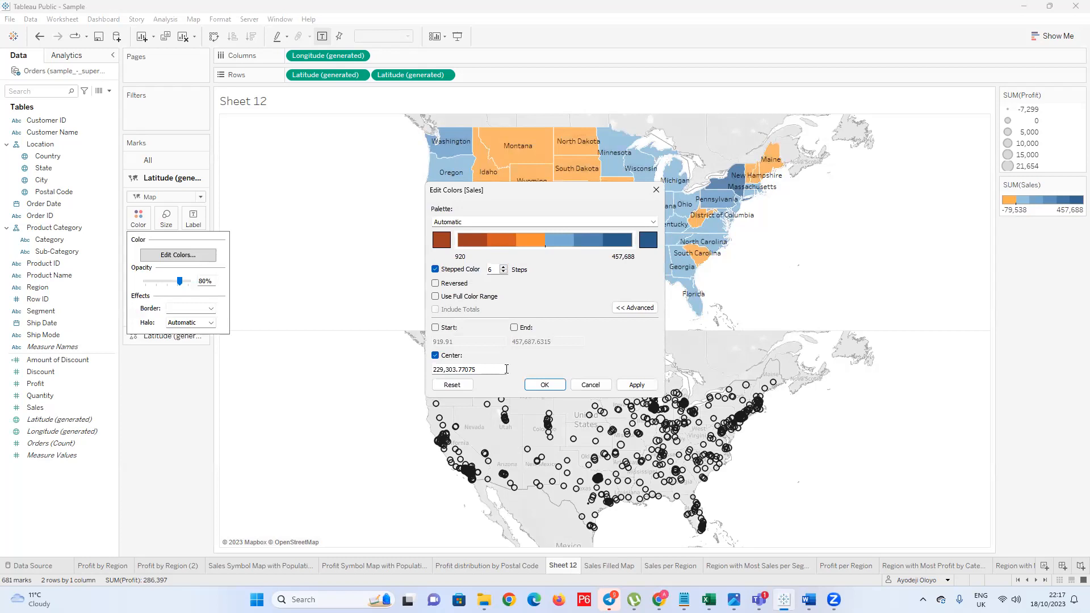
left_click_drag(488, 369, 433, 369)
type("10,")
type("0000")
left_click(638, 386)
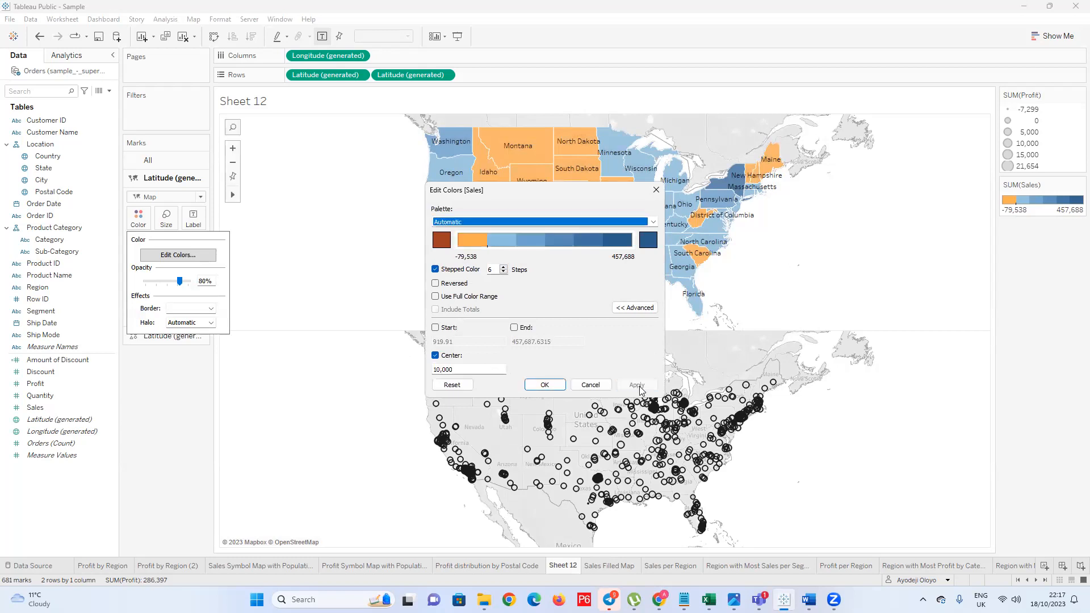
left_click(531, 386)
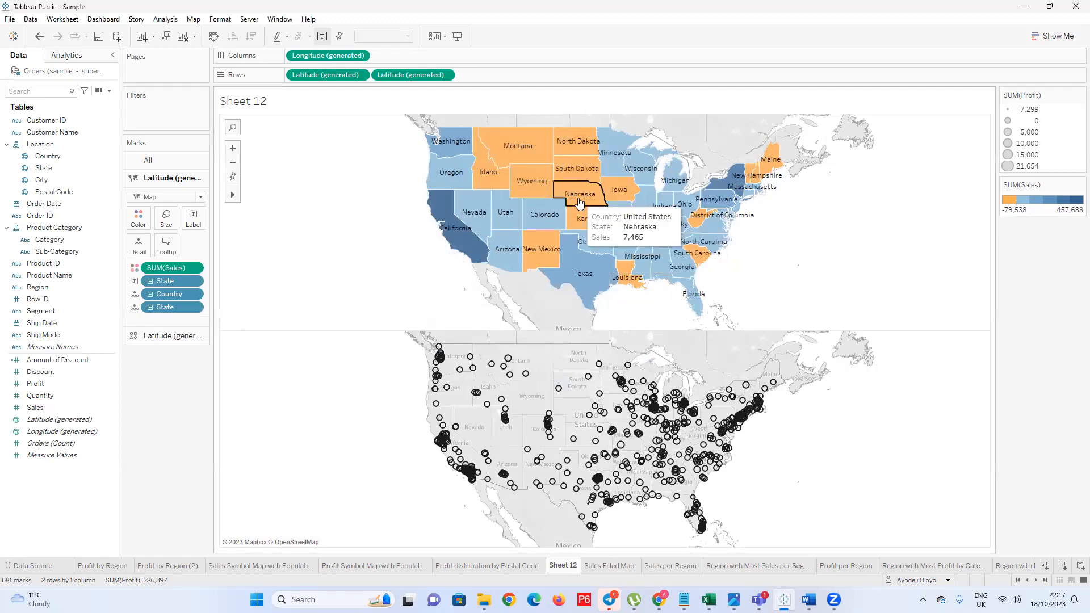
Overlay the postal code map on the filled map by enabling Dual Axis for the second Latitude field in Rows
left_click(173, 336)
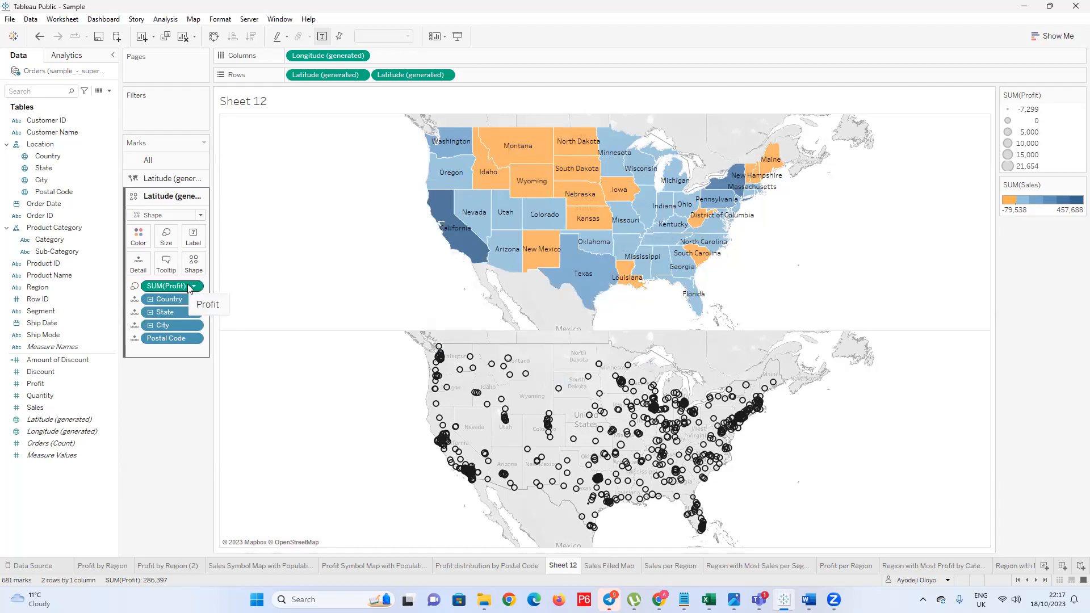
left_click(445, 75)
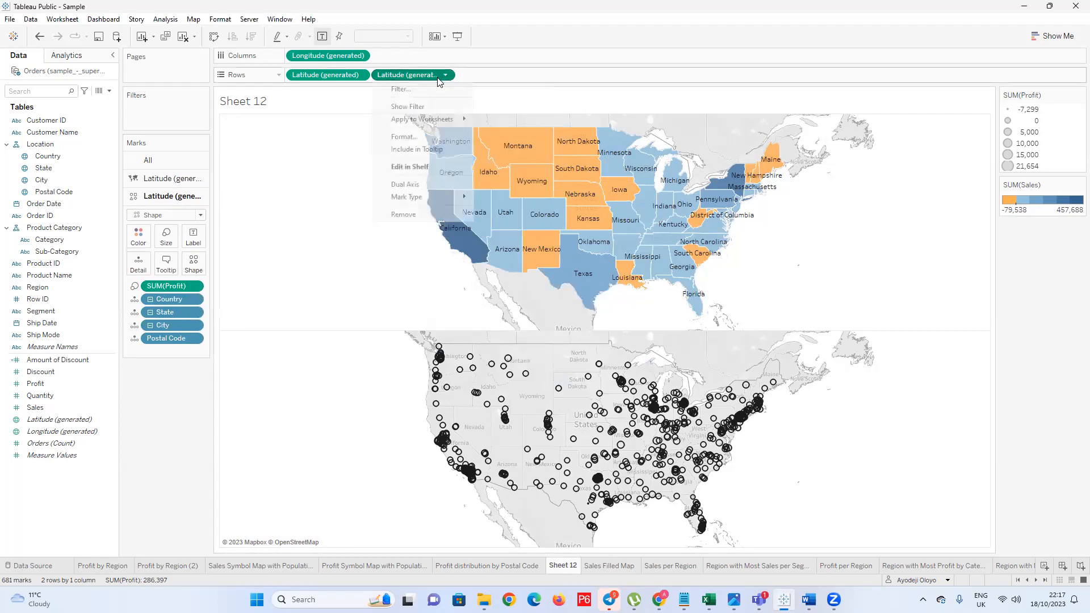
left_click(417, 184)
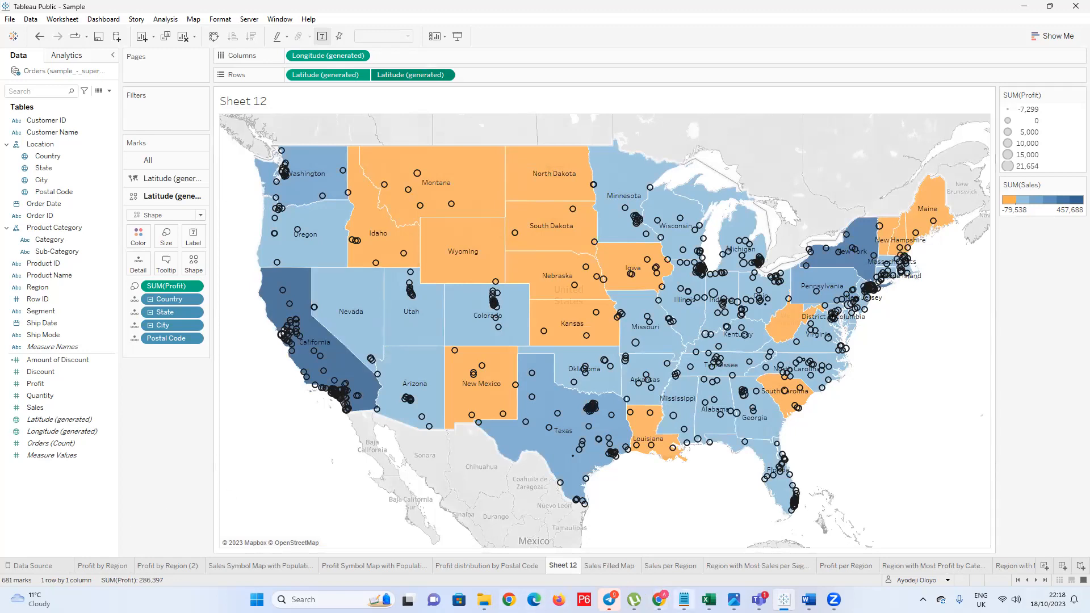
Switch to the Tableau Class II document in Word to read the sprint stories, and return to the Tableau workbook
mouse_move(809, 600)
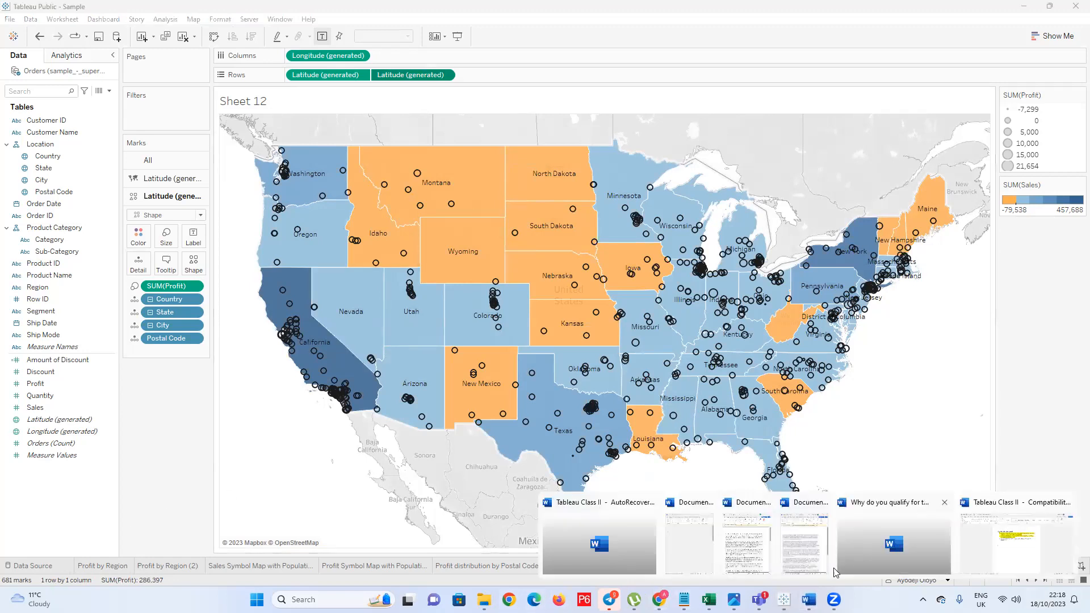
left_click(1038, 556)
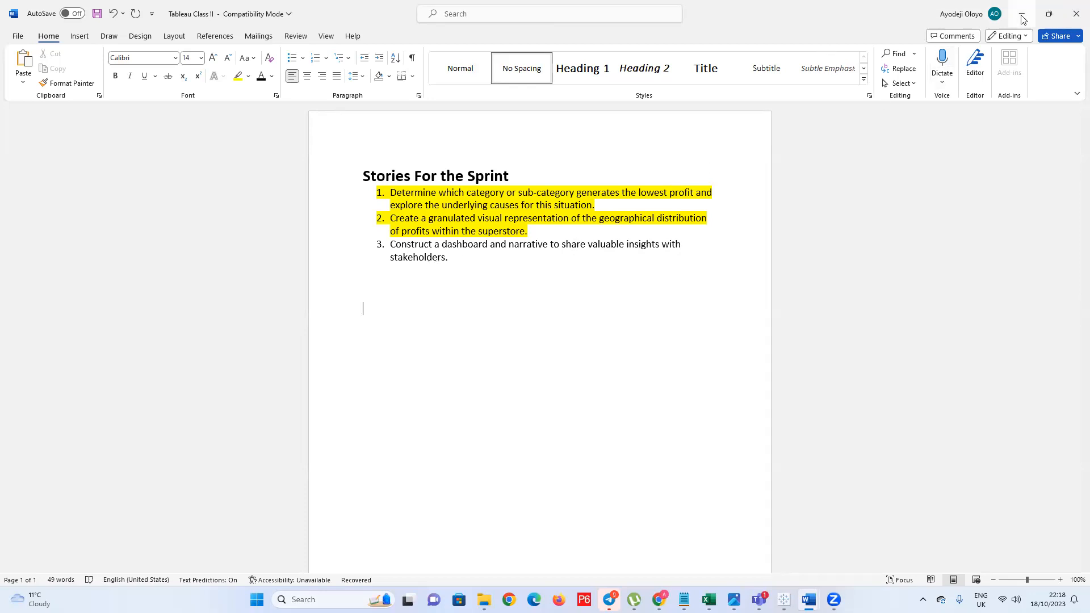
key("alt+Tab")
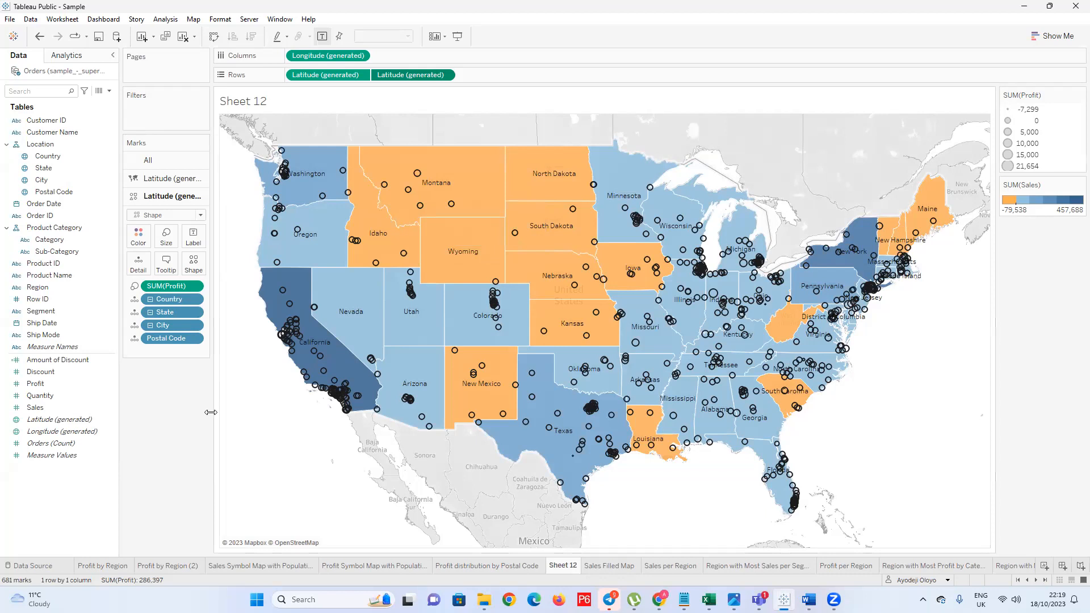
Examine the postal code layer's tooltip and compare the fields used by the two Latitude map layers
left_click(166, 264)
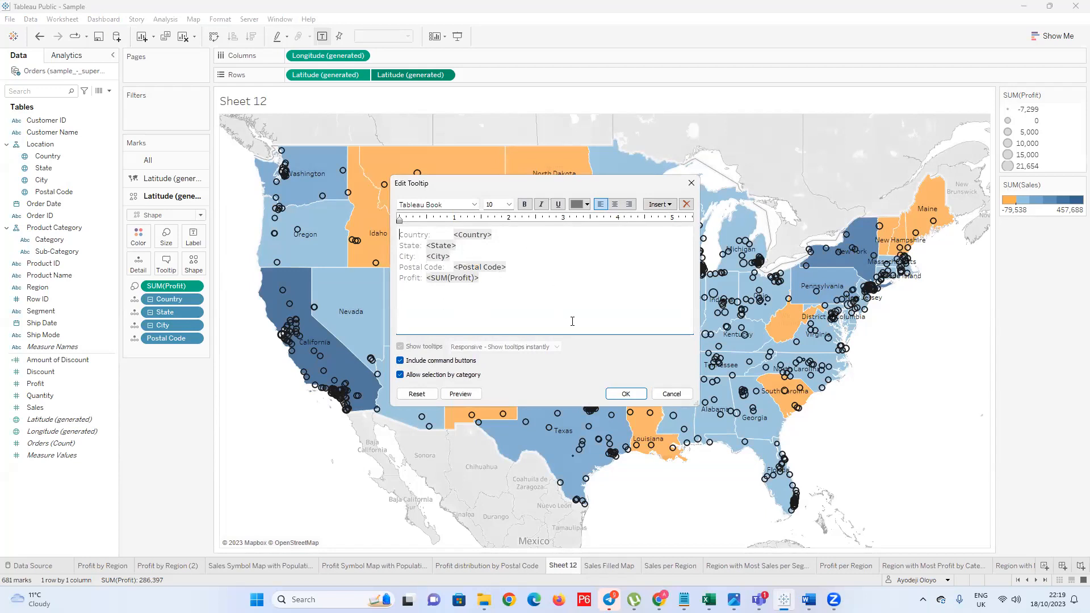
left_click(665, 397)
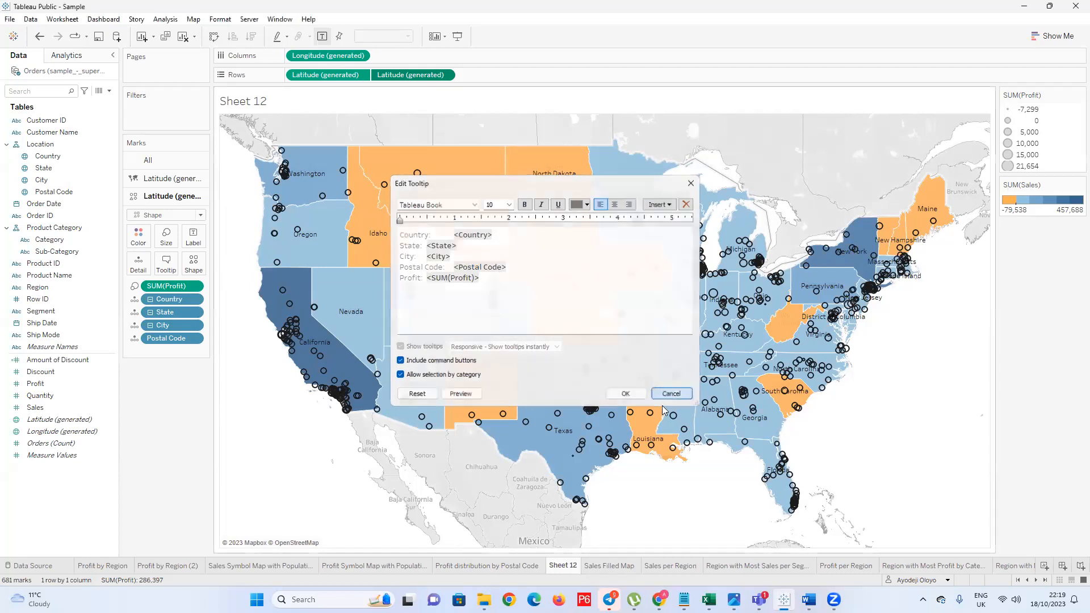
mouse_move(590, 413)
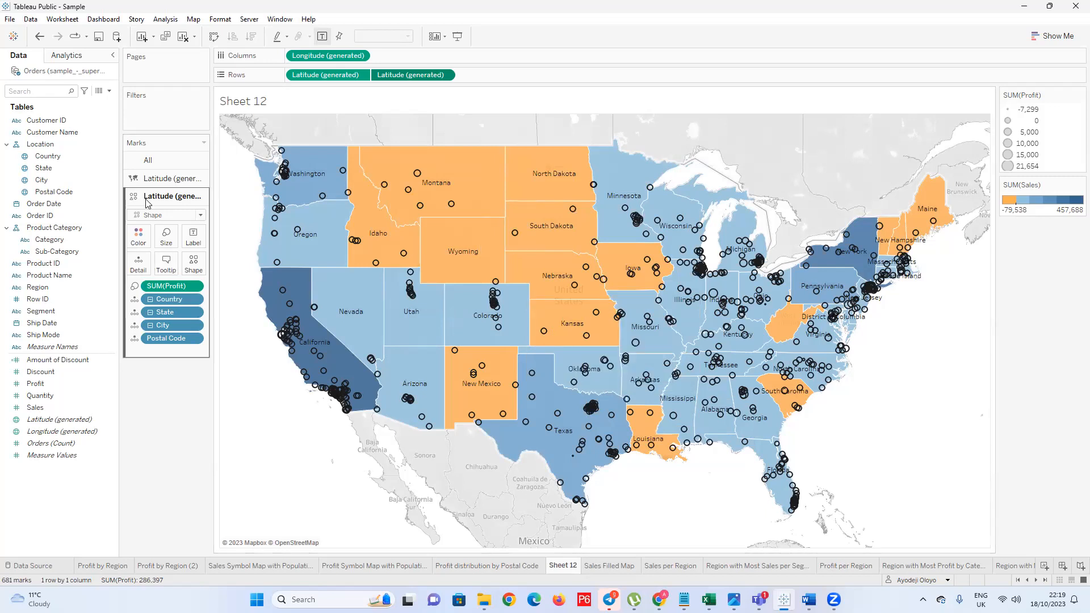
left_click(168, 179)
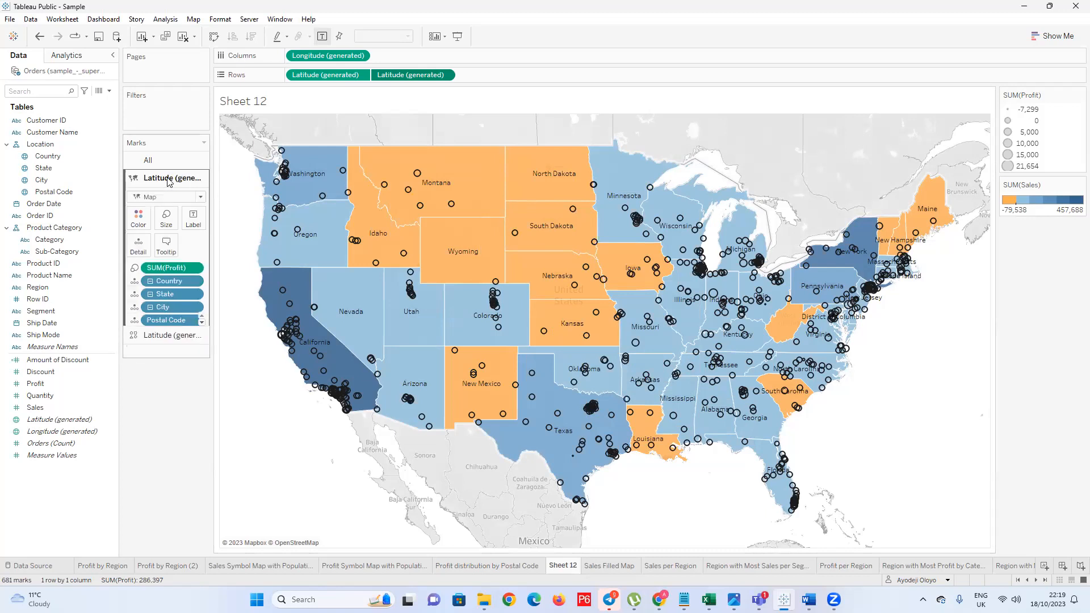
left_click(165, 336)
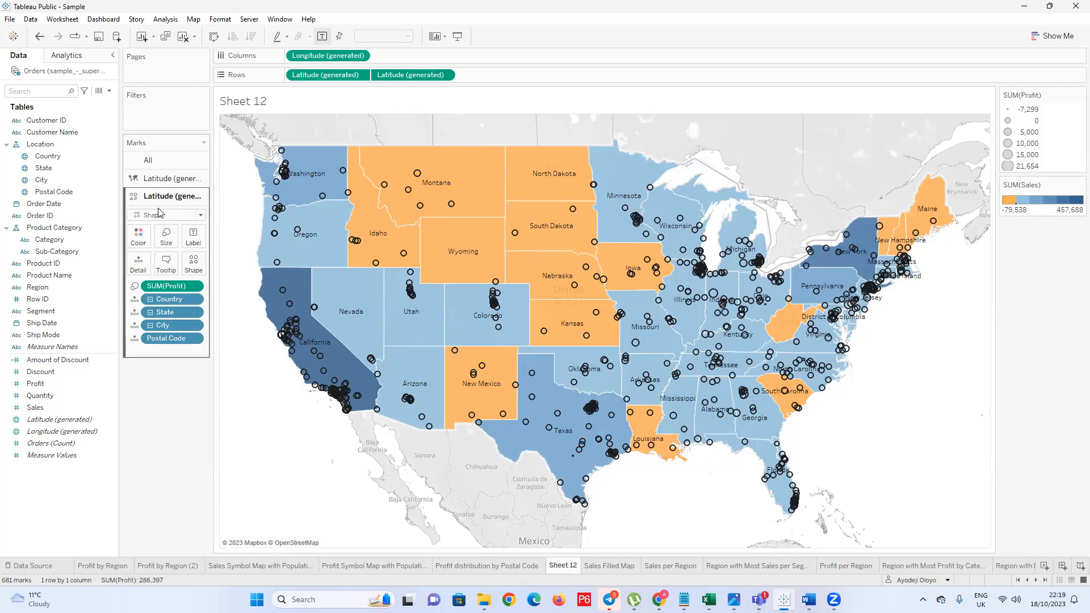
left_click(168, 178)
mouse_move(401, 212)
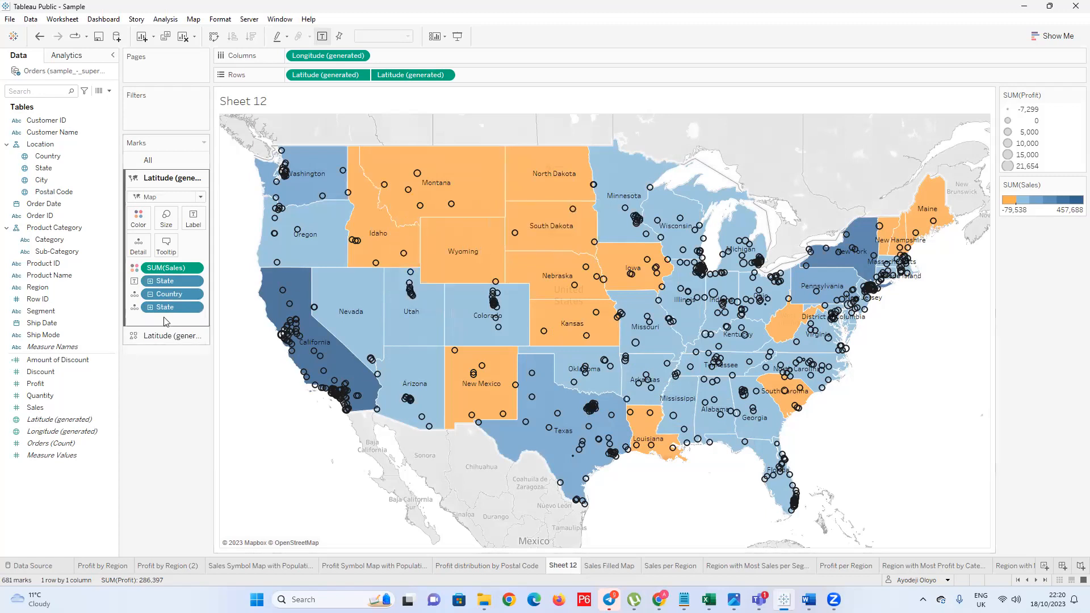
left_click(168, 336)
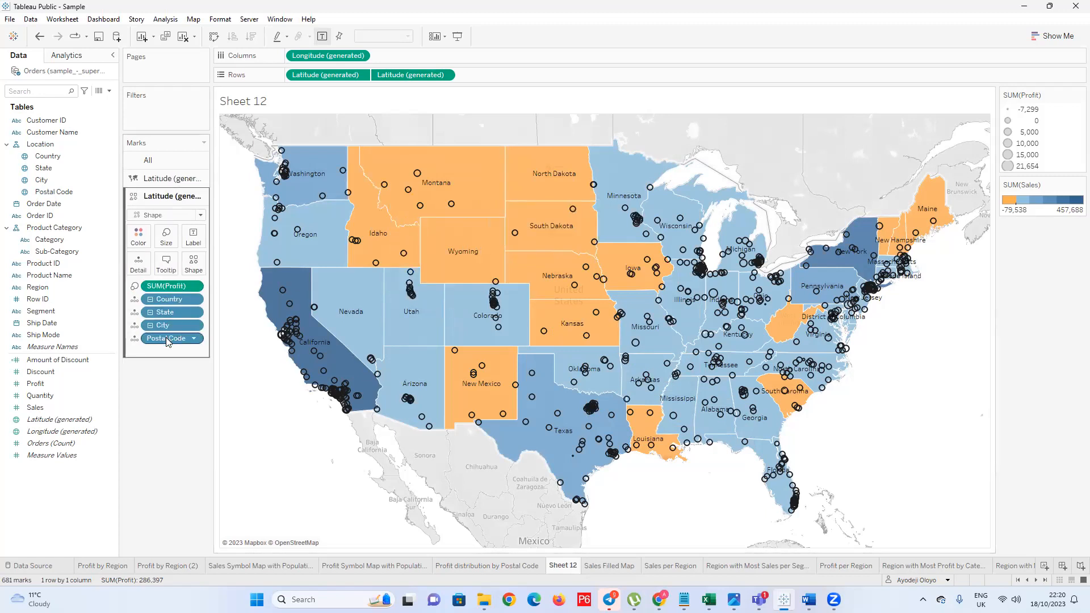
mouse_move(302, 338)
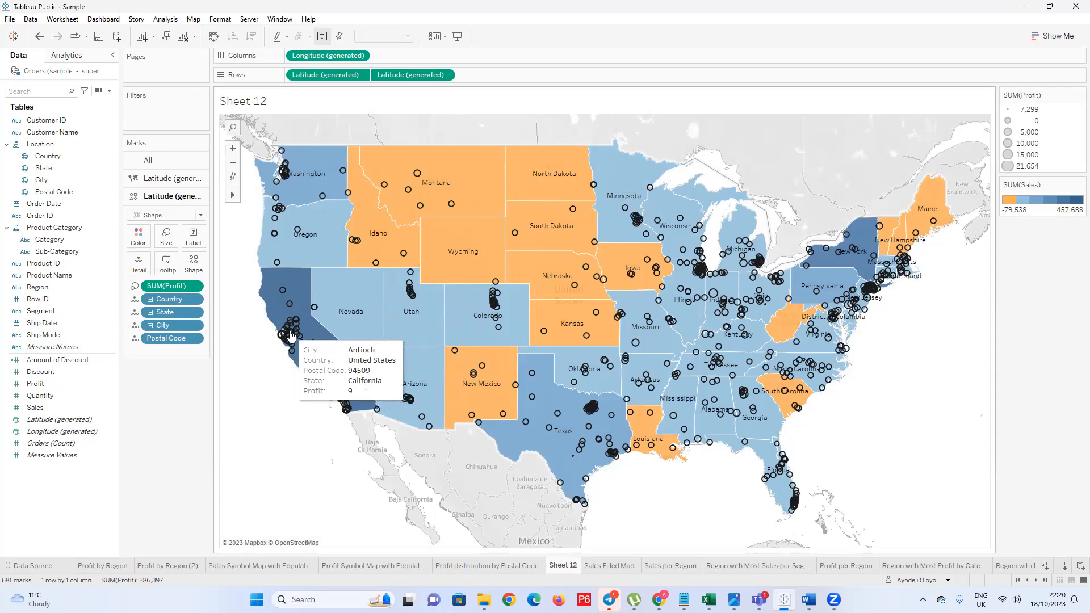
Change the font of the postal code layer's entire tooltip text to Trebuchet MS
left_click(166, 262)
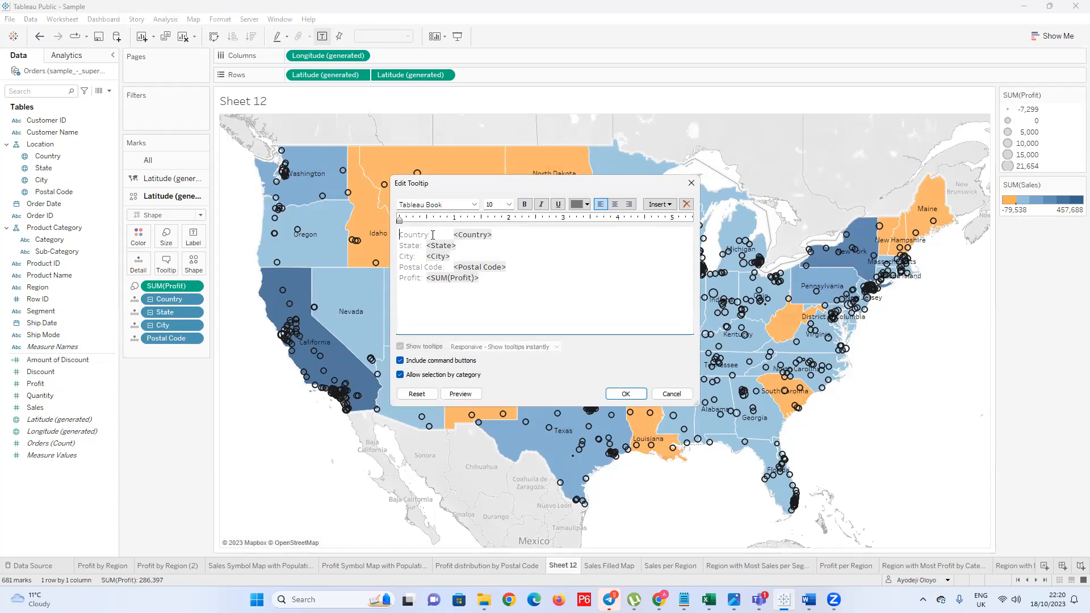
left_click_drag(431, 235, 382, 247)
left_click_drag(445, 235, 404, 278)
left_click(433, 234)
left_click(418, 245)
left_click(430, 235)
left_click(499, 307)
key("ctrl+a")
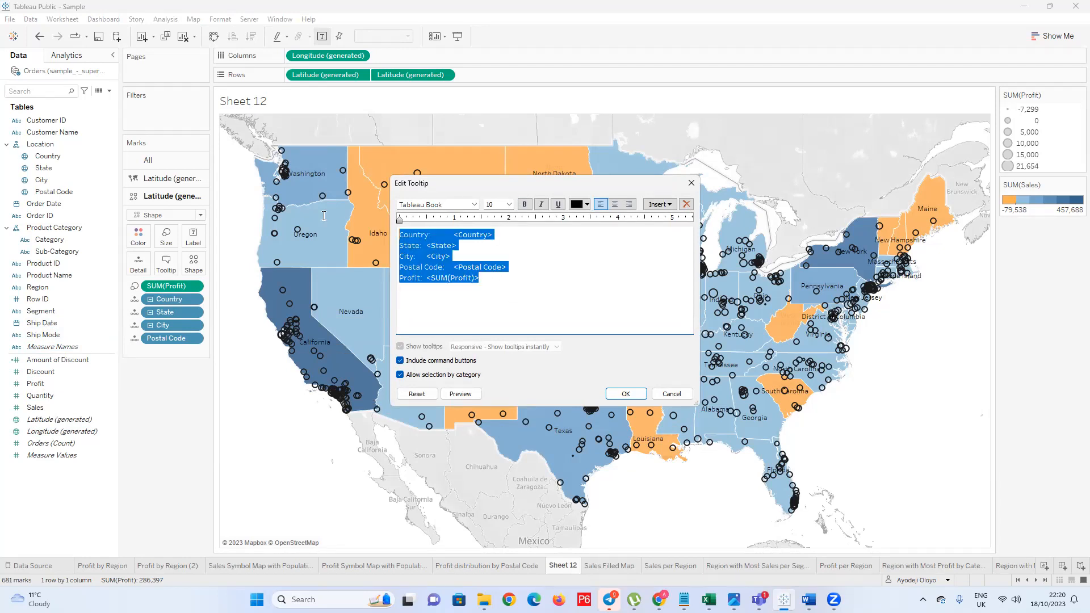
left_click(473, 204)
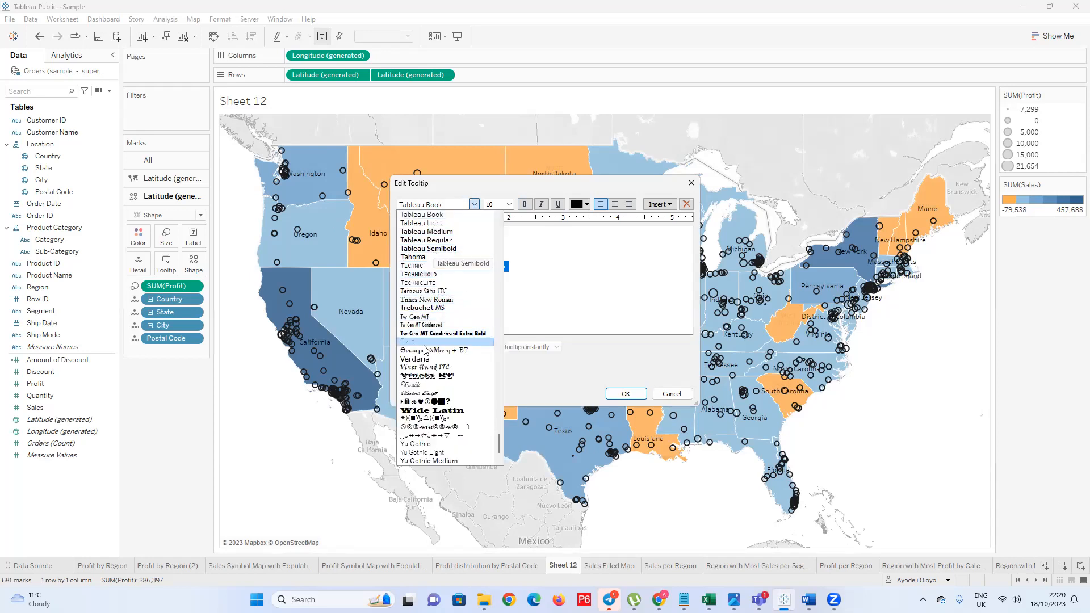
left_click(427, 308)
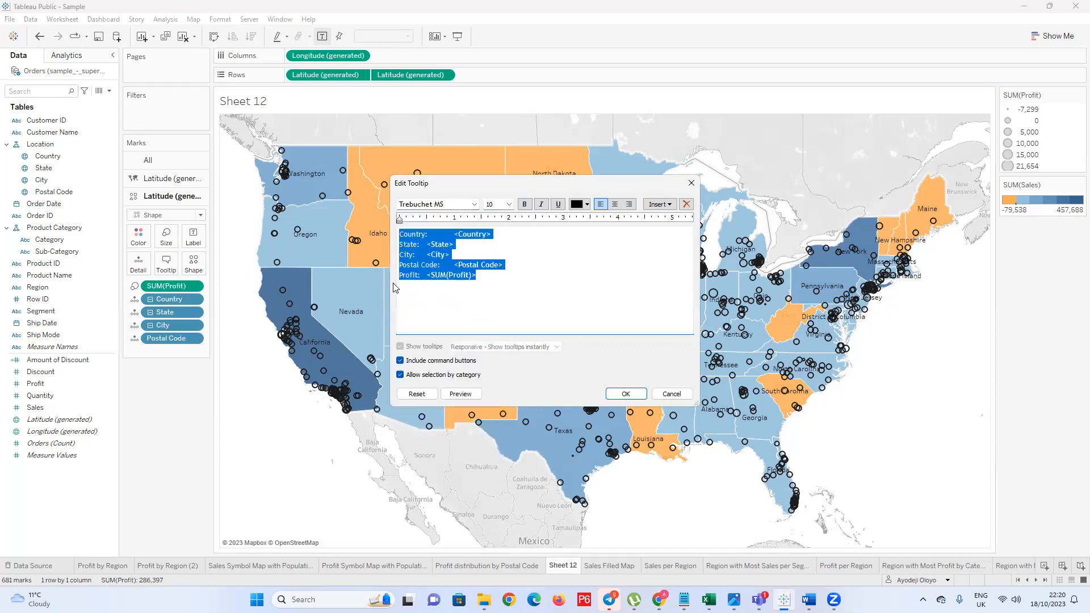
Make the postal code layer's whole tooltip text bold and close the gaps between each label and its field
left_click(524, 204)
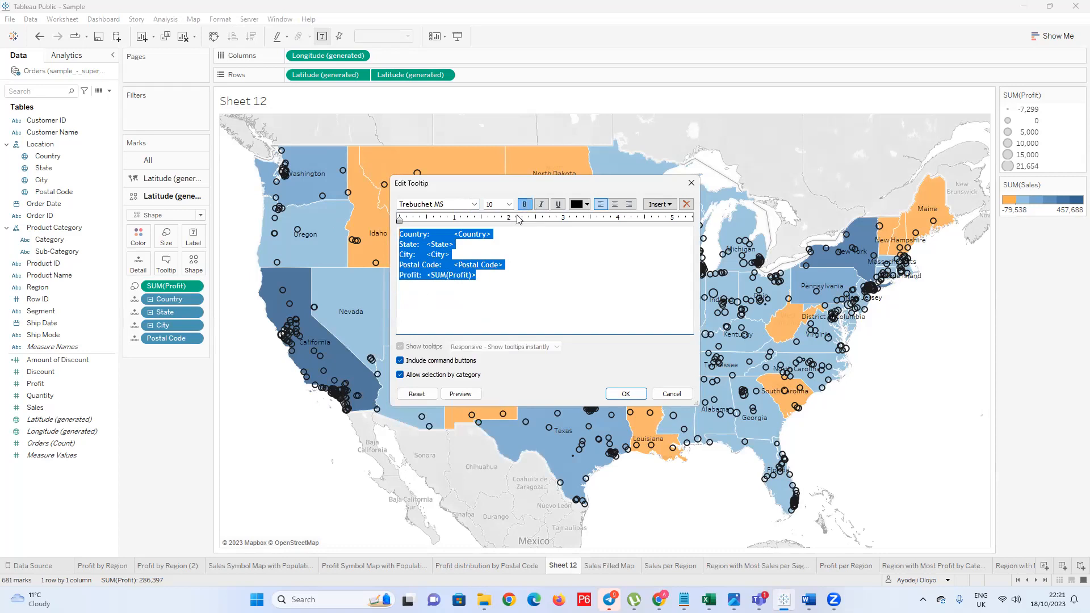
left_click(436, 249)
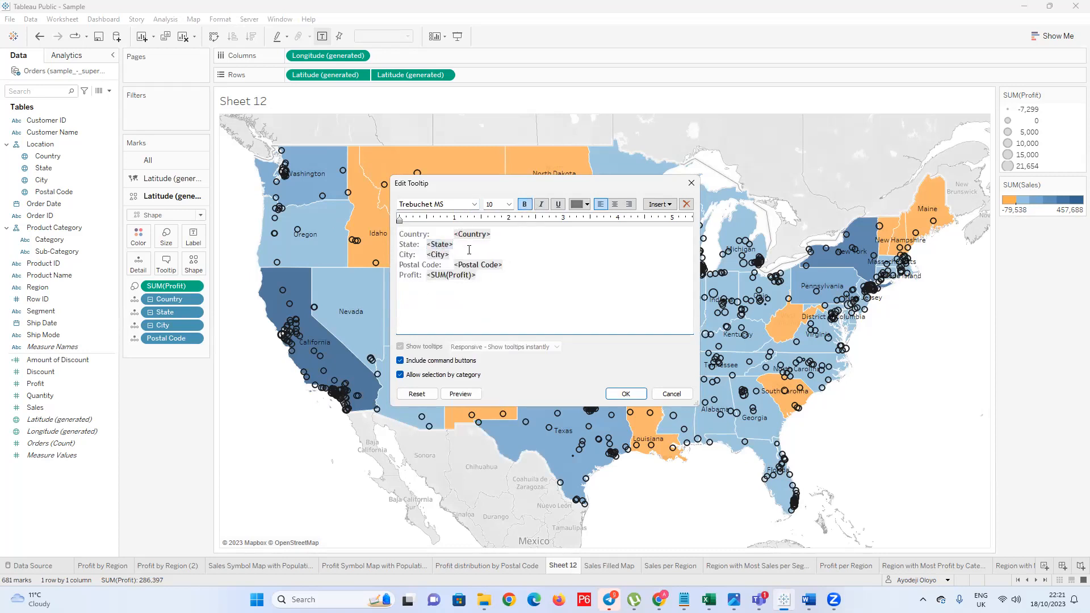
key("BackSpace")
key("Down")
key("Left")
key("Delete")
key("Right")
key("Left")
key("ctrl+z")
key("Left")
key("BackSpace")
key("Down")
key("BackSpace")
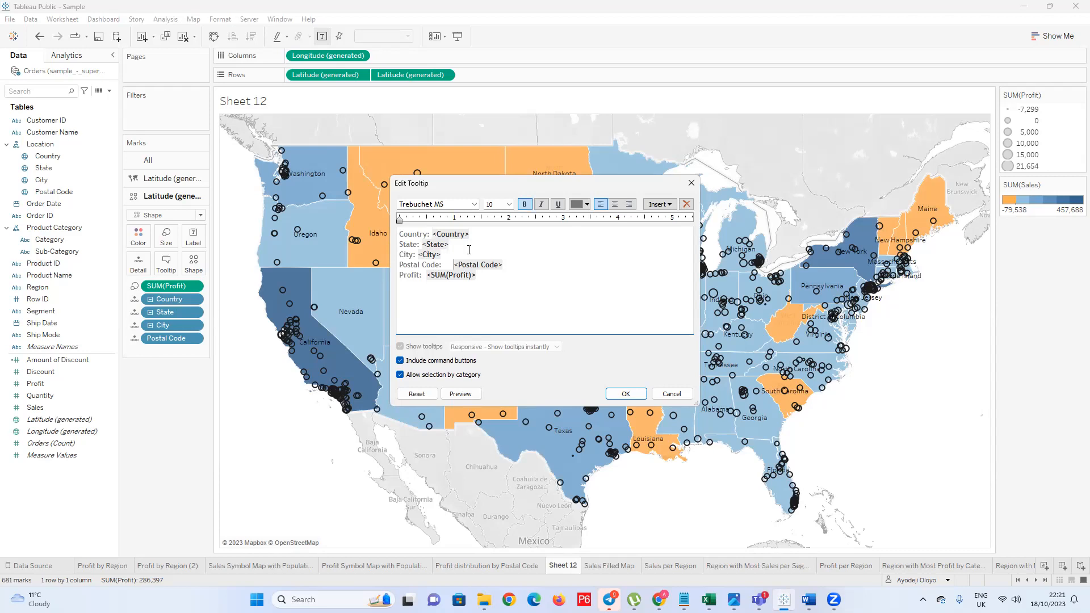
key("BackSpace")
key("Down")
key("Left")
key("BackSpace")
Set the SUM(Profit) field in the postal code layer's tooltip to size 12 and color it red
left_click(430, 277)
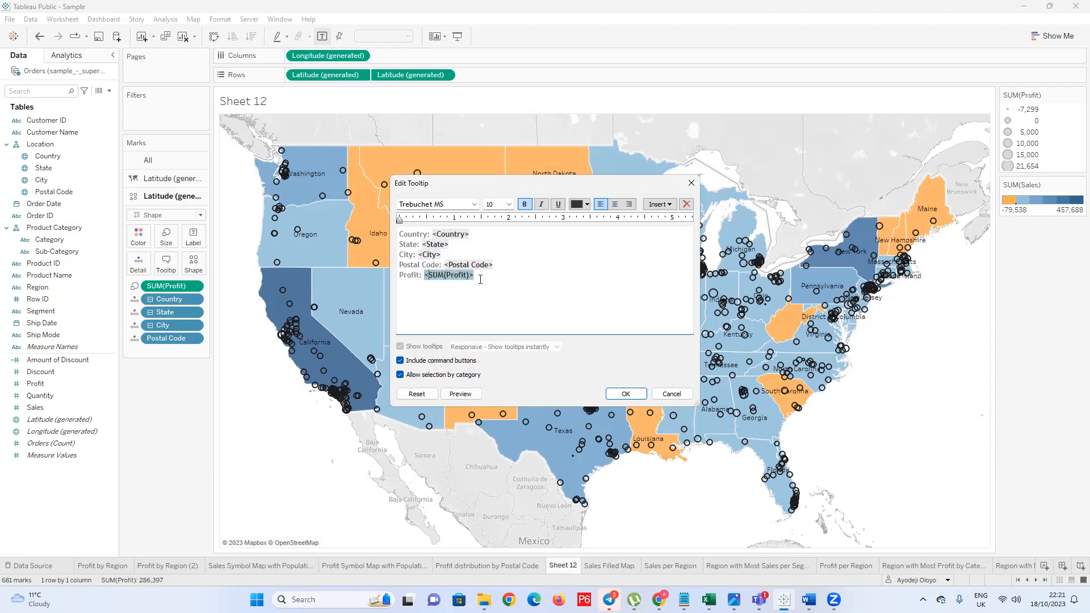
left_click(566, 243)
left_click_drag(477, 277, 422, 276)
left_click(509, 204)
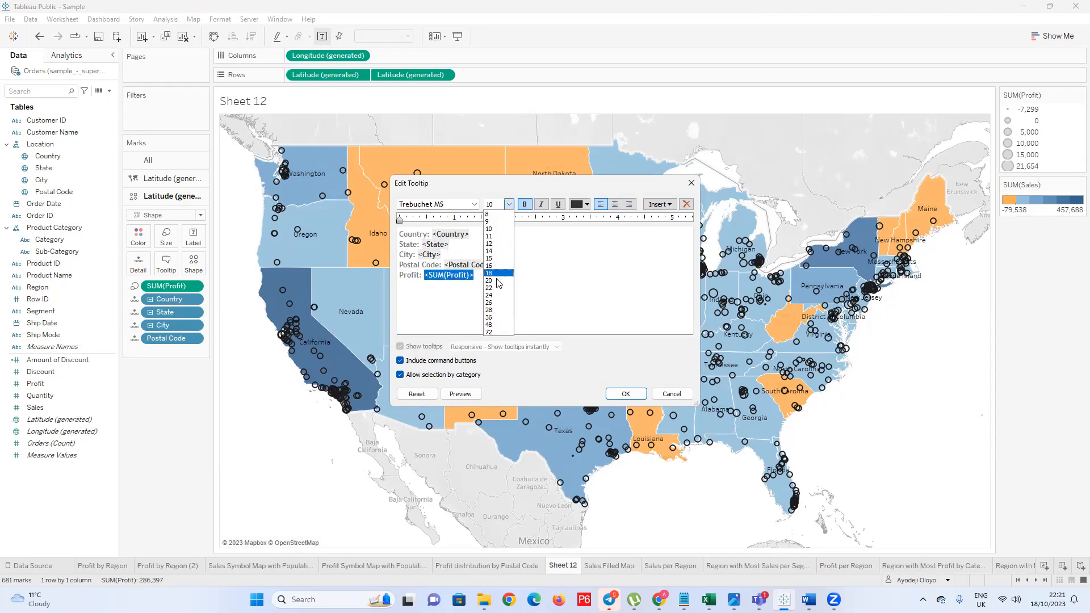
left_click(493, 244)
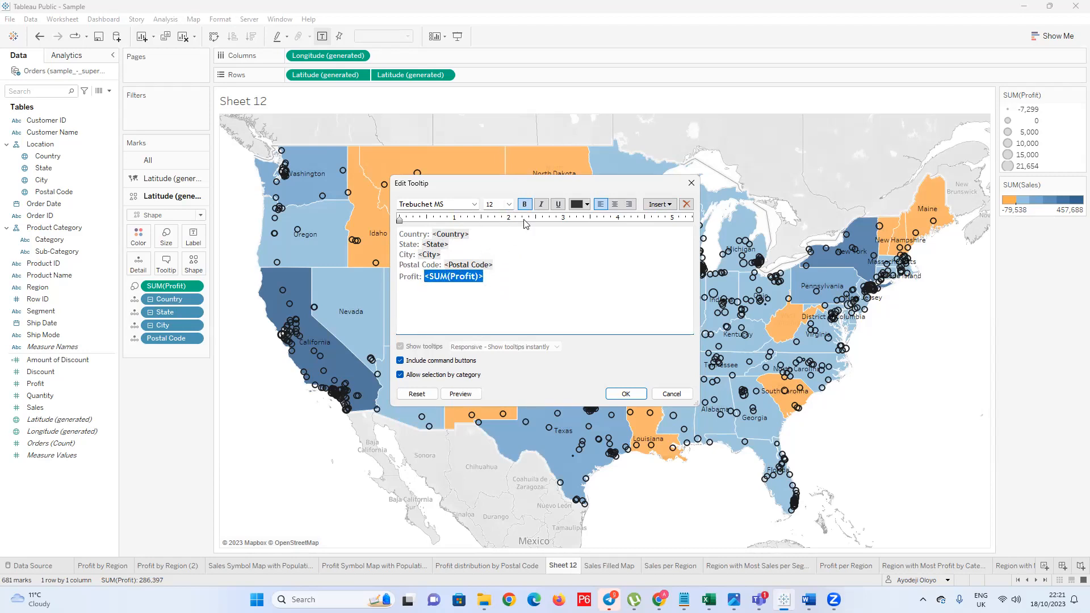
left_click(585, 204)
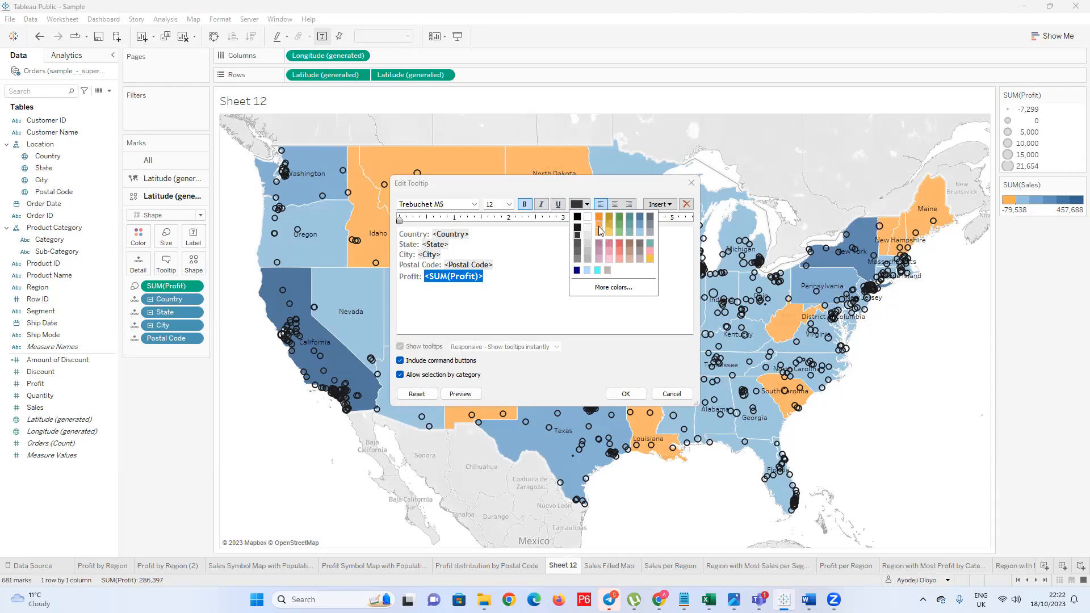
left_click(618, 249)
Color the Postal Code field orange in the postal code layer's tooltip, apply the changes, and check the tooltips on the map
left_click_drag(486, 264, 447, 260)
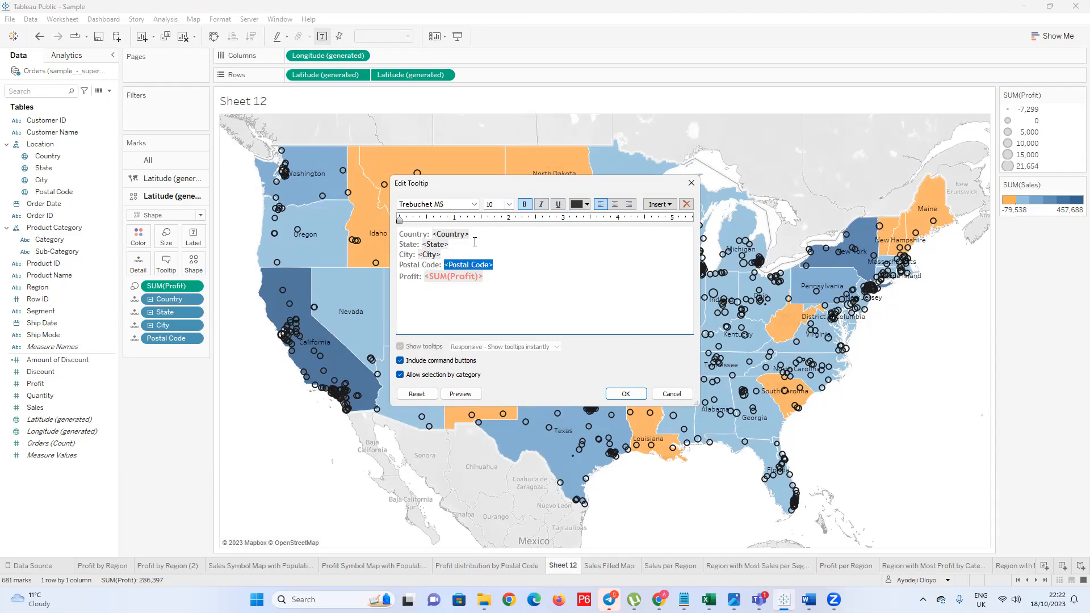
left_click(587, 204)
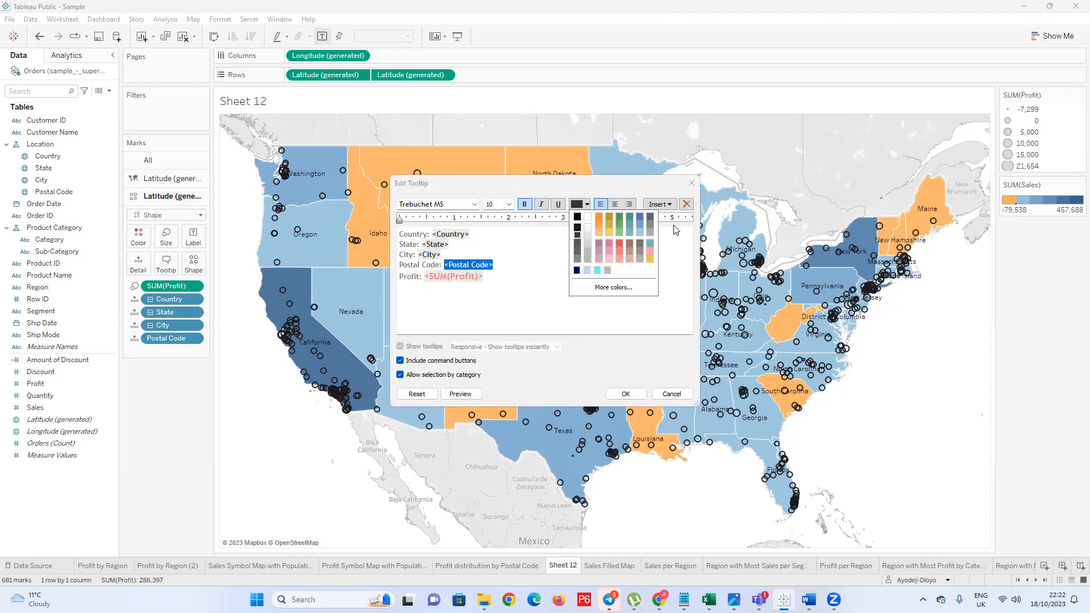
left_click(600, 220)
left_click(625, 394)
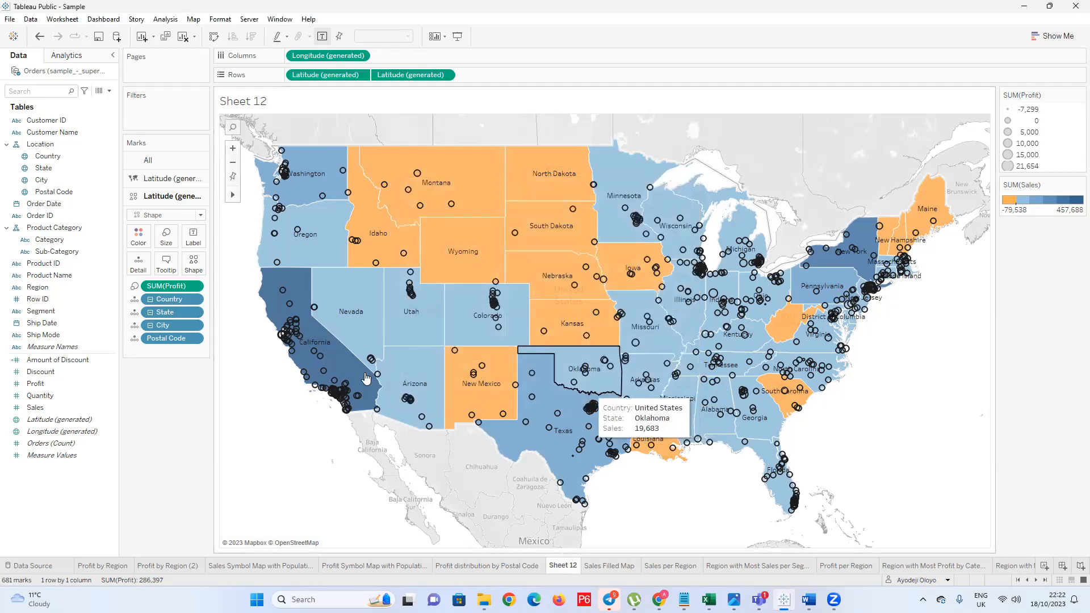
mouse_move(343, 390)
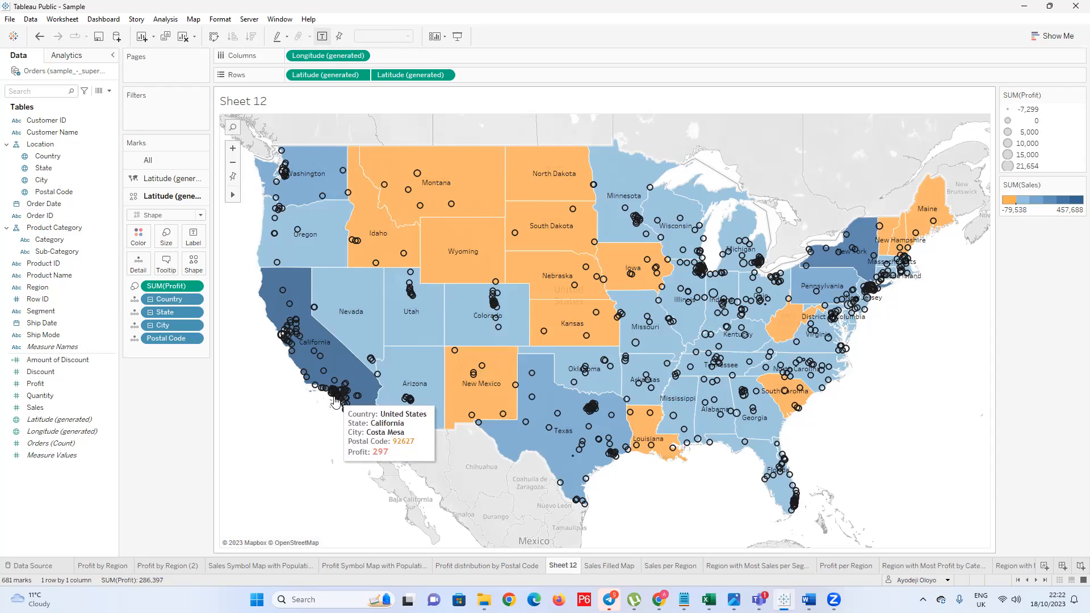
mouse_move(380, 316)
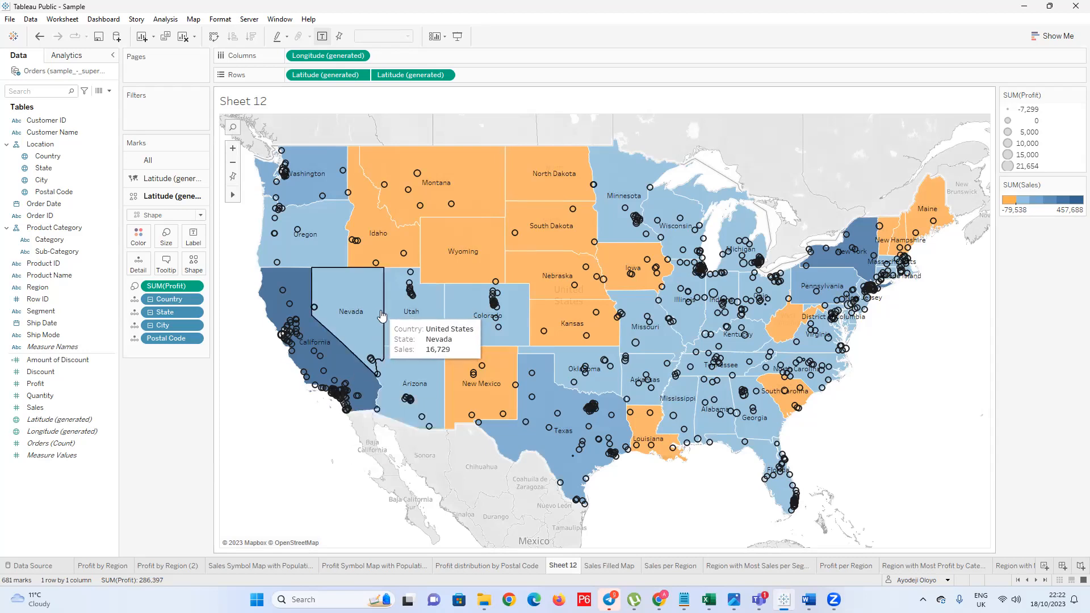
Set the font of the filled map layer's entire tooltip text to Trebuchet MS
left_click(177, 179)
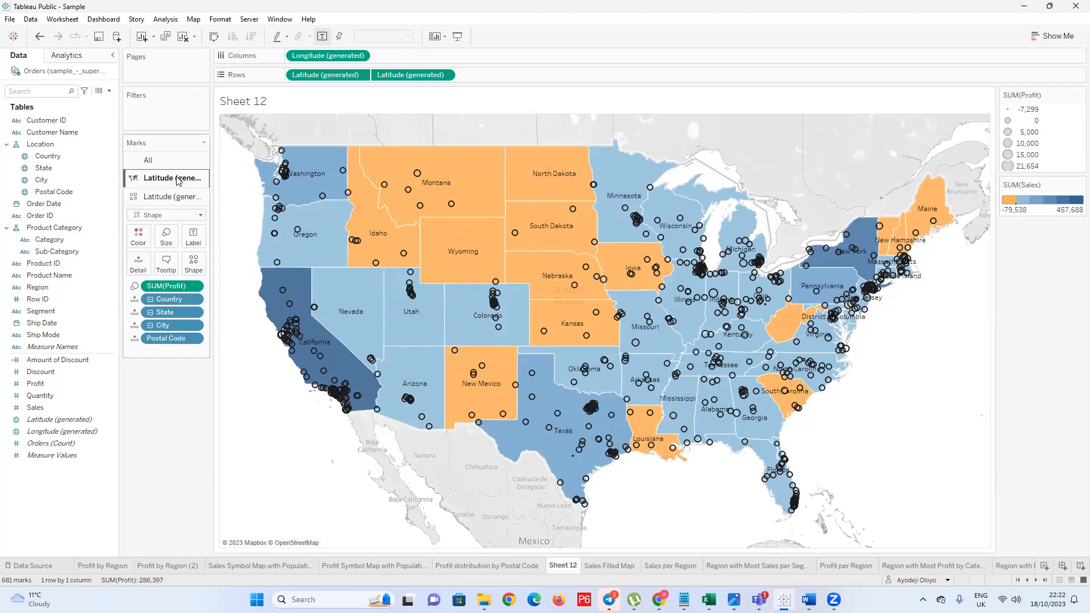
left_click(176, 253)
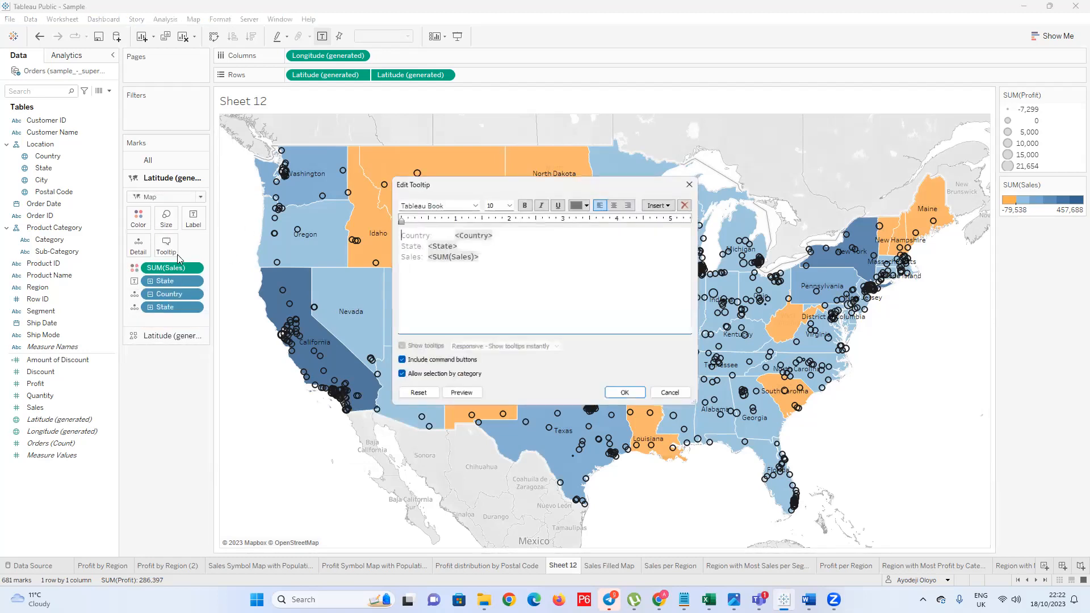
left_click_drag(516, 276, 352, 222)
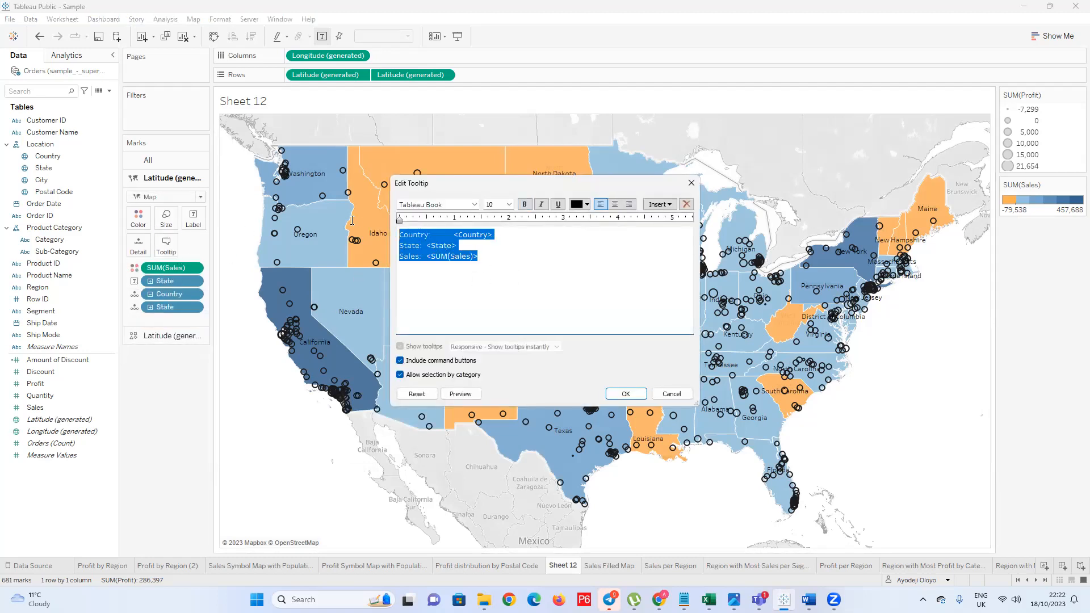
left_click(474, 204)
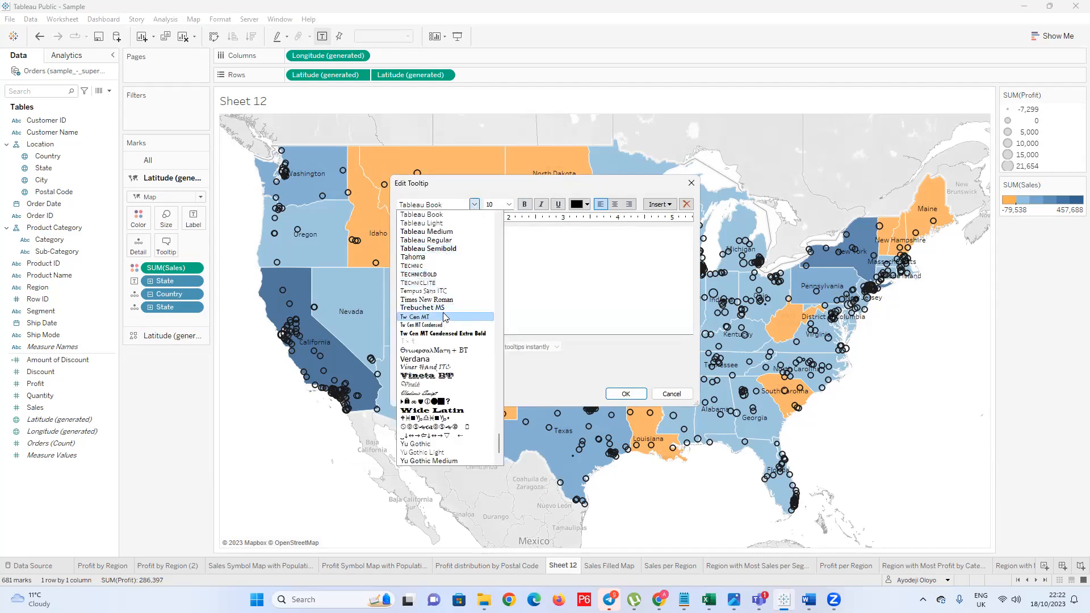
left_click(445, 307)
Close the gaps between the Country, State and Sales labels and their fields in the filled map layer's tooltip
left_click(449, 256)
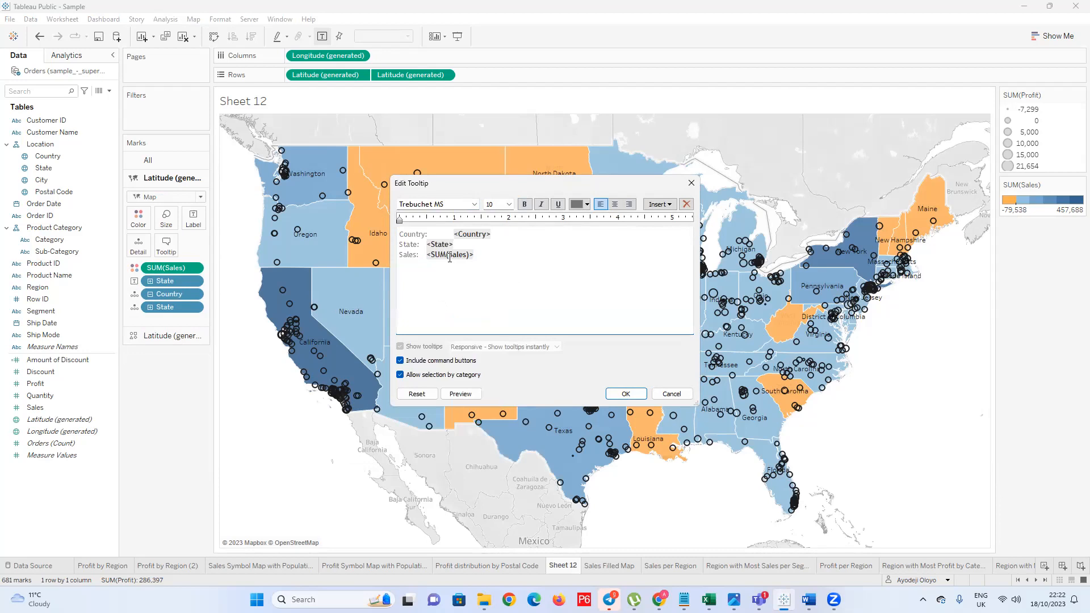
key("BackSpace")
key("Down")
key("Left")
key("BackSpace")
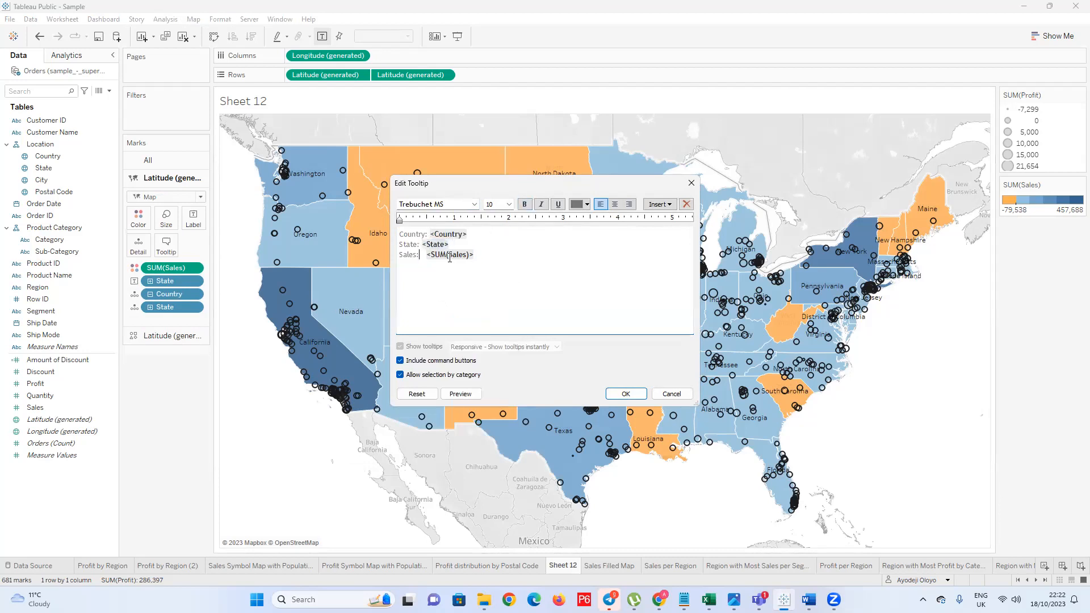
key("BackSpace")
Set the SUM(Sales) field in the filled map layer's tooltip to size 12 and color it red
left_click(491, 256)
left_click_drag(472, 253, 420, 255)
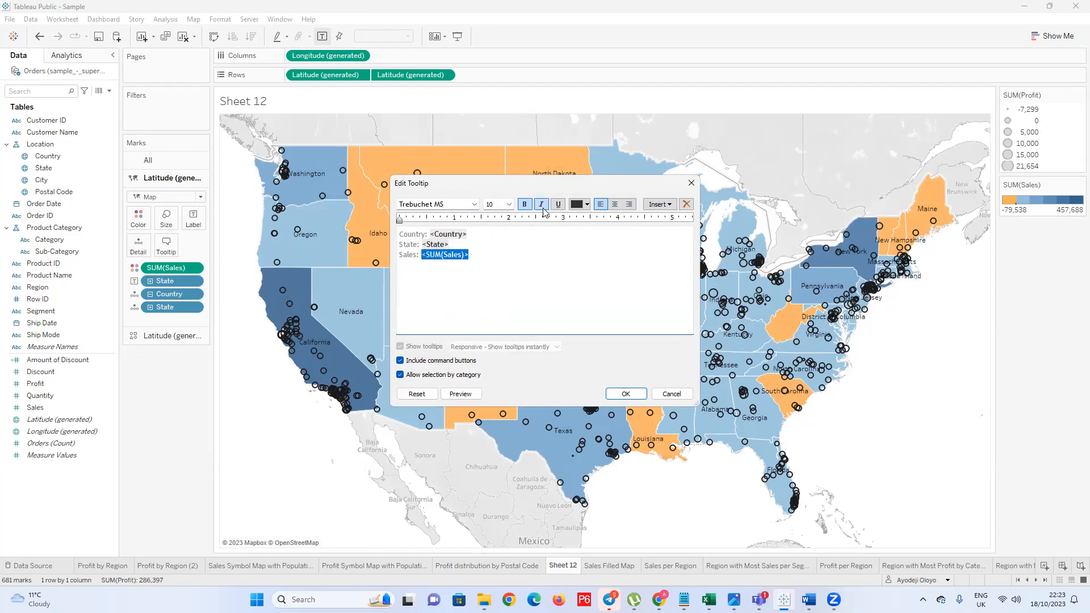
left_click(509, 204)
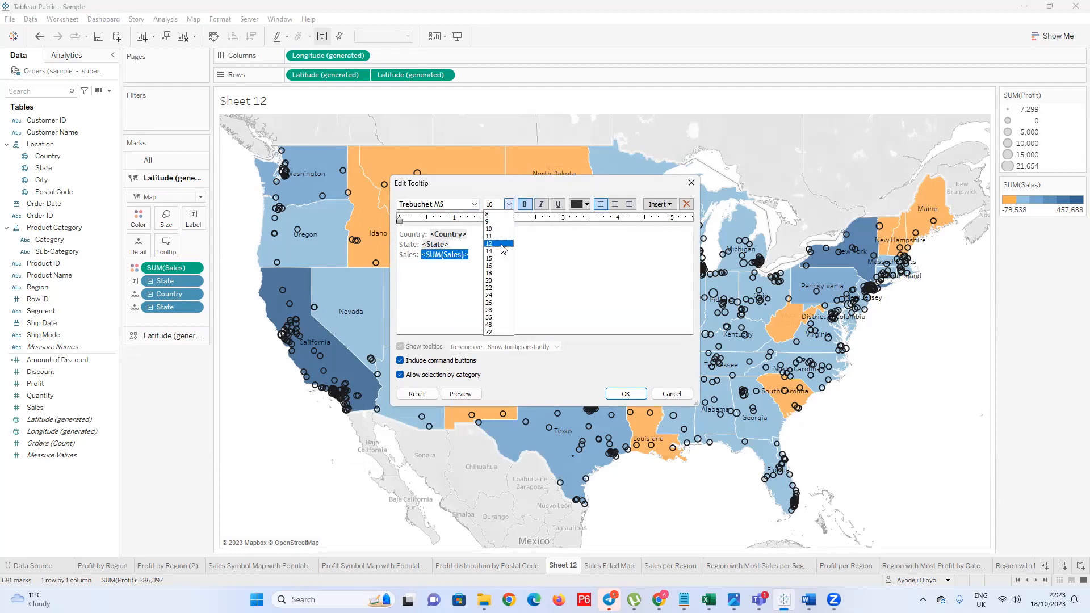
left_click(489, 244)
left_click(587, 205)
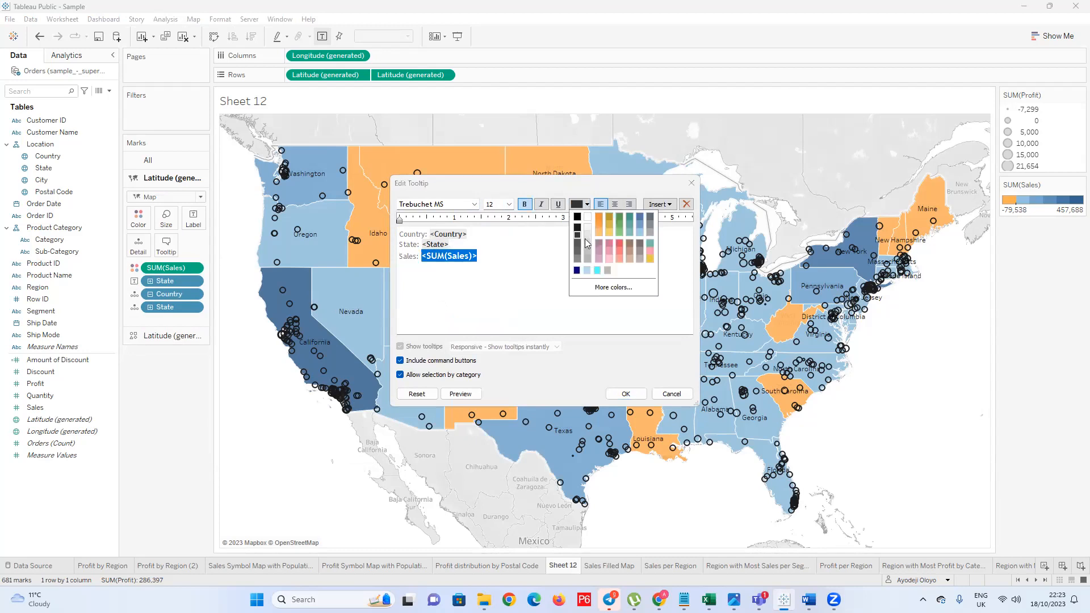
left_click(619, 250)
Color the State field orange in the filled map layer's tooltip and apply the tooltip changes
left_click_drag(462, 243, 421, 244)
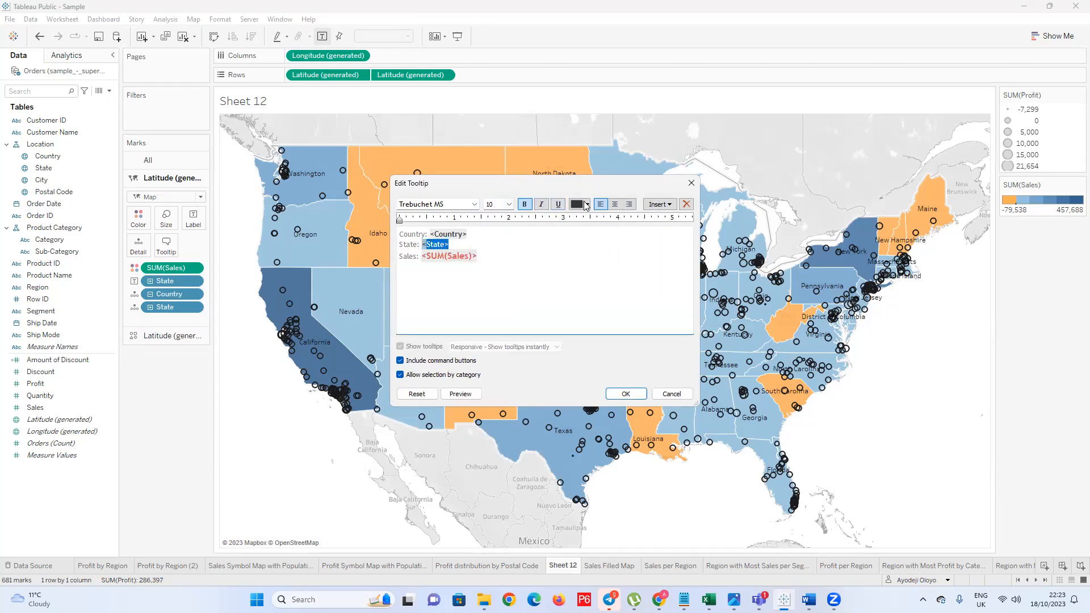
key("shift+Left")
left_click_drag(462, 244, 423, 244)
left_click(586, 205)
left_click(600, 219)
left_click(635, 394)
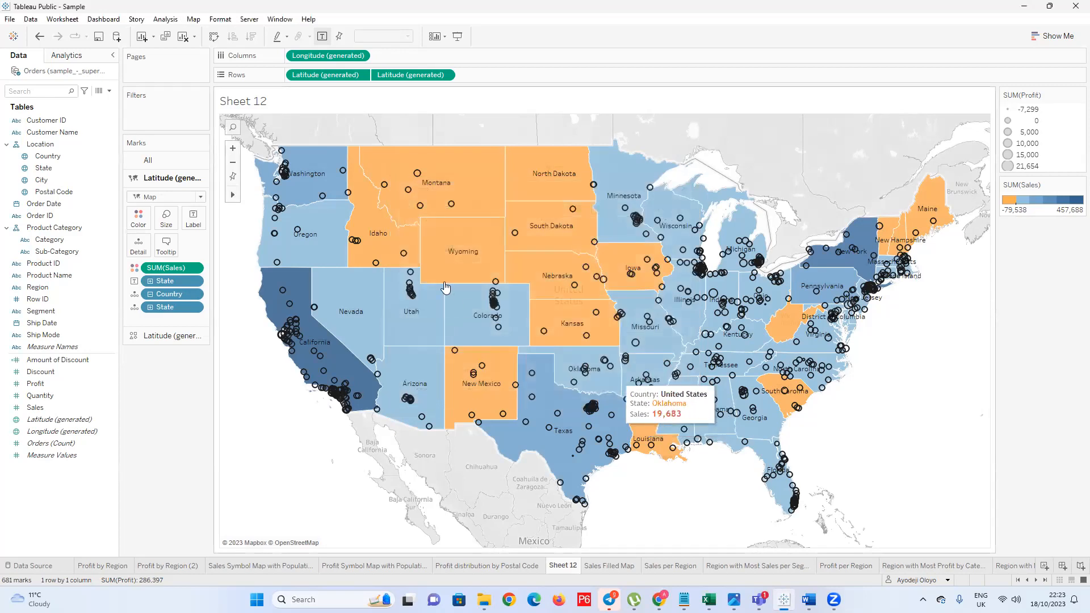
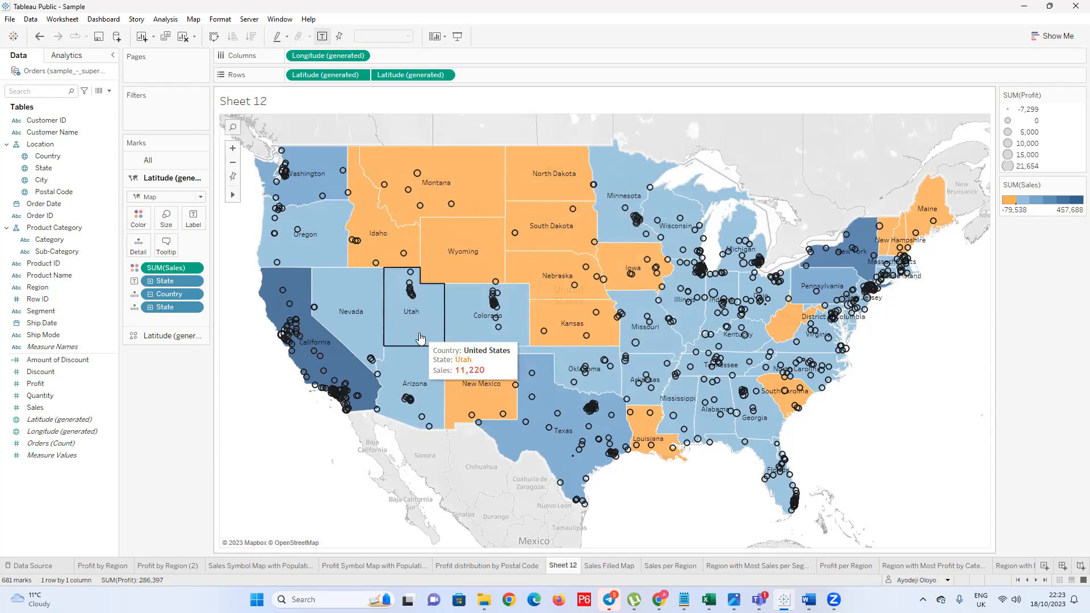
Examine the combined tooltip for all marks and compare it with the filled map layer, leaving it unedited
left_click(147, 159)
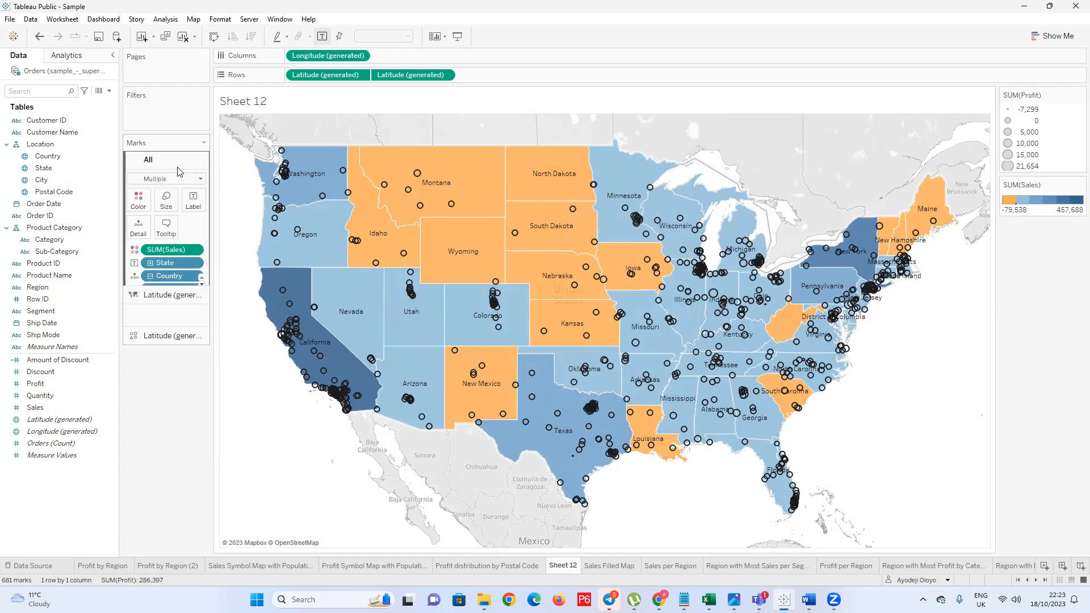
left_click(165, 228)
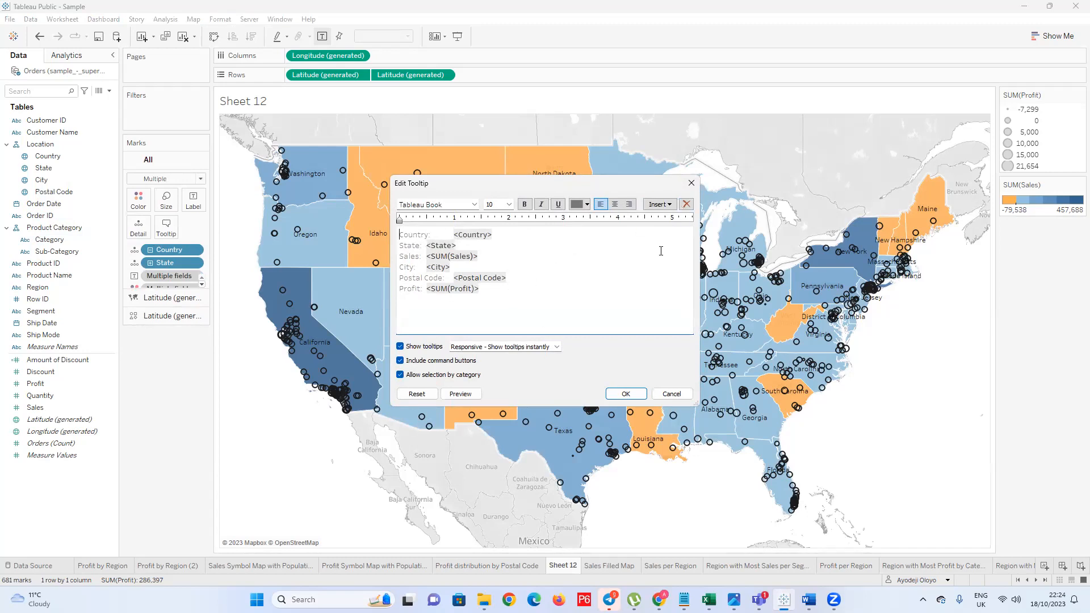
left_click(691, 182)
mouse_move(421, 245)
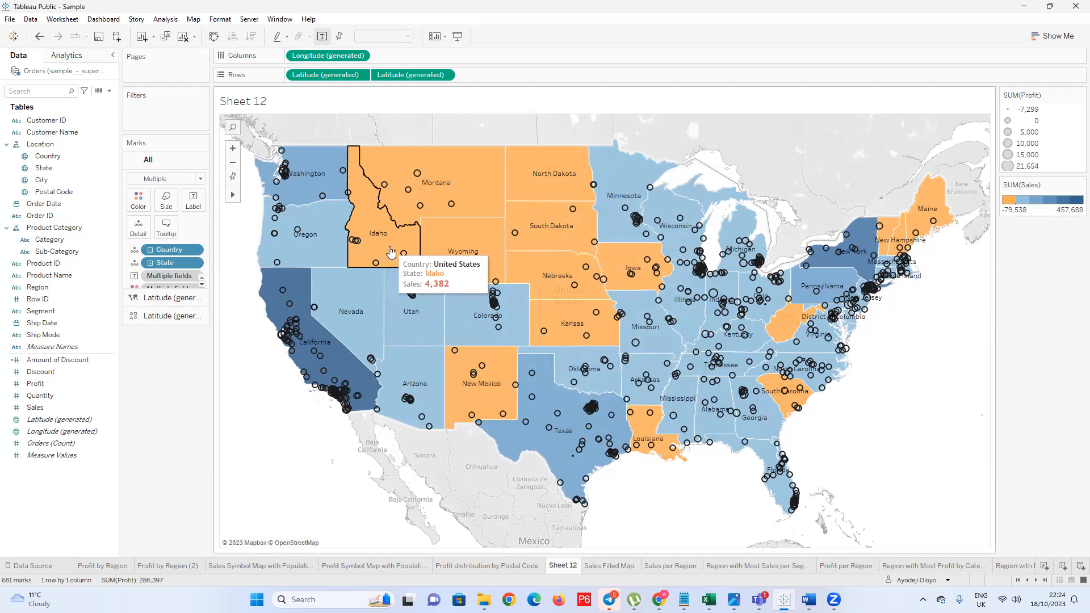
left_click(170, 297)
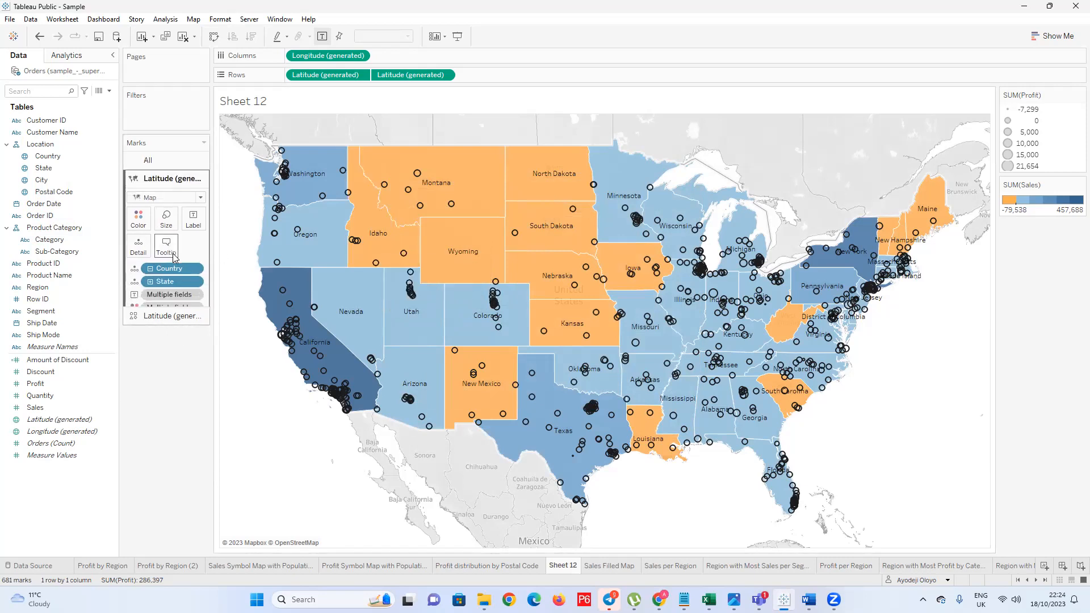
left_click(166, 161)
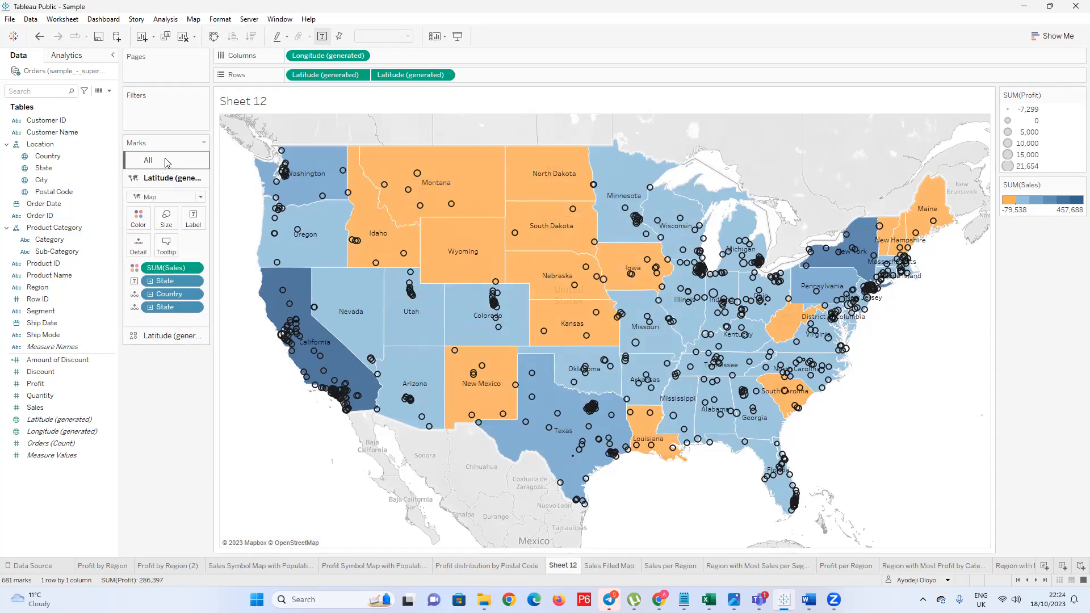
left_click(165, 162)
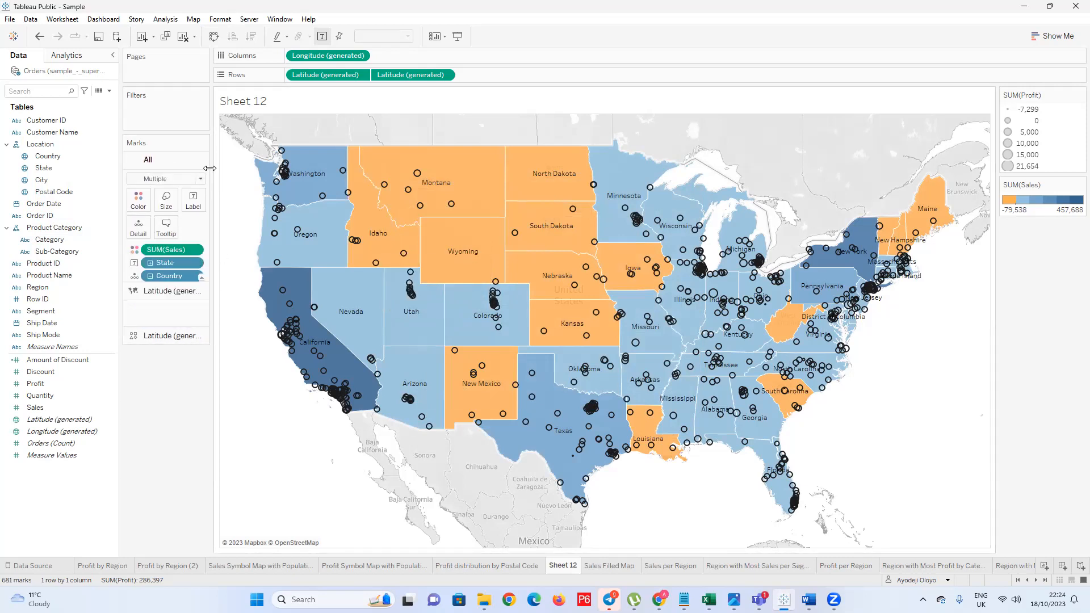
left_click(166, 227)
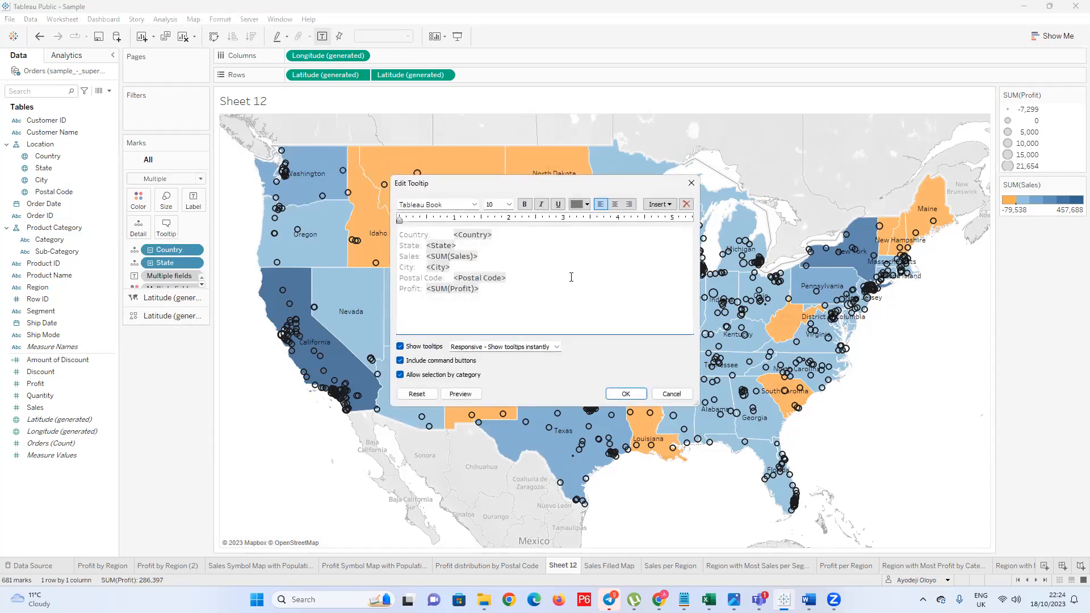
left_click(691, 183)
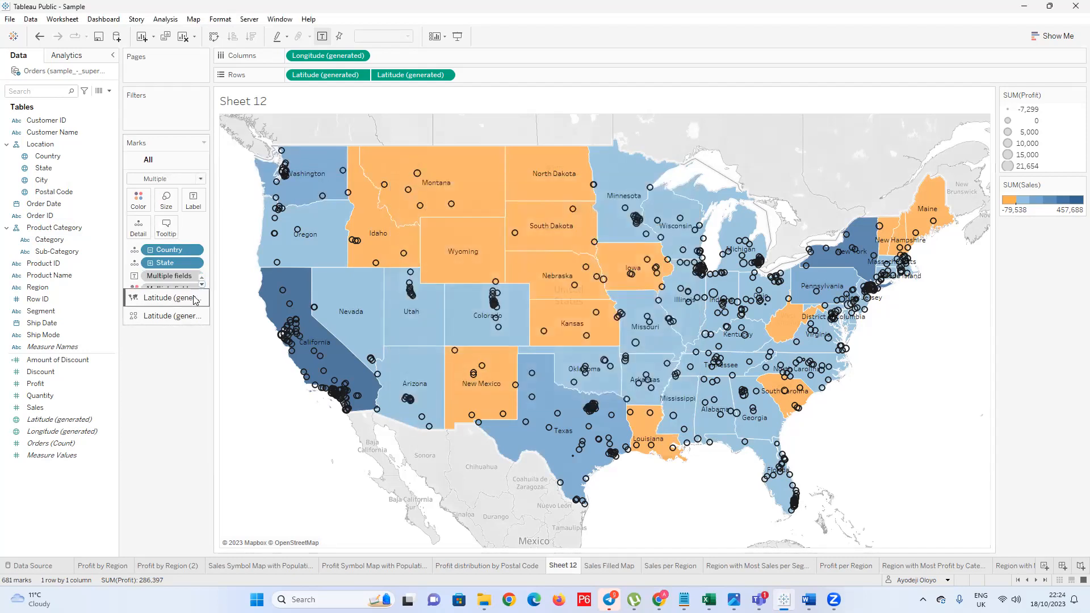
Add a "Profit:" line below Sales in the filled map layer's tooltip and insert the All Fields placeholder after it
left_click(195, 299)
left_click(166, 246)
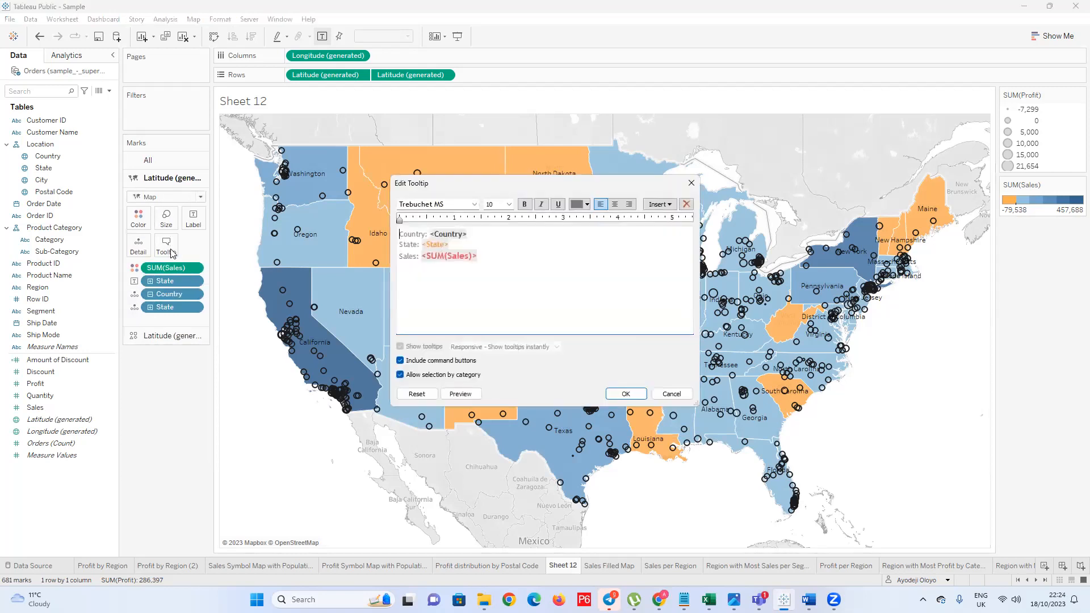
left_click(482, 257)
key("Return")
type("P")
key("BackSpace")
left_click_drag(420, 259, 401, 259)
key("ctrl+c")
left_click(420, 285)
key("ctrl+v")
key("Left")
left_click(659, 205)
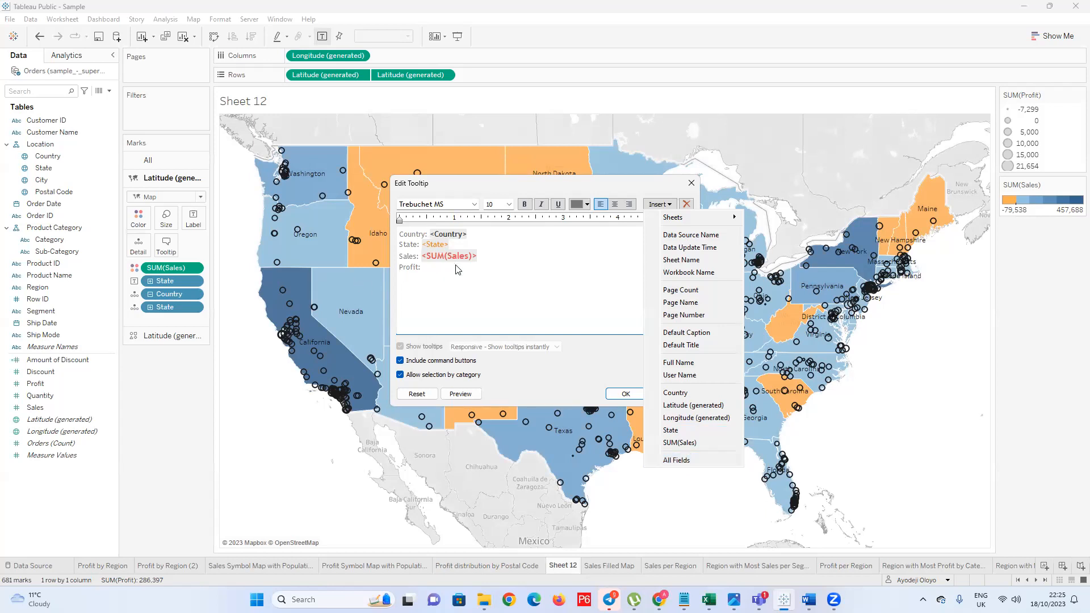
left_click(697, 464)
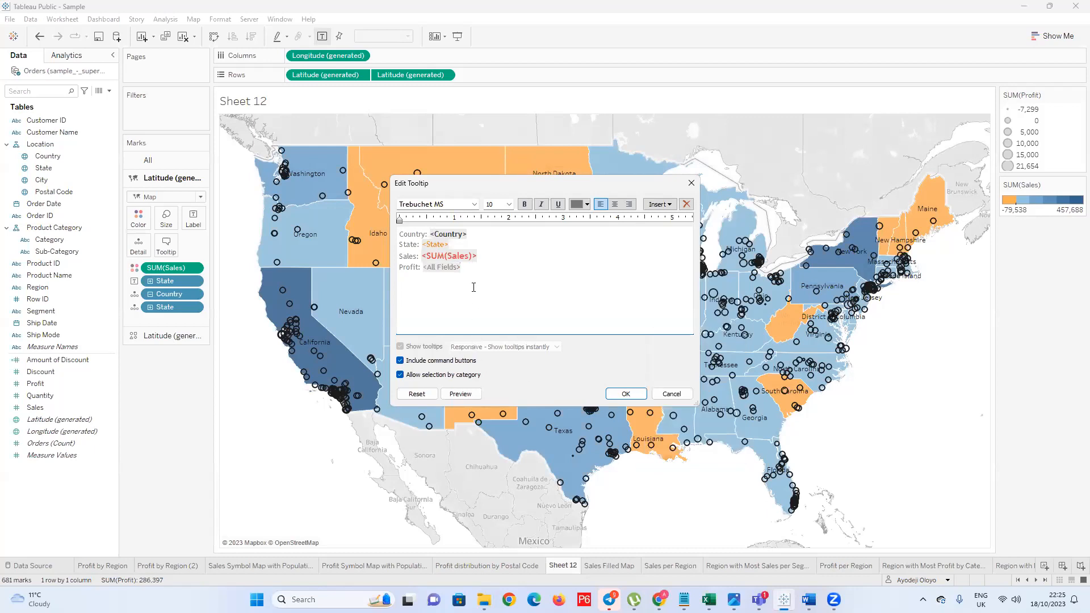
Try to replace the All Fields placeholder after "Profit:" with "Profit>" in the filled map layer's tooltip and apply it
key("BackSpace")
key("BackSpace")
key("BackSpace")
key("BackSpace")
type(">")
key("BackSpace")
key("BackSpace")
key("BackSpace")
key("BackSpace")
key("BackSpace")
key("BackSpace")
key("BackSpace")
type("Profit>")
left_click(626, 394)
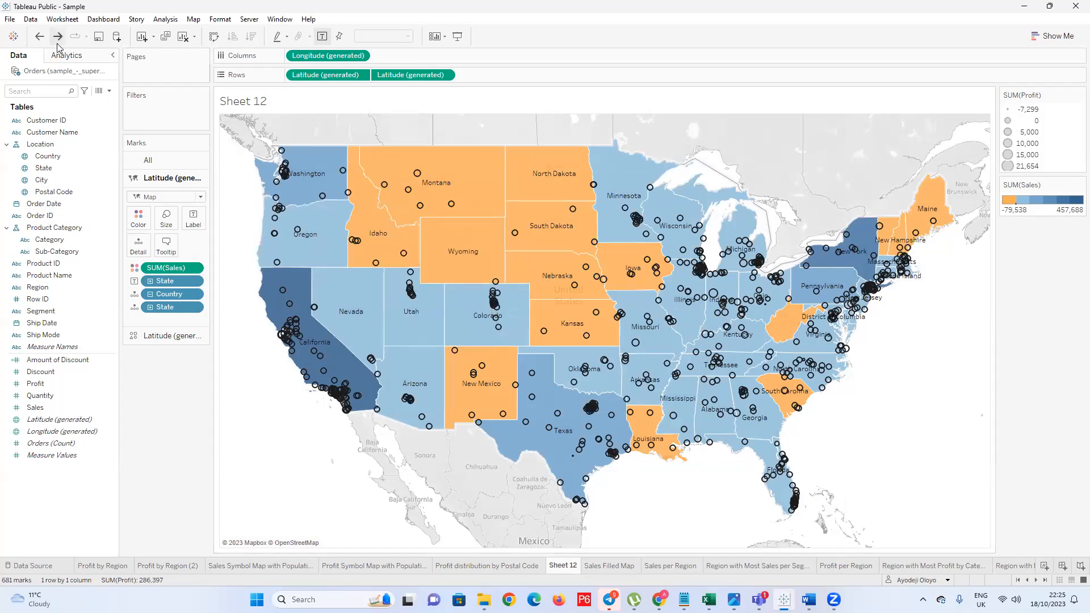
Examine the combined tooltip for all marks, including its display modes and insertable fields, and close it without changes
left_click(170, 161)
left_click(166, 227)
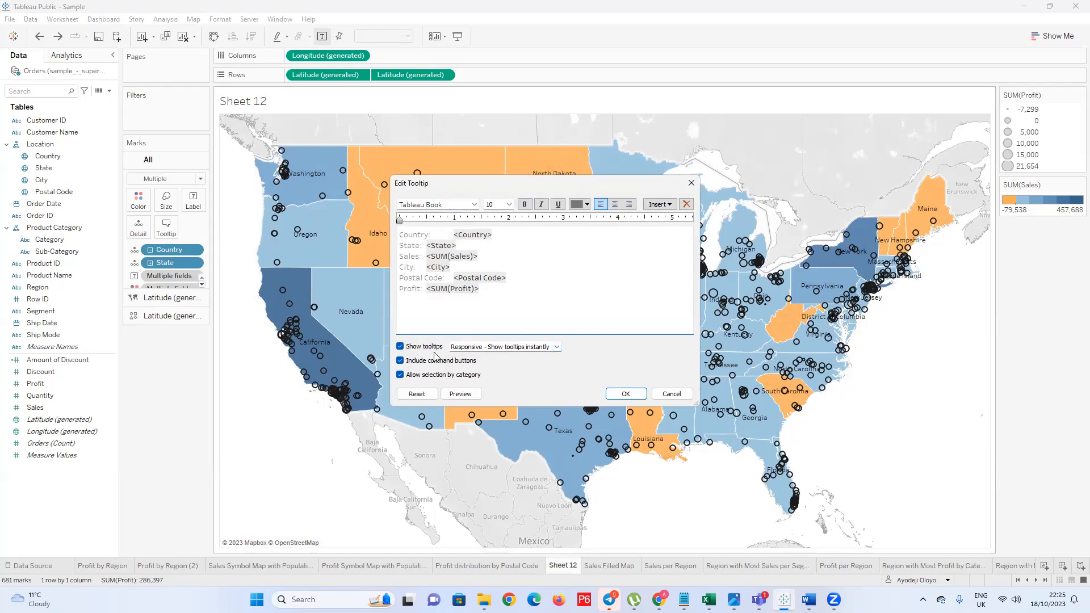
left_click(557, 346)
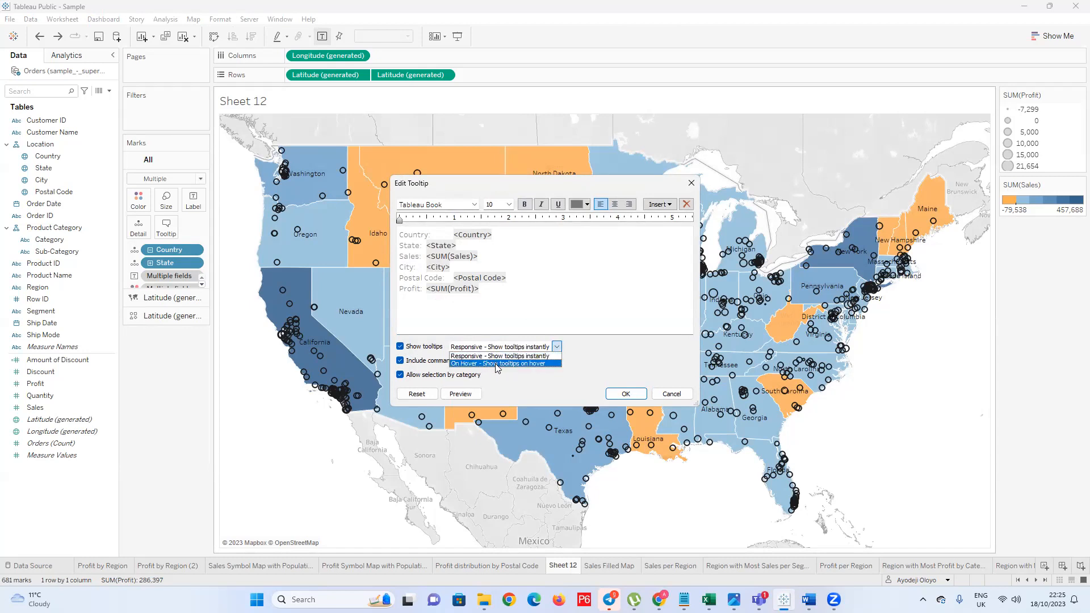
left_click(557, 347)
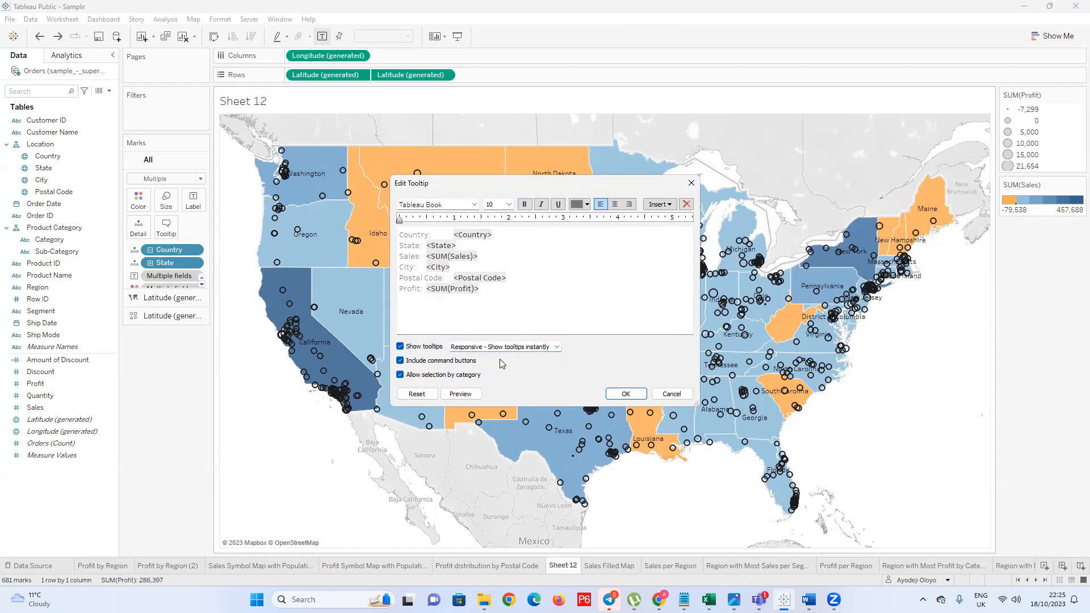
left_click(659, 204)
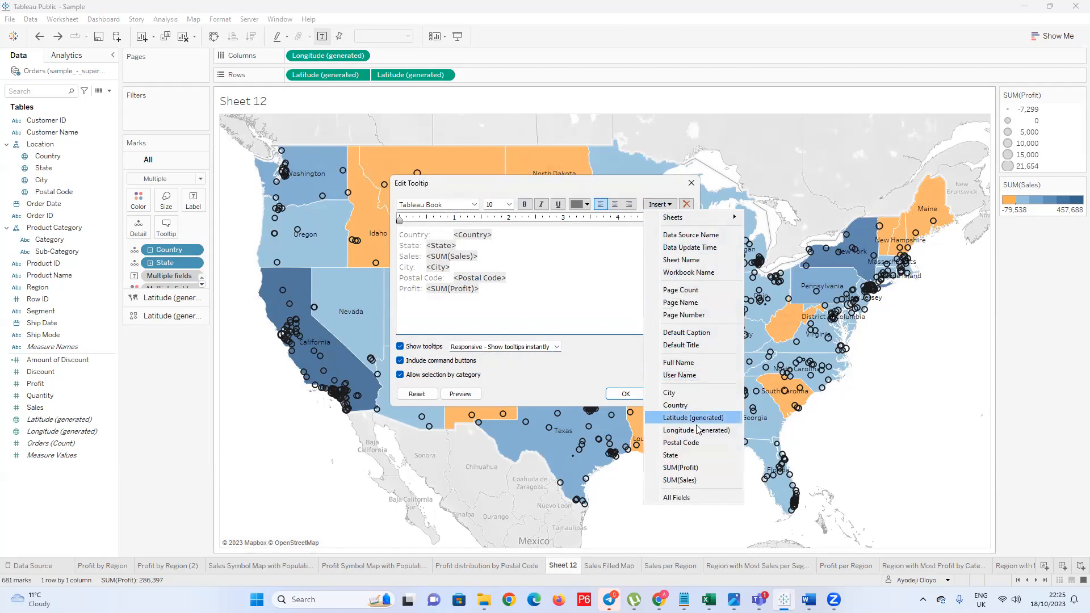
left_click(600, 288)
left_click(665, 393)
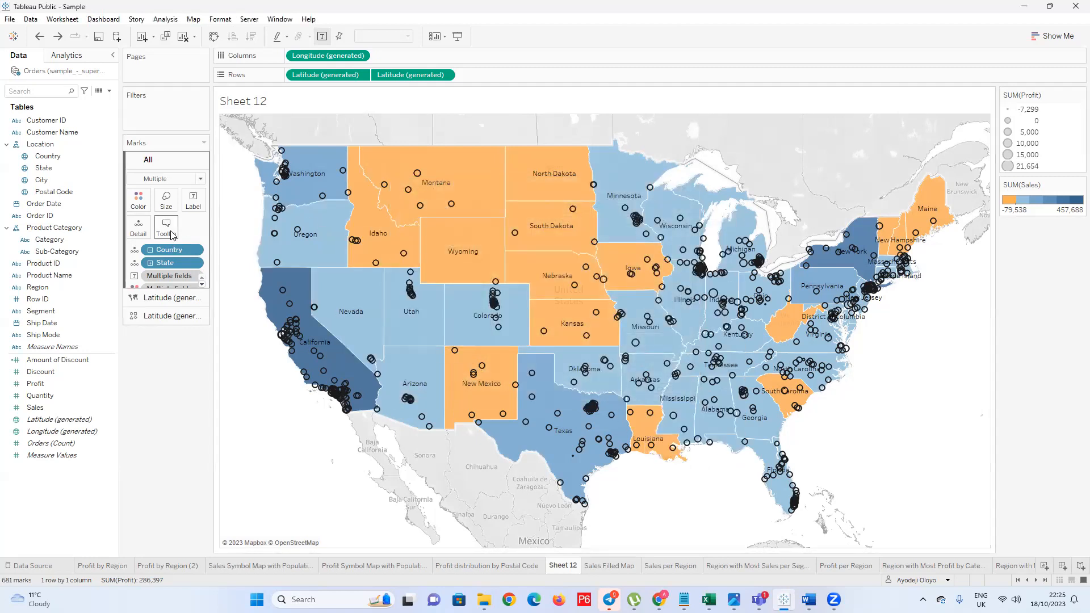
left_click(166, 227)
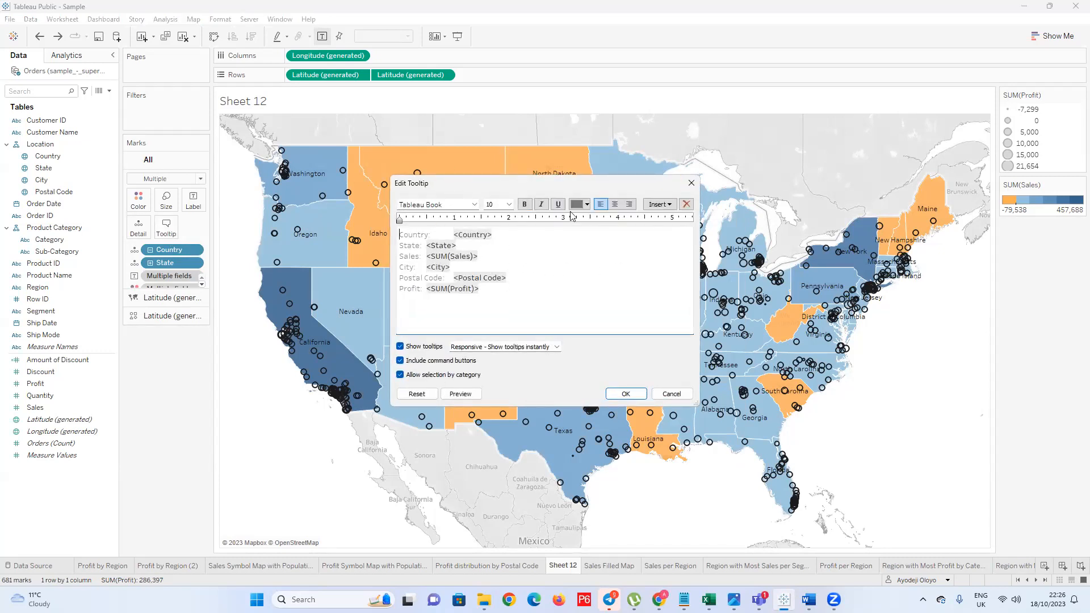
left_click(691, 185)
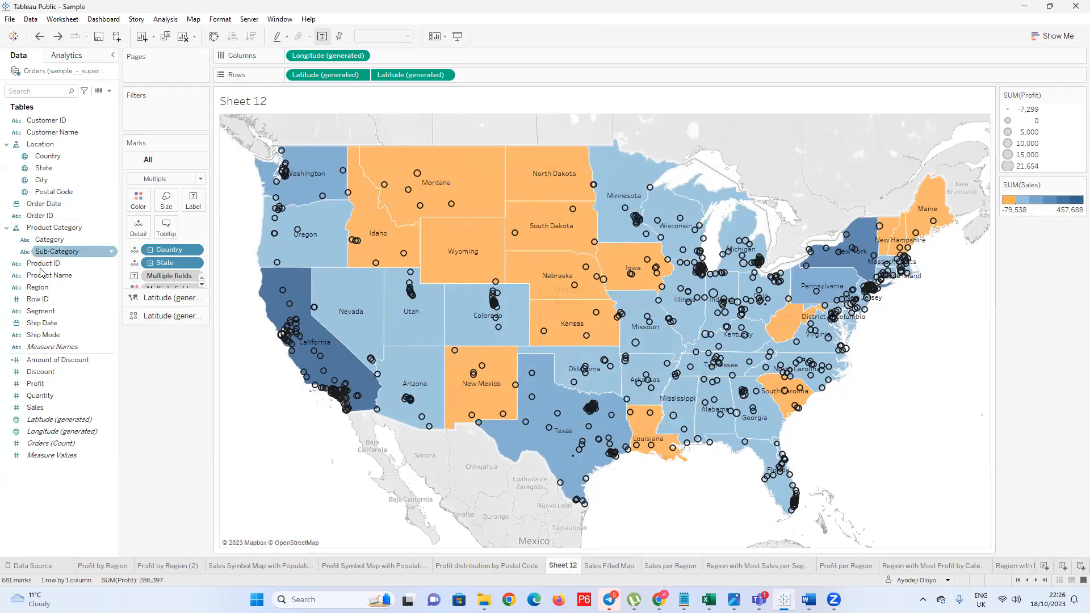
Add Profit as a detail to the filled map layer's marks
left_click_drag(46, 382, 6, 392)
left_click(154, 297)
left_click(103, 360)
left_click_drag(55, 385, 146, 250)
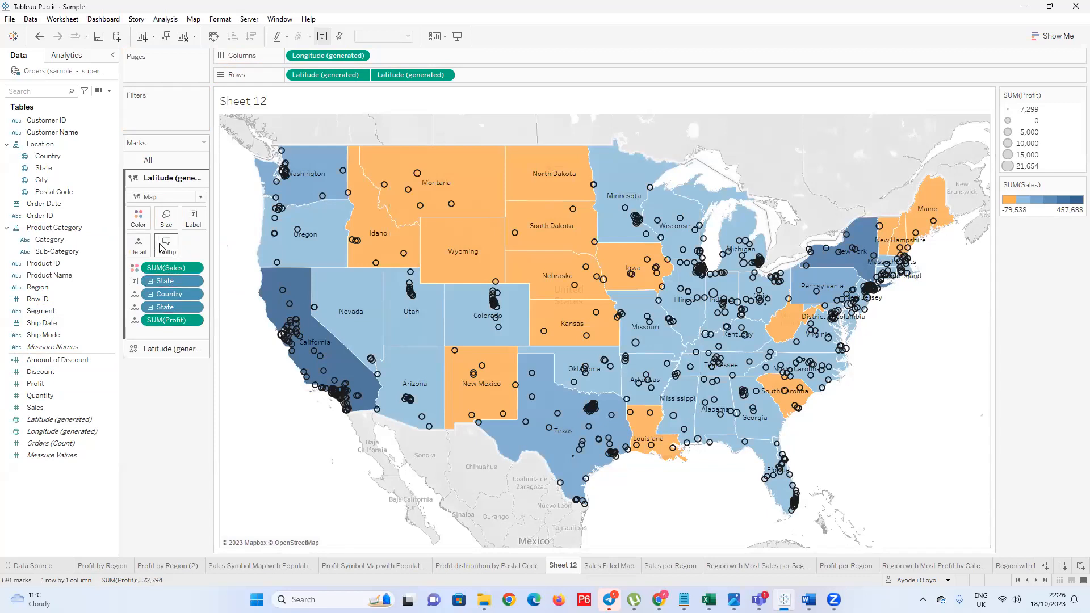
Insert the SUM(Profit) field below Sales in the filled map layer's tooltip, label it "Profit:" and apply the changes
left_click(165, 245)
left_click(496, 258)
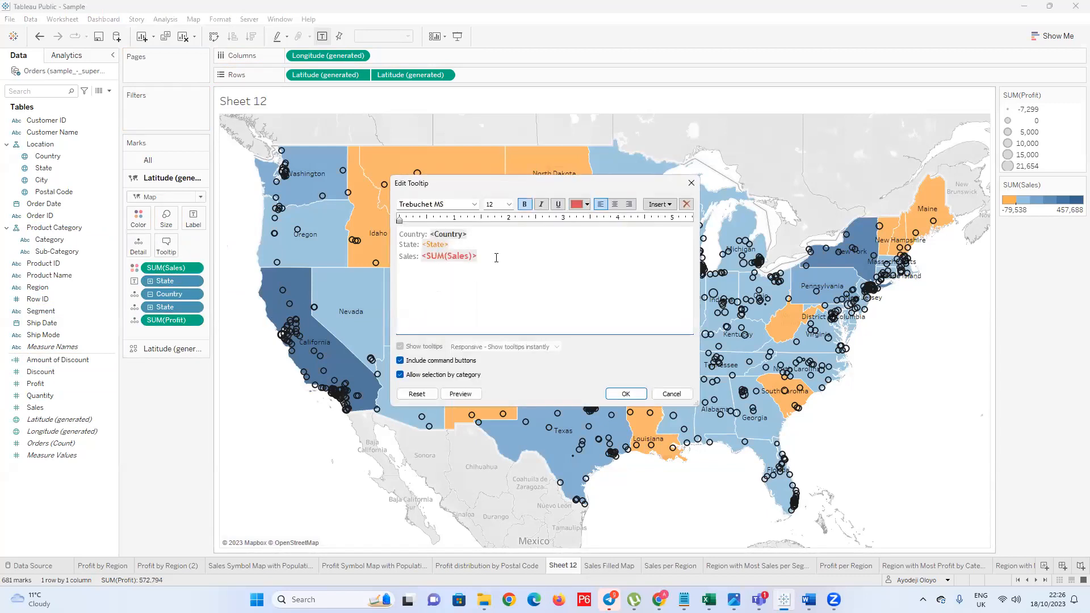
left_click(659, 204)
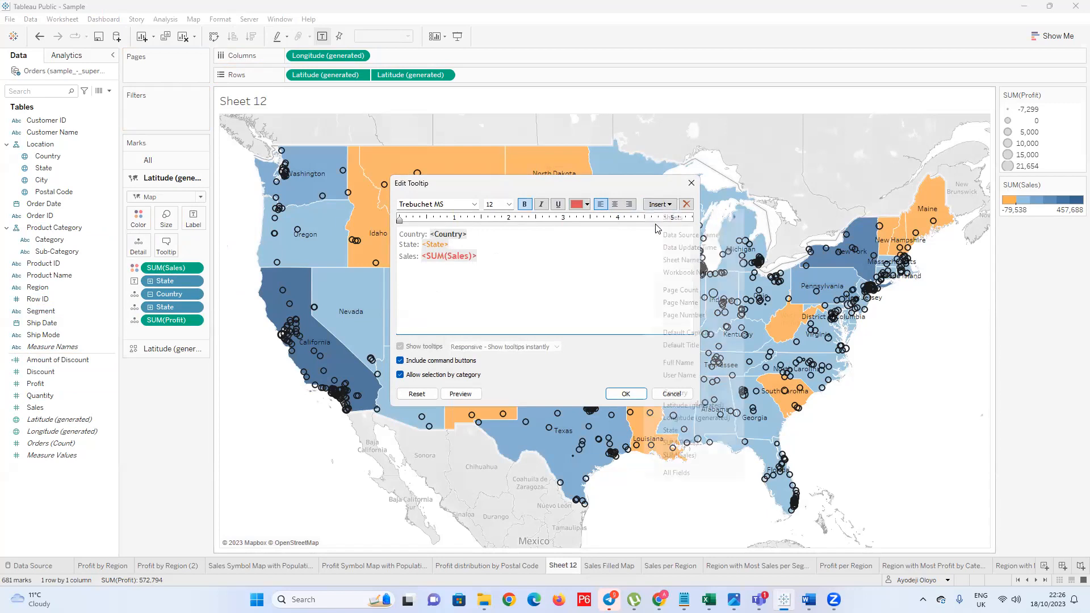
left_click(683, 447)
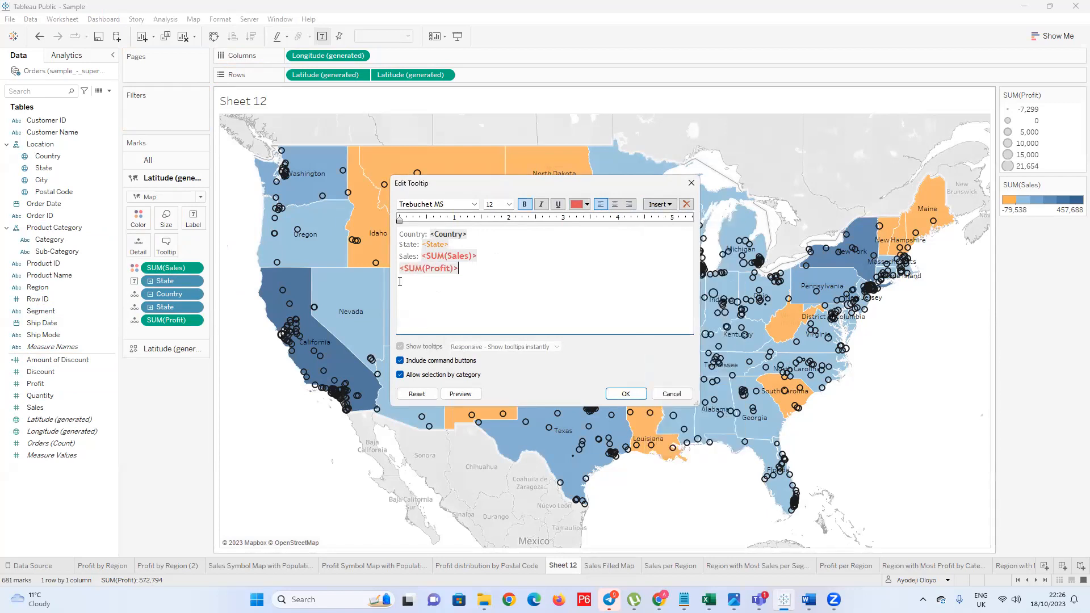
type("Sales:")
key("BackSpace")
key("BackSpace")
key("BackSpace")
key("BackSpace")
key("BackSpace")
key("BackSpace")
type("Profit")
left_click(626, 394)
mouse_move(482, 193)
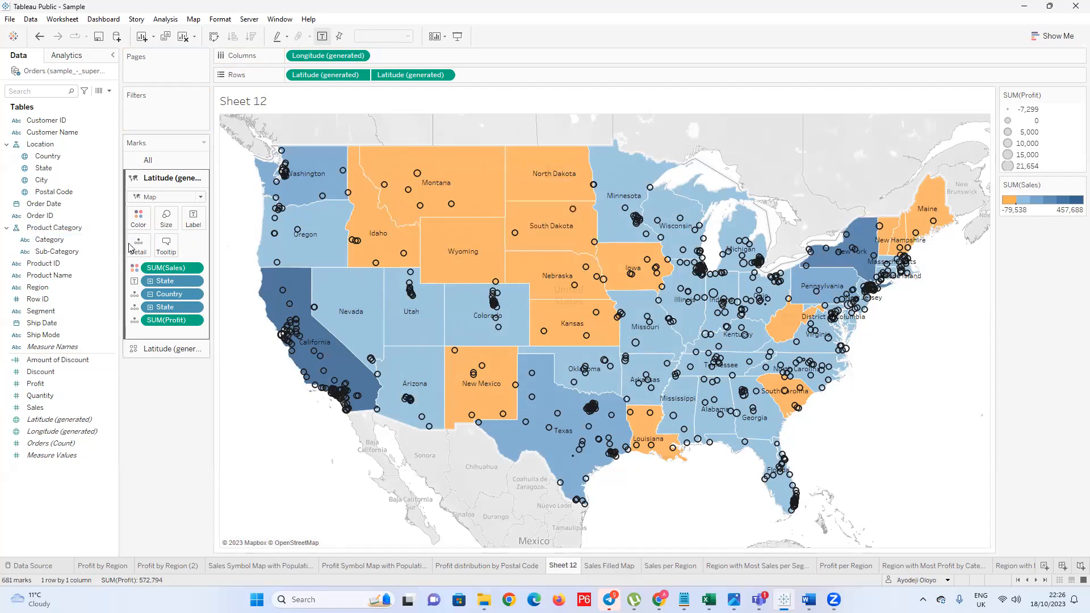
Color the SUM(Profit) field teal green in the filled map layer's tooltip, apply it and check the tooltip on the map
left_click(166, 244)
left_click_drag(483, 273, 422, 269)
left_click(584, 203)
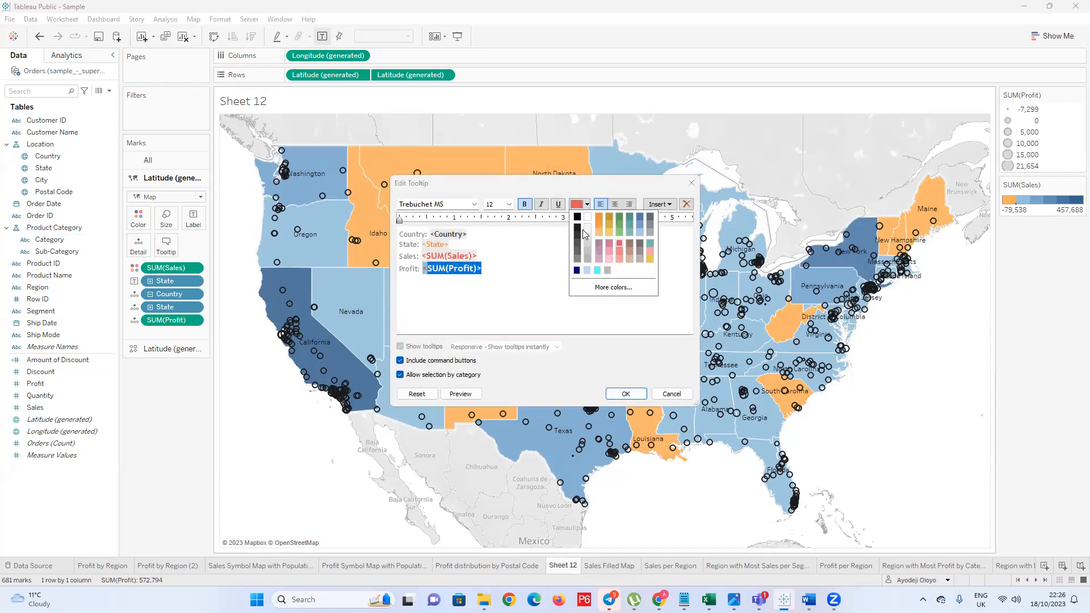
left_click(627, 219)
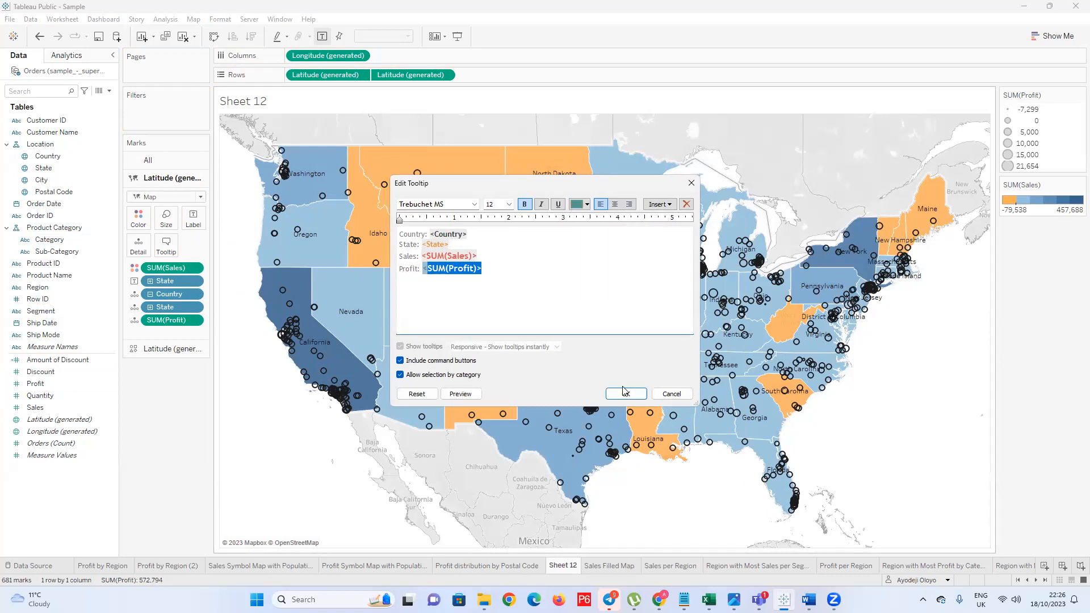
left_click(626, 394)
mouse_move(485, 239)
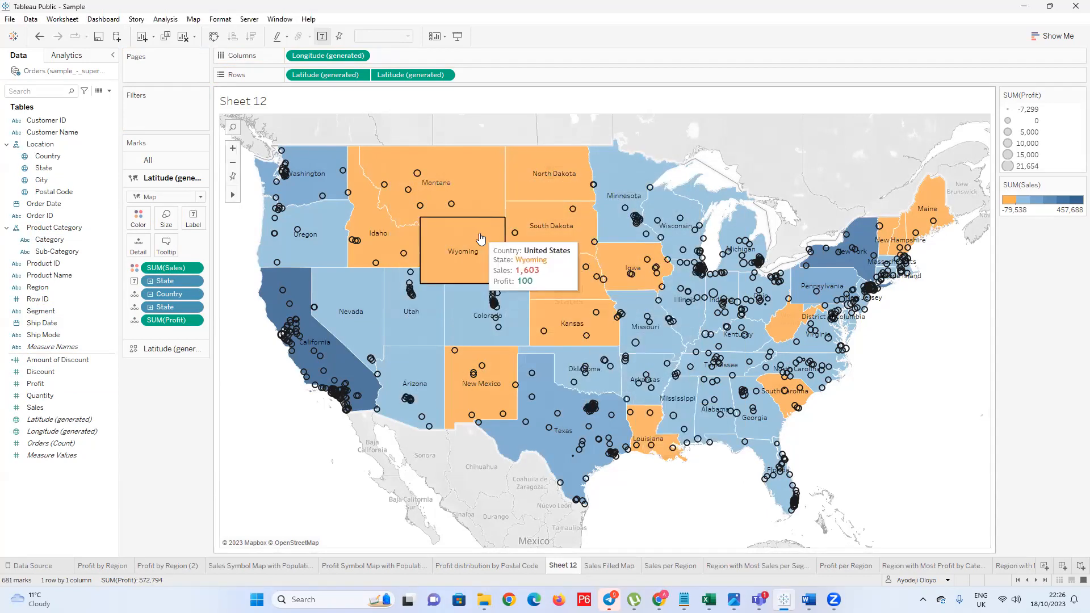
mouse_move(566, 229)
mouse_move(561, 273)
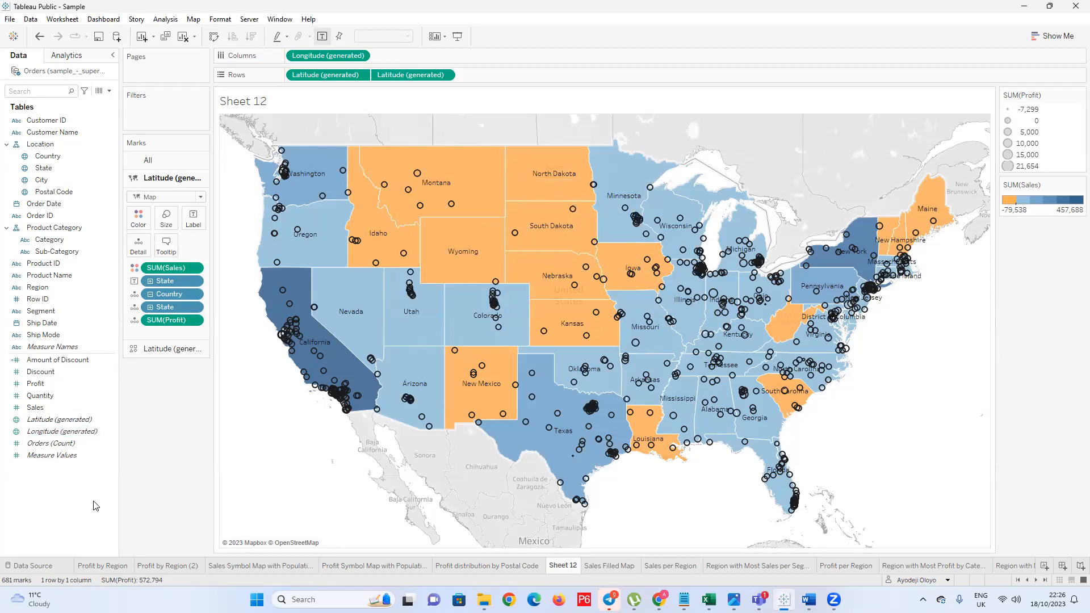
Start a new calculated field and name it "Percentage of Profit"
left_click(96, 456)
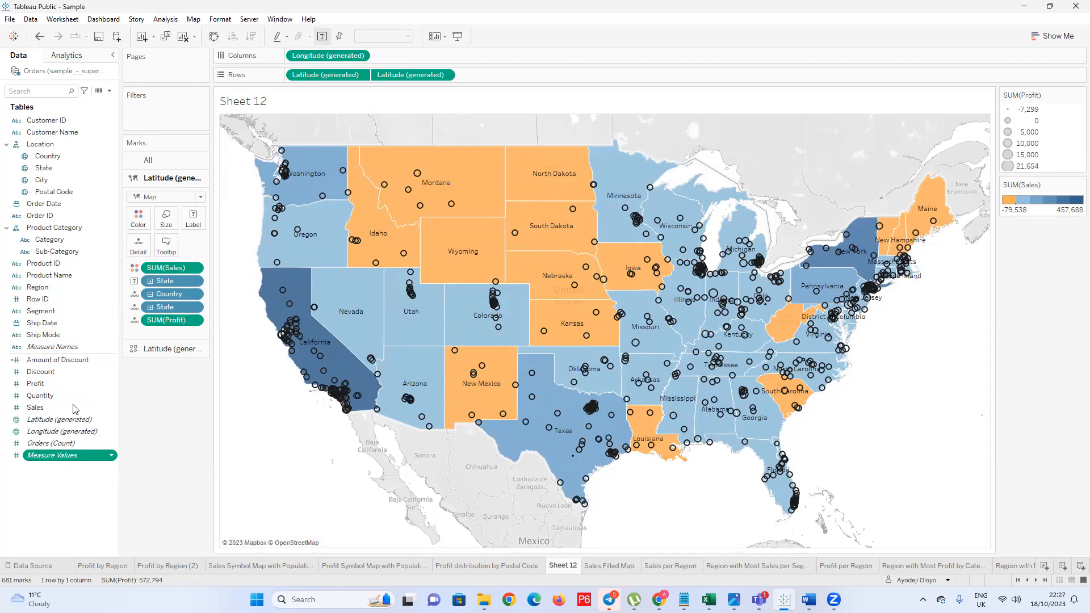
left_click(109, 92)
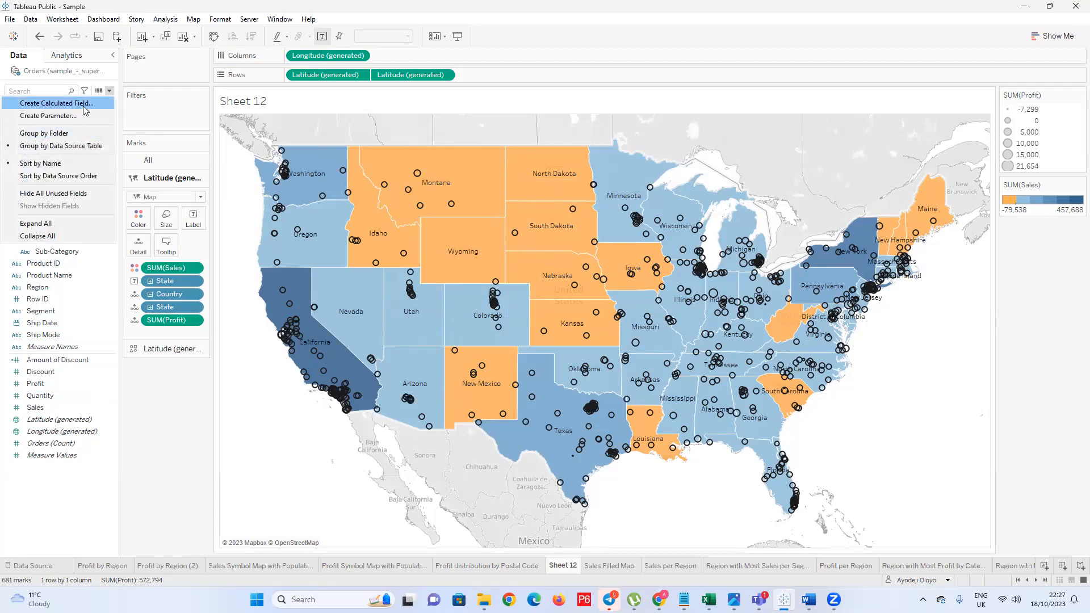
left_click(57, 103)
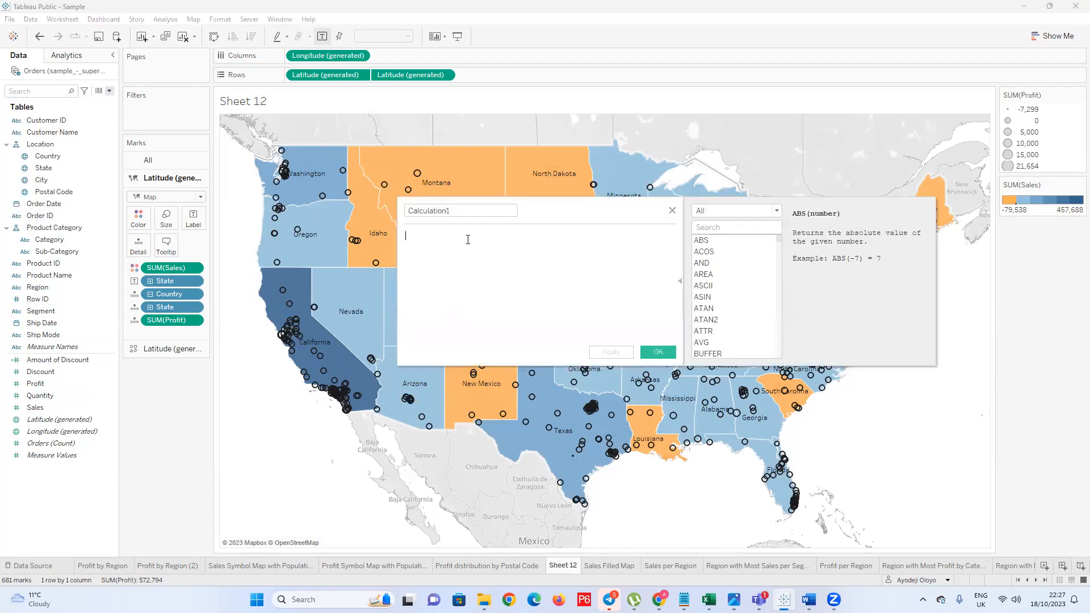
left_click(432, 171)
left_click(746, 186)
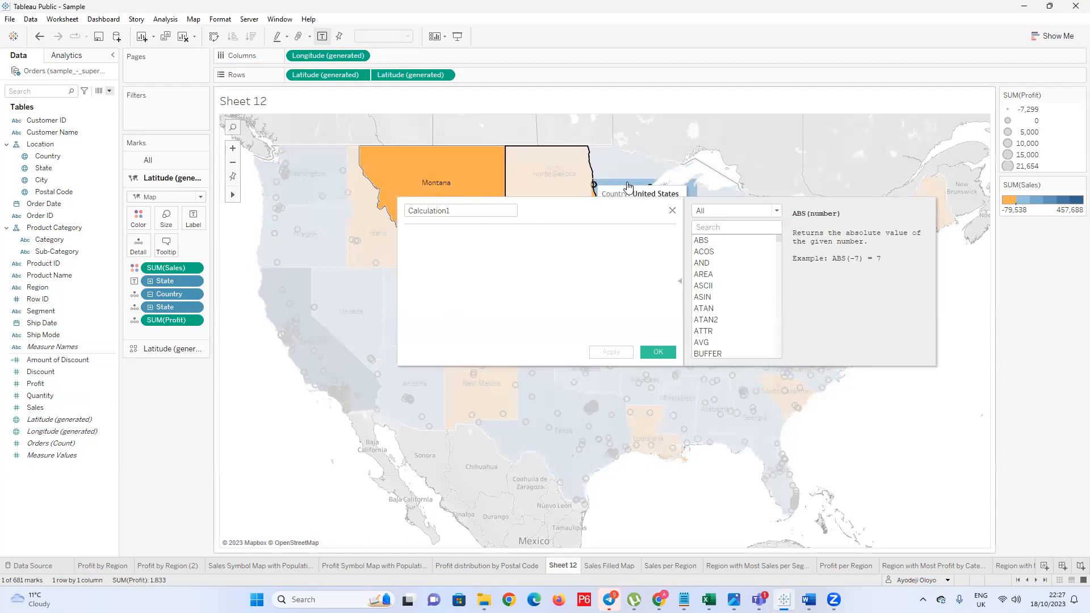
left_click(485, 213)
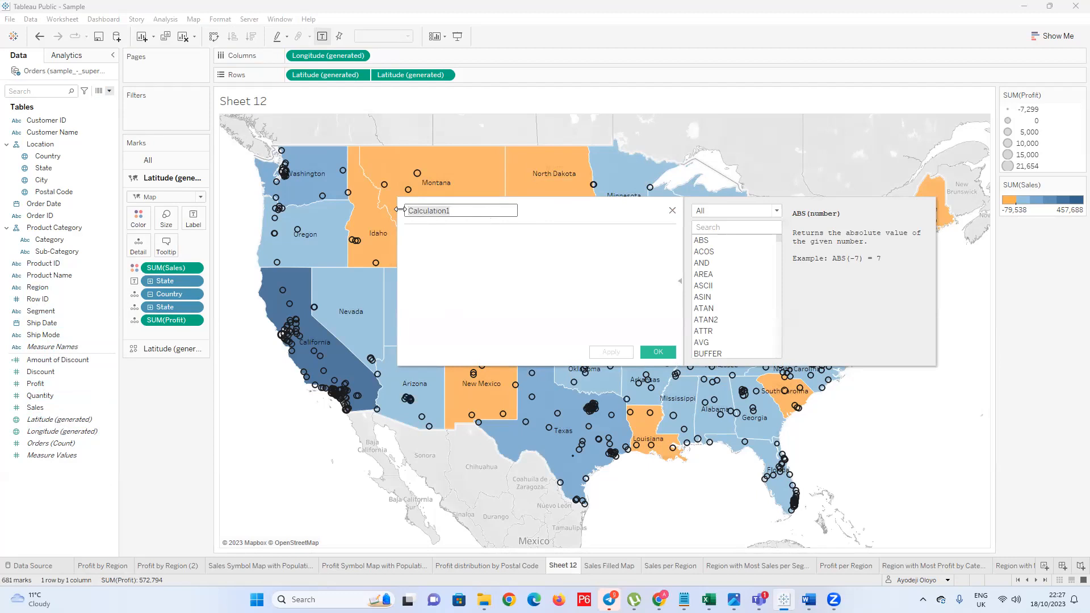
type("Pro")
key("BackSpace")
key("BackSpace")
key("BackSpace")
type("Pe")
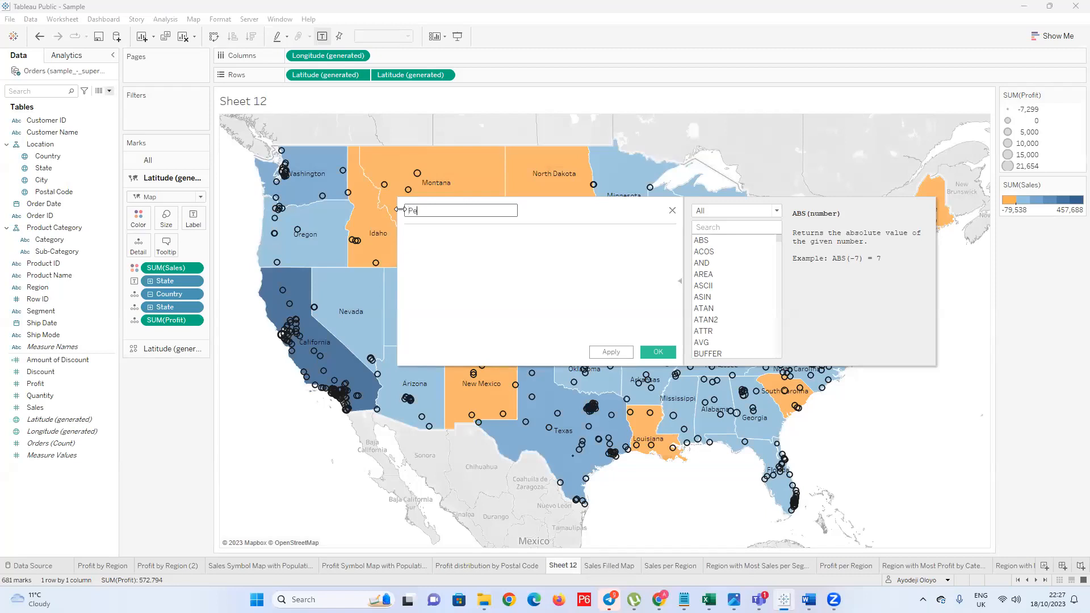
type("rcentage of Profit")
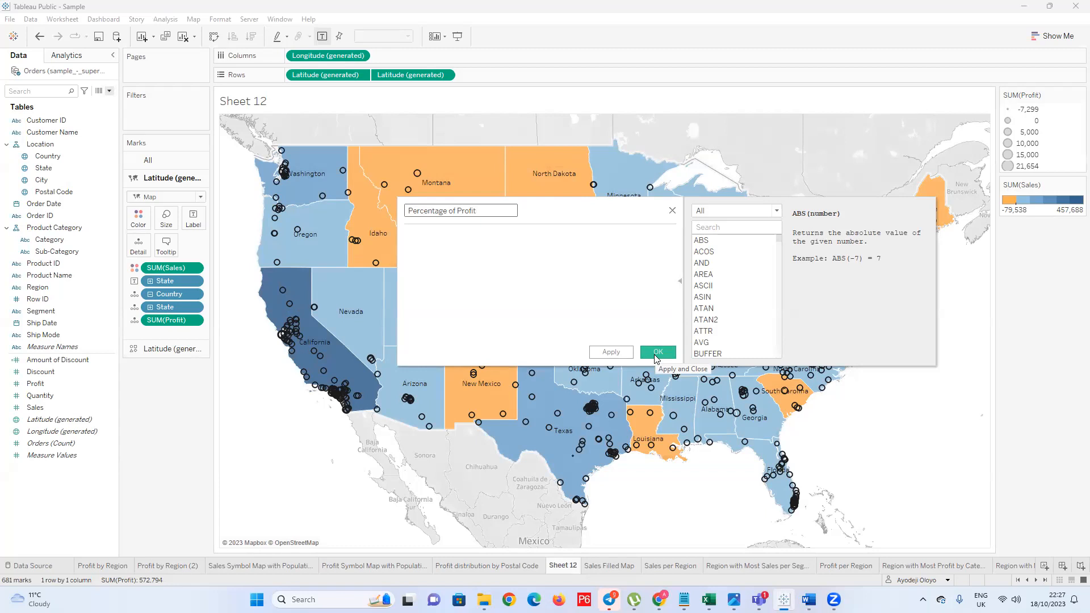
Enter the formula [Profit]/[Sales] for the Percentage of Profit calculation and save the field
left_click(475, 261)
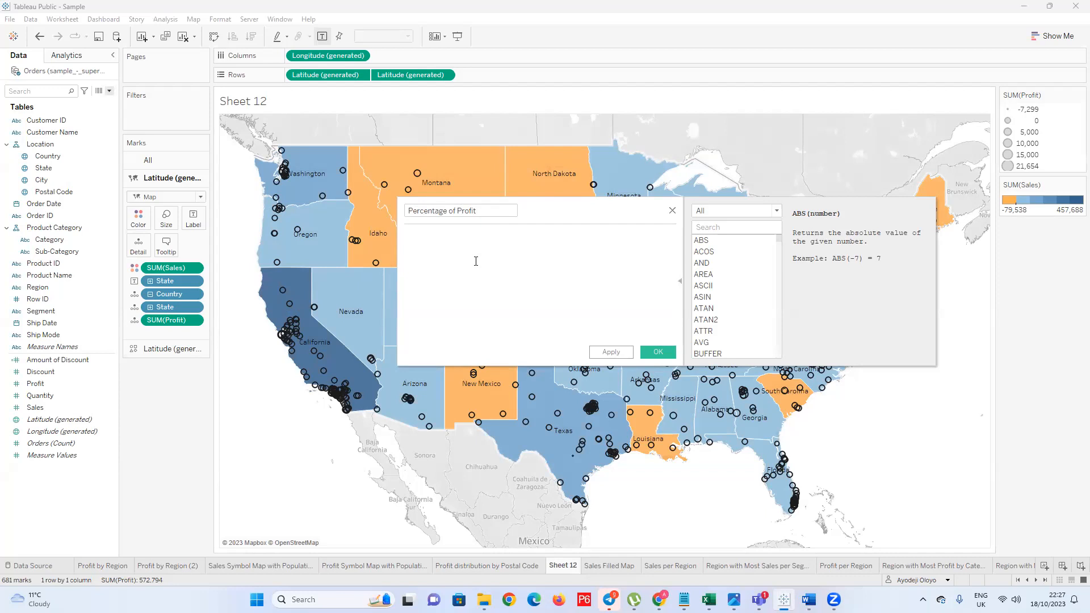
type("Pift")
key("BackSpace")
key("BackSpace")
key("BackSpace")
key("BackSpace")
type("rofi")
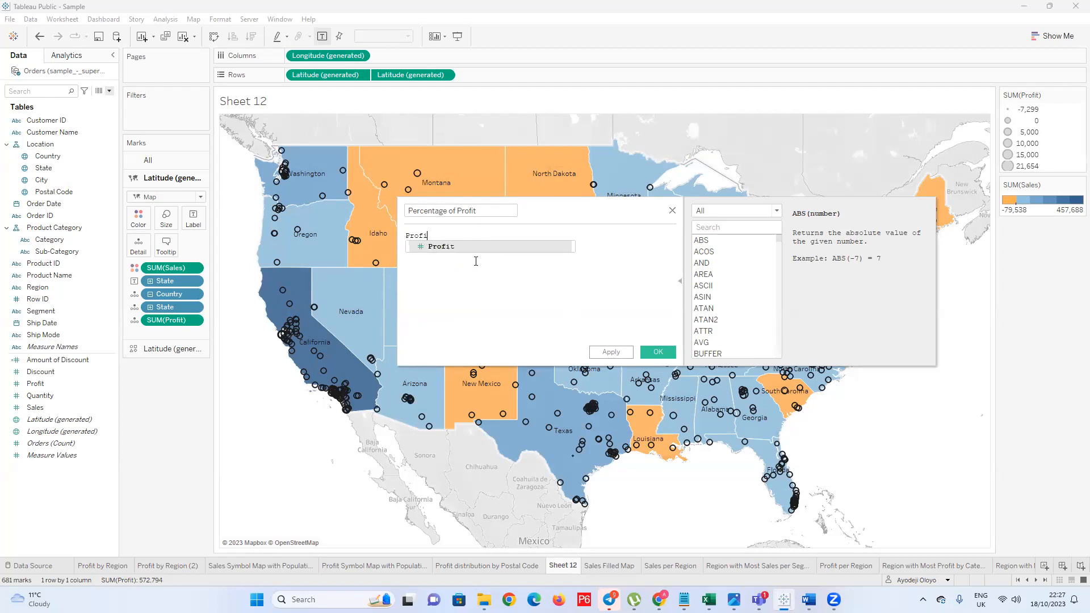
type("t")
key("BackSpace")
left_click(529, 251)
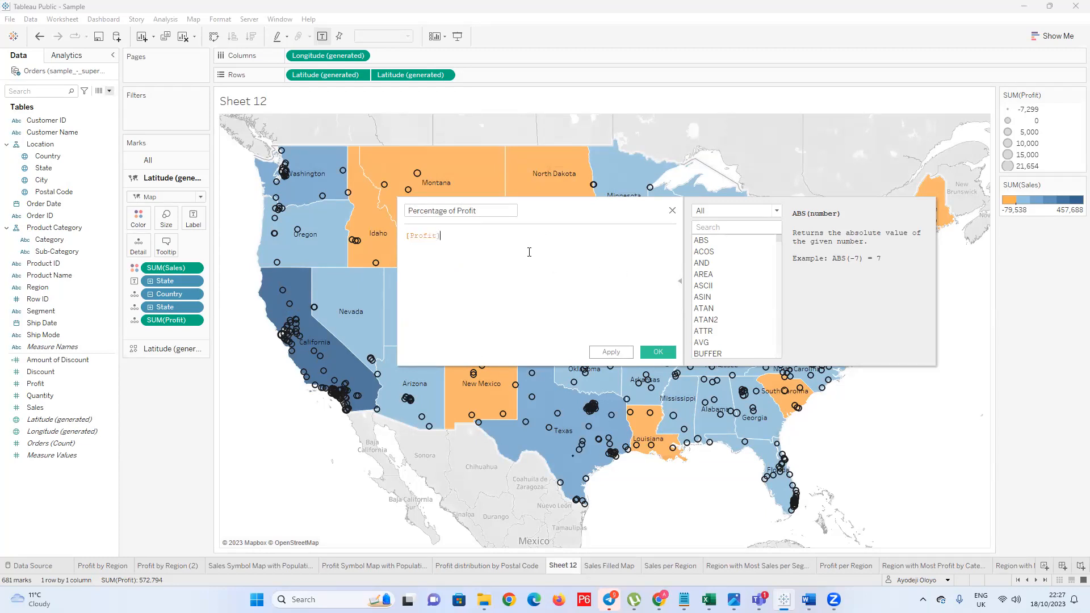
type("/Sa")
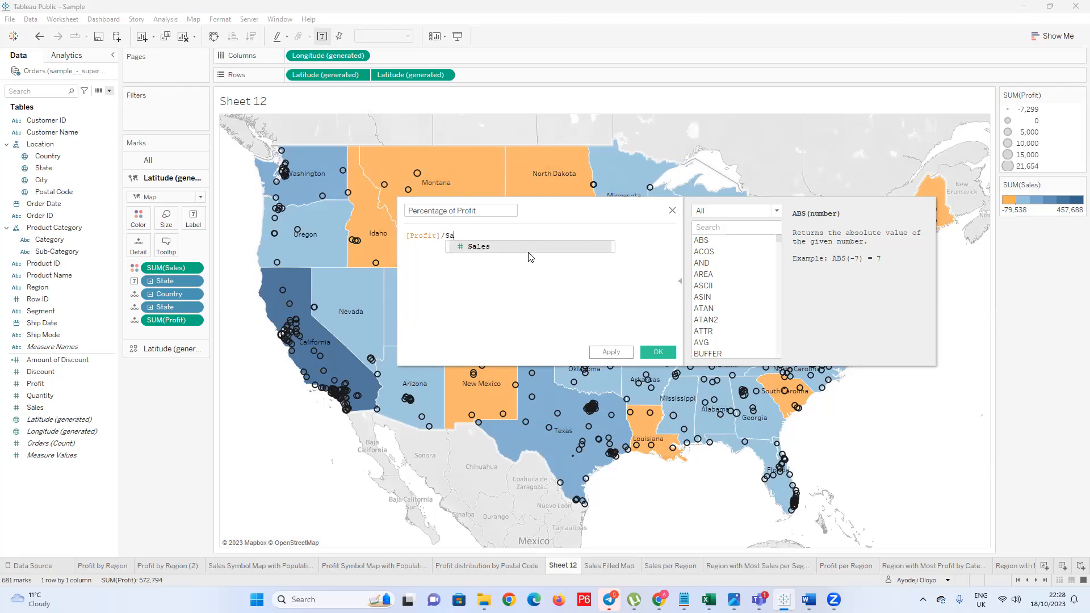
left_click(492, 248)
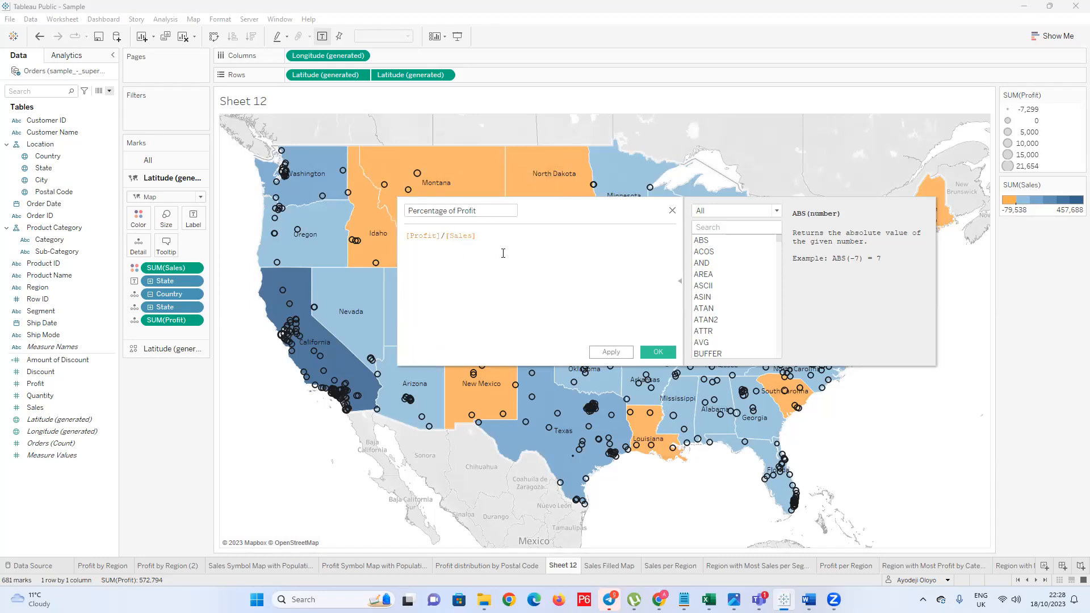
left_click(655, 352)
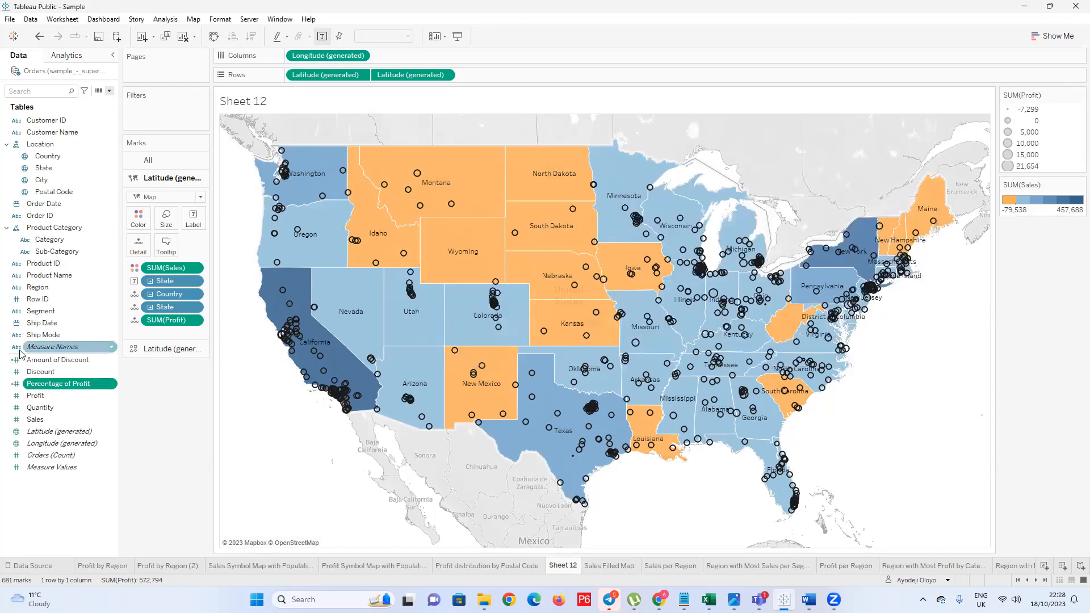
Add Percentage of Profit as a detail to the filled map layer and apply the Percent of Total quick table calculation to it
left_click_drag(39, 386, 139, 250)
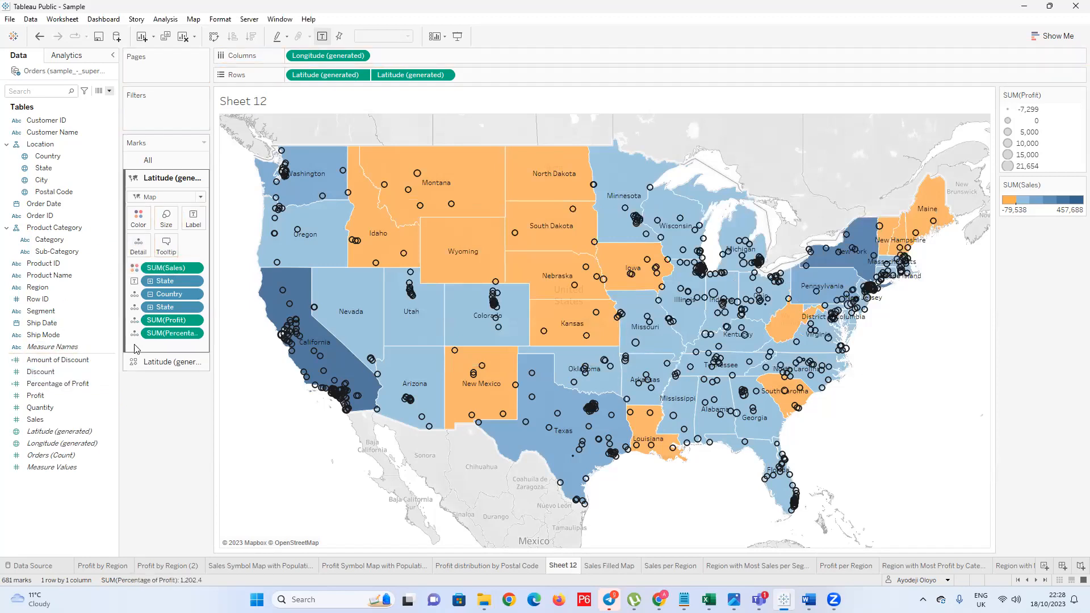
left_click(193, 333)
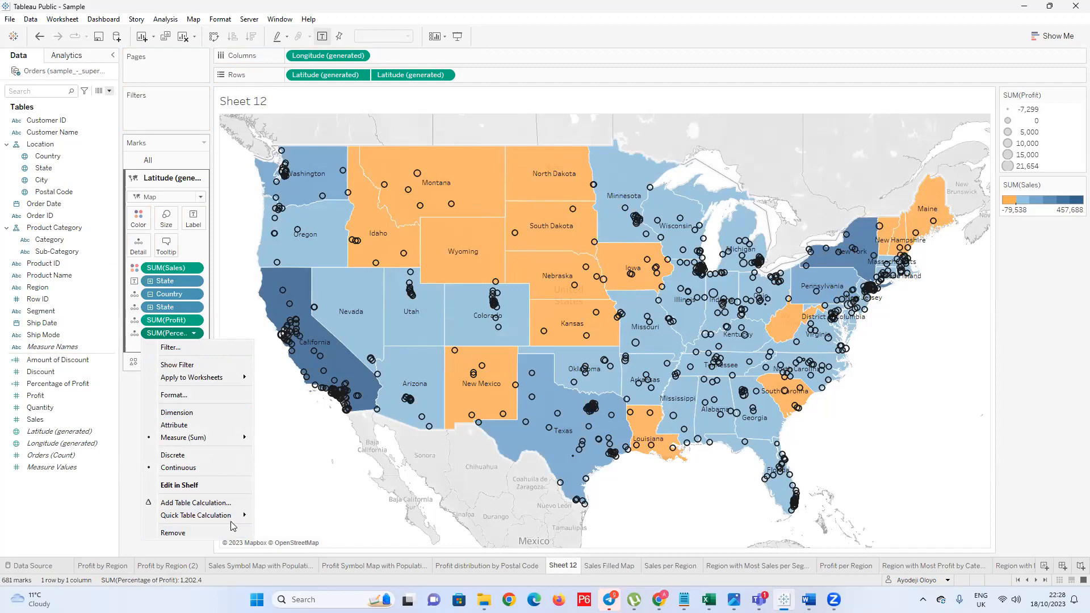
mouse_move(236, 520)
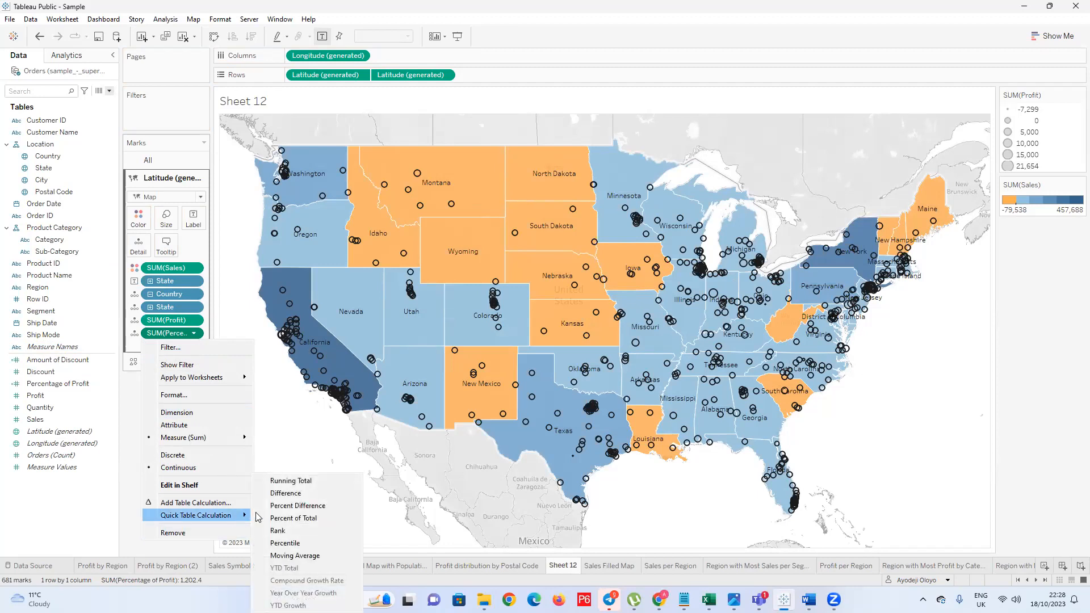
left_click(306, 518)
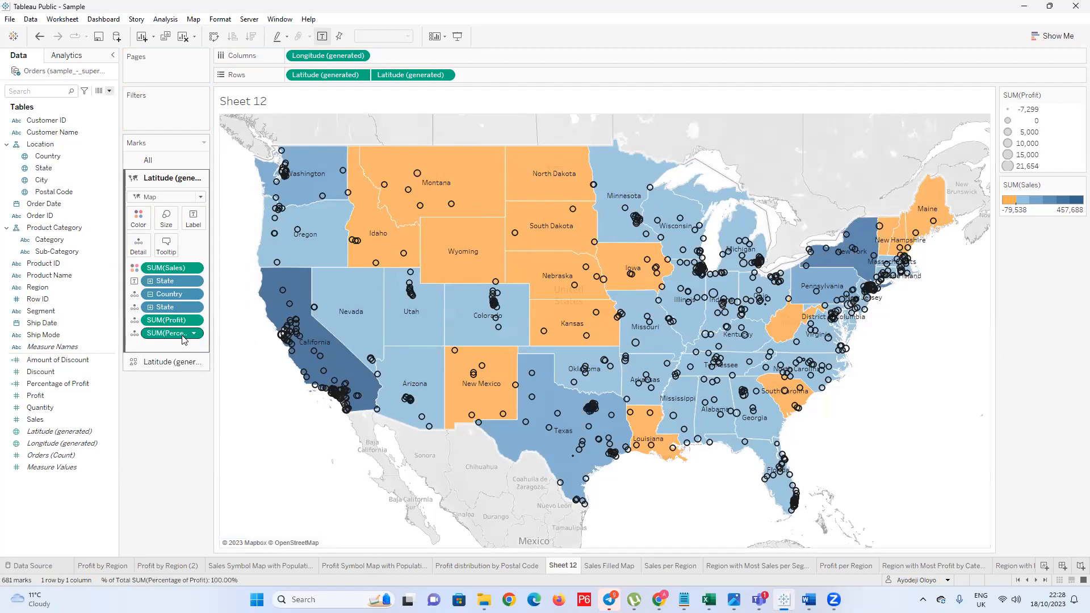
Try replacing the SUM(Profit) line in the filled map layer's tooltip with a "Profit %:" label
left_click(167, 245)
double_click(427, 268)
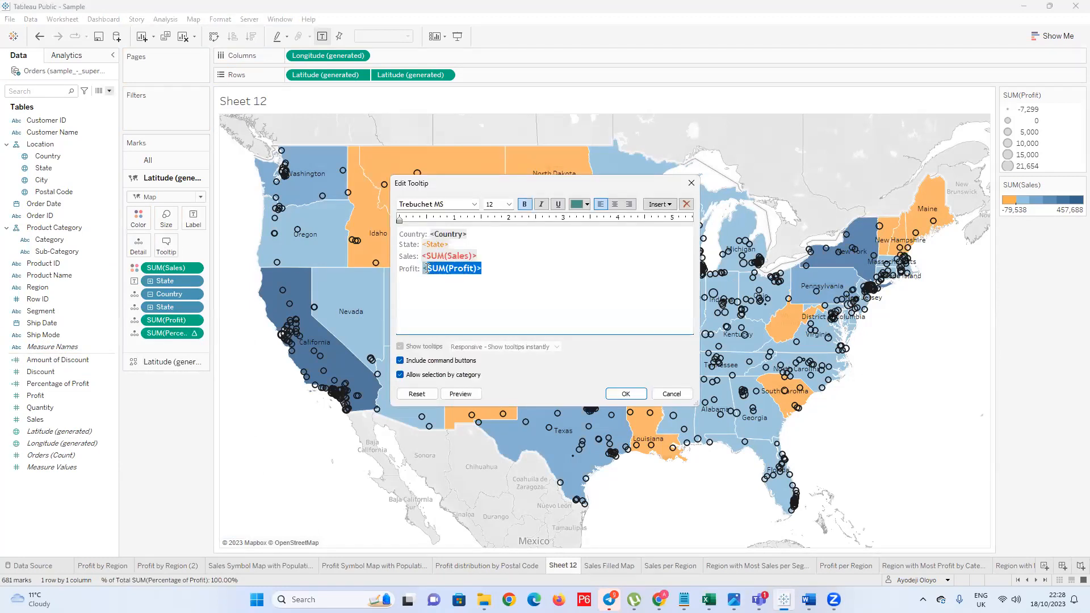
key("BackSpace")
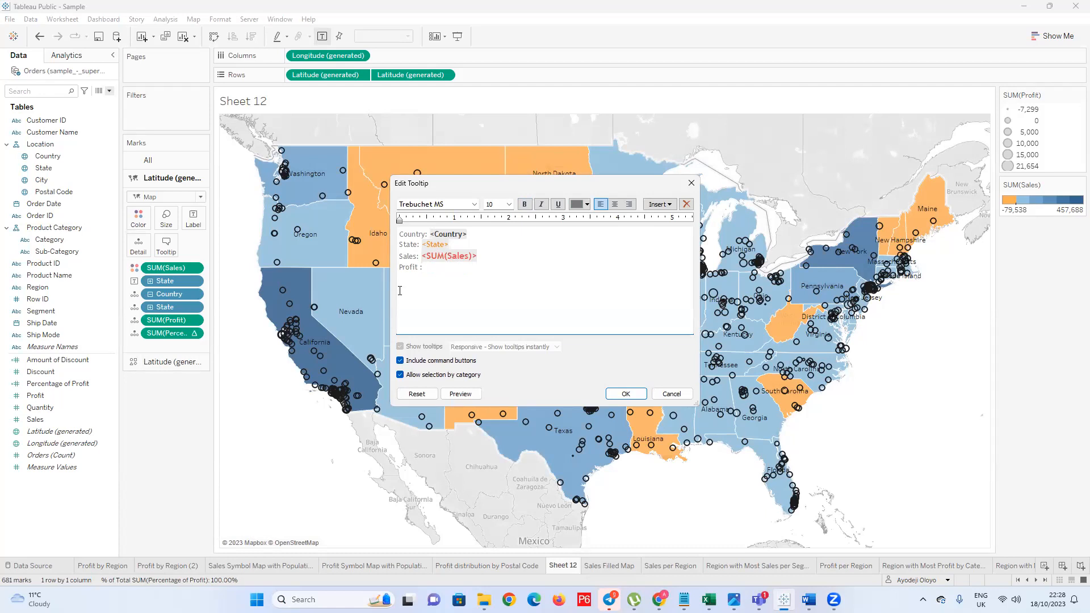
type("%")
type(" per ")
type("sal")
key("BackSpace")
key("BackSpace")
key("BackSpace")
key("BackSpace")
key("BackSpace")
key("BackSpace")
key("BackSpace")
key("BackSpace")
Insert the % of Total SUM(Percentage of Profit) field after the "Profit %:" label, apply it and check the tooltip on Wyoming
left_click(658, 204)
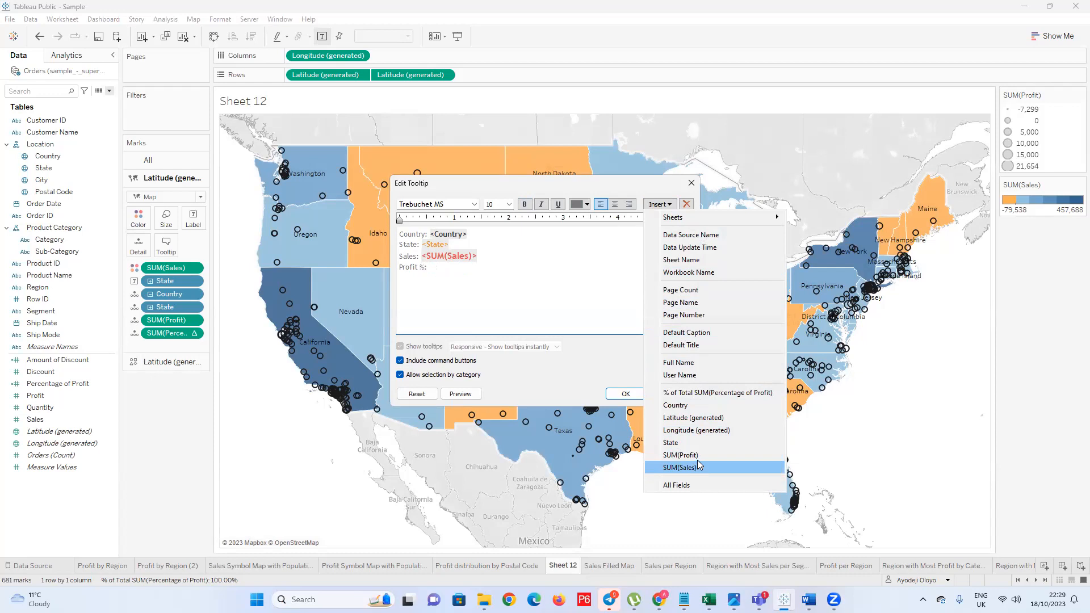
left_click(699, 392)
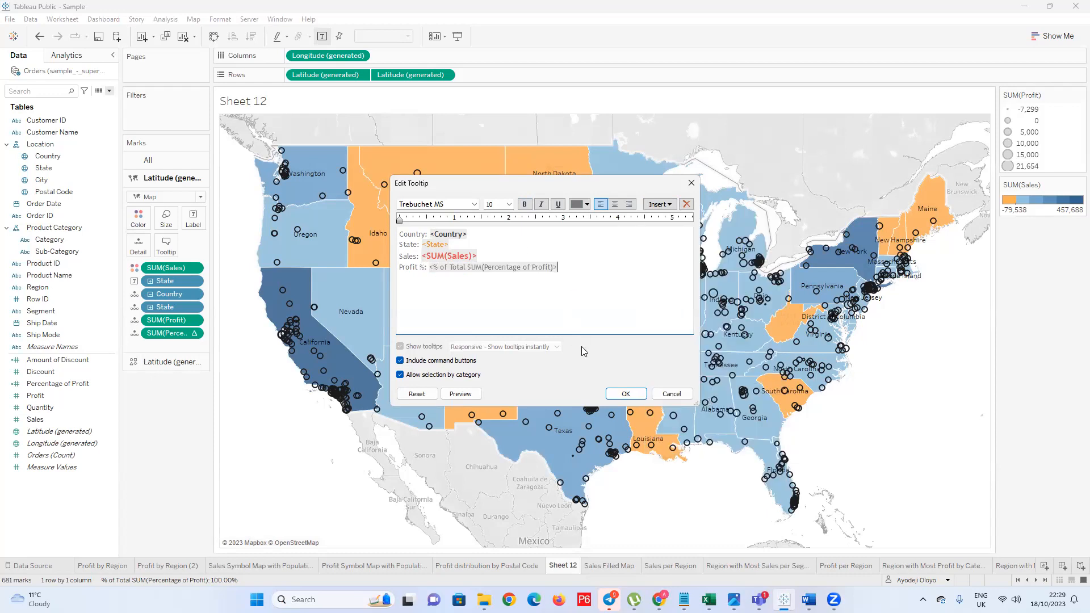
left_click(626, 393)
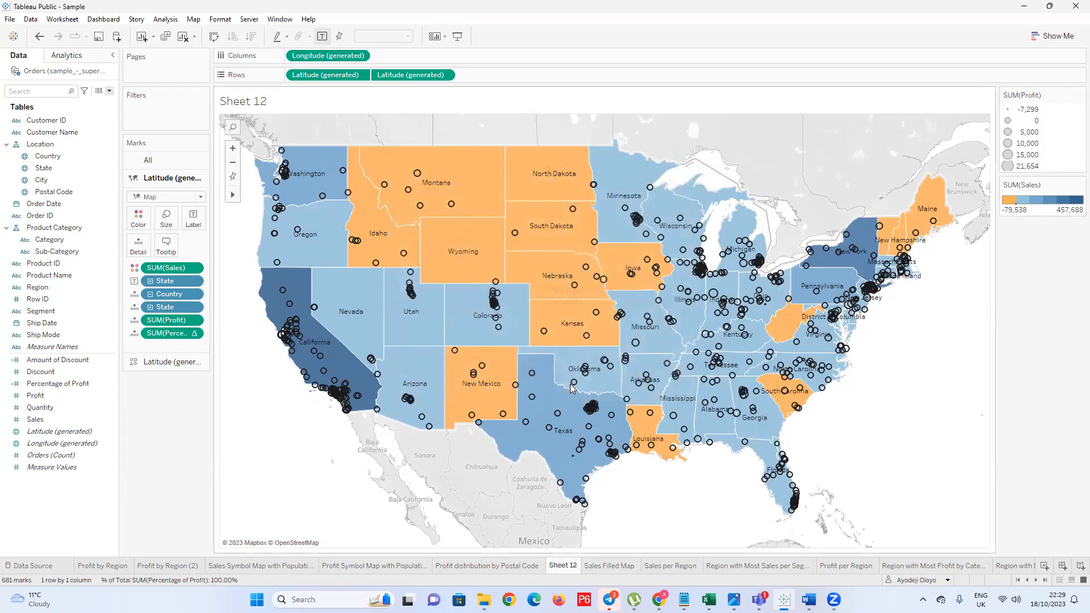
mouse_move(421, 249)
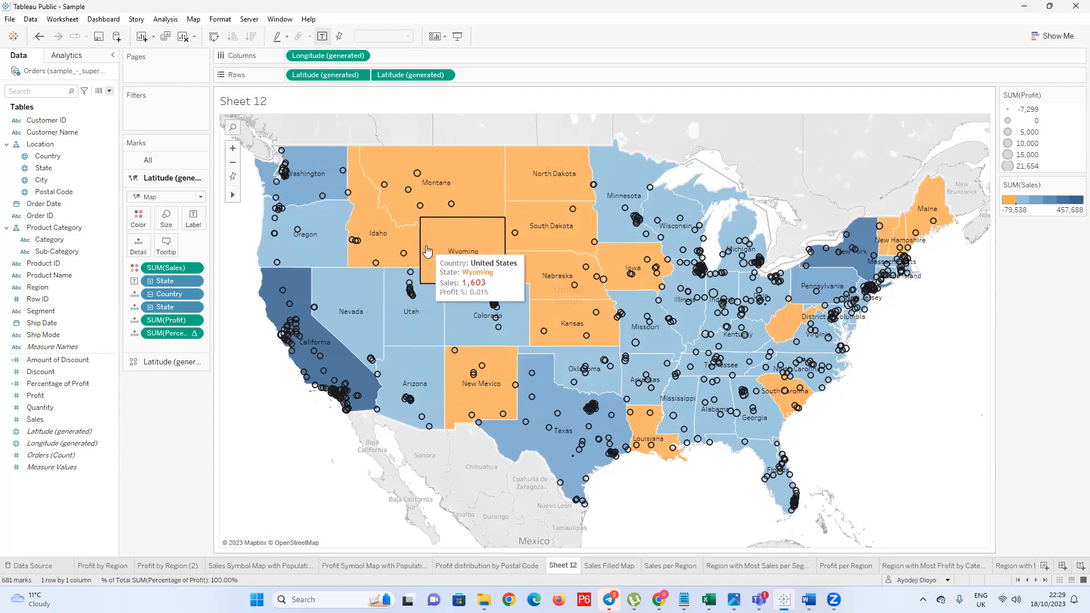
Add a "Profit %:" label on a new line below the Profit line in the filled map layer's tooltip
left_click(166, 245)
left_click(506, 265)
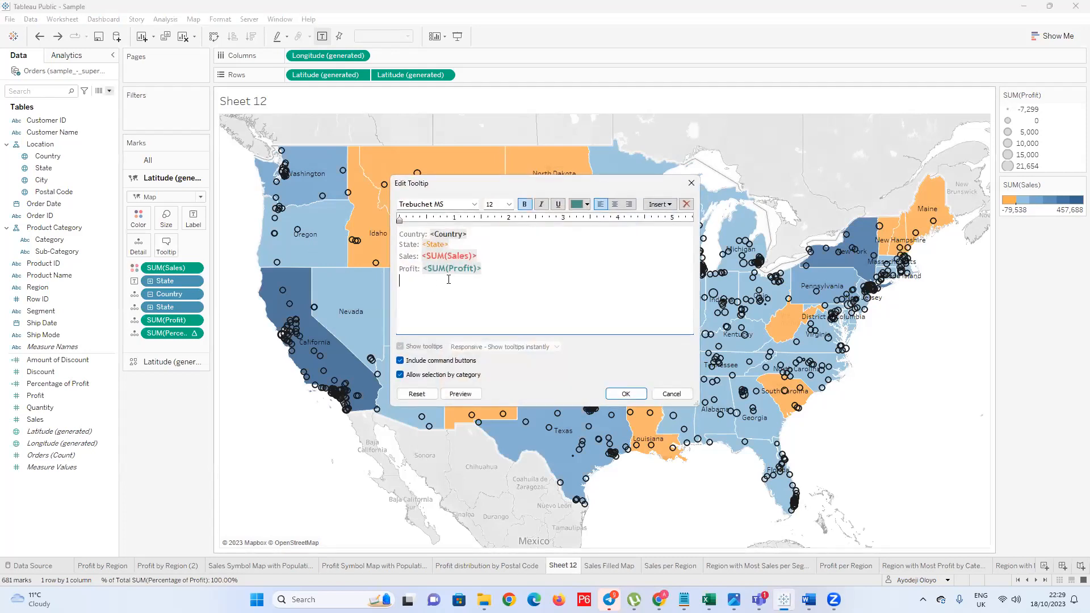
key("Return")
type("P")
key("BackSpace")
left_click_drag(421, 269, 392, 271)
key("ctrl+c")
left_click(397, 292)
key("Return")
key("ctrl+v")
key("BackSpace")
type("%:")
Insert the % of Total SUM(Percentage of Profit) field after the "Profit %:" label and color it black
left_click(667, 204)
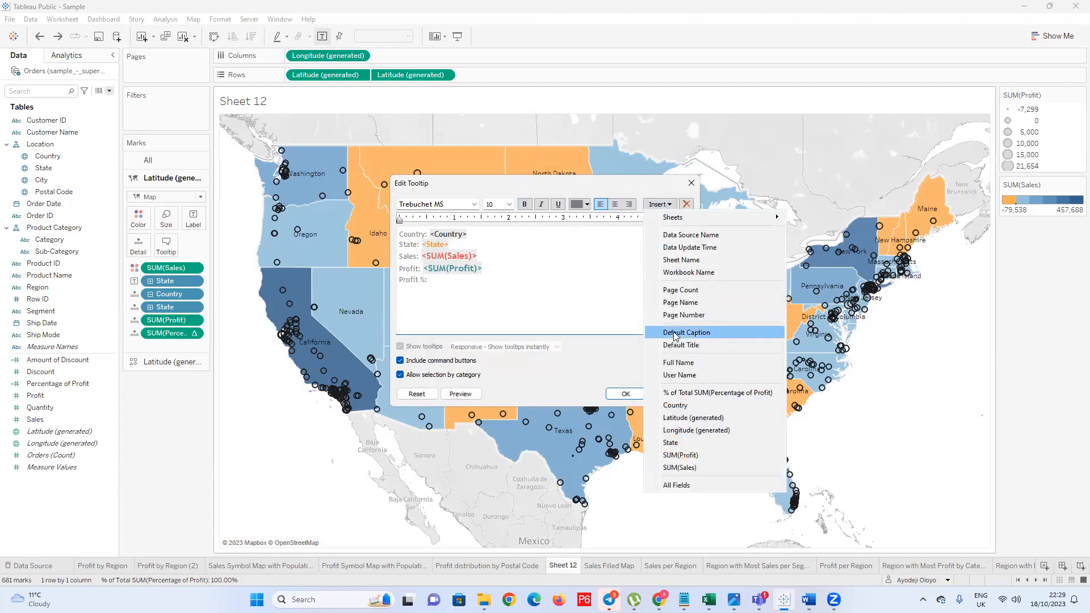
left_click(693, 393)
double_click(455, 280)
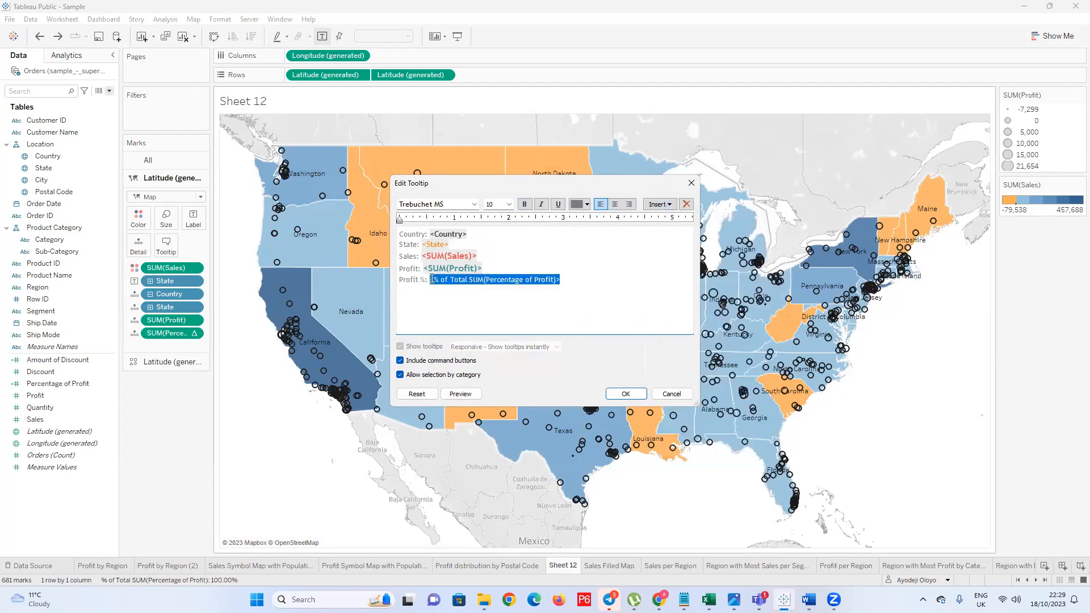
left_click(587, 205)
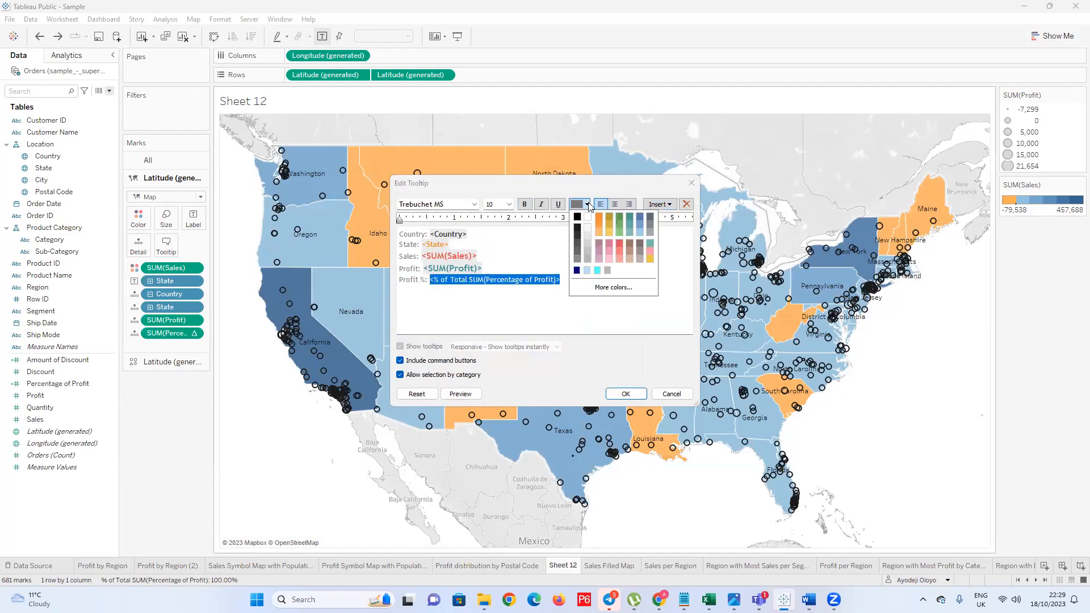
left_click(576, 215)
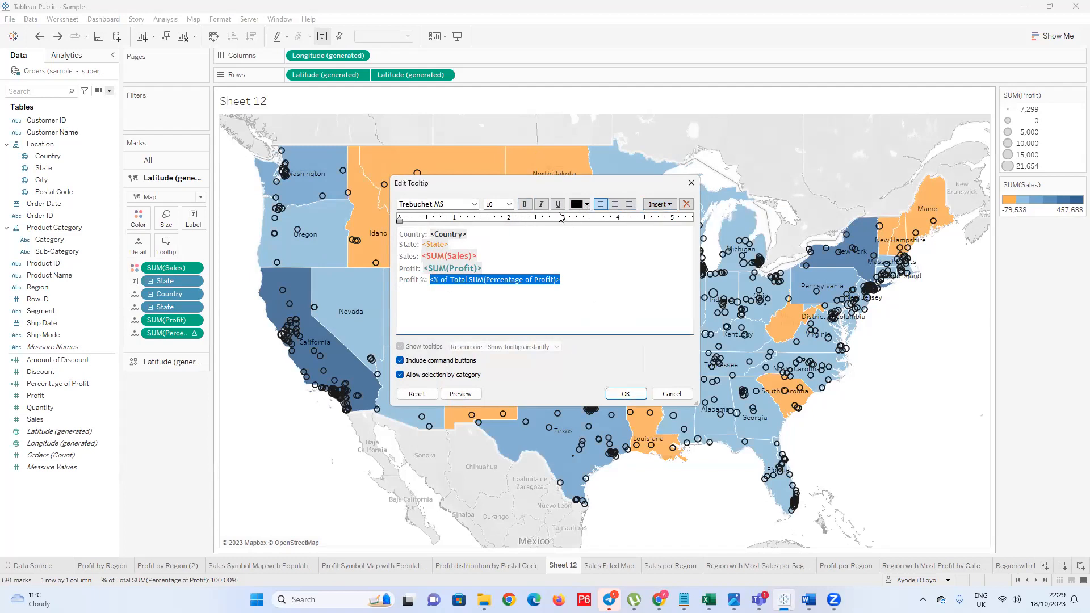
Set the Profit % field's font size to 12, make it bold and apply the tooltip
left_click(509, 204)
left_click(498, 253)
left_click(509, 204)
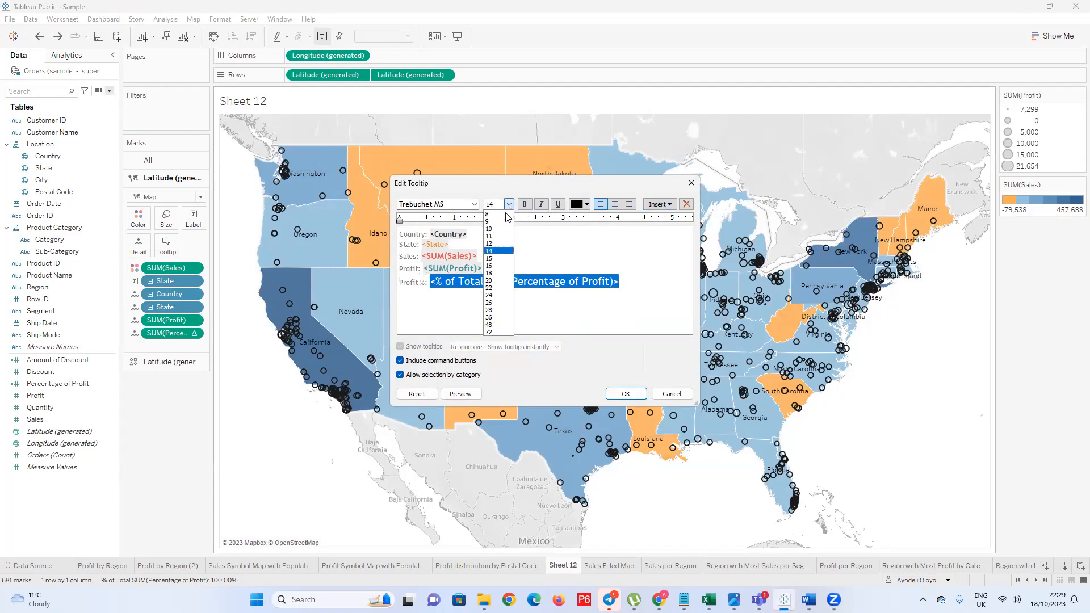
left_click(499, 245)
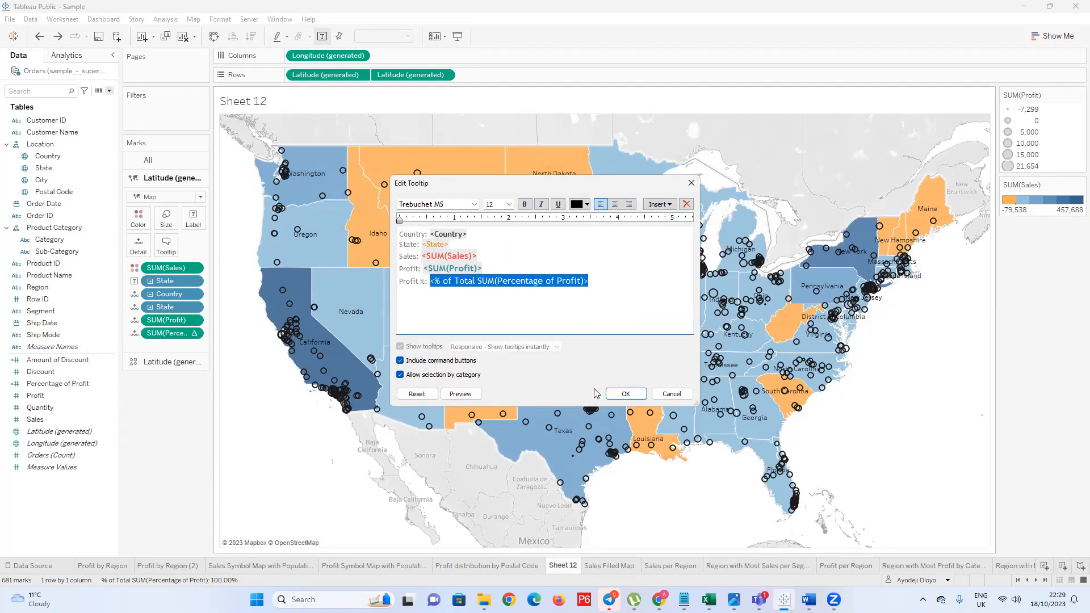
left_click(524, 204)
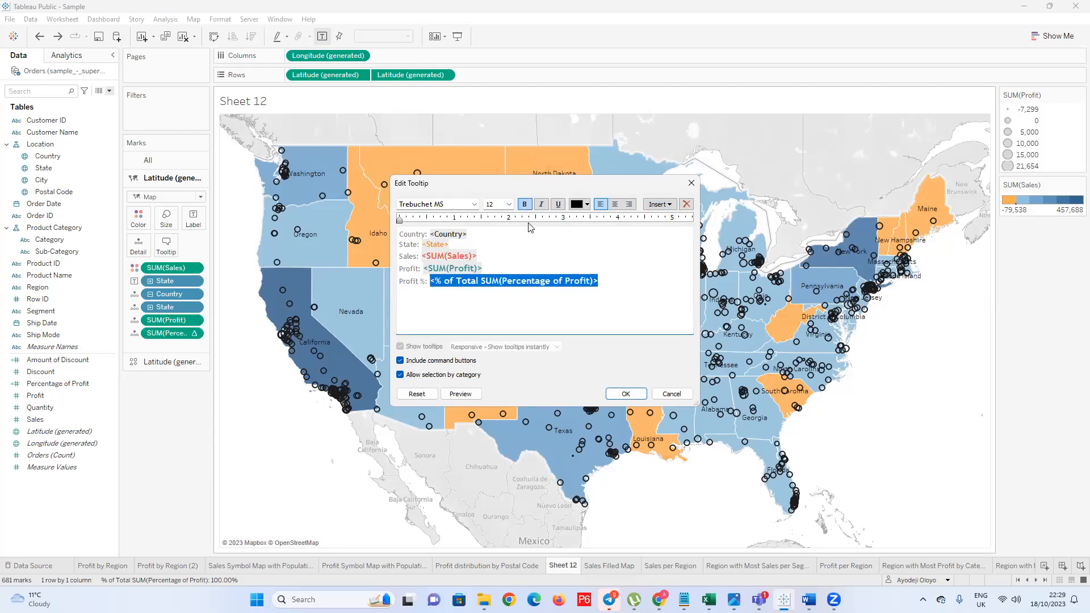
left_click(625, 393)
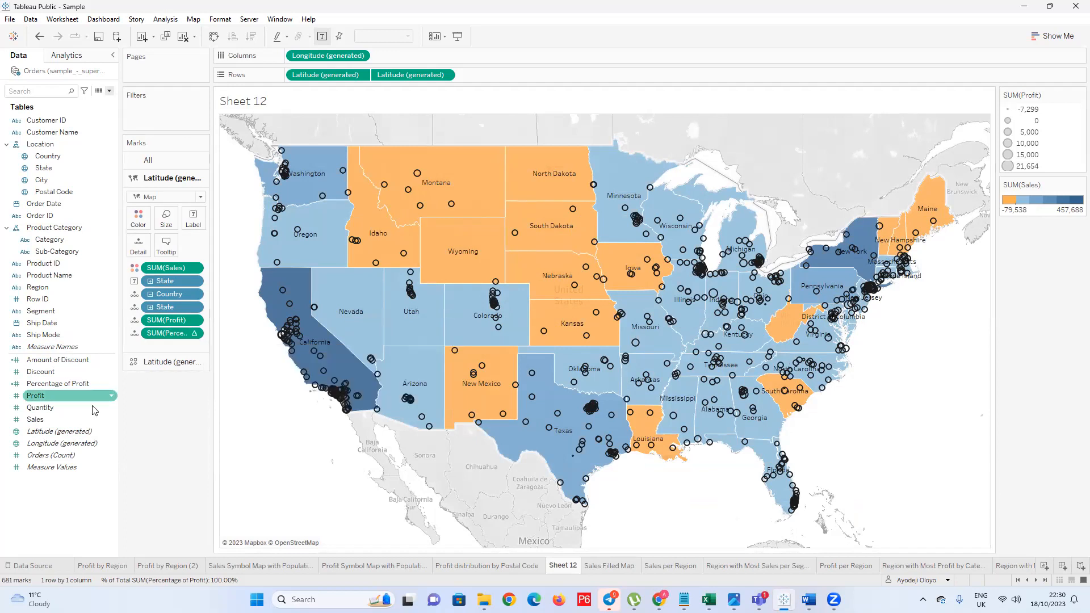
Remove Percentage of Profit from the filled map layer's marks and delete the calculated field from the data source
right_click(179, 336)
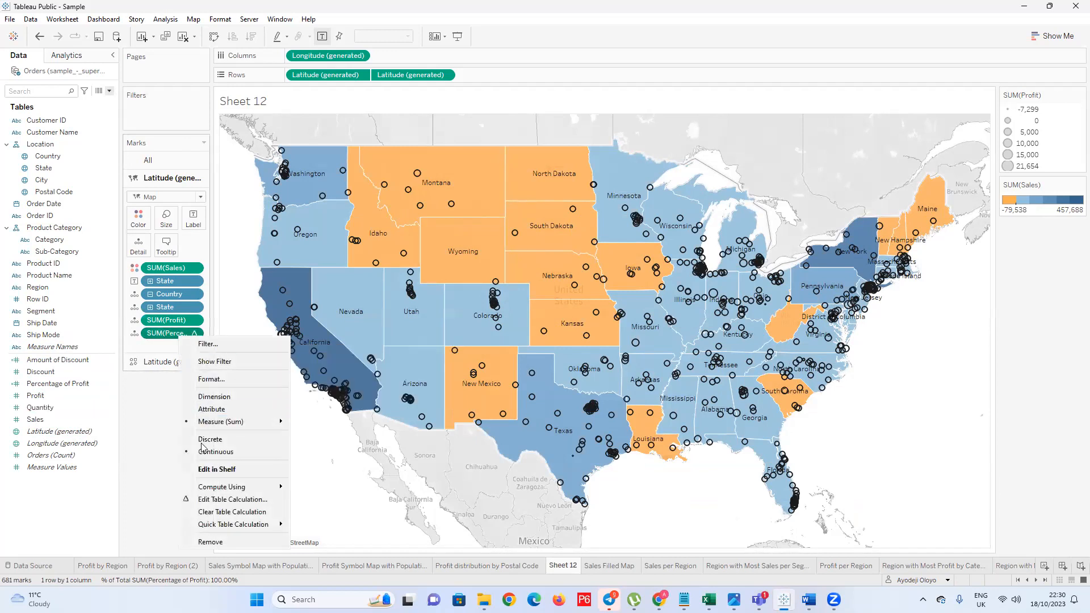
left_click(172, 349)
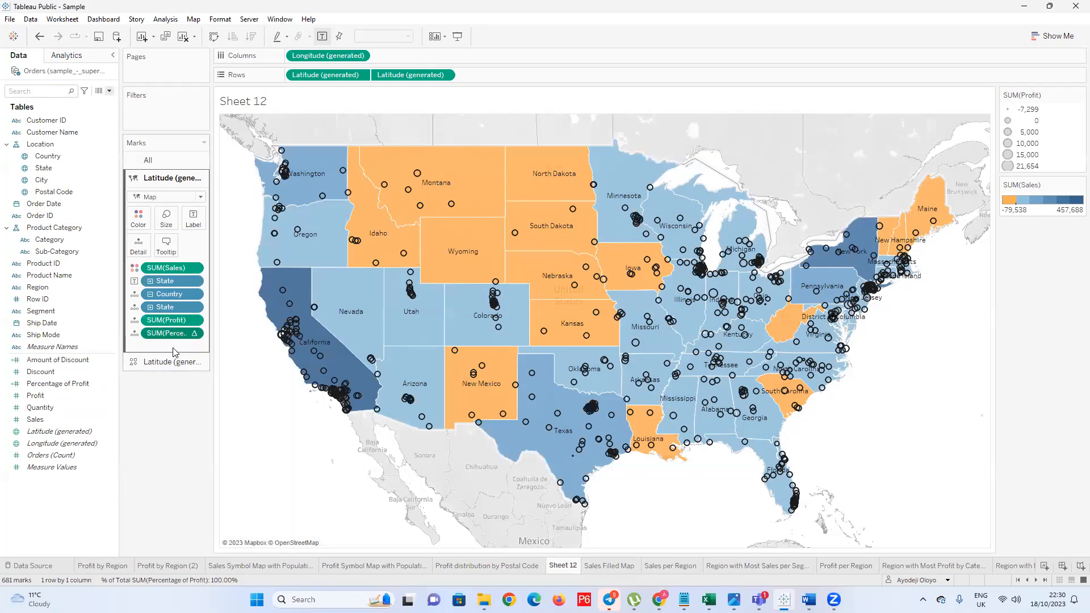
left_click_drag(173, 336, 167, 426)
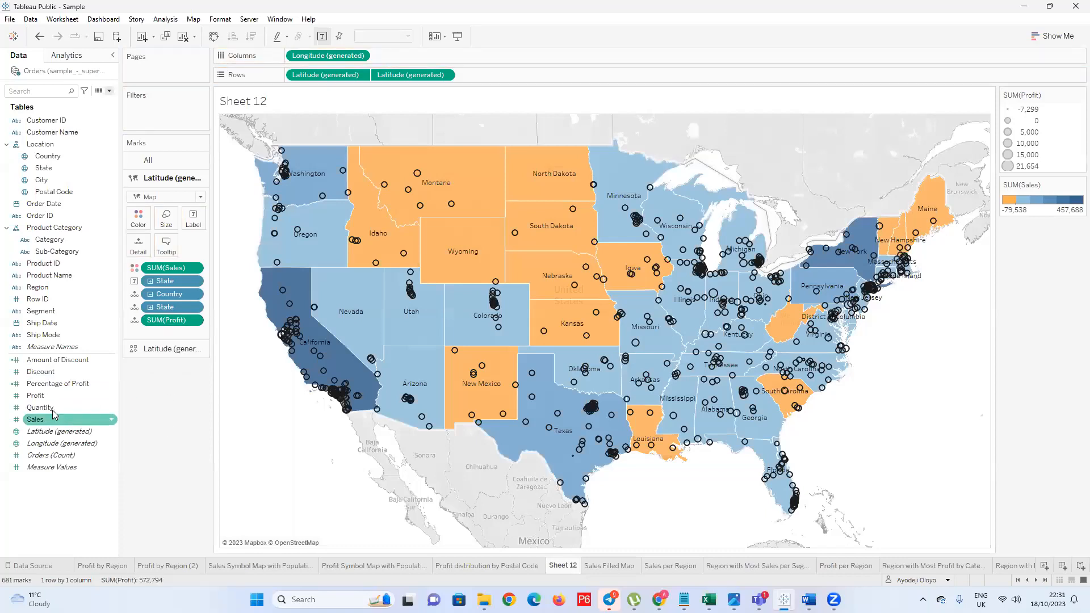
right_click(57, 386)
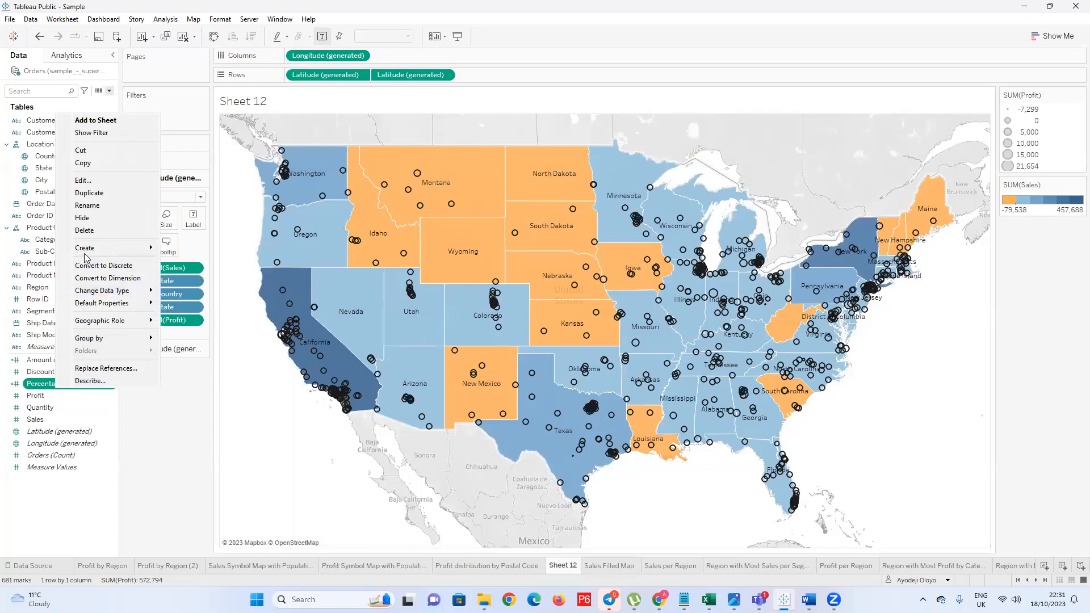
left_click(85, 230)
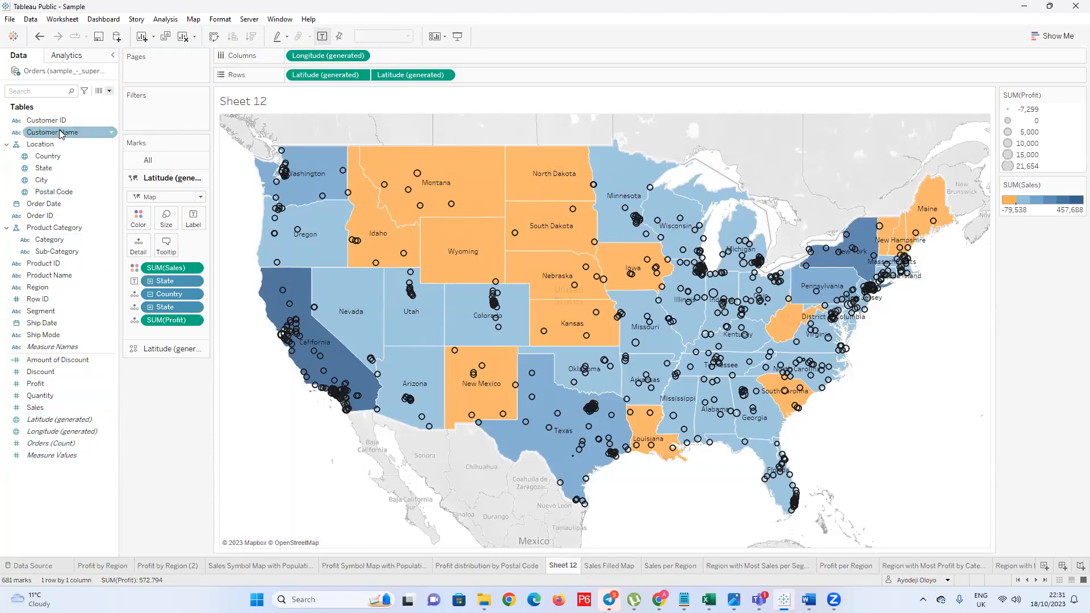
Start a new calculated field and name it "Profit Margin"
left_click(110, 92)
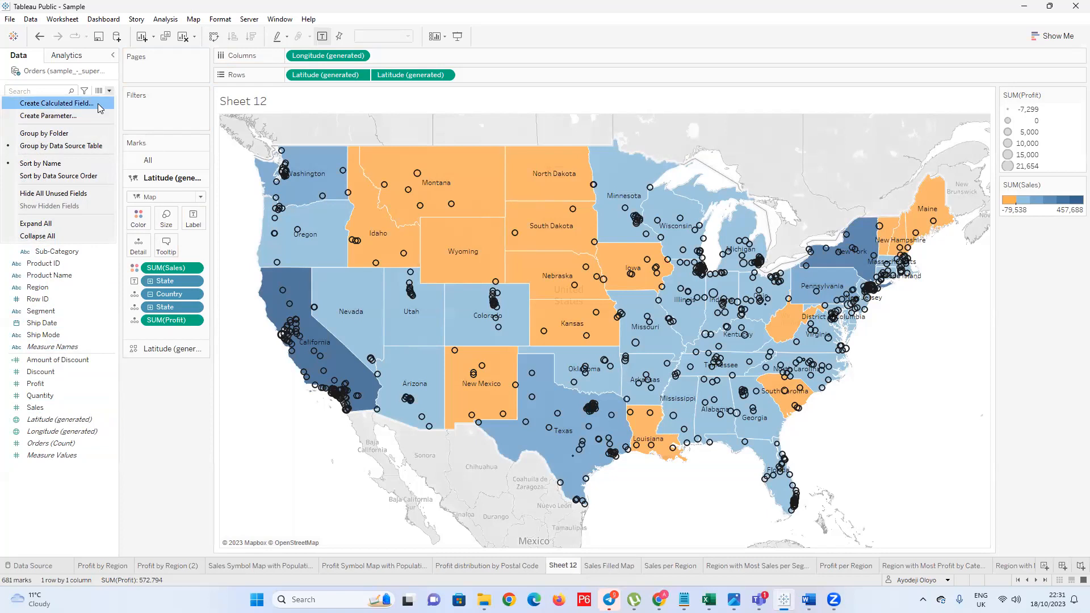
left_click(98, 104)
left_click(461, 211)
left_click_drag(461, 211, 402, 208)
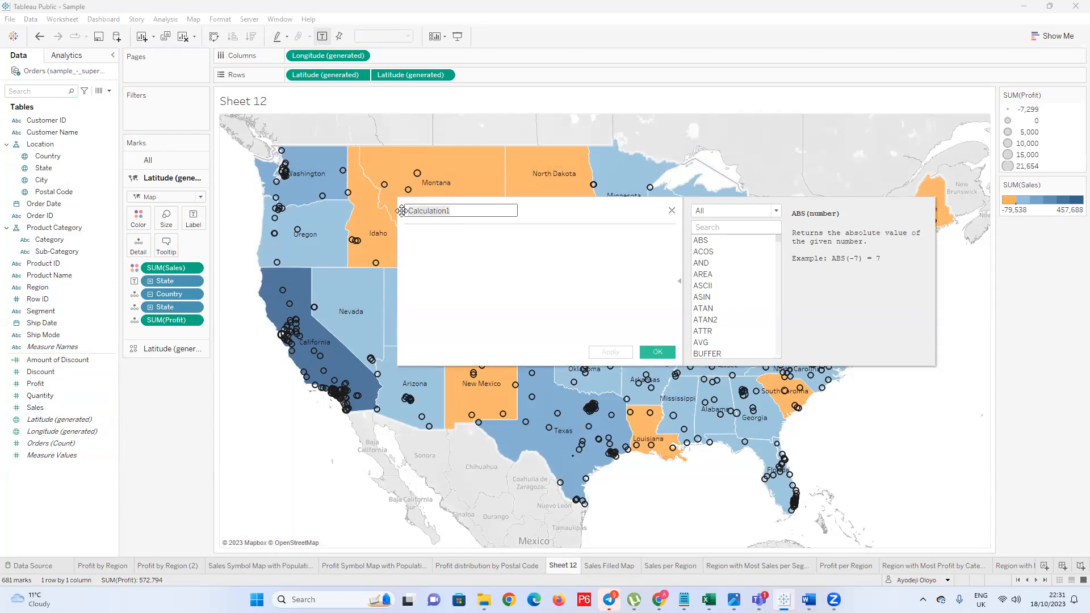
type("Pro")
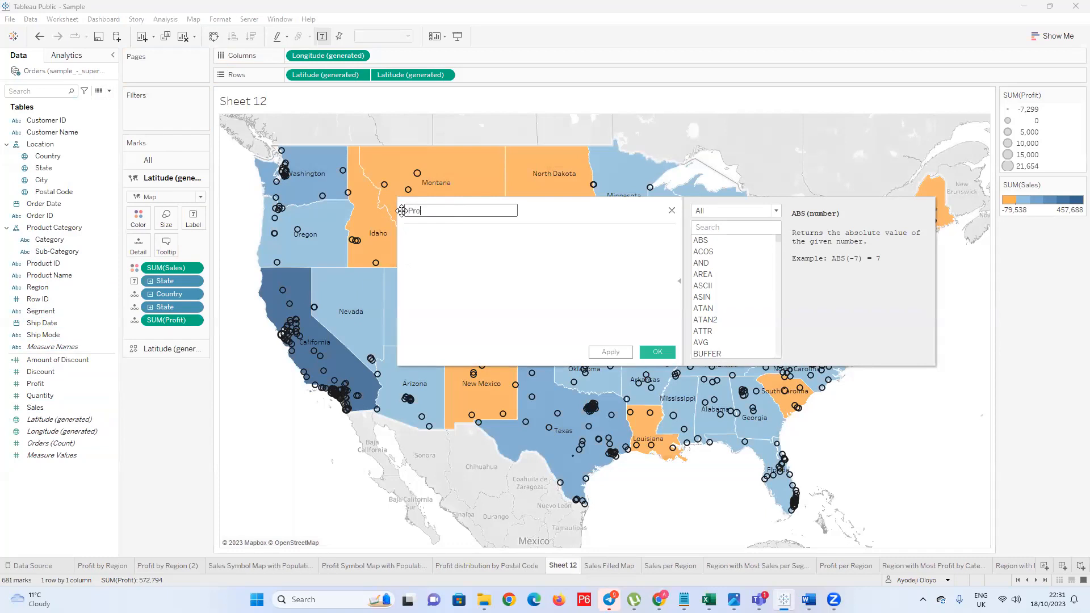
type("fit Margin")
Switch to Chrome and search Google for "Formula for Profit margin"
mouse_move(658, 600)
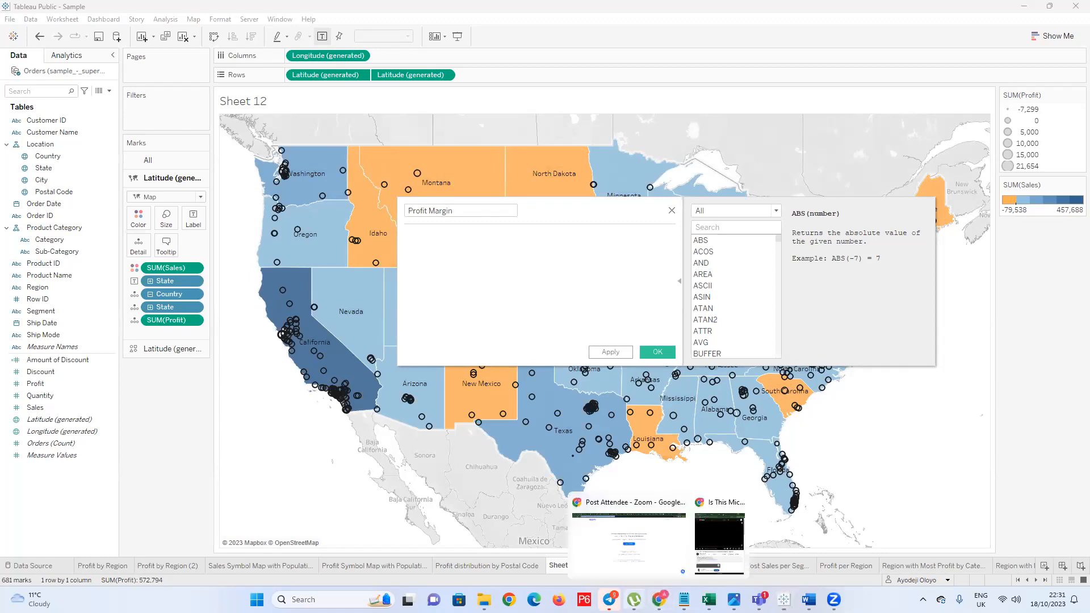
left_click(661, 557)
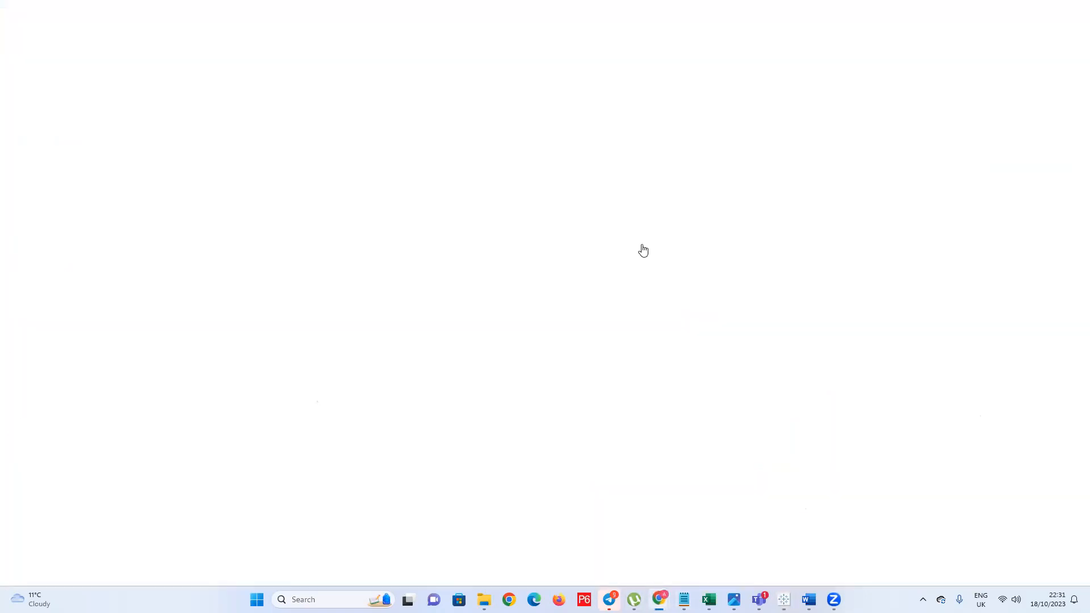
left_click(913, 14)
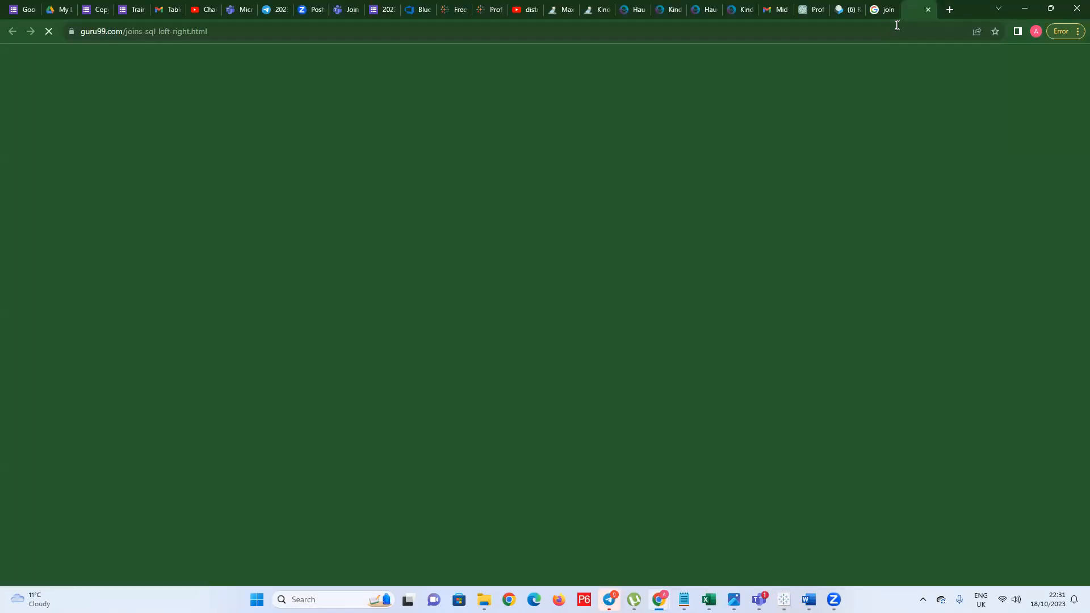
left_click(855, 35)
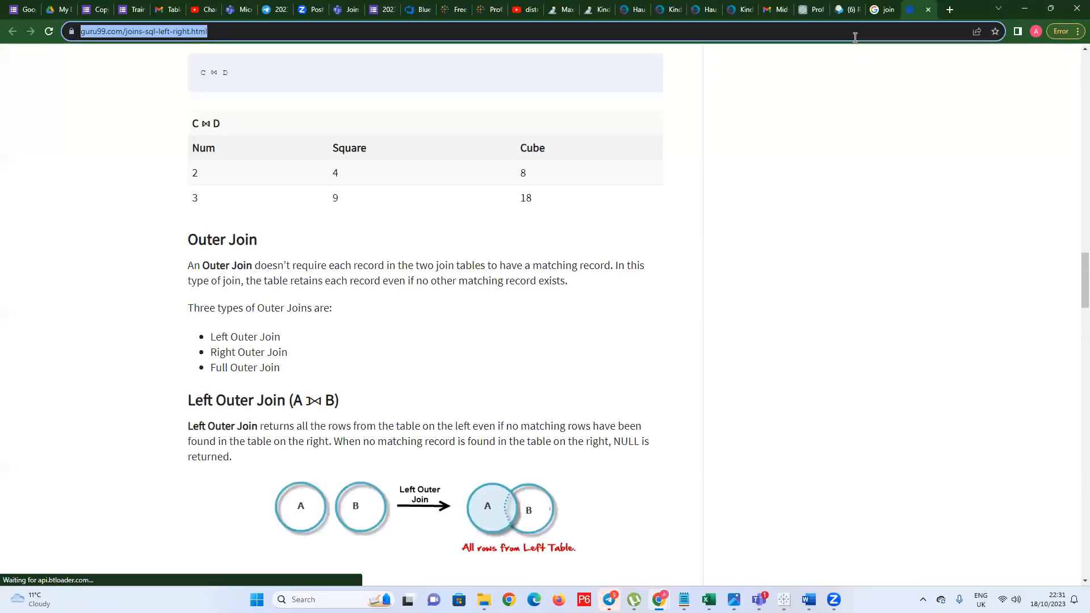
type("For")
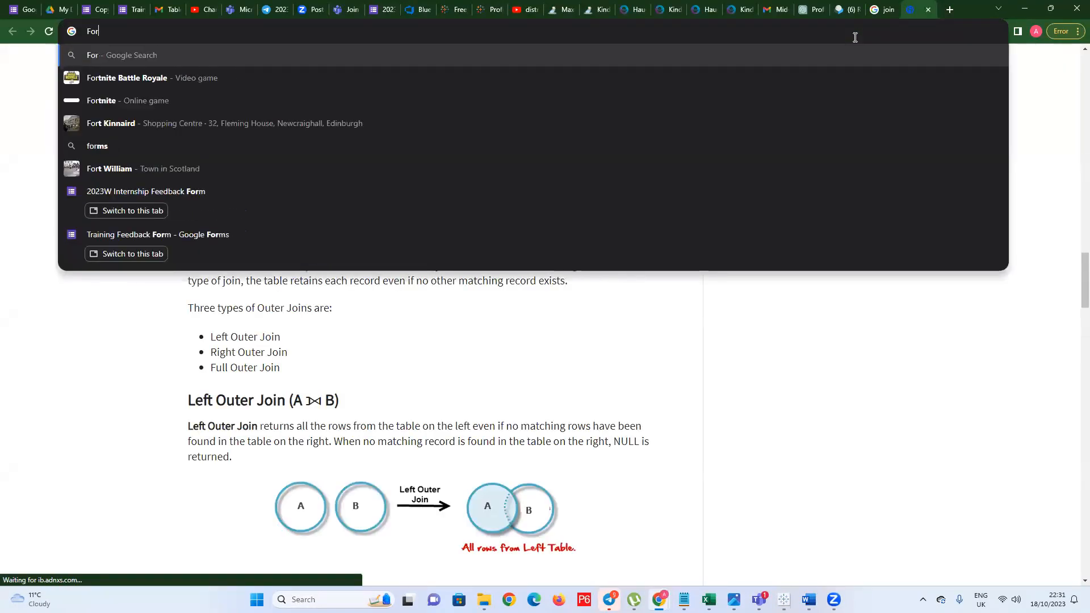
type("mula")
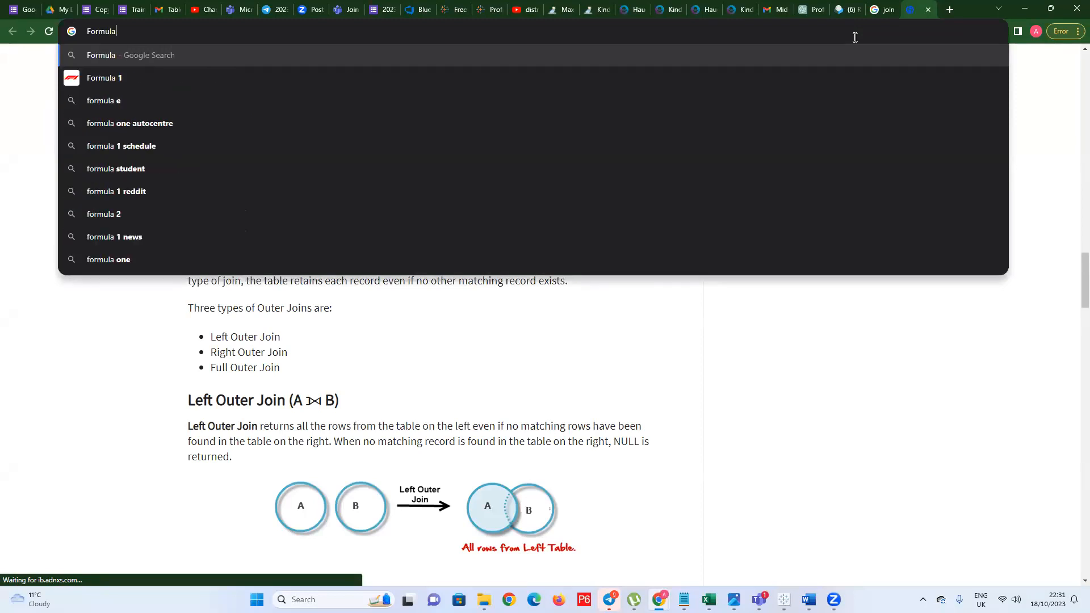
type(" for Profit ,m")
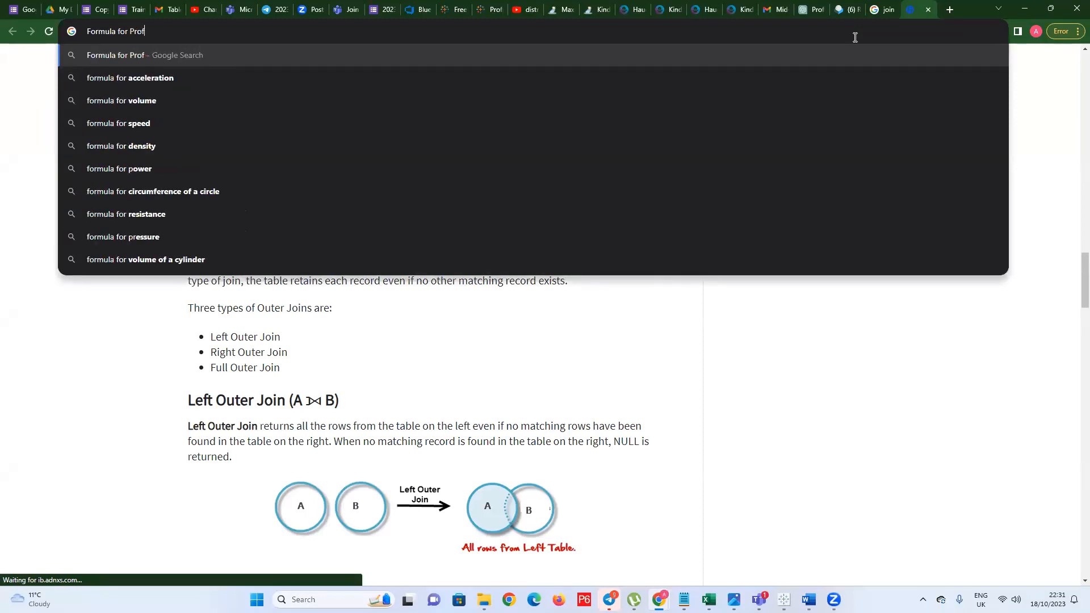
key("BackSpace")
key("BackSpace")
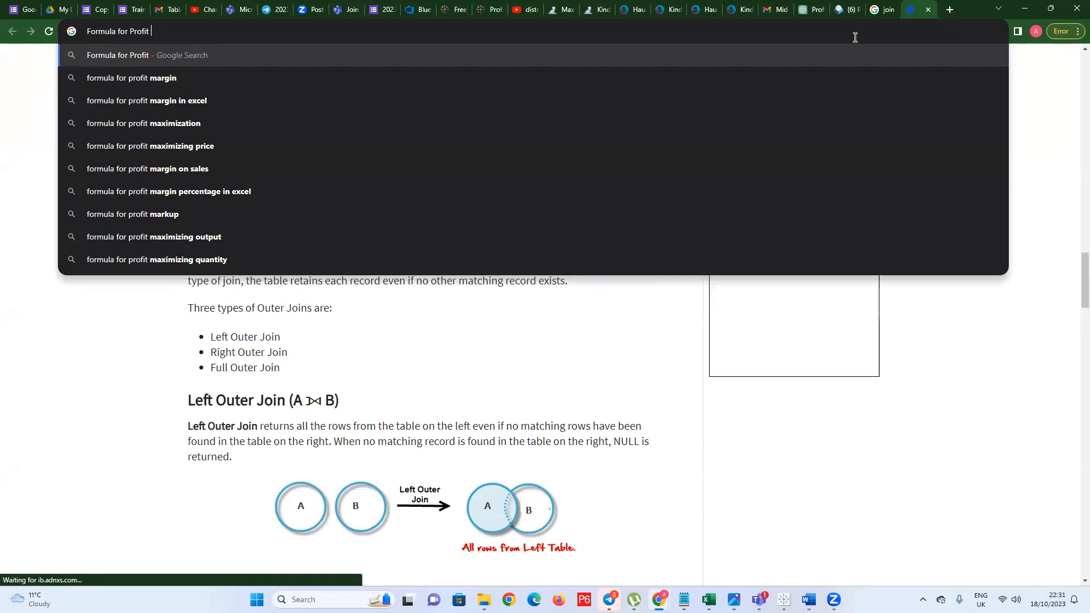
type("margin")
key("Return")
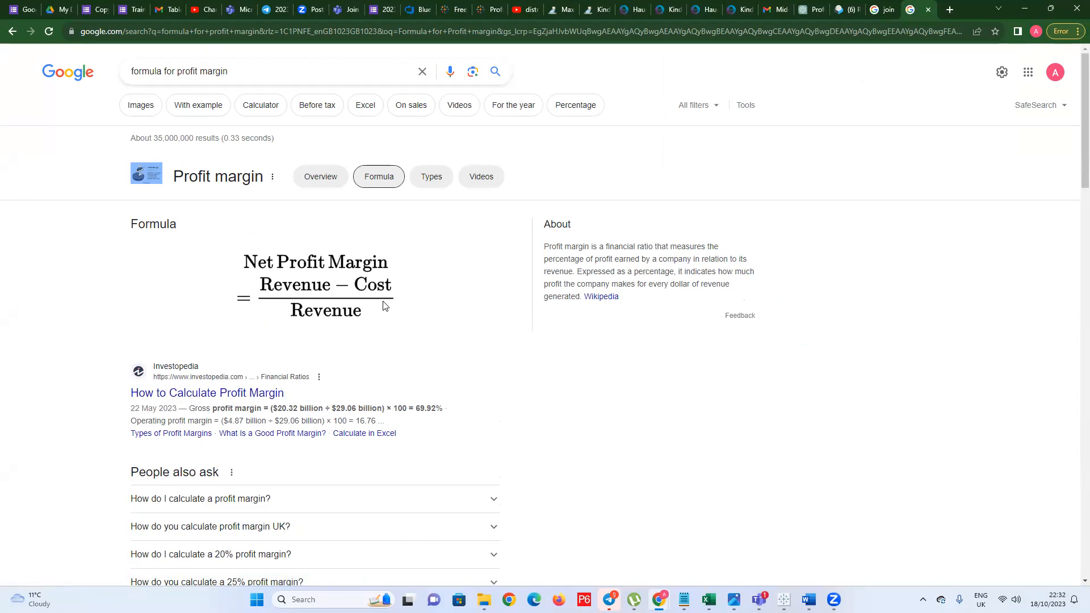
Look through the search results and expand the question "How do I calculate a profit margin?"
scroll(385, 306, "down", 1)
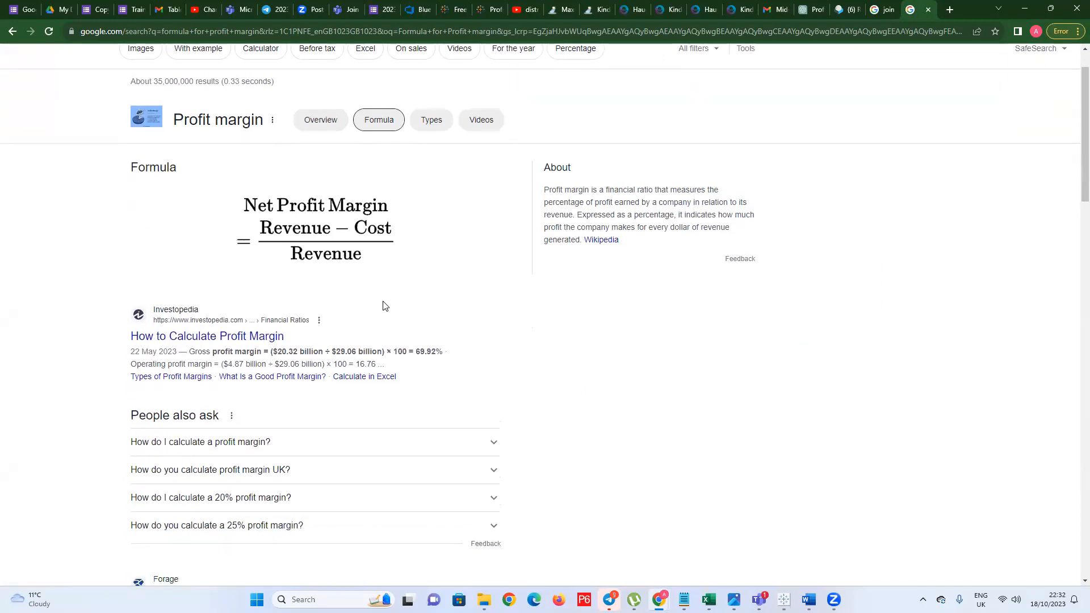
scroll(384, 305, "down", 3)
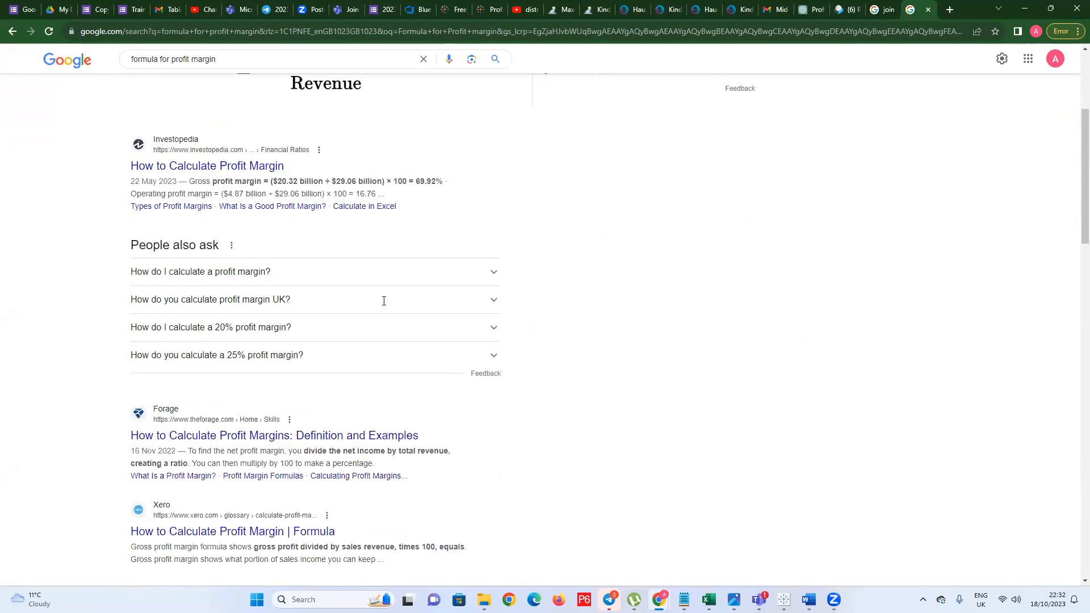
left_click(463, 282)
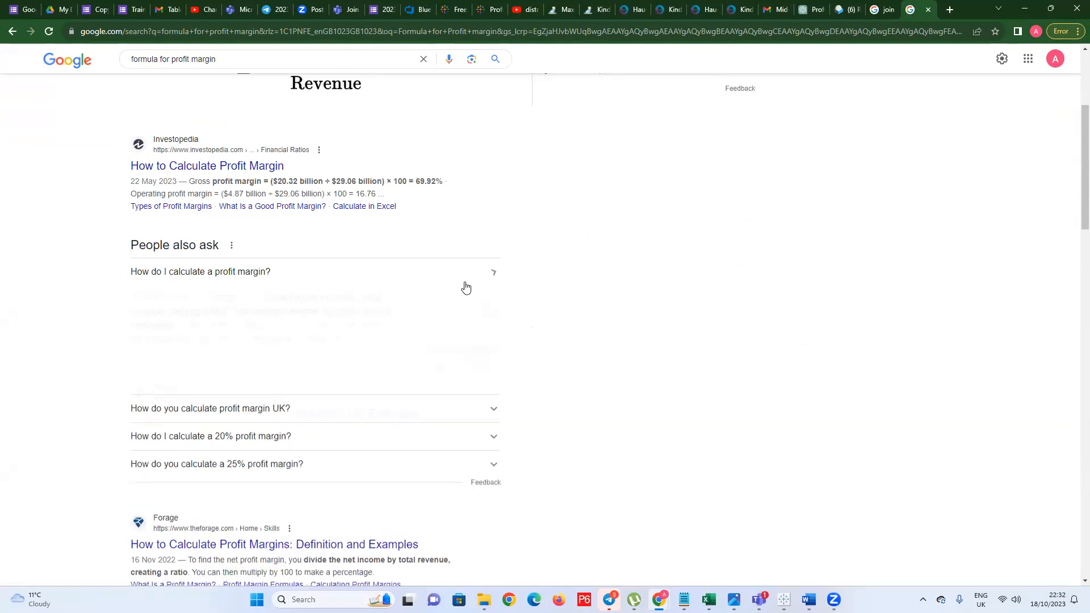
Look through the Google results for the profit margin formula, view the formula image from WallStreetMojo, and return to Tableau
scroll(443, 347, "down", 1)
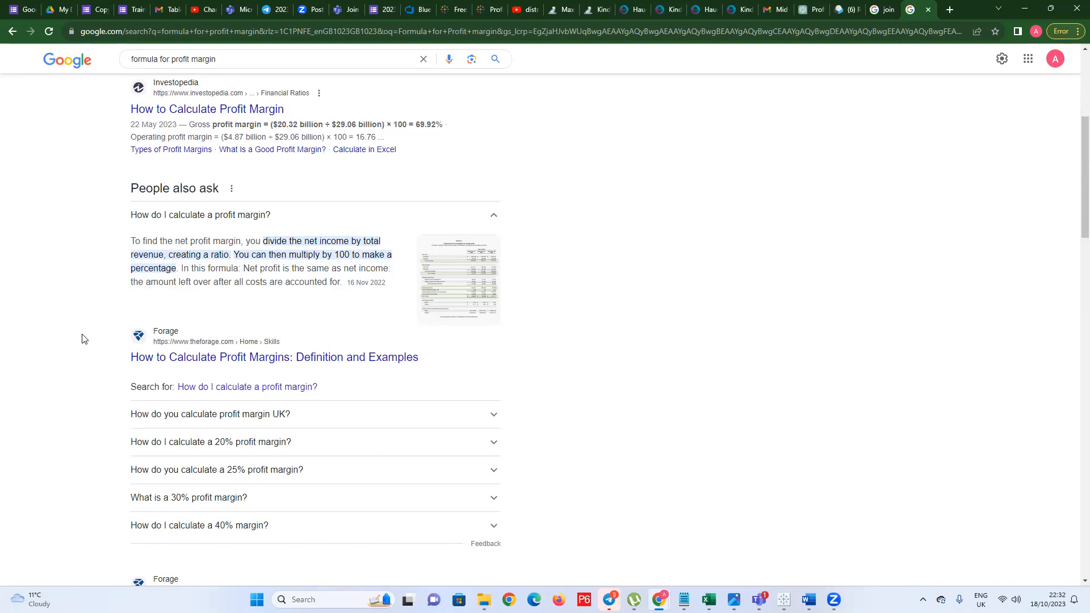
scroll(365, 288, "down", 8)
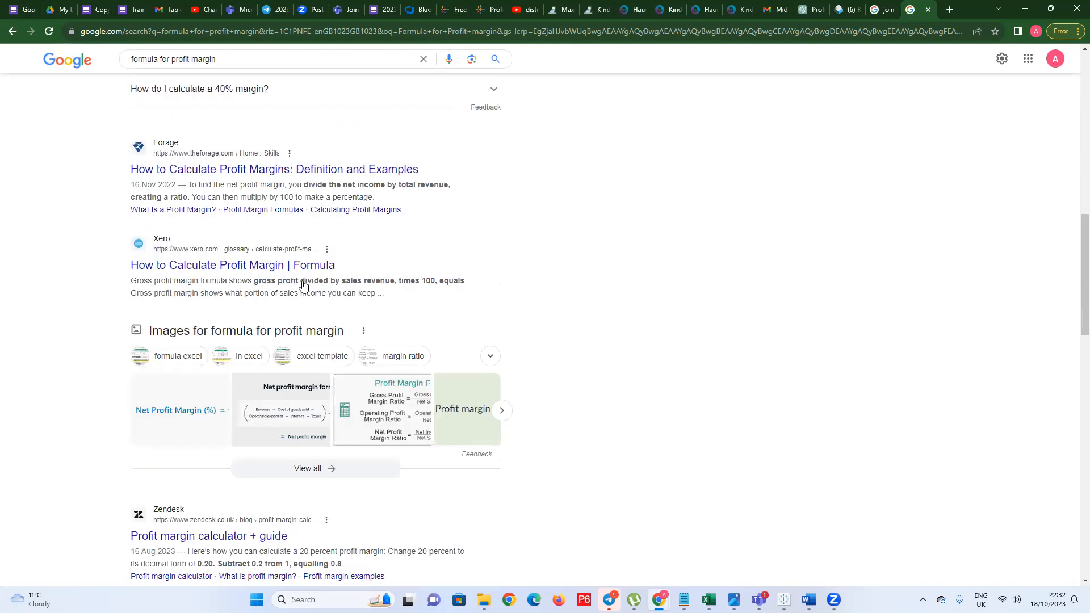
left_click(414, 408)
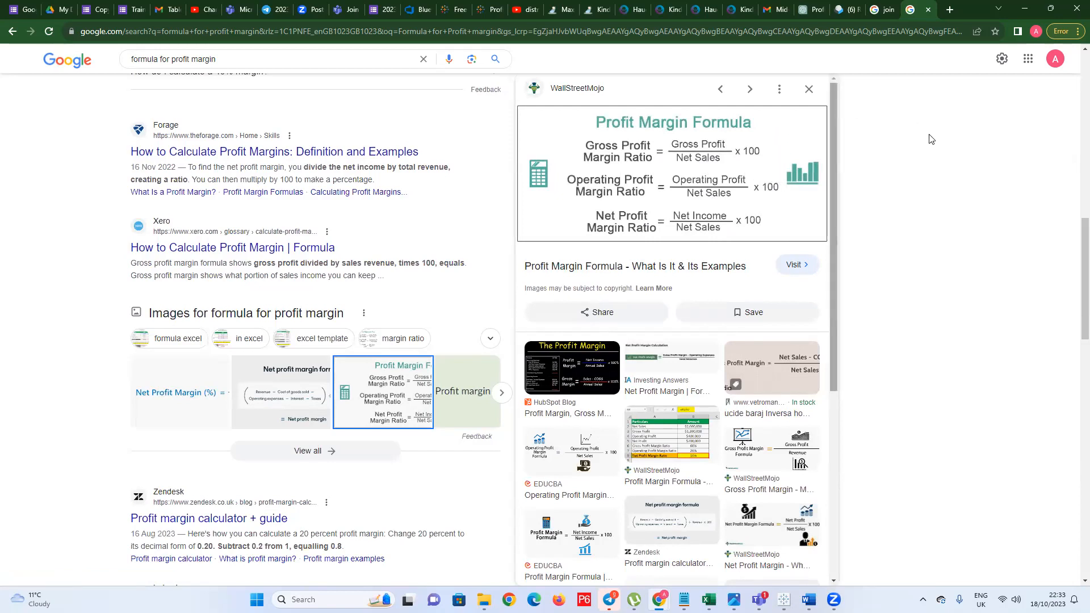
left_click(809, 89)
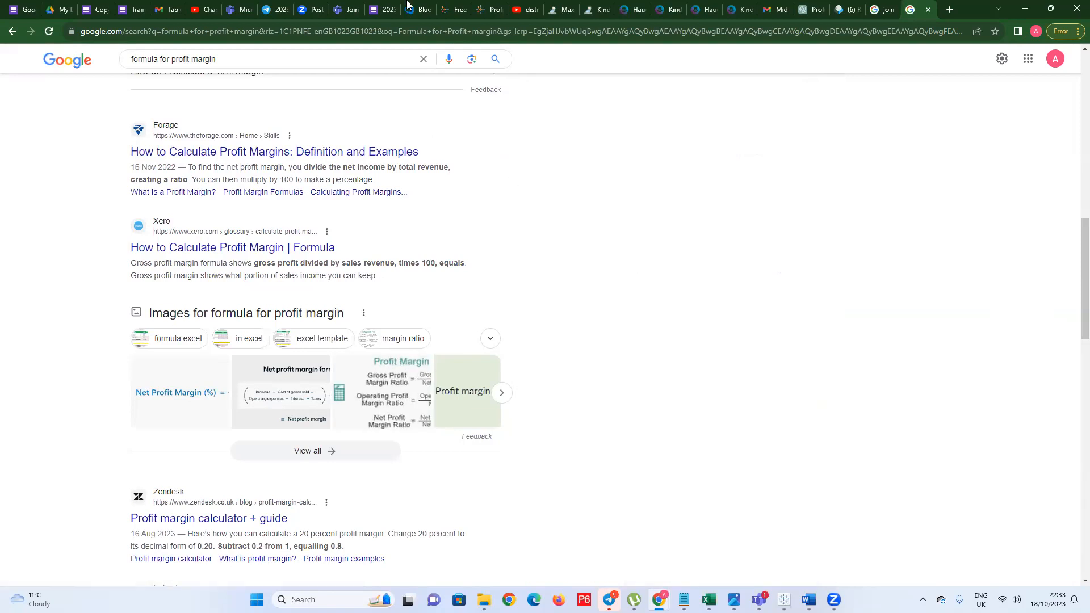
left_click(1025, 8)
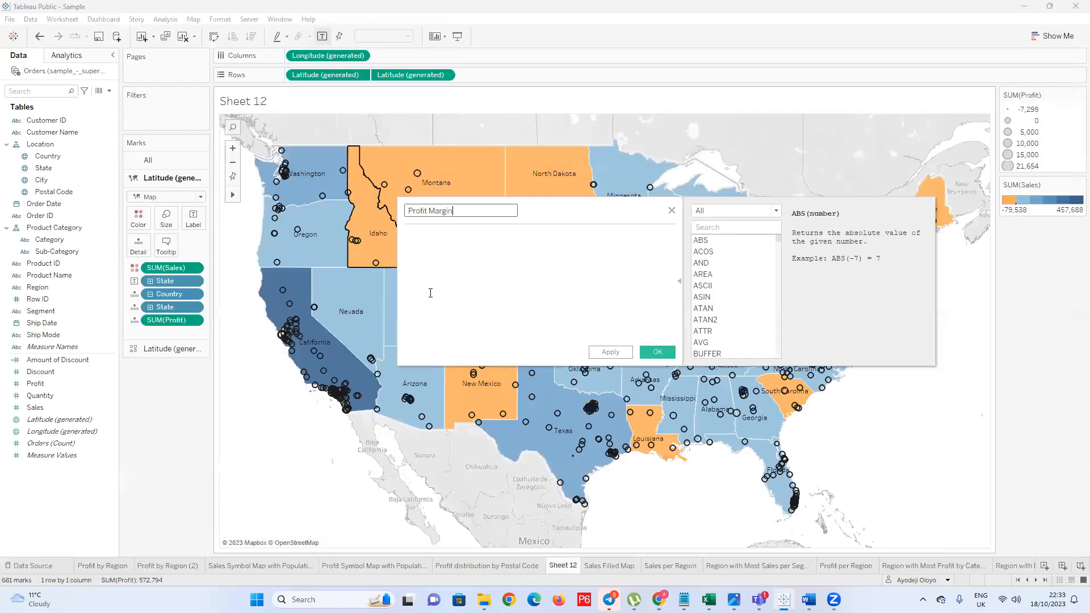
Define the Profit Margin calculated field as [Profit]/[Sales] and save it
left_click(497, 250)
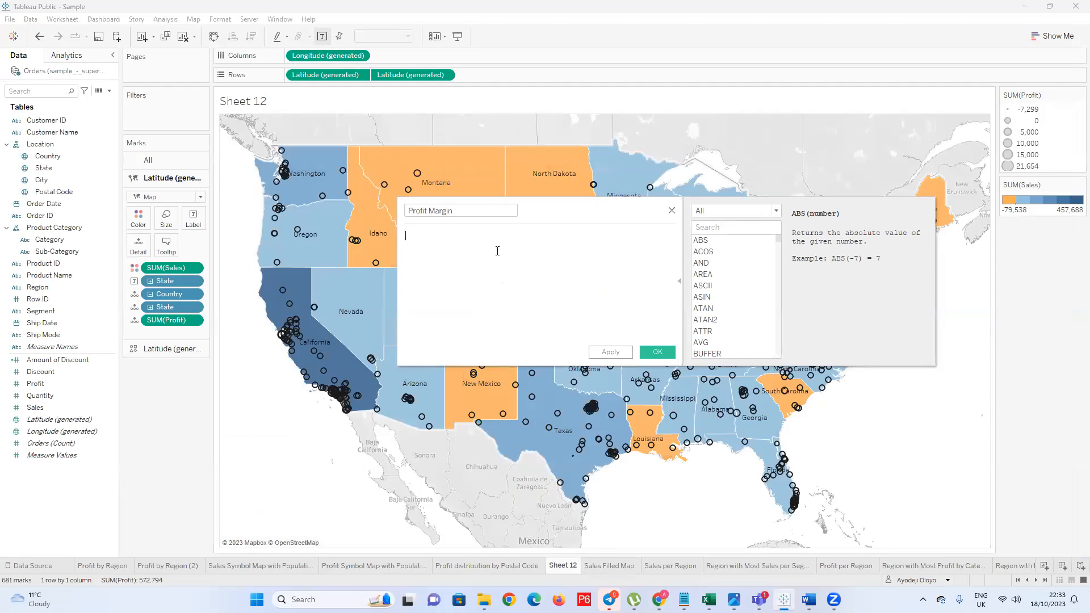
type("Pro")
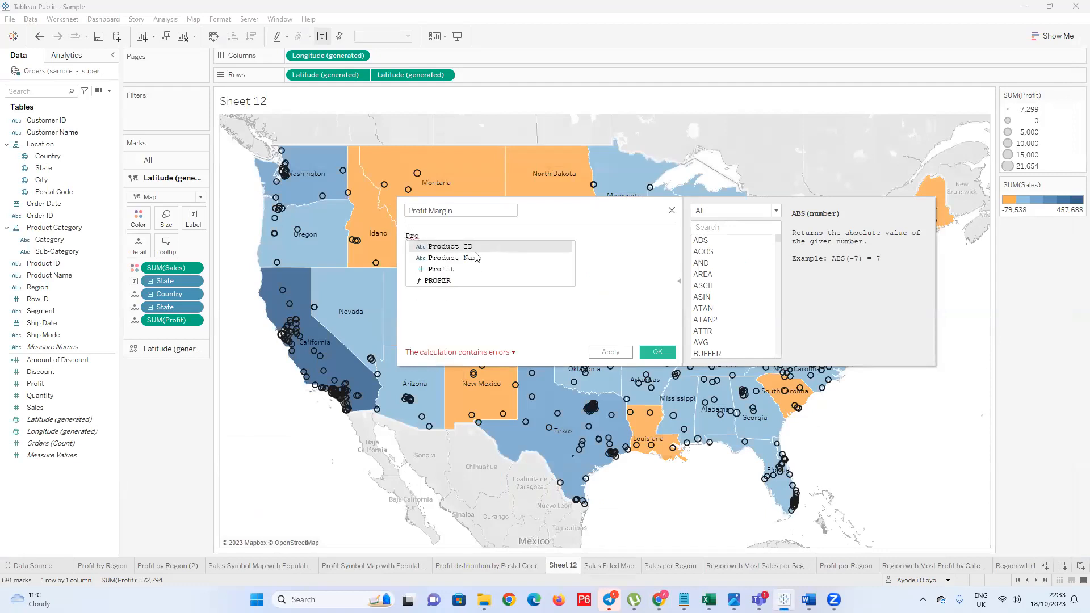
left_click(464, 270)
type("/S")
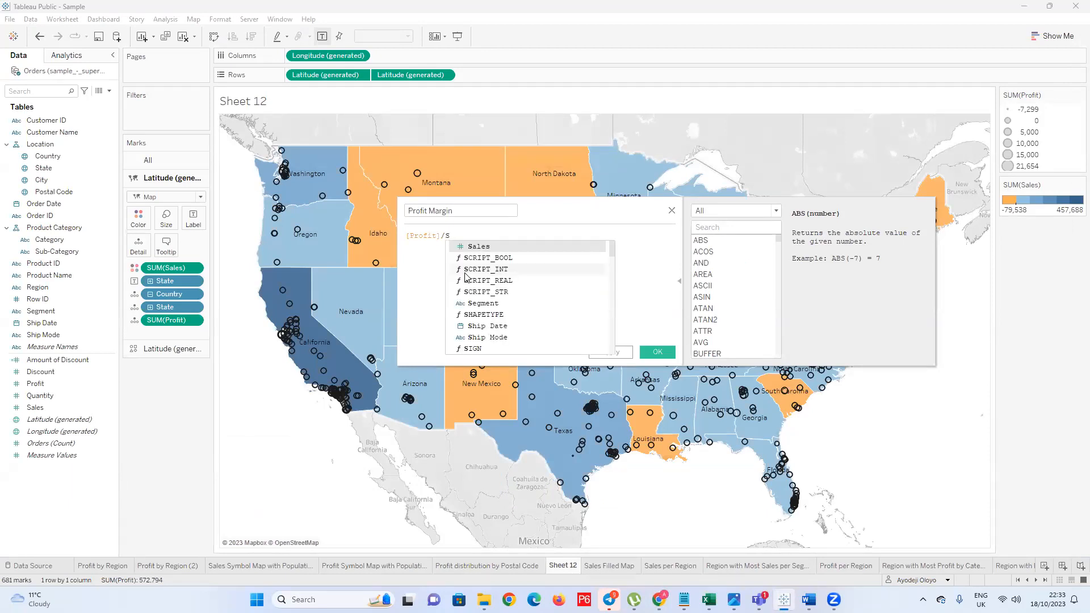
left_click(545, 246)
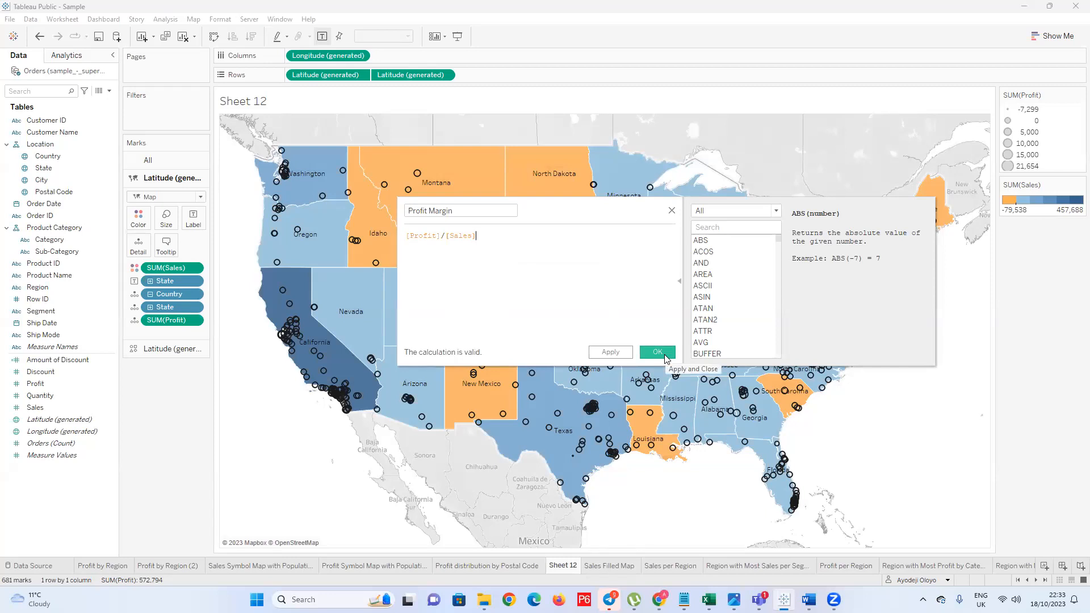
type("*")
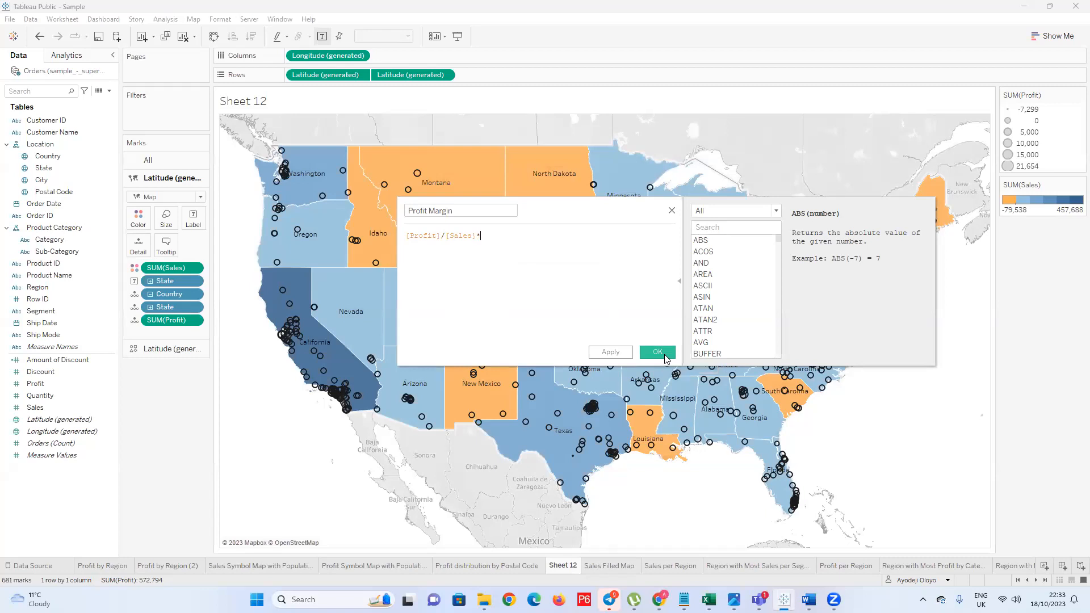
type("100")
key("BackSpace")
key("BackSpace")
left_click(656, 352)
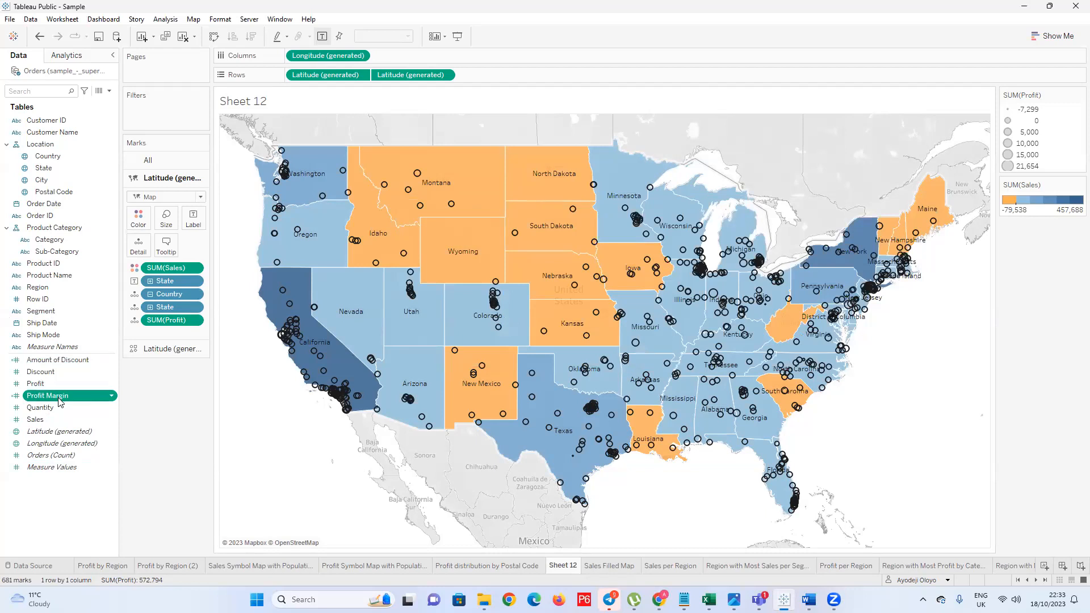
Add Profit Margin to the detail of the filled map layer
mouse_move(61, 401)
left_mouse_down()
mouse_move(159, 338)
mouse_move(154, 252)
mouse_move(67, 455)
mouse_move(52, 391)
mouse_move(54, 402)
left_mouse_up()
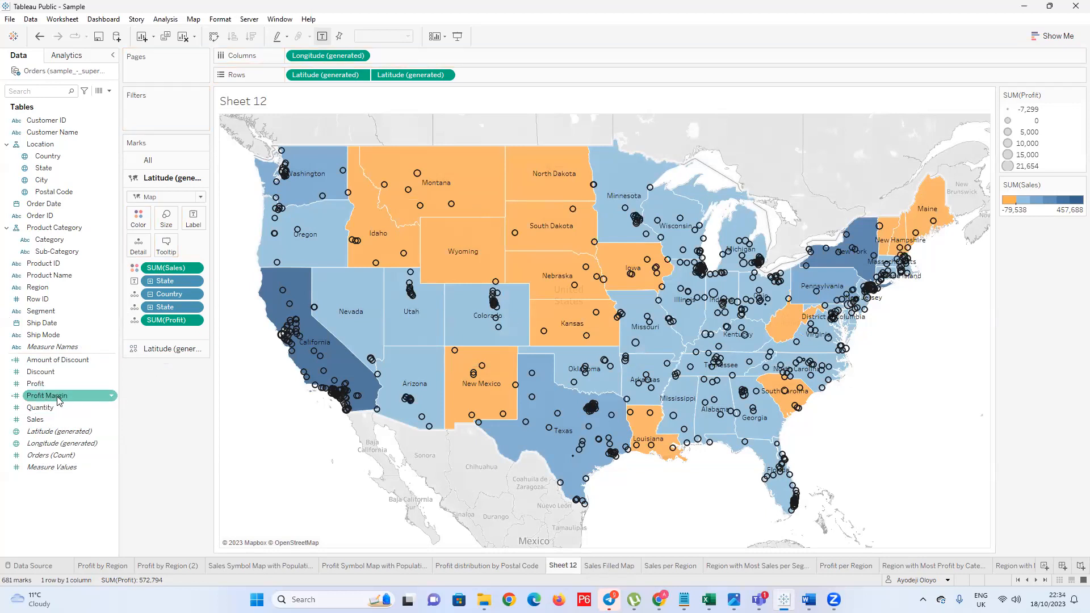
left_click_drag(48, 399, 139, 252)
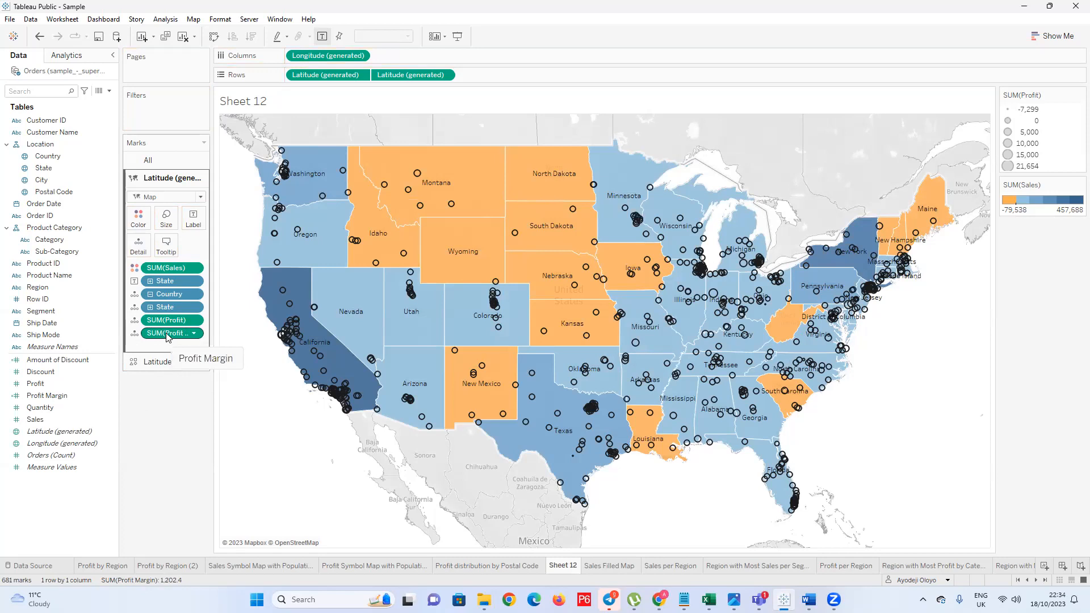
mouse_move(166, 335)
left_mouse_down()
mouse_move(188, 322)
mouse_move(174, 339)
left_mouse_up()
mouse_move(274, 231)
mouse_move(321, 187)
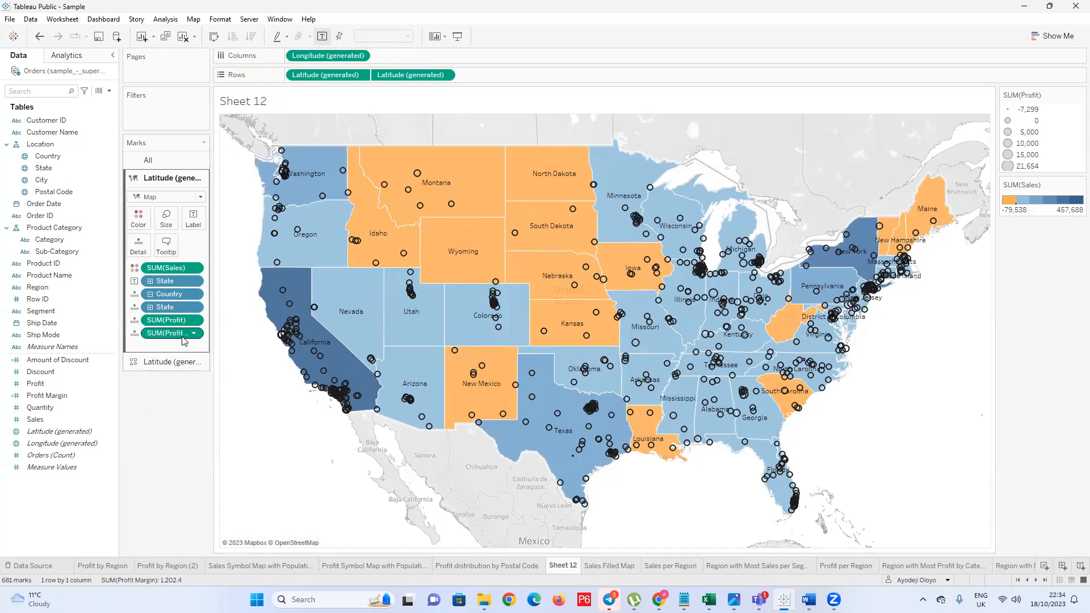
In the filled map layer's tooltip, replace the "Profit %" label with "Profit Margin" and insert the SUM(Profit Margin) field after it
left_click(172, 254)
left_click_drag(424, 281, 388, 280)
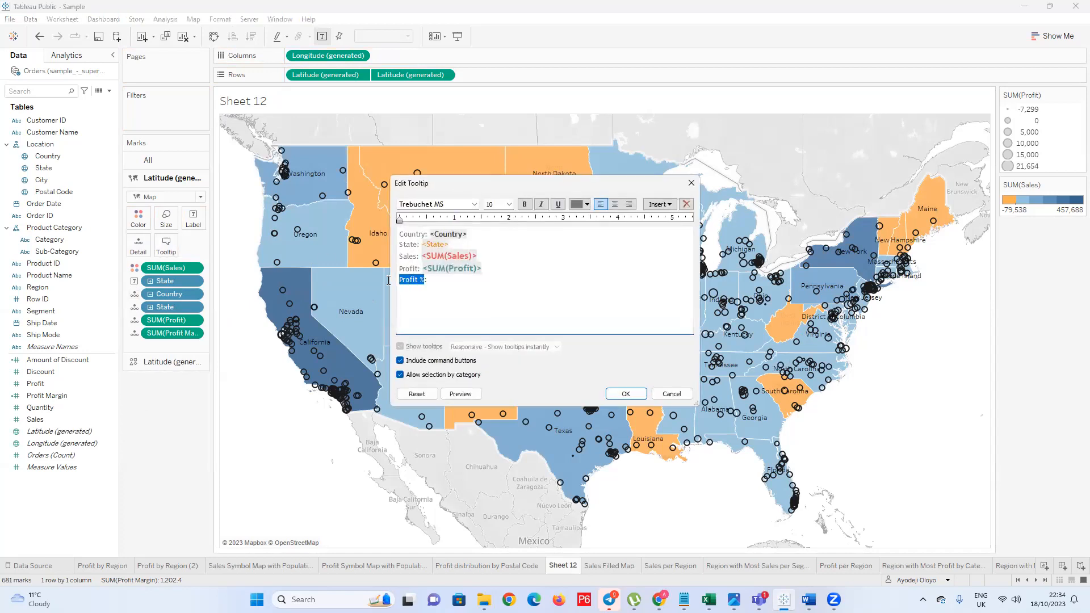
type("Profit Ma")
left_click(659, 204)
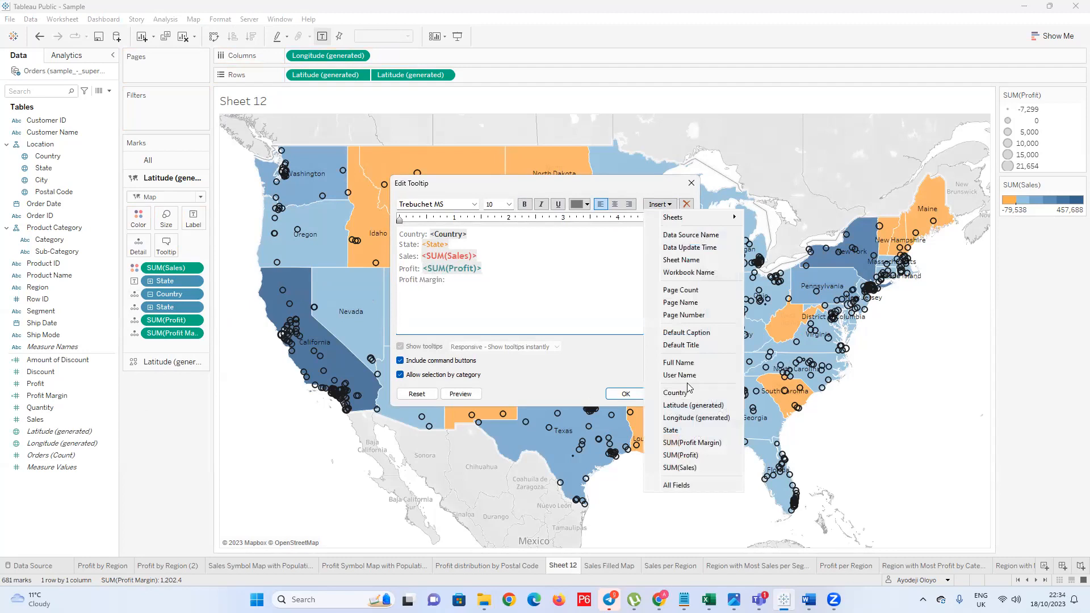
left_click(695, 443)
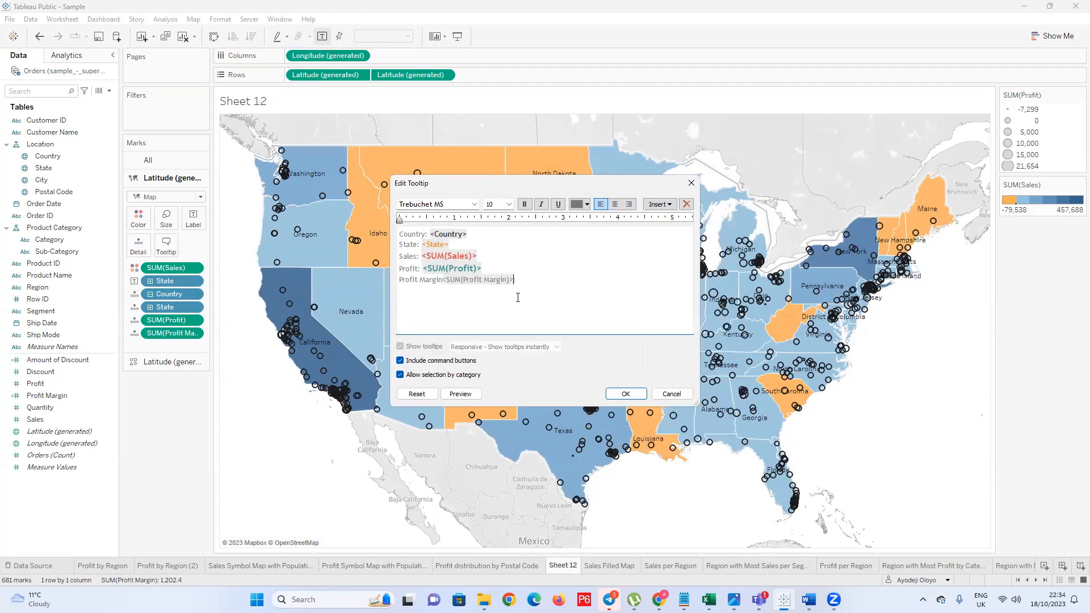
Put a colon between the Profit Margin label and its field, remove the stray trailing colon, and apply the tooltip
left_click_drag(442, 282, 440, 305)
left_click(442, 290)
type(":")
left_click(626, 394)
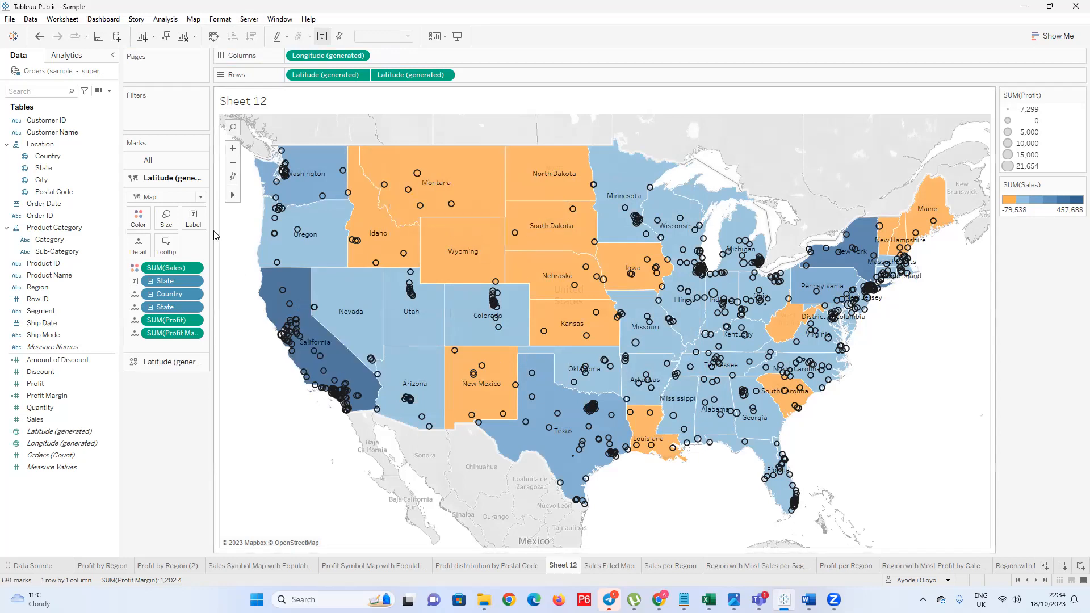
left_click(165, 245)
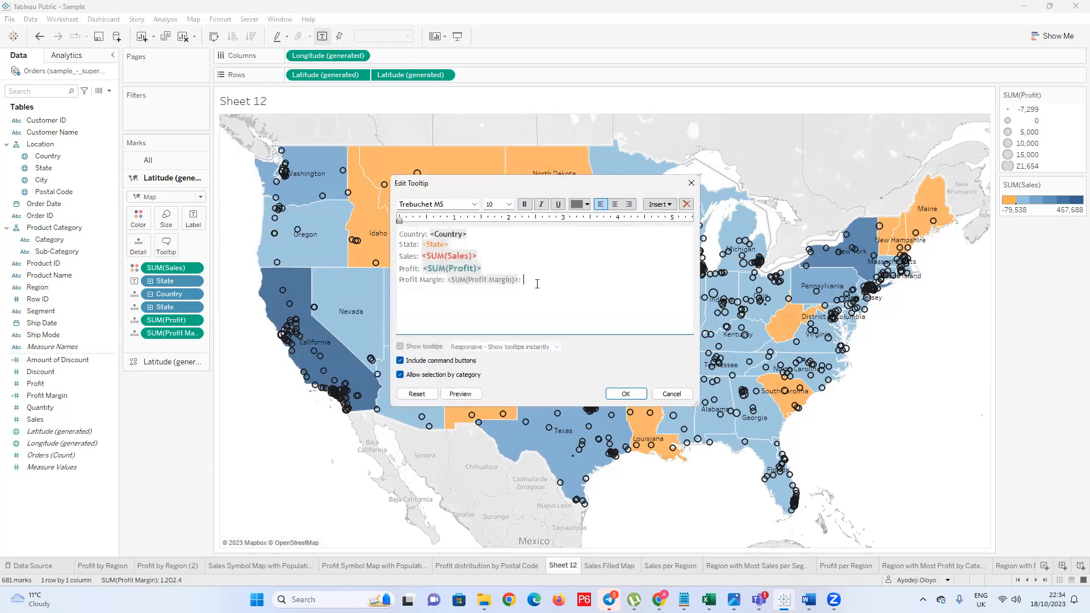
left_click(625, 393)
Examine the Profit Margin line in the tooltips of several states, including Montana, South Dakota and Kansas
mouse_move(448, 200)
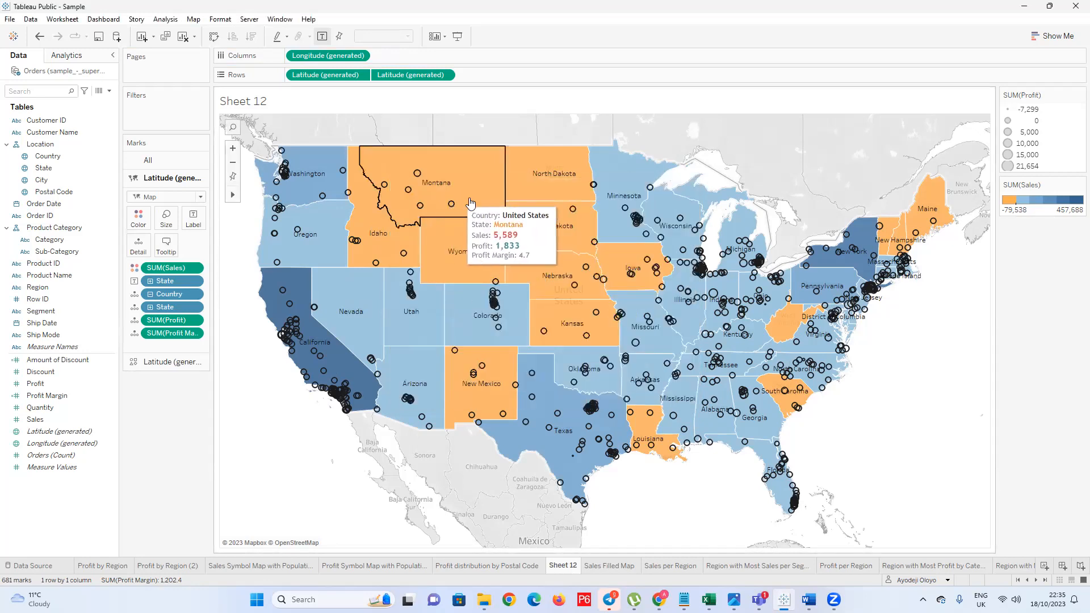
mouse_move(555, 195)
mouse_move(544, 233)
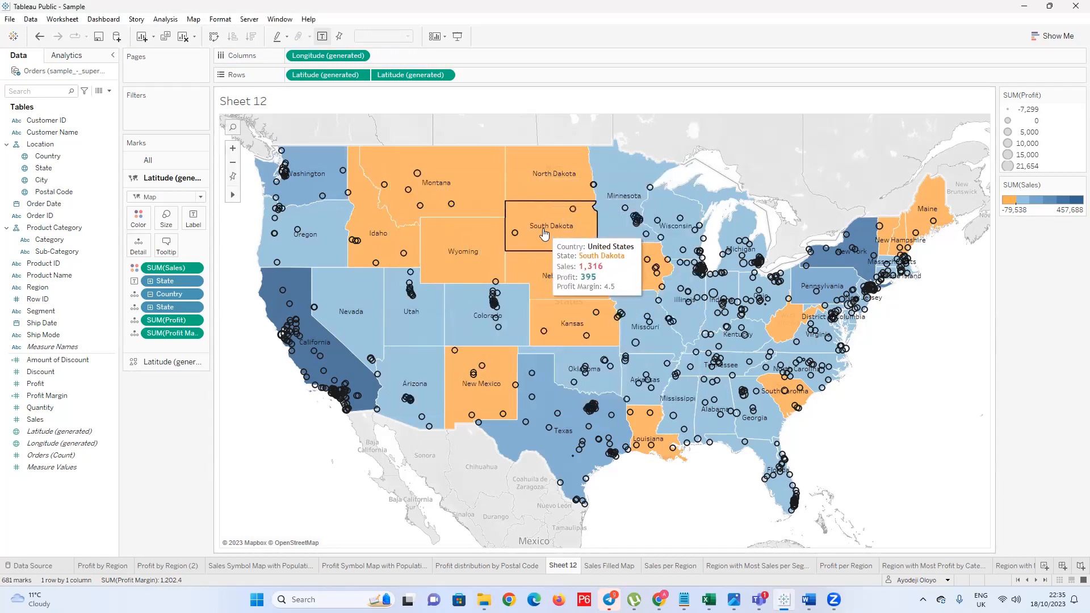
mouse_move(544, 272)
mouse_move(563, 322)
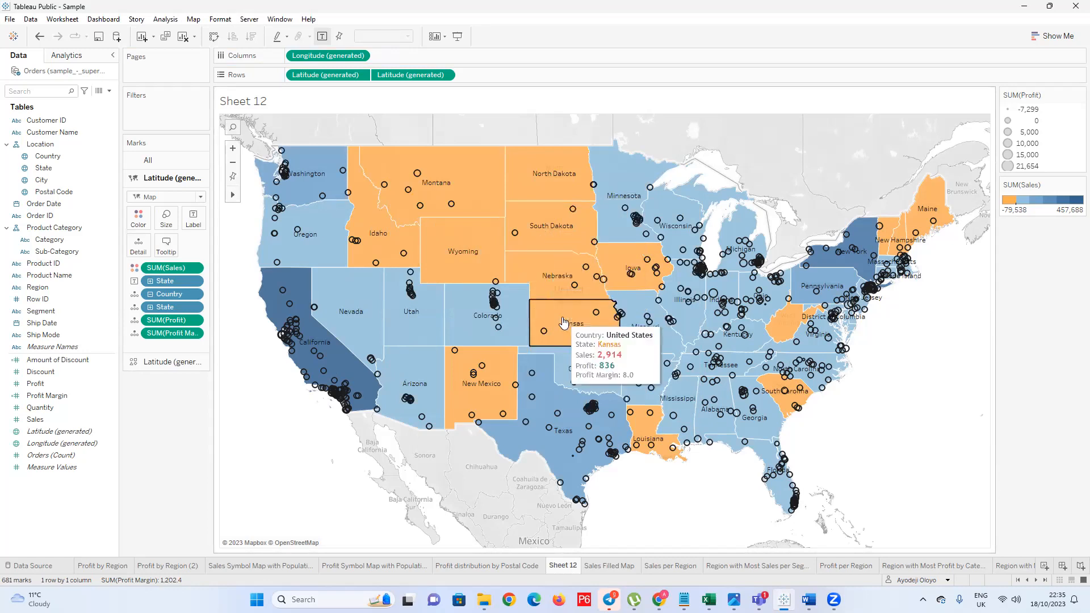
mouse_move(565, 392)
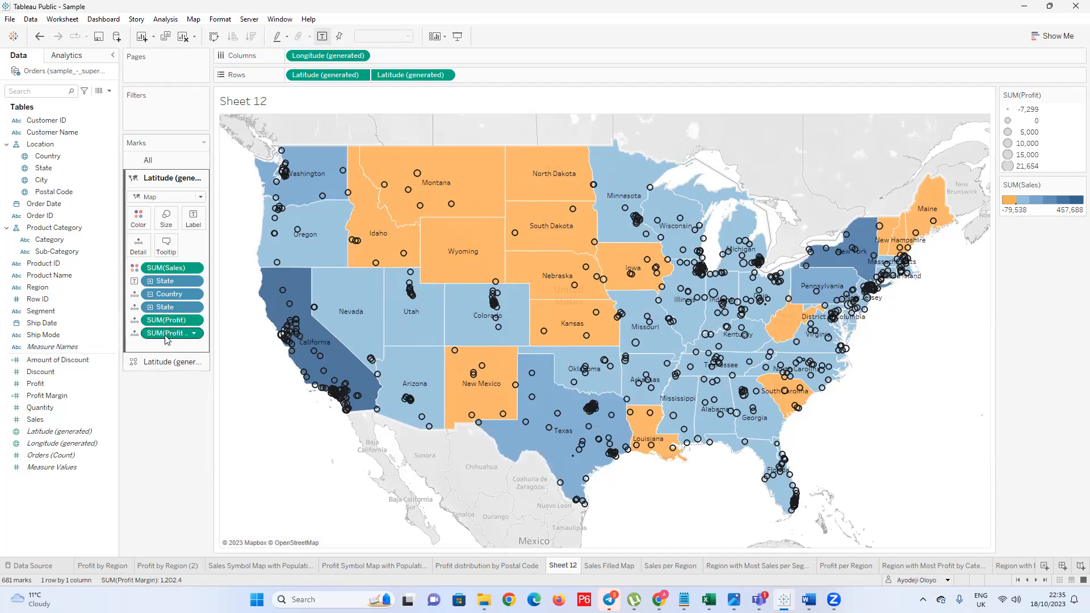
Apply the Percent of Total quick table calculation to Profit Margin on the filled map layer and check it in the state tooltips
left_click(195, 335)
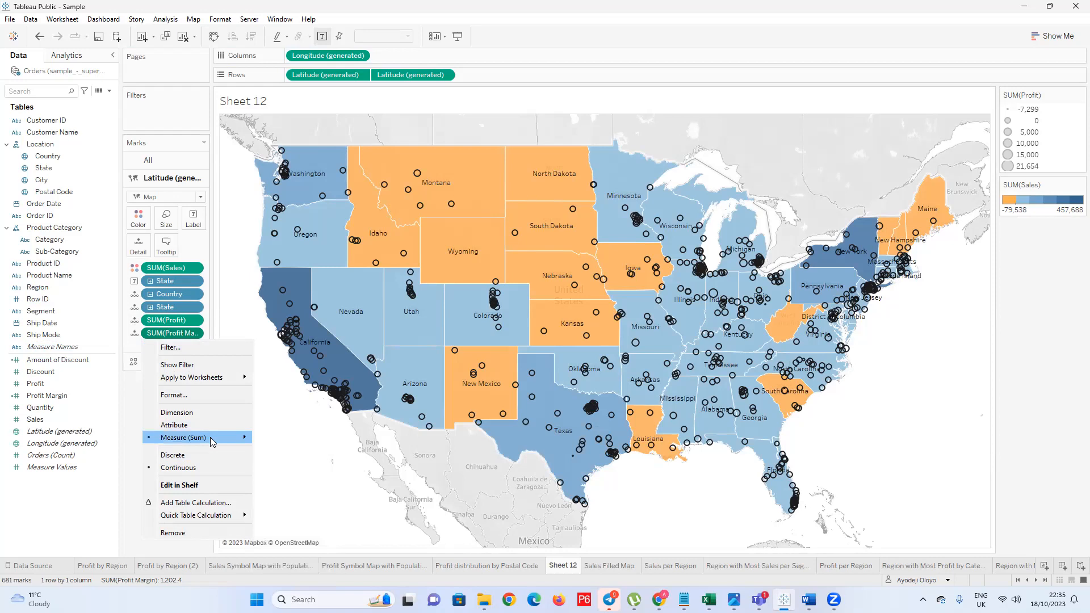
mouse_move(212, 442)
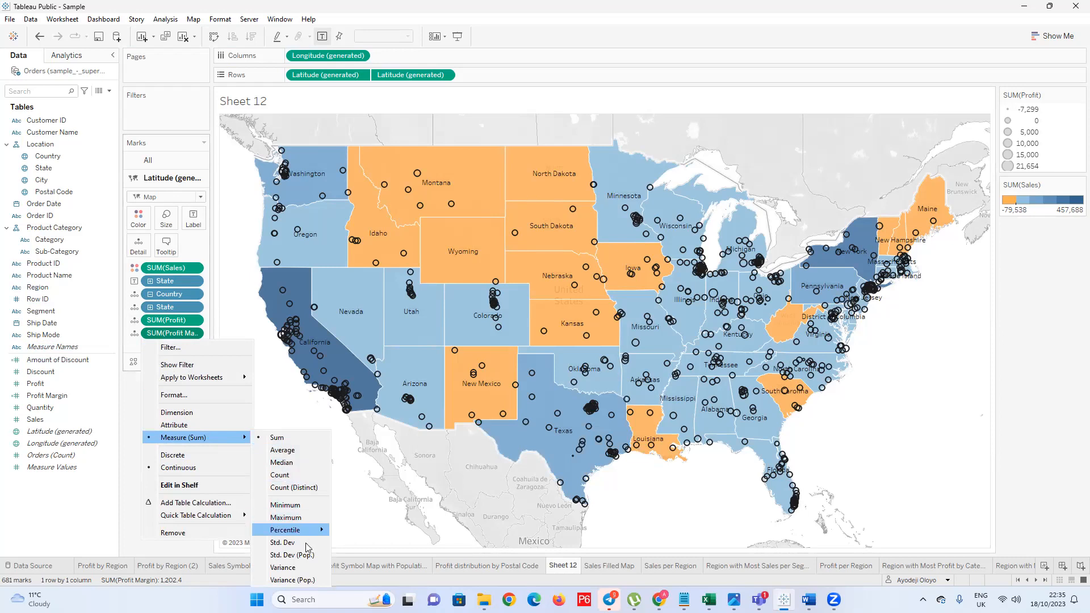
mouse_move(304, 532)
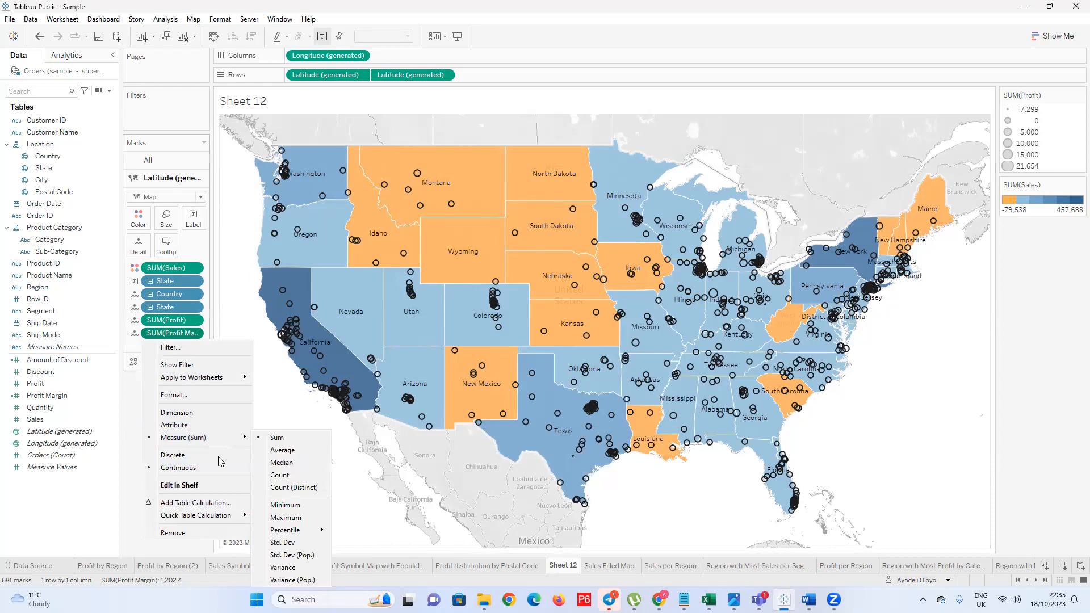
mouse_move(198, 520)
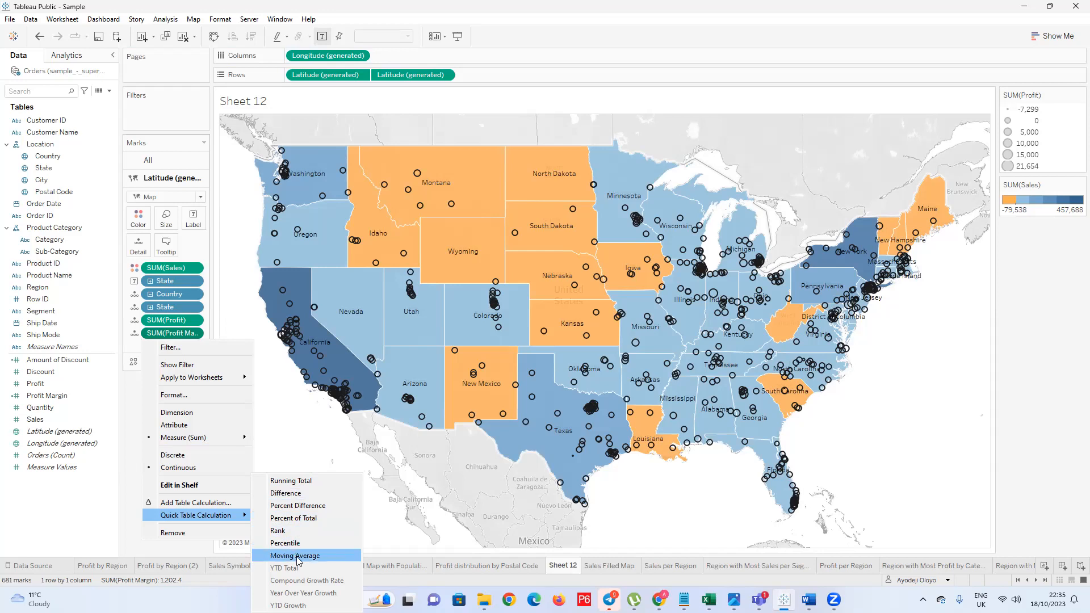
left_click(306, 519)
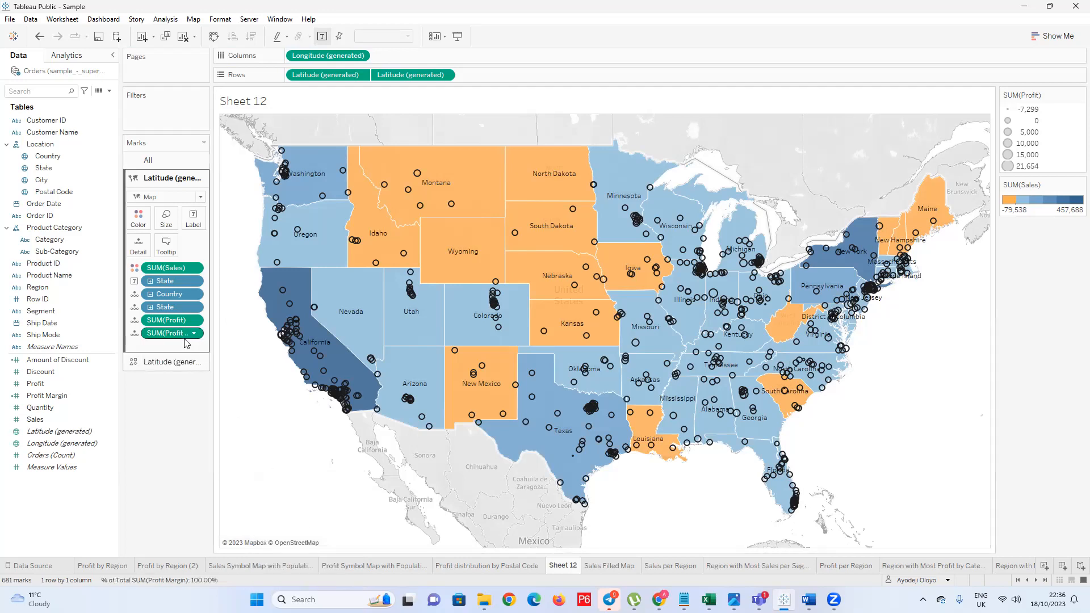
mouse_move(325, 243)
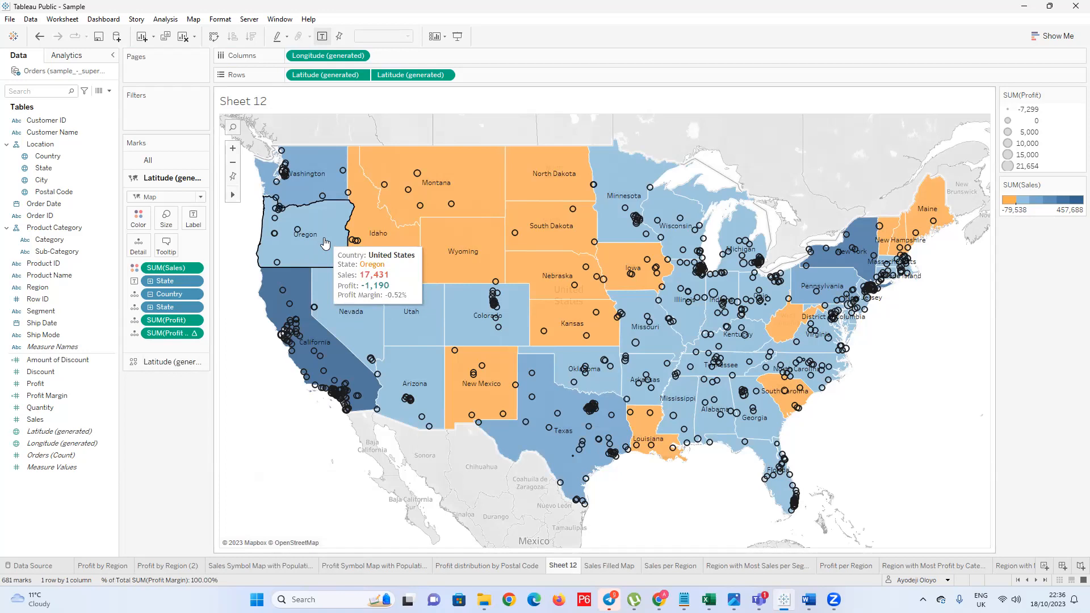
mouse_move(378, 237)
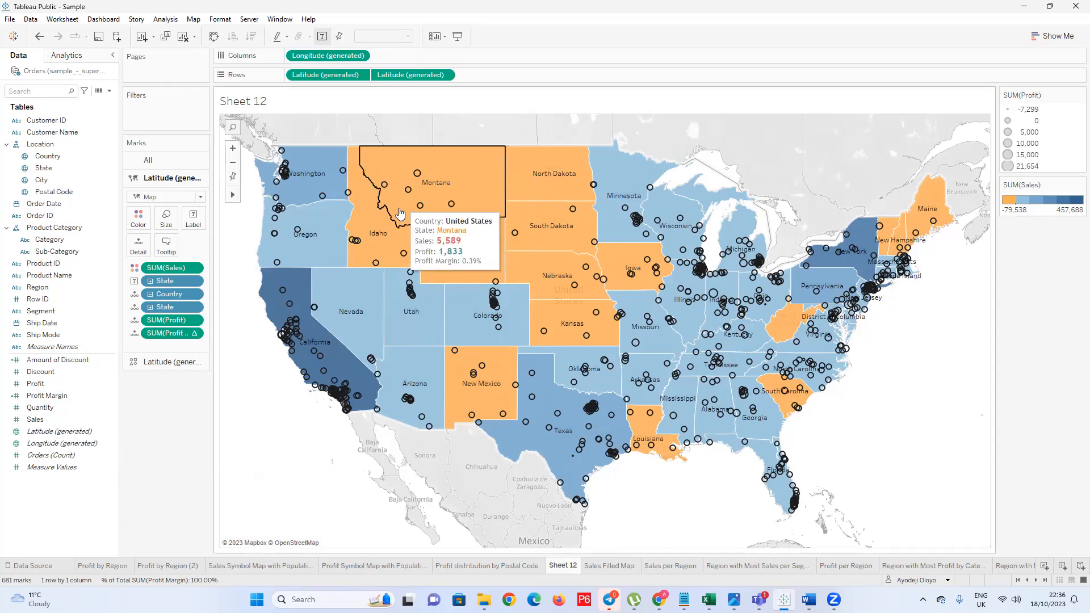
mouse_move(453, 187)
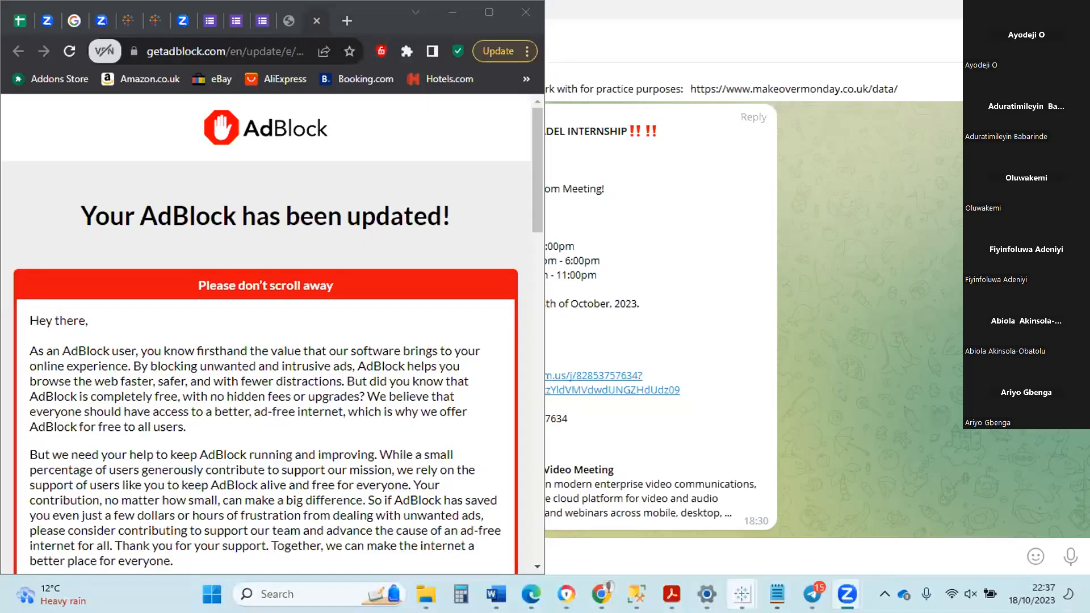
Switch to the Tableau Public map workbook, insert % of Total SUM(Profit Margin) after the Profit Margin label in the shape layer's tooltip, and apply it
mouse_move(742, 593)
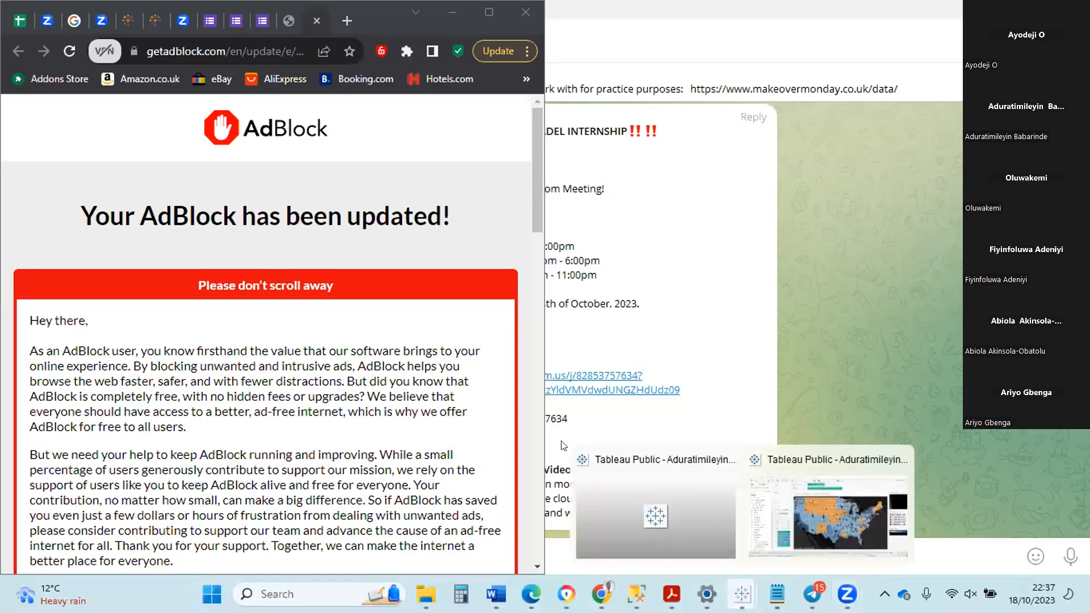
left_click(810, 526)
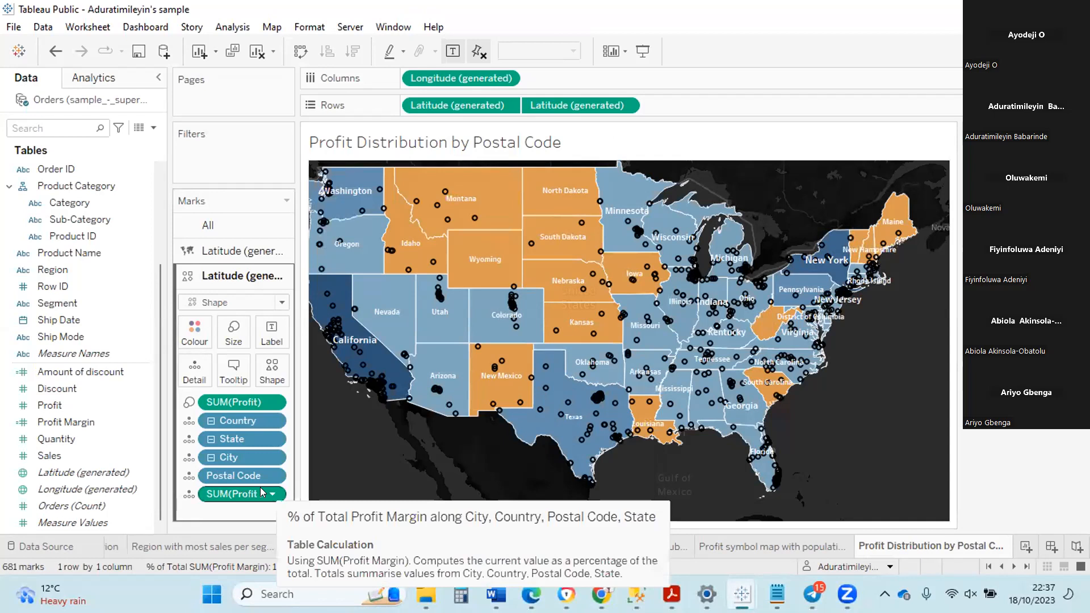
left_click(233, 376)
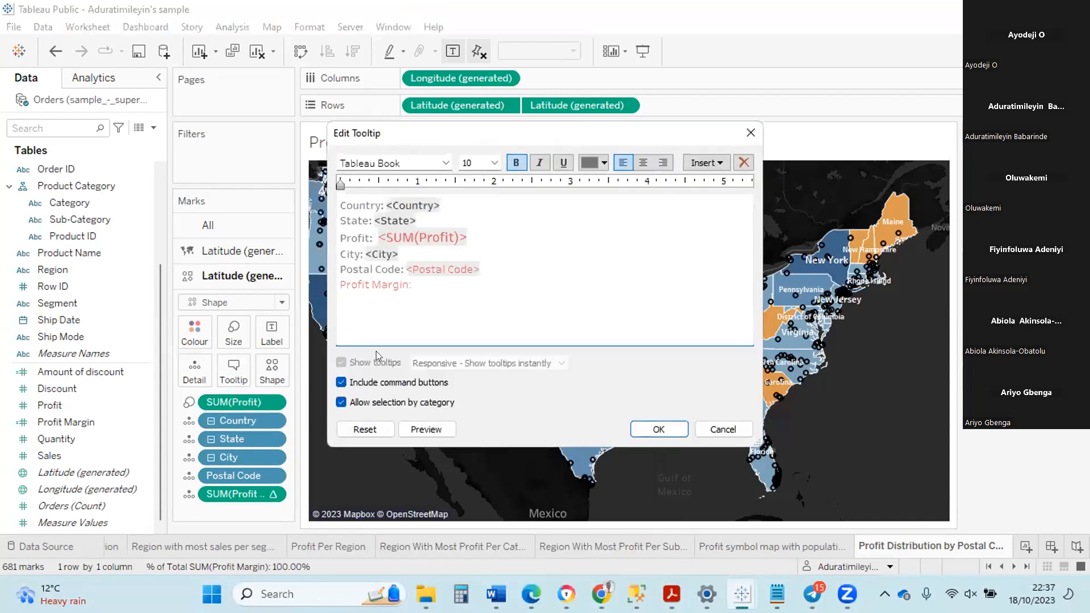
left_click(414, 286)
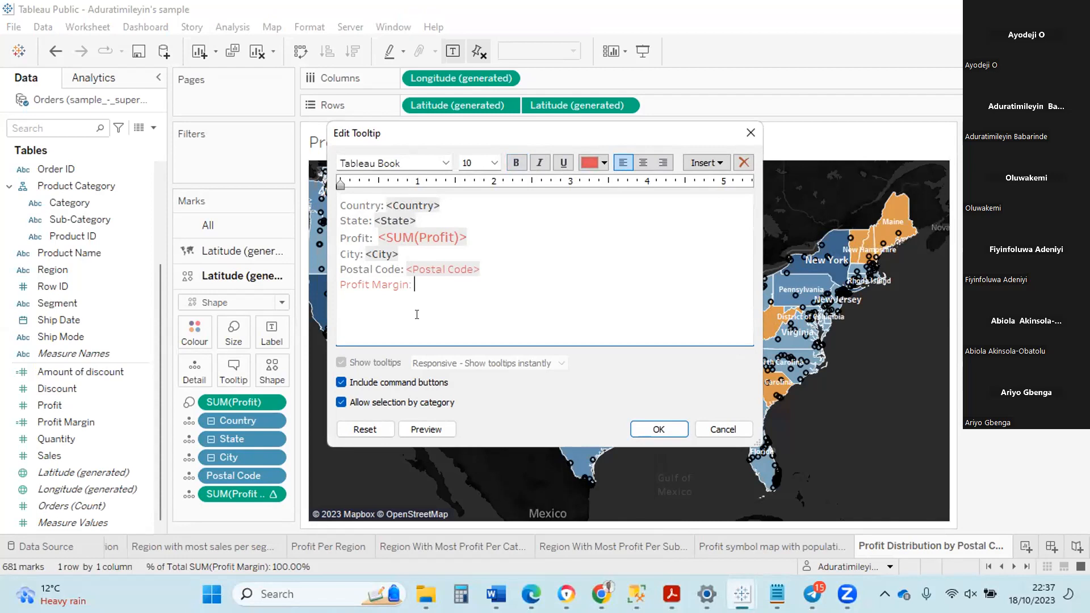
left_click(707, 162)
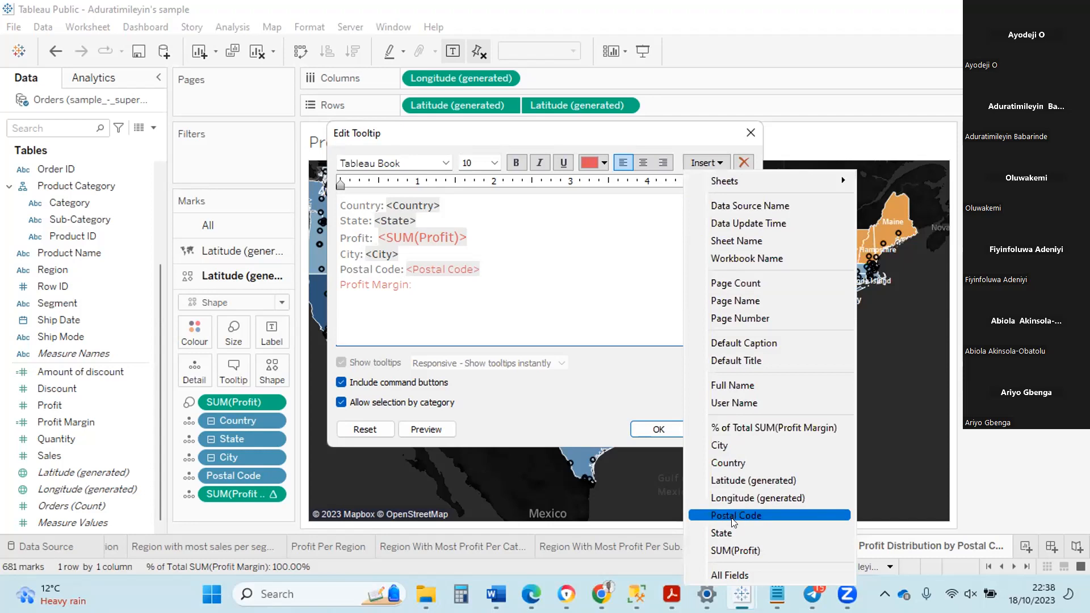
left_click(729, 429)
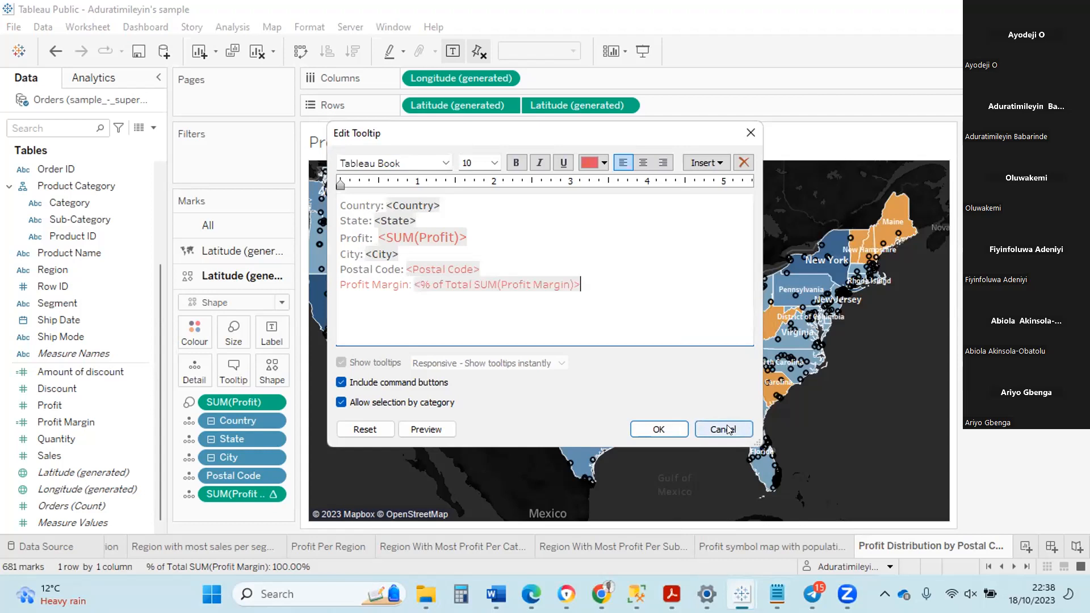
left_click(665, 427)
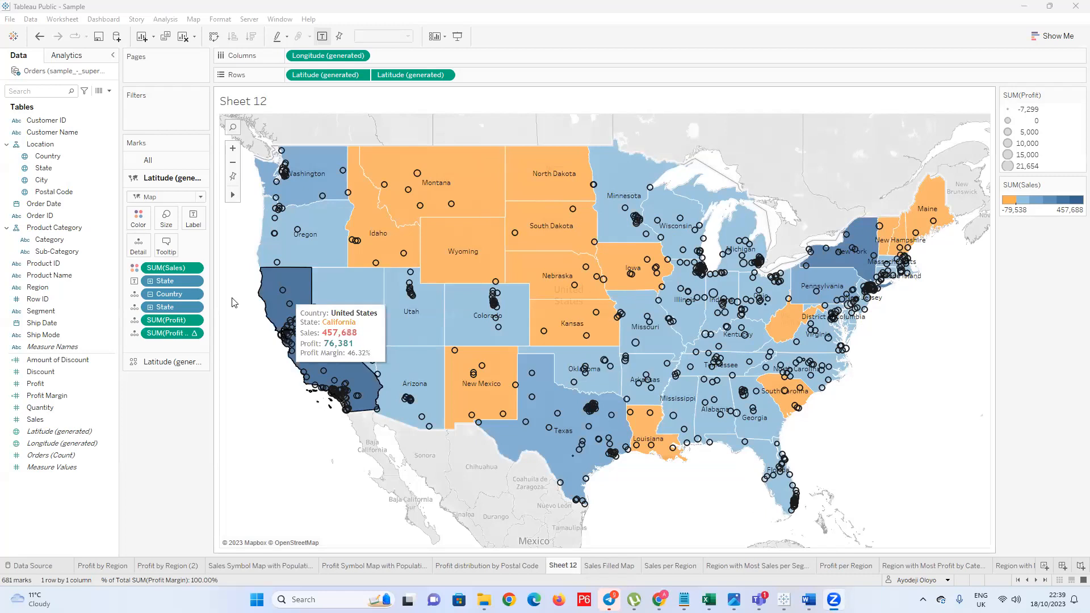
Review the Percent of Total table calculation settings and available calculation types for Profit Margin on Sheet 12's filled map layer
right_click(195, 333)
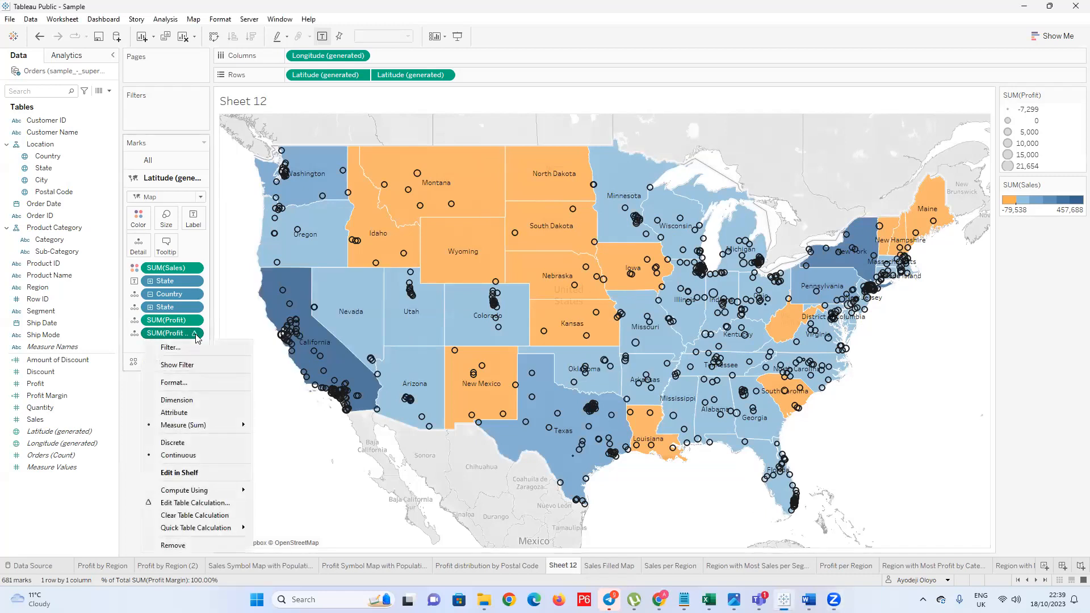
mouse_move(226, 530)
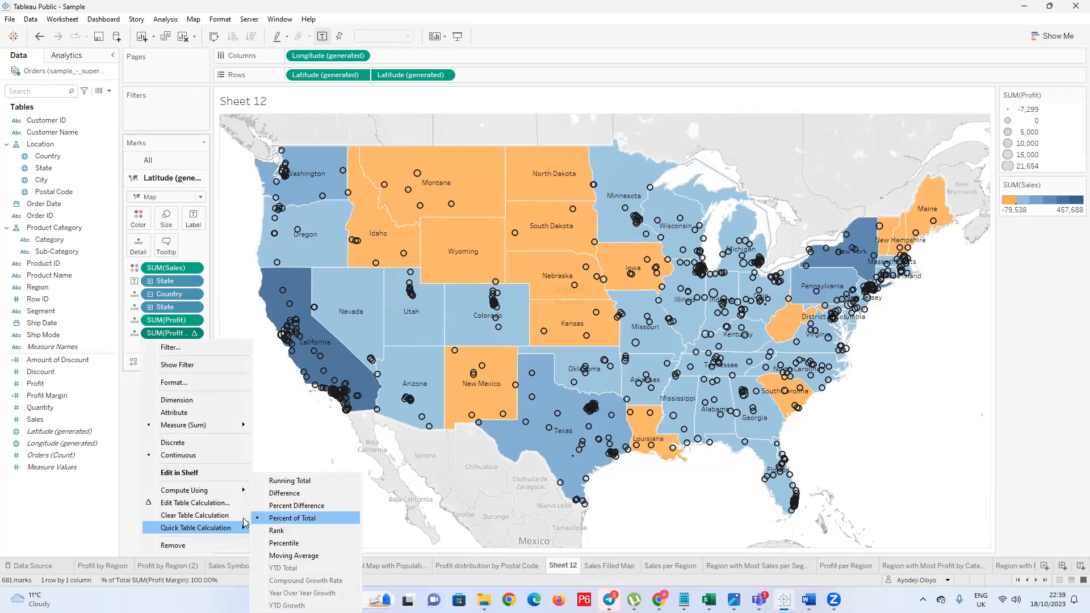
left_click(195, 502)
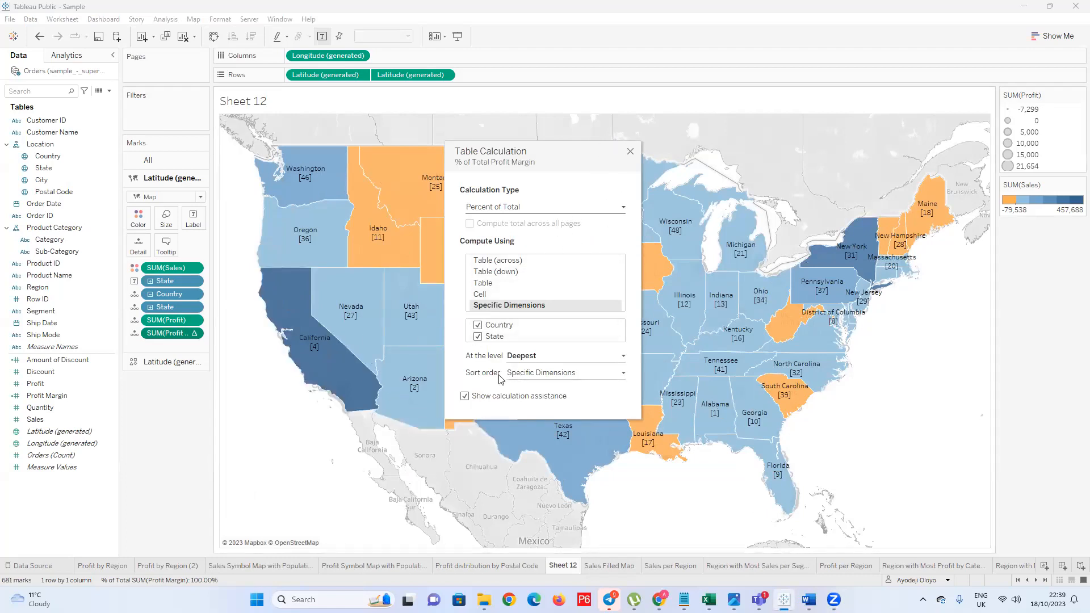
left_click(616, 207)
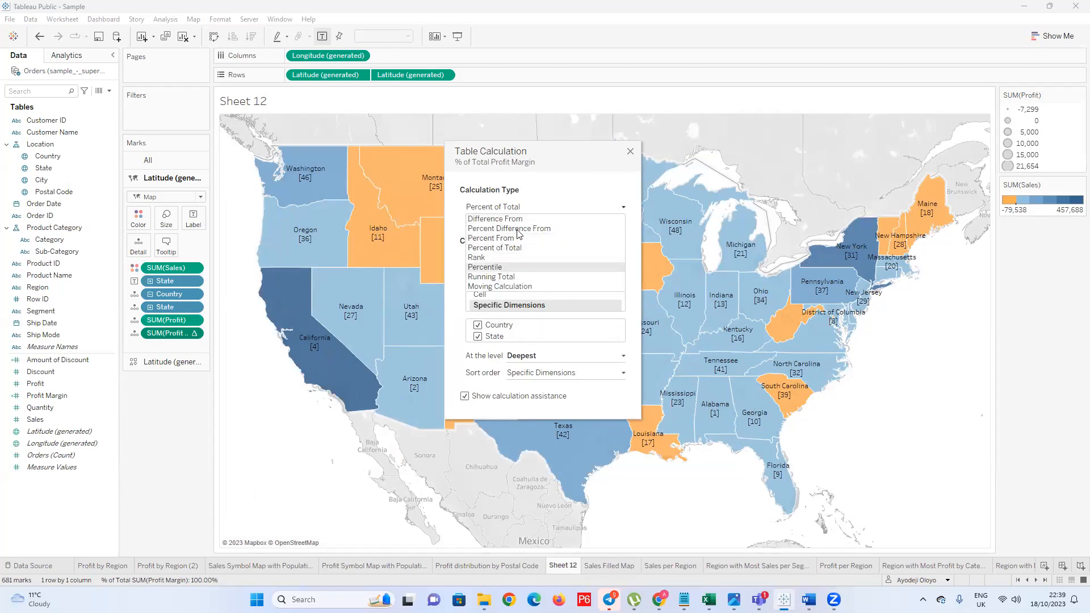
left_click(568, 183)
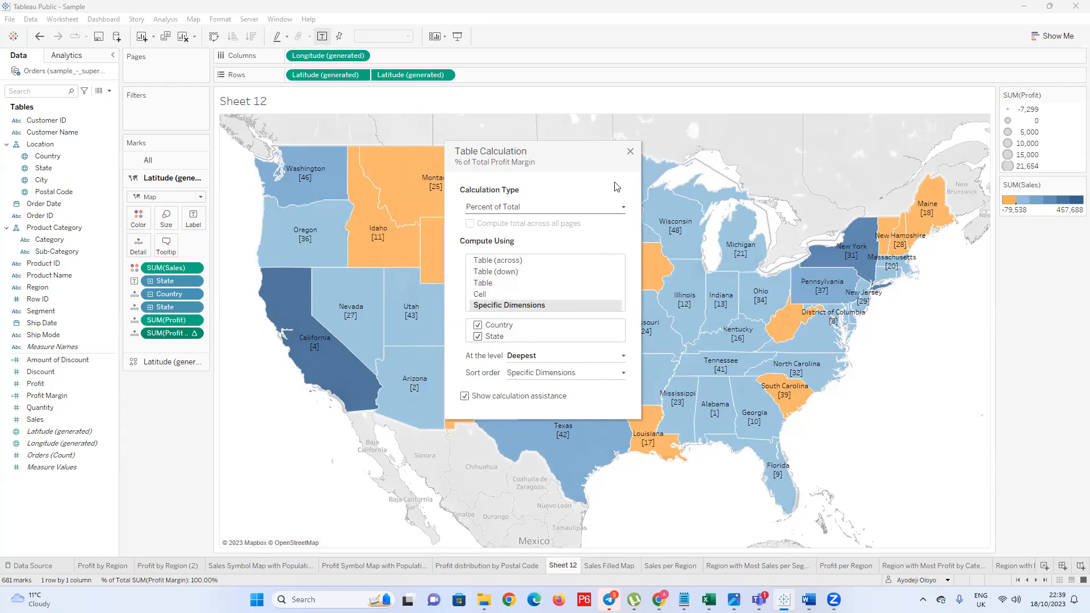
left_click(630, 152)
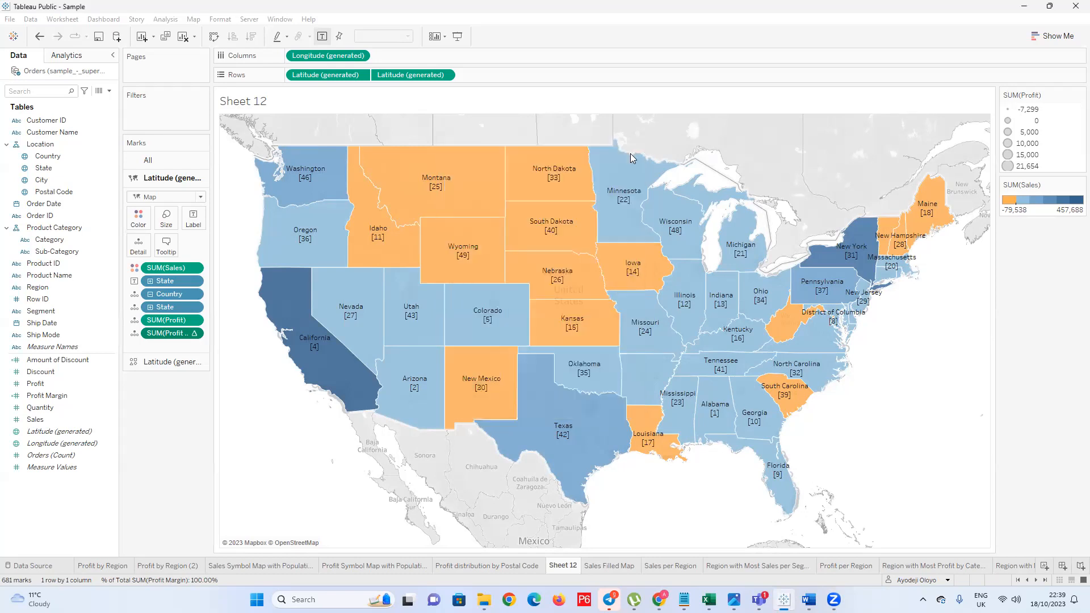
Delete the Sheet 12 worksheet from the workbook
right_click(555, 570)
left_click(584, 450)
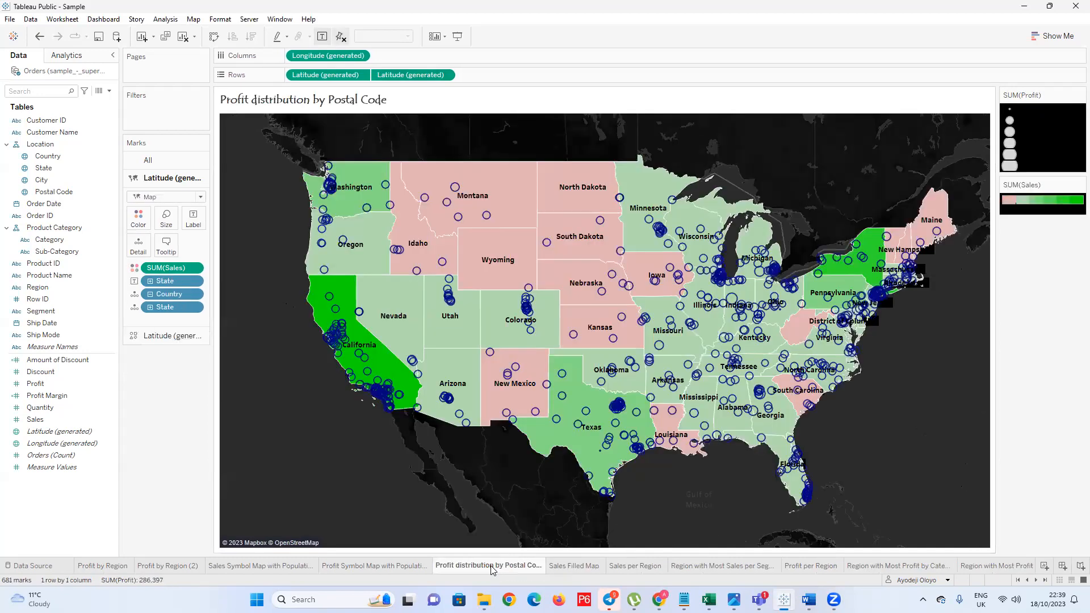
Look through the Sales Filled Map, Profit distribution by Postal Code, population symbol map and both Profit by Region worksheets
left_click(576, 566)
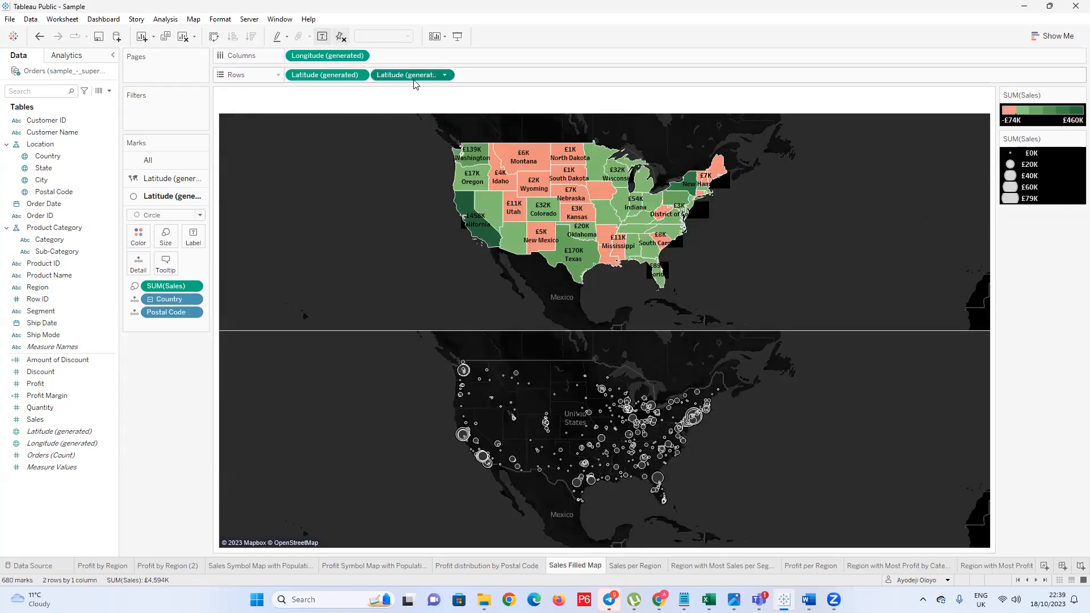
left_click(445, 75)
left_click(440, 185)
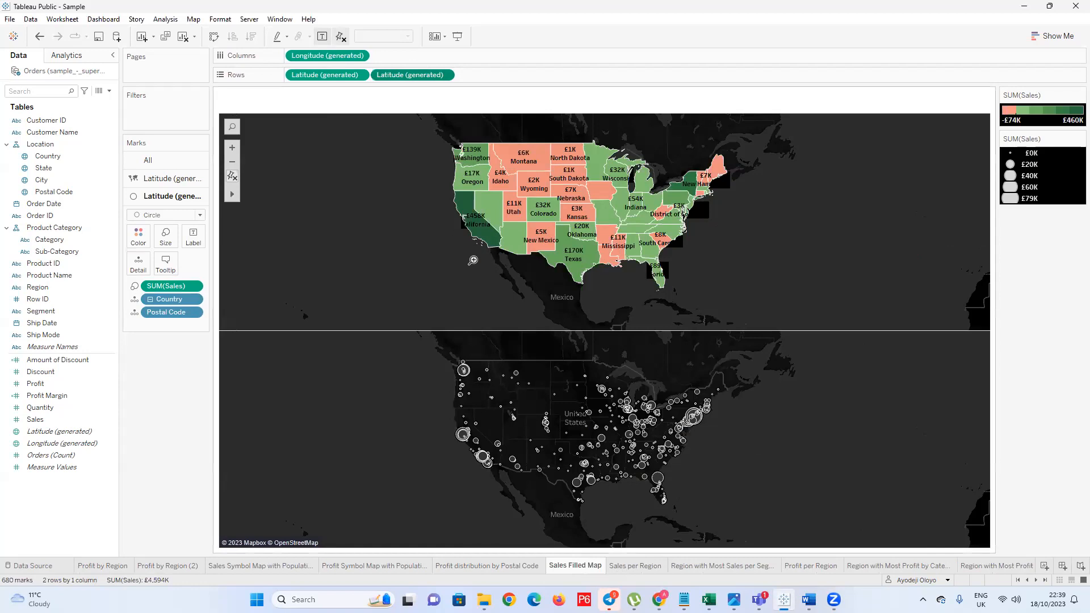
left_click(514, 568)
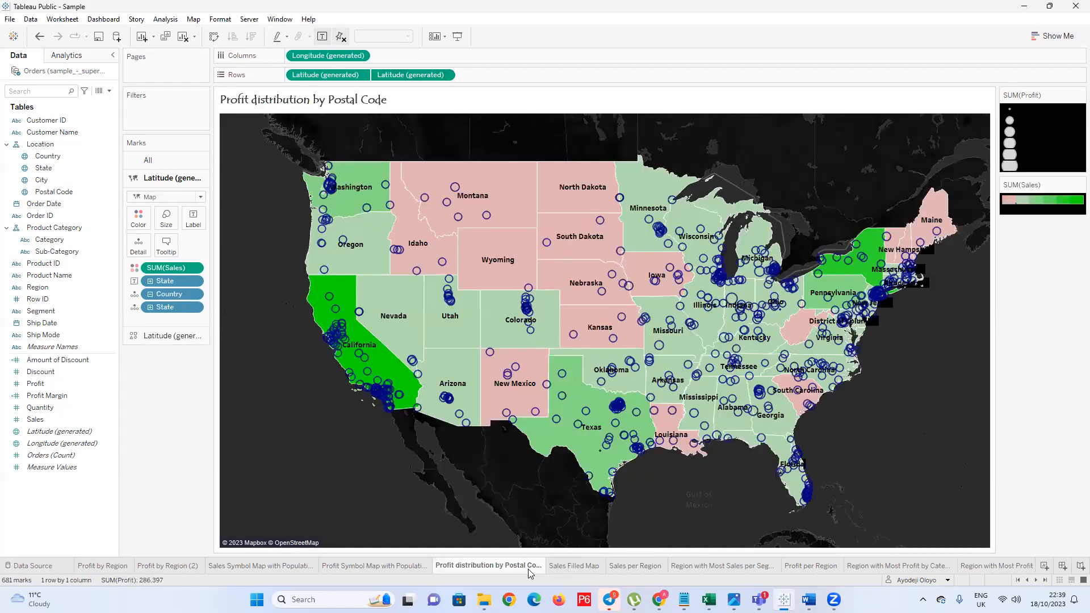
left_click(374, 566)
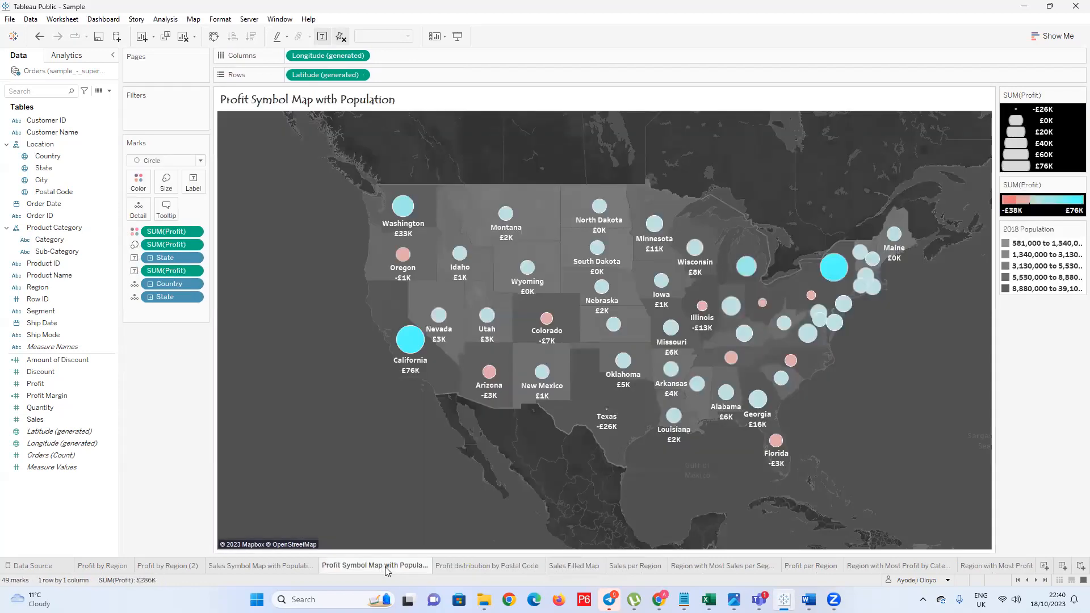
left_click(286, 565)
left_click(175, 566)
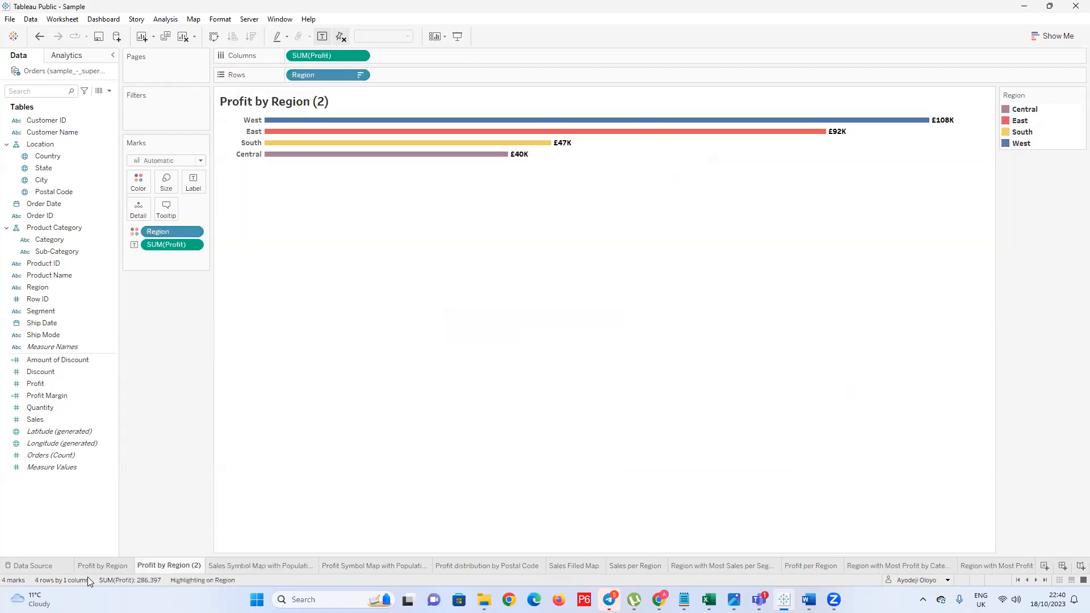
left_click(95, 565)
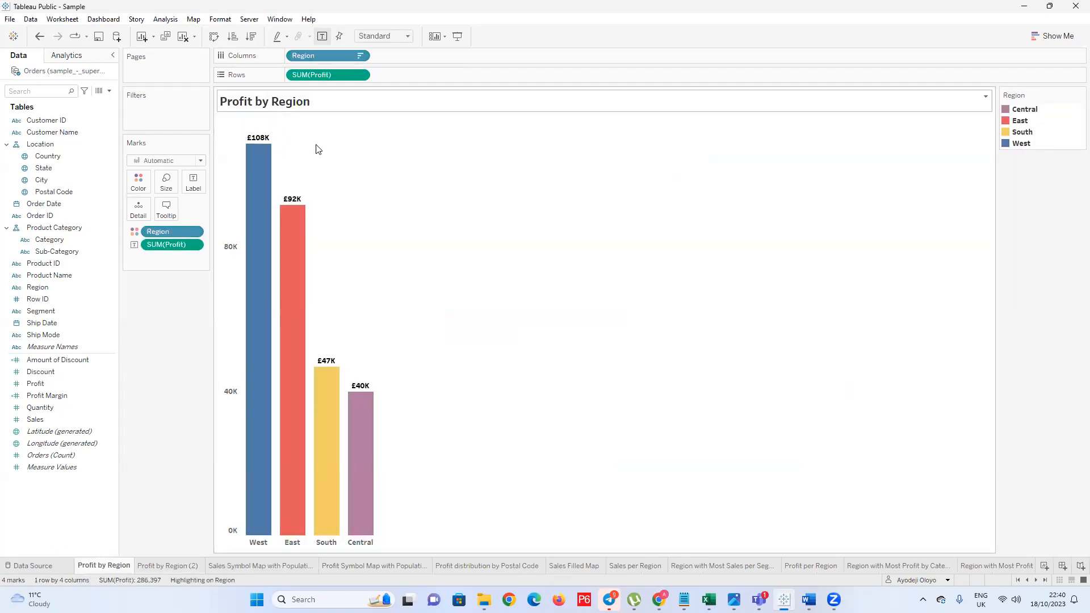
left_click(194, 568)
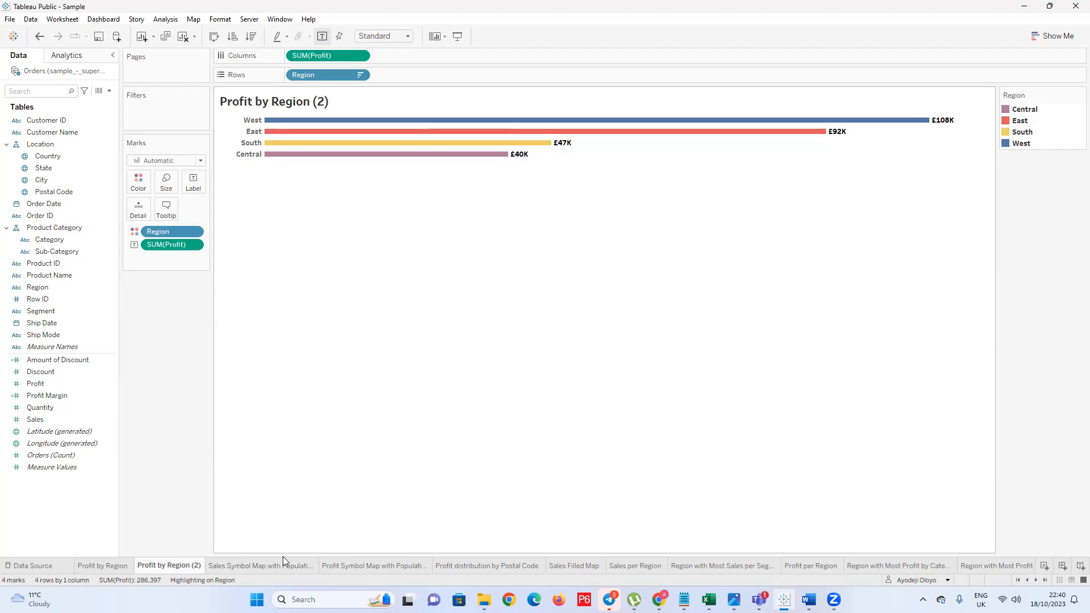
Compare the Sales and Profit Symbol Map with Population worksheets, and view the Profit distribution by Postal Code map
left_click(270, 565)
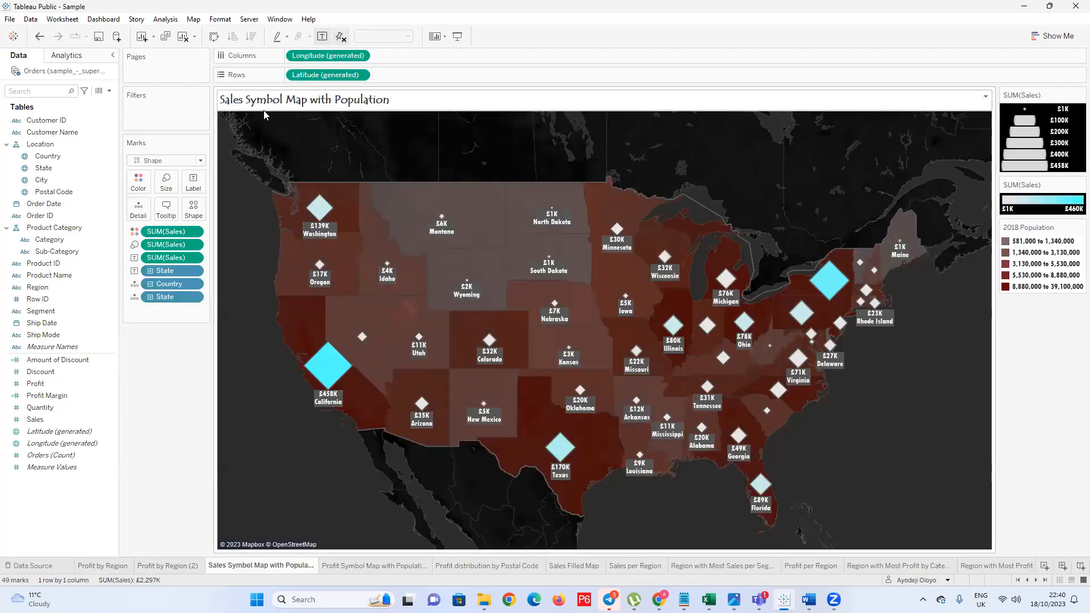
left_click(341, 565)
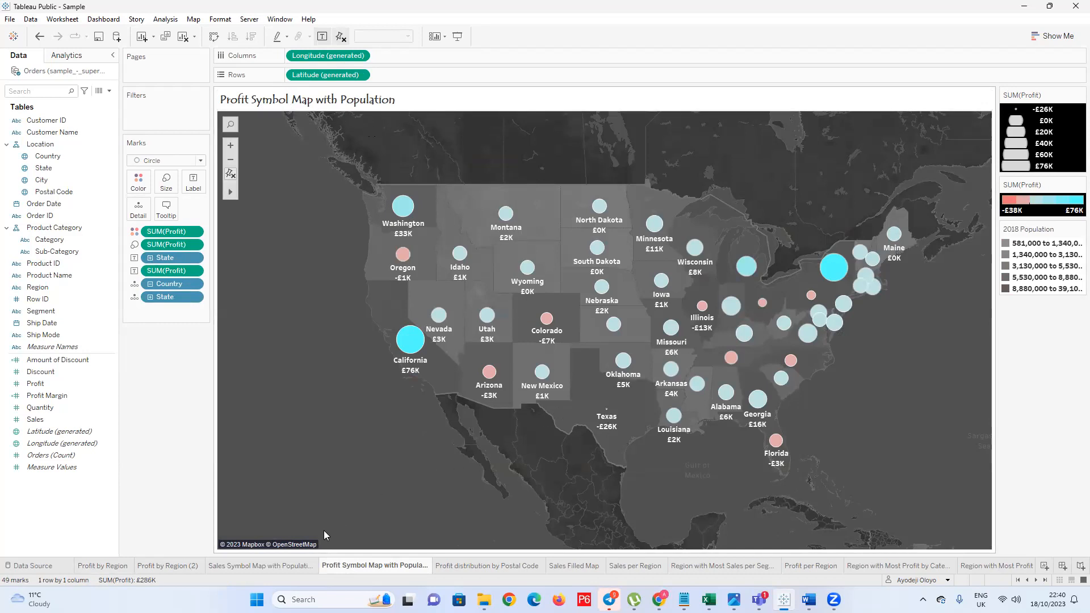
left_click(285, 570)
left_click(349, 570)
left_click(269, 572)
left_click(347, 566)
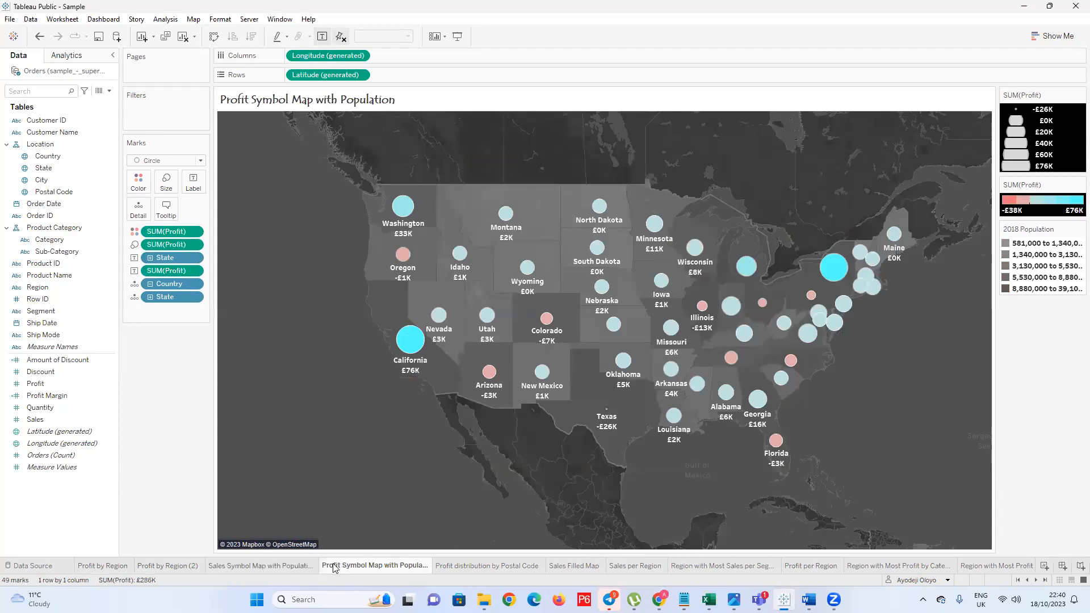
left_click(300, 568)
left_click(402, 568)
left_click(506, 566)
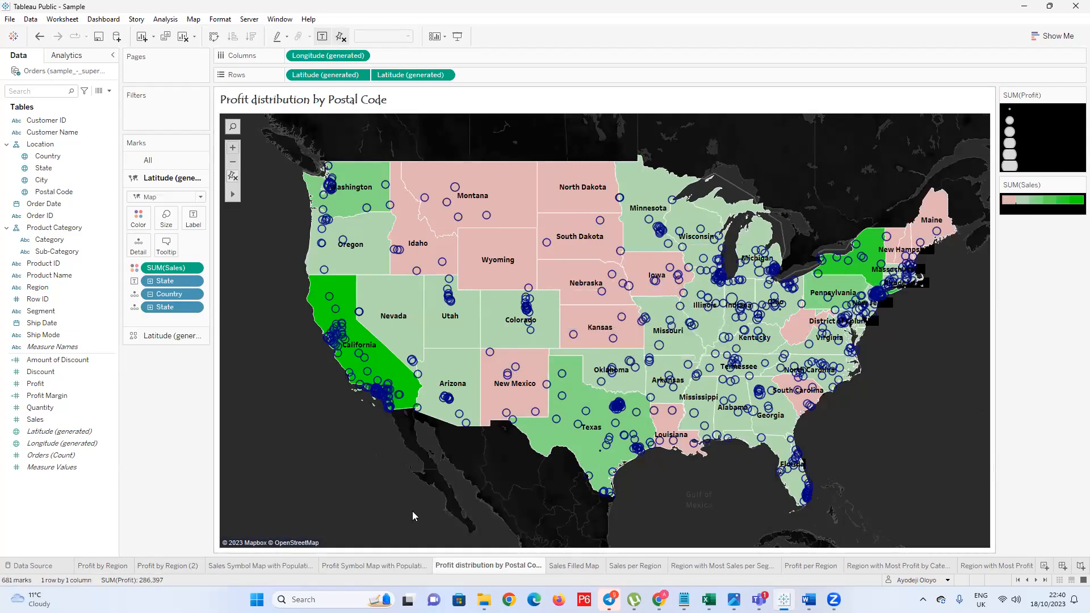
left_click(378, 563)
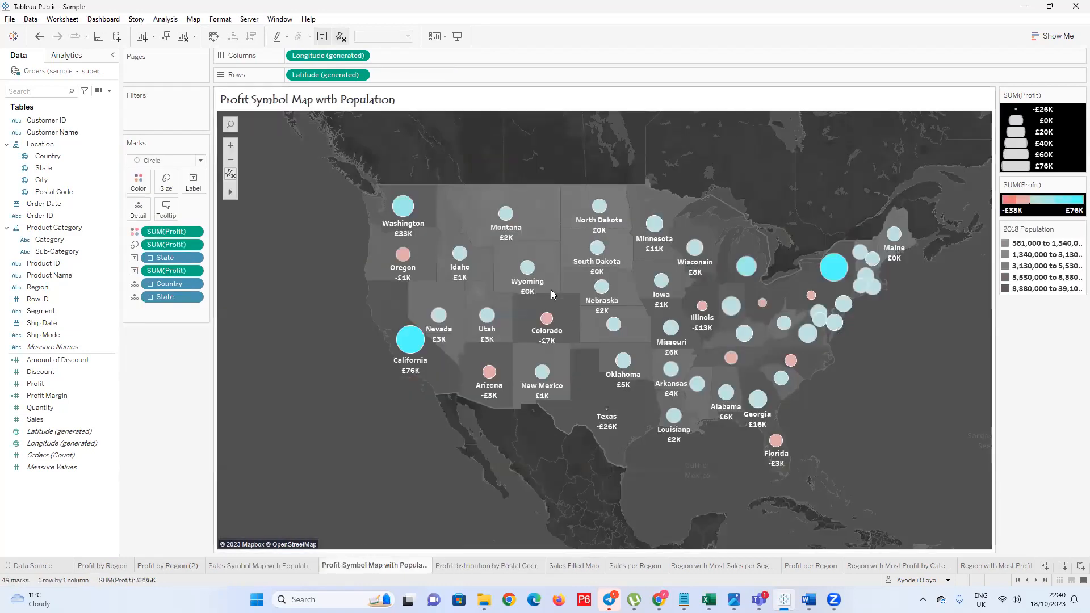
Examine how state sales and profit, including those of Texas, relate to population across the two symbol maps
left_click(278, 565)
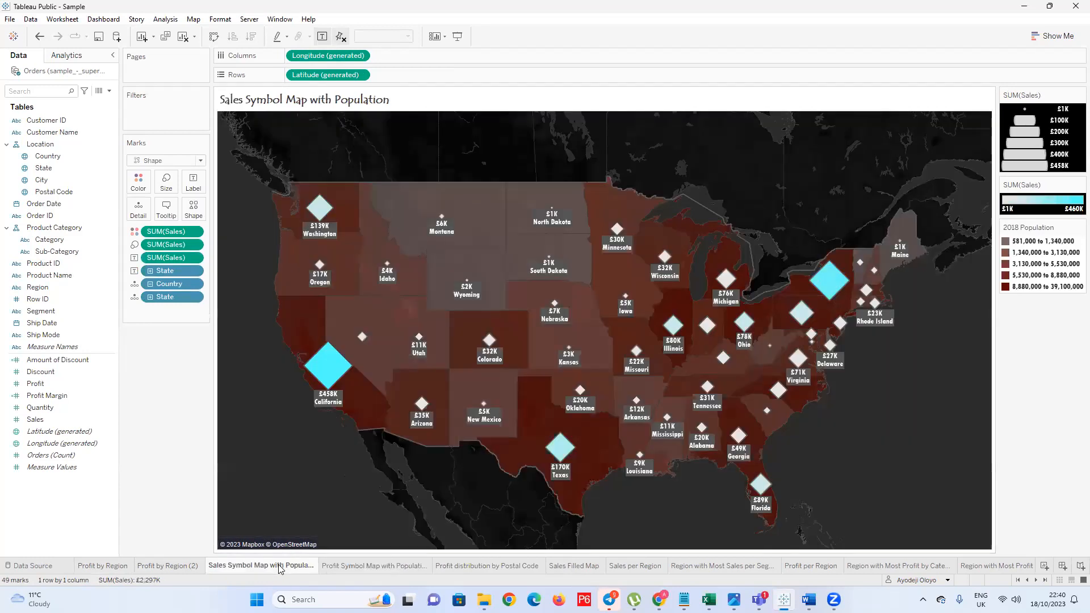
mouse_move(280, 568)
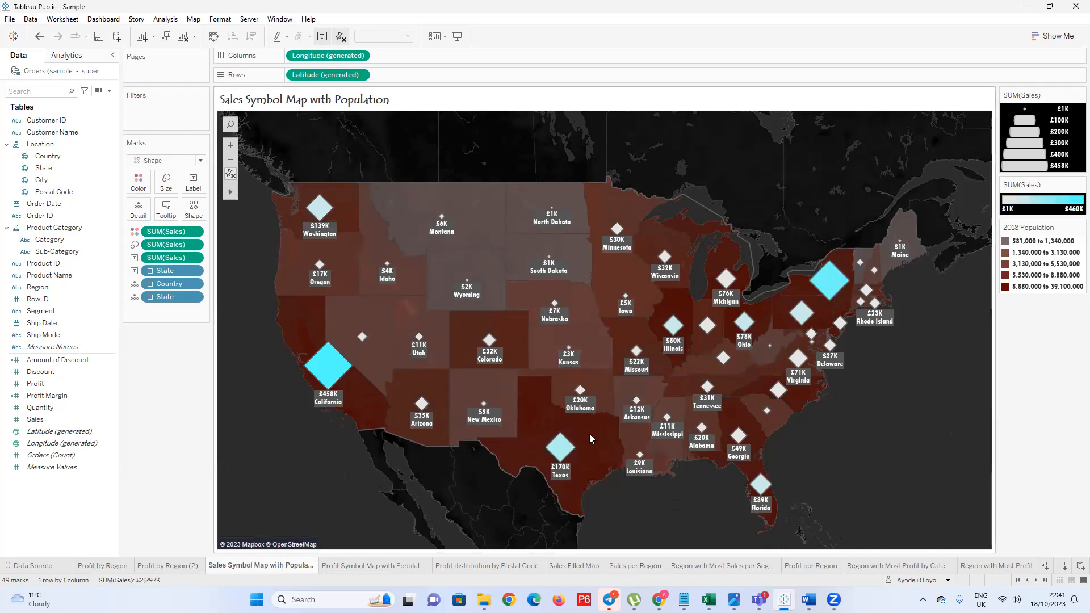
mouse_move(349, 392)
left_click(397, 566)
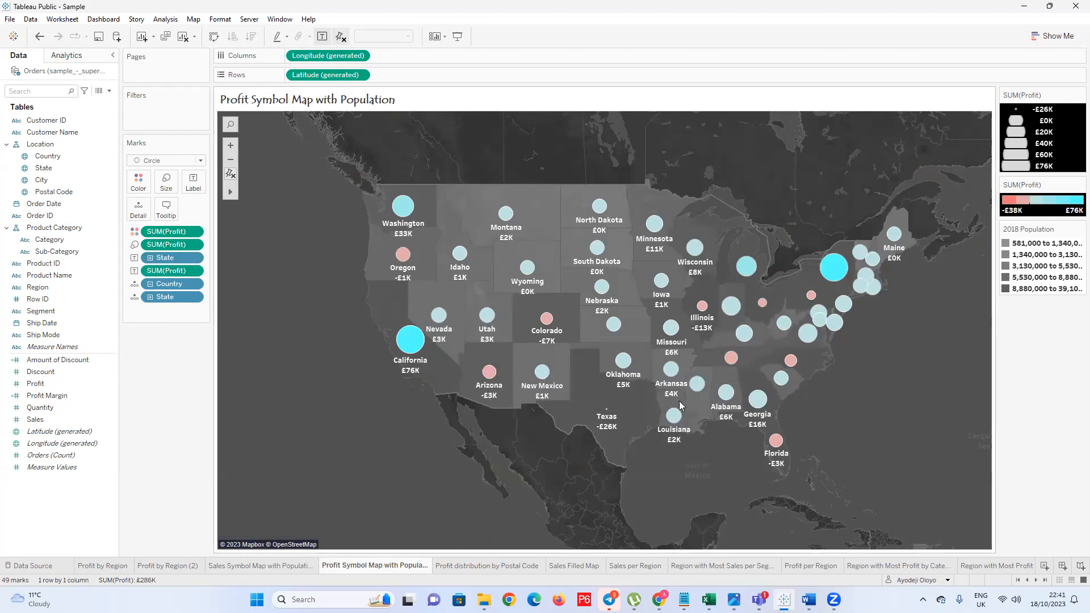
mouse_move(604, 413)
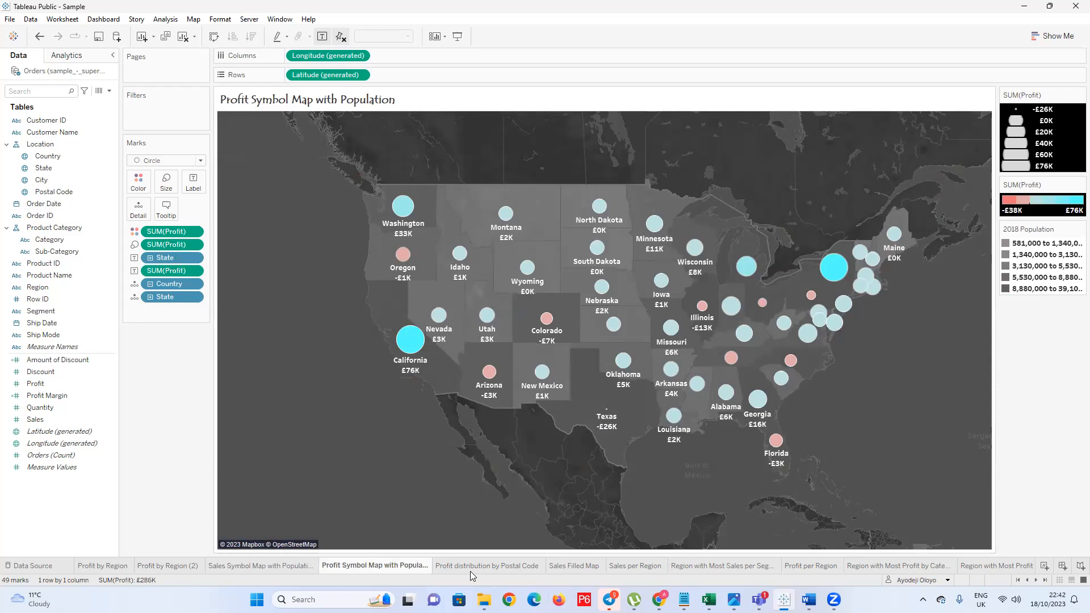
left_click(290, 565)
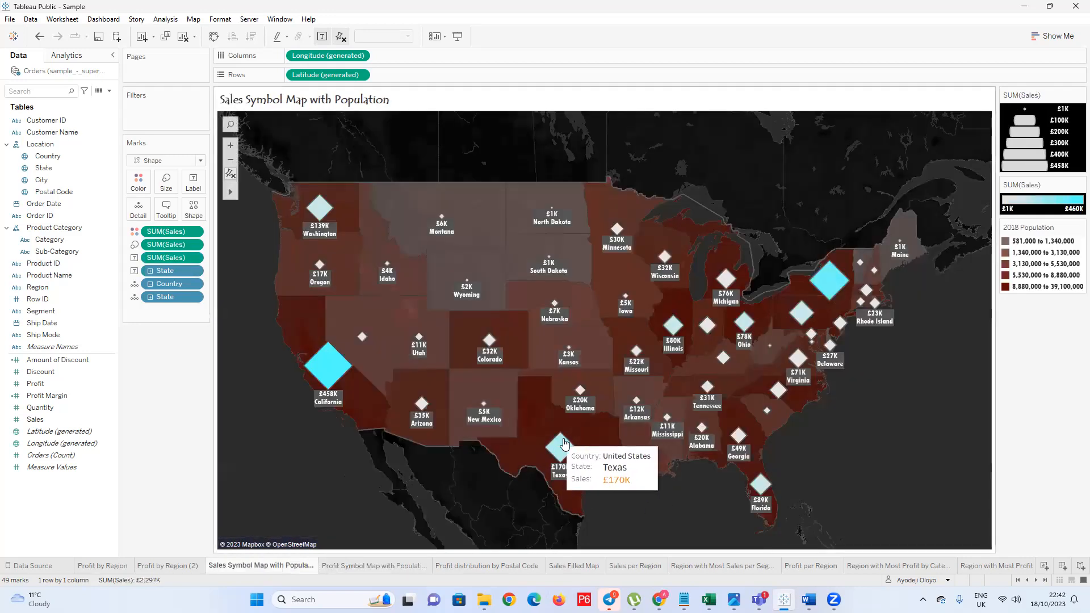
left_click(374, 565)
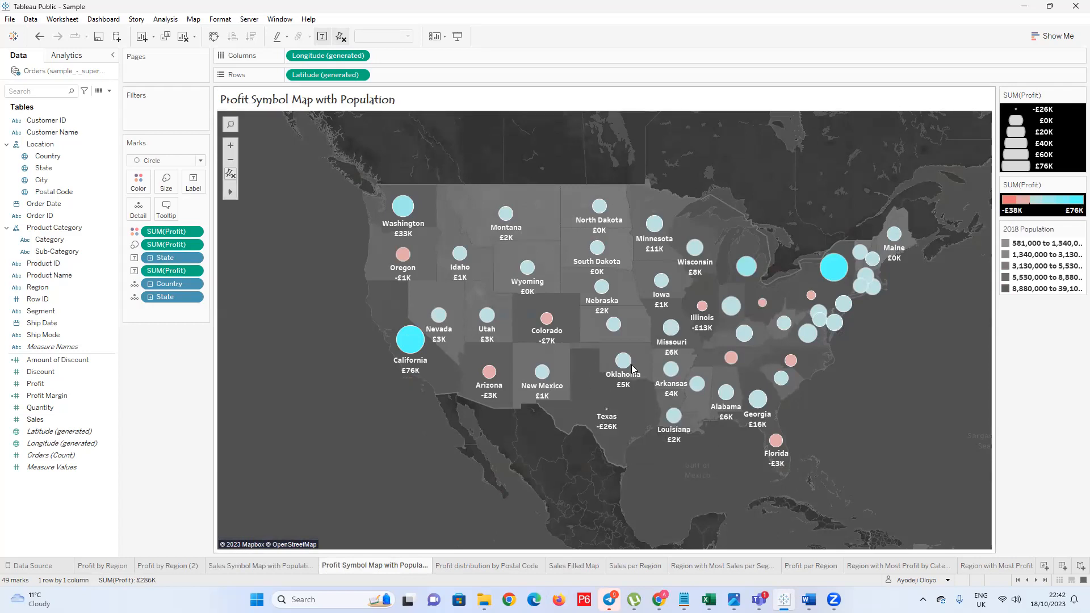
left_click(481, 566)
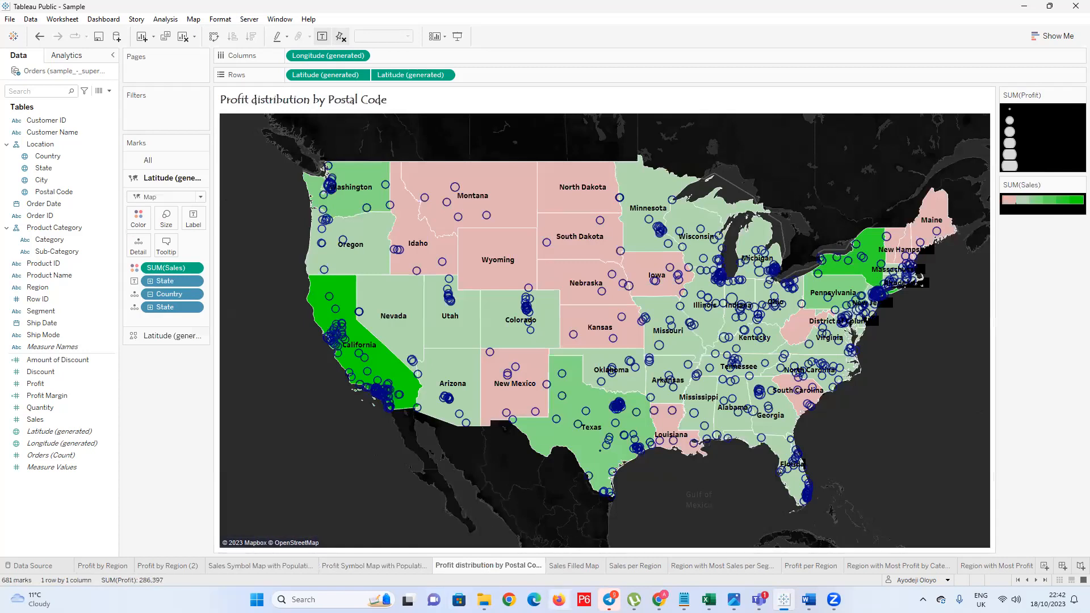
left_click(378, 566)
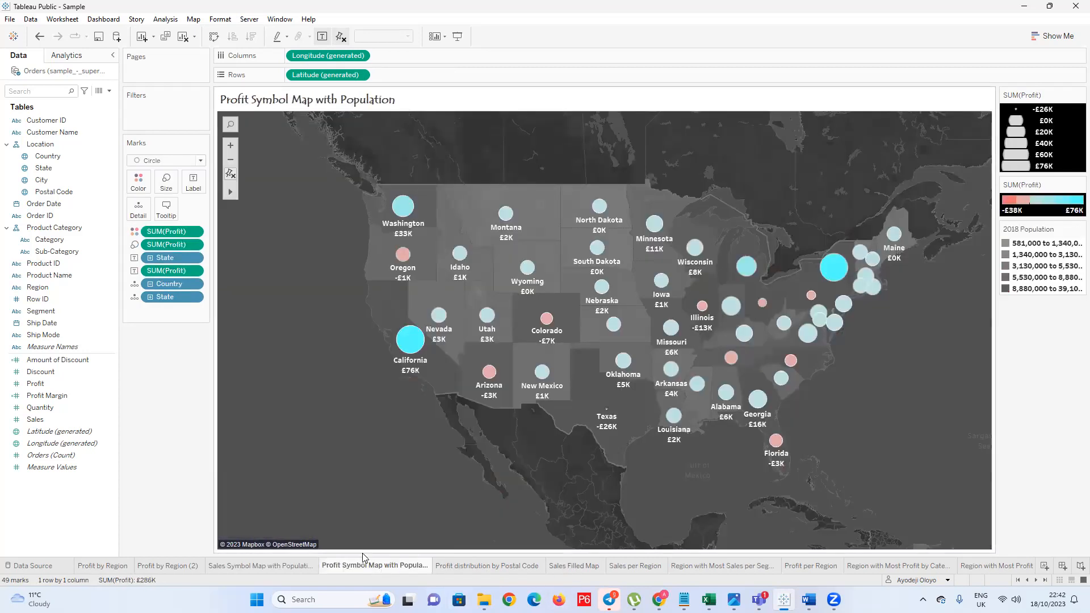
left_click(250, 565)
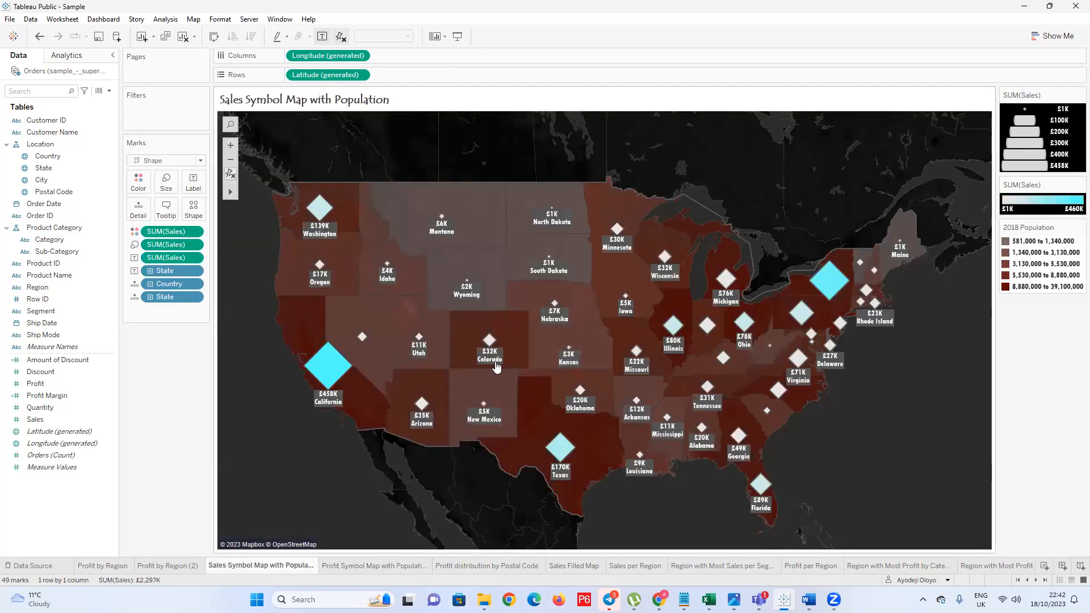
Look through the population profit map, Sales Filled Map, the regional, segment and category sales and profit charts, and Dashboard 1
left_click(377, 565)
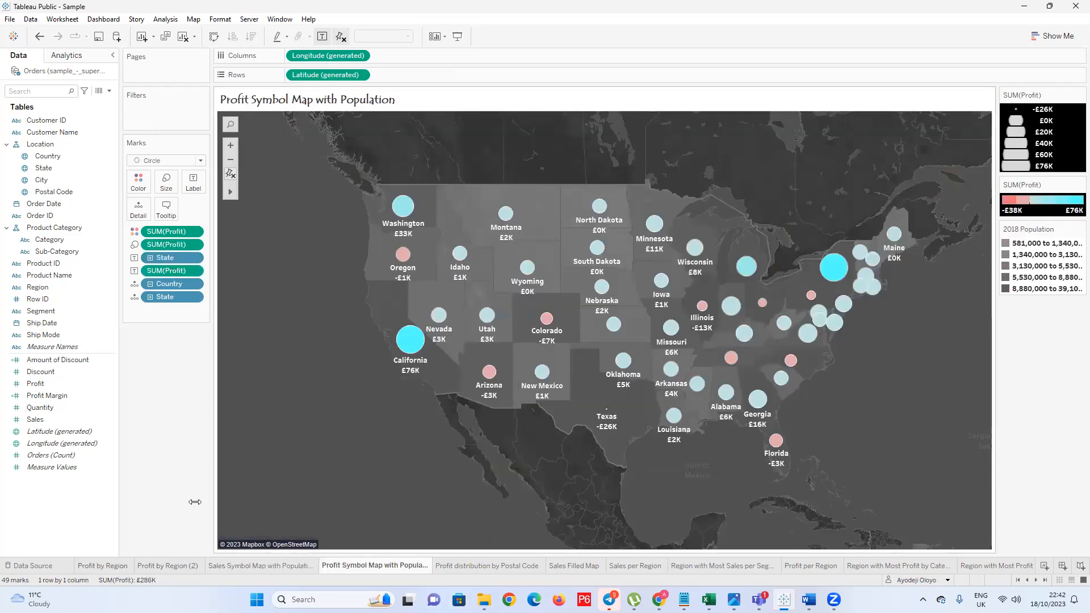
left_click(491, 566)
left_click(574, 565)
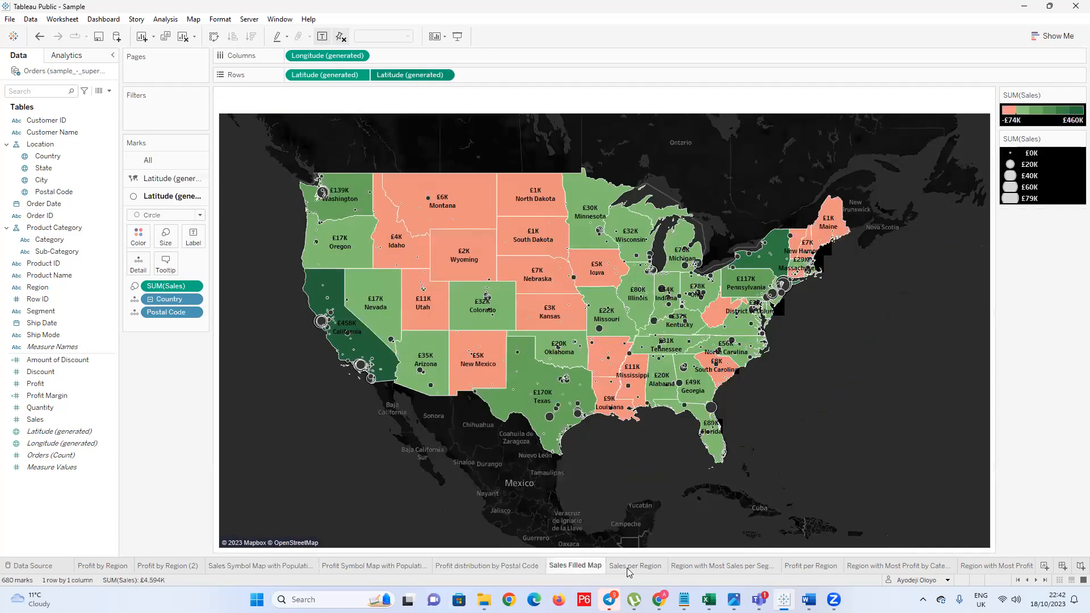
left_click(637, 566)
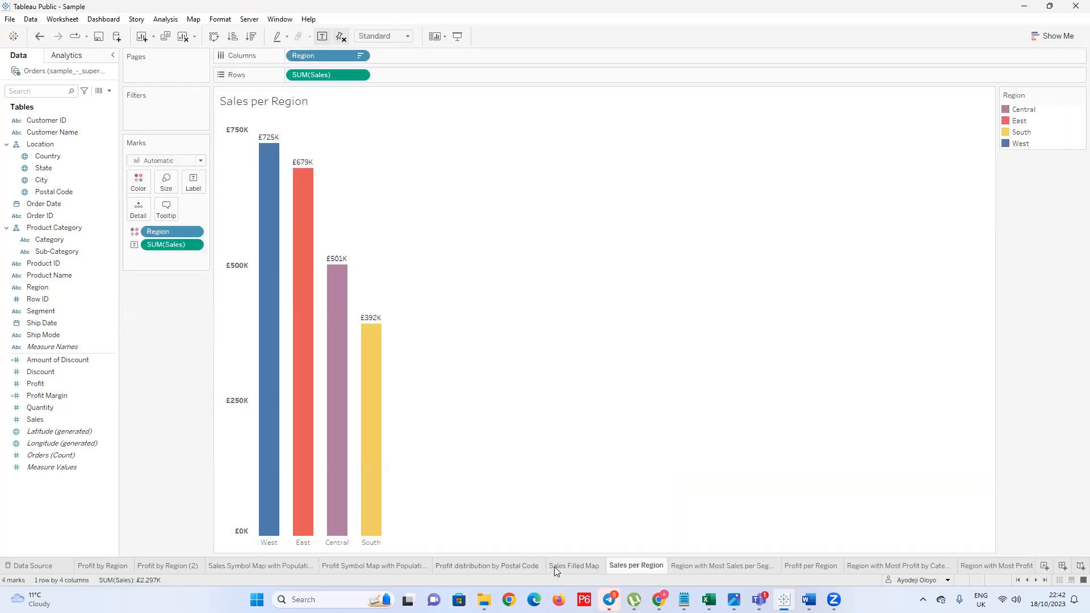
left_click(554, 566)
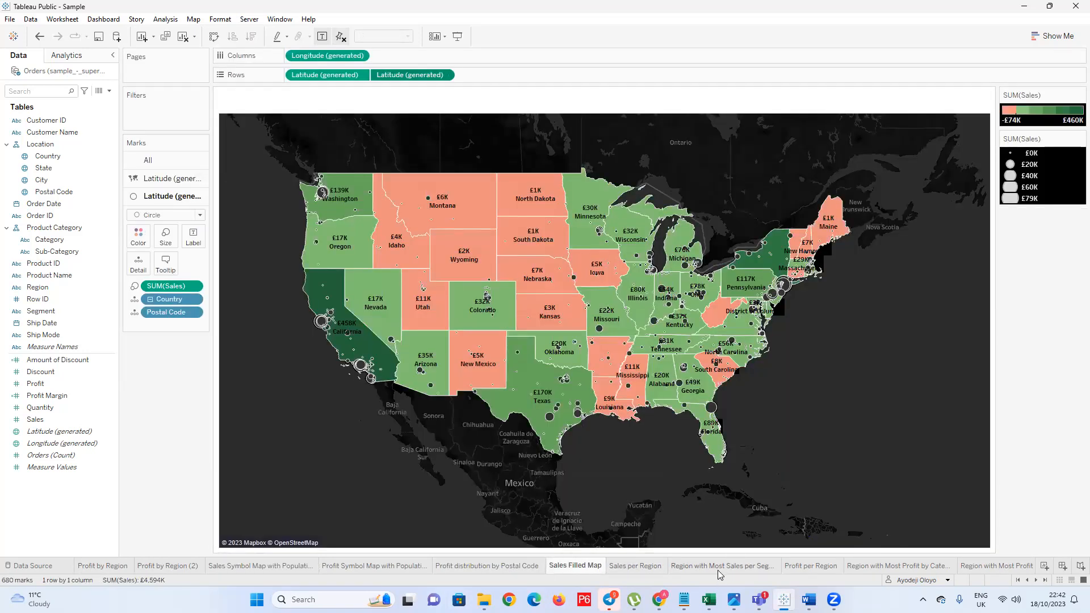
left_click(718, 566)
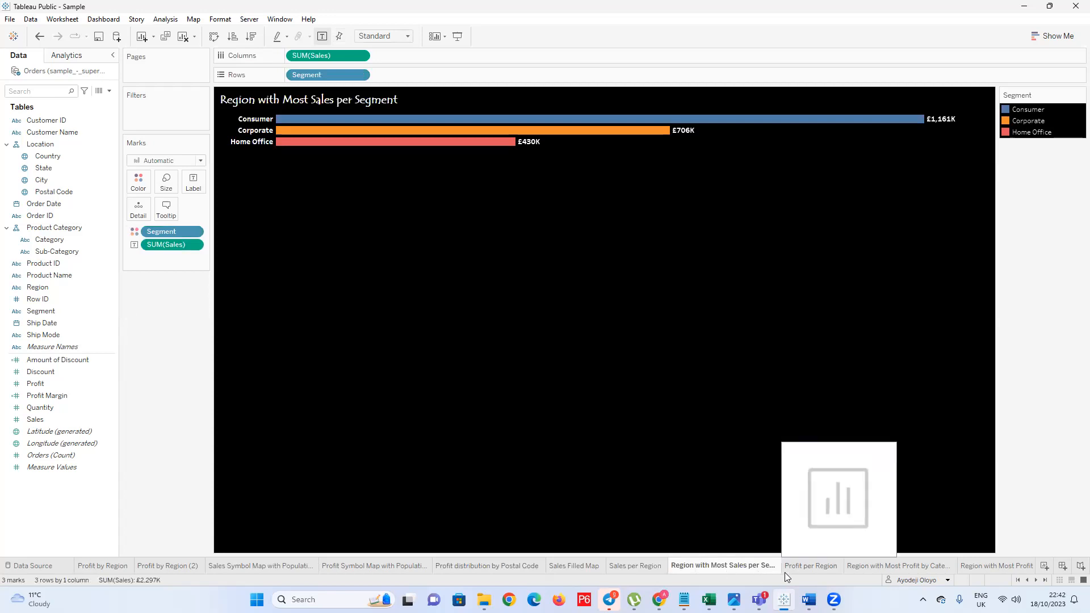
left_click(811, 568)
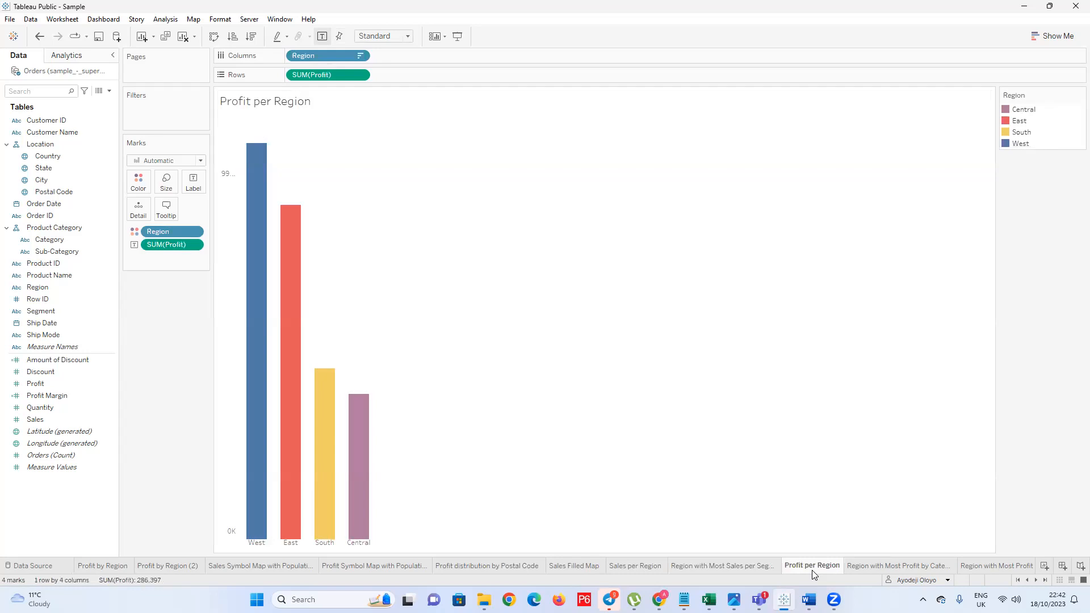
left_click(877, 566)
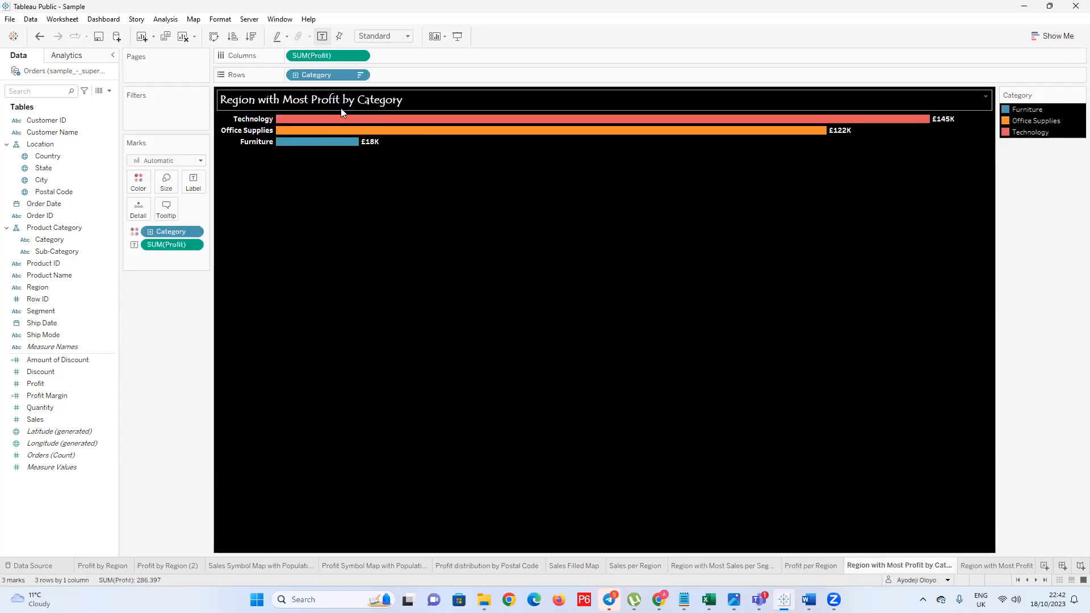
left_click(991, 562)
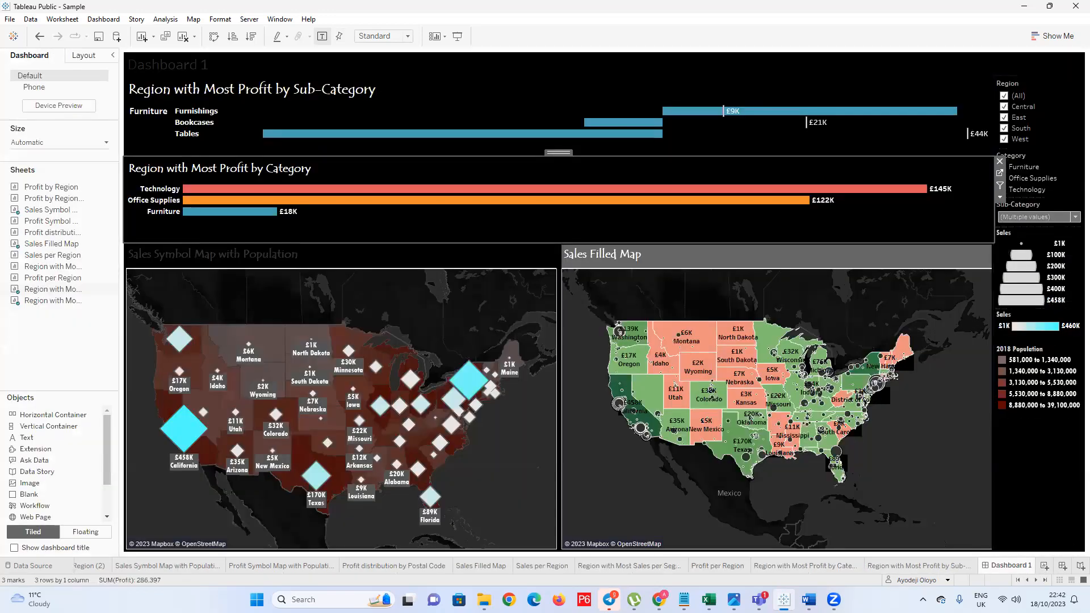
Rename the Region with Most Profit by Sub-Category worksheet as Region with Least Profit by Sub-Category
left_click(924, 566)
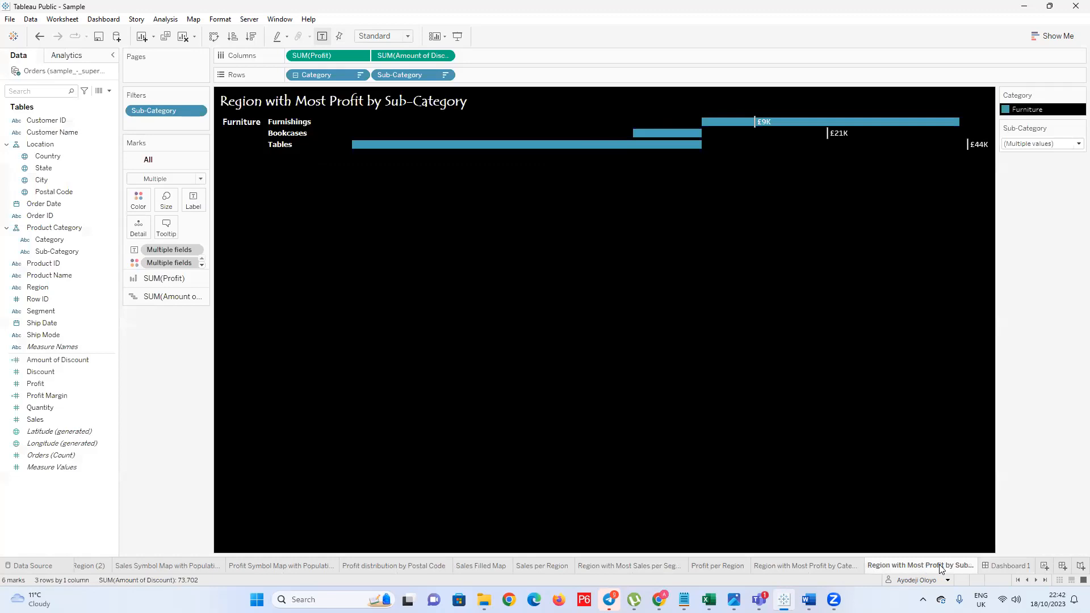
mouse_move(941, 567)
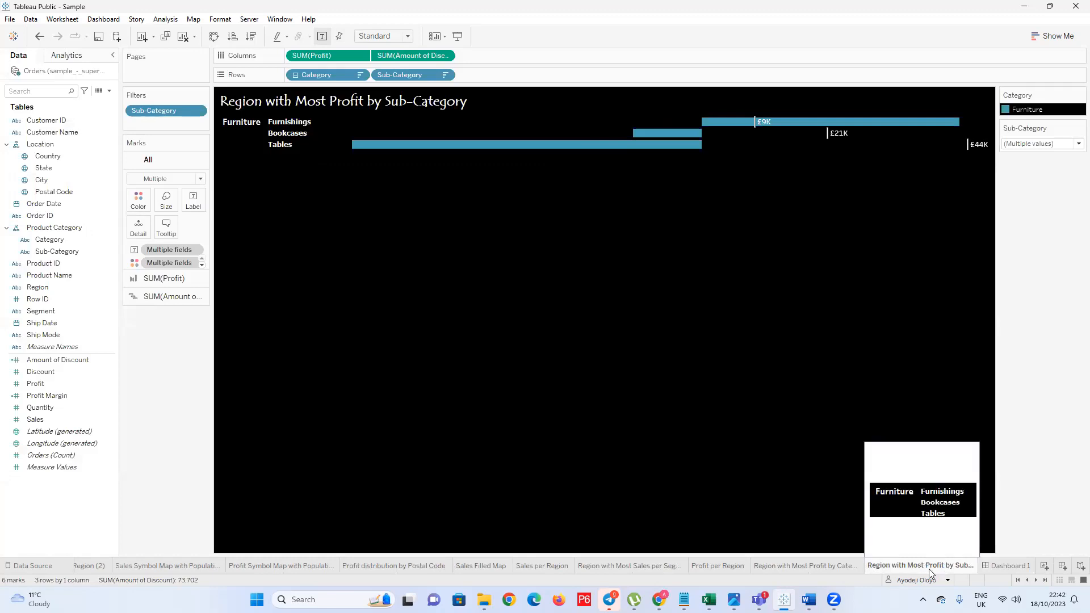
double_click(322, 104)
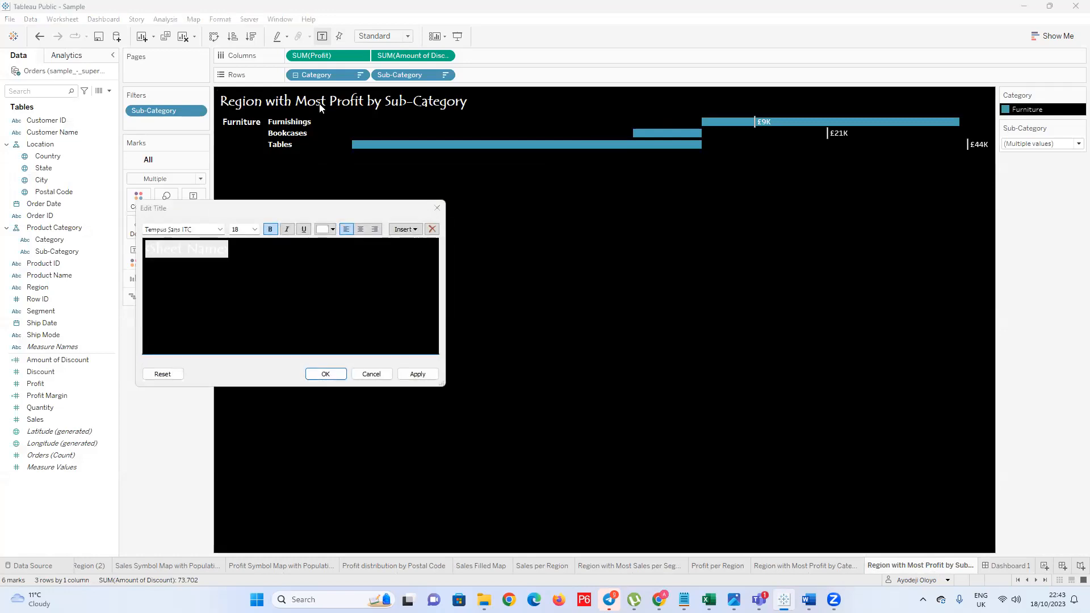
left_click(437, 208)
double_click(904, 566)
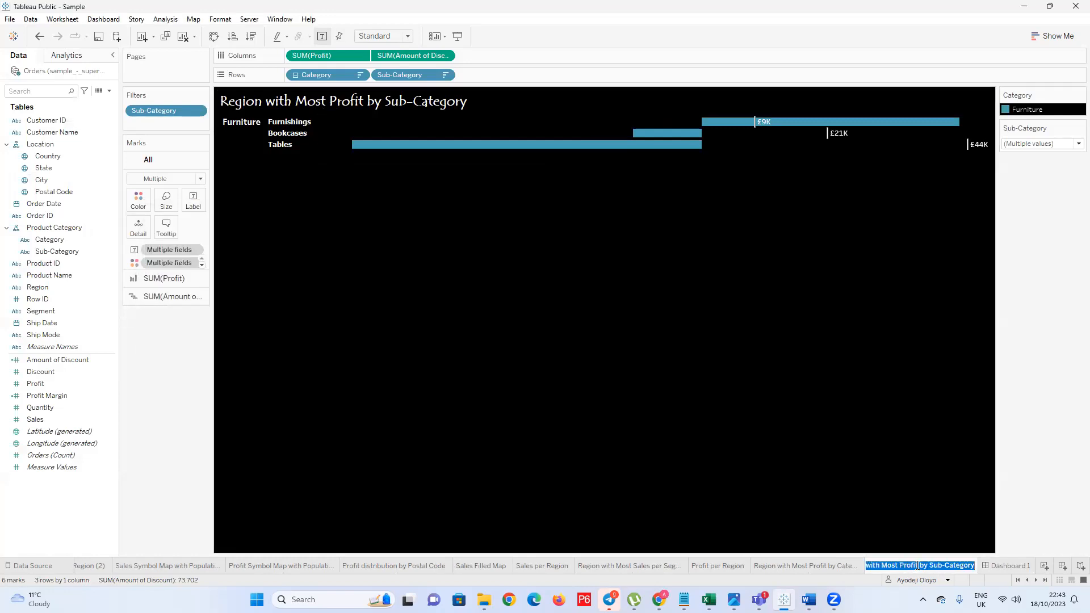
left_click(900, 566)
key("BackSpace")
key("BackSpace")
key("BackSpace")
key("BackSpace")
key("BackSpace")
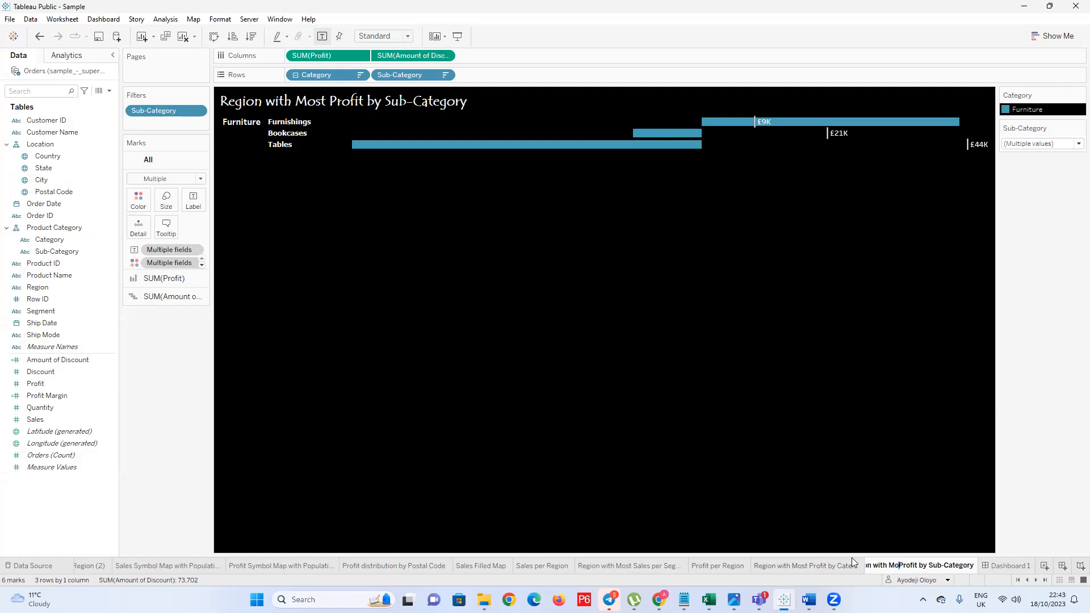
type("Least")
left_click(710, 349)
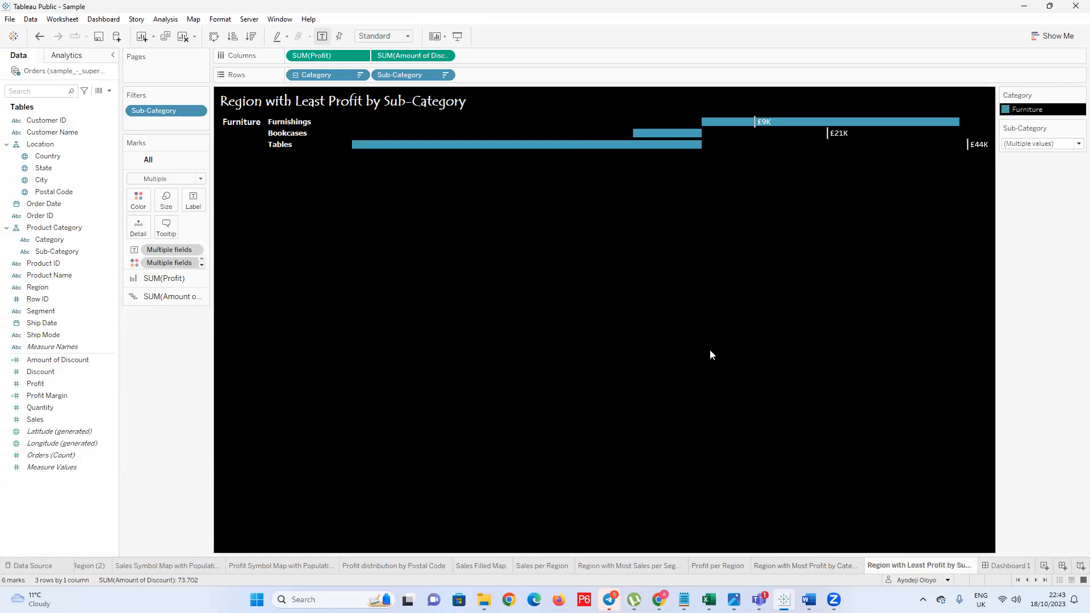
Review the Region with Most Profit by Category and Profit per Region worksheets
left_click(808, 565)
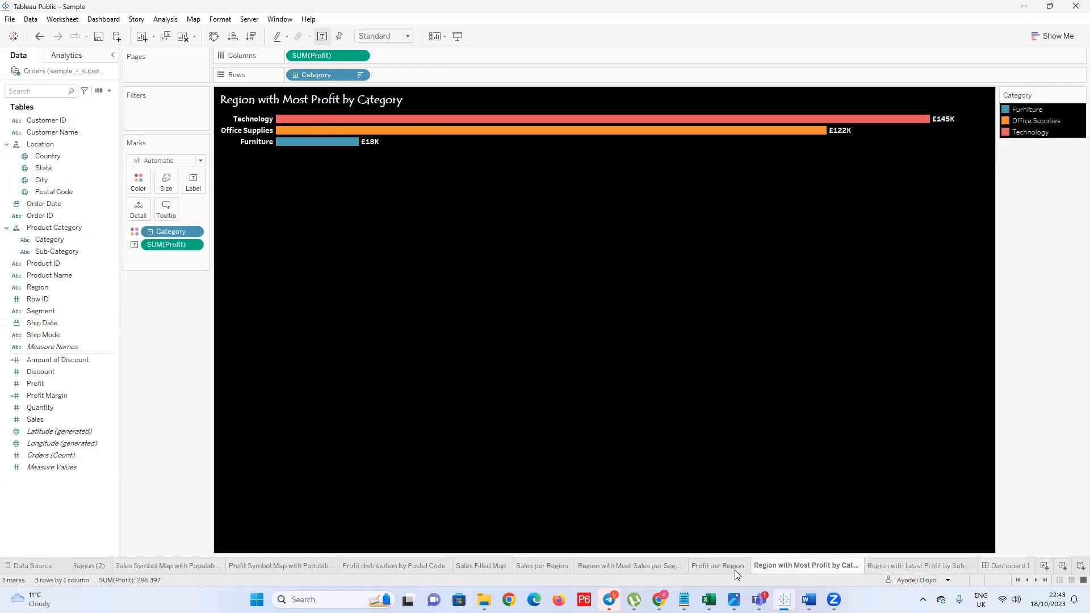
left_click(719, 566)
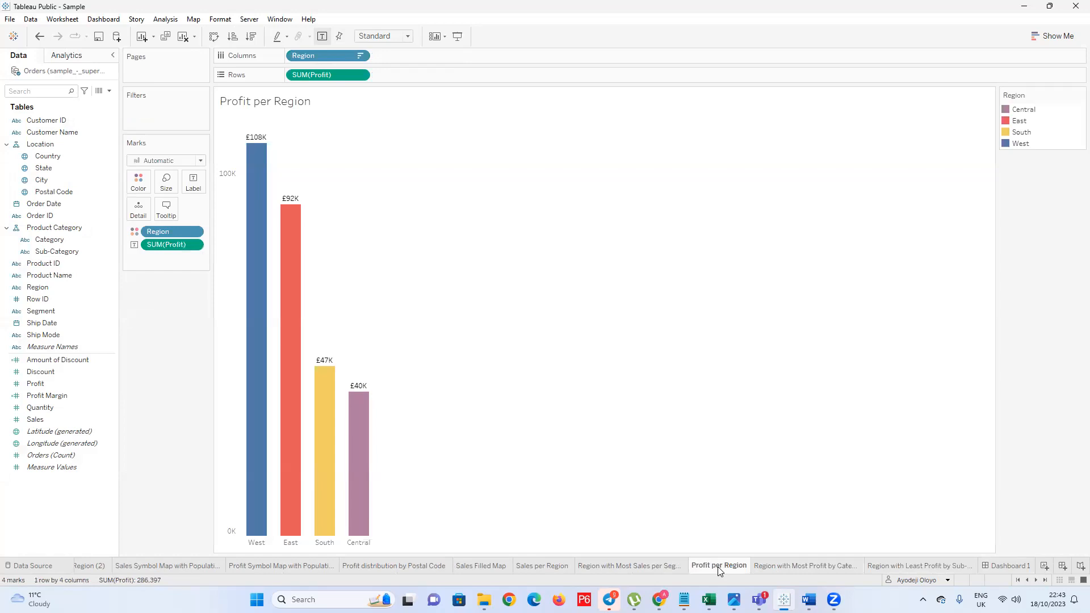
left_click(783, 566)
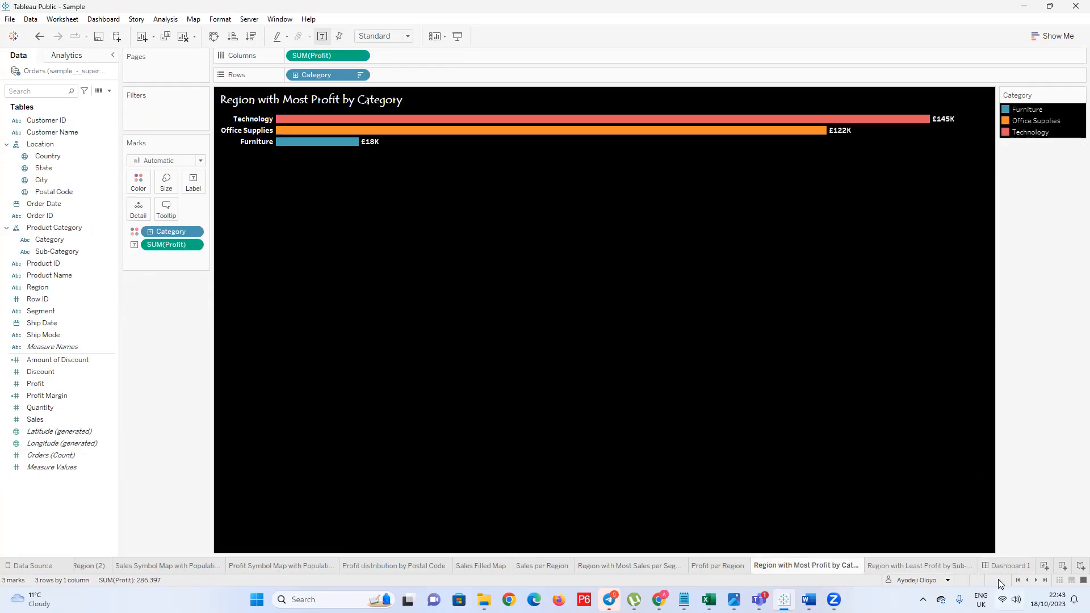
Add a blank worksheet after the dashboard, check Dashboard 1 and return to the new worksheet
mouse_move(985, 570)
left_click(1044, 568)
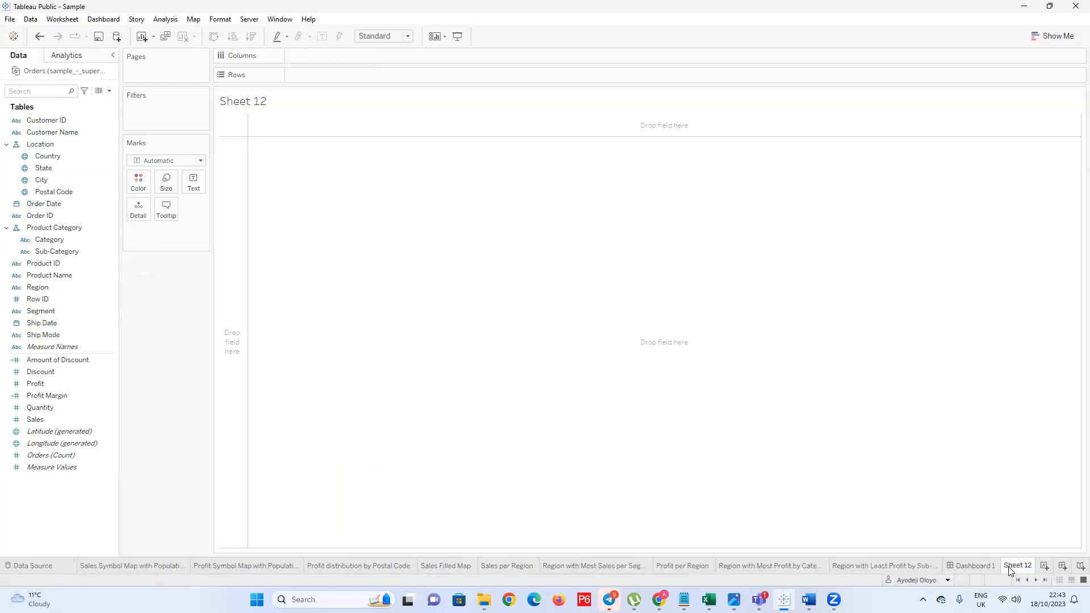
left_click(955, 569)
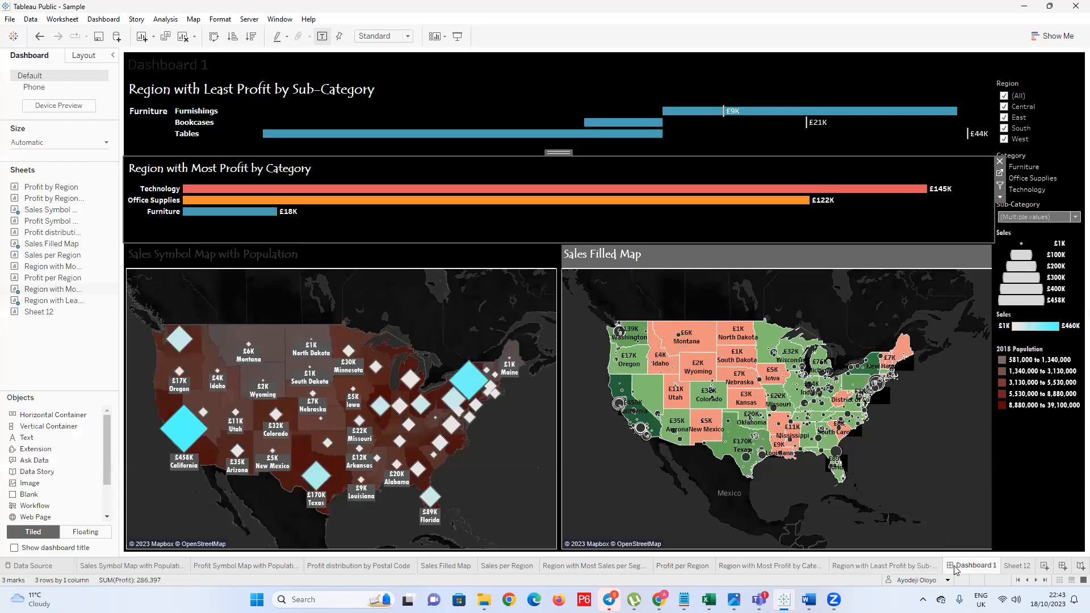
left_click(1015, 567)
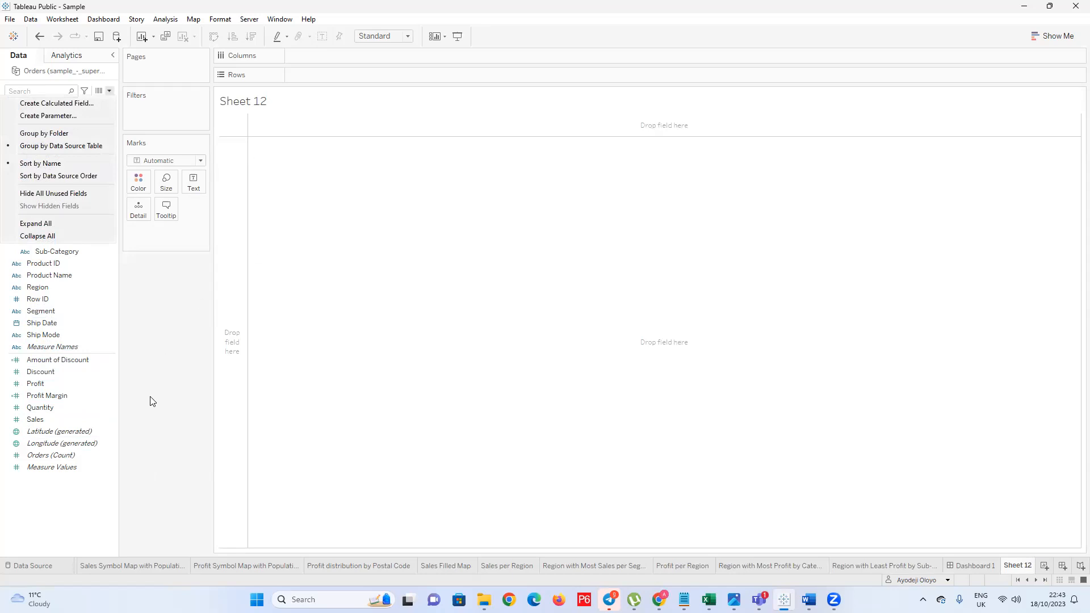
Try Profit and Sales as column measures with Text marks on the new worksheet, and undo the changes
left_click(42, 365)
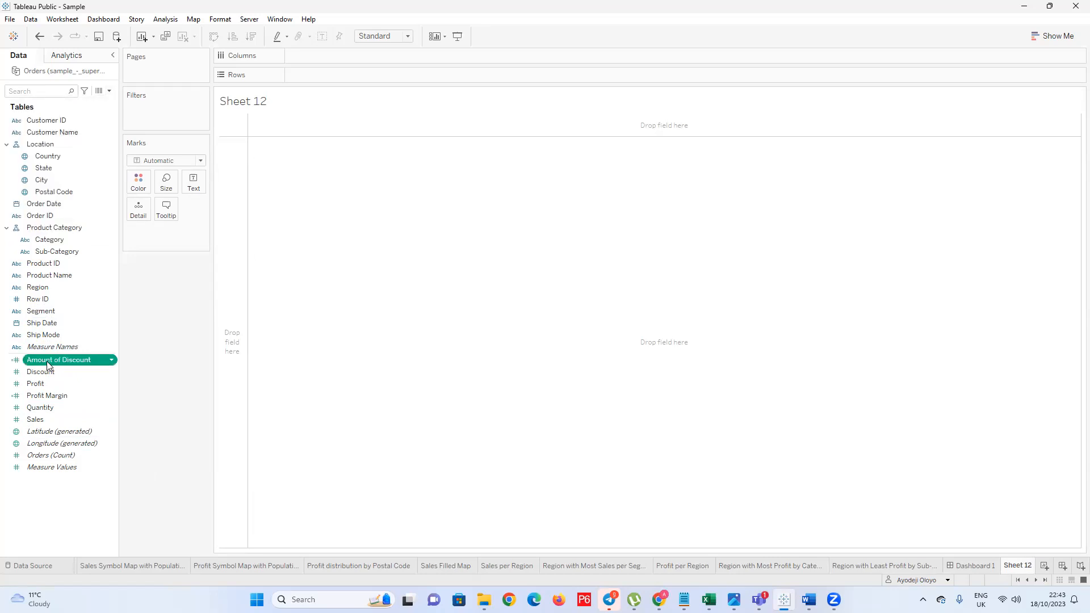
left_click_drag(48, 366, 312, 56)
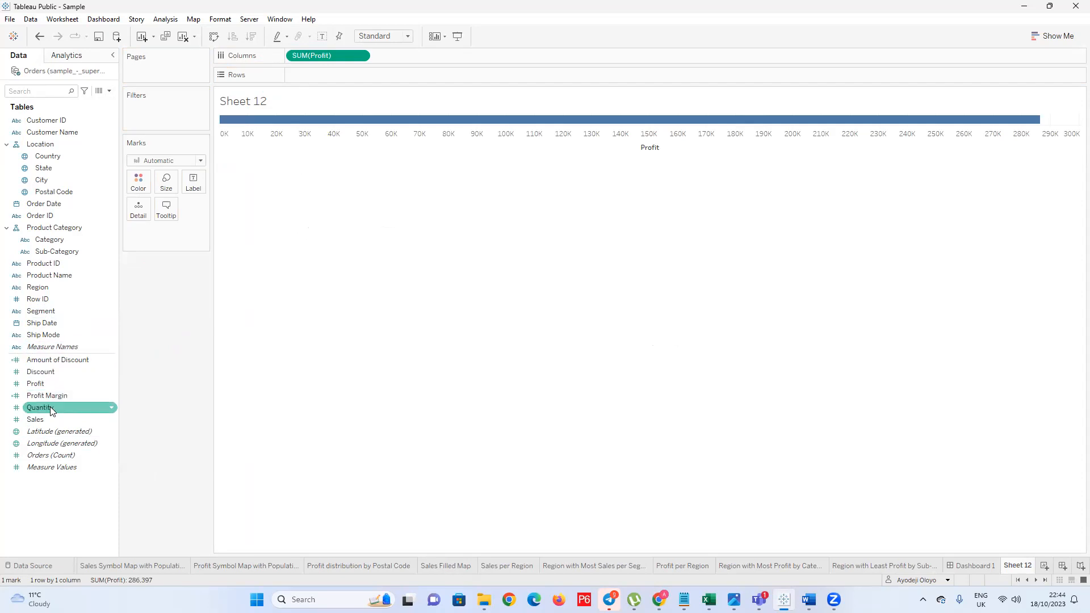
left_click_drag(35, 419, 401, 60)
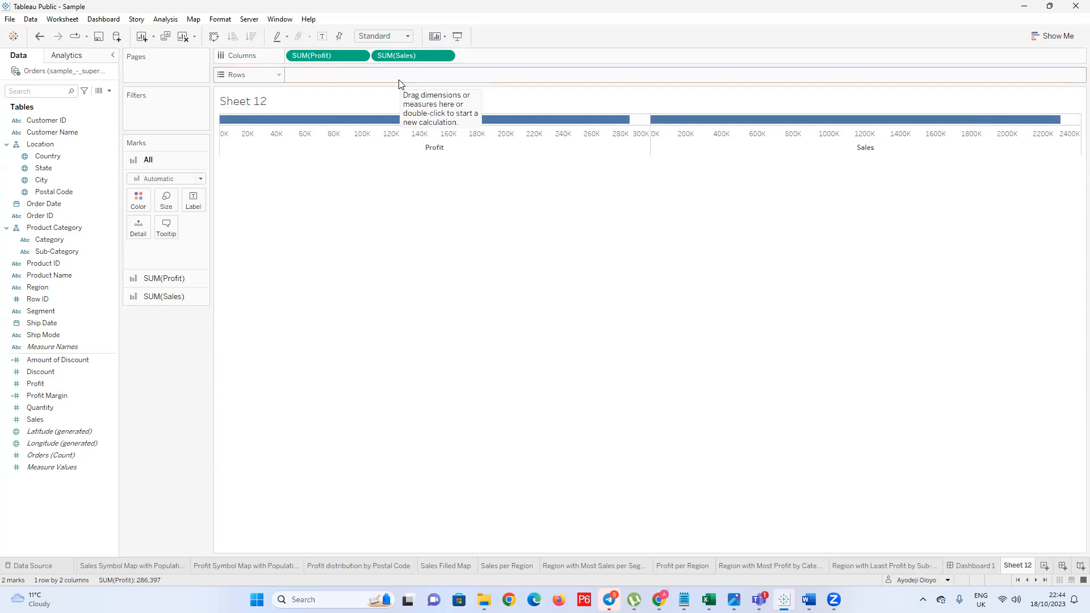
left_click(198, 179)
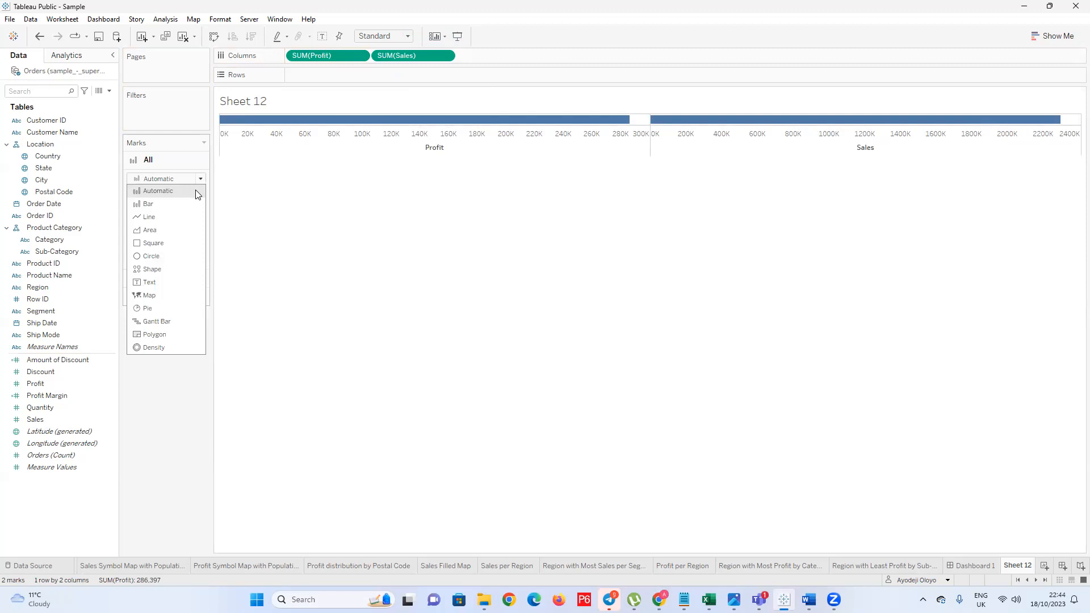
left_click(179, 284)
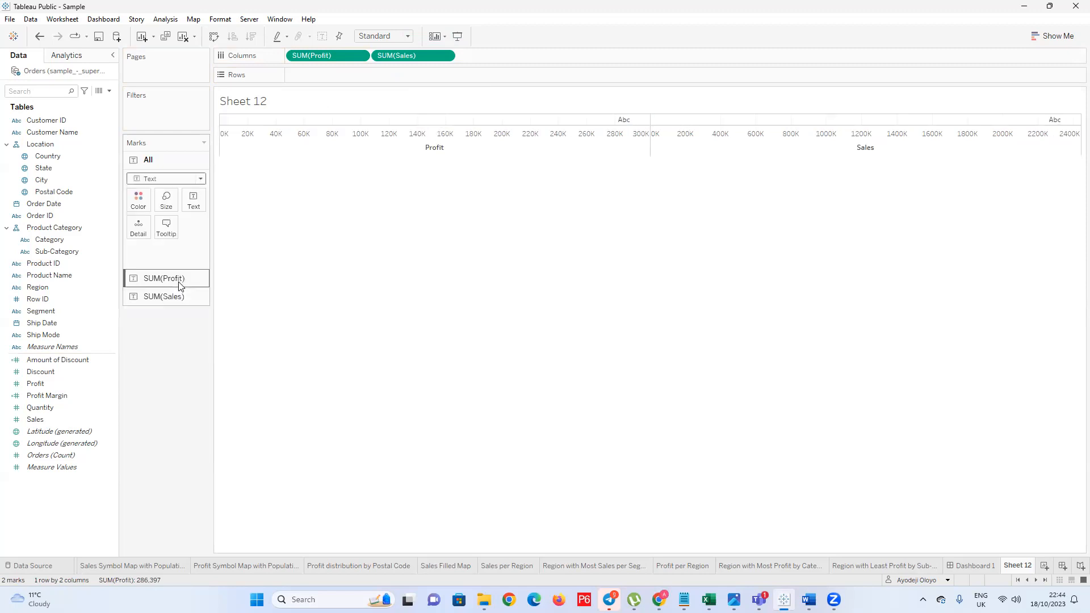
key("ctrl+z")
key("ctrl+z")
key("ctrl+z")
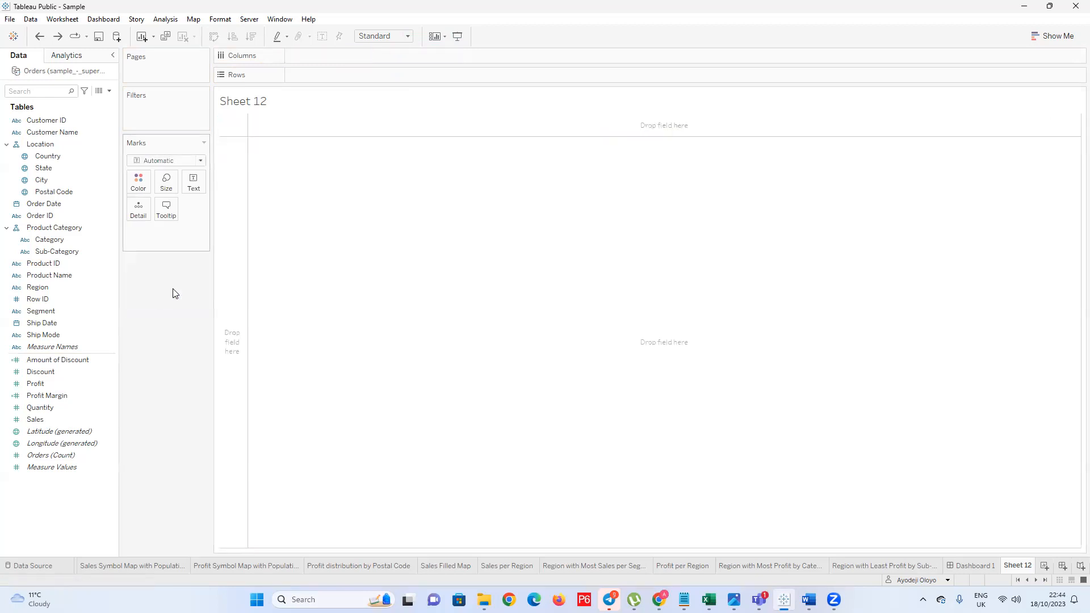
Display the Show Me chart recommendations for the blank worksheet and check the Profit, Discount and Quantity measures
left_click(83, 386)
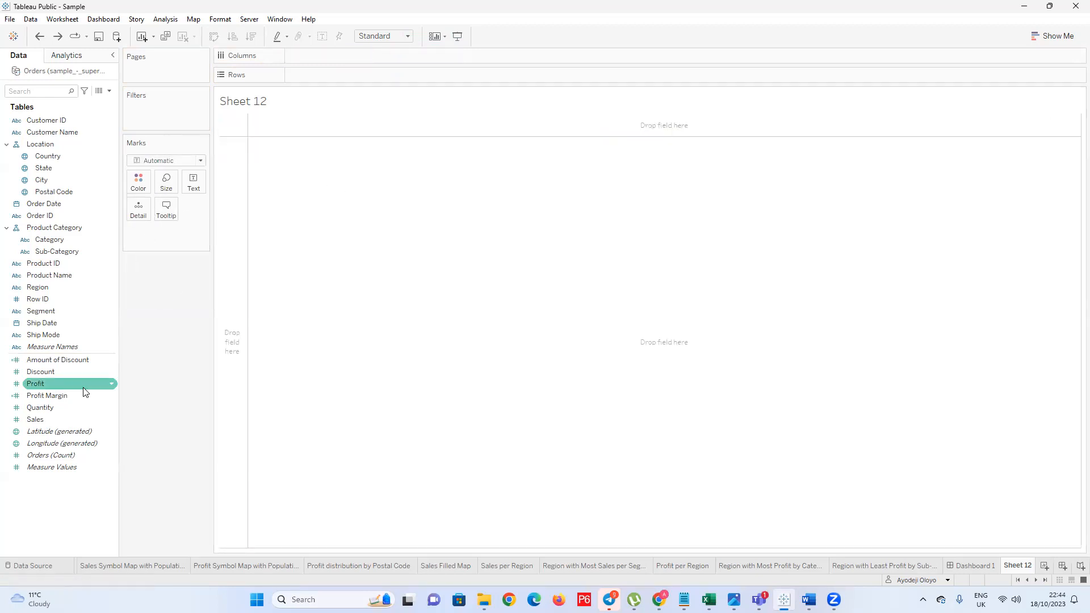
left_click(48, 373)
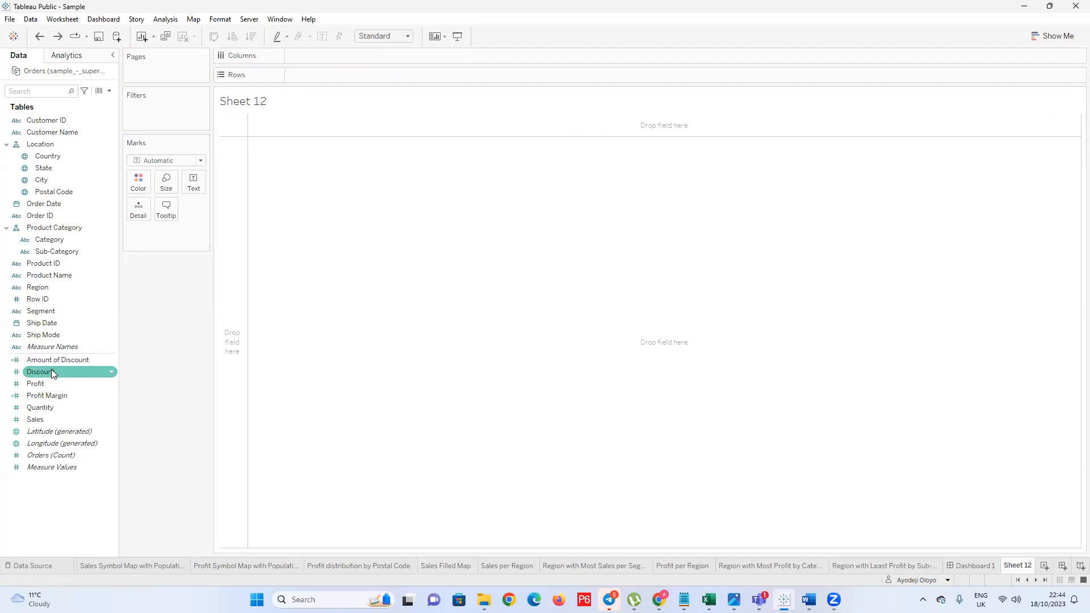
left_click(1053, 36)
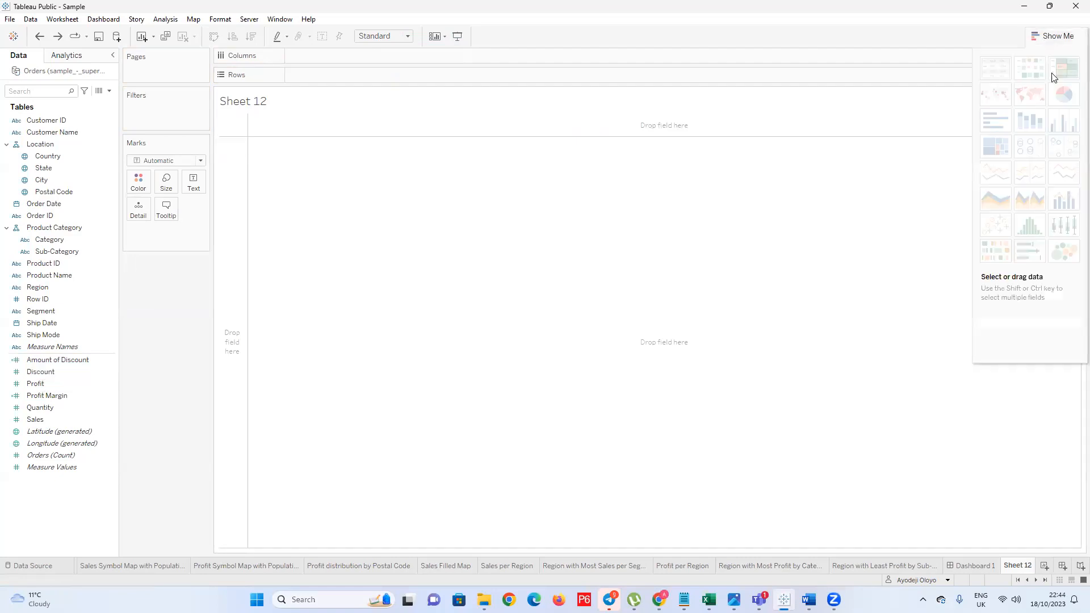
left_click(50, 408)
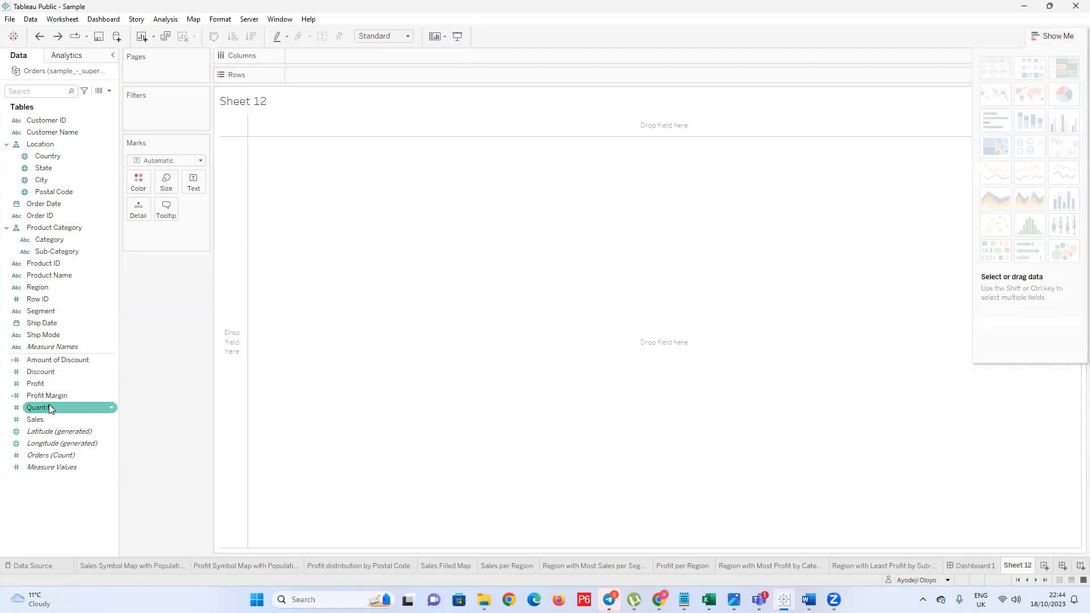
Try plotting Profit in rows against Quantity in columns, and undo back to the blank worksheet
mouse_move(48, 384)
left_mouse_down()
mouse_move(341, 128)
mouse_move(223, 152)
left_mouse_up()
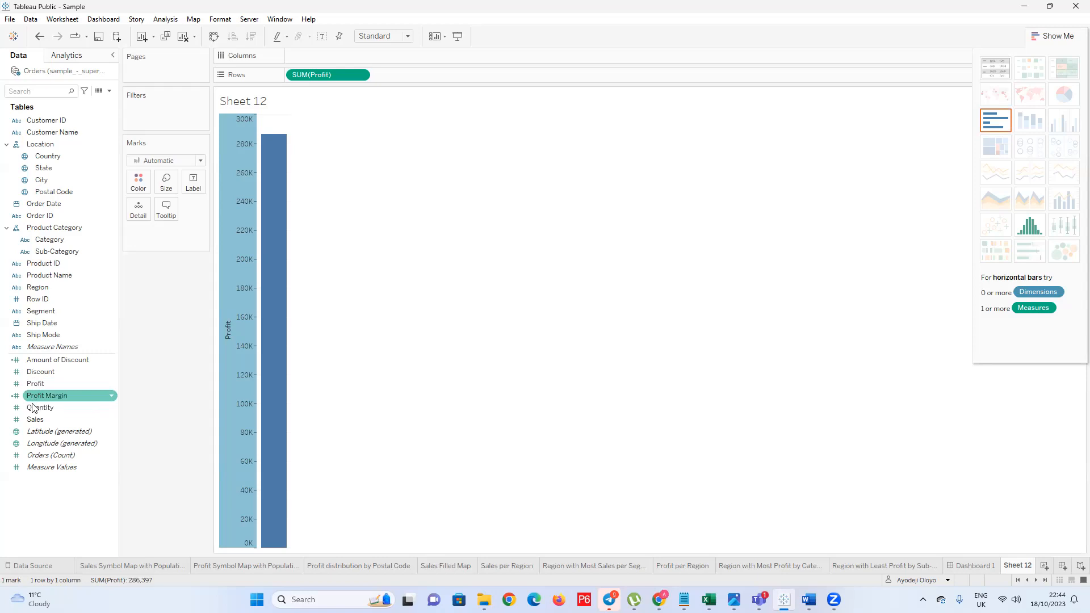
left_click_drag(33, 406, 393, 67)
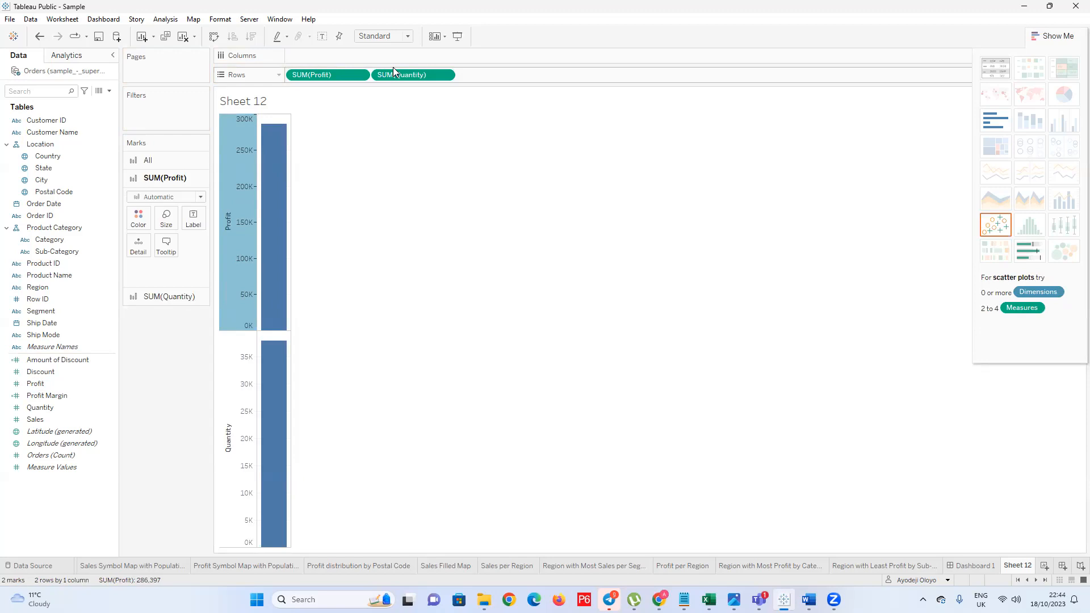
left_click_drag(393, 68, 316, 56)
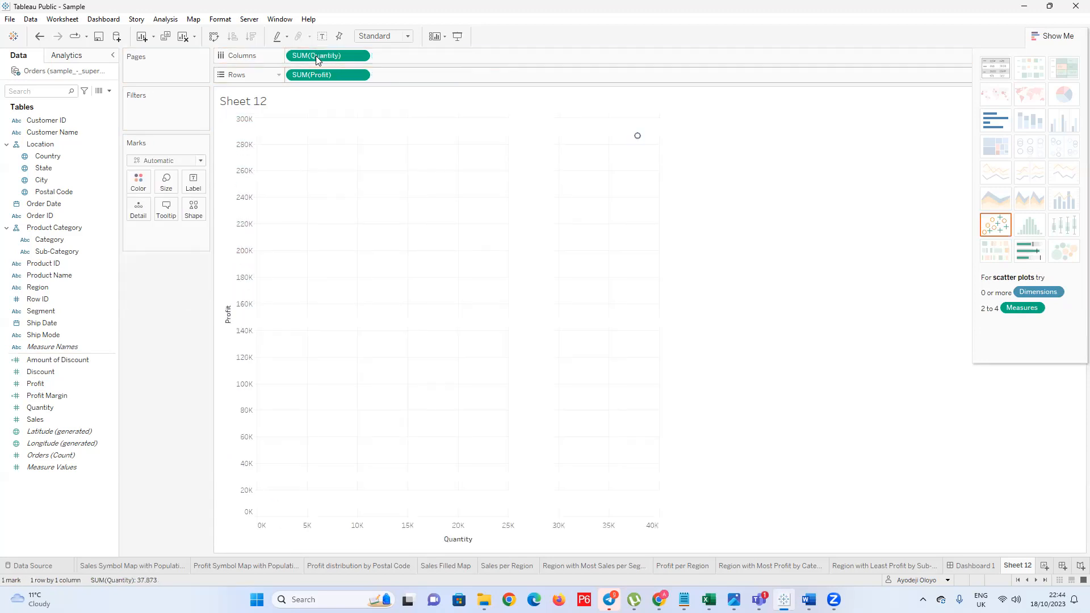
key("ctrl+z")
key("ctrl+z")
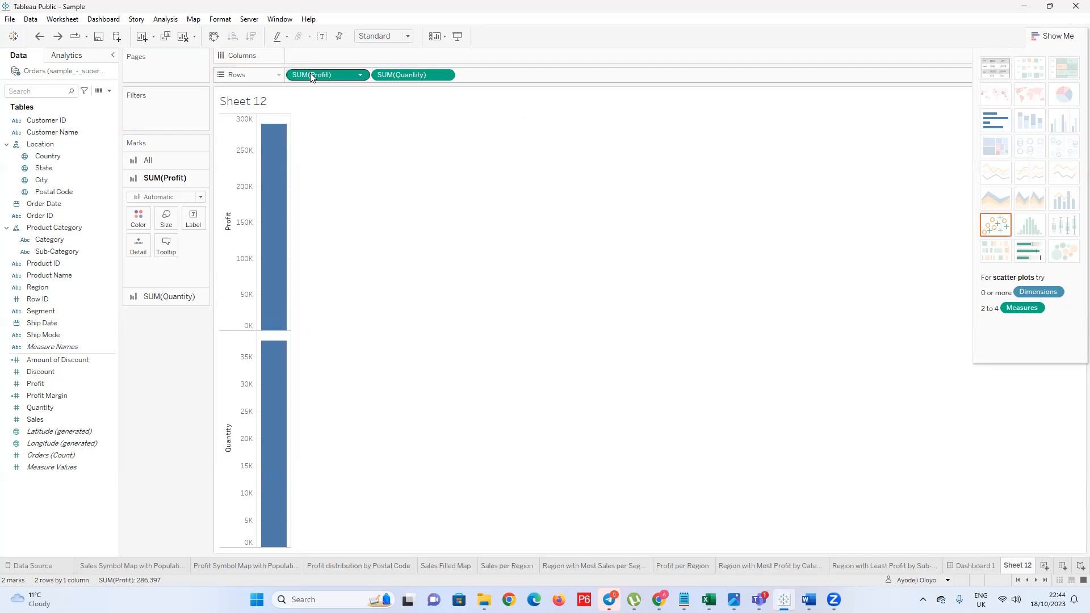
key("ctrl+z")
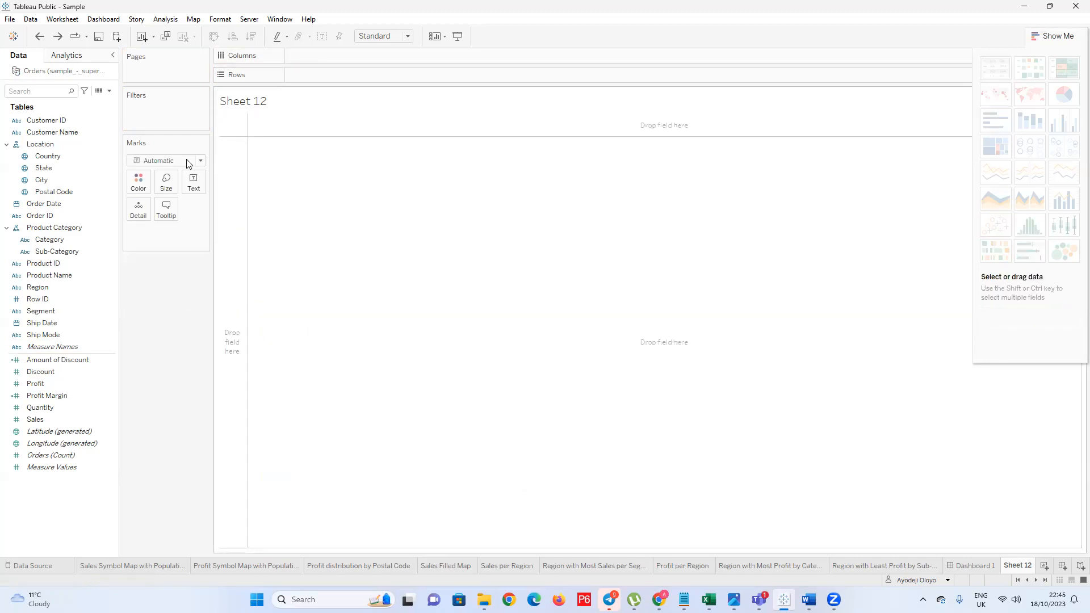
Place the Profit measure in the blank worksheet's view as a single total figure
left_click(63, 243)
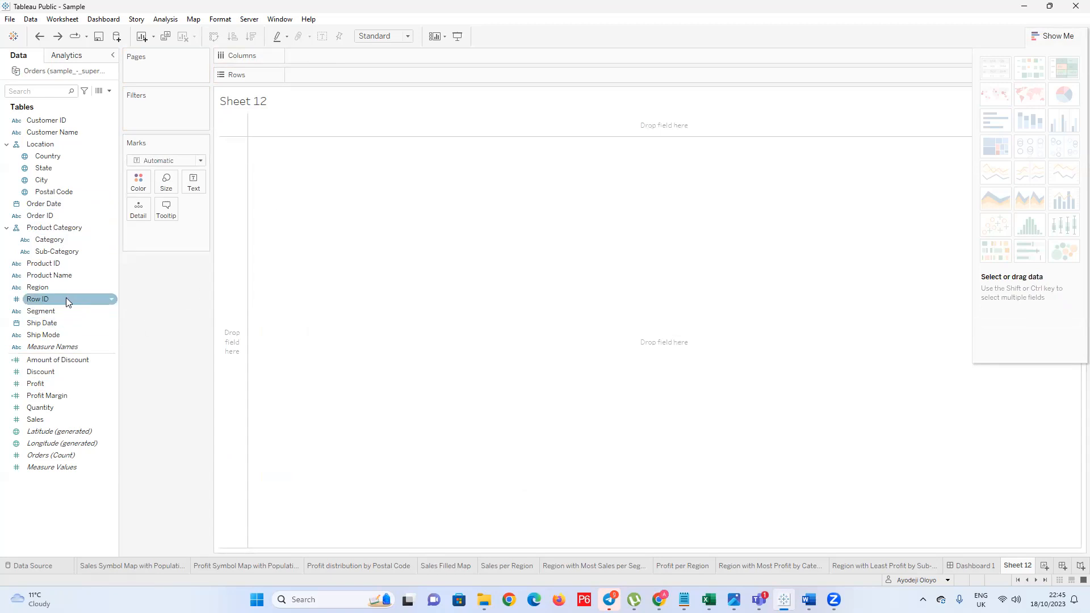
left_click_drag(35, 383, 303, 174)
mouse_move(244, 122)
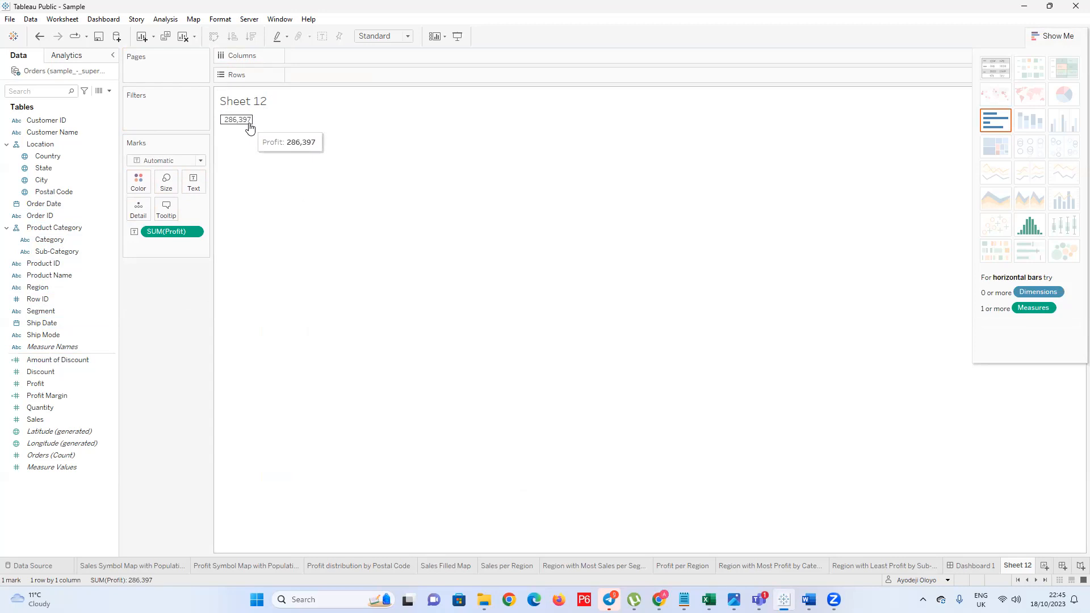
Replace the profit worksheet's title with "Total Profit"
double_click(267, 102)
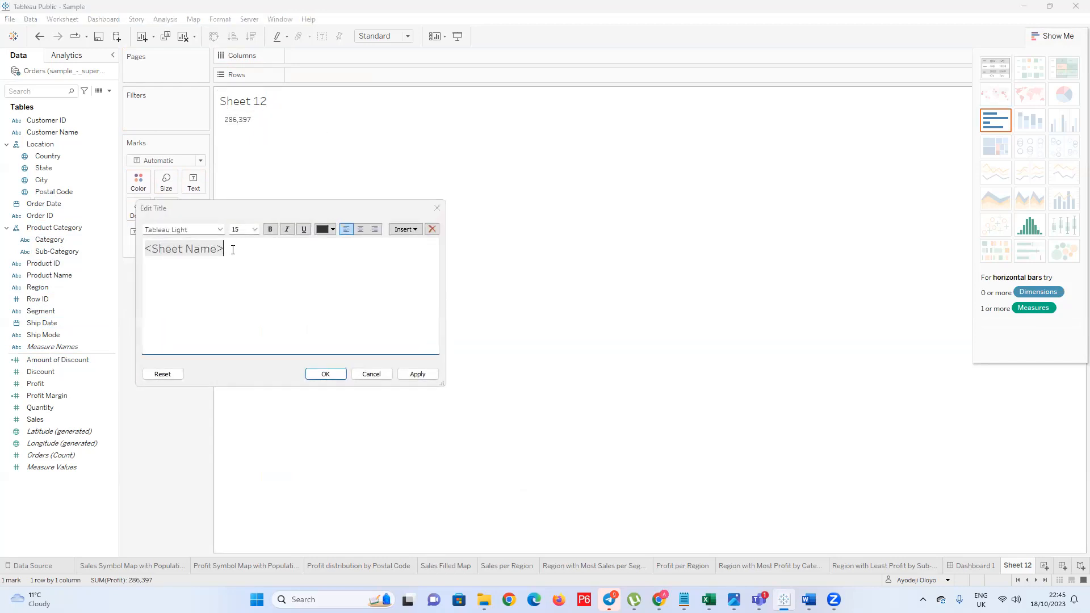
type("T")
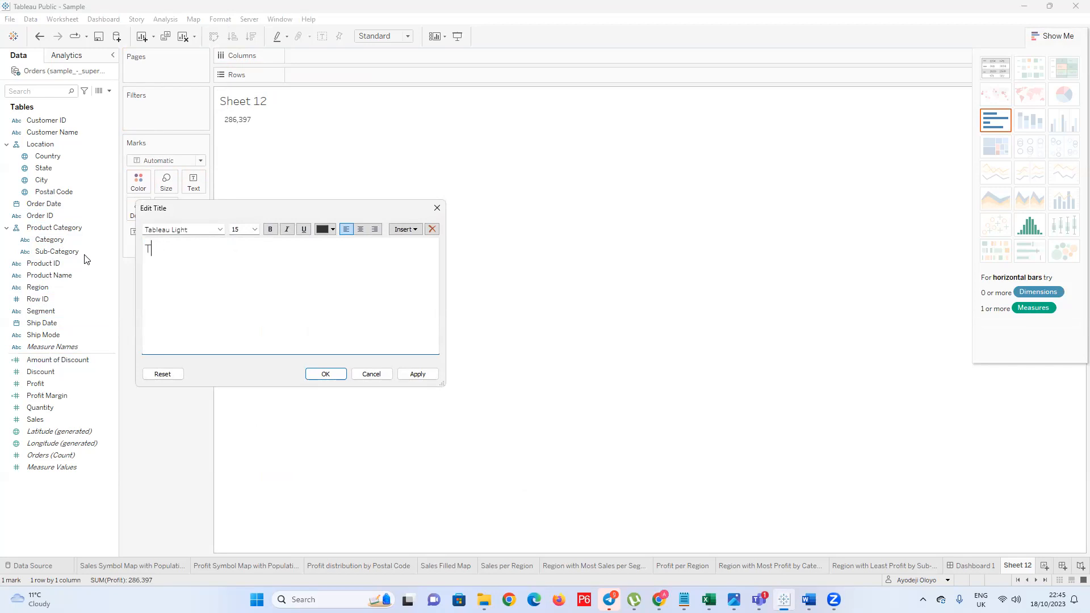
type("atorta;al Profit")
left_click(326, 374)
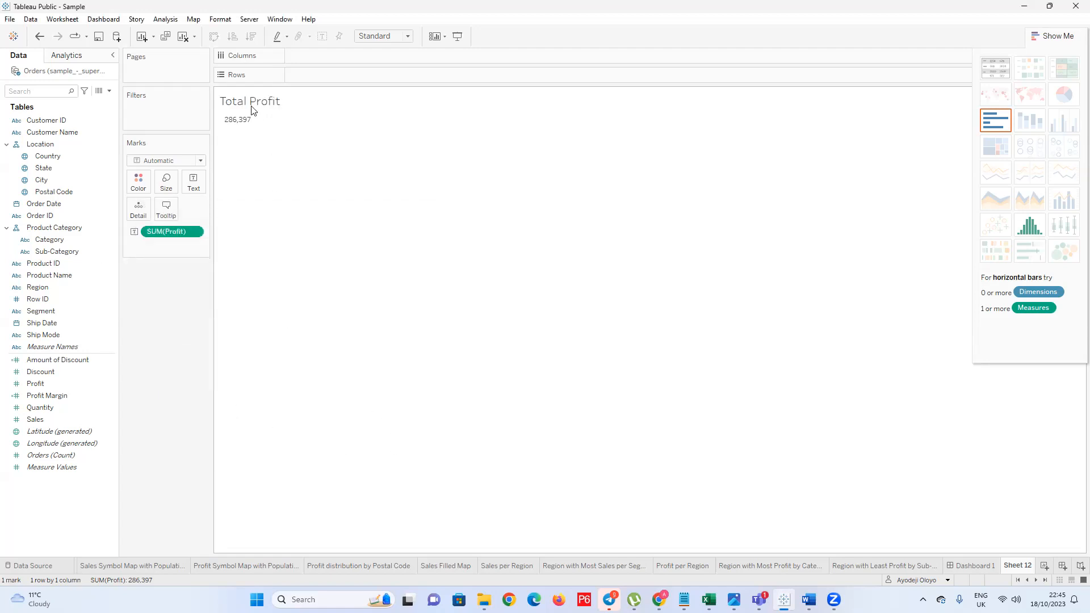
mouse_move(250, 121)
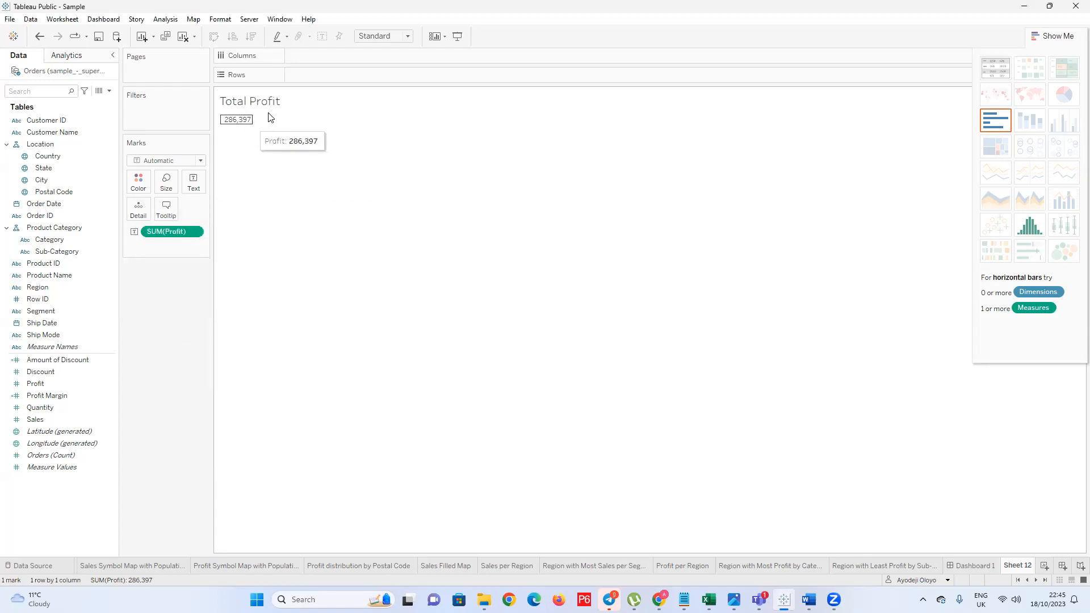
Format the Total Profit title in bold Tempus Sans ITC and apply the change
double_click(288, 108)
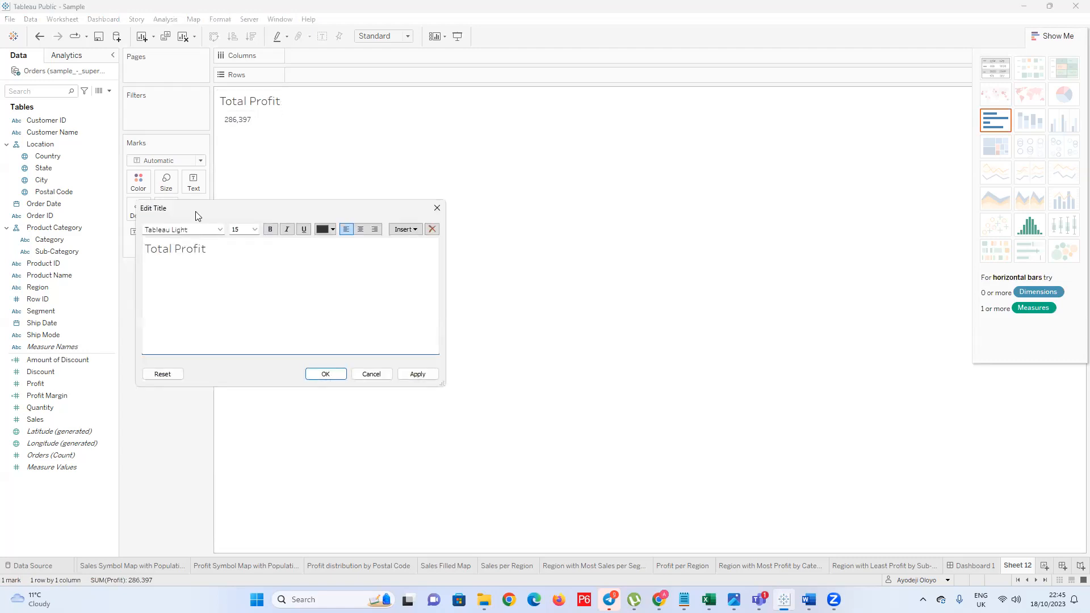
triple_click(199, 254)
left_click(219, 230)
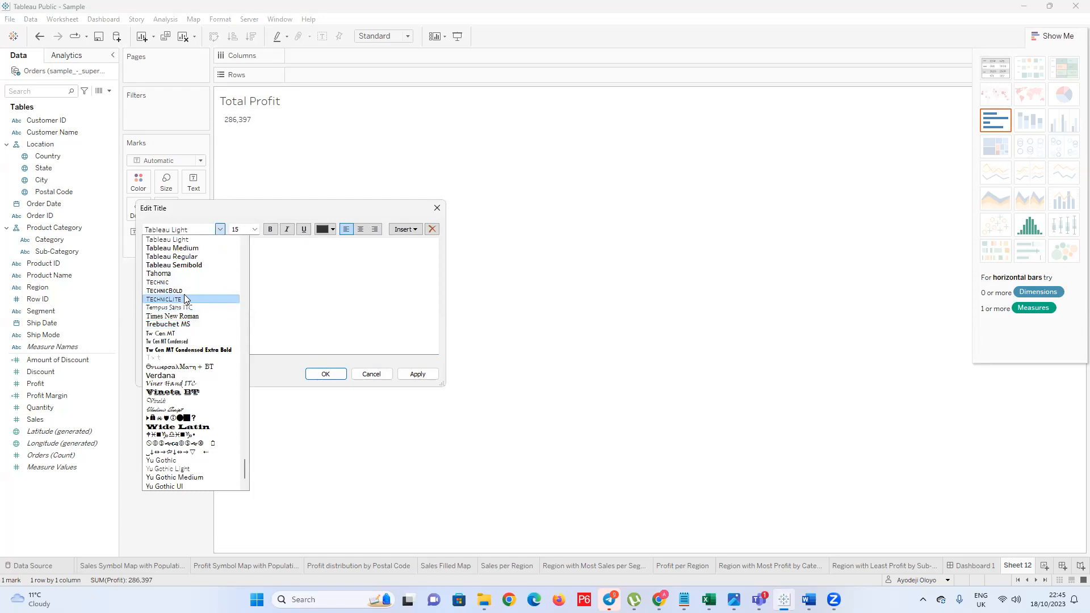
left_click(186, 307)
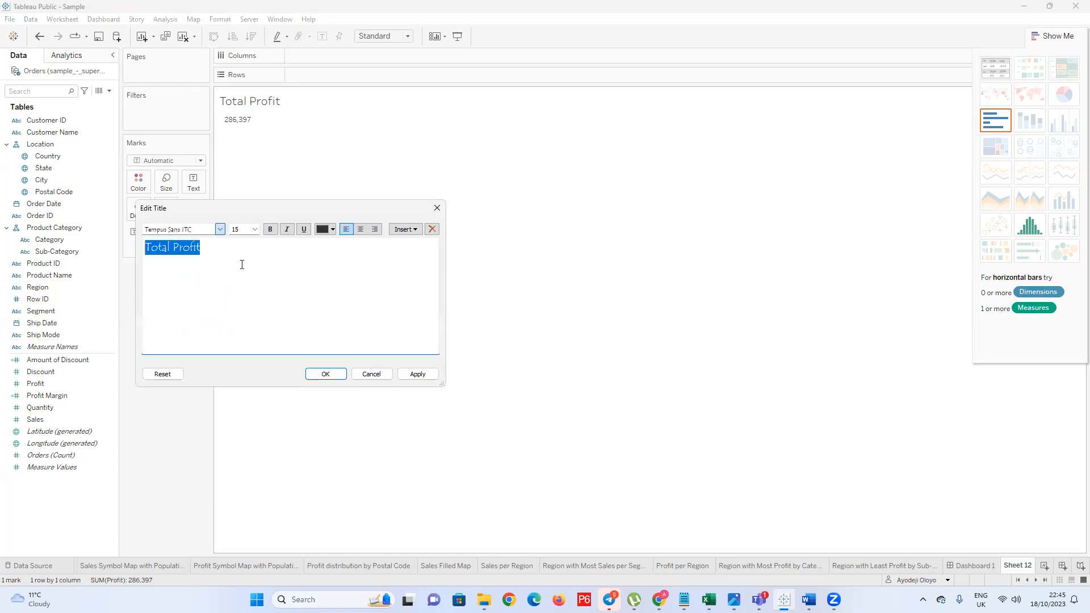
left_click(276, 233)
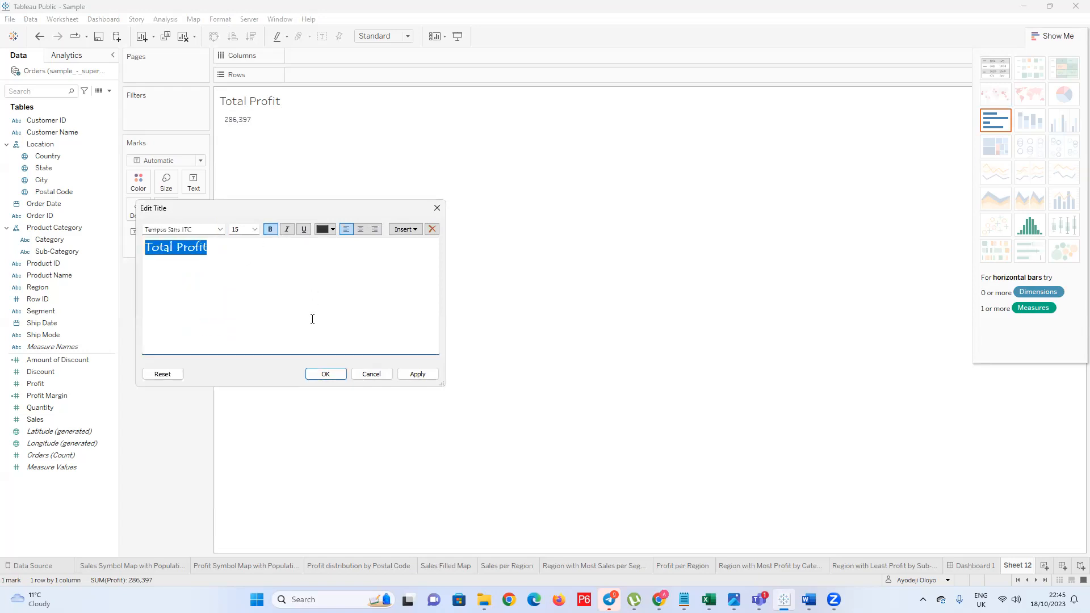
left_click(417, 373)
left_click(325, 374)
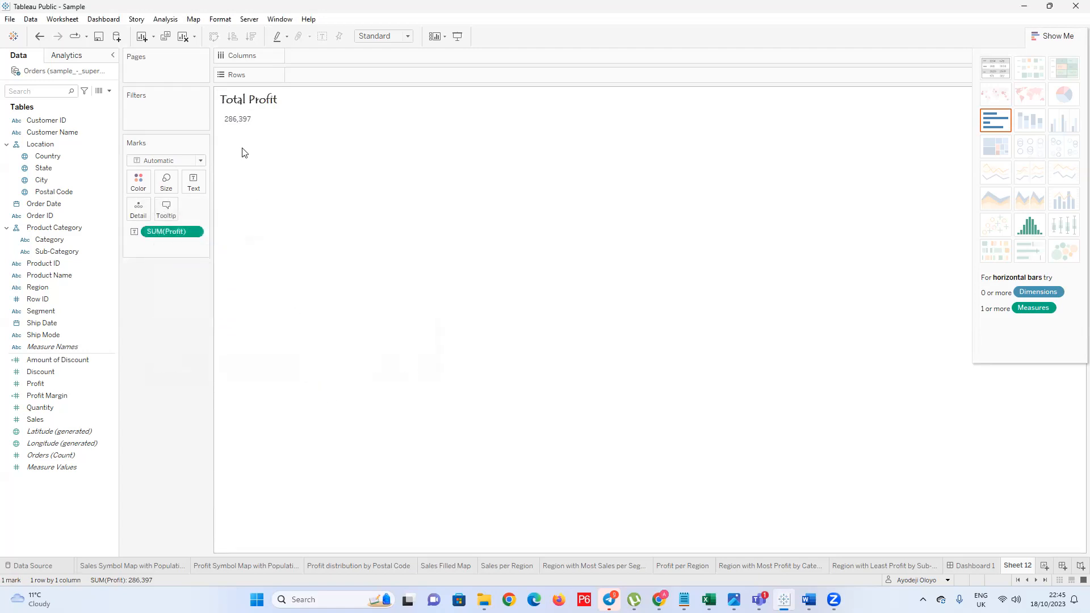
Format the worksheet font of the profit figure as Tableau Bold at size 11
left_click(242, 123)
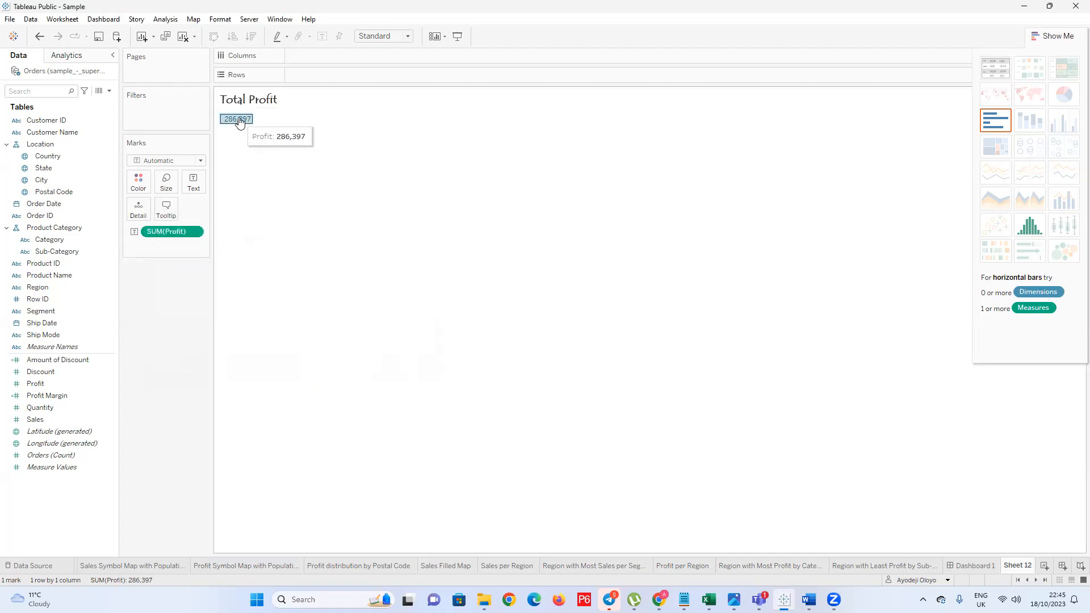
right_click(240, 120)
left_click(275, 156)
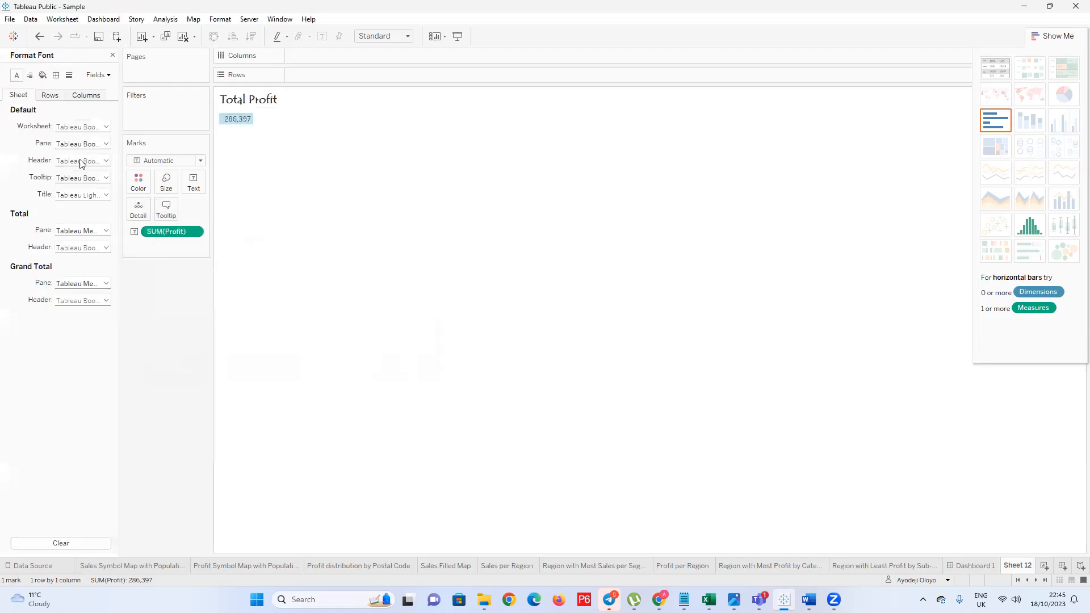
left_click(105, 127)
left_click(83, 159)
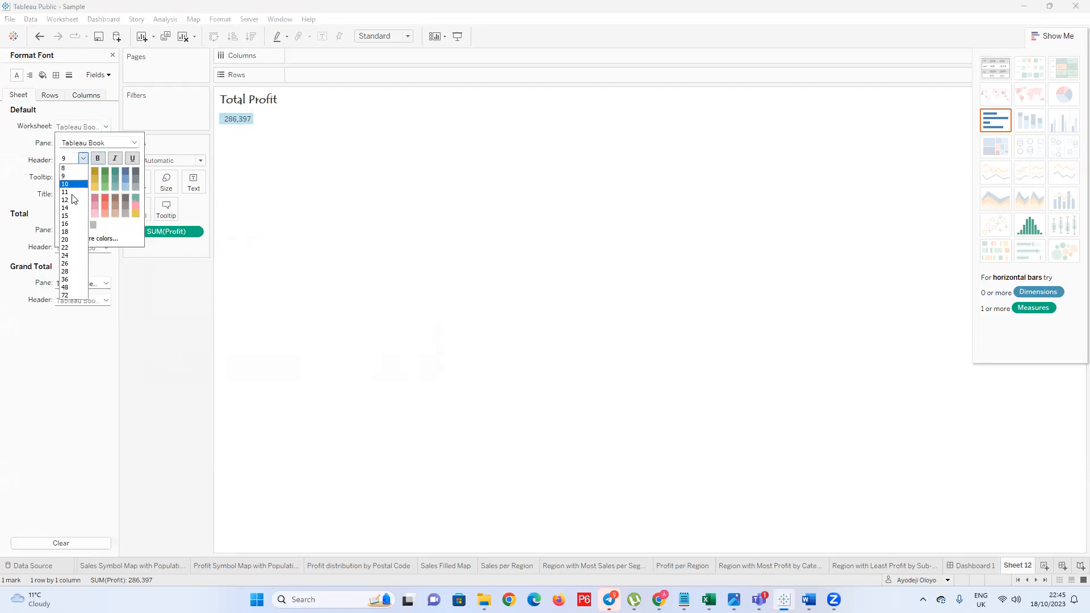
left_click(70, 200)
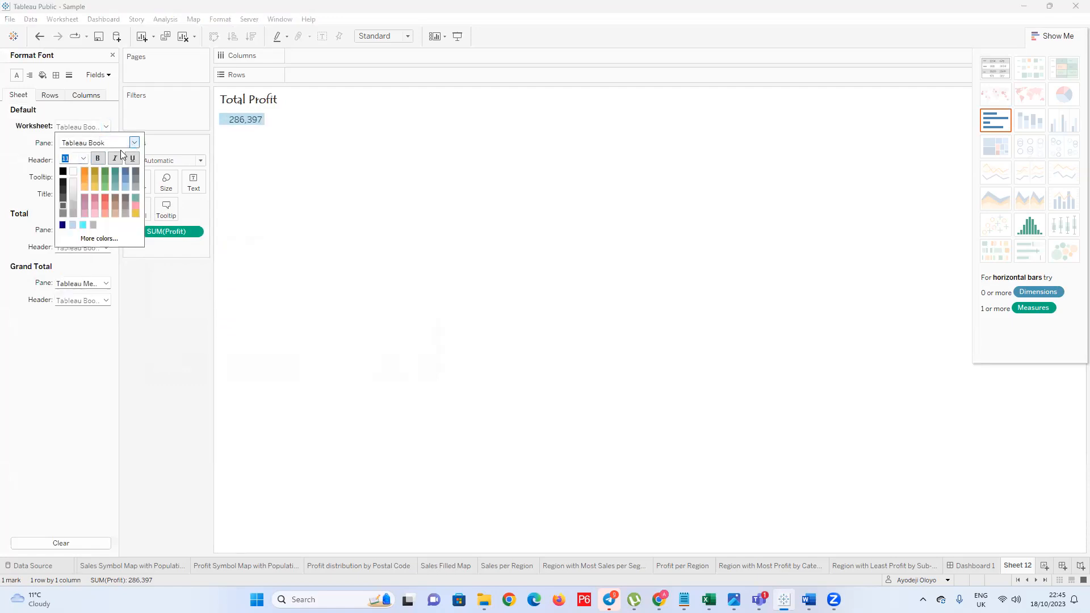
left_click(134, 143)
scroll(98, 182, "up", 4)
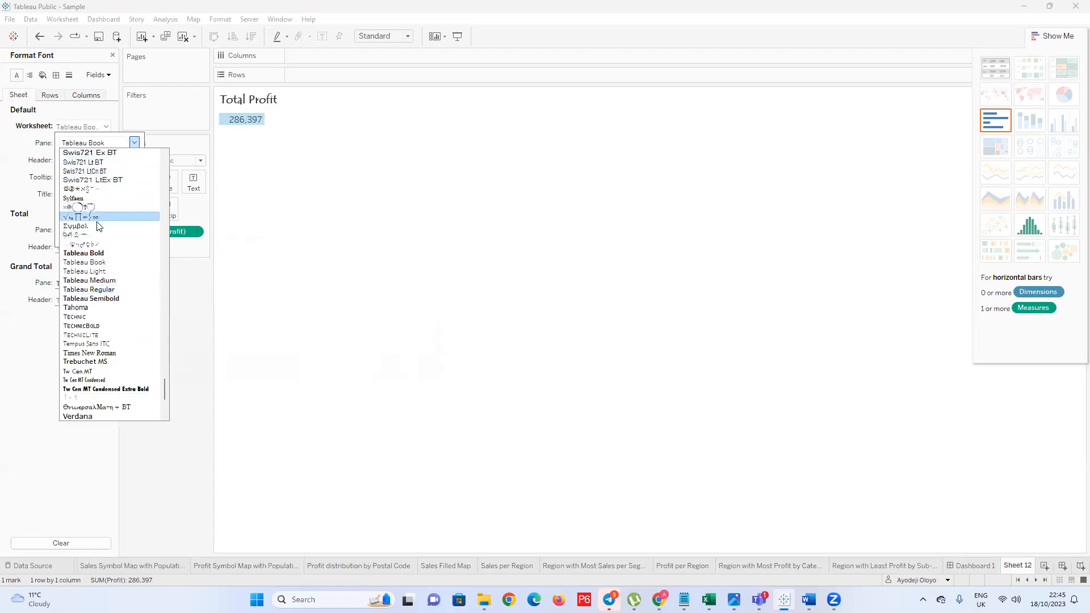
left_click(95, 254)
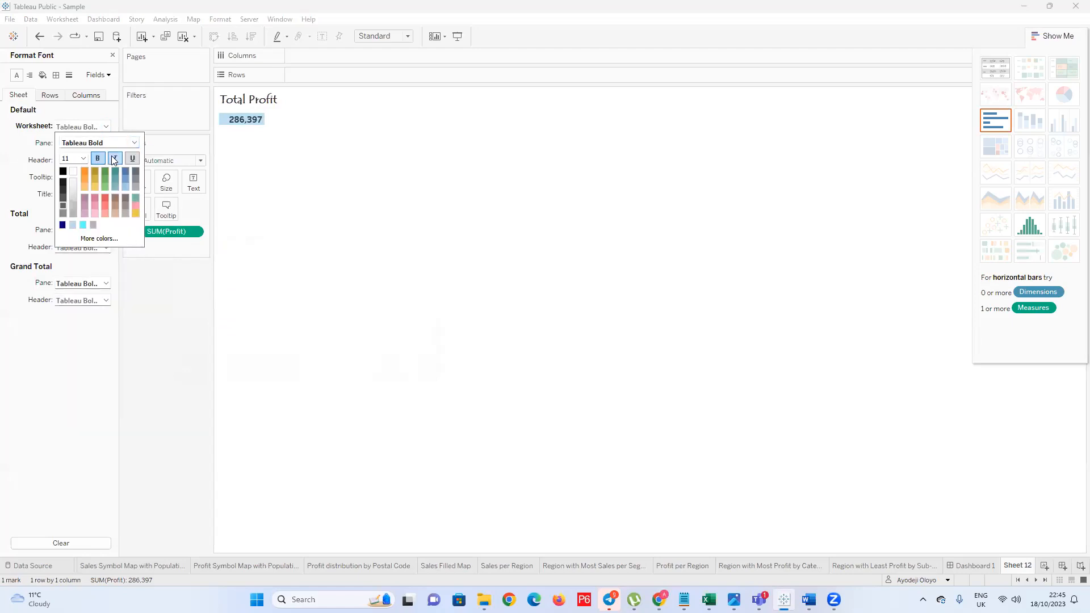
left_click(314, 176)
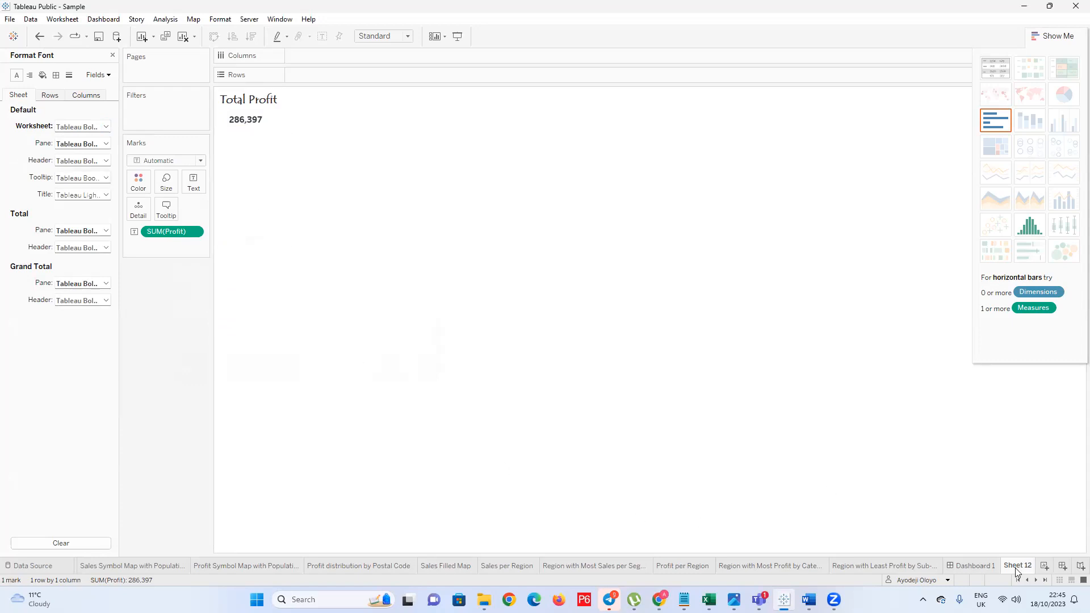
Add a new blank worksheet and rename Sheet 12 as "Total Profit"
left_click(1044, 566)
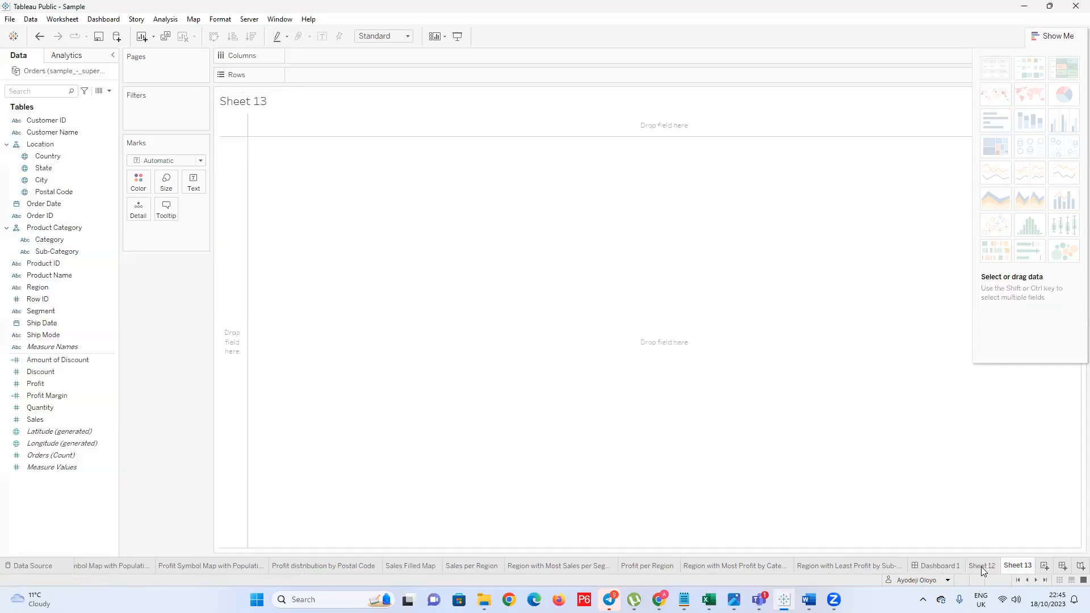
left_click(982, 567)
right_click(981, 567)
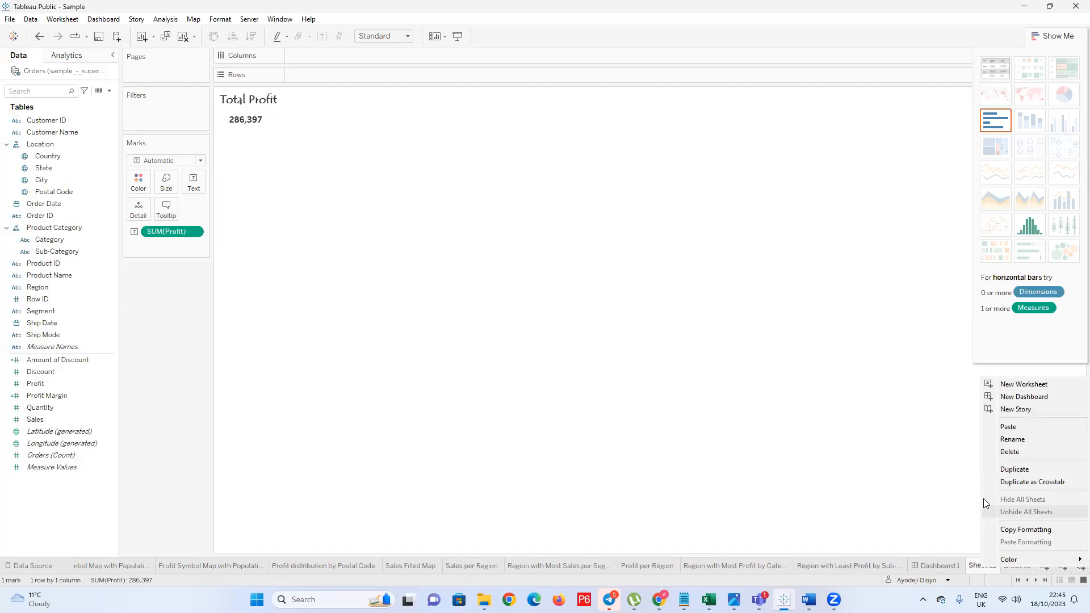
left_click(1016, 444)
type("T")
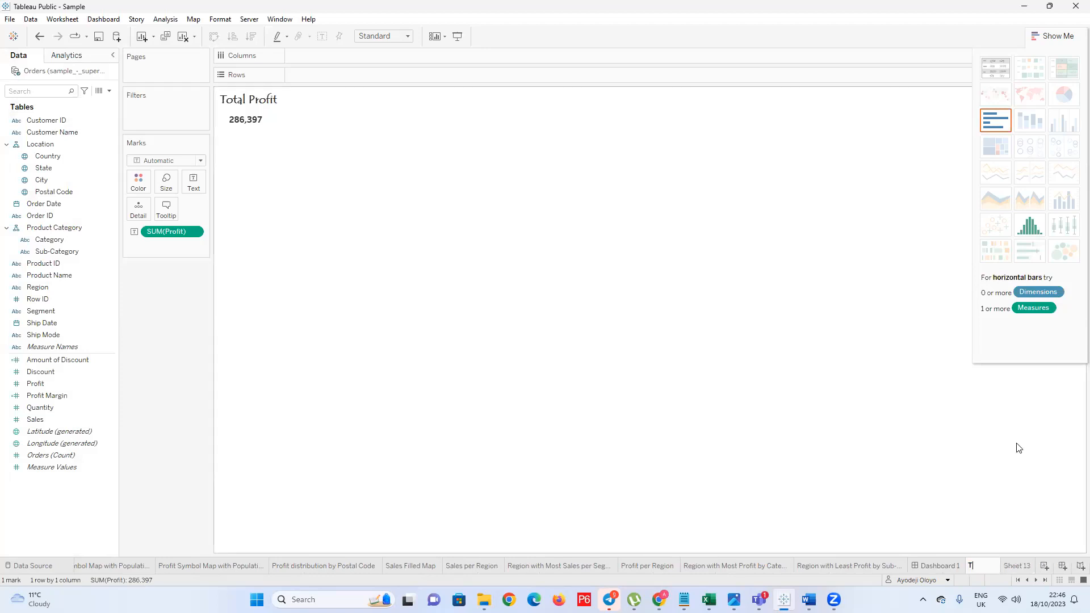
type("otal Profit")
key("Return")
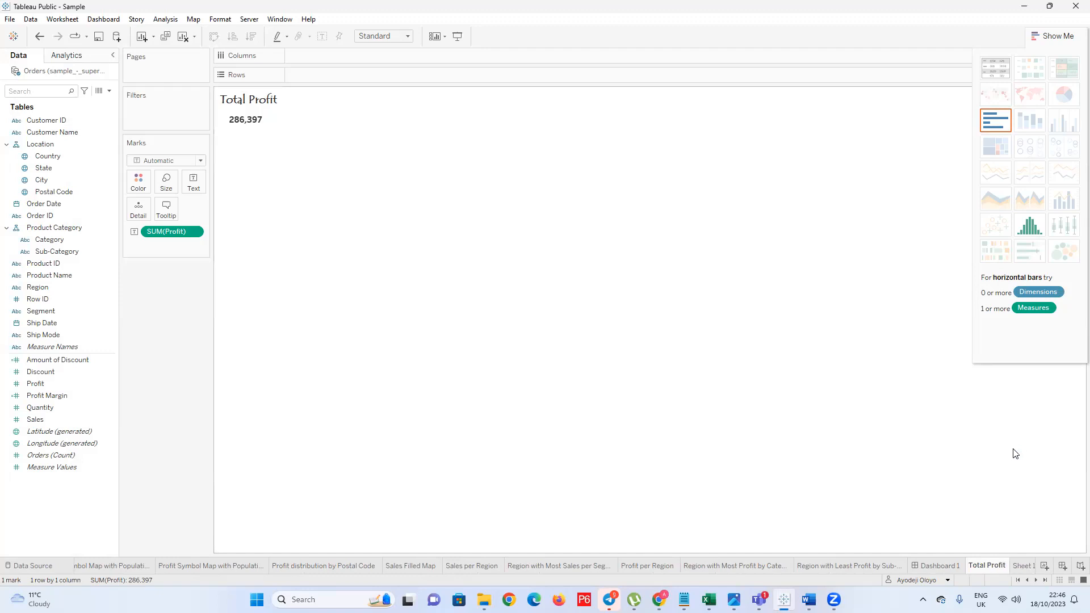
Rename Sheet 13 as "Total Sales" and add another blank worksheet after it
left_click(1021, 566)
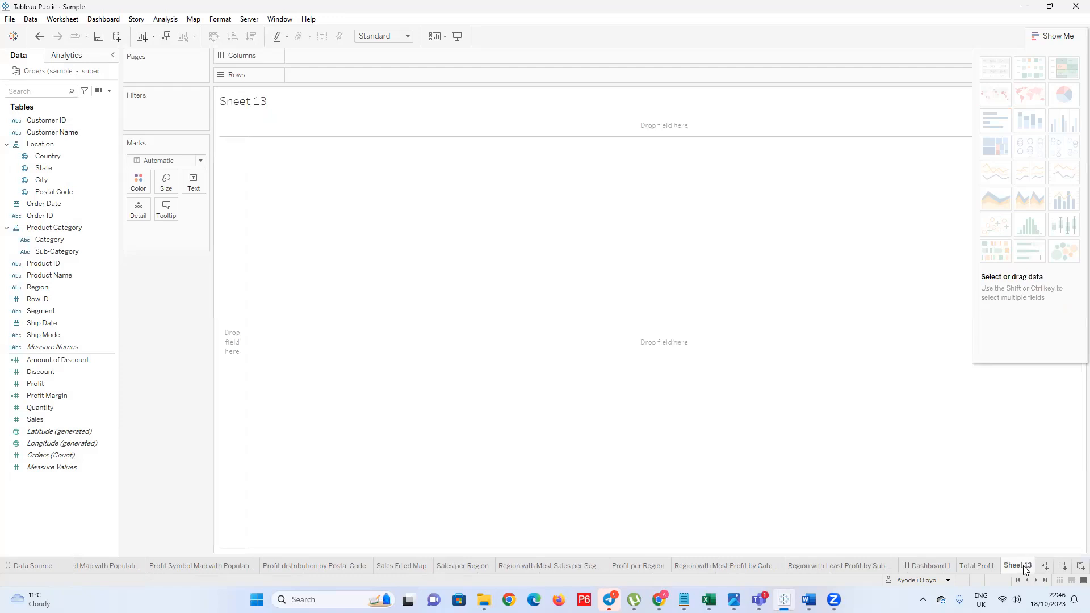
double_click(1022, 566)
type("Total Sale")
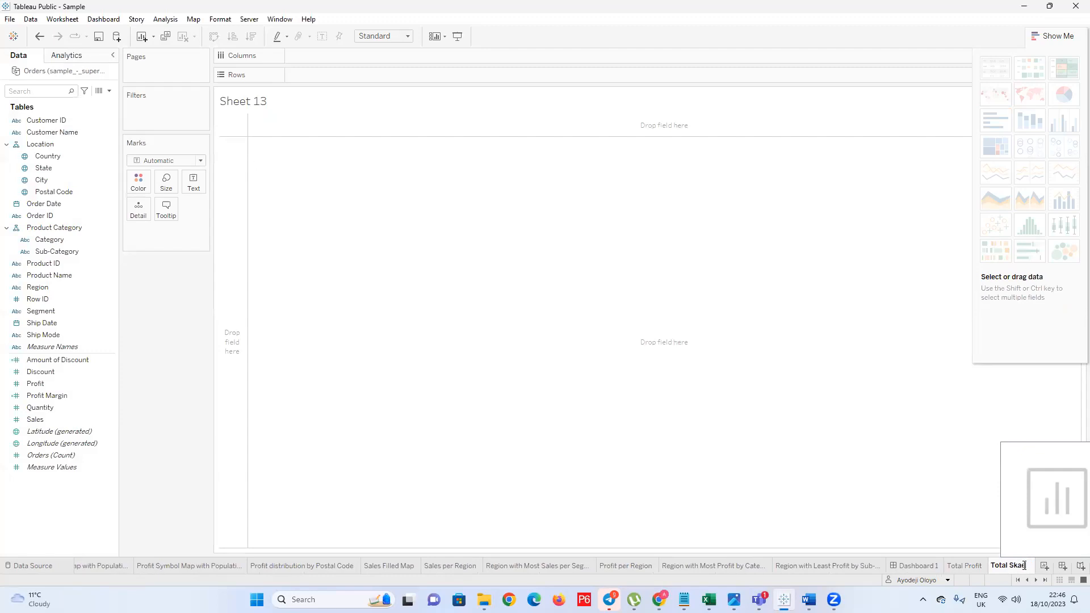
key("BackSpace")
key("BackSpace")
key("BackSpace")
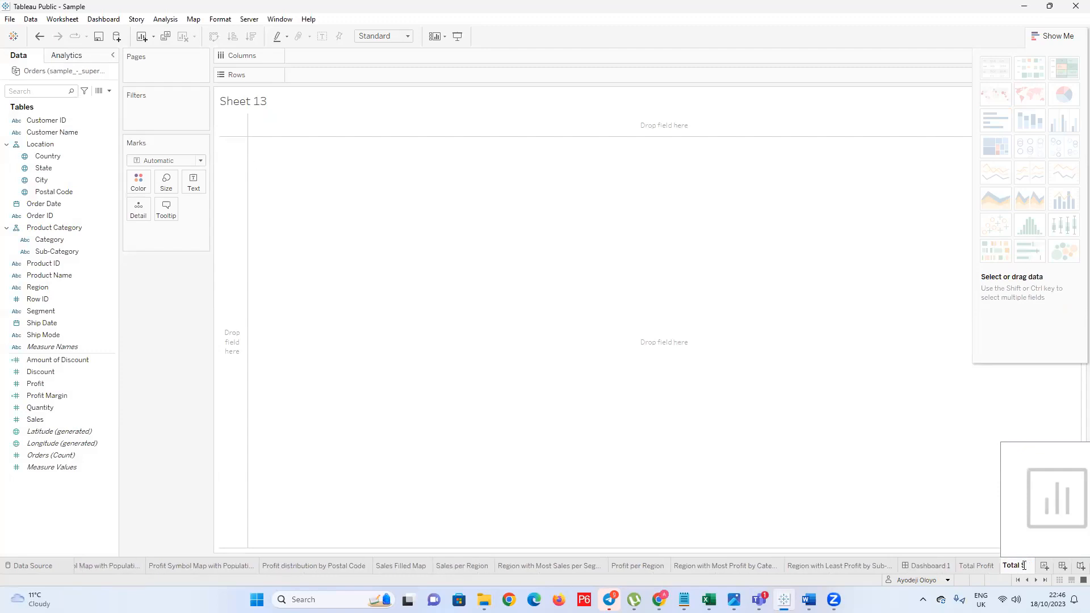
type("alesa")
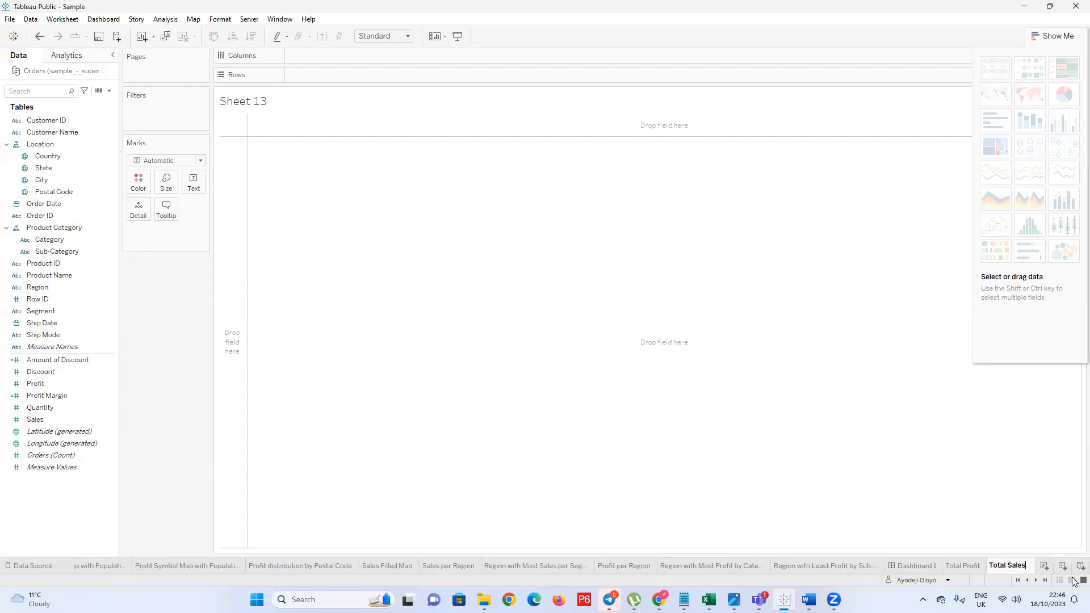
left_click(1044, 565)
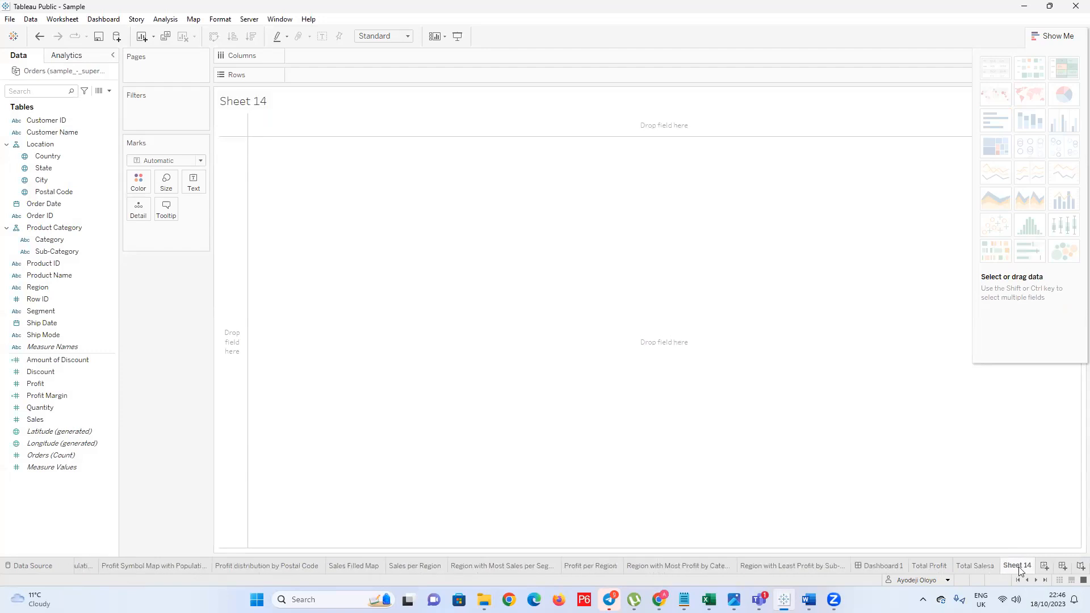
left_click(991, 568)
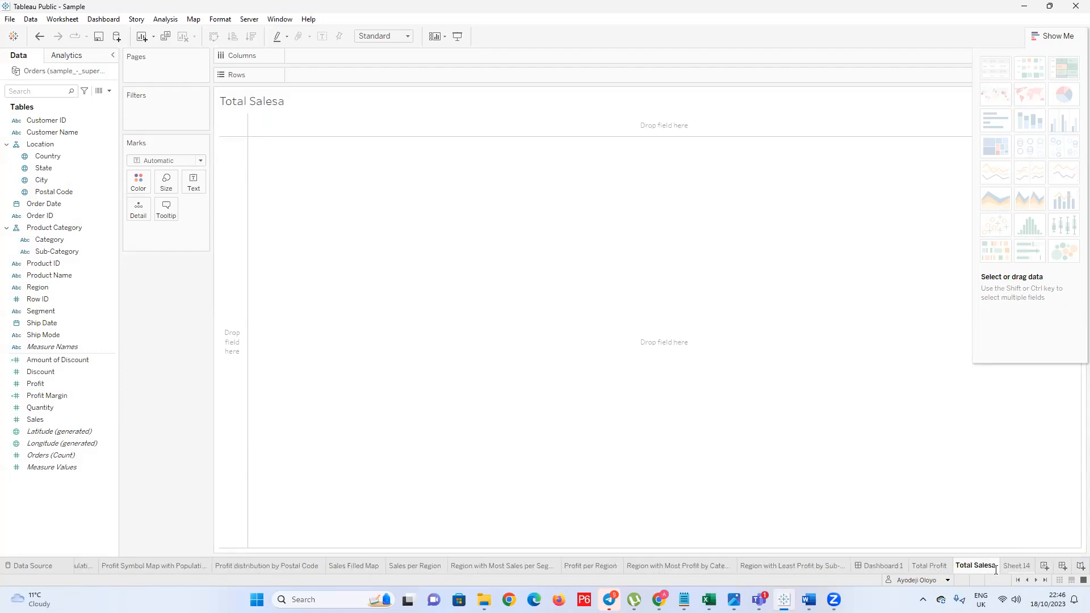
key("BackSpace")
Rename Sheet 14 as "Total Profit Margin"
left_click(1011, 565)
double_click(1017, 566)
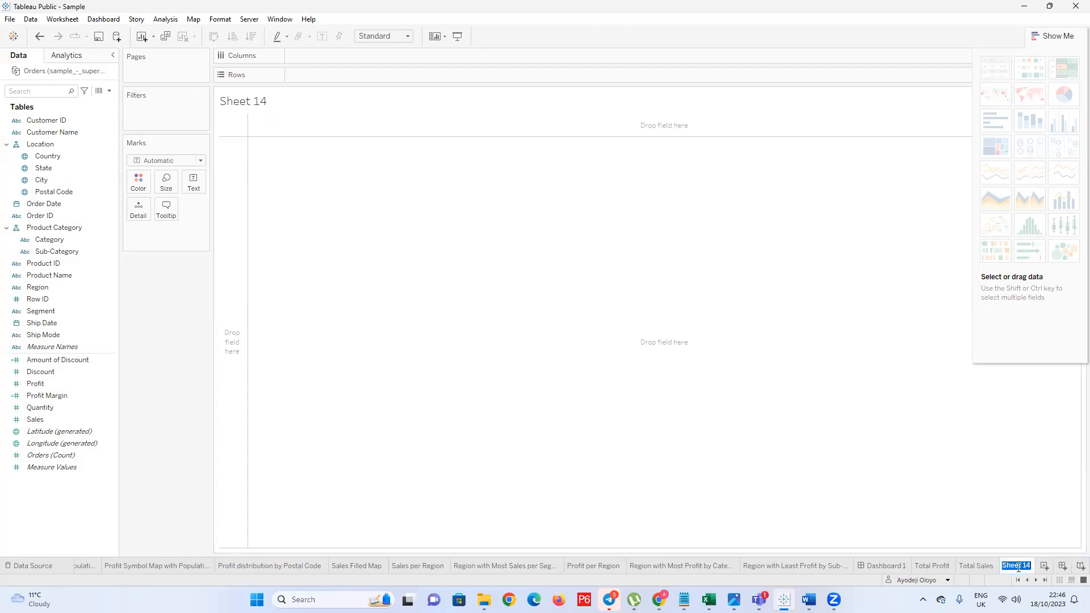
type("Profit Margin")
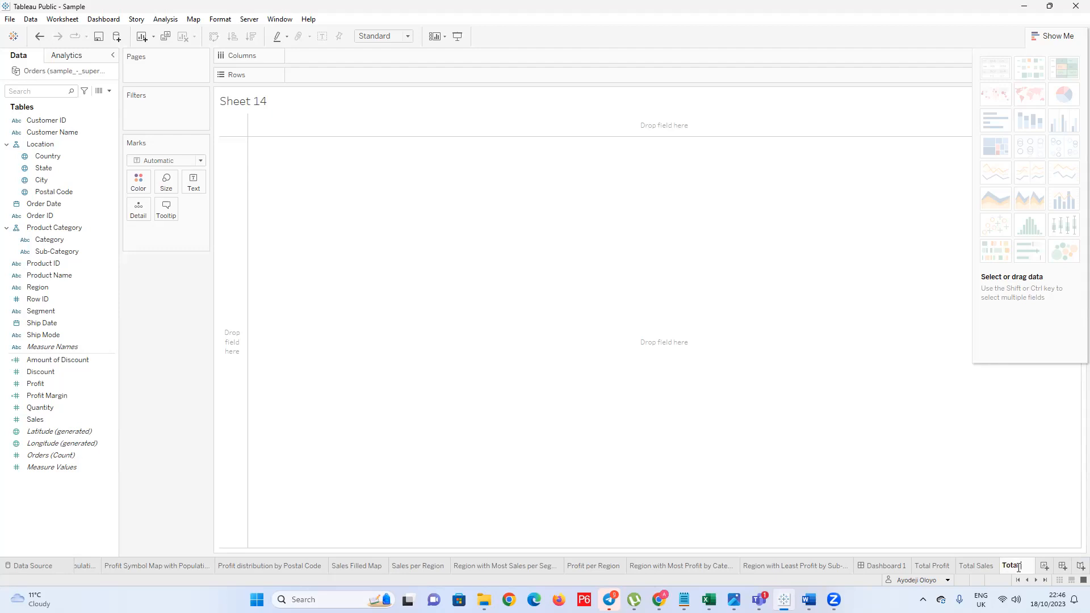
type("rofit")
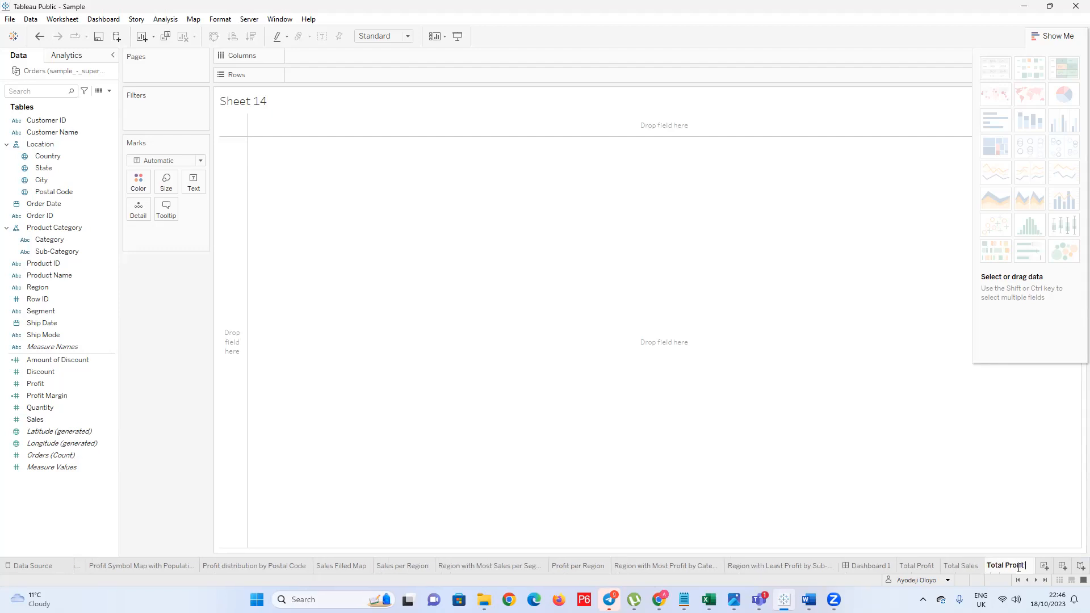
type(" Margin")
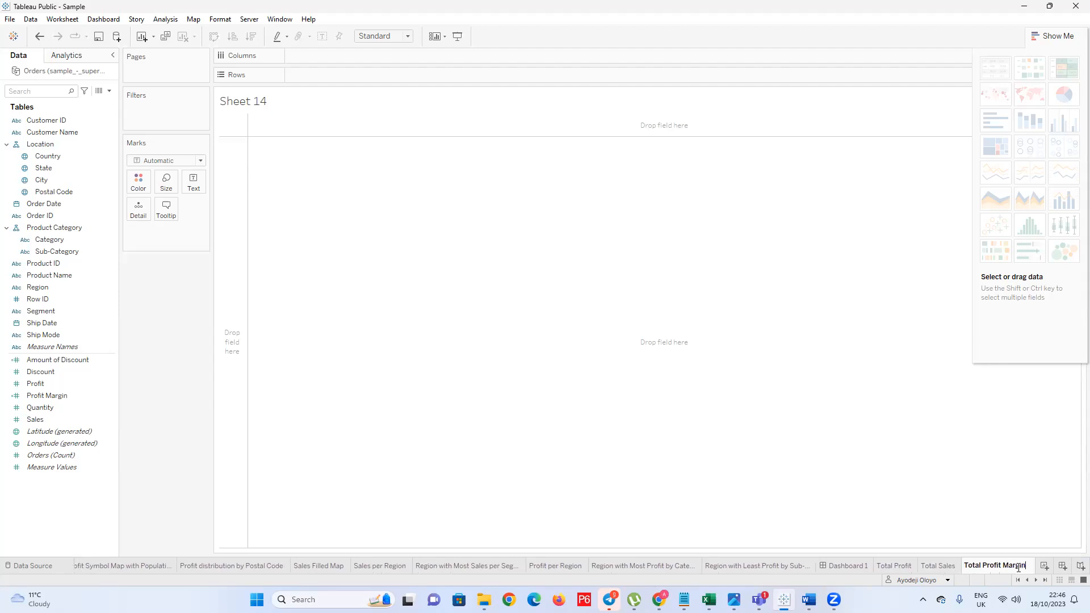
key("Return")
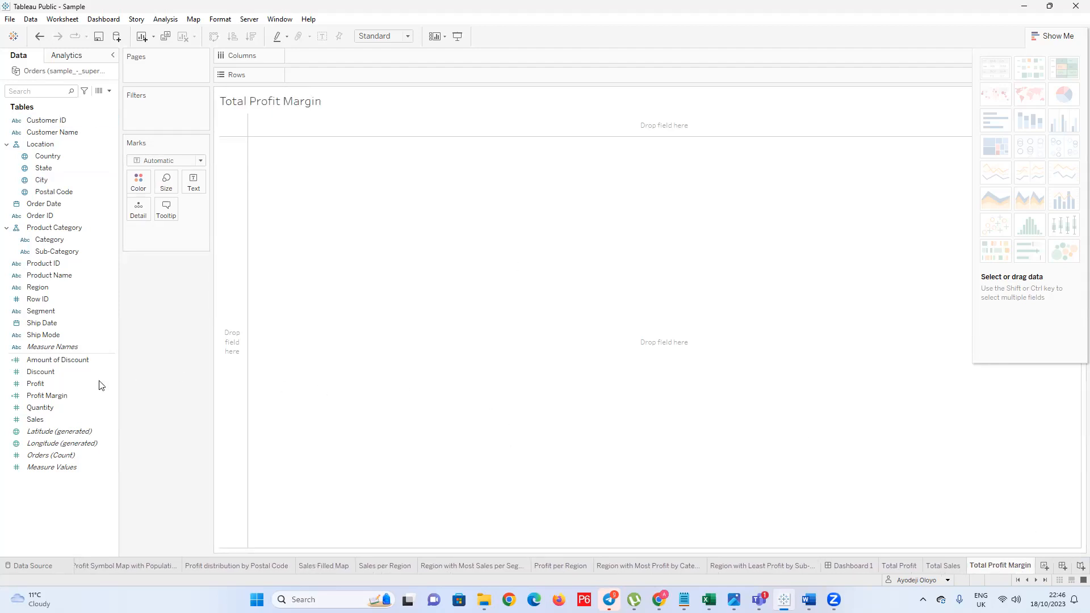
Add a blank worksheet after Total Profit Margin and name it "Total Qunatity"
left_click(77, 408)
left_click(1044, 566)
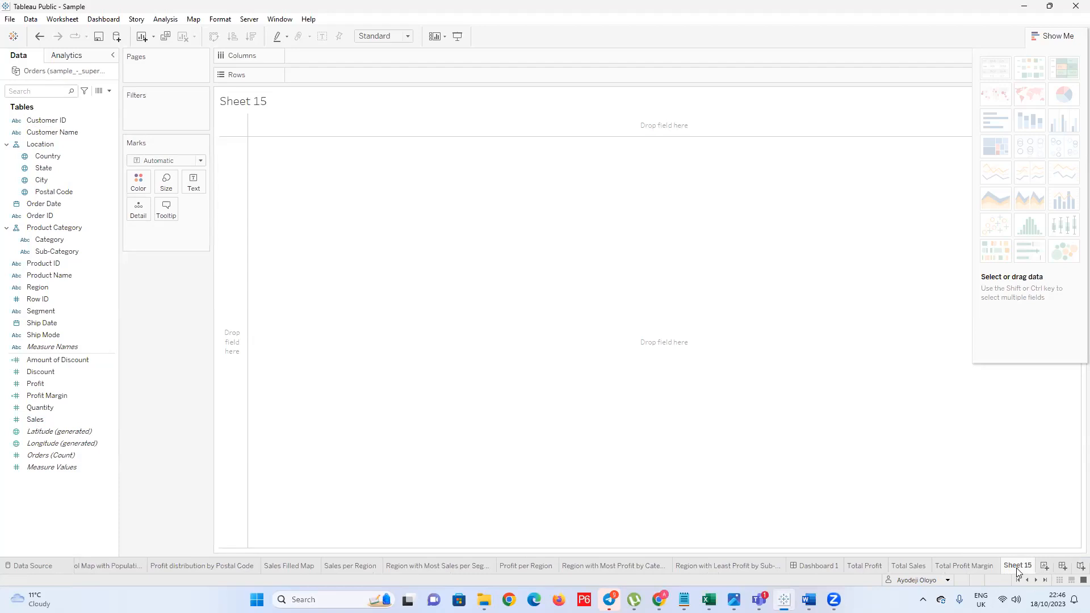
double_click(1021, 567)
type("Total Qunatity")
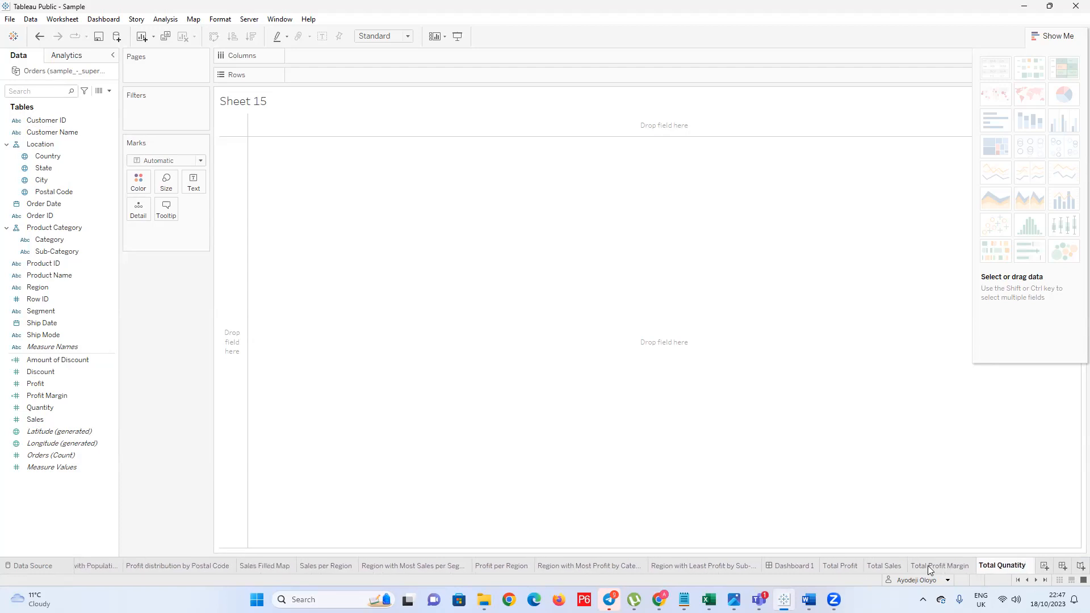
Place the Sales measure as a single text figure on the Total Sales worksheet
left_click(929, 567)
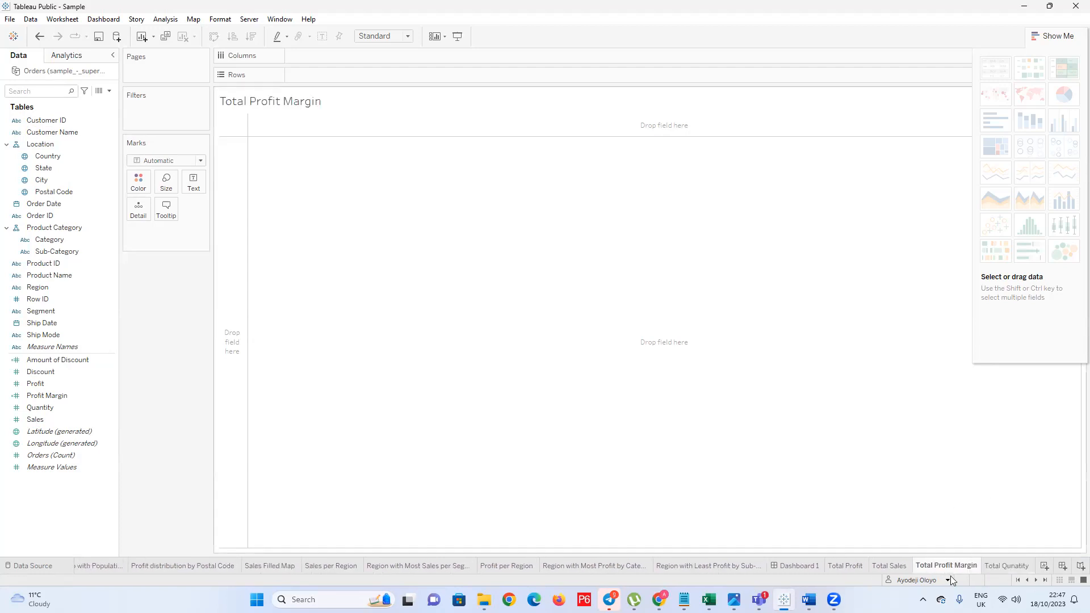
left_click(890, 567)
left_click(48, 384)
left_click(50, 407)
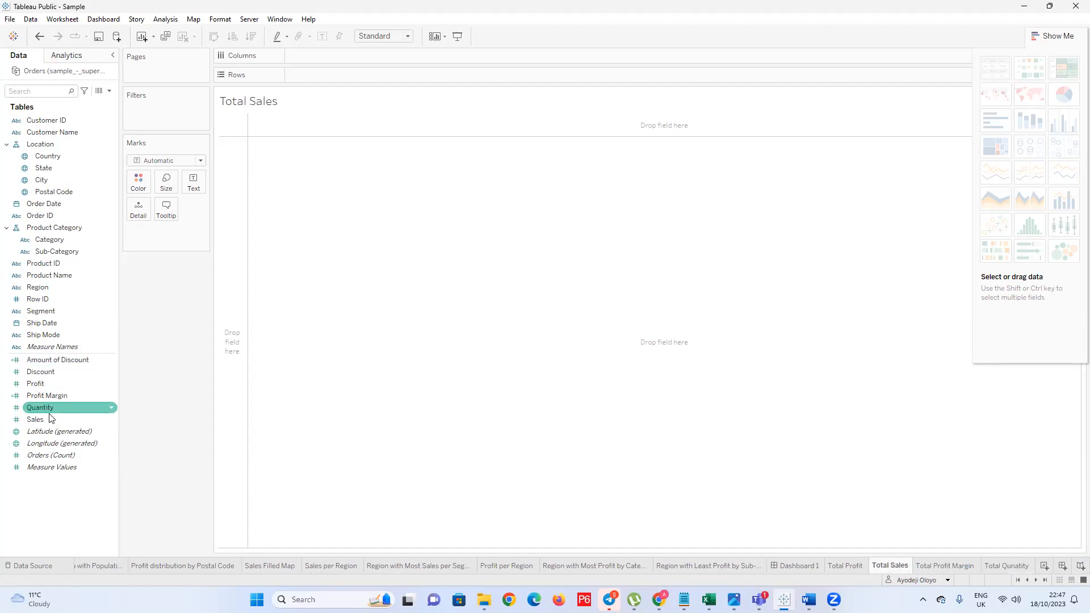
left_click(61, 420)
left_click_drag(62, 420, 288, 148)
left_click(248, 124)
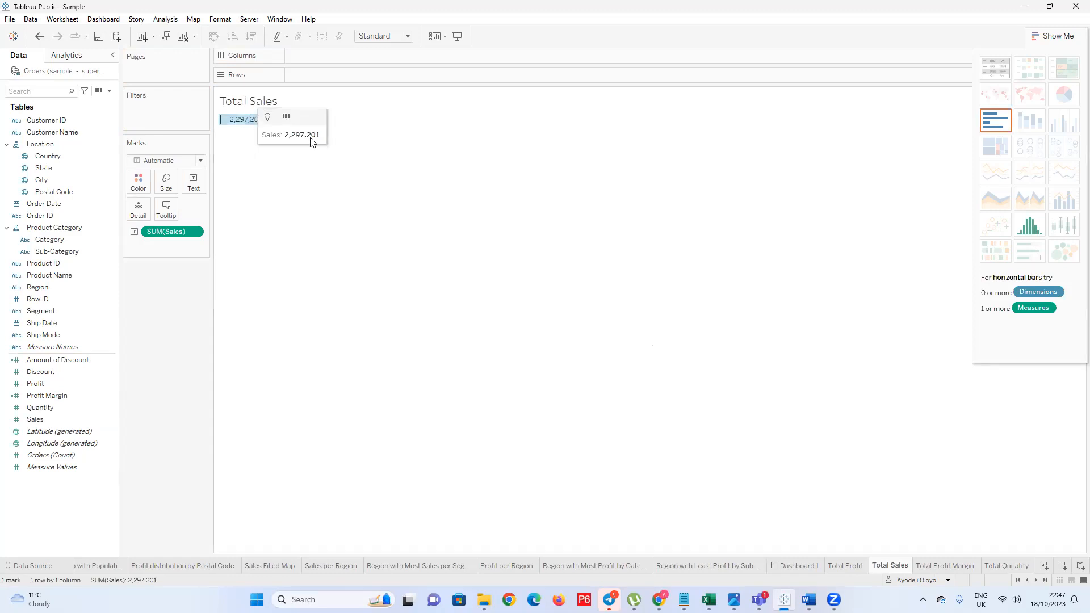
Format the Total Sales worksheet's default font as Tableau Bold and adjust its size
right_click(228, 120)
left_click(258, 157)
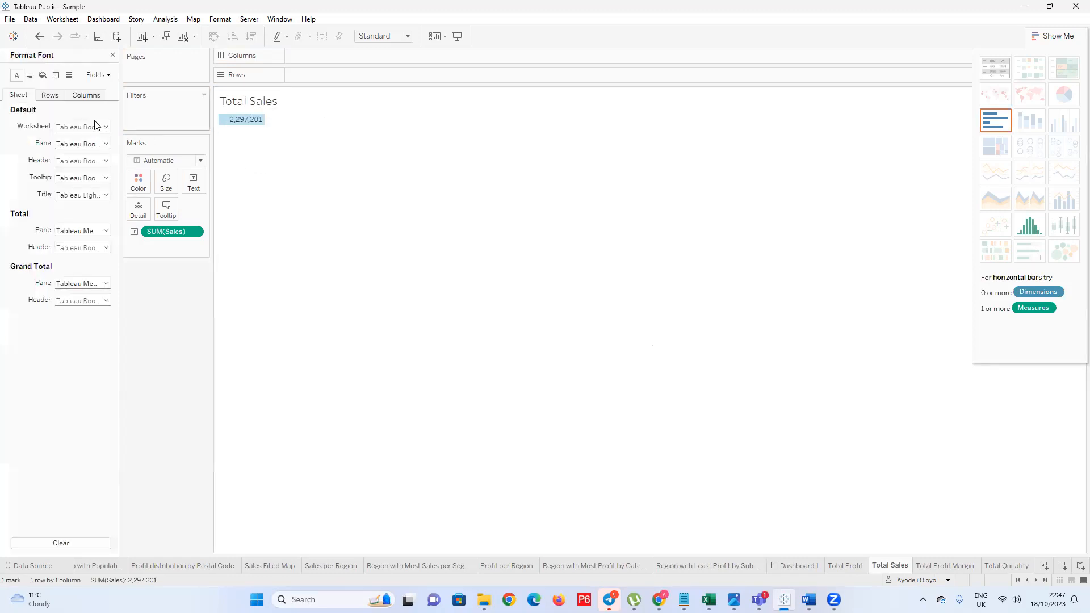
left_click(106, 126)
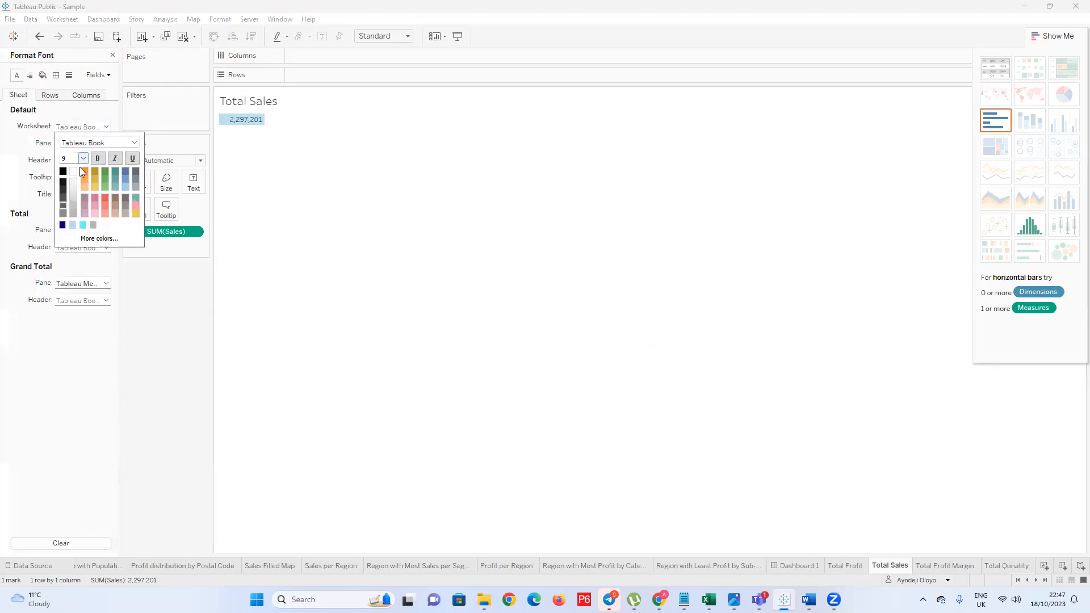
left_click(82, 158)
left_click(69, 199)
left_click(135, 143)
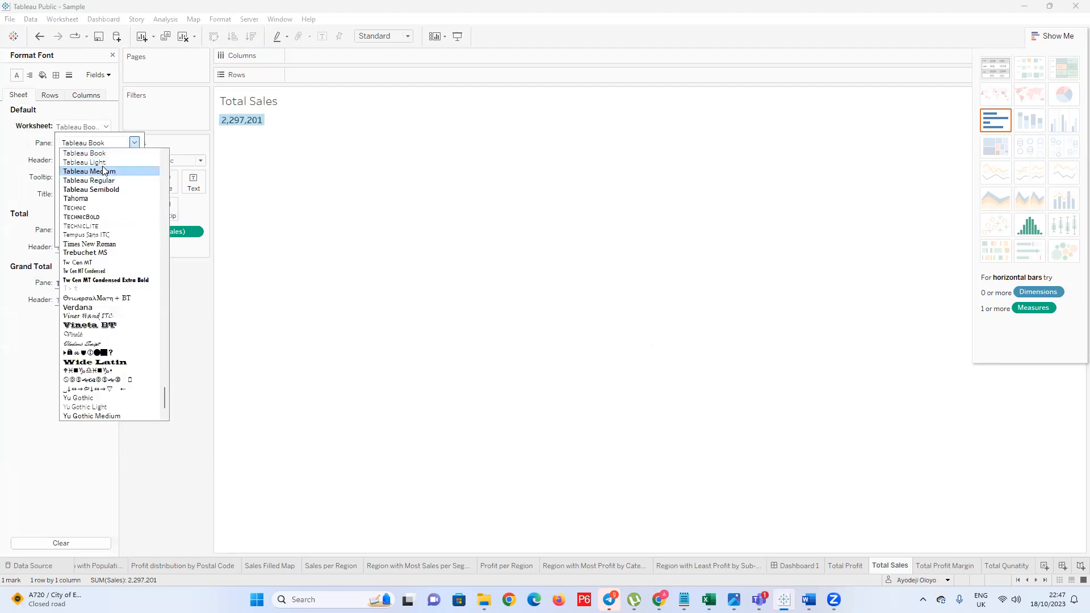
scroll(103, 171, "up", 2)
left_click(85, 196)
left_click(82, 158)
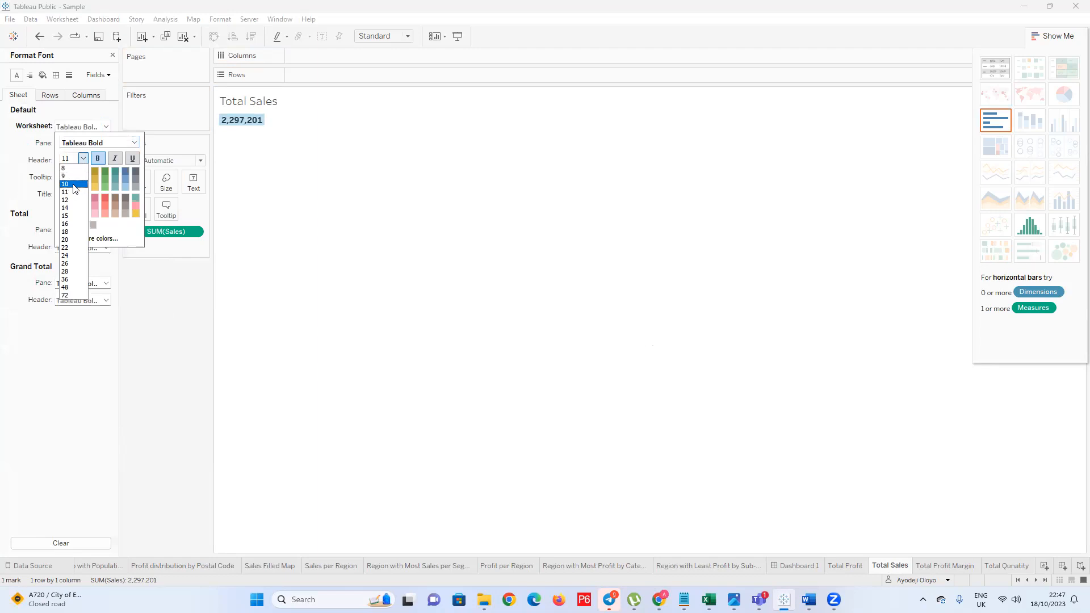
left_click(76, 185)
left_click(372, 168)
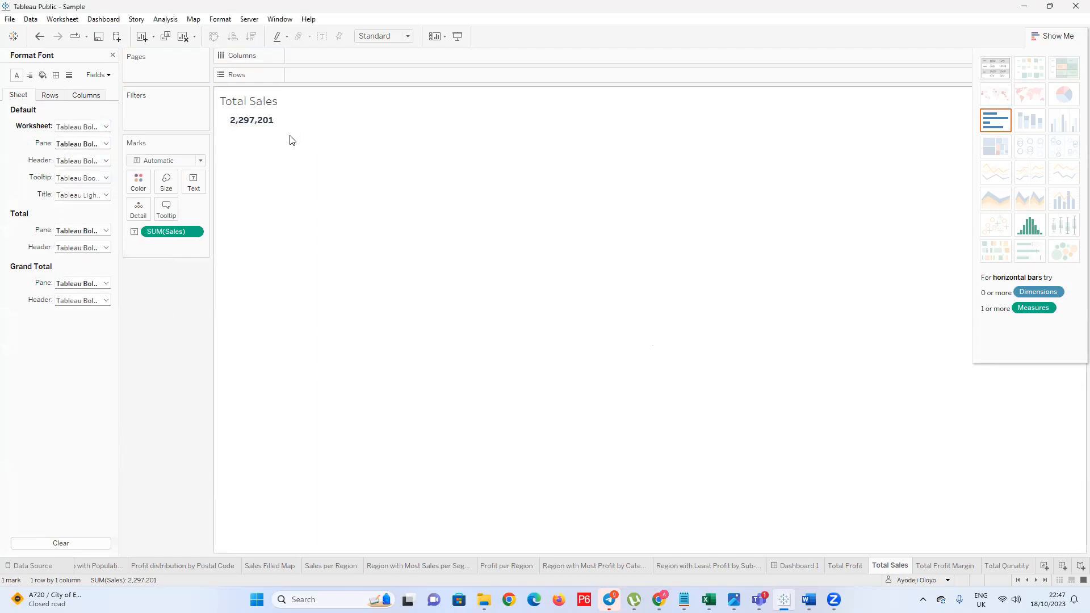
Set the Total Sales worksheet title to the Tempus Sans ITC font in bold
double_click(242, 101)
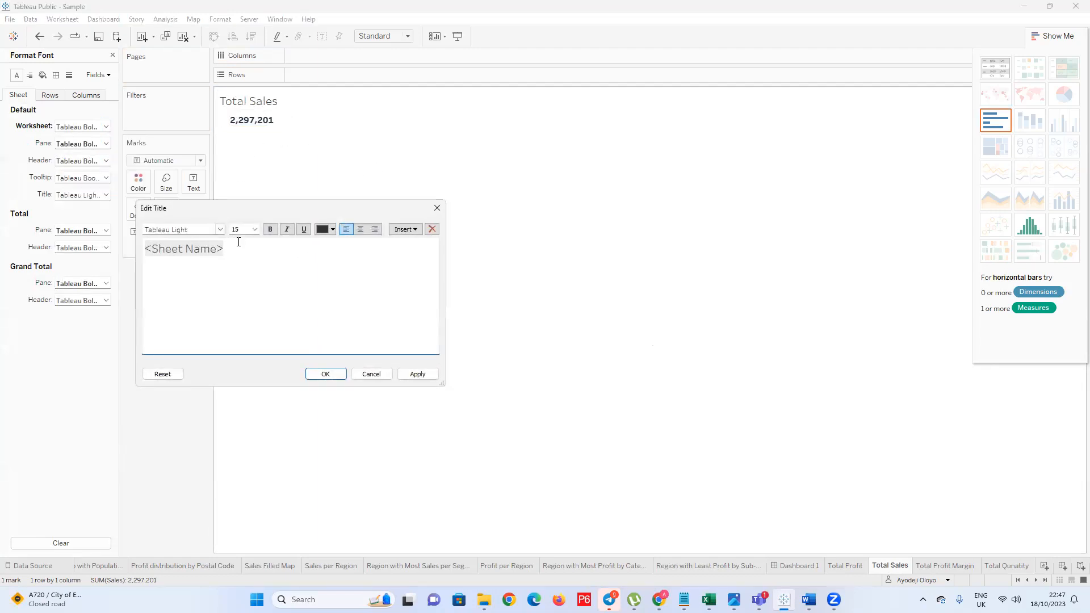
left_click_drag(238, 242, 124, 246)
left_click(220, 229)
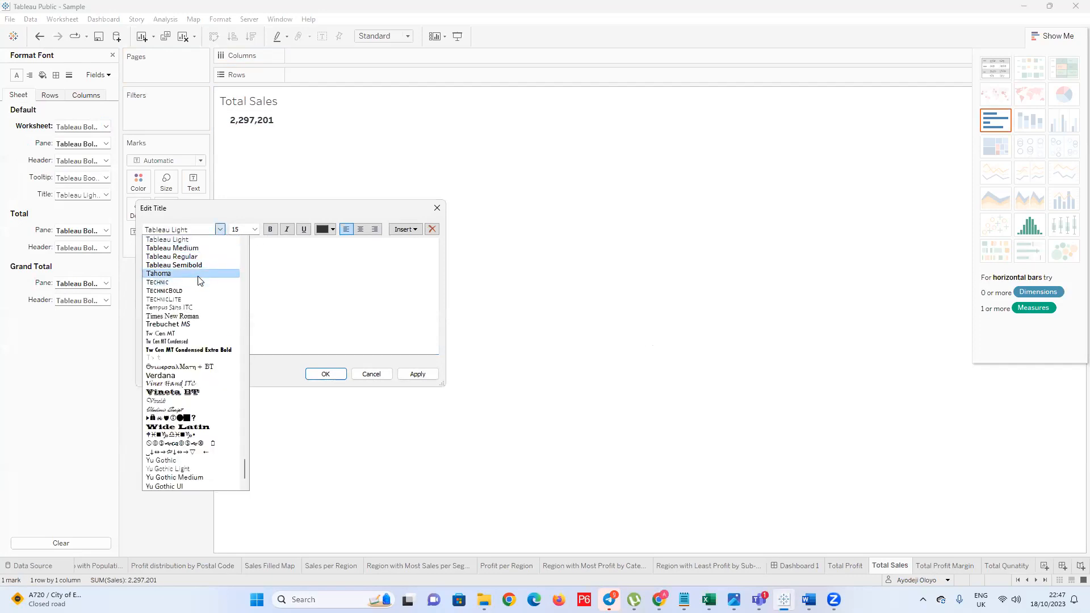
scroll(196, 278, "up", 2)
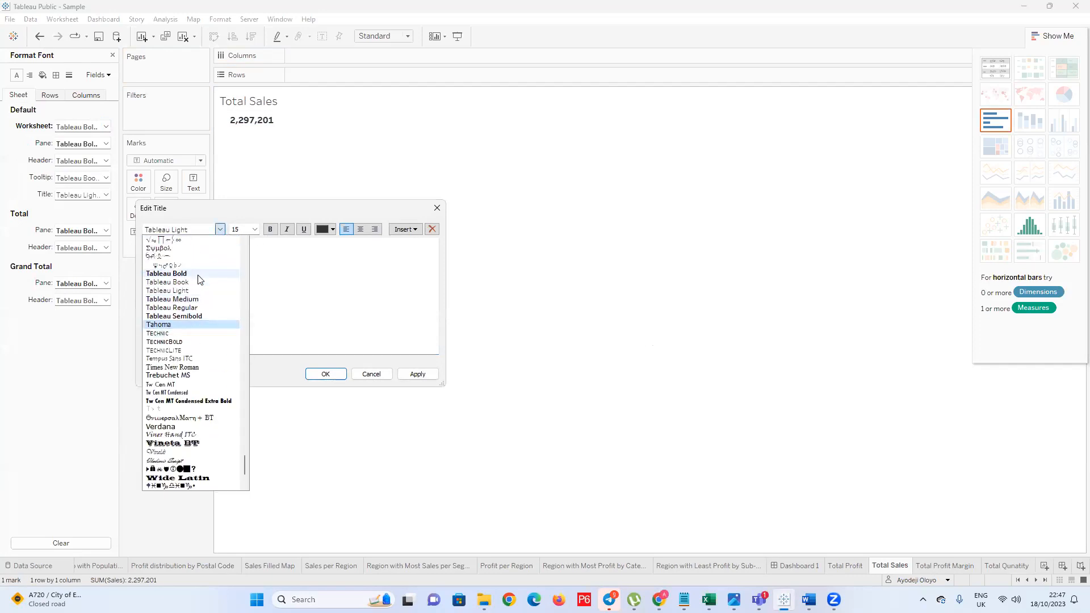
left_click(196, 358)
left_click(270, 229)
left_click(326, 374)
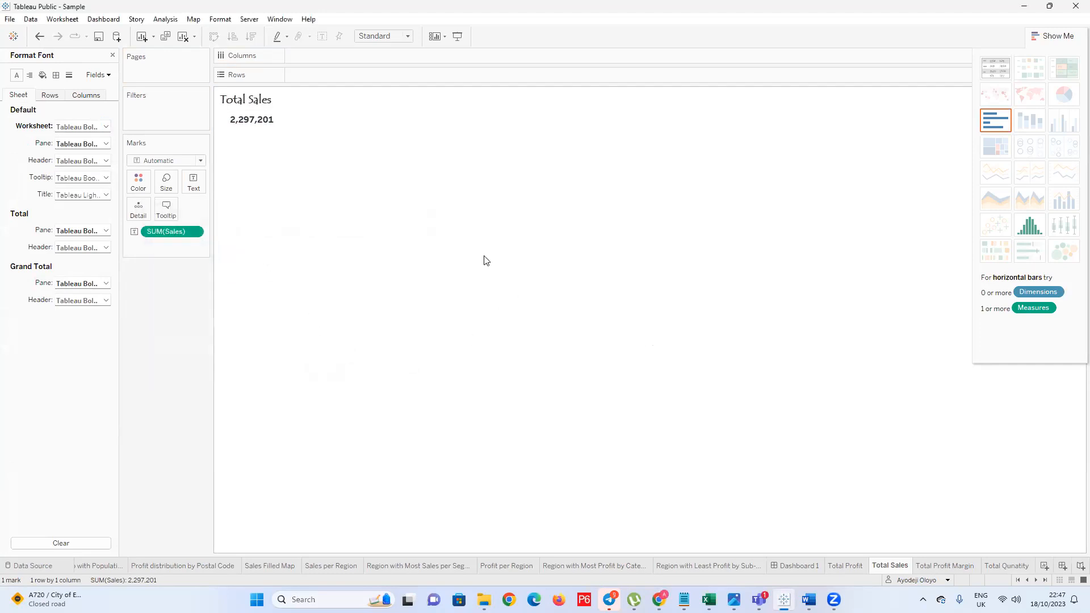
Open the Total Profit Margin worksheet and close the font formatting options to get back to the data fields
left_click(950, 566)
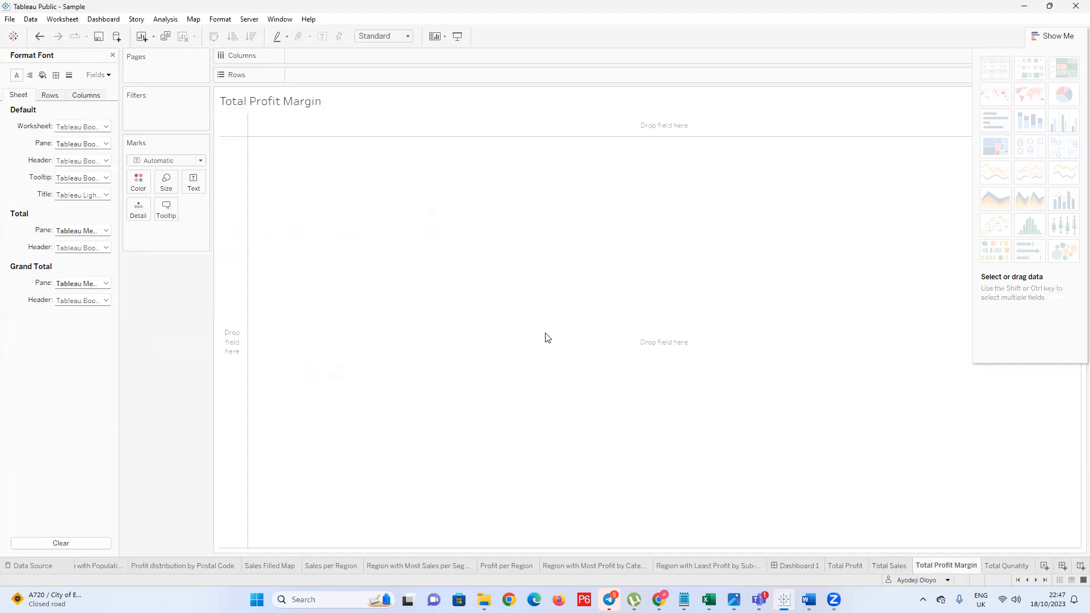
left_click(112, 55)
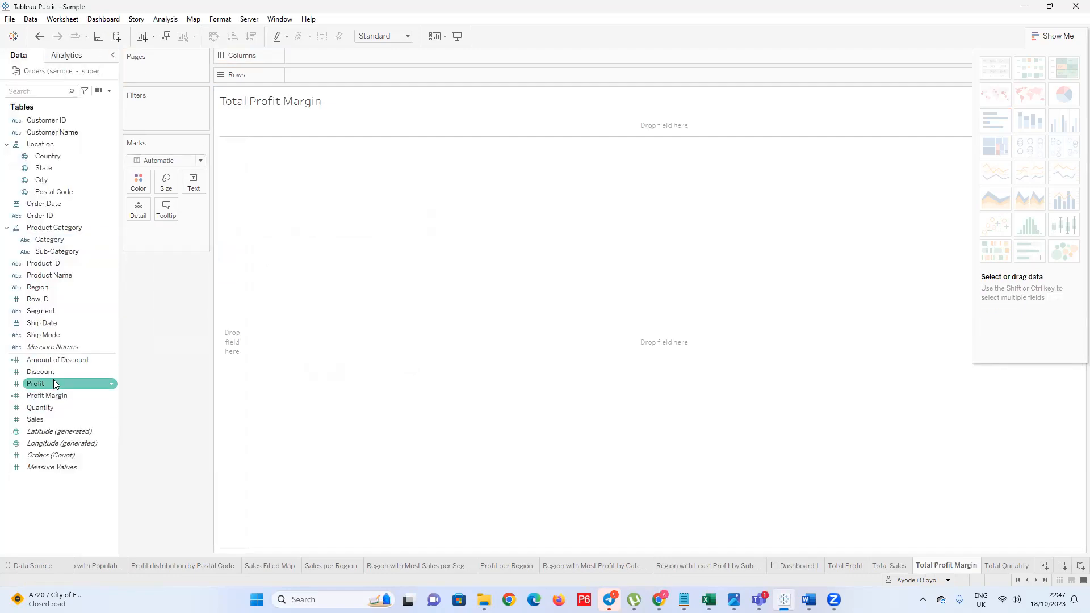
left_click(53, 396)
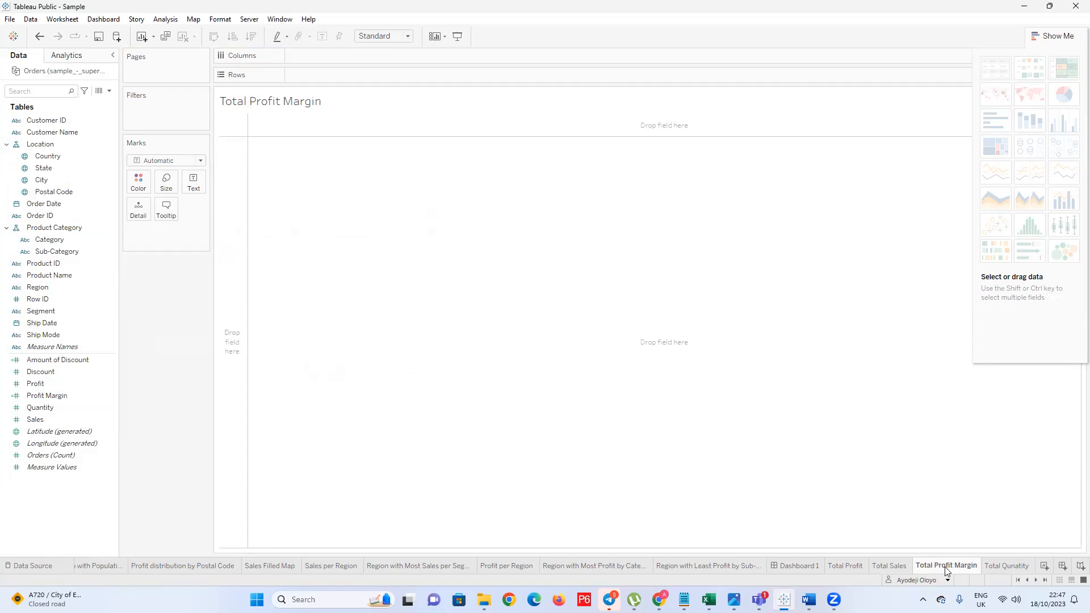
Try to show Profit Margin on the worksheet as a Percent of Total figure, and undo both changes
left_click_drag(61, 404, 280, 164)
mouse_move(251, 126)
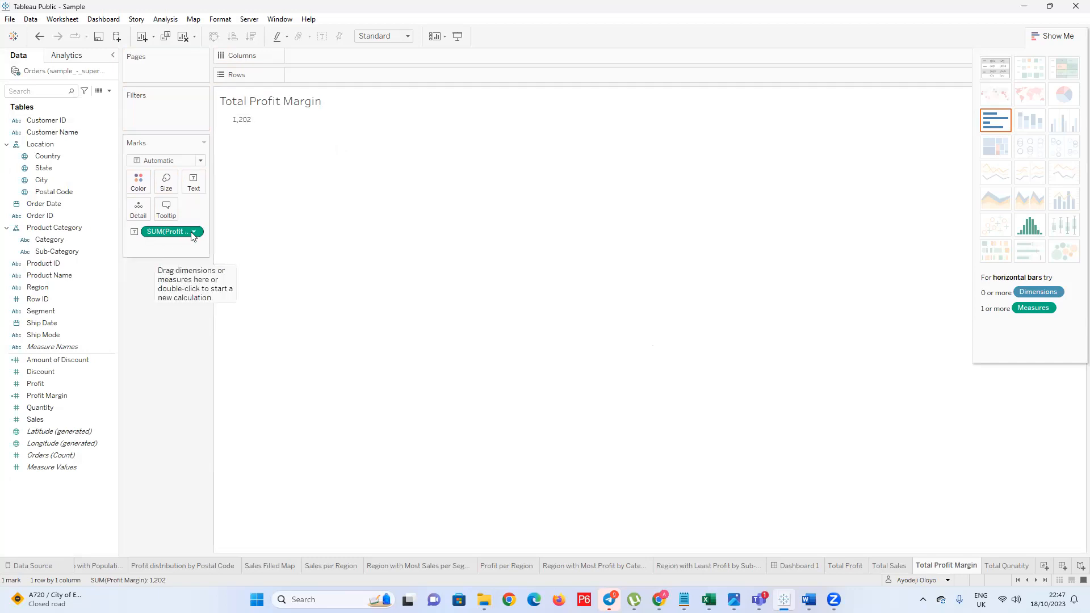
right_click(152, 231)
mouse_move(226, 428)
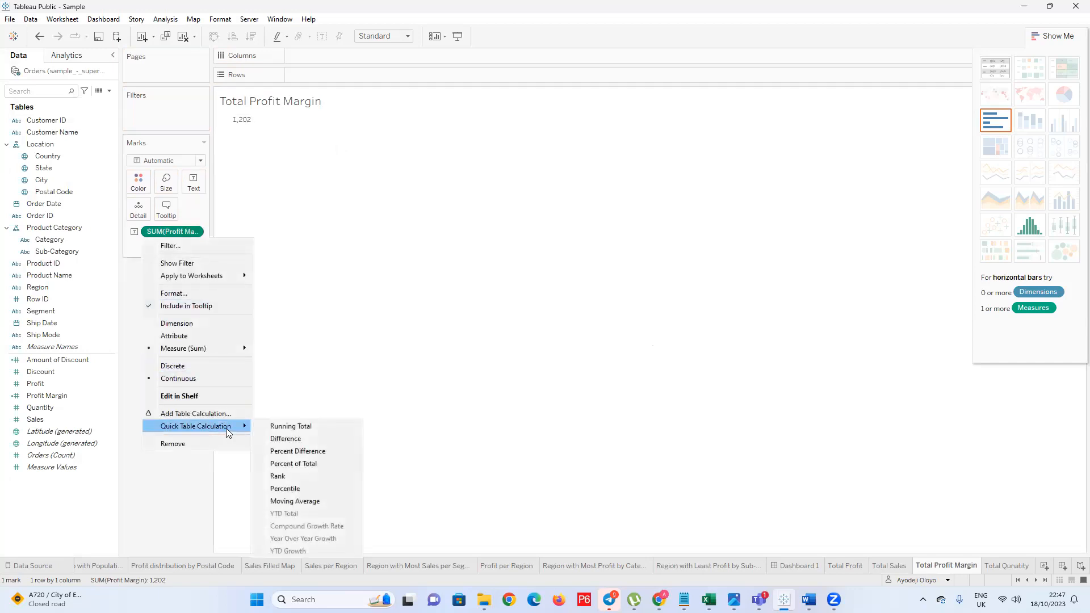
left_click(310, 465)
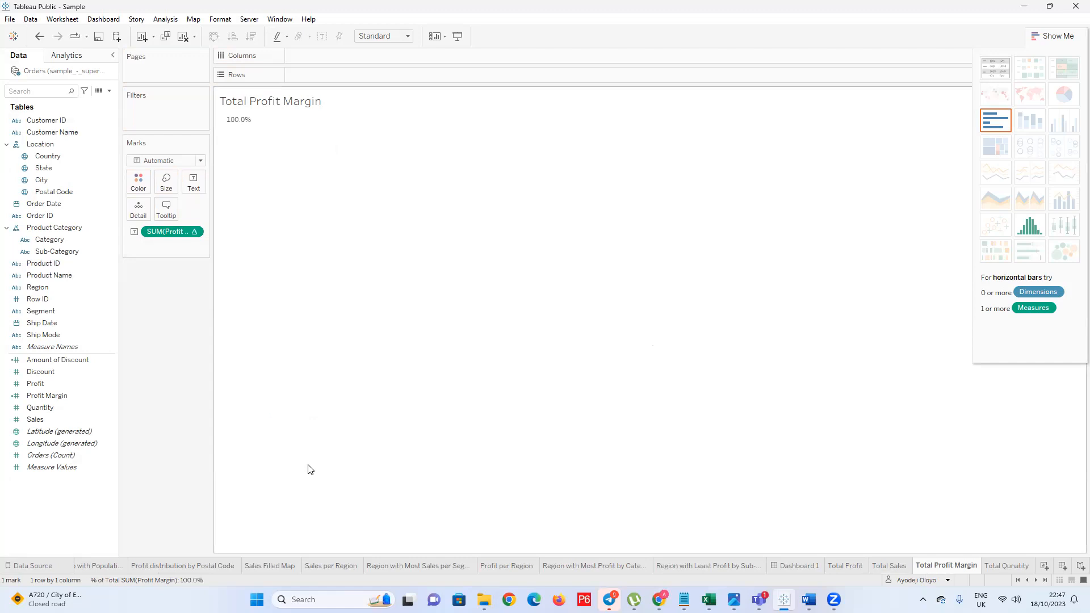
key("ctrl+z")
key("ctrl+z")
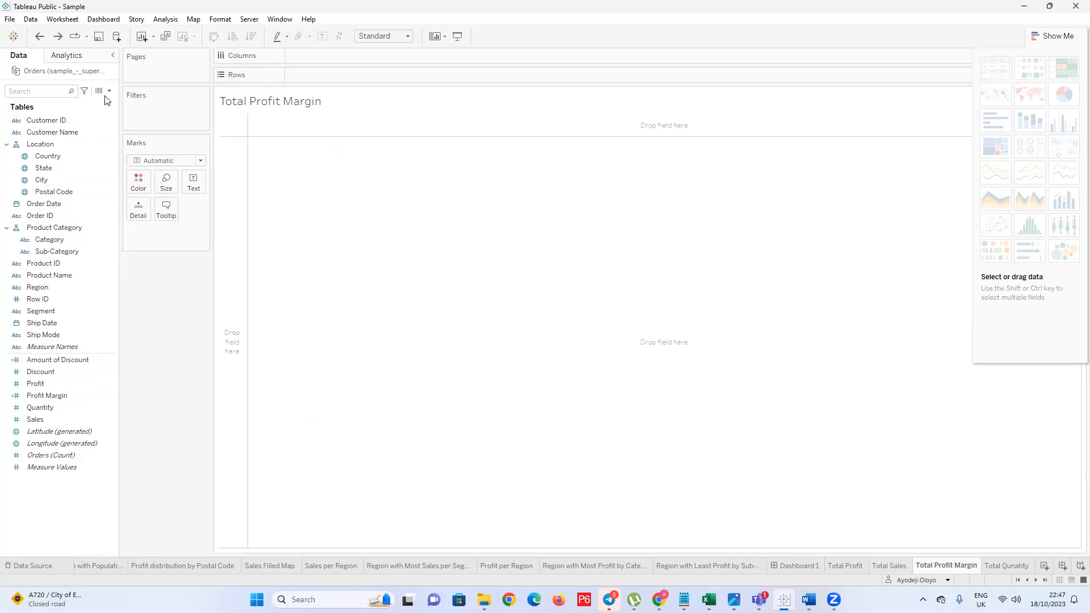
Edit the Profit Margin calculated field so that its numerator reads SUM([Profit])
right_click(60, 397)
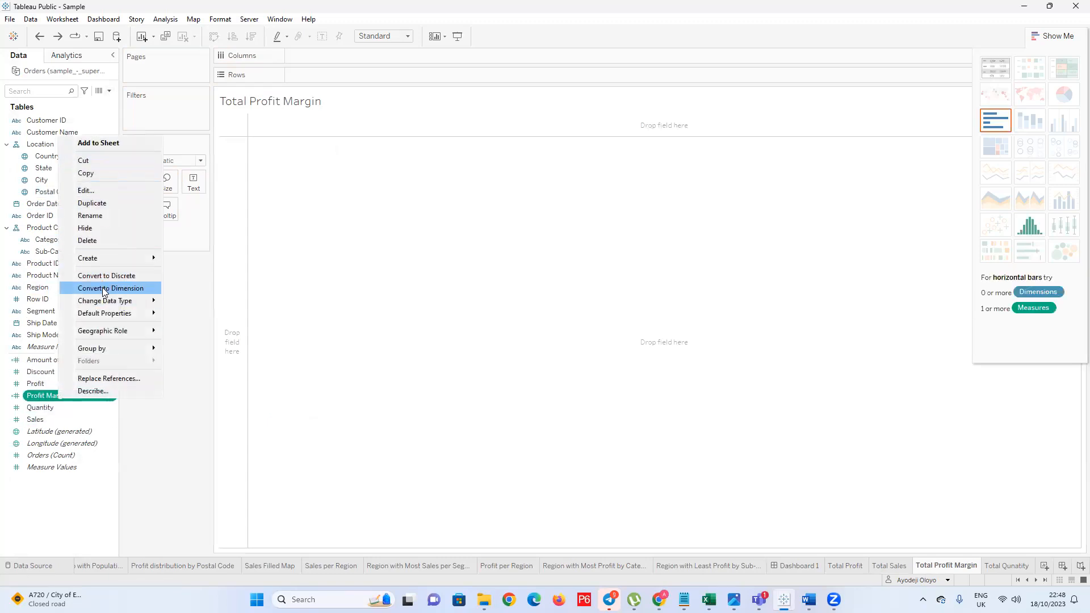
mouse_move(103, 316)
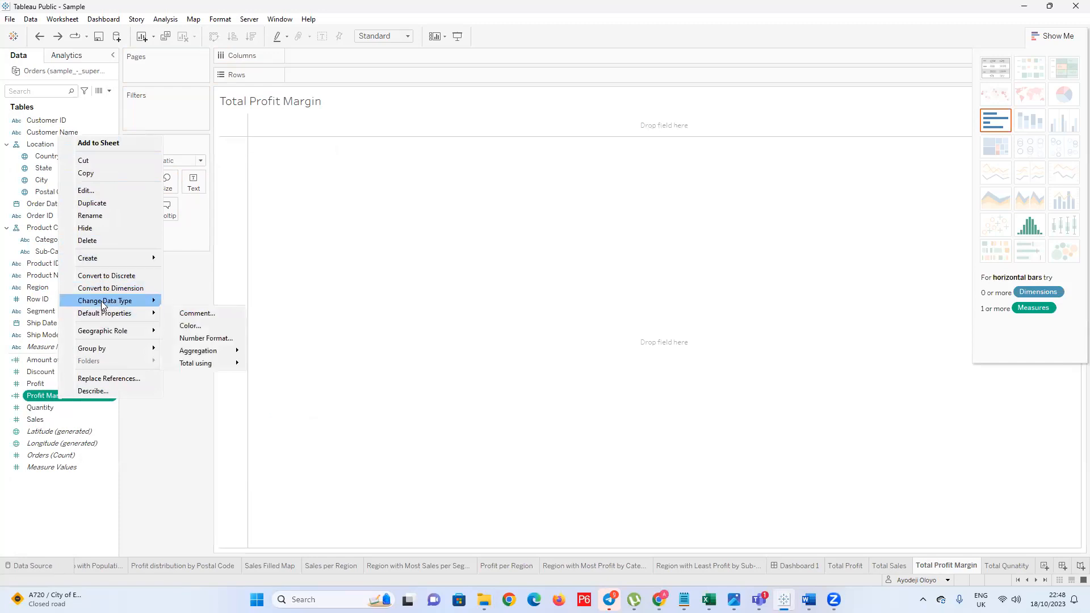
mouse_move(107, 259)
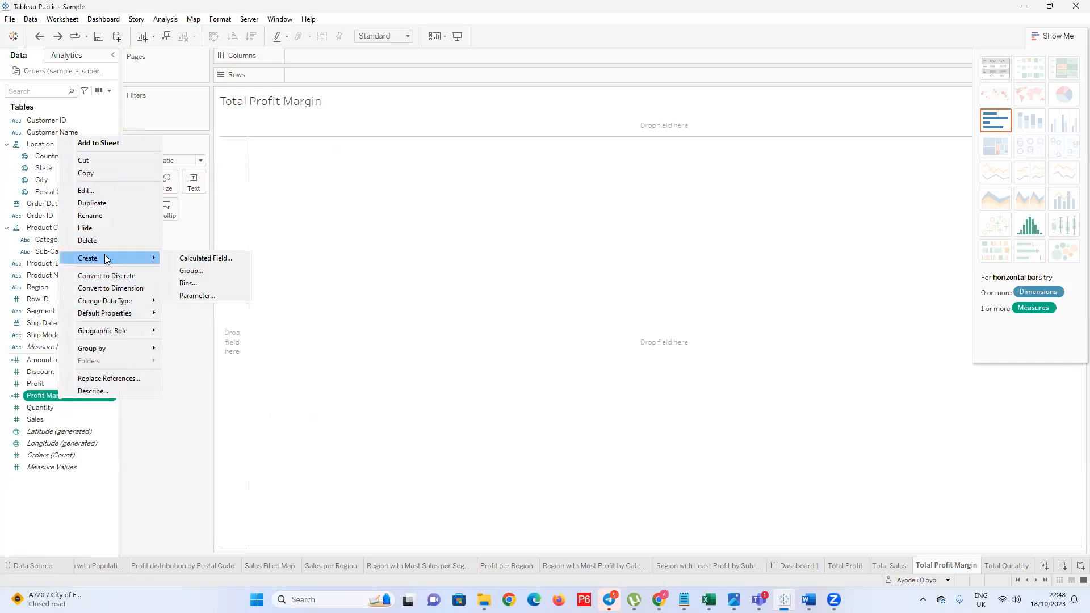
left_click(102, 191)
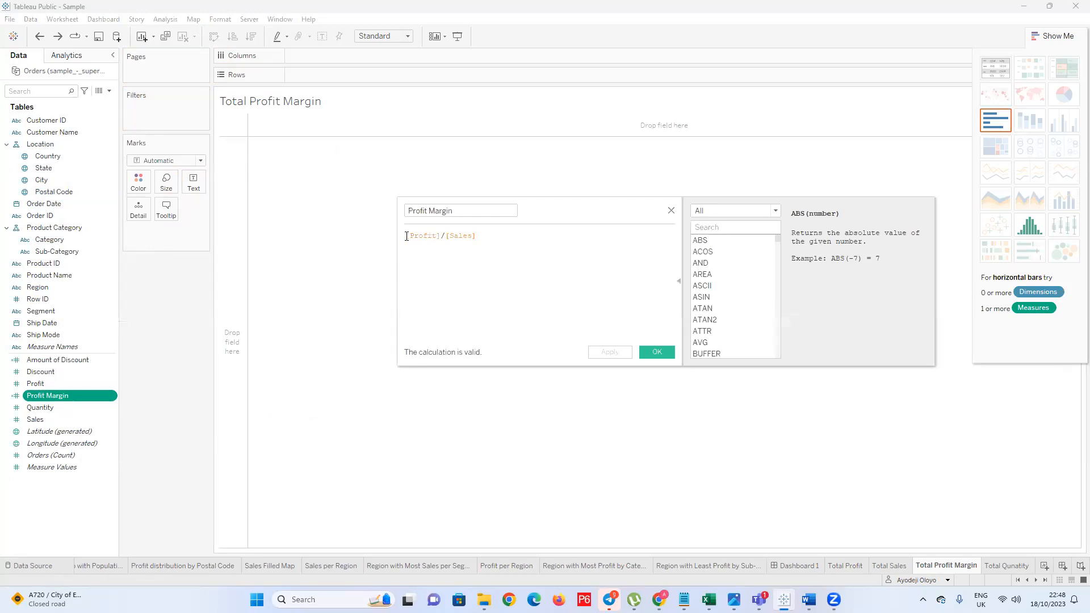
type("su")
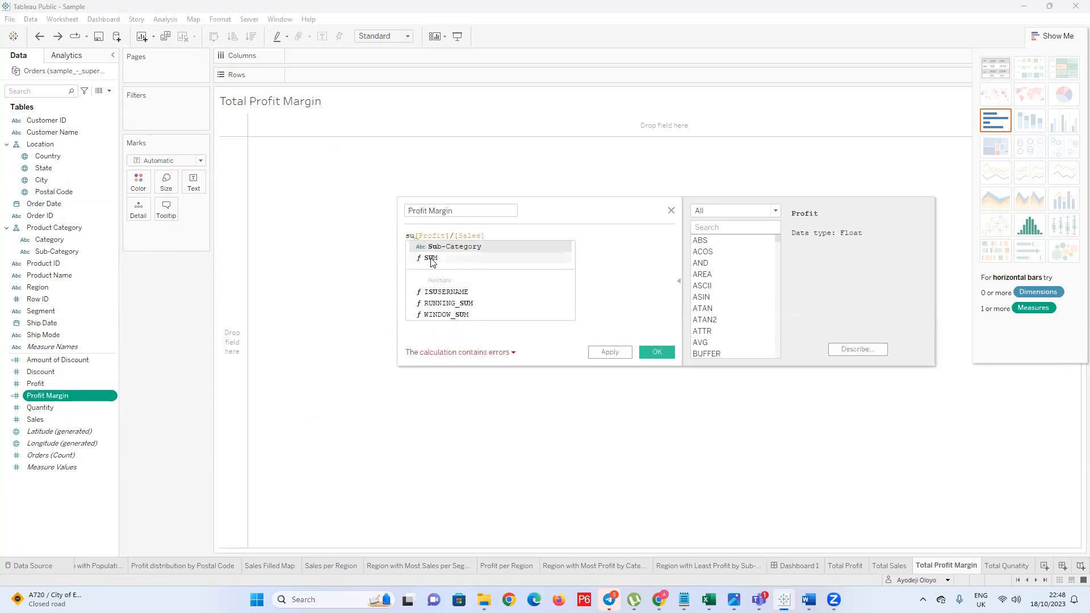
left_click(434, 258)
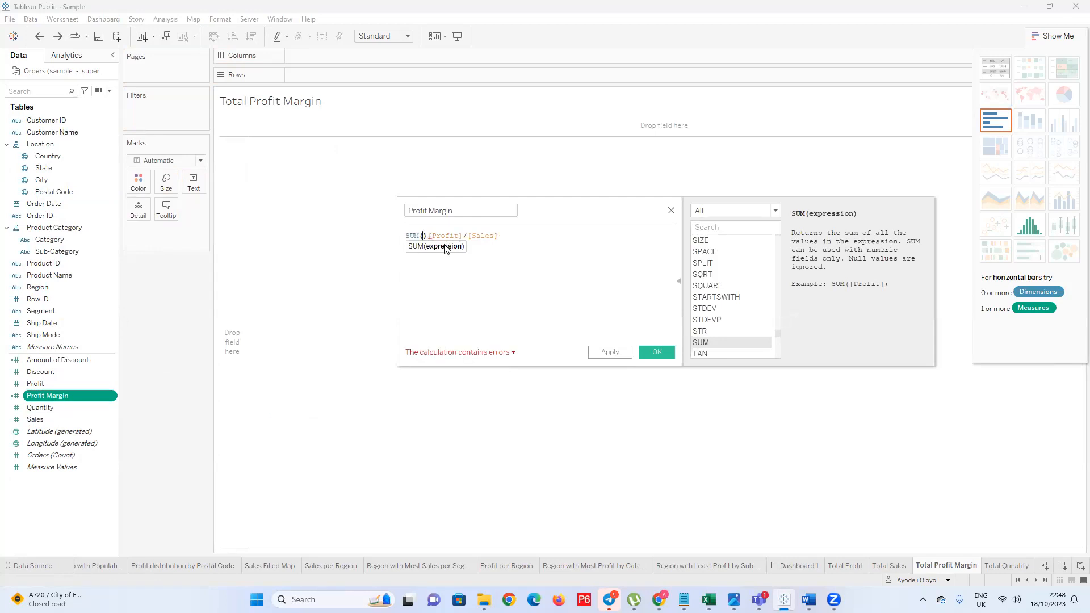
key("Delete")
key("Delete")
key("Right")
key("Right")
key("Right")
key("Right")
key("Right")
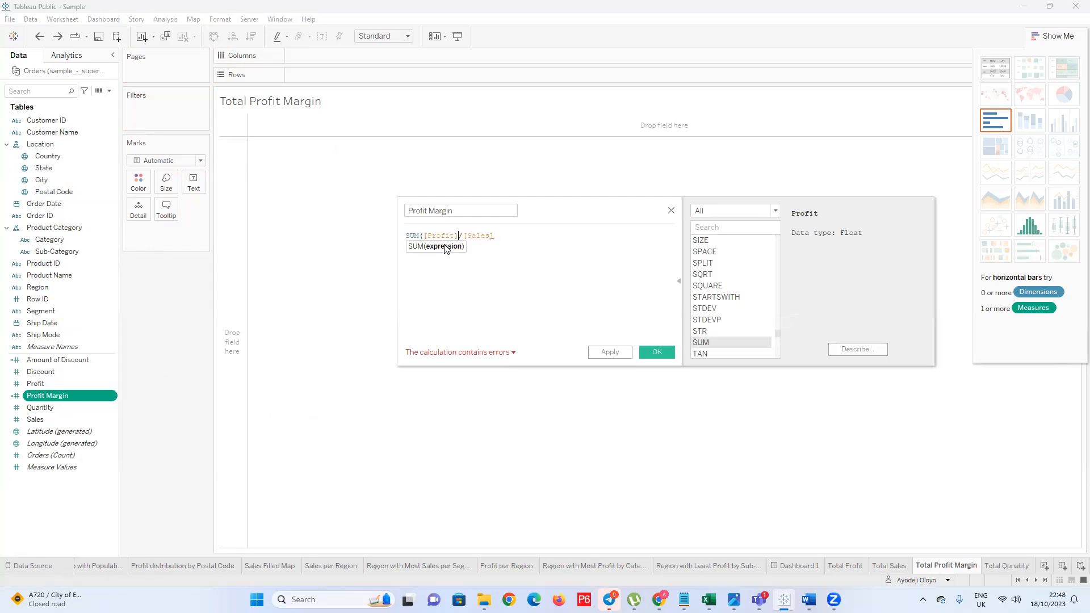
type(")")
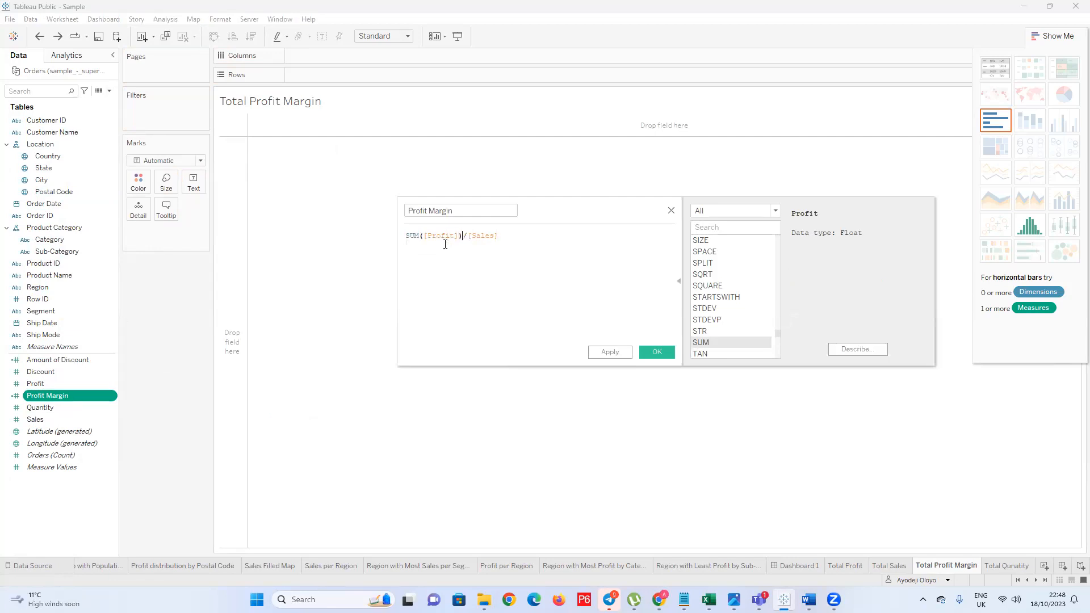
Change the denominator of the Profit Margin formula to SUM([Sales]), apply the calculation and close the editor
left_click(465, 243)
type("sum")
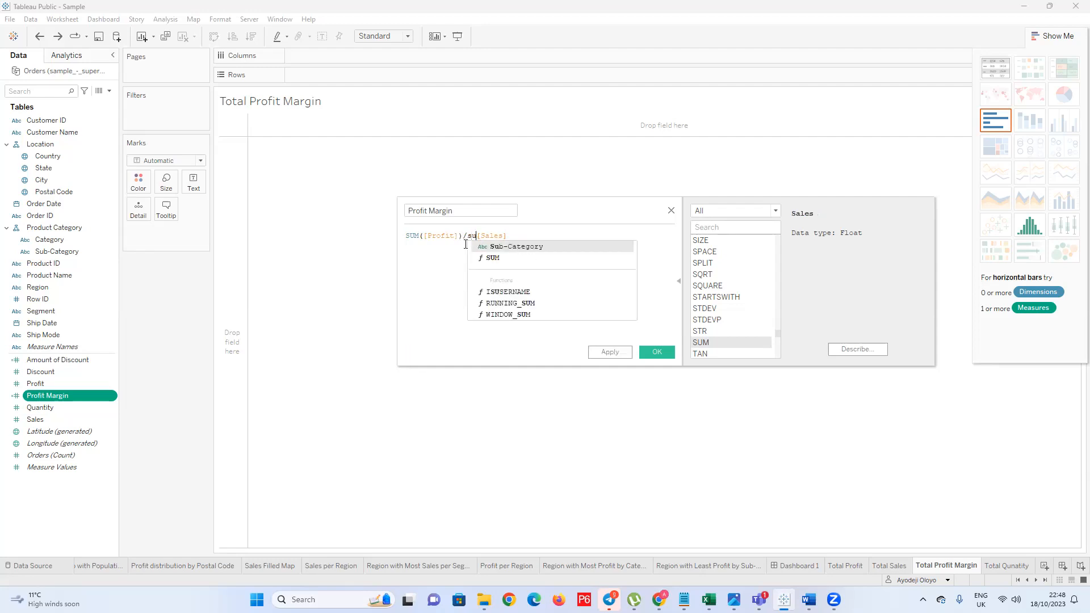
key("BackSpace")
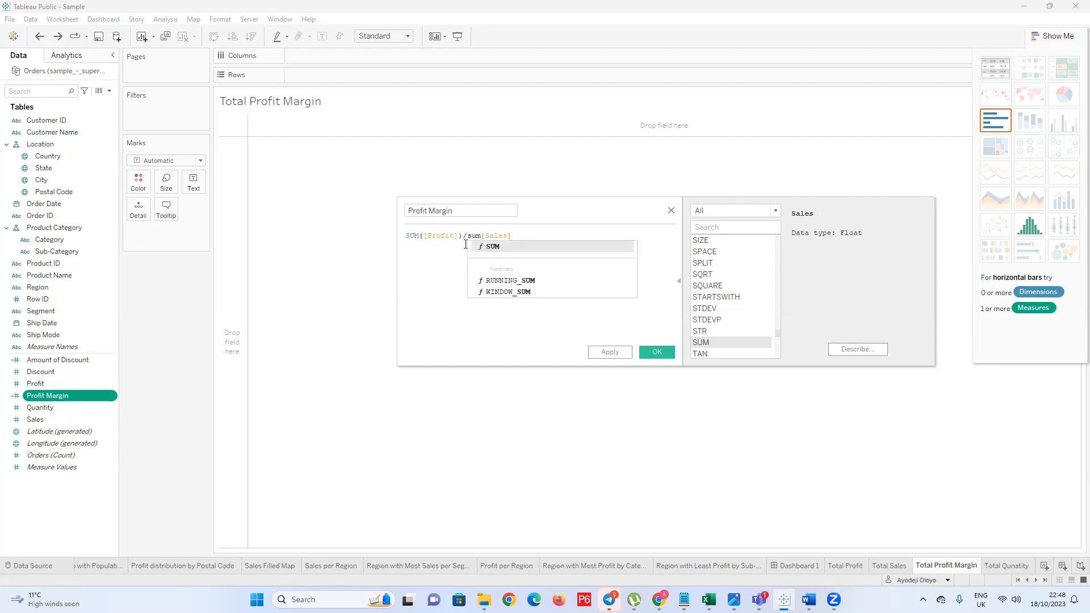
left_click(512, 248)
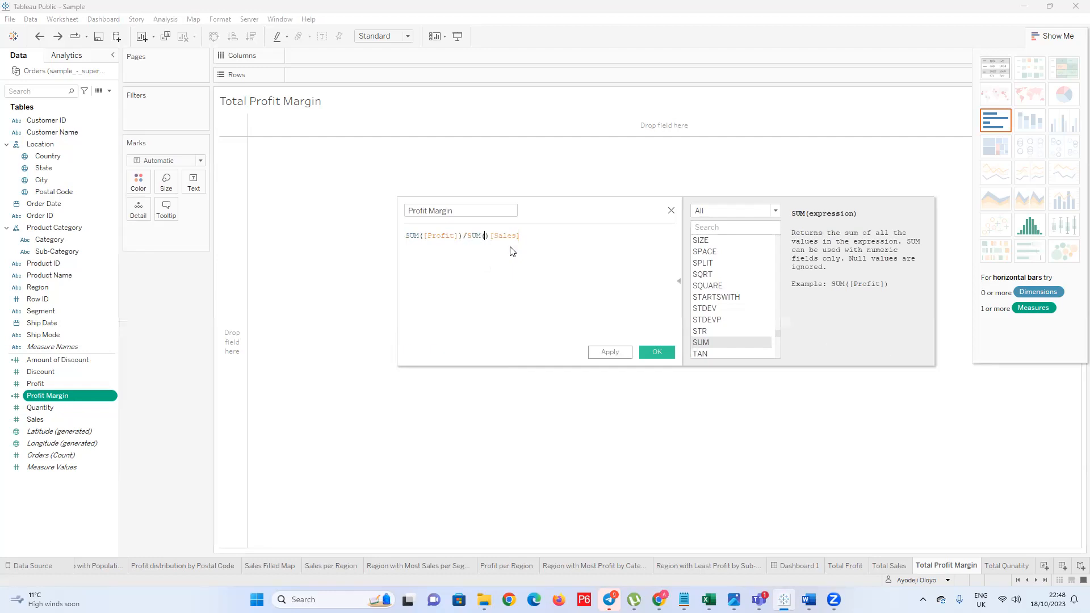
key("BackSpace")
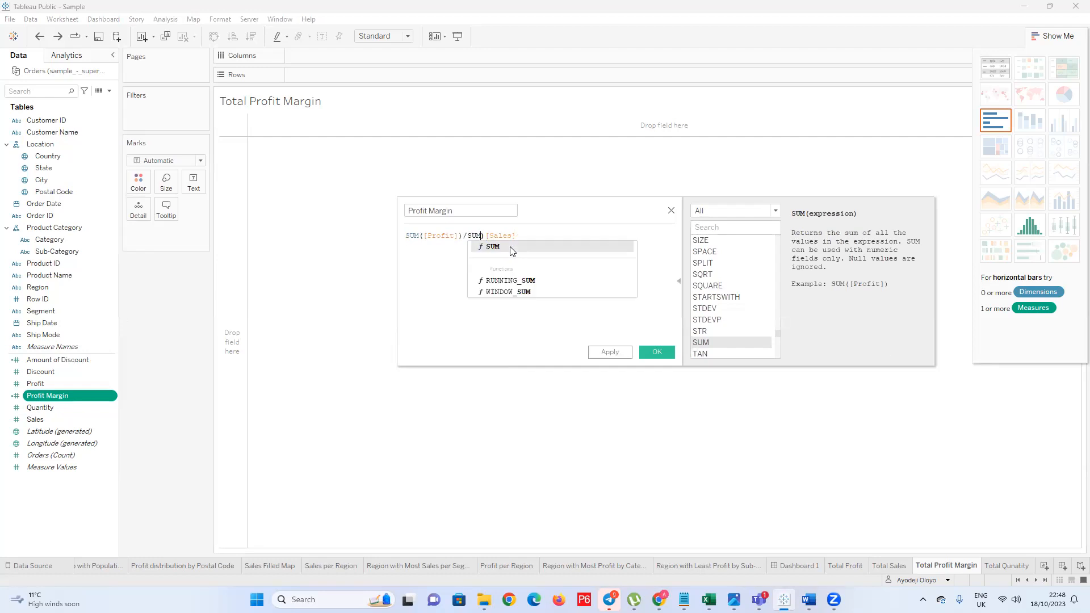
left_click(512, 248)
key("Delete")
key("Right")
key("Right")
key("Right")
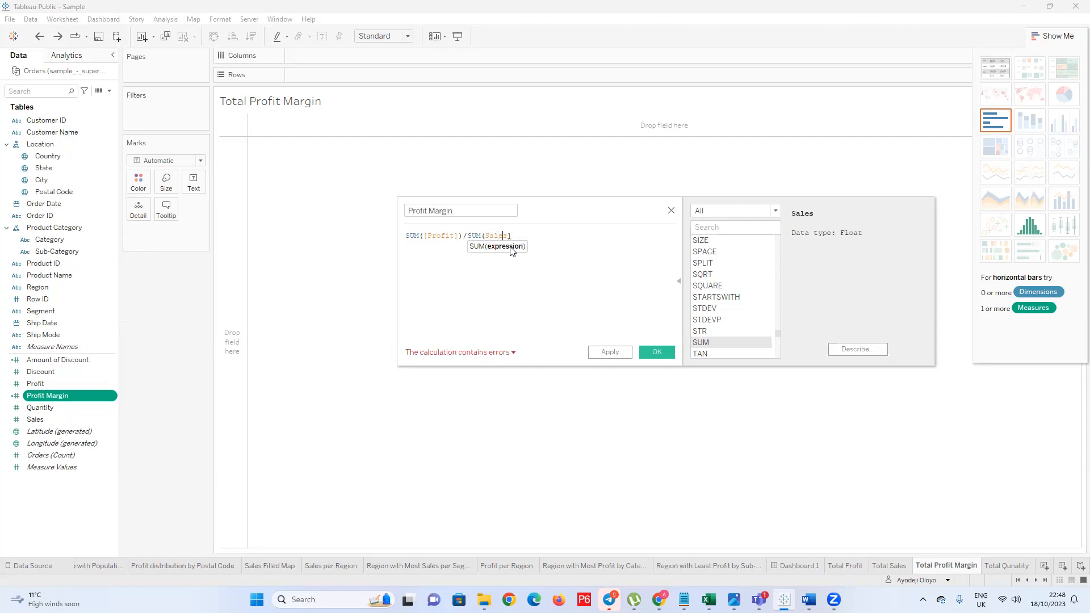
key("ctrl+z")
key("BackSpace")
key("Right")
key("Right")
key("Right")
key("Right")
key("Right")
type(")")
type(")")
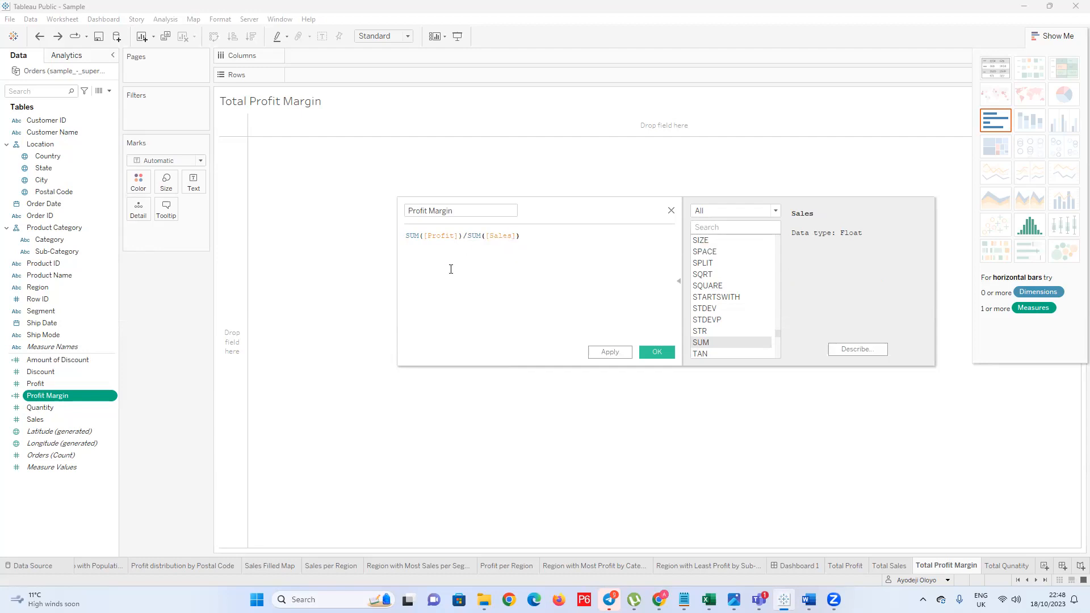
left_click(608, 353)
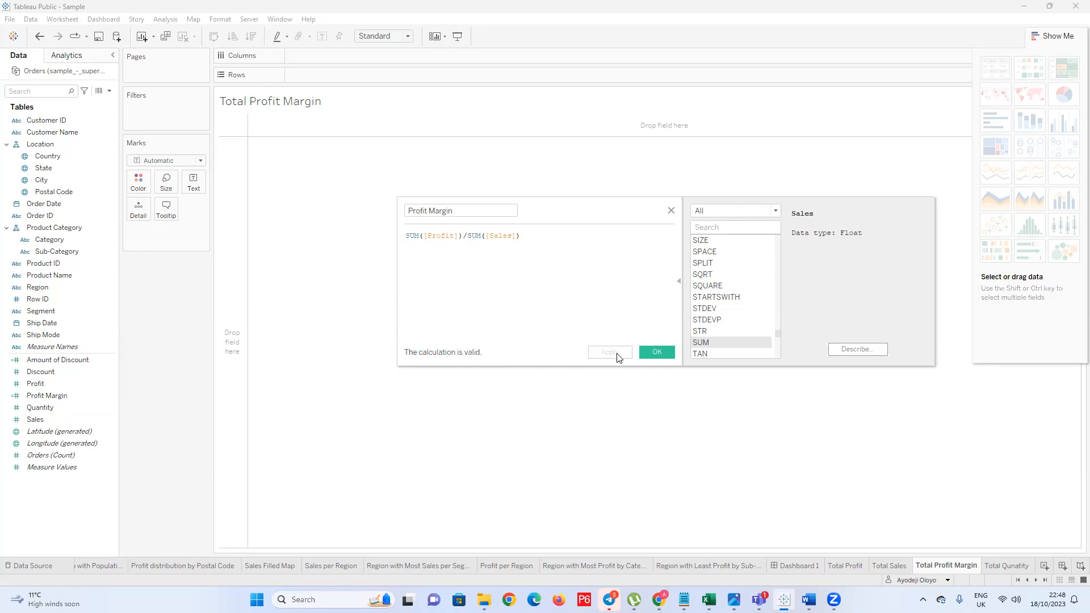
left_click(657, 352)
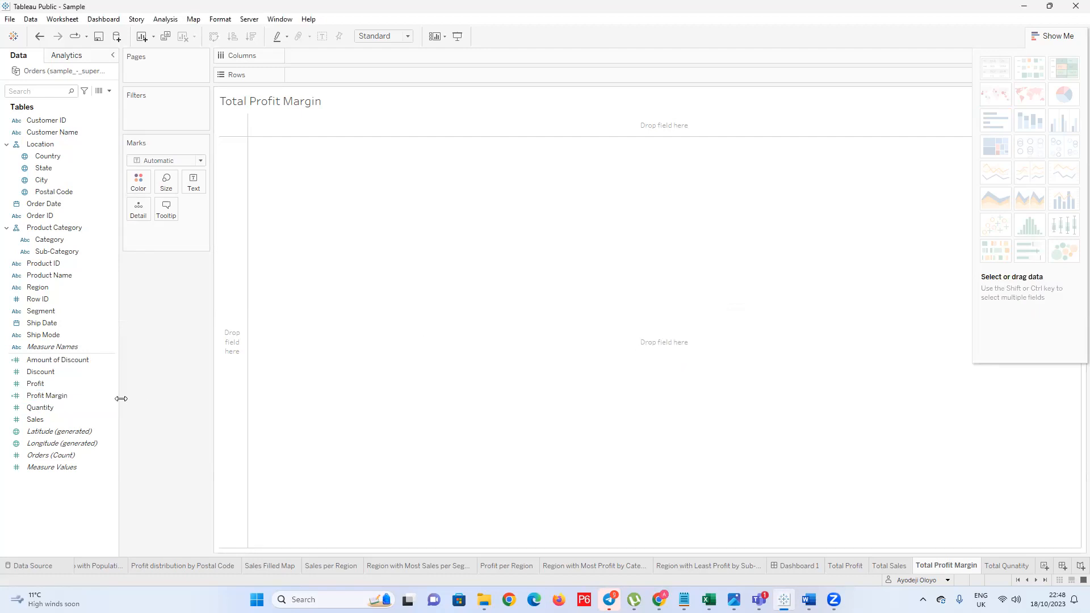
Place the Profit Margin field in the empty view of the Total Profit Margin worksheet
left_click_drag(49, 395, 291, 141)
mouse_move(241, 122)
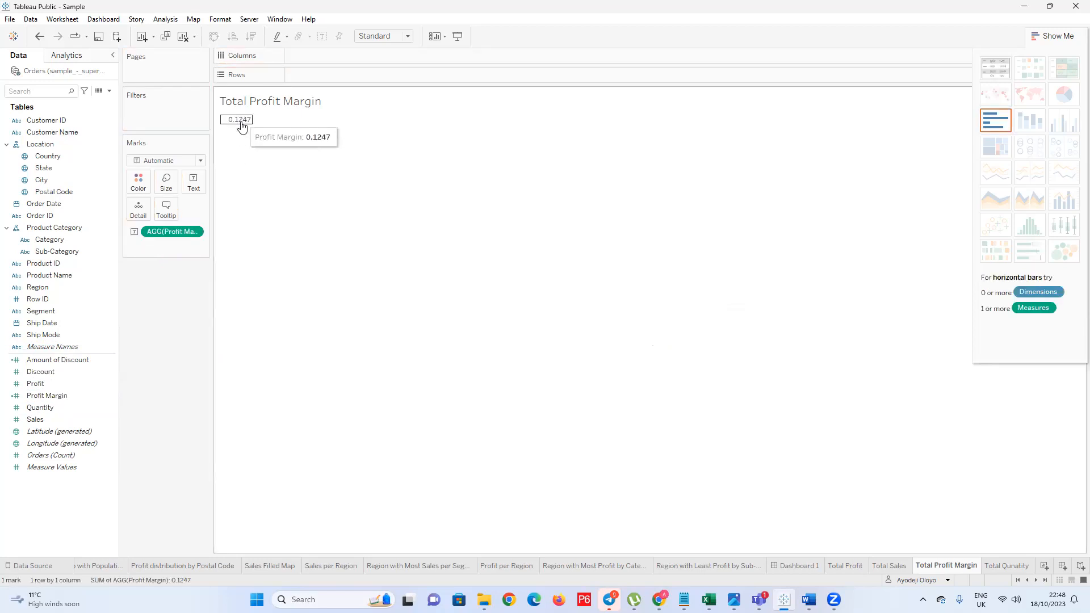
Try the Percent of Total and Percent Difference quick table calculations on the Profit Margin figure, and undo them
left_click(199, 232)
mouse_move(230, 383)
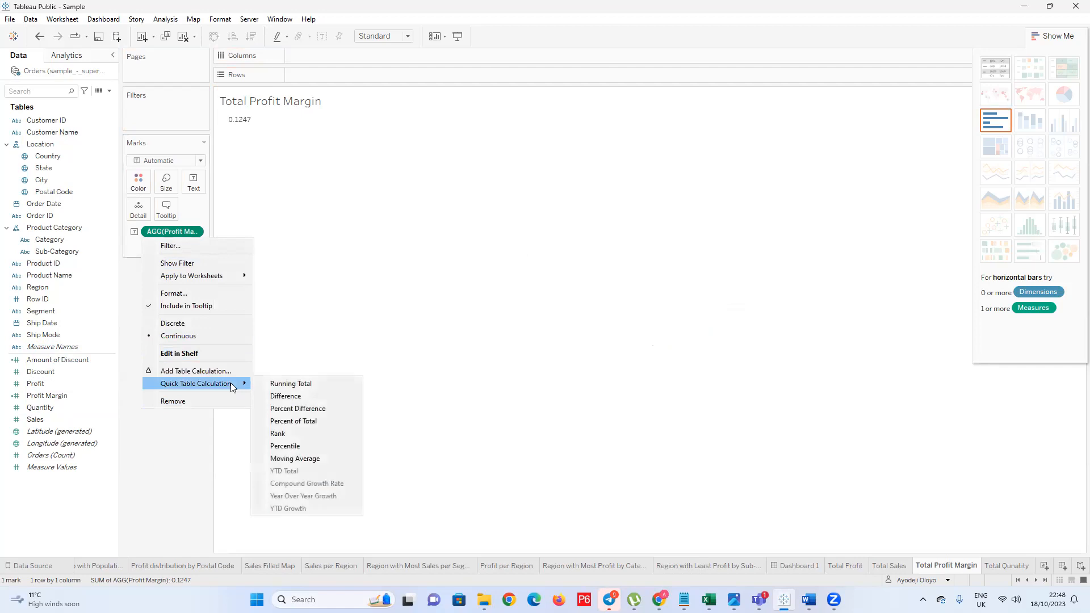
left_click(319, 421)
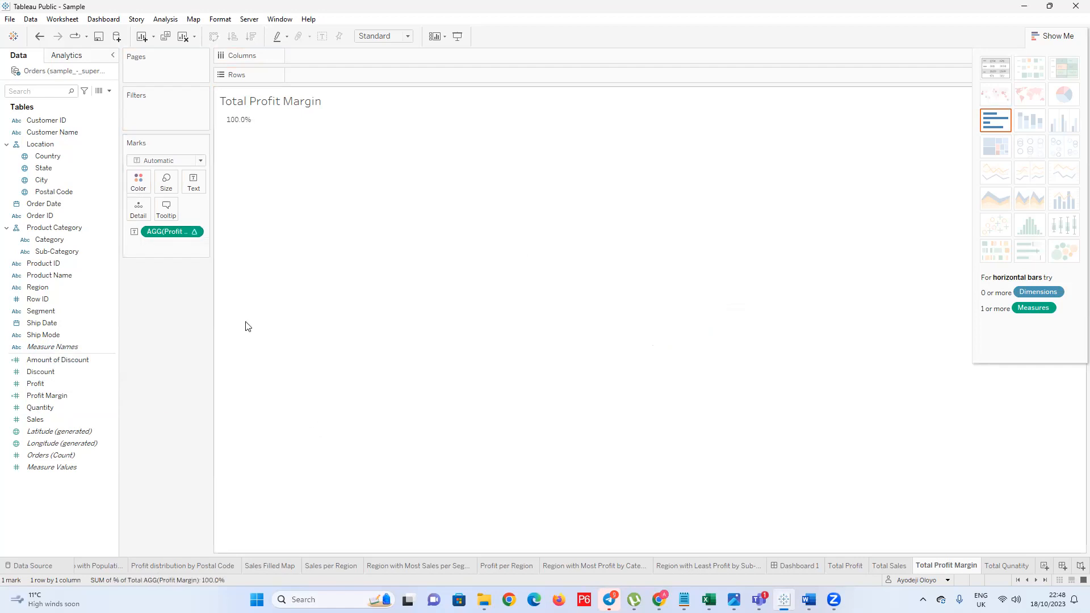
left_click(193, 232)
mouse_move(215, 394)
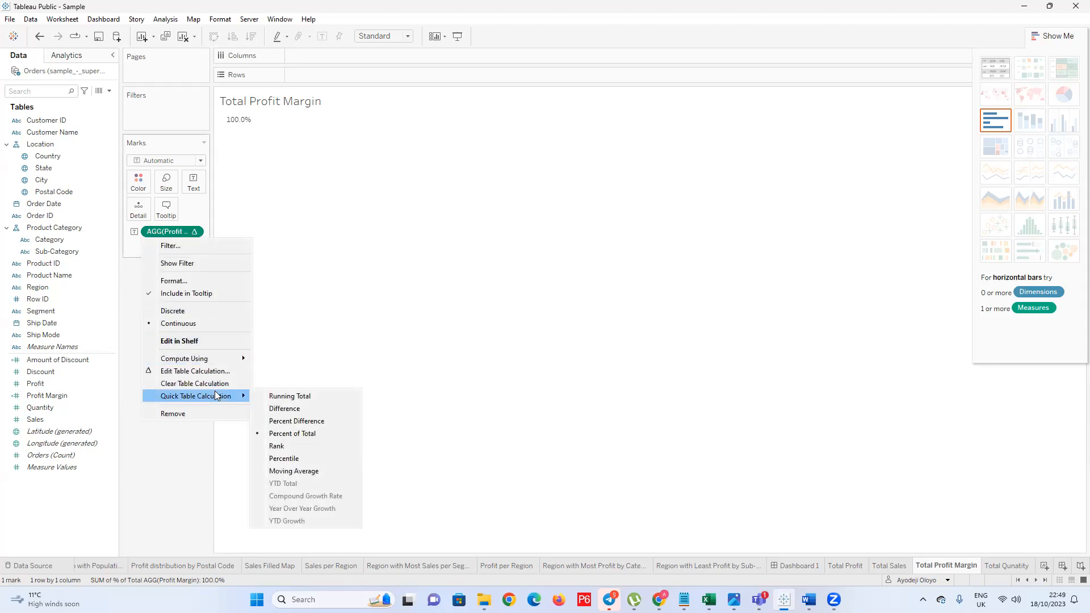
left_click(301, 421)
left_click(196, 232)
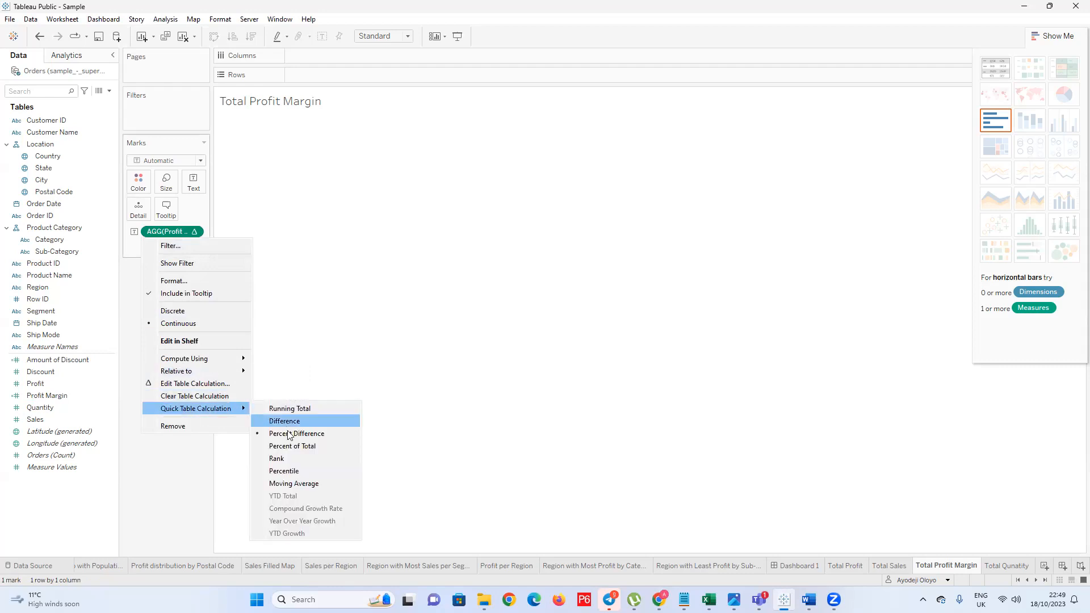
left_click(291, 446)
key("ctrl+z")
key("ctrl+y")
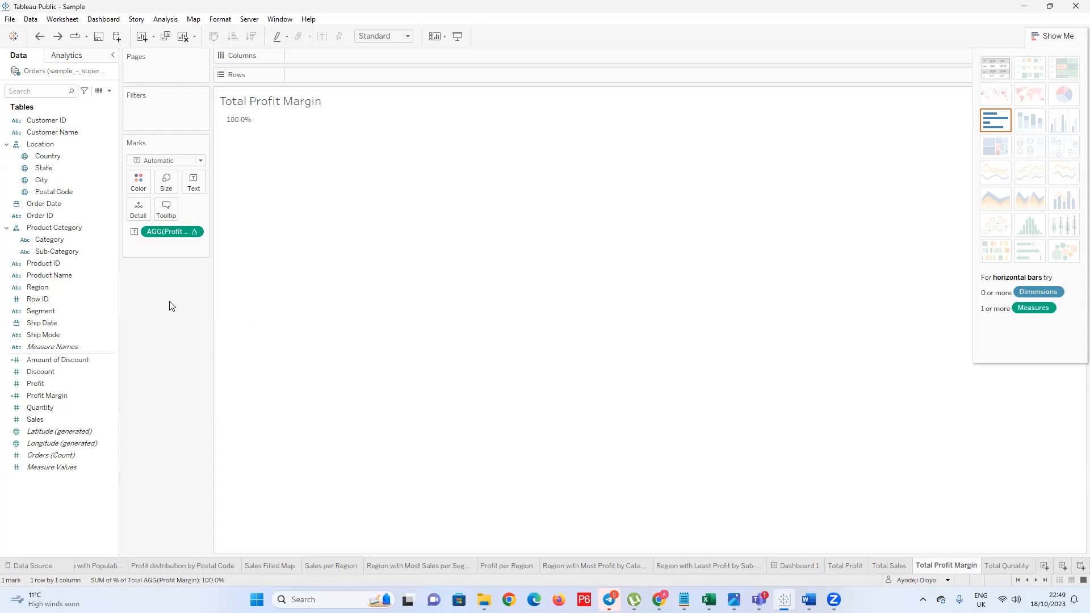
key("ctrl+z")
Reopen the Profit Margin calculated field, check its formula and close the editor
left_click(73, 396)
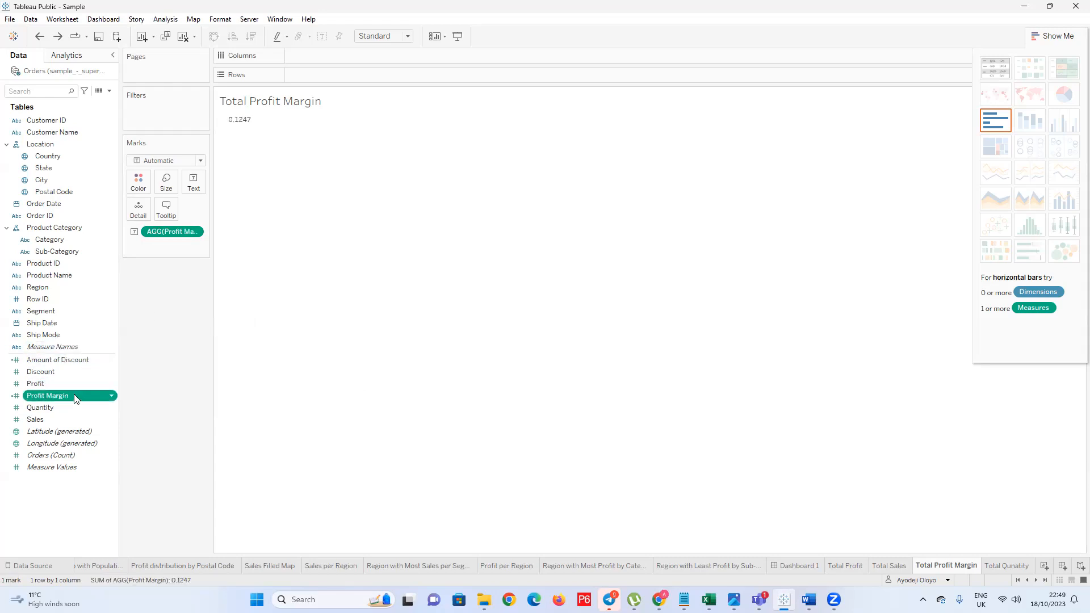
right_click(71, 399)
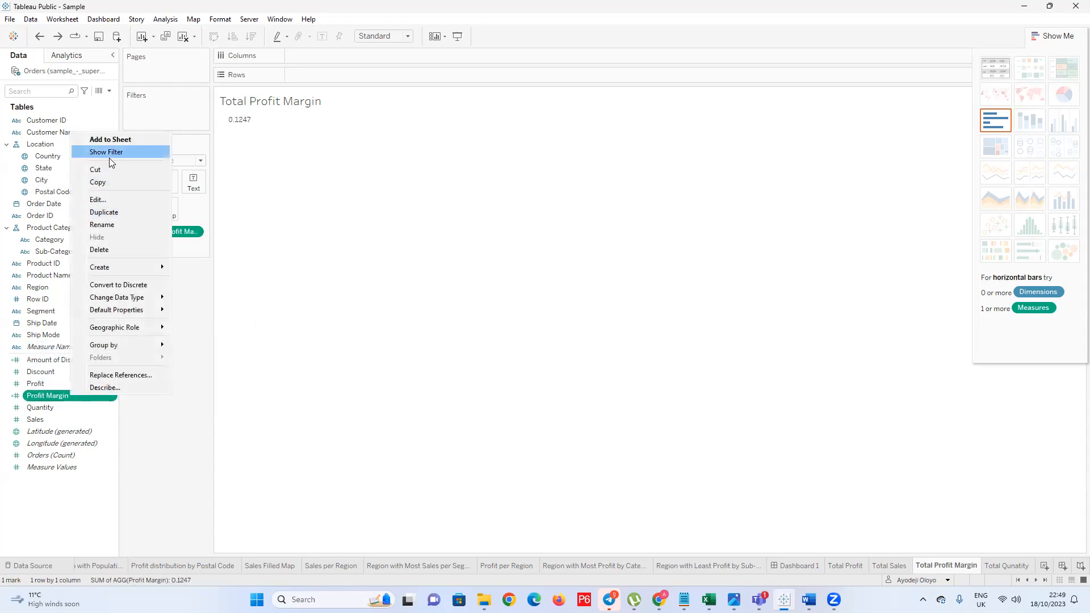
left_click(111, 199)
right_click(108, 395)
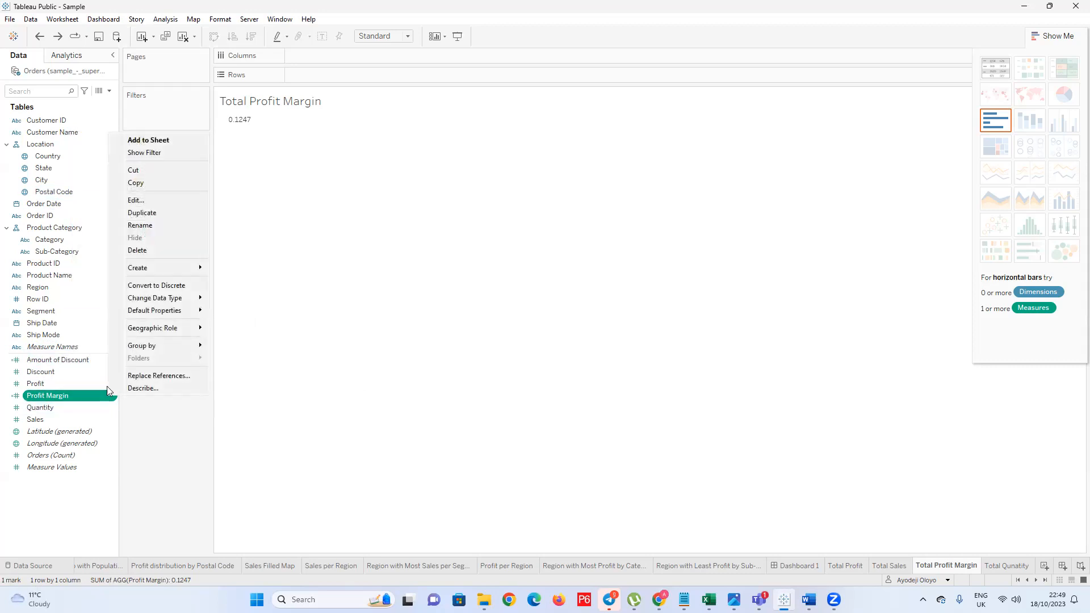
left_click(141, 200)
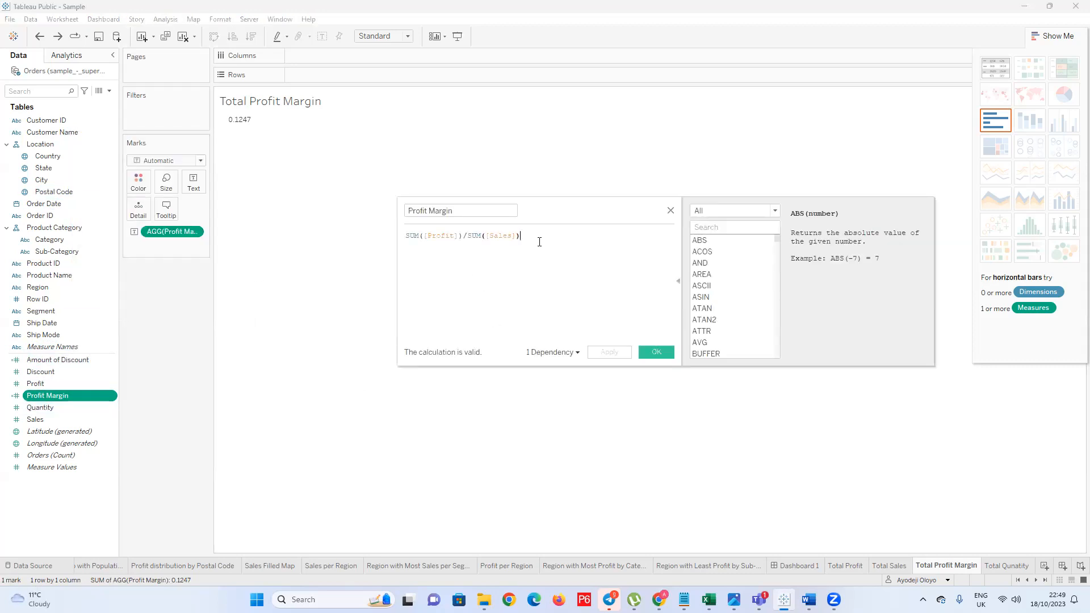
type("8")
left_click(656, 352)
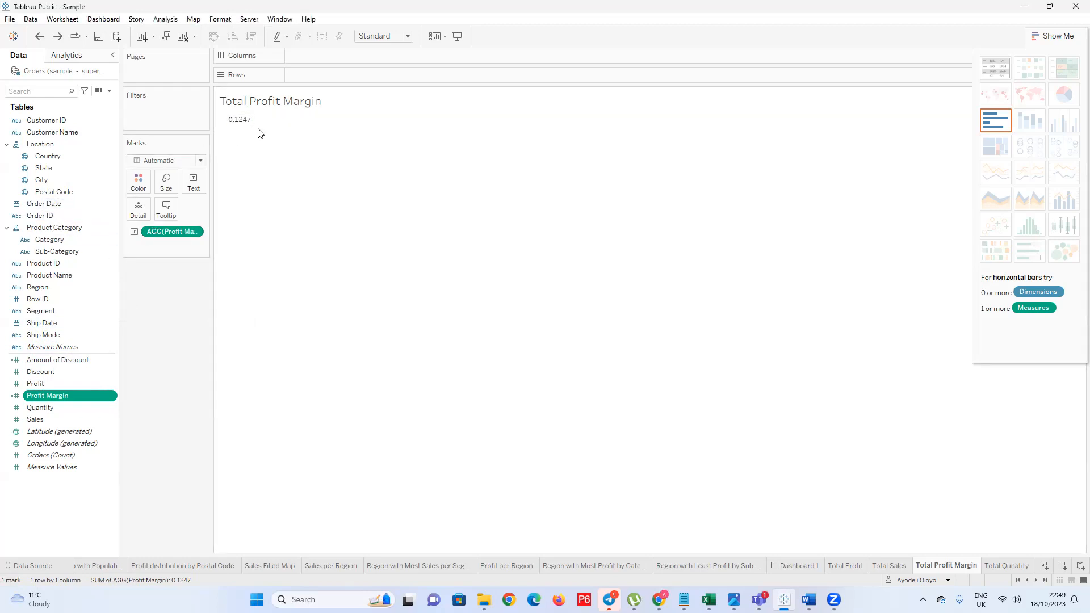
Open the formatting options of the Profit Margin figure and switch them to the aggregated Profit Margin field
right_click(238, 120)
left_click(259, 157)
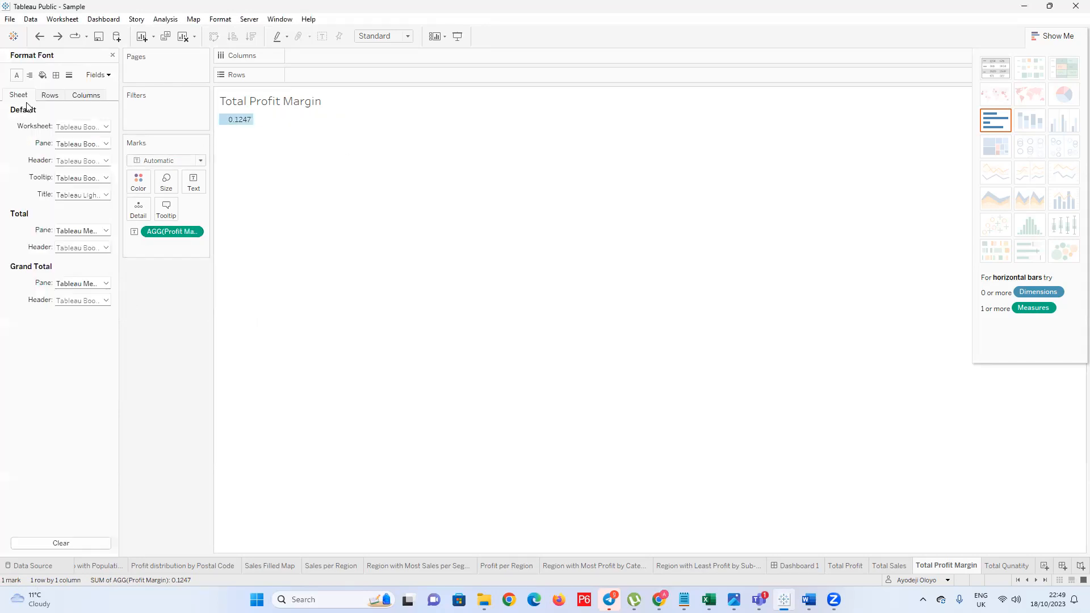
left_click(97, 75)
left_click(120, 90)
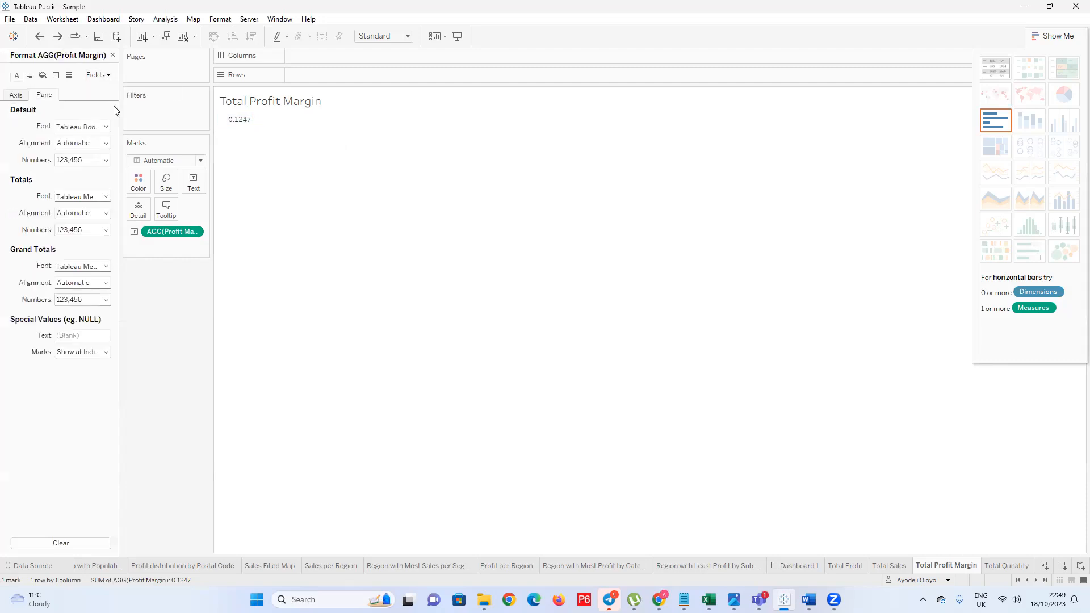
left_click(105, 126)
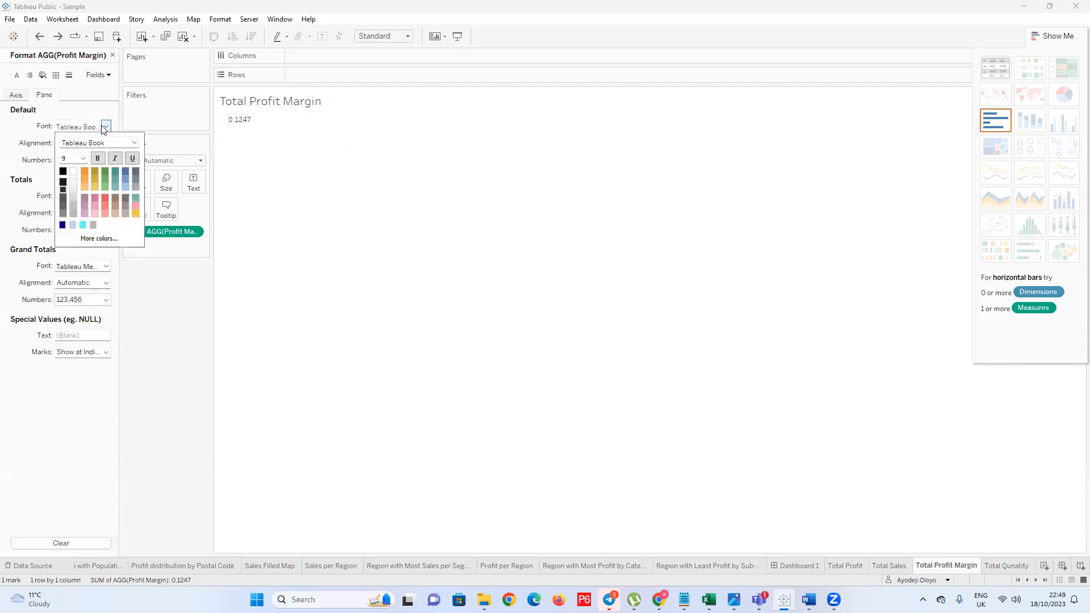
left_click(93, 109)
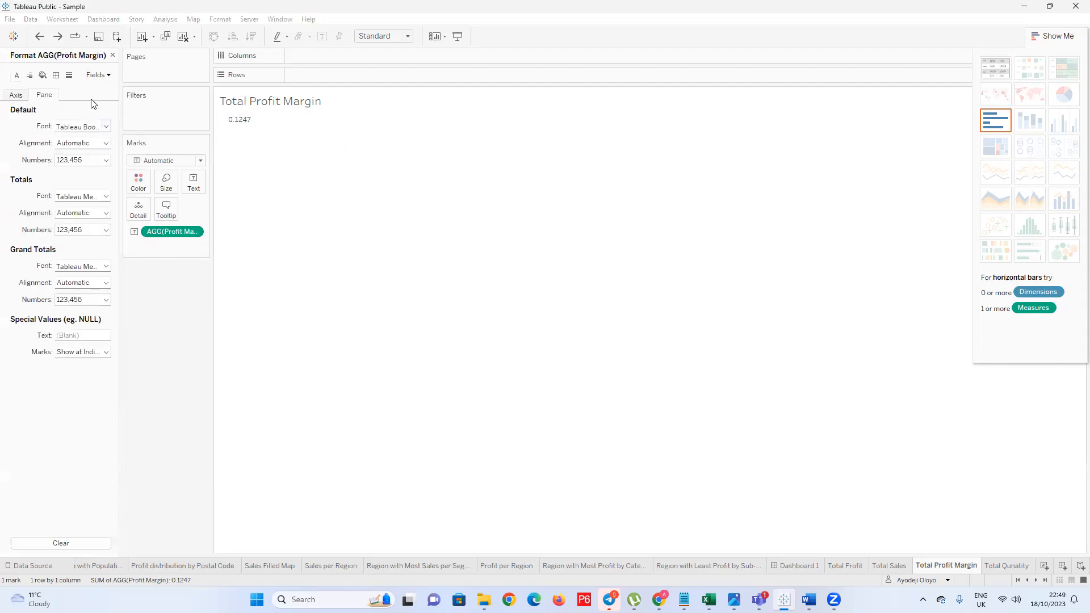
Format the default numbers of the Profit Margin field as a percentage with 1 decimal place
left_click(105, 160)
left_click(95, 212)
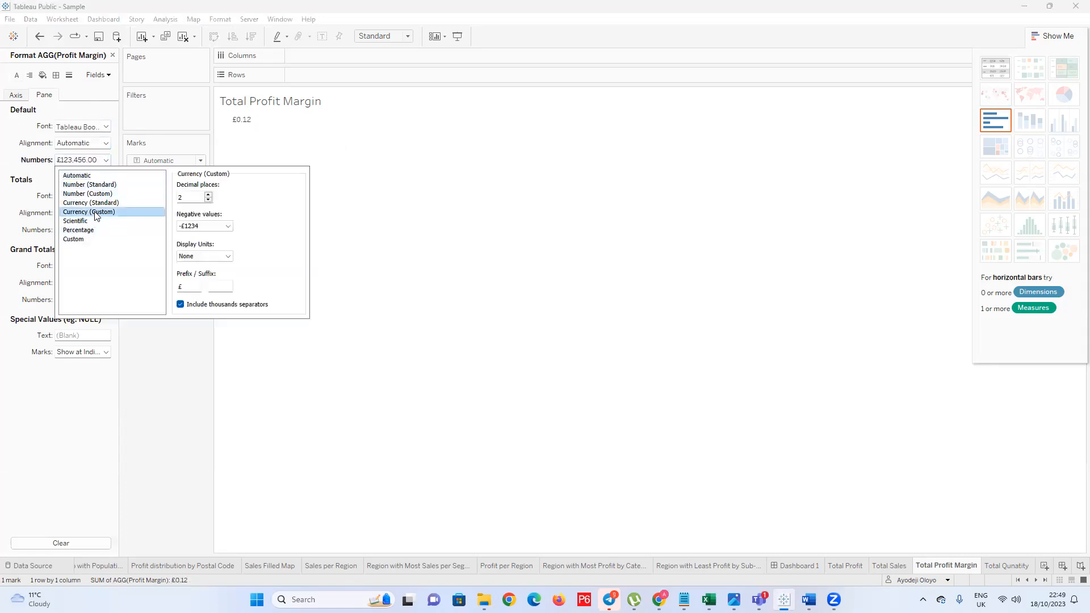
left_click(91, 230)
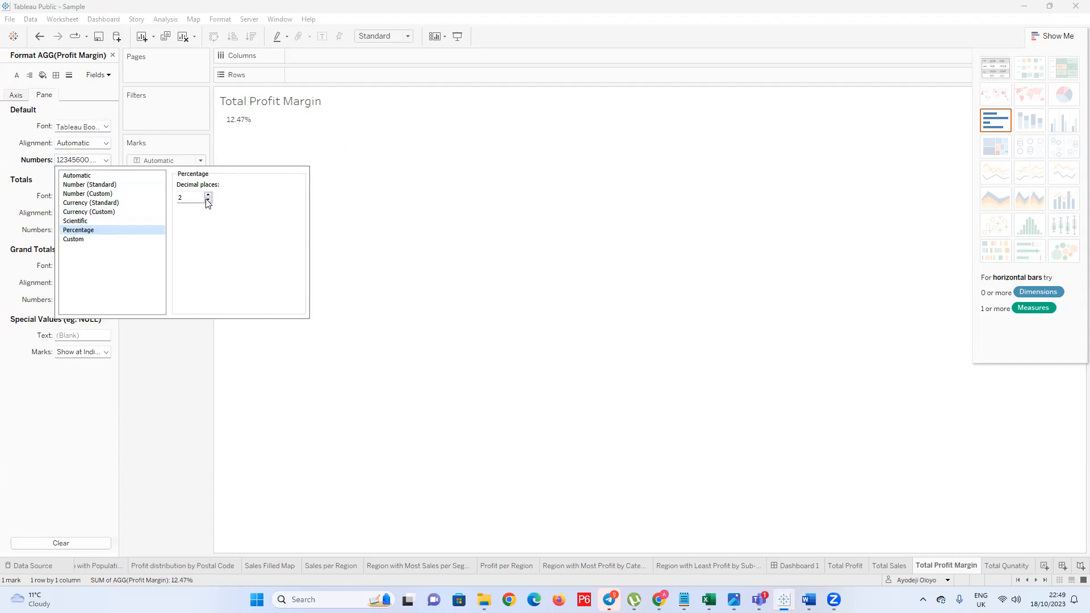
left_click(208, 199)
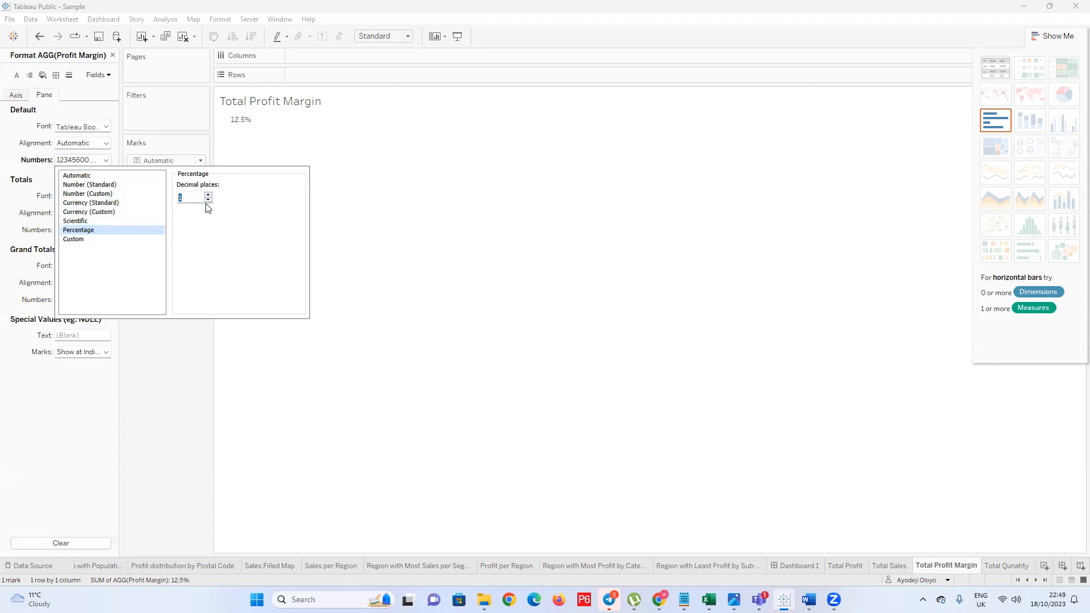
left_click(170, 373)
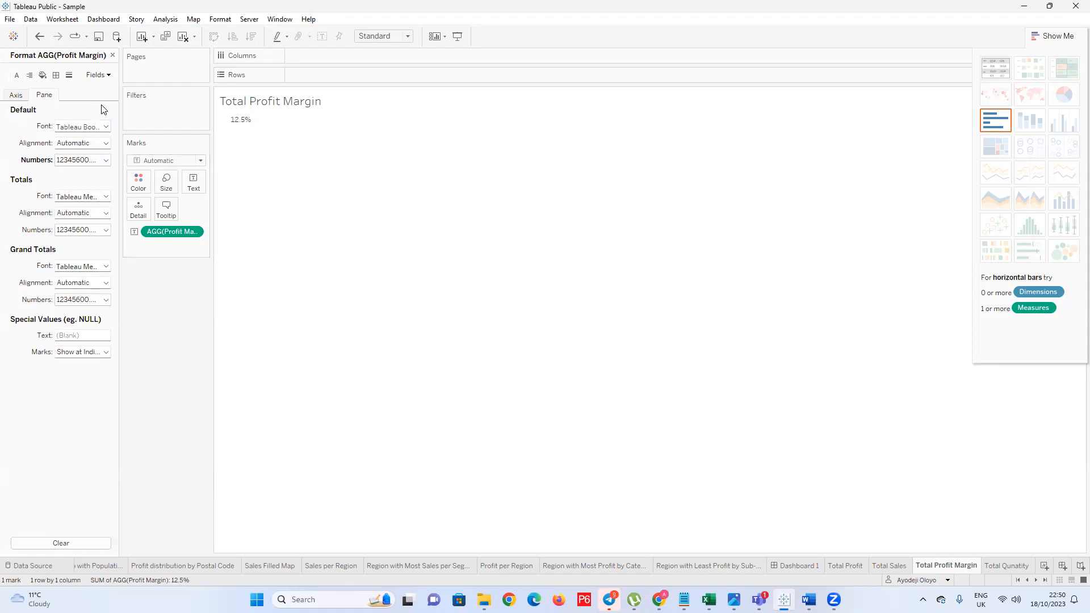
left_click(106, 161)
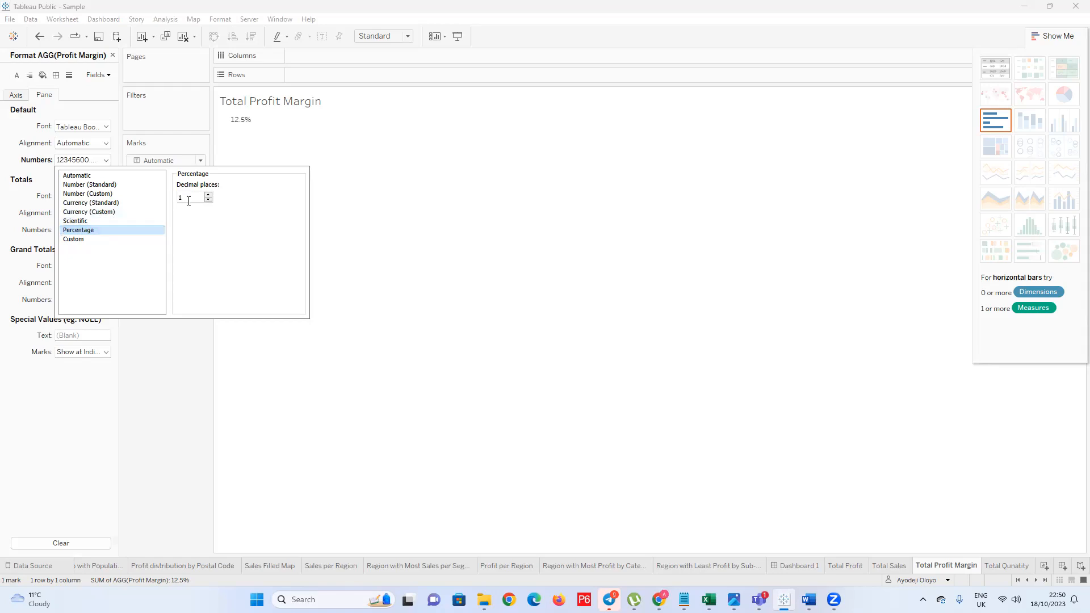
left_click(290, 337)
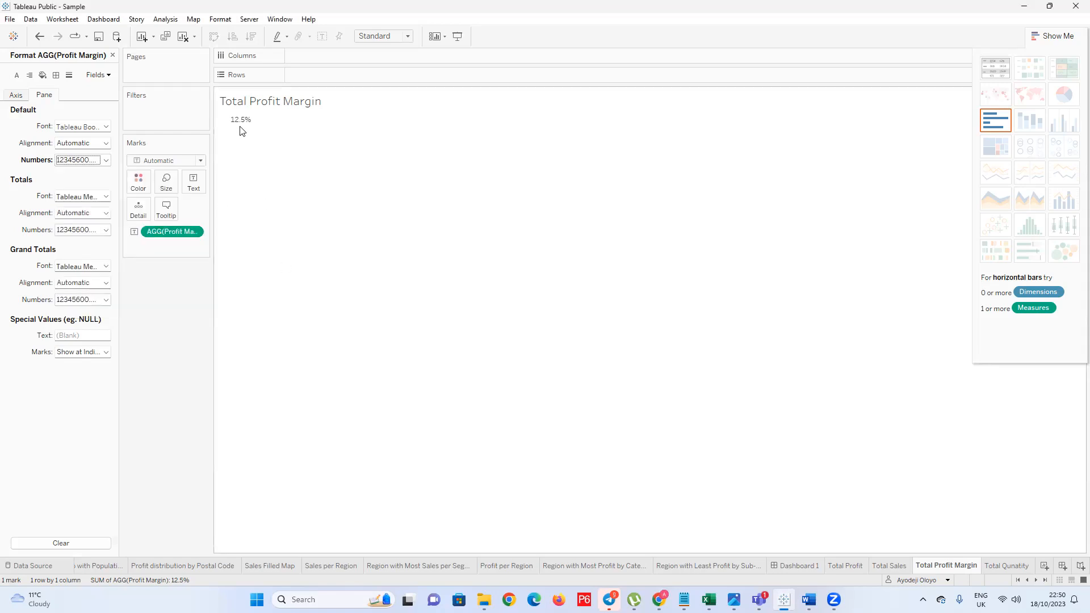
Set the profit margin value's default pane font to Tableau Bold, size 12
left_click(106, 126)
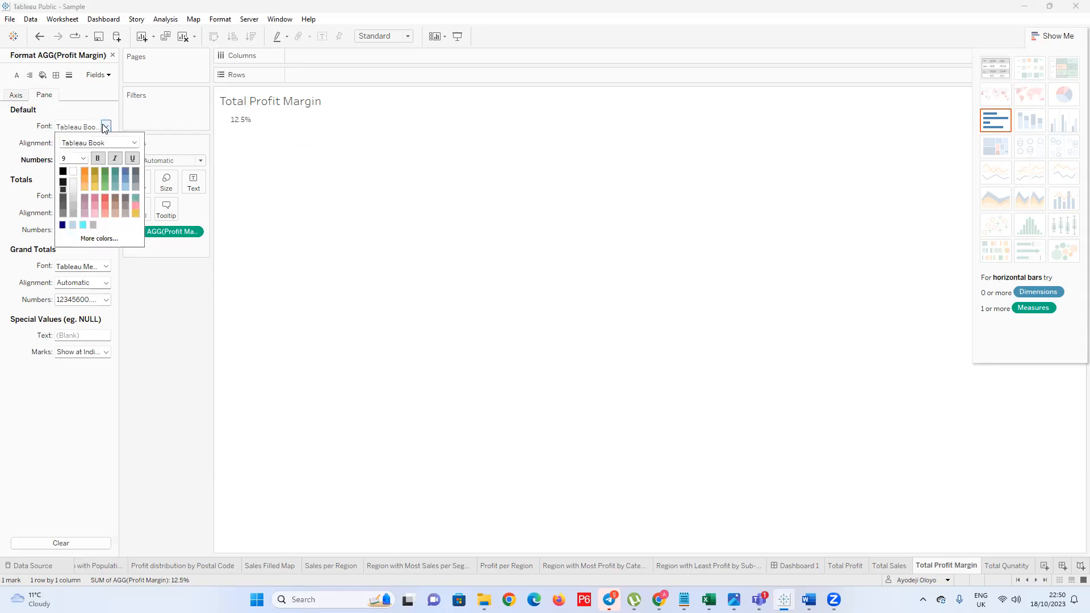
left_click(83, 158)
left_click(67, 196)
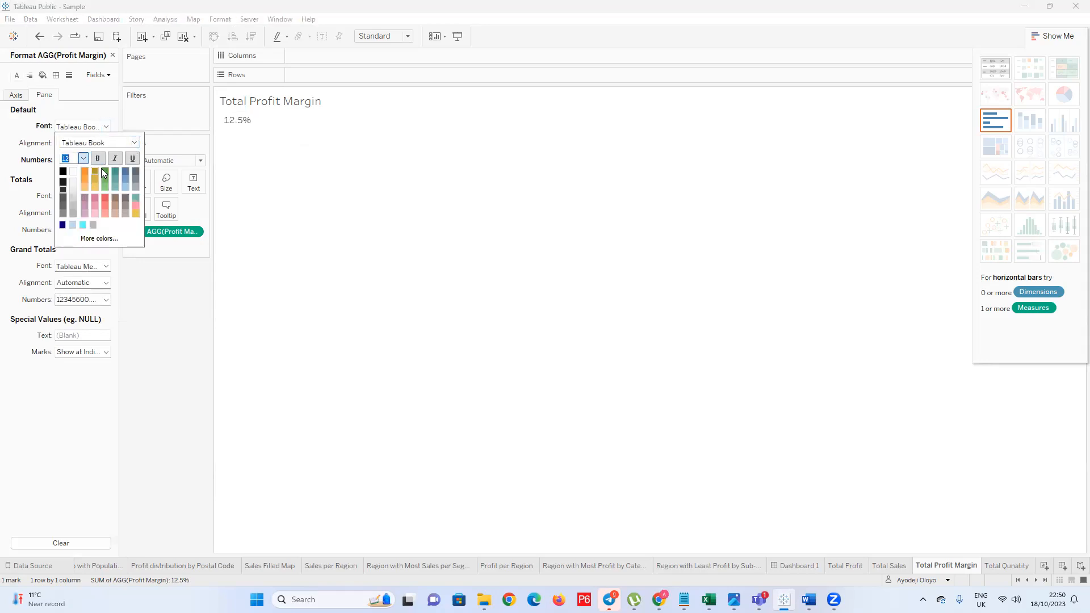
left_click(102, 162)
left_click(134, 143)
scroll(106, 174, "up", 2)
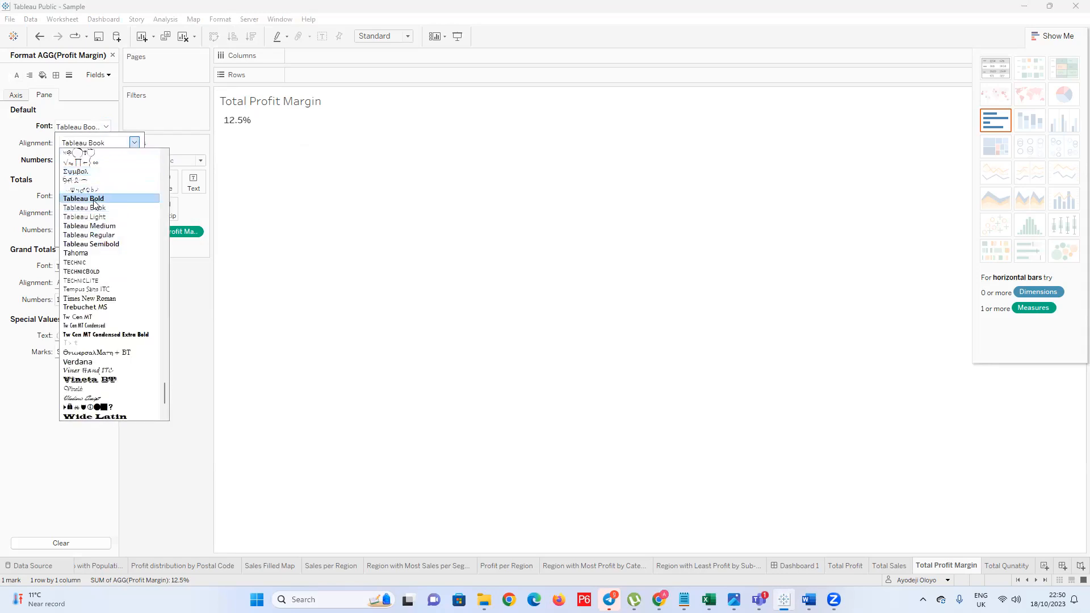
left_click(102, 194)
left_click(299, 162)
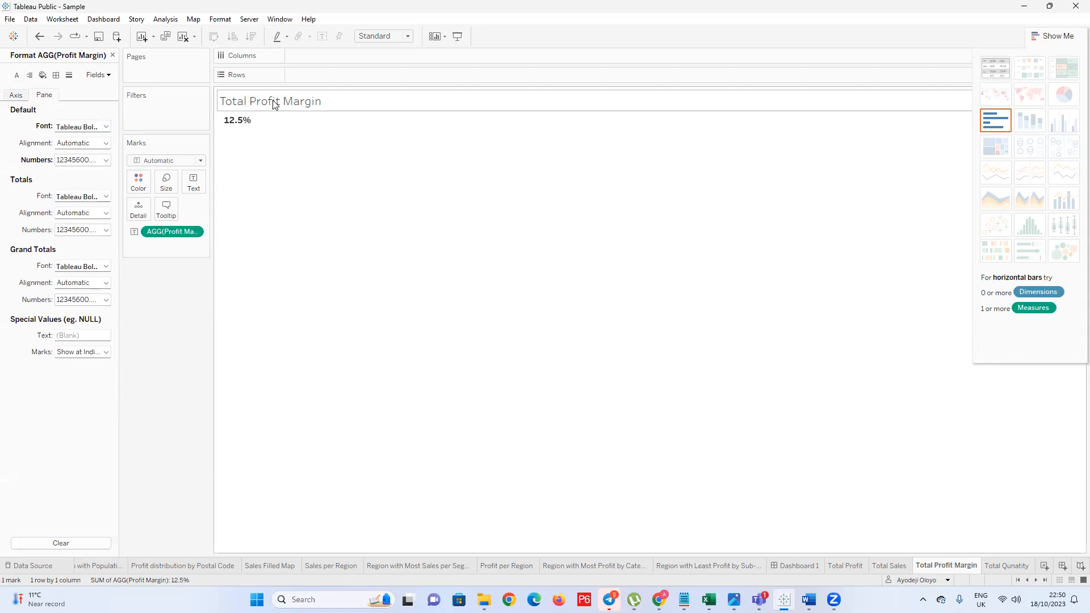
Change the Total Profit Margin sheet title's font to Tempus Sans ITC
double_click(273, 104)
left_click_drag(124, 259, 158, 249)
left_click_drag(238, 245, 143, 247)
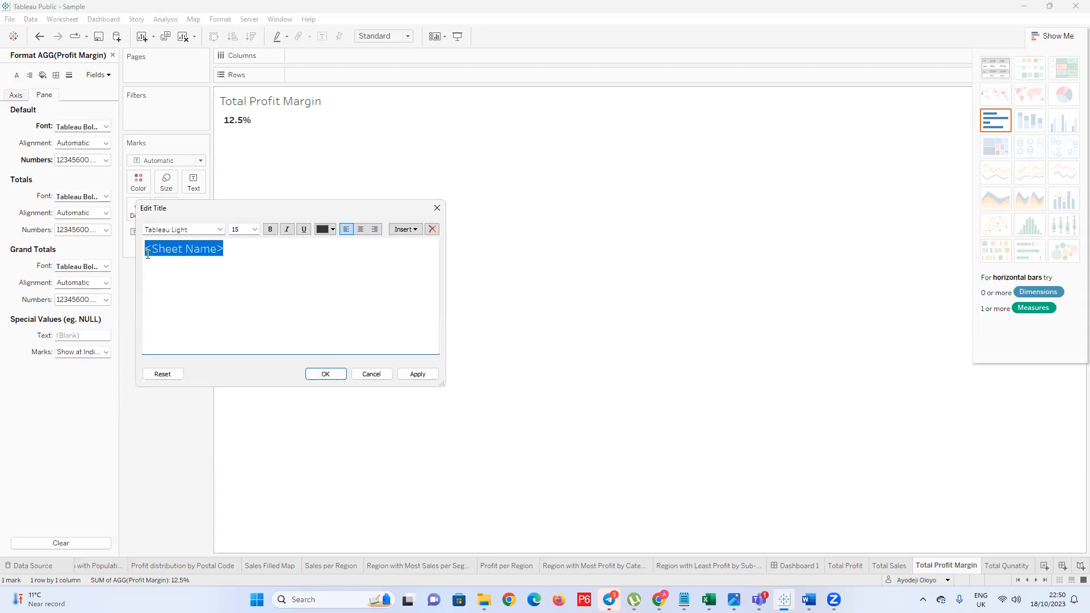
left_click(219, 229)
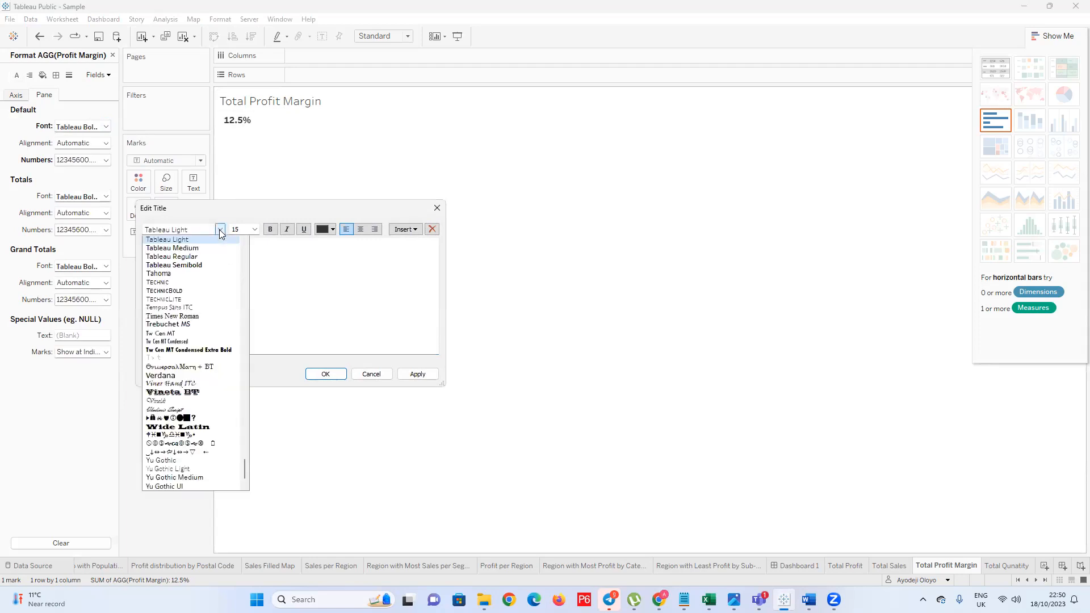
left_click(193, 307)
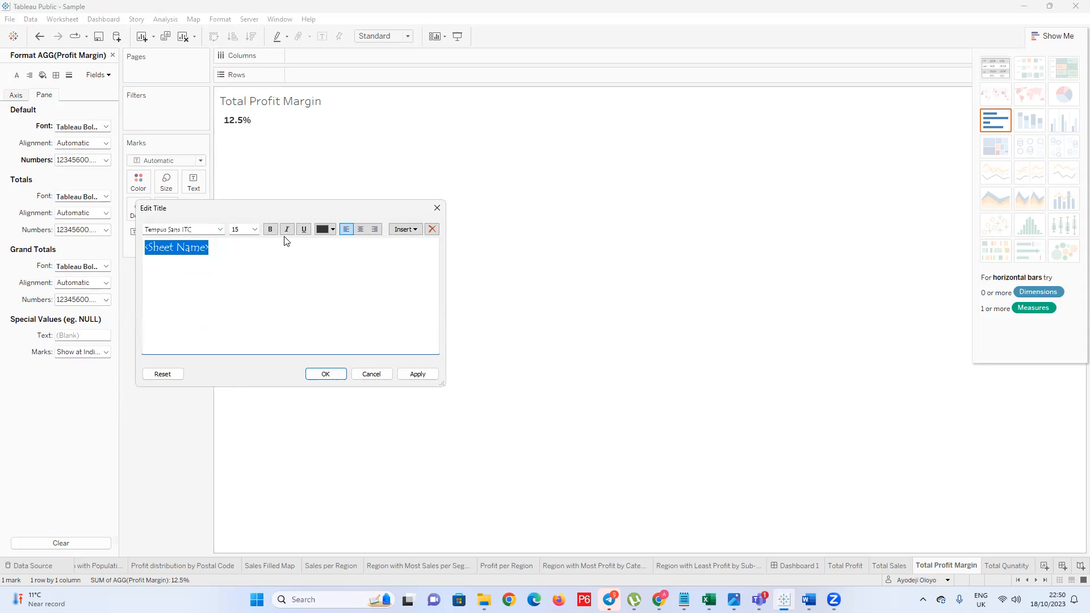
left_click(319, 374)
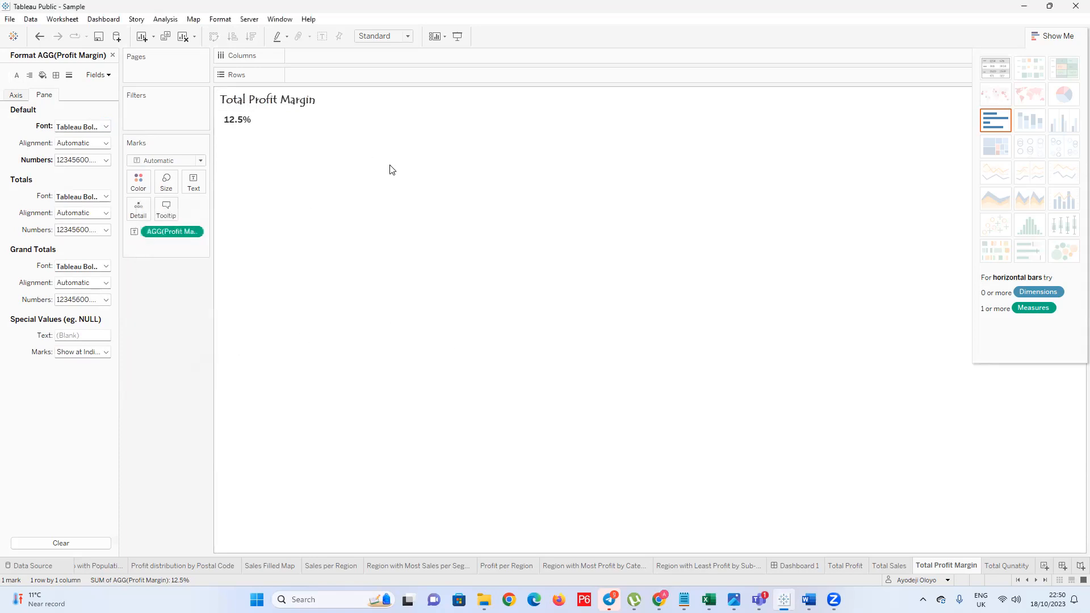
Correct the misspelled last sheet name to Total Quantity and display the Quantity measure as a text value in its view
left_click(1010, 564)
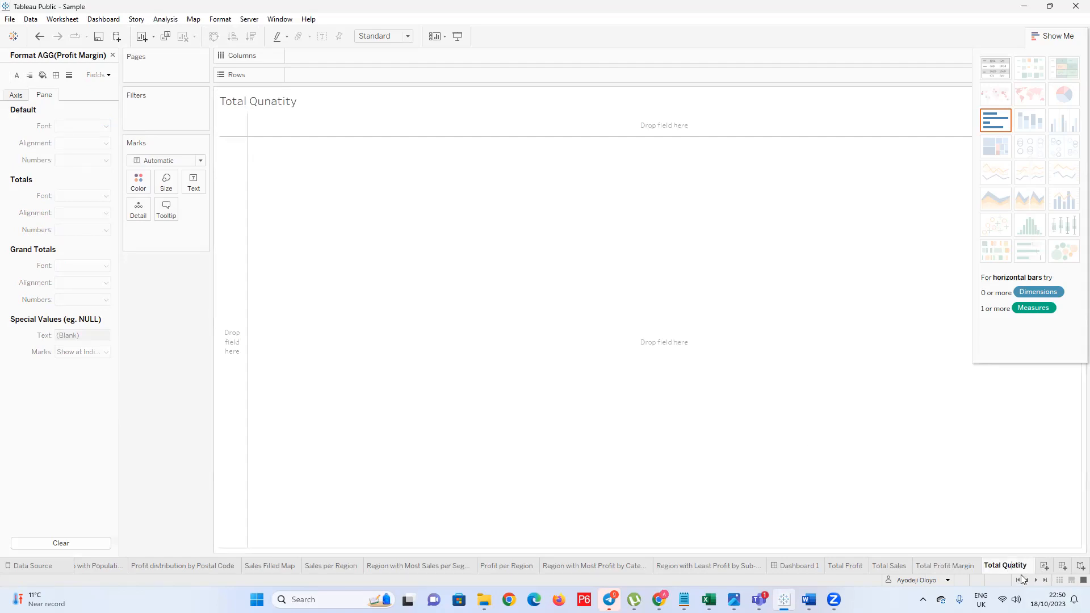
key("Return")
left_click(112, 55)
left_click_drag(41, 407, 265, 162)
Format the Total Quantity sheet title in bold TechnicLite
double_click(259, 101)
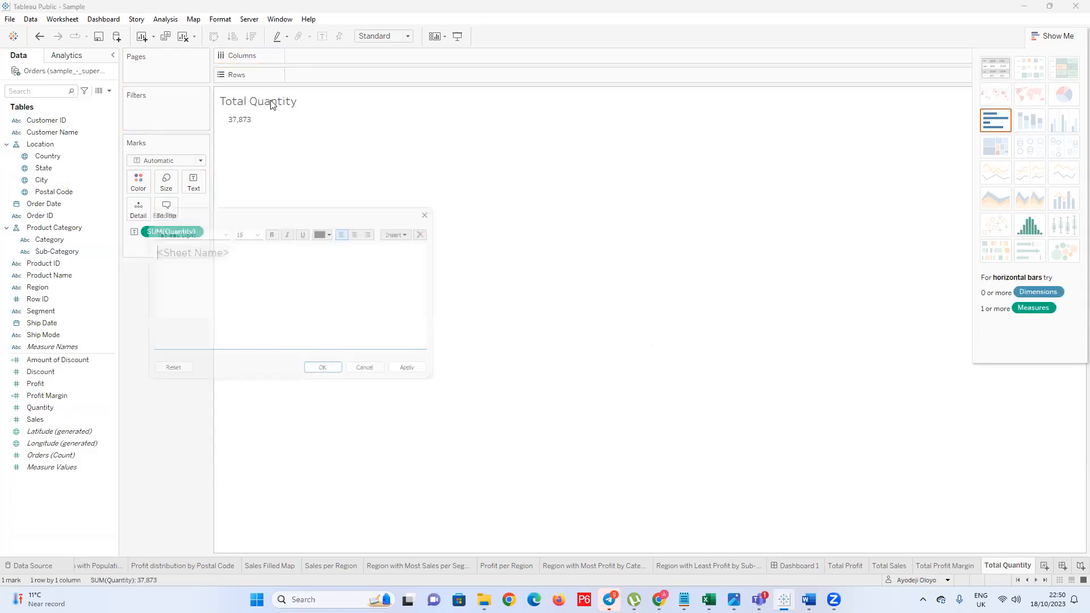
left_click_drag(258, 247, 134, 247)
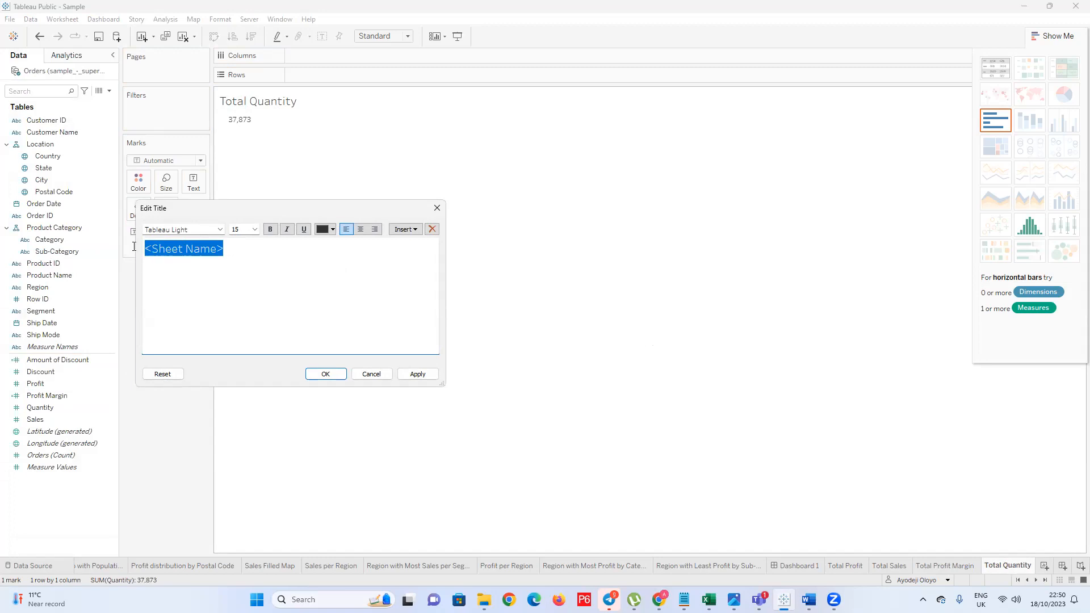
left_click(220, 229)
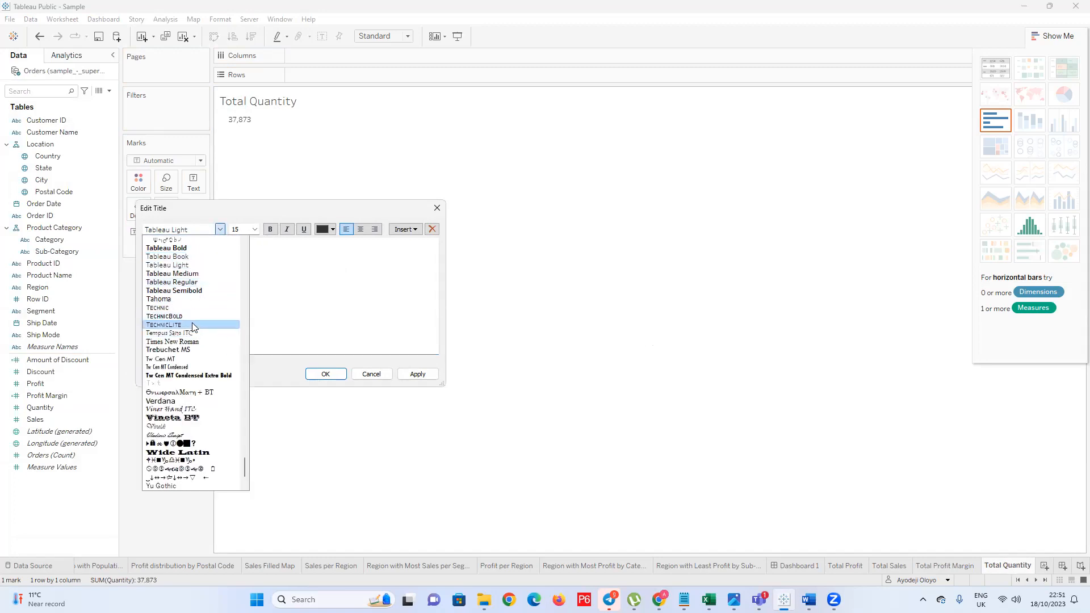
left_click(193, 325)
left_click(270, 230)
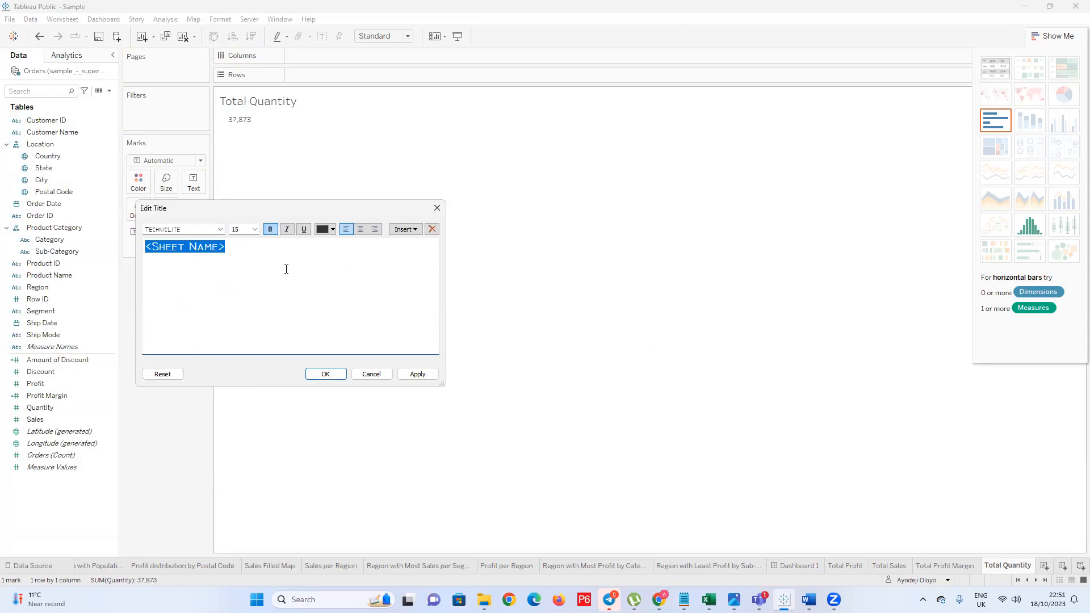
left_click(326, 374)
Format the SUM(Quantity) numbers in the pane as Currency (Custom) with 0 decimal places
left_click(236, 116)
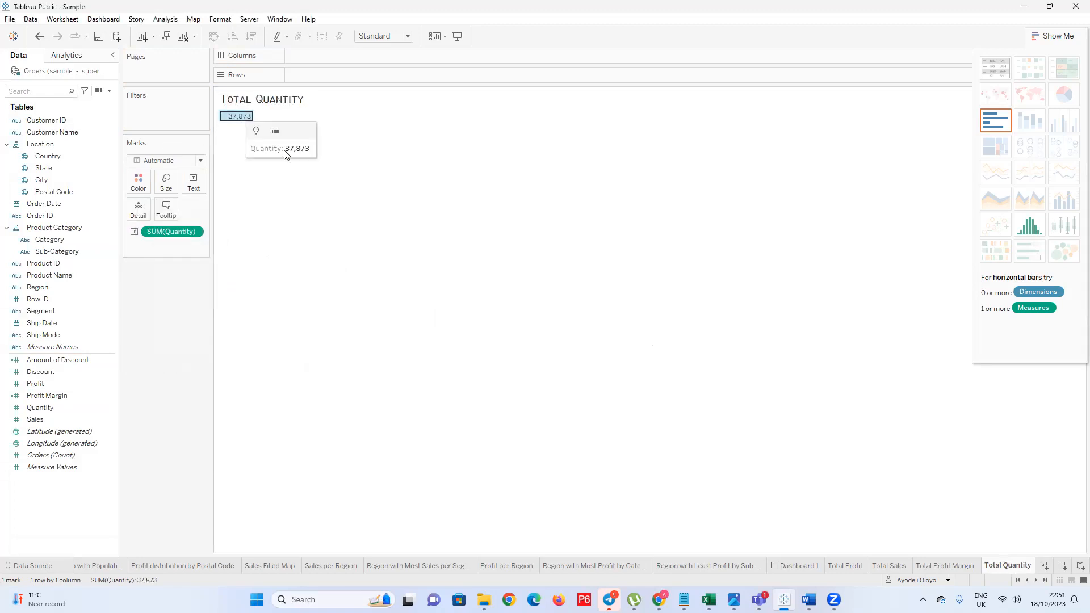
right_click(233, 119)
left_click(232, 118)
right_click(233, 123)
left_click(262, 154)
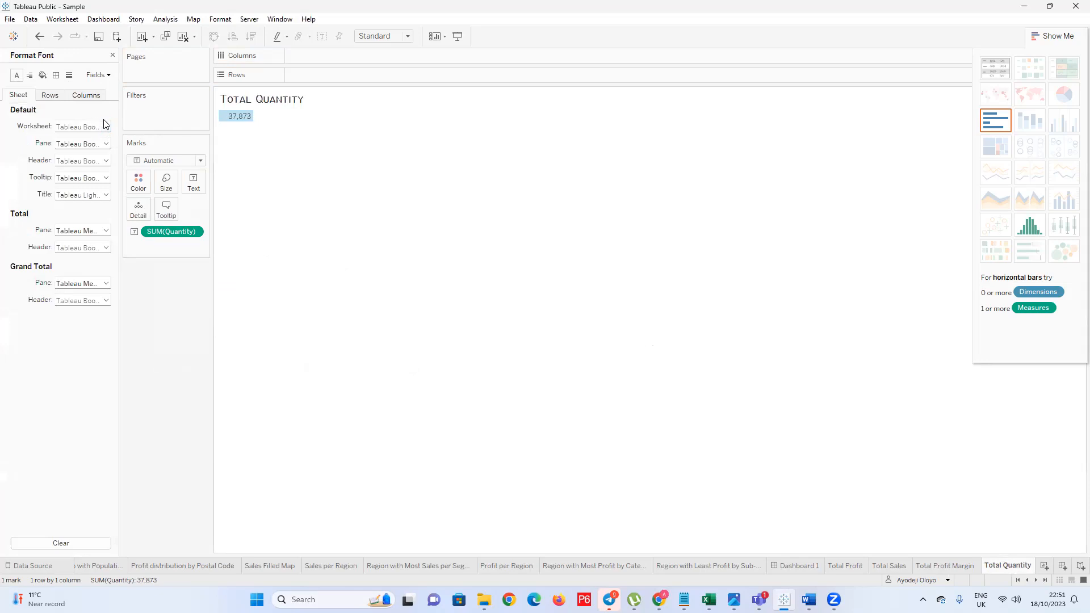
left_click(105, 76)
left_click(114, 89)
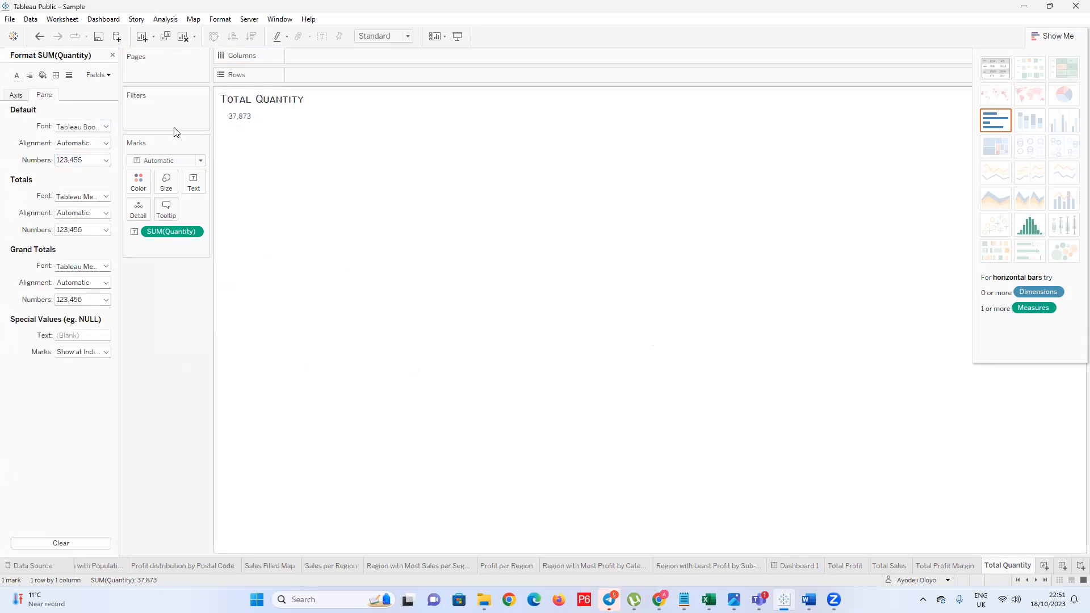
left_click(105, 160)
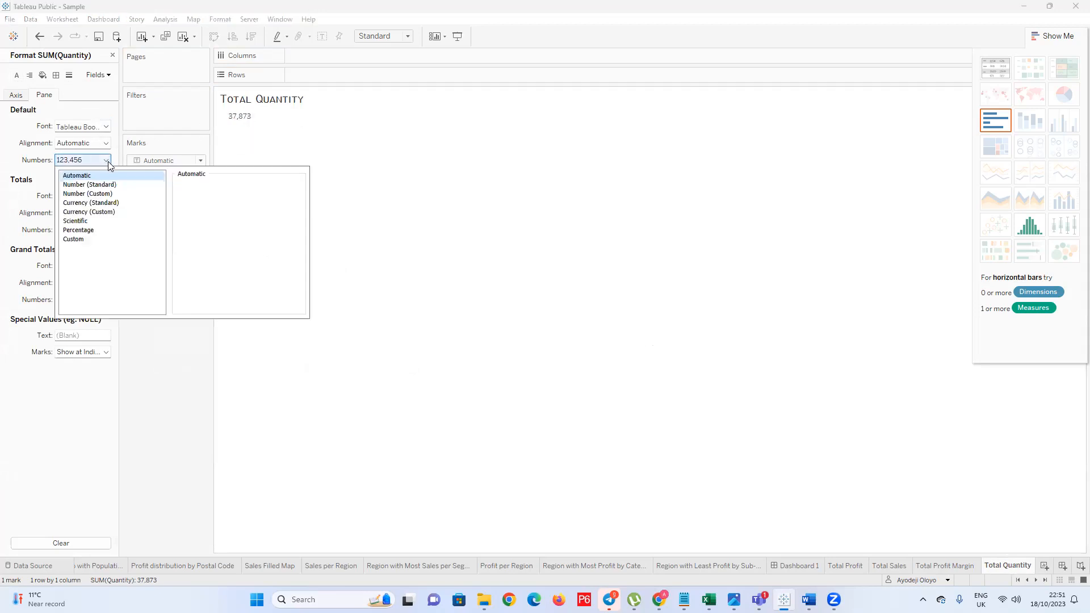
left_click(102, 212)
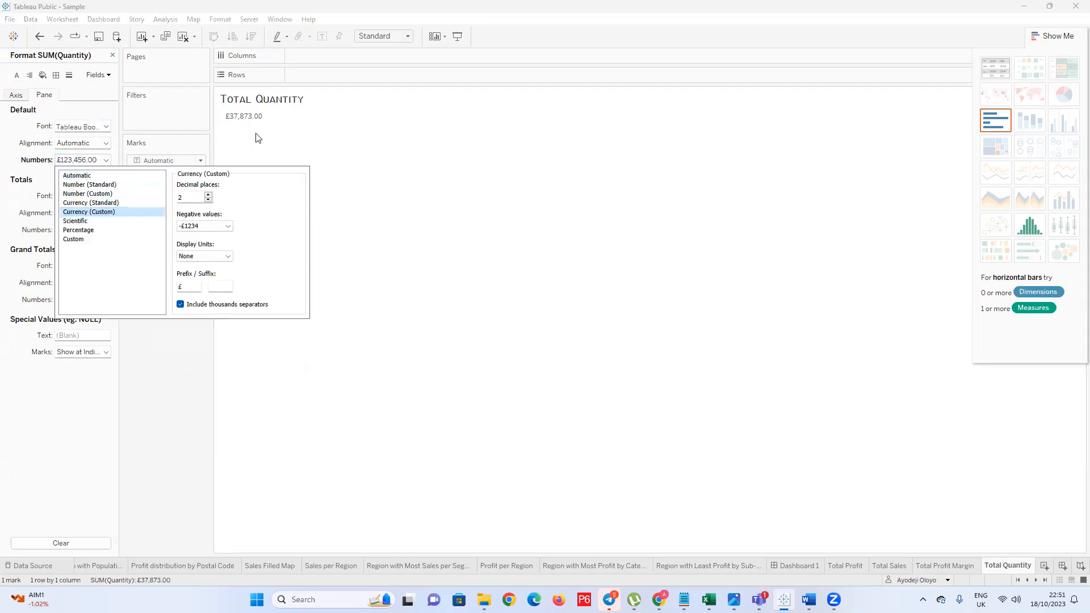
left_click(208, 200)
left_click(209, 199)
left_click(195, 368)
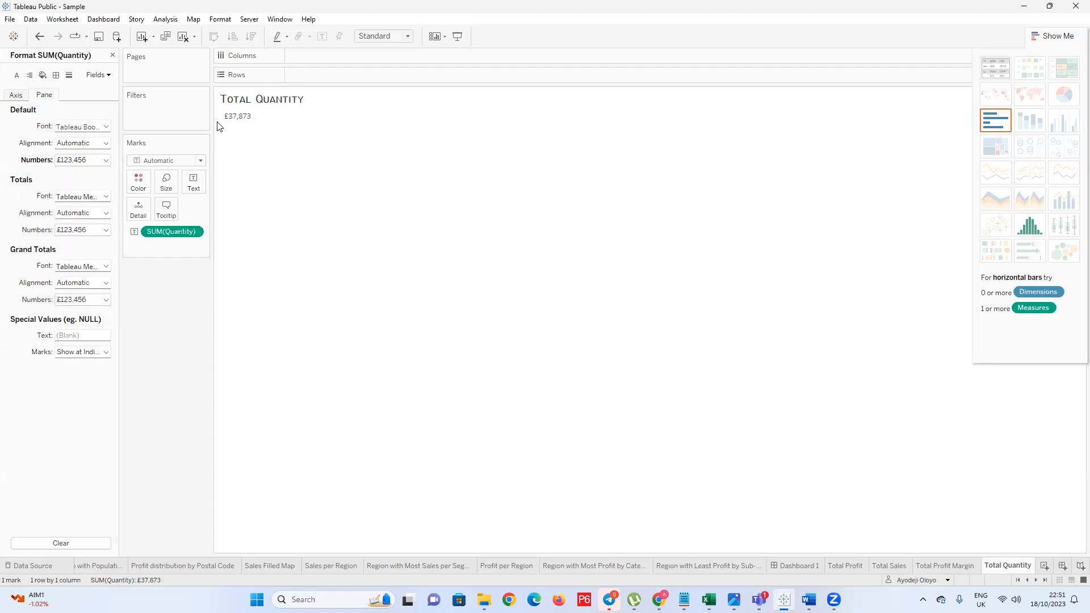
Set the SUM(Quantity) value's pane font size to 12 and apply bold
left_click(246, 125)
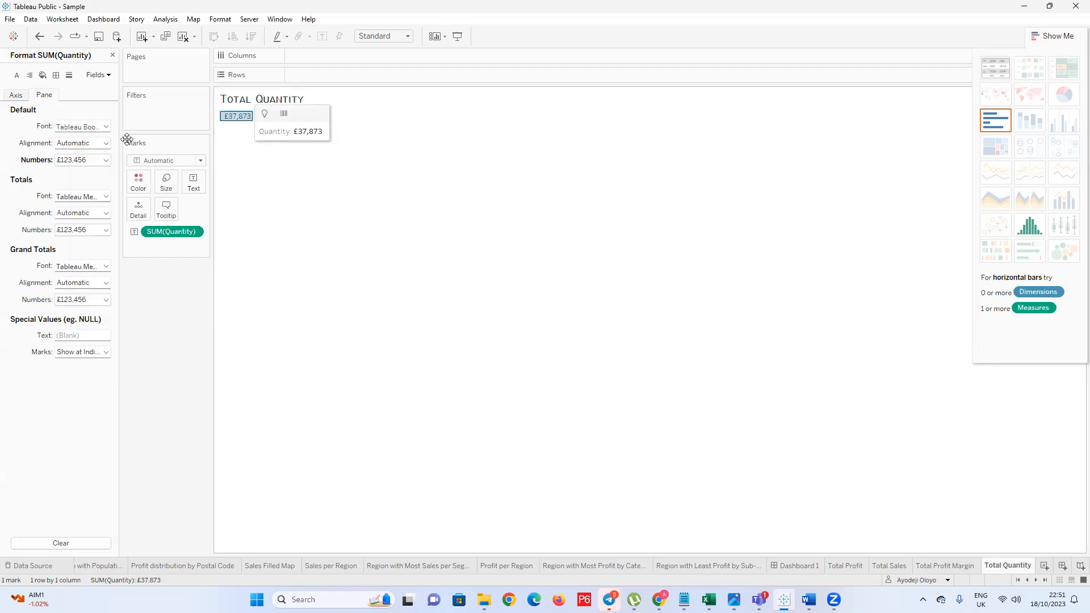
left_click(106, 126)
left_click(83, 159)
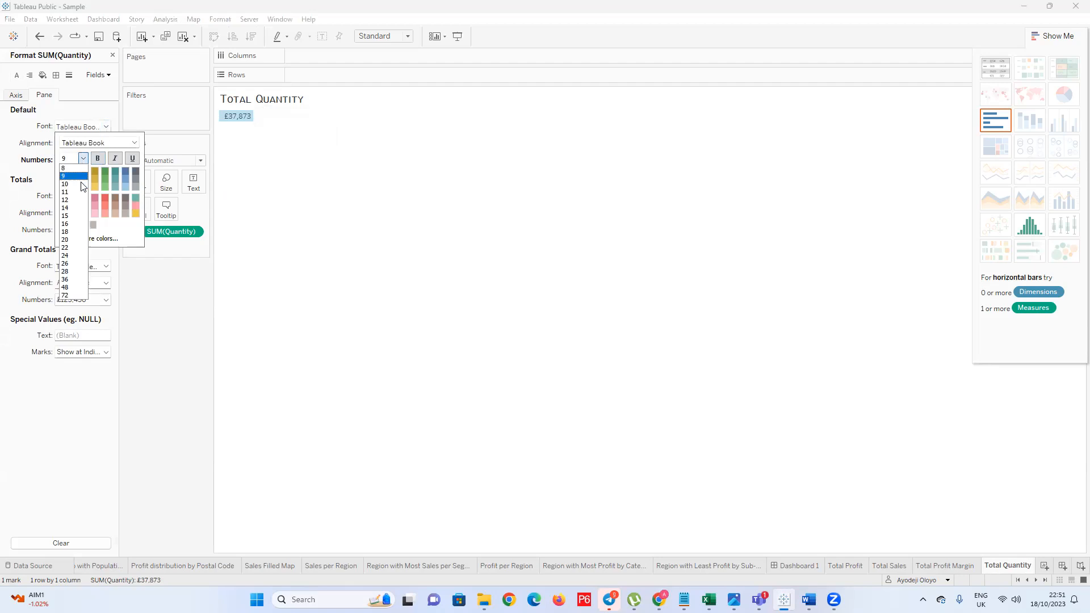
left_click(77, 200)
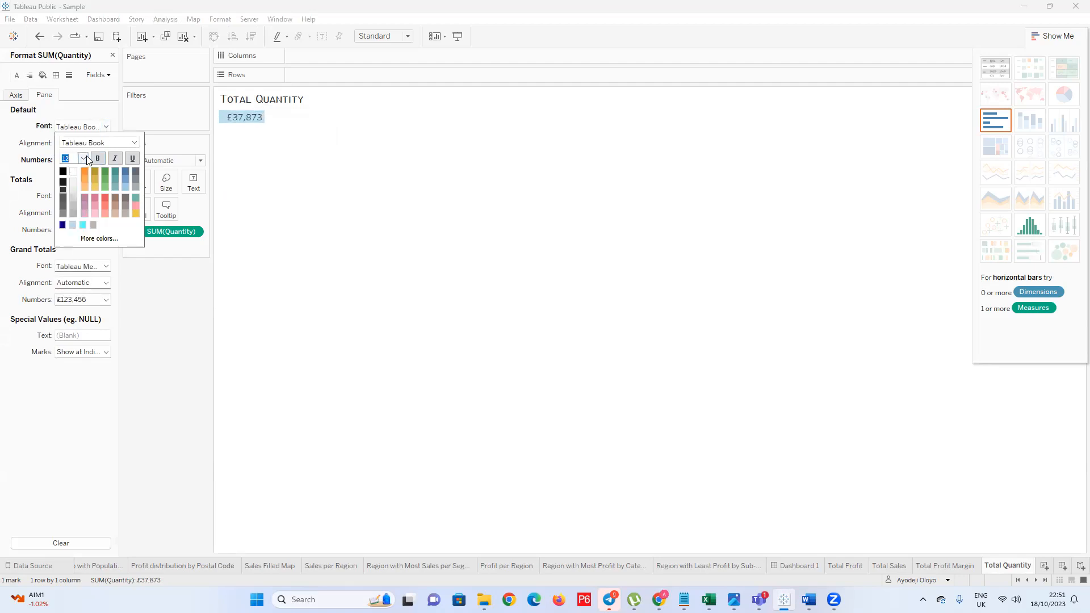
left_click(82, 159)
left_click(78, 200)
left_click(100, 158)
left_click(294, 175)
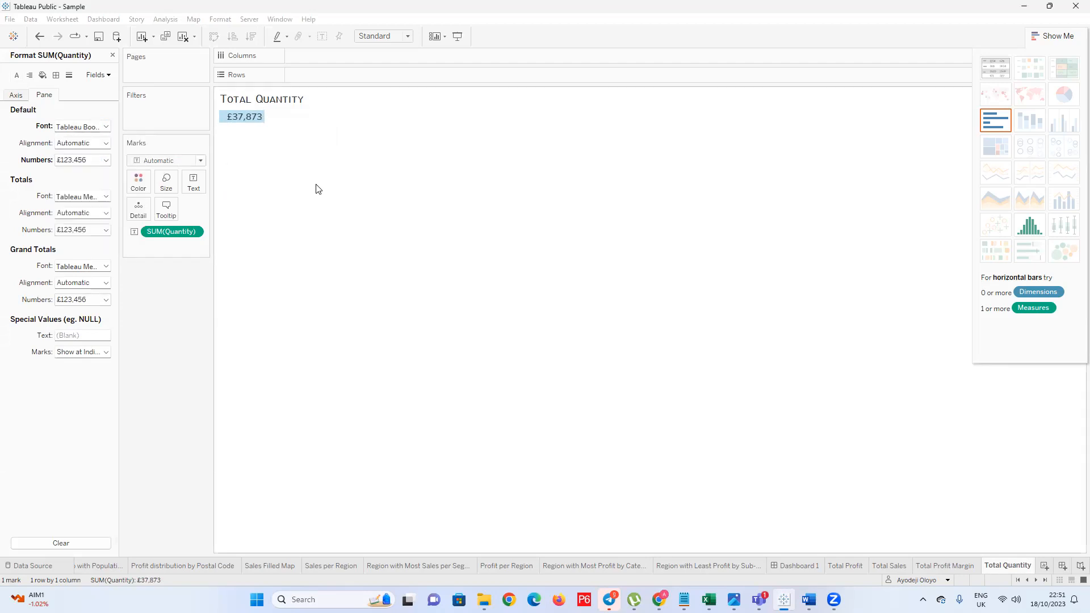
Change the SUM(Quantity) value's default pane font to Tableau Bold
left_click(105, 159)
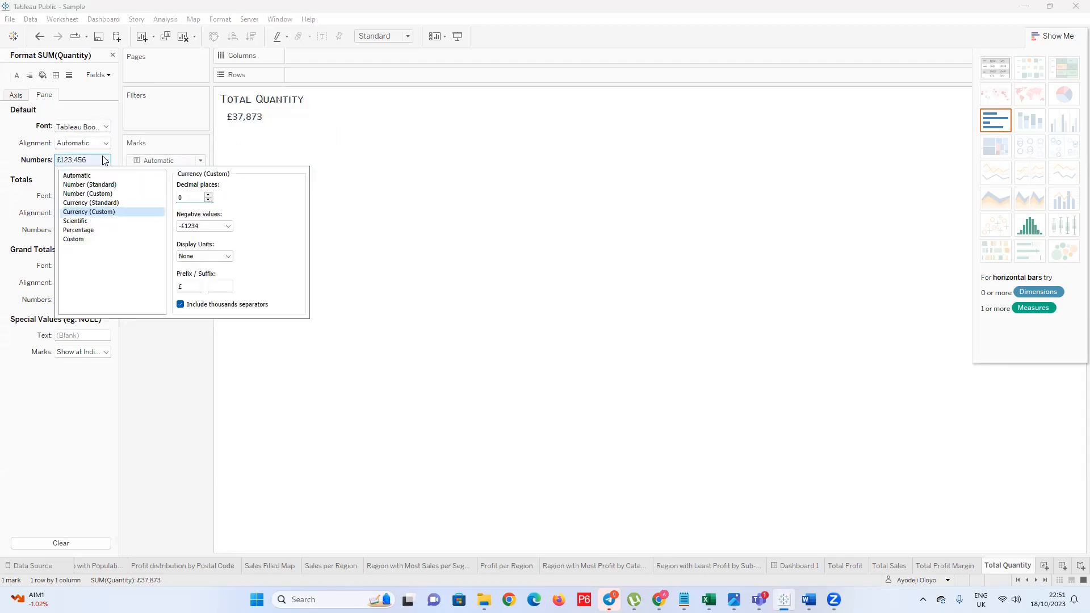
left_click(106, 126)
left_click(134, 143)
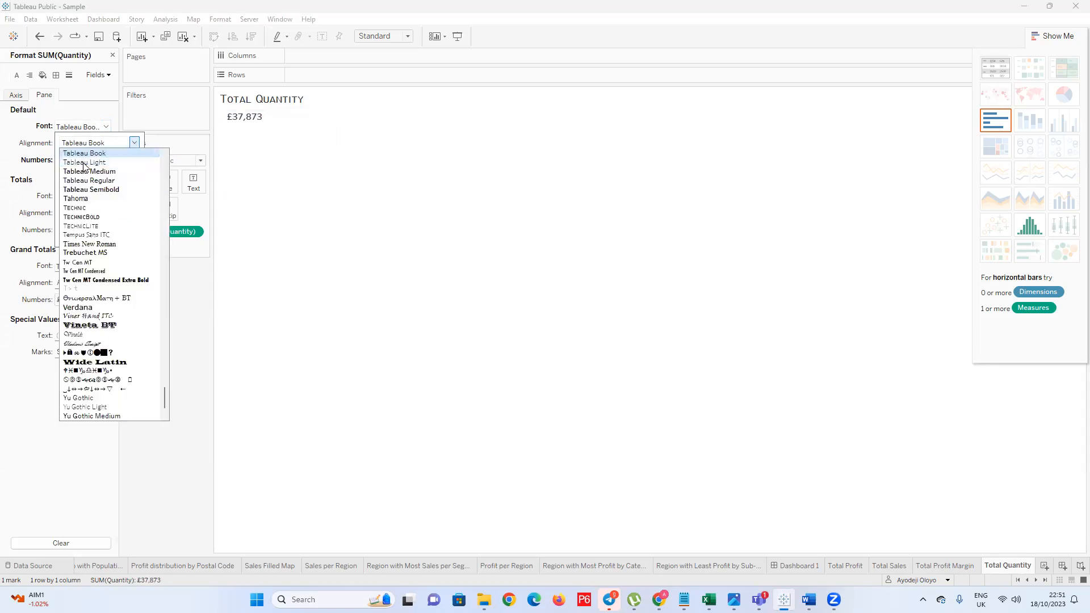
left_click(121, 223)
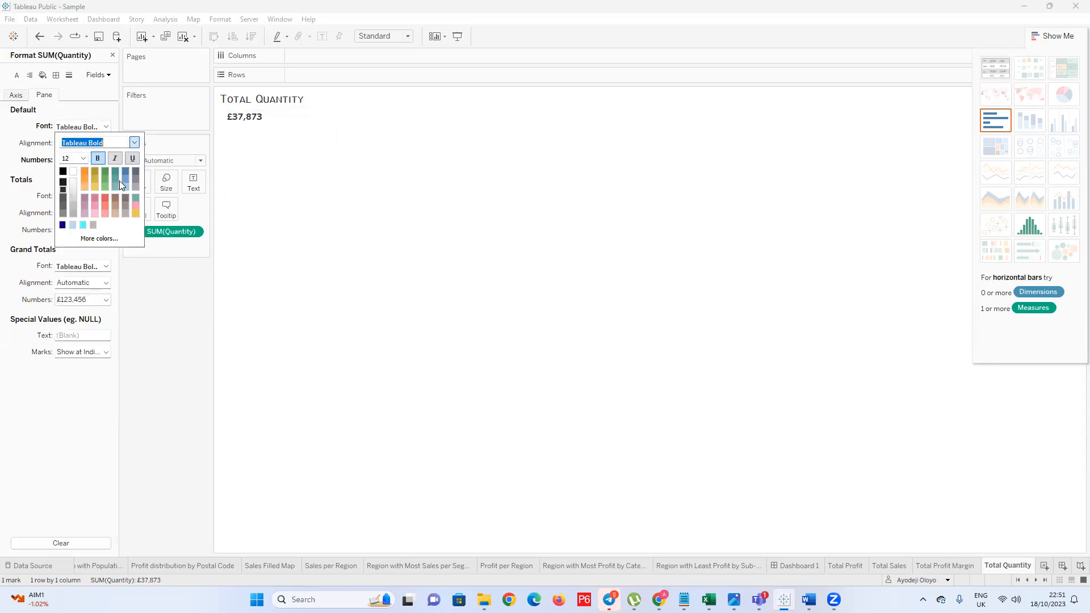
left_click(271, 232)
Change the Total Quantity sheet title's font to Tempus Sans ITC
double_click(260, 101)
left_click(219, 232)
left_click(265, 251)
left_click_drag(265, 251, 161, 244)
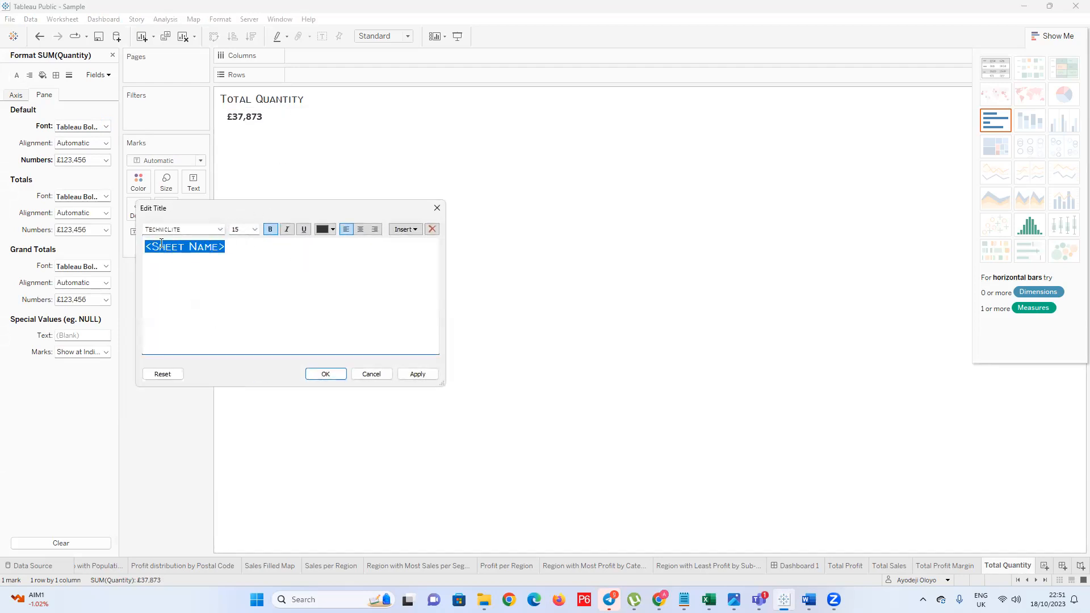
left_click(220, 229)
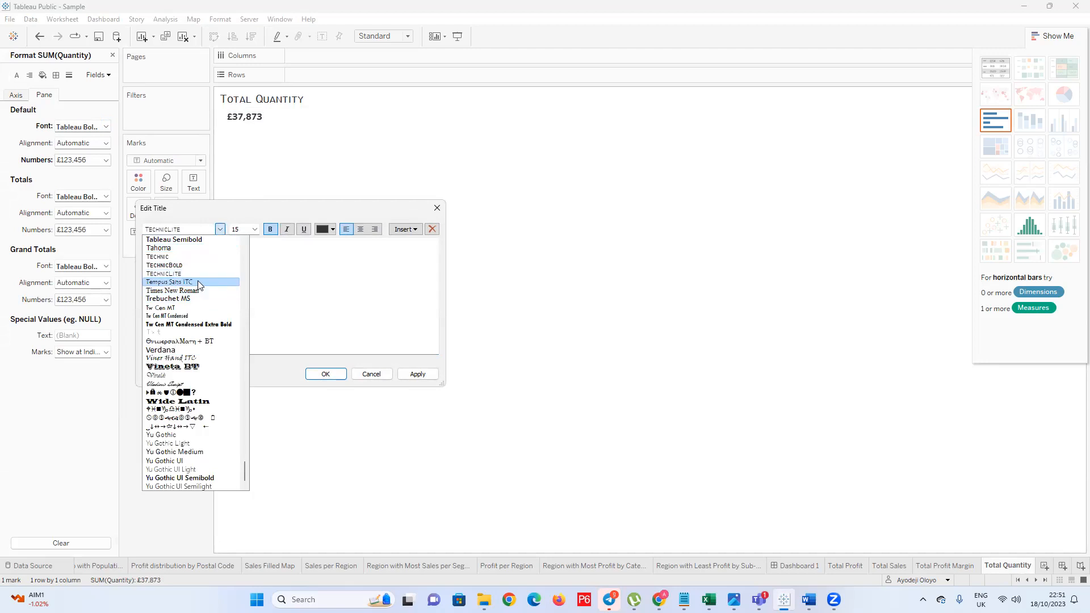
left_click(198, 283)
left_click(319, 373)
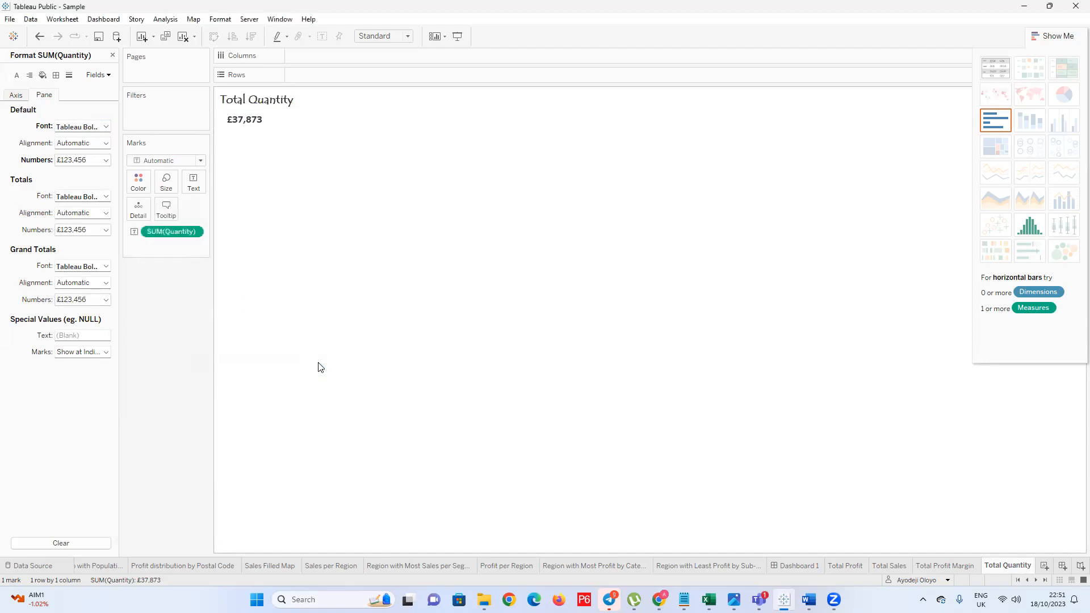
On the Total Sales sheet, format the SUM(Sales) pane numbers as Currency (Custom) with 0 decimal places
left_click(942, 565)
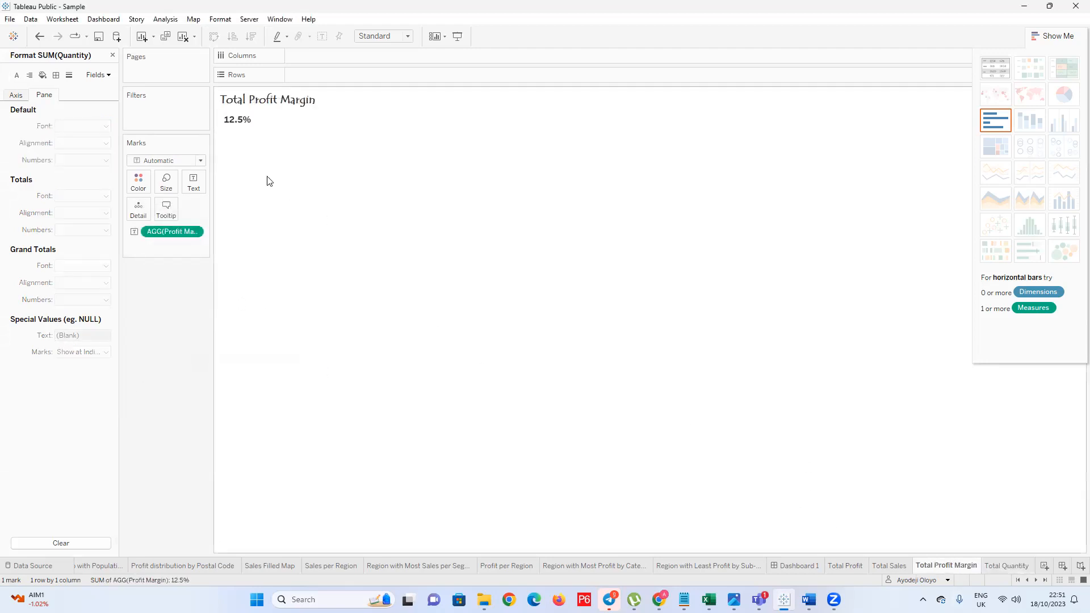
left_click(890, 565)
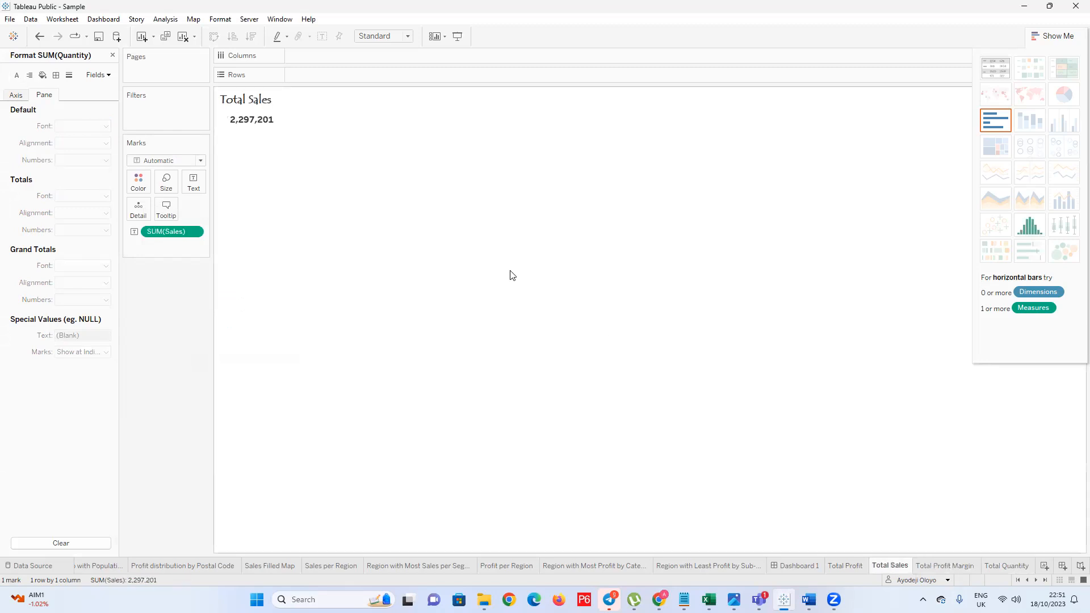
right_click(256, 126)
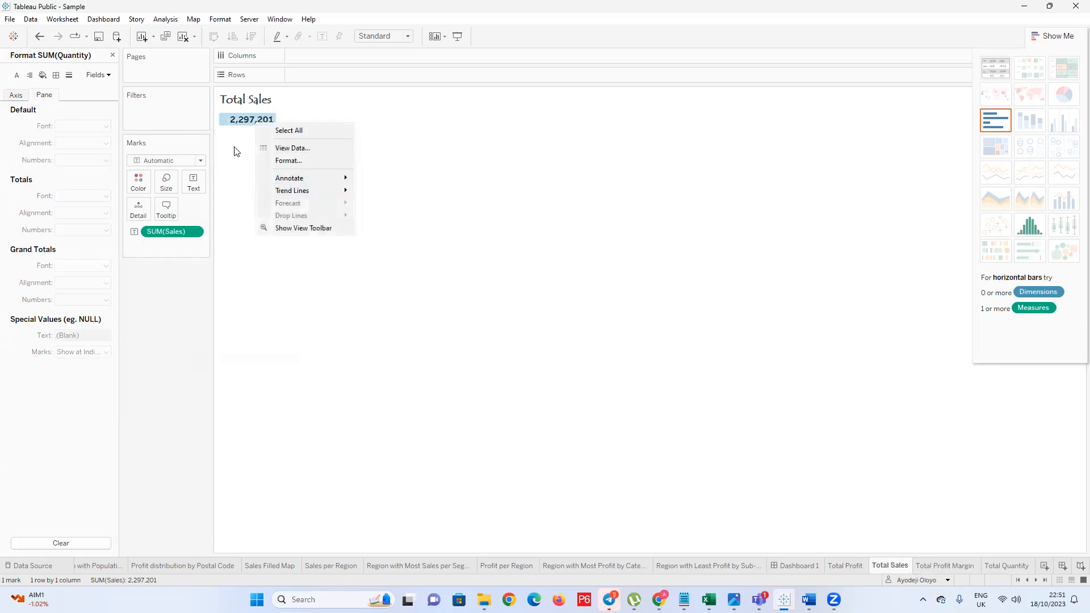
left_click(253, 127)
right_click(251, 126)
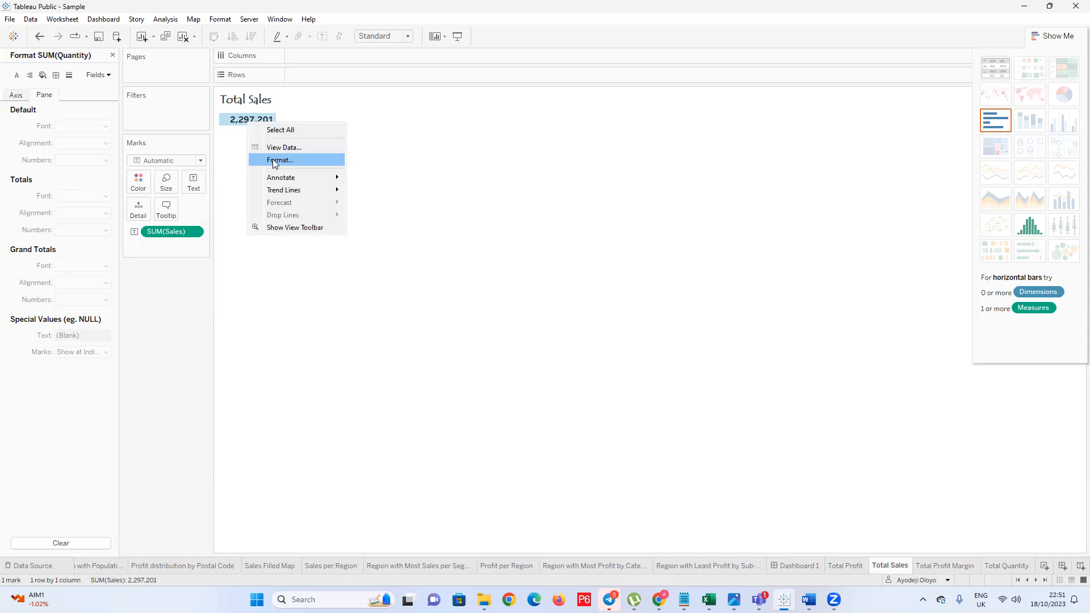
left_click(280, 161)
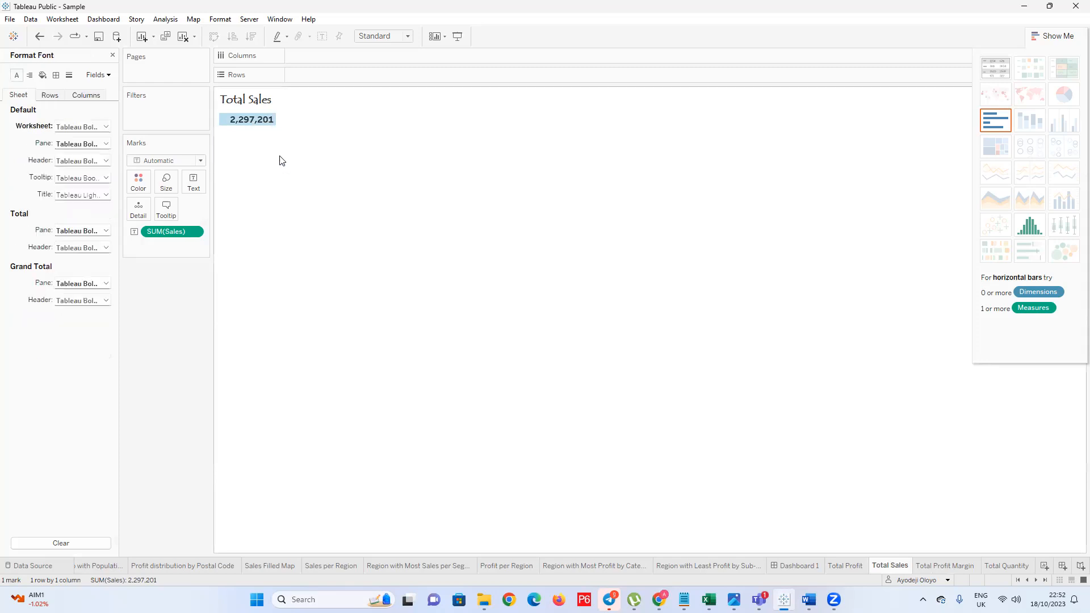
left_click(97, 78)
left_click(118, 87)
left_click(105, 161)
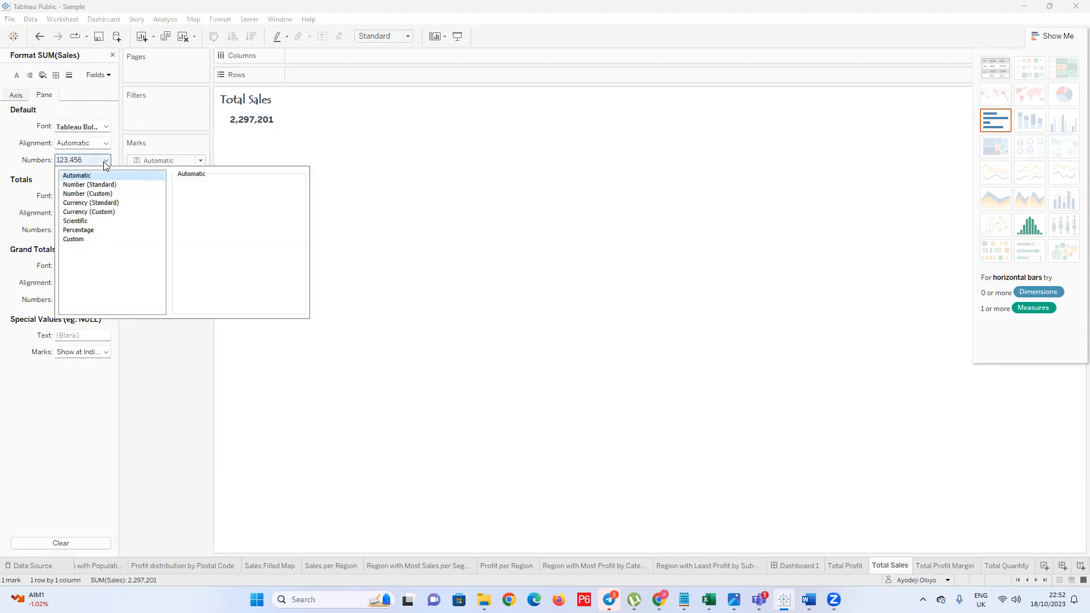
left_click(100, 213)
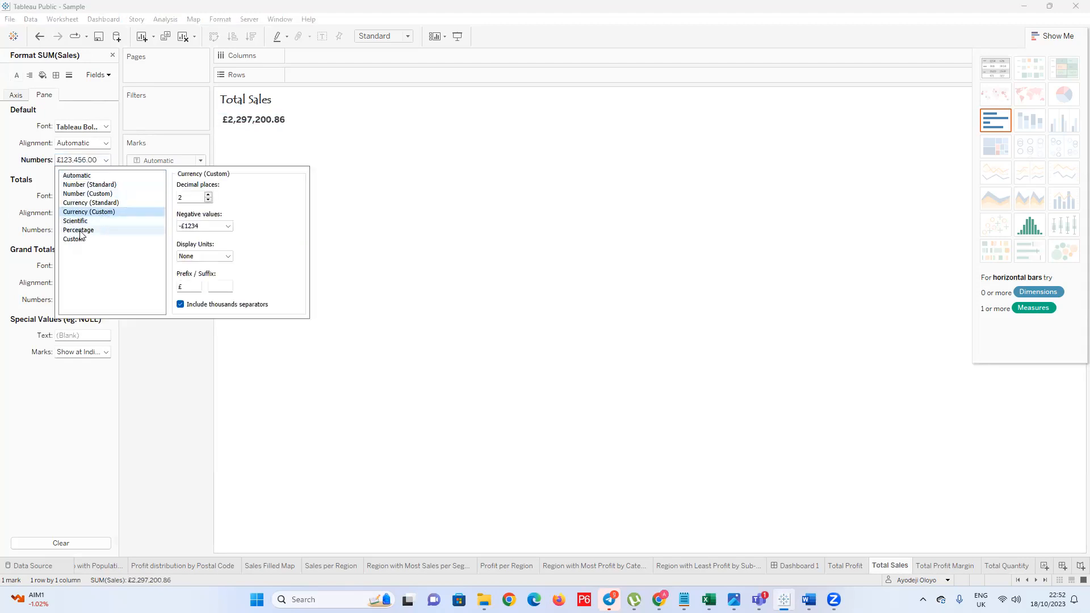
left_click(208, 200)
left_click(207, 199)
left_click(448, 236)
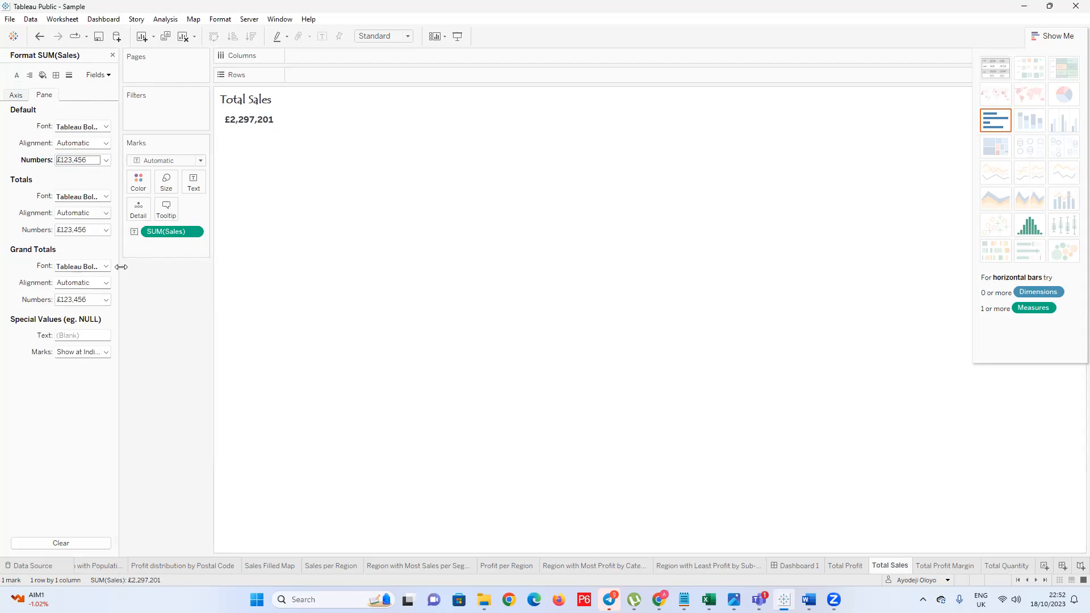
On the Total Profit sheet, format the SUM(Profit) pane numbers as Currency (Custom) with 0 decimal places
left_click(835, 565)
left_click(251, 126)
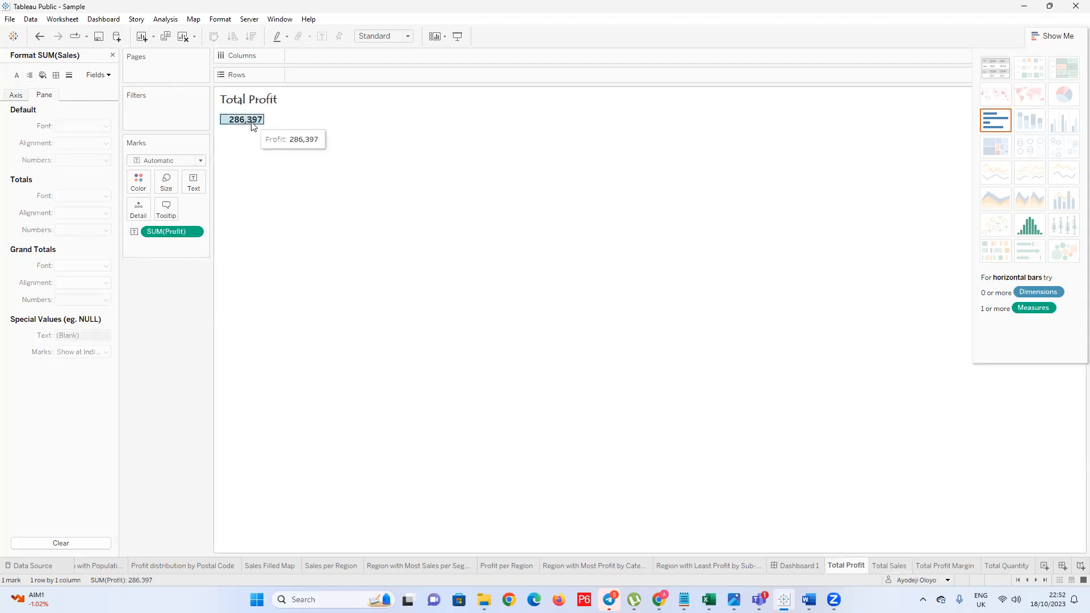
right_click(252, 119)
left_click(284, 160)
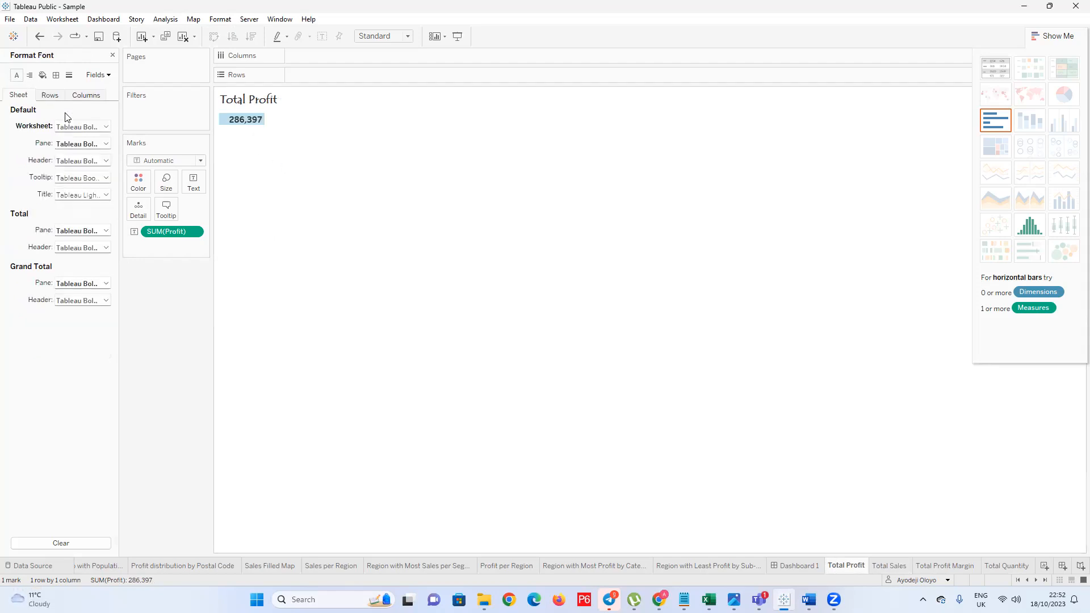
left_click(98, 74)
left_click(117, 87)
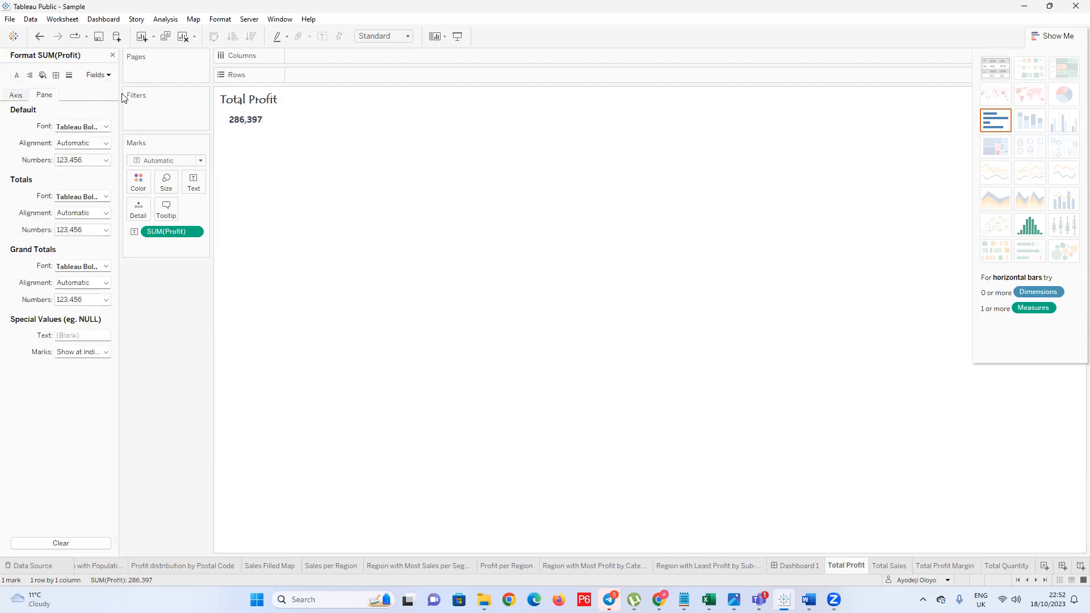
left_click(102, 161)
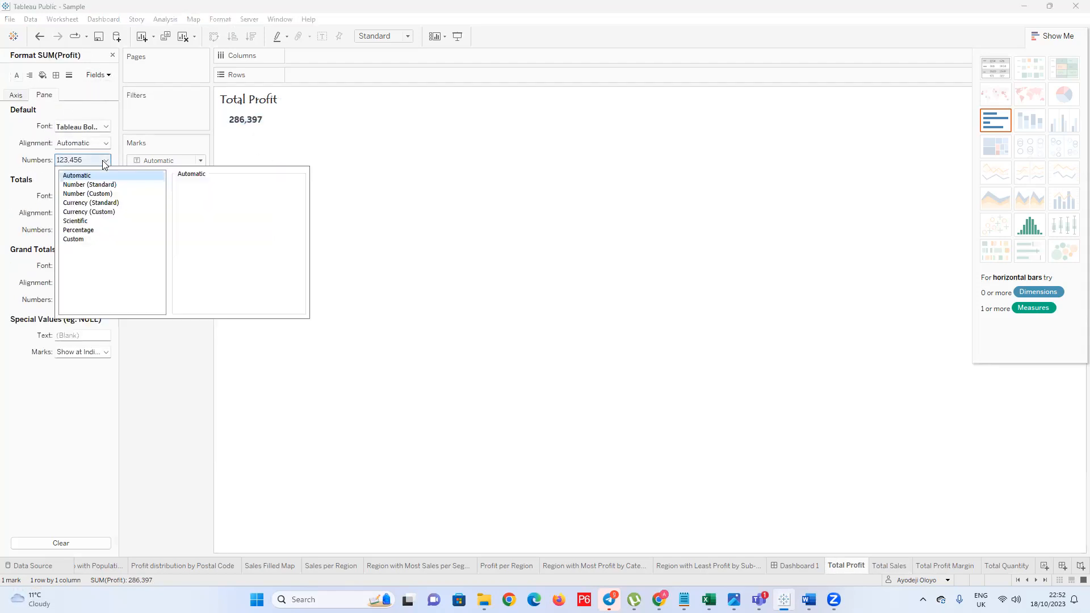
left_click(100, 212)
left_click(208, 200)
left_click(208, 200)
left_click(358, 205)
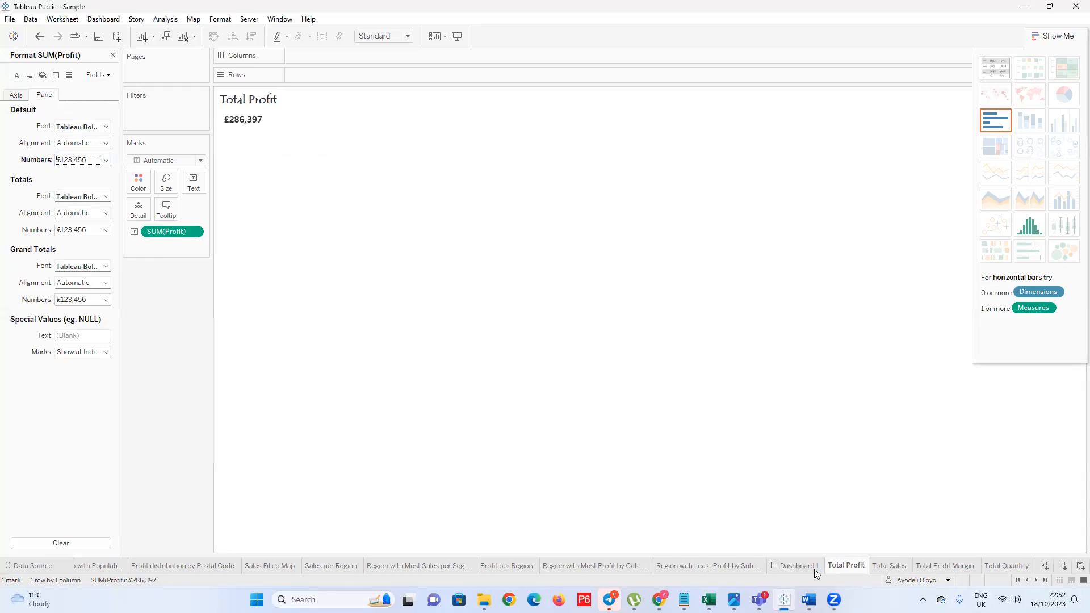
Open Dashboard 1 and hide the Show Me chart suggestions
left_click(797, 568)
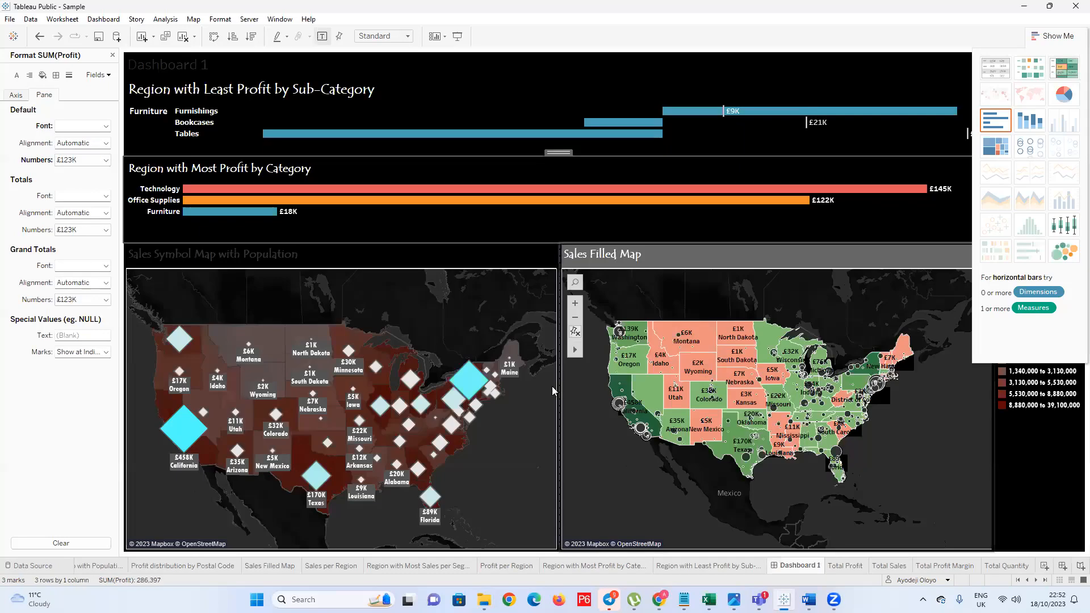
left_click(1052, 36)
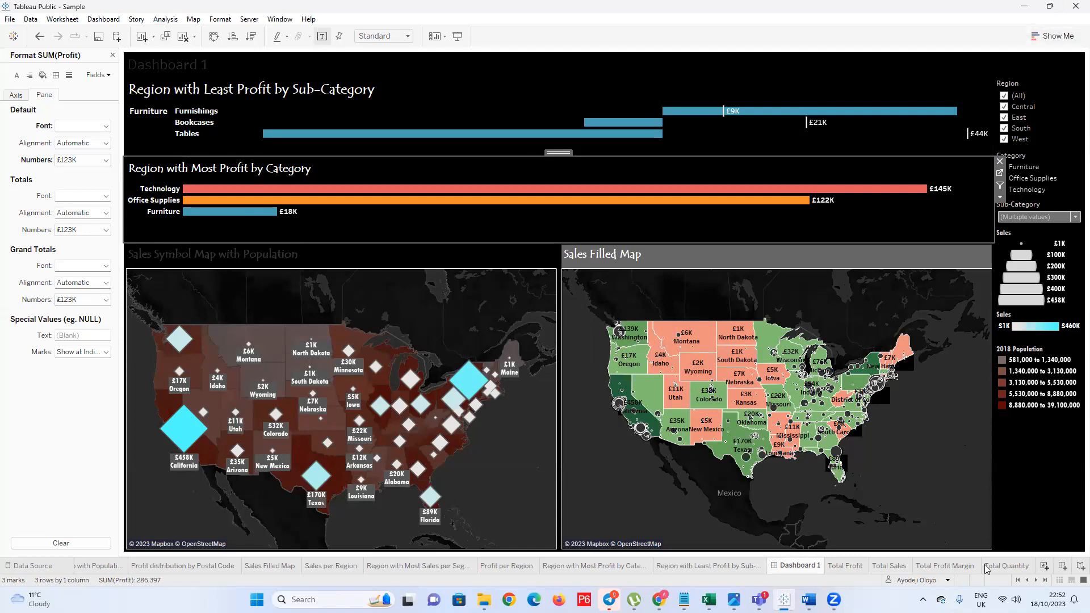
Add a new worksheet directly after Dashboard 1 and name it Organisation Overview
key("ctrl+m")
left_click_drag(973, 565, 802, 567)
double_click(820, 568)
type("Ob")
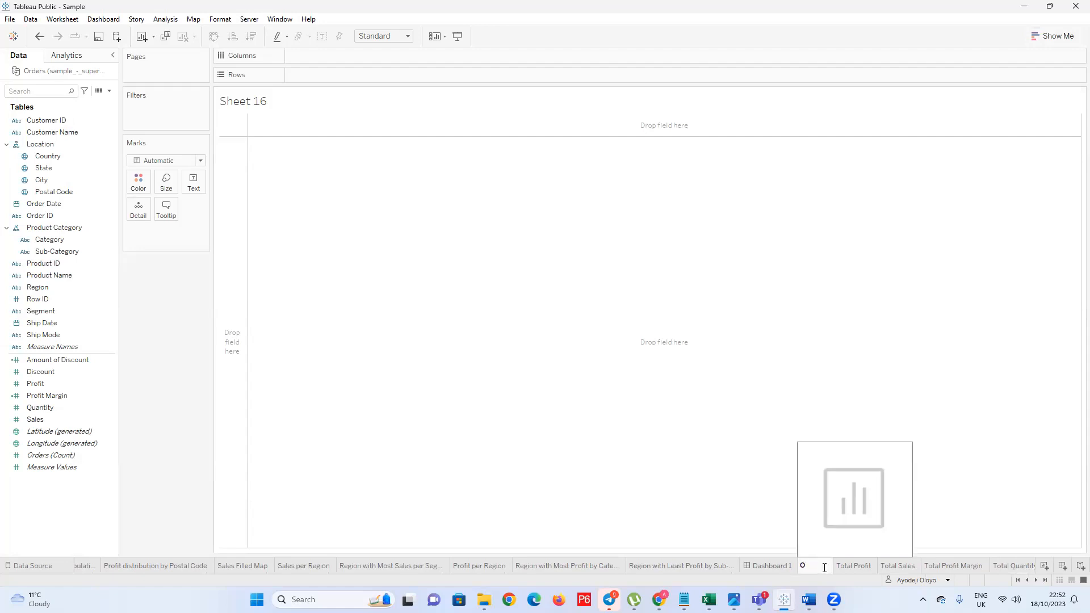
type("om")
key("BackSpace")
key("BackSpace")
key("BackSpace")
type("Or")
type("gnisa")
key("BackSpace")
key("BackSpace")
key("BackSpace")
key("BackSpace")
type("anisation Overview")
left_click(1065, 324)
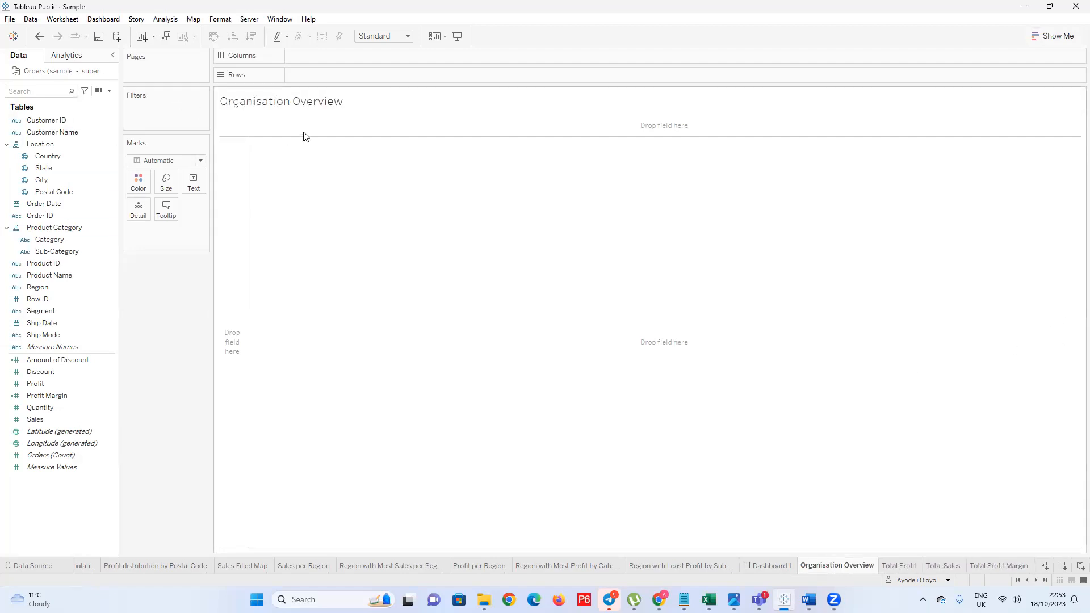
double_click(338, 101)
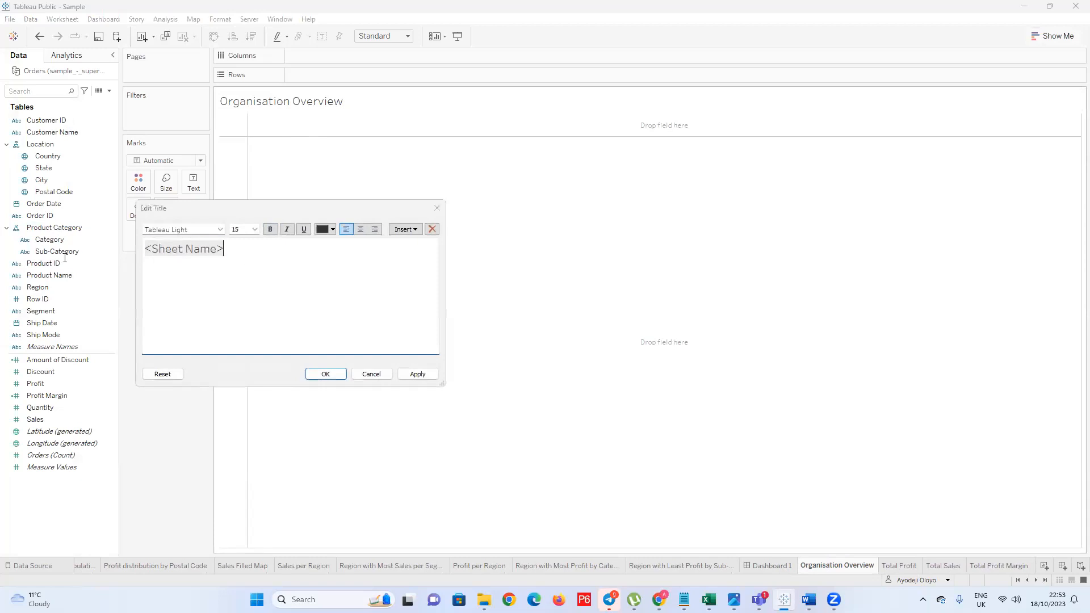
left_click_drag(255, 250, 126, 251)
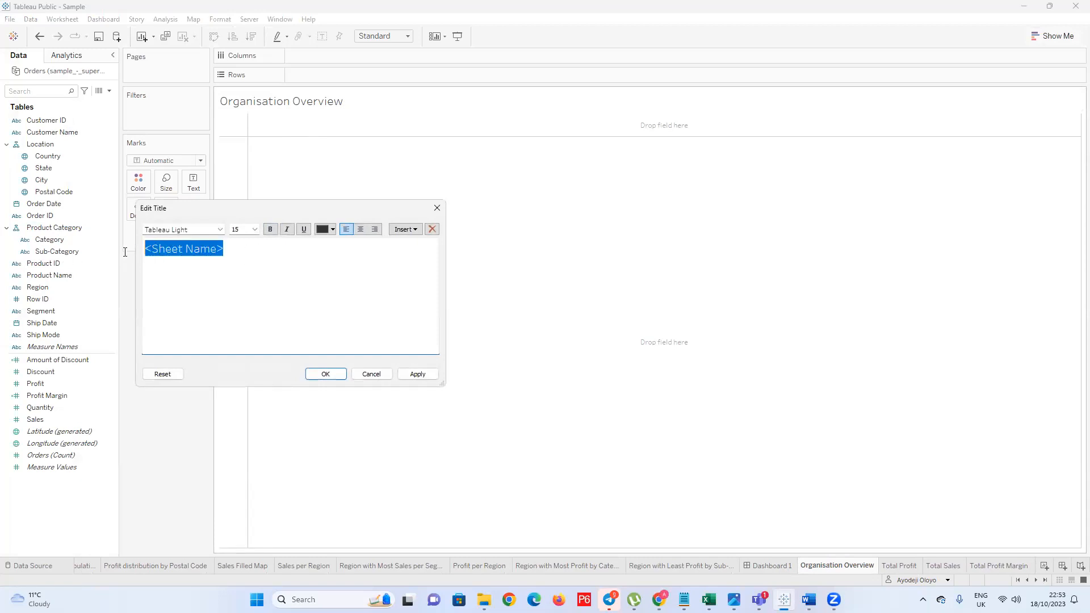
left_click(220, 229)
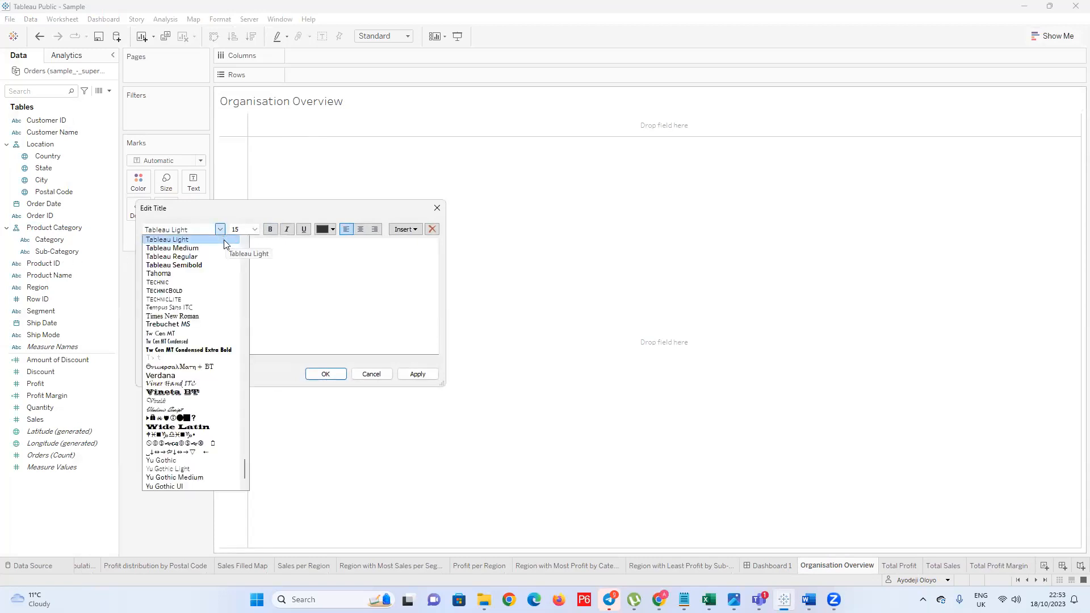
key("Escape")
key("Escape")
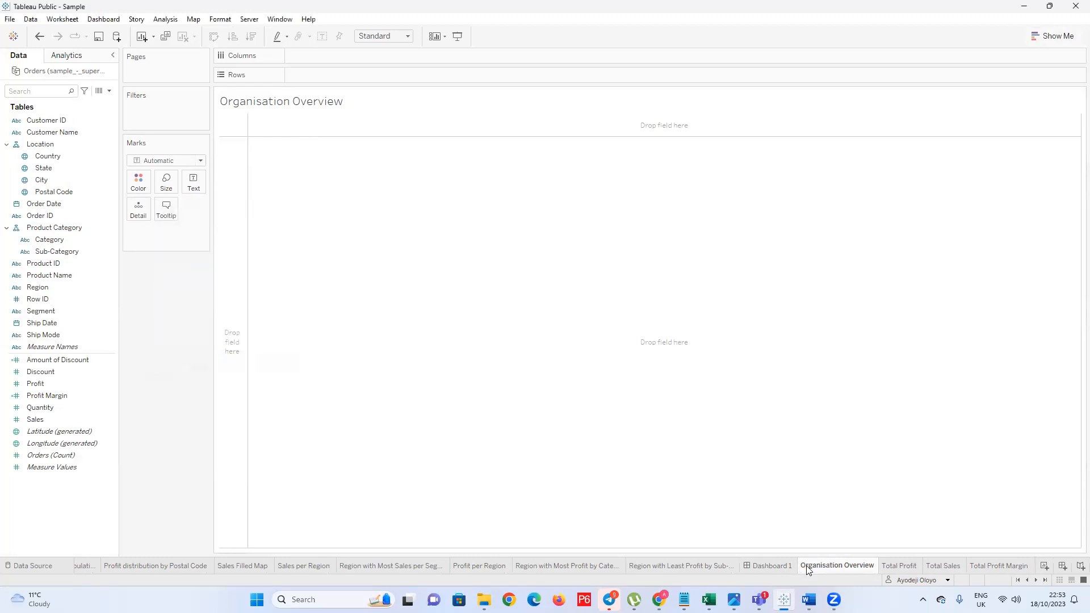
Copy the name of the Organisation Overview worksheet and delete that worksheet
double_click(838, 566)
key("ctrl+c")
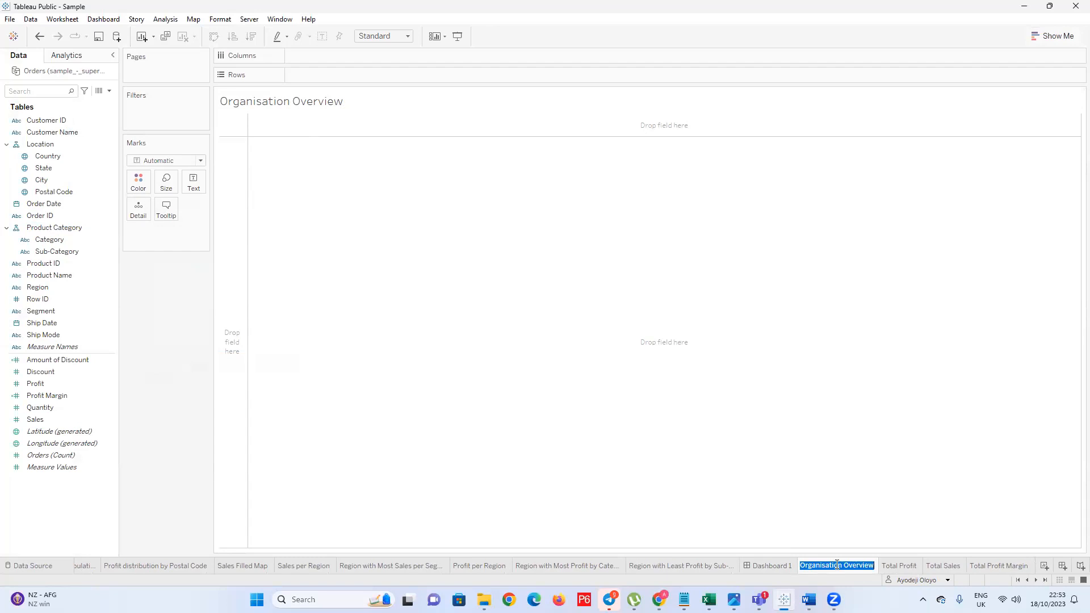
right_click(861, 565)
left_click(842, 556)
right_click(844, 564)
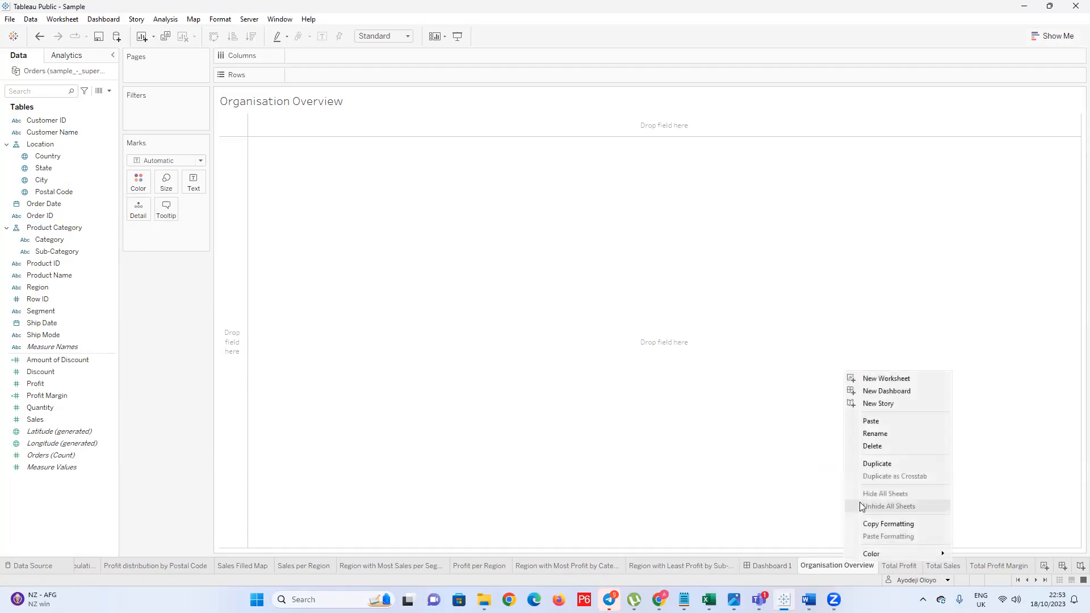
left_click(865, 448)
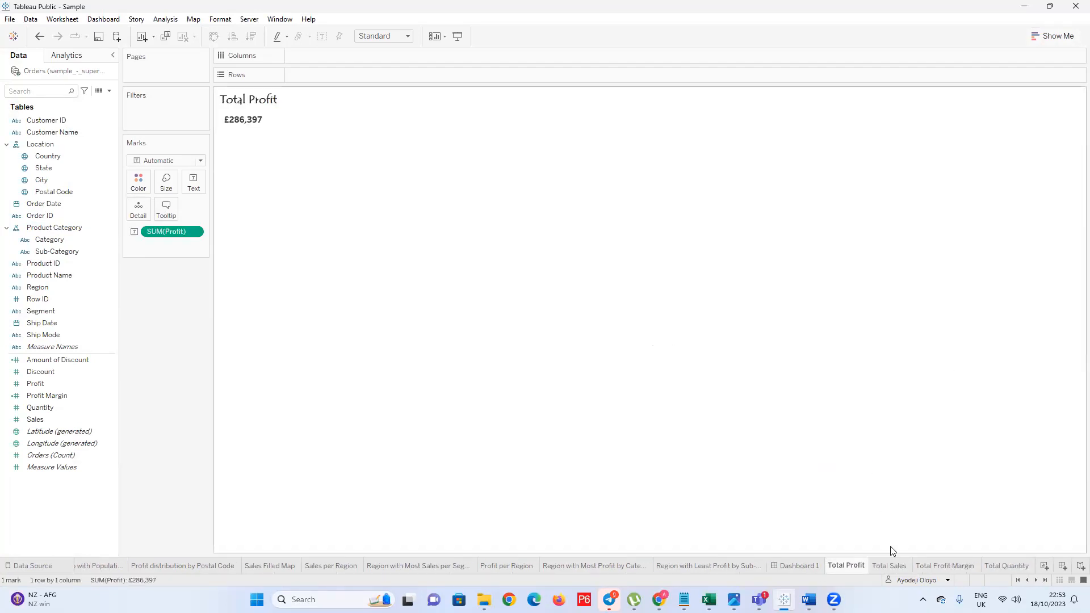
Create a new dashboard and name it Organisation Overview
left_click(1062, 566)
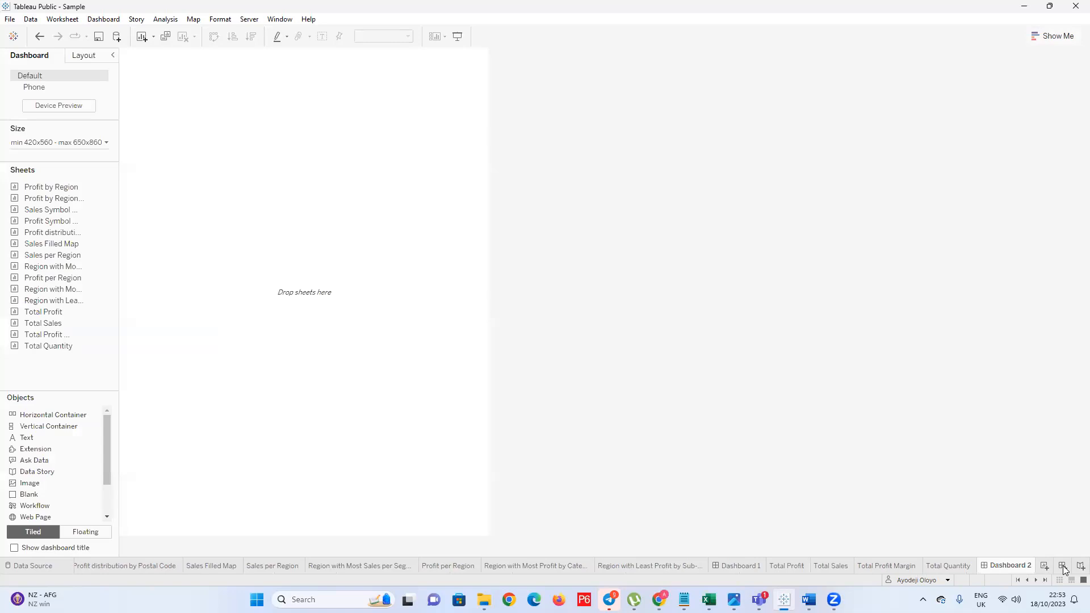
double_click(1000, 568)
key("ctrl+v")
key("Return")
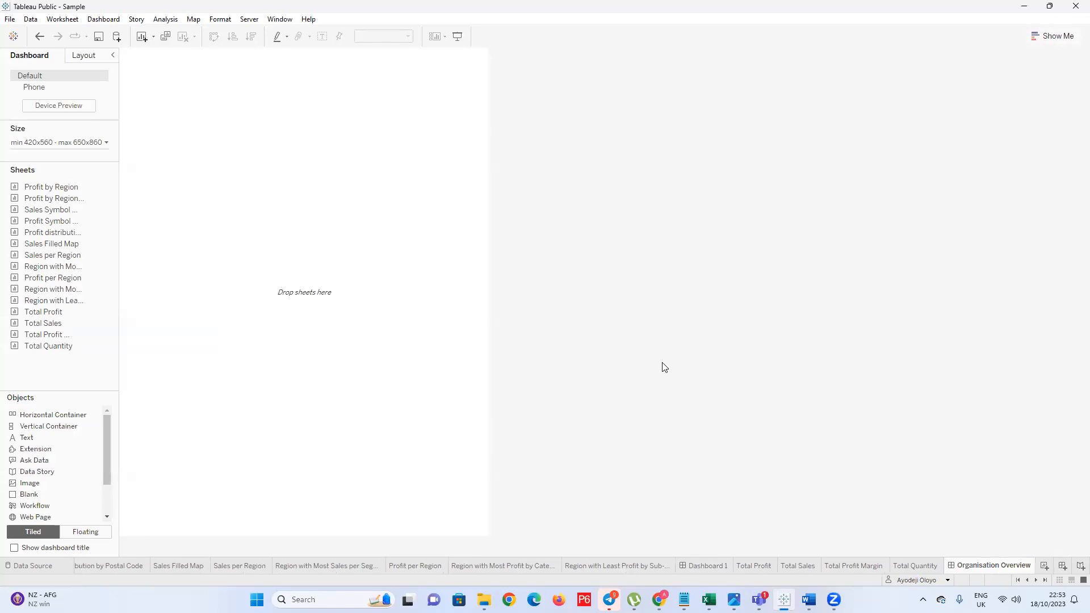
Set the Organisation Overview dashboard's size to Automatic instead of a range
mouse_move(18, 222)
left_click(107, 143)
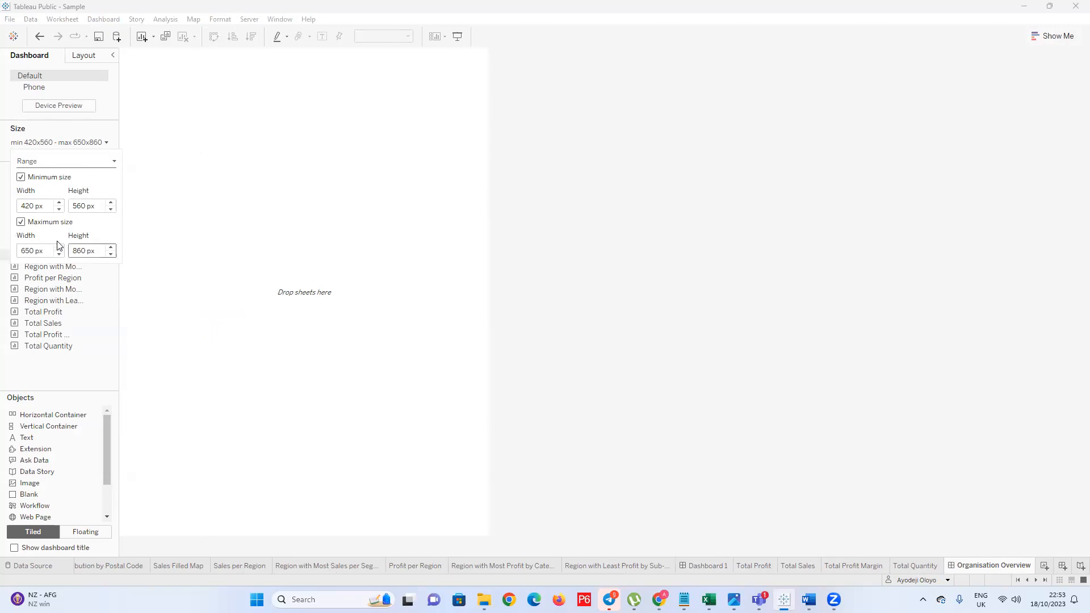
left_click(114, 163)
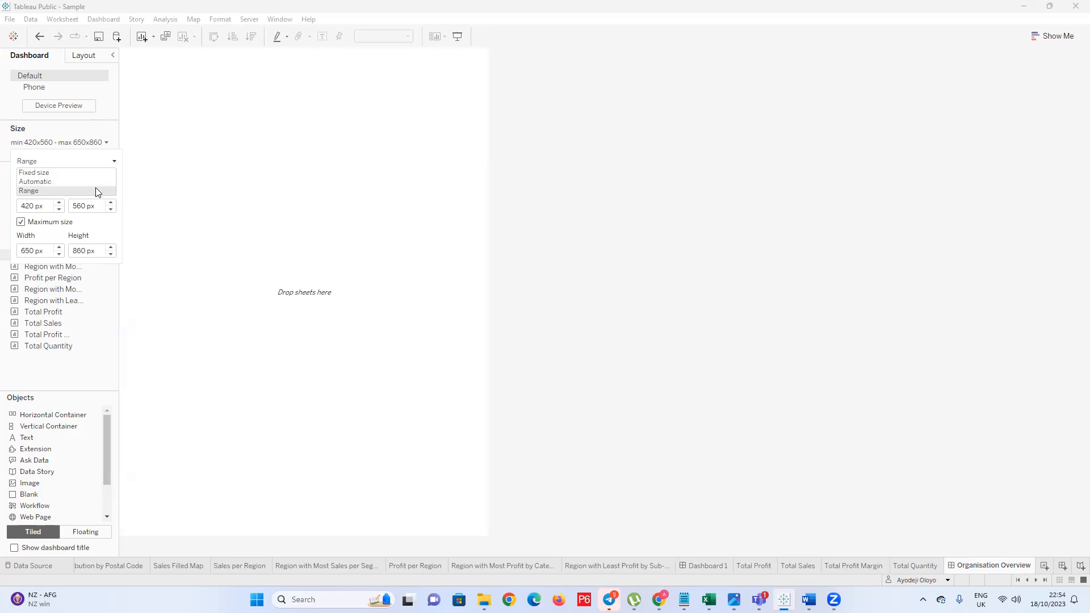
left_click(81, 182)
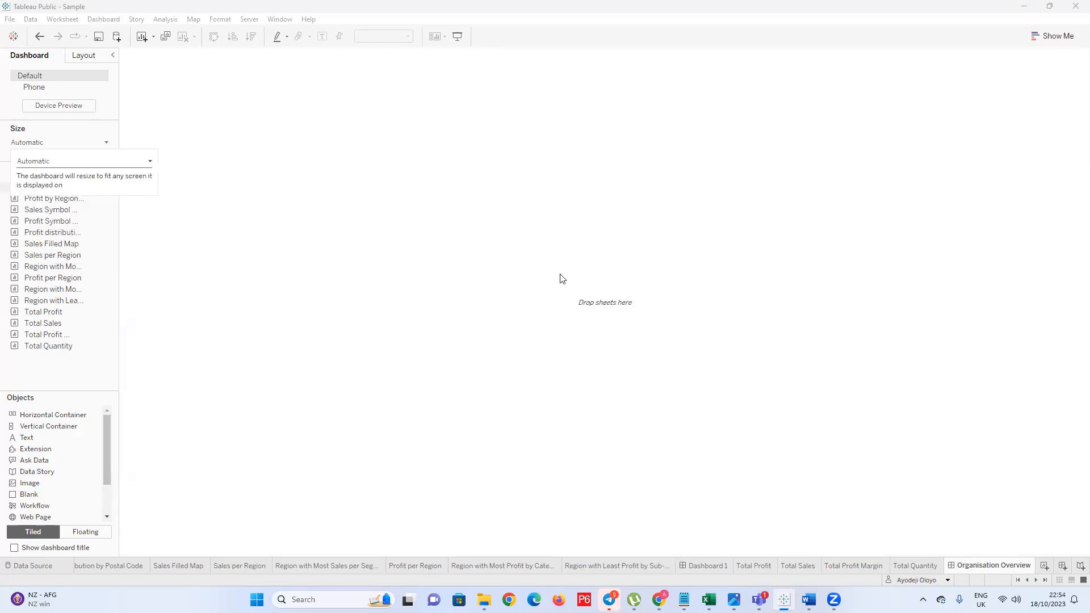
left_click(149, 165)
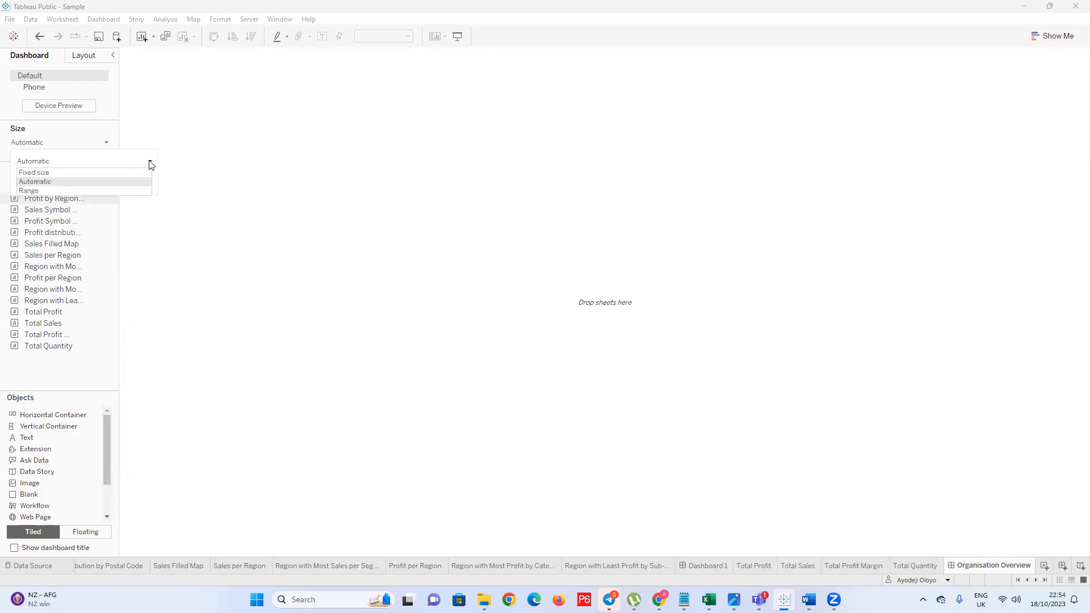
left_click(179, 126)
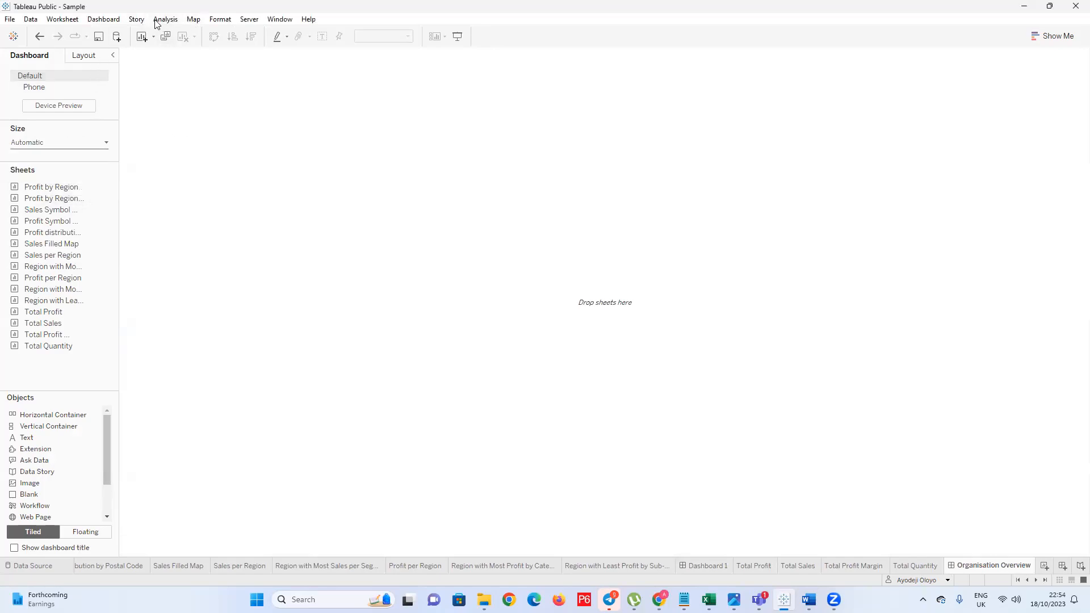
Show the title on the Organisation Overview dashboard and collapse the side pane to free up canvas space
left_click(99, 22)
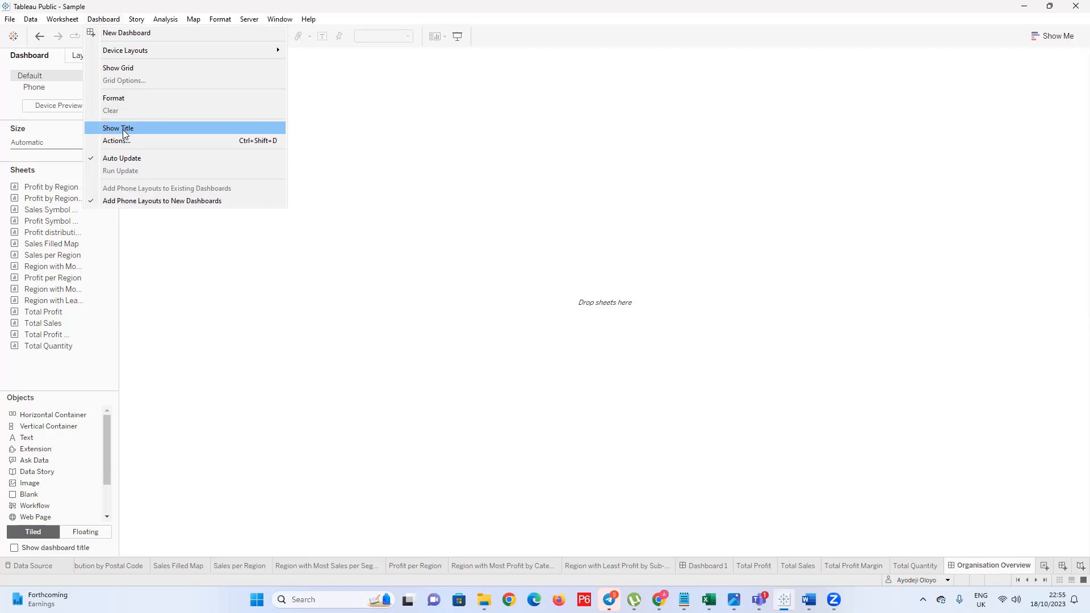
left_click(123, 128)
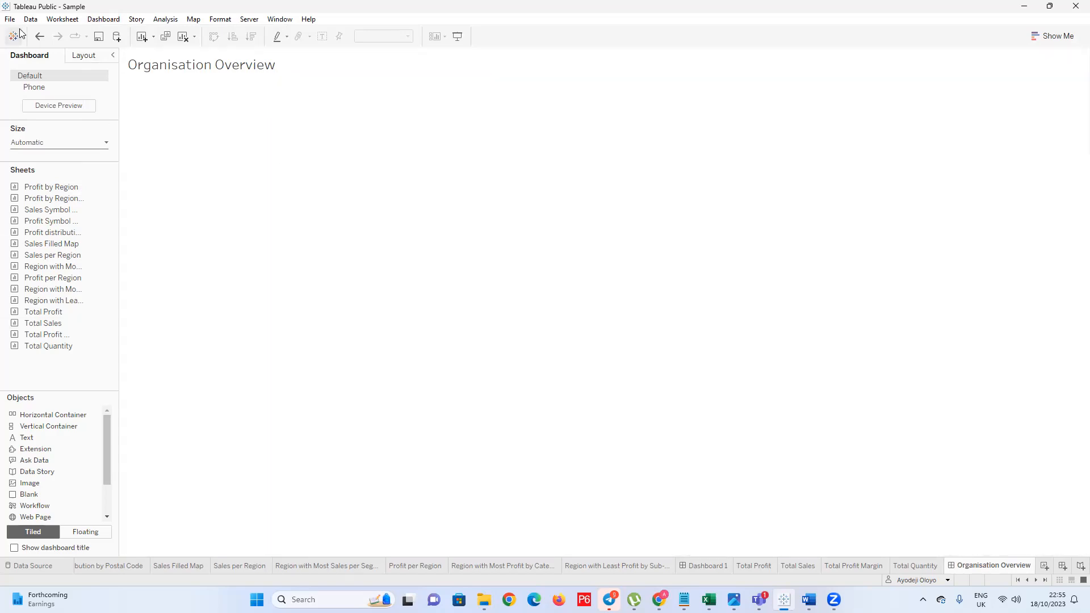
left_click(113, 55)
left_click(7, 56)
left_click(89, 59)
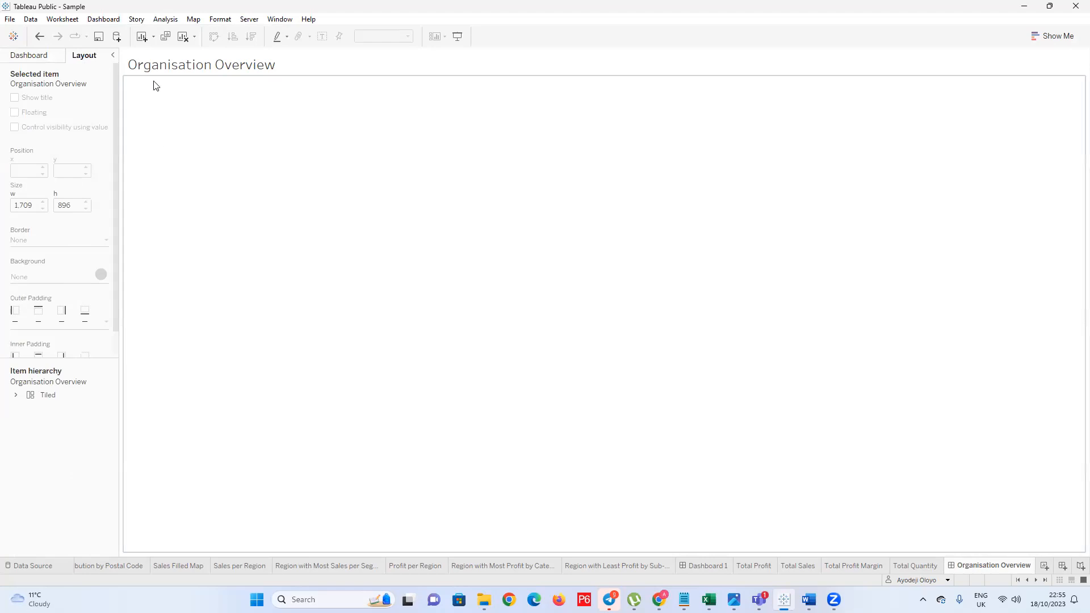
left_click(113, 55)
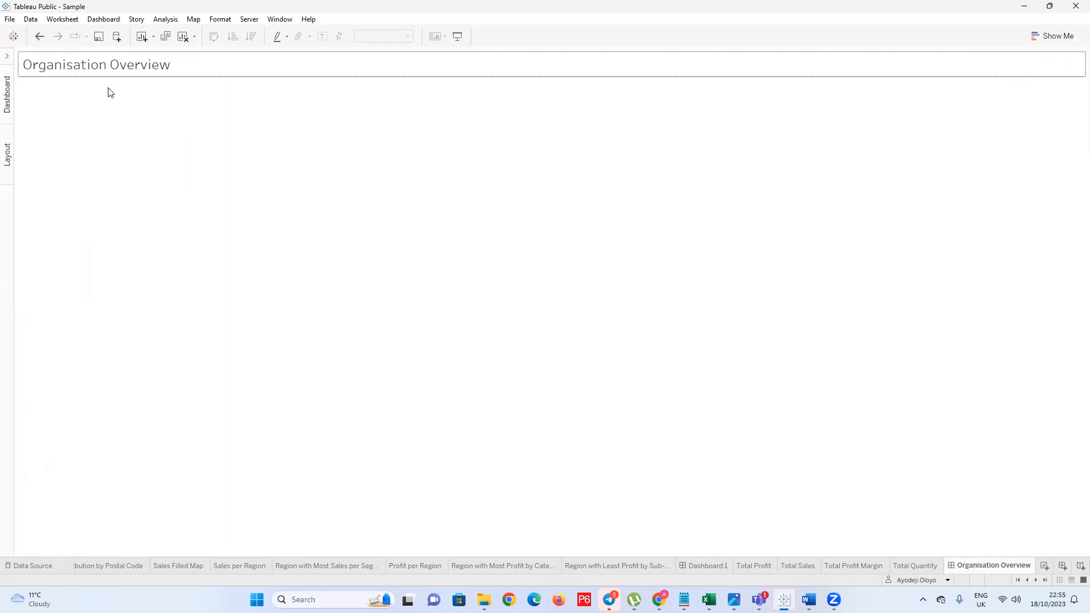
Select the tiled area of the Organisation Overview dashboard and set its background colour to black
left_click(7, 55)
left_click(224, 227)
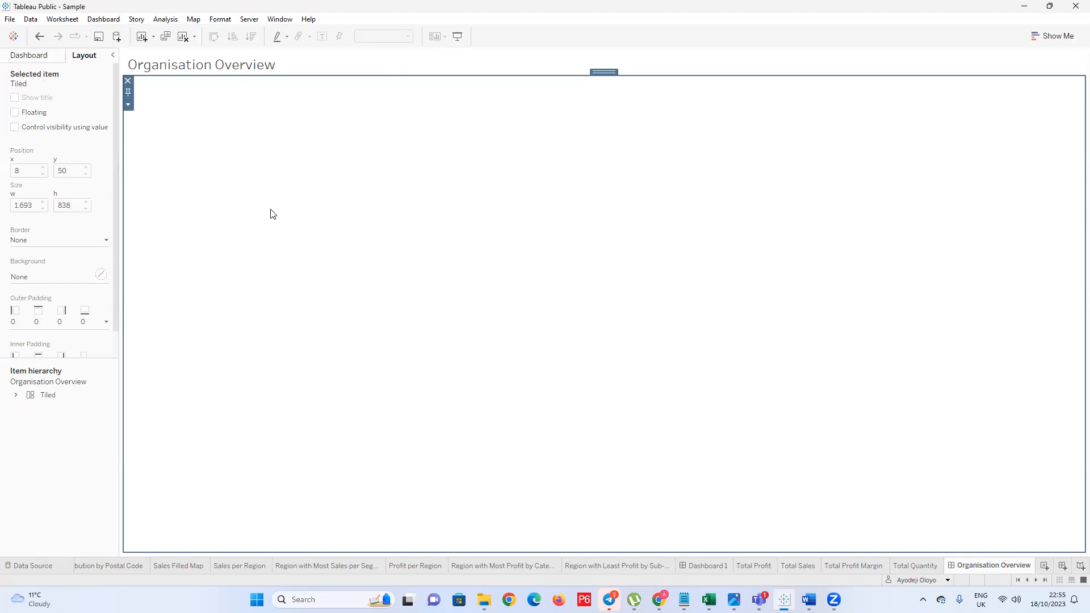
left_click(101, 275)
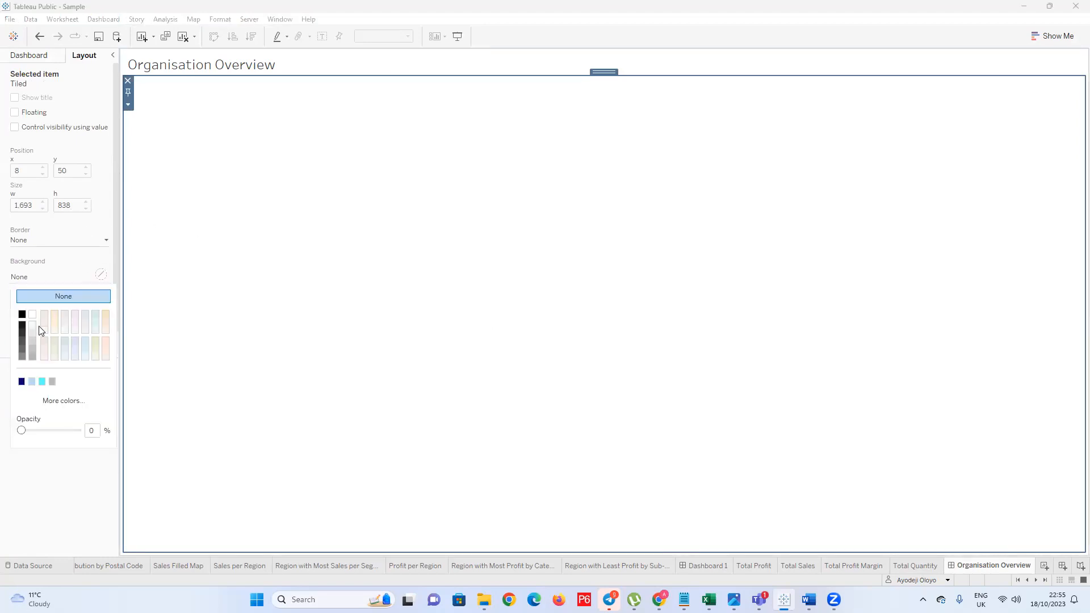
left_click(22, 314)
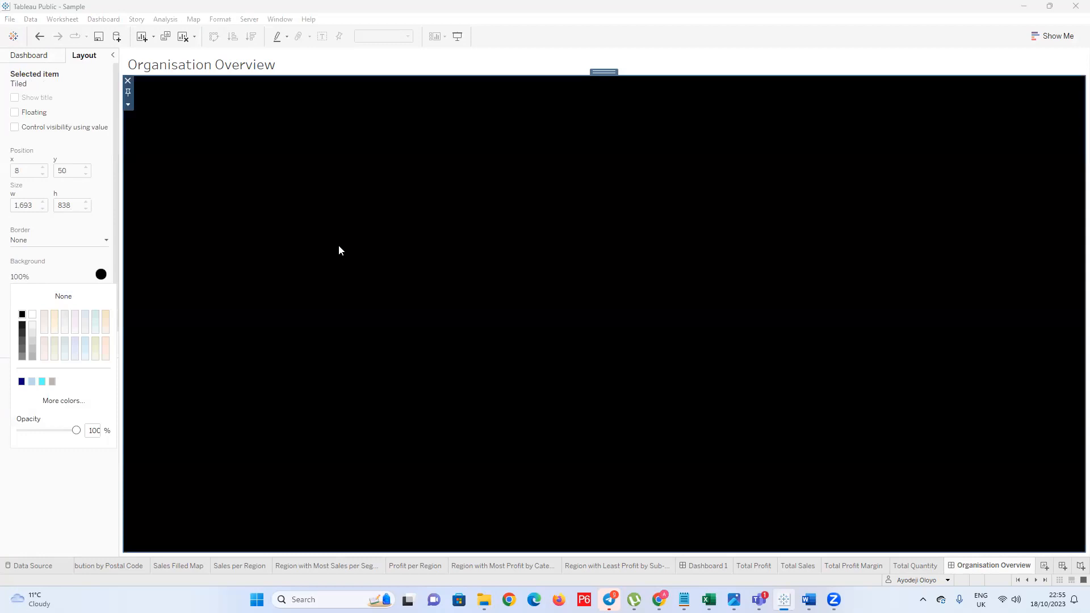
left_click(339, 251)
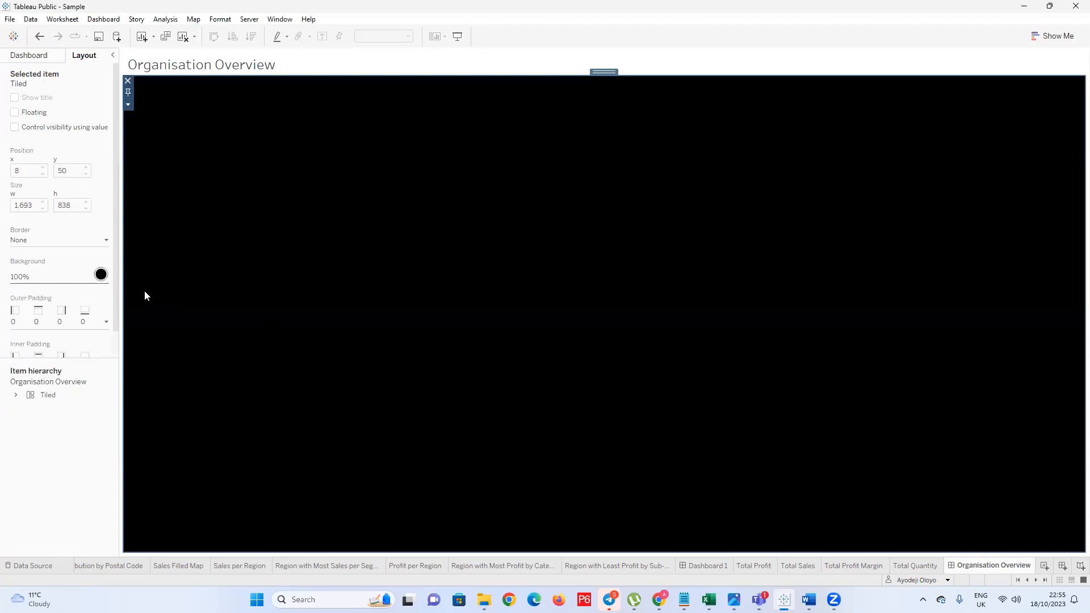
left_click_drag(115, 298, 113, 371)
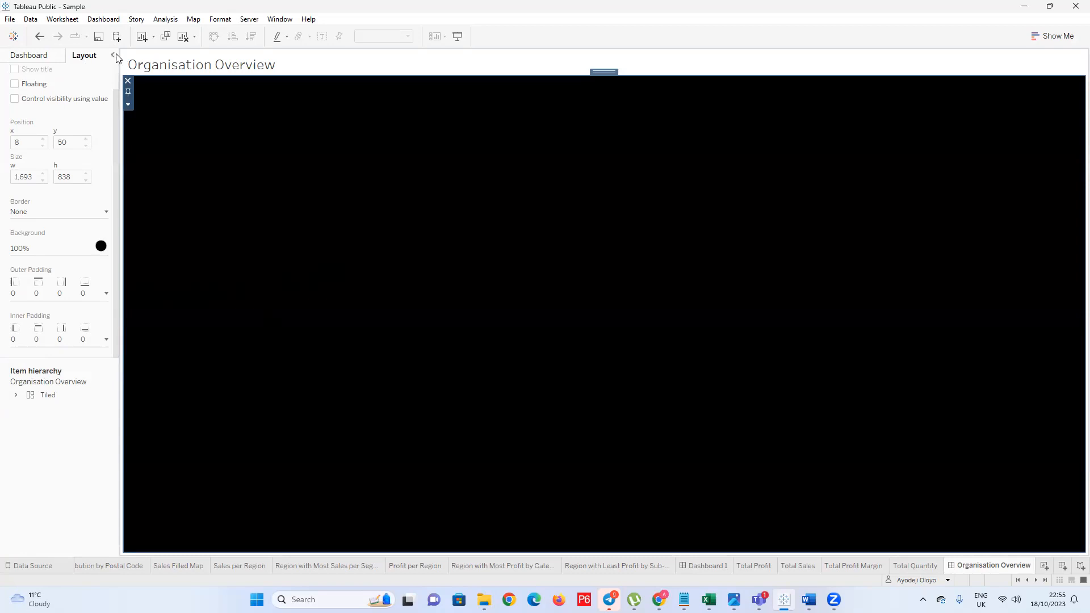
Format the dashboard title in bold Tw Cen MT Condensed Extra Bold and apply the change
double_click(272, 65)
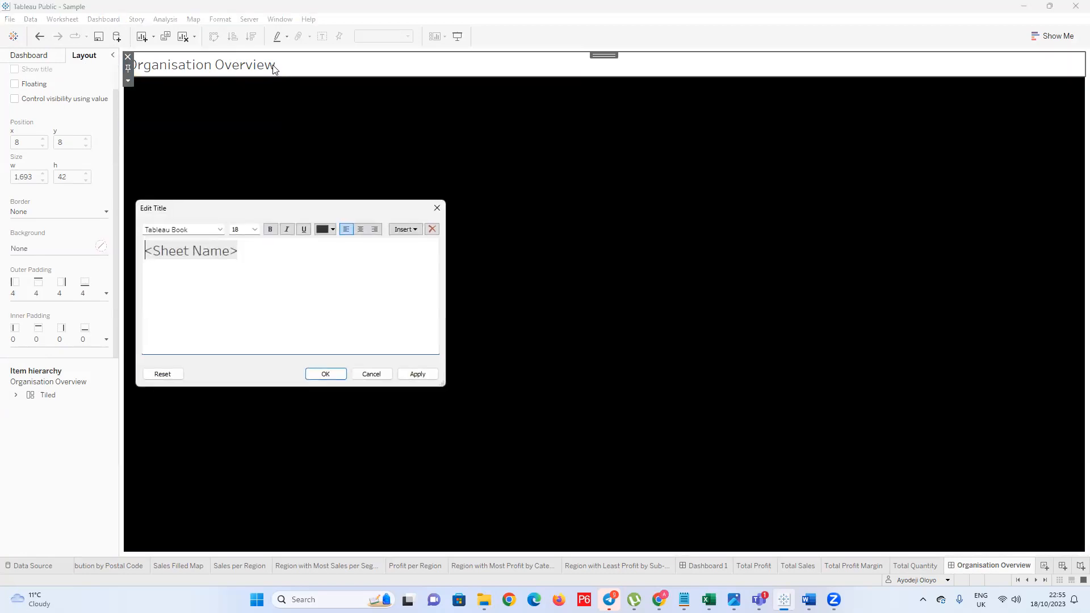
left_click_drag(247, 256, 132, 250)
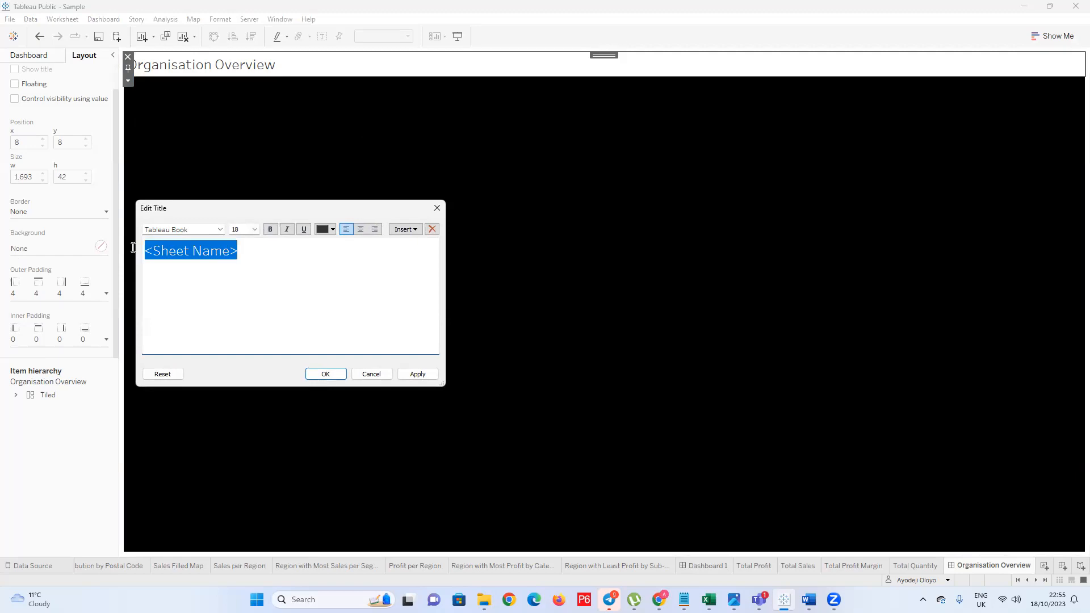
left_click(219, 230)
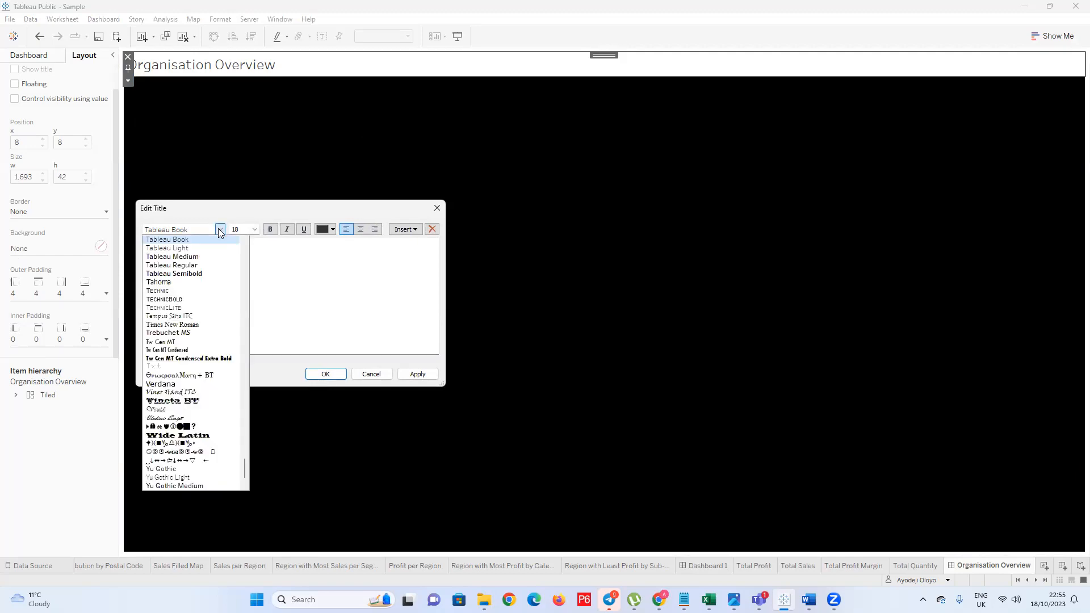
left_click(183, 362)
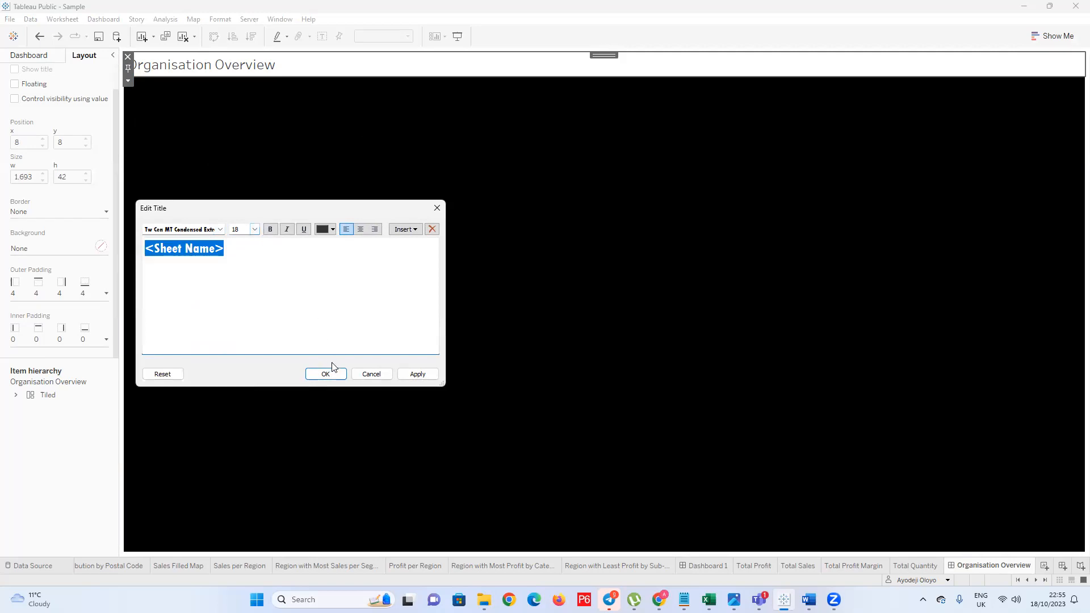
left_click(270, 228)
left_click(418, 374)
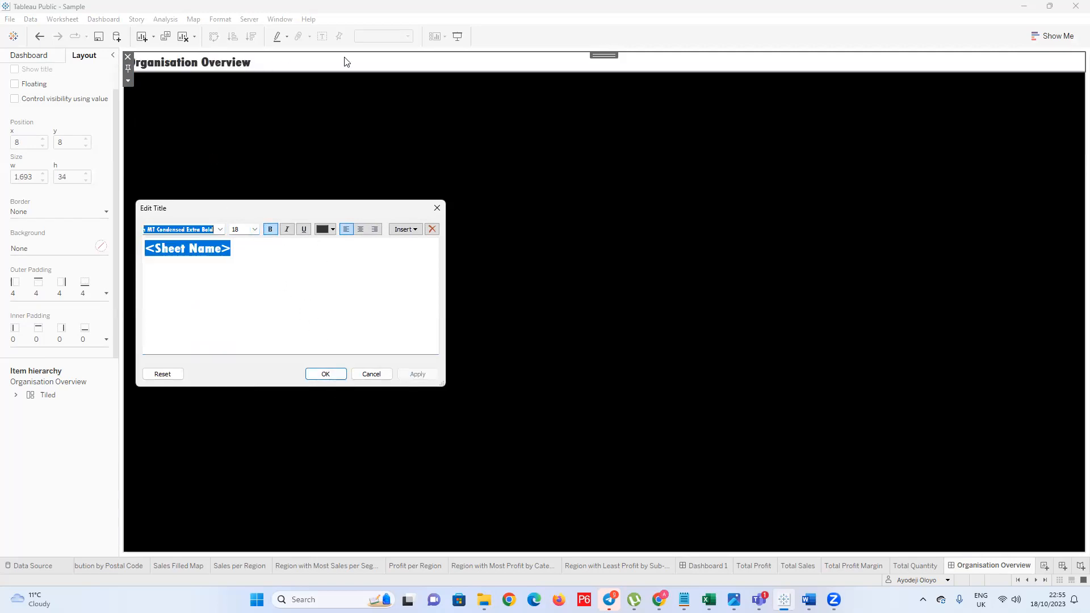
left_click(437, 208)
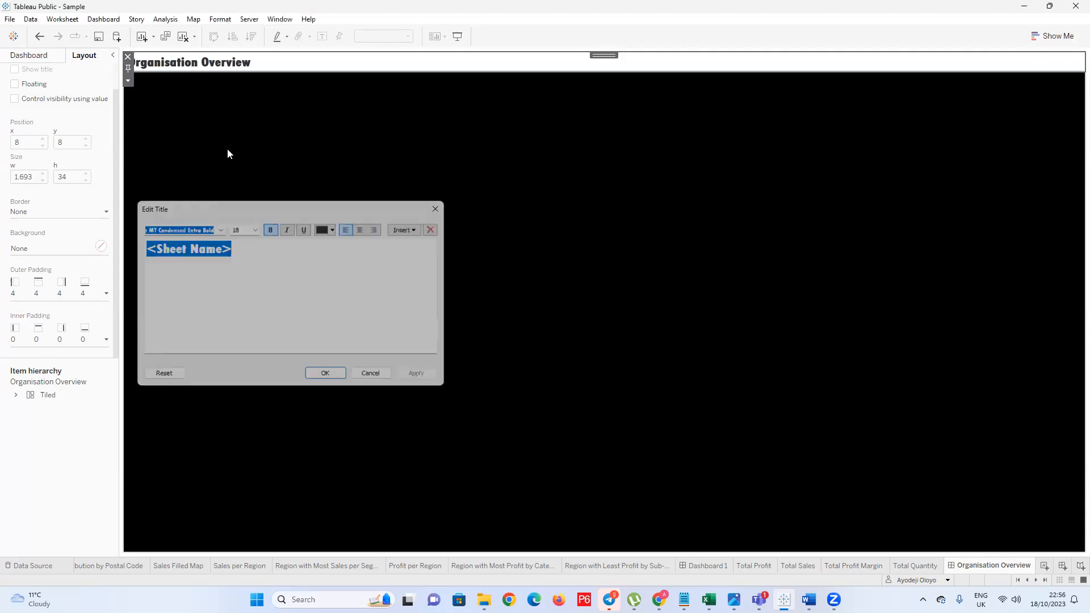
left_click(340, 197)
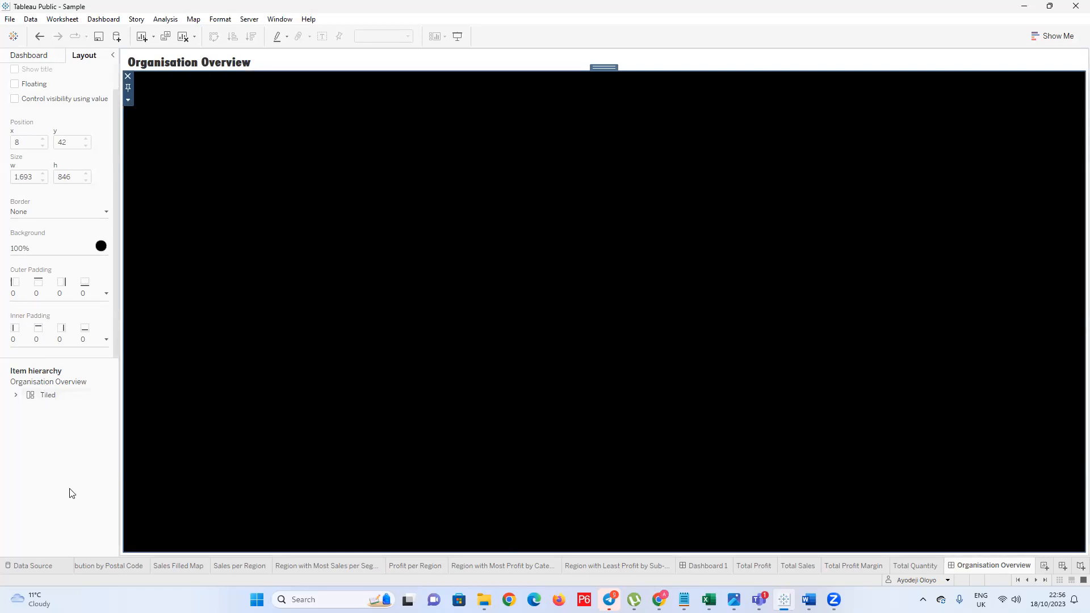
left_click(14, 59)
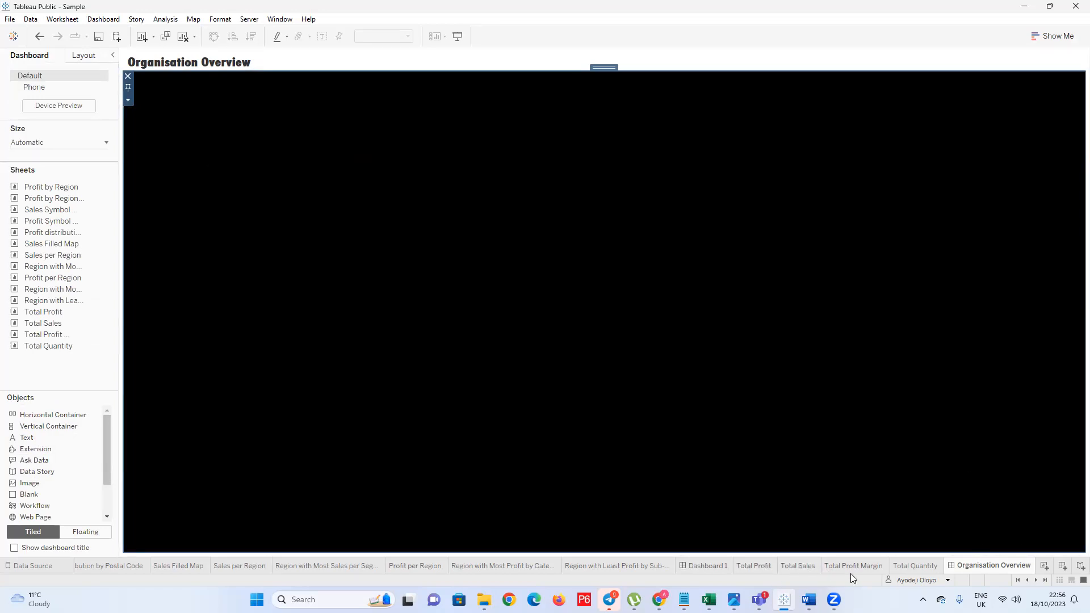
mouse_move(911, 567)
left_click(86, 57)
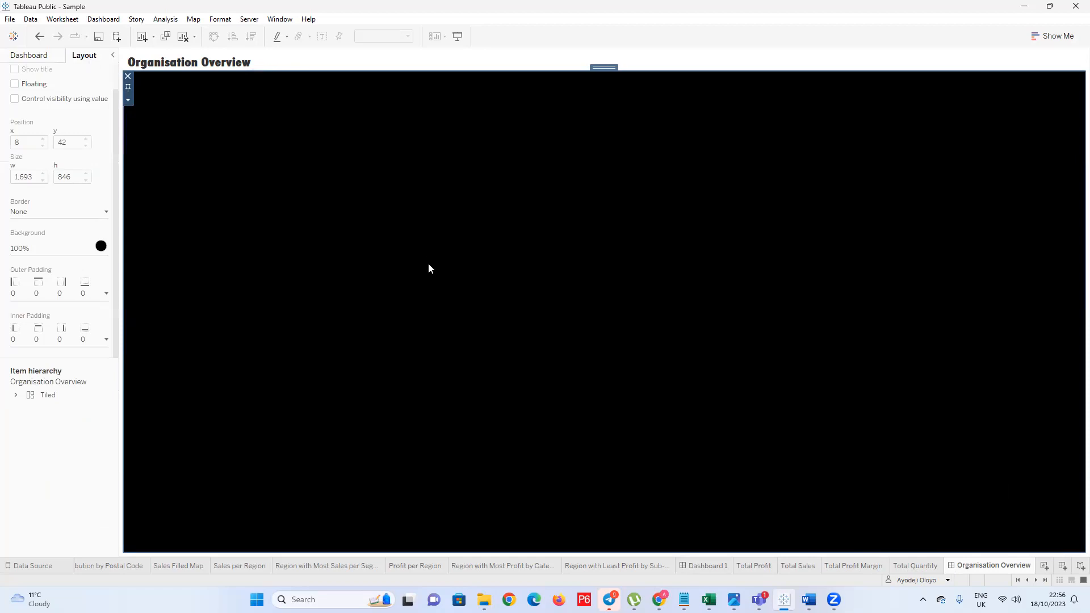
Change the background of the dashboard's tiled area to white
left_click(128, 77)
left_click(622, 290)
left_click(101, 246)
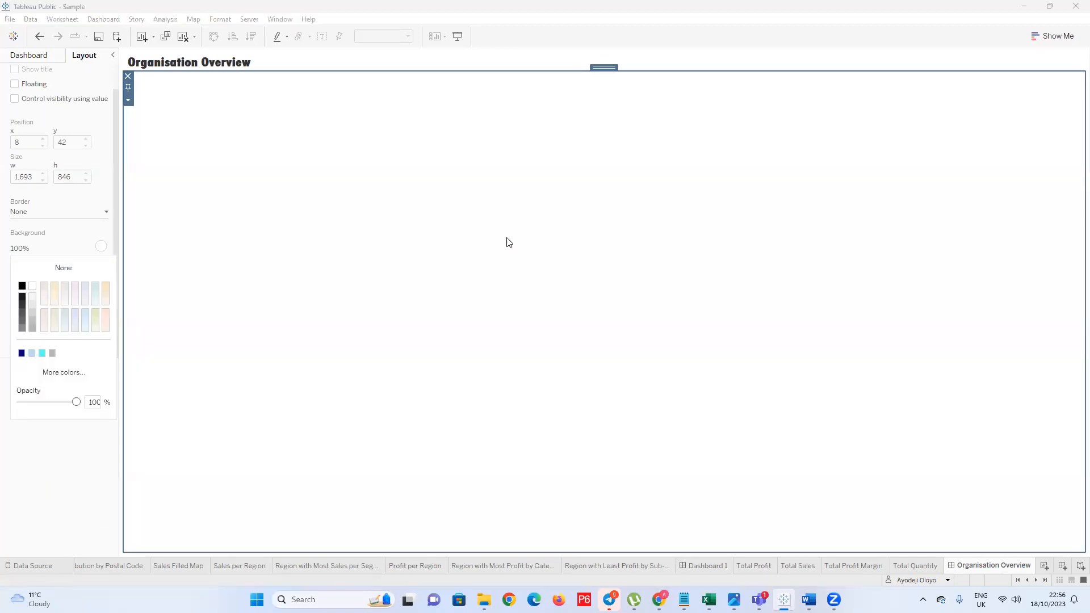
left_click(509, 238)
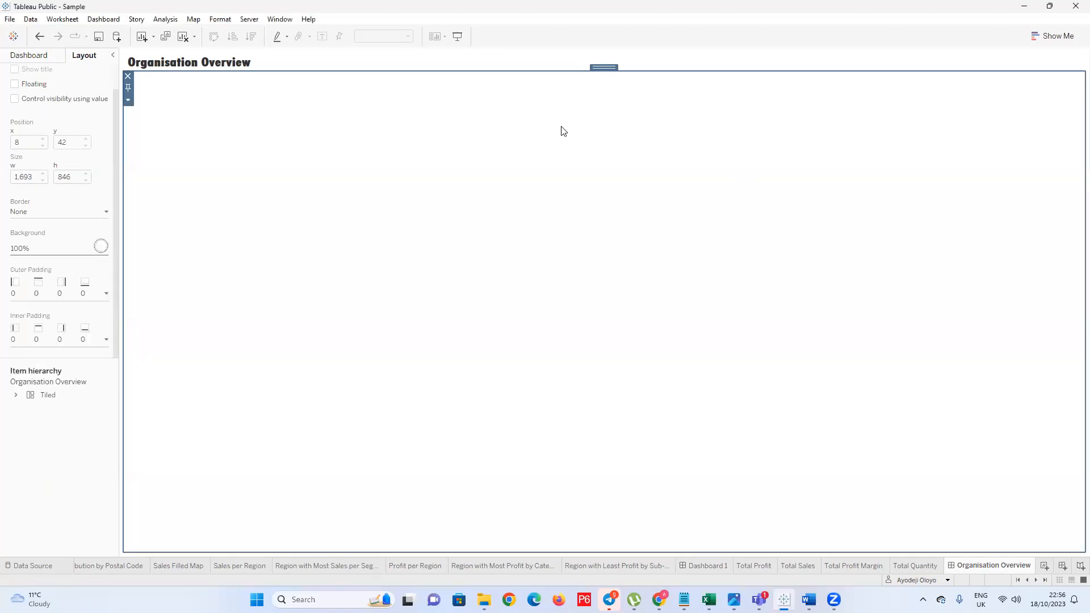
Switch the tiled area's background back to black, then clear it to None
left_click(101, 246)
left_click(22, 286)
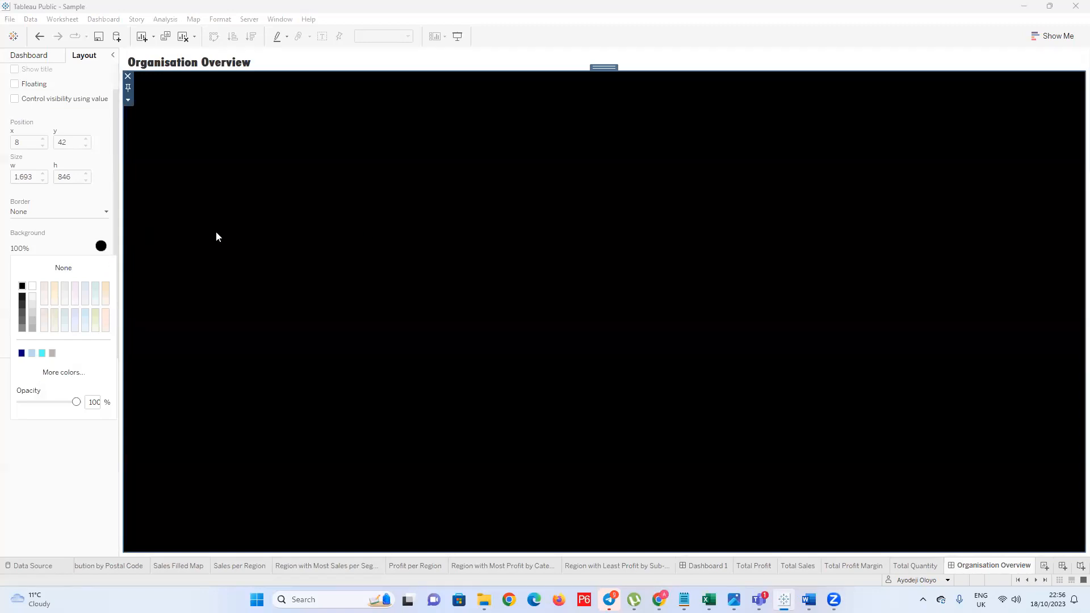
left_click(146, 231)
left_click(101, 246)
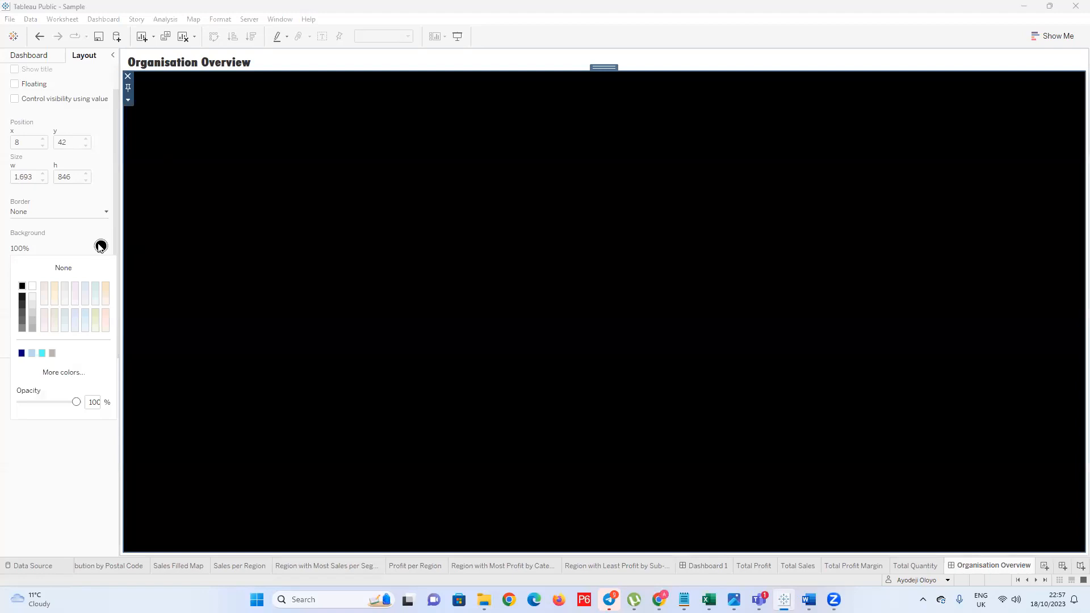
left_click(53, 267)
left_click(395, 223)
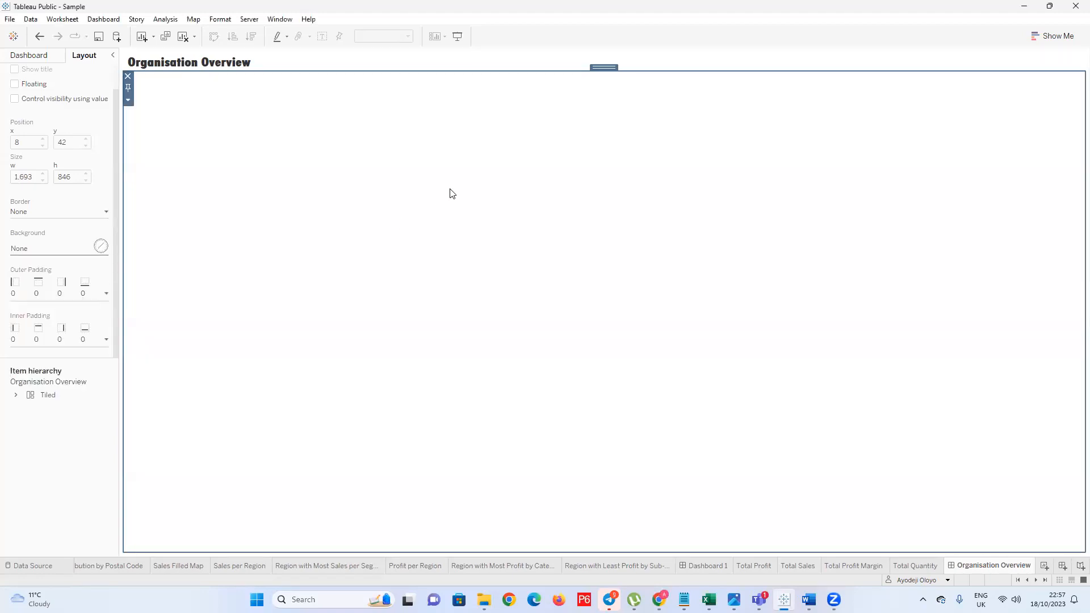
Reselect the empty tiled area below the title and fill its background with black
left_click(197, 266)
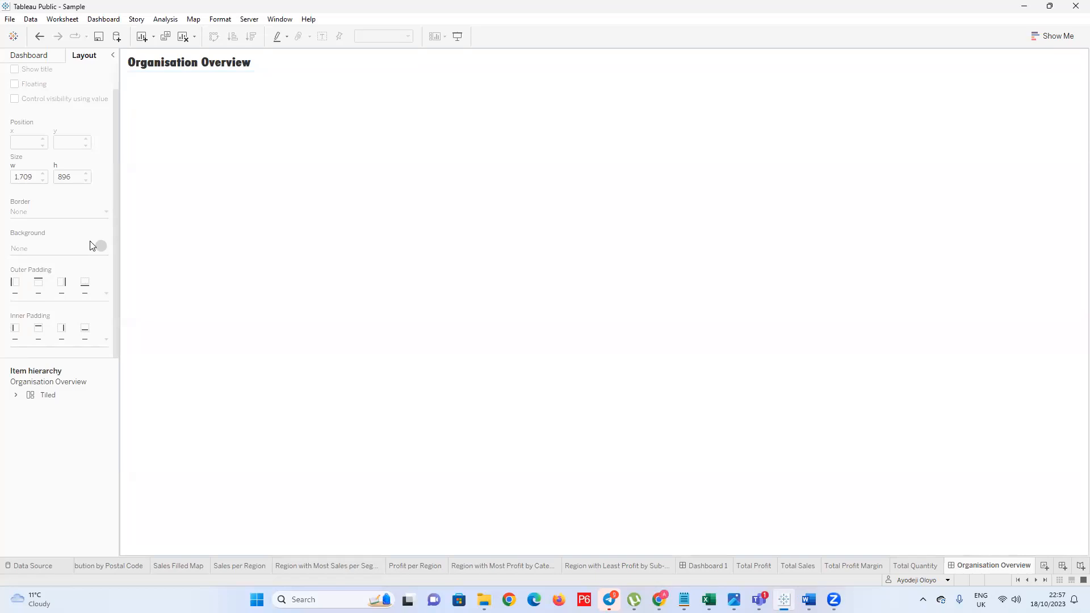
left_click(514, 244)
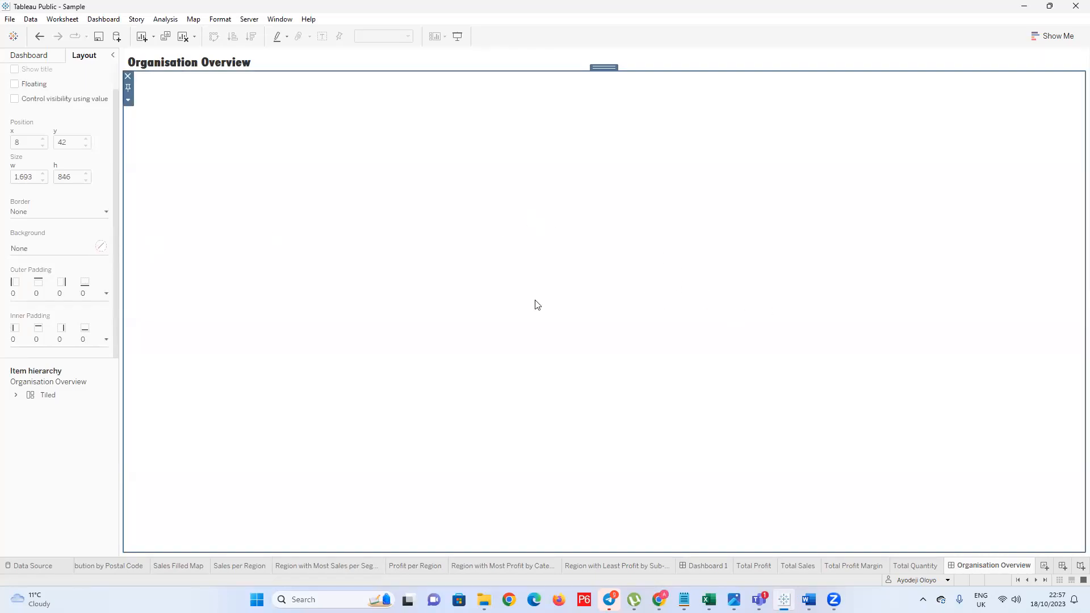
left_click(100, 250)
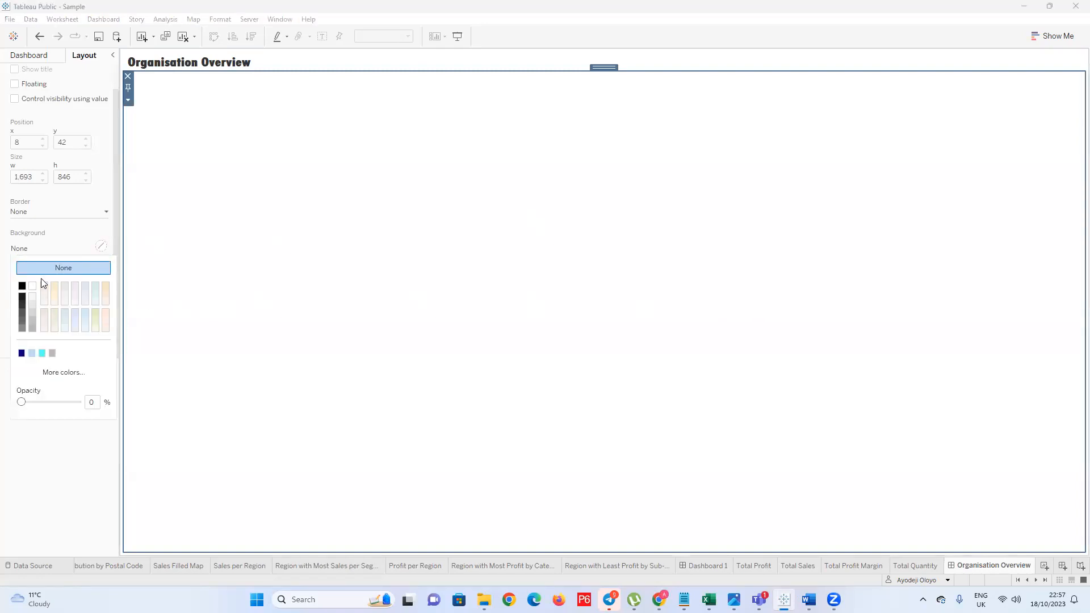
left_click(22, 286)
left_click(257, 296)
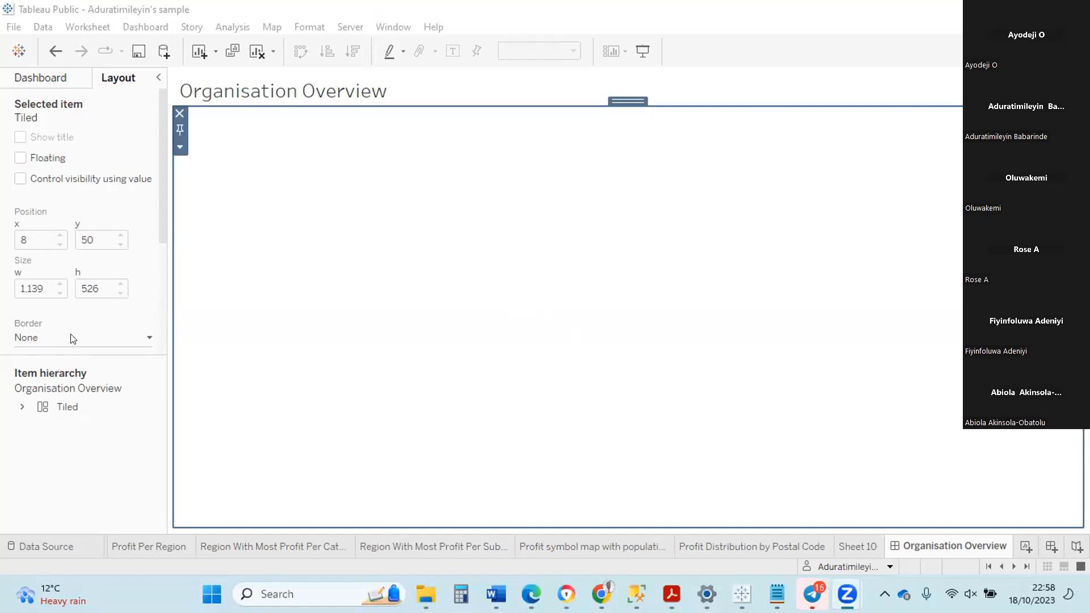
In the other participant's workbook, set the Organisation Overview dashboard's tiled area background to black
left_click_drag(158, 223, 160, 286)
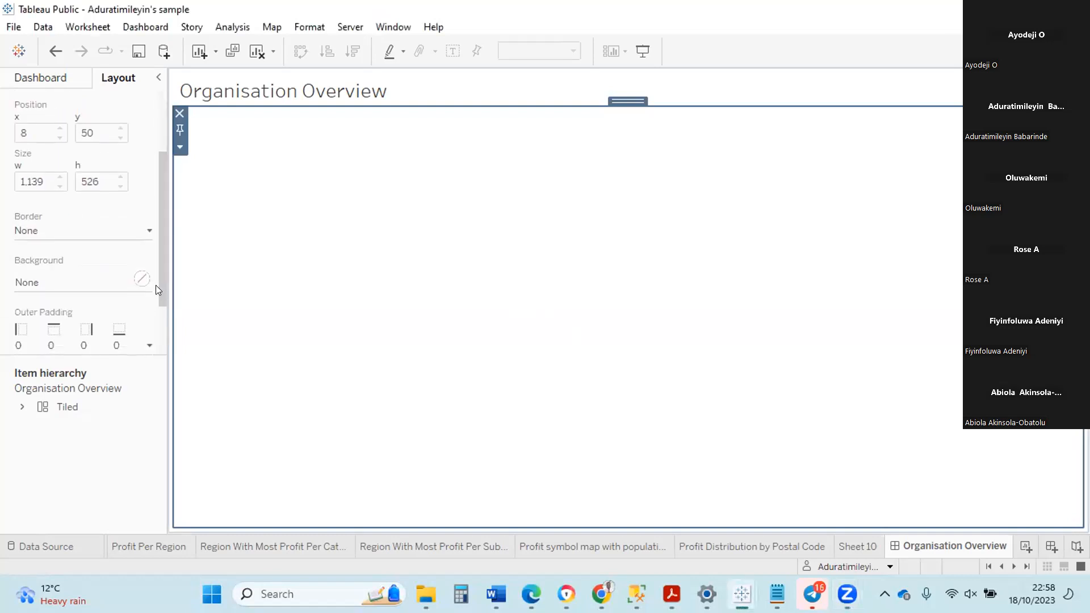
left_click(136, 270)
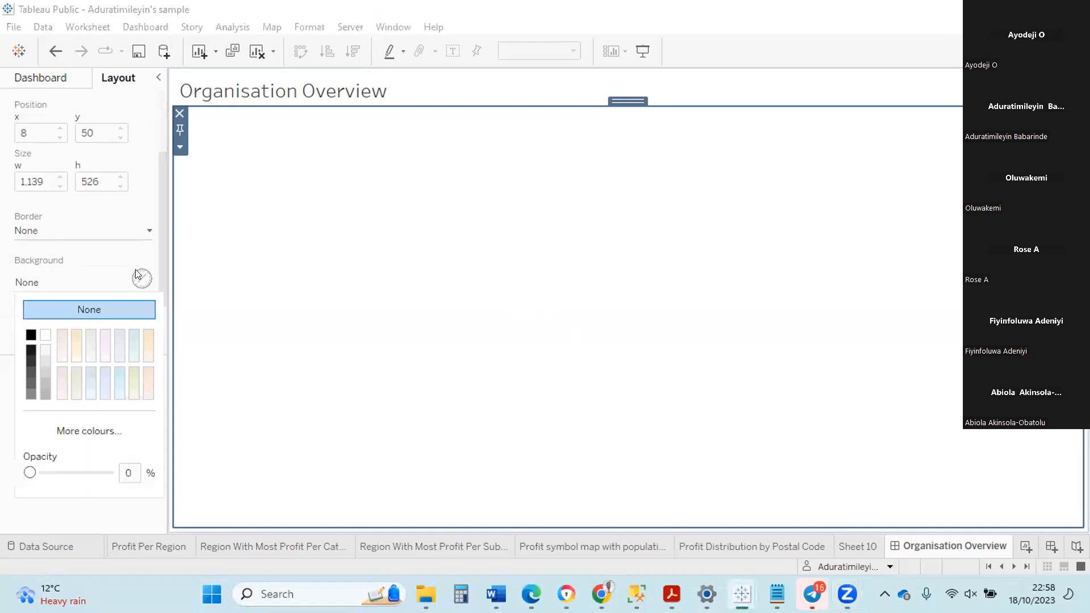
left_click(31, 336)
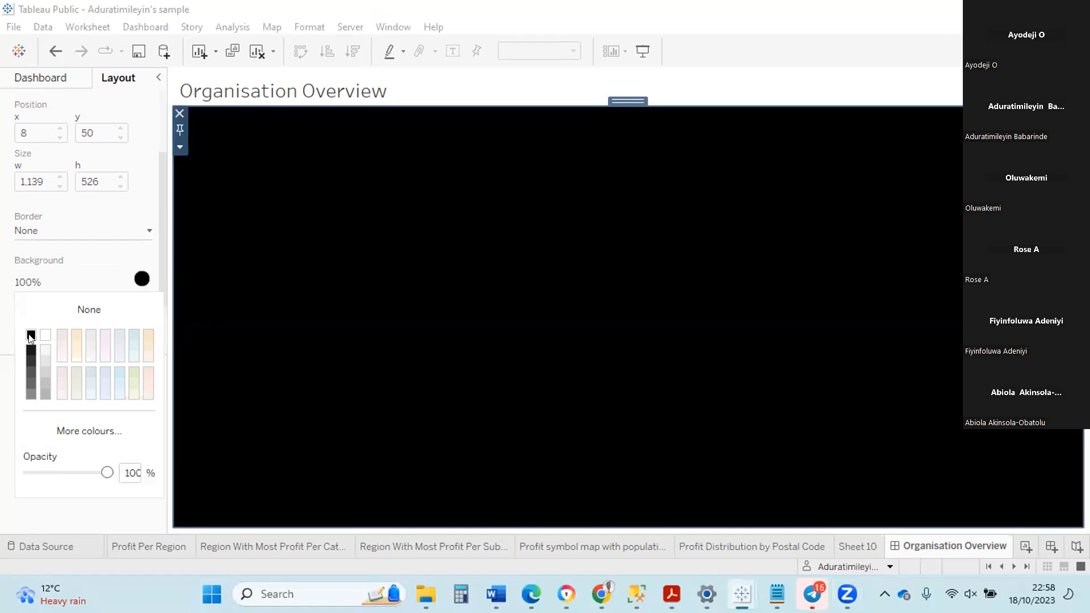
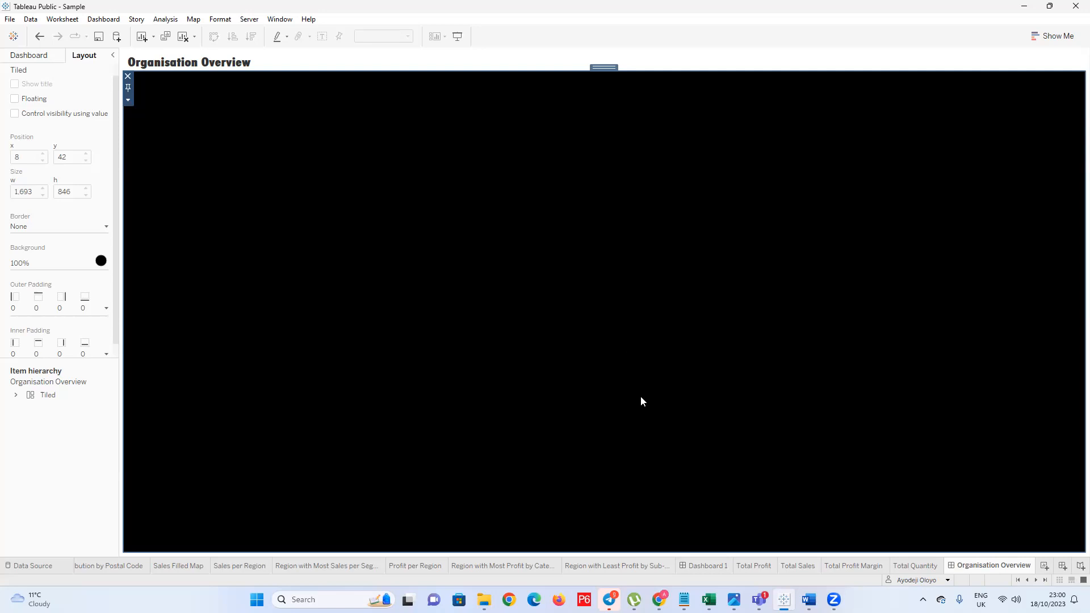
Review the size options of the Organisation Overview dashboard and keep Automatic
left_click(26, 57)
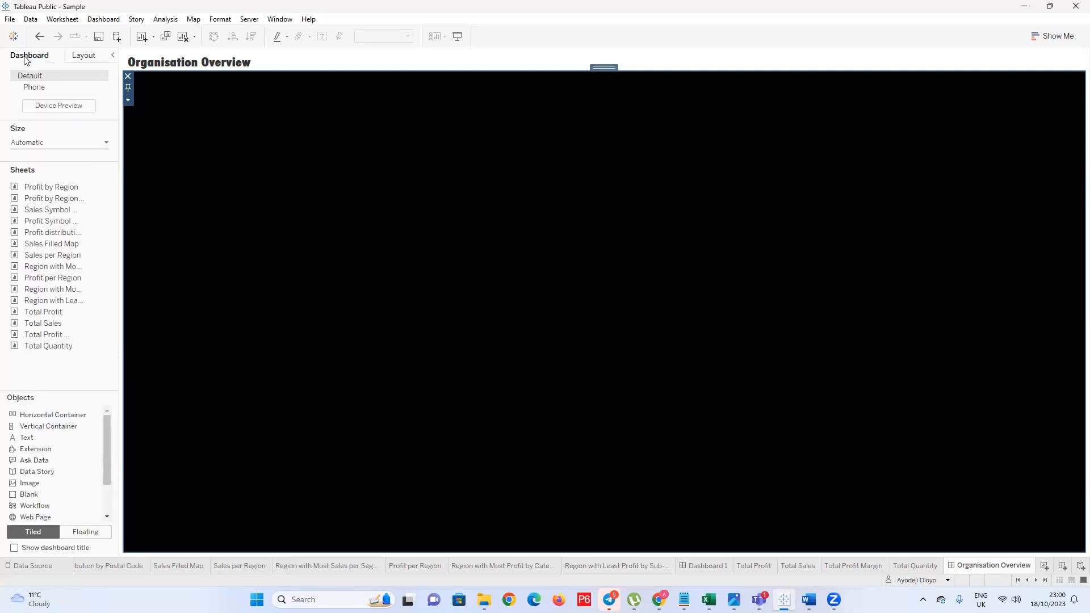
left_click(73, 141)
left_click(72, 163)
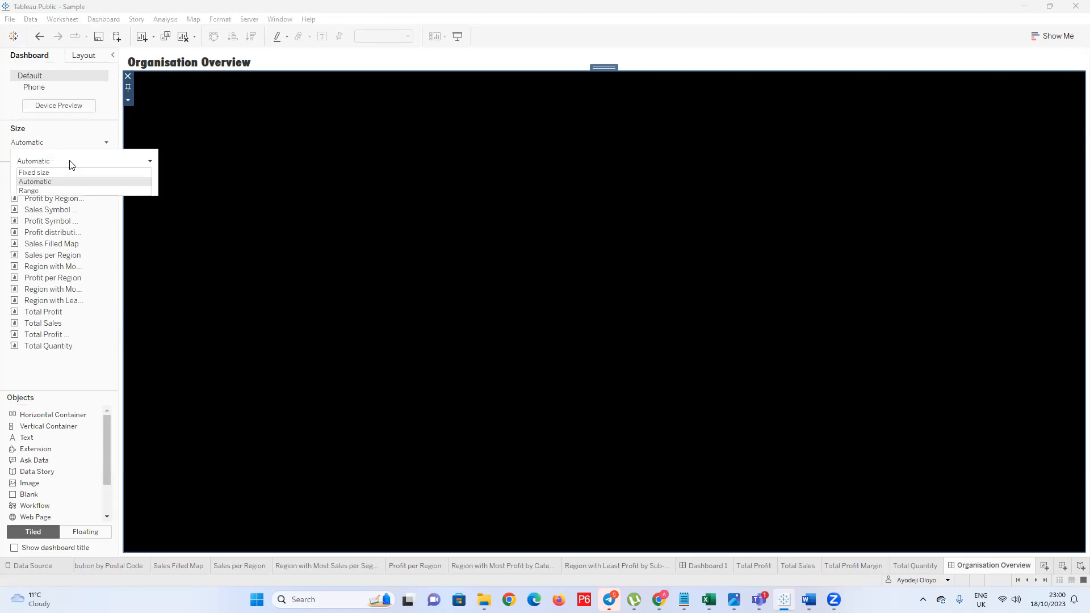
left_click(55, 182)
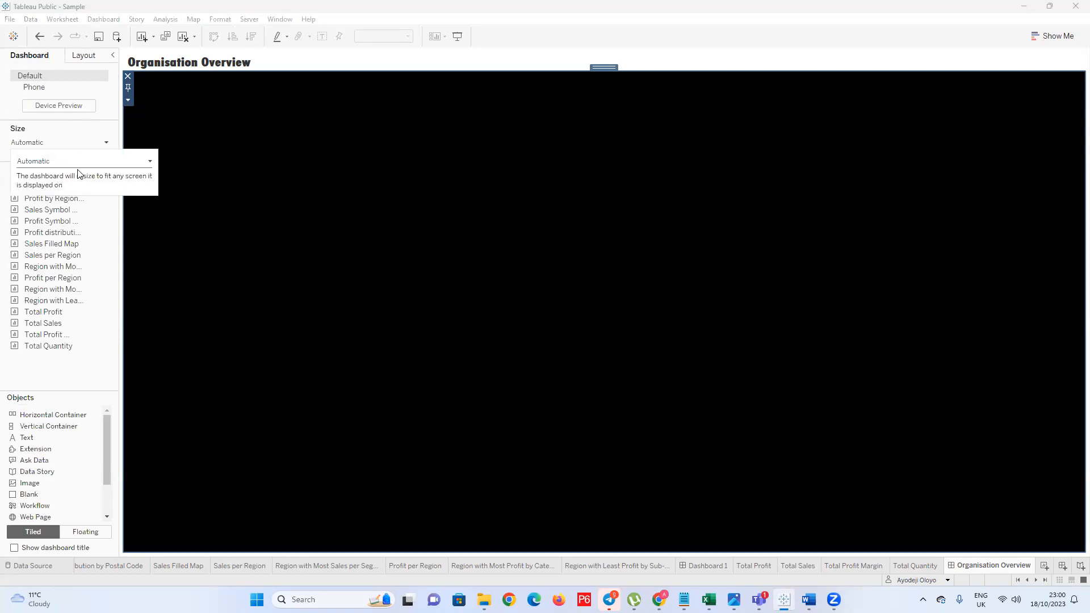
left_click(152, 163)
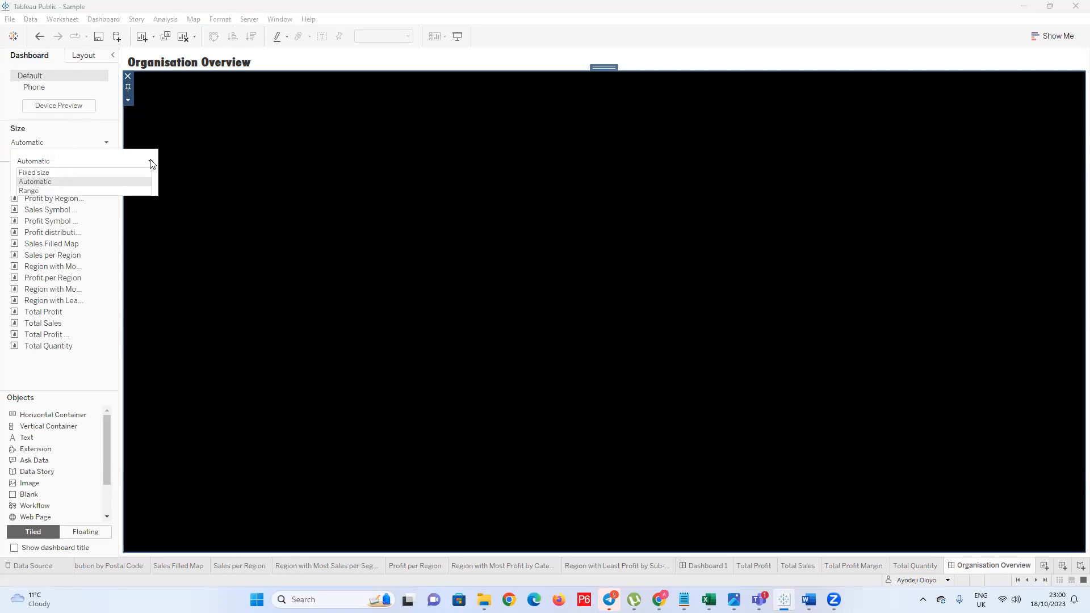
left_click(87, 136)
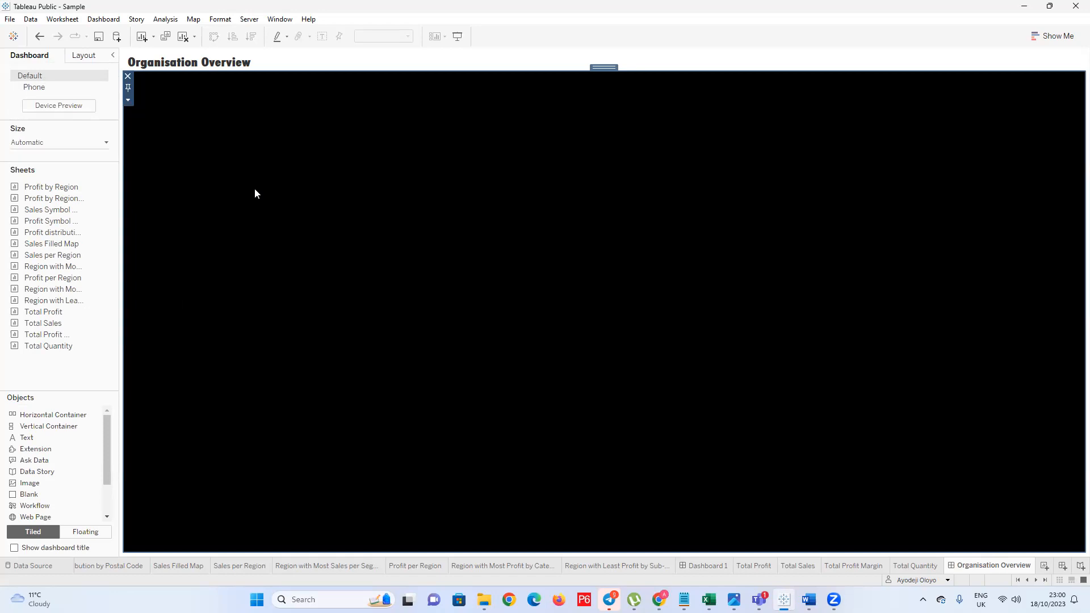
mouse_move(81, 187)
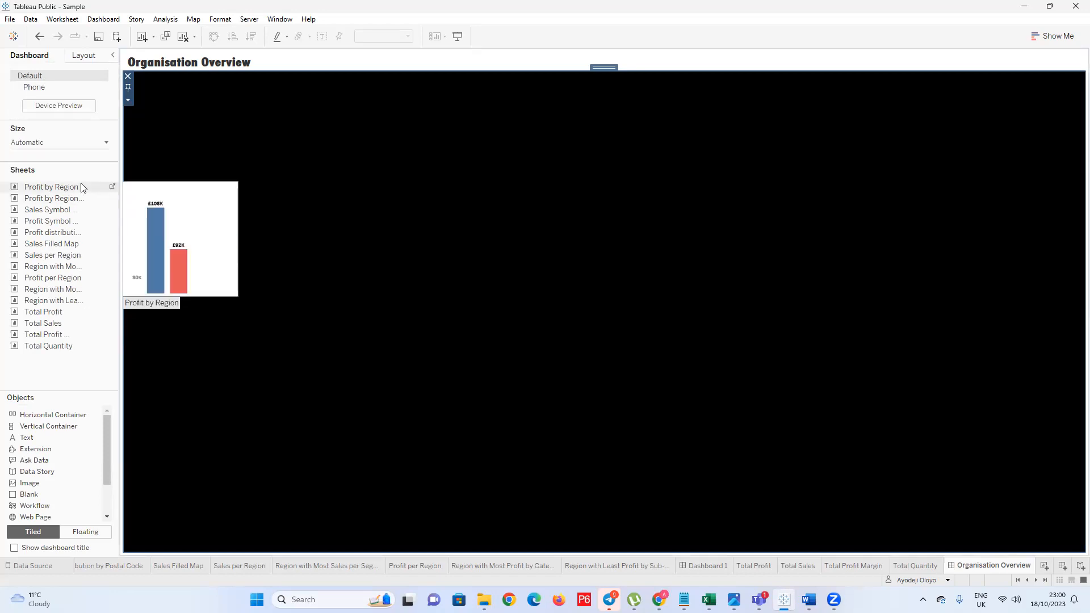
mouse_move(84, 248)
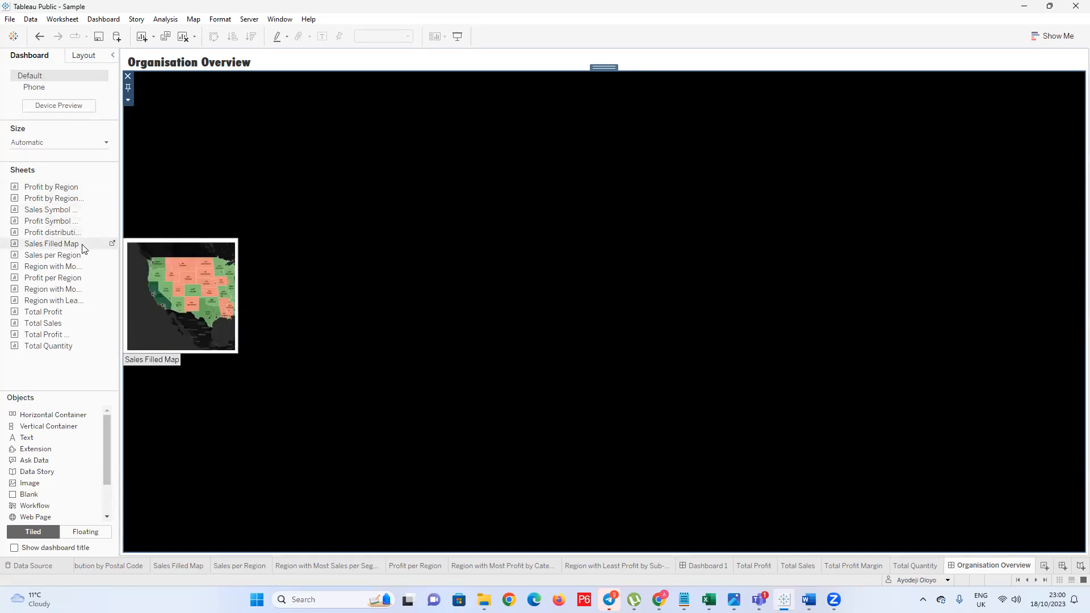
mouse_move(70, 266)
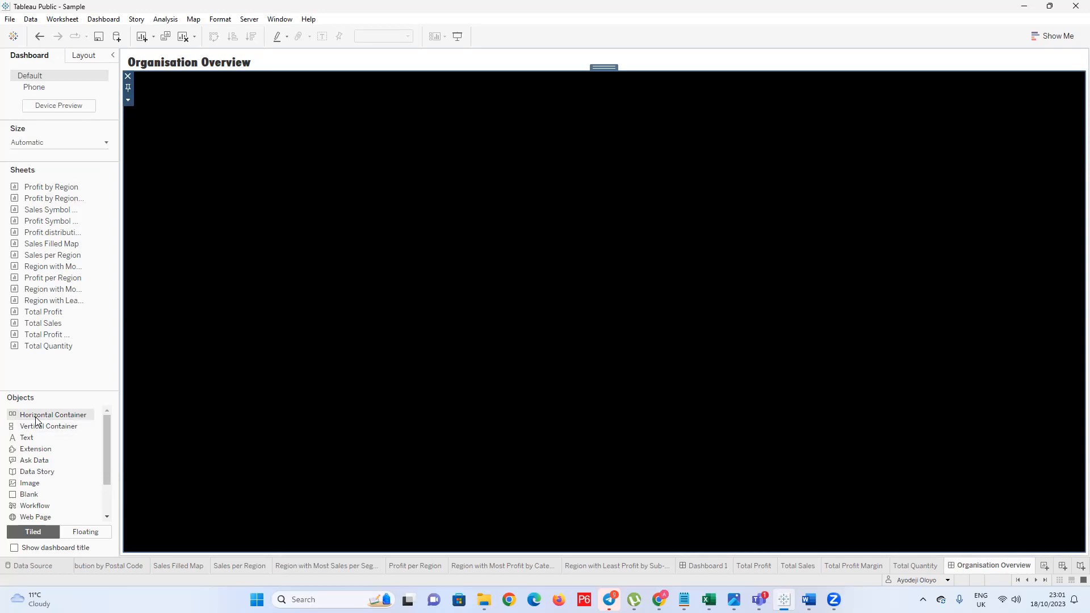
Fill the black area below the title with a horizontal container, undoing a trial vertical container along its lower edge
left_click_drag(23, 417, 369, 107)
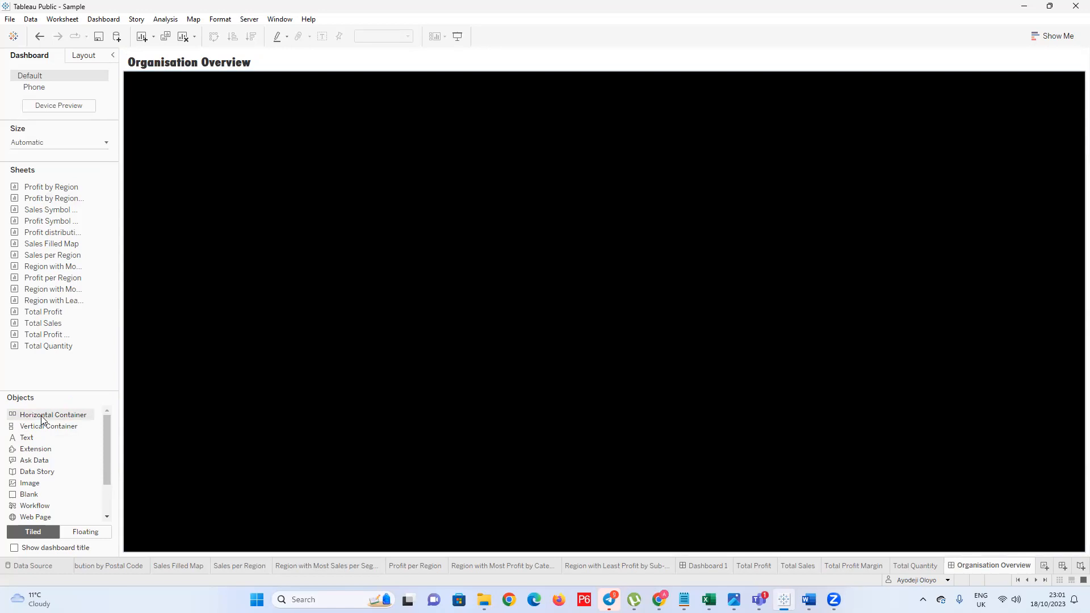
left_click_drag(40, 418, 329, 110)
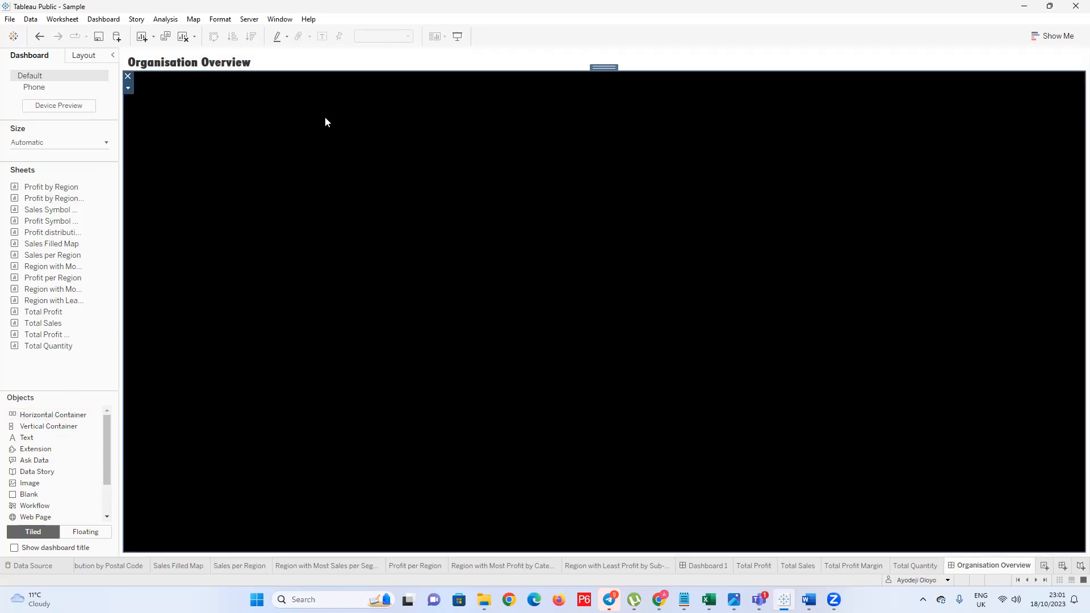
left_click_drag(40, 425, 475, 551)
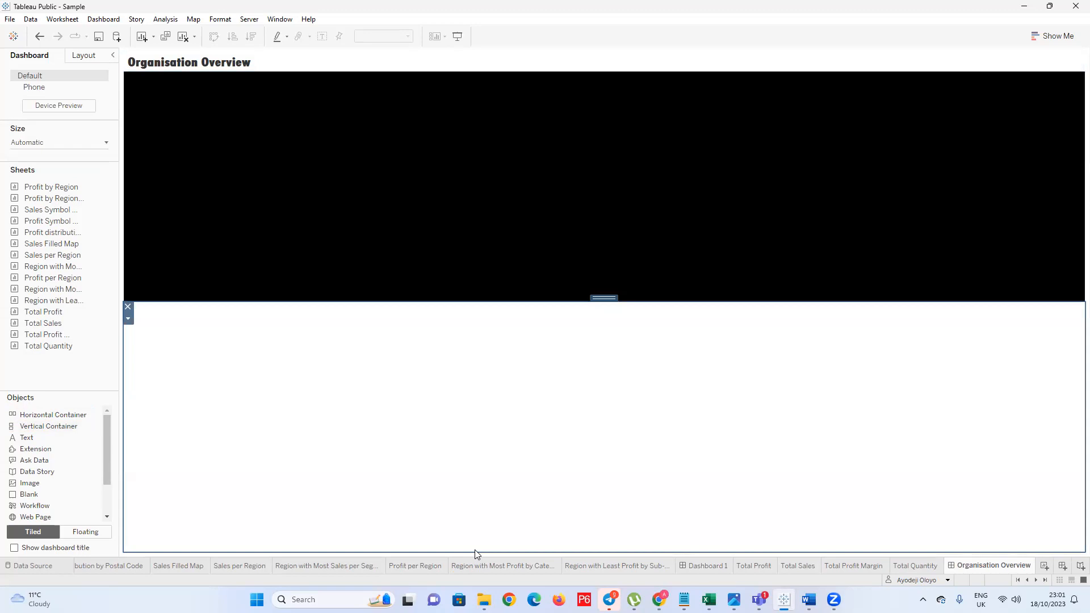
key("ctrl+z")
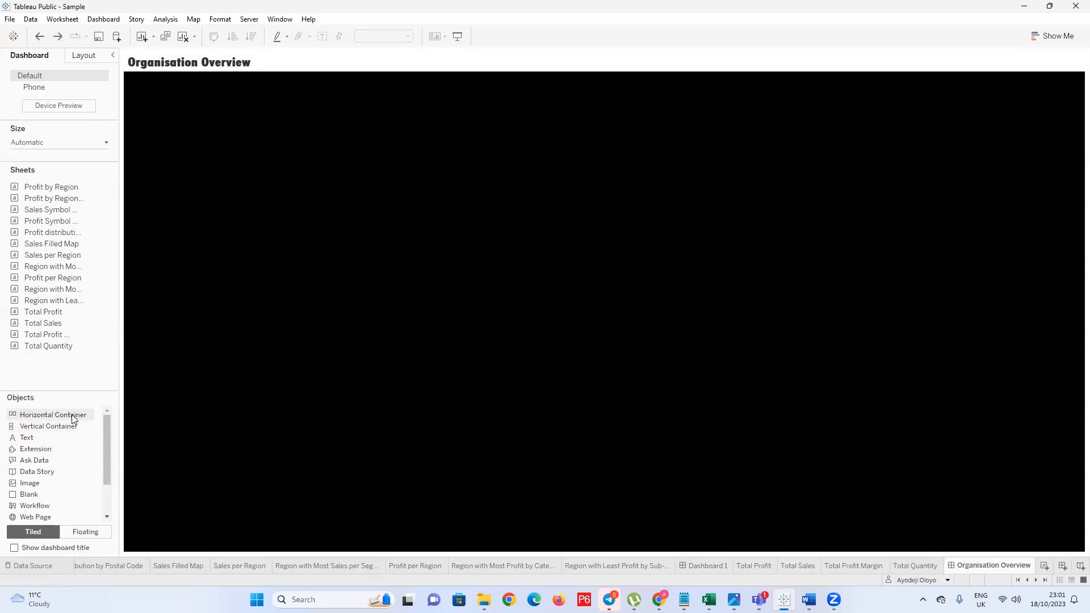
left_click_drag(33, 412, 338, 163)
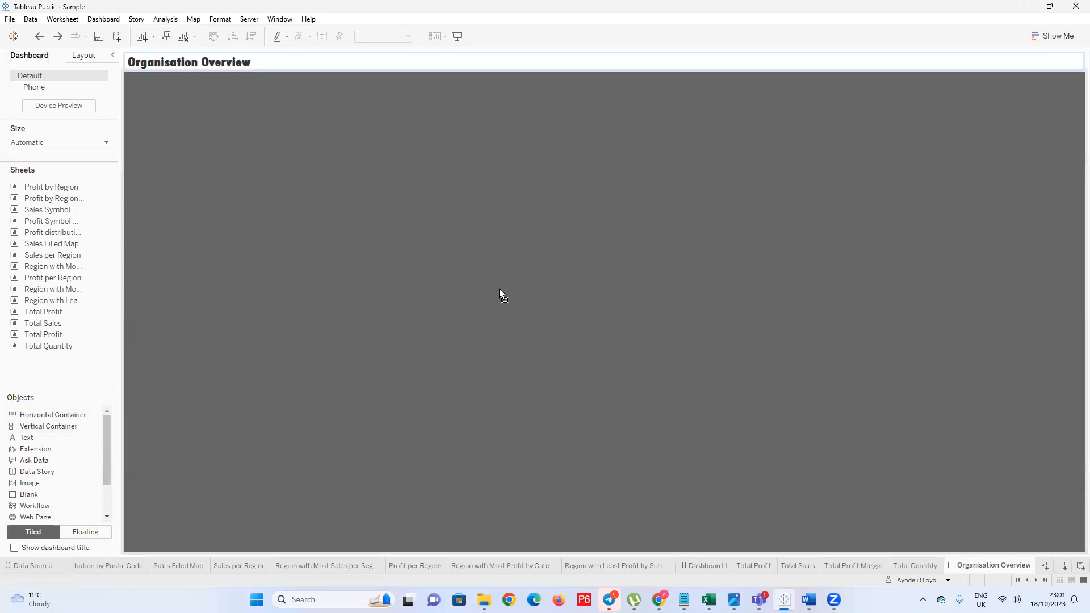
left_click_drag(499, 289, 498, 288)
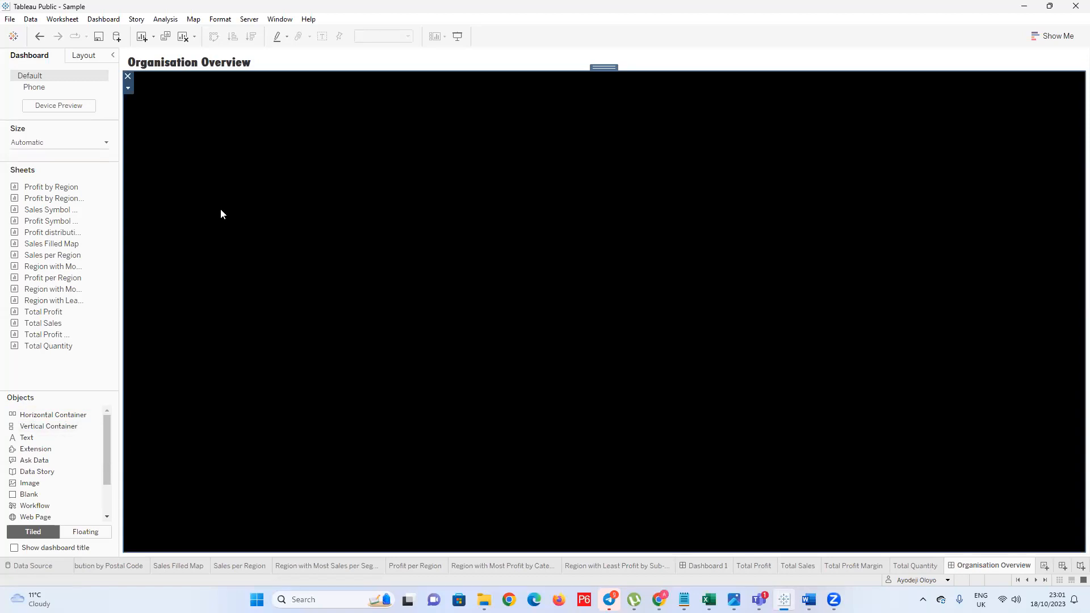
Place the Total Sales, Total Profit, Total Profit Margin and Total Quantity sheets side by side, in that order, below the title
mouse_move(88, 328)
mouse_move(60, 316)
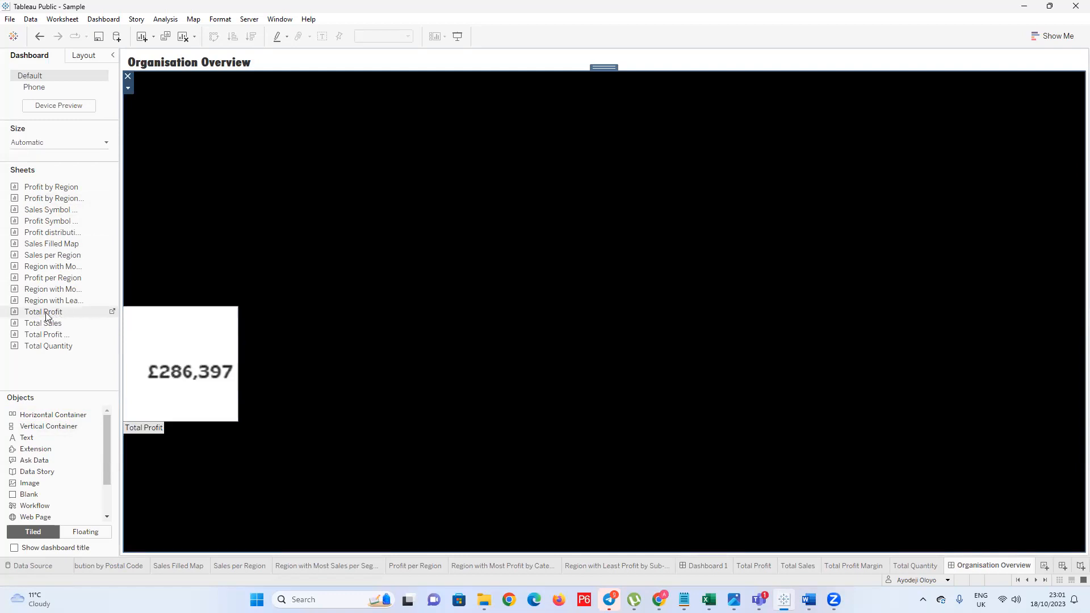
left_click_drag(47, 316, 176, 116)
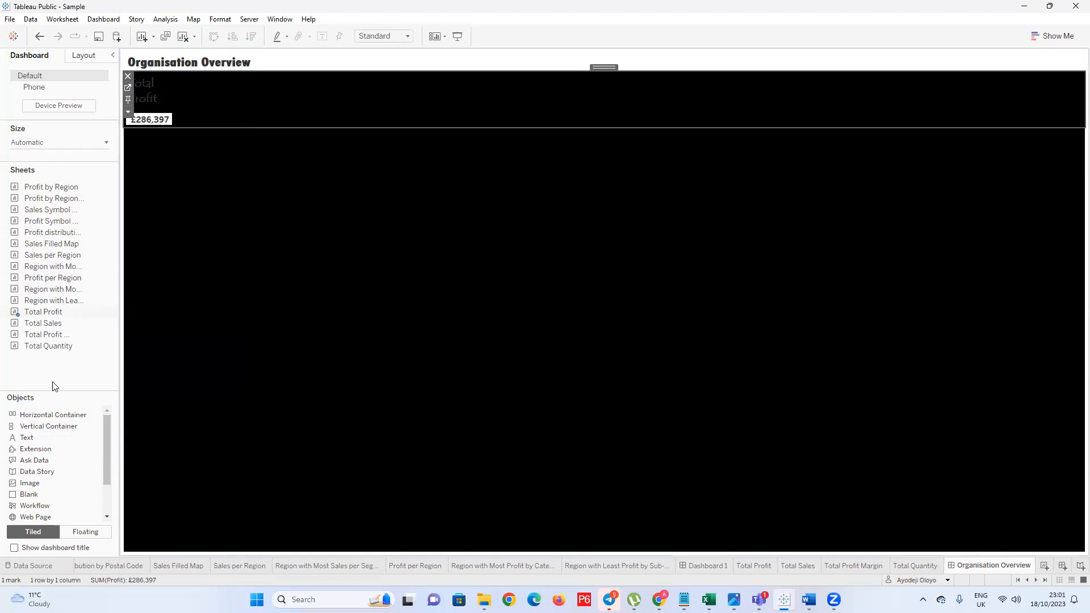
mouse_move(41, 323)
left_mouse_down()
mouse_move(151, 225)
mouse_move(234, 81)
mouse_move(196, 96)
mouse_move(108, 101)
mouse_move(223, 97)
left_mouse_up()
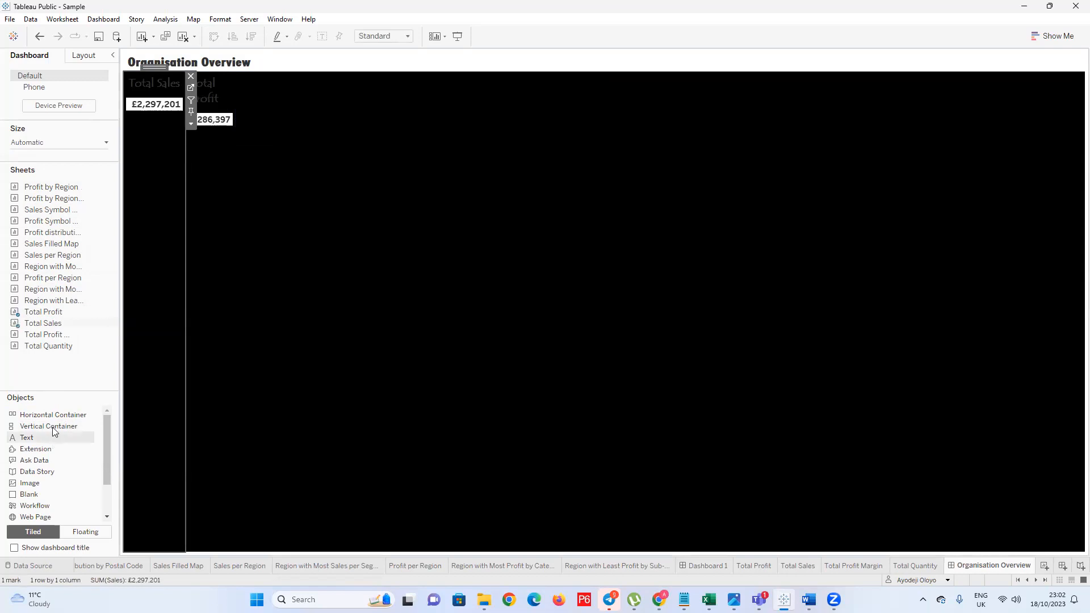
mouse_move(46, 345)
left_mouse_down()
mouse_move(120, 242)
mouse_move(259, 138)
left_mouse_up()
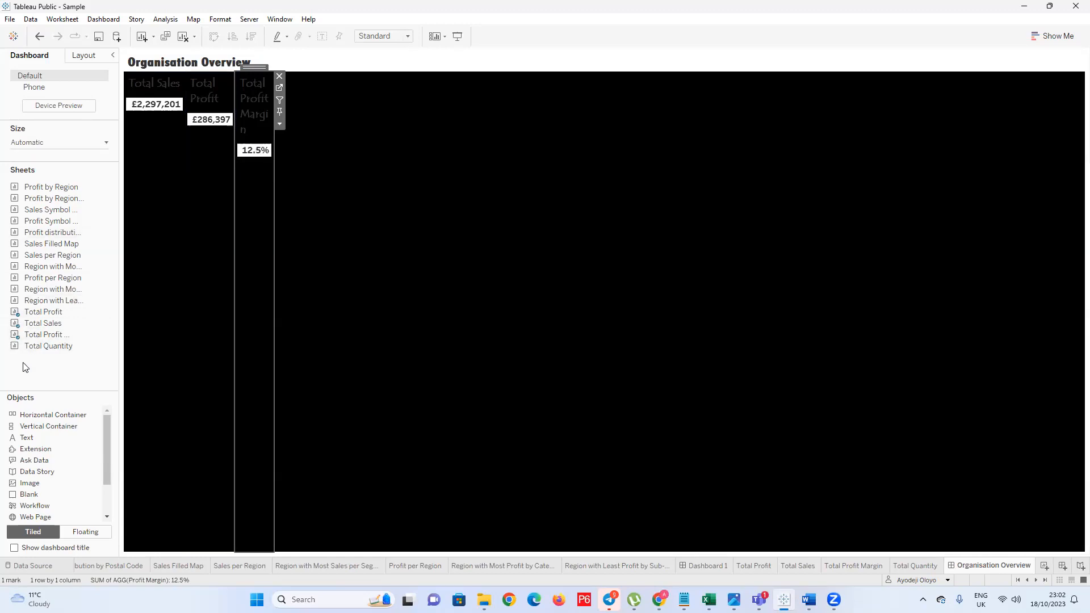
left_click_drag(31, 347, 320, 158)
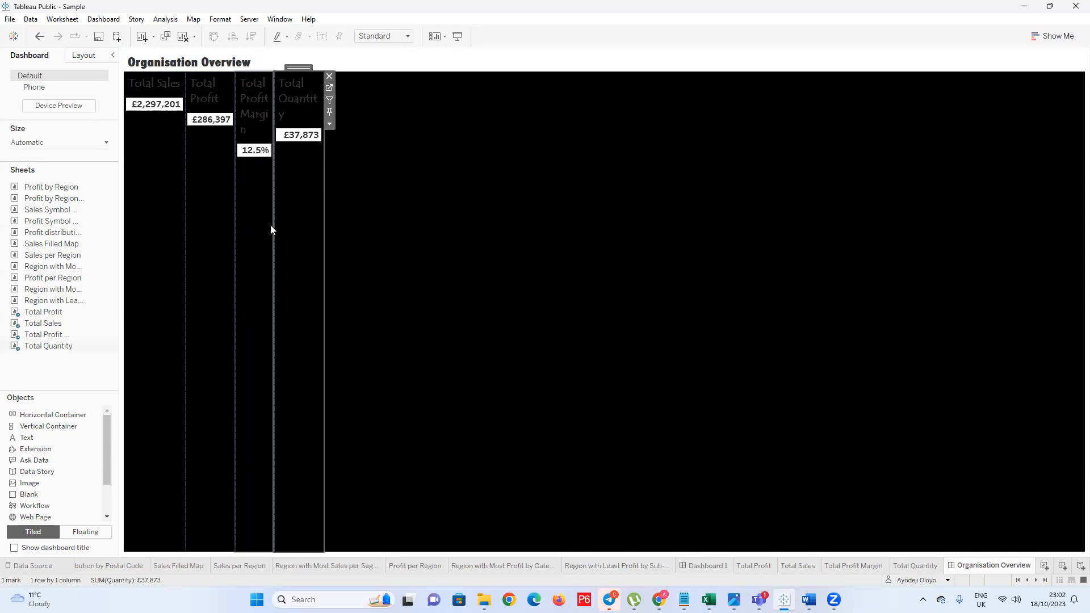
Widen the row of four KPI sheets to about two-thirds of the dashboard's width
left_click(248, 92)
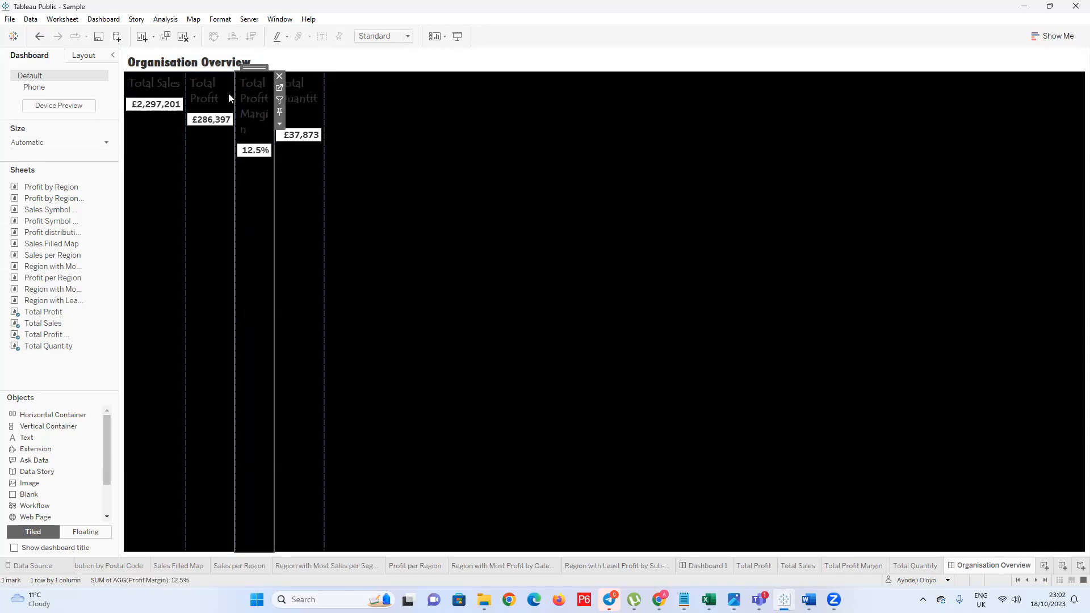
left_click(209, 94)
left_click(148, 93)
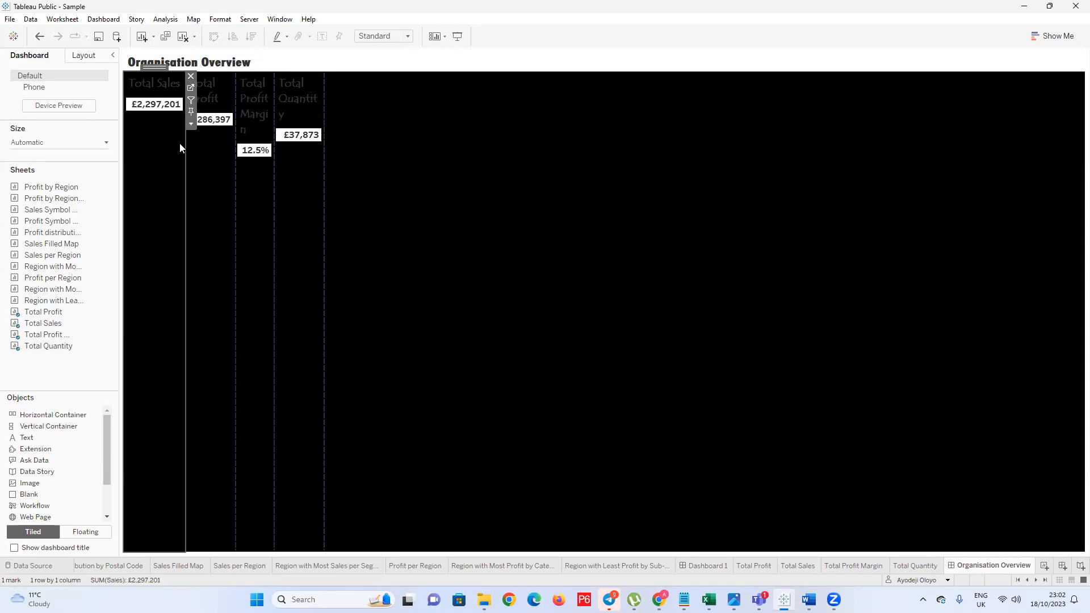
left_click_drag(185, 142, 738, 114)
left_click(459, 128)
left_click(464, 121)
left_click(466, 106)
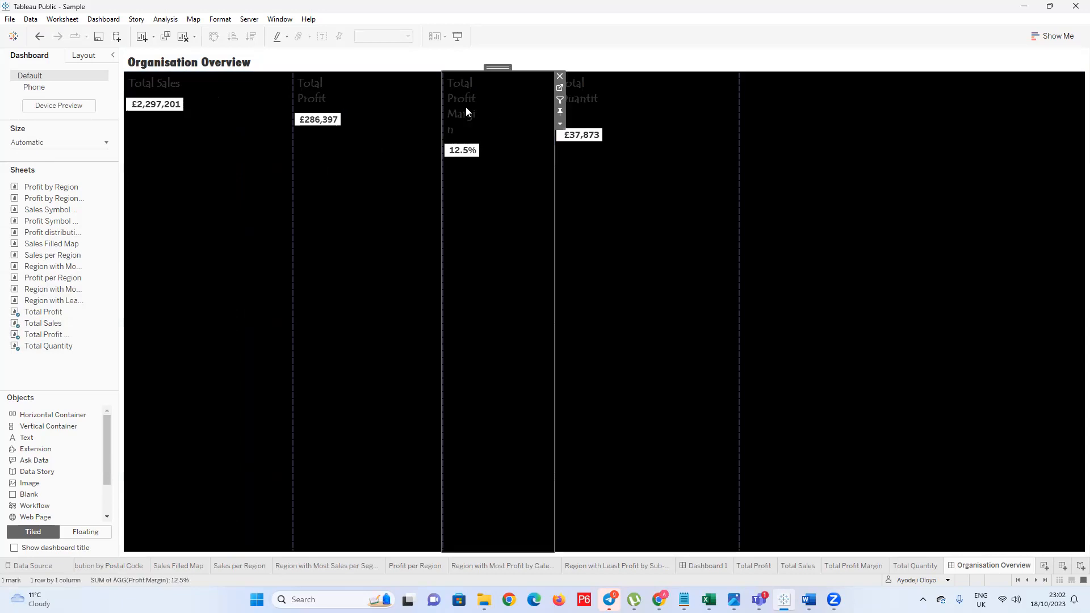
right_click(467, 106)
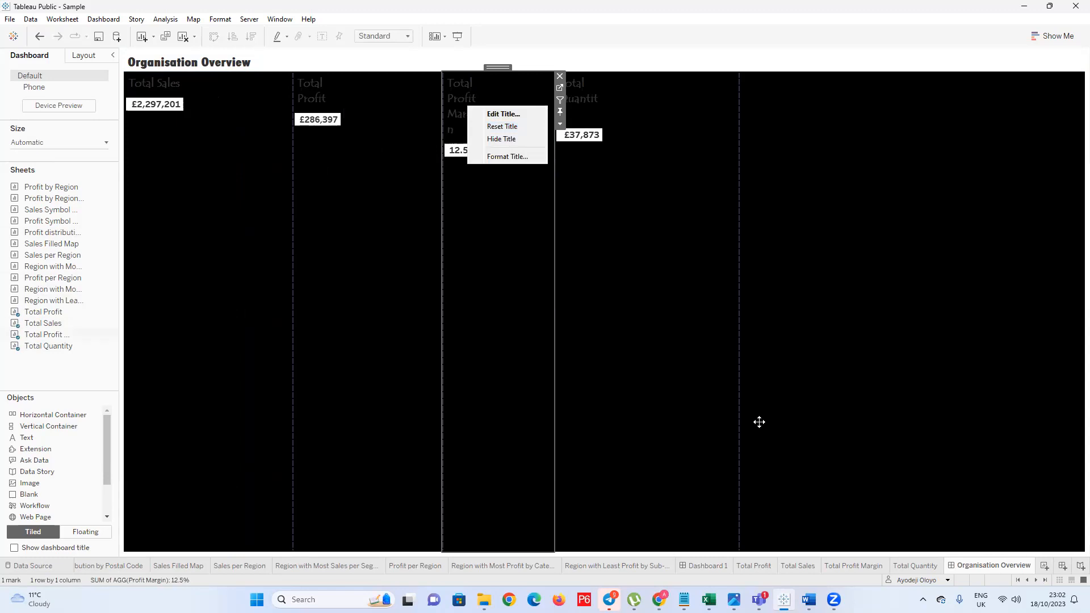
Try the Entire View fit on the Total Sales sheet and undo it
left_click(175, 125)
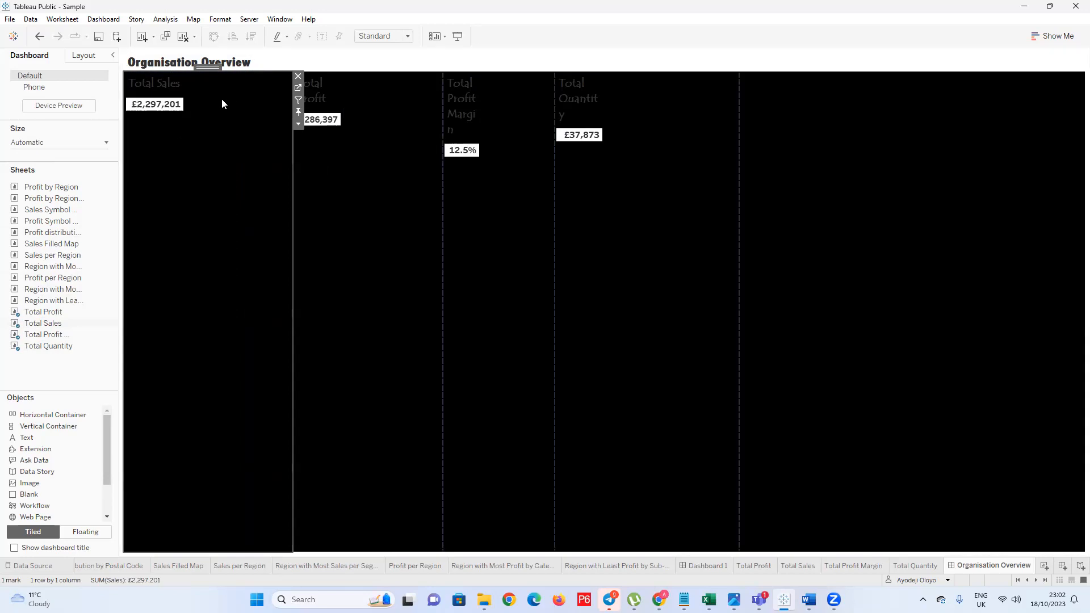
left_click(407, 37)
left_click(393, 76)
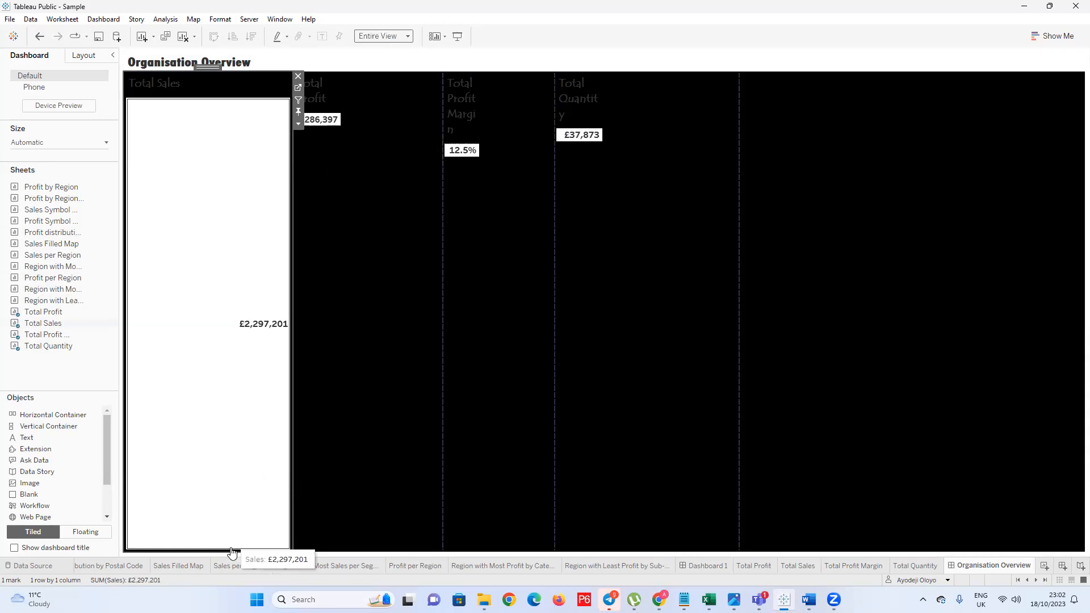
key("ctrl+z")
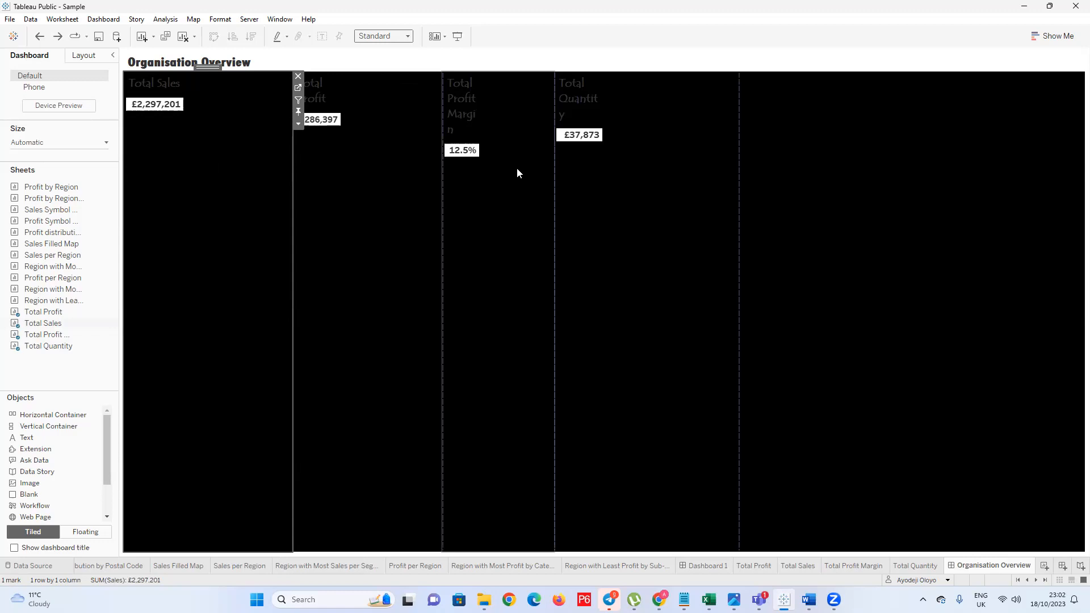
Undo the KPI column widening and the placement of all four KPI sheets, back to the empty black area
key("ctrl+z")
key("ctrl+z")
key("ctrl+z")
key("ctrl+z")
key("ctrl+z")
key("ctrl+z")
key("ctrl+z")
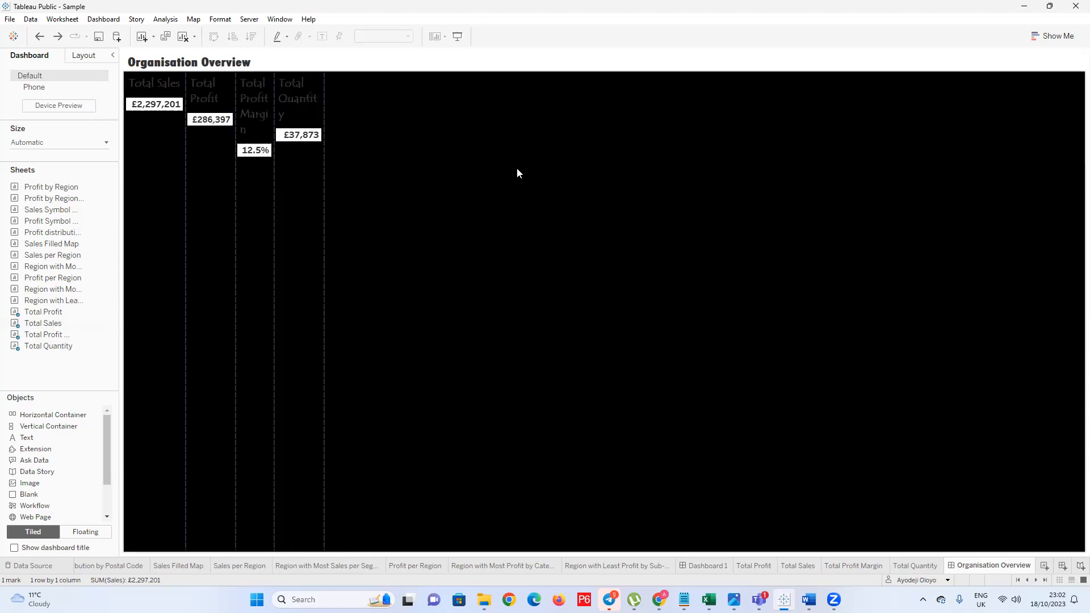
key("ctrl+z")
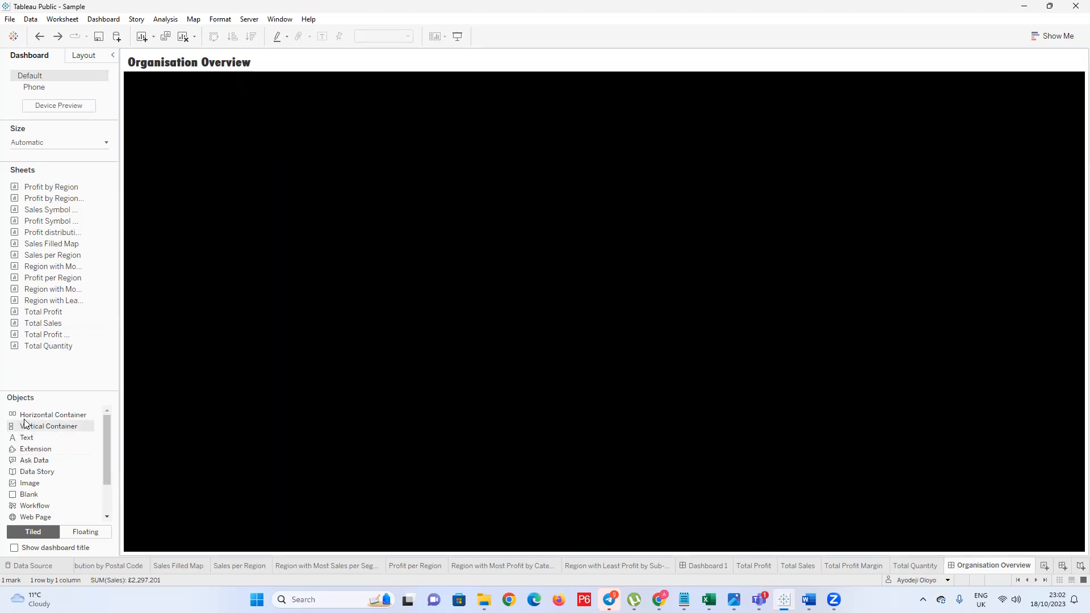
Place horizontal containers in the empty black area below the Organisation Overview title
left_click_drag(32, 415, 340, 313)
left_click_drag(730, 241, 730, 242)
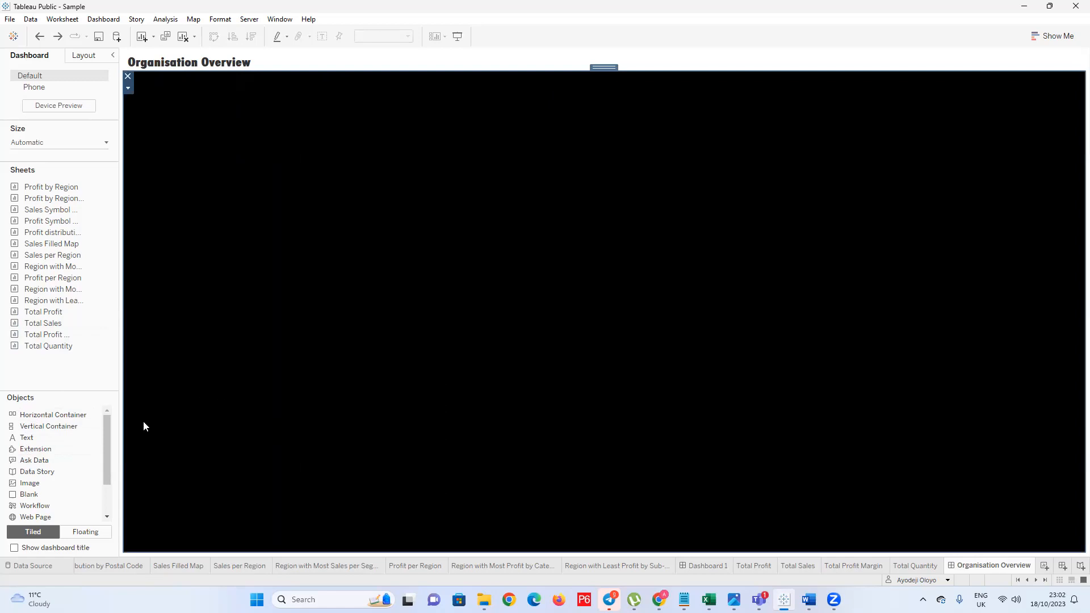
left_click_drag(65, 414, 362, 235)
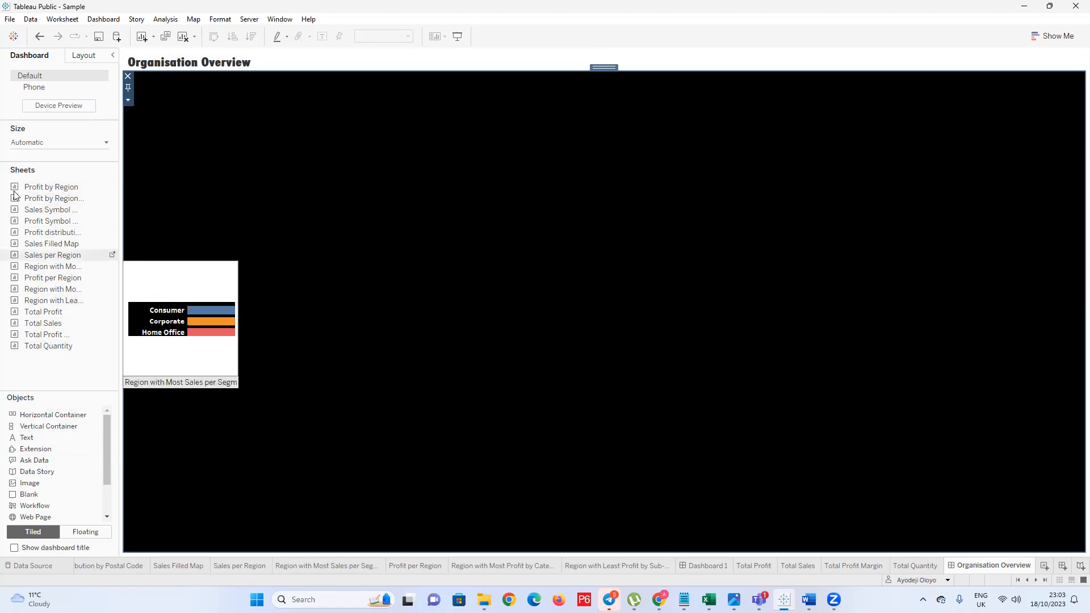
Try placing the Total Profit sheet and the Profit by Region sheet on the dashboard, taking each one off again
left_click_drag(39, 315, 165, 143)
mouse_move(208, 206)
left_mouse_down()
mouse_move(125, 307)
mouse_move(159, 266)
mouse_move(129, 279)
mouse_move(159, 288)
mouse_move(147, 291)
mouse_move(136, 243)
mouse_move(140, 262)
left_mouse_up()
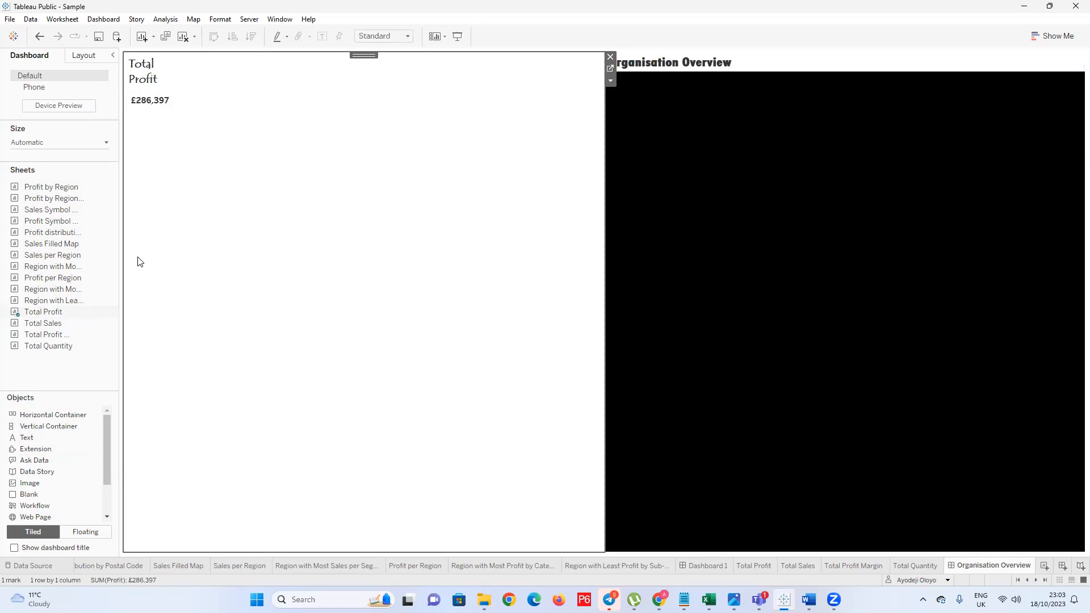
key("Delete")
left_click_drag(51, 187, 175, 209)
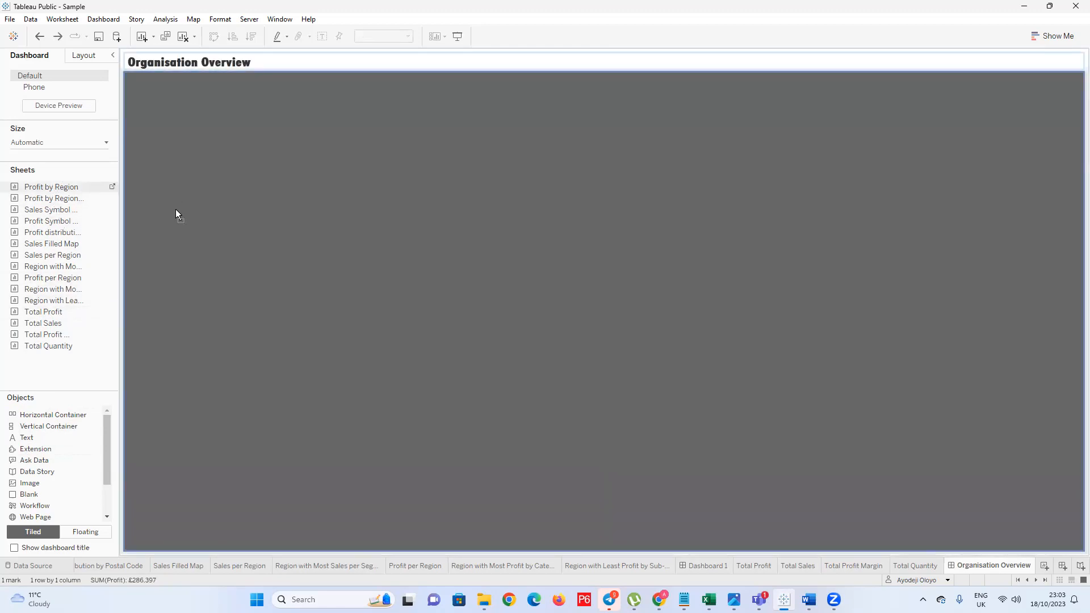
left_click_drag(211, 365, 212, 368)
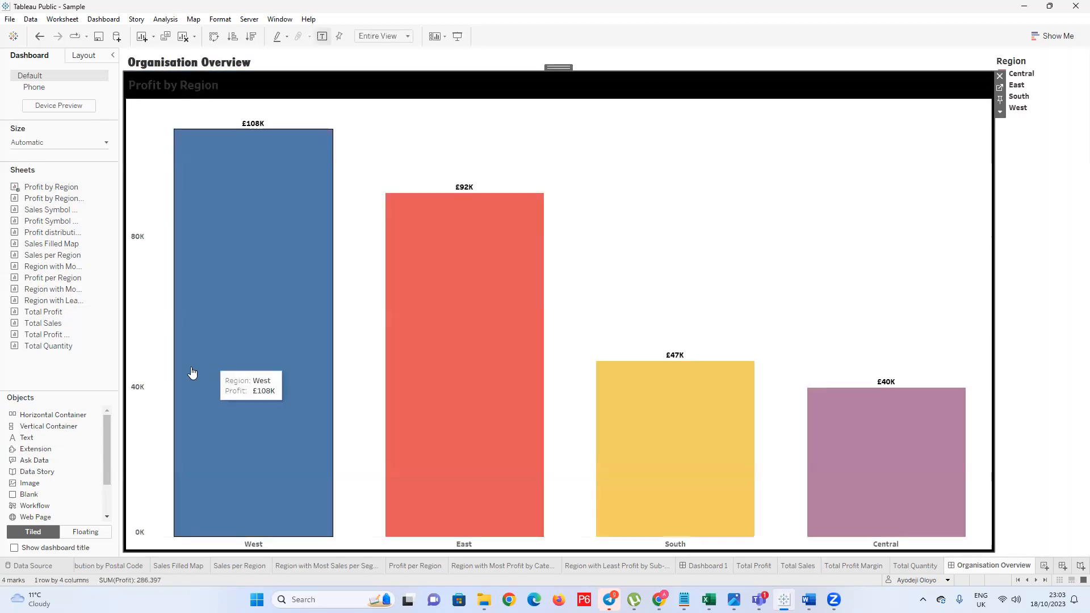
key("ctrl+z")
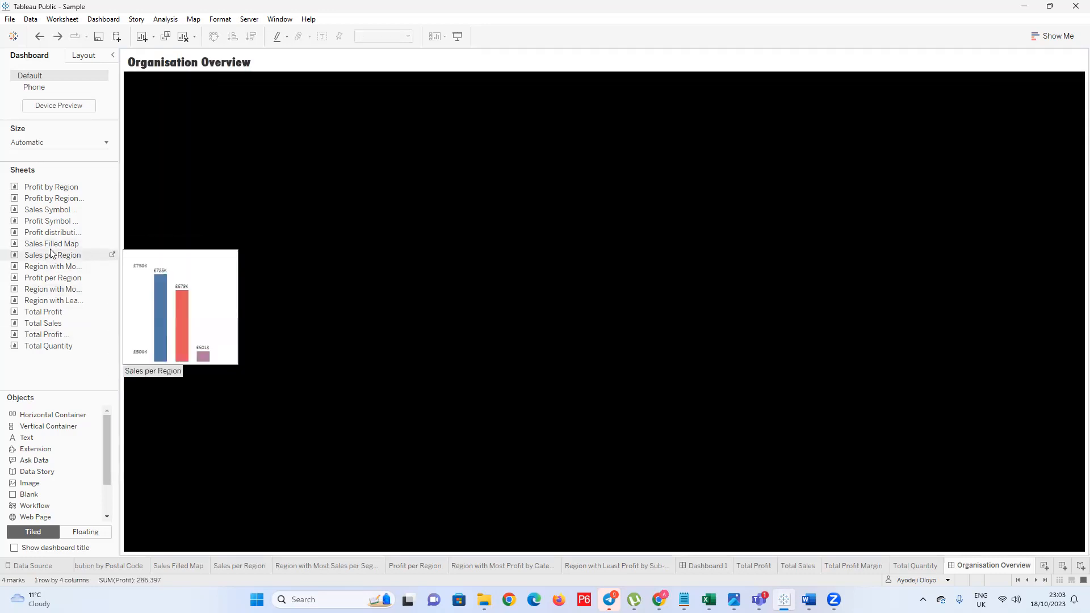
Place the Total Profit, Total Sales, Total Profit Margin and Total Quantity sheets side by side in a row below the title
left_click_drag(52, 315, 192, 266)
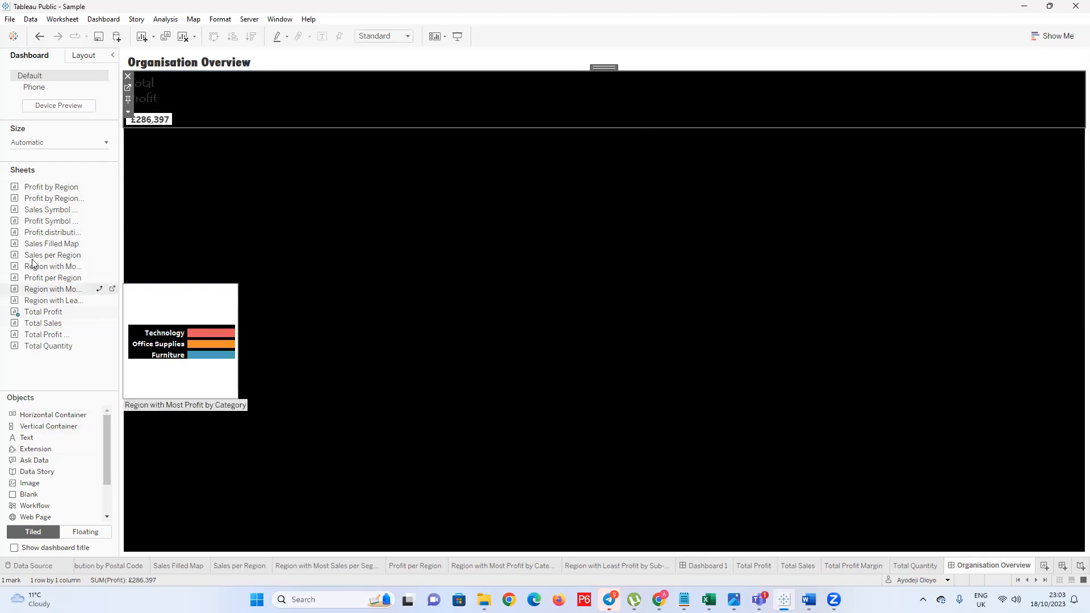
left_click_drag(34, 322, 1053, 94)
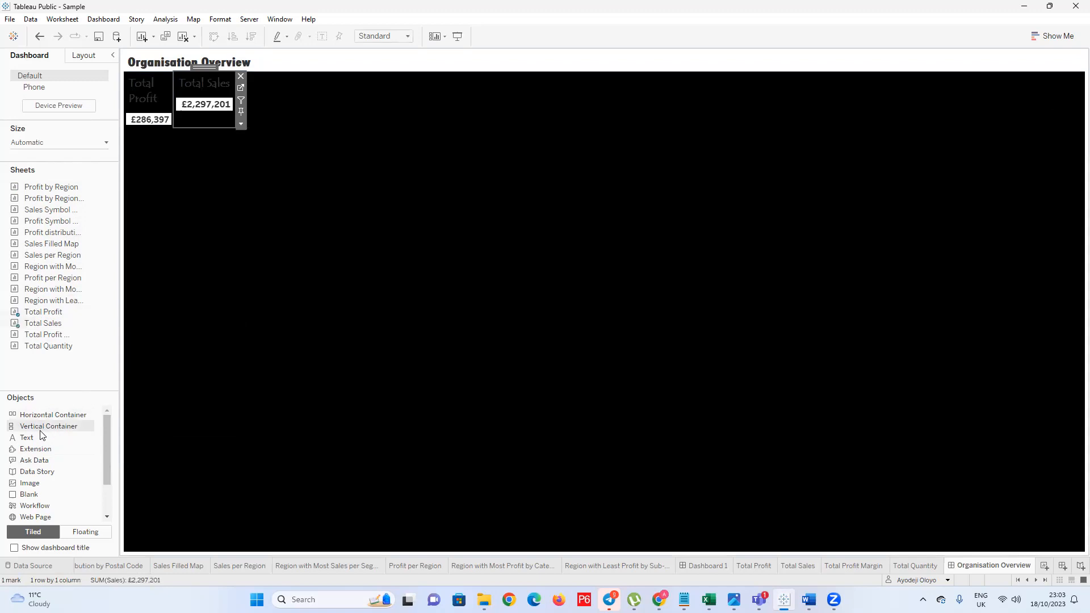
left_click_drag(44, 336, 770, 91)
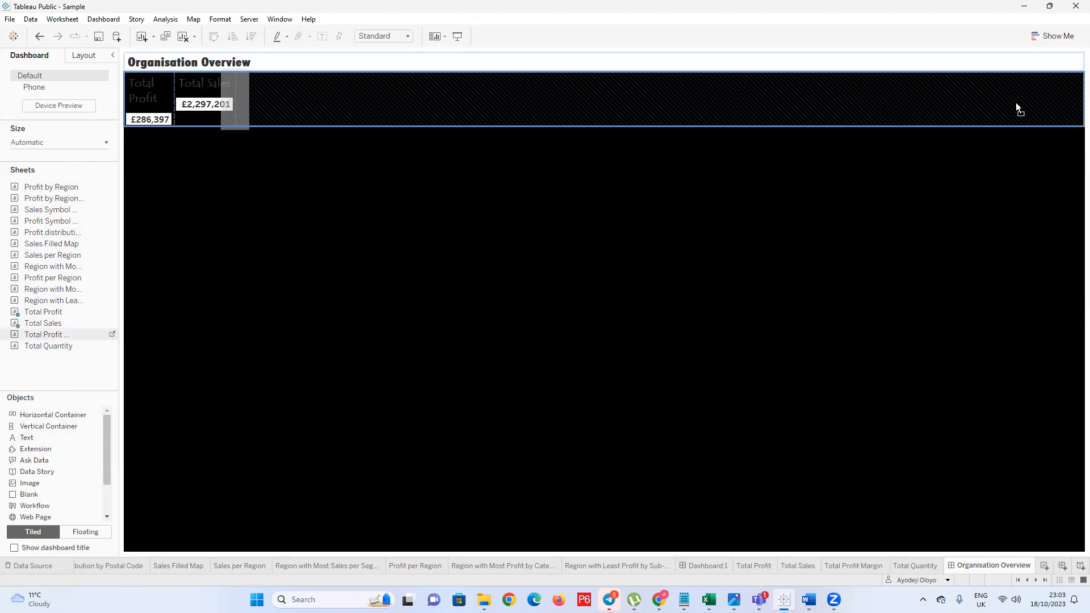
left_click_drag(1016, 104, 1015, 104)
left_click_drag(45, 347, 431, 159)
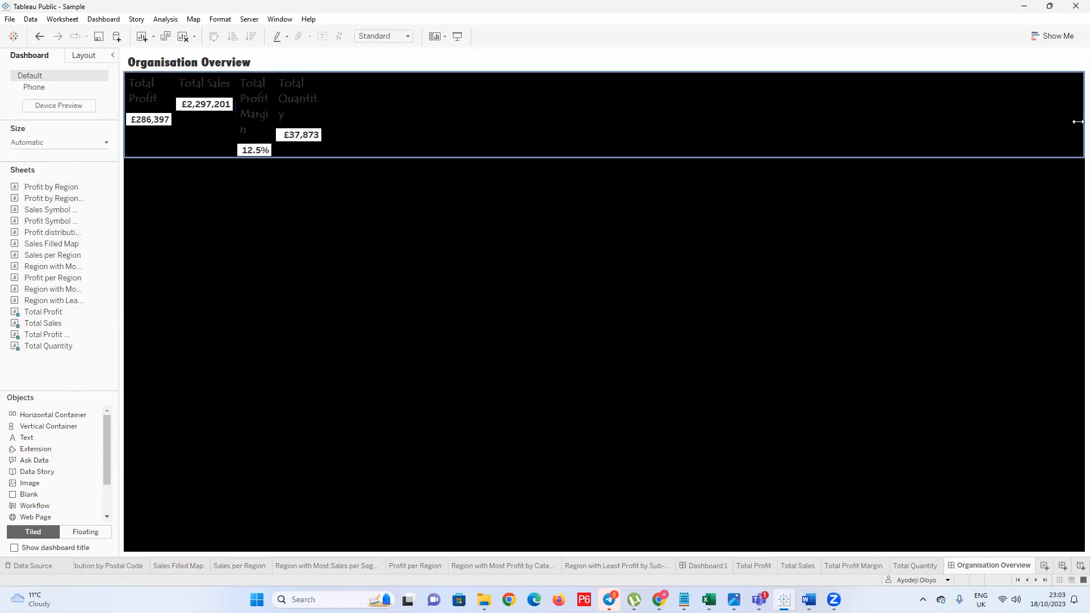
Try twice to widen the Total Profit Margin column in the KPI row, undoing each attempt
left_click(272, 111)
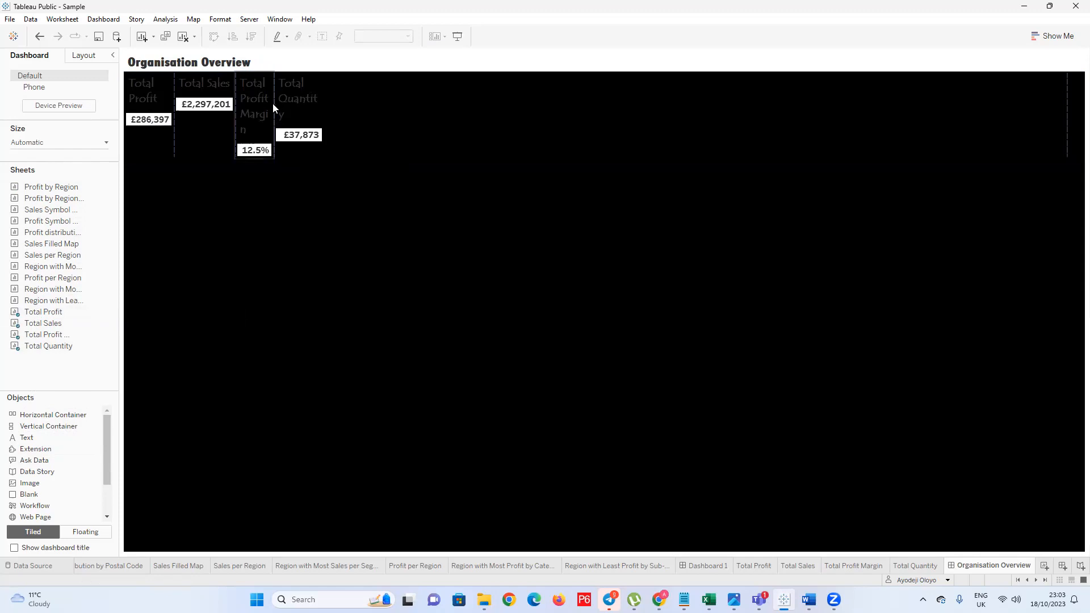
left_click_drag(273, 103, 337, 104)
left_click_drag(460, 105, 461, 105)
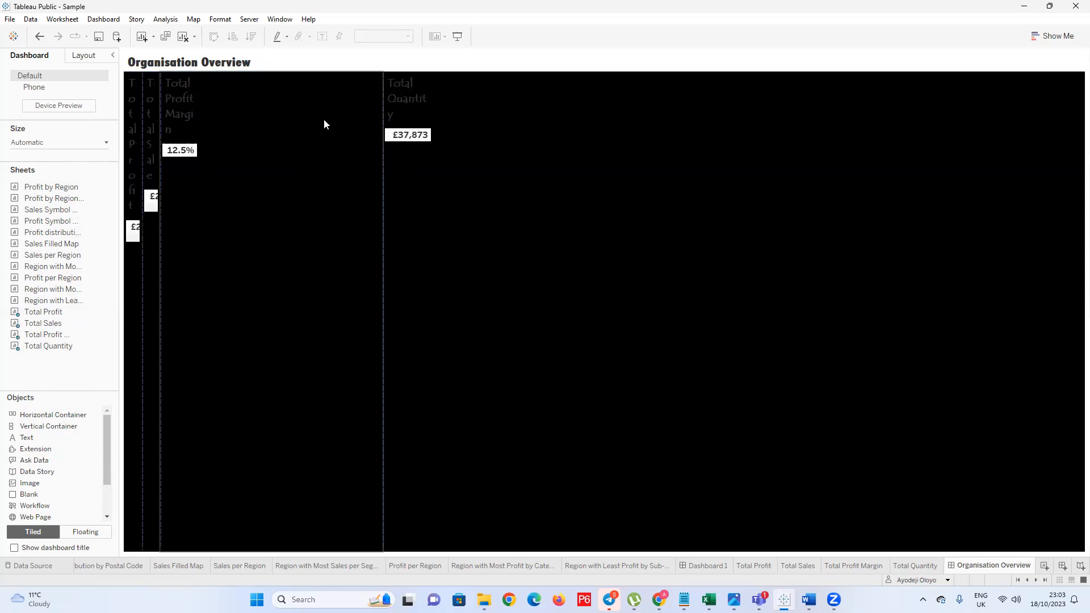
key("ctrl+z")
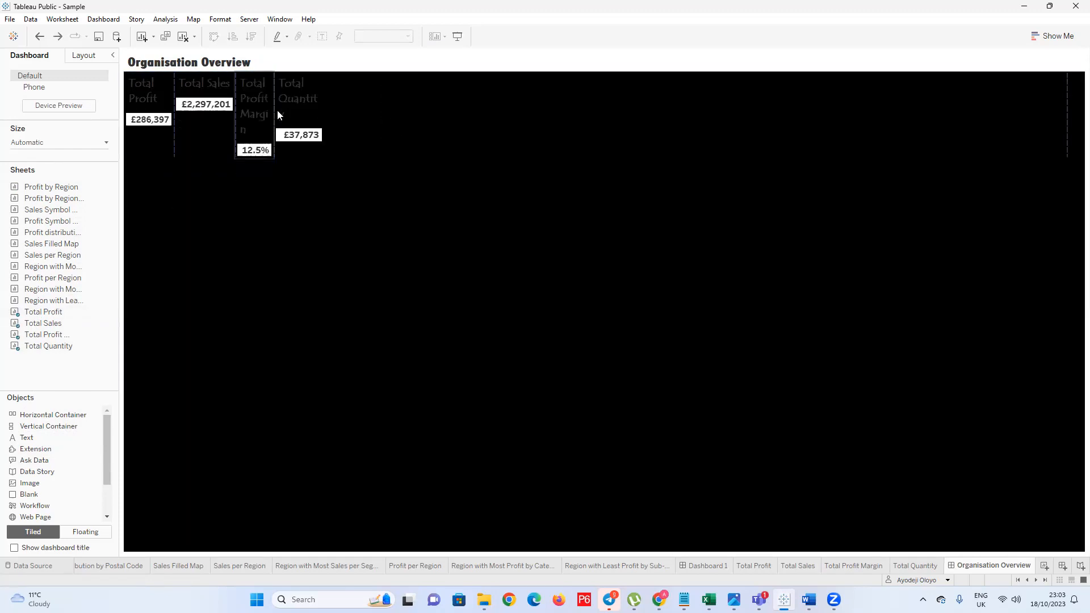
left_click_drag(275, 110, 314, 107)
left_click_drag(388, 110, 377, 112)
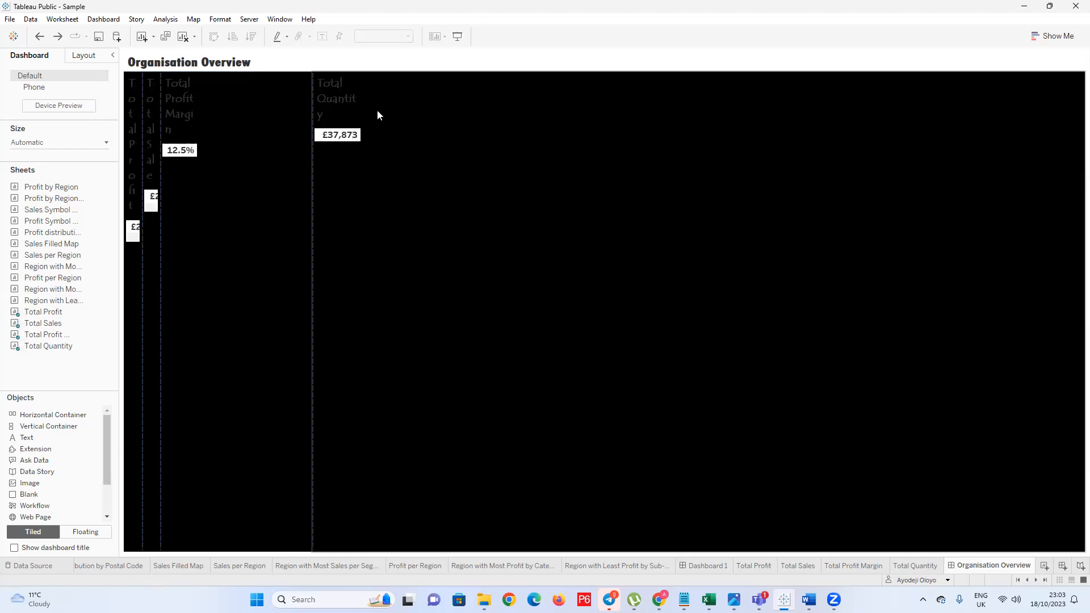
key("ctrl+z")
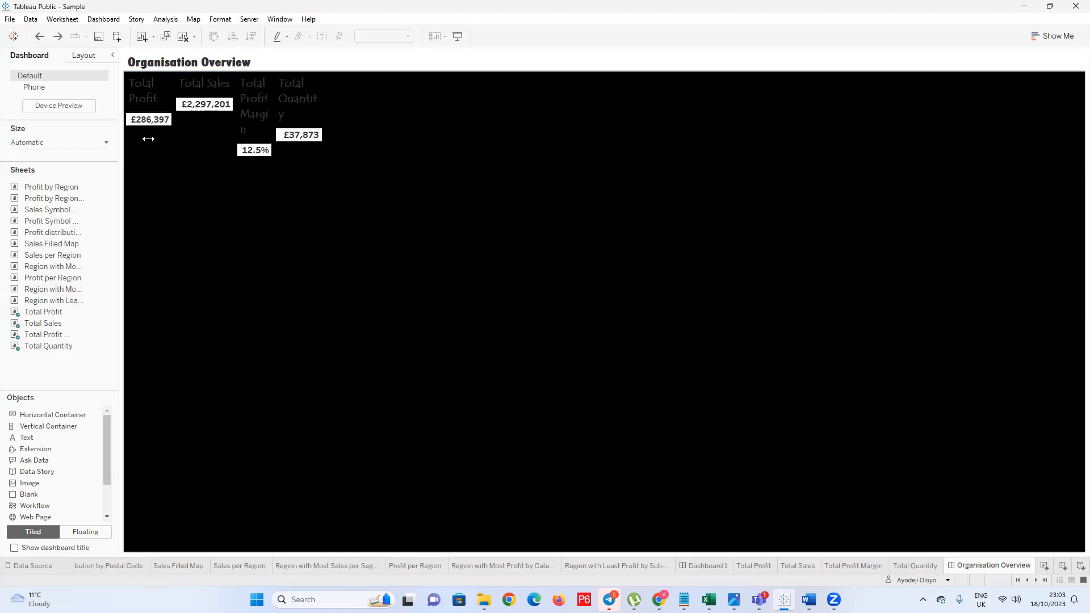
Place a vertical container below the KPI row and set the Total Quantity sheet to Fit Width
key("ctrl+z")
left_click_drag(34, 428, 276, 319)
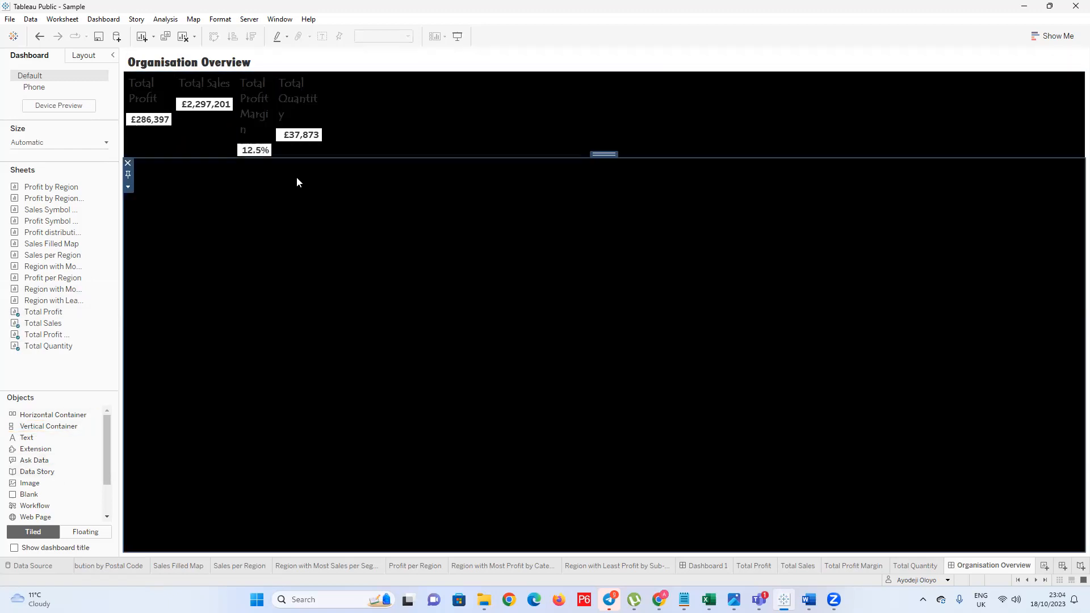
left_click(836, 132)
right_click(836, 133)
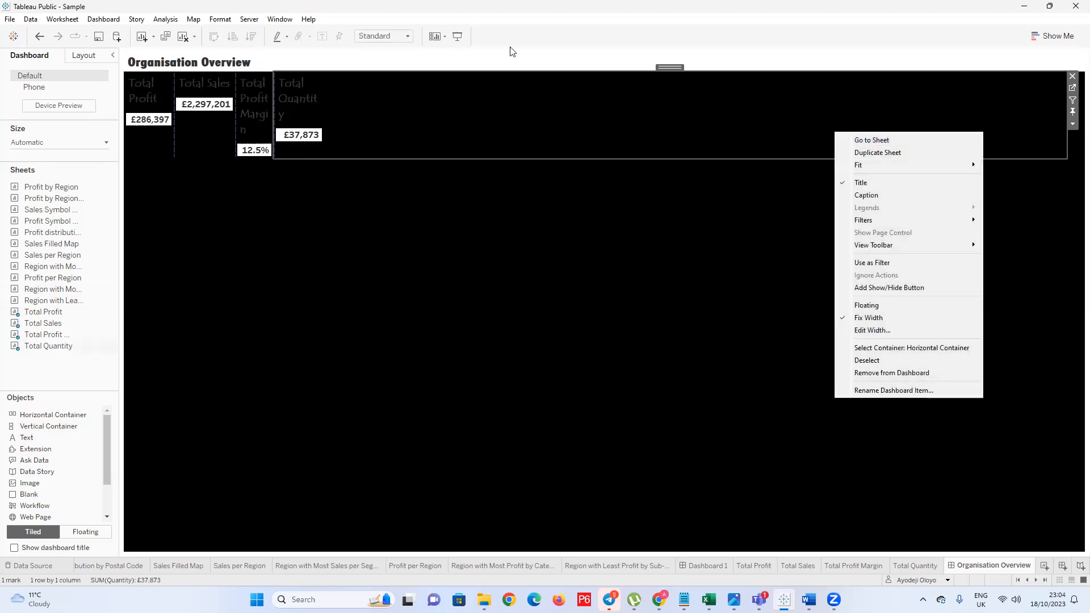
left_click(414, 37)
left_click(411, 37)
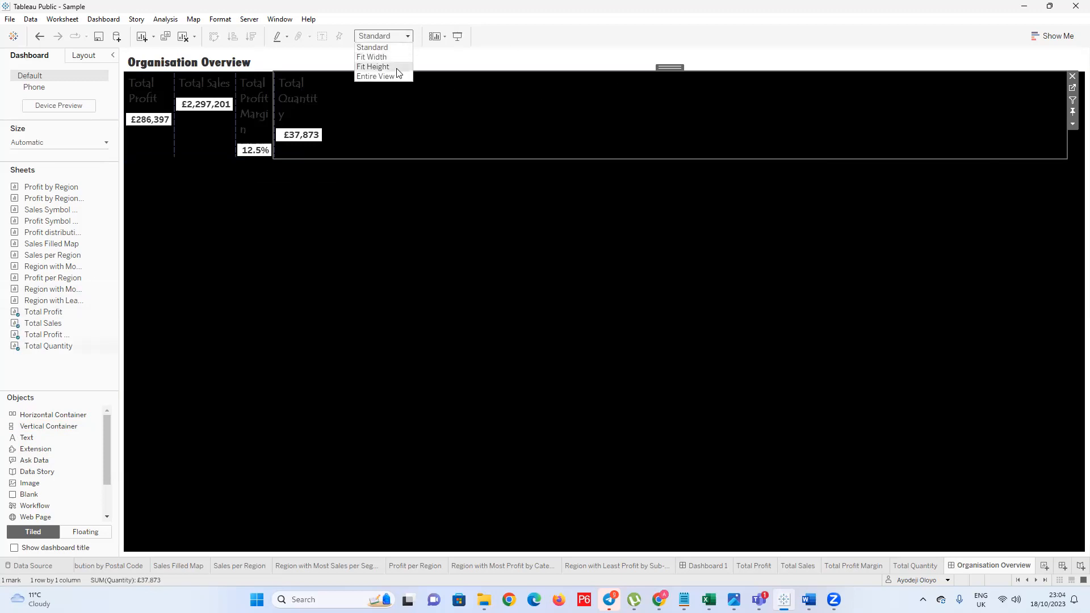
left_click(375, 57)
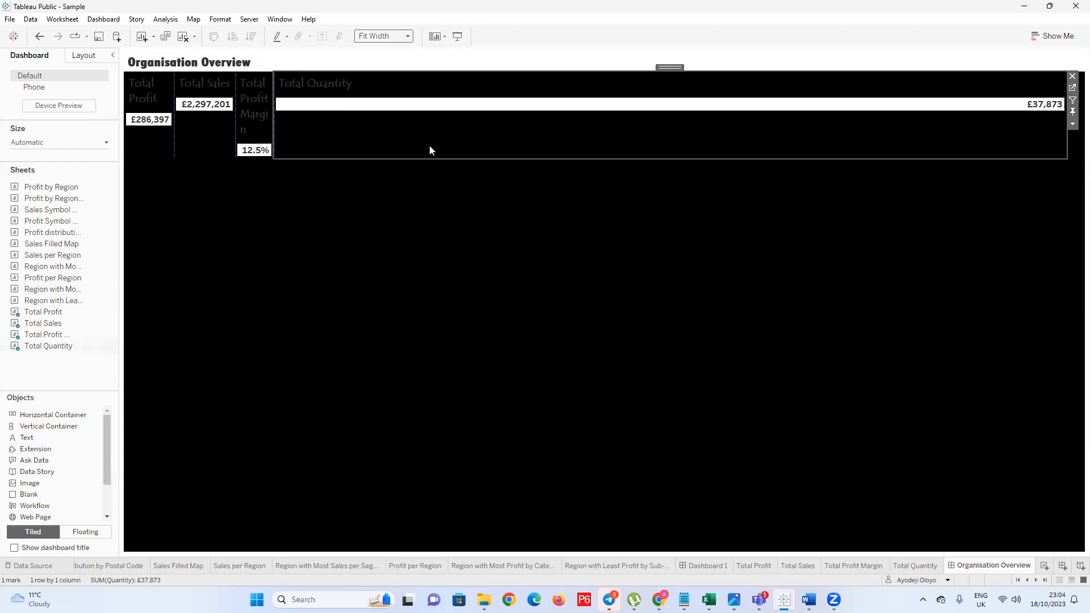
Spread the four KPI columns across the dashboard width and set the Total Profit Margin sheet to Fit Width
left_click_drag(272, 122, 443, 129)
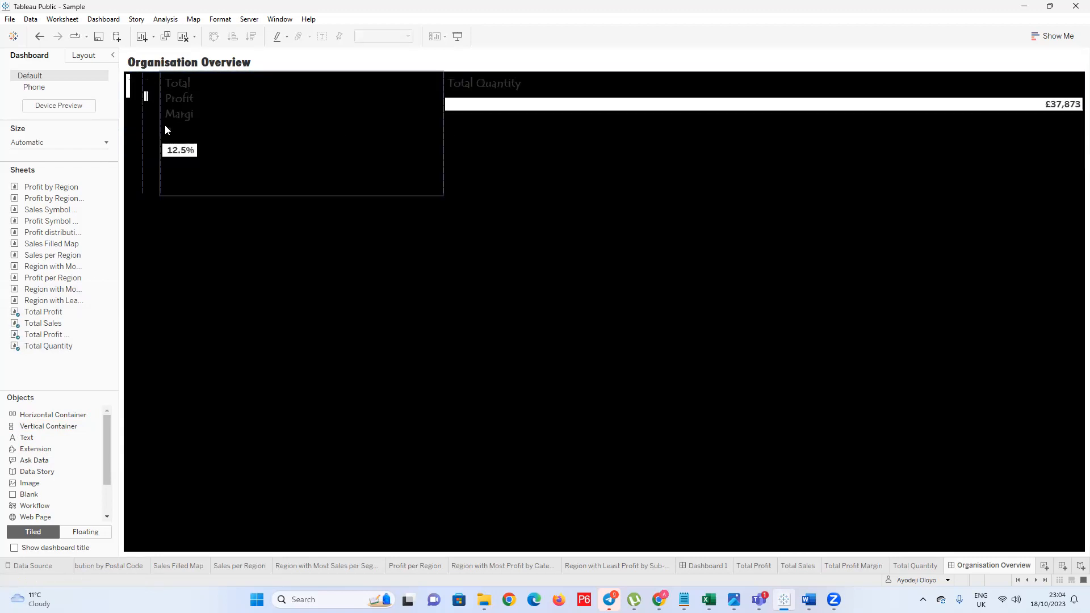
left_click_drag(160, 124, 442, 126)
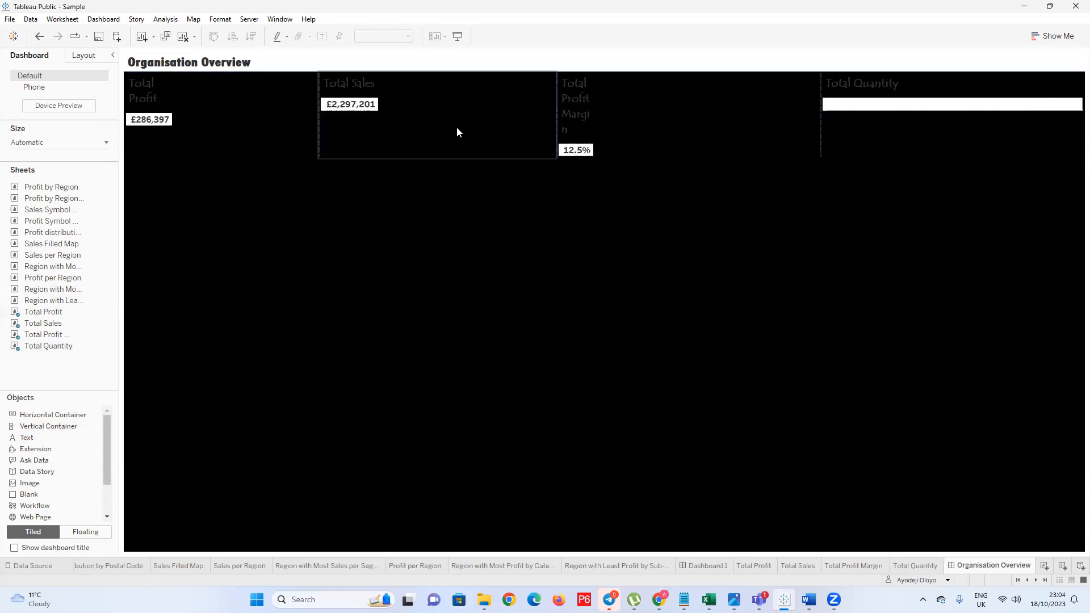
right_click(653, 125)
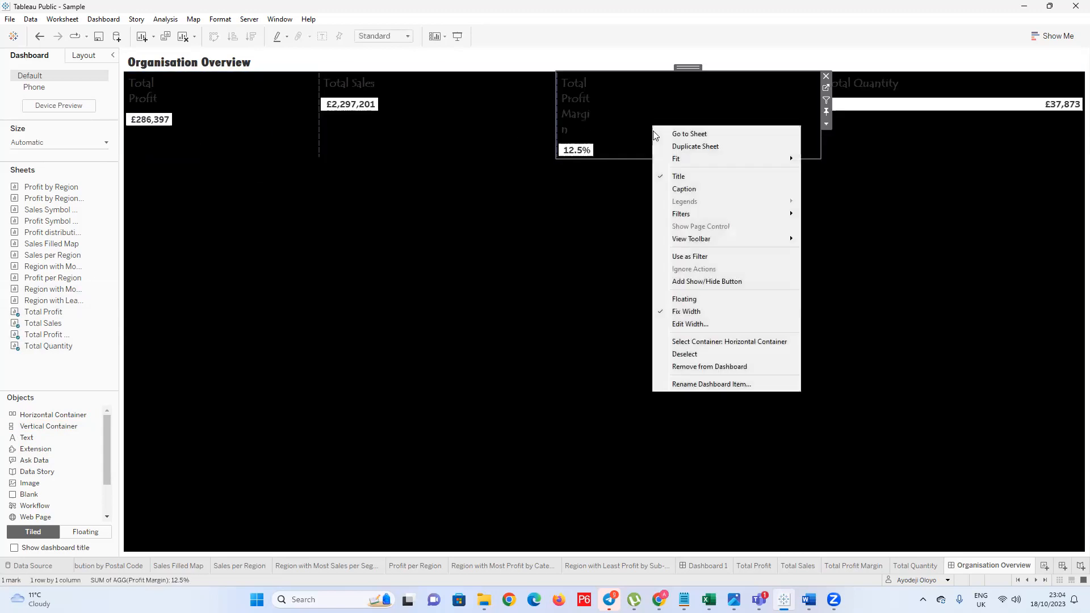
left_click(630, 93)
left_click(391, 35)
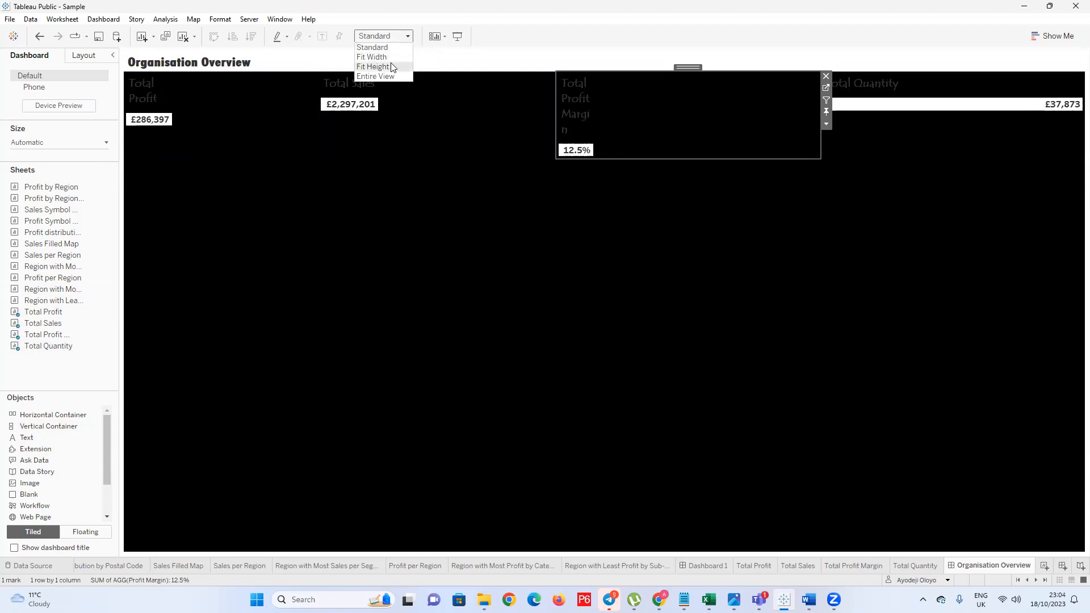
left_click(393, 57)
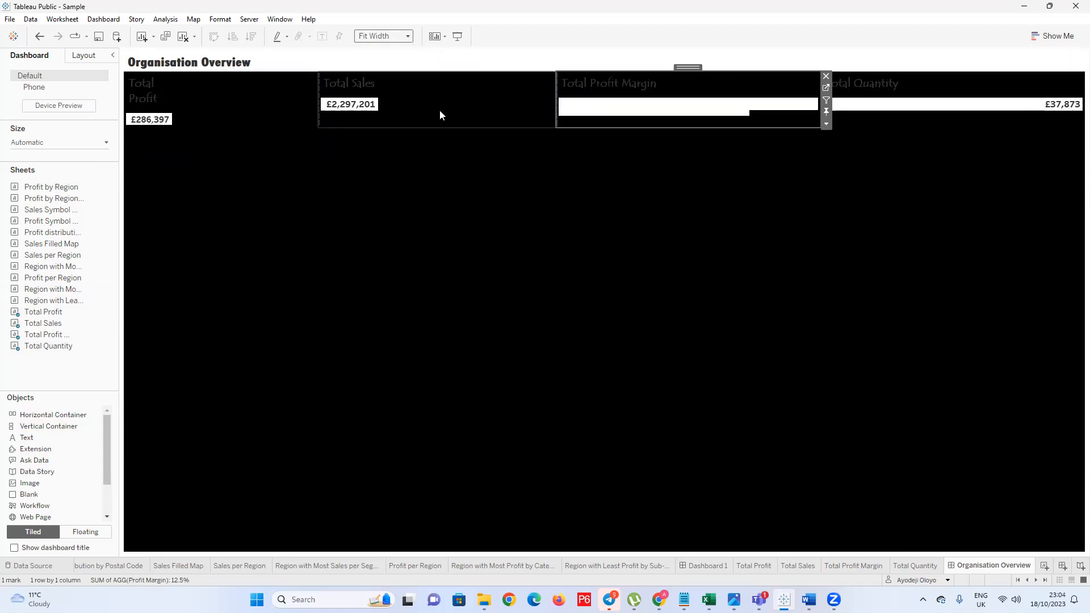
Set the Total Sales and Total Profit sheets in the KPI row to Fit Width
left_click(448, 113)
left_click(407, 36)
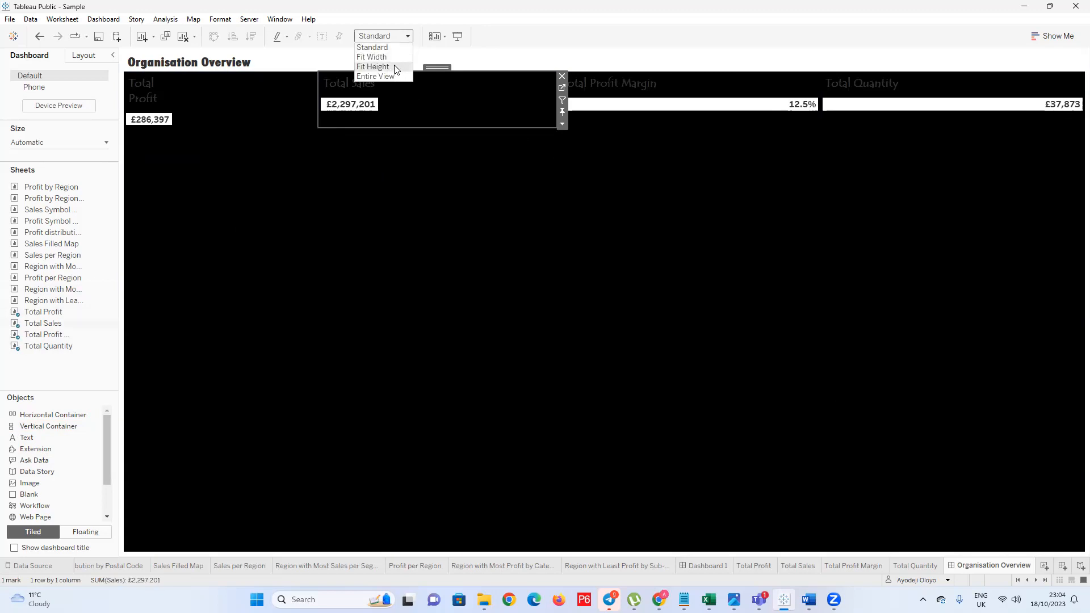
left_click(394, 58)
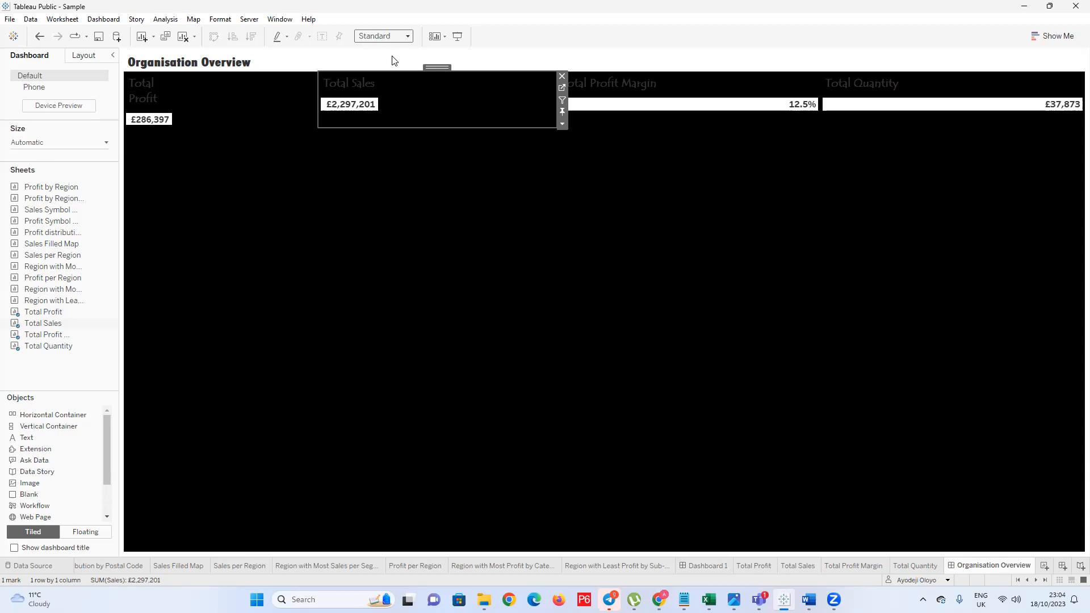
left_click(248, 108)
left_click(407, 36)
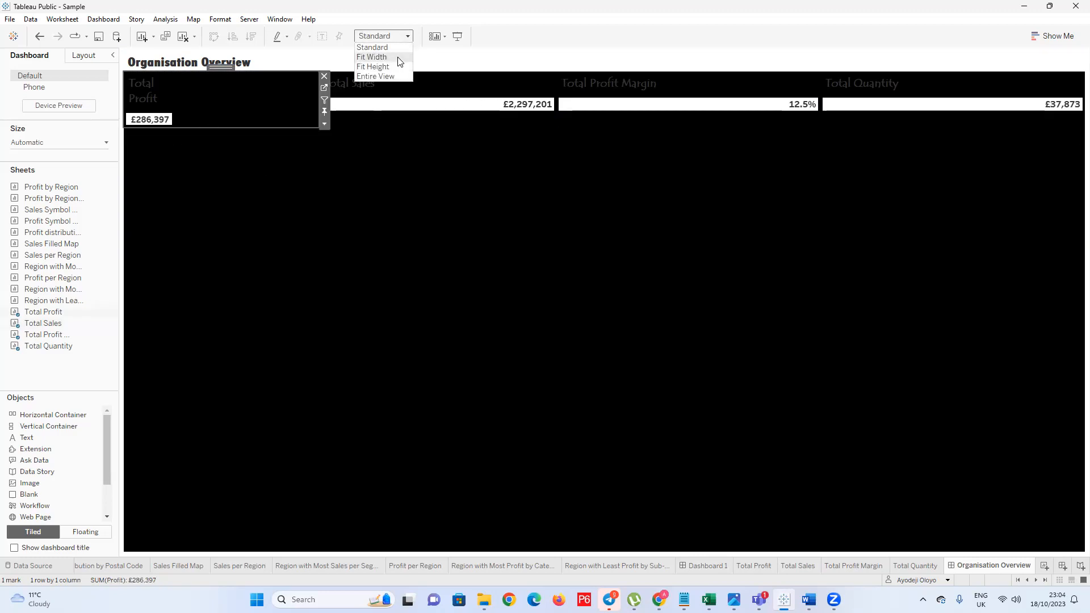
left_click(399, 57)
left_click(376, 180)
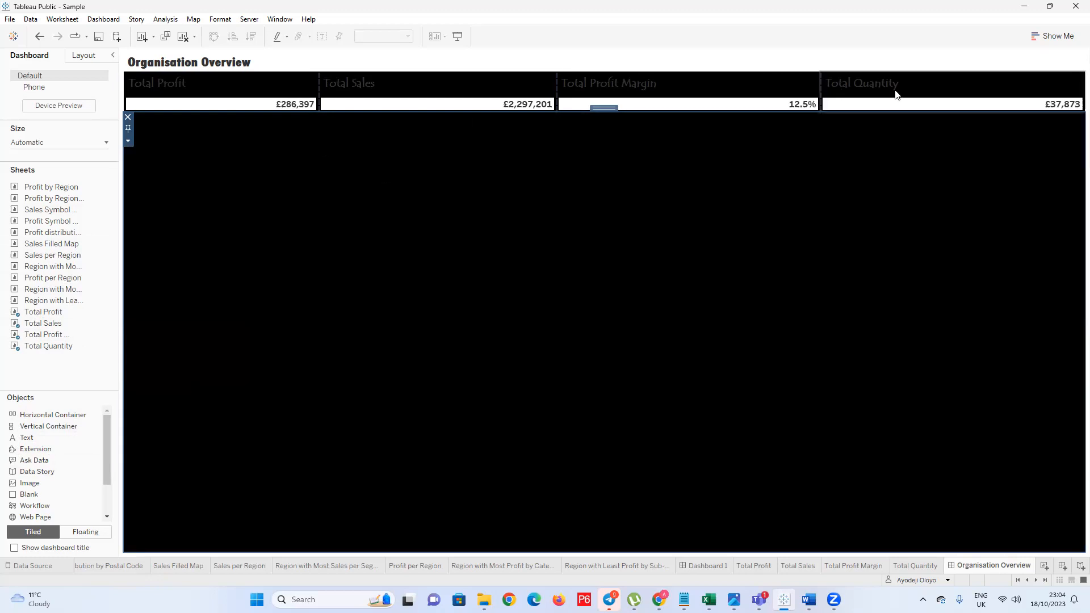
Try fitting the Total Quantity sheet to Entire View and undo the change
left_click(974, 88)
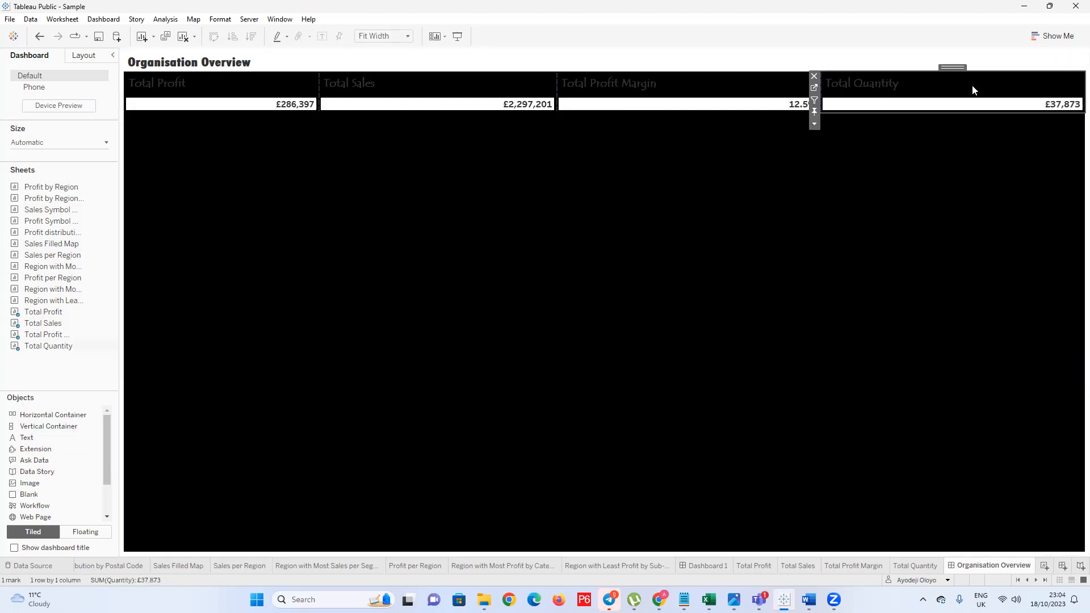
left_click(408, 37)
left_click(384, 74)
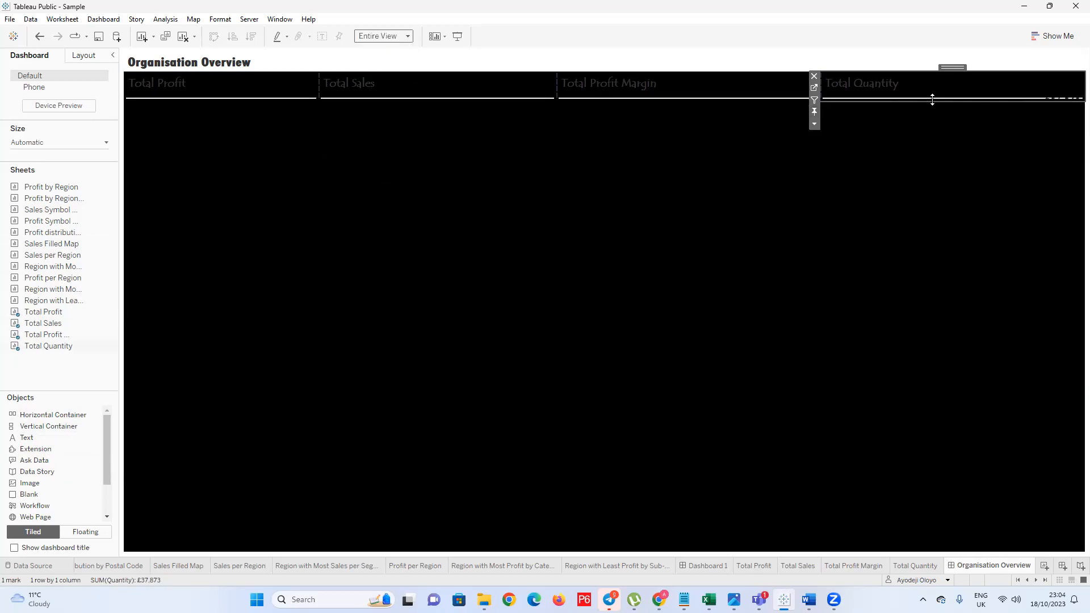
key("ctrl+z")
key("ctrl+z")
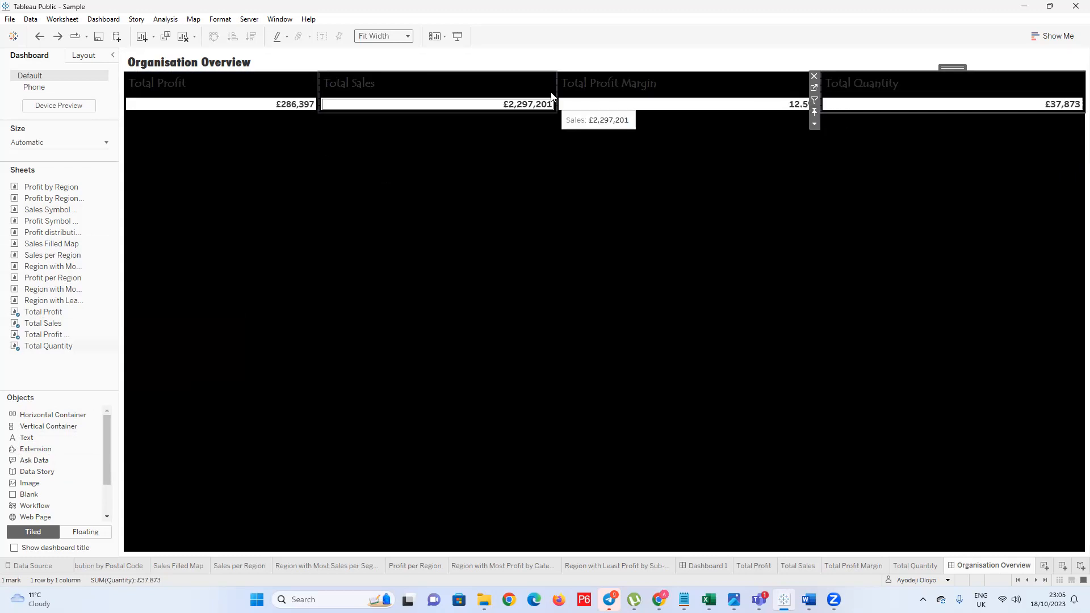
Adjust the dividers between the four KPI sheets so the columns are more even in width
left_click_drag(558, 87, 590, 86)
left_click_drag(830, 84, 850, 84)
left_click_drag(316, 85, 339, 89)
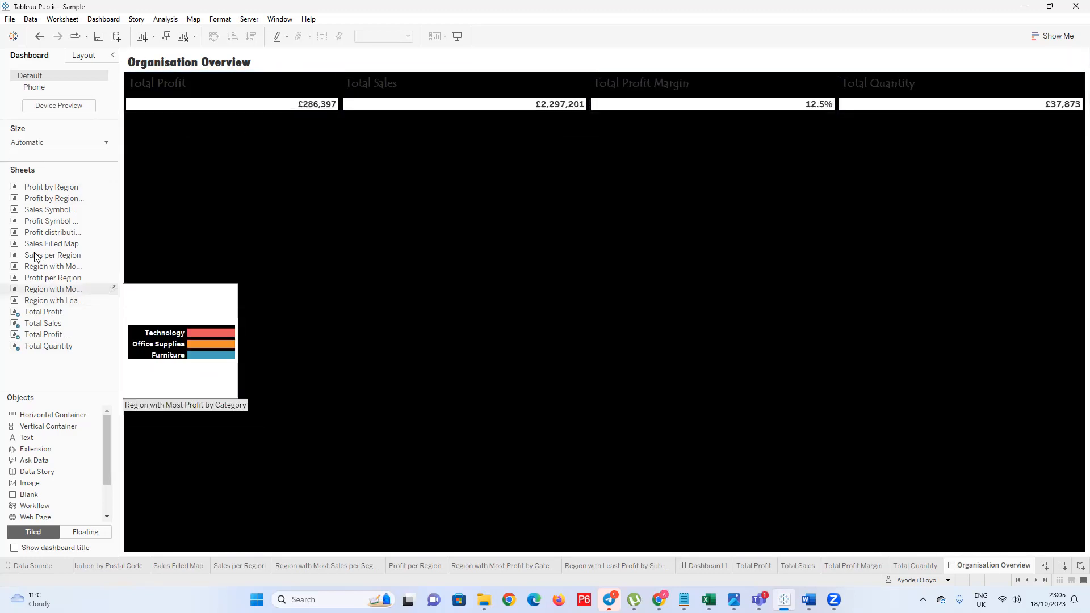
Go to the Total Profit worksheet and set its worksheet shading to black
mouse_move(57, 315)
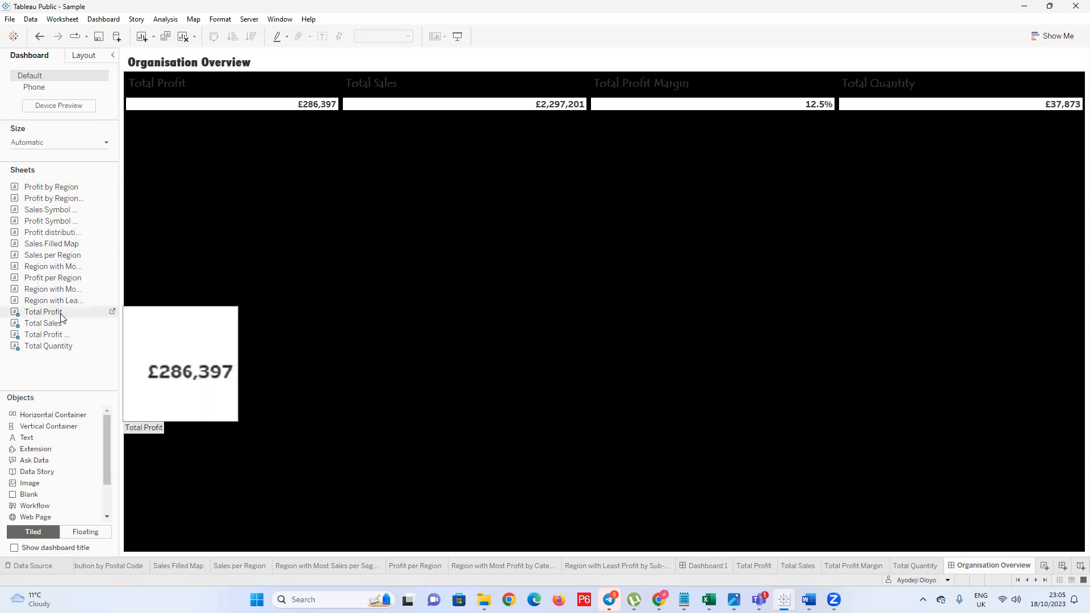
left_click(60, 316)
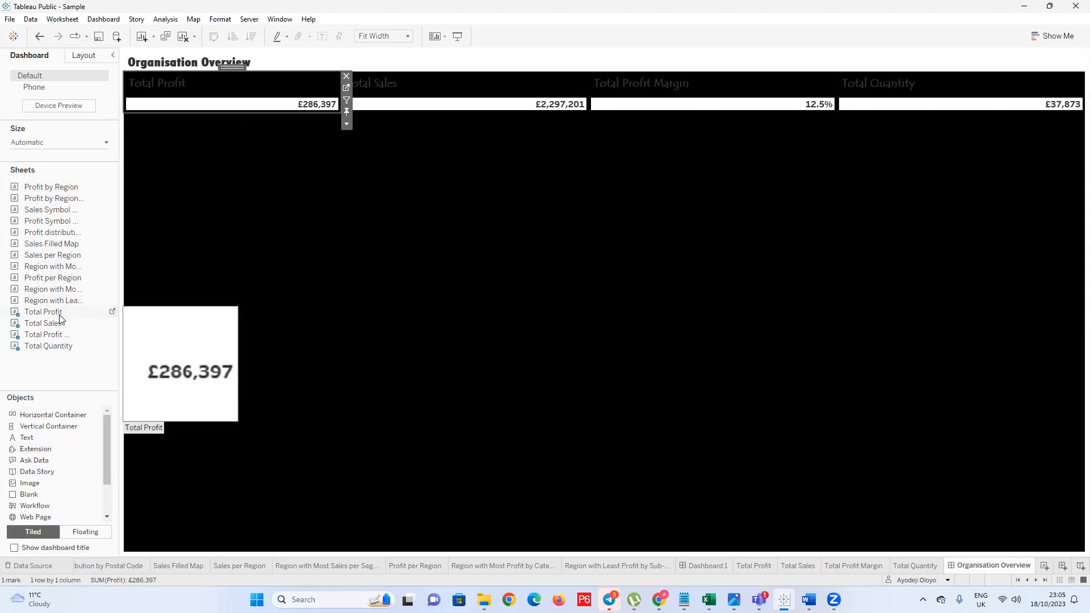
left_click(112, 313)
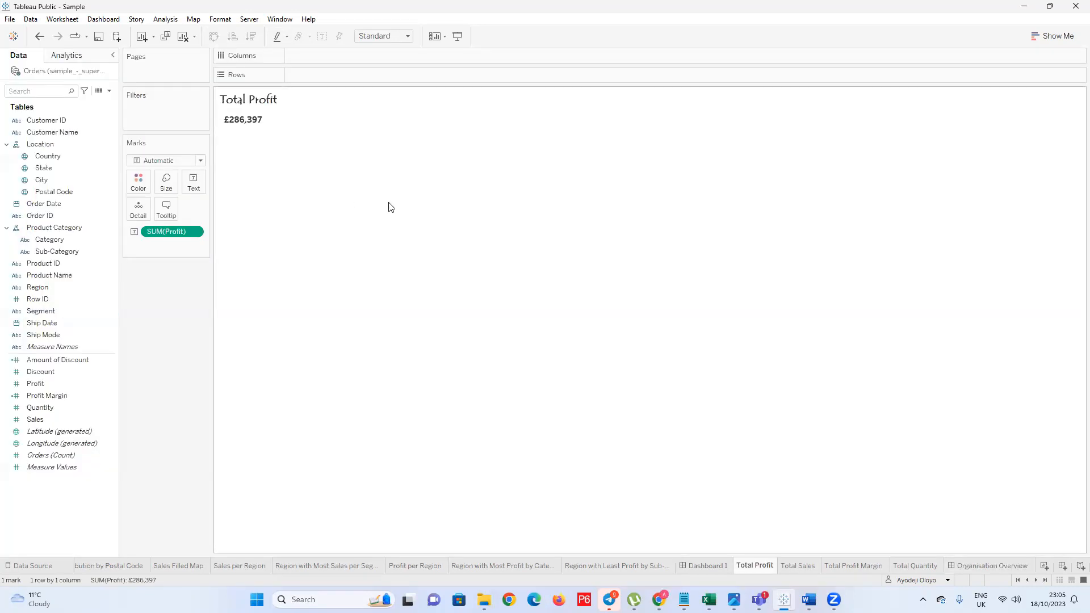
right_click(276, 138)
right_click(237, 198)
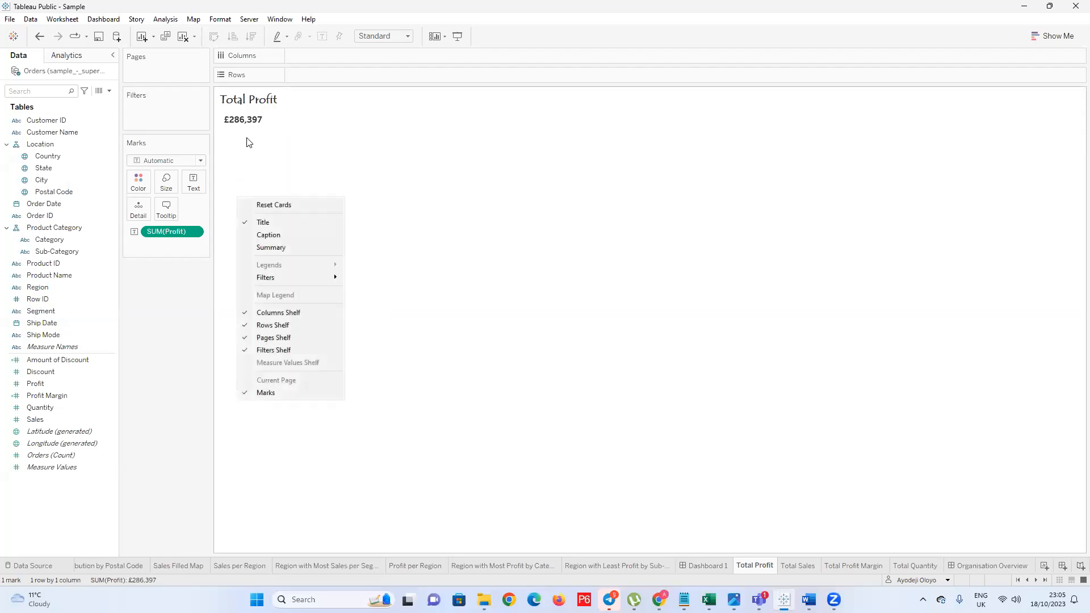
left_click(277, 110)
right_click(277, 112)
right_click(259, 121)
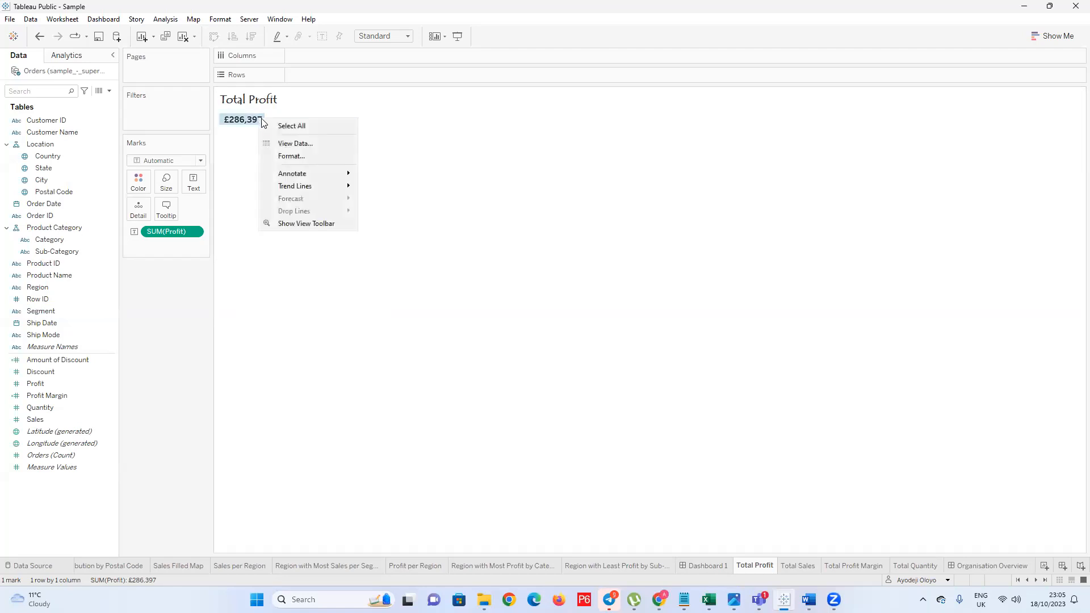
left_click(287, 153)
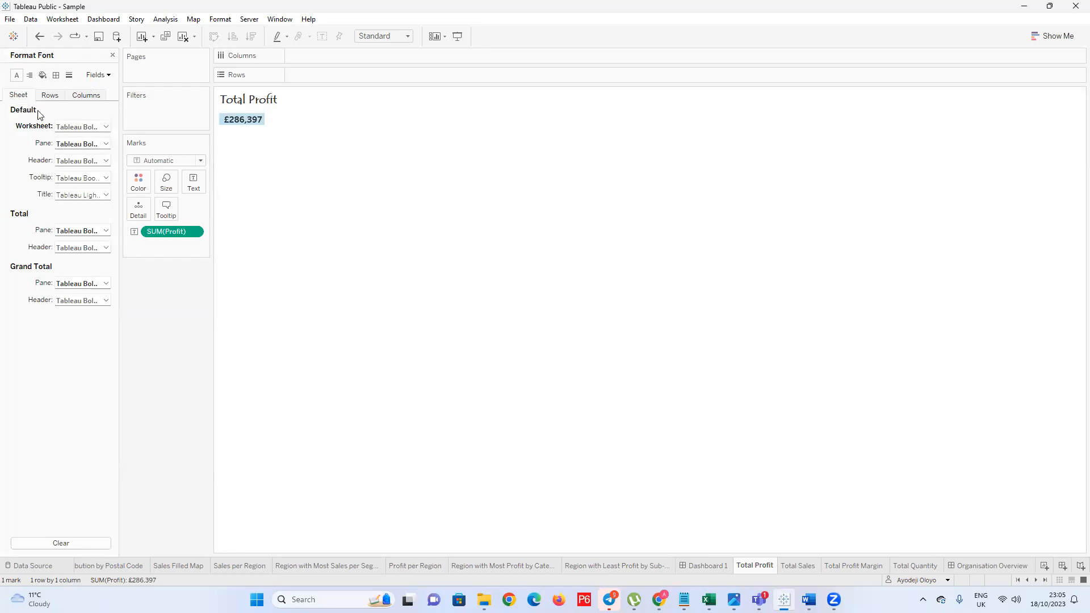
left_click(42, 75)
left_click(105, 126)
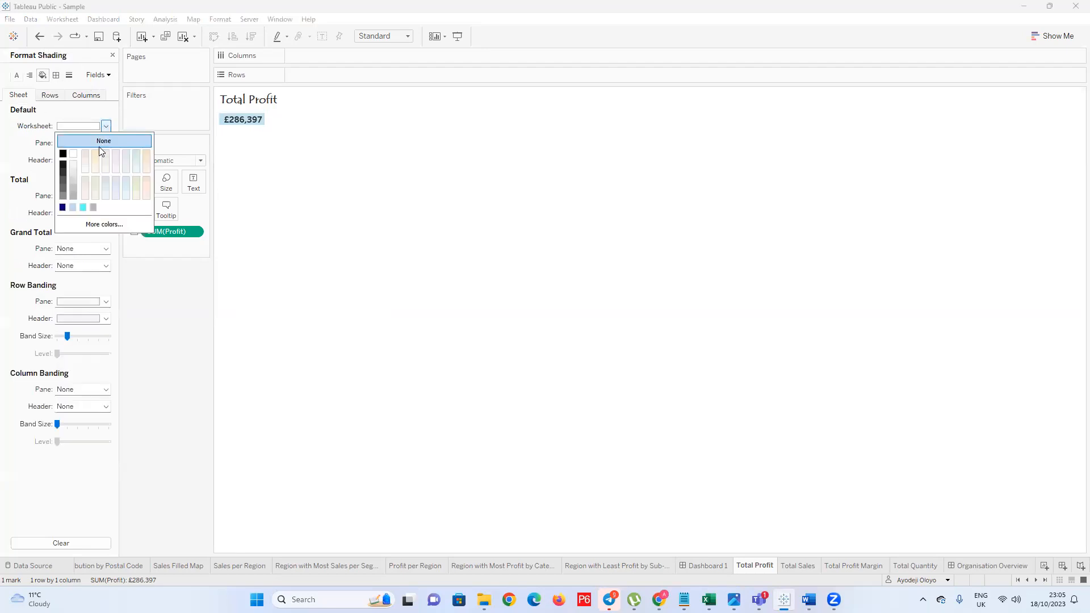
left_click(63, 154)
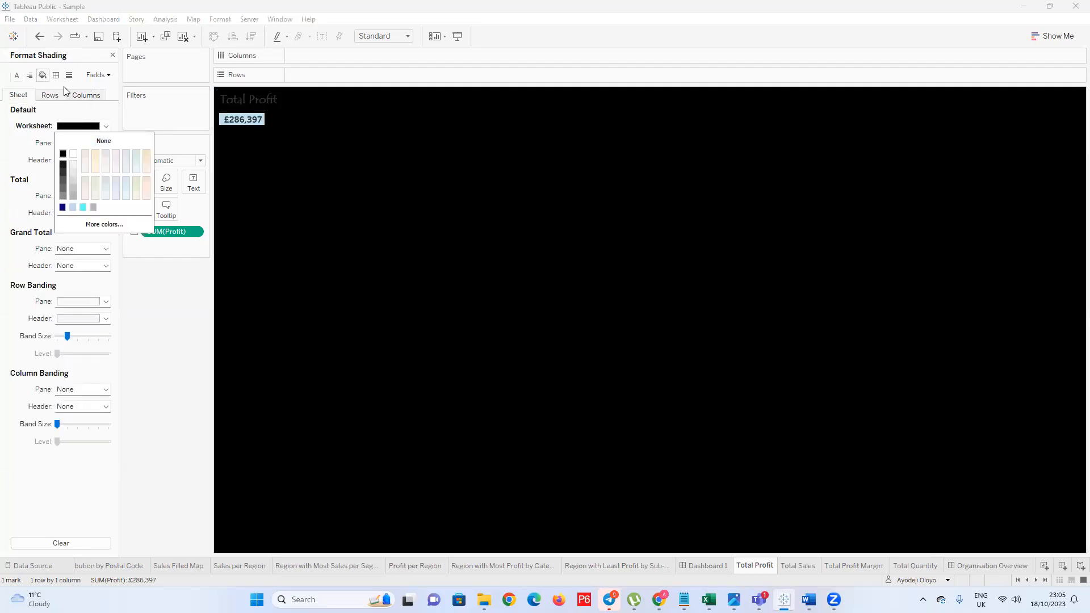
Set the default worksheet font colour of the Total Profit sheet to white
left_click(17, 75)
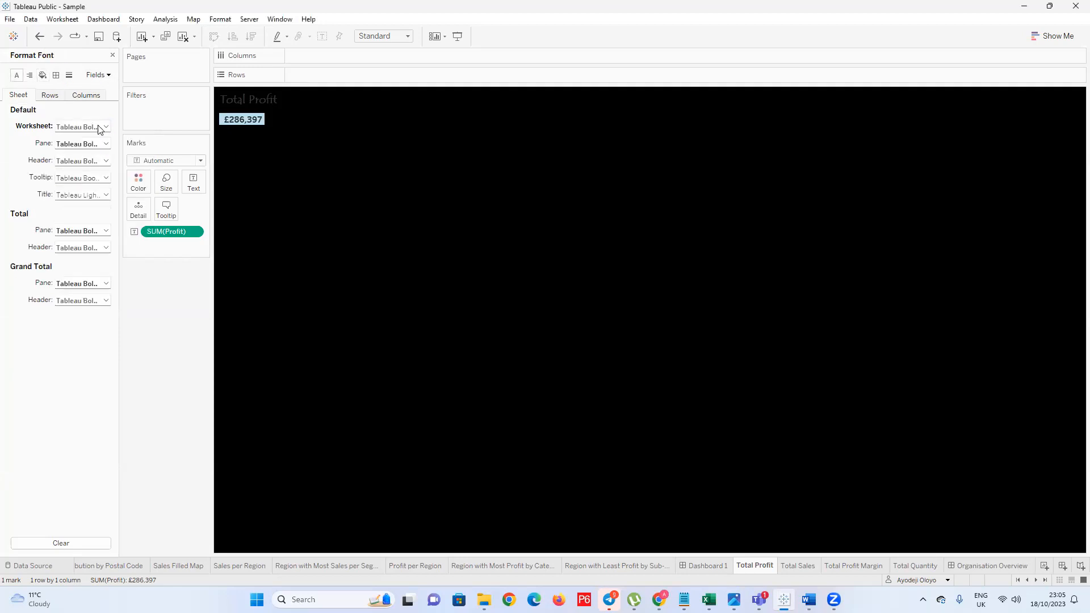
left_click(98, 128)
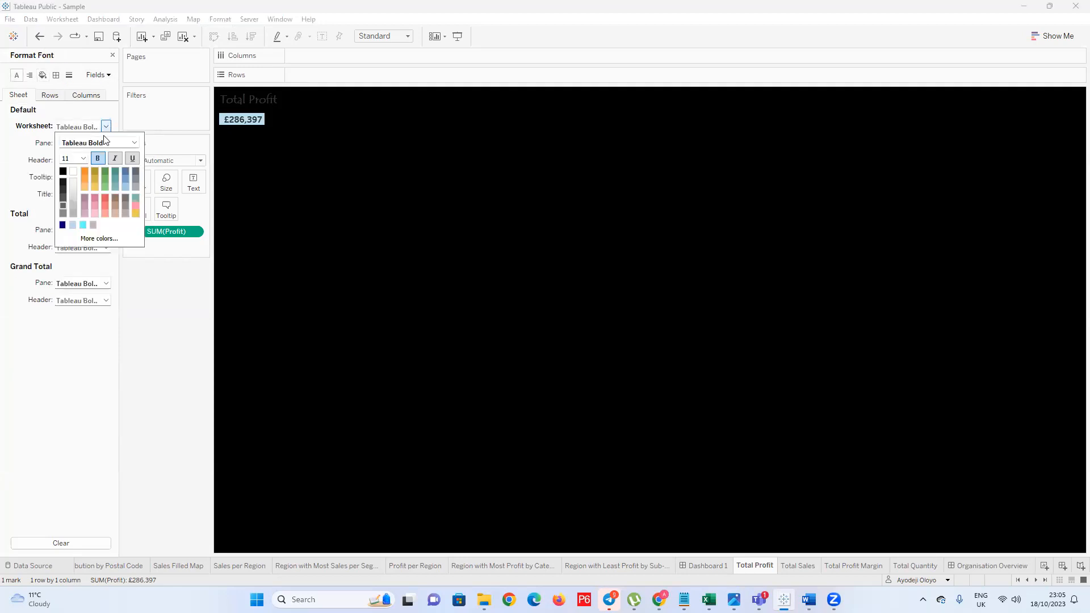
left_click(73, 172)
left_click(160, 437)
Change the Total Profit sheet's title text to white, apply it and close the formatting pane
left_click(316, 104)
double_click(292, 103)
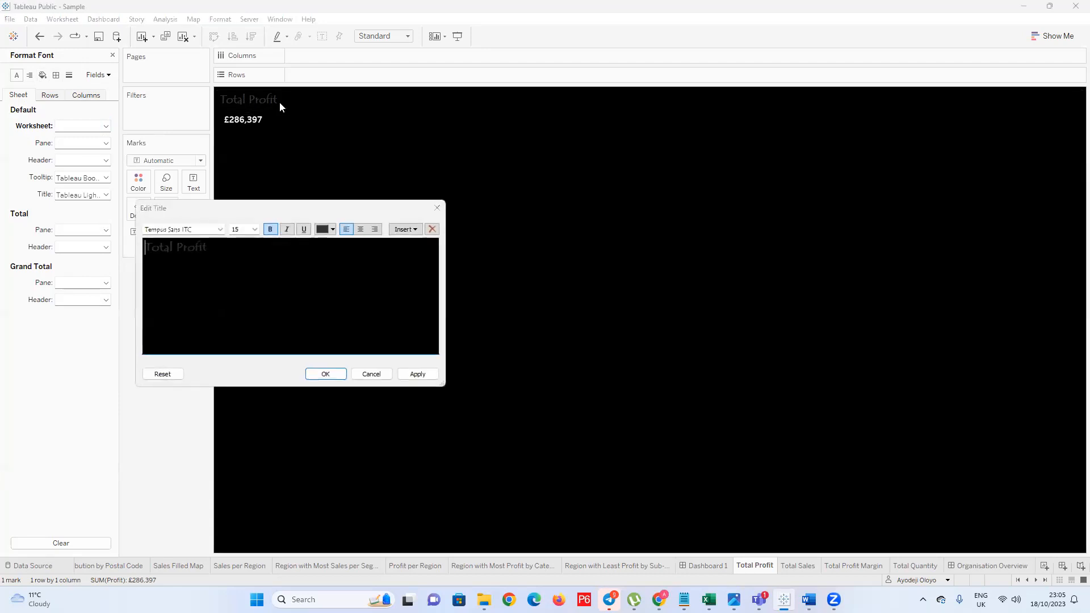
left_click_drag(243, 261, 141, 256)
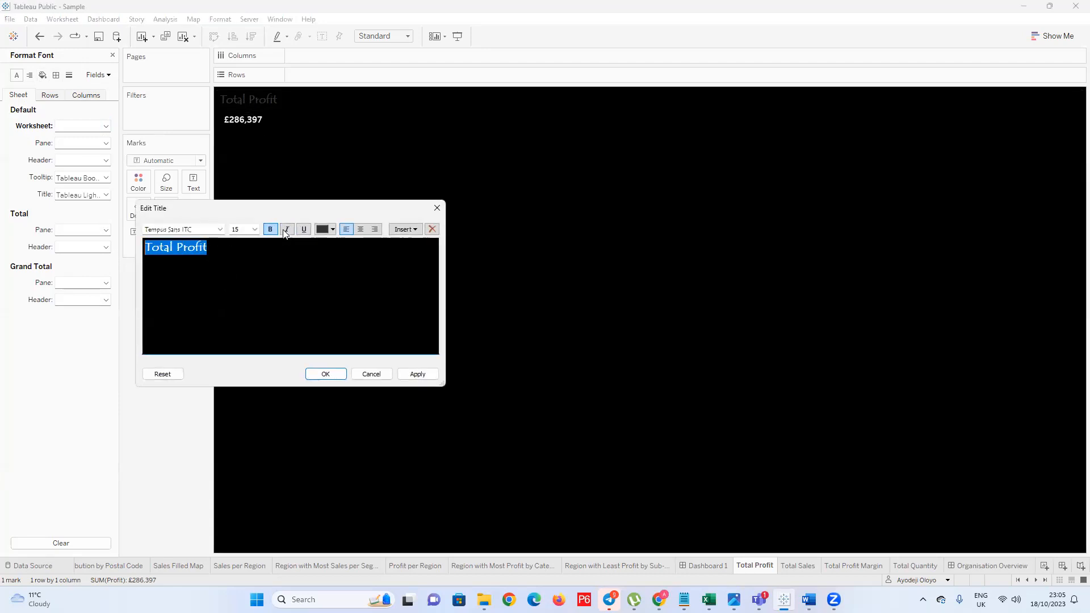
left_click(333, 229)
left_click(322, 252)
left_click(417, 374)
left_click(324, 374)
left_click(112, 55)
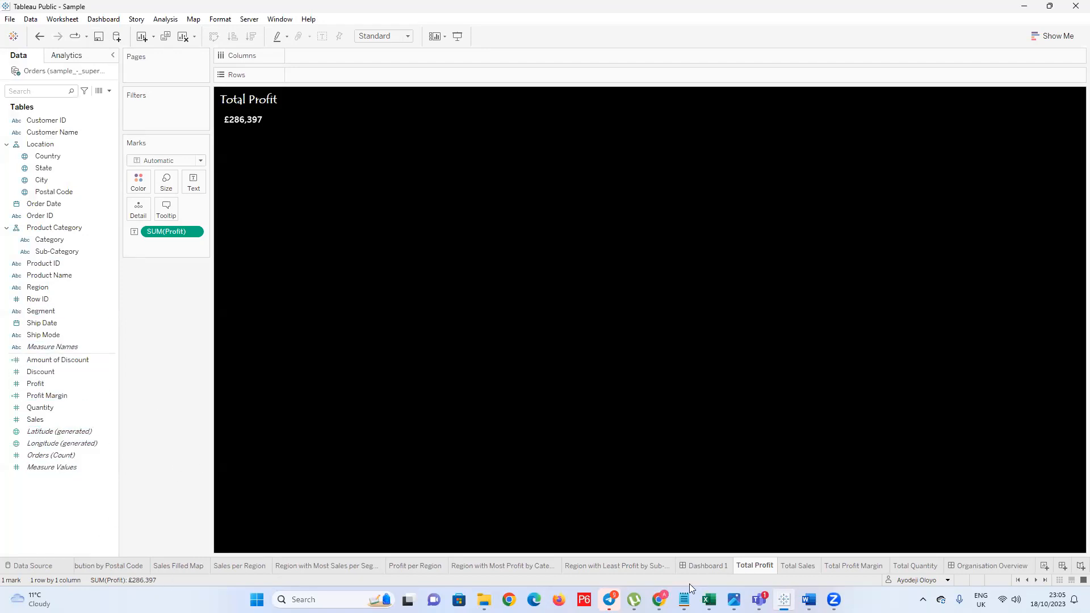
left_click(991, 565)
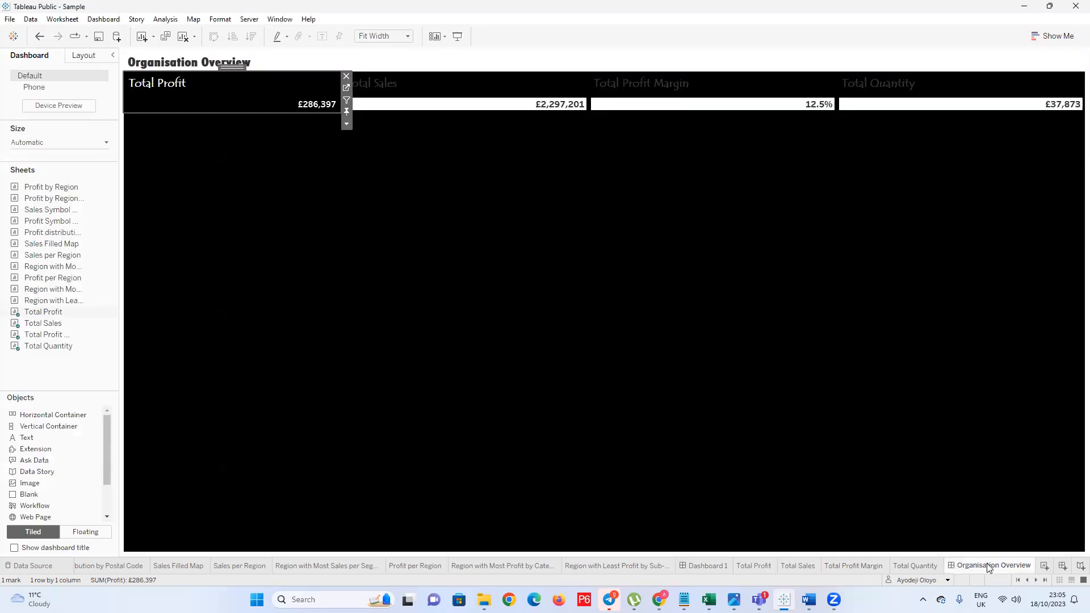
double_click(386, 85)
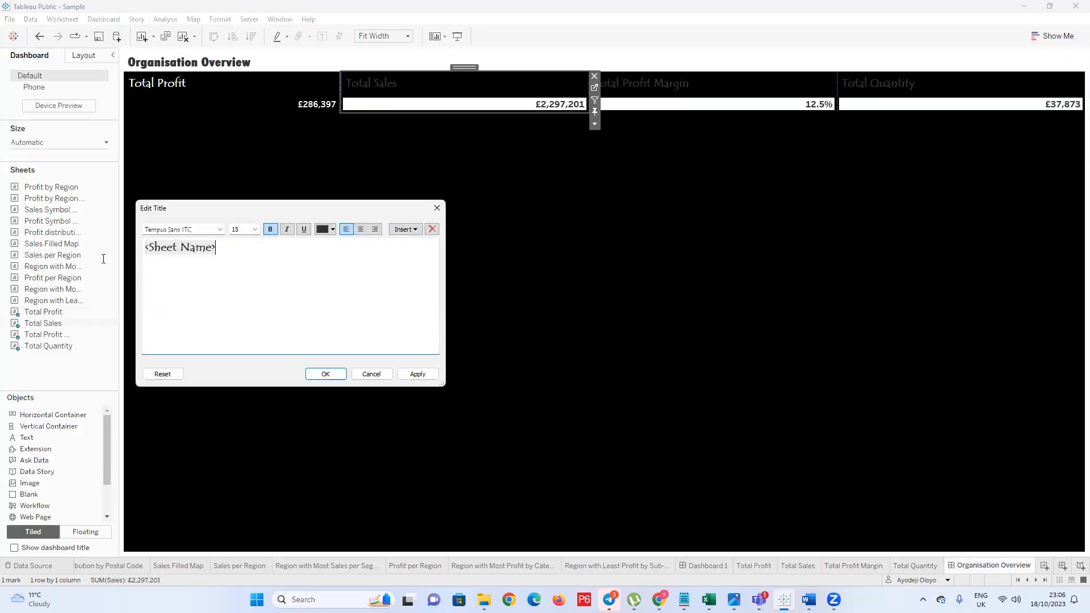
key("ctrl+a")
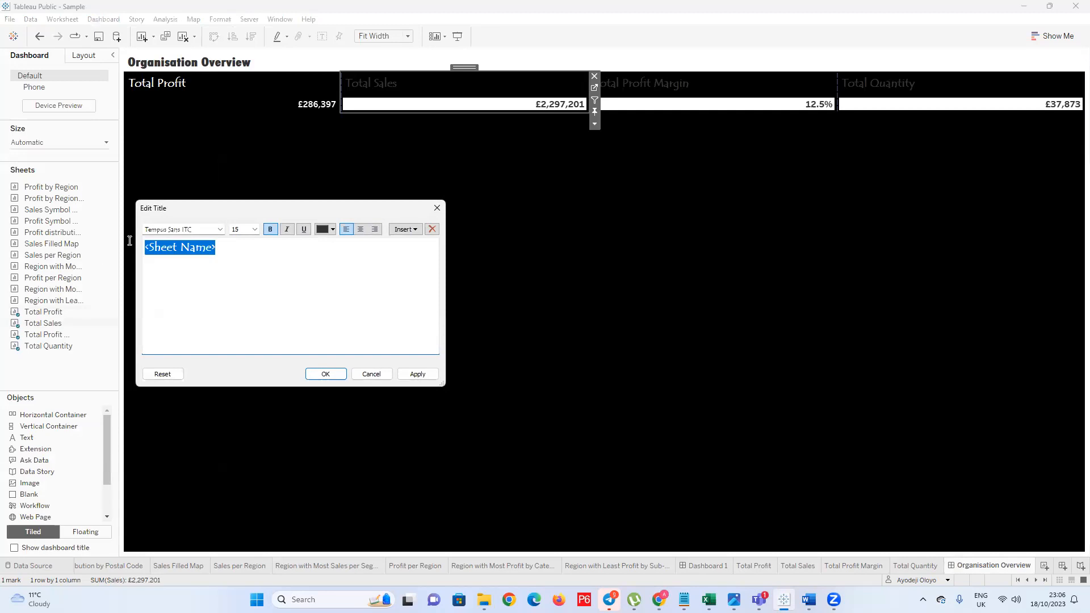
left_click(221, 234)
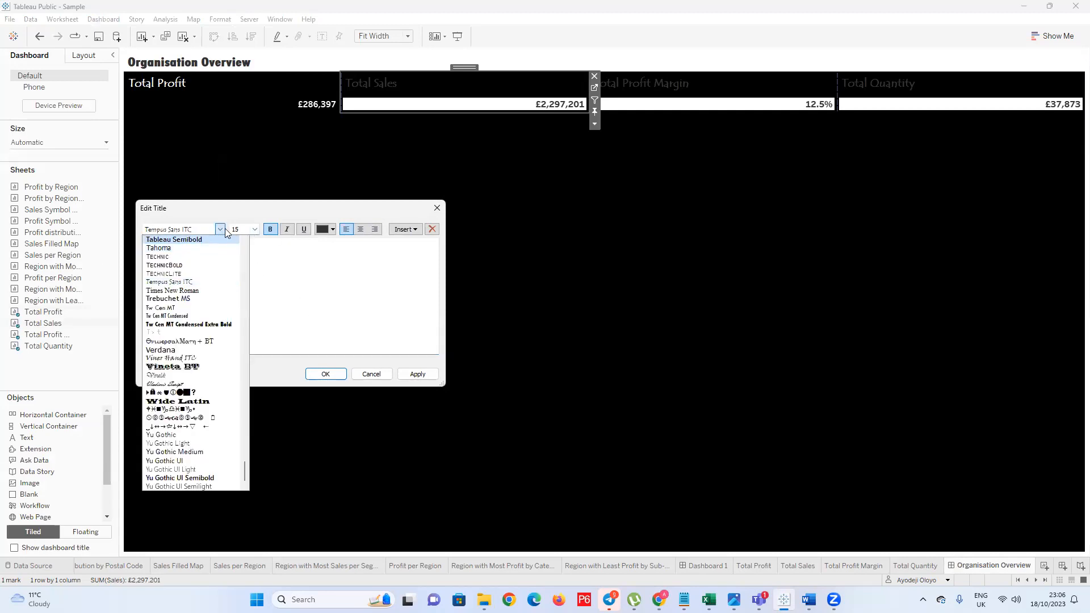
left_click(343, 267)
left_click_drag(227, 249, 112, 249)
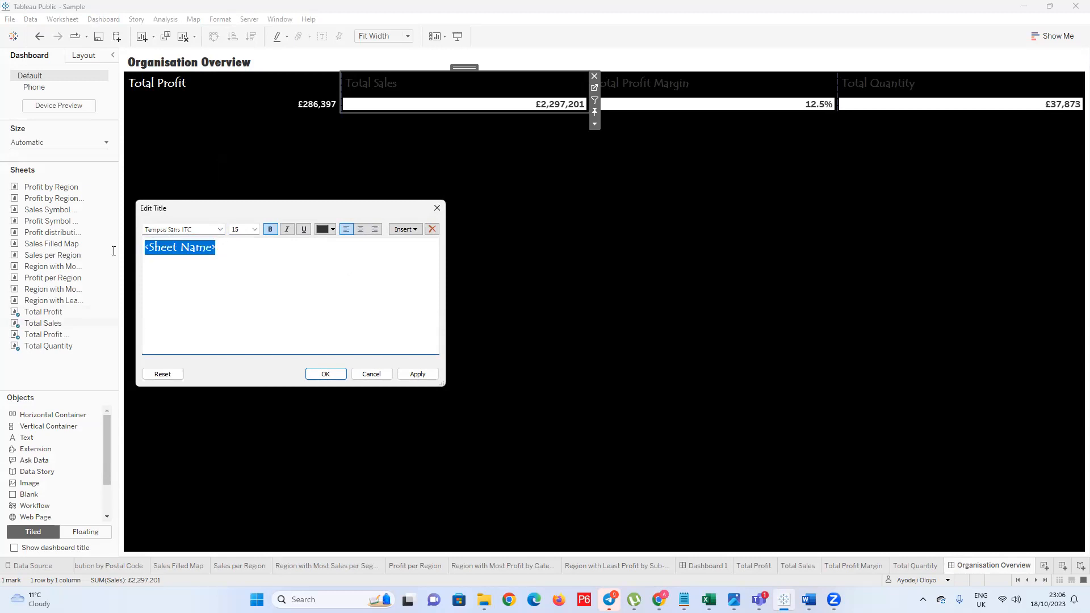
left_click(437, 208)
Go to the Total Sales worksheet and set its default worksheet shading to black
left_click_drag(43, 323, 116, 329)
left_click(113, 323)
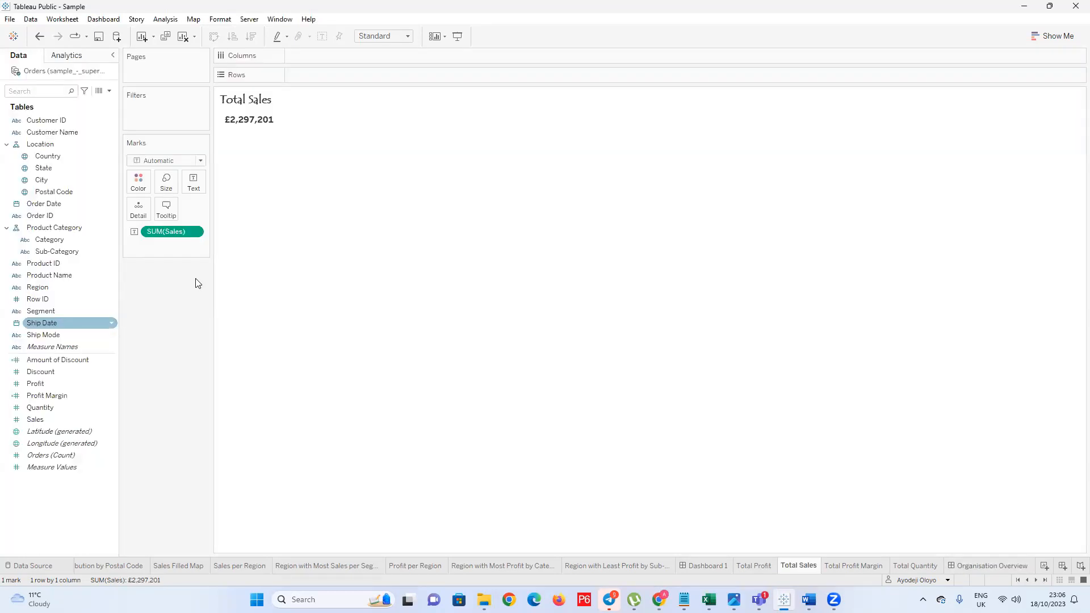
right_click(271, 159)
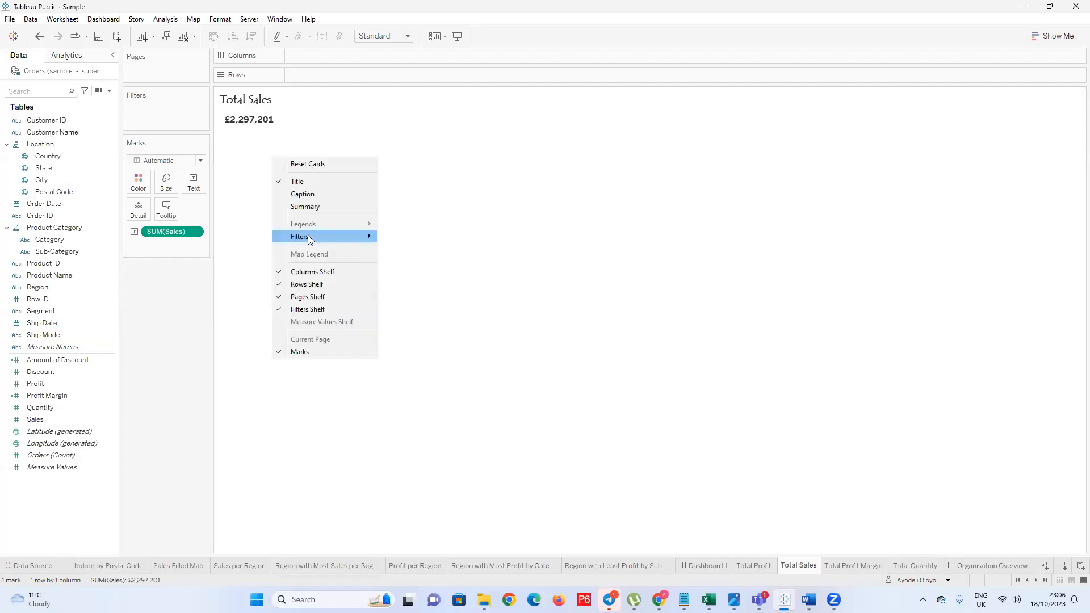
right_click(248, 122)
left_click(274, 162)
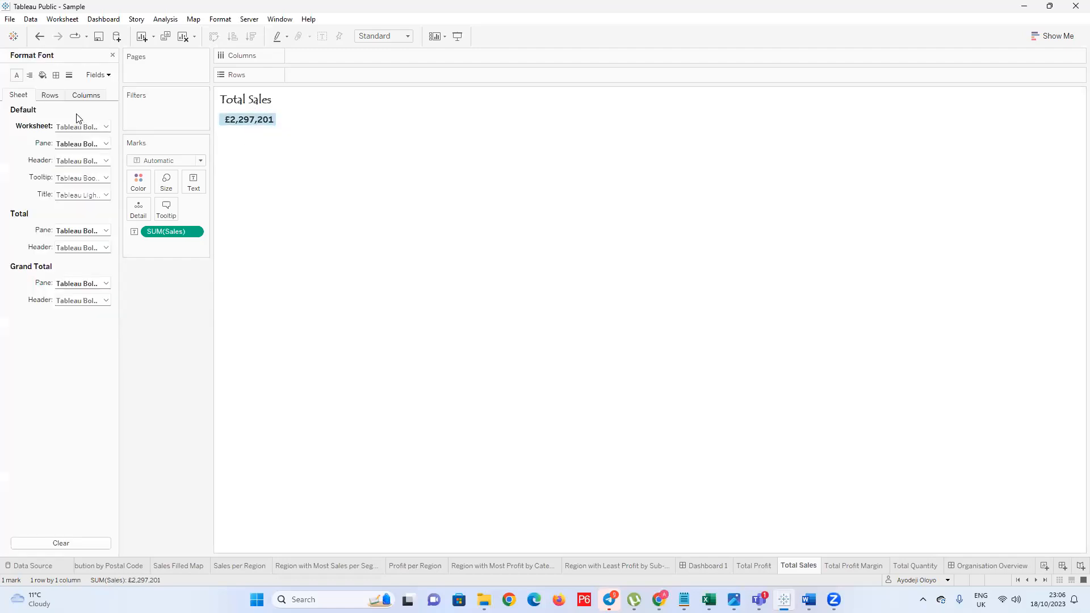
left_click(42, 75)
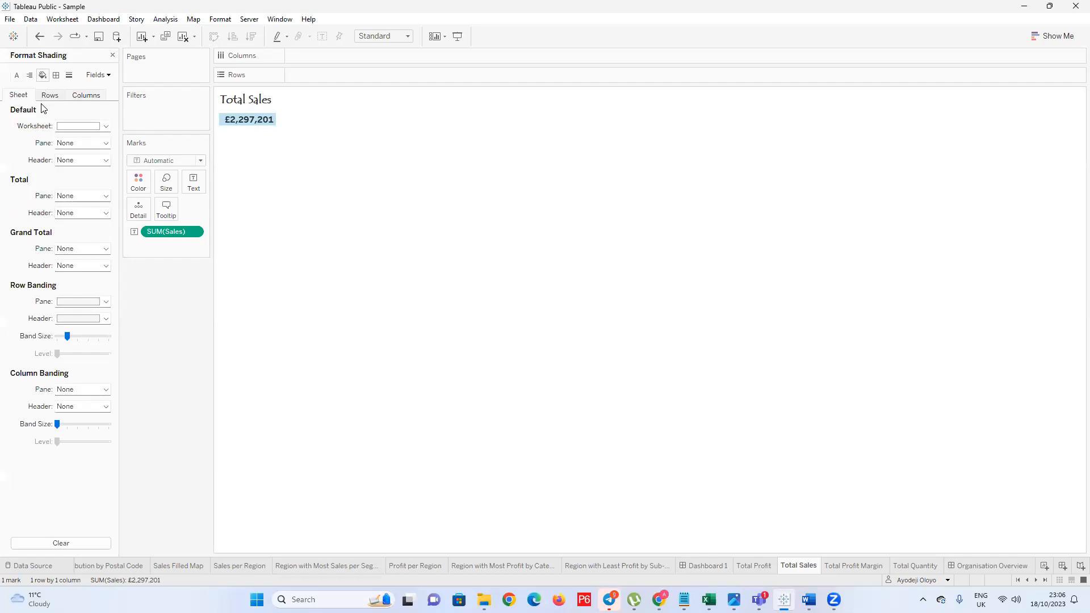
left_click(107, 126)
left_click(63, 153)
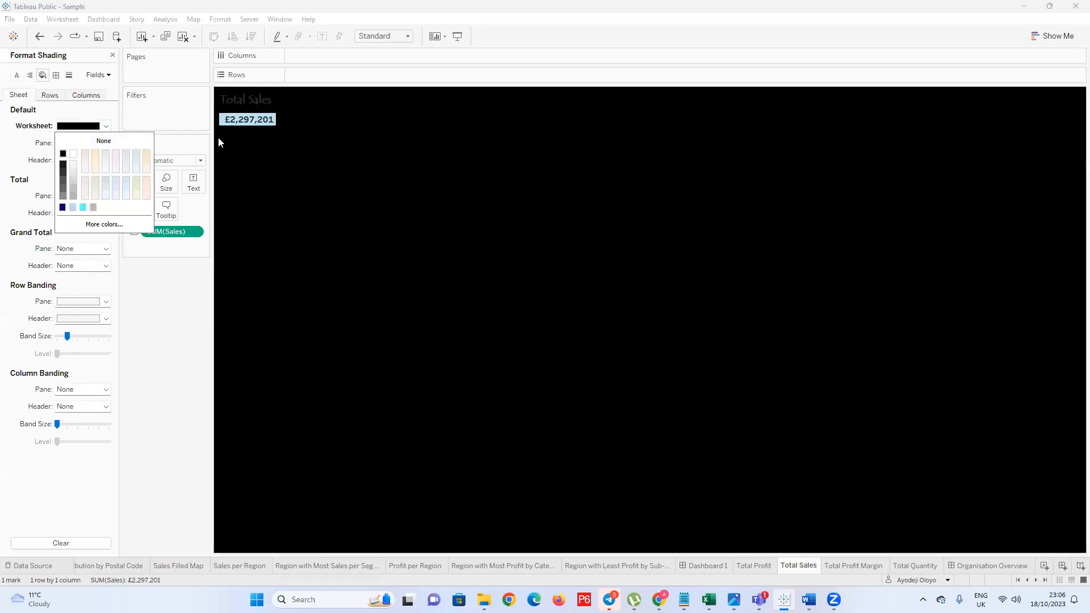
Set the default worksheet font colour of the Total Sales sheet to white
left_click(17, 75)
left_click(16, 75)
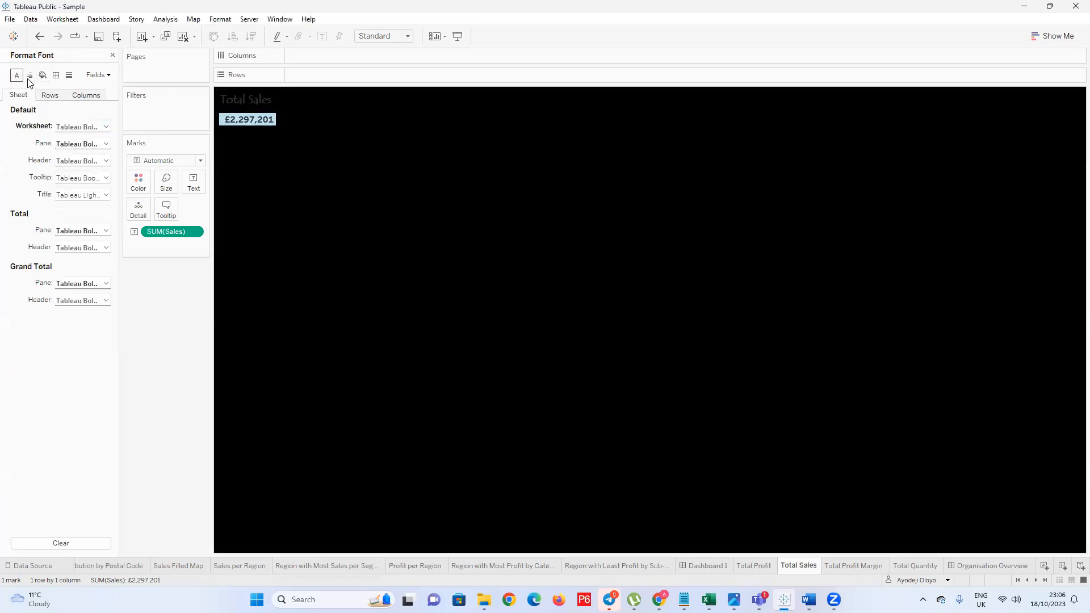
left_click(106, 126)
left_click(74, 176)
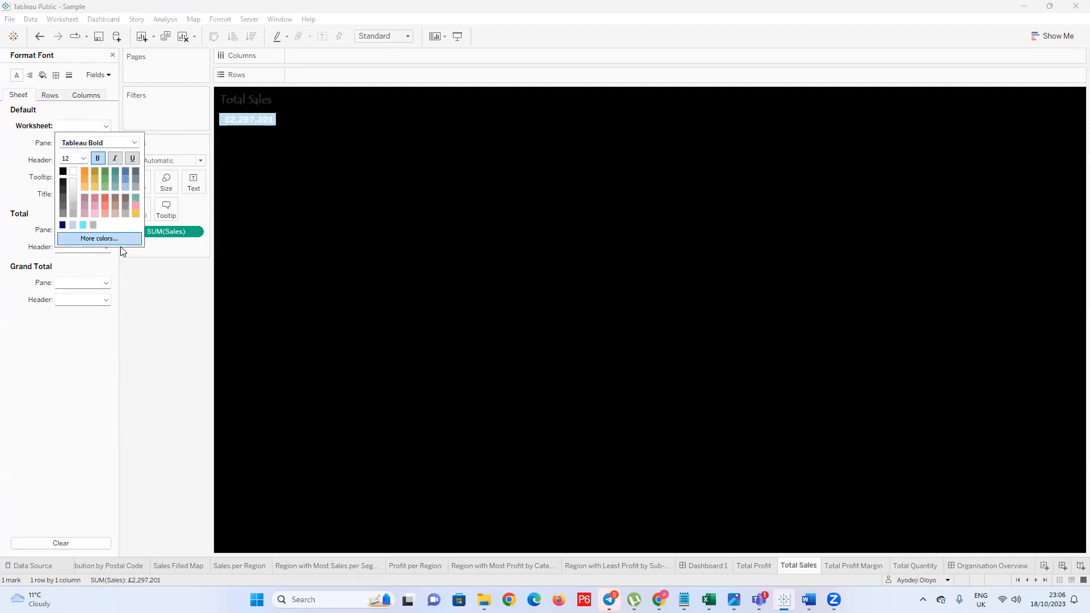
left_click(346, 278)
Change the Total Sales sheet's title text to white, apply it and close the title editor
double_click(283, 100)
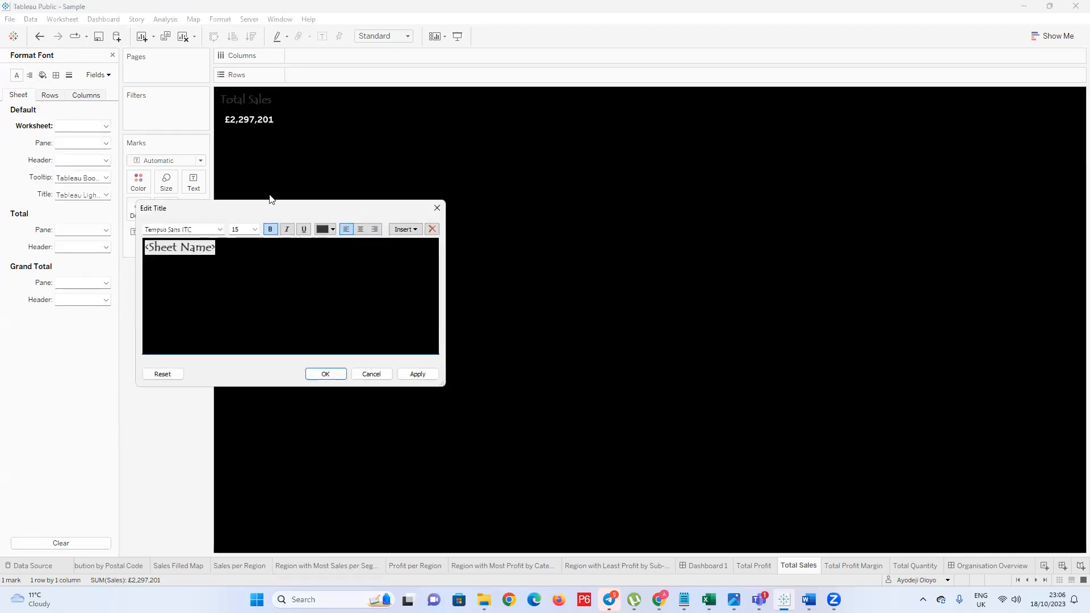
left_click(332, 229)
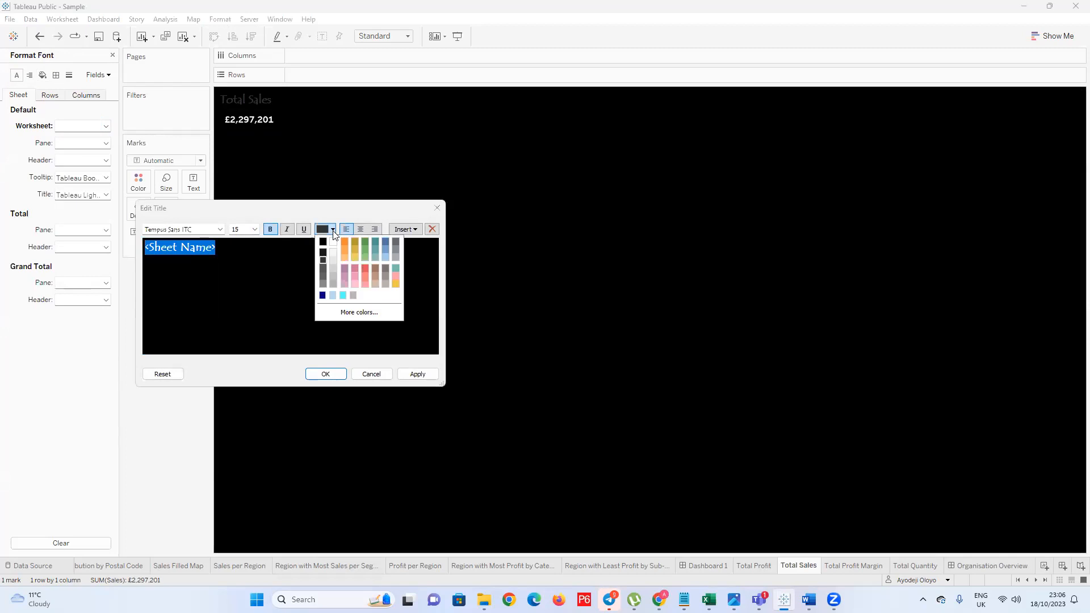
left_click(334, 242)
left_click(418, 374)
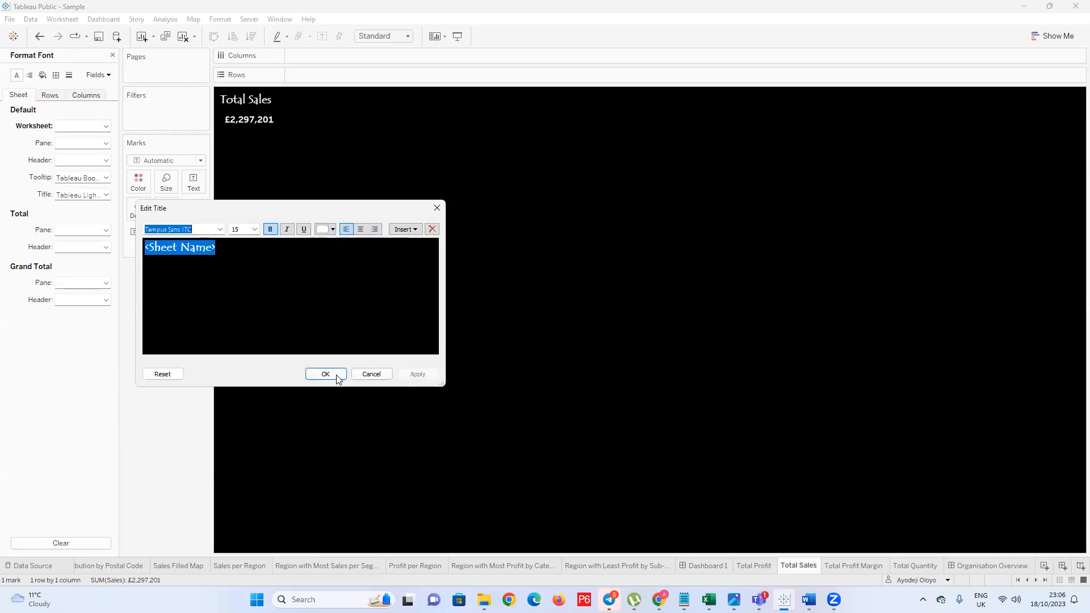
left_click(327, 374)
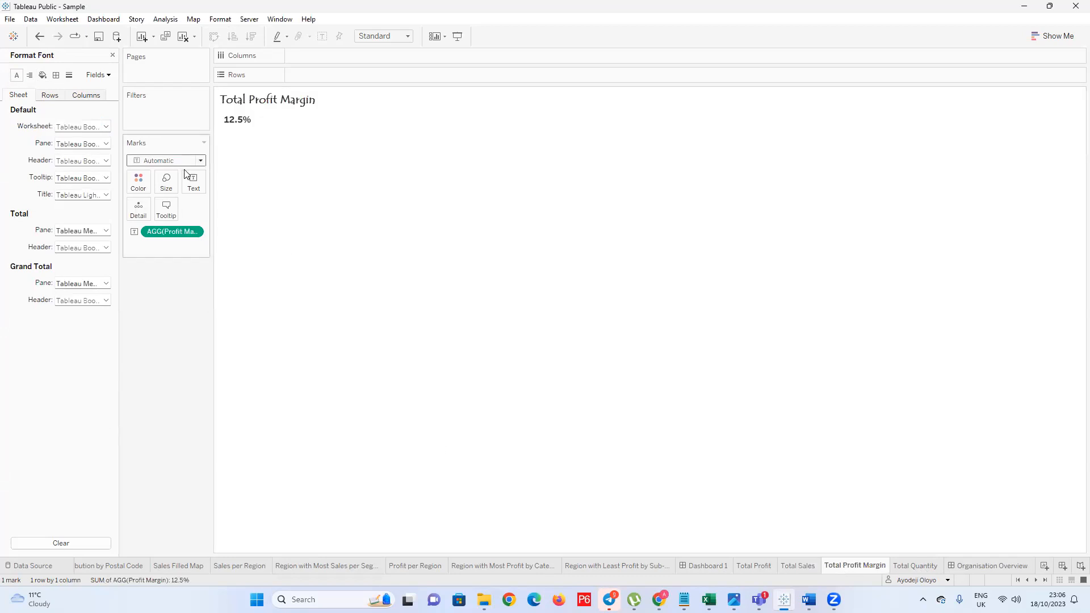
Go to the Total Profit Margin worksheet and set its default worksheet font colour to white
right_click(261, 134)
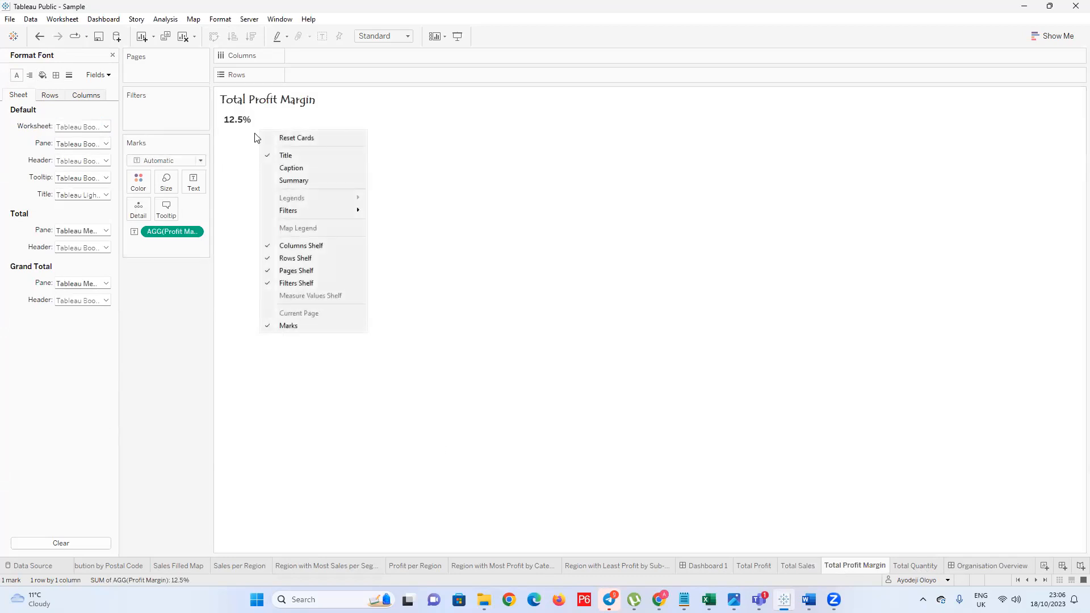
left_click(245, 104)
right_click(245, 105)
left_click(69, 117)
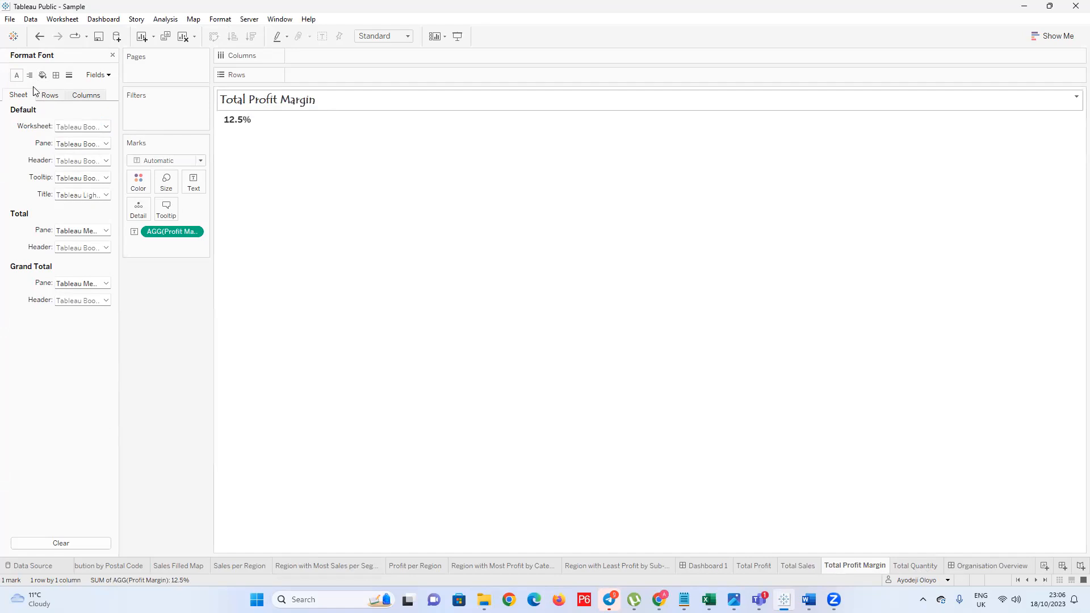
left_click(106, 127)
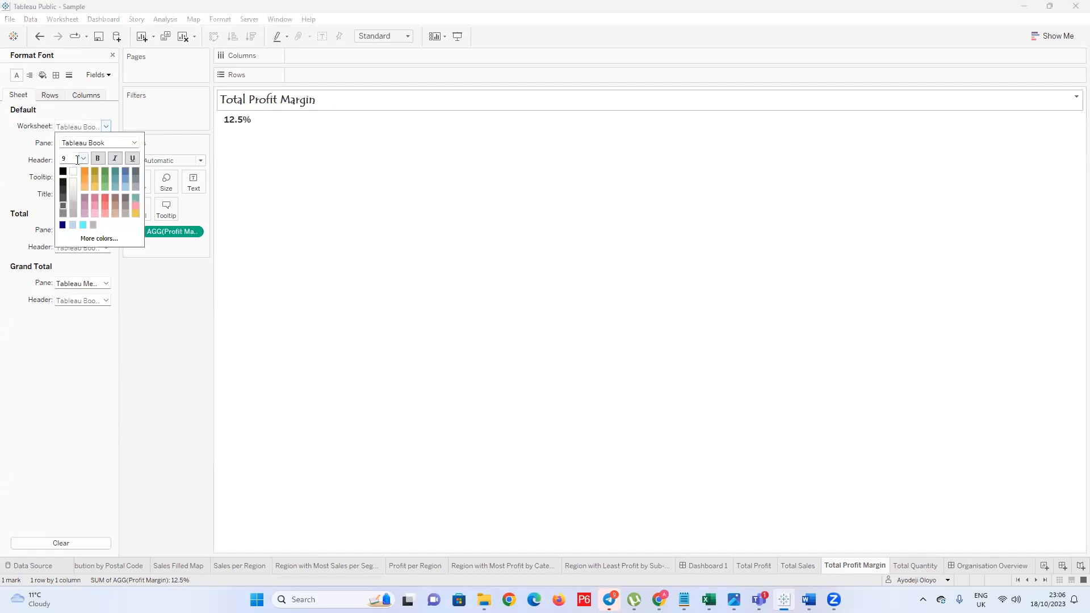
left_click(73, 173)
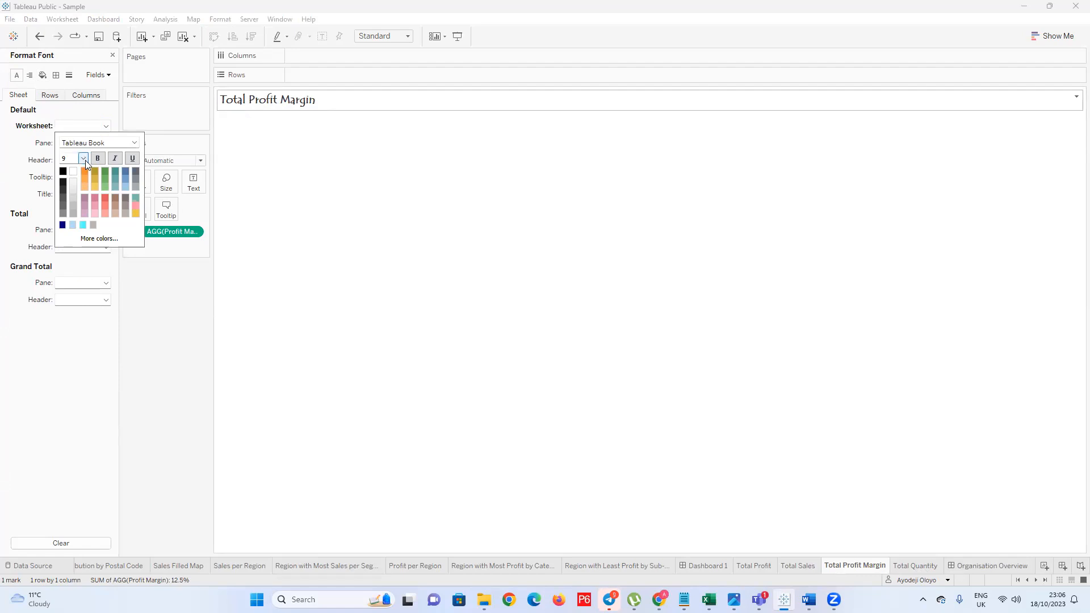
left_click(135, 143)
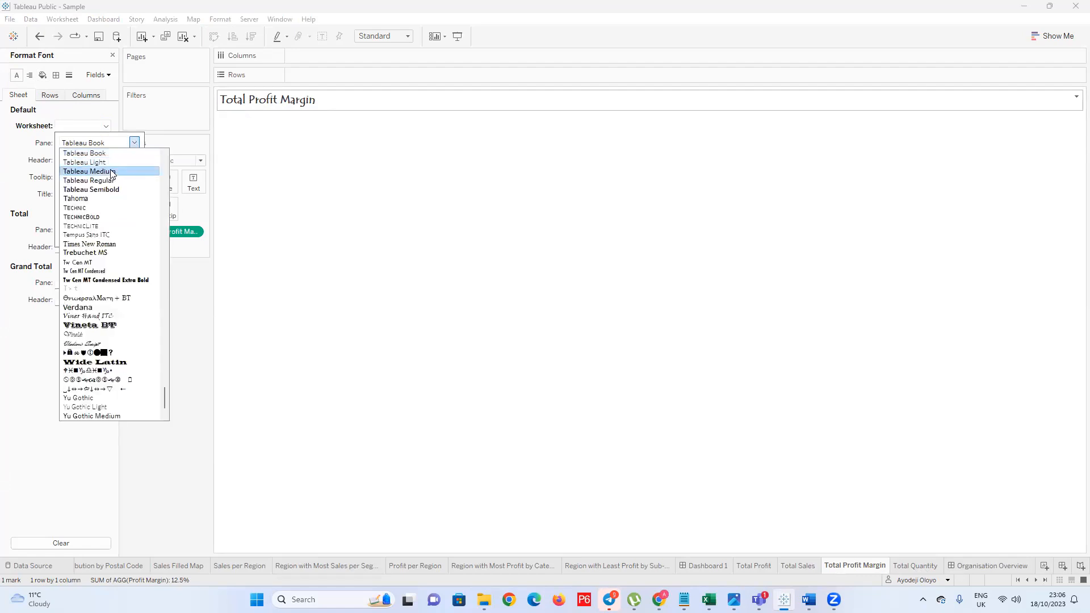
left_click(267, 203)
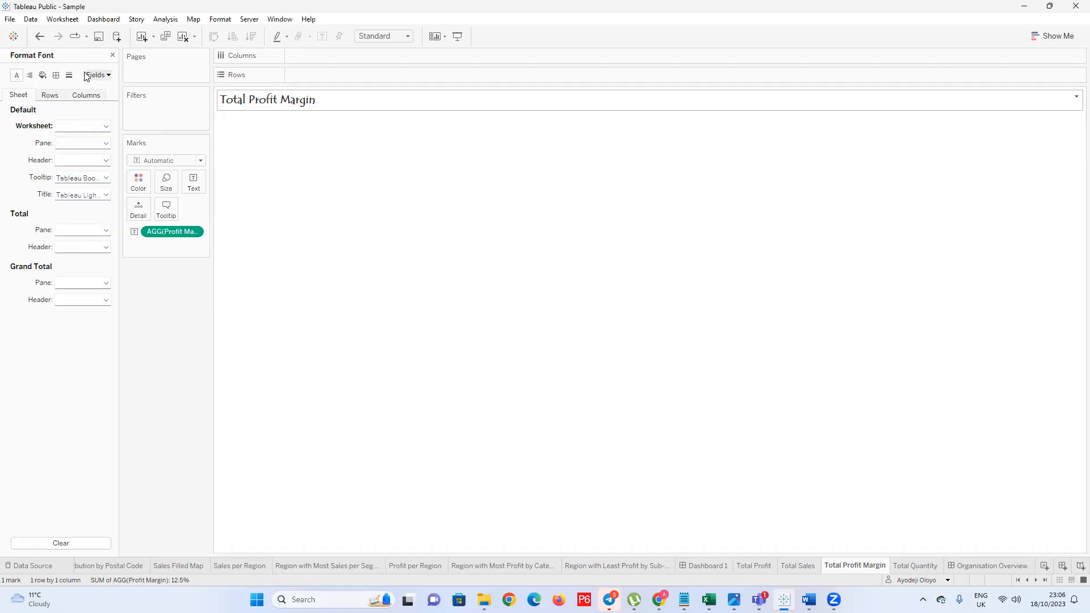
Set the default worksheet shading of the Total Profit Margin sheet to black
left_click(43, 75)
left_click(103, 126)
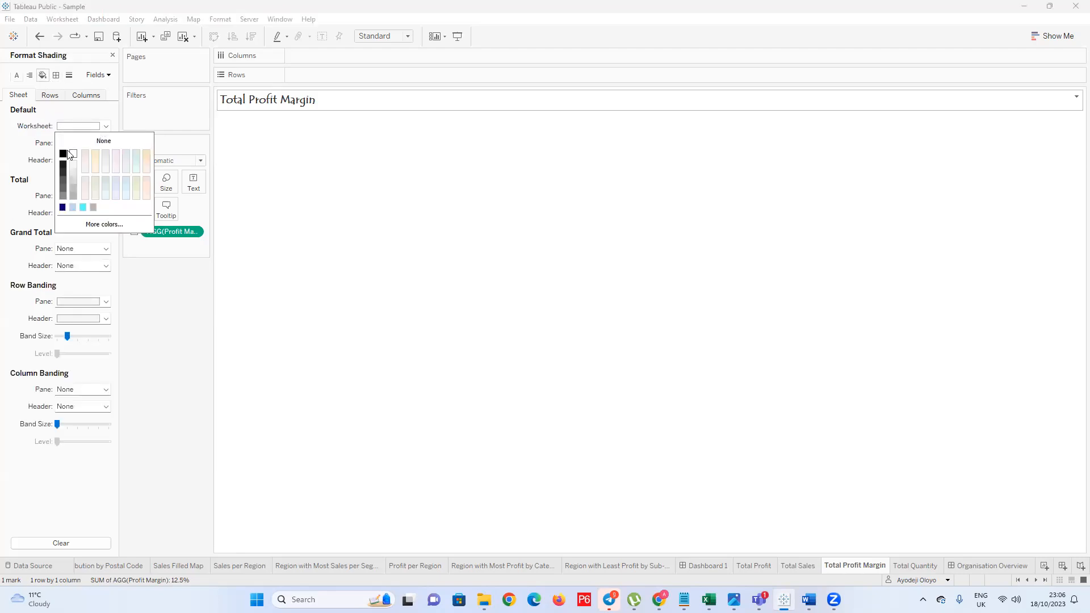
left_click(63, 153)
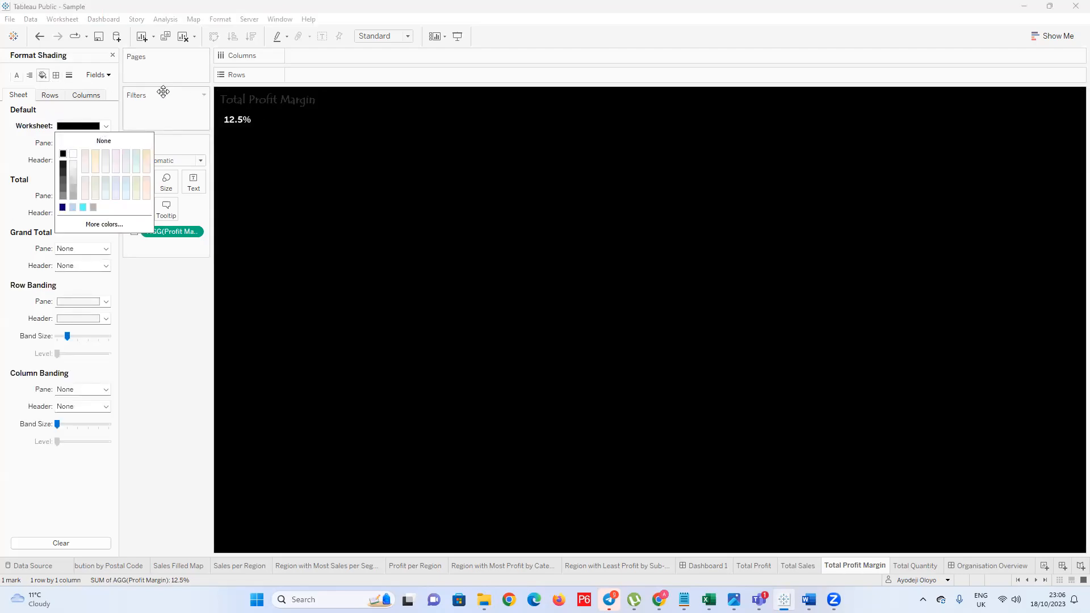
Set the default worksheet font of the Total Profit Margin sheet to Tableau Bold, size 12
left_click(244, 125)
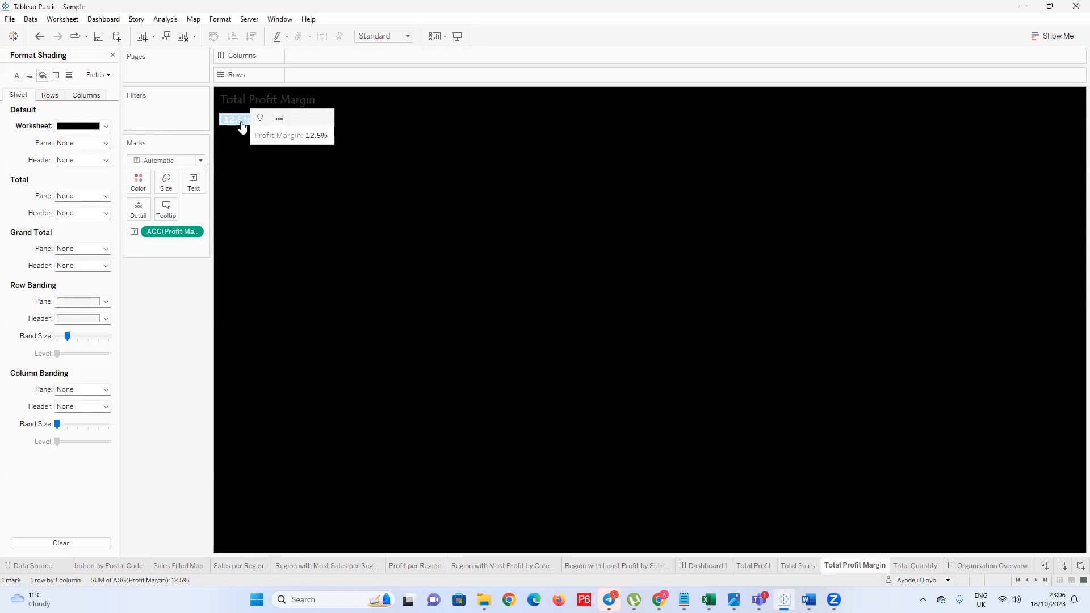
right_click(236, 124)
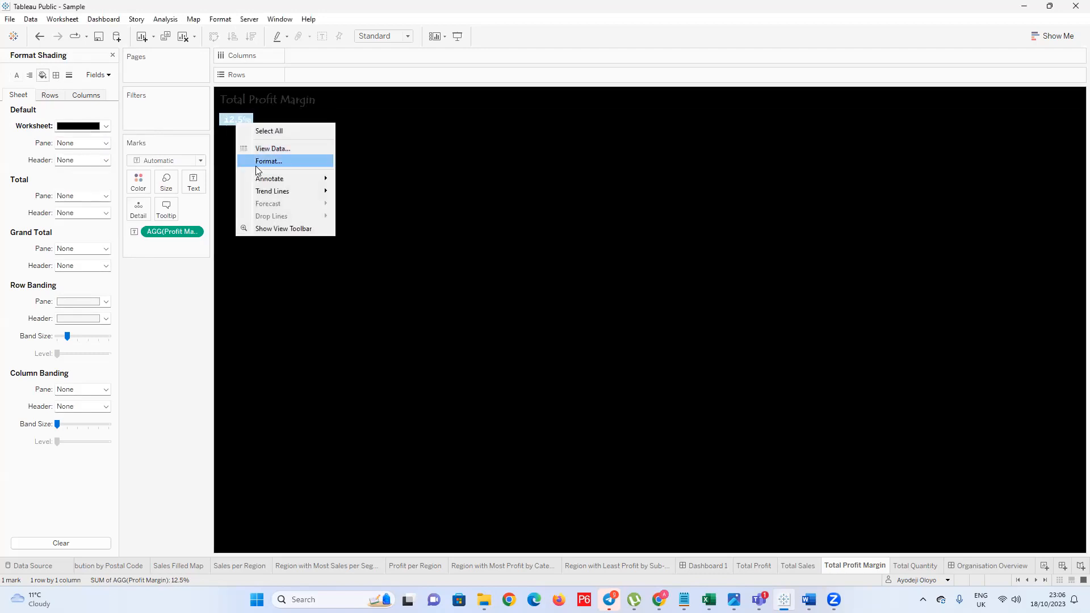
left_click(256, 162)
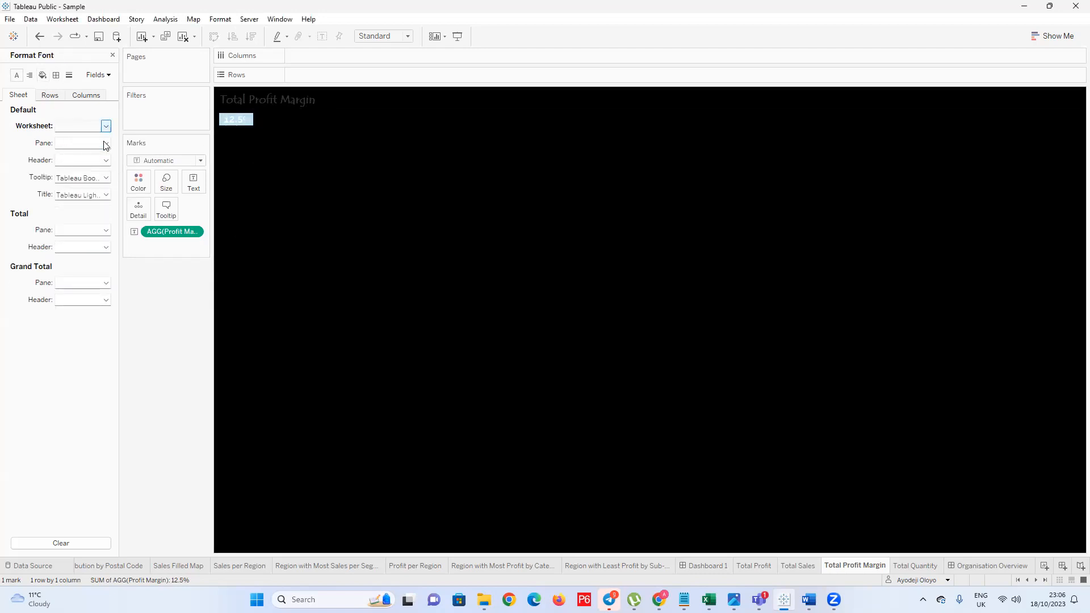
left_click(105, 178)
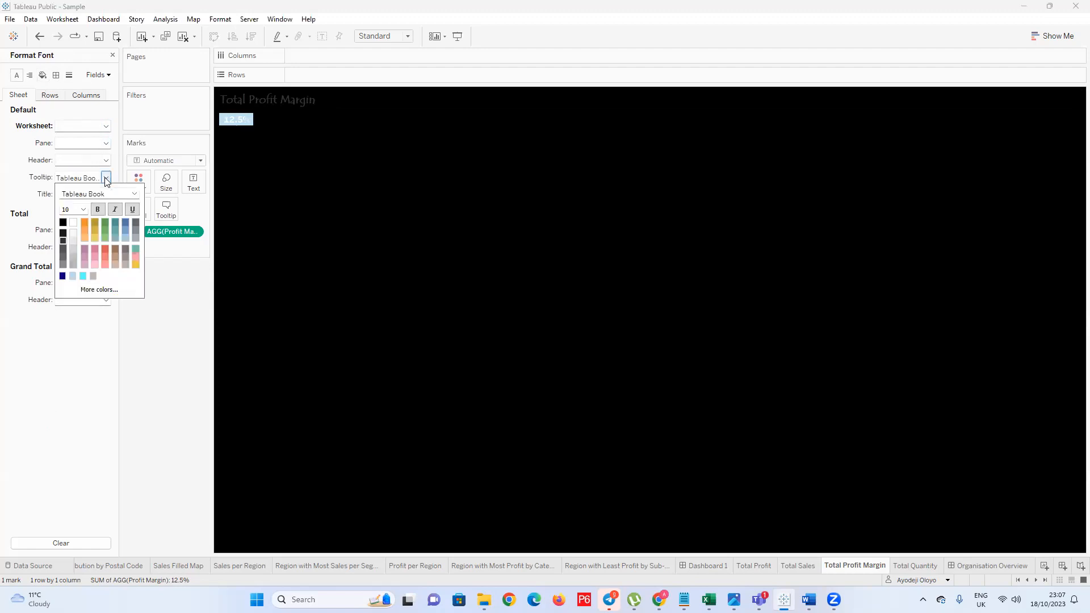
left_click(105, 126)
left_click(134, 142)
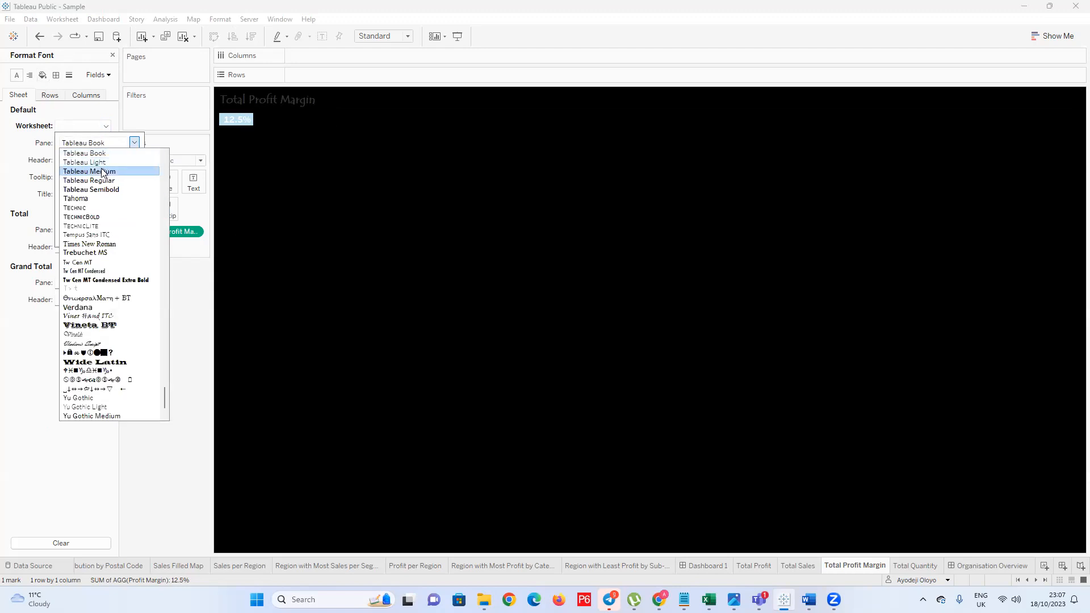
scroll(110, 173, "up", 1)
left_click(108, 172)
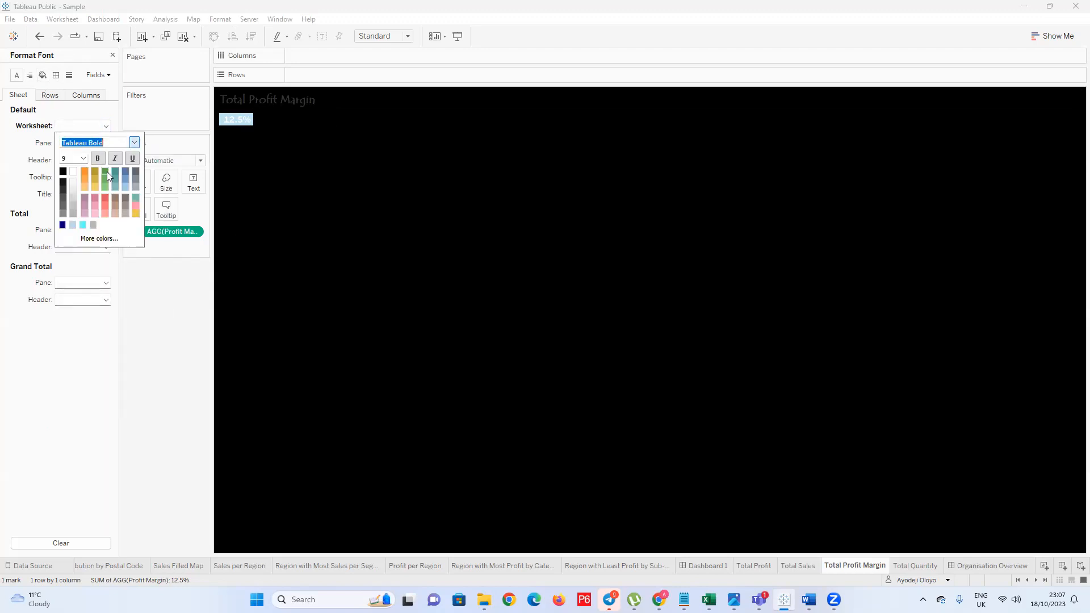
left_click(84, 160)
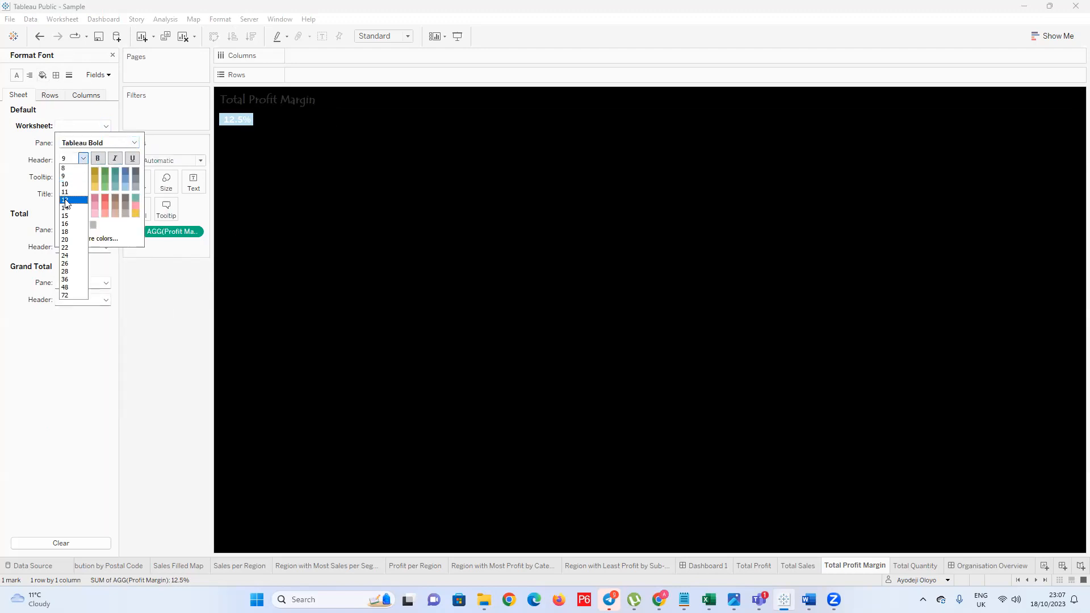
left_click(71, 202)
left_click(102, 106)
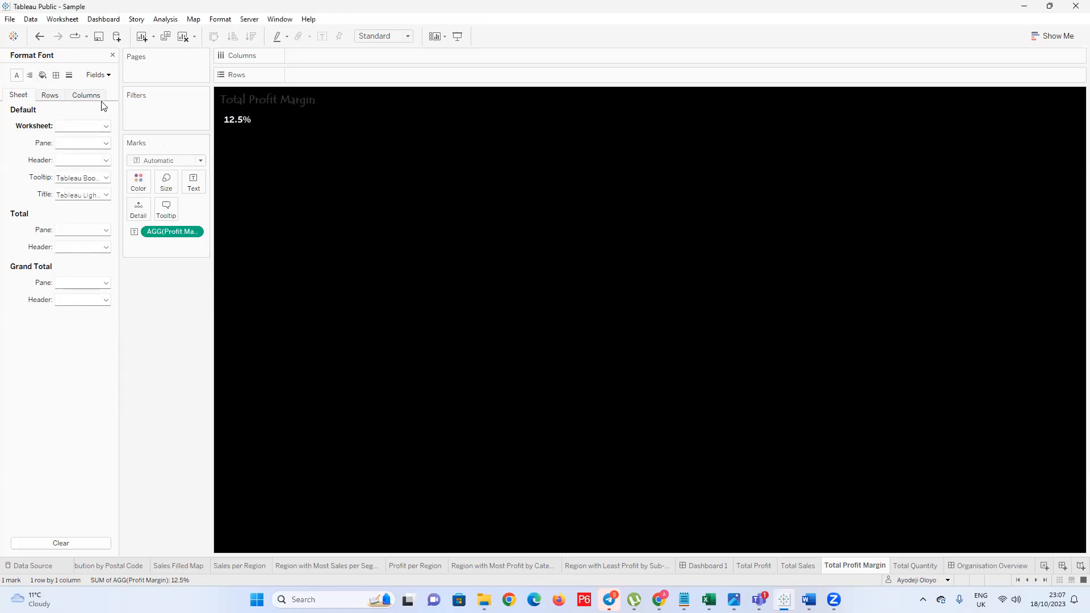
Change the Total Profit Margin sheet's title text to white, apply it and close the title editor
double_click(280, 100)
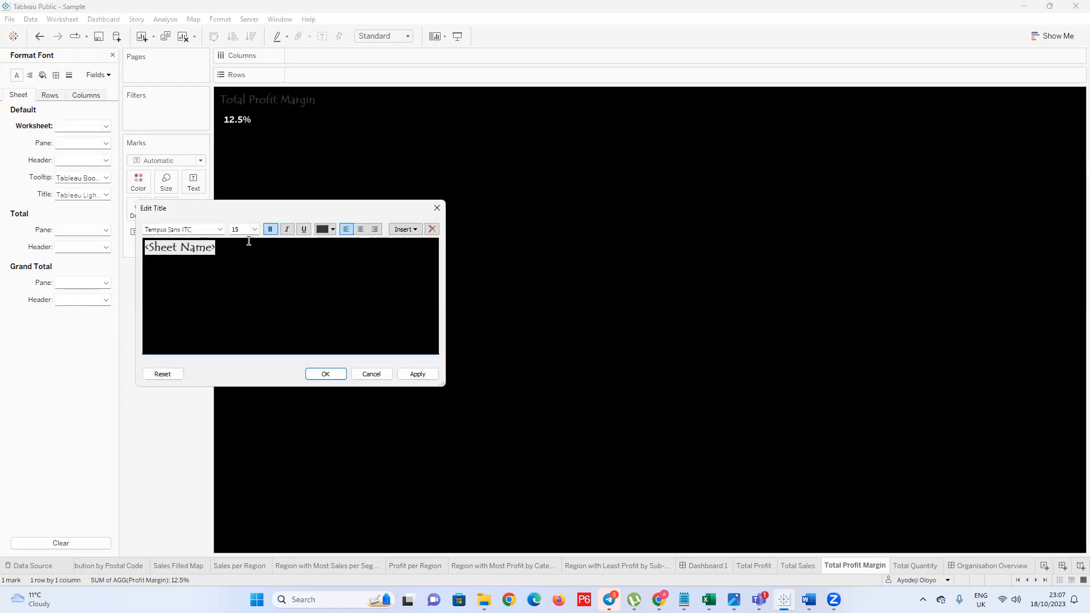
left_click(333, 228)
left_click(321, 237)
left_click(426, 377)
left_click(328, 375)
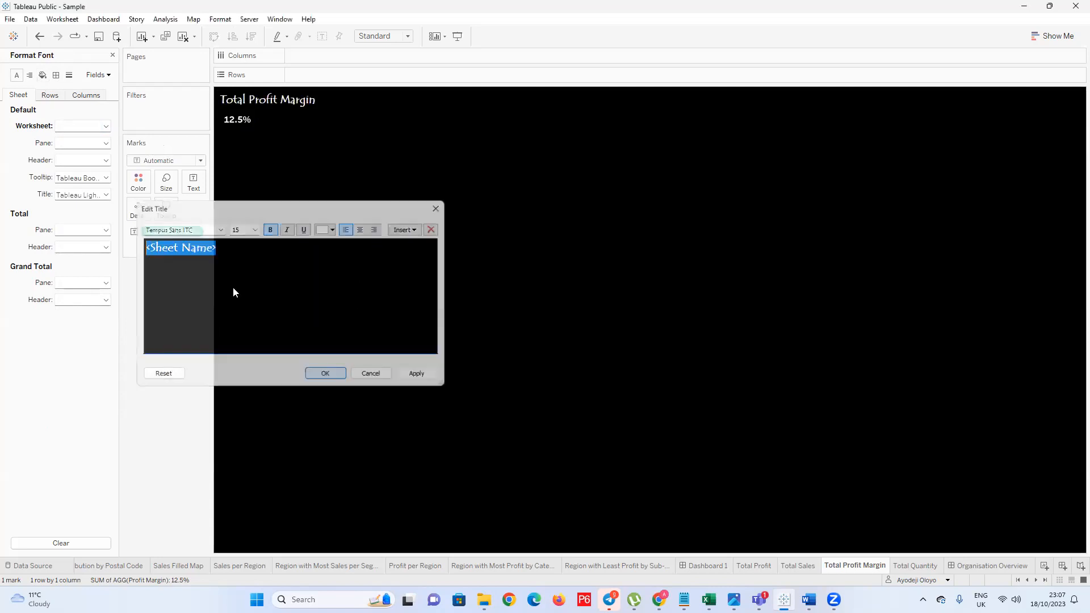
Go to the Total Quantity worksheet and set its default worksheet font colour to white
left_click(913, 566)
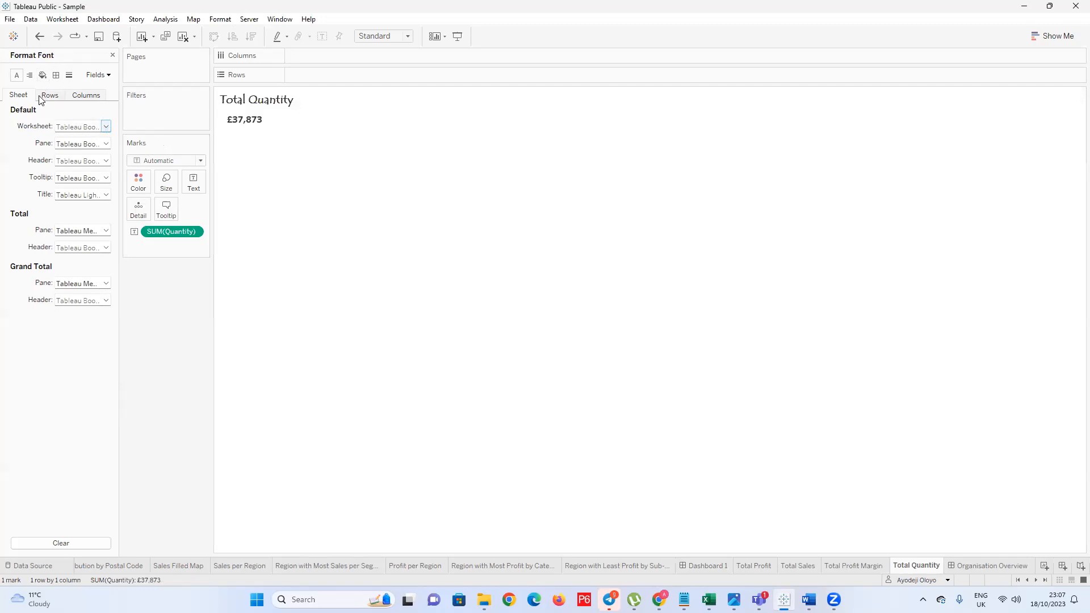
left_click(43, 75)
left_click(106, 126)
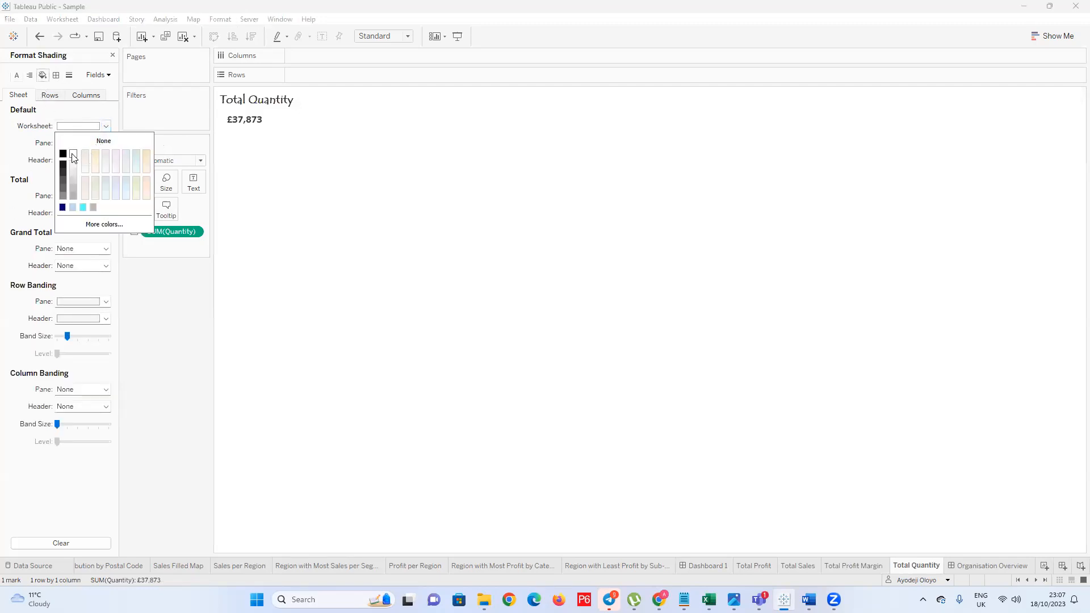
left_click(22, 94)
left_click(17, 75)
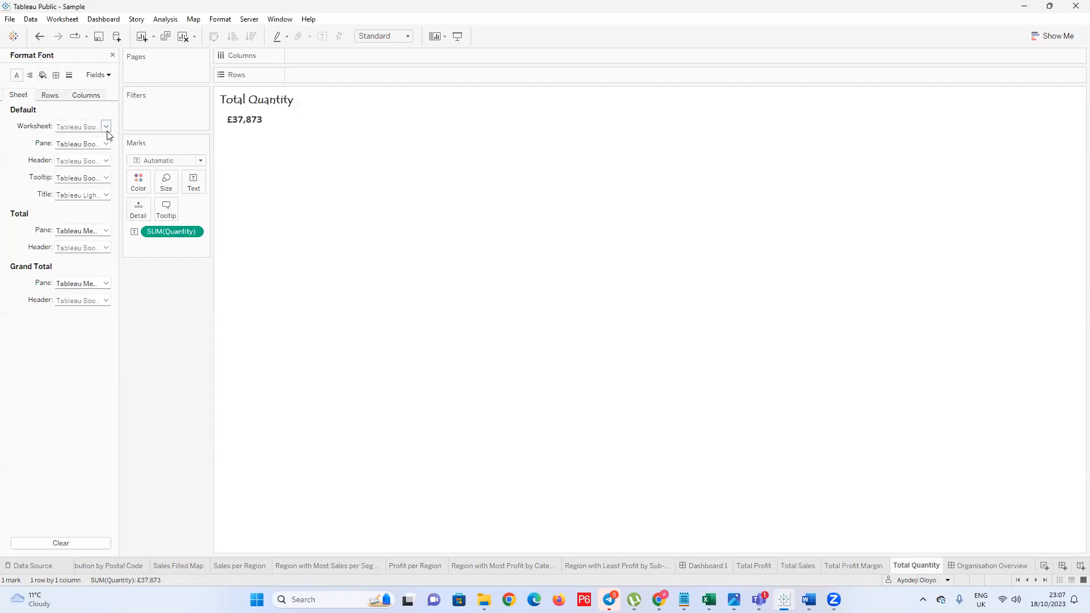
left_click(105, 127)
left_click(64, 173)
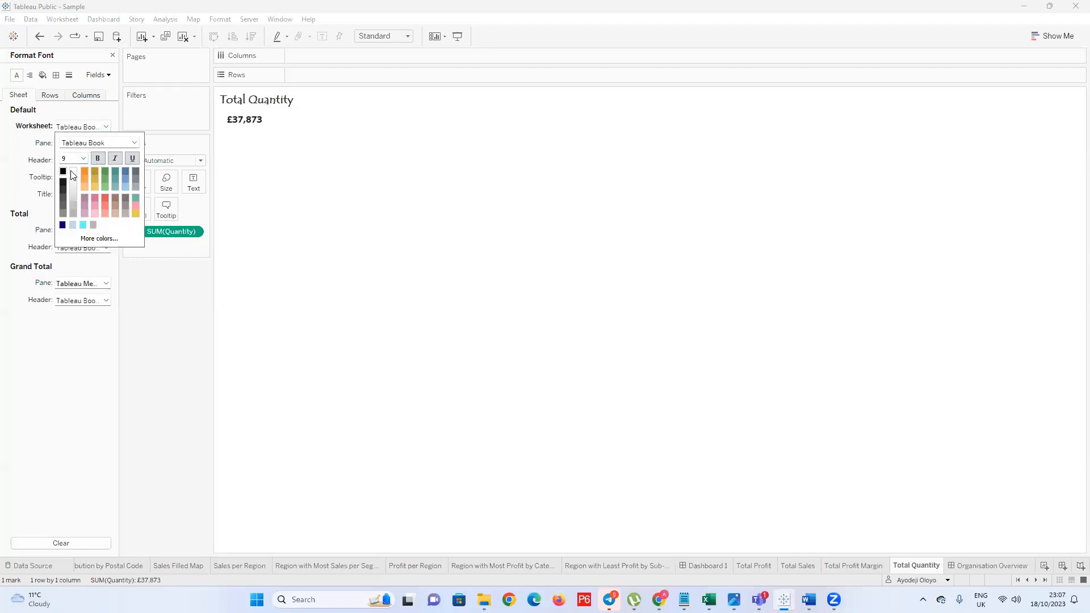
left_click(72, 173)
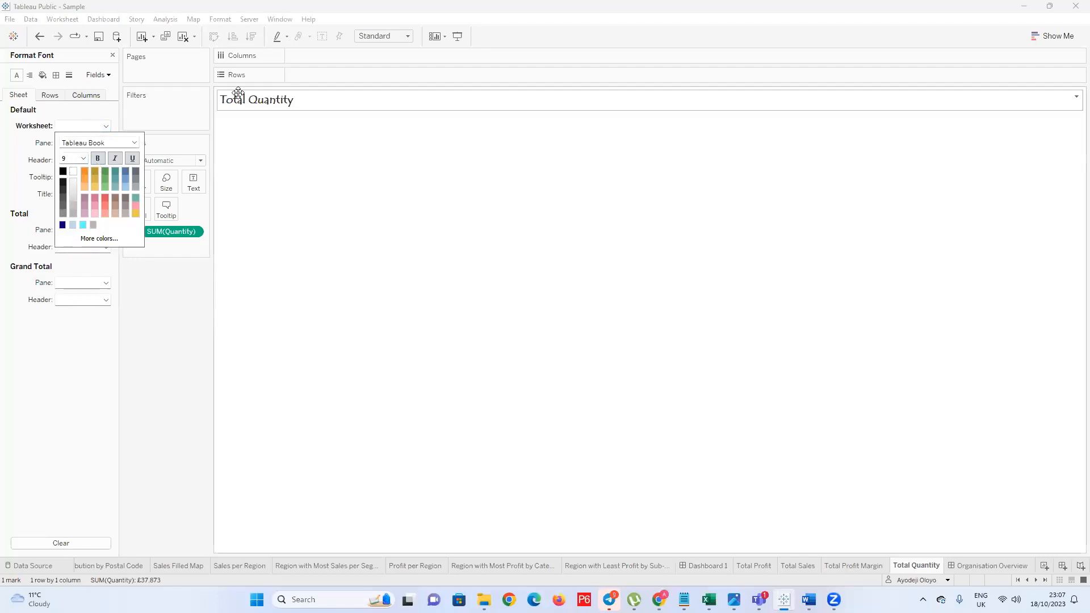
Change the Total Quantity sheet's title text to white, apply it and close the title editor
left_click(280, 101)
double_click(280, 101)
left_click_drag(144, 249, 253, 246)
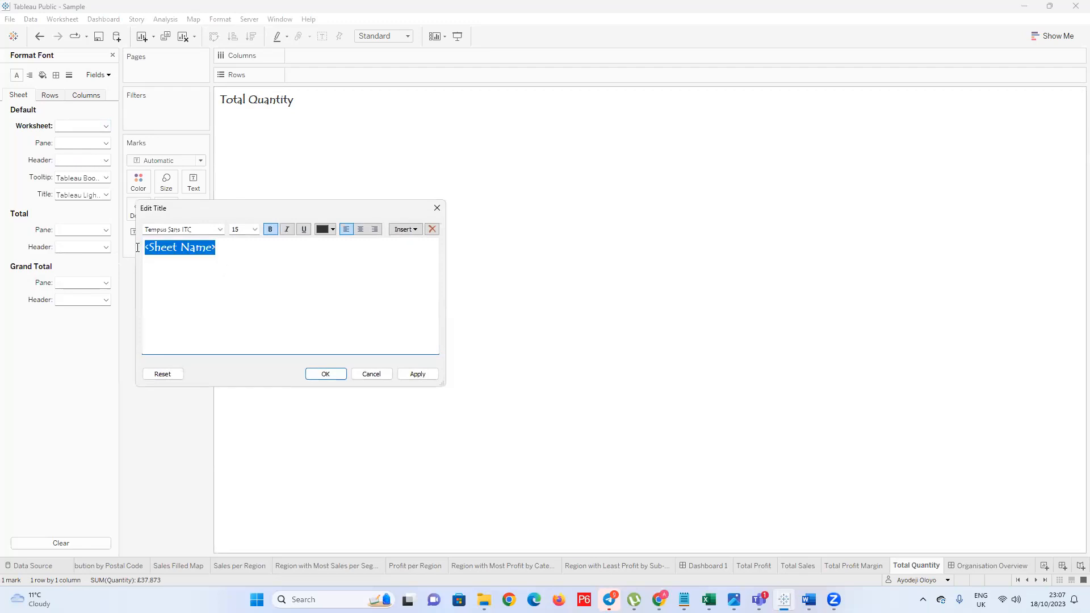
left_click(333, 230)
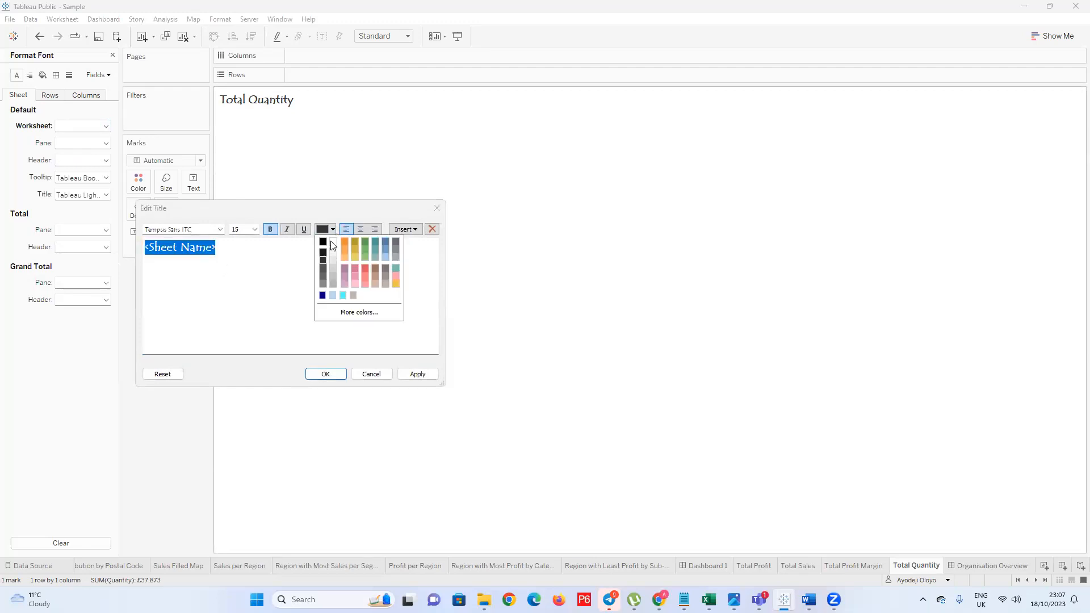
left_click(332, 245)
left_click(419, 375)
left_click(341, 376)
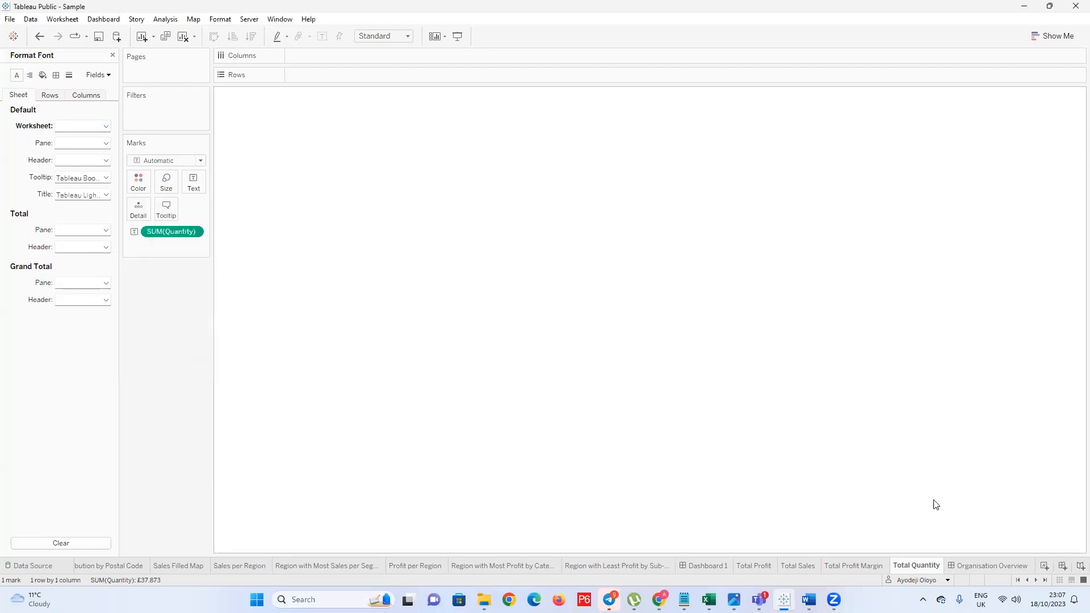
Check the Total Quantity KPI on the Organisation Overview dashboard by selecting its value
left_click(992, 566)
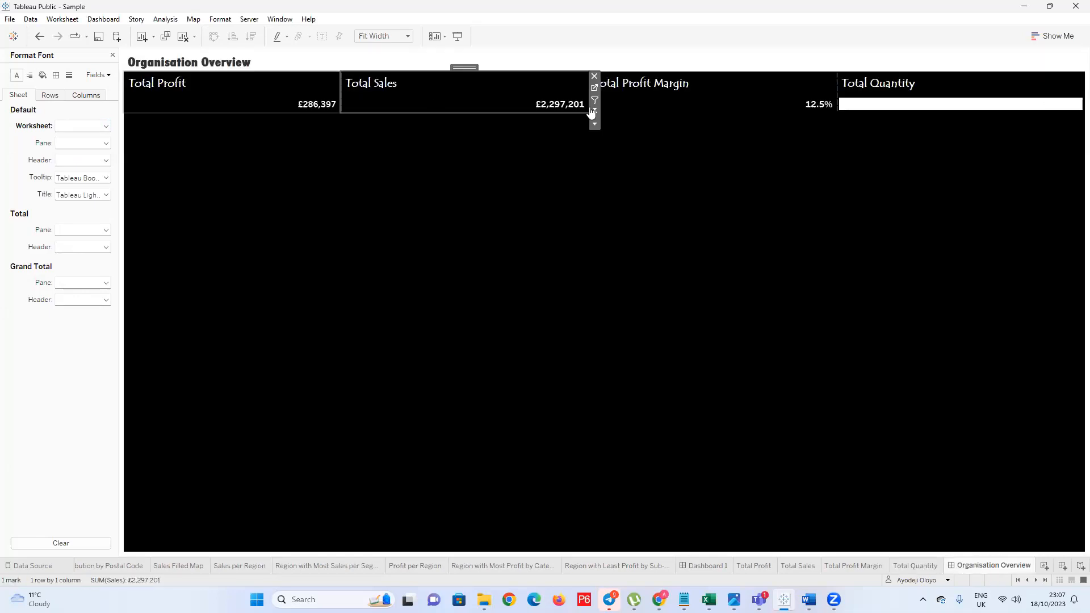
left_click(495, 264)
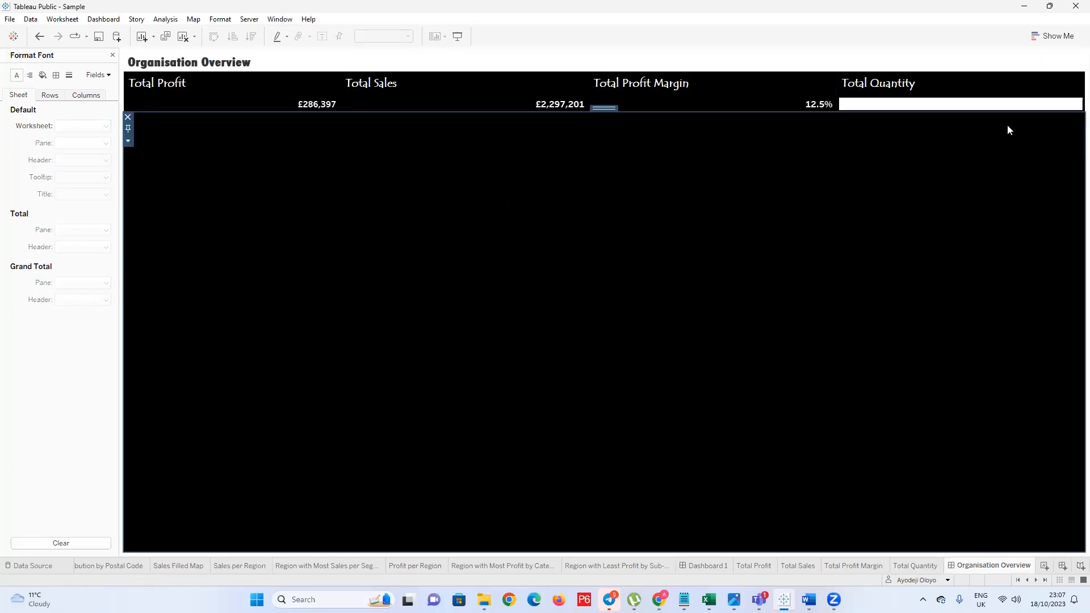
left_click(924, 104)
left_click(924, 104)
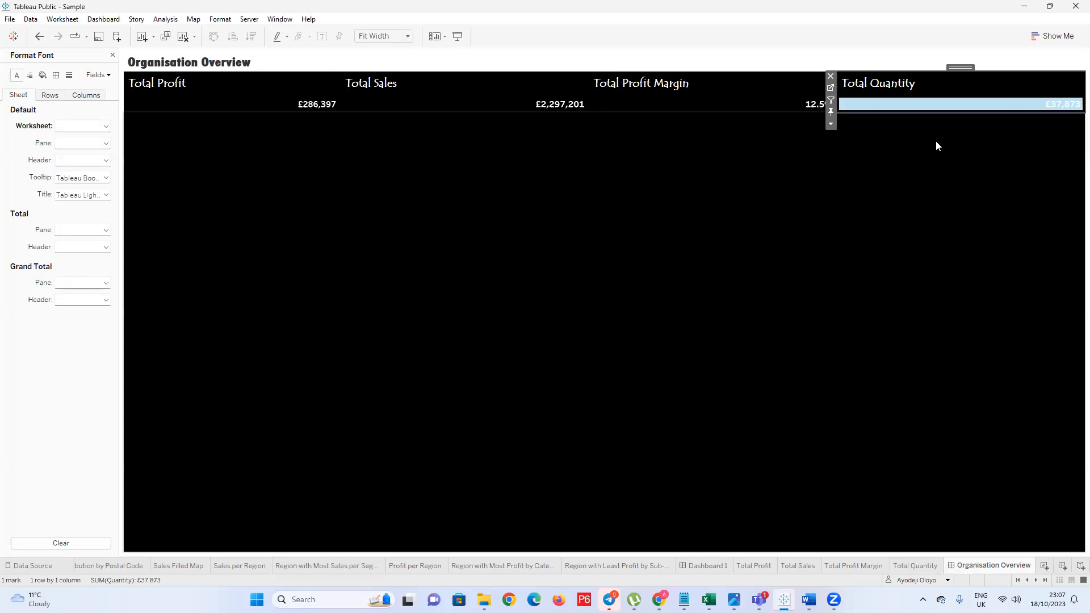
Compare the Total Quantity worksheet with the Total Profit Margin, Total Sales and Total Profit sheets, ending back on Total Quantity
double_click(909, 566)
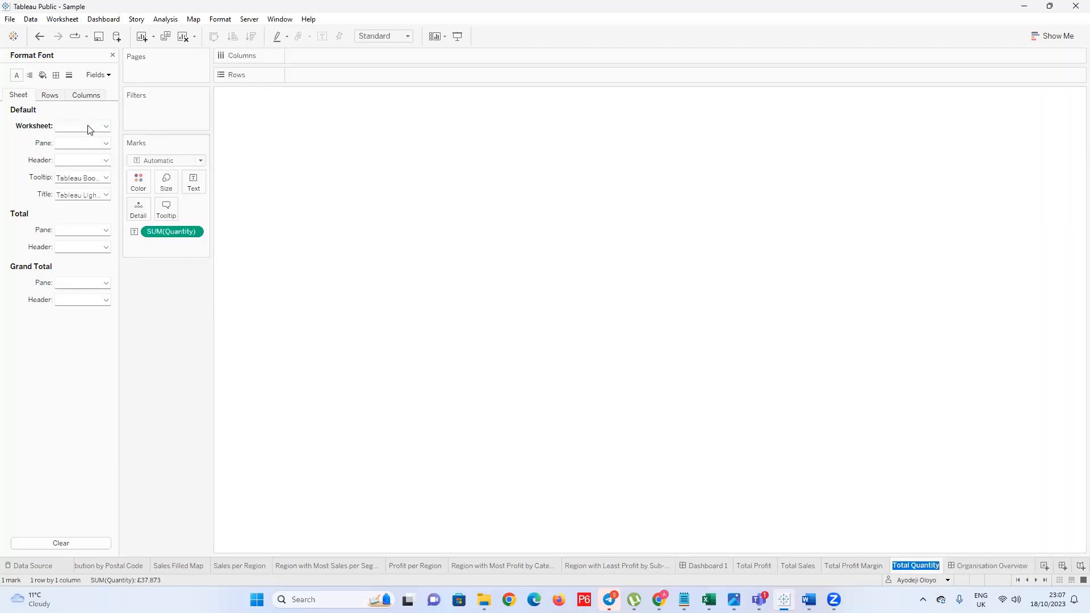
left_click(105, 126)
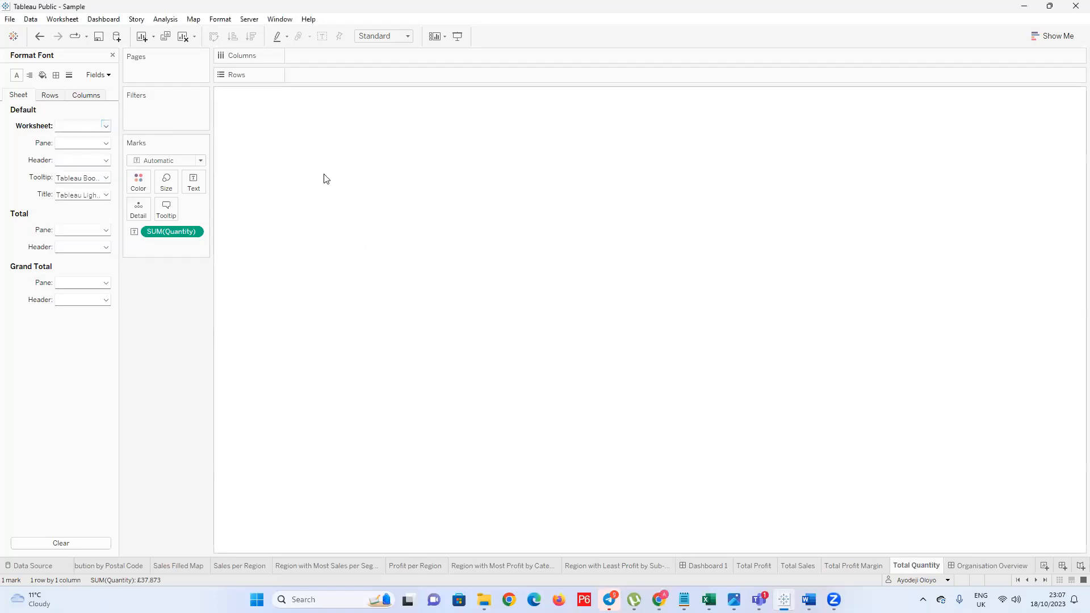
left_click(864, 567)
left_click(806, 566)
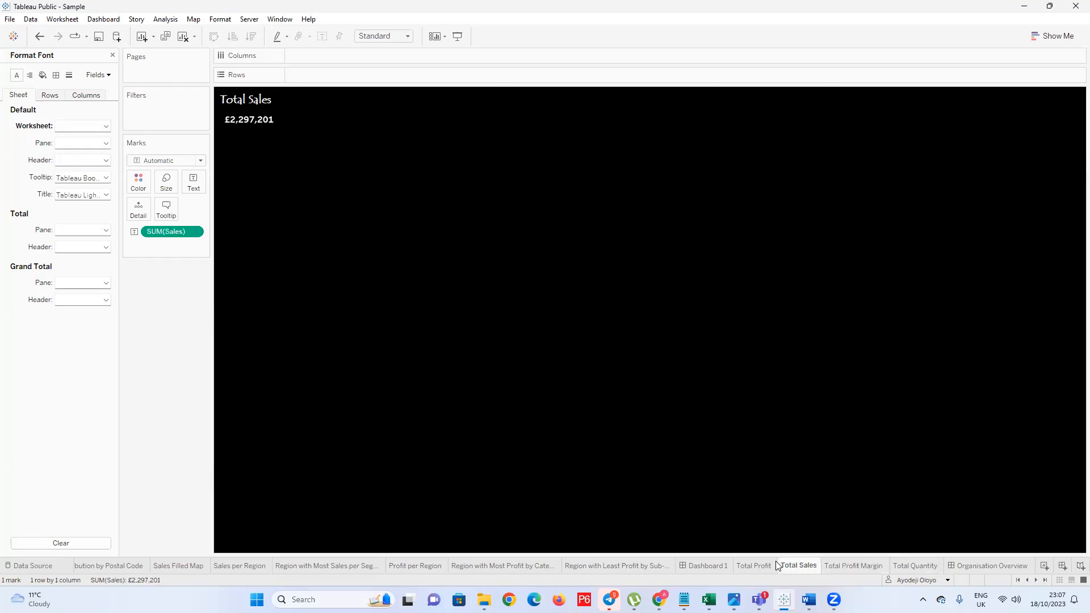
left_click(766, 565)
left_click(909, 566)
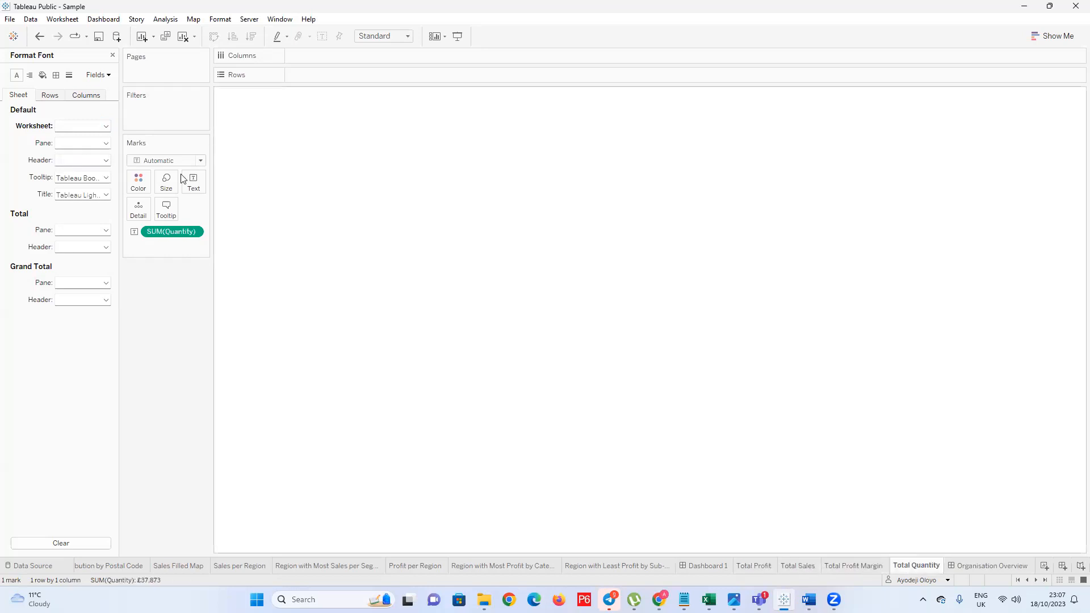
Close the font formatting and try to restore the Total Quantity title by resetting it and moving its card back above the view
left_click(112, 55)
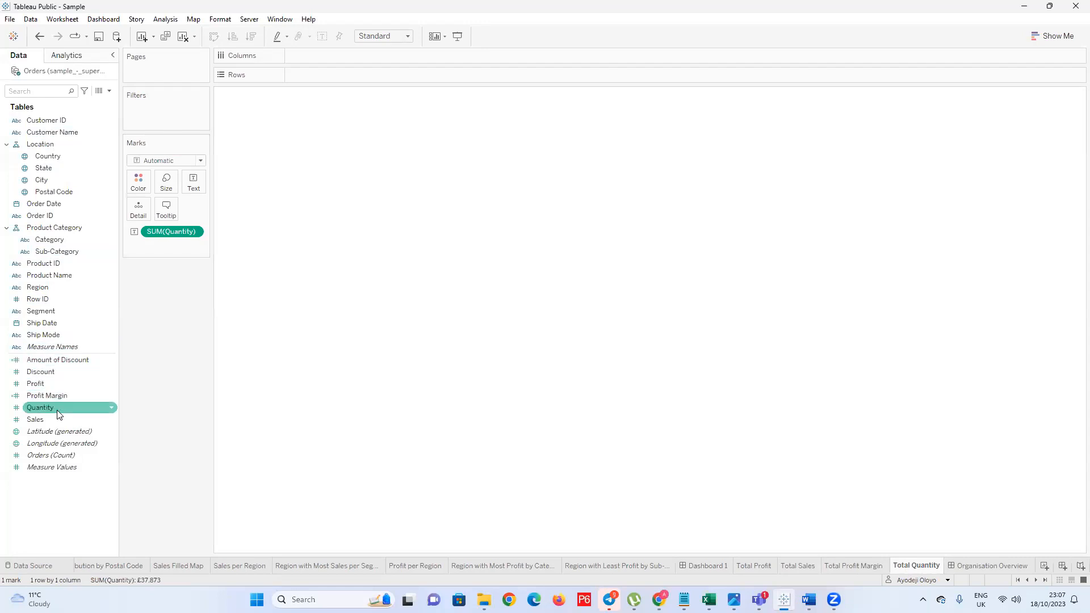
left_click_drag(57, 409, 231, 165)
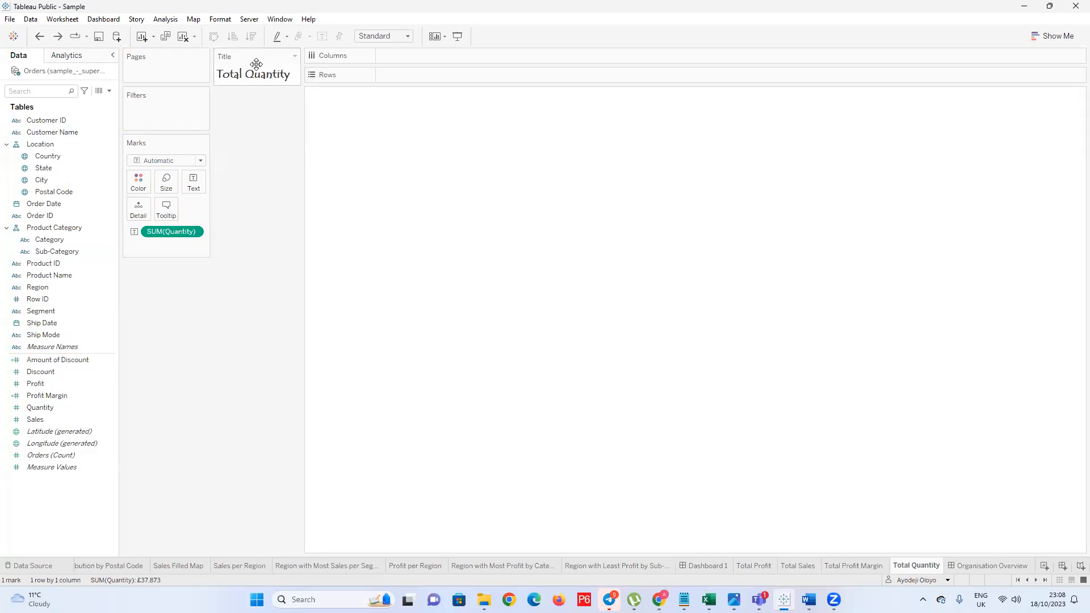
left_click(295, 56)
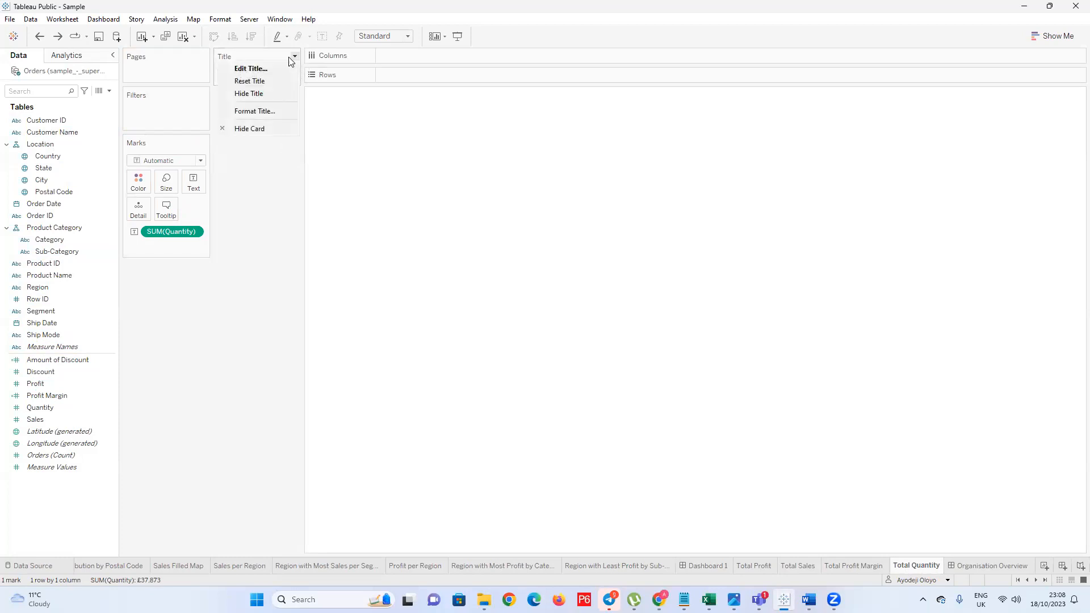
left_click(249, 80)
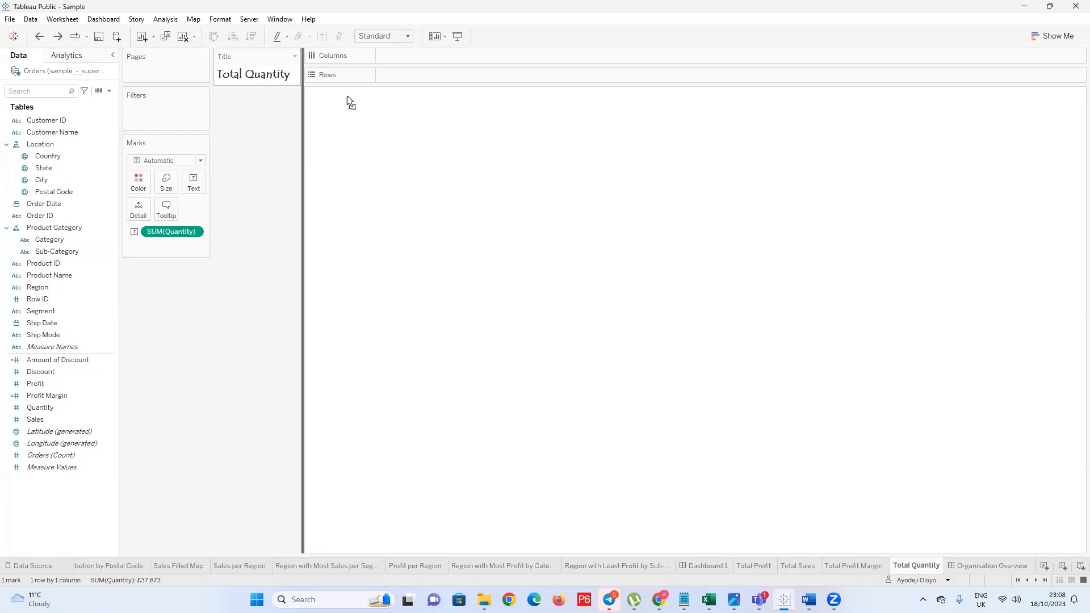
left_click_drag(265, 57, 417, 83)
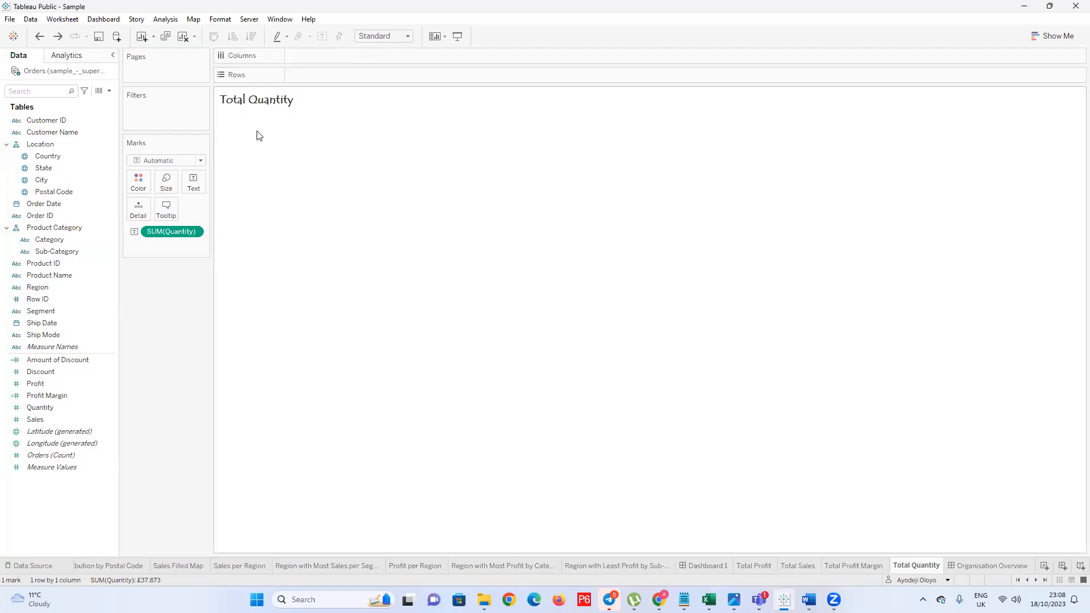
right_click(253, 180)
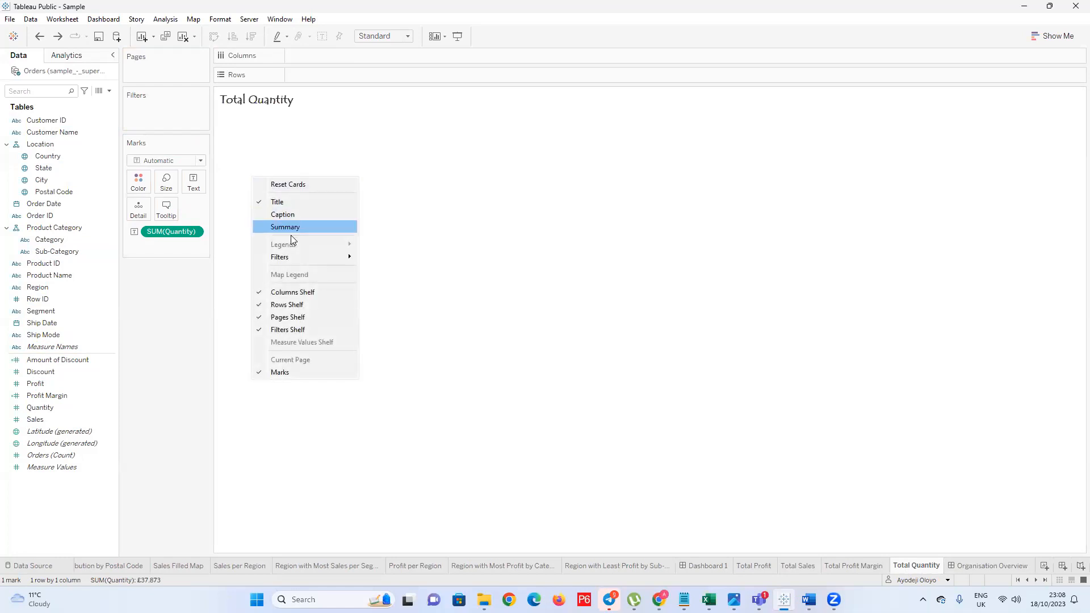
right_click(254, 143)
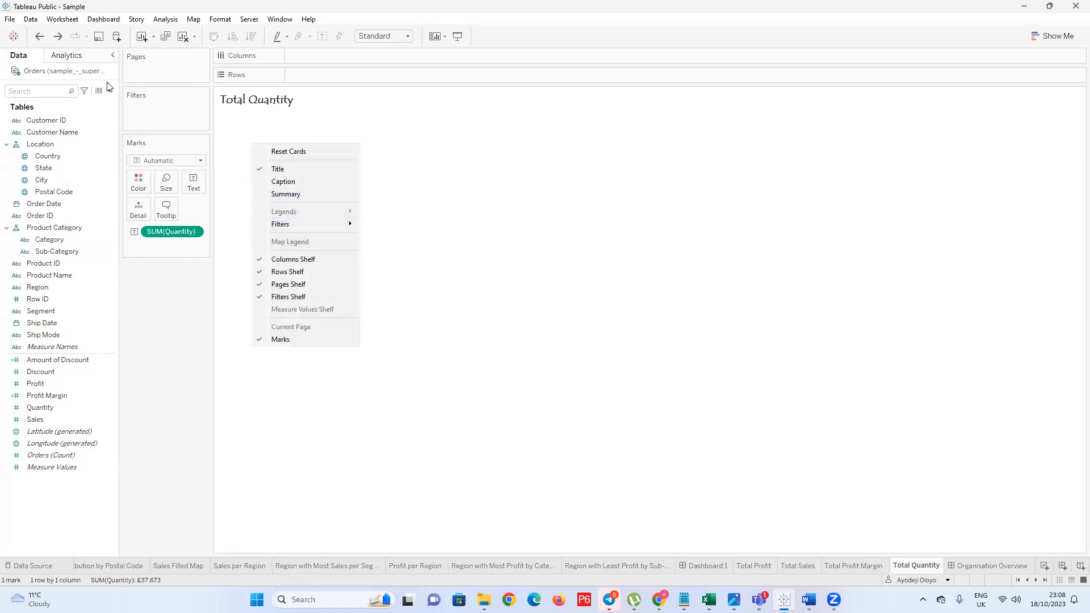
left_click(96, 60)
left_click(110, 54)
left_click(8, 57)
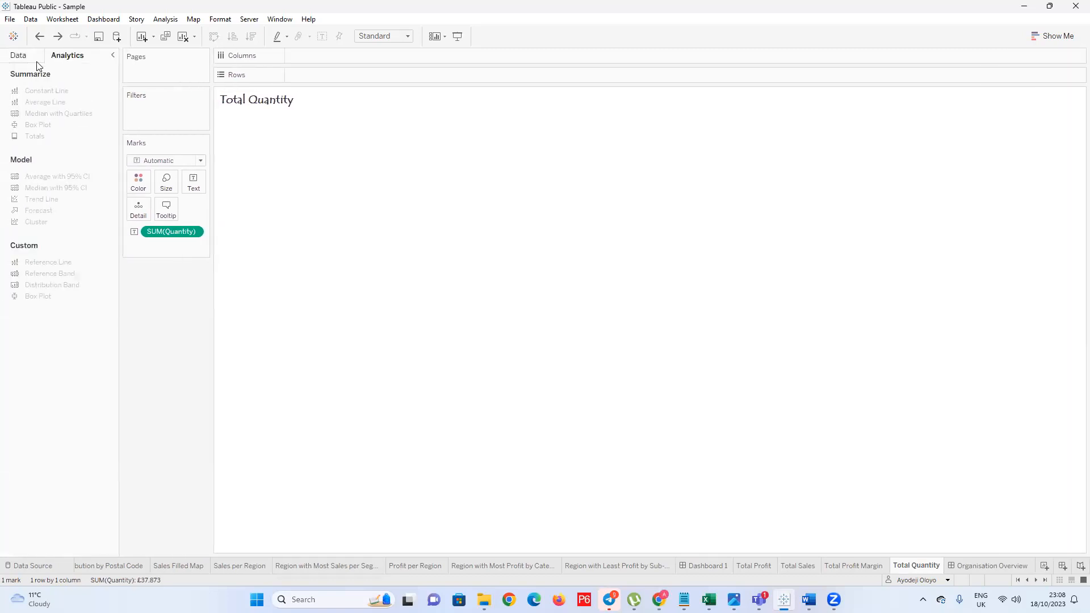
left_click(26, 62)
right_click(229, 129)
right_click(243, 107)
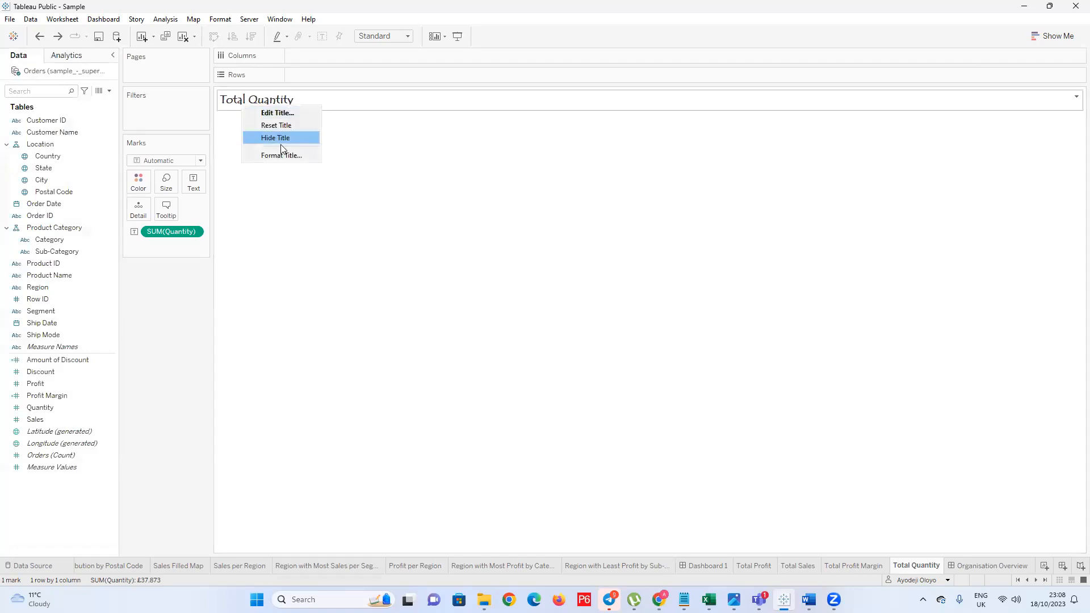
right_click(221, 127)
Open the formatting of the Total Quantity value and set the default worksheet font colour to white after trying black
right_click(226, 120)
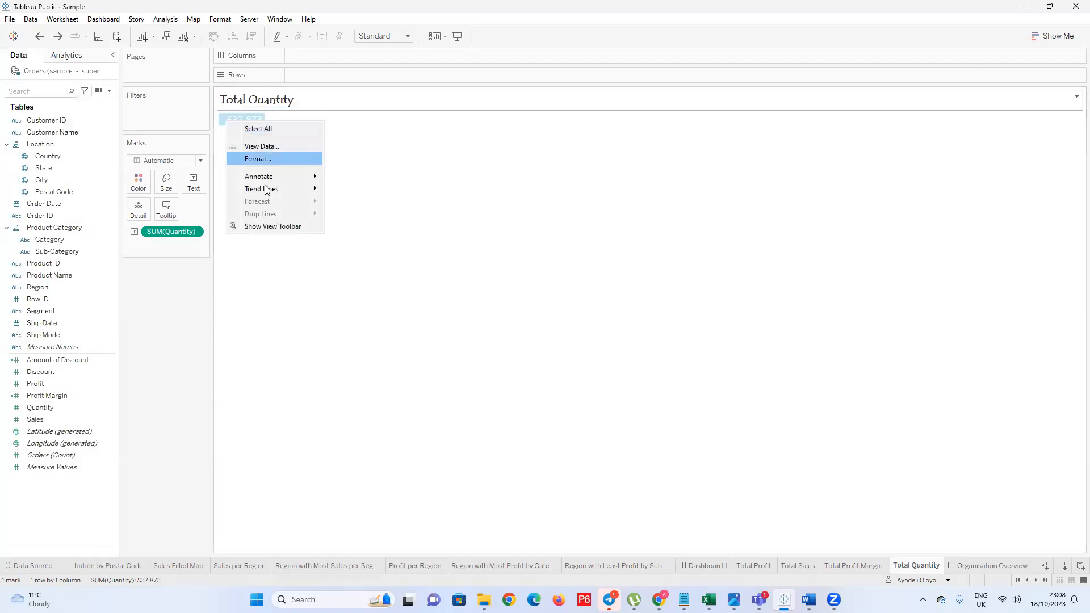
left_click(238, 159)
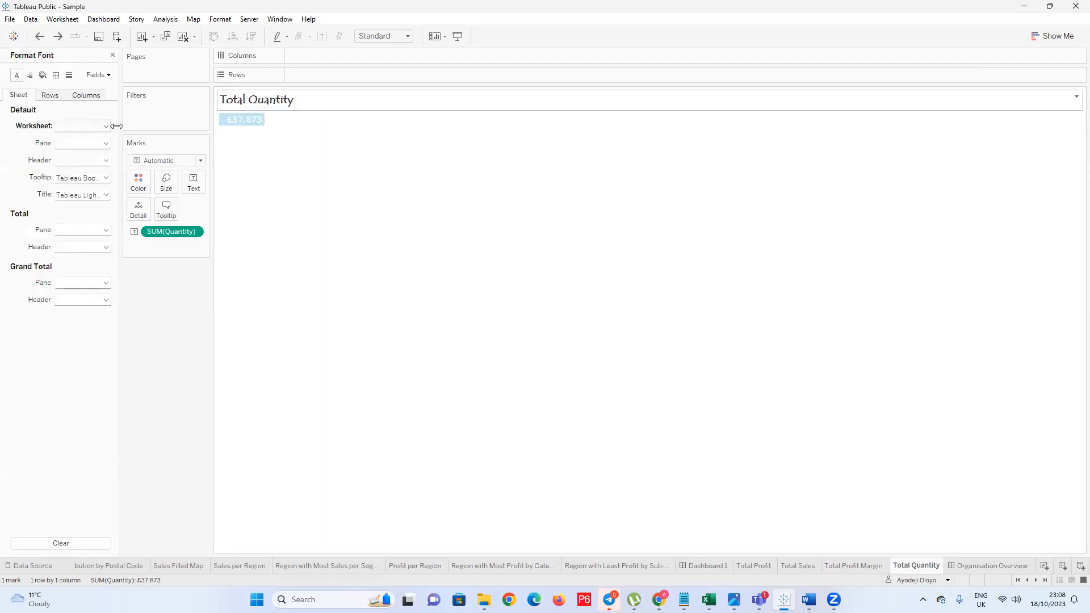
left_click(105, 126)
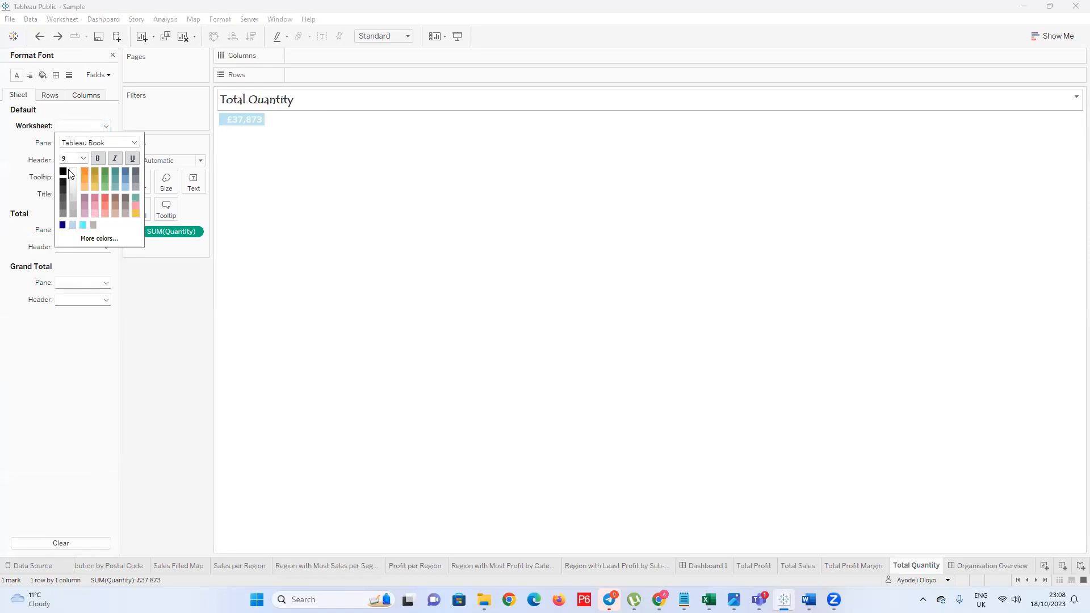
left_click(63, 171)
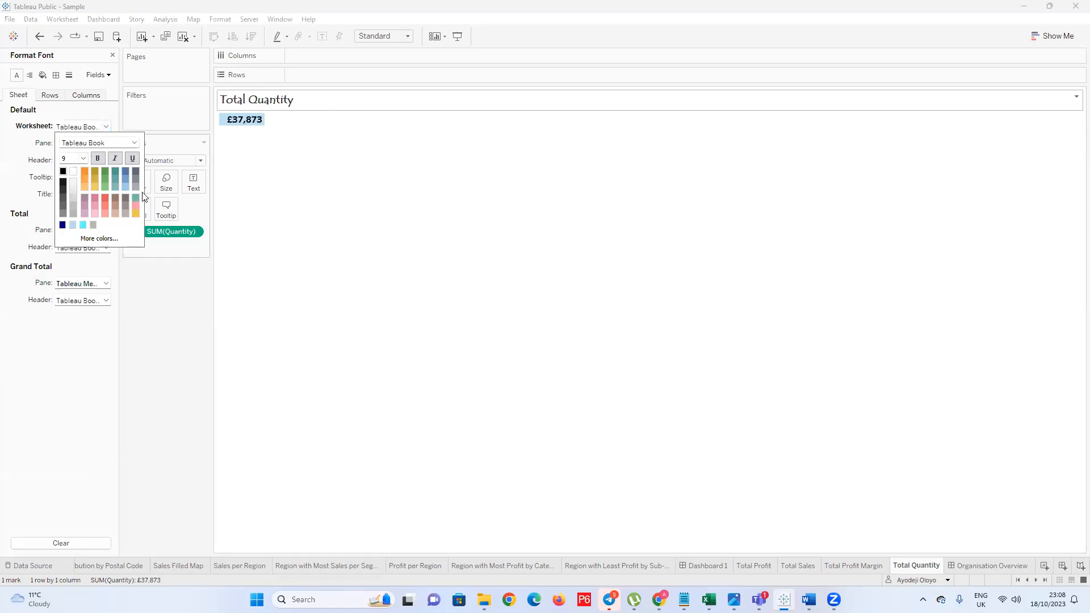
left_click(73, 171)
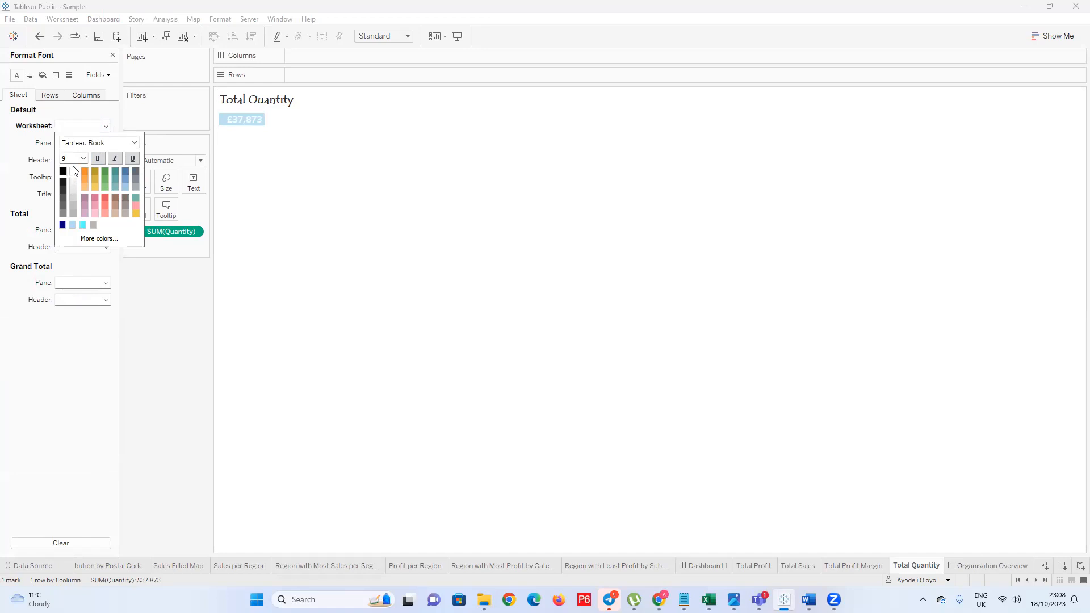
Set the default worksheet shading of the Total Quantity sheet to black
left_click(43, 75)
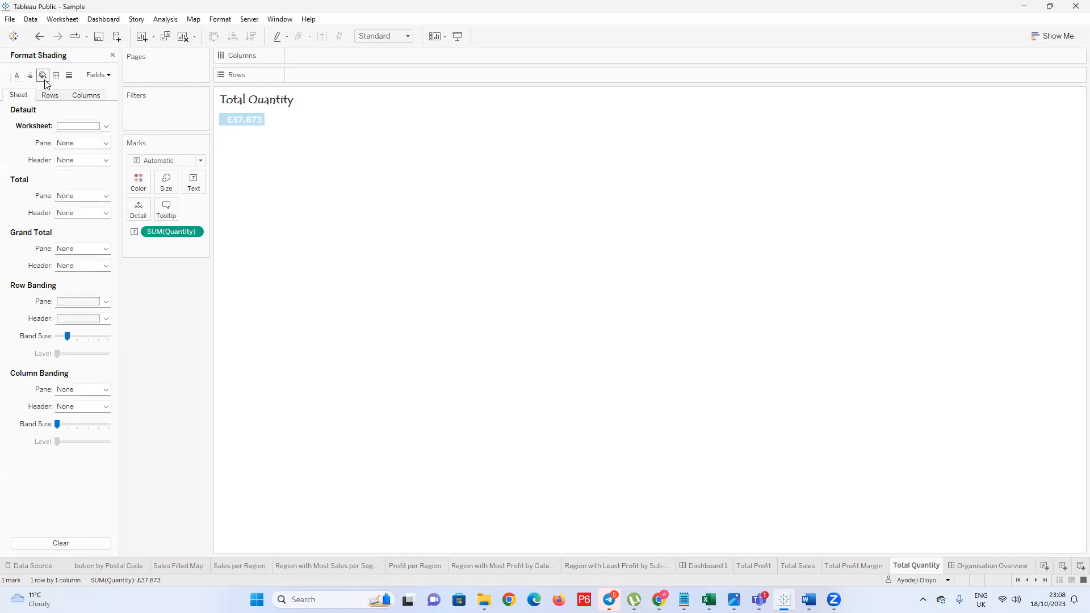
left_click(105, 126)
left_click(63, 154)
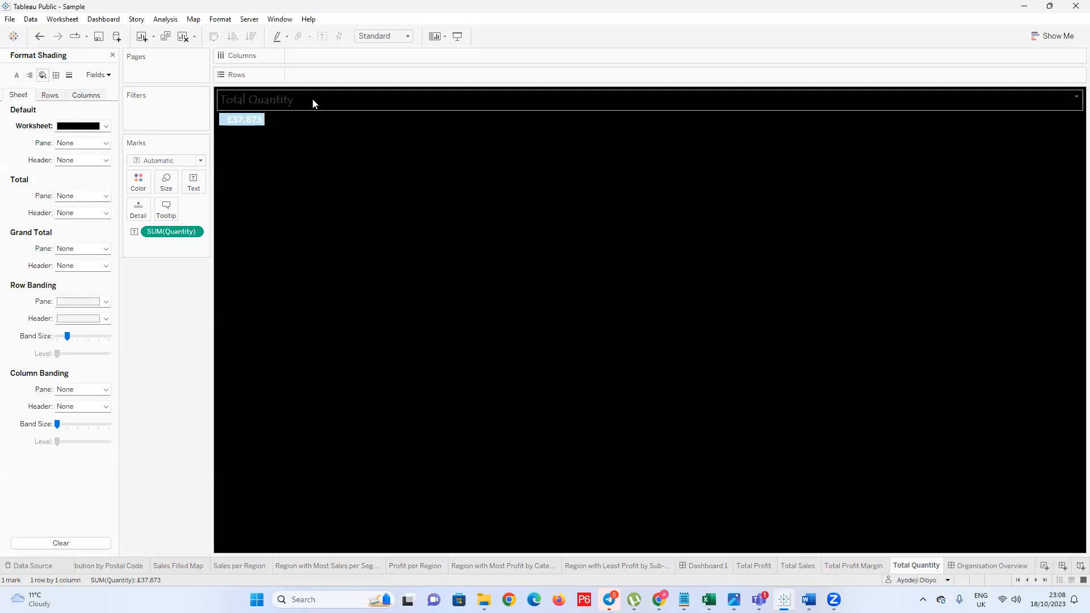
Set the Total Quantity sheet's title text to white, confirm it and return to the Organisation Overview dashboard
left_click(309, 109)
double_click(289, 100)
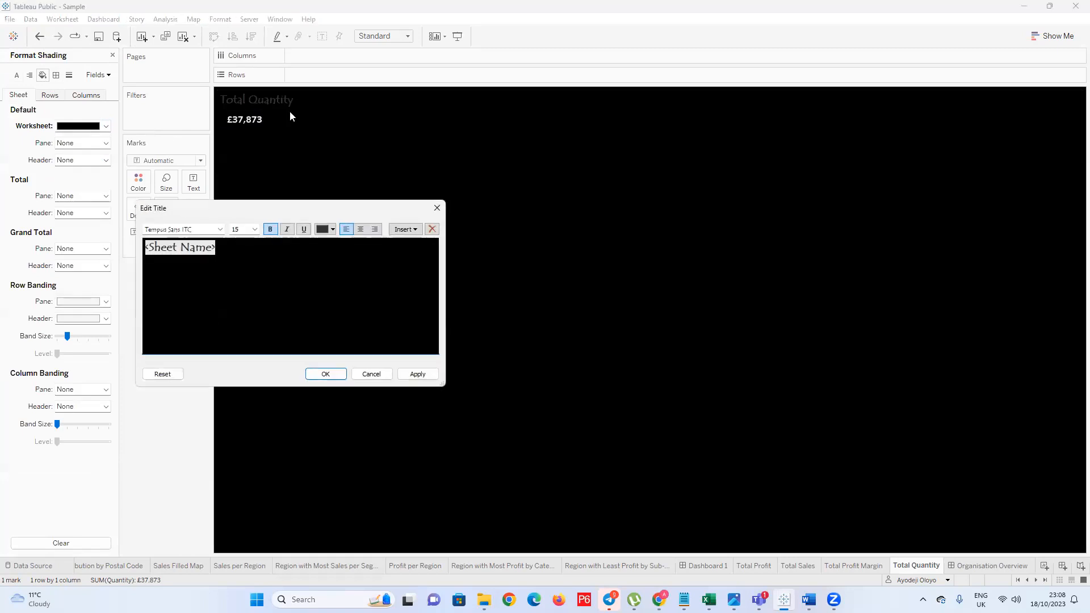
double_click(226, 246)
left_click(332, 229)
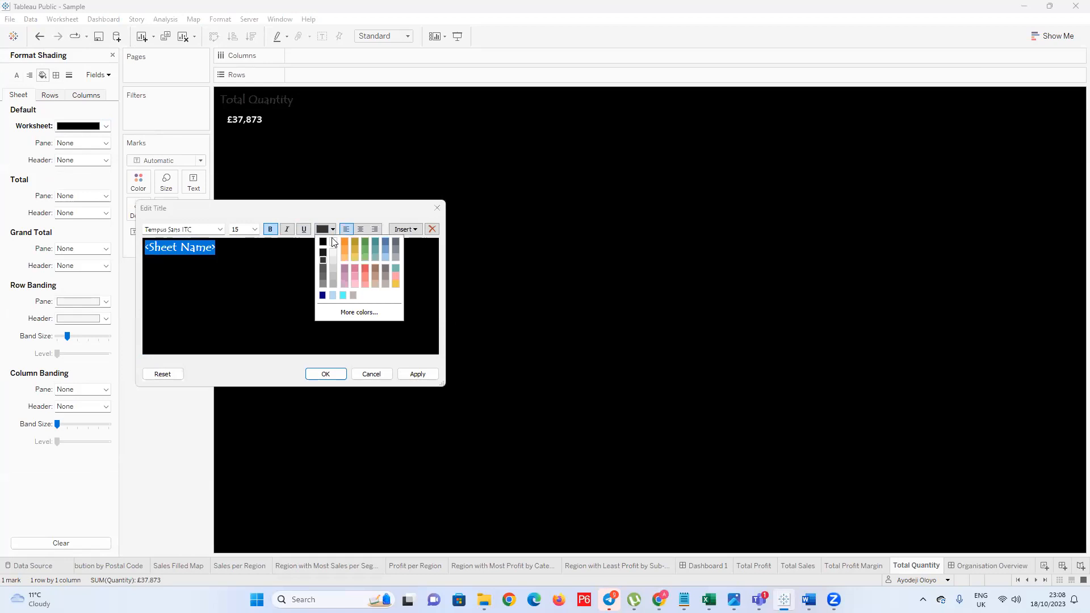
left_click(333, 243)
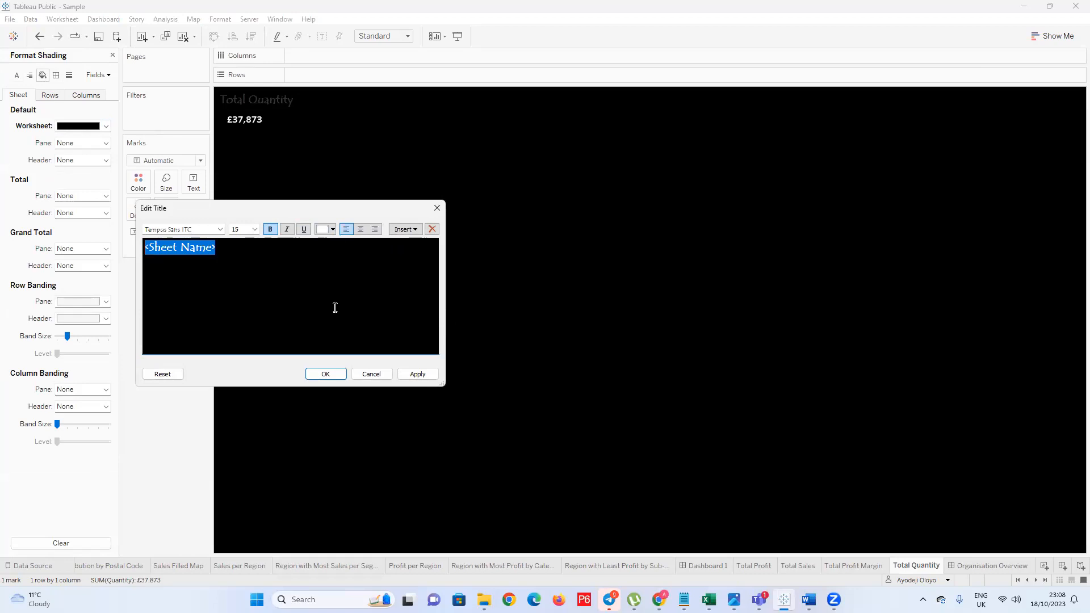
left_click(325, 373)
left_click(972, 562)
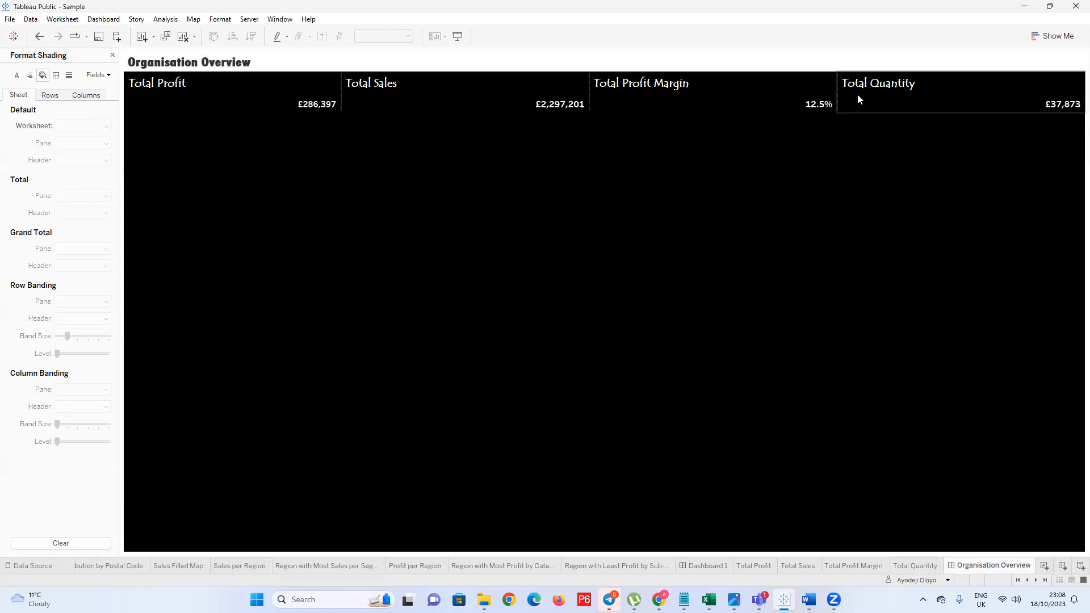
Adjust the dividers on both sides of the Total Profit Margin card to even out the KPI card widths
left_click_drag(823, 85, 818, 86)
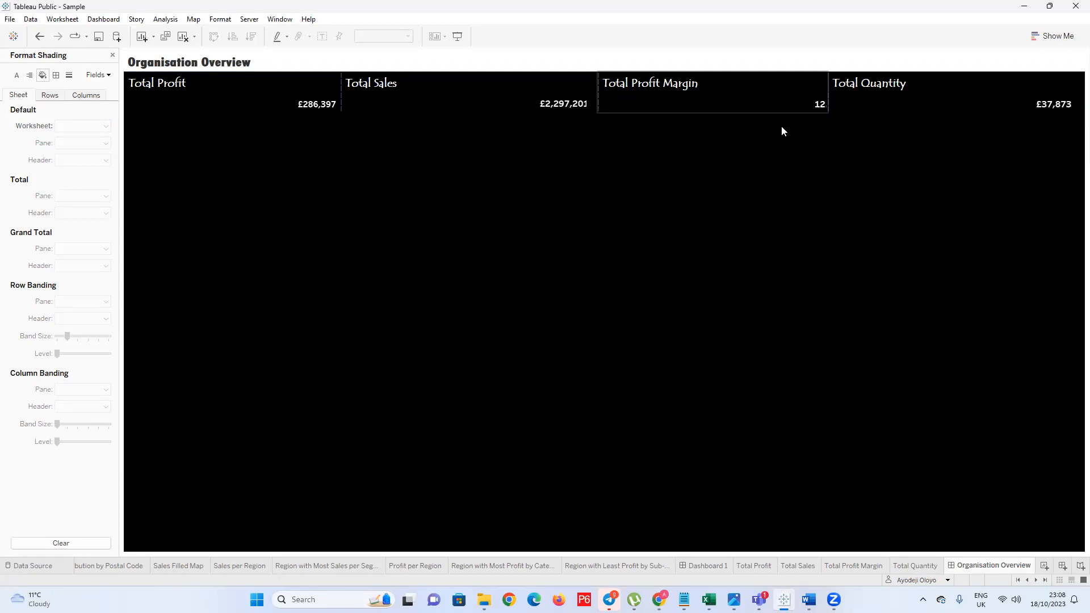
left_click_drag(597, 82, 576, 82)
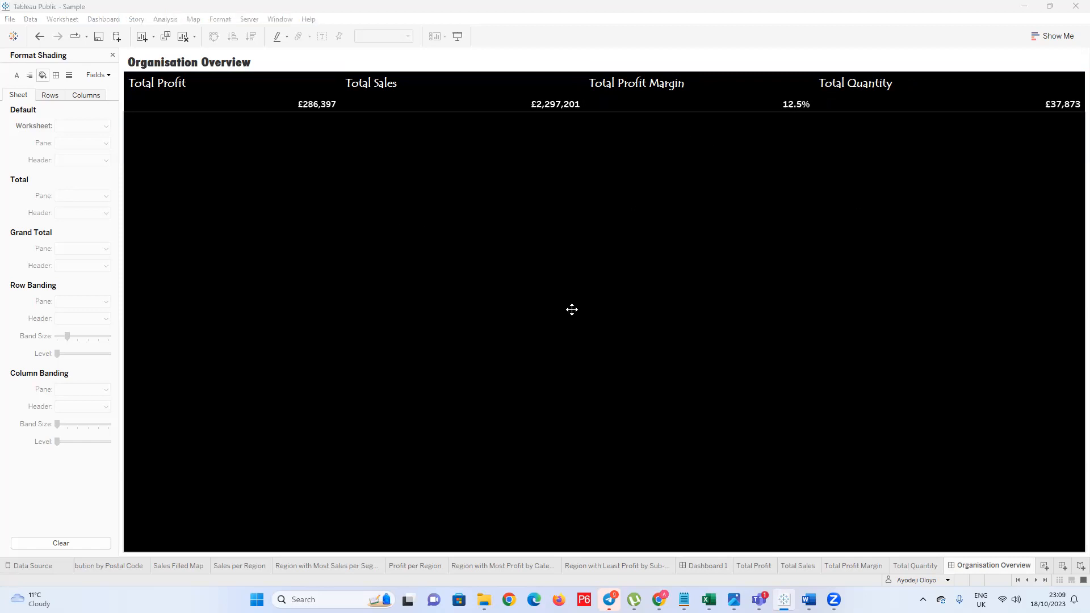
Create a new blank dashboard and set its size to Automatic
left_click(1044, 566)
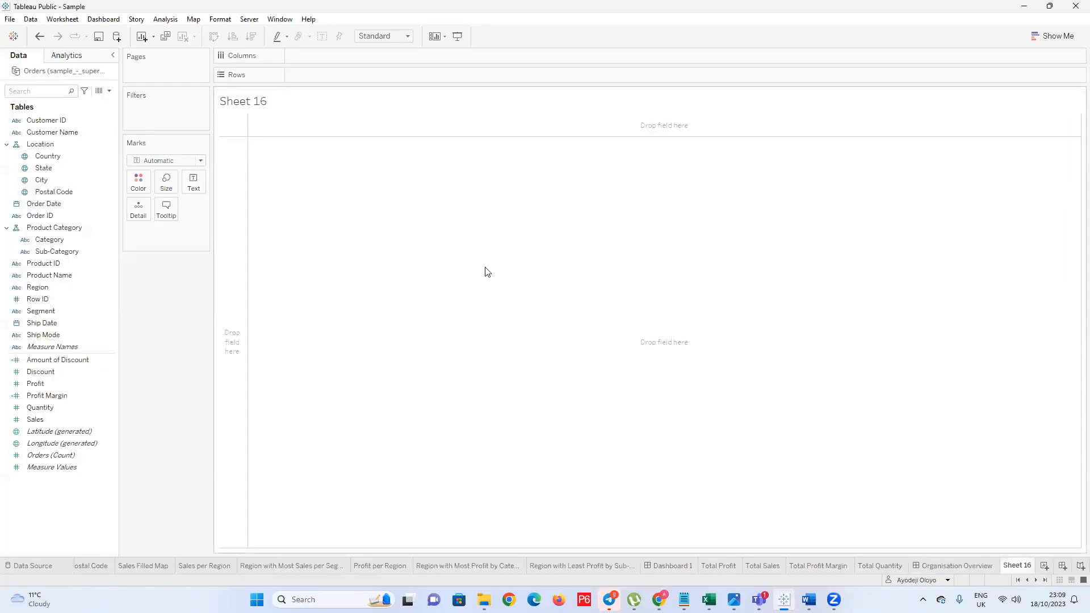
key("ctrl+z")
left_click(1062, 566)
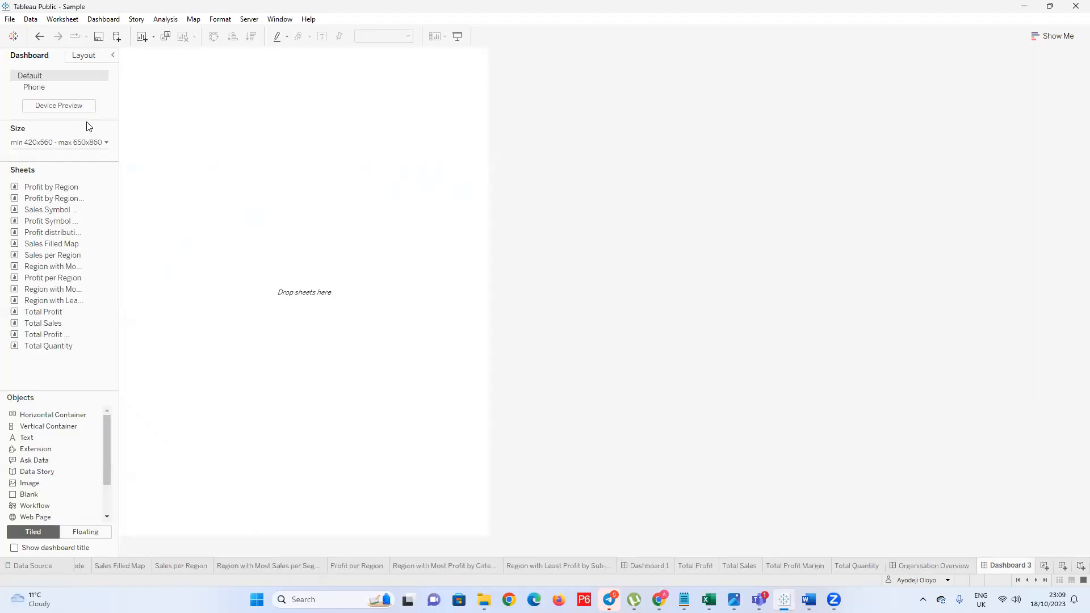
left_click(101, 142)
left_click(107, 113)
left_click(106, 142)
left_click(108, 161)
left_click(107, 143)
left_click(90, 164)
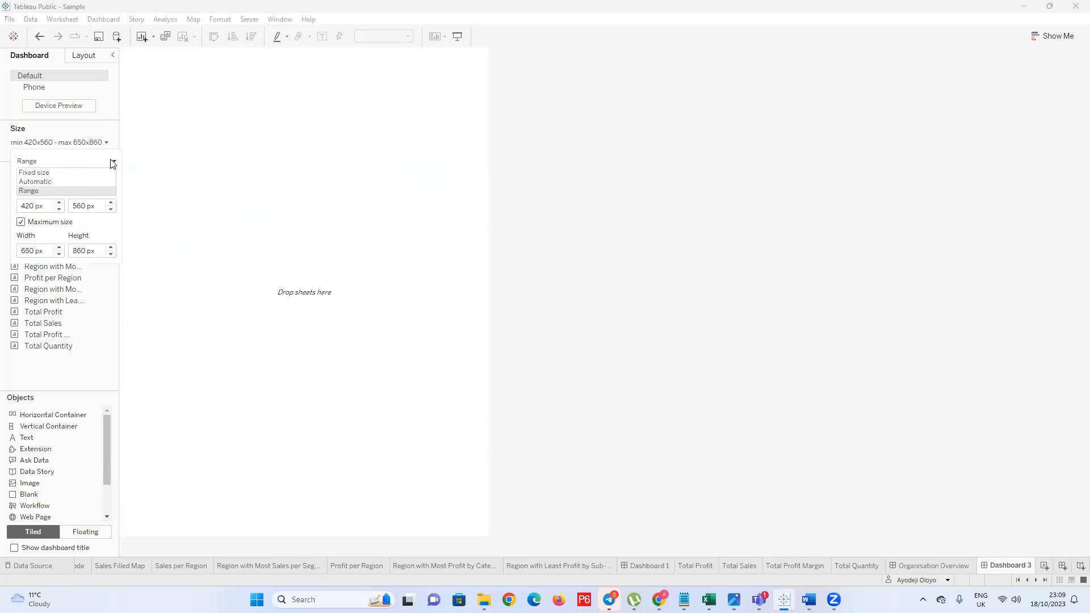
left_click(63, 181)
left_click(454, 219)
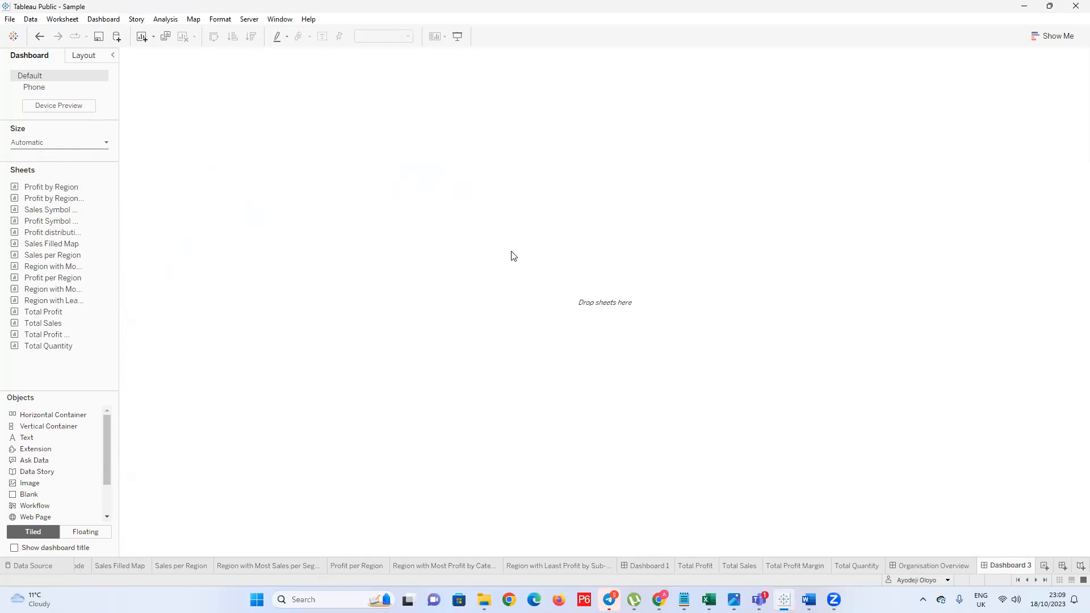
Show the new dashboard's title and add a horizontal container filling the area beneath it
left_click(134, 20)
mouse_move(112, 25)
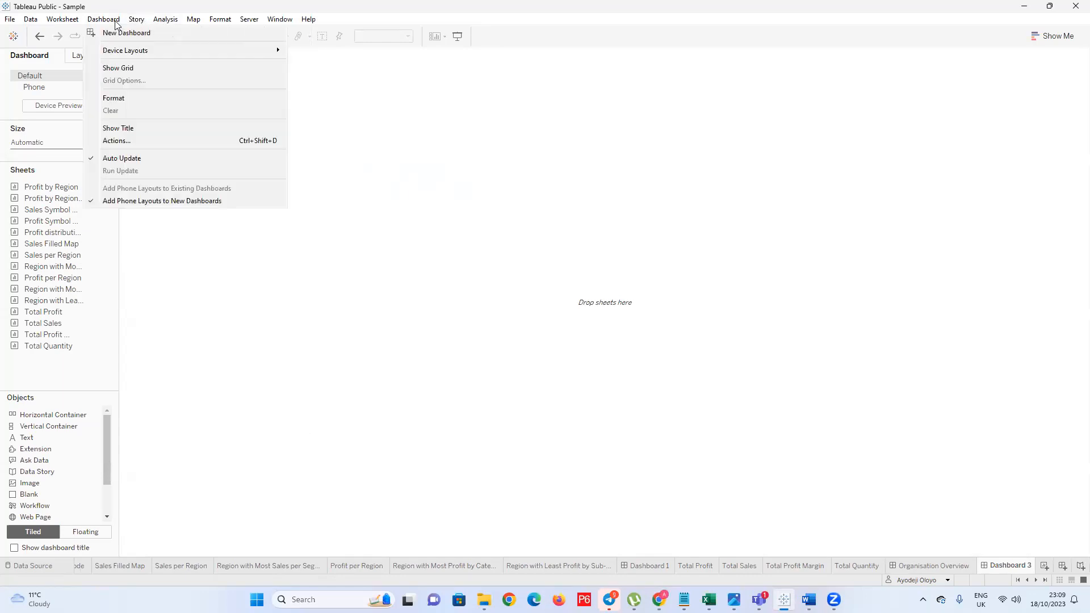
left_click(120, 127)
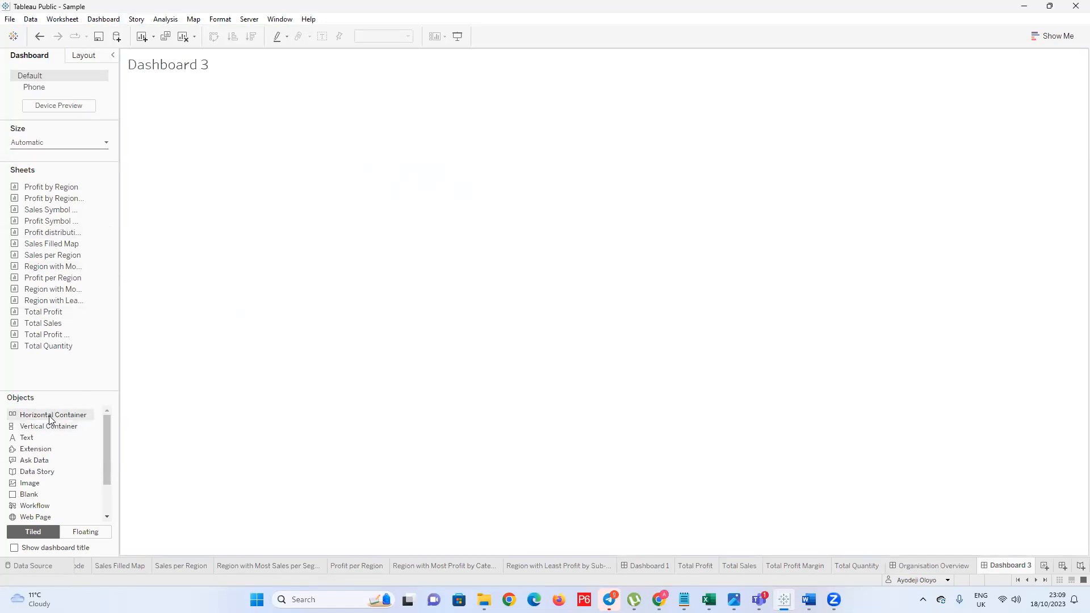
left_click_drag(53, 415, 248, 207)
left_click_drag(309, 114, 309, 116)
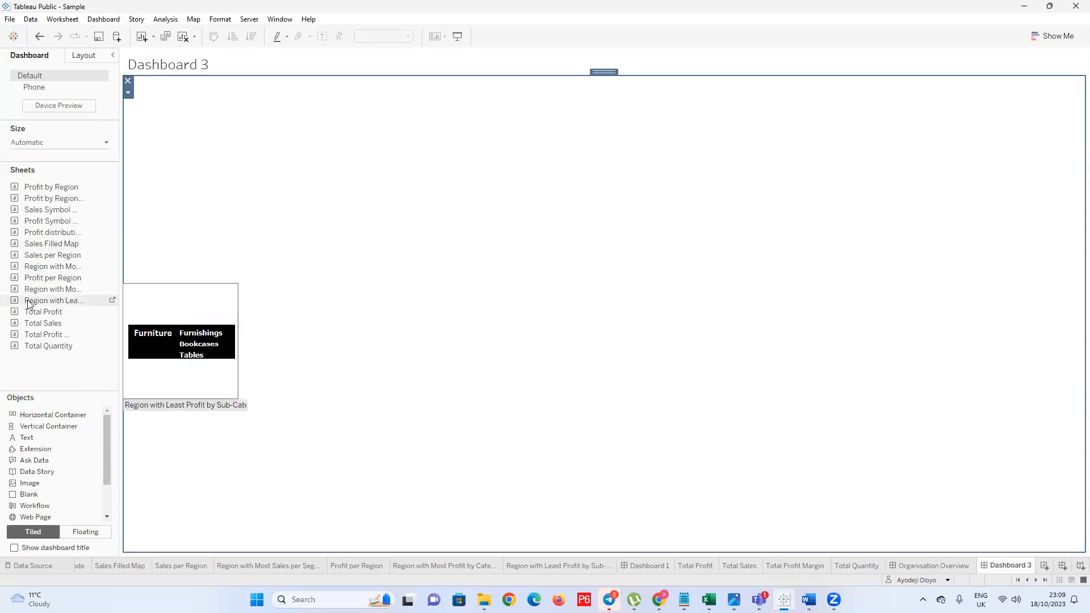
Place the Total Profit sheet in the horizontal container and add Total Sales to the right of it
left_click_drag(35, 318, 189, 181)
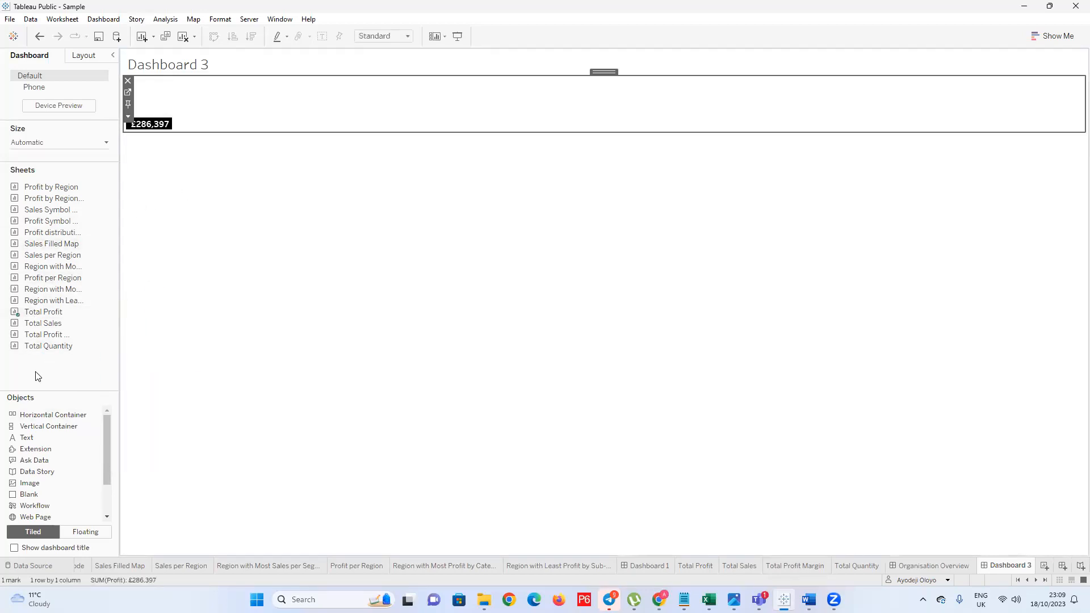
left_click_drag(38, 328, 953, 112)
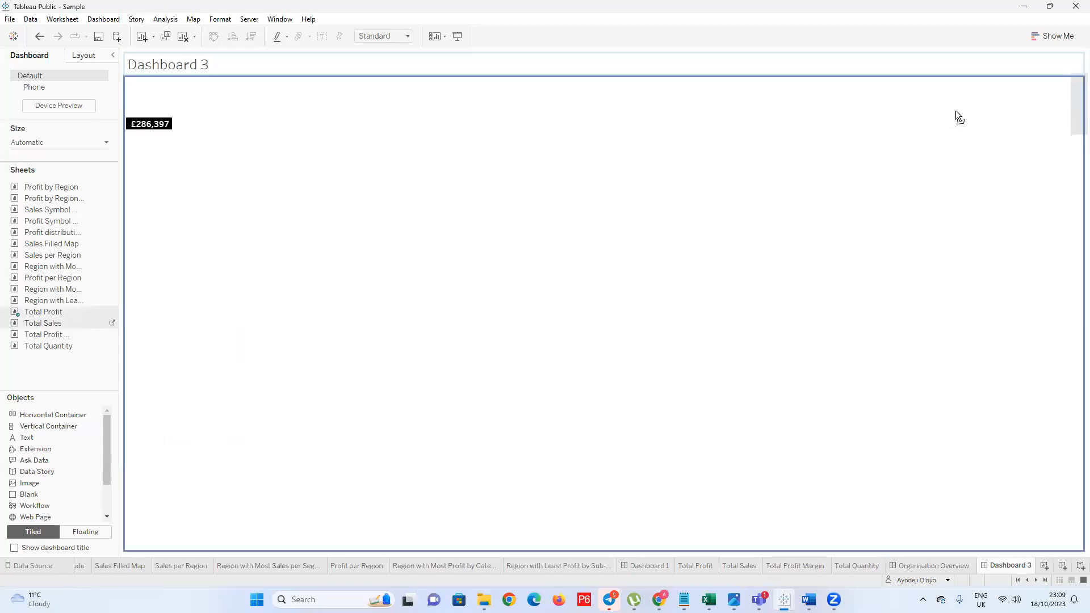
mouse_move(1061, 110)
left_mouse_down()
mouse_move(1073, 114)
mouse_move(1007, 104)
mouse_move(728, 136)
mouse_move(449, 103)
mouse_move(1073, 114)
mouse_move(1056, 106)
left_mouse_up()
left_click_drag(1063, 106, 1063, 107)
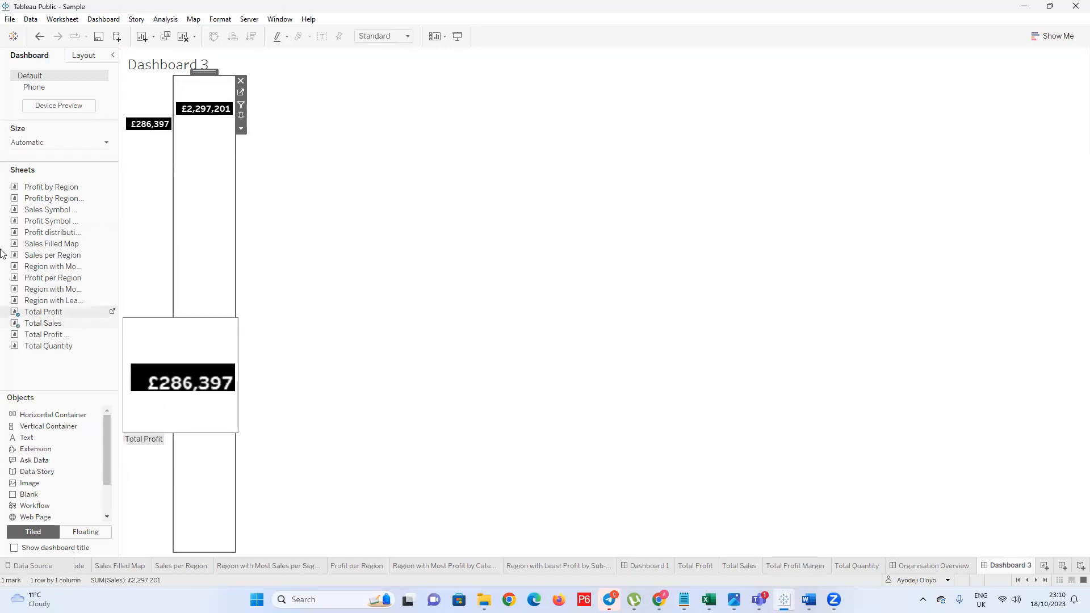
Try a black background on the Total Sales sheet and undo back to the empty horizontal container
left_click(85, 55)
left_click(100, 262)
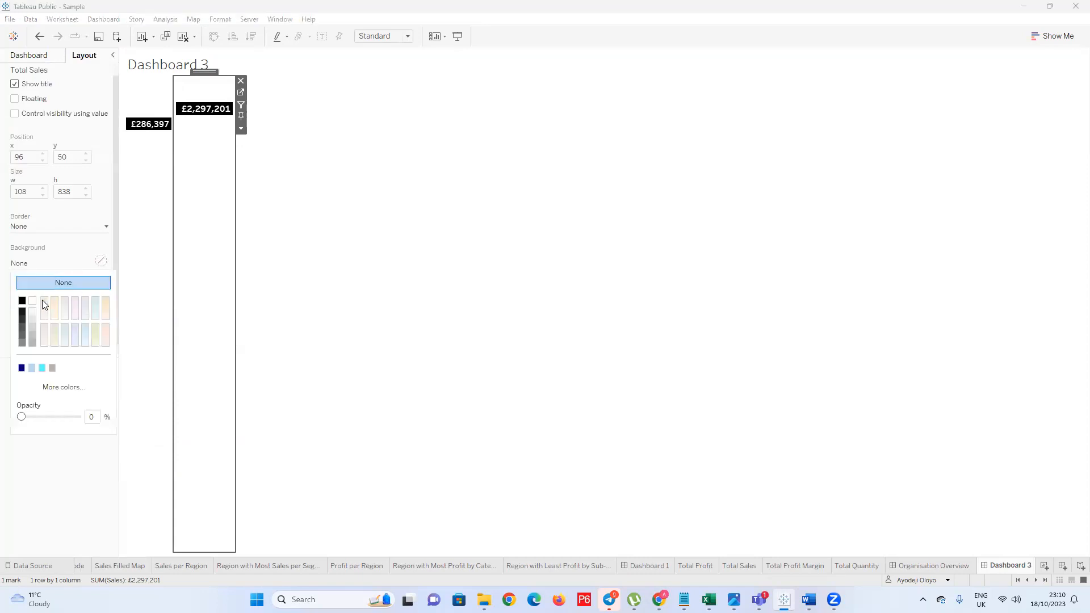
left_click(22, 301)
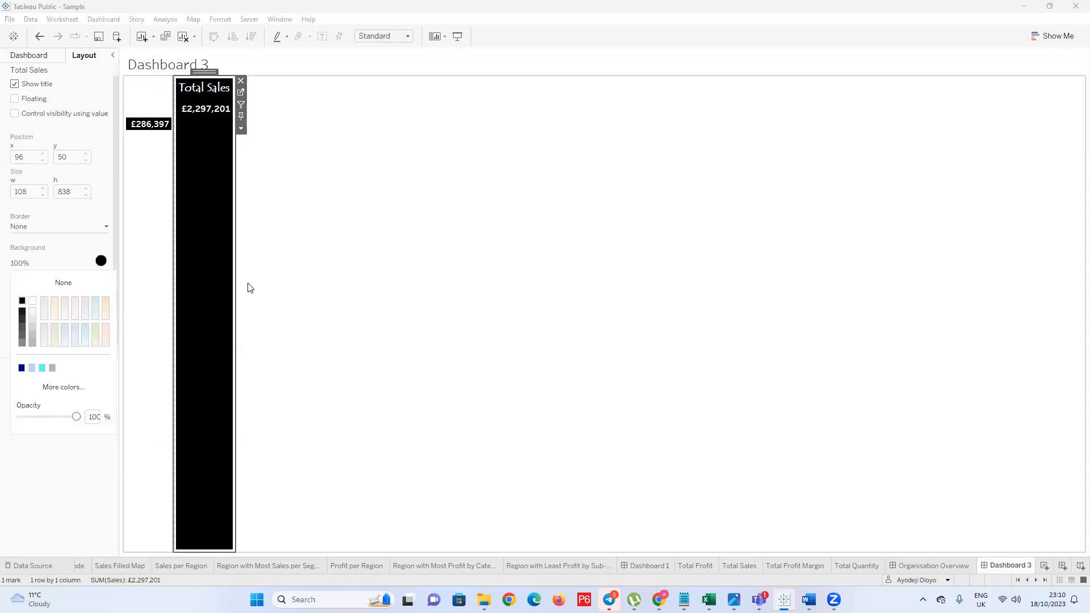
left_click(150, 221)
key("ctrl+z")
key("ctrl+z")
key("ctrl+z")
Set the background of the empty horizontal container to black
left_click(355, 270)
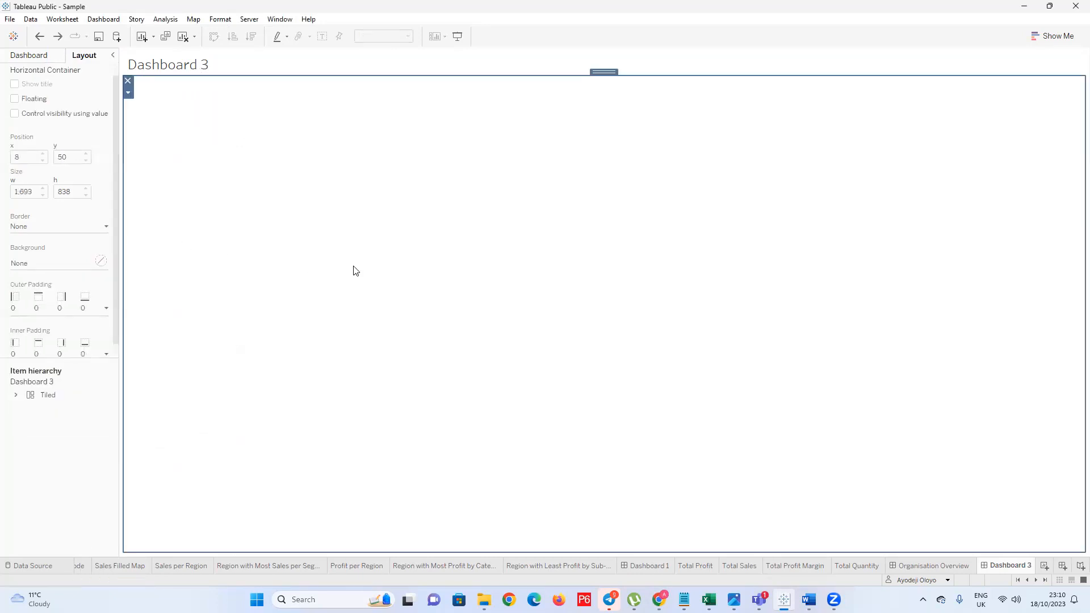
left_click(101, 261)
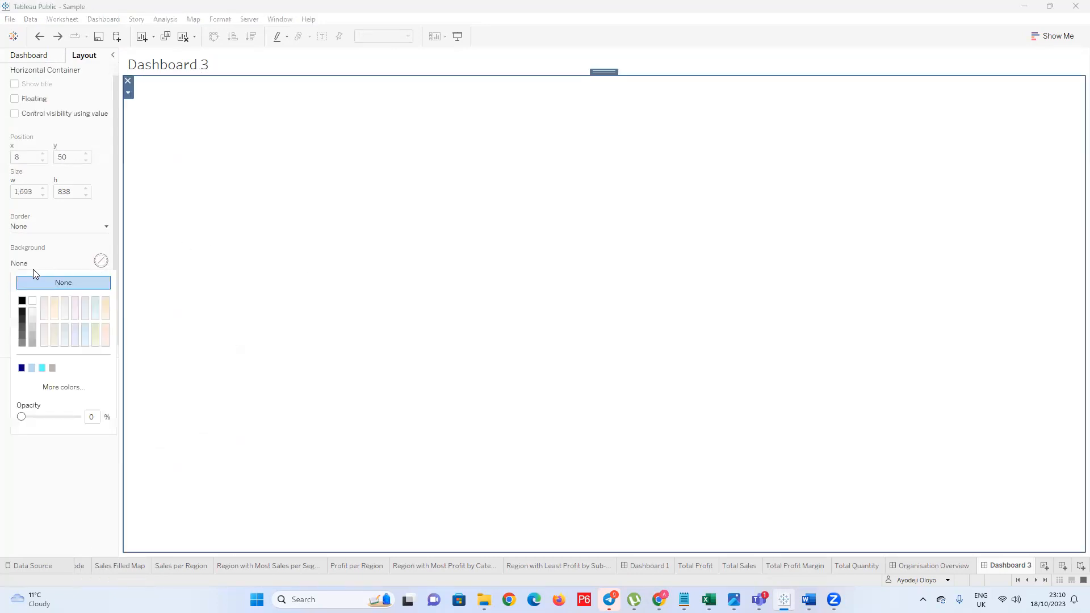
left_click(21, 301)
left_click(248, 253)
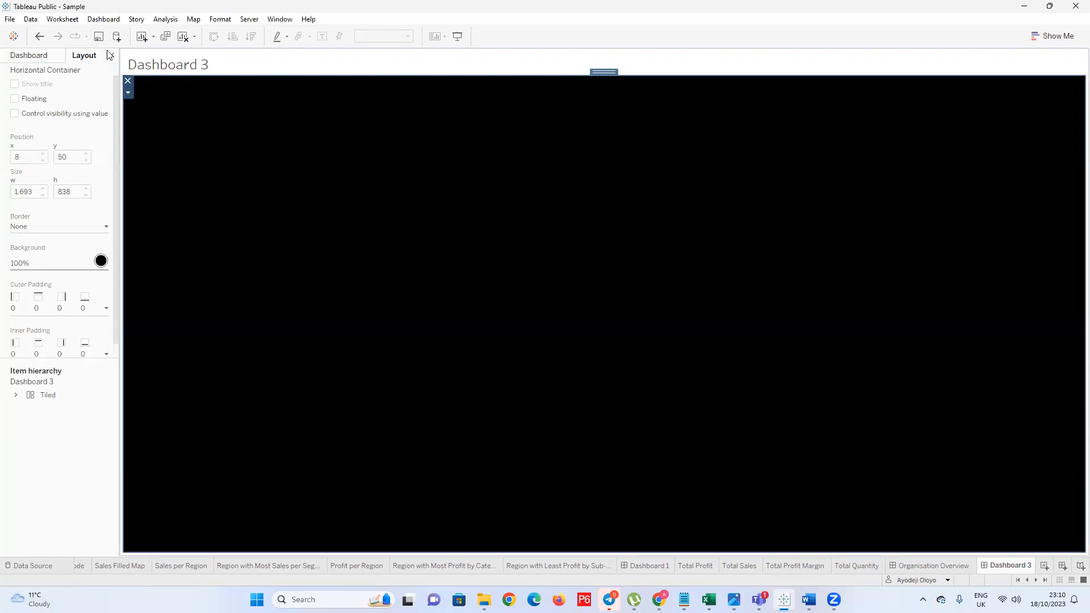
Try to place the Total Profit sheet in the black container and undo the placement
left_click(35, 56)
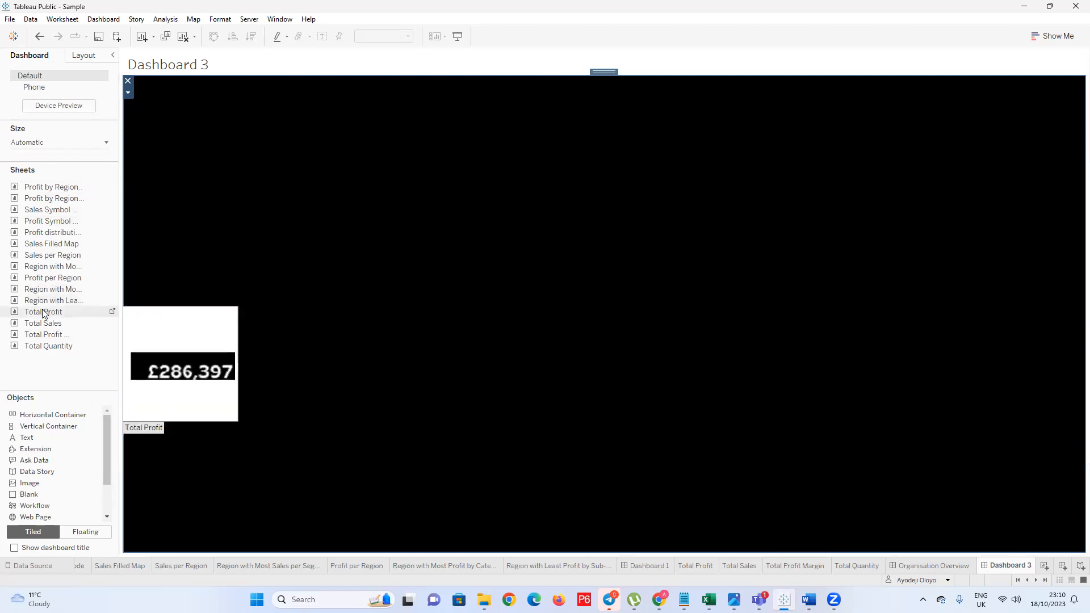
left_click_drag(43, 312, 156, 207)
left_click_drag(174, 87, 154, 109)
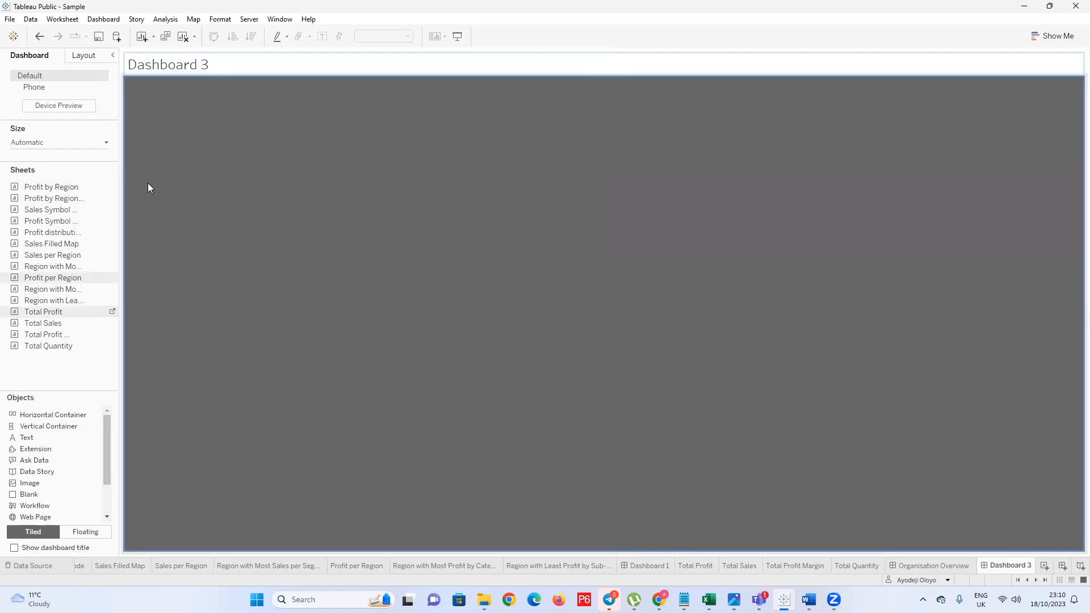
left_click_drag(150, 181, 149, 182)
key("ctrl+z")
Add another horizontal container inside the black area and place the Total Profit sheet in it
left_click_drag(32, 415, 224, 172)
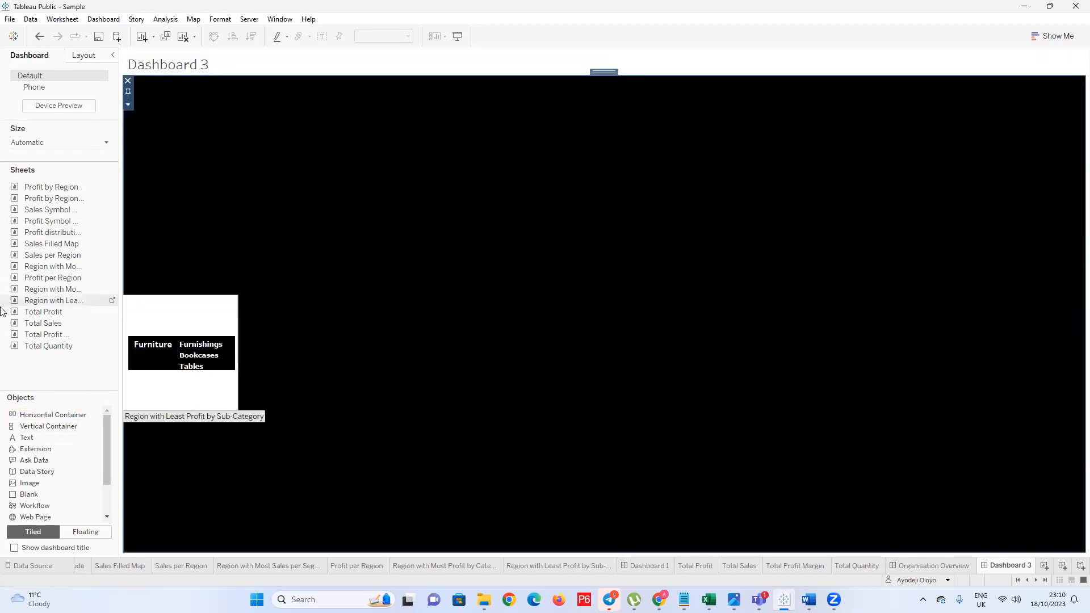
left_click_drag(50, 316, 149, 109)
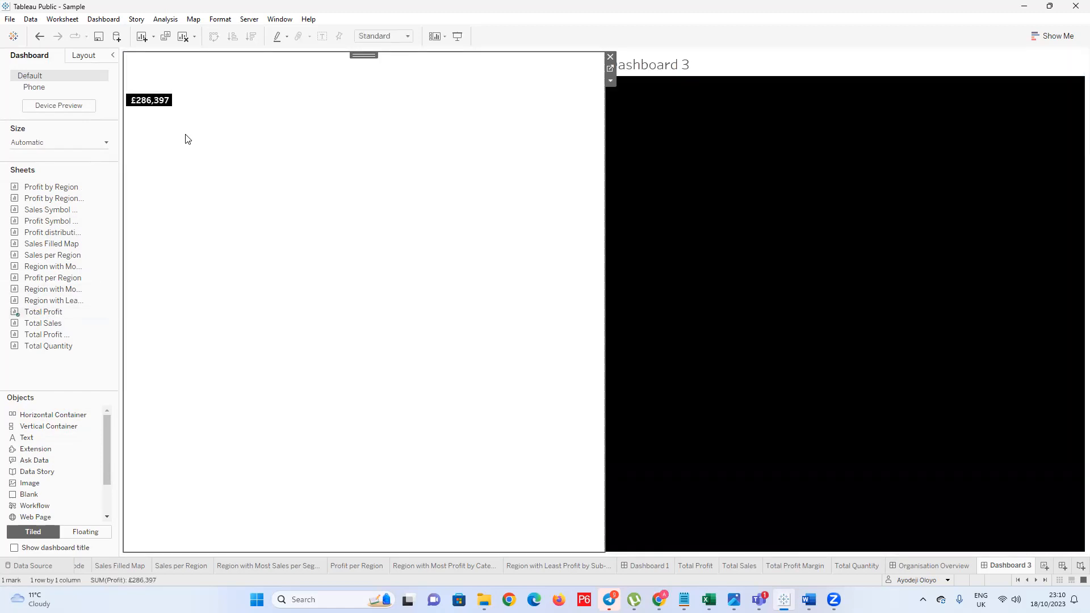
left_click_drag(42, 313, 192, 163)
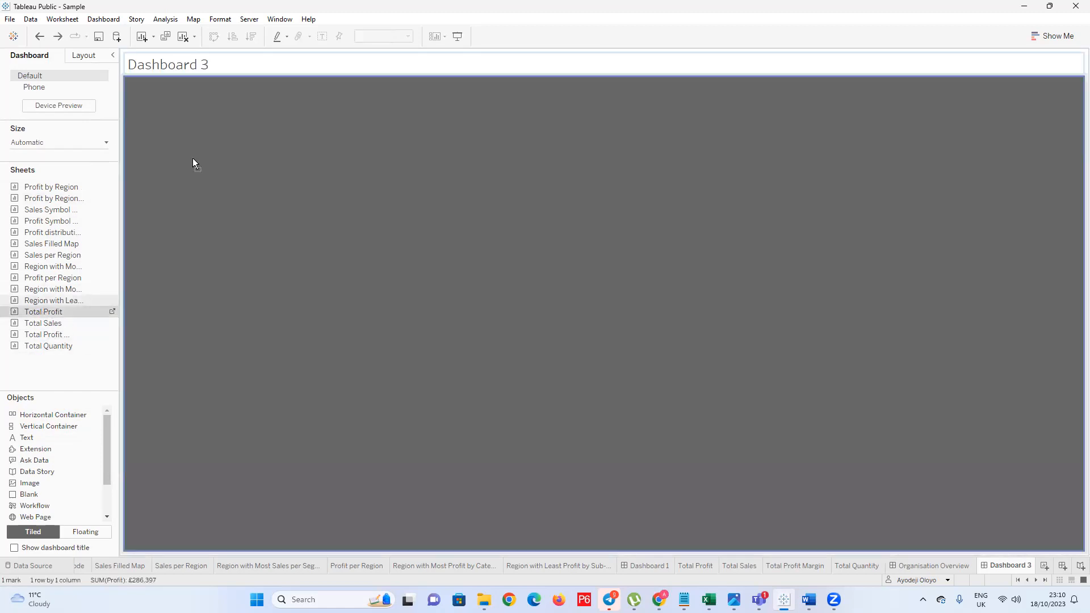
left_click_drag(155, 257, 131, 158)
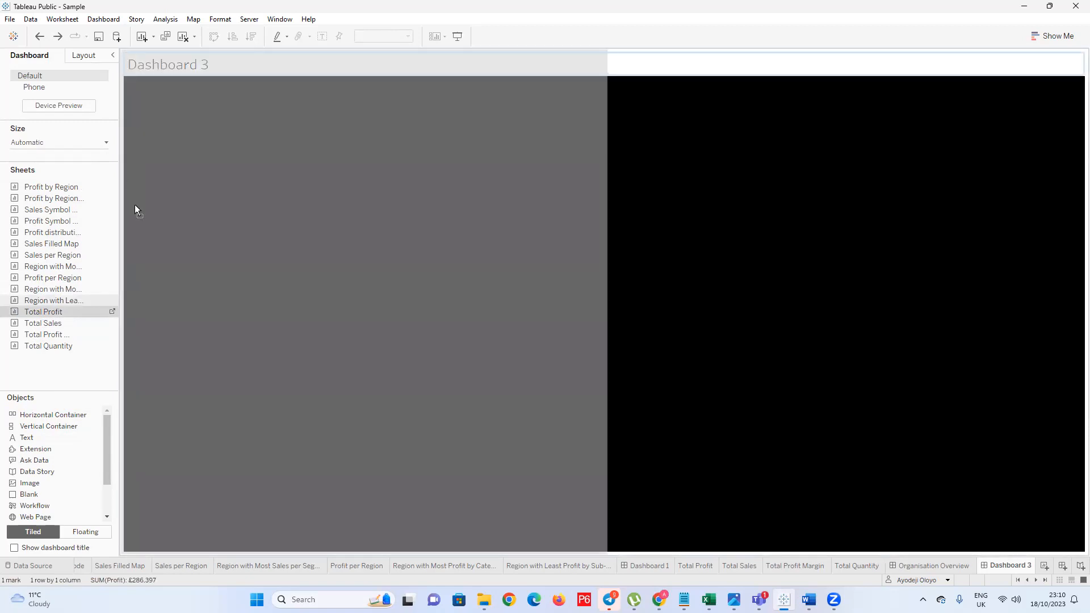
left_click_drag(134, 202, 194, 257)
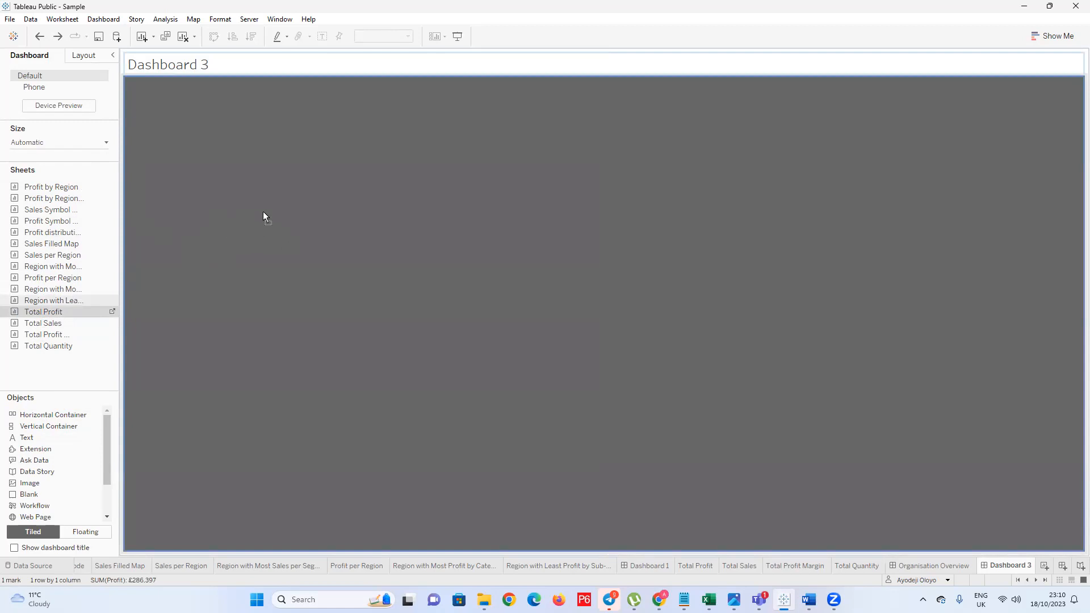
left_click_drag(248, 225, 248, 224)
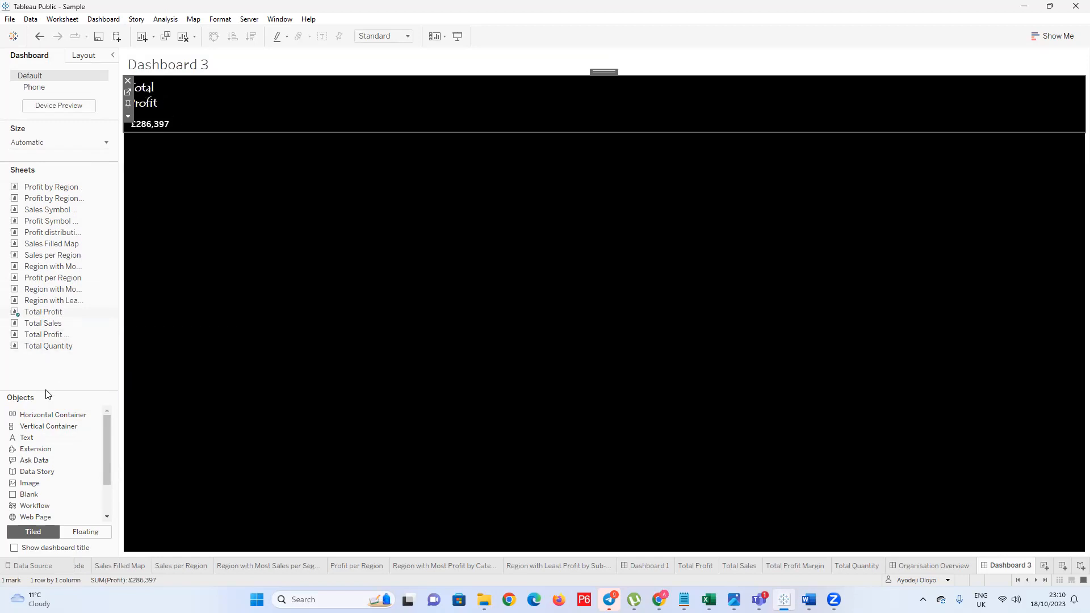
Add Total Sales, Total Profit Margin and Total Quantity in a row after Total Profit and set Total Quantity to Fit Width
left_click_drag(40, 323, 544, 222)
mouse_move(1059, 140)
left_mouse_down()
mouse_move(1066, 121)
mouse_move(1053, 121)
left_mouse_up()
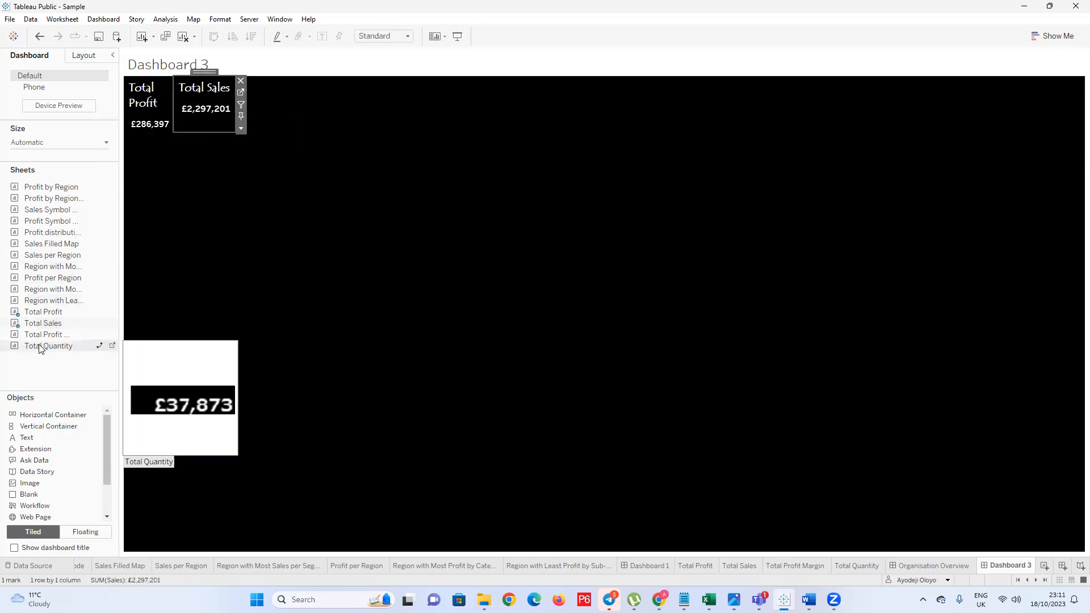
mouse_move(57, 335)
left_mouse_down()
mouse_move(921, 118)
mouse_move(1077, 120)
mouse_move(1038, 106)
mouse_move(1080, 107)
mouse_move(1055, 112)
left_mouse_up()
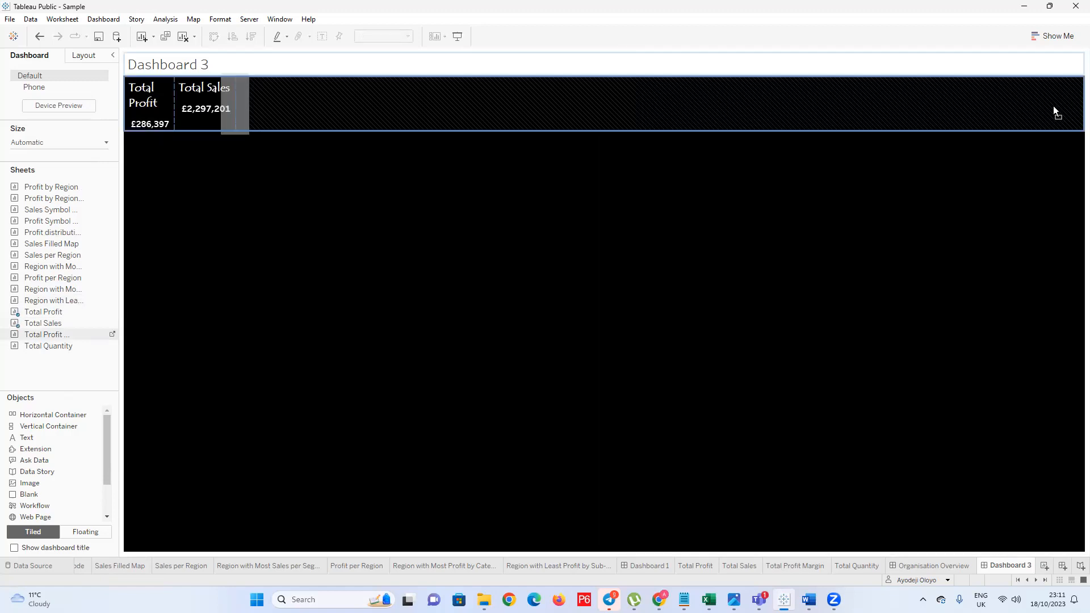
left_click_drag(501, 124, 242, 101)
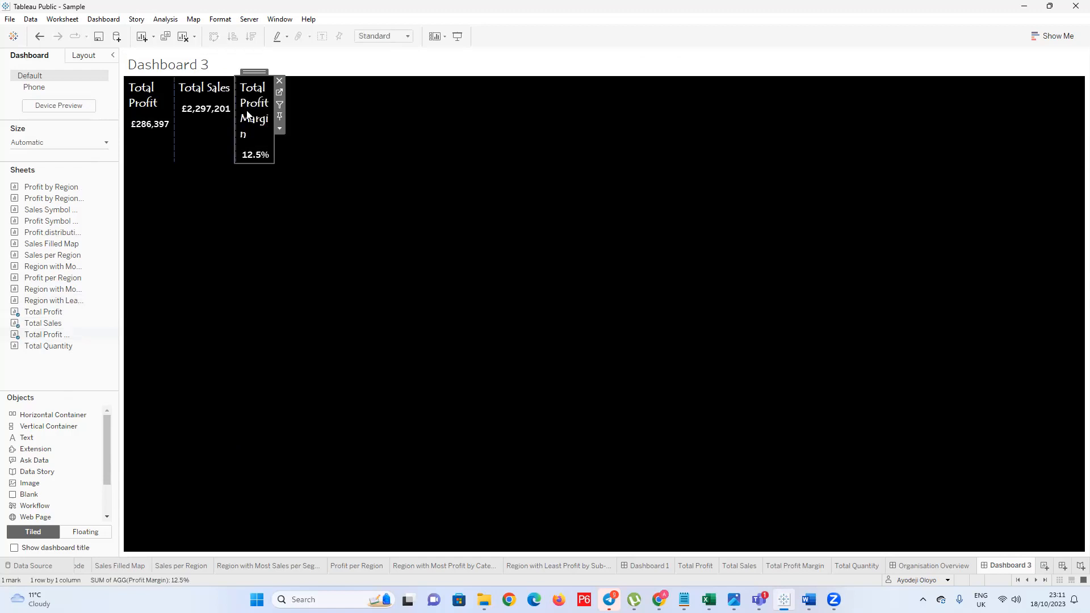
left_click_drag(46, 345, 280, 132)
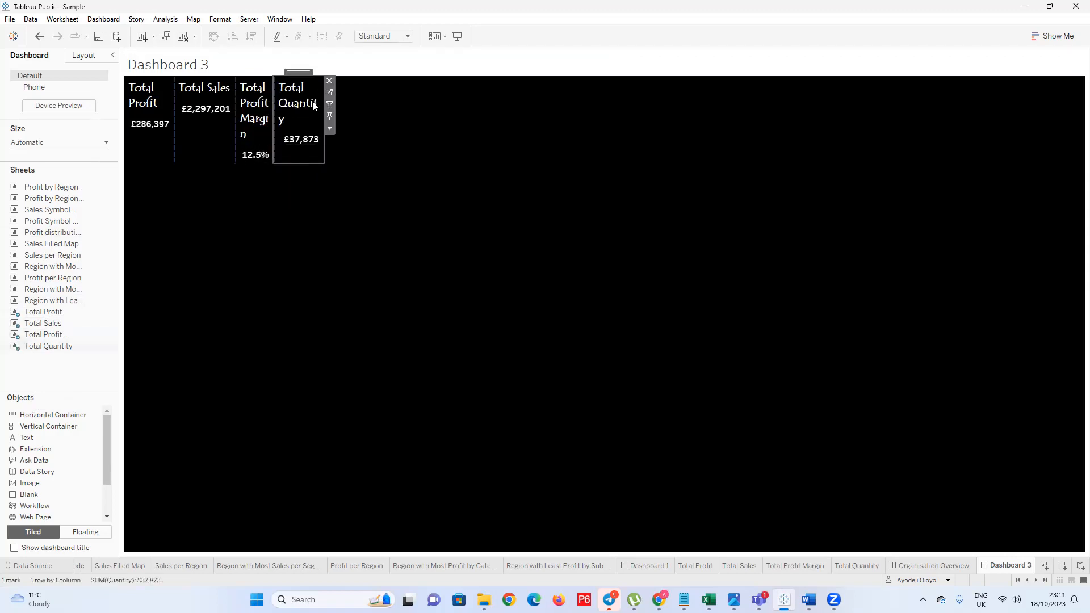
left_click(407, 37)
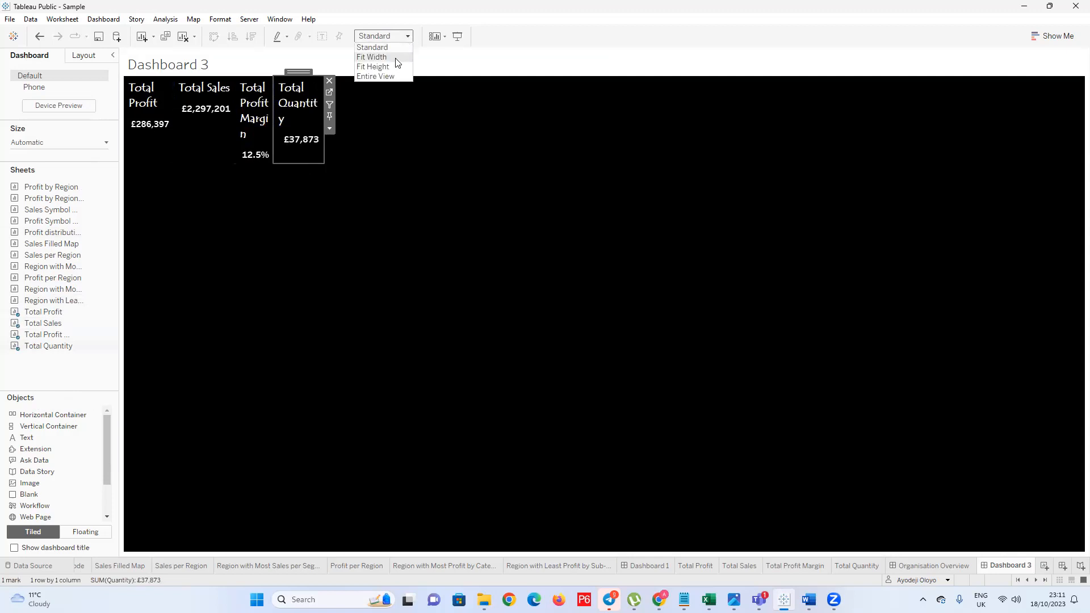
left_click(396, 59)
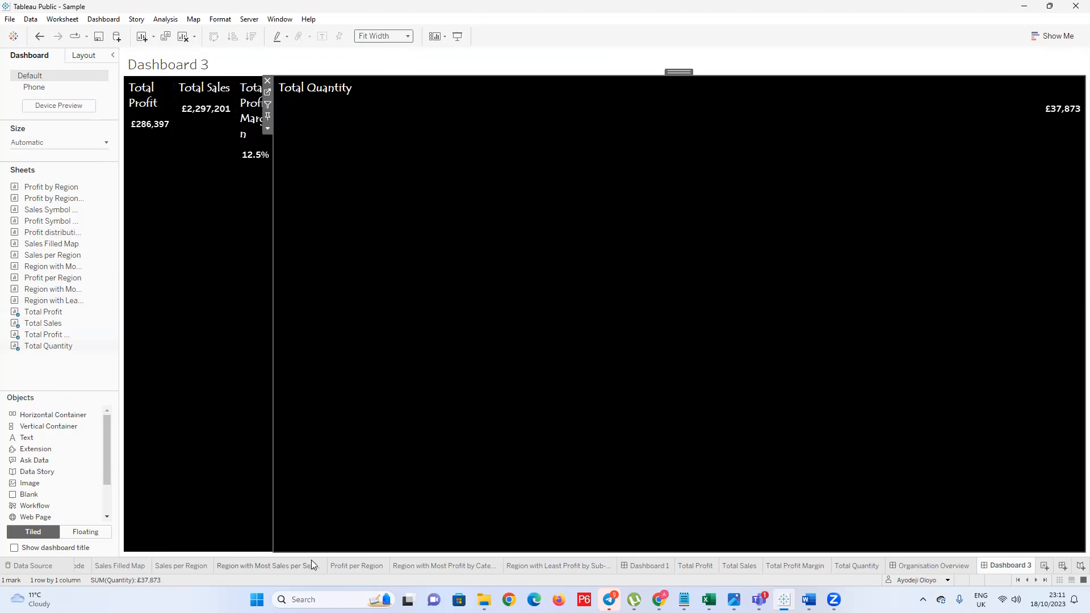
Add a vertical container below the KPI row and reduce the row's height to a narrow band above it
mouse_move(9, 316)
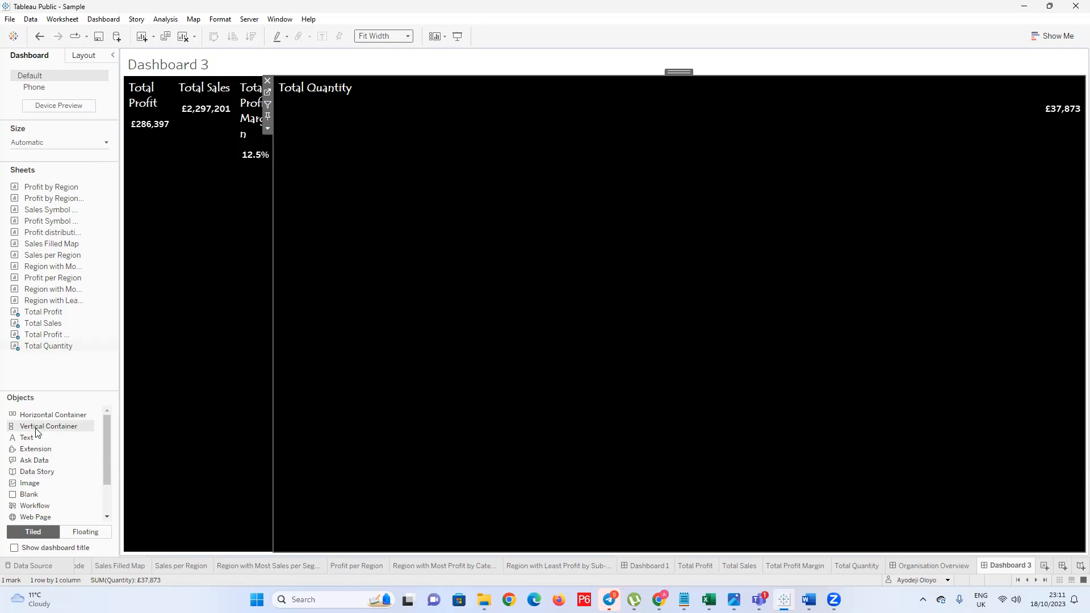
mouse_move(35, 431)
left_mouse_down()
mouse_move(171, 451)
mouse_move(281, 533)
mouse_move(274, 554)
left_mouse_up()
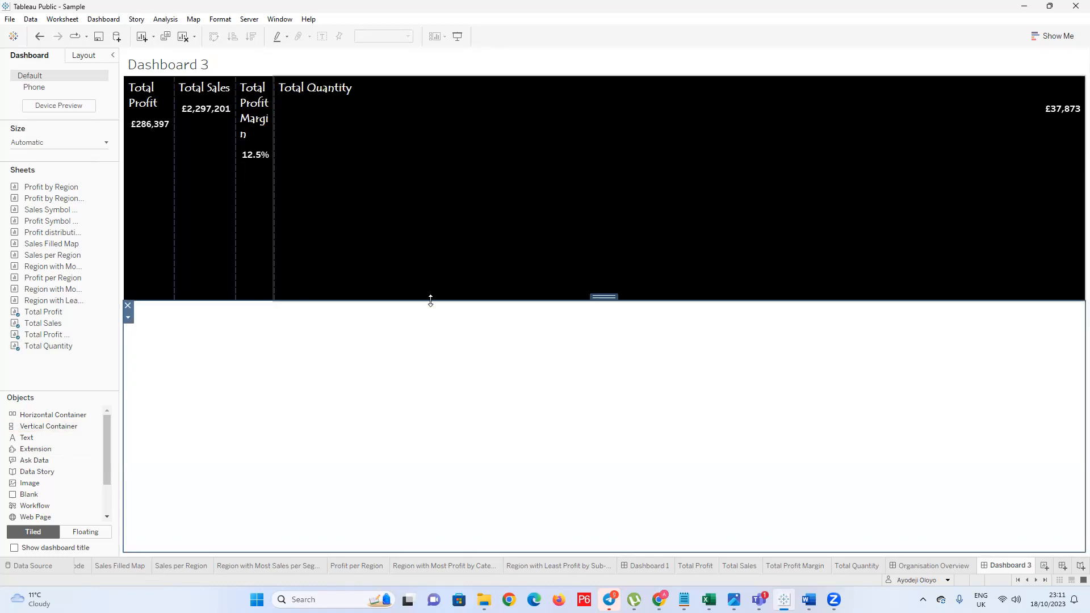
left_click_drag(433, 301, 441, 176)
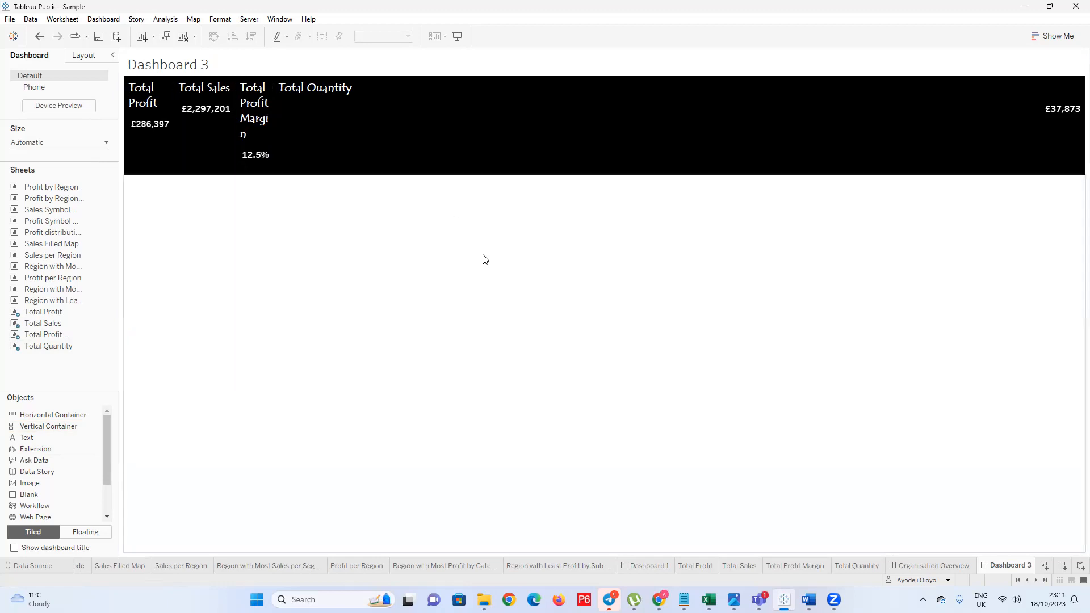
left_click(458, 240)
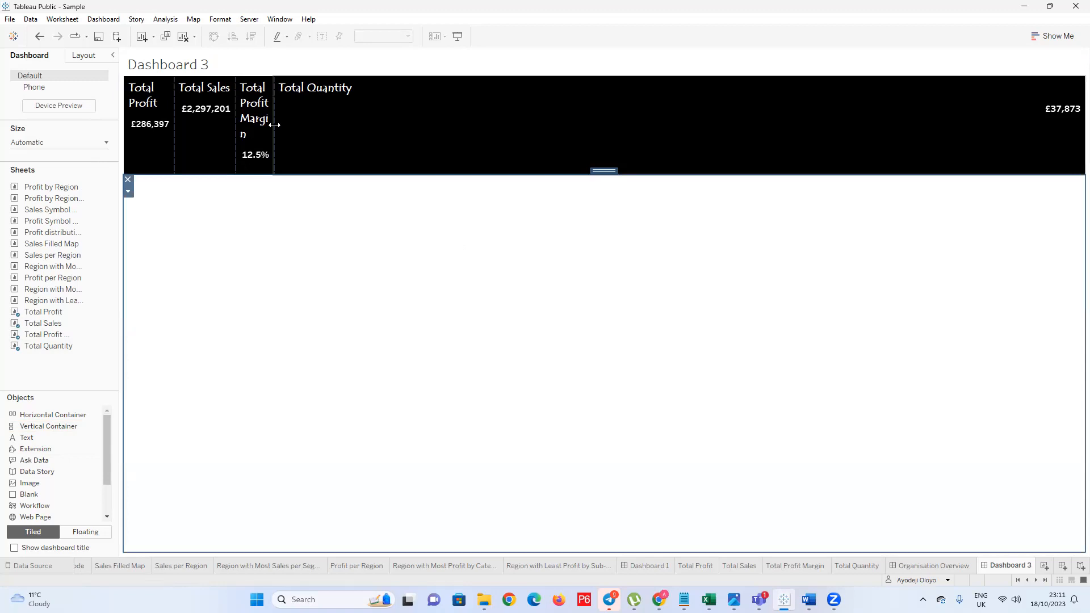
Widen the Total Profit Margin and Total Sales sheets in the black KPI row
left_click_drag(275, 125, 399, 127)
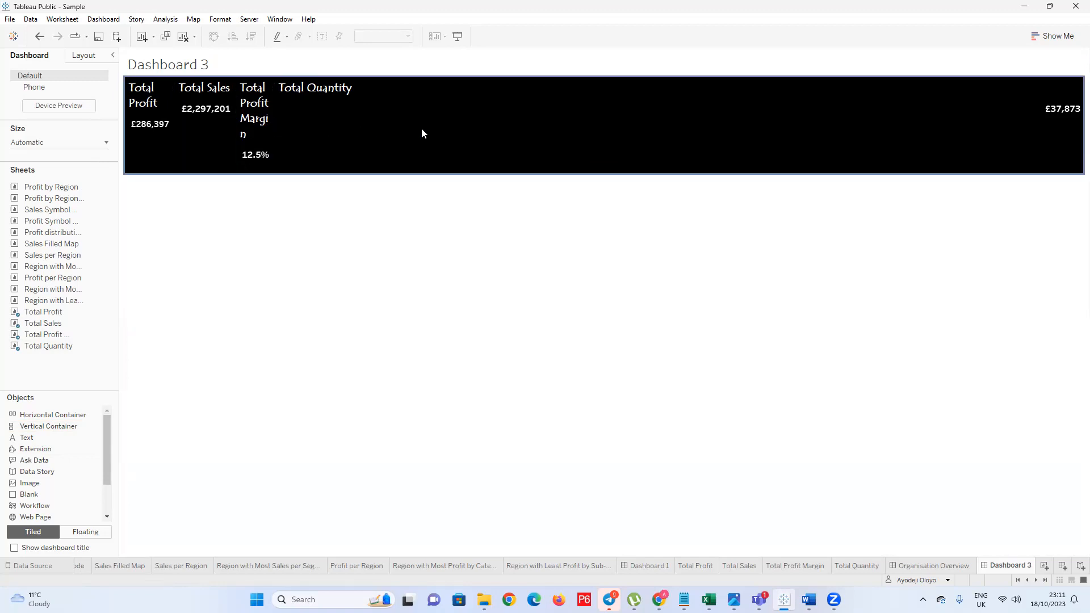
left_click_drag(585, 124, 767, 117)
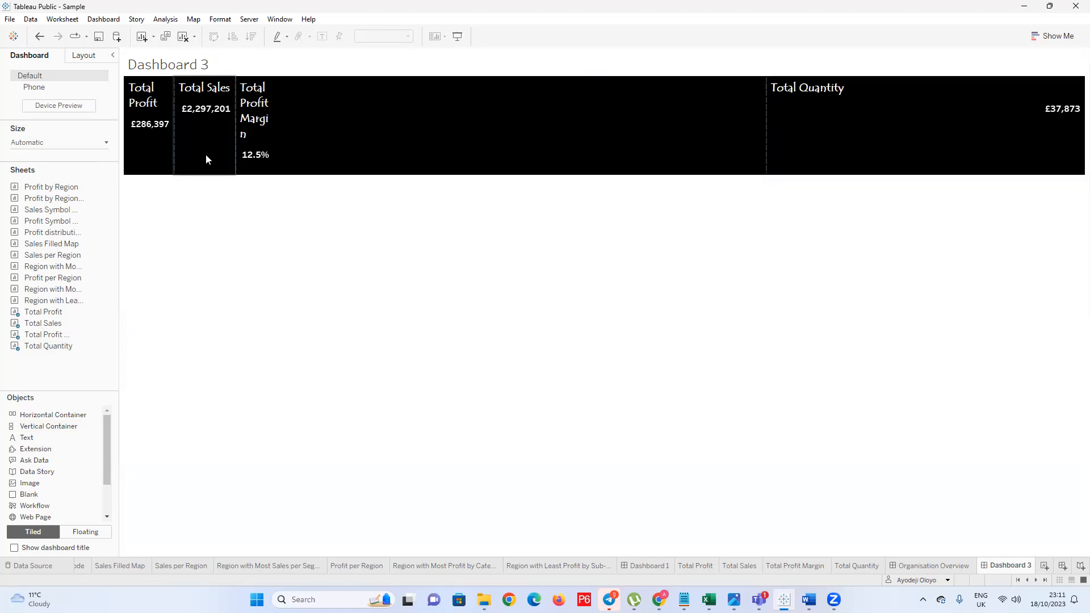
left_click_drag(238, 139, 384, 130)
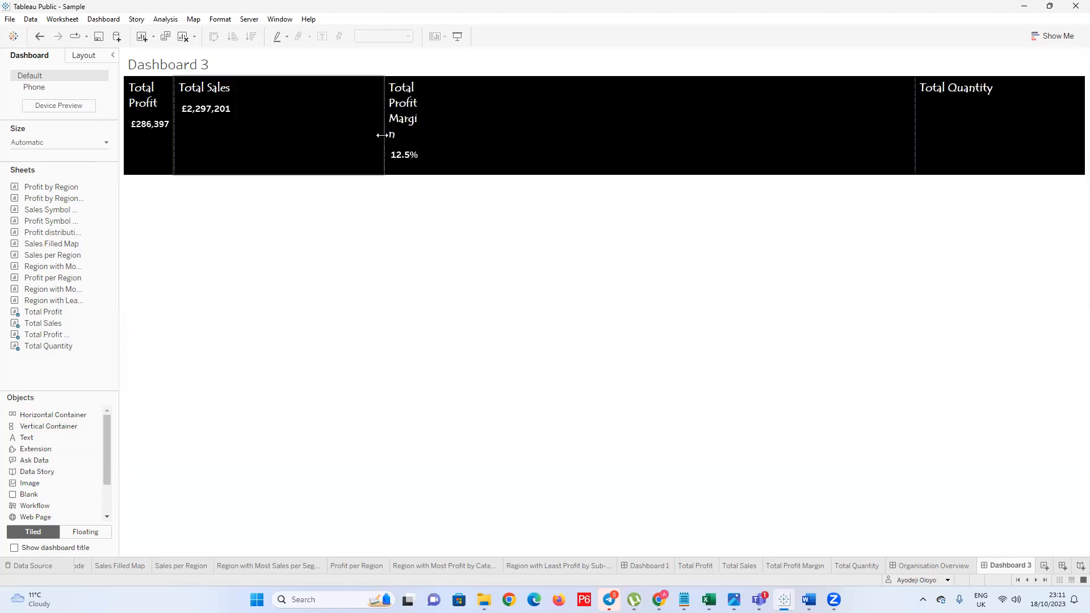
Set the Total Profit Margin, Total Sales and Total Profit sheets to Fit Width
left_click(485, 140)
left_click(391, 36)
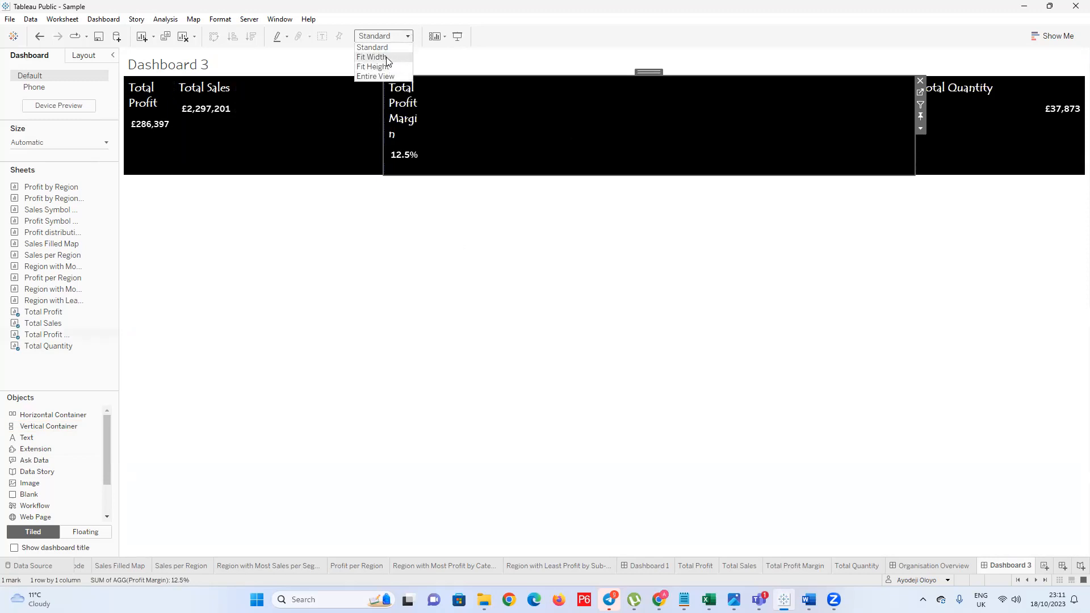
left_click(372, 56)
left_click(341, 130)
left_click(407, 36)
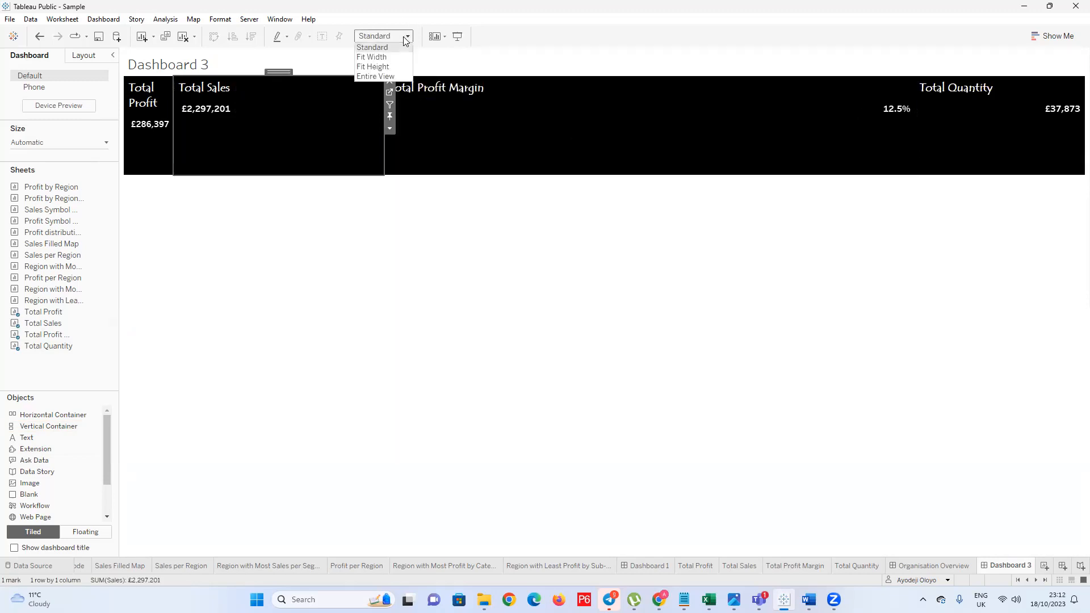
left_click(386, 67)
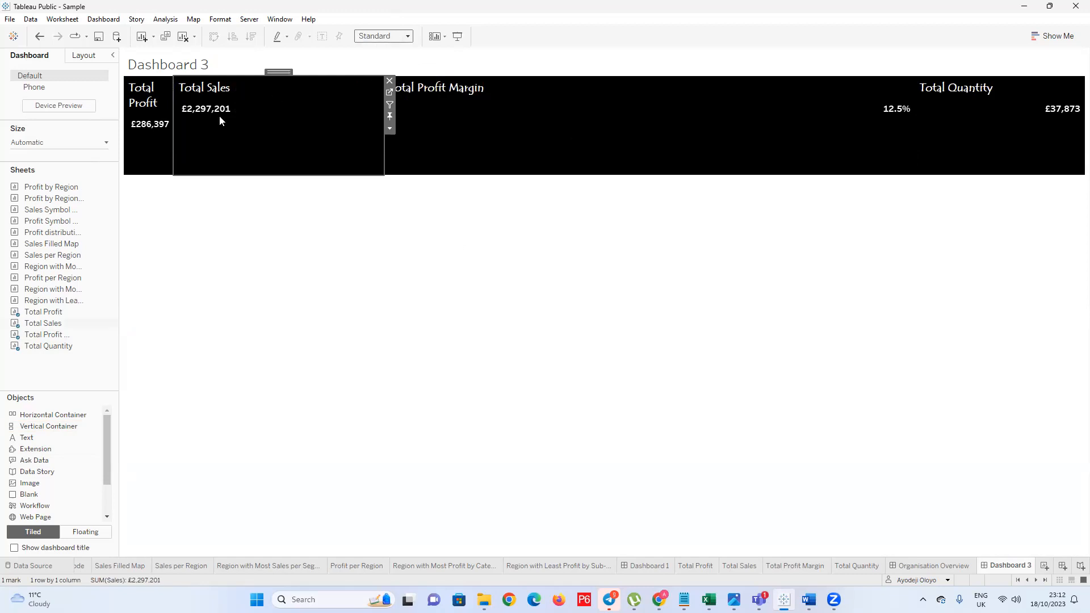
left_click(150, 151)
left_click(407, 36)
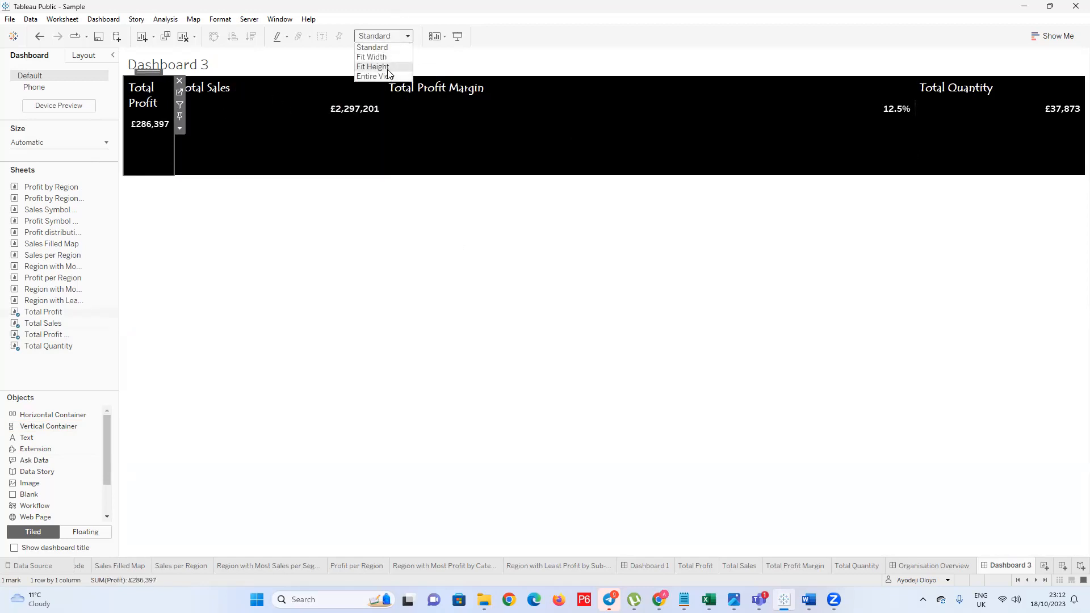
left_click(389, 59)
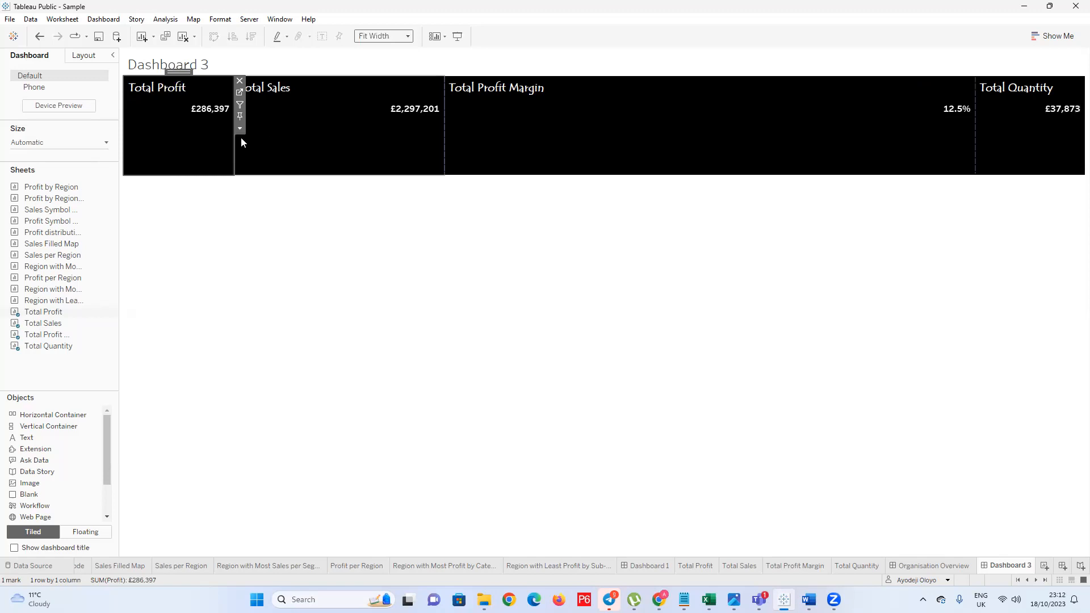
Redistribute the KPI row's widths by widening Total Profit and Total Sales and narrowing Total Profit Margin to make room for Total Quantity
left_click_drag(231, 143, 349, 132)
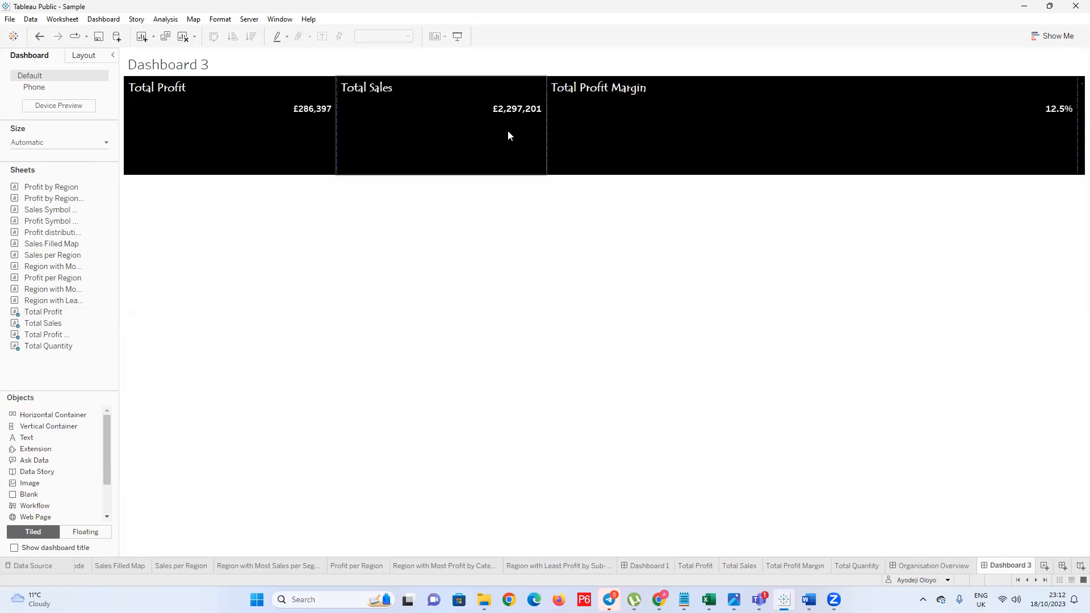
left_click_drag(546, 132, 639, 129)
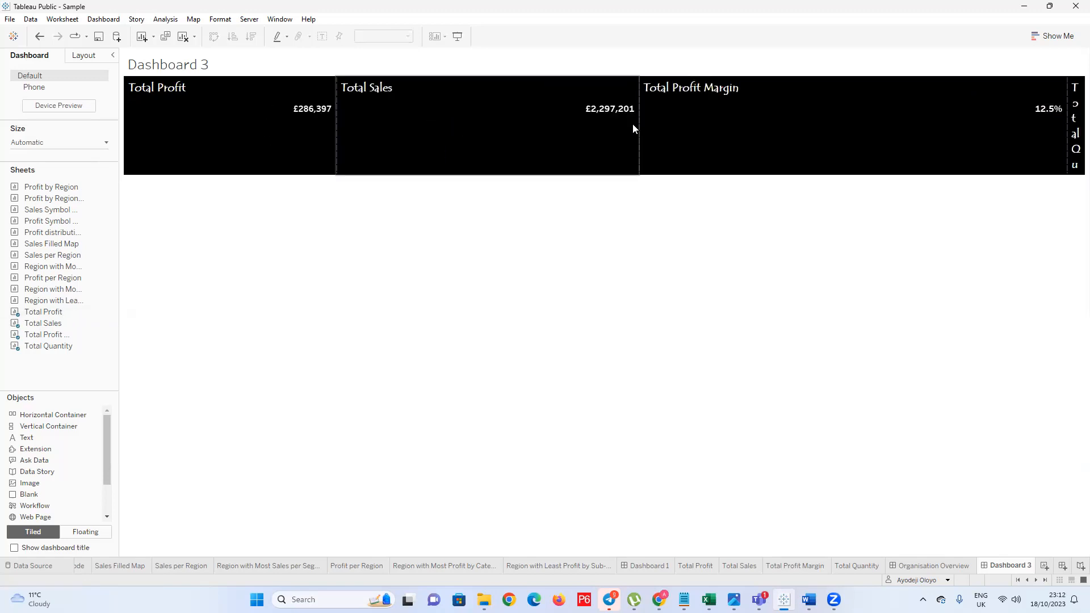
left_click_drag(1067, 125, 799, 142)
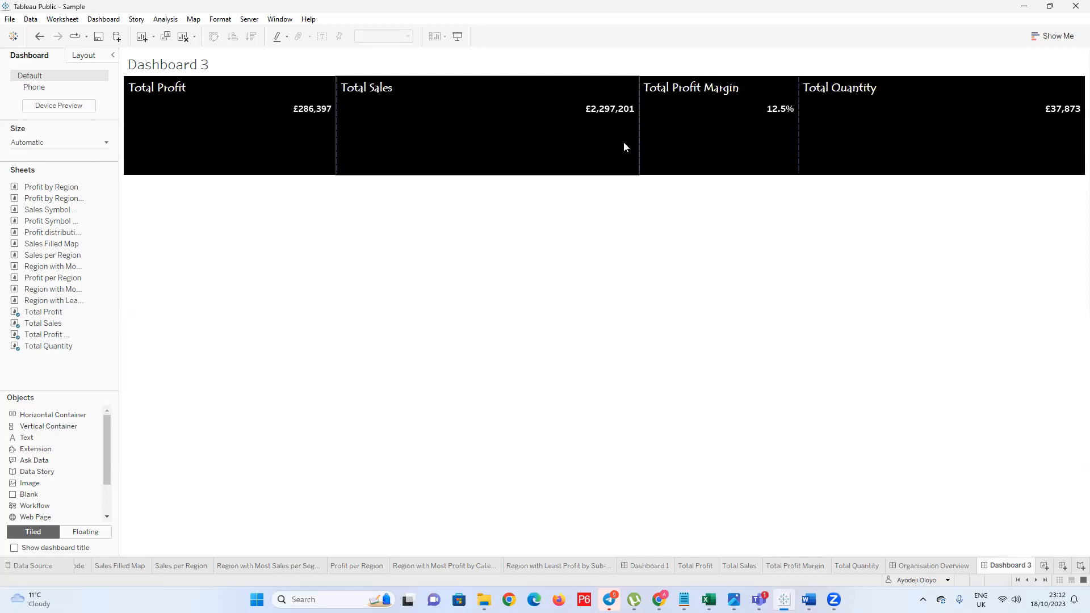
left_click_drag(639, 138, 540, 158)
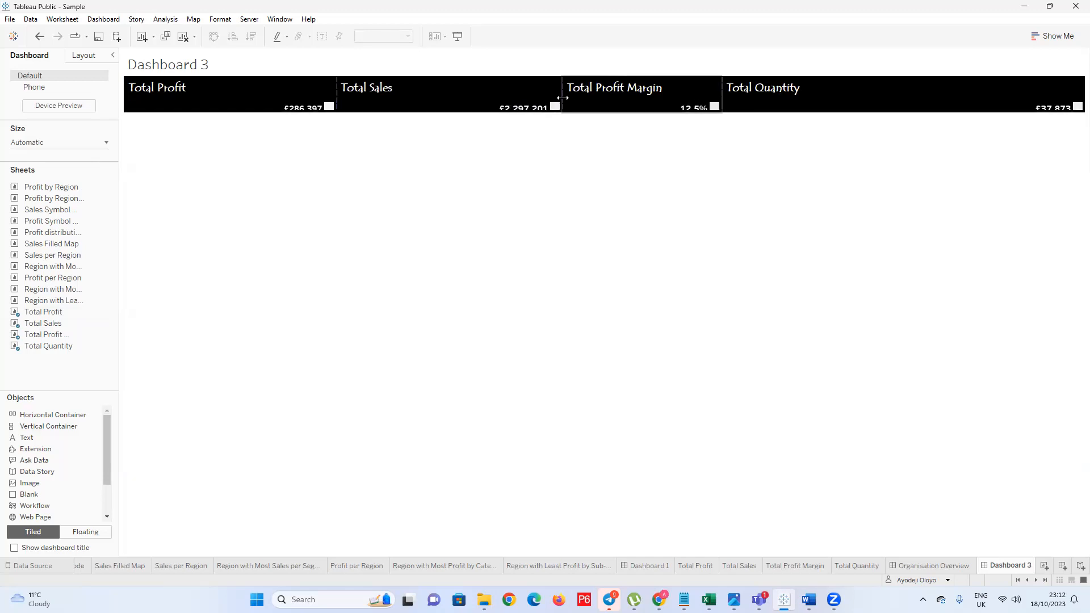
Undo the last height reduction in favour of a KPI row ending just below the figures, and even out the four sheets' widths
key("ctrl+z")
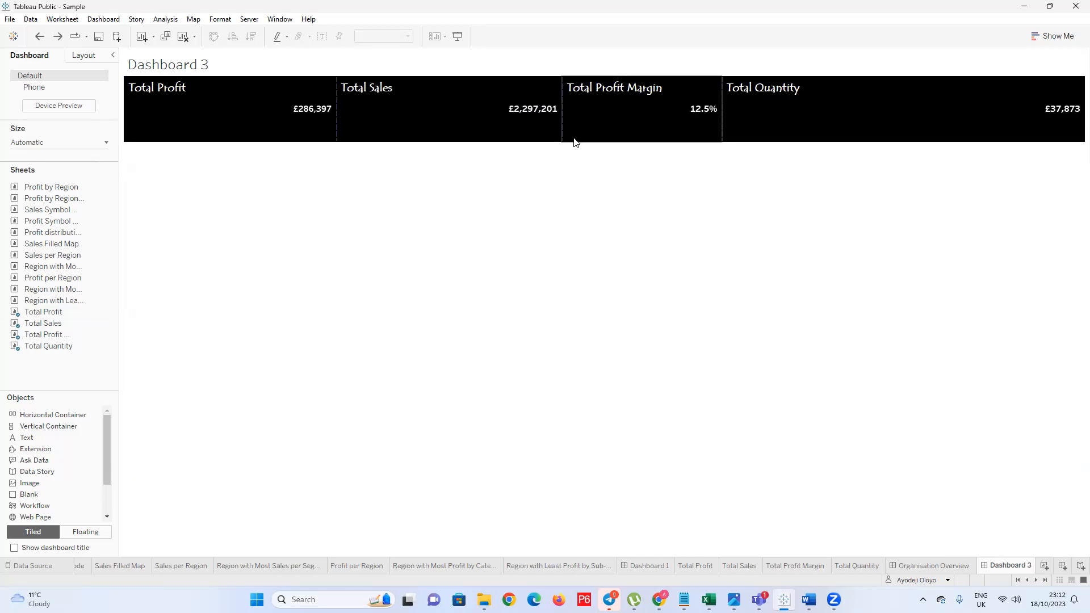
left_click_drag(573, 141, 576, 121)
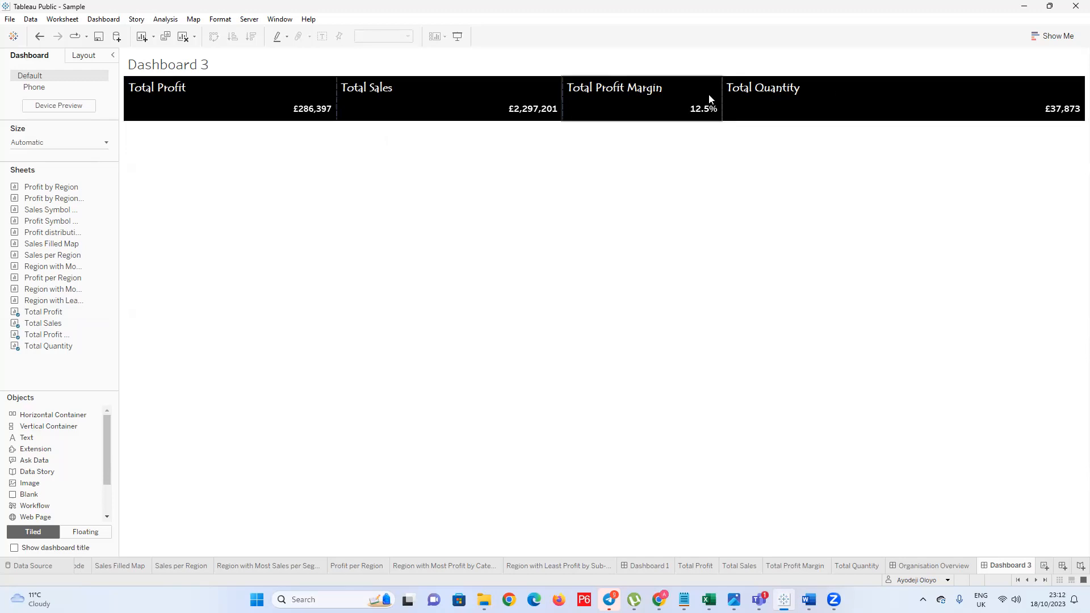
left_click_drag(722, 90, 826, 90)
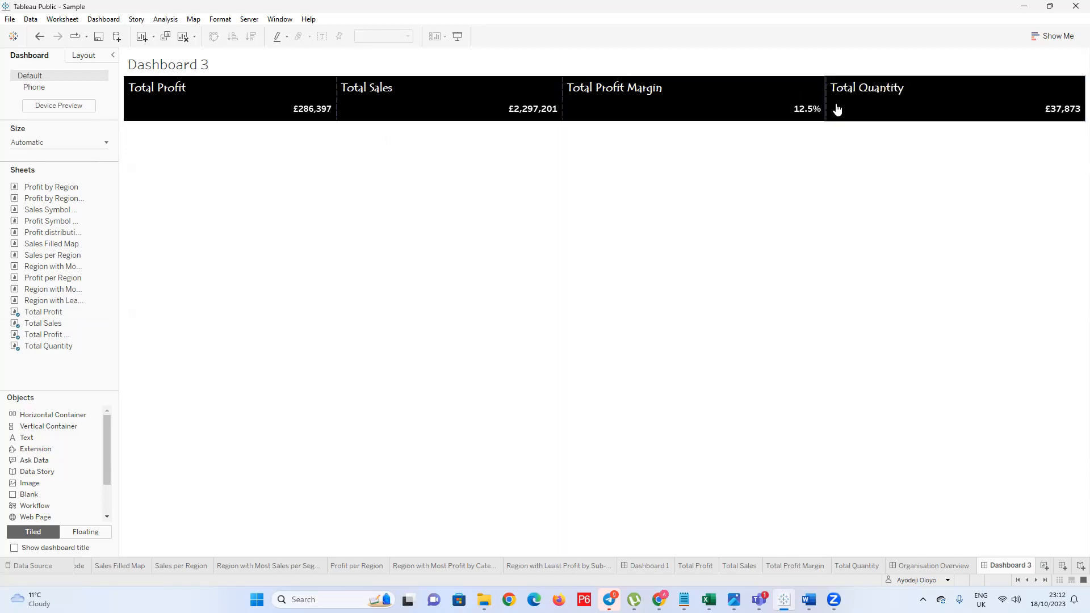
left_click_drag(561, 97, 570, 94)
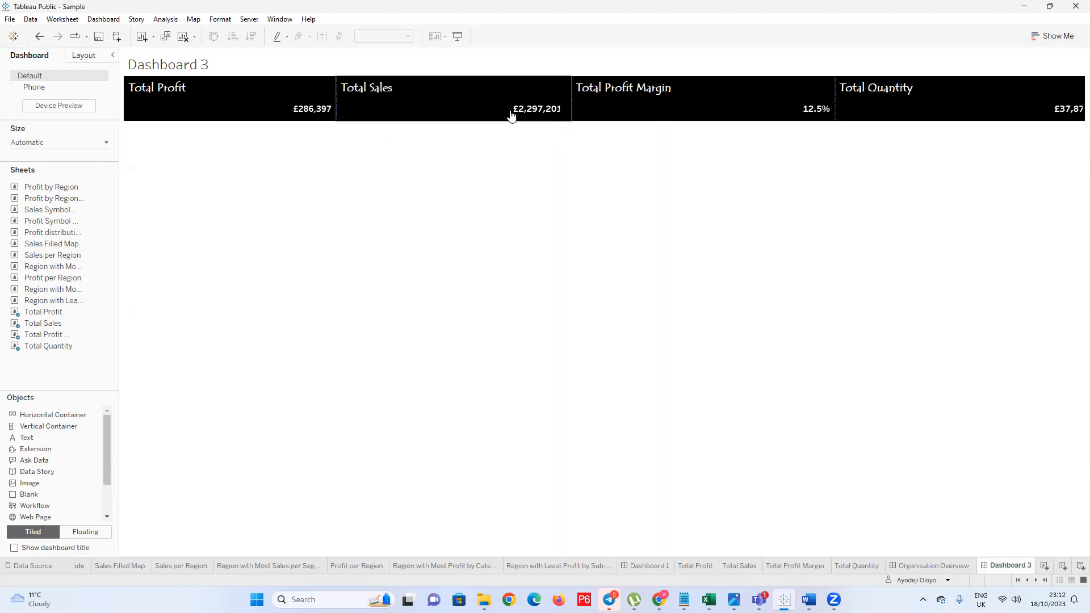
left_click_drag(337, 96, 347, 97)
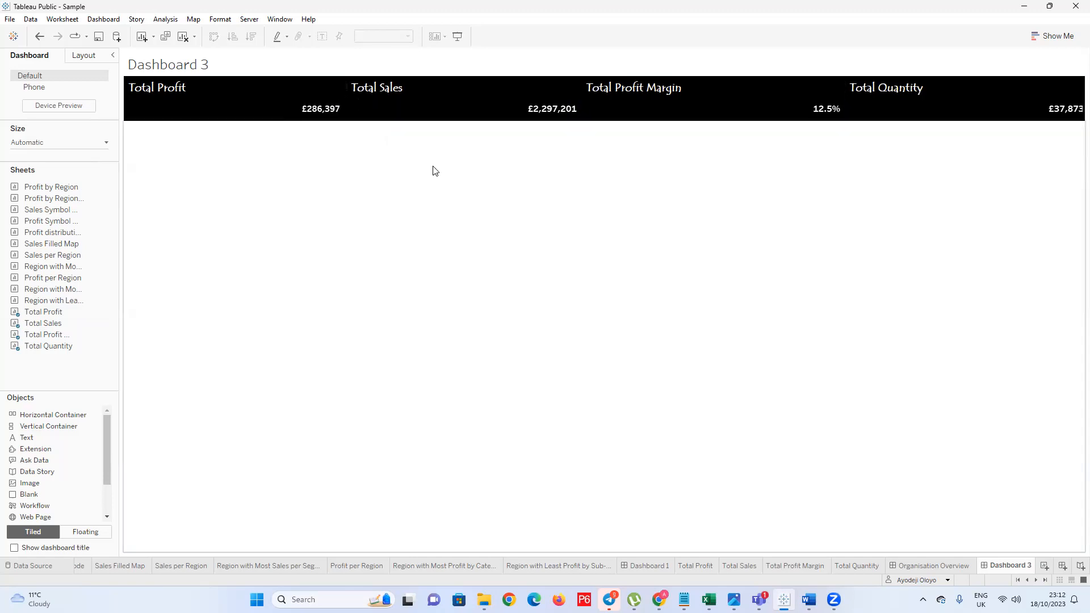
On the Organisation Overview dashboard, place Sales Symbol Map with Population below the KPI row and Profit Symbol Map with Population to its right
left_click(913, 564)
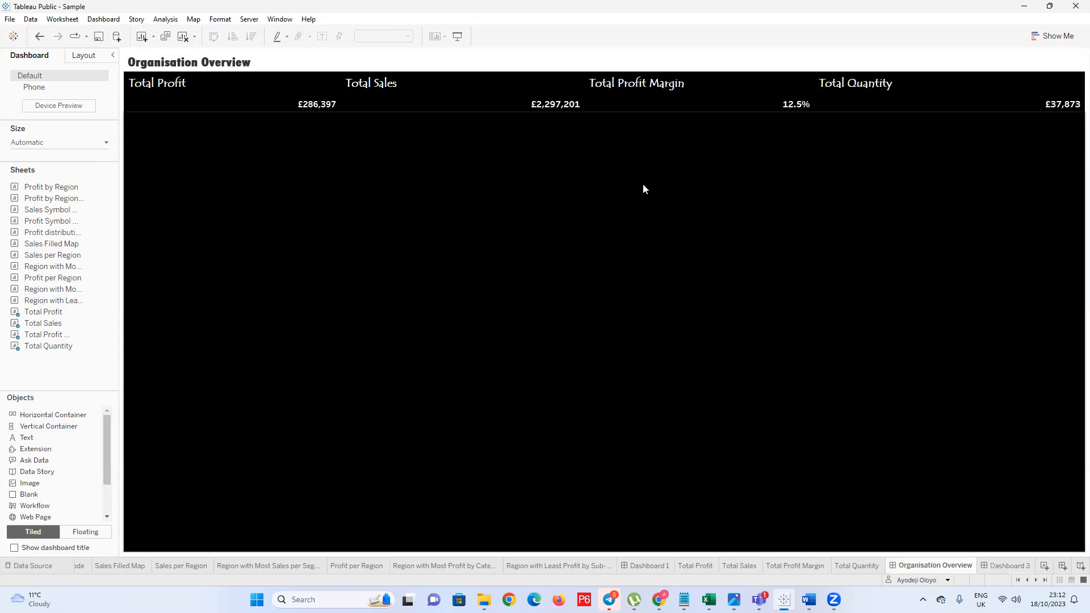
left_click(560, 153)
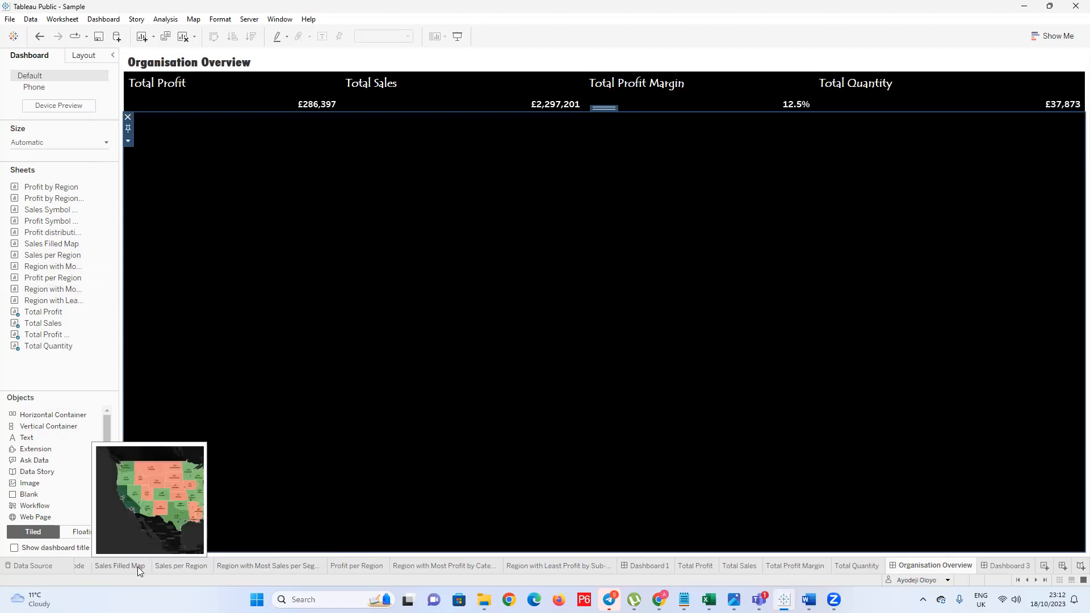
mouse_move(134, 568)
mouse_move(49, 245)
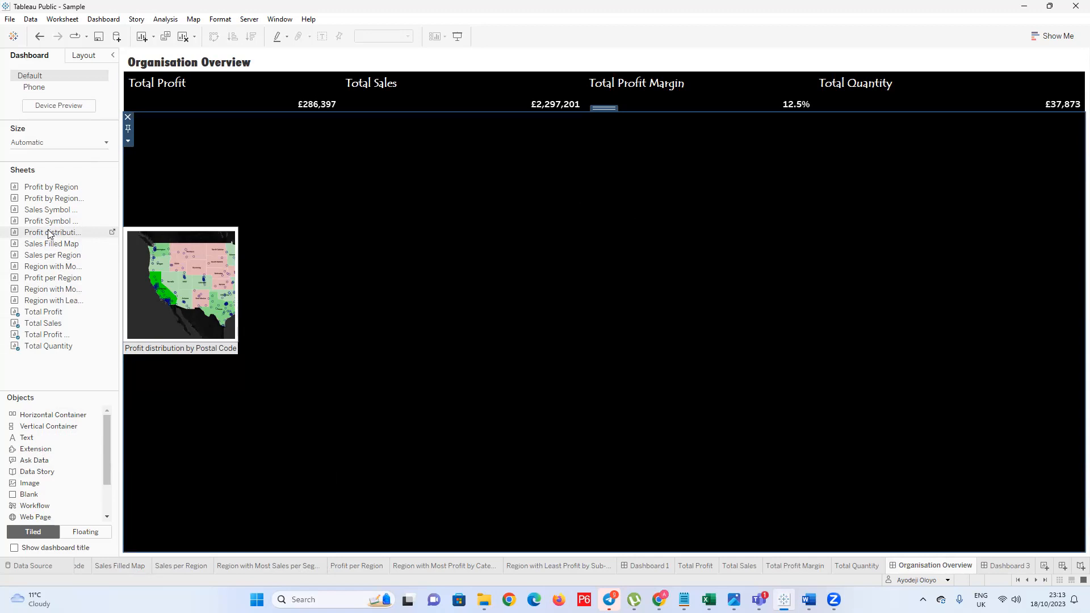
mouse_move(47, 213)
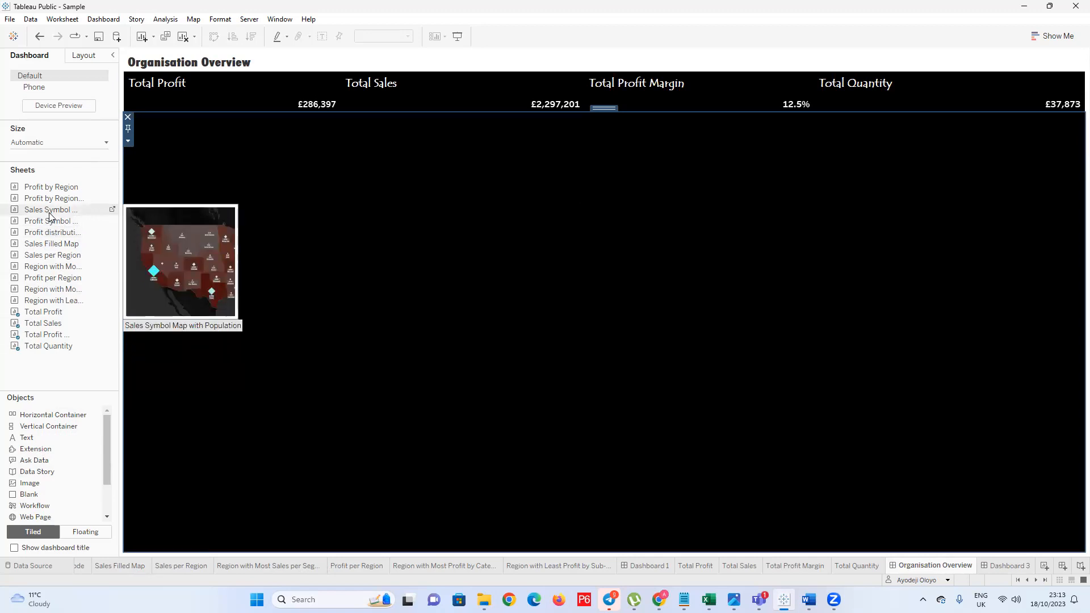
left_click_drag(43, 213, 221, 195)
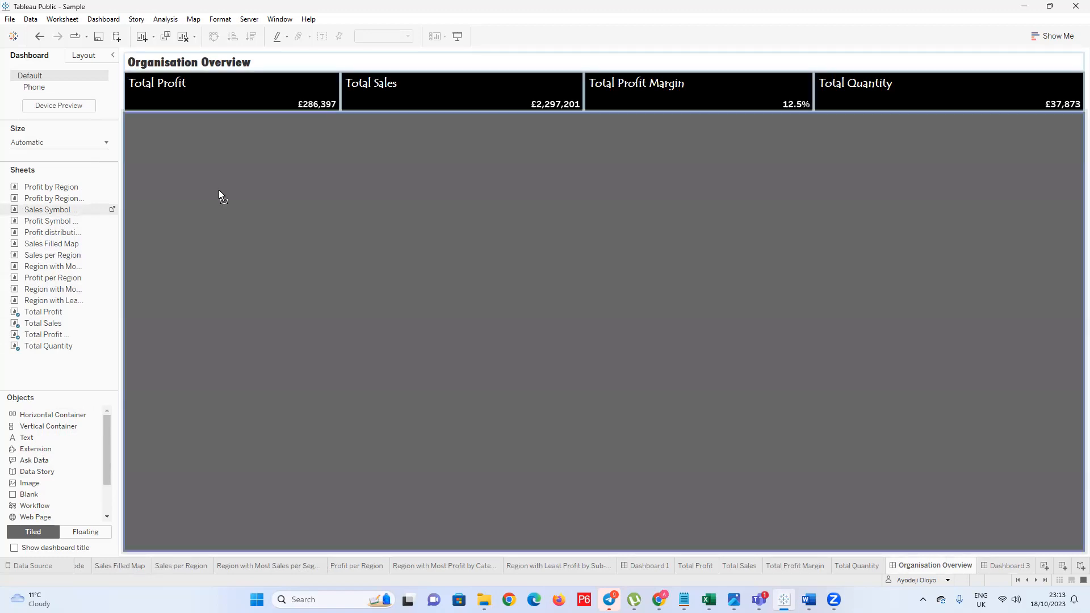
left_click_drag(220, 250, 217, 250)
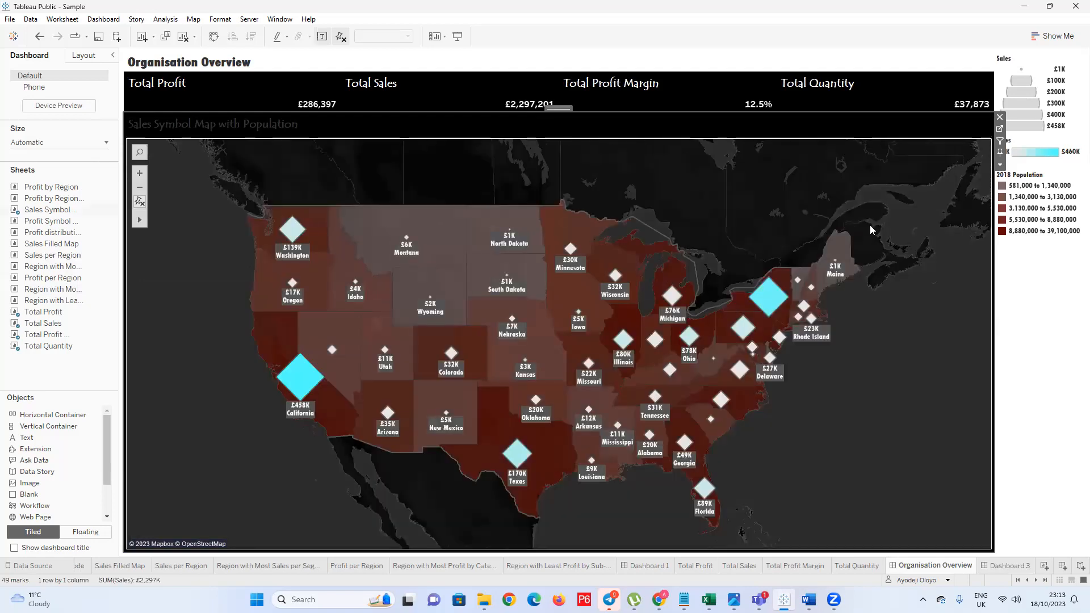
mouse_move(34, 221)
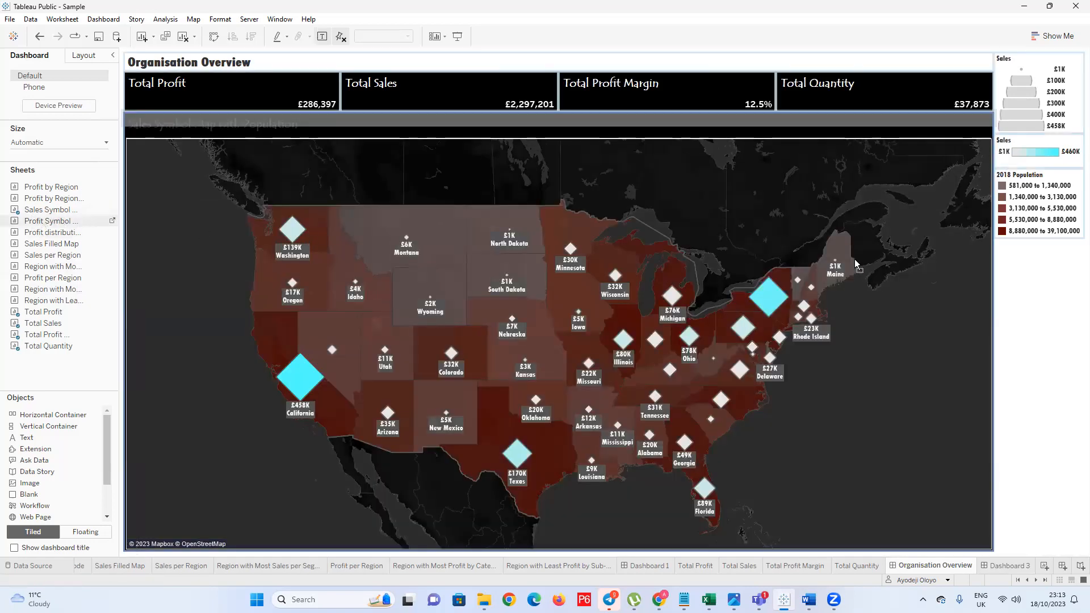
left_click_drag(962, 262, 962, 265)
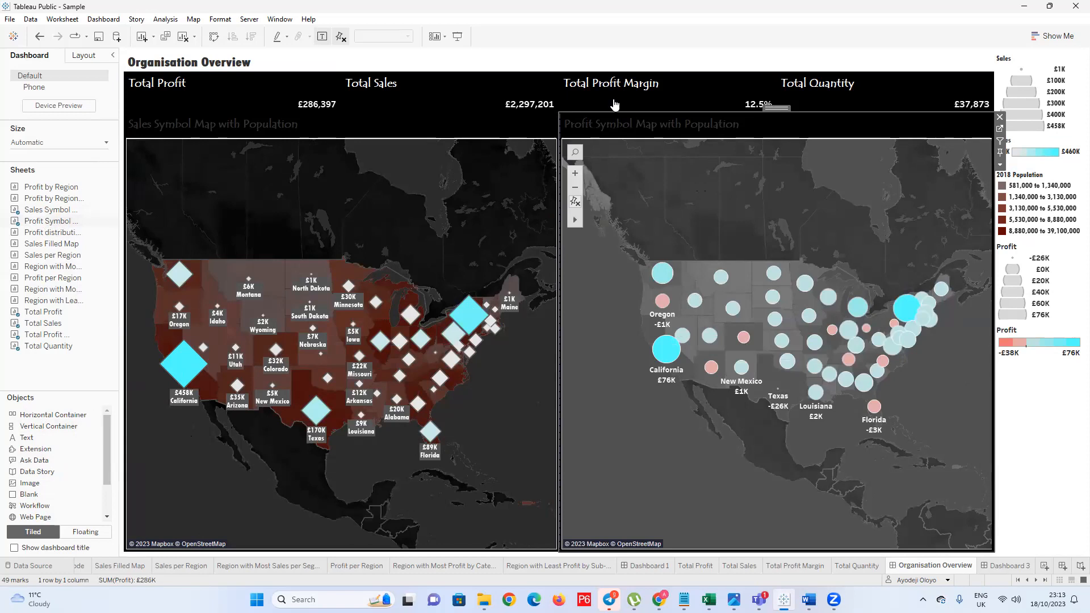
Set the title text of the Profit Symbol Map with Population to white
double_click(677, 124)
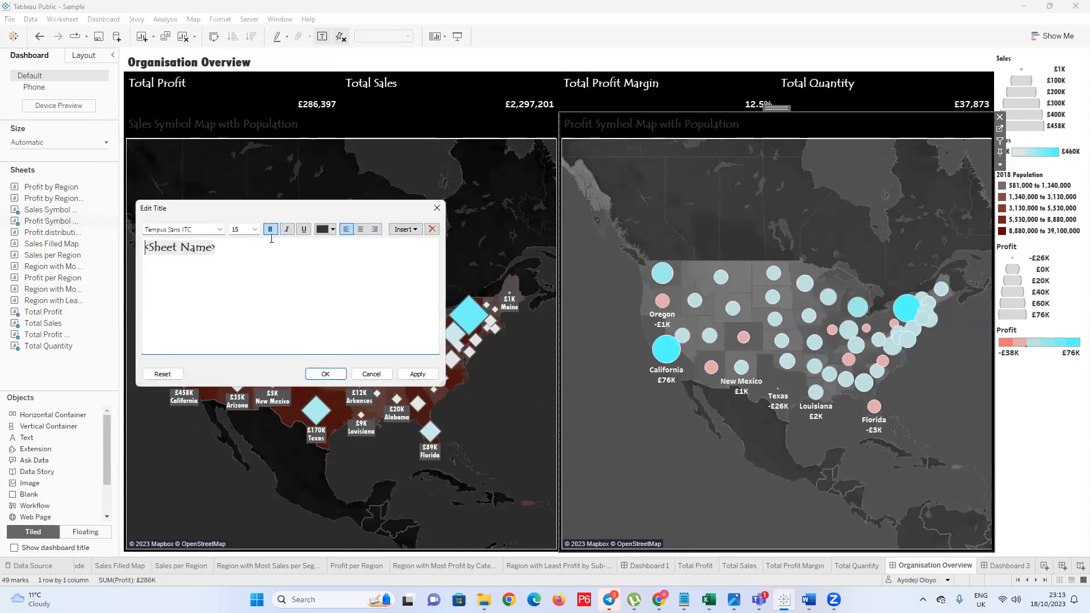
left_click(331, 229)
left_click(333, 242)
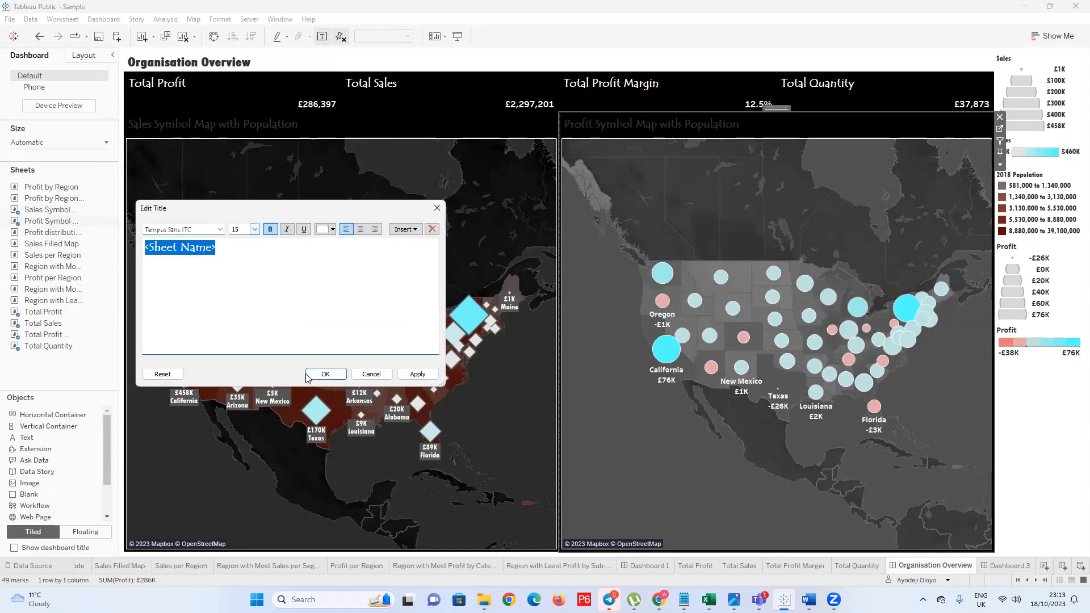
left_click(324, 375)
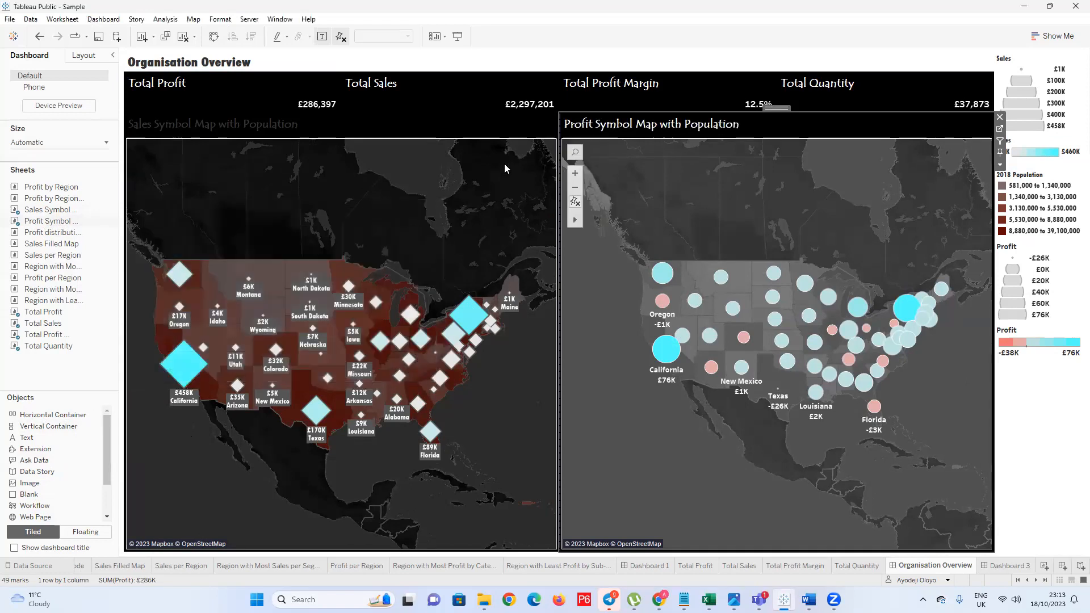
Set the title text of the Sales Symbol Map with Population to white
left_click(278, 128)
double_click(281, 131)
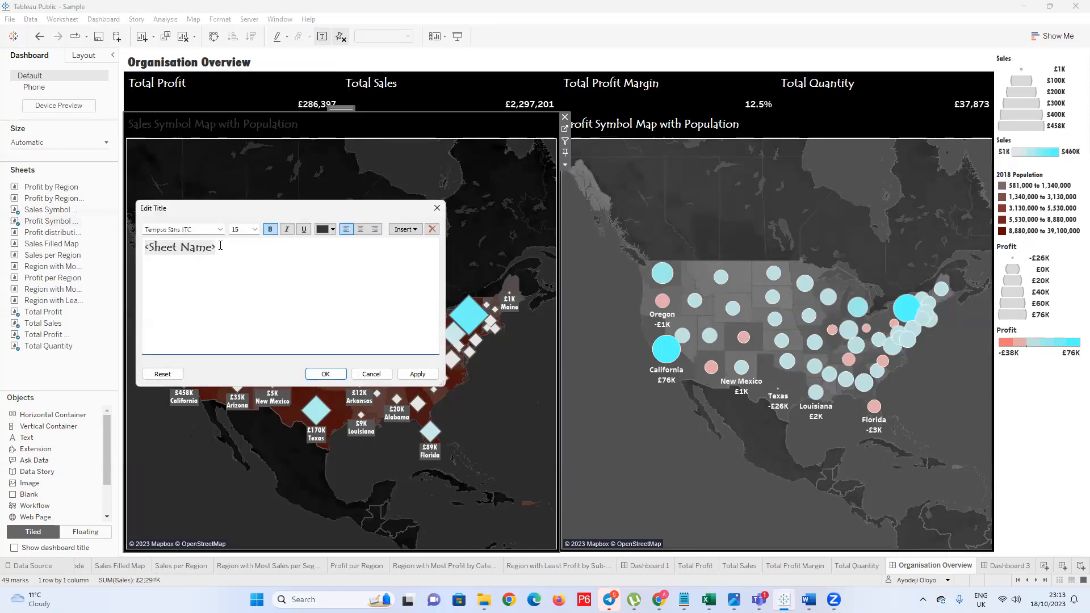
key("ctrl+a")
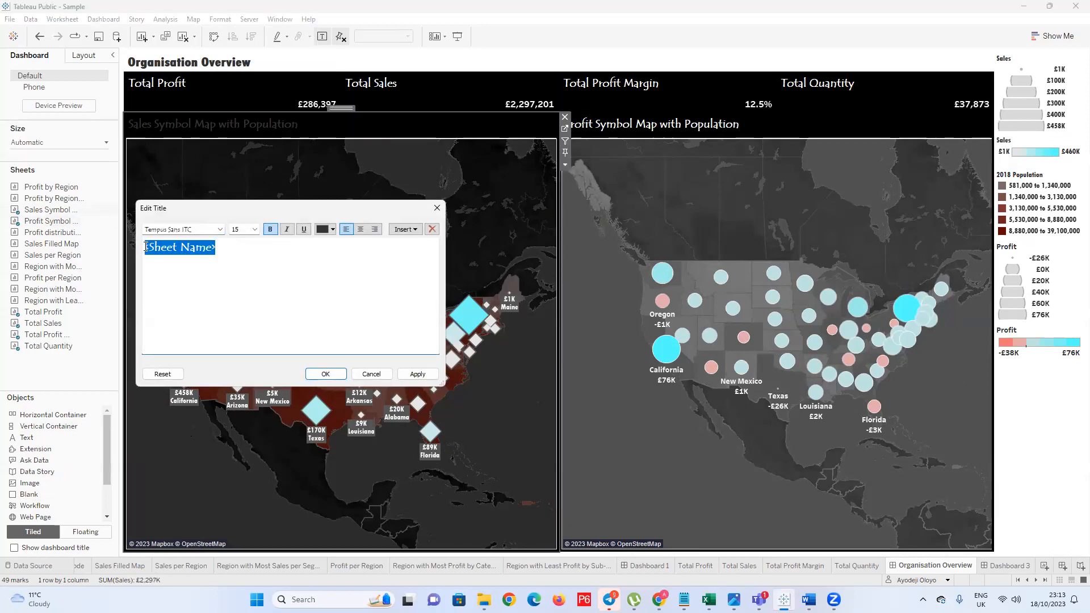
left_click(332, 229)
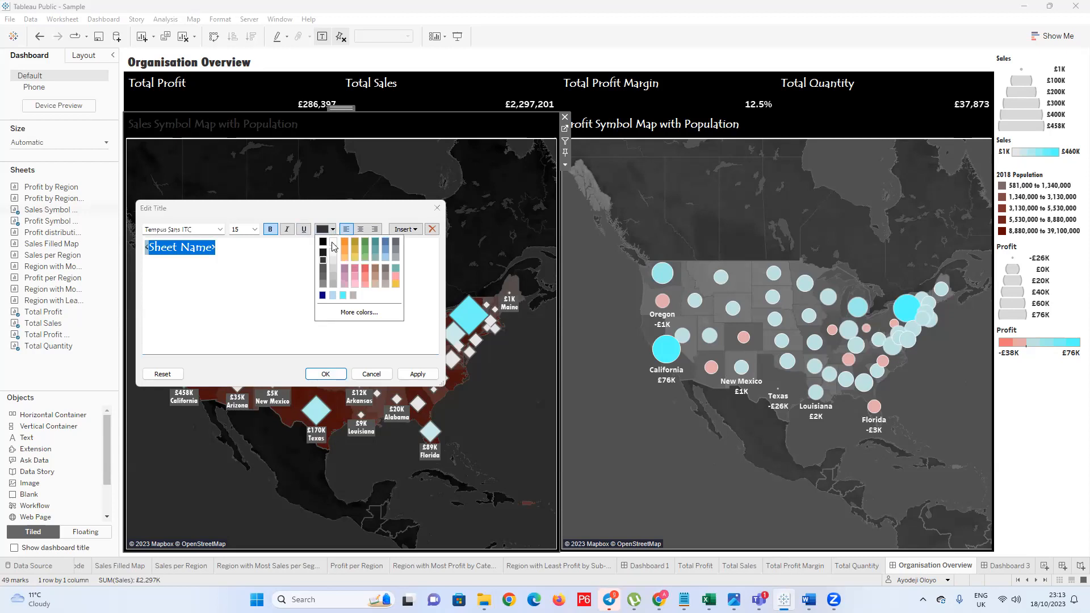
left_click(331, 241)
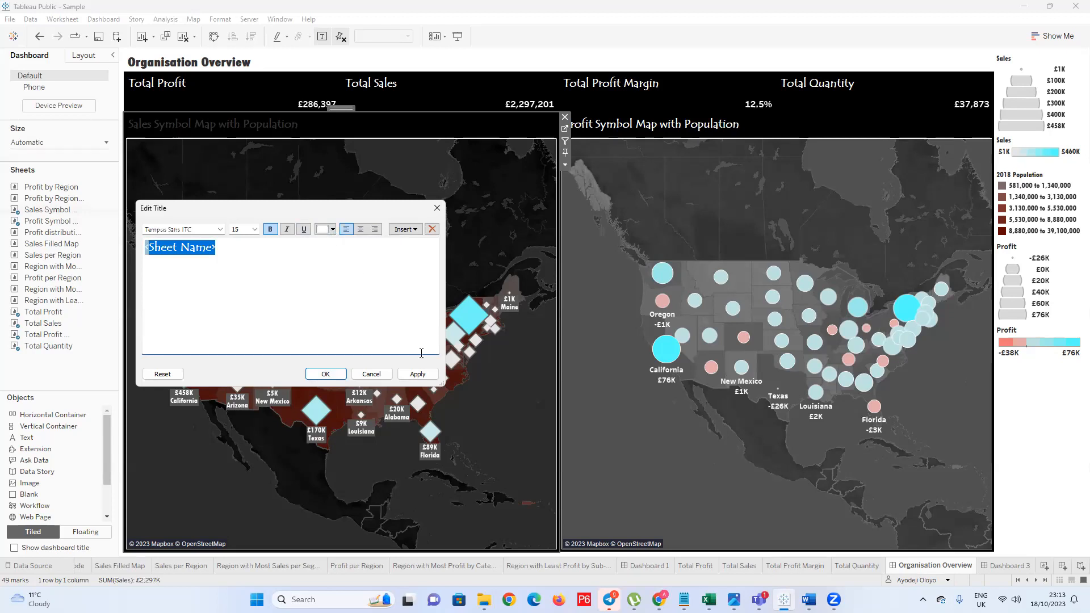
left_click(326, 374)
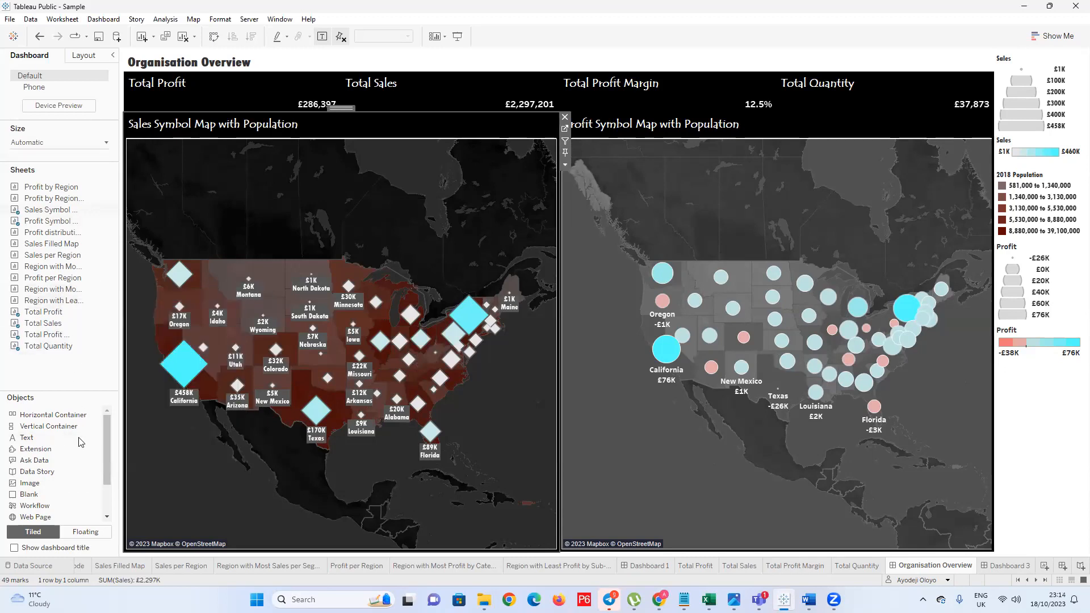
Try to add a vertical container below the two maps and undo the placement
left_click(39, 427)
left_click_drag(527, 558, 547, 548)
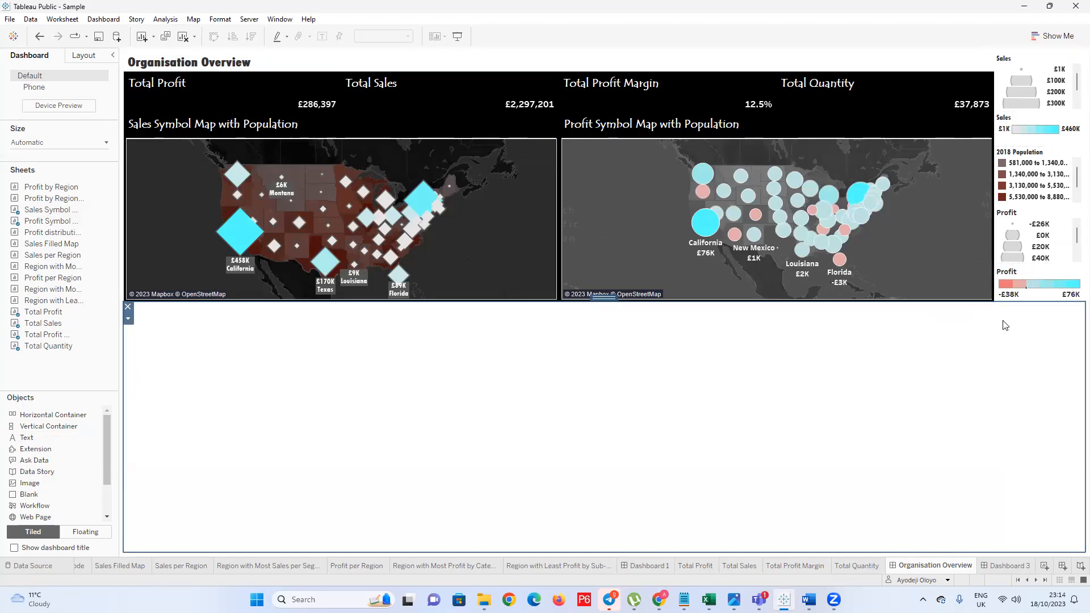
key("Delete")
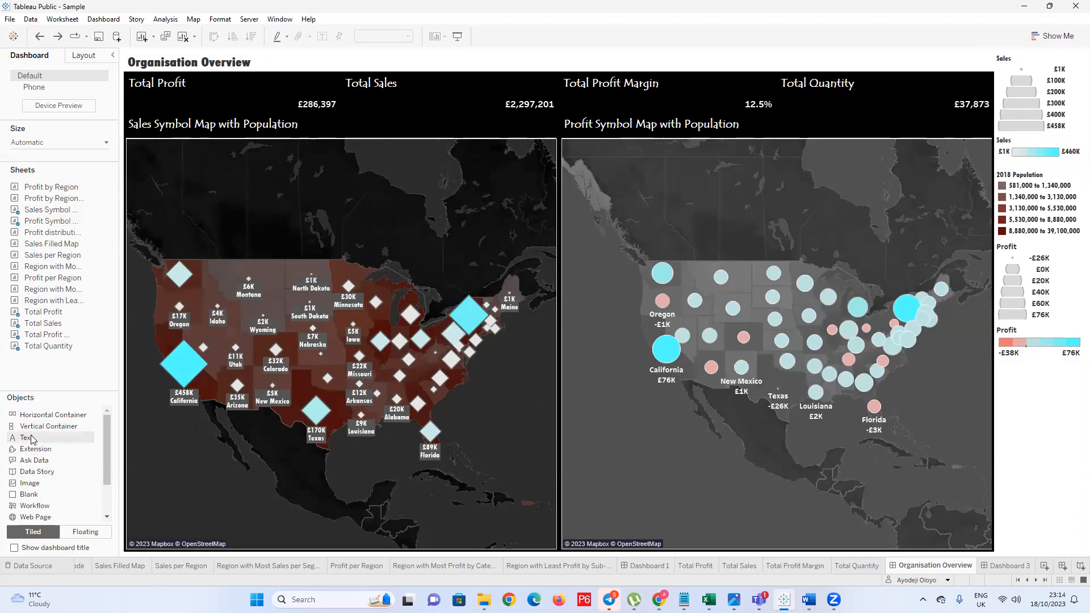
Try placing another container beside the two maps, and undo back until only the KPI row remains on the Organisation Overview dashboard
left_click_drag(32, 432, 477, 532)
left_click_drag(601, 531, 471, 487)
left_click_drag(742, 474, 809, 478)
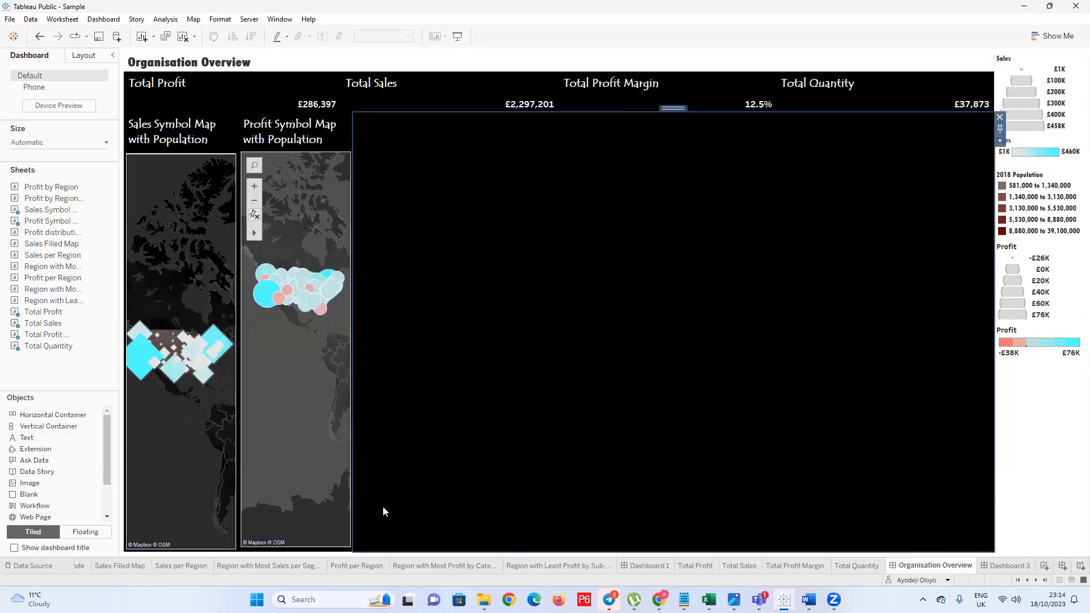
key("ctrl+z")
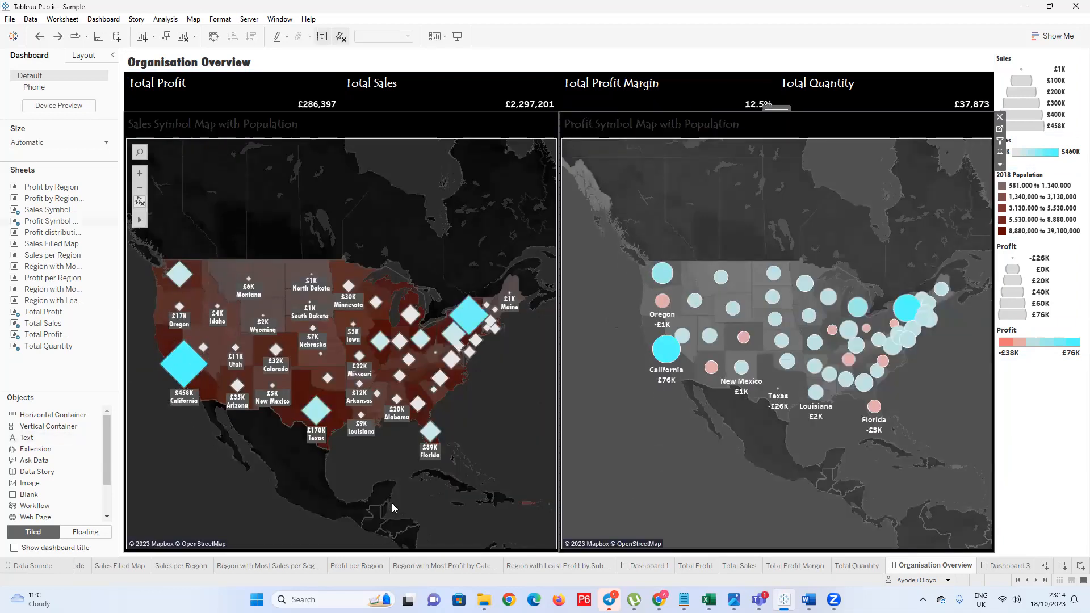
key("ctrl+z")
key("ctrl+z")
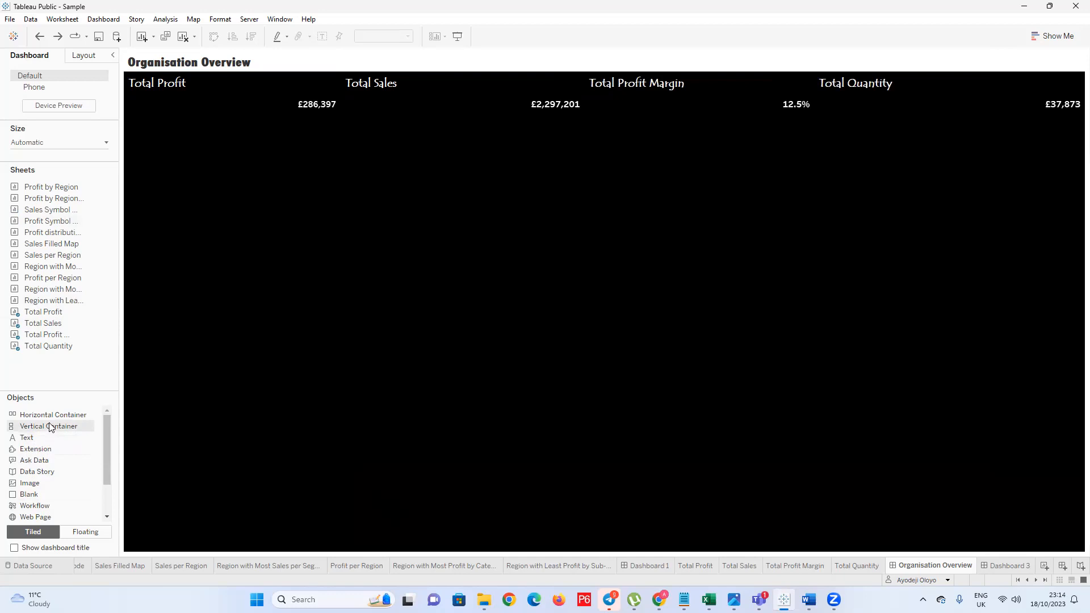
Try out containers in the empty area below the Organisation Overview KPI row and undo the placements
left_click_drag(50, 430, 519, 411)
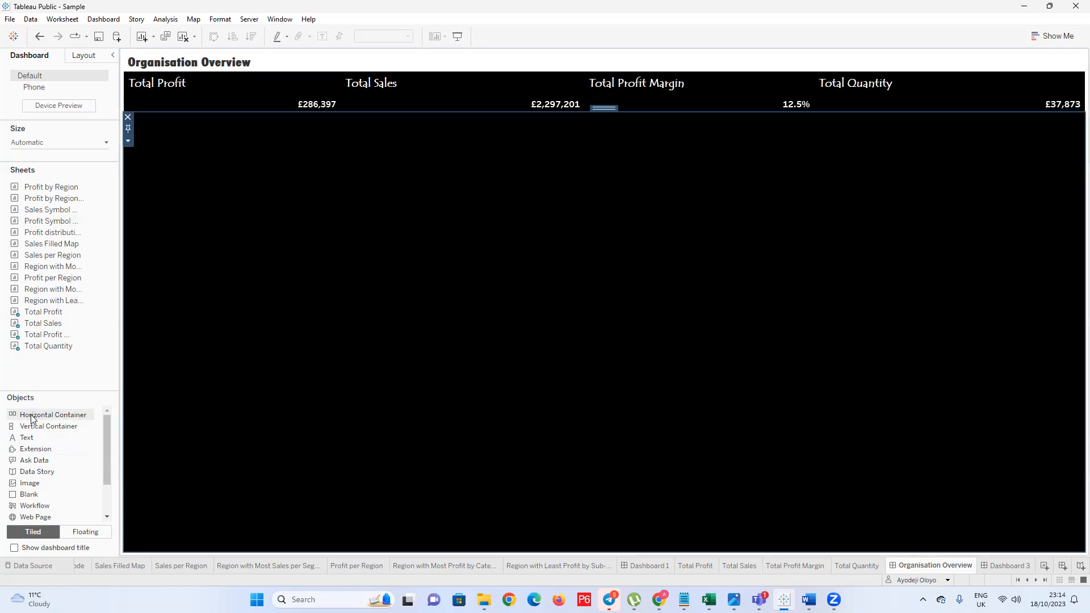
left_click(136, 442)
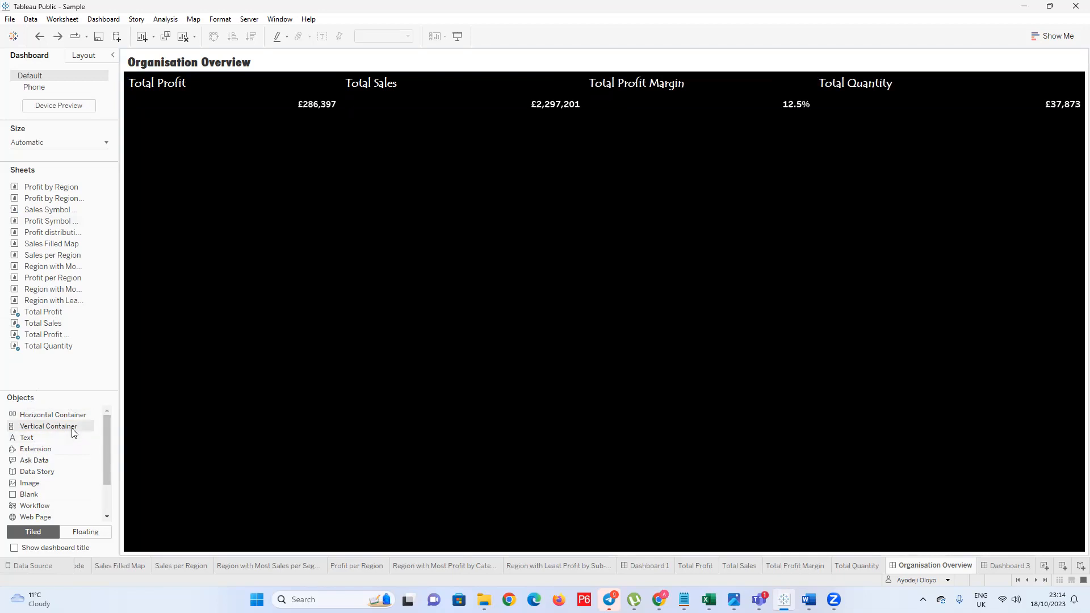
left_click_drag(66, 420, 343, 452)
key("ctrl+z")
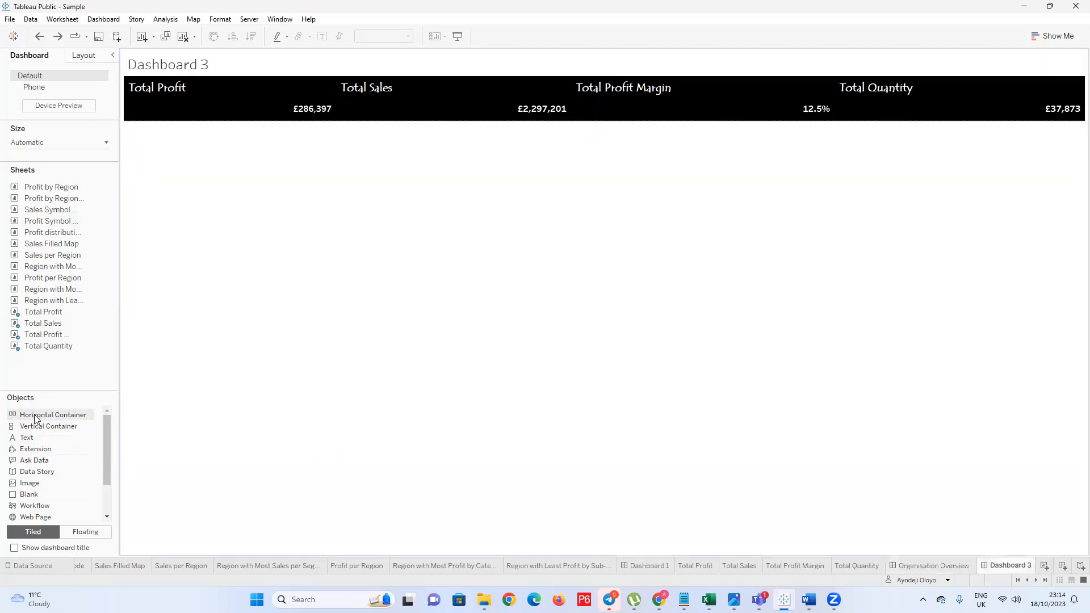
On Dashboard 3, add a horizontal container below the KPI row and a vertical container inside it, widened to most of the row
left_click_drag(32, 418, 307, 380)
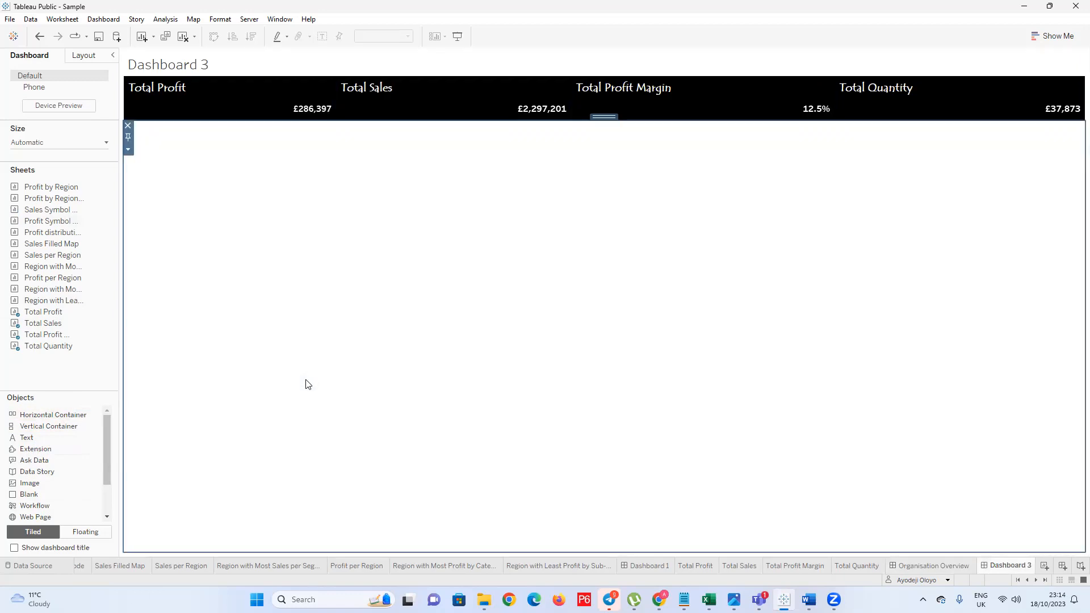
mouse_move(11, 431)
left_mouse_down()
mouse_move(205, 399)
mouse_move(301, 354)
left_mouse_up()
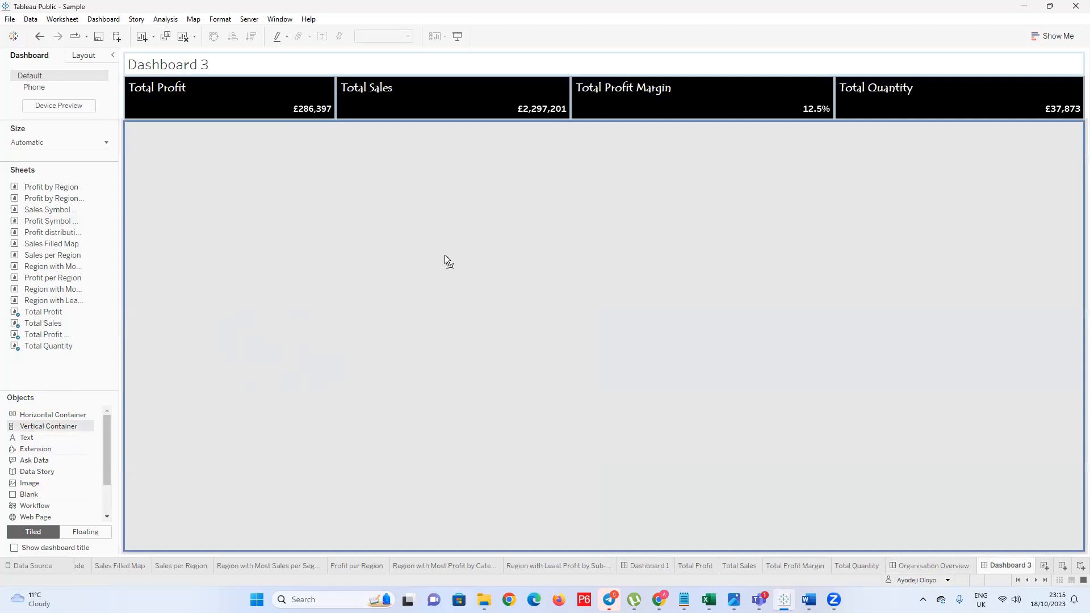
left_click_drag(159, 254, 129, 279)
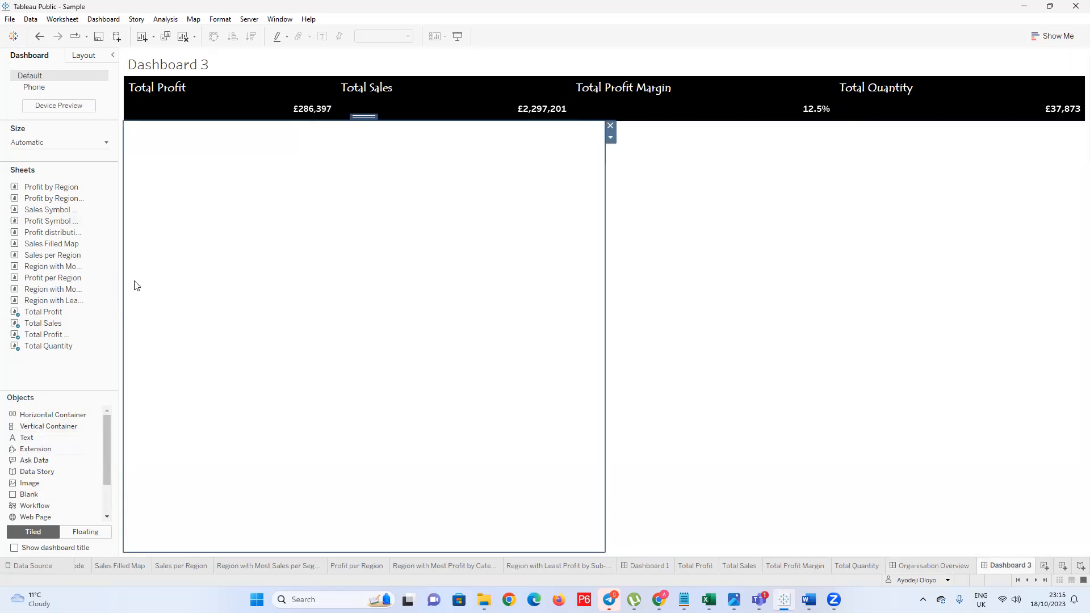
left_click_drag(603, 263, 992, 267)
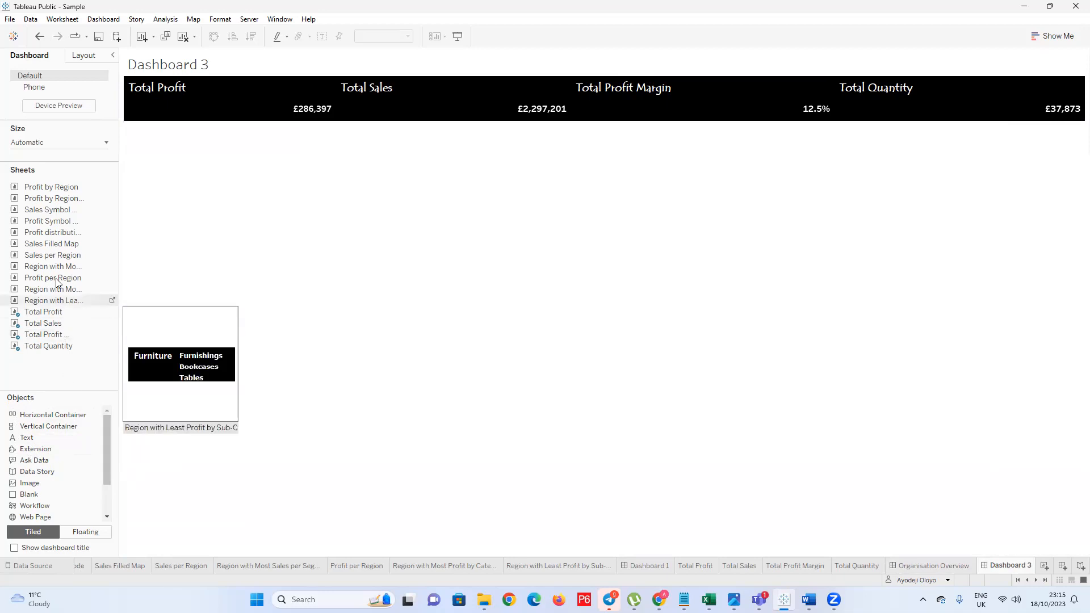
Place Sales Symbol Map with Population below the KPI row and Profit Symbol Map with Population to its right on Dashboard 3
mouse_move(63, 307)
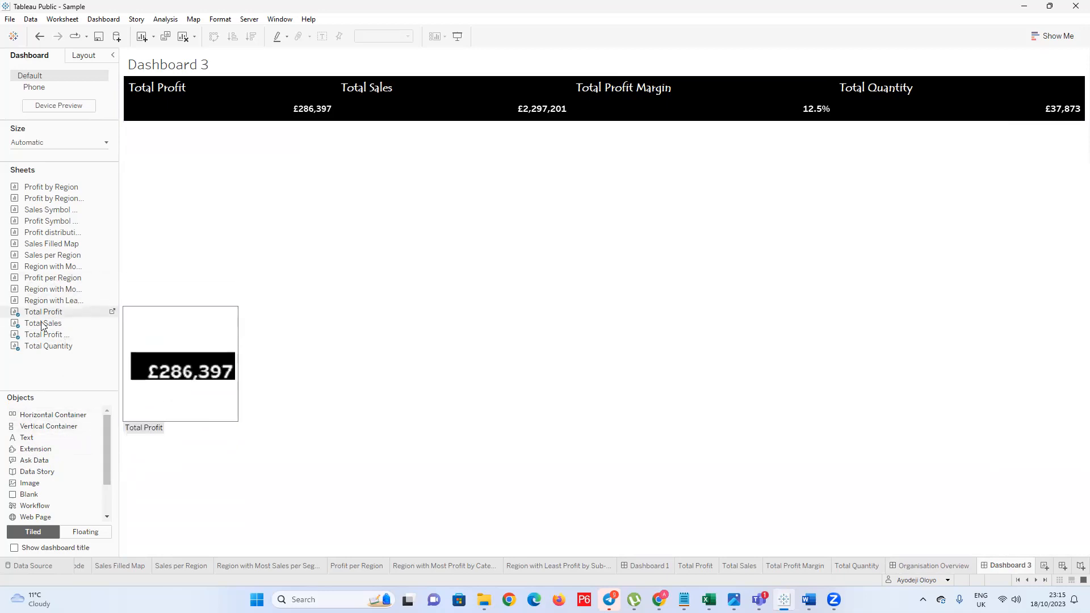
mouse_move(62, 233)
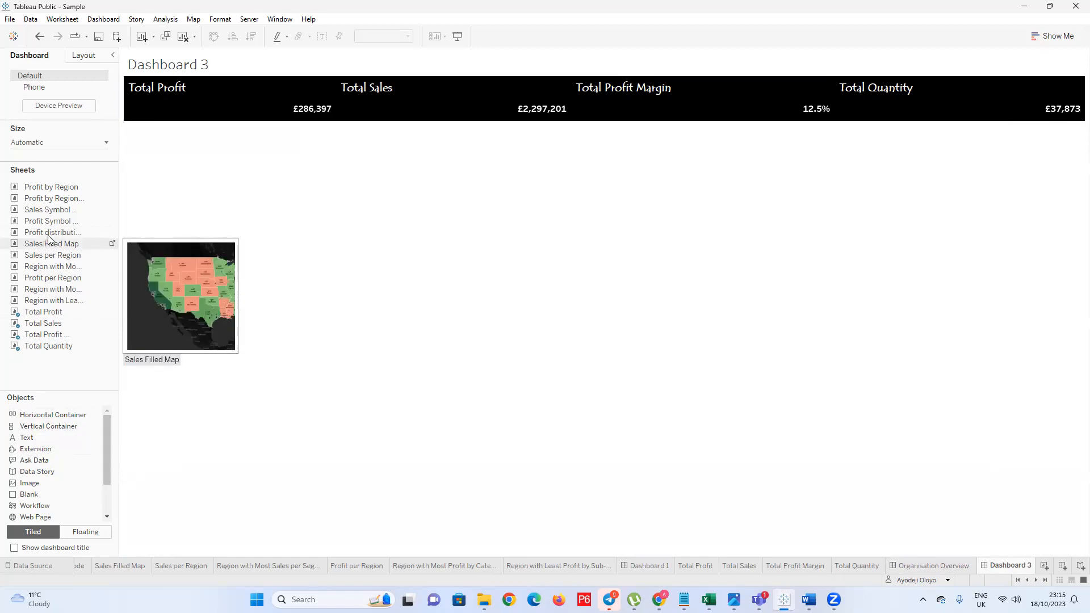
mouse_move(54, 214)
left_click_drag(63, 215, 300, 241)
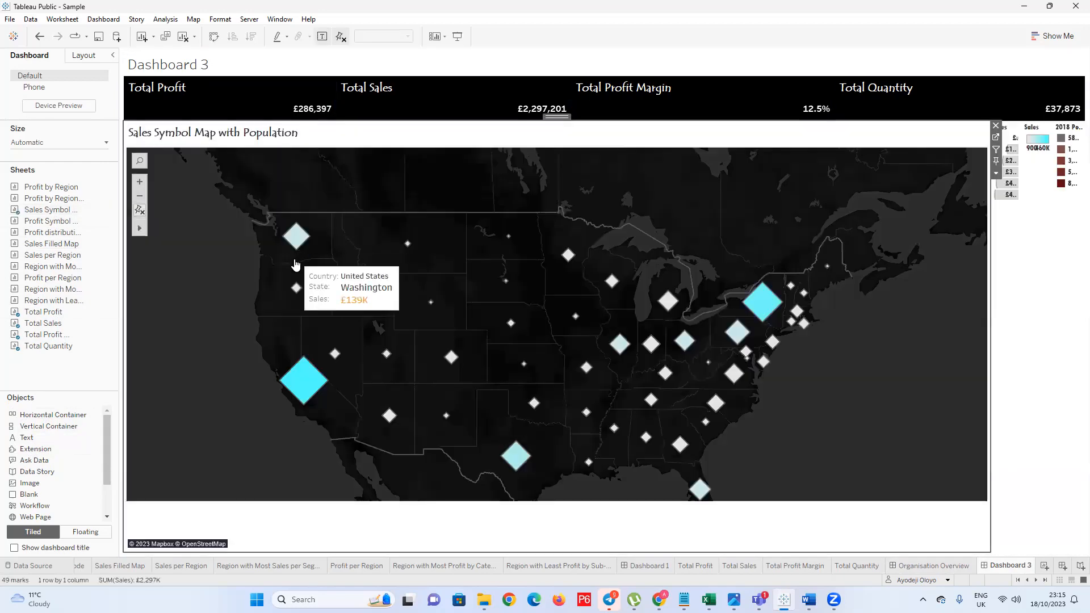
mouse_move(40, 226)
left_click_drag(39, 226, 861, 282)
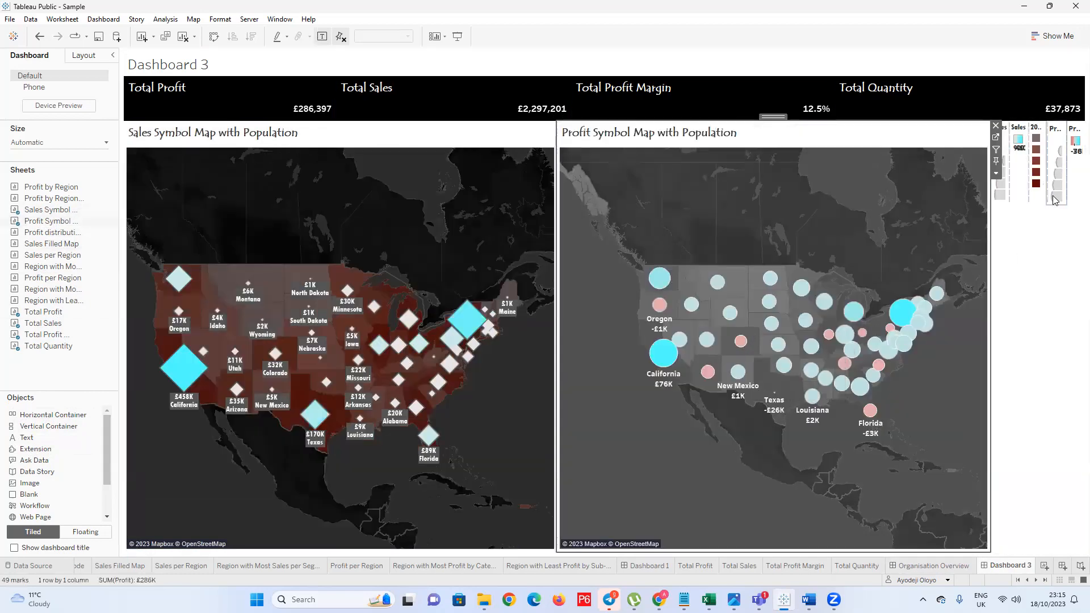
Stack the legends in one column beside the maps: Sales size, Profit size, 2018 Population, Profit colour and Sales colour
left_click(1058, 131)
left_click_drag(1054, 121, 1016, 199)
left_click(1051, 129)
left_click(1050, 176)
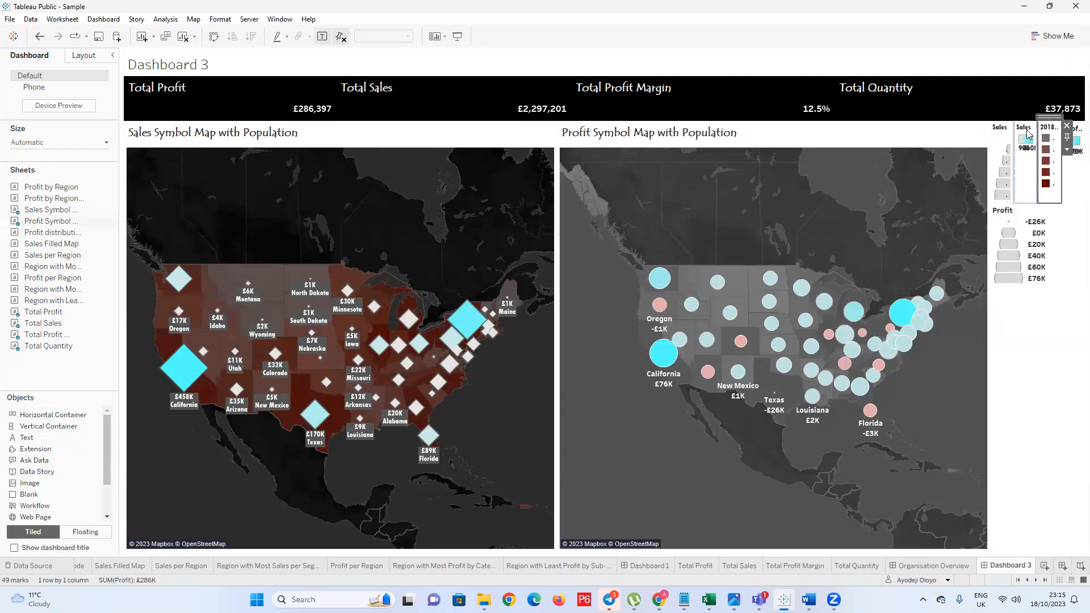
left_click_drag(1049, 120, 1036, 306)
left_click(1070, 142)
mouse_move(1071, 120)
left_mouse_down()
mouse_move(1069, 247)
mouse_move(1032, 355)
left_mouse_up()
left_click(1055, 131)
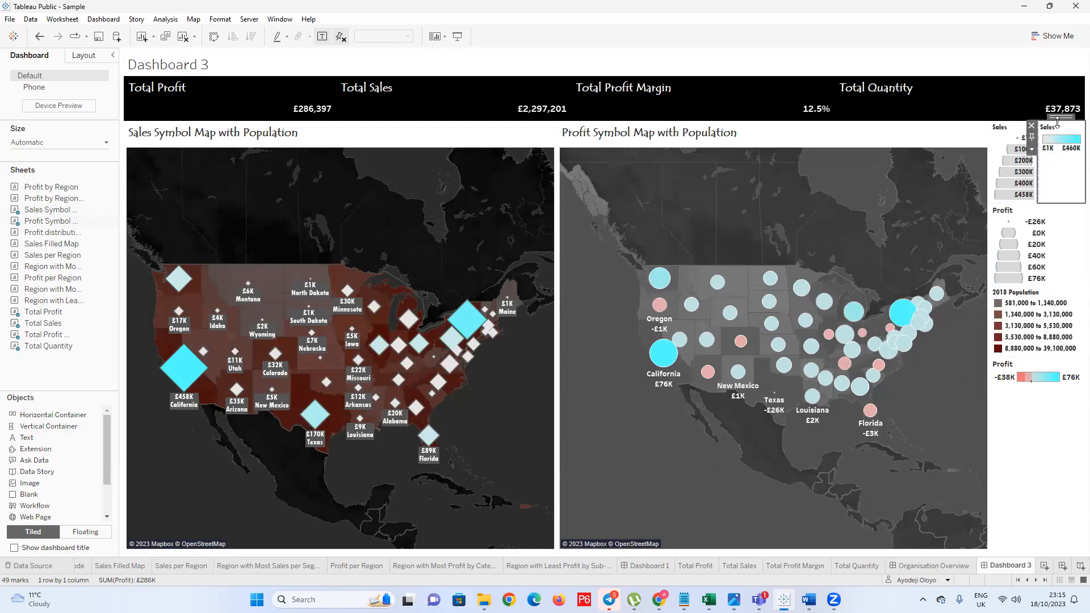
left_click_drag(1063, 118, 1020, 417)
left_click(1016, 479)
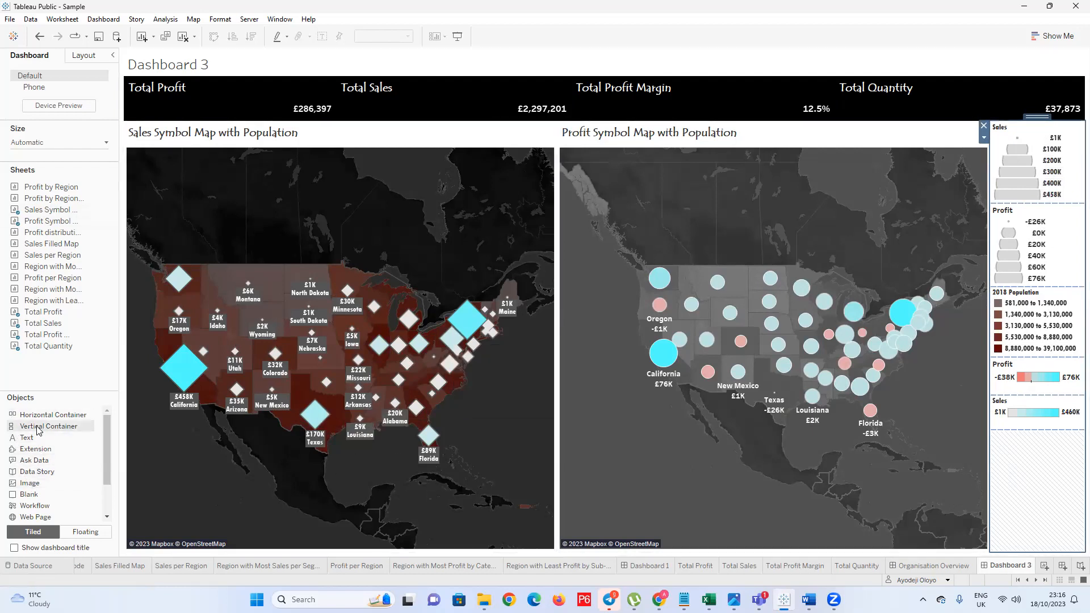
Add a vertical container below the two symbol maps, spanning their combined width
mouse_move(37, 429)
left_mouse_down()
mouse_move(284, 511)
mouse_move(476, 553)
left_mouse_up()
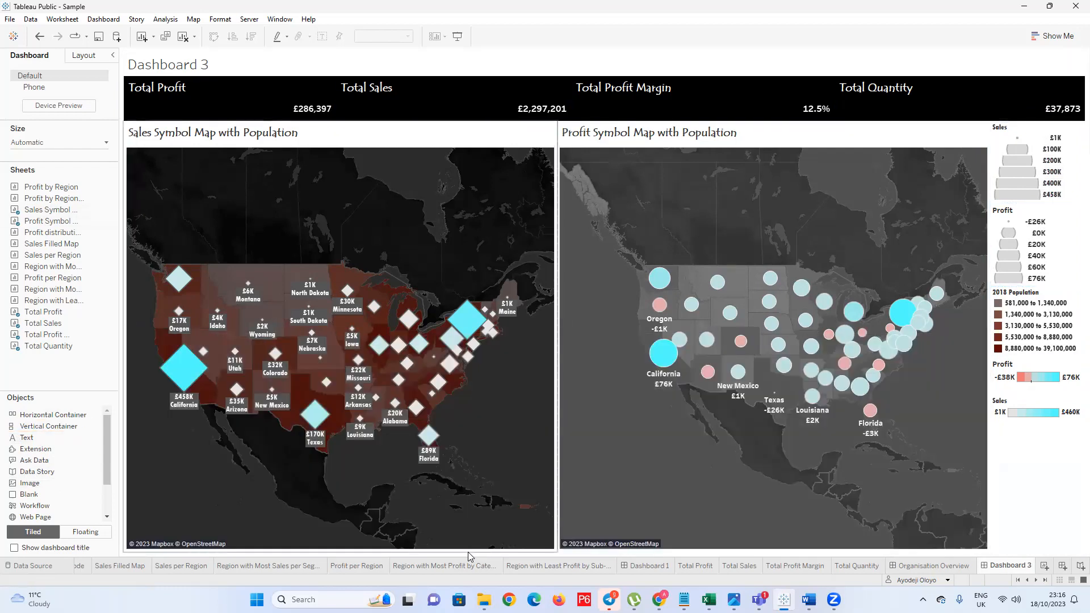
left_click_drag(37, 426, 474, 539)
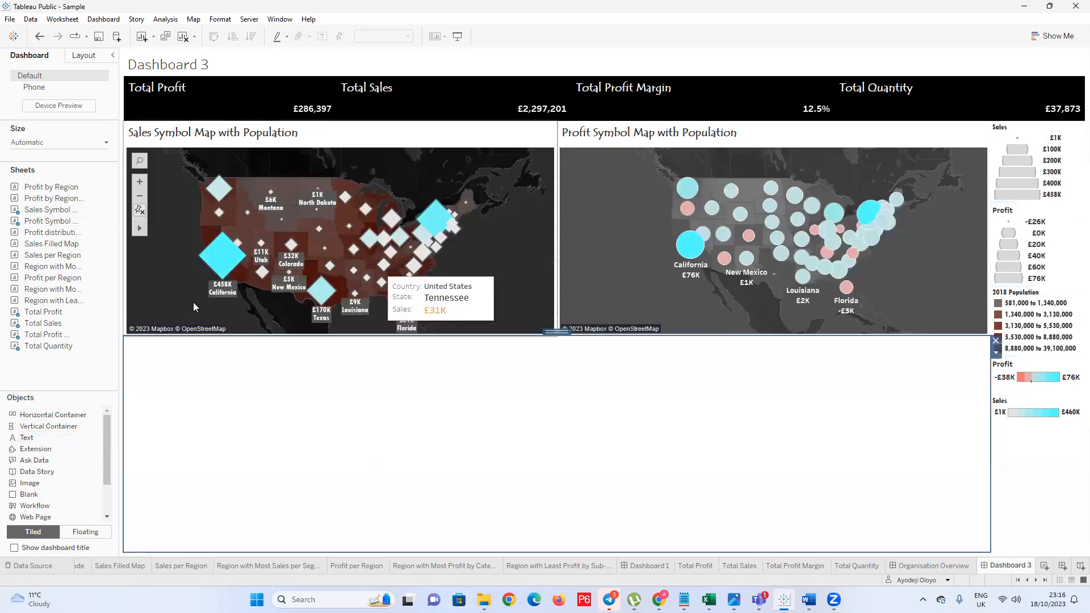
Set the background of both the Sales and Profit Symbol Map with Population to black
double_click(313, 139)
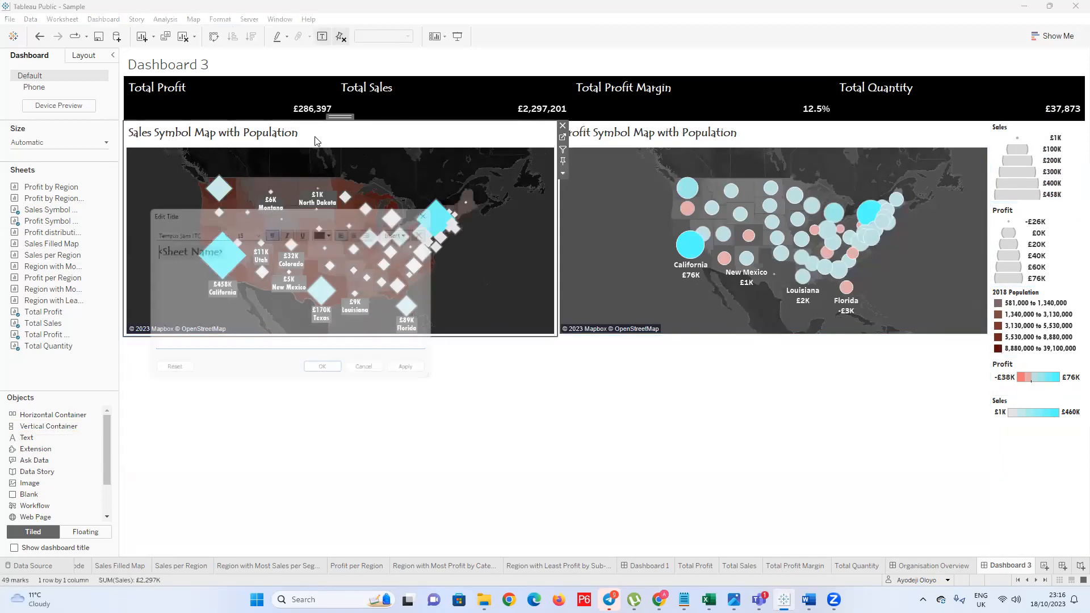
key("Escape")
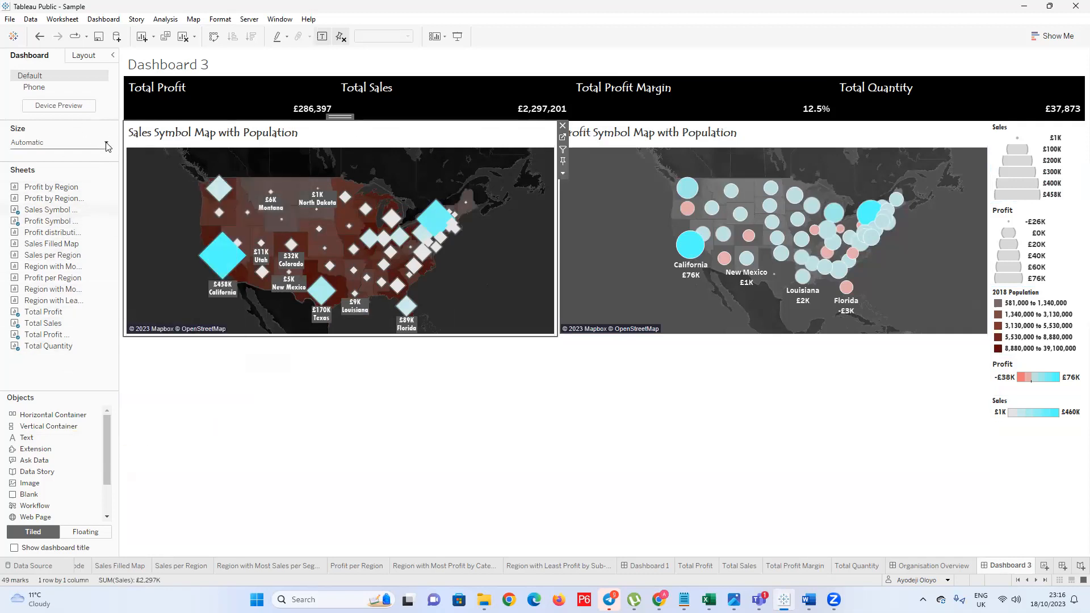
left_click(84, 55)
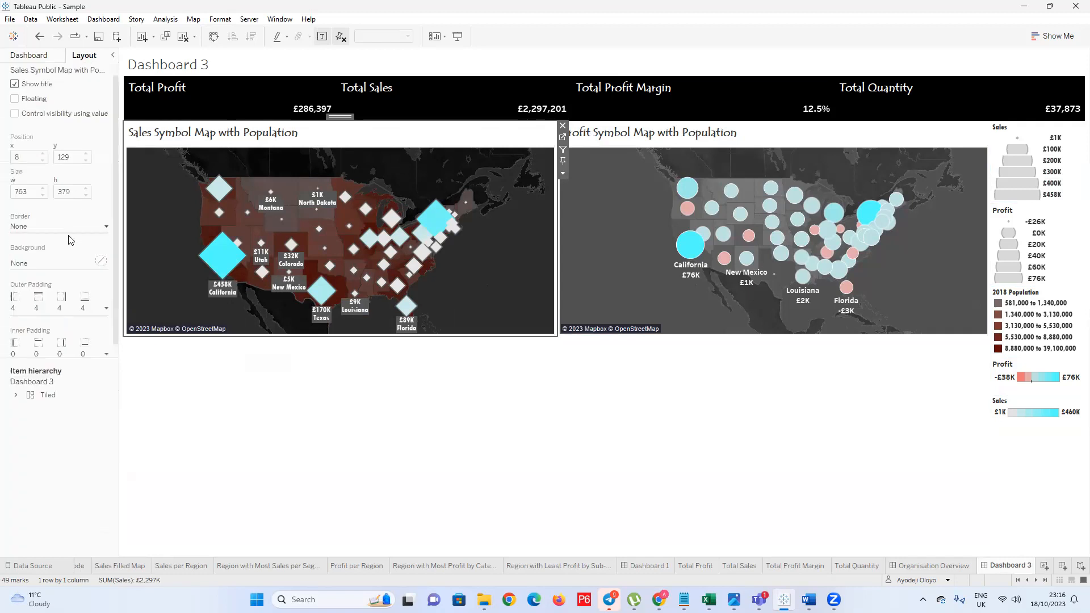
left_click(100, 261)
left_click(22, 301)
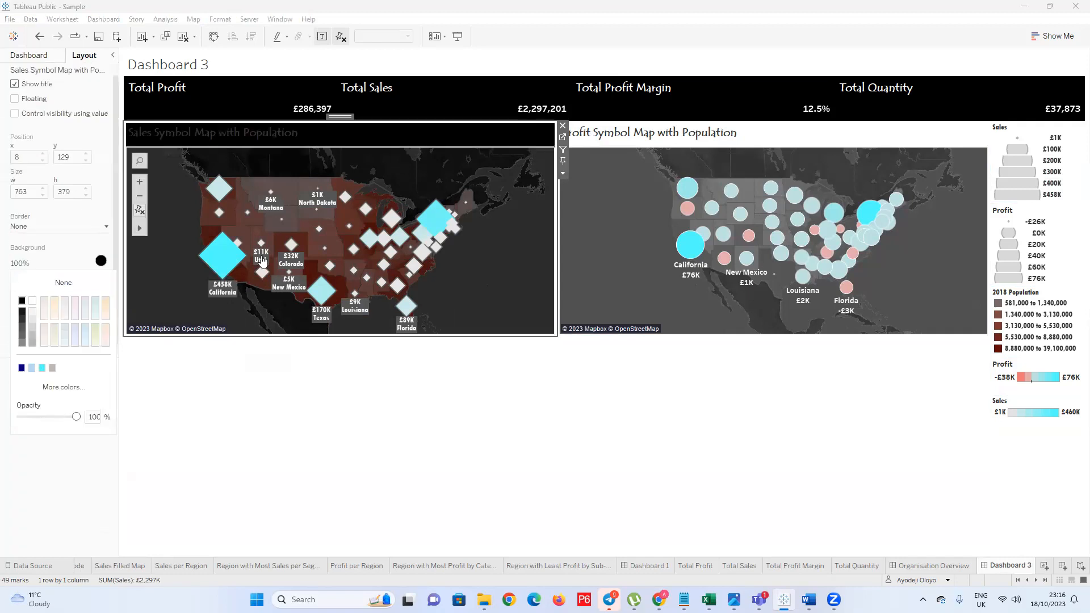
left_click(817, 139)
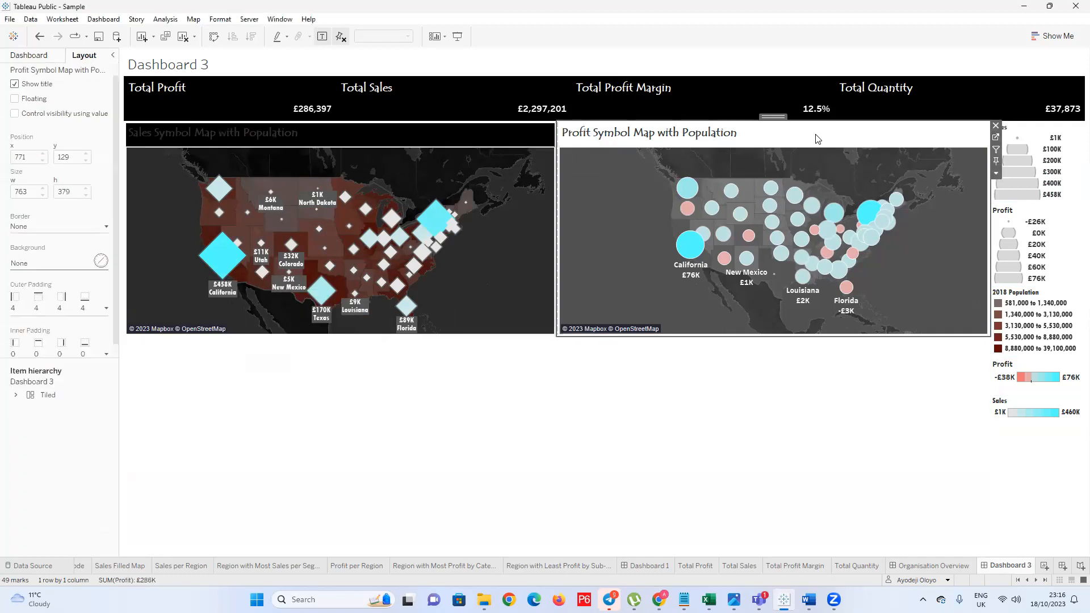
left_click(101, 261)
Set the title text of the Sales Symbol Map with Population on Dashboard 3 to white
left_click(289, 139)
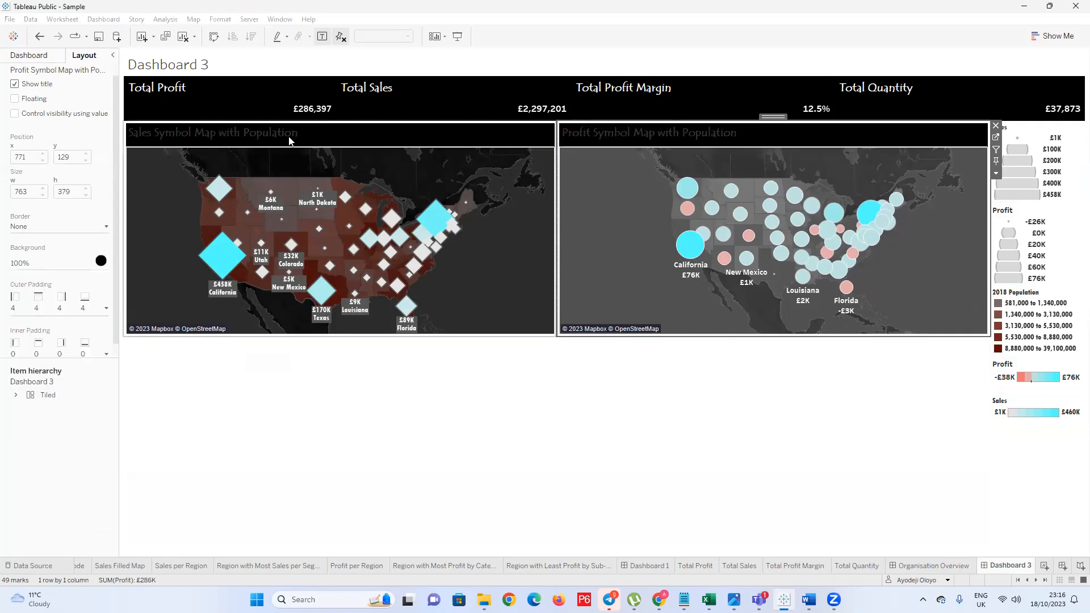
double_click(358, 139)
left_click_drag(237, 249, 144, 248)
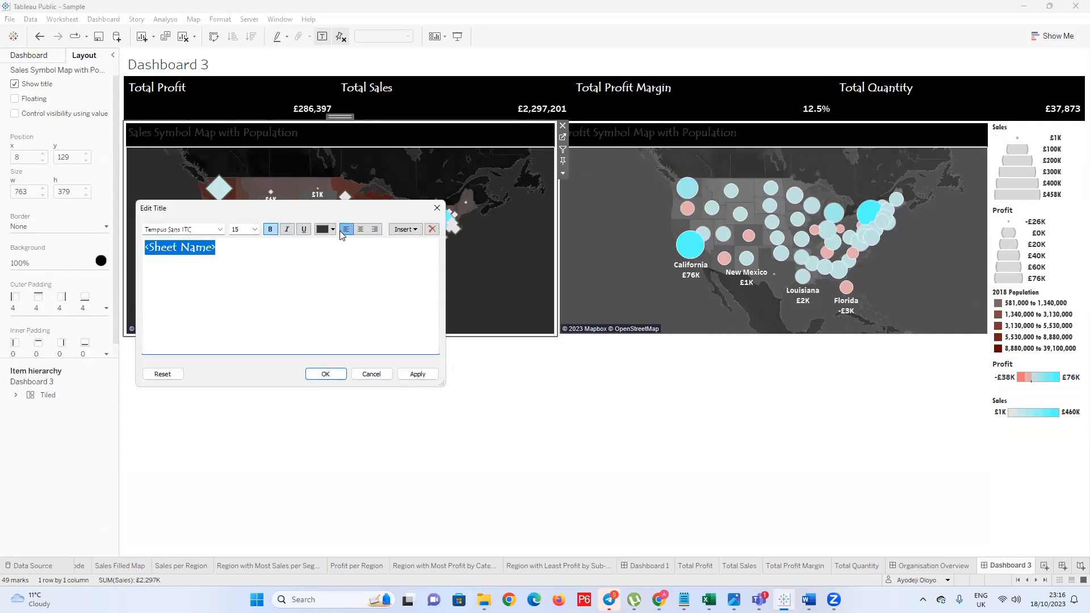
left_click(333, 229)
left_click(332, 248)
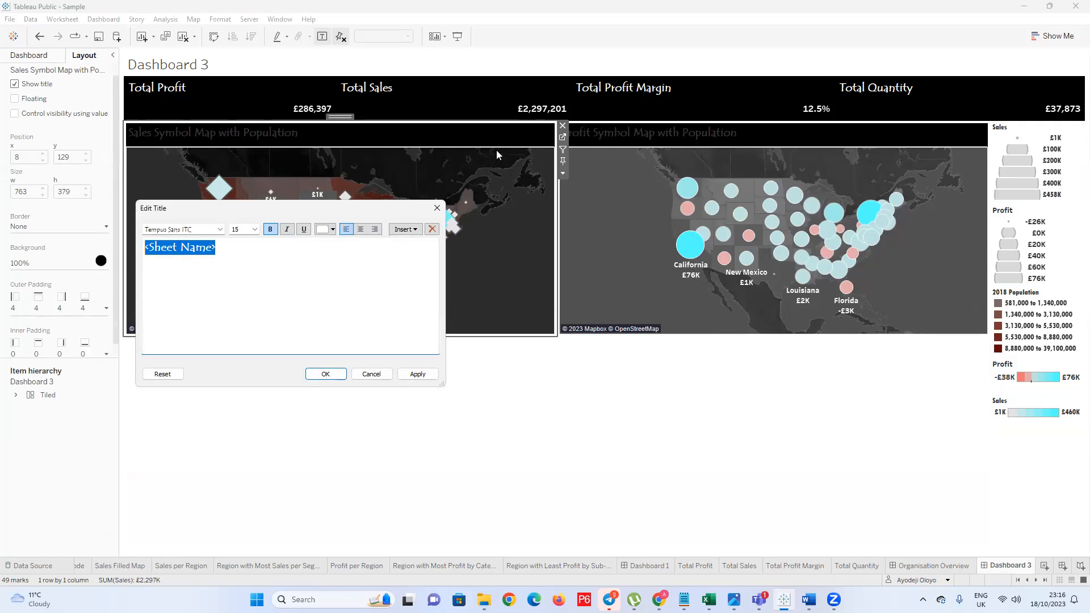
left_click(326, 374)
Open the title of the Profit Symbol Map with Population for editing and select all of its text
left_click(619, 139)
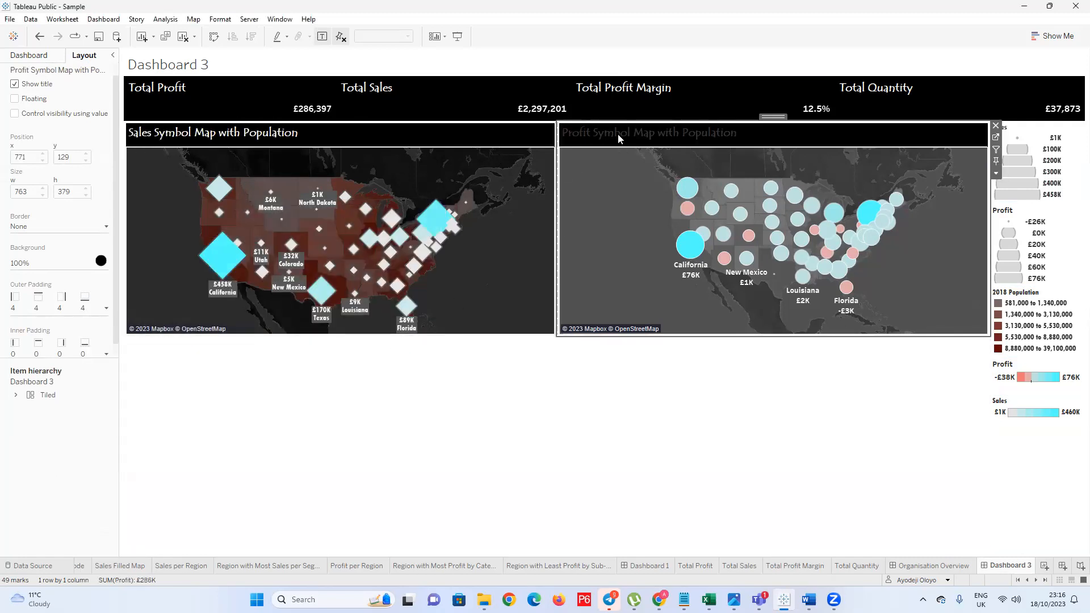
double_click(618, 139)
left_click_drag(329, 247, 75, 249)
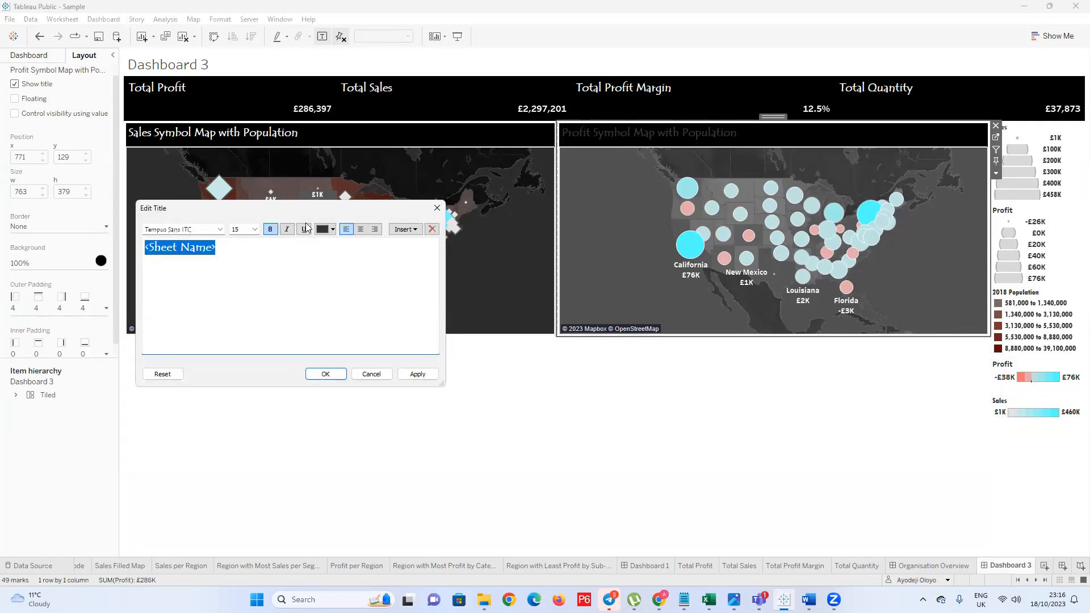
Change the font colour of the Profit Symbol Map with Population title to white and apply it
left_click(333, 229)
left_click(333, 242)
left_click(326, 373)
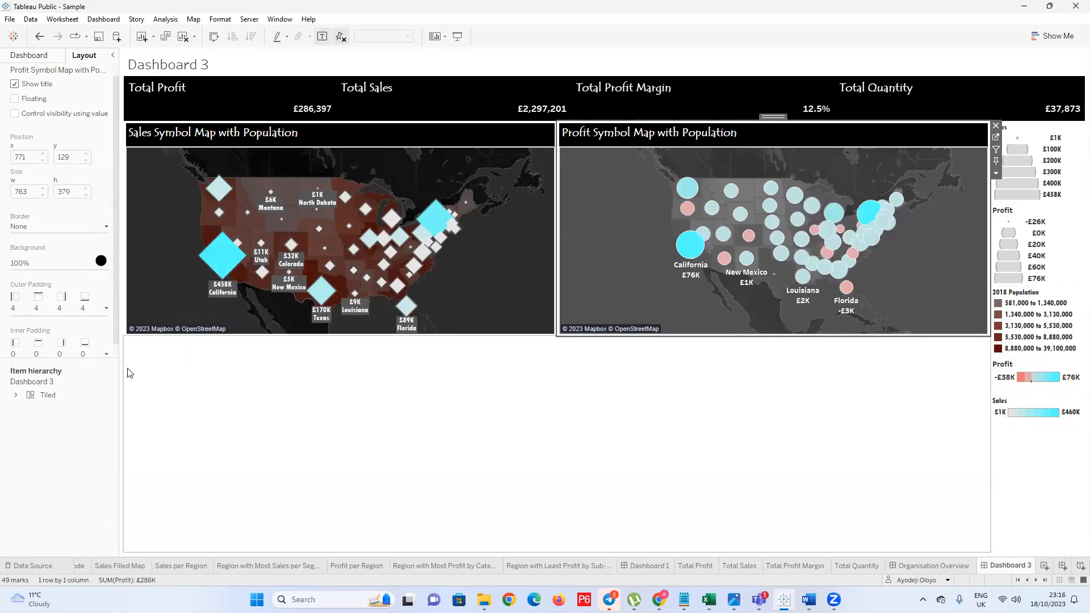
Review the Region with Most Sales per Segment sheet and the Organisation Overview dashboard, and return to Dashboard 3
left_click(37, 59)
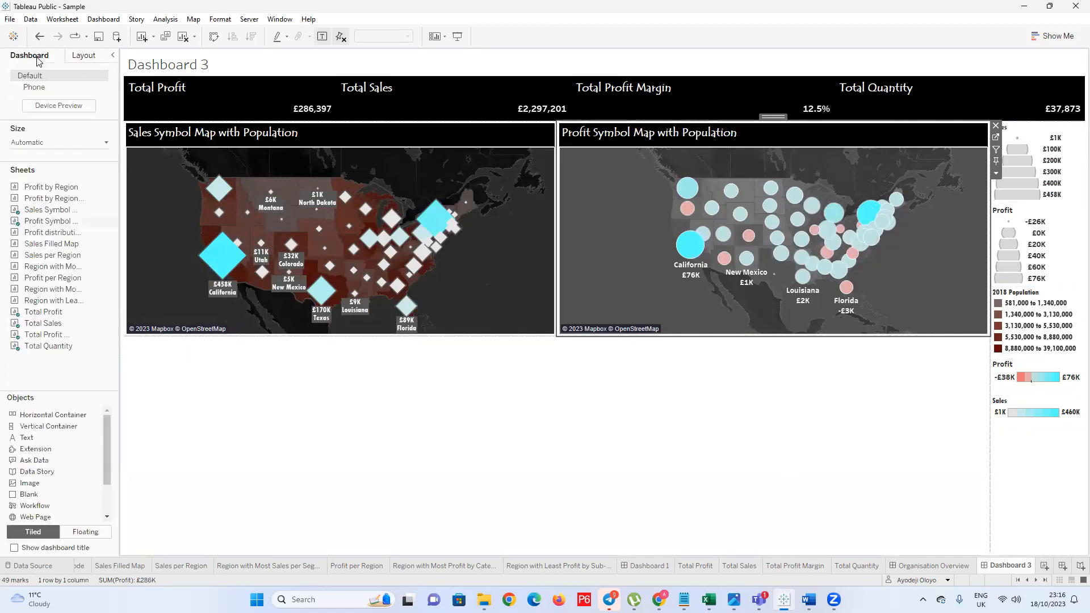
mouse_move(72, 269)
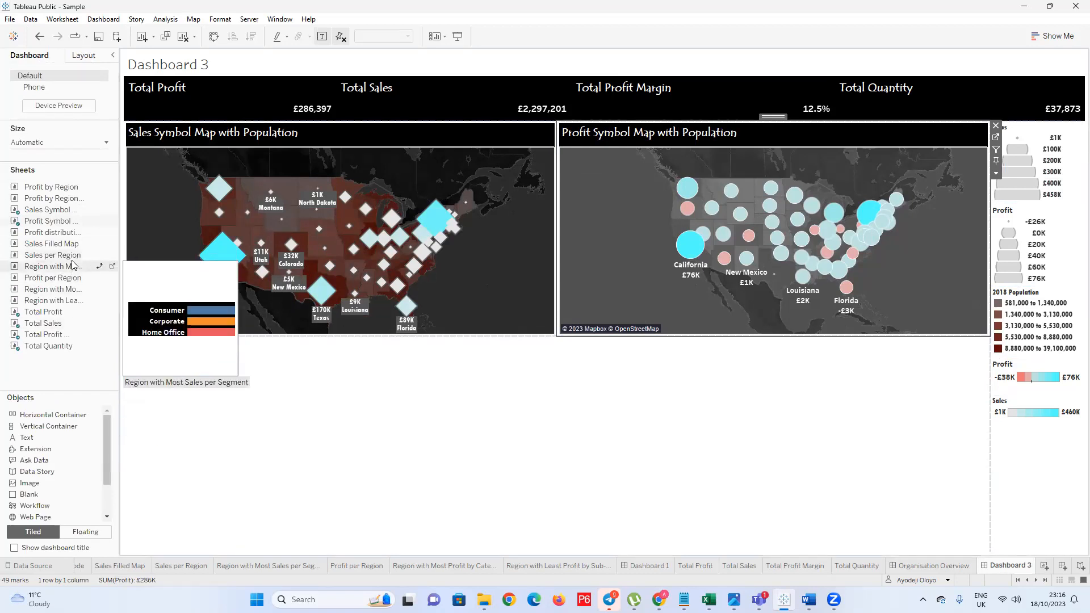
mouse_move(64, 200)
left_click(112, 266)
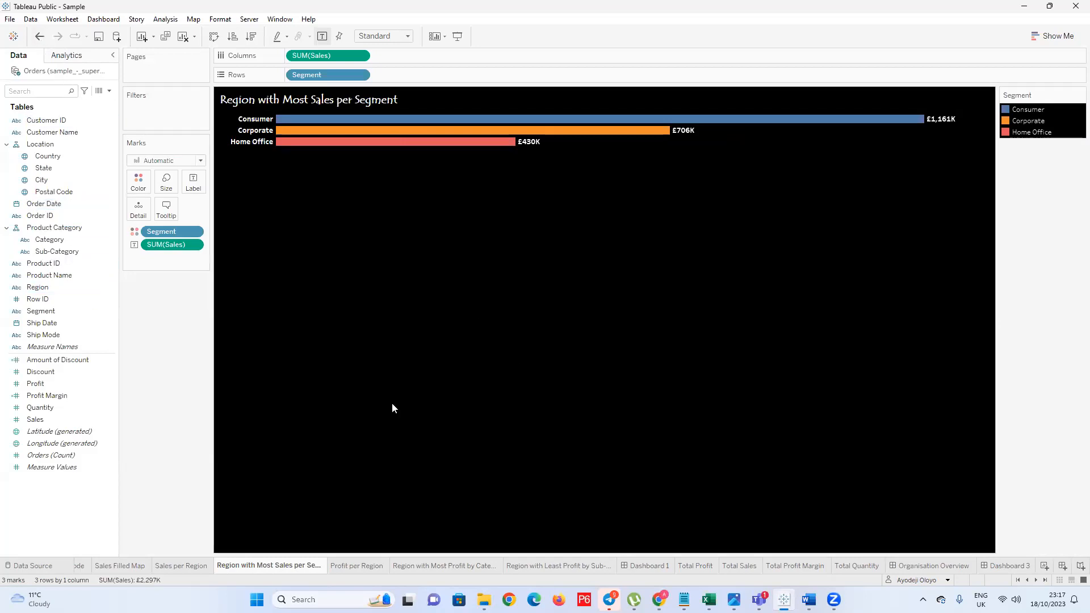
left_click(924, 568)
left_click(874, 567)
left_click(928, 566)
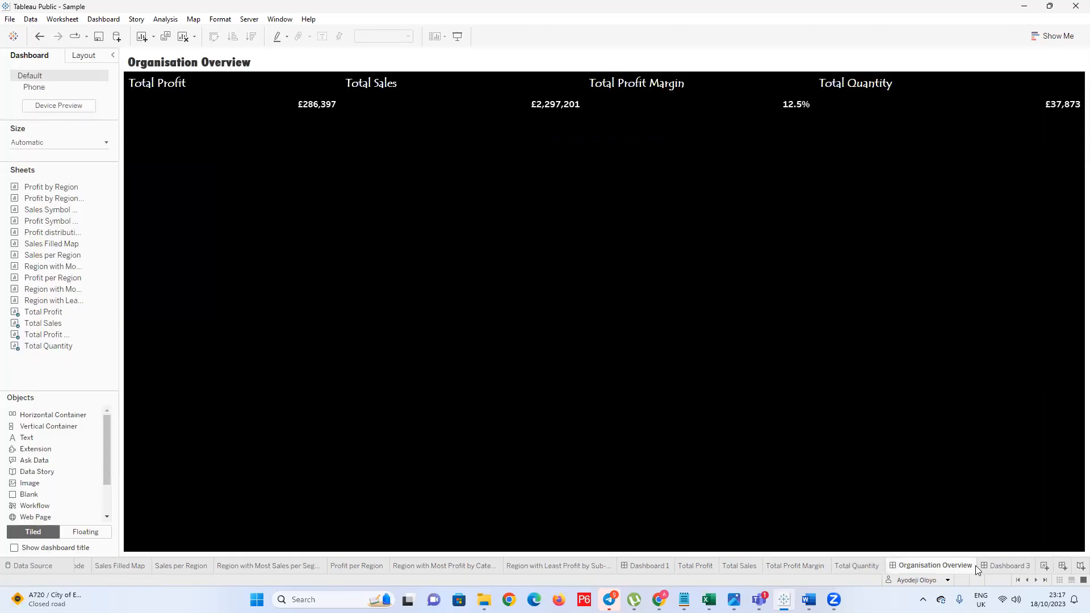
left_click(999, 565)
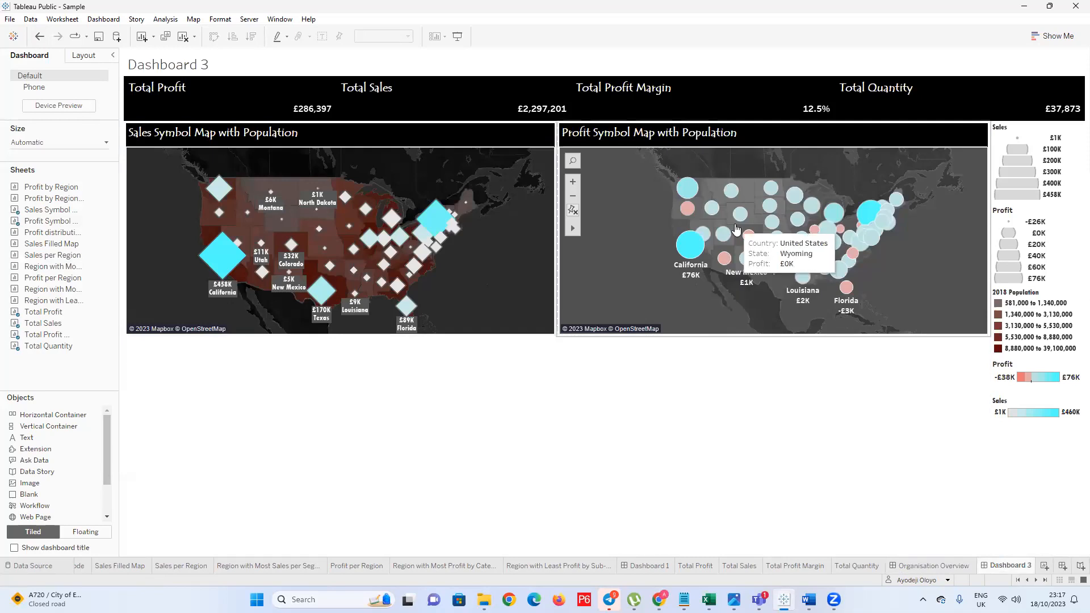
Set the background of the empty vertical container below the two maps to black
left_click(783, 437)
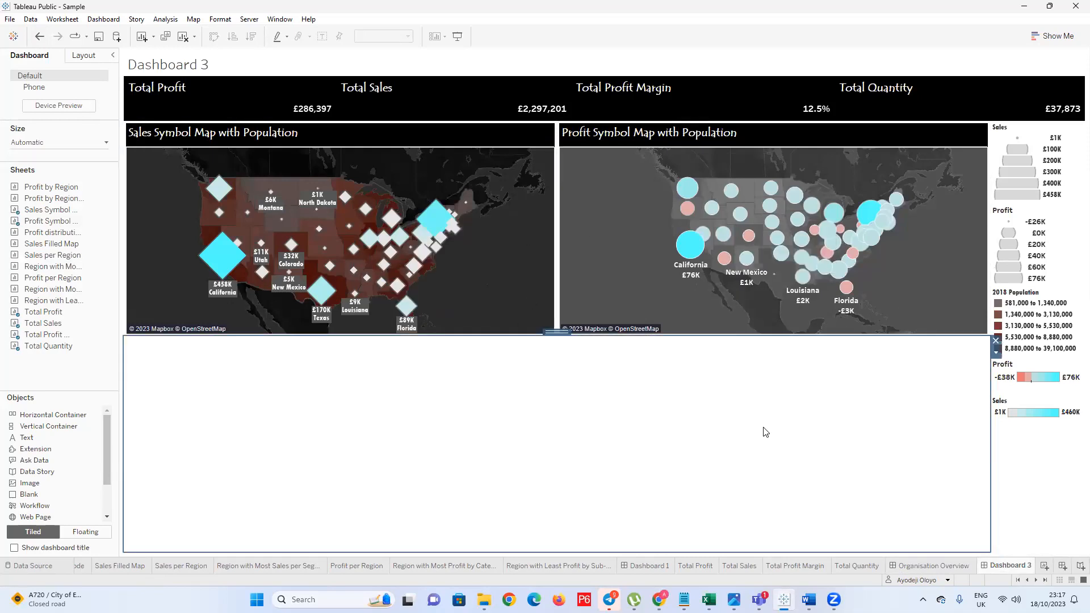
left_click(108, 145)
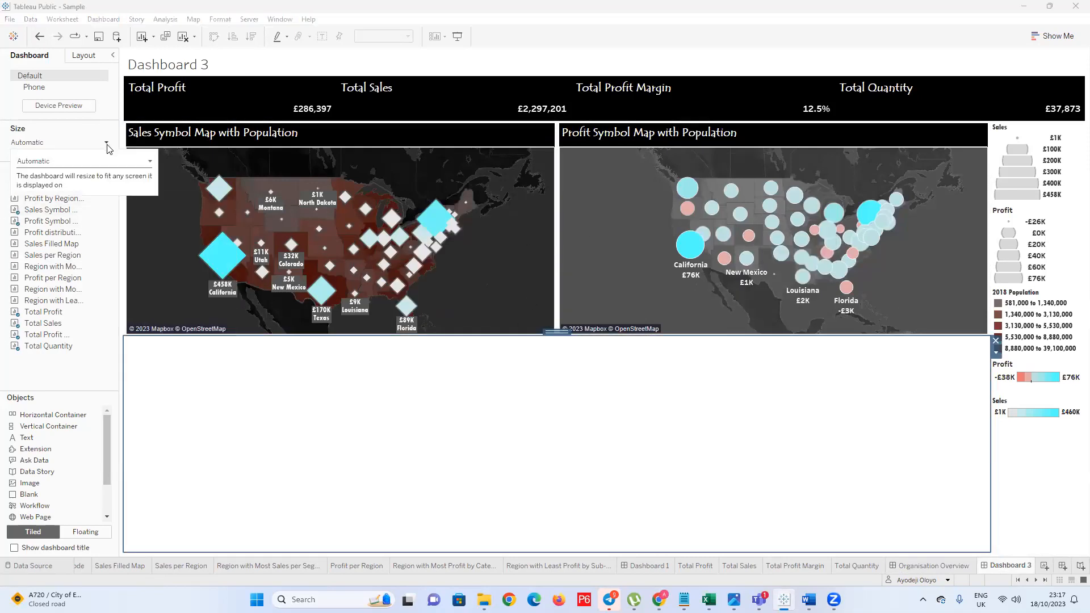
left_click(95, 132)
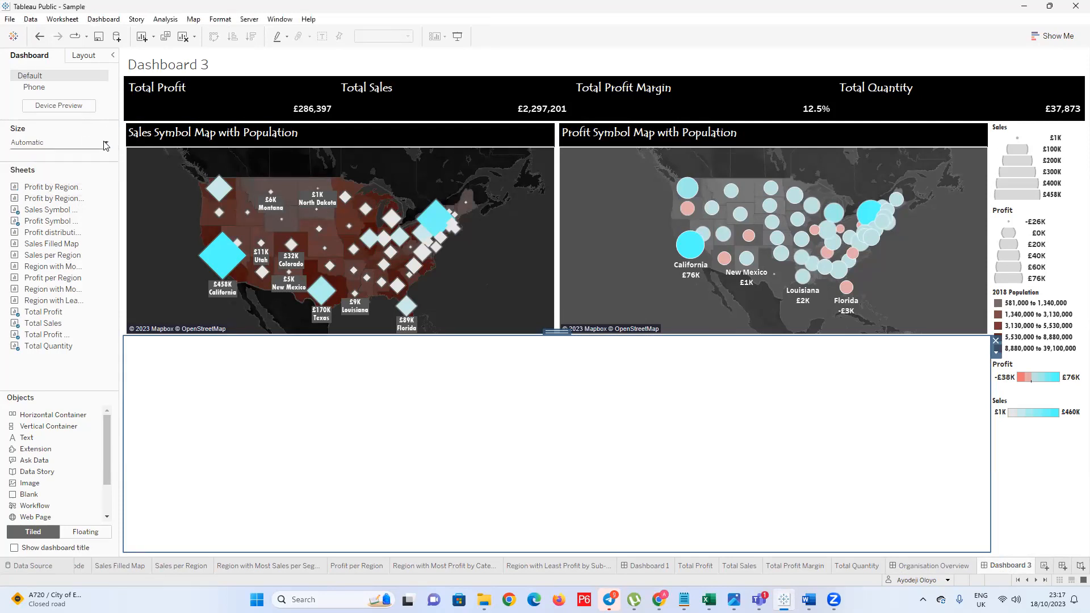
left_click(105, 143)
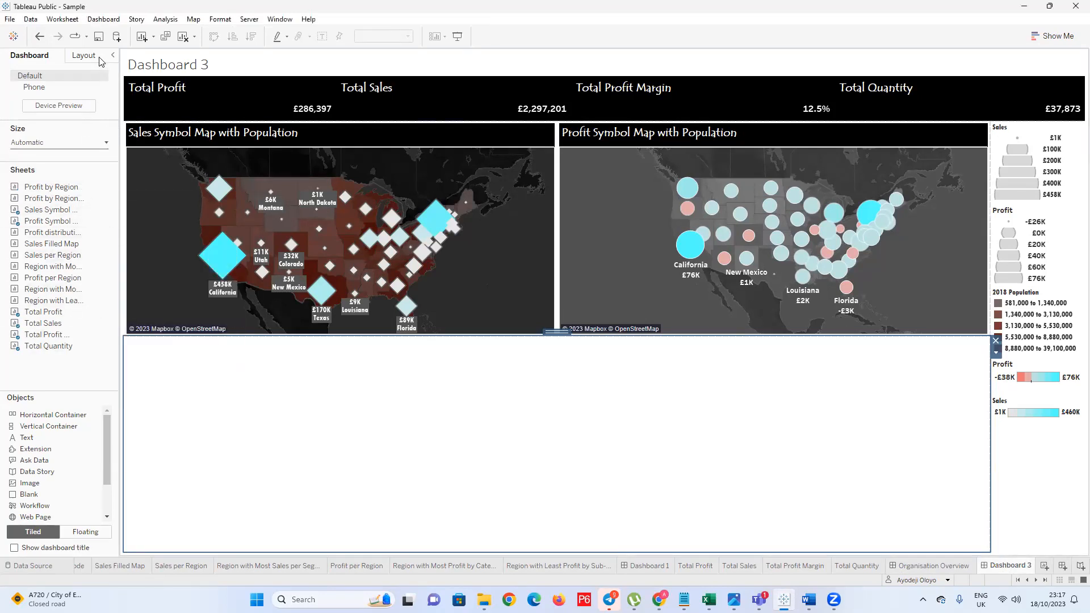
left_click(83, 55)
left_click(77, 267)
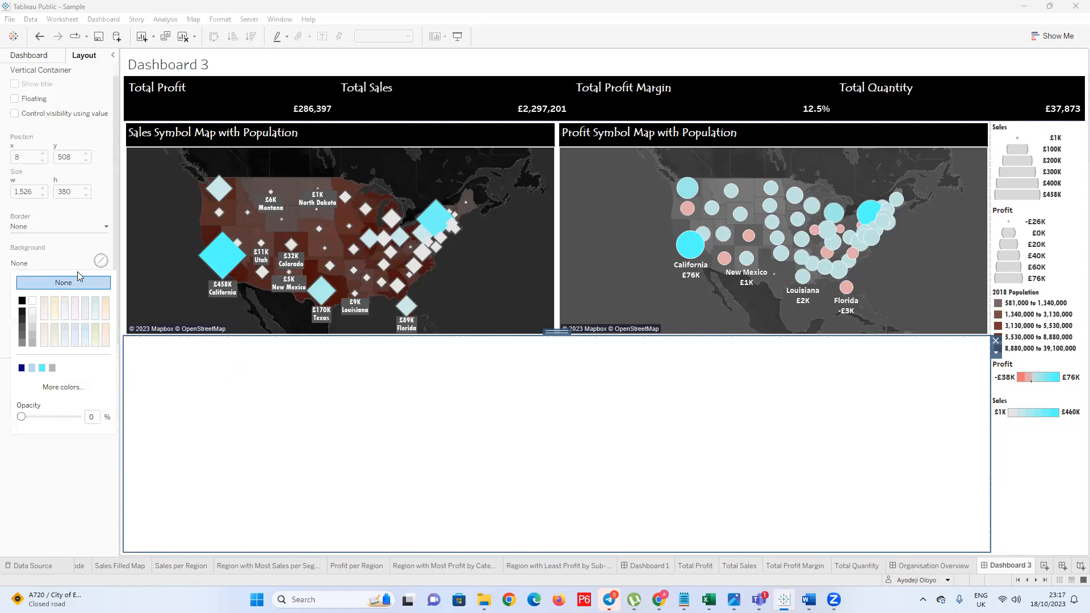
left_click(31, 301)
left_click(502, 462)
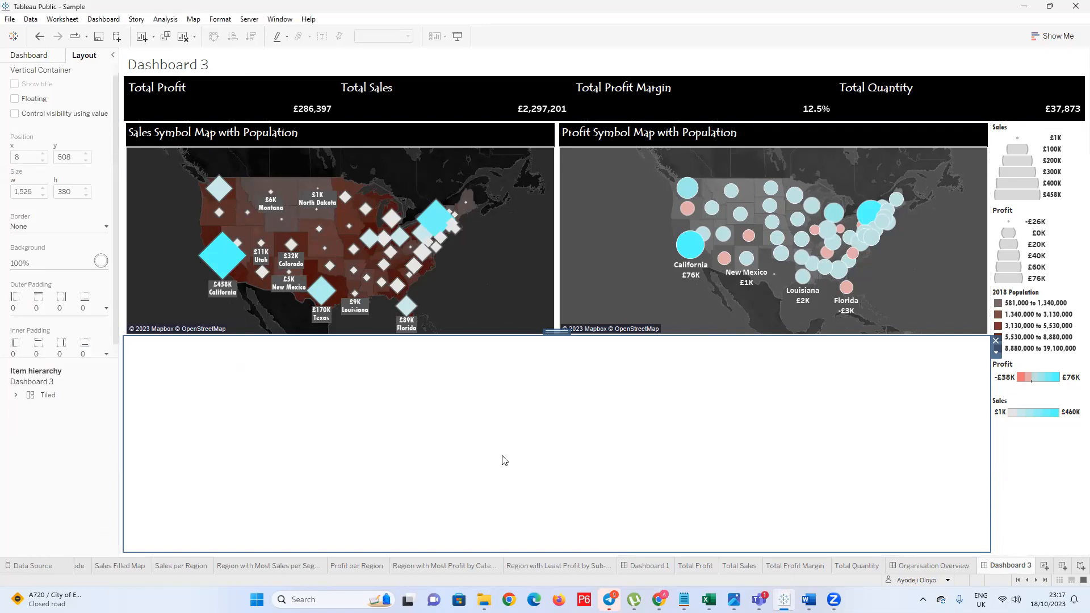
left_click(101, 262)
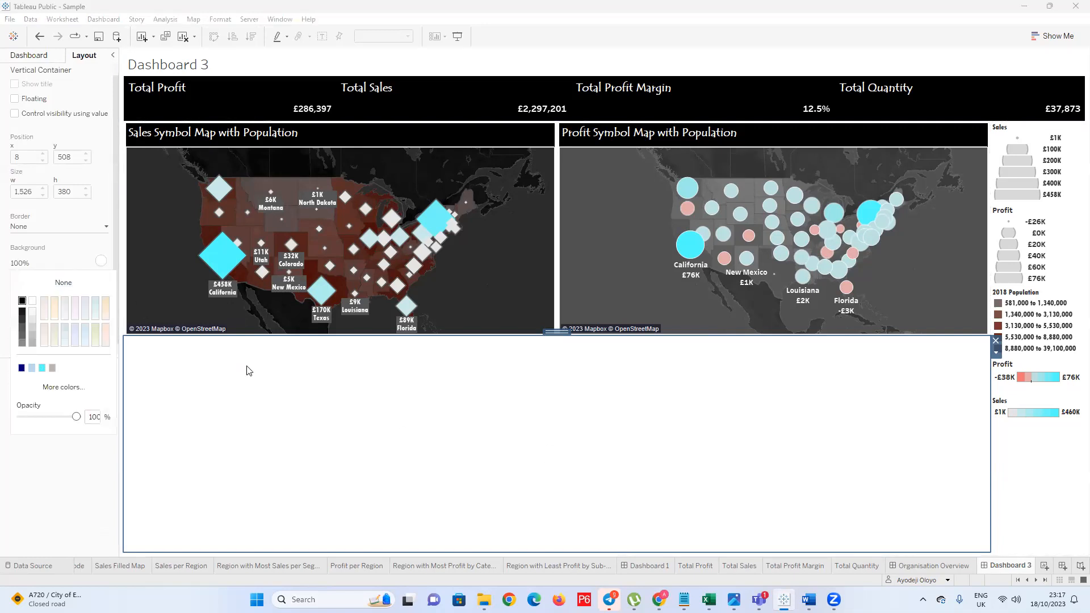
left_click(22, 301)
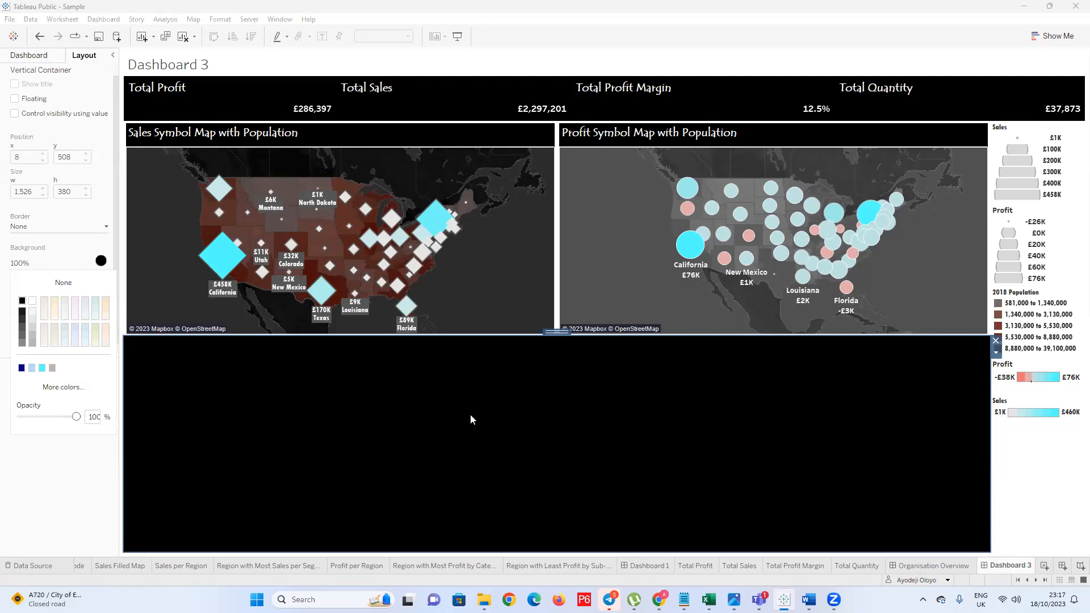
Add the Profit by Region (2) sheet to the black container, directly below the maps
left_click(23, 57)
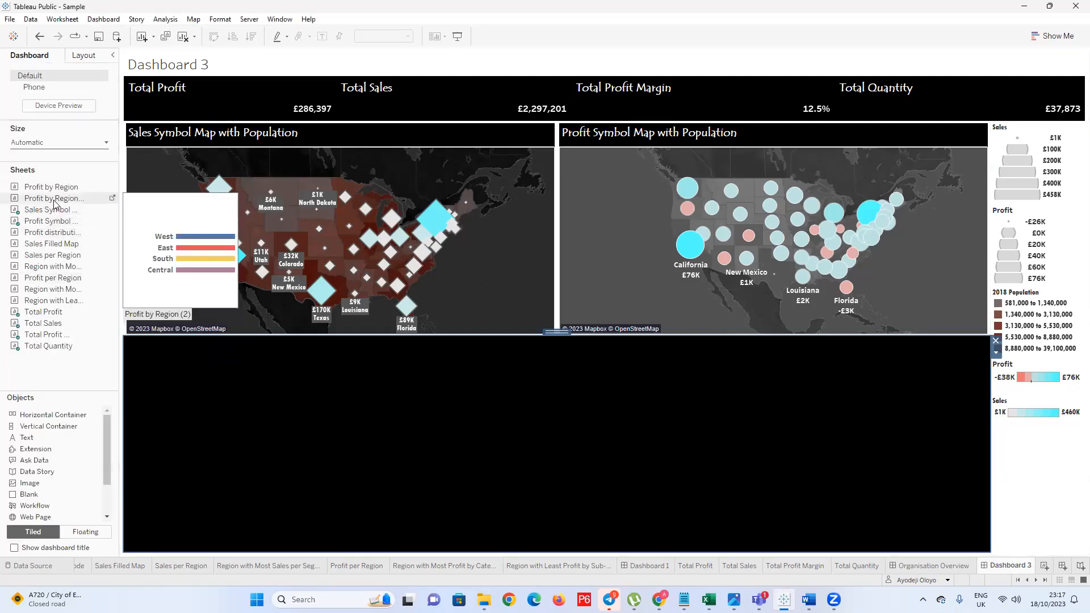
left_click_drag(51, 201, 323, 348)
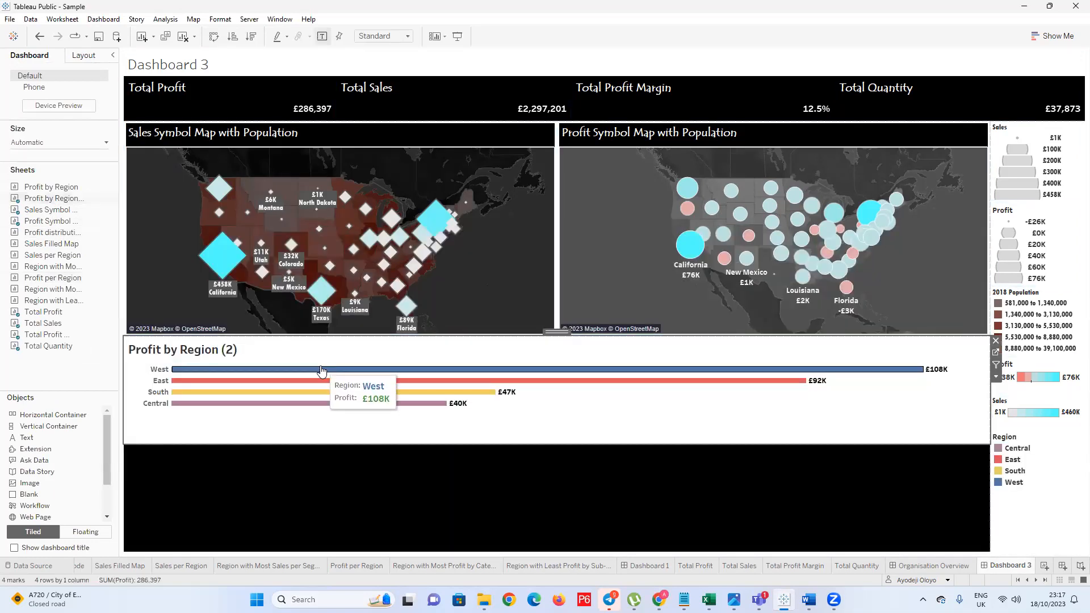
mouse_move(50, 203)
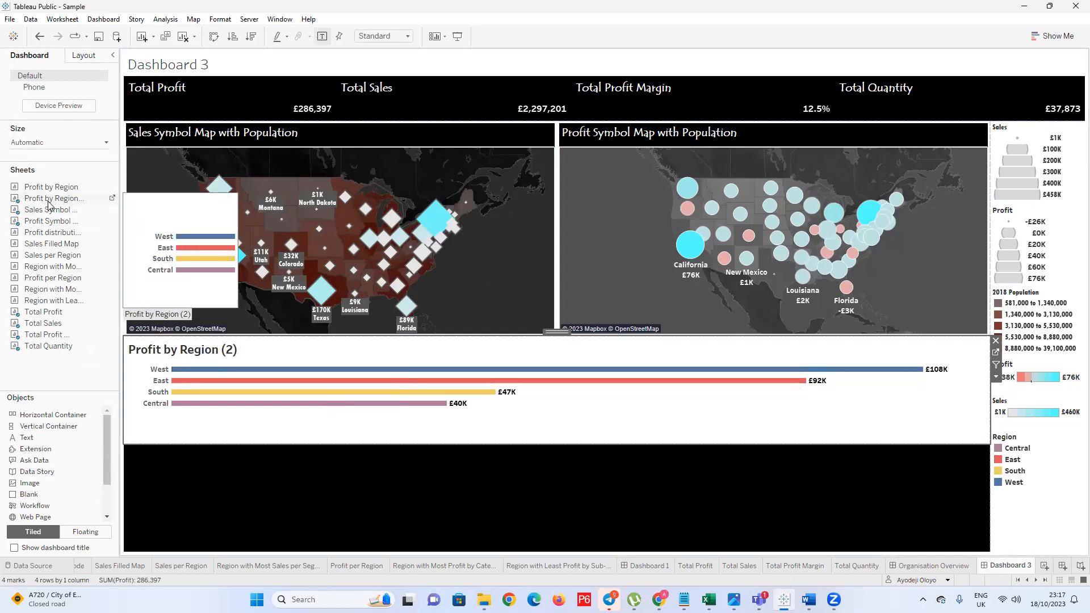
Add the Region with Most Profit by Category sheet below Profit by Region (2) and extend its upper edge so all bars fit
mouse_move(43, 235)
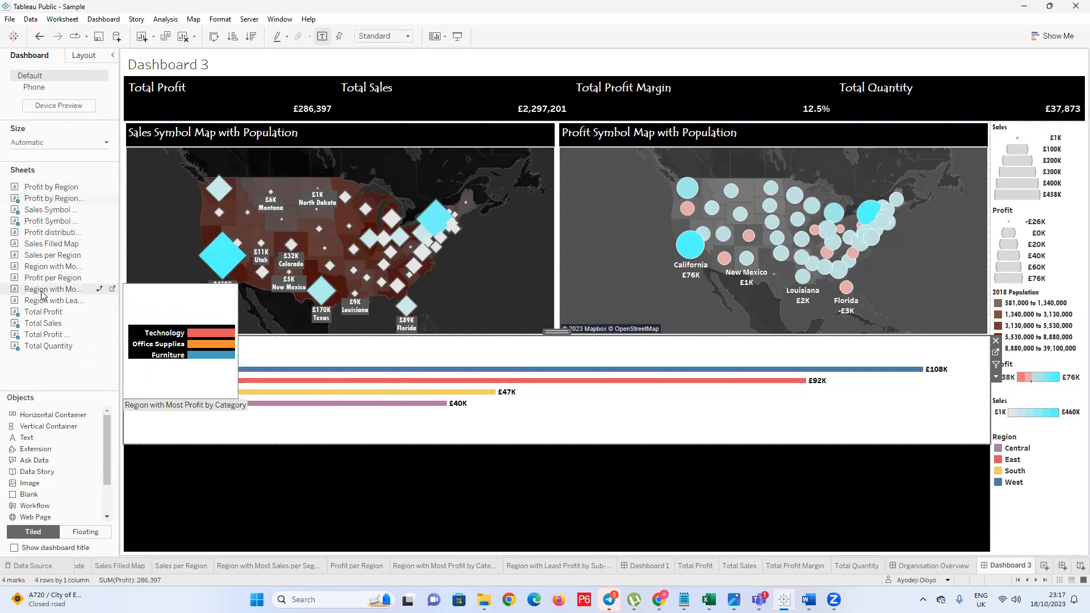
mouse_move(45, 296)
mouse_move(50, 289)
left_mouse_down()
mouse_move(257, 431)
mouse_move(264, 455)
left_mouse_up()
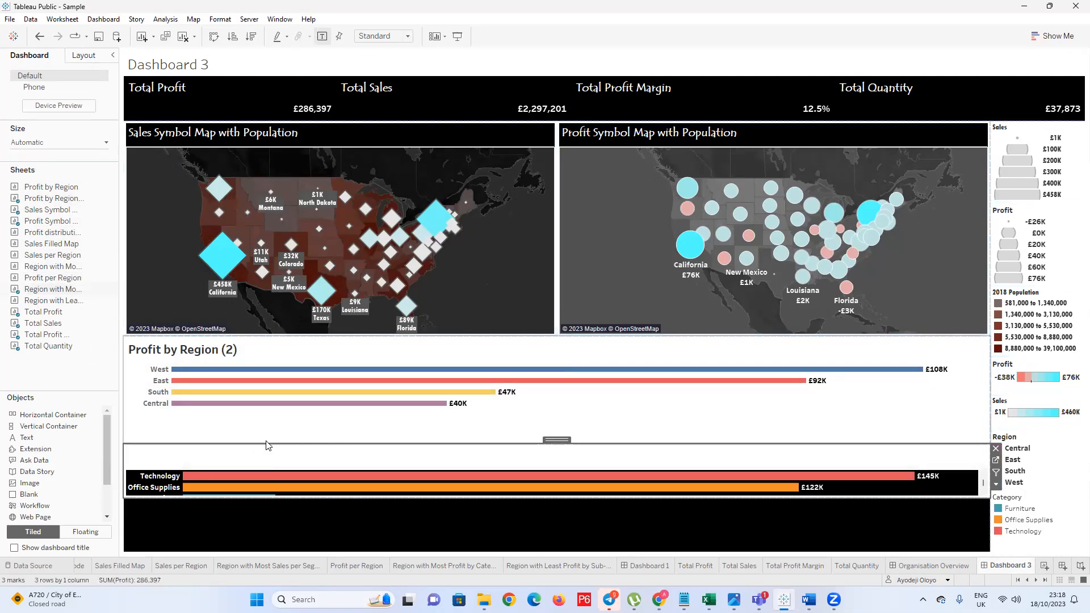
left_click_drag(377, 445, 382, 421)
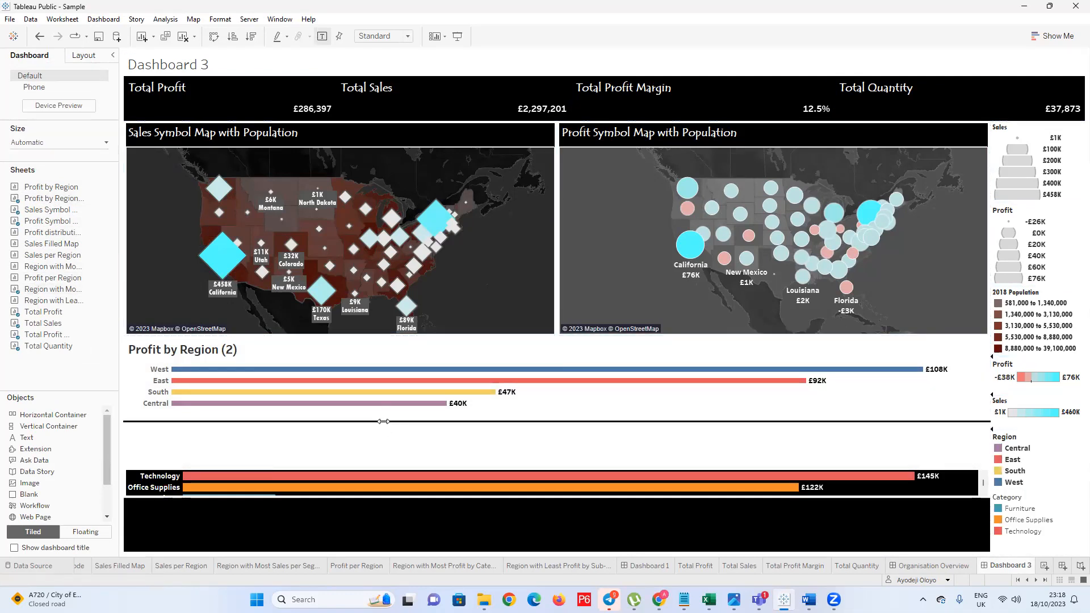
Set the background of the Region with Most Profit by Category chart to black
left_click(282, 440)
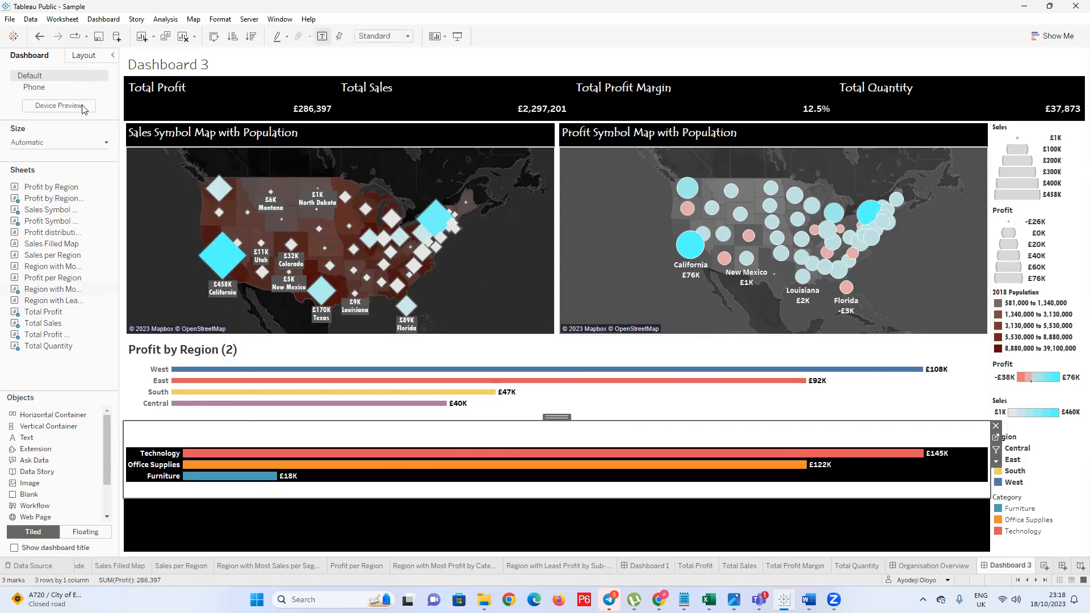
left_click(449, 357)
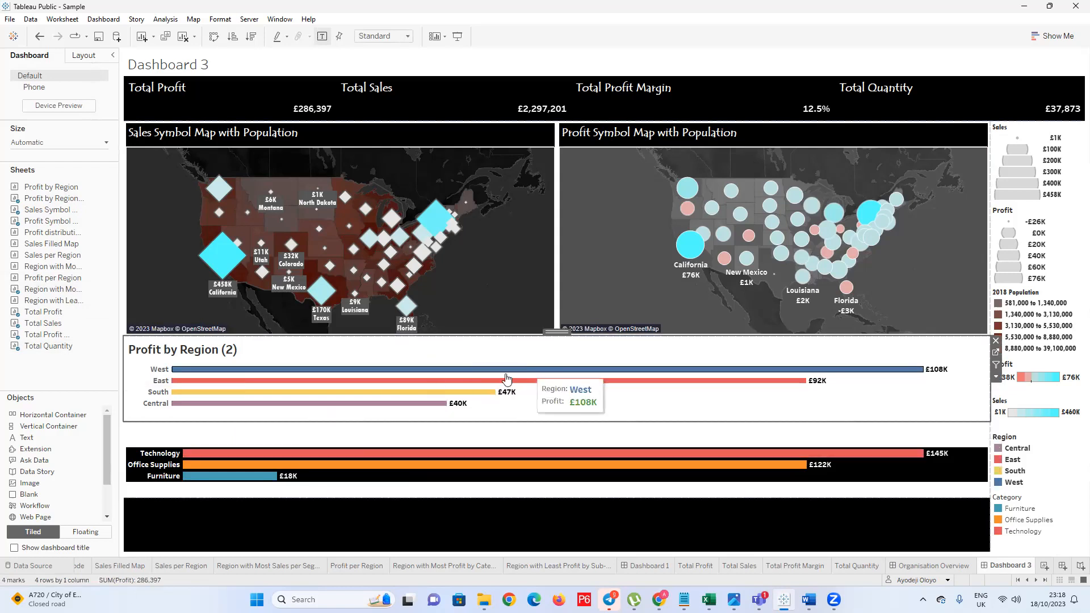
left_click(377, 479)
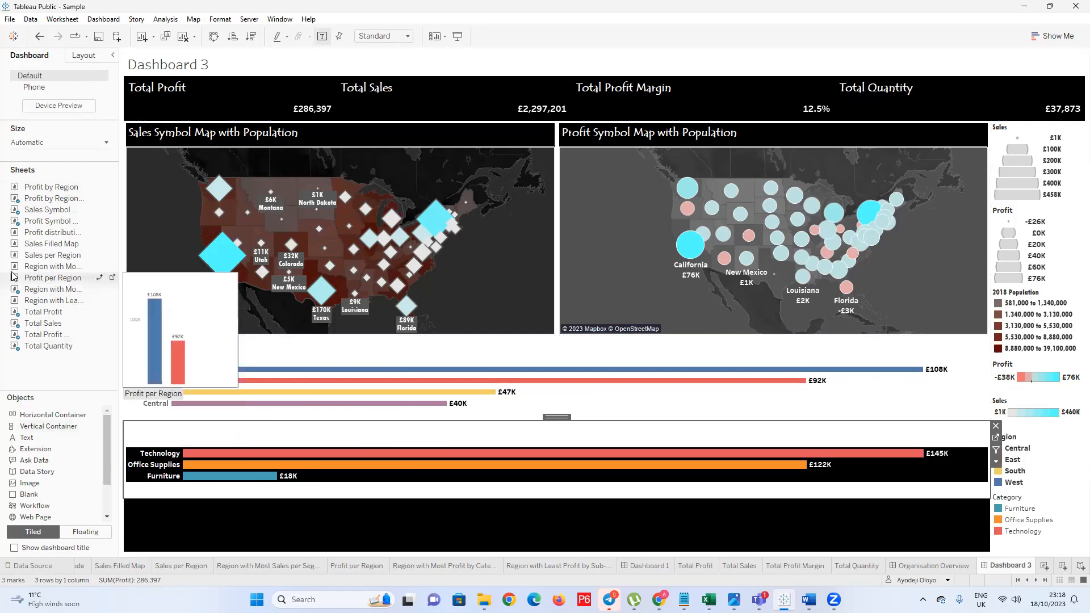
left_click(83, 55)
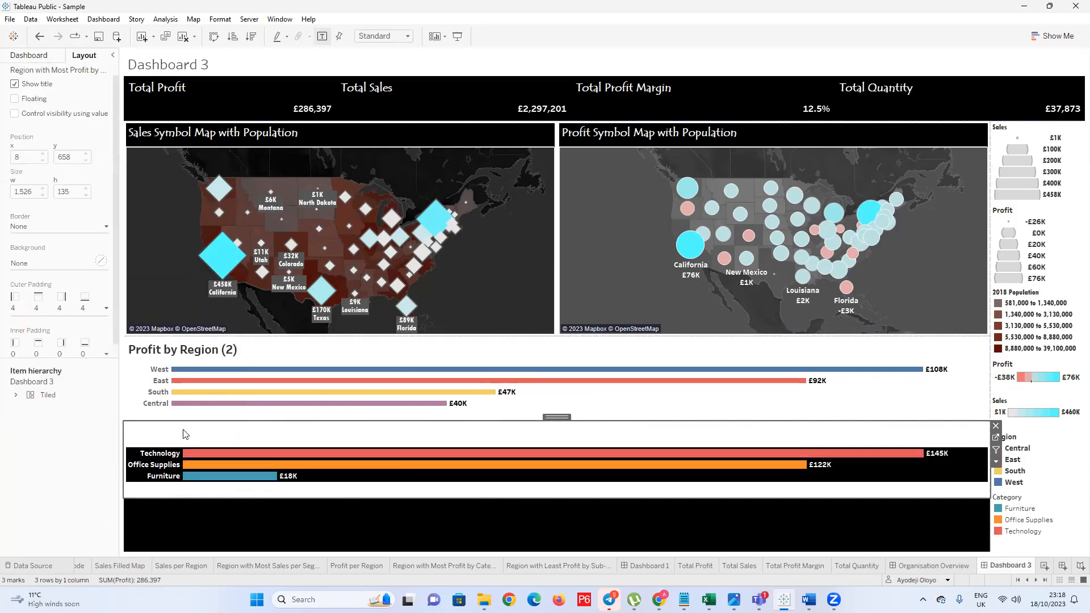
left_click(57, 261)
left_click(22, 300)
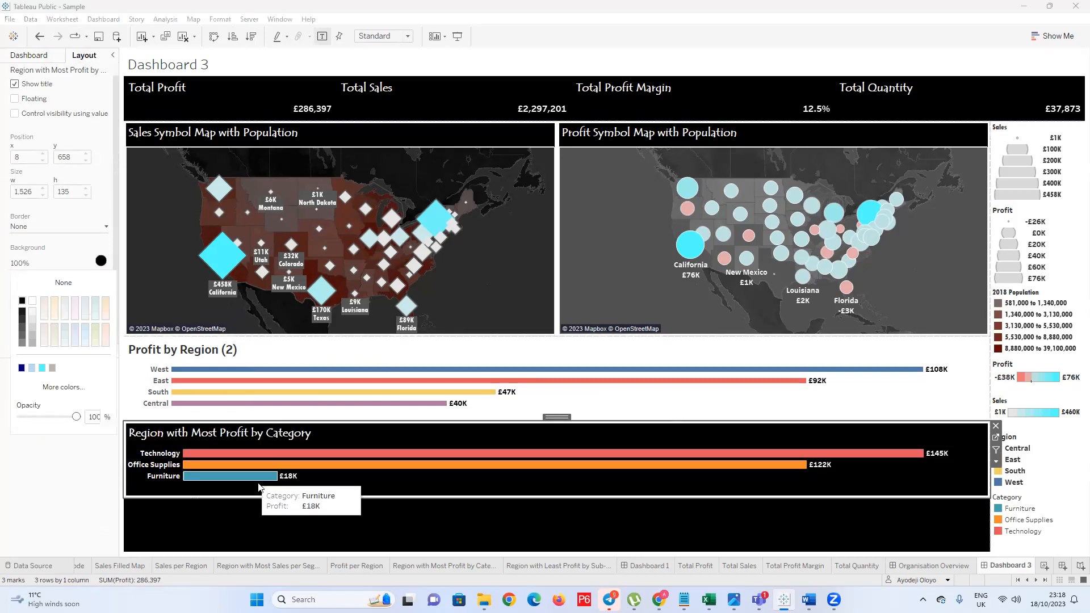
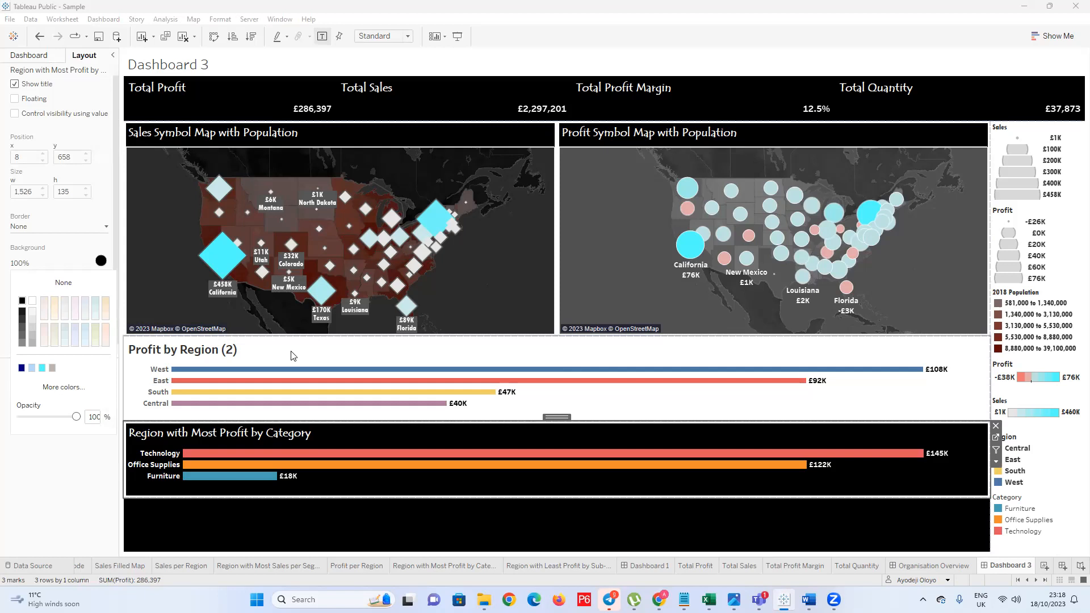
Remove the Profit by Region (2) chart and shorten the Region with Most Profit by Category chart to just below its bars
left_click(293, 356)
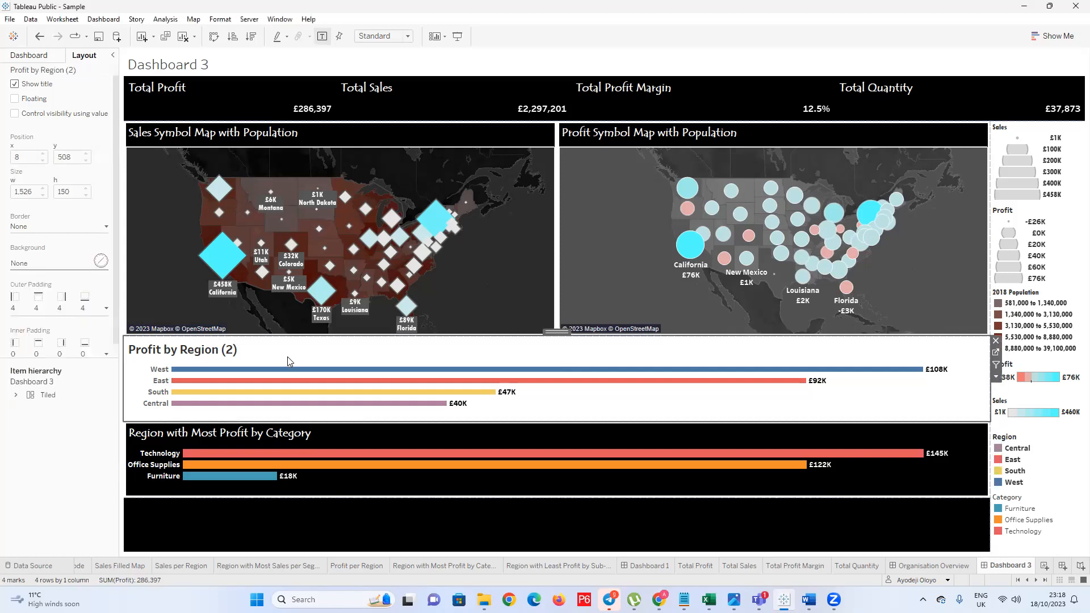
left_click(996, 340)
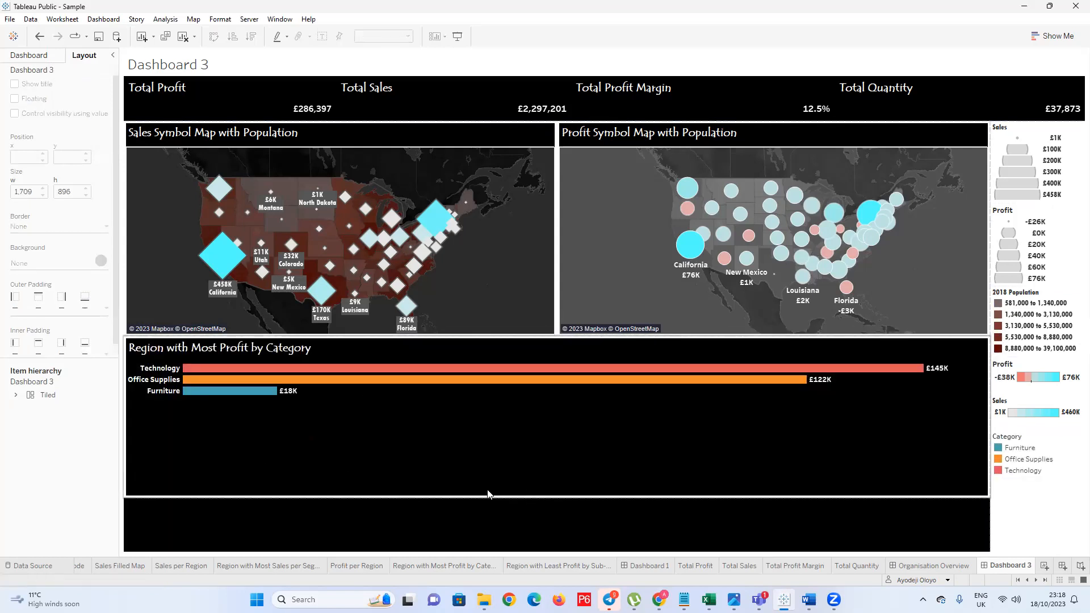
left_click_drag(482, 498, 482, 404)
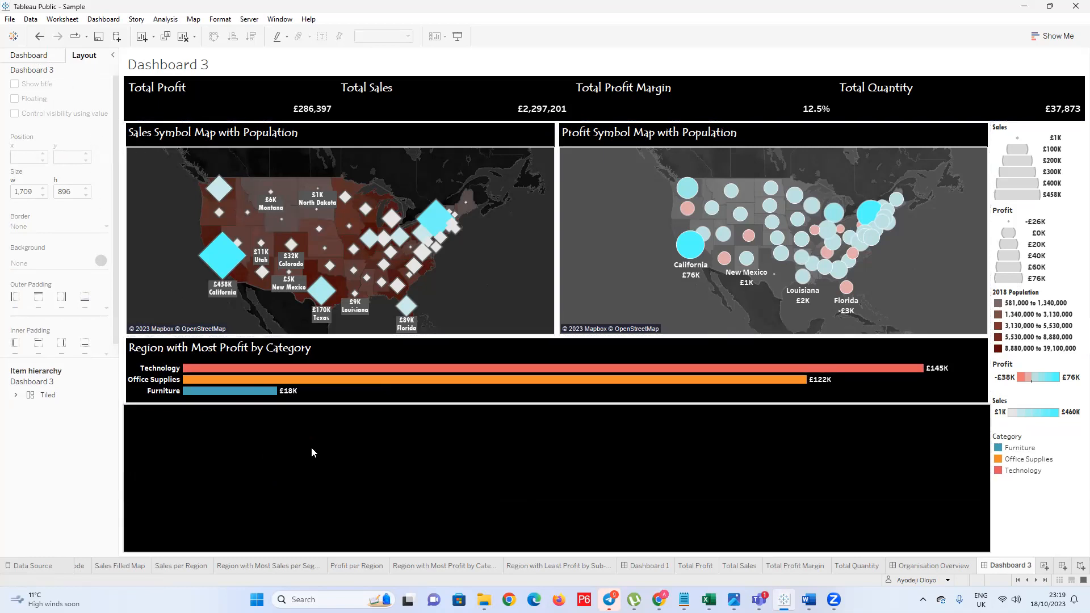
Add the Region with Least Profit by Sub-Category sheet to Dashboard 3 directly below the Region with Most Profit by Category chart
left_click(578, 563)
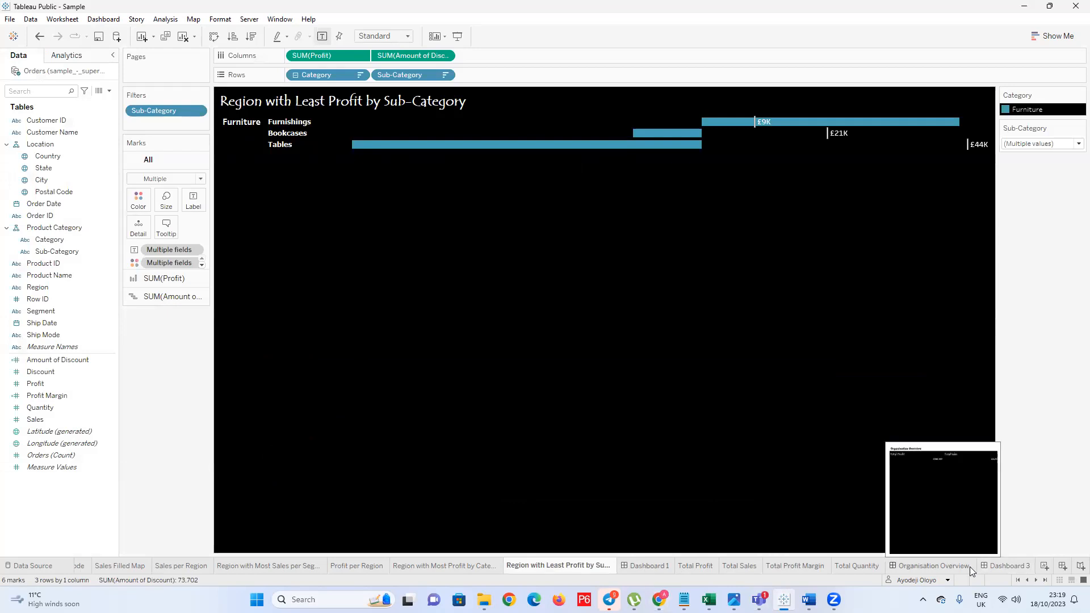
left_click(942, 565)
left_click(856, 567)
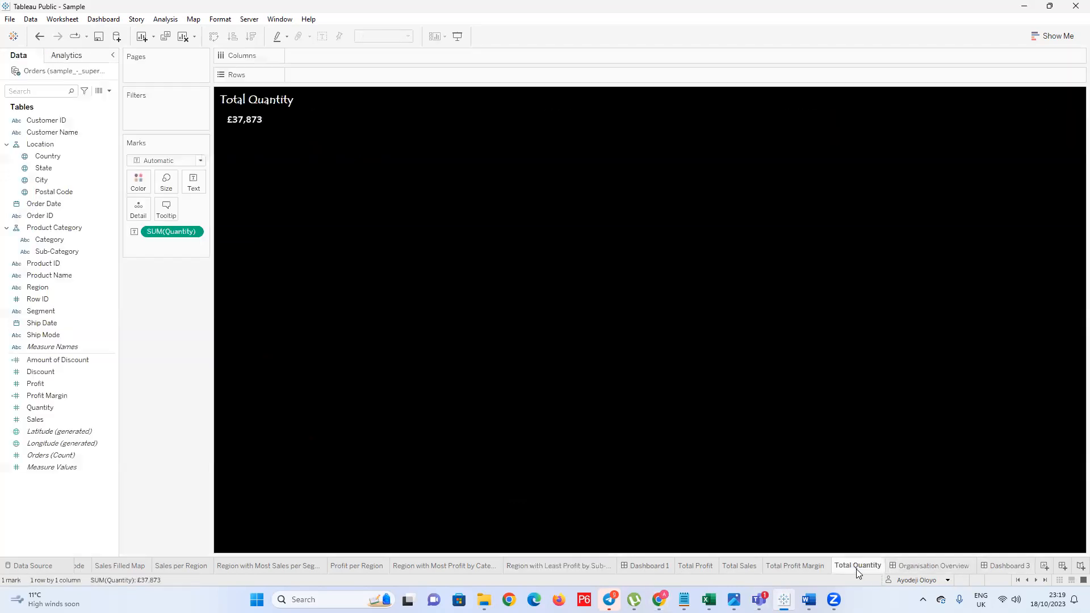
left_click(965, 566)
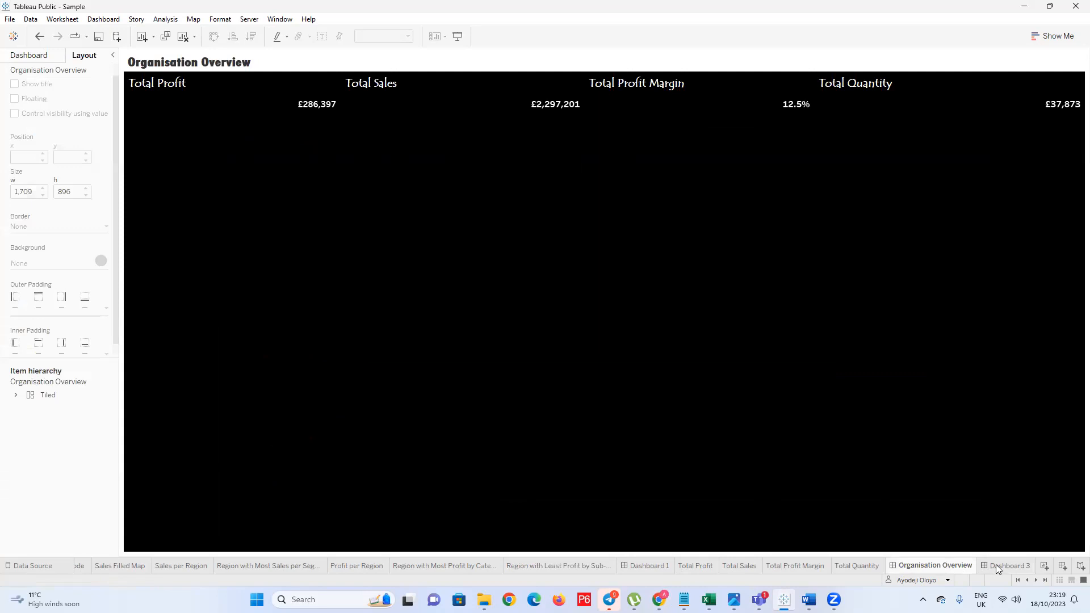
left_click(996, 566)
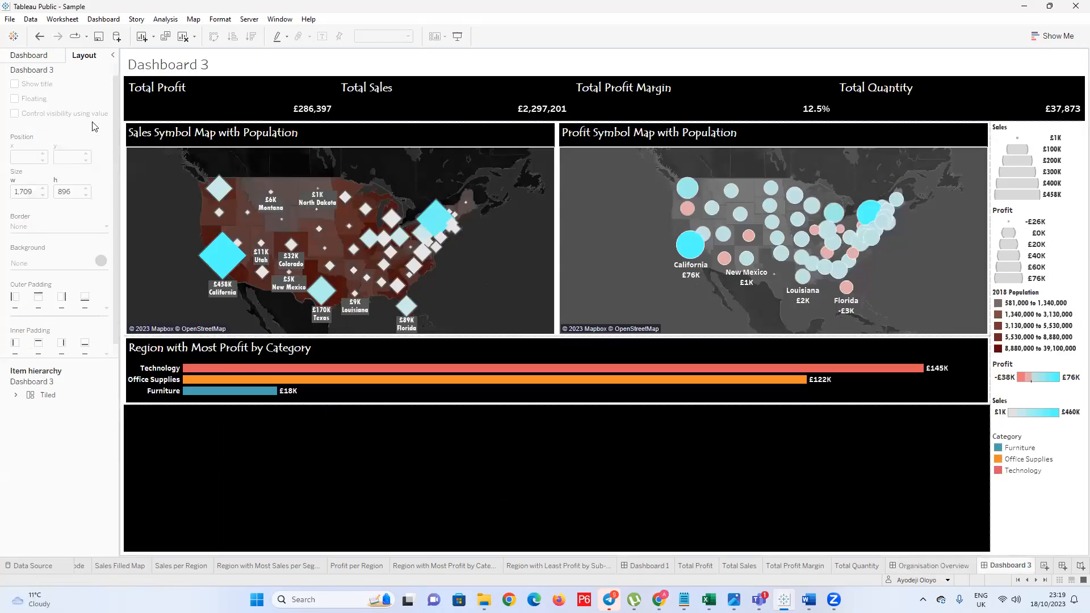
left_click(43, 59)
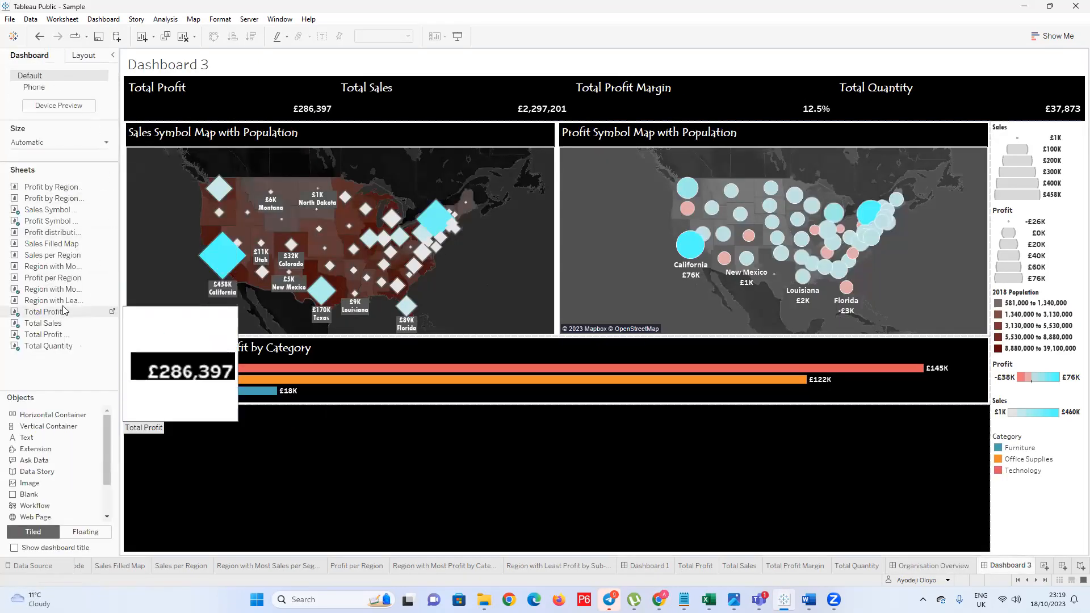
left_click_drag(66, 305, 310, 430)
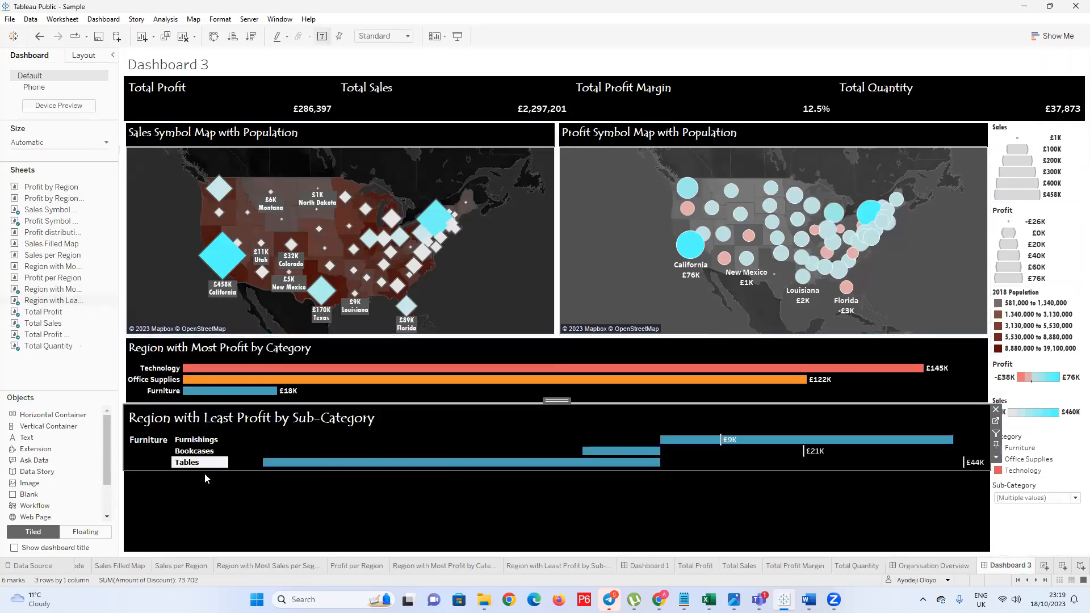
Fit the Region with Least Profit by Sub-Category chart to Entire View so it fills its dashboard area
mouse_move(1006, 487)
left_mouse_down()
mouse_move(910, 487)
mouse_move(980, 487)
left_mouse_up()
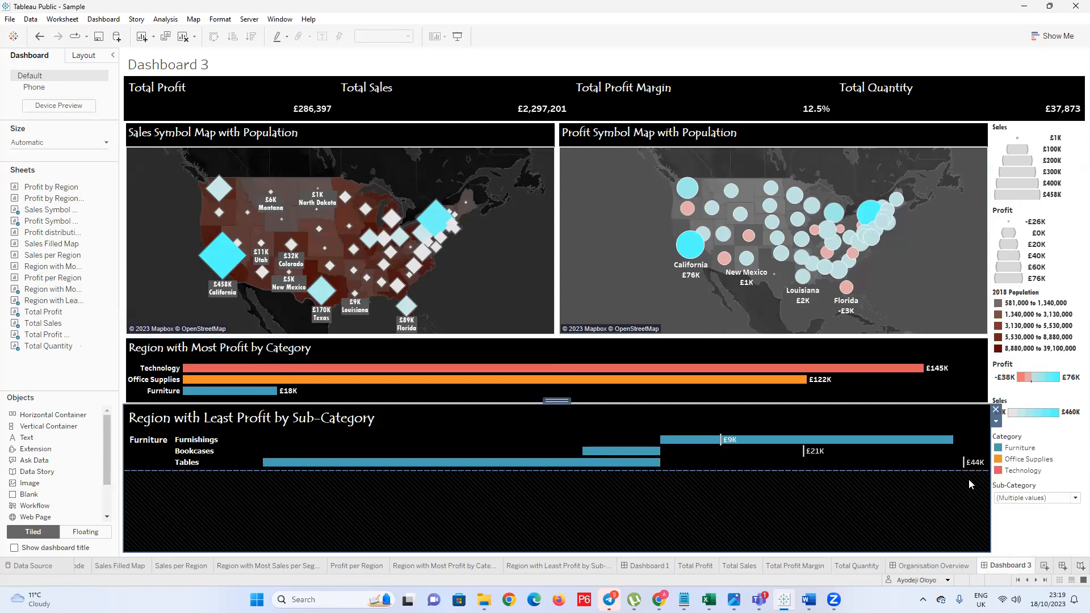
left_click_drag(864, 468, 873, 459)
left_click(509, 410)
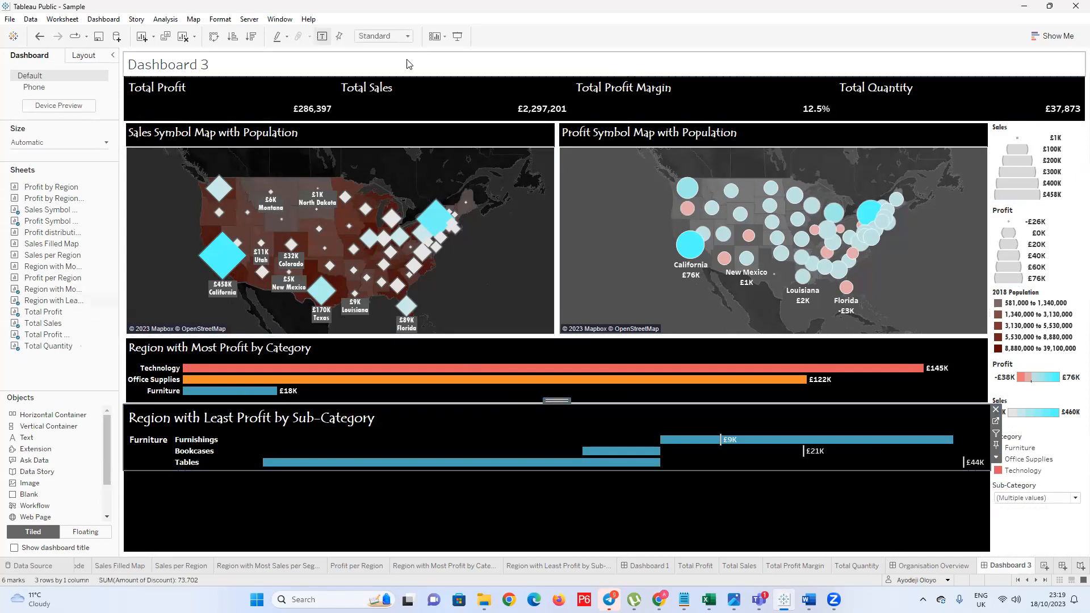
left_click(408, 36)
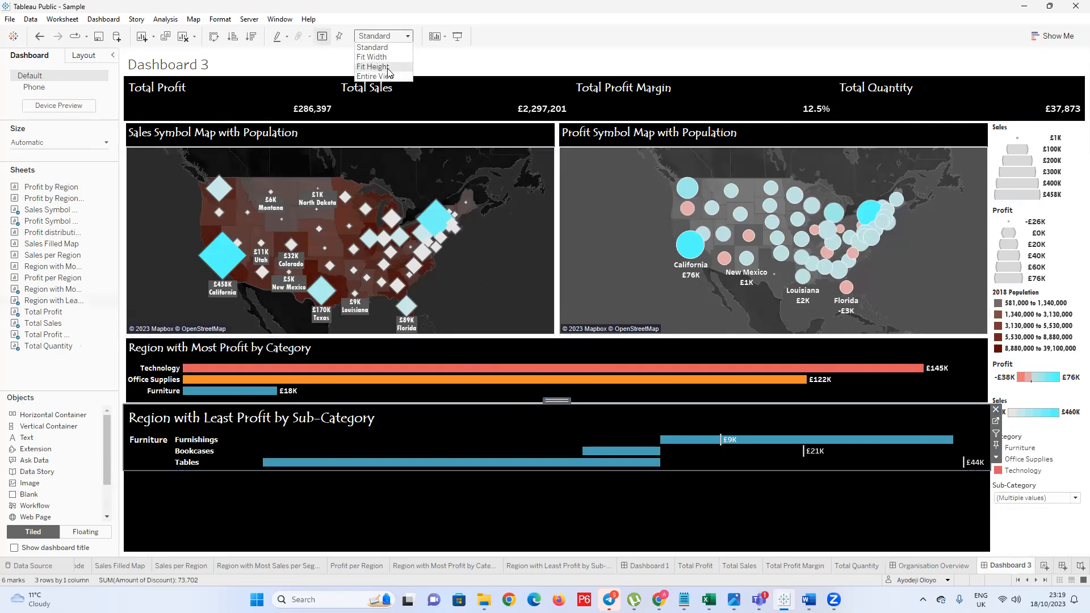
left_click(391, 76)
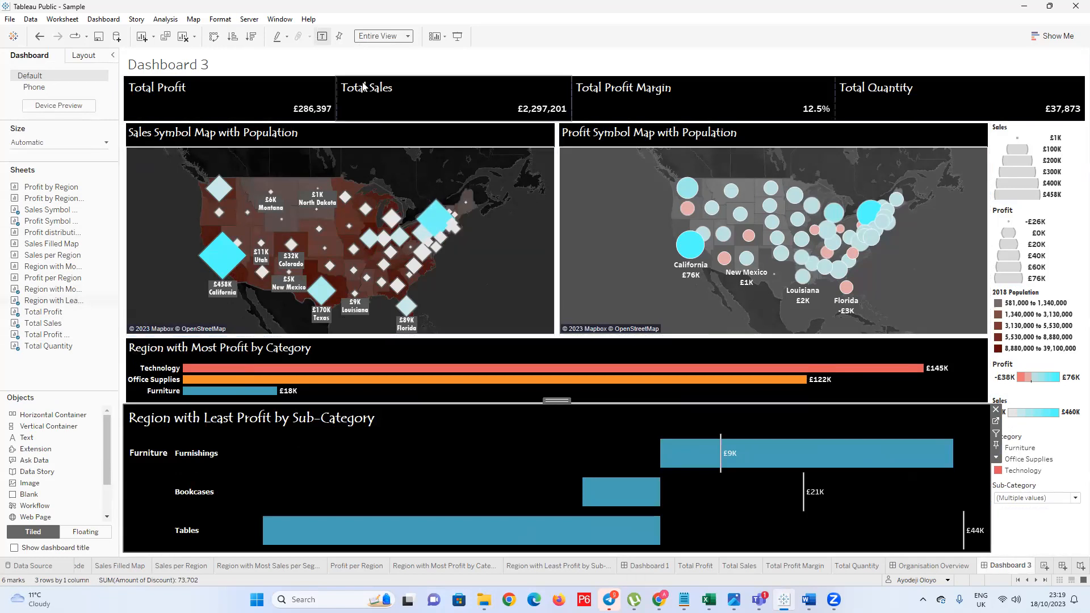
Copy the name of the existing Organisation Overview dashboard and rename that dashboard as Organisation Overview 1
left_click(358, 67)
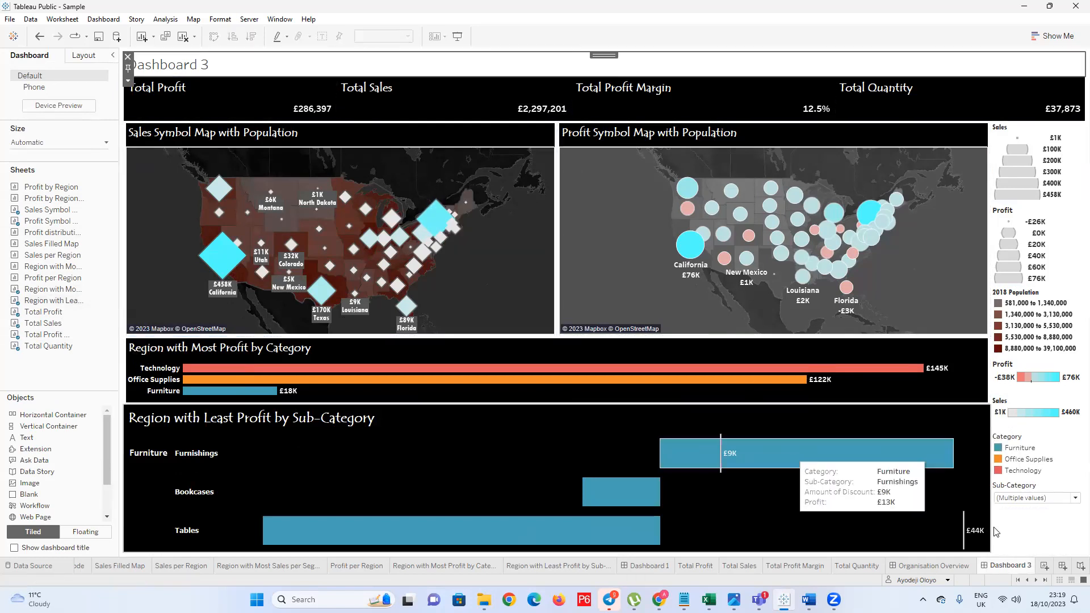
double_click(929, 565)
right_click(938, 565)
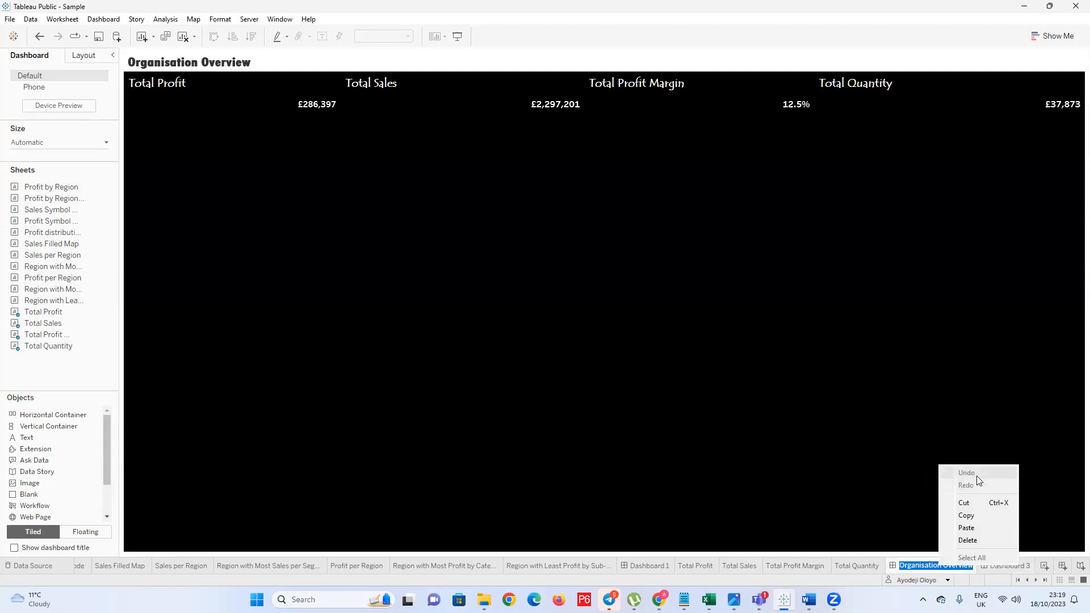
left_click(966, 512)
left_click(974, 567)
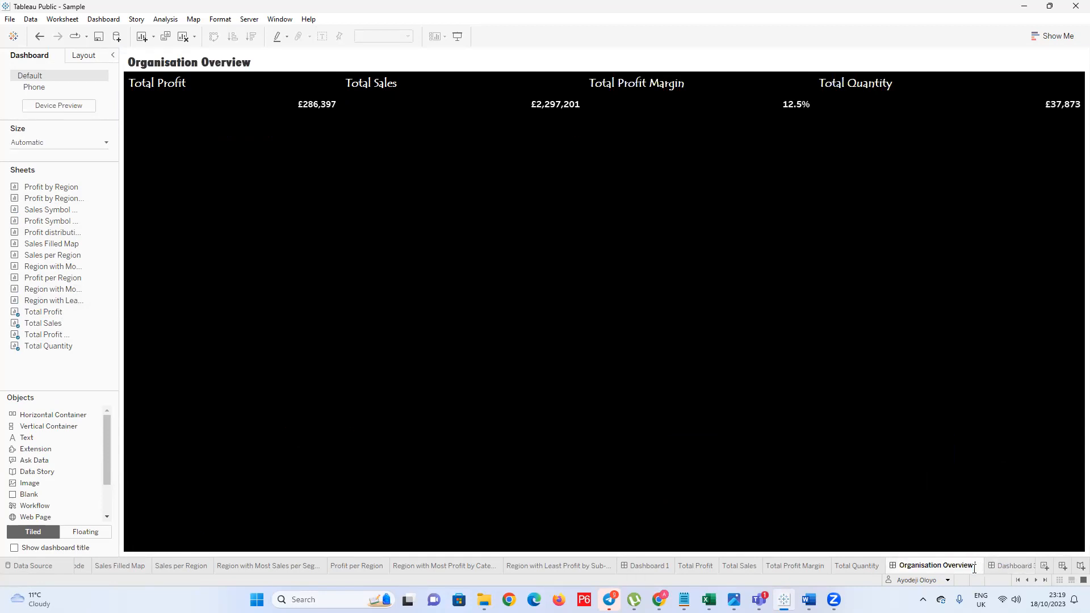
type("1")
Rename Dashboard 3 as Organisation Overview using the copied name
double_click(1002, 567)
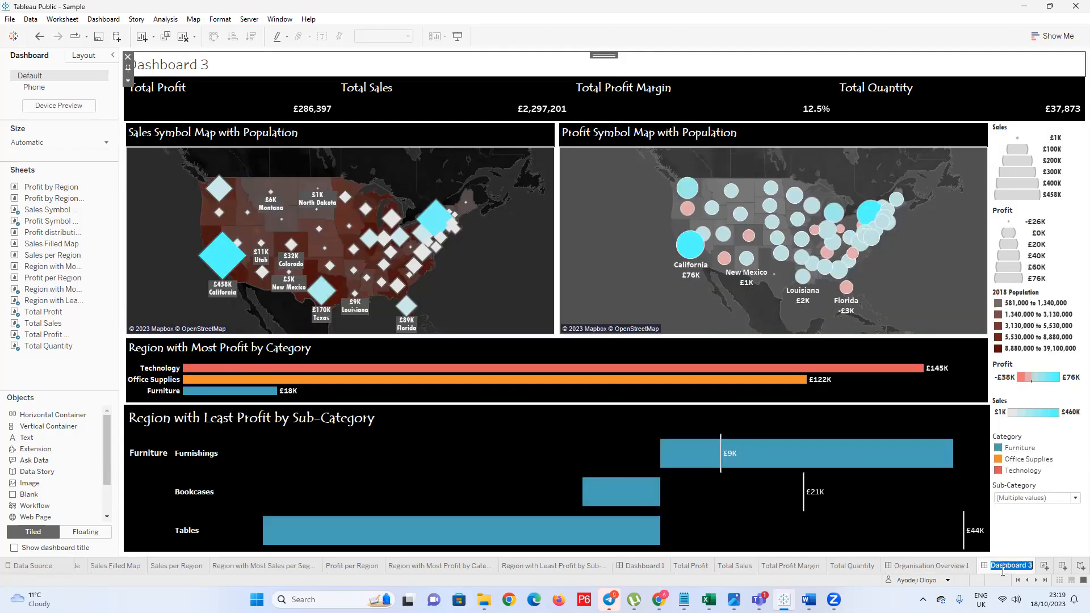
key("ctrl+v")
key("Return")
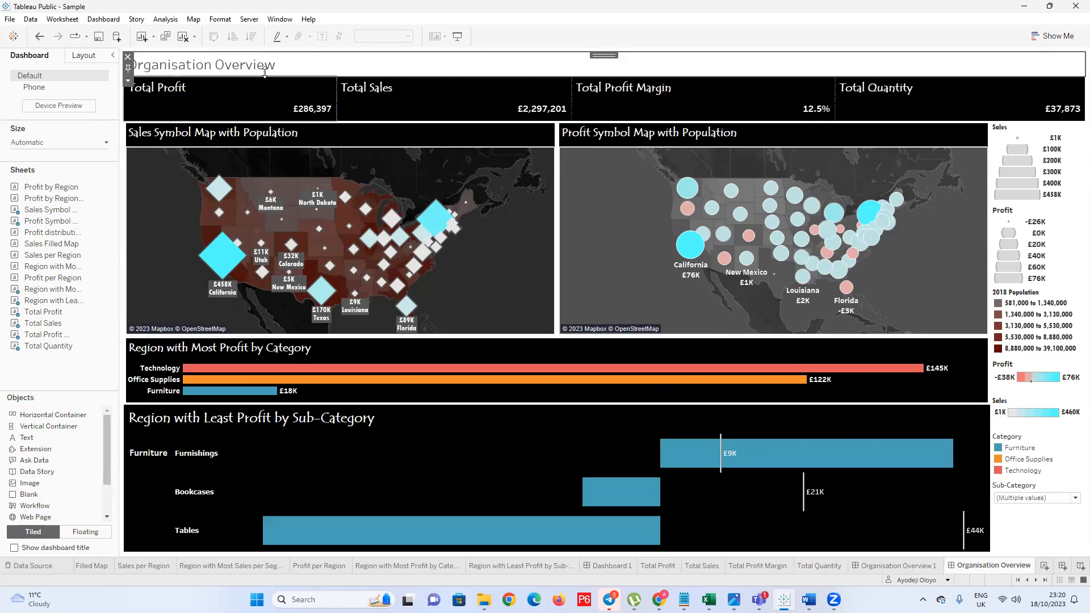
Format the dashboard title in Tw Cen MT Condensed Extra Bold at size 20 and apply it
double_click(292, 61)
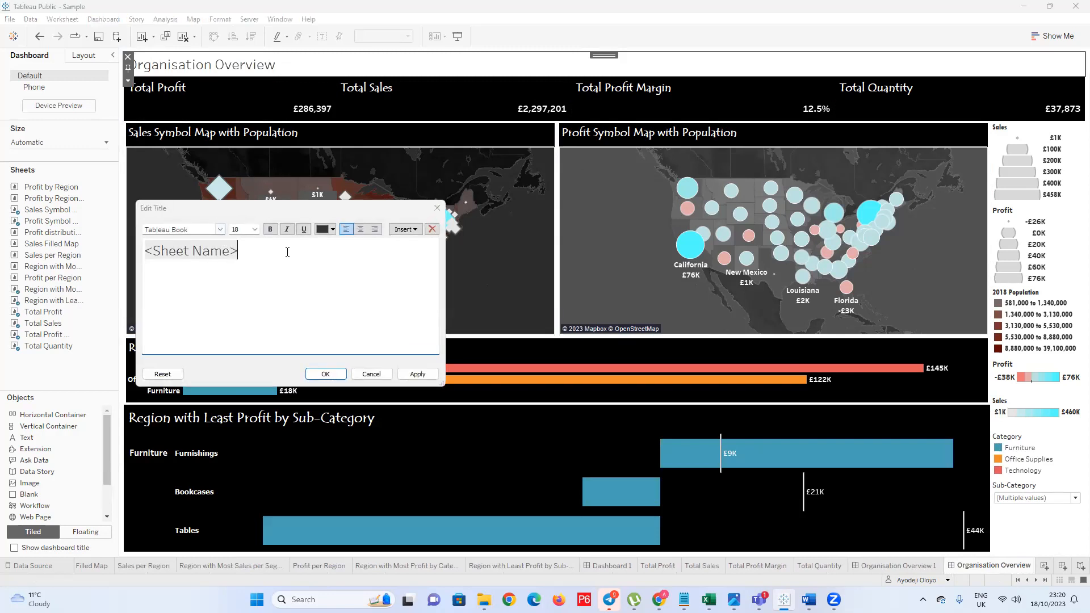
left_click(333, 229)
left_click(315, 245)
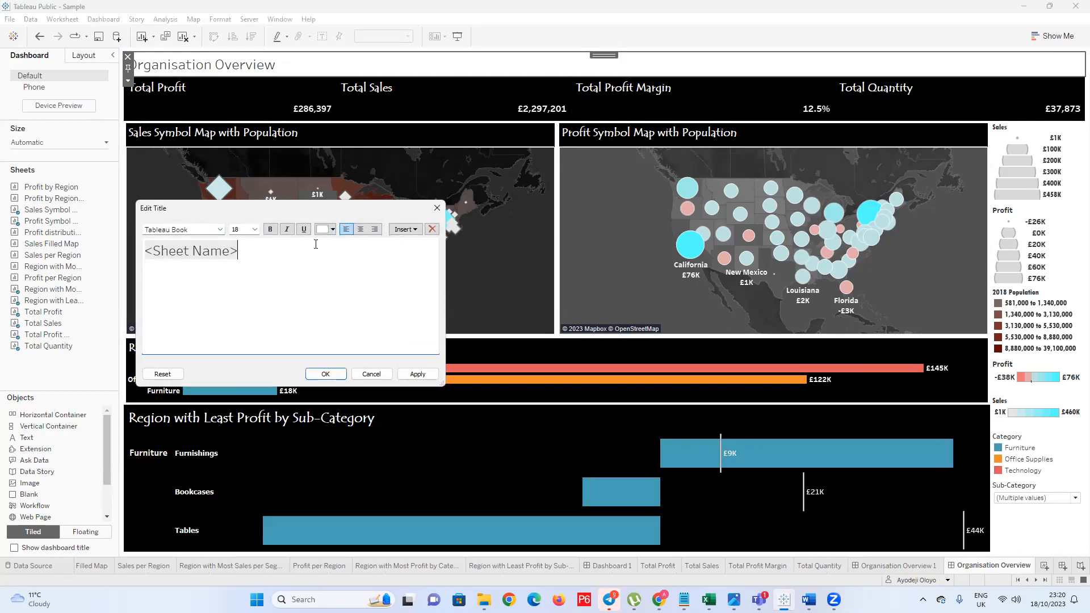
left_click(256, 230)
left_click(233, 257)
triple_click(151, 250)
left_click(219, 229)
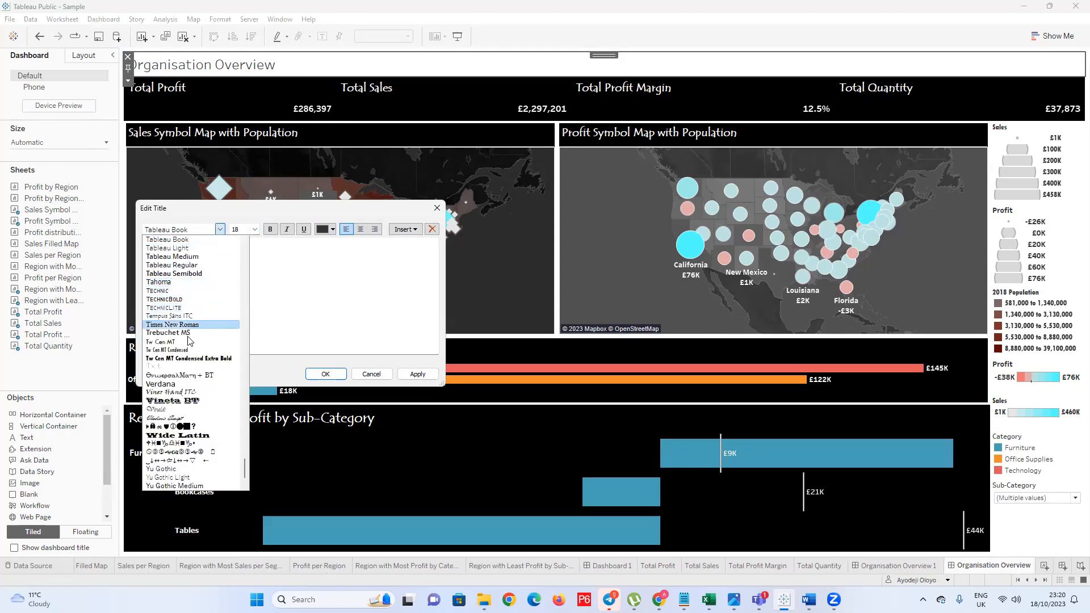
left_click(187, 359)
left_click(254, 230)
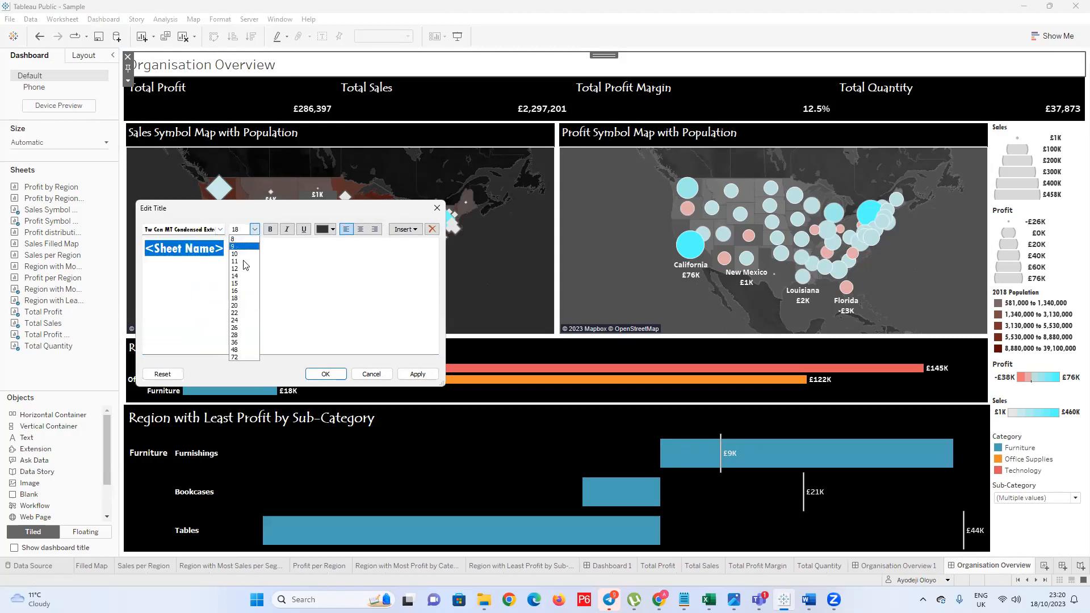
left_click(237, 305)
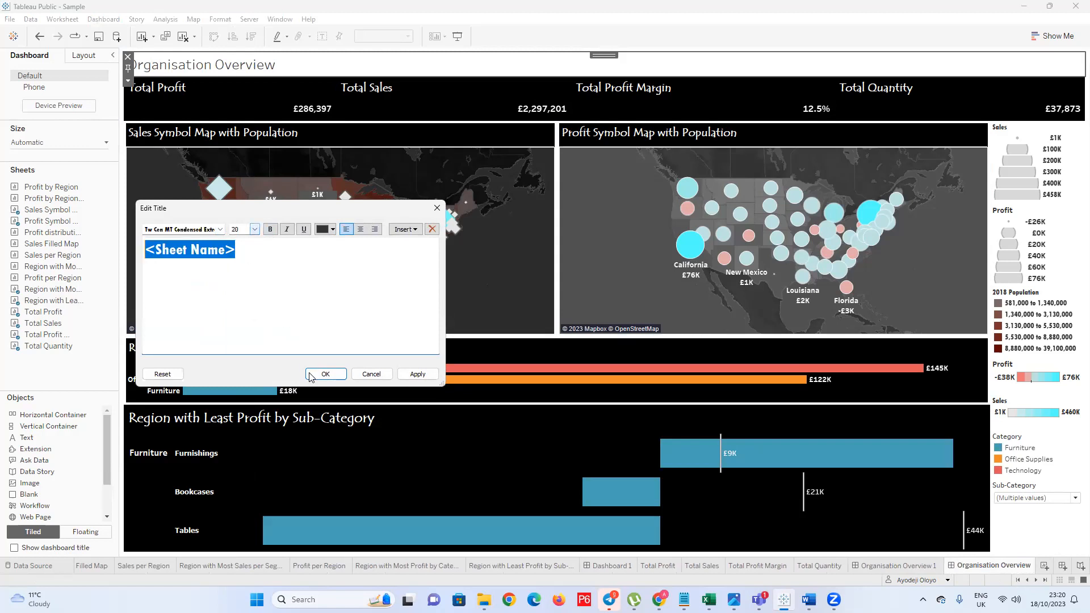
left_click(423, 374)
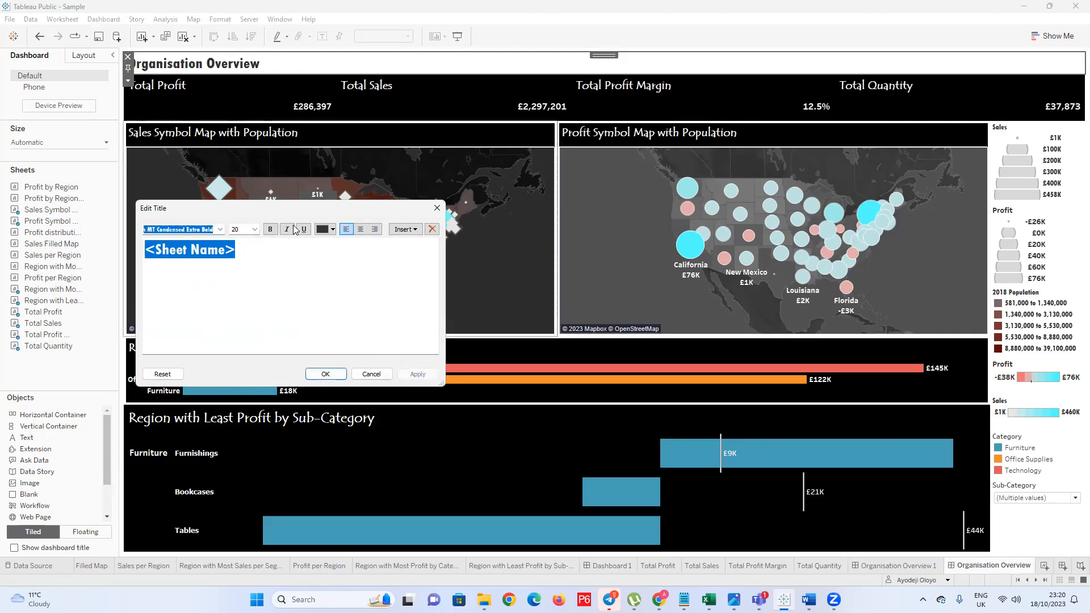
Set the dashboard title's text colour to white and close the title editor
left_click(333, 230)
left_click(324, 249)
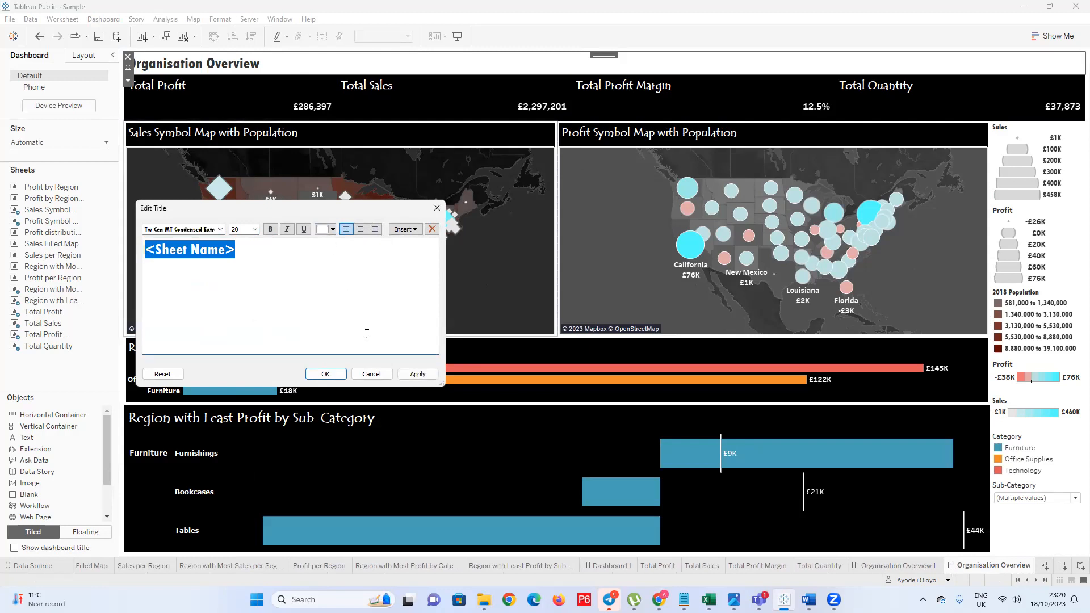
left_click(417, 374)
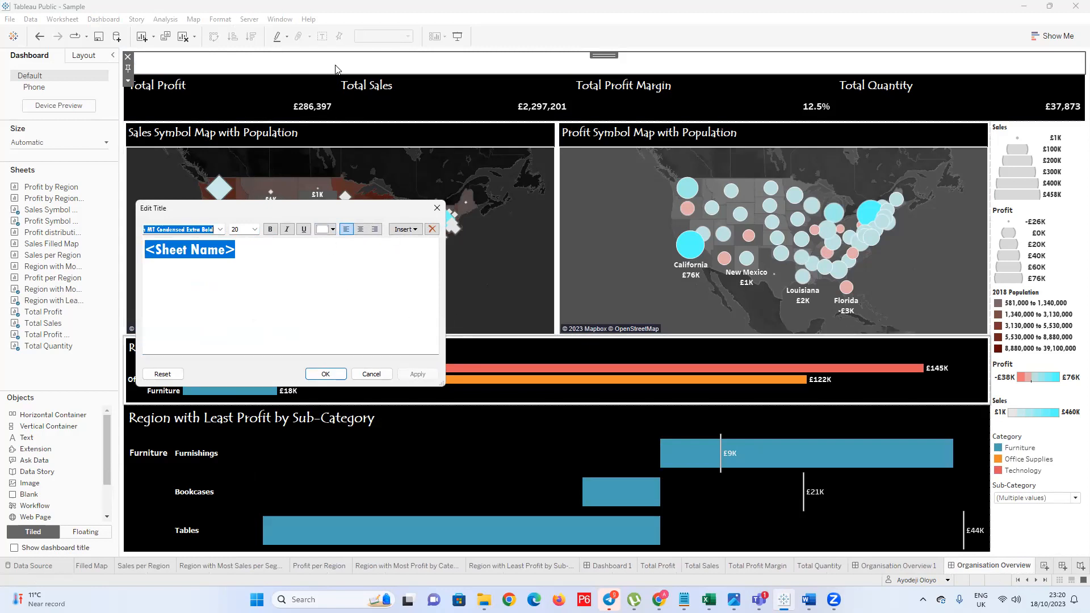
left_click(325, 374)
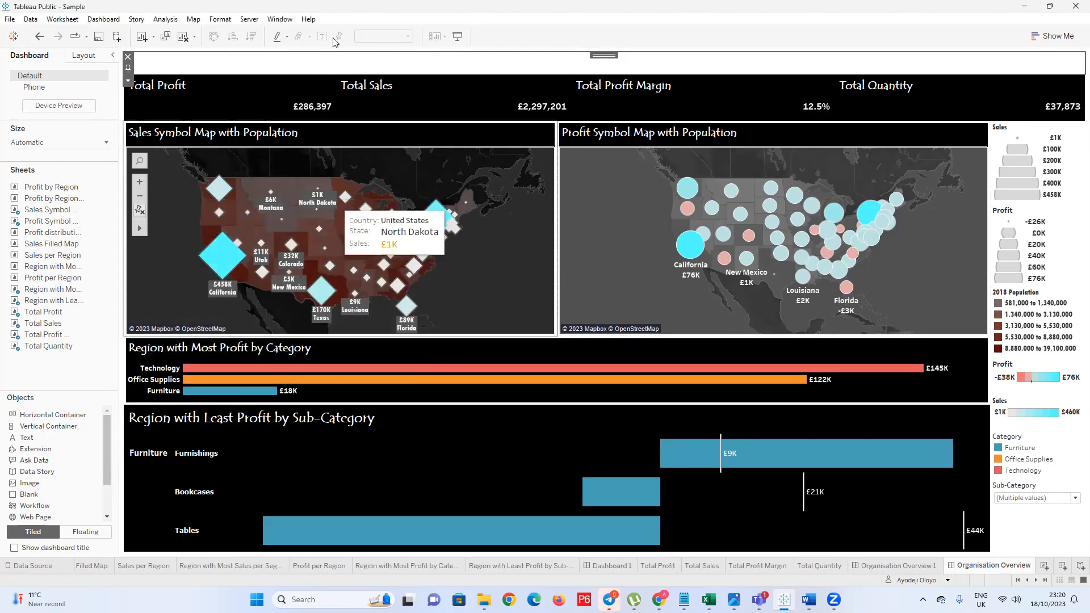
Set the dashboard title's background to black and preview the dashboard in presentation mode
left_click(86, 56)
left_click(43, 262)
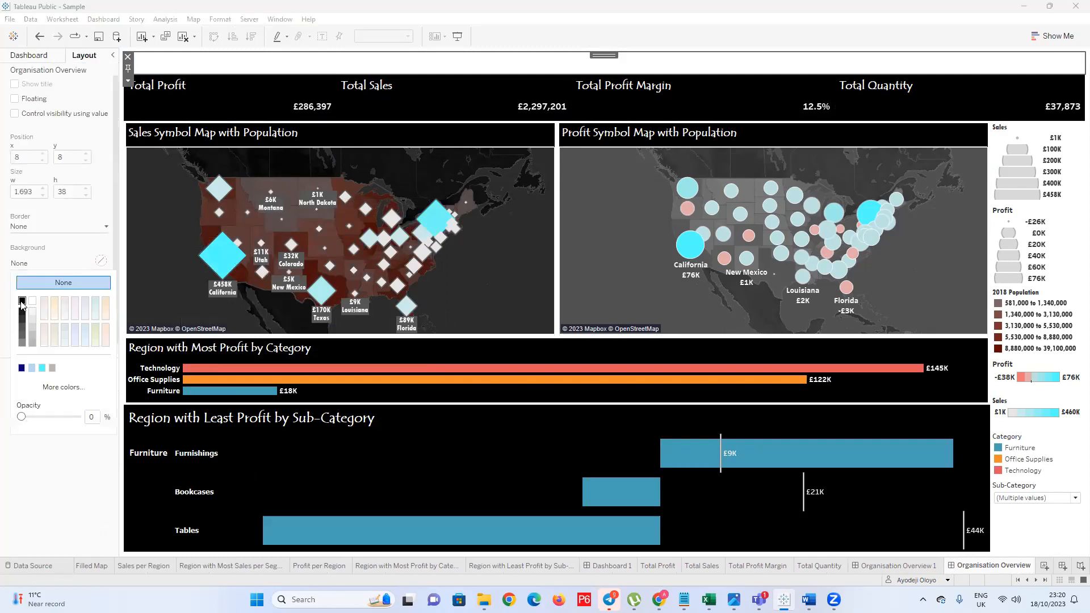
left_click(22, 301)
left_click(504, 112)
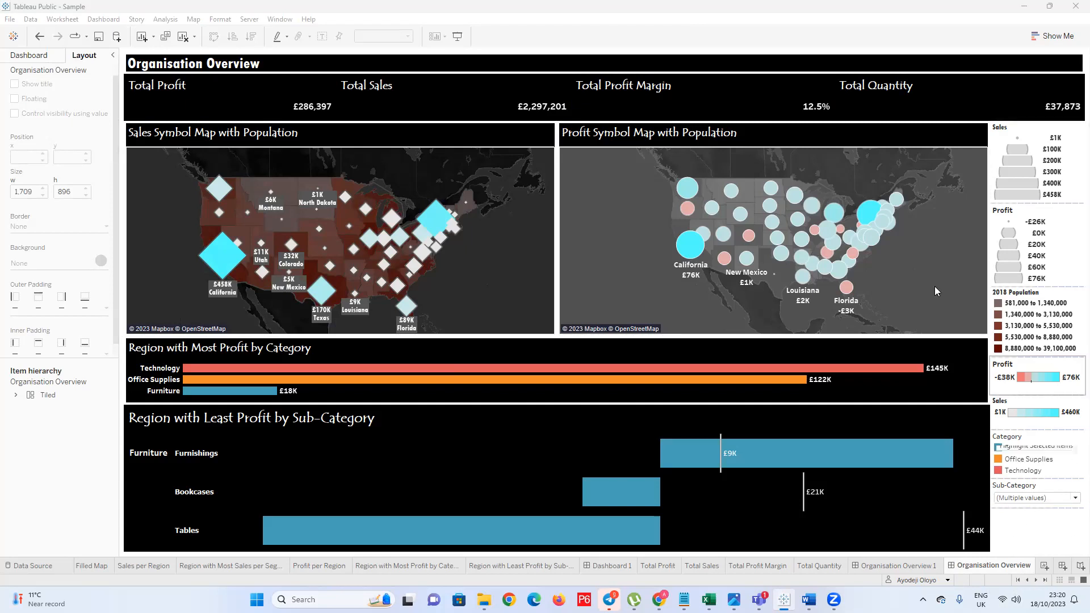
left_click(457, 36)
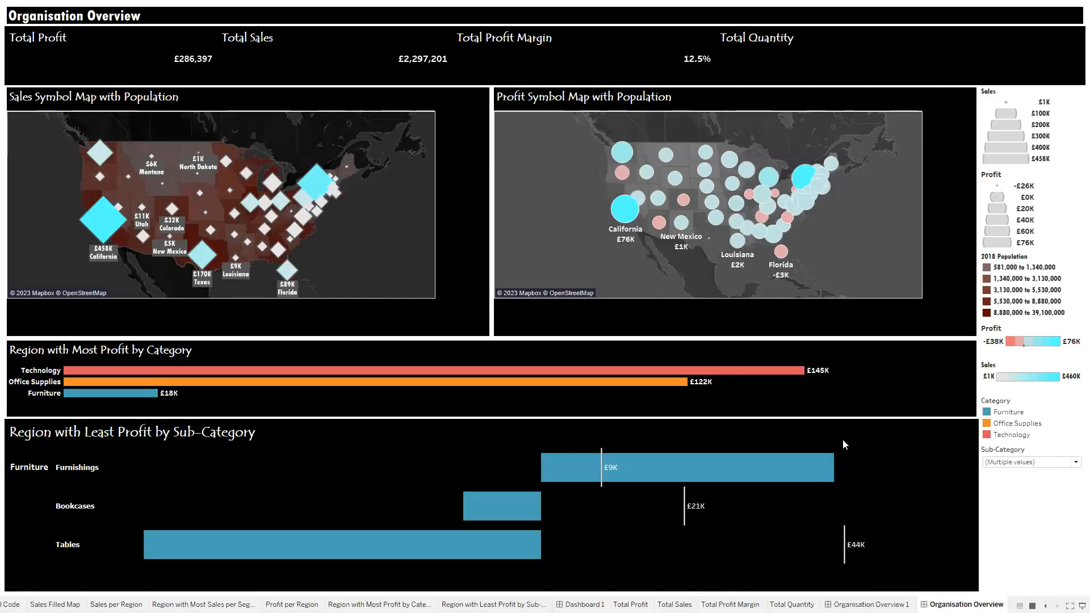
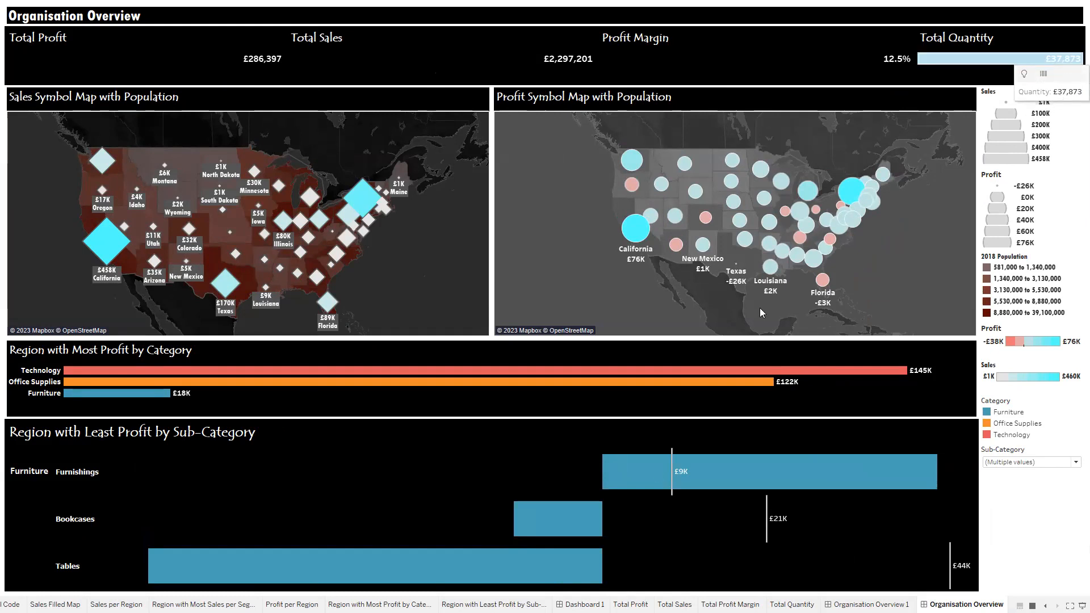
key("Escape")
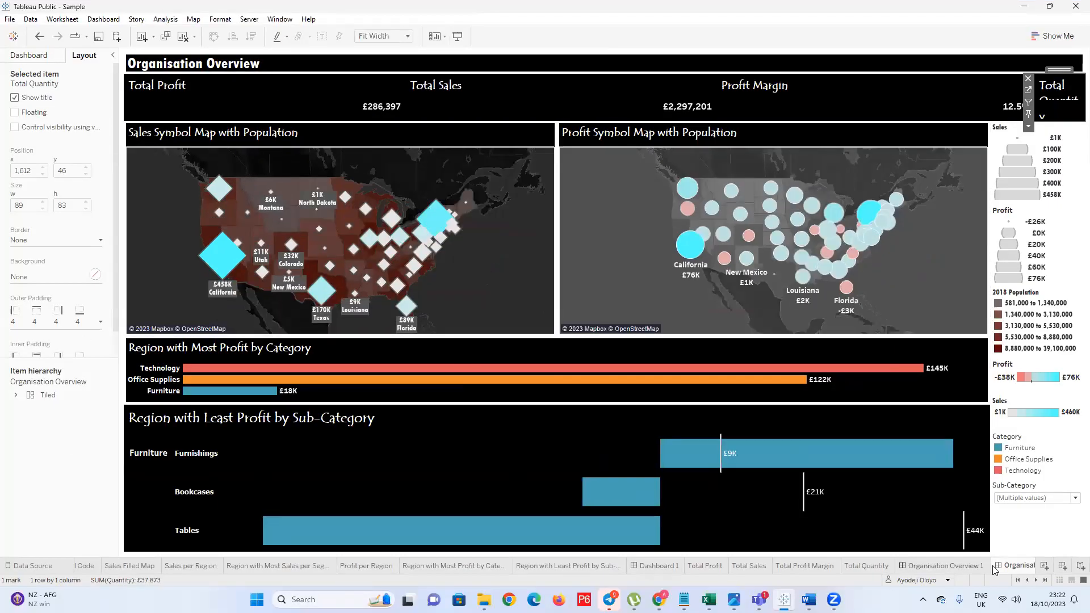
On the Total Quantity sheet, format SUM(Quantity) as Number (Custom) with 0 decimal places
left_click(867, 566)
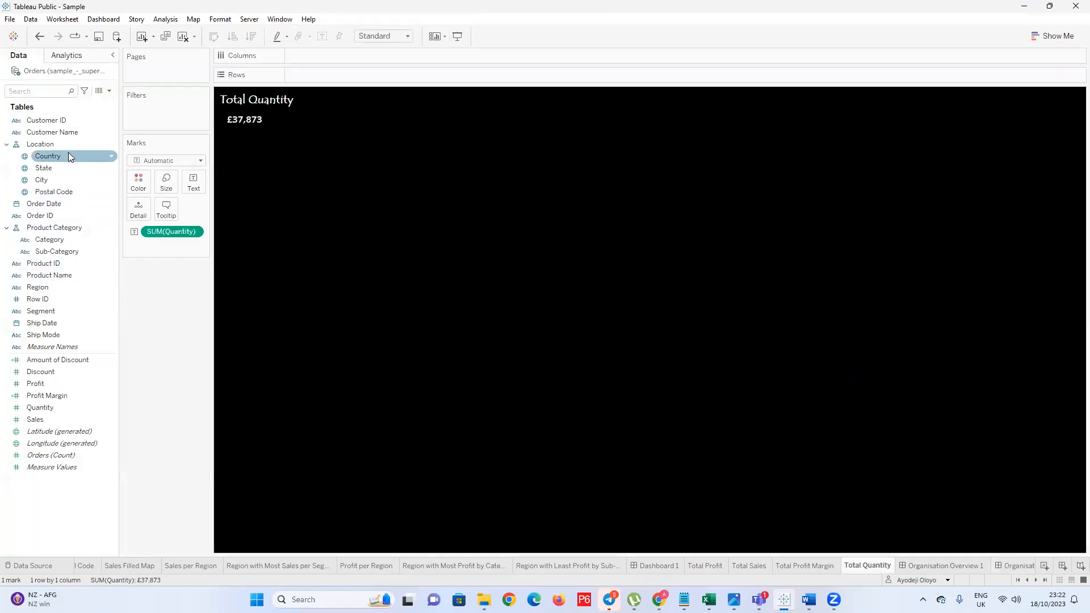
right_click(234, 117)
left_click(260, 152)
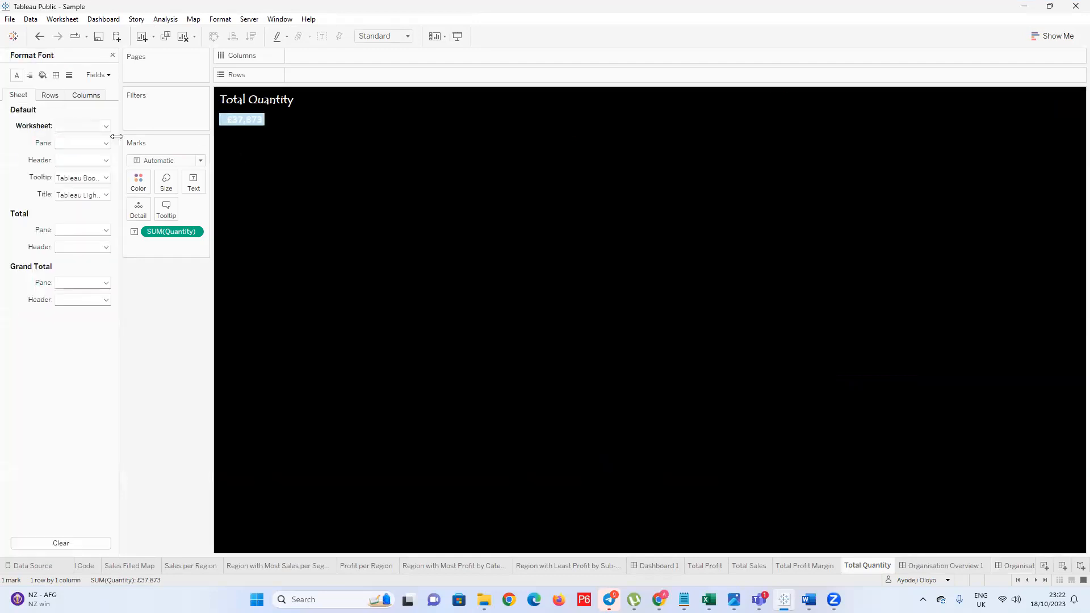
left_click(97, 75)
left_click(105, 93)
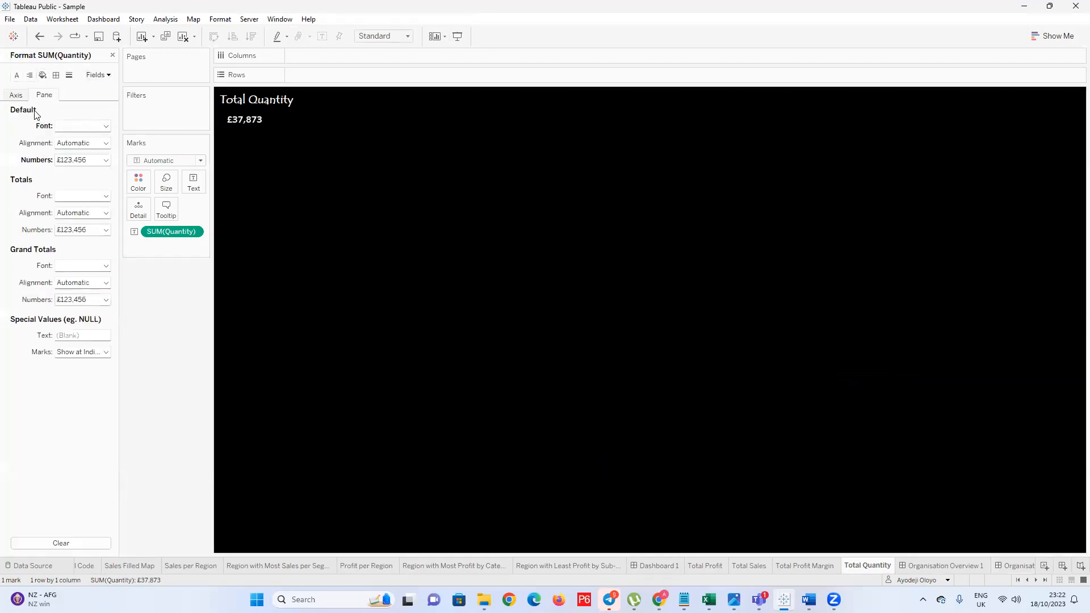
left_click(94, 160)
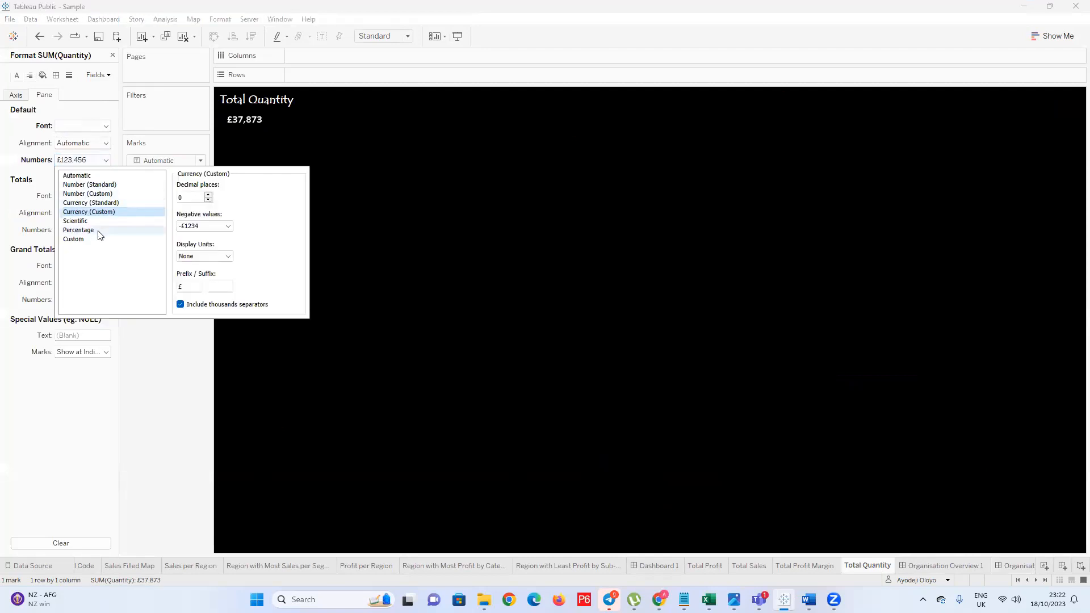
left_click(97, 193)
left_click(208, 200)
left_click(209, 200)
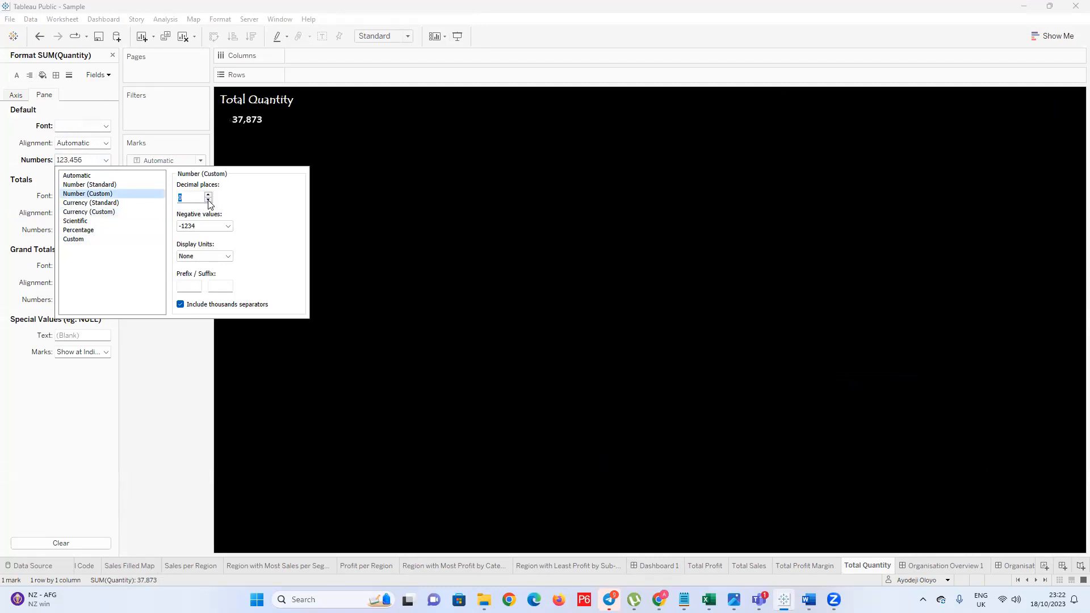
left_click(160, 358)
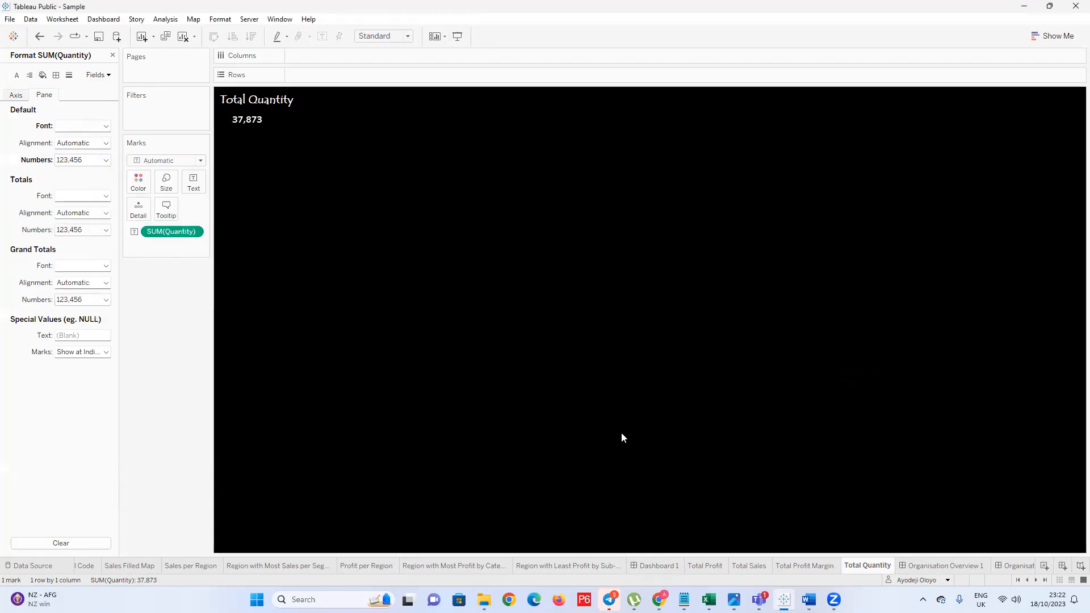
Widen the Total Quantity tile on the Organisation Overview dashboard and check it in presentation mode
left_click(1009, 566)
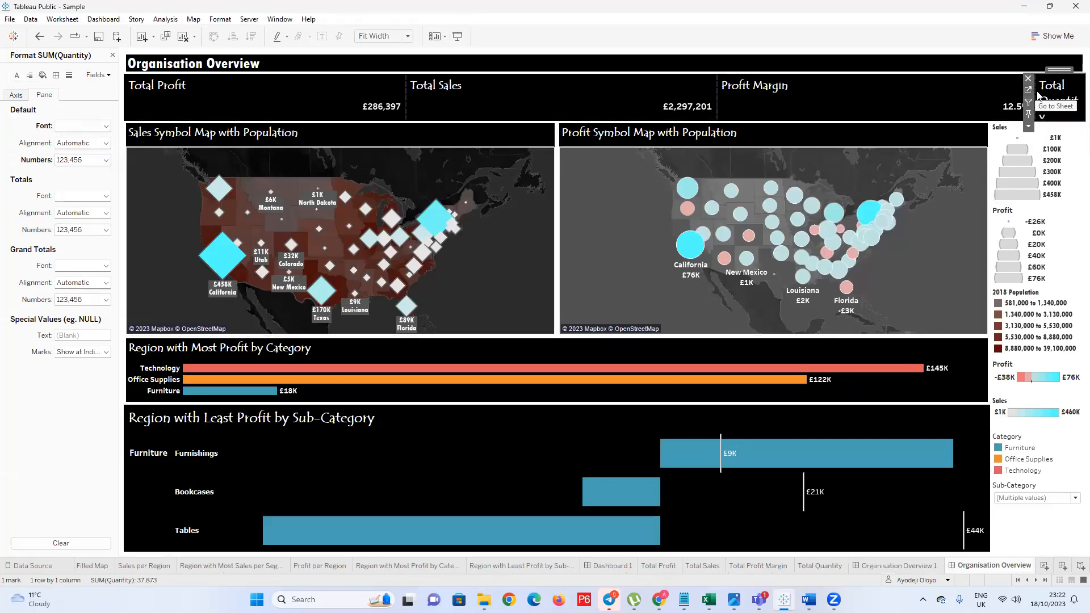
left_click_drag(1034, 91, 931, 100)
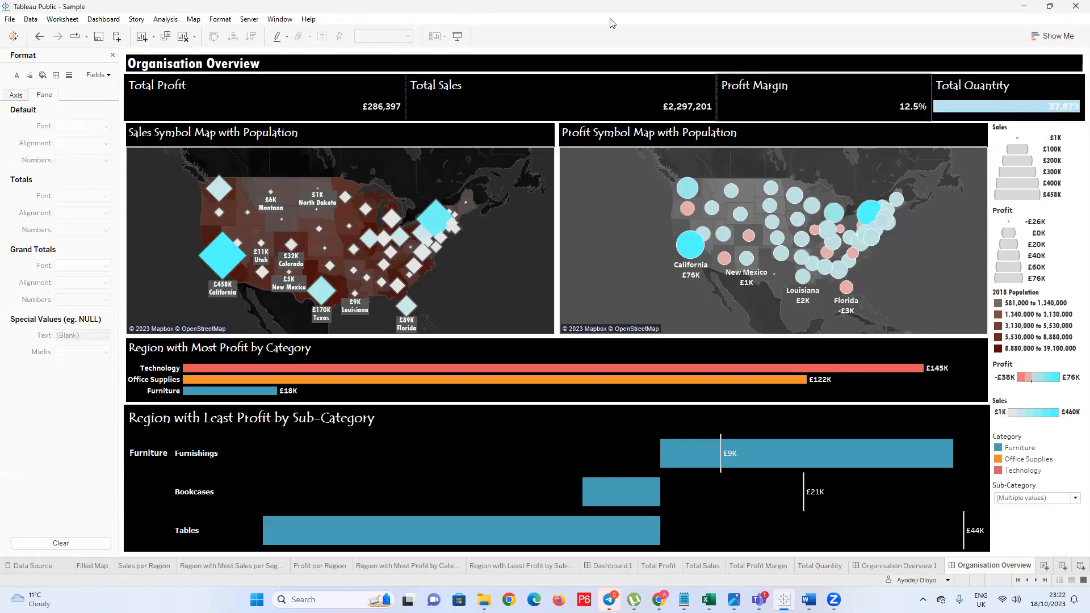
left_click(457, 35)
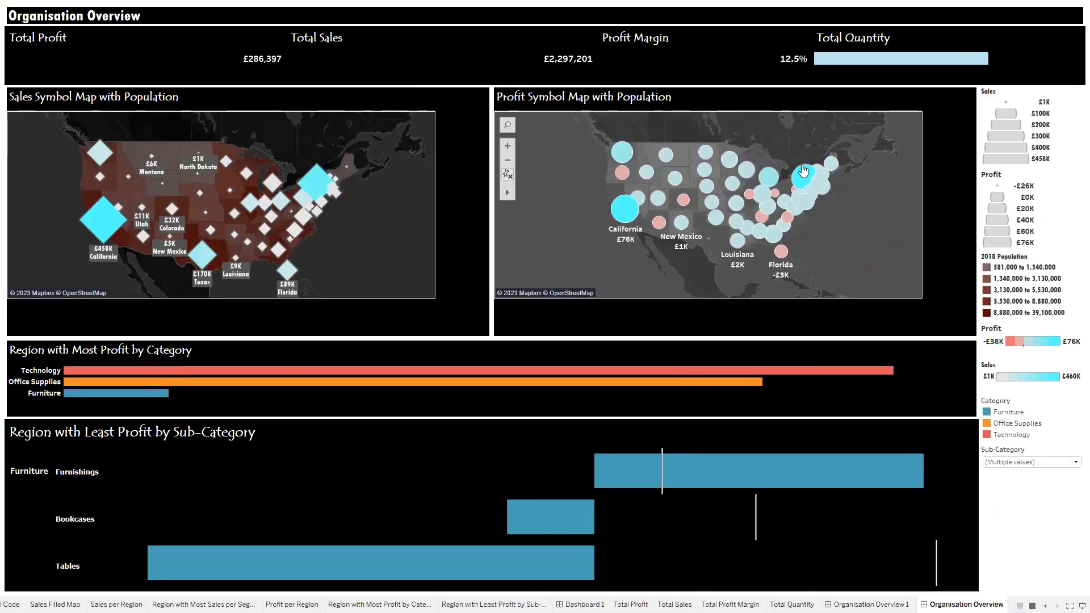
key("Escape")
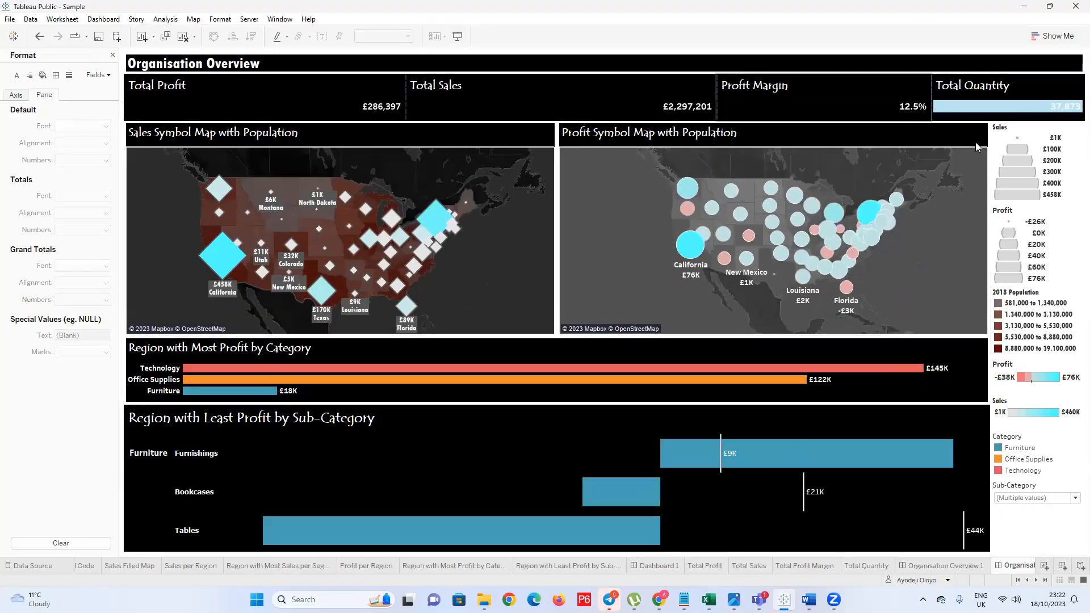
Preview the Organisation Overview dashboard in presentation mode and inspect the layout options of the Profit colour legend
left_click(458, 36)
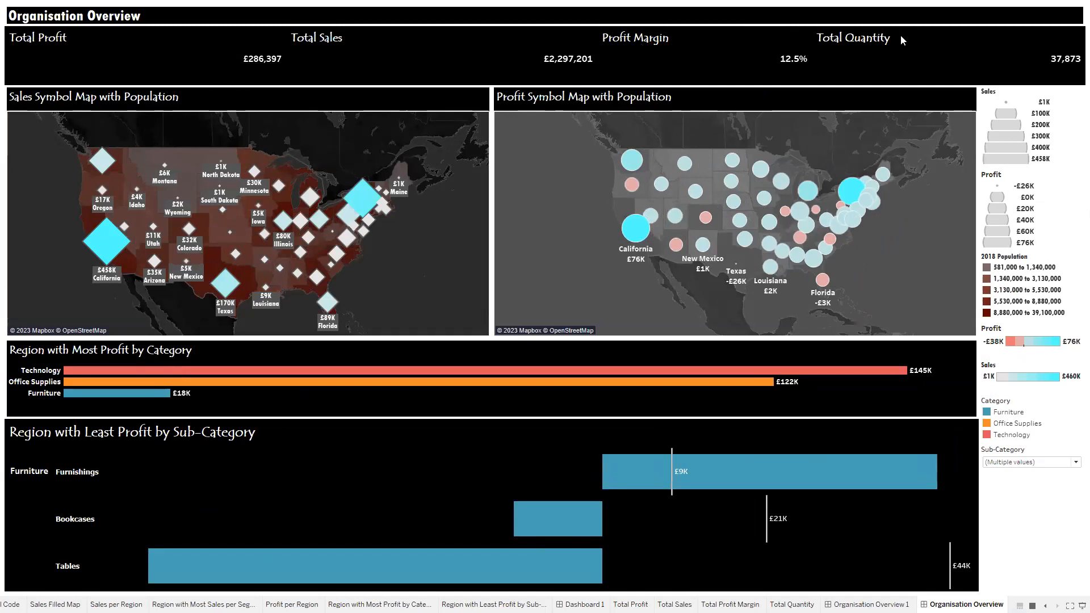
mouse_move(1062, 63)
mouse_move(129, 131)
right_click(1043, 344)
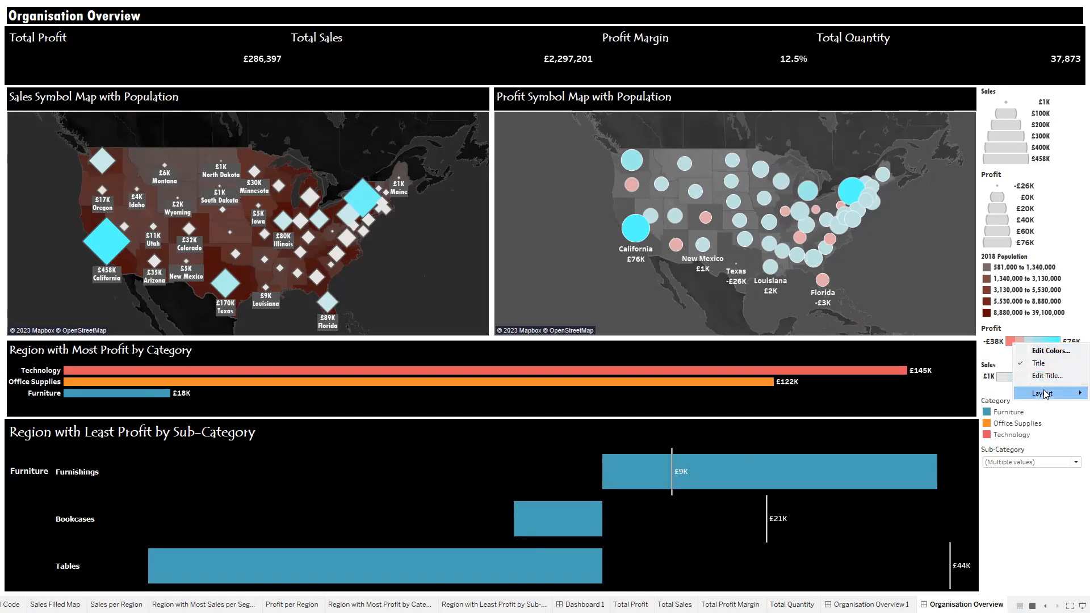
mouse_move(1044, 394)
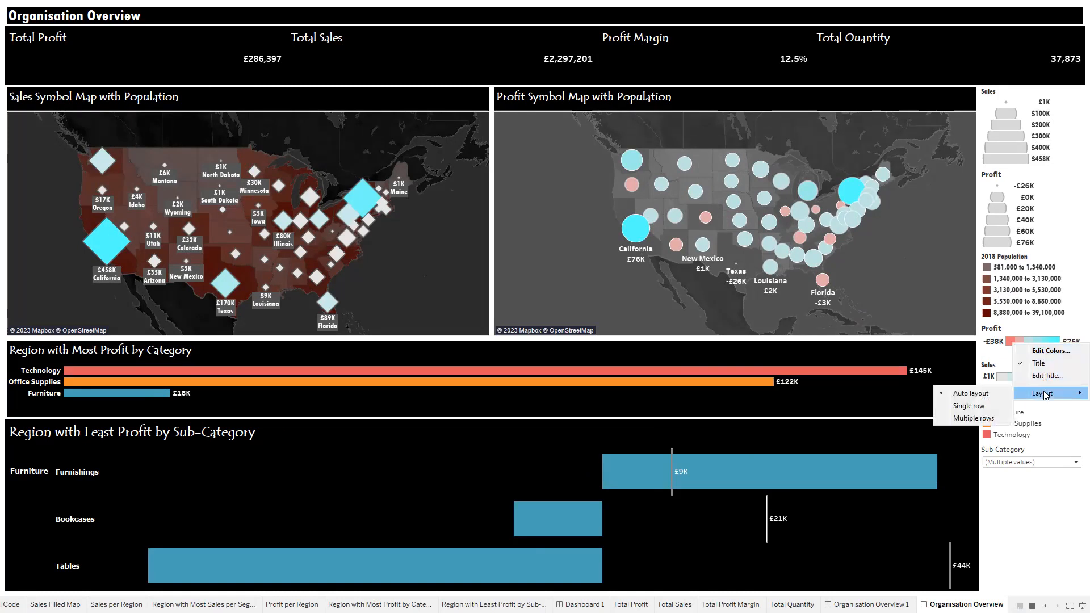
left_click(1032, 335)
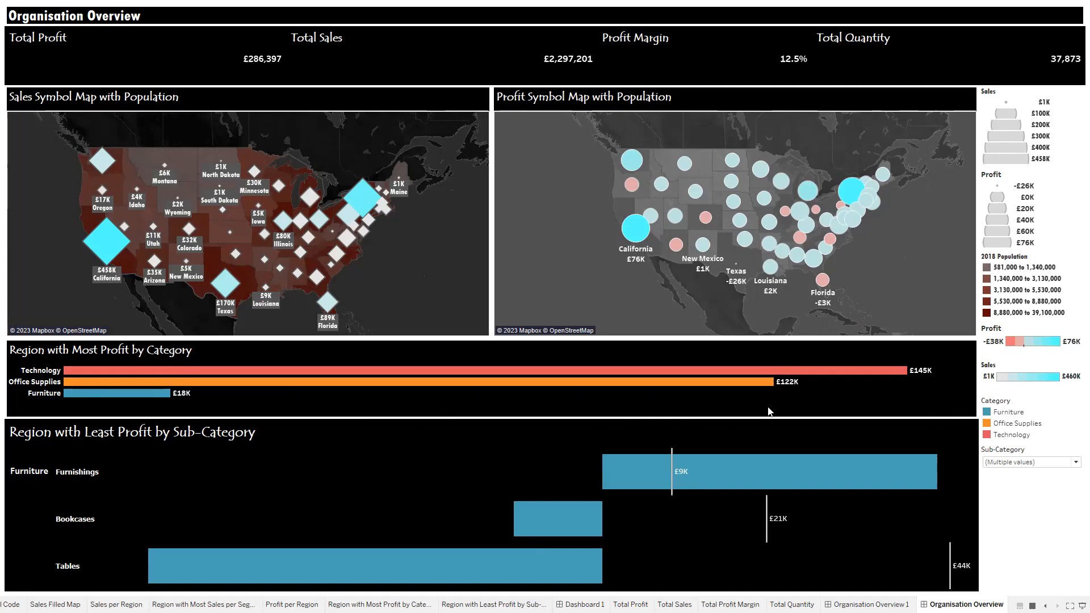
Include all sub-categories in the dashboard's Sub-Category filter
left_click(1075, 462)
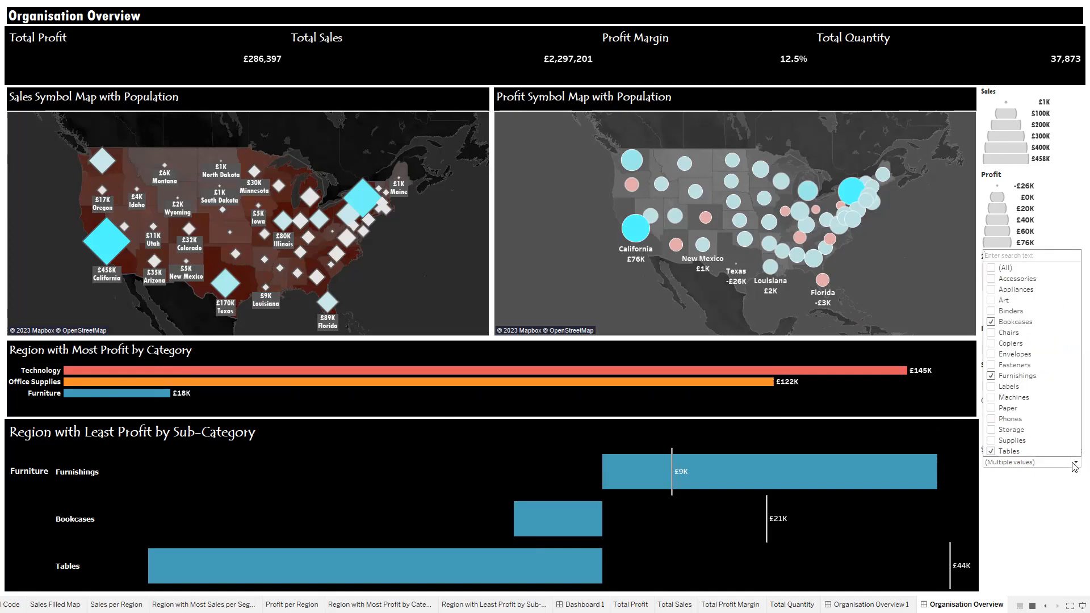
left_click(1067, 462)
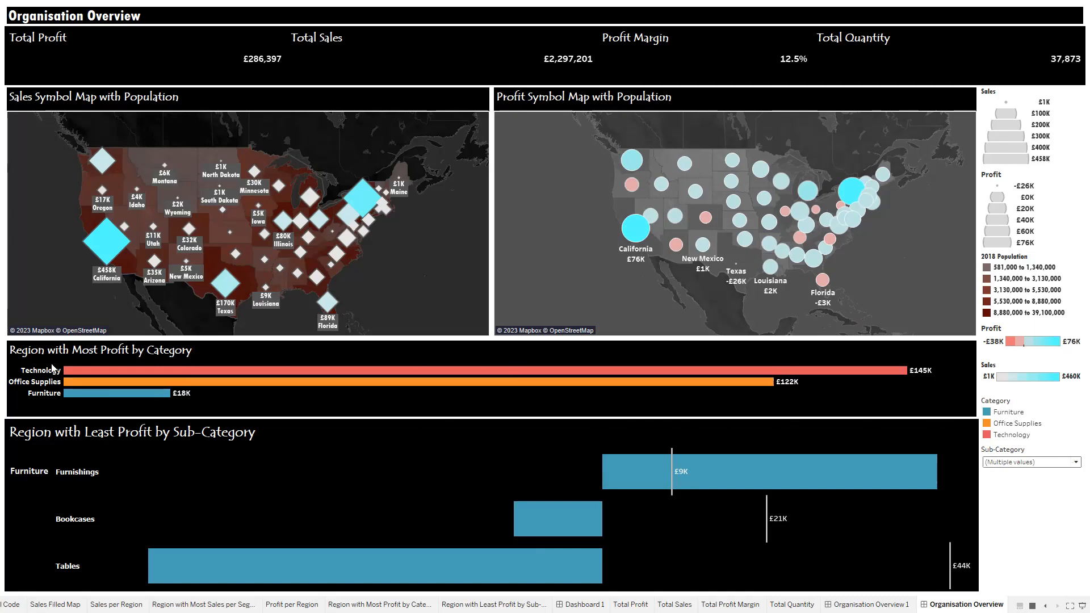
left_click(1075, 462)
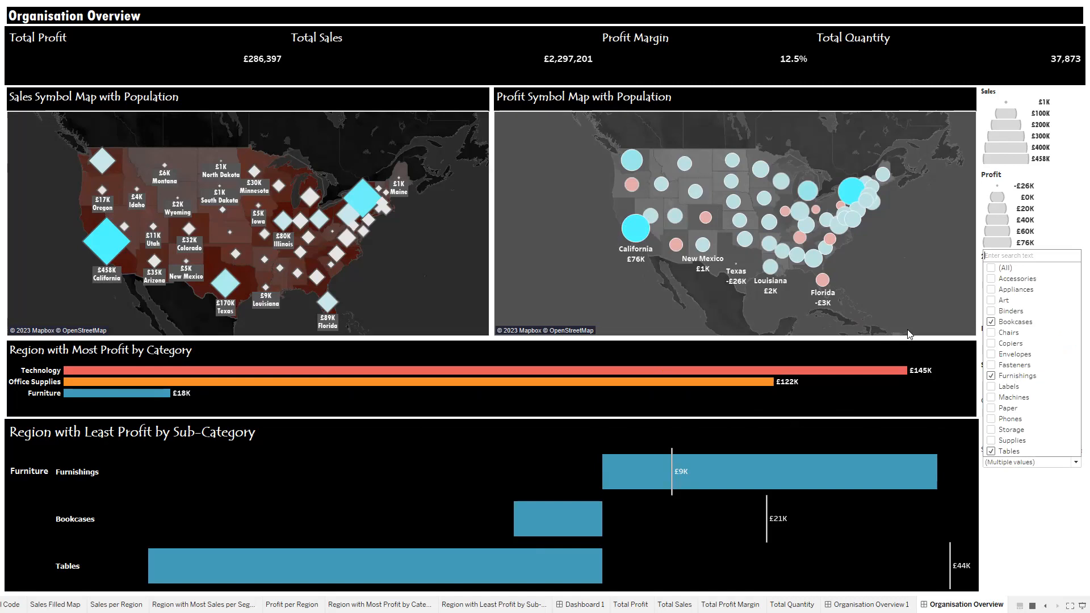
left_click(992, 268)
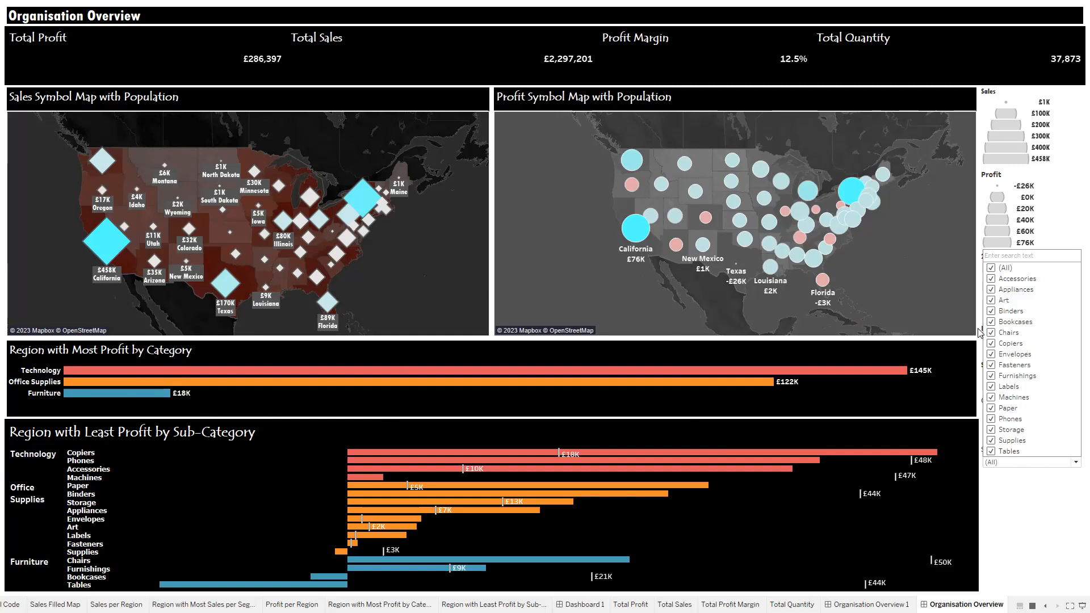
Restrict the Sub-Category filter to Bookcases, Furnishings and Tables by excluding every other sub-category
left_click(992, 279)
left_click(992, 289)
left_click(991, 300)
left_click(991, 311)
left_click(991, 333)
left_click(991, 344)
left_click(991, 354)
left_click(991, 365)
left_click(992, 379)
left_click(992, 379)
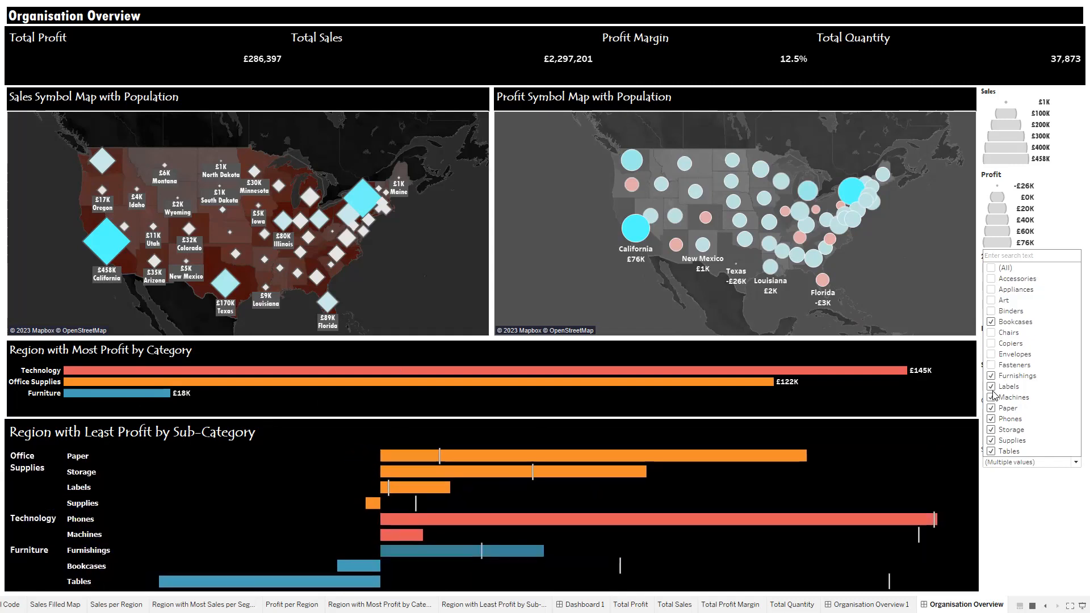
left_click(991, 387)
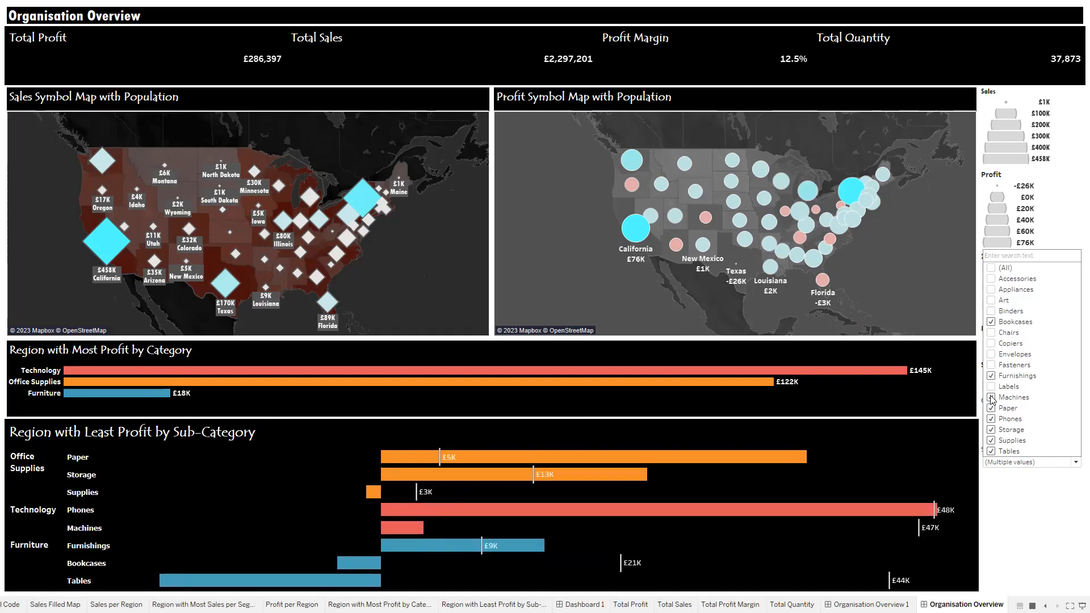
left_click(991, 397)
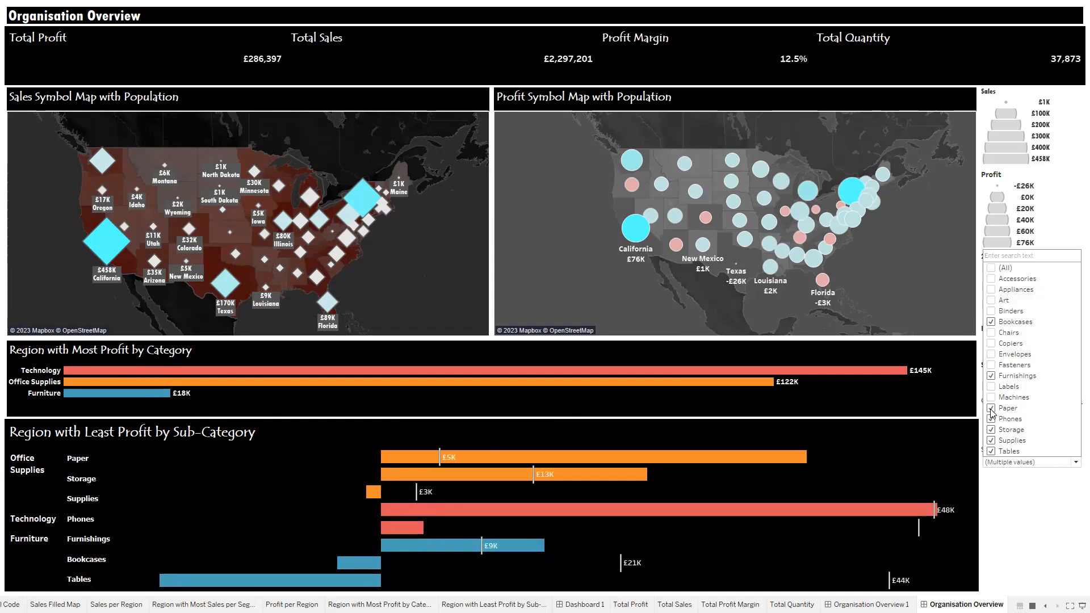
left_click(991, 409)
left_click(991, 419)
left_click(991, 430)
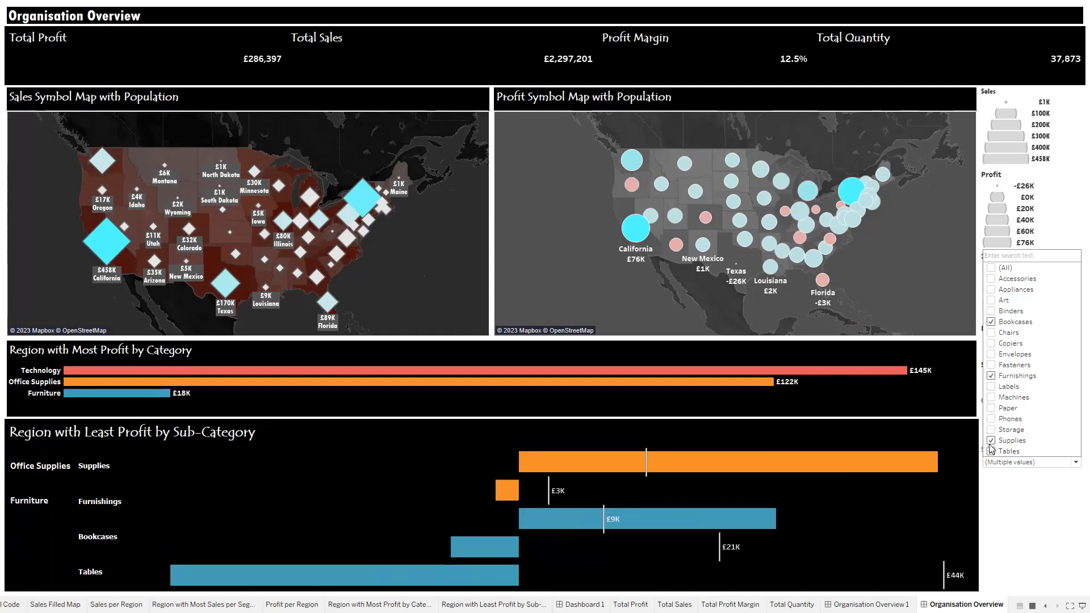
left_click(991, 441)
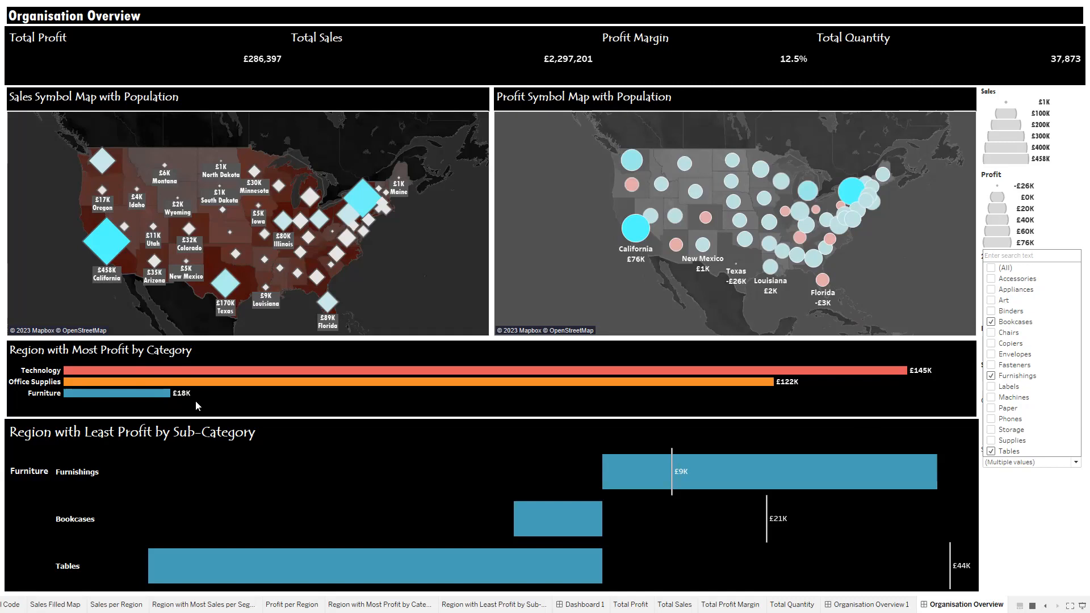
Set the Sub-Category filter back to (All) and close its value list
left_click(992, 269)
left_click(1025, 518)
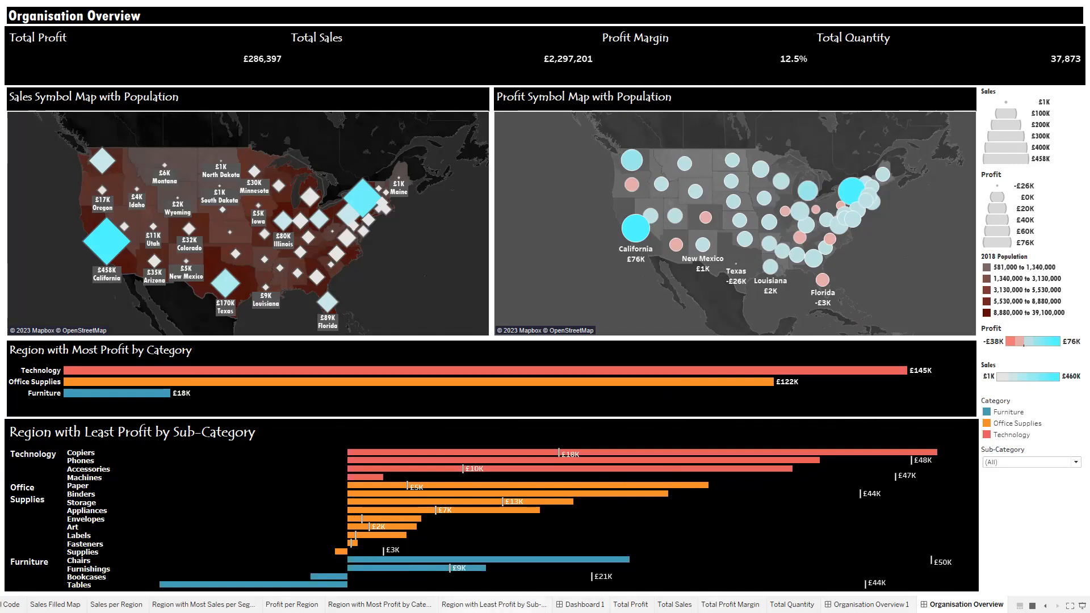
Review the Region with Least Profit by Sub-Category sheet, Dashboard 1 and the Total Profit sheet, and leave presentation mode
left_click(492, 604)
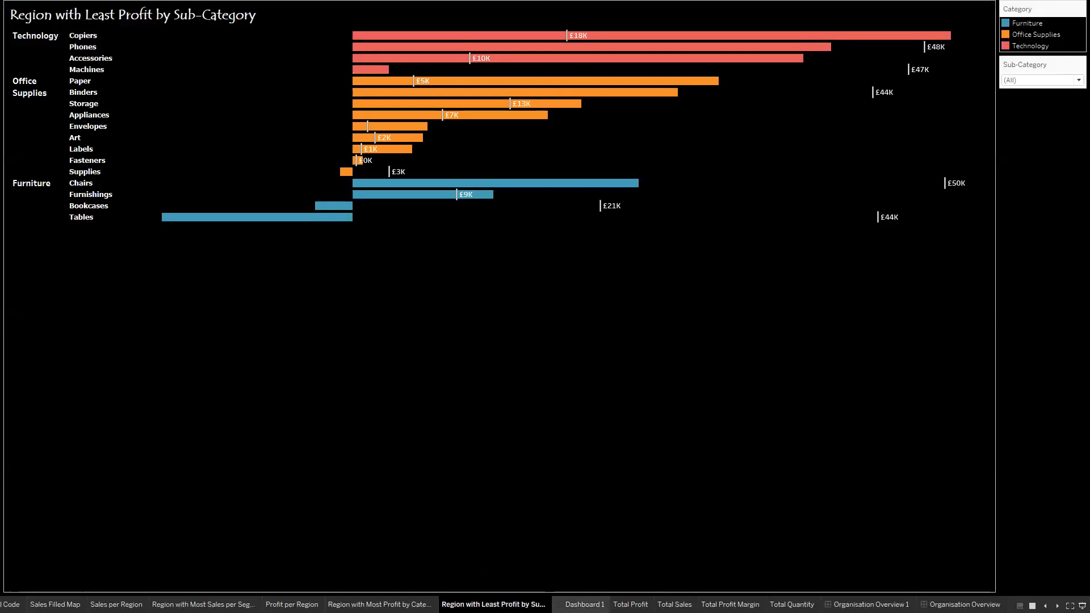
mouse_move(584, 604)
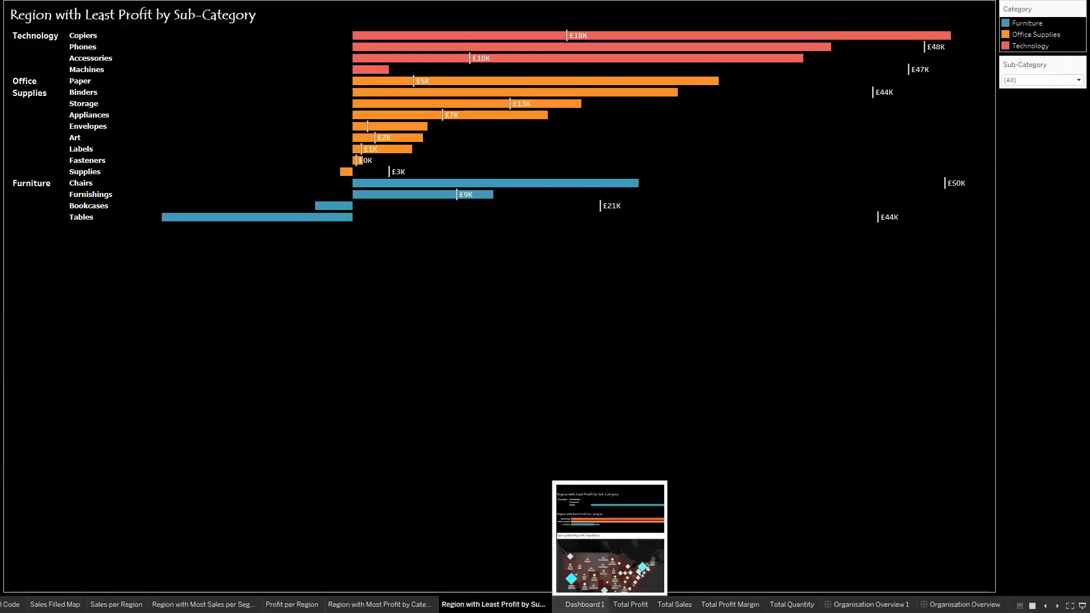
left_click(585, 604)
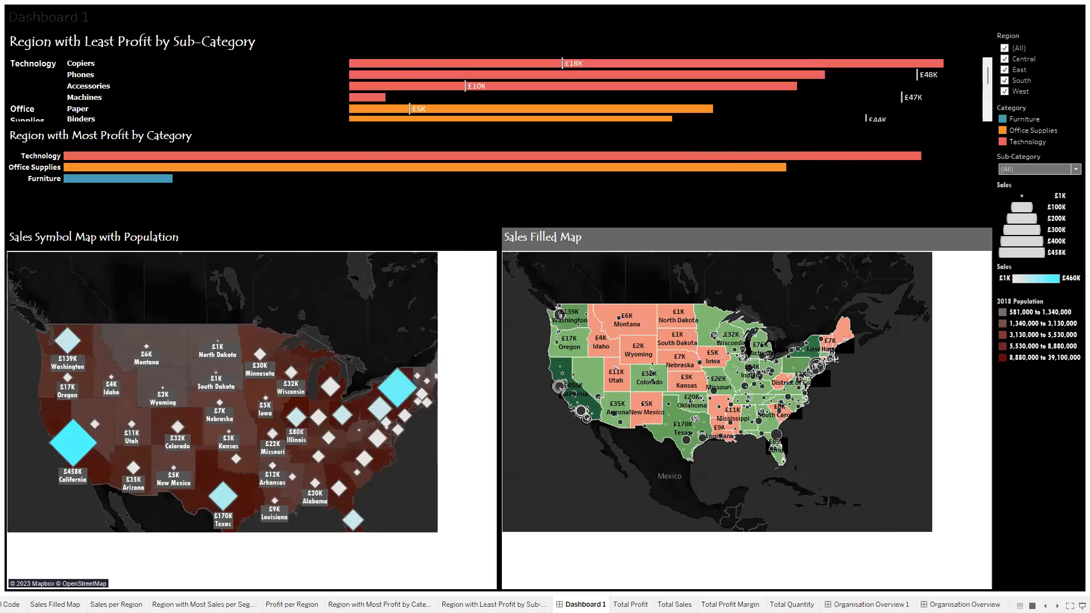
left_click(632, 604)
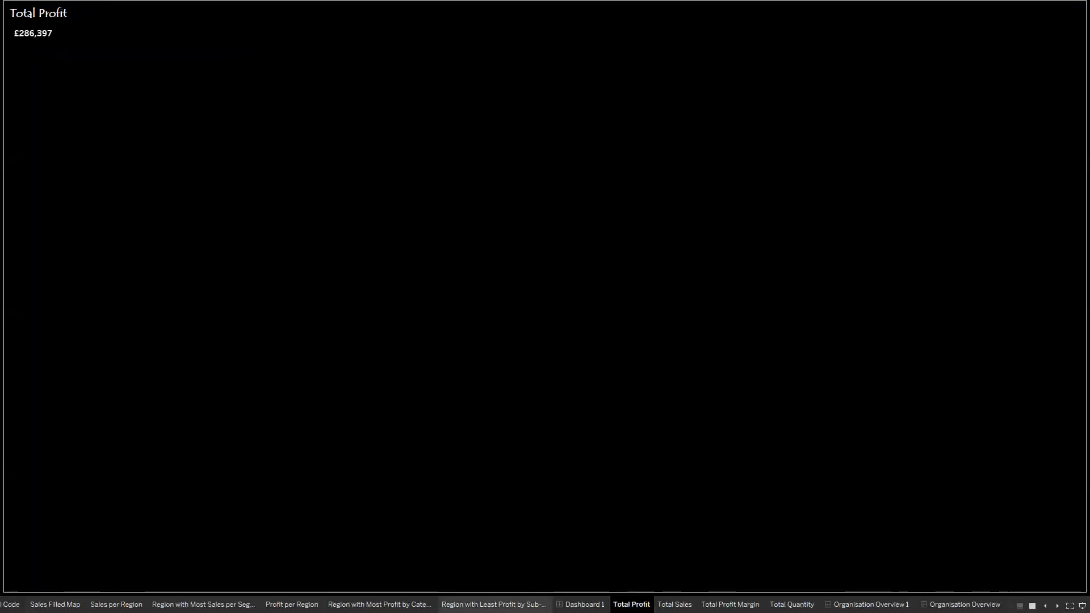
key("Escape")
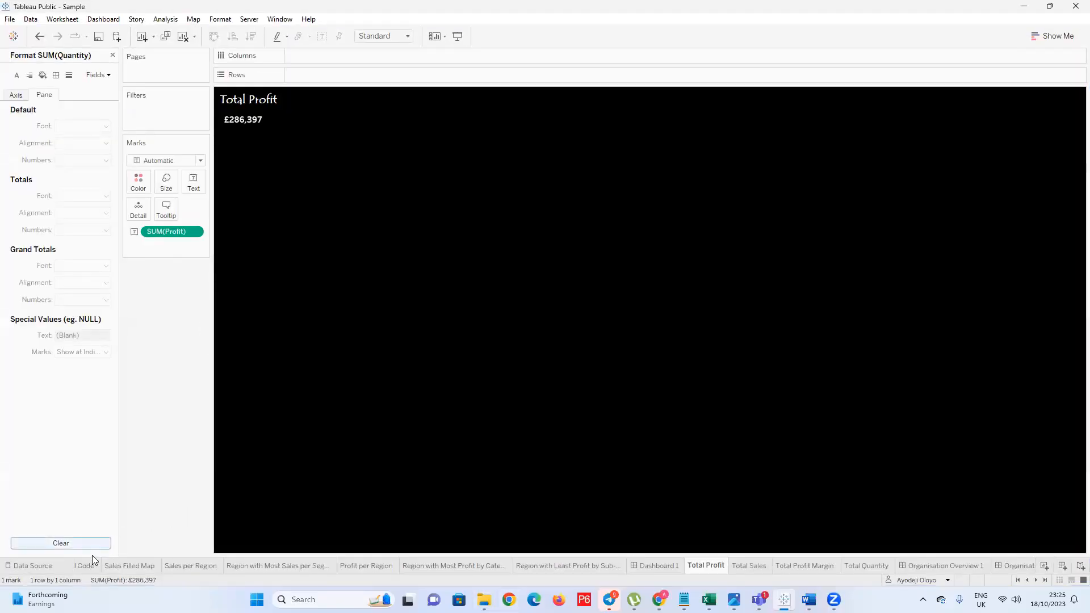
Look through the sales and profit worksheets, ending on the Region with Least Profit by Sub-Category sheet
left_click(168, 567)
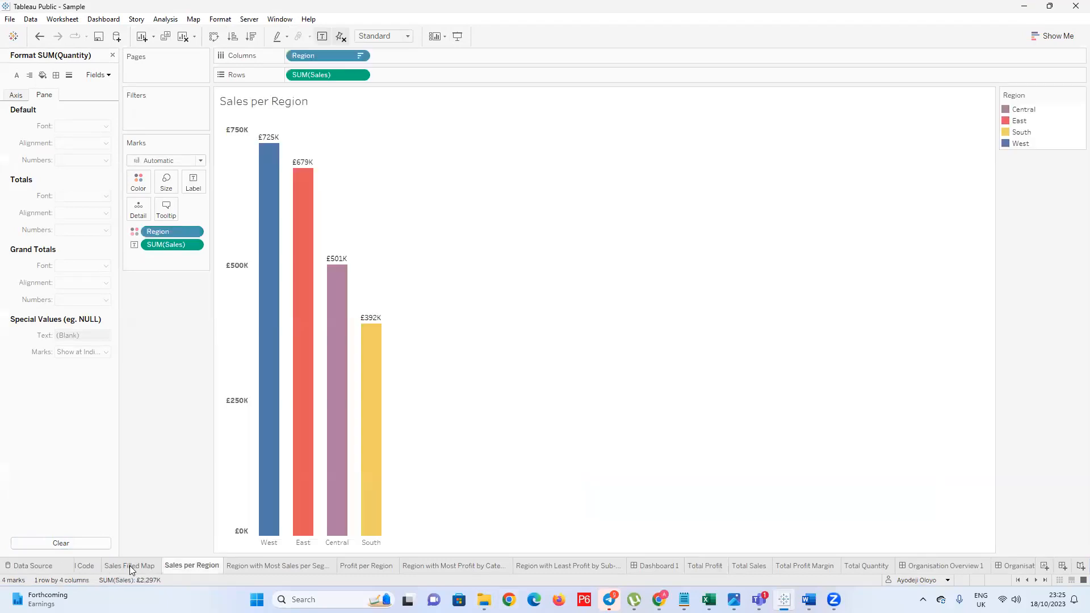
left_click(129, 565)
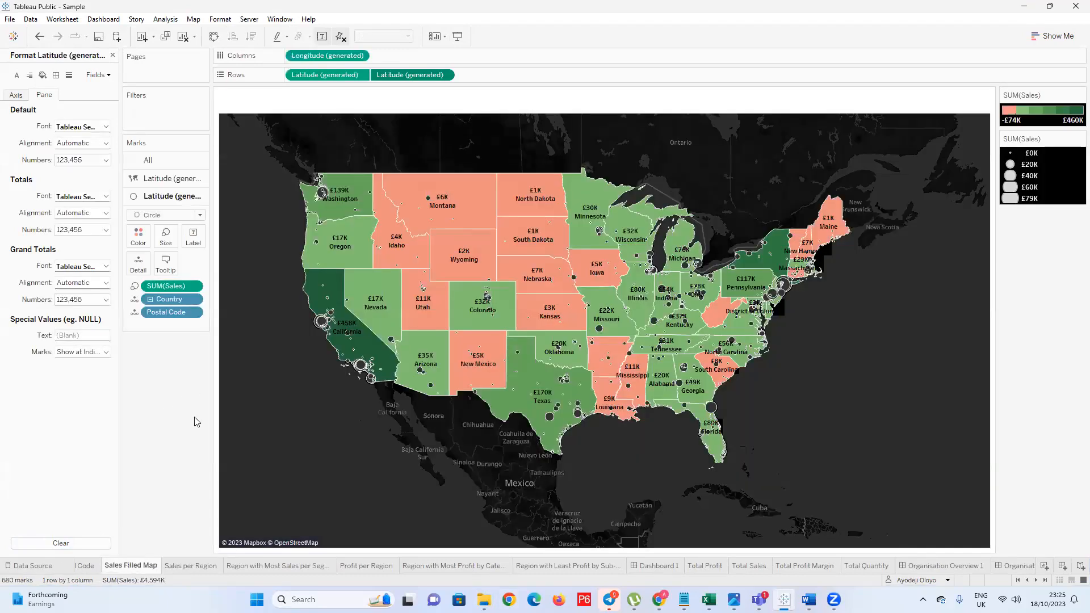
left_click(86, 566)
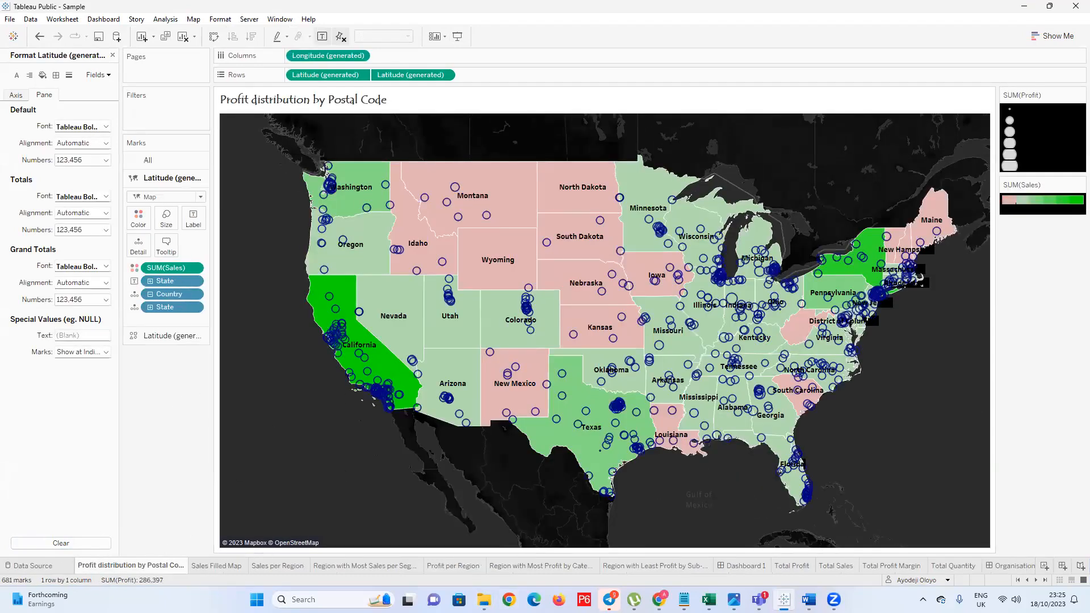
left_click(292, 566)
left_click(335, 565)
left_click(458, 565)
left_click(536, 565)
left_click(635, 564)
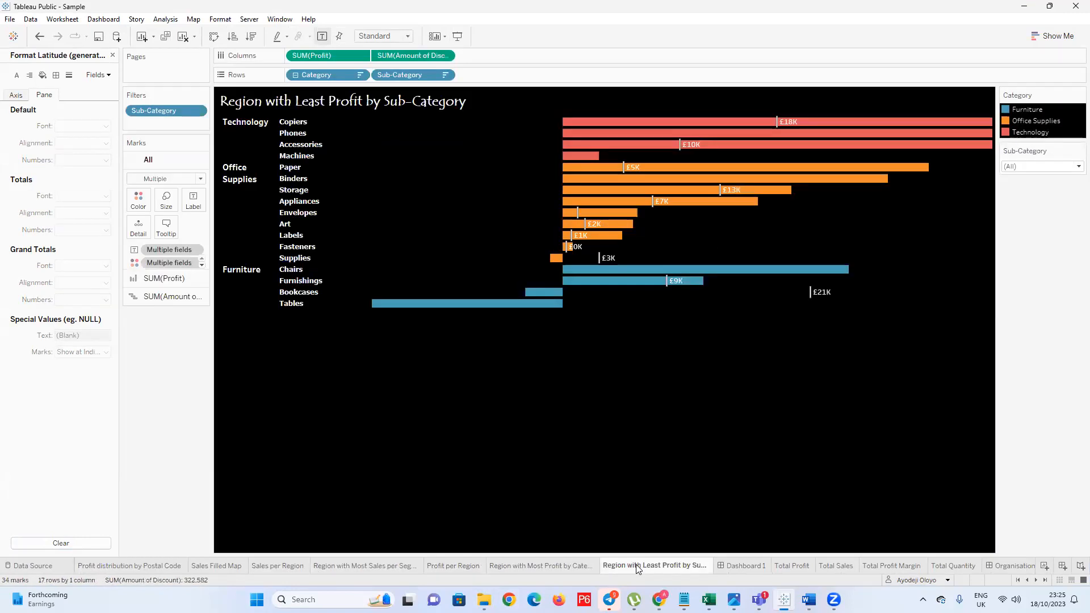
left_click(1073, 95)
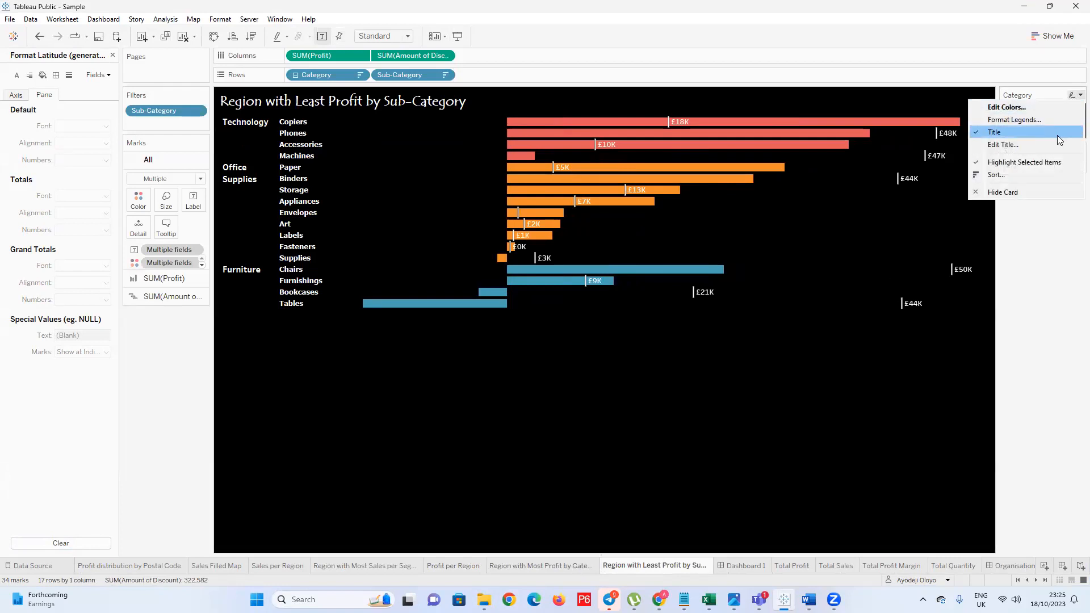
left_click(1041, 98)
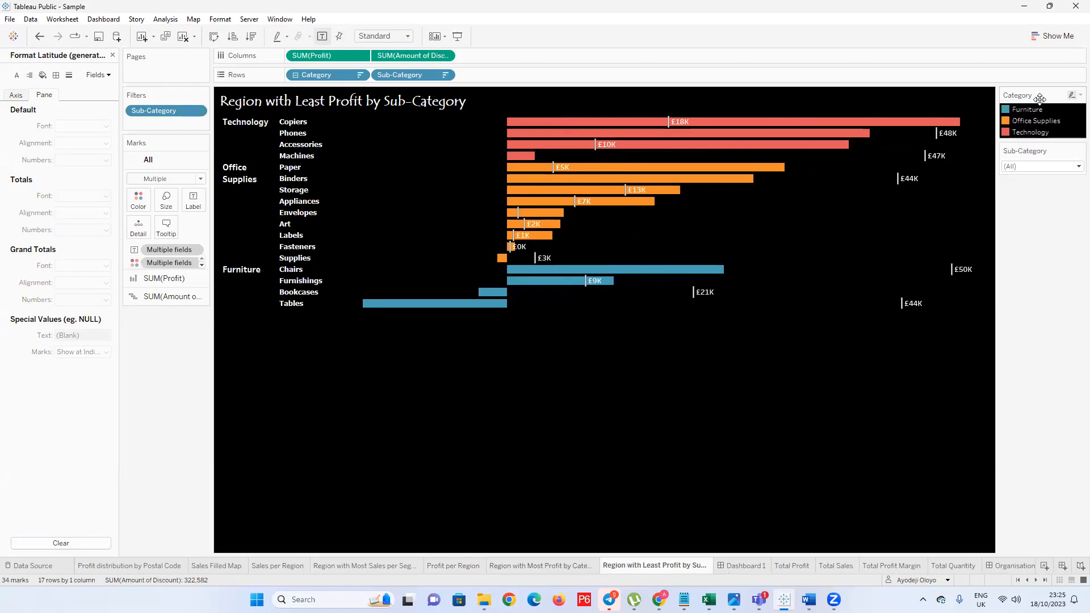
left_click(1080, 96)
left_click(1042, 99)
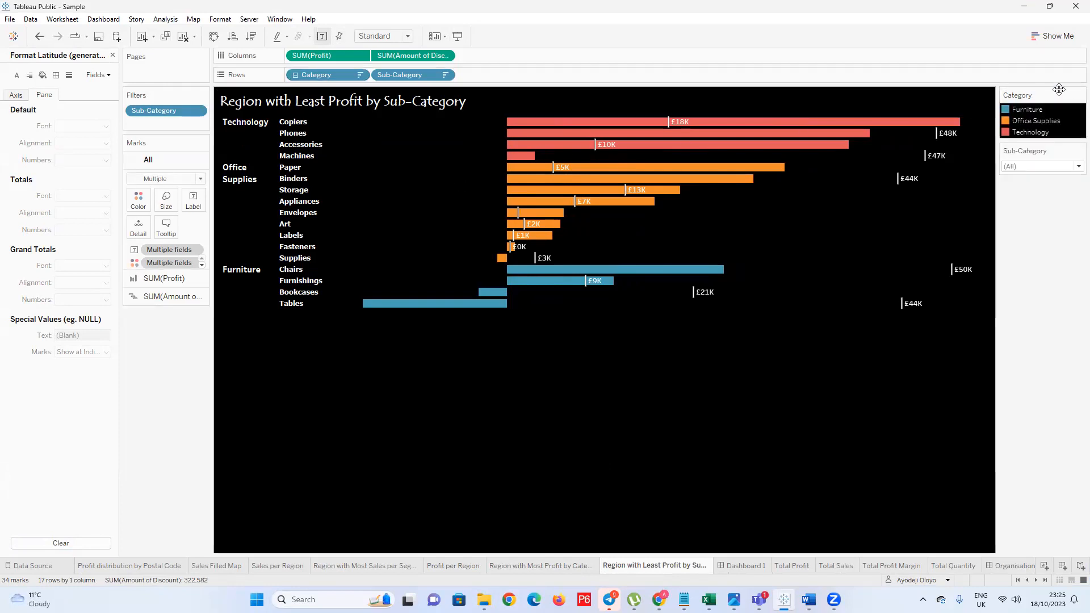
Close the formatting options and add Category as a filter with Furniture, Office Supplies and Technology all included
left_click(112, 55)
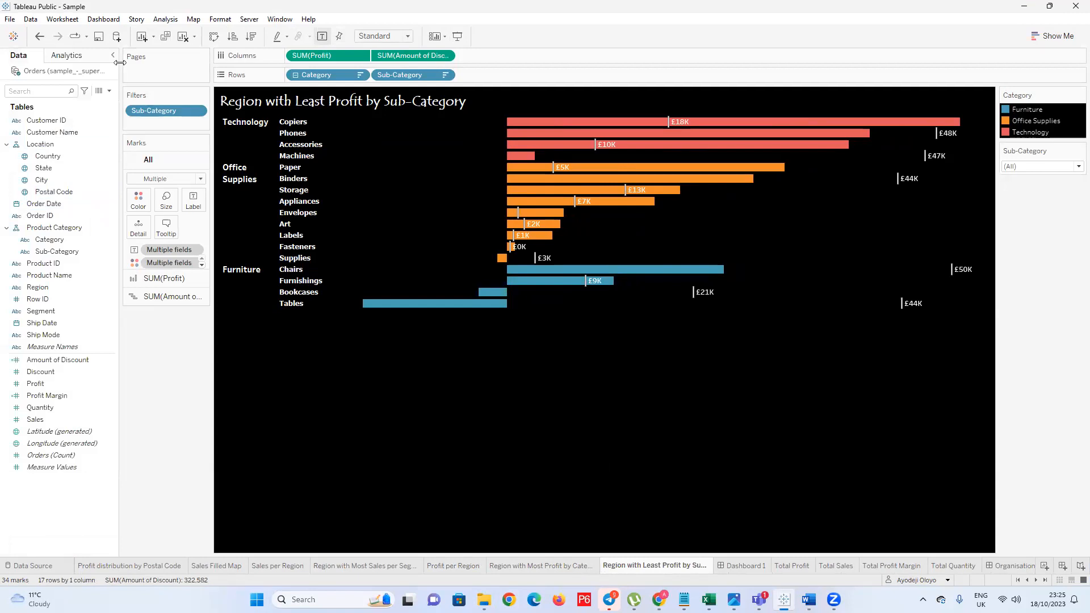
left_click(54, 192)
left_click(49, 240)
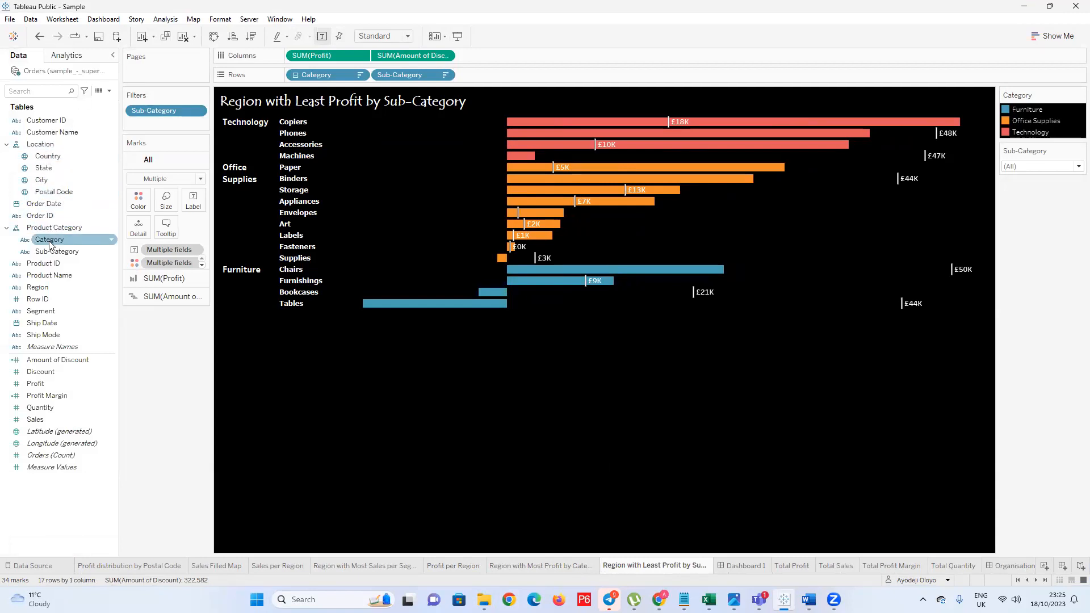
left_click_drag(51, 243, 155, 119)
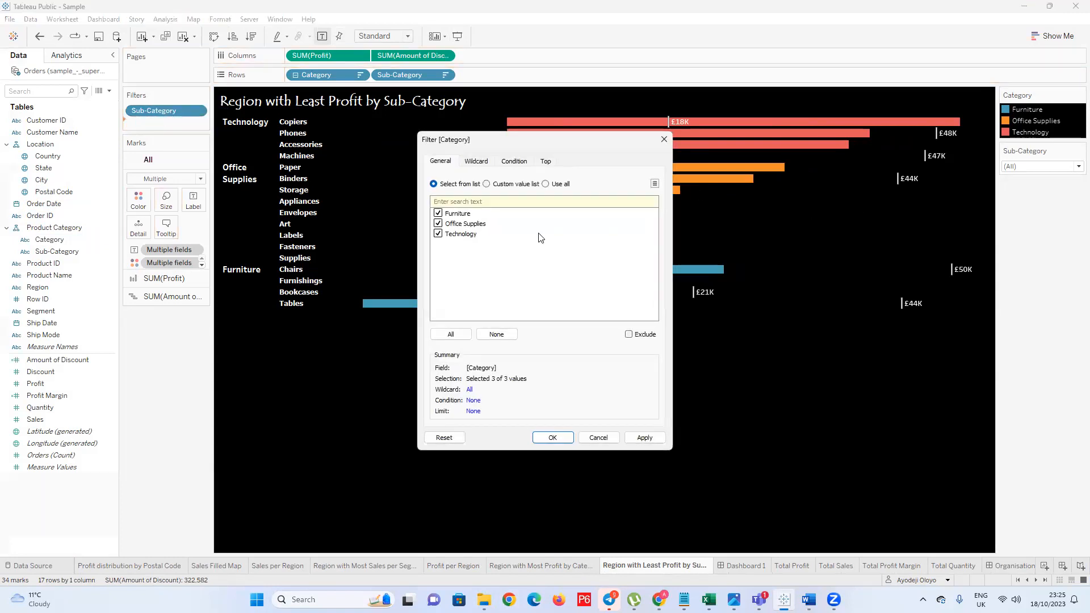
left_click(554, 438)
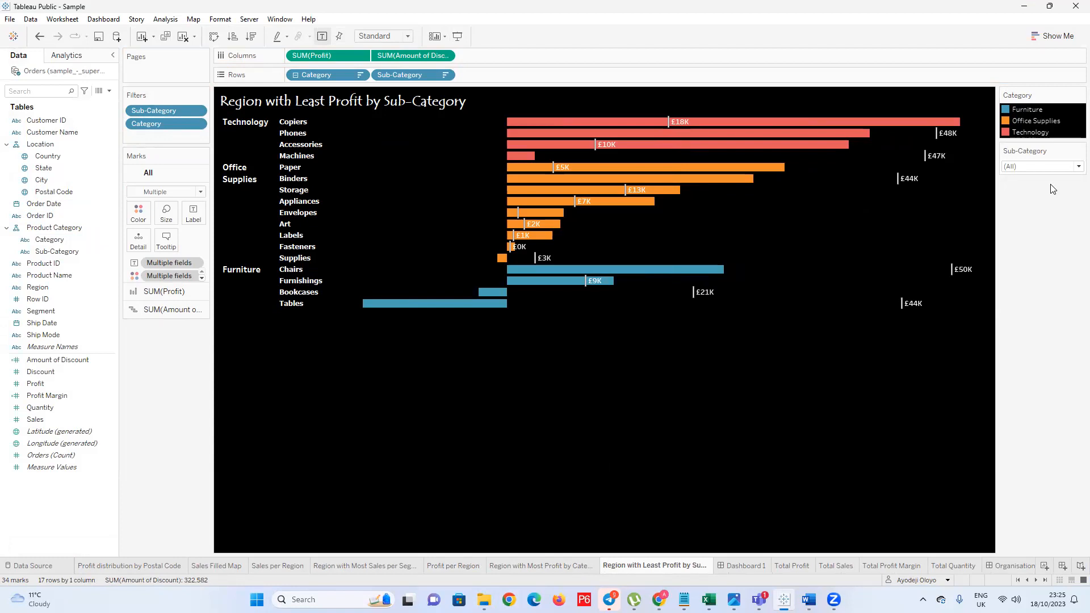
Show the Category filter on the Region with Least Profit by Sub-Category sheet as a Single Value (dropdown)
left_click(1074, 96)
left_click(1073, 97)
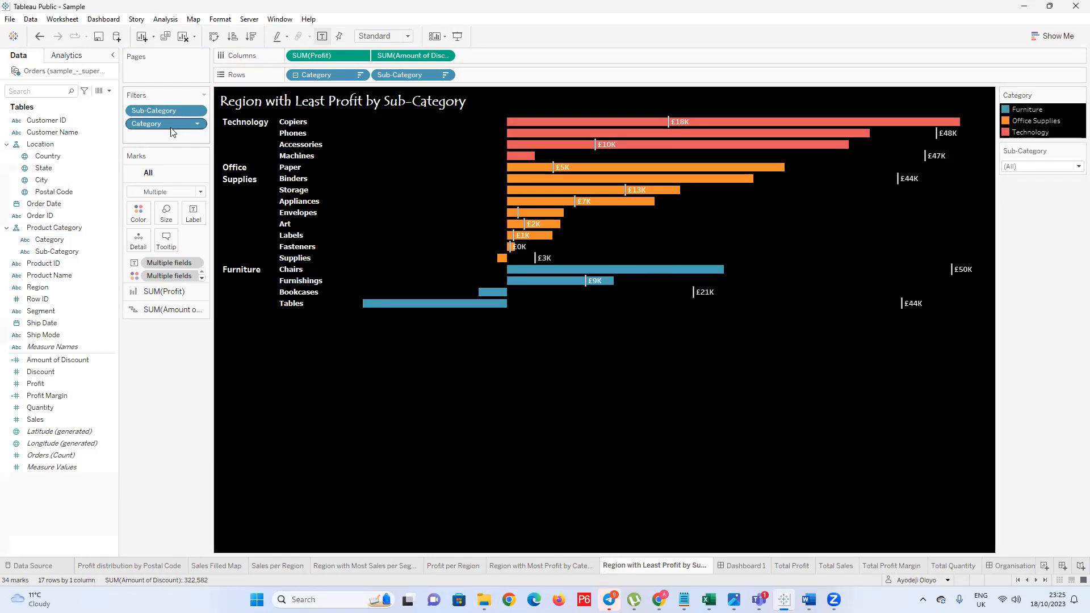
left_click(197, 125)
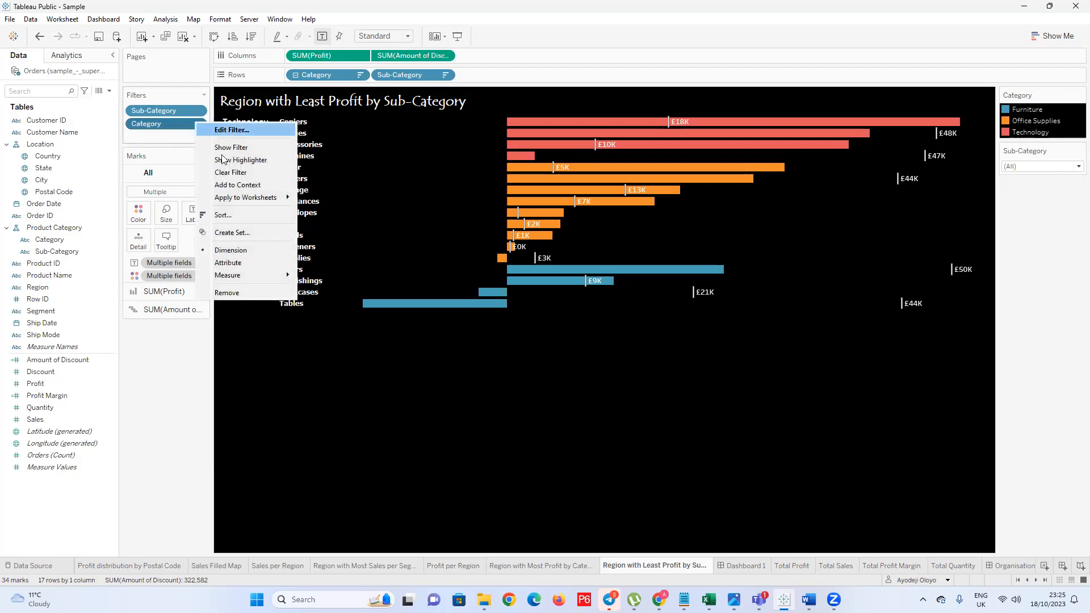
left_click(254, 148)
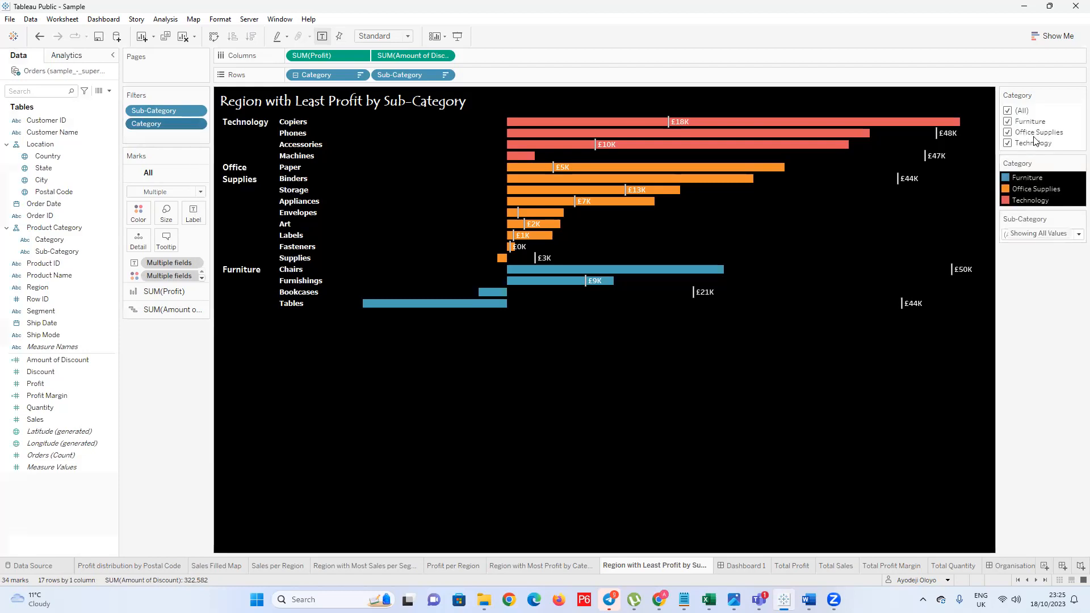
left_click(1079, 95)
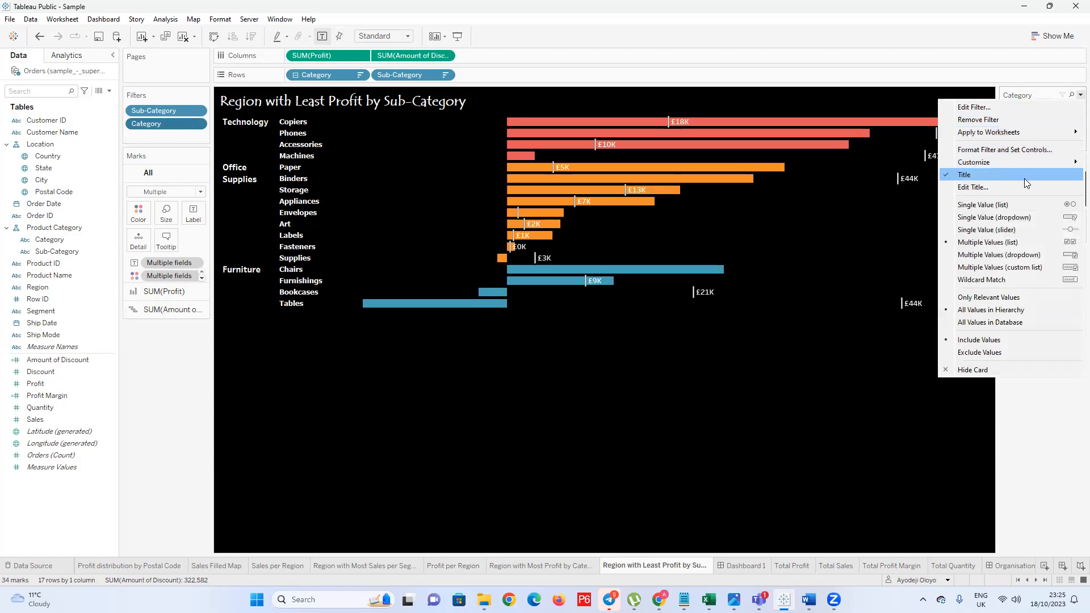
left_click(1022, 217)
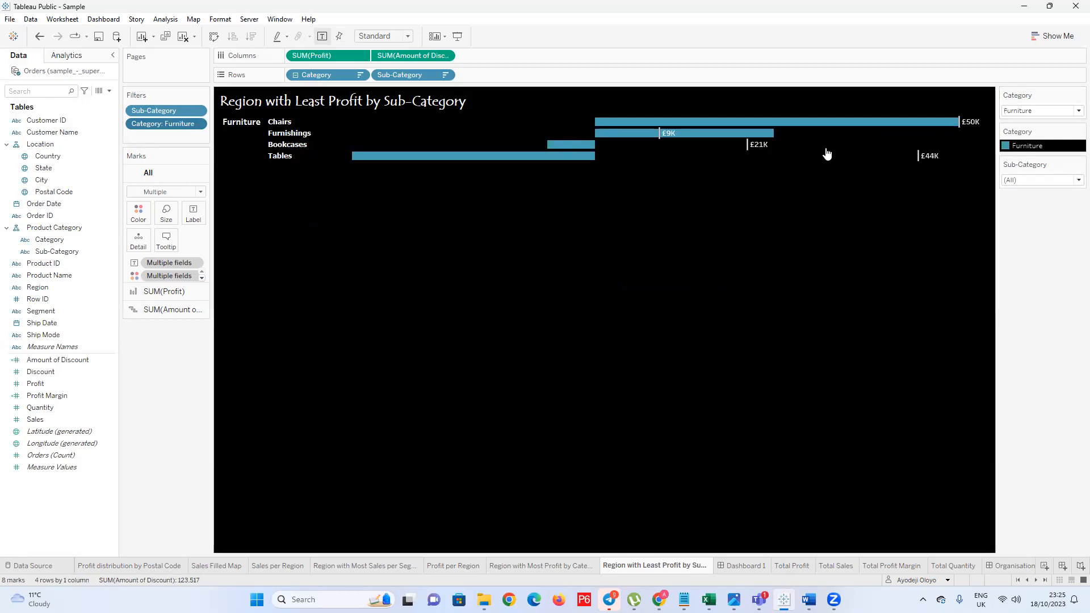
Show the Organisation Overview dashboard in presentation mode and inspect the options of its legend container and Category legend
left_click(1008, 565)
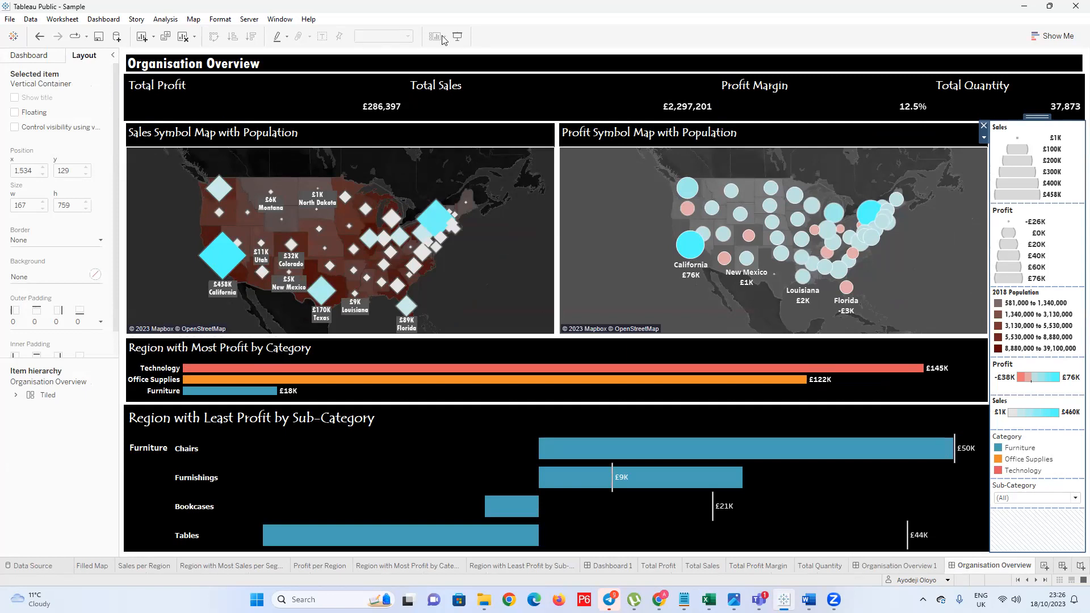
left_click(399, 49)
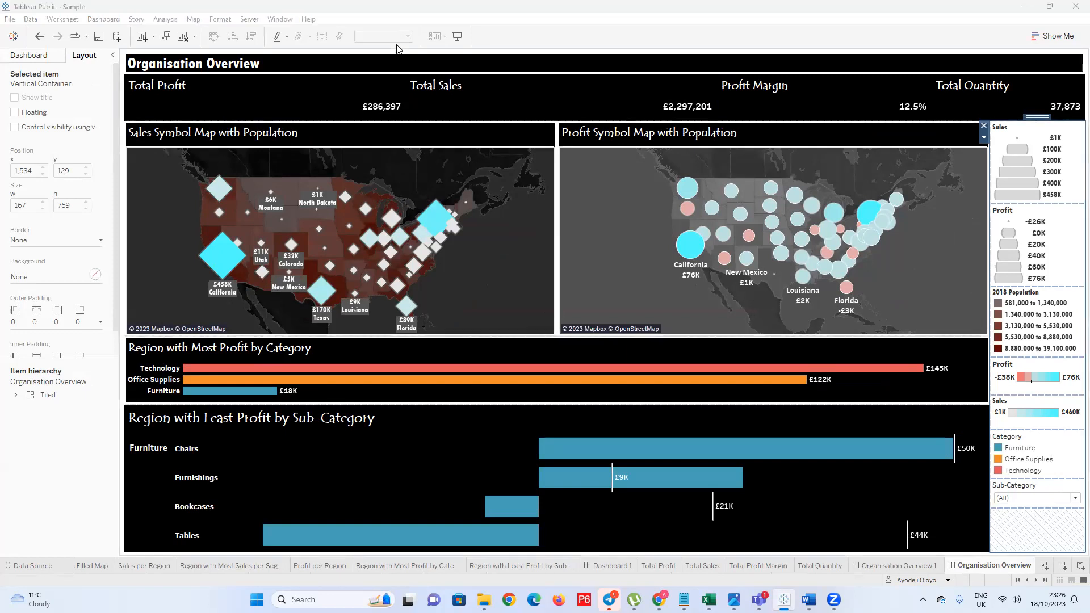
key("F7")
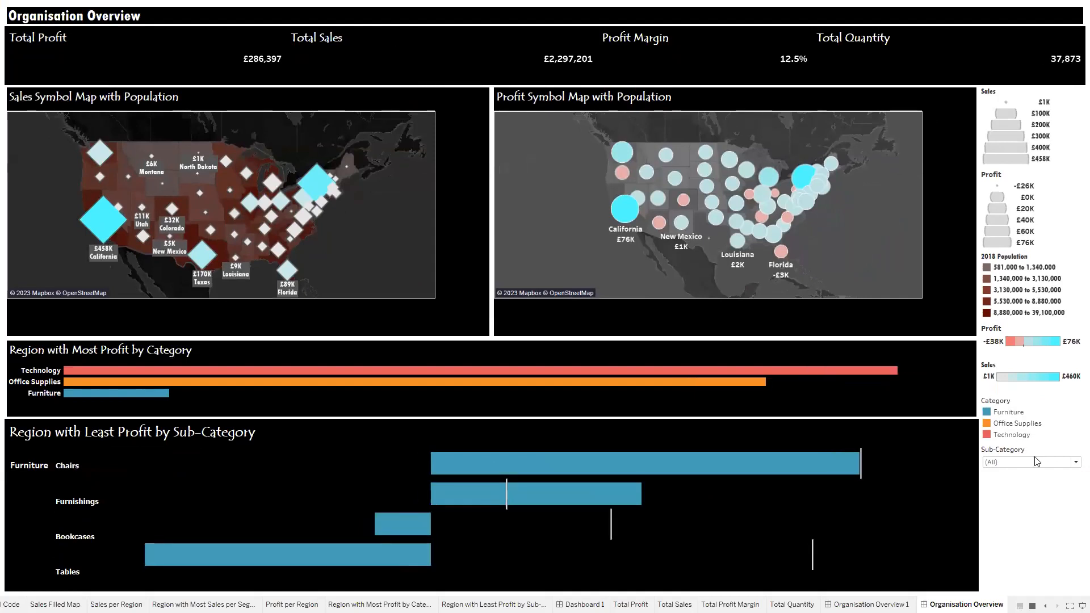
right_click(1047, 488)
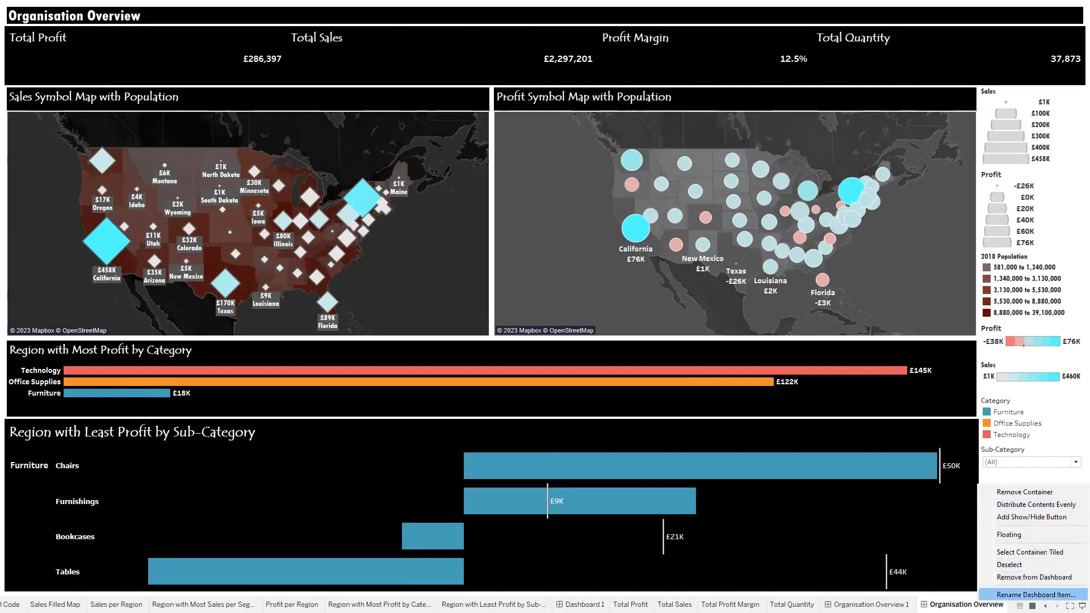
left_click(1006, 453)
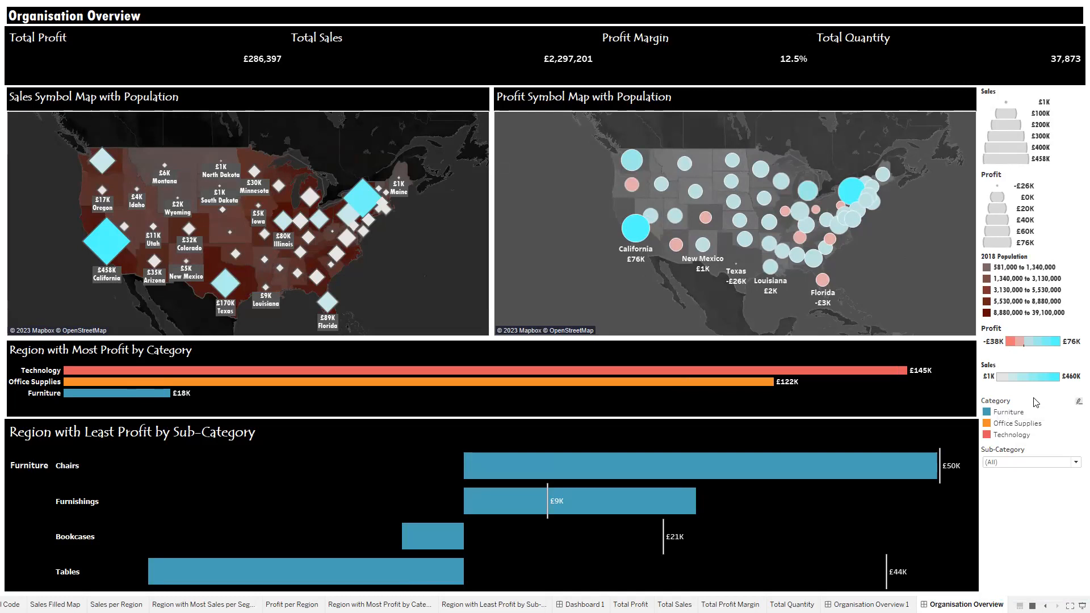
right_click(1039, 423)
left_click(1062, 433)
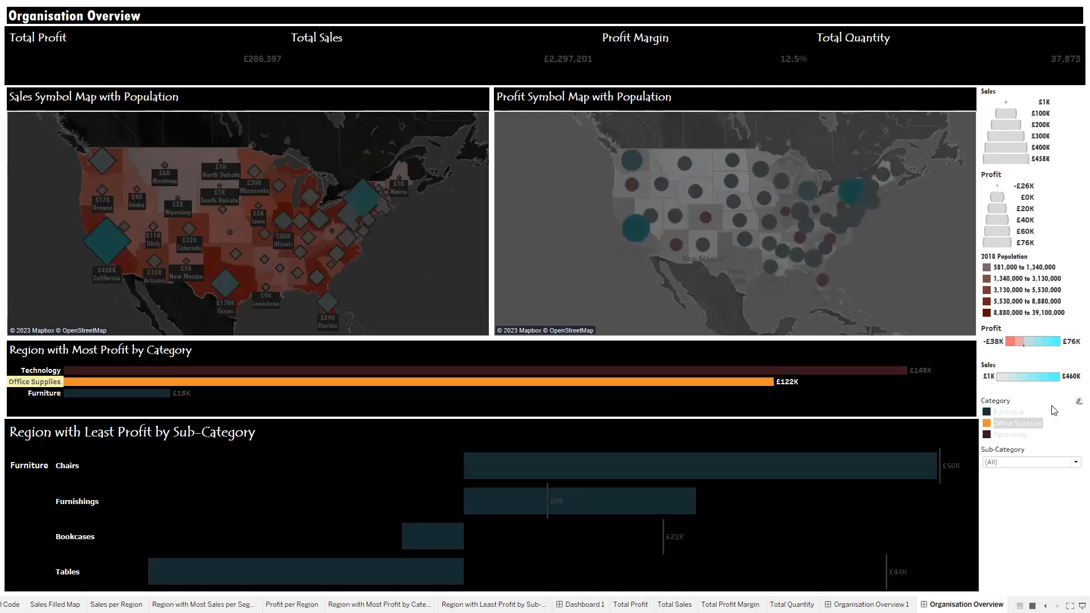
right_click(1067, 426)
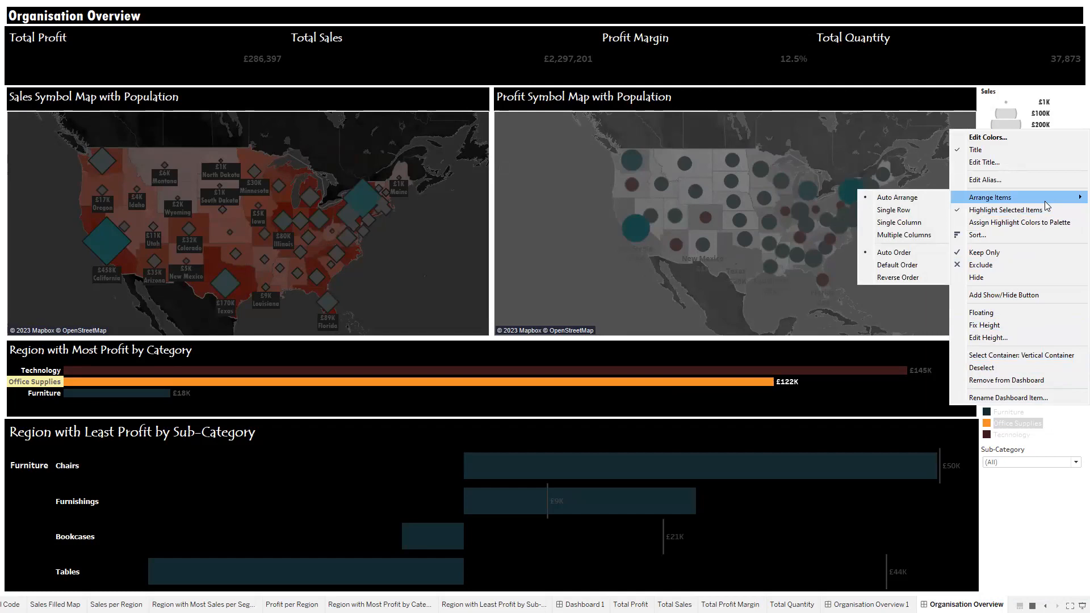
key("Escape")
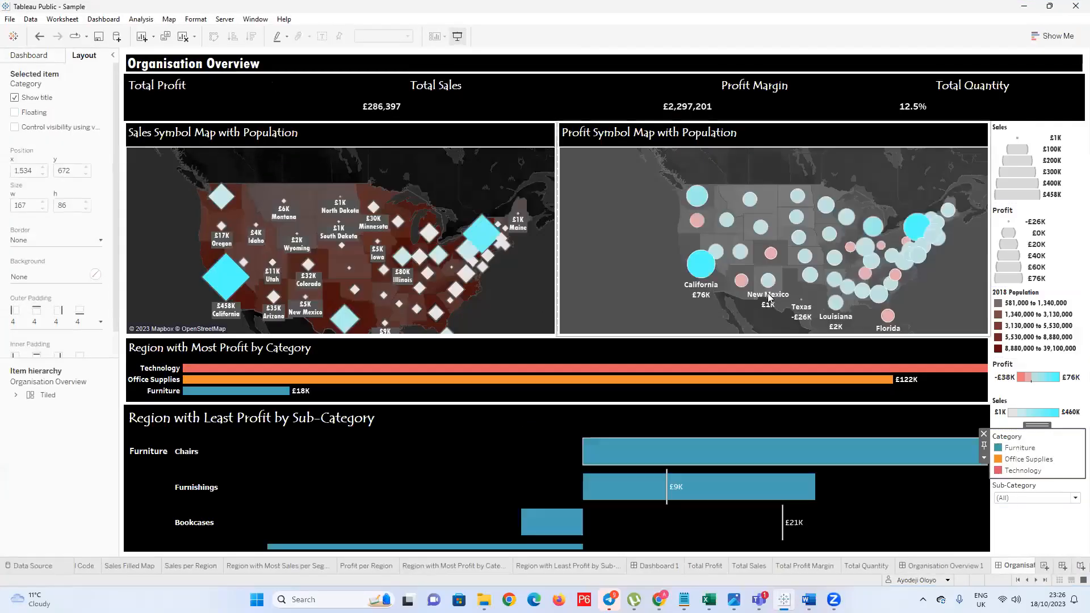
Examine the least-profit chart, the legend container's options and the Sub-Category filter's choices on the Organisation Overview dashboard
left_click(925, 475)
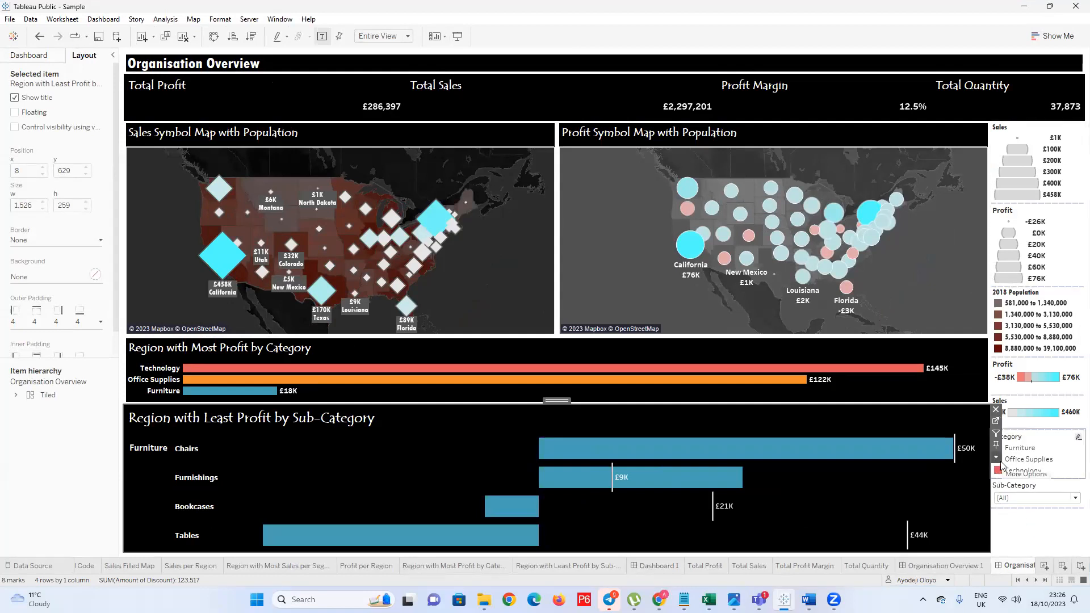
right_click(1020, 527)
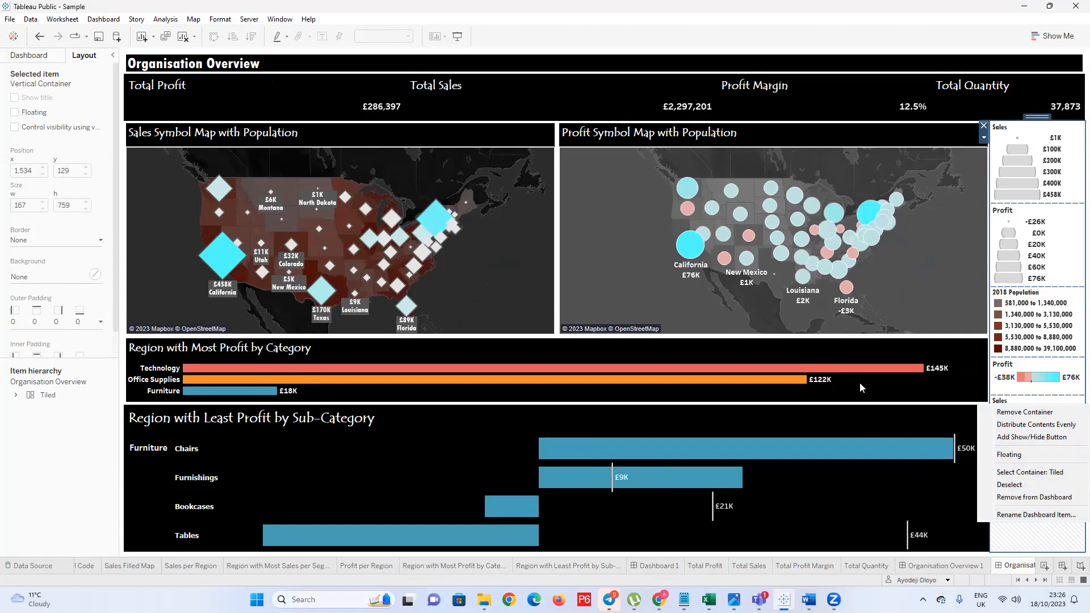
key("Escape")
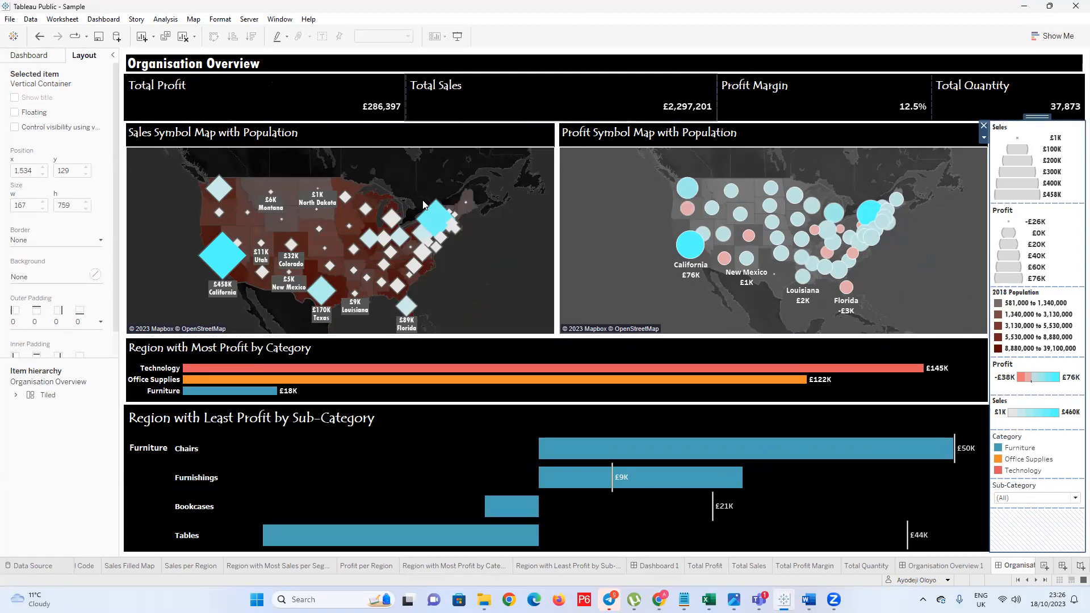
key("Escape")
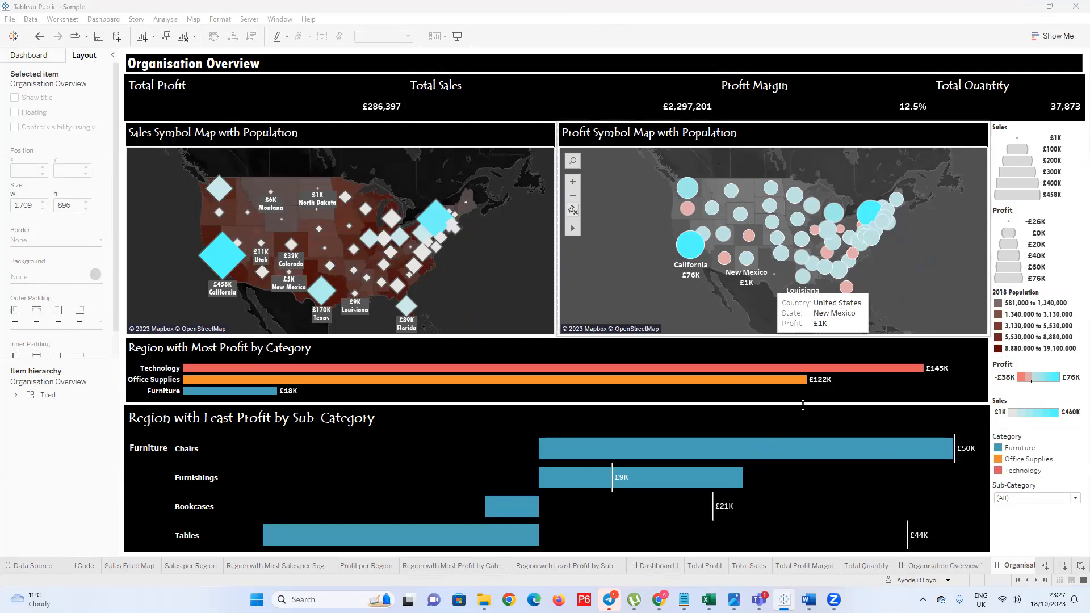
left_click(1073, 503)
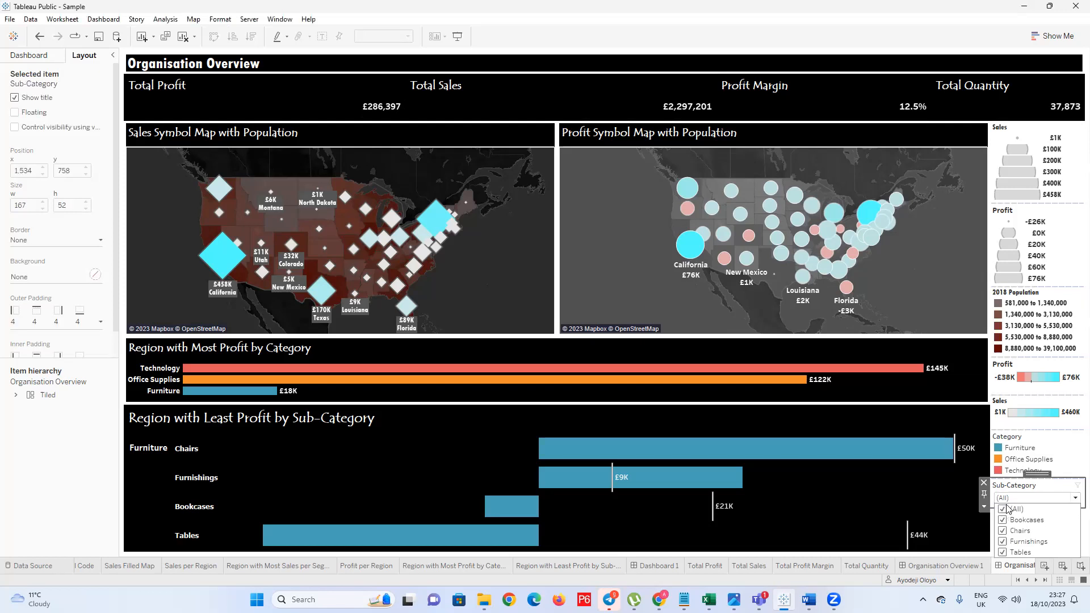
left_click(1072, 499)
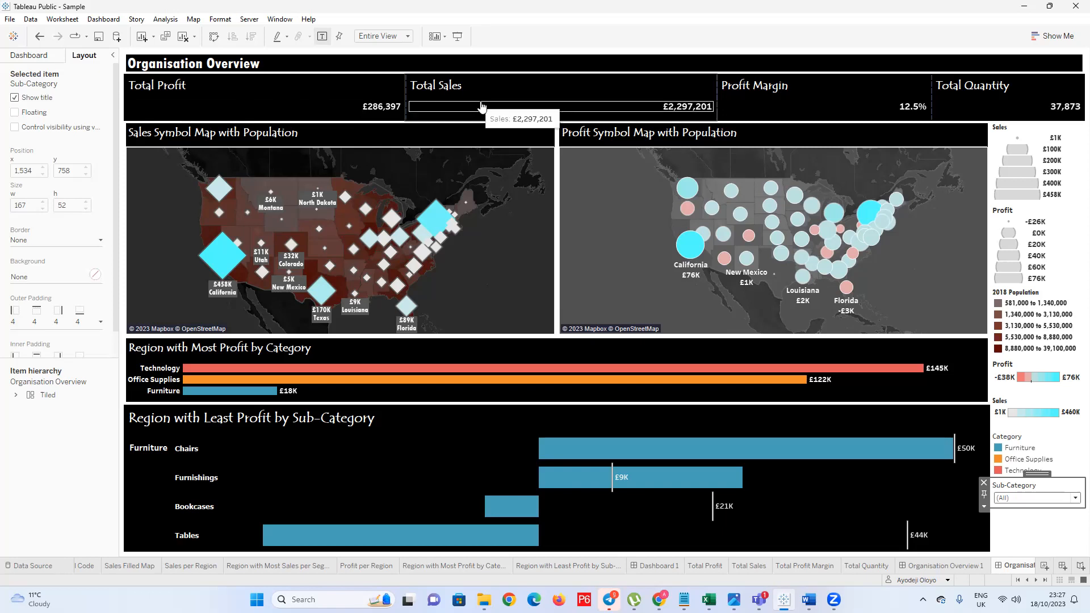
mouse_move(456, 243)
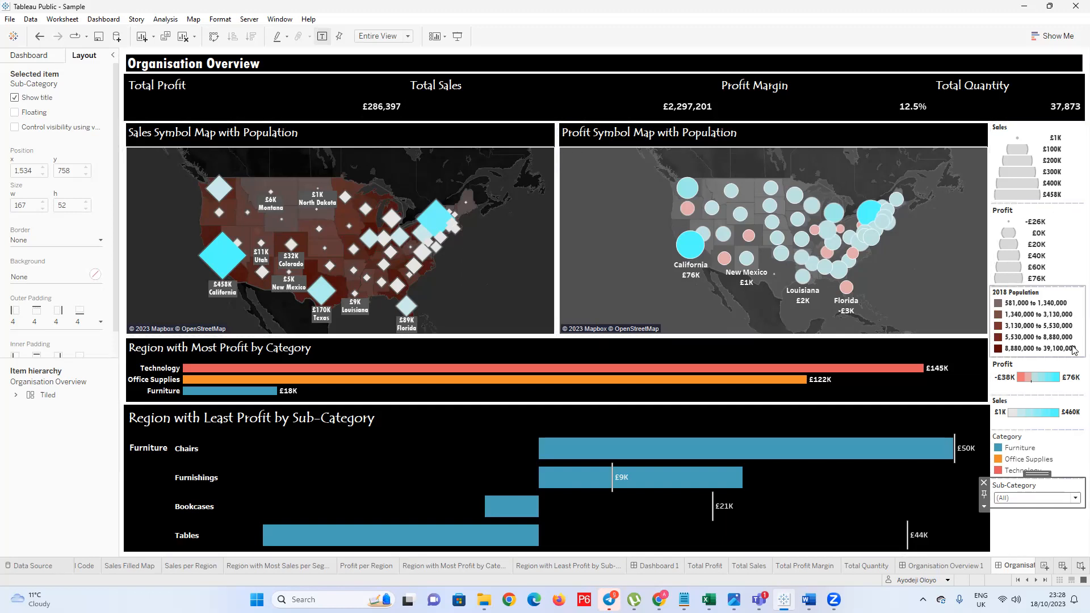
left_click(1034, 533)
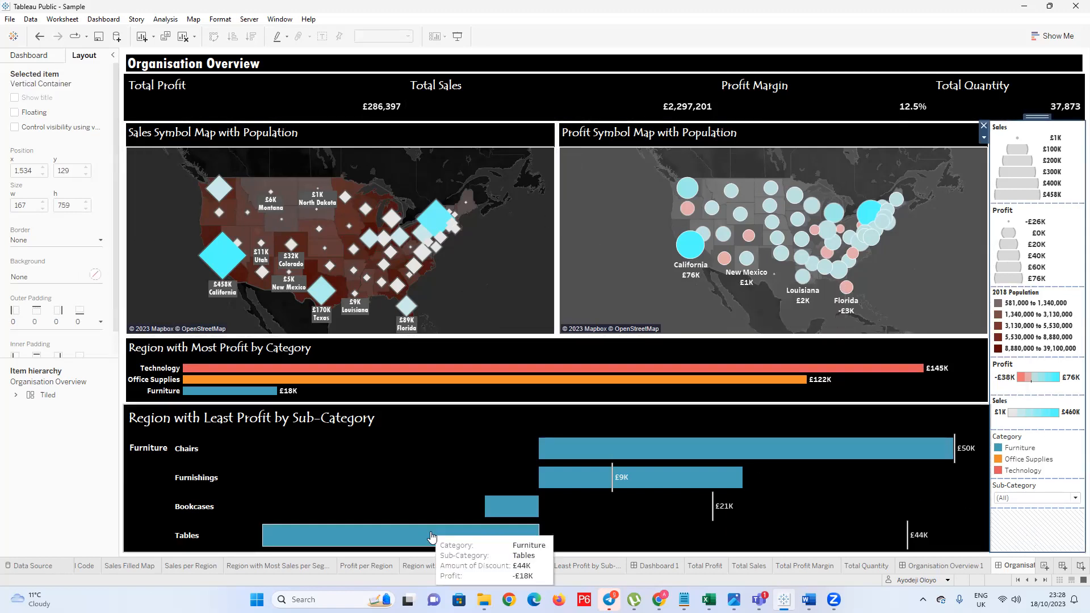
Remove the Total Profit, Total Sales, Profit Margin and Total Quantity sheets from the Organisation Overview 1 dashboard
left_click(916, 567)
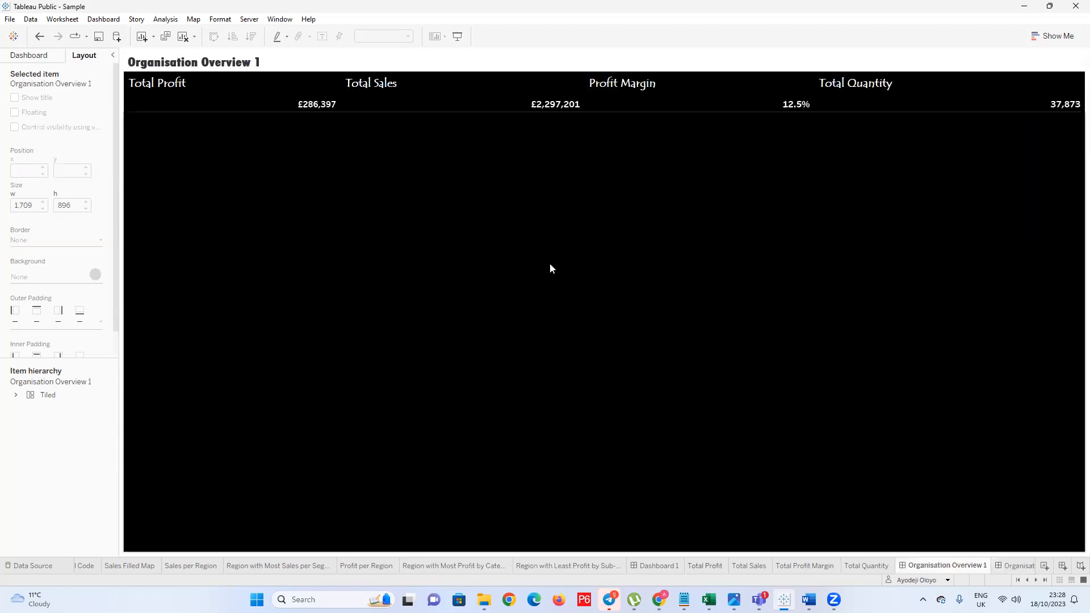
left_click(233, 96)
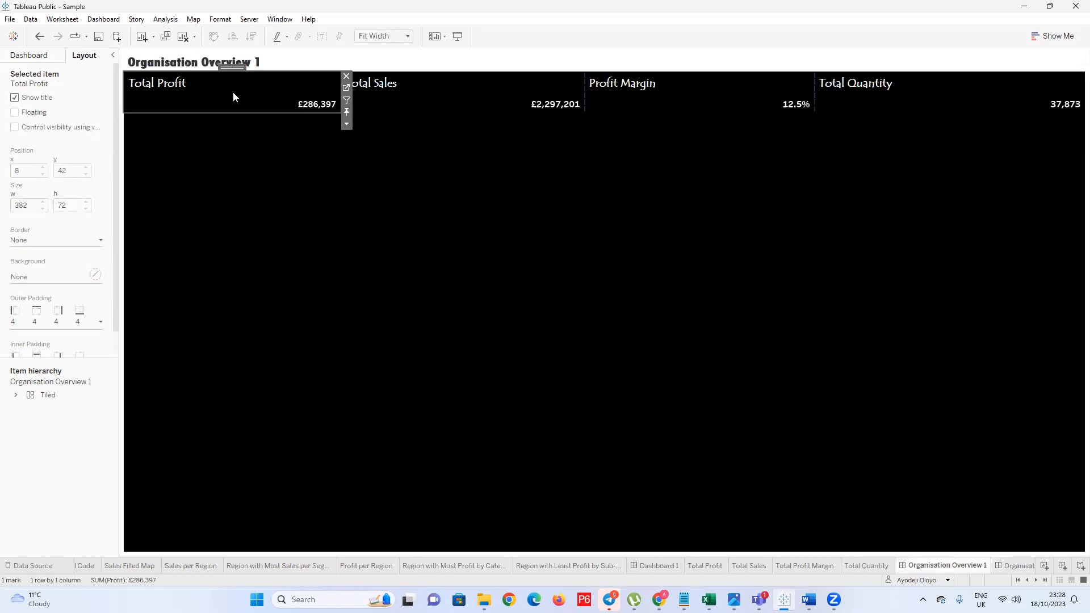
left_click(422, 95)
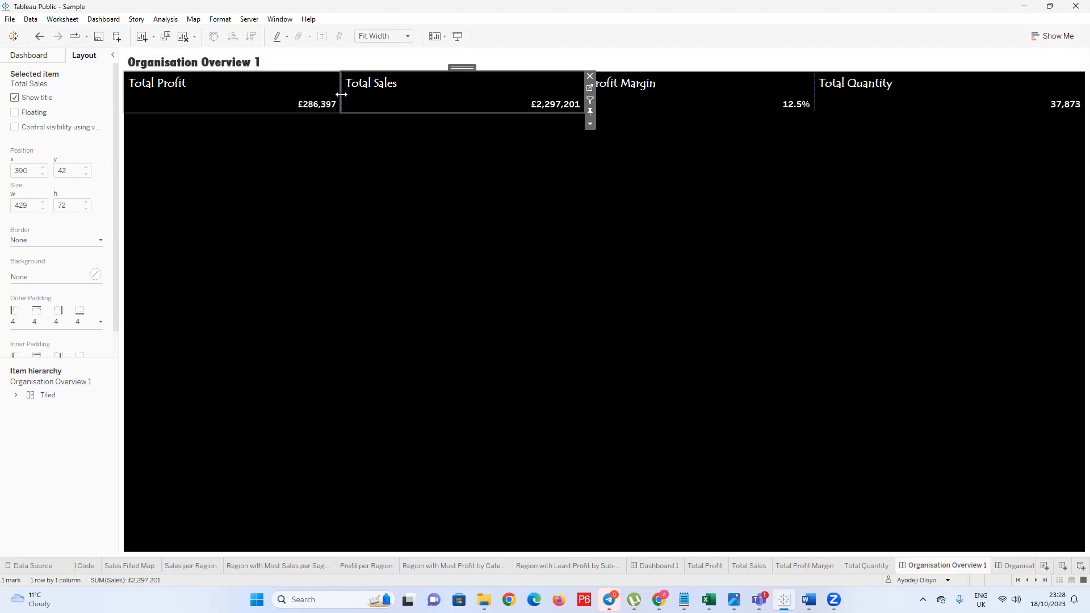
key("Delete")
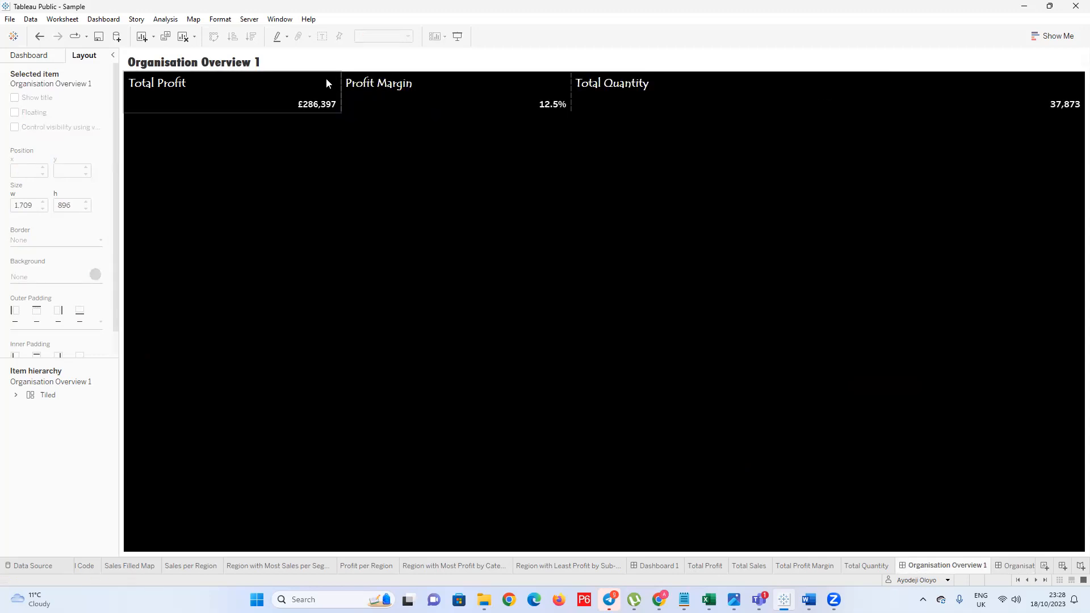
left_click(326, 80)
left_click(344, 80)
left_click(336, 83)
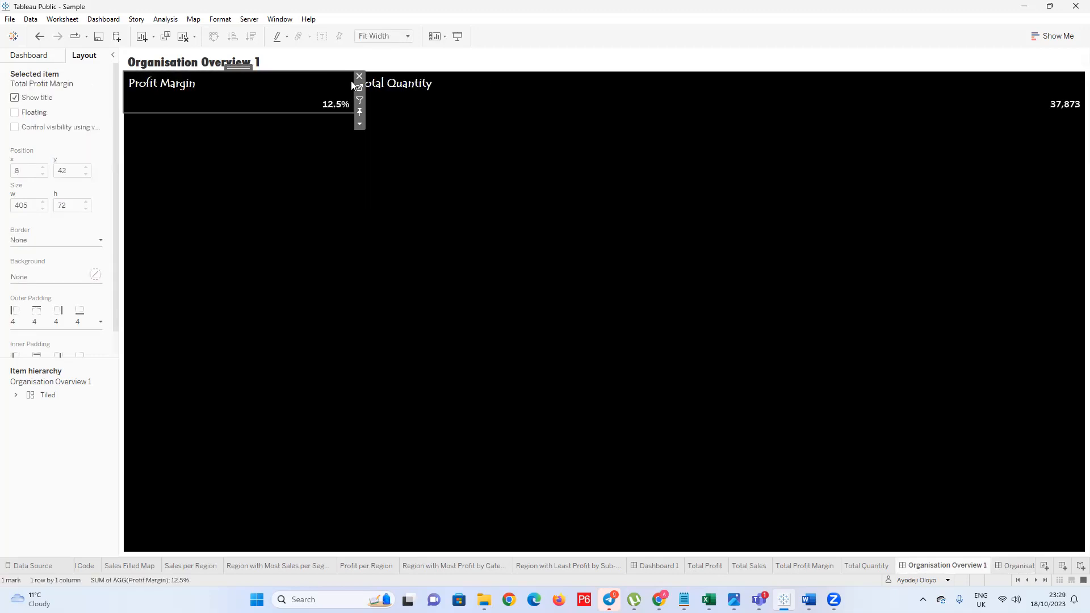
left_click(360, 76)
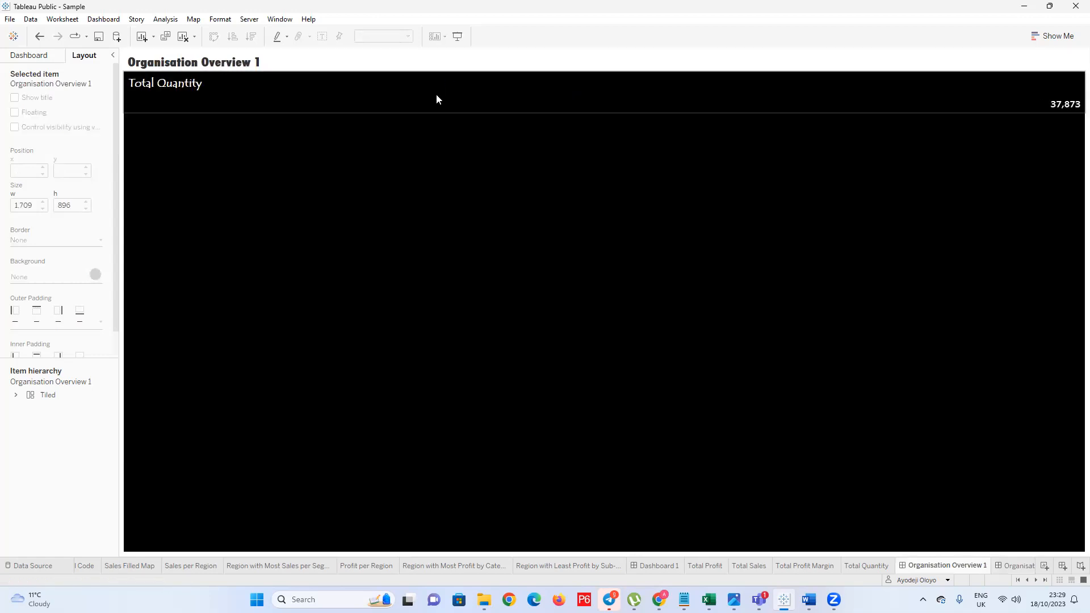
left_click(524, 99)
left_click(128, 76)
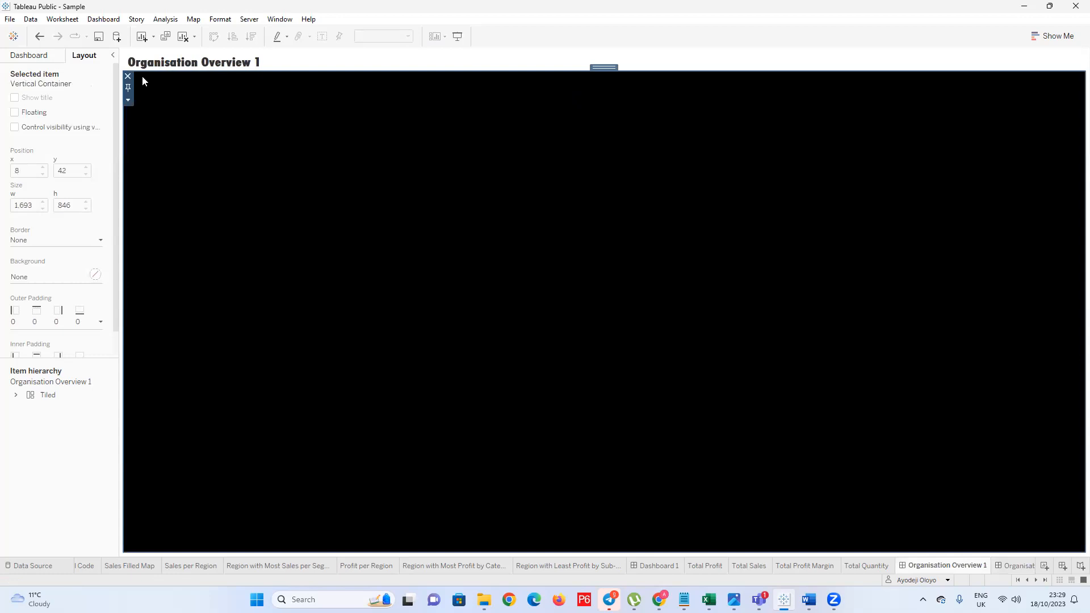
Clear the black container and the leftover empty container beneath the Organisation Overview 1 title
left_click(127, 76)
left_click(240, 95)
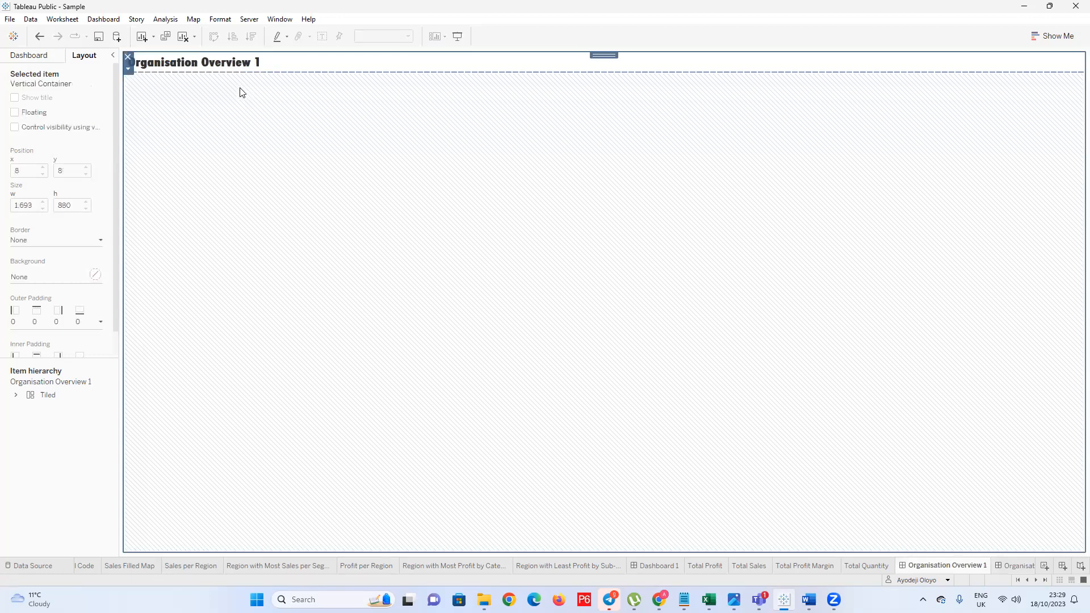
key("Delete")
left_click(585, 159)
key("Delete")
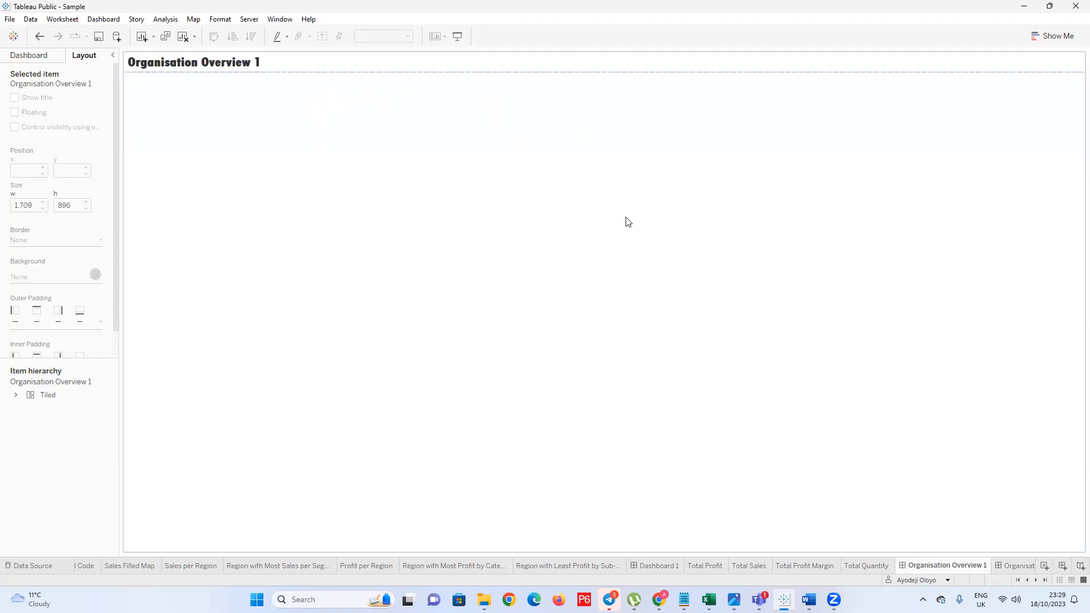
left_click(38, 64)
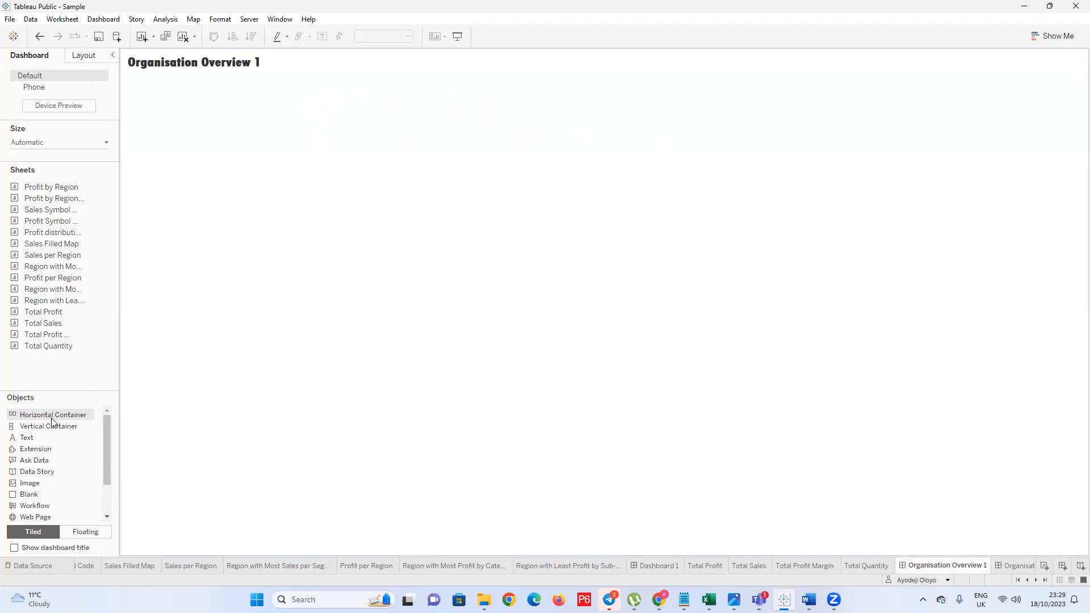
left_click_drag(39, 416, 256, 311)
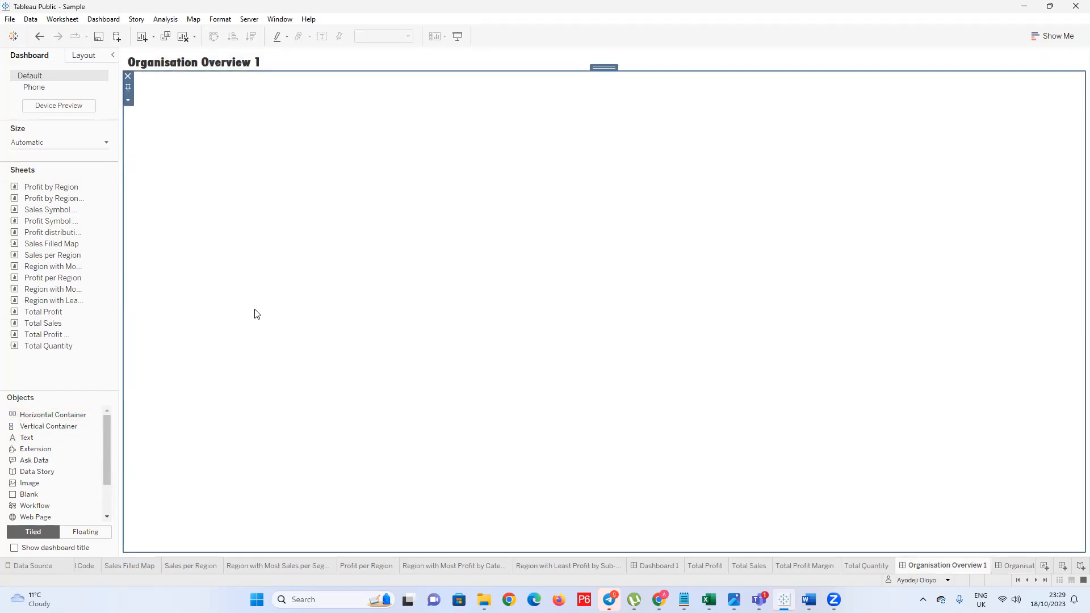
key("ctrl+z")
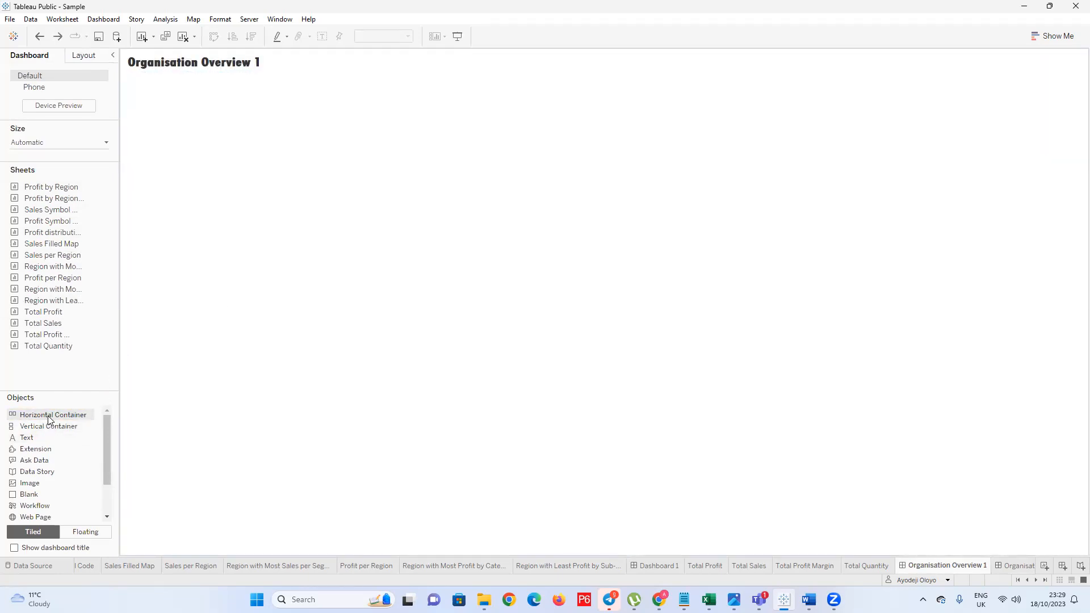
Try to dock a horizontal container along the right edge of the empty Organisation Overview 1 dashboard
left_click_drag(48, 419, 193, 345)
left_click_drag(191, 384, 193, 382)
left_click_drag(41, 414, 853, 369)
left_click_drag(1077, 368, 1073, 445)
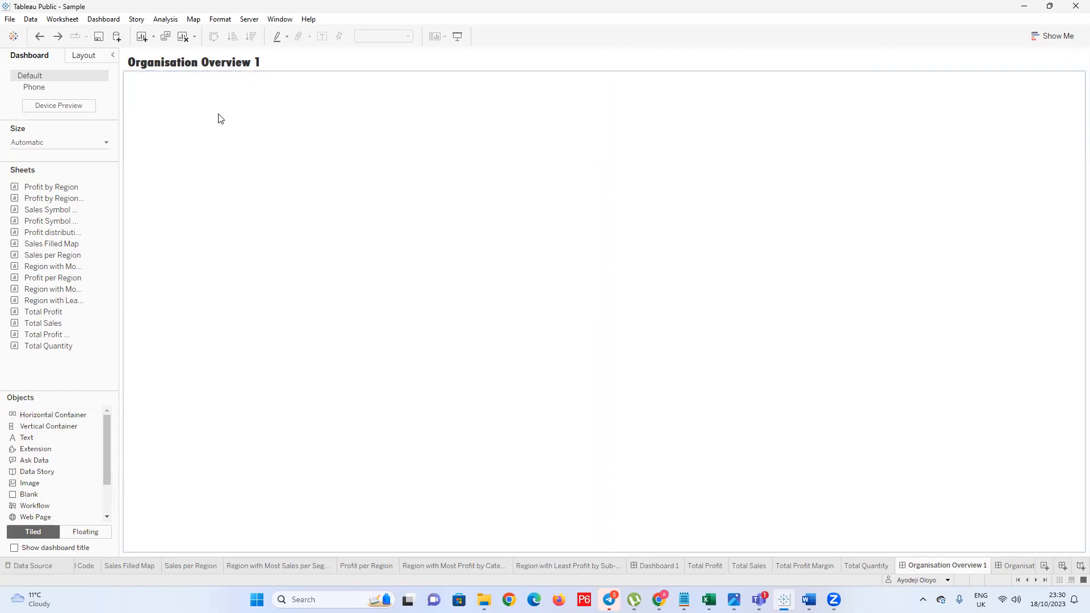
left_click_drag(31, 415, 918, 379)
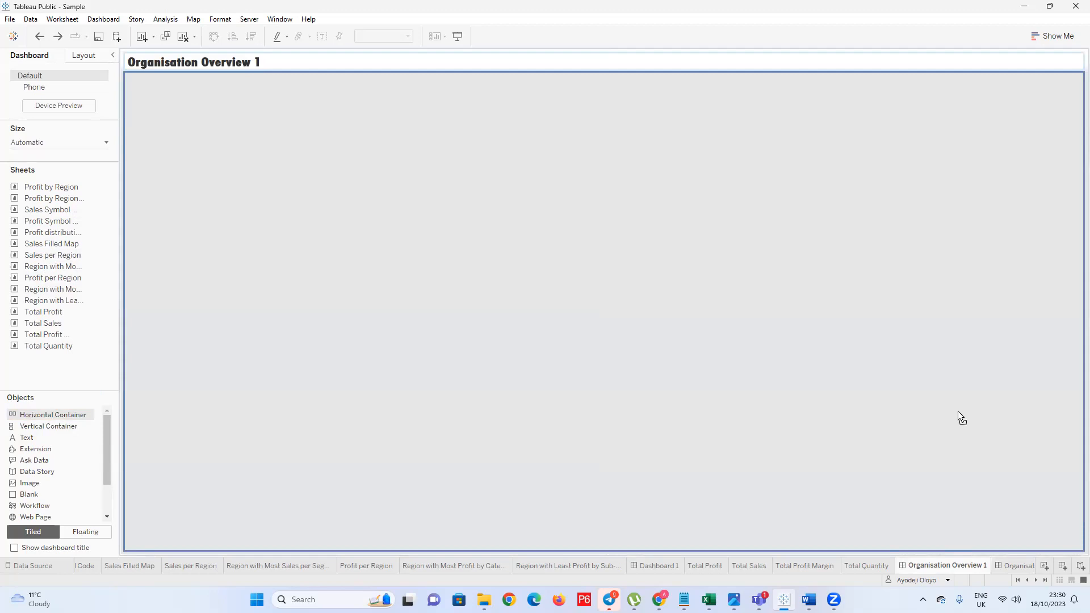
left_click_drag(1062, 244, 950, 335)
left_click_drag(1019, 130, 1077, 307)
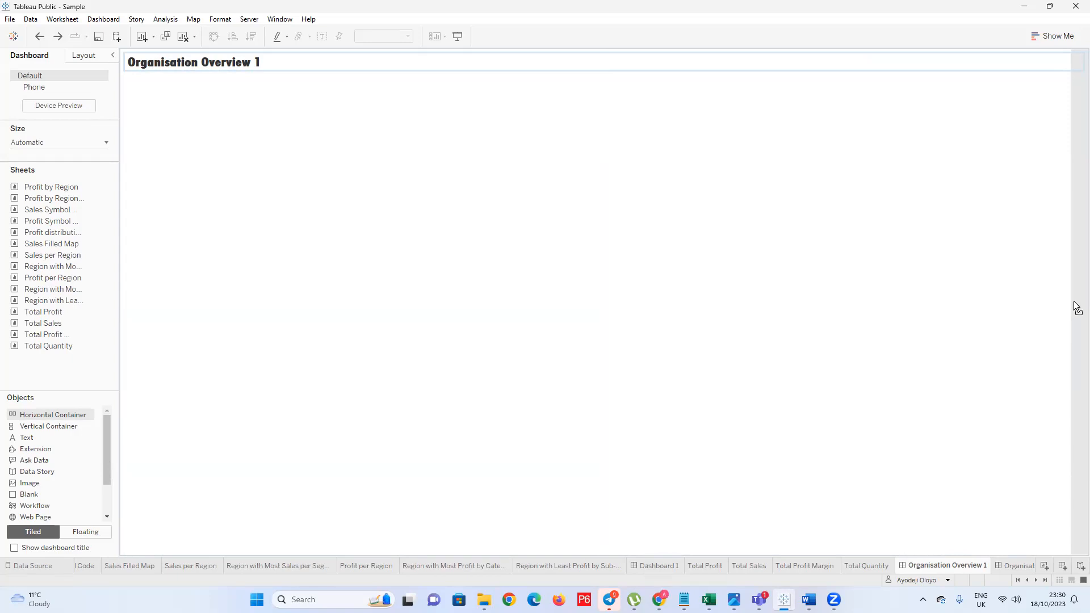
left_click_drag(1077, 307, 1073, 301)
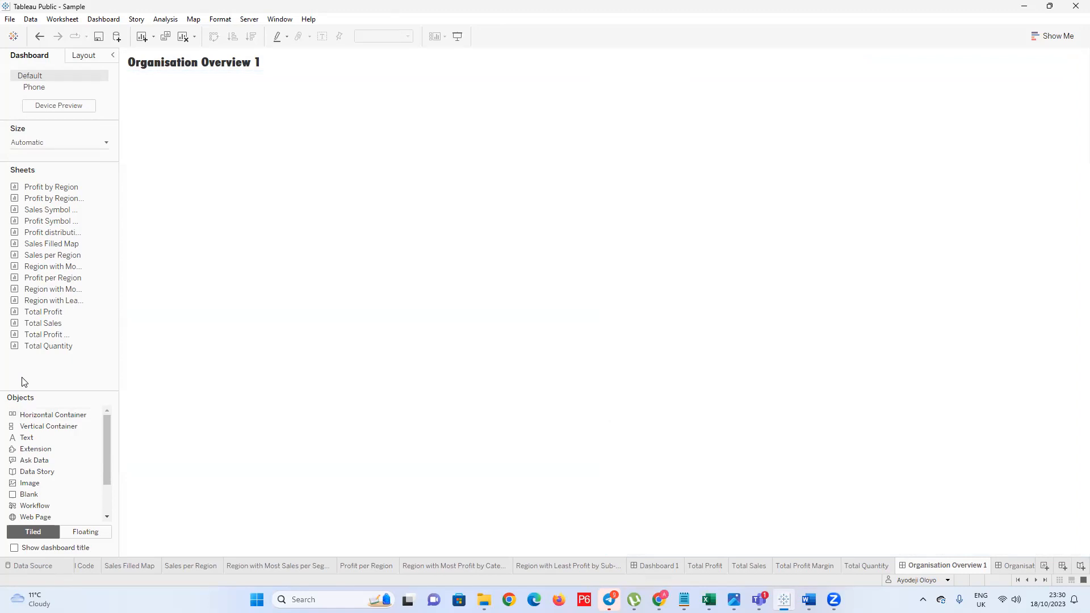
Place a horizontal container beneath the Organisation Overview 1 title and a vertical container across the dashboard's lower half
left_click_drag(53, 415, 1066, 376)
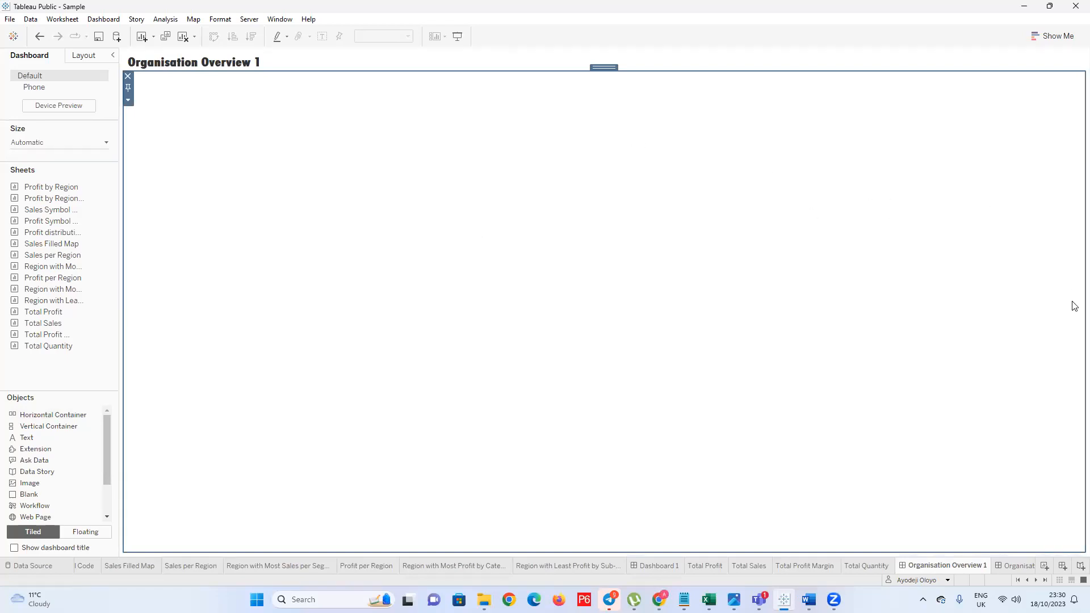
mouse_move(35, 417)
left_mouse_down()
mouse_move(122, 408)
mouse_move(149, 423)
mouse_move(136, 417)
mouse_move(138, 446)
mouse_move(163, 486)
mouse_move(133, 443)
left_mouse_up()
left_click_drag(34, 430, 305, 552)
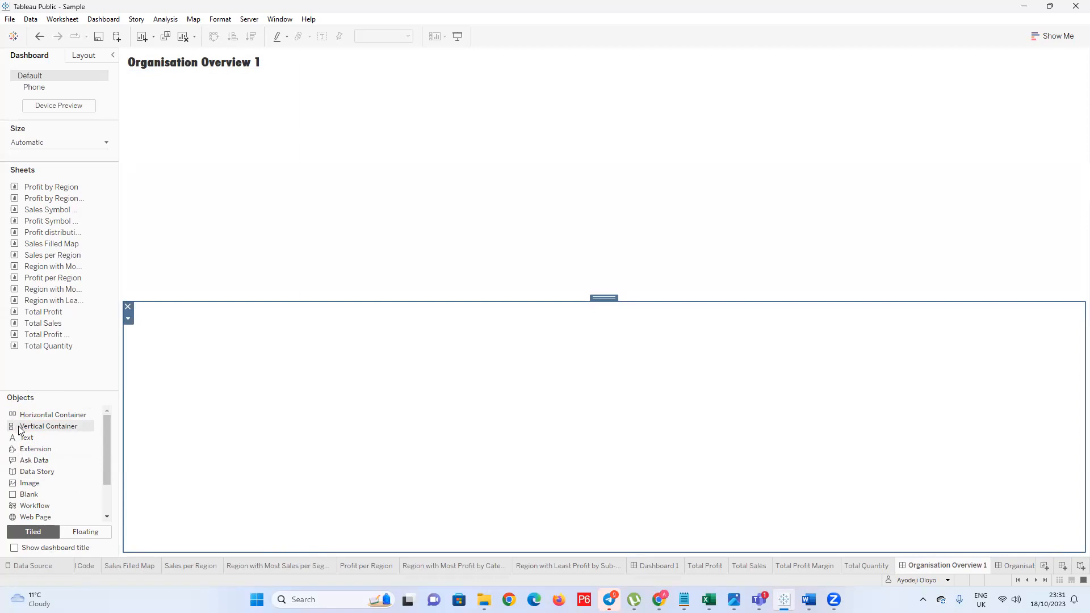
mouse_move(30, 416)
left_mouse_down()
mouse_move(1041, 419)
mouse_move(1075, 370)
mouse_move(1063, 309)
mouse_move(1077, 378)
mouse_move(1040, 380)
mouse_move(1075, 387)
left_mouse_up()
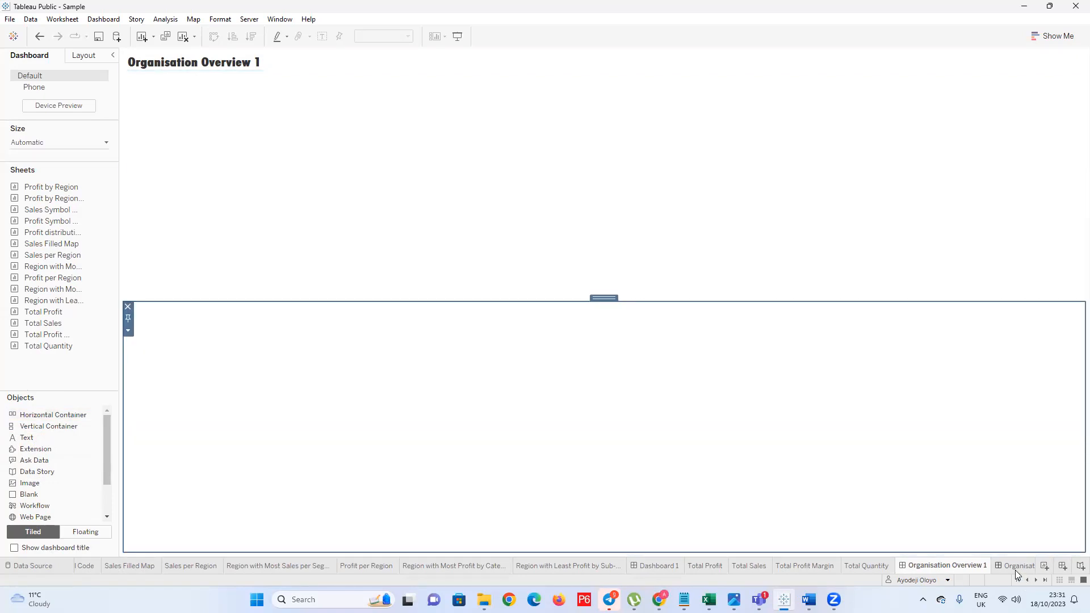
Check the Organisation Overview dashboard for reference and remove the empty containers beneath the Organisation Overview 1 title
left_click(1016, 565)
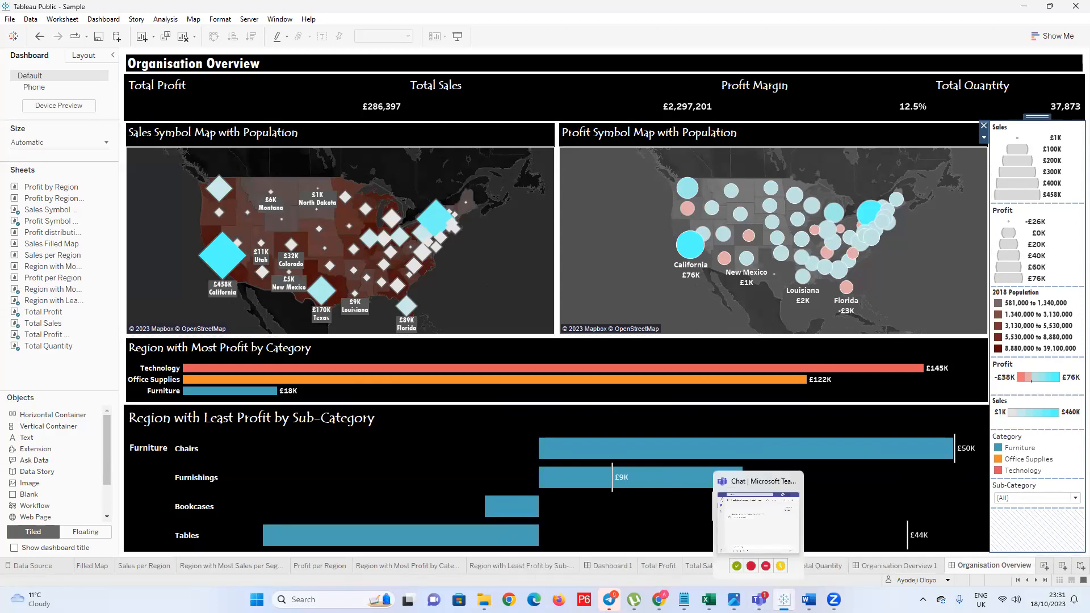
mouse_move(659, 600)
left_click(883, 565)
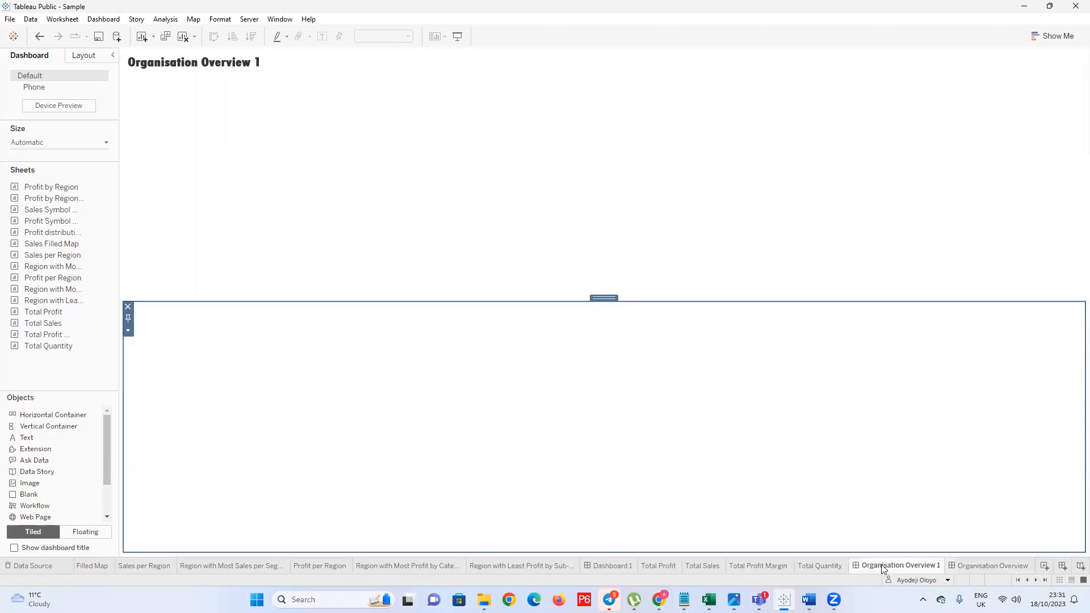
double_click(71, 313)
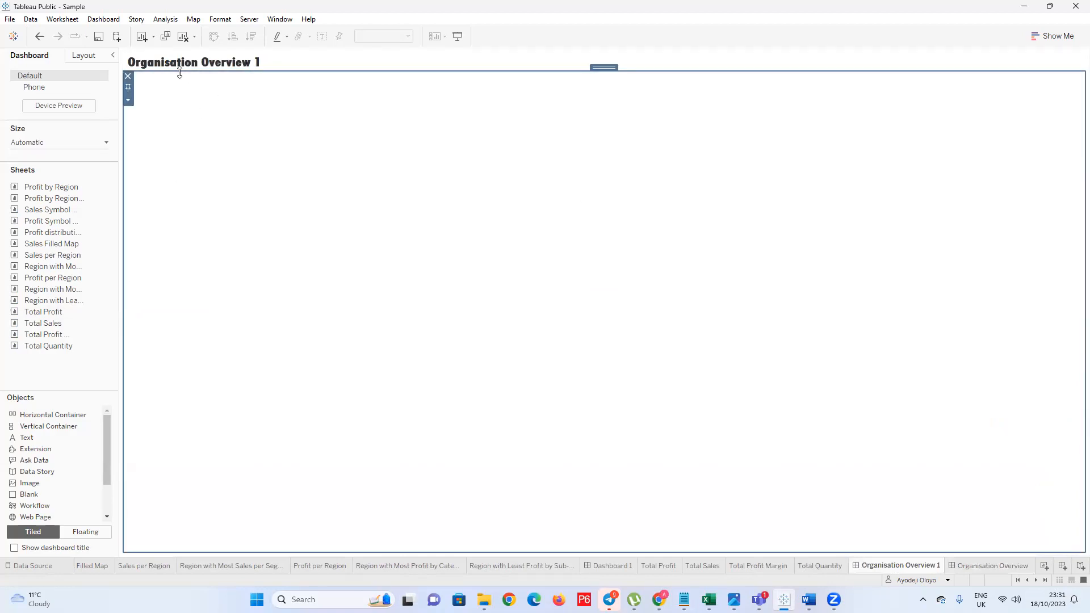
left_click(128, 76)
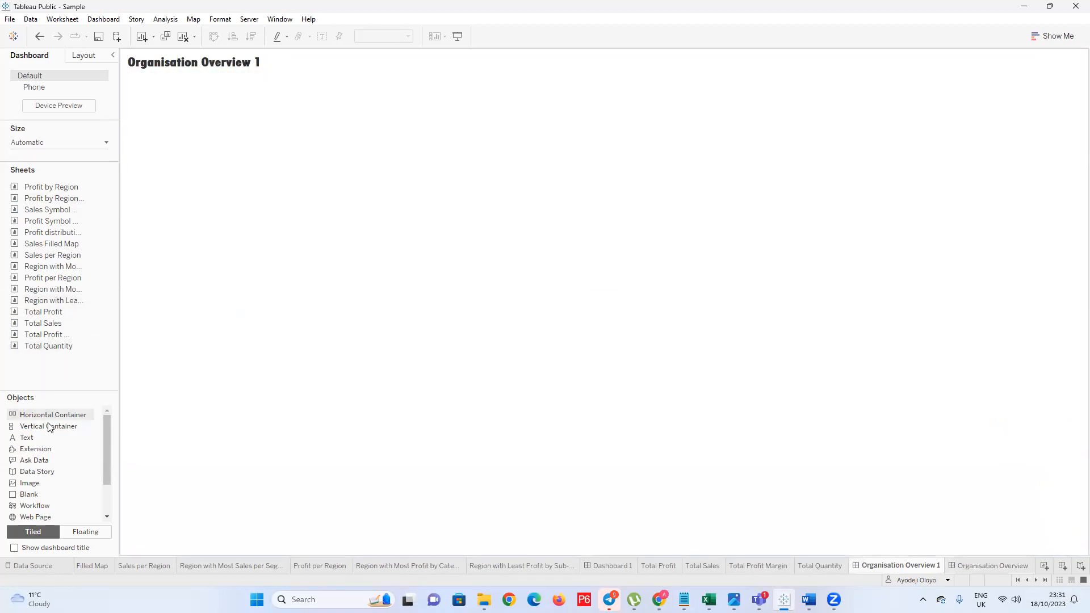
Place a horizontal container beneath the Organisation Overview 1 title and set its background to black
left_click_drag(51, 415, 308, 310)
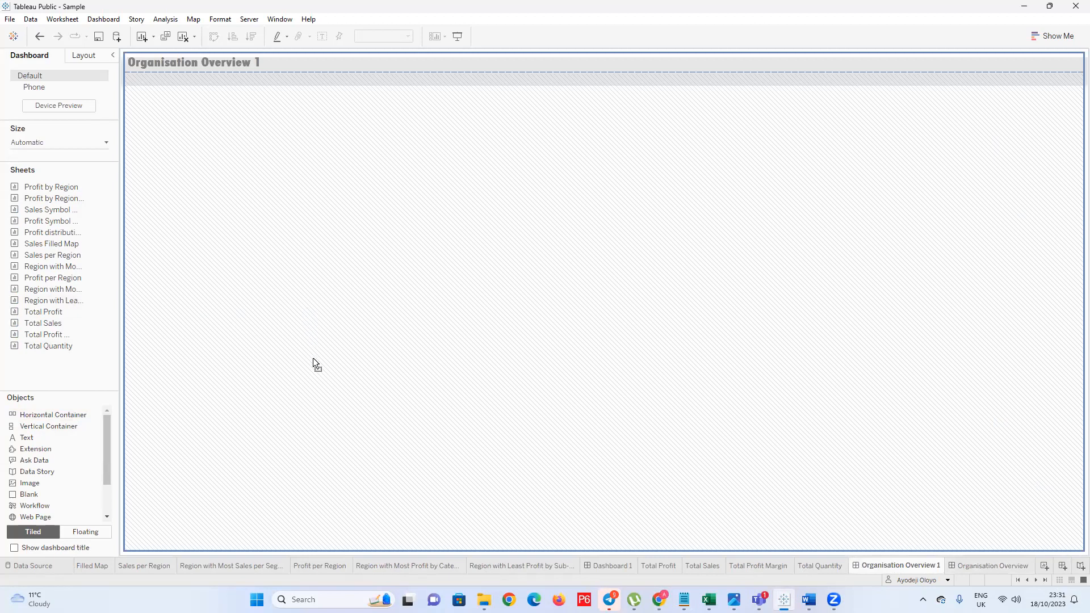
left_click_drag(213, 354, 216, 348)
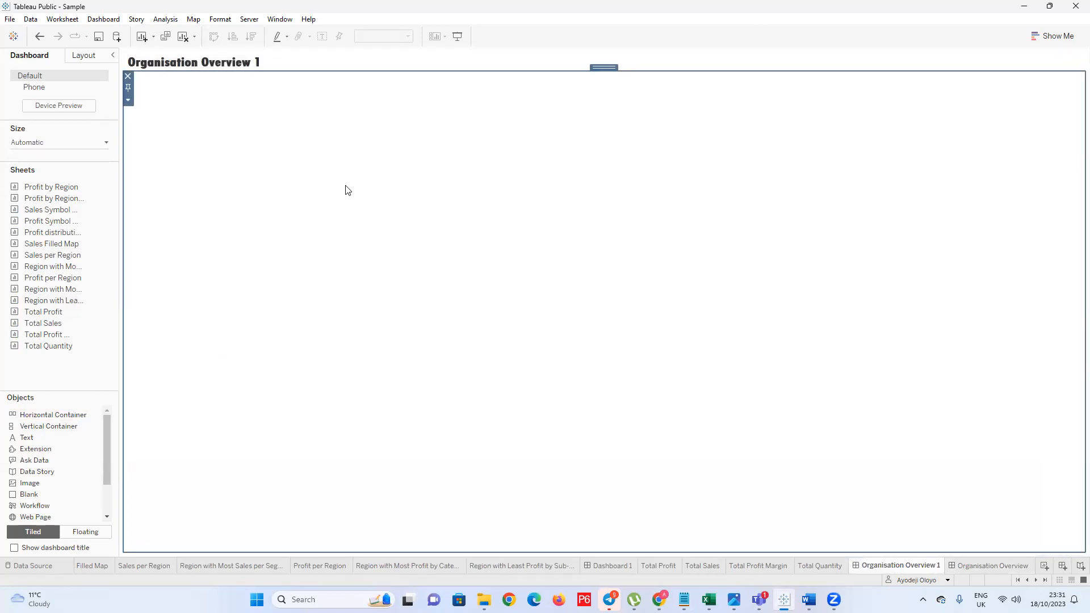
left_click(83, 56)
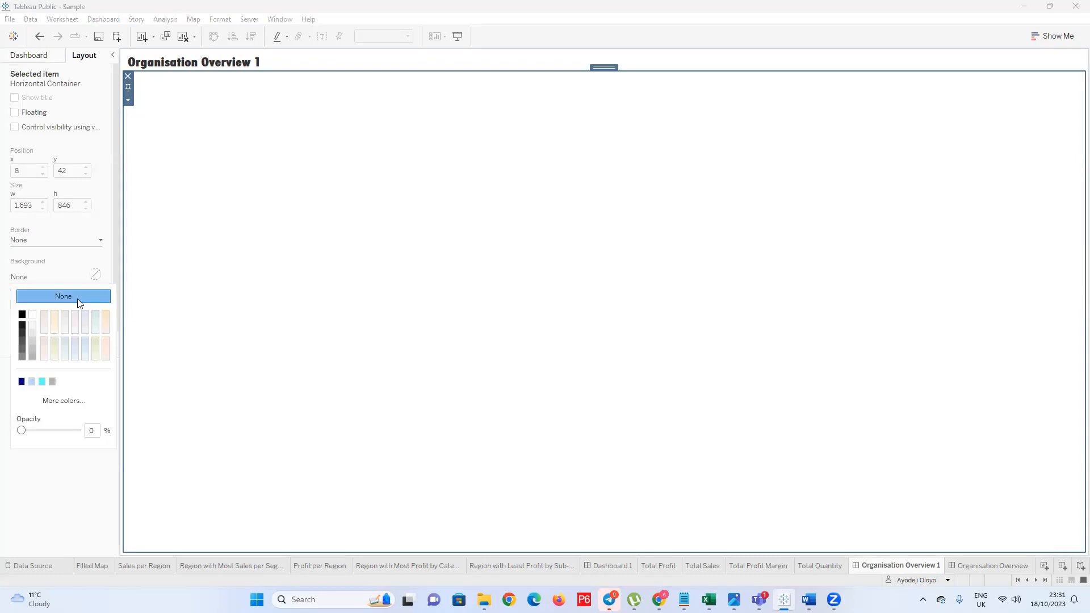
left_click(22, 314)
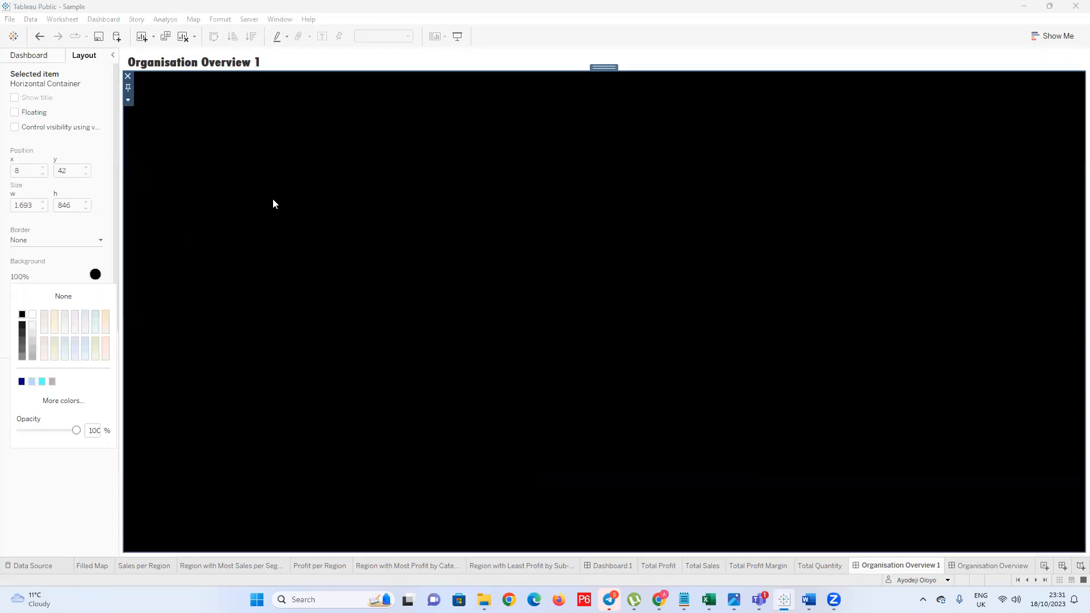
left_click(273, 204)
Add the Total Profit sheet inside the black horizontal container
left_click(32, 56)
double_click(77, 198)
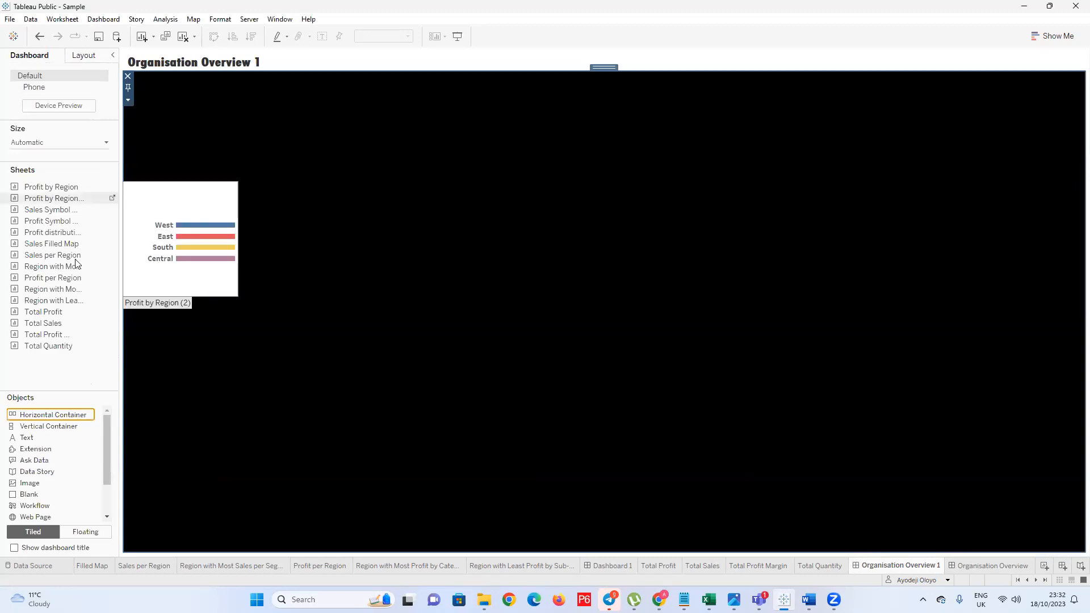
double_click(49, 311)
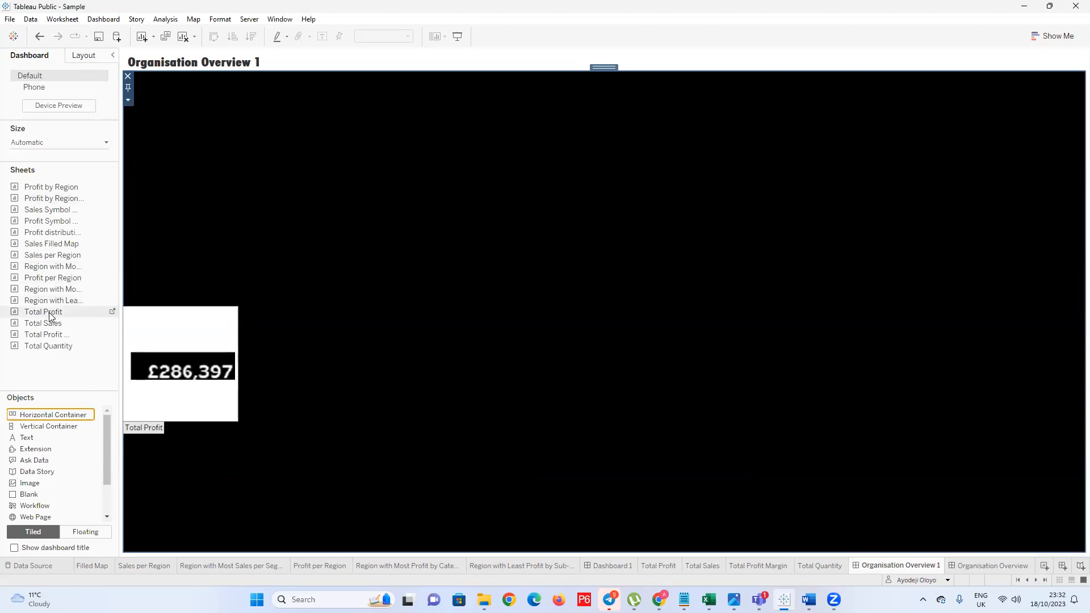
left_click_drag(49, 312, 149, 270)
left_click_drag(143, 364, 163, 403)
left_click_drag(130, 326, 151, 364)
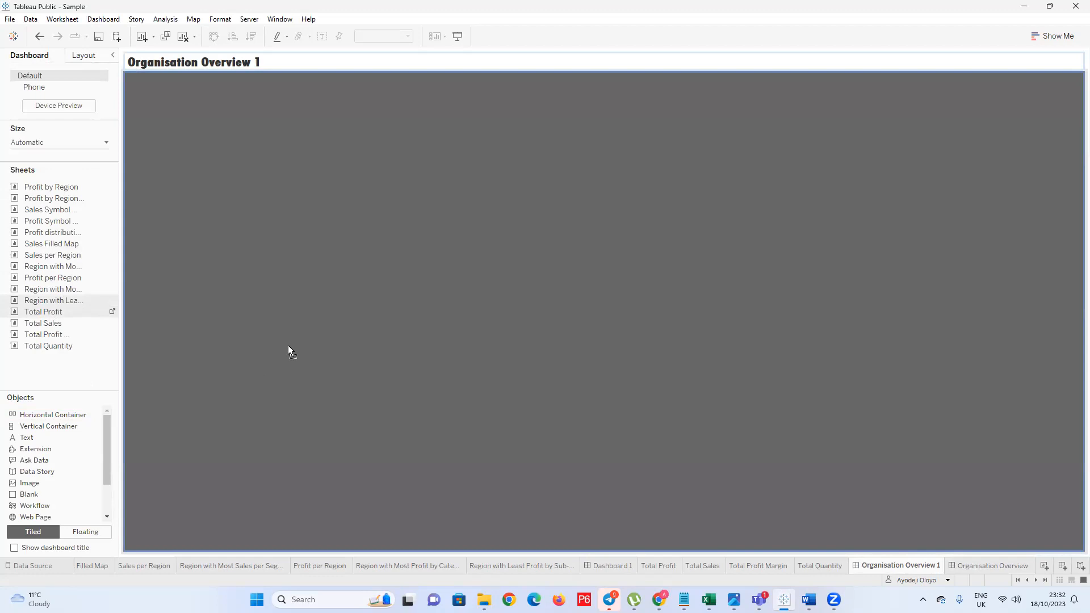
left_click_drag(213, 100, 210, 103)
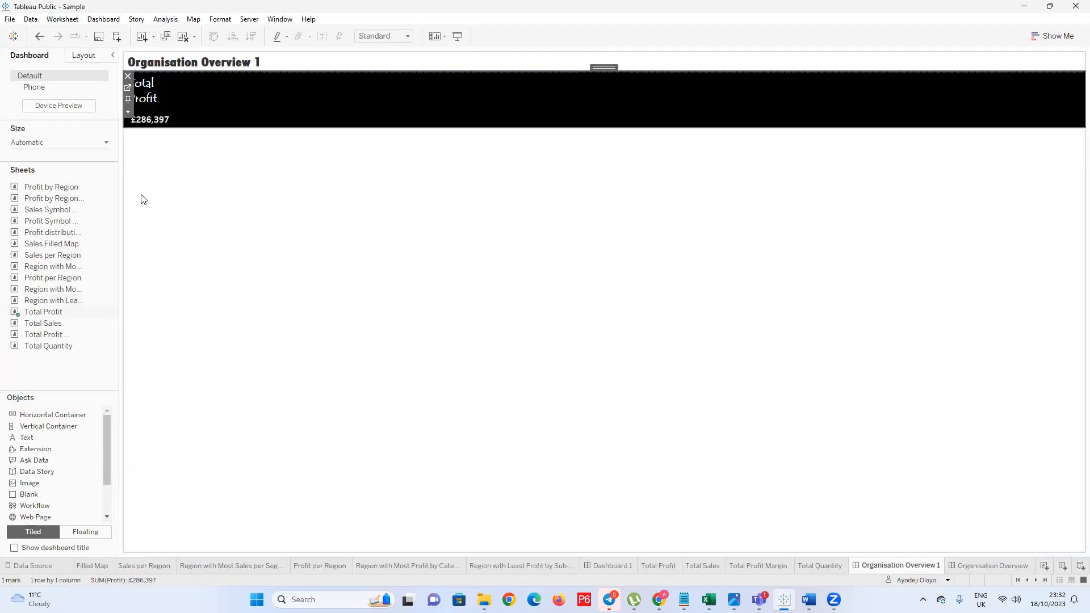
Add the Total Sales, Profit Margin and Total Quantity sheets side by side after Total Profit in the black container
mouse_move(38, 322)
left_click_drag(38, 323, 1077, 122)
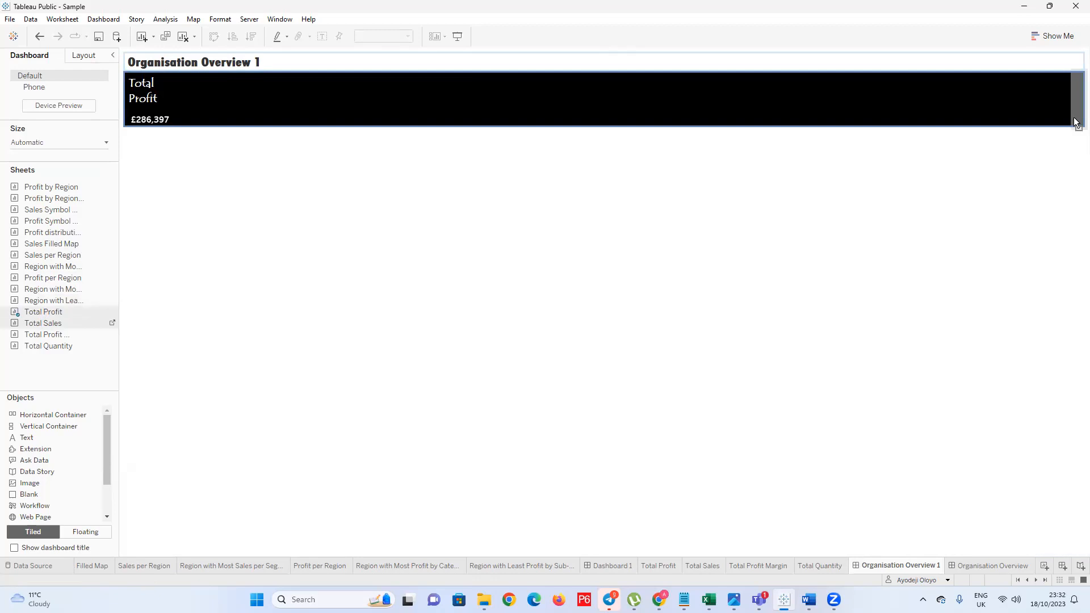
left_click_drag(1077, 122, 1077, 122)
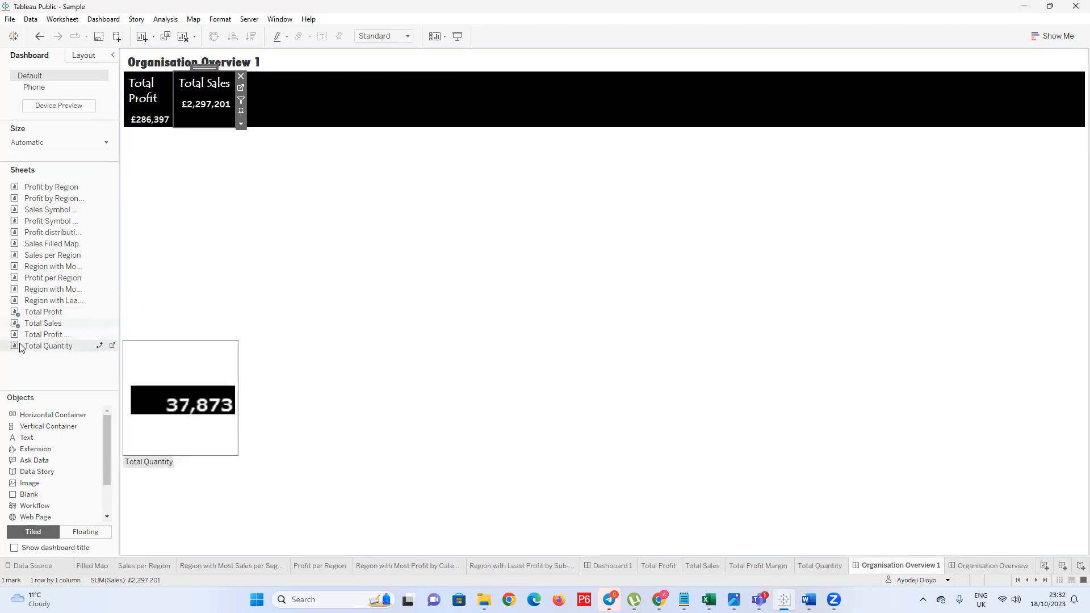
left_click_drag(103, 336, 853, 129)
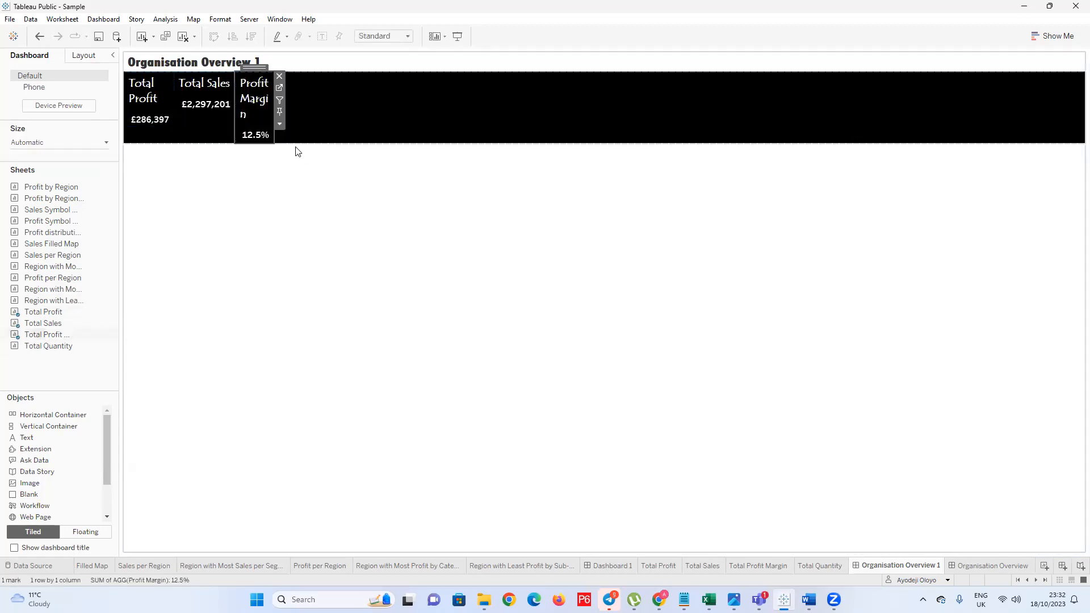
mouse_move(36, 346)
left_mouse_down()
mouse_move(251, 307)
mouse_move(942, 135)
mouse_move(343, 105)
mouse_move(279, 124)
left_mouse_up()
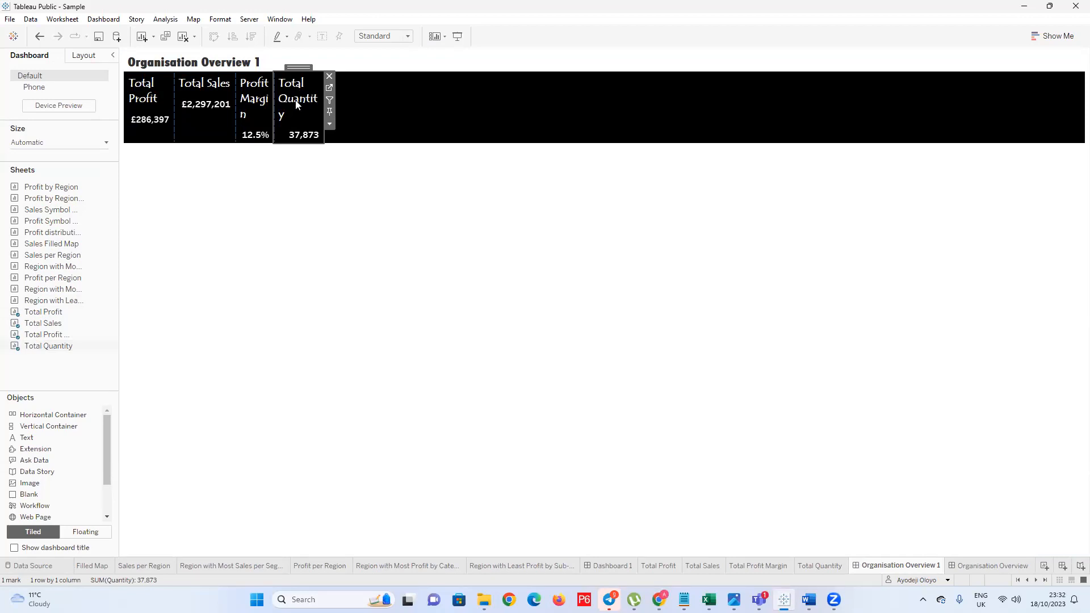
Set the Total Quantity and Profit Margin sheets to Fit Width, moving the dividers to widen the Profit Margin and Total Sales tiles
left_click(407, 37)
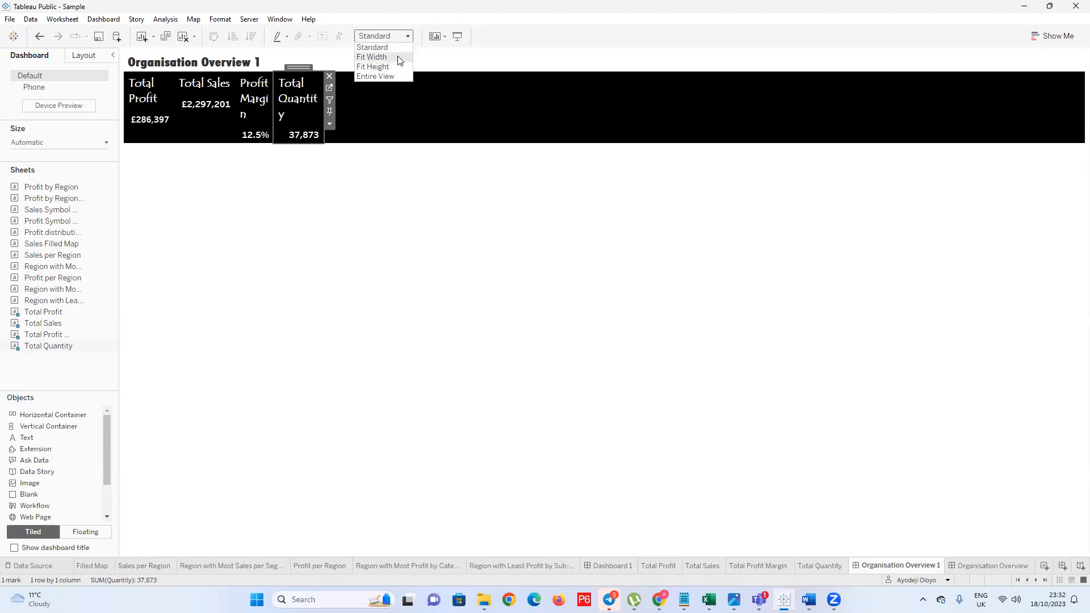
left_click(400, 59)
left_click_drag(274, 123, 510, 123)
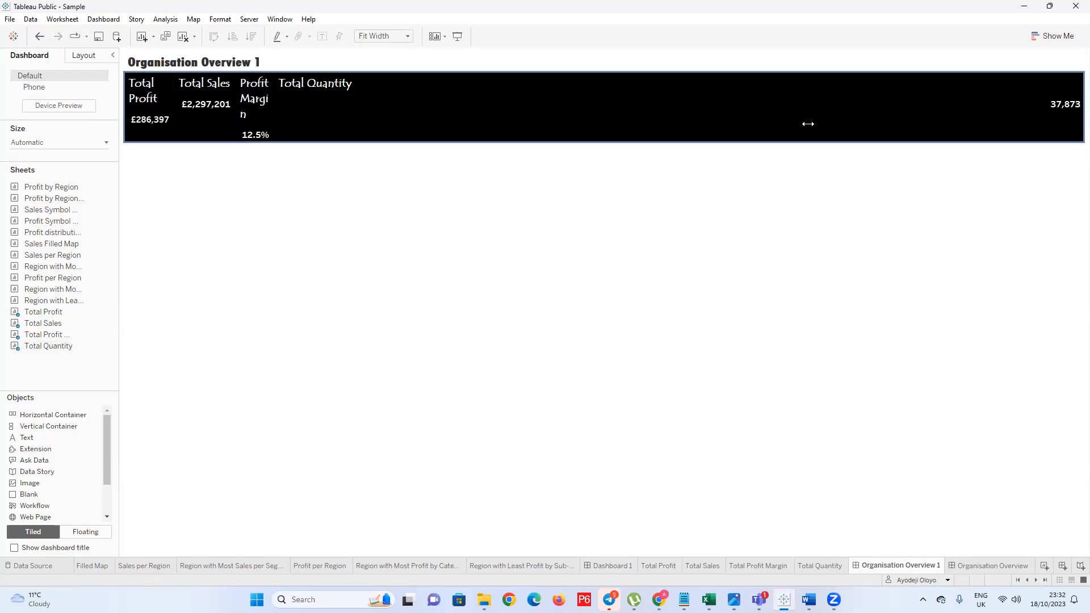
left_click(240, 105)
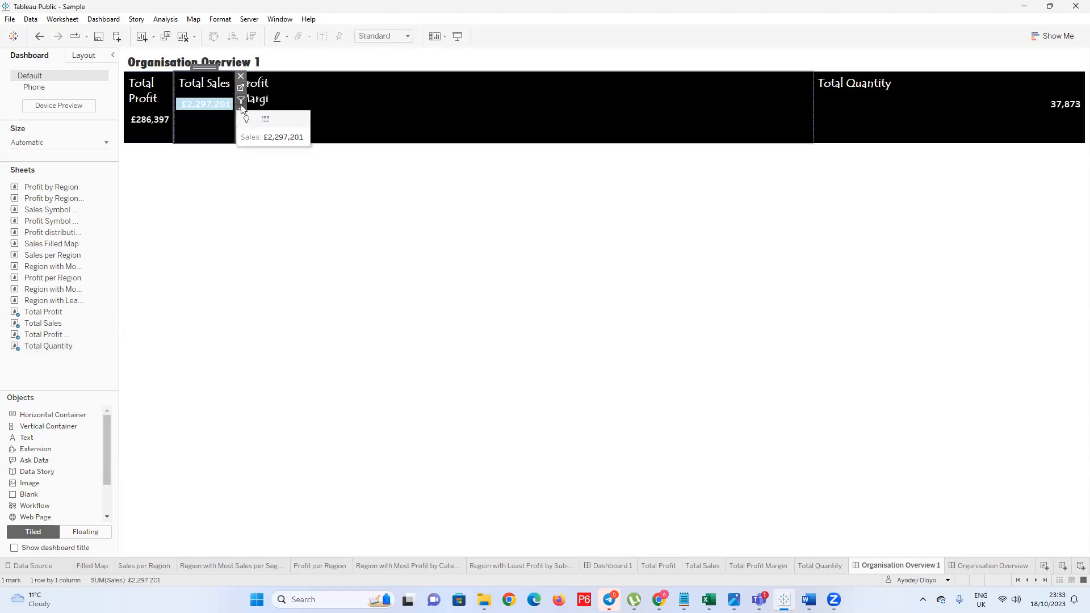
left_click(404, 36)
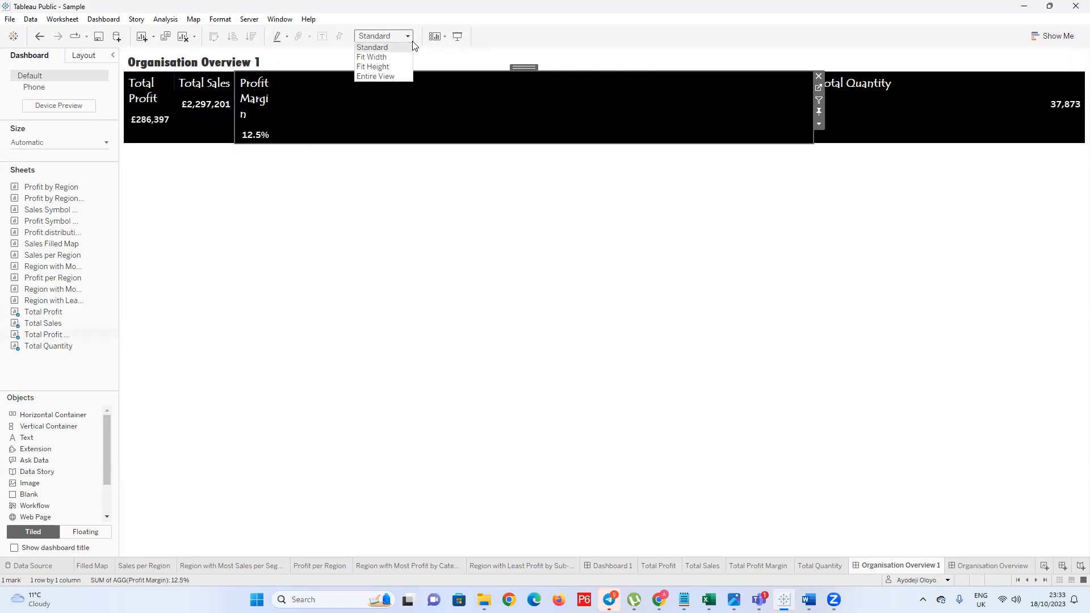
left_click(386, 58)
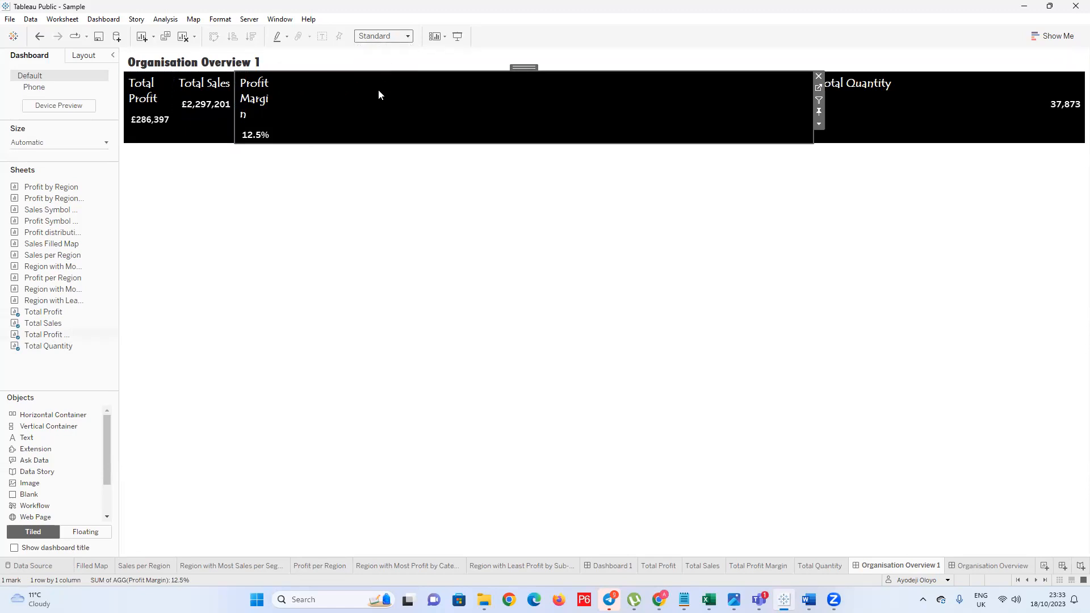
left_click(542, 85)
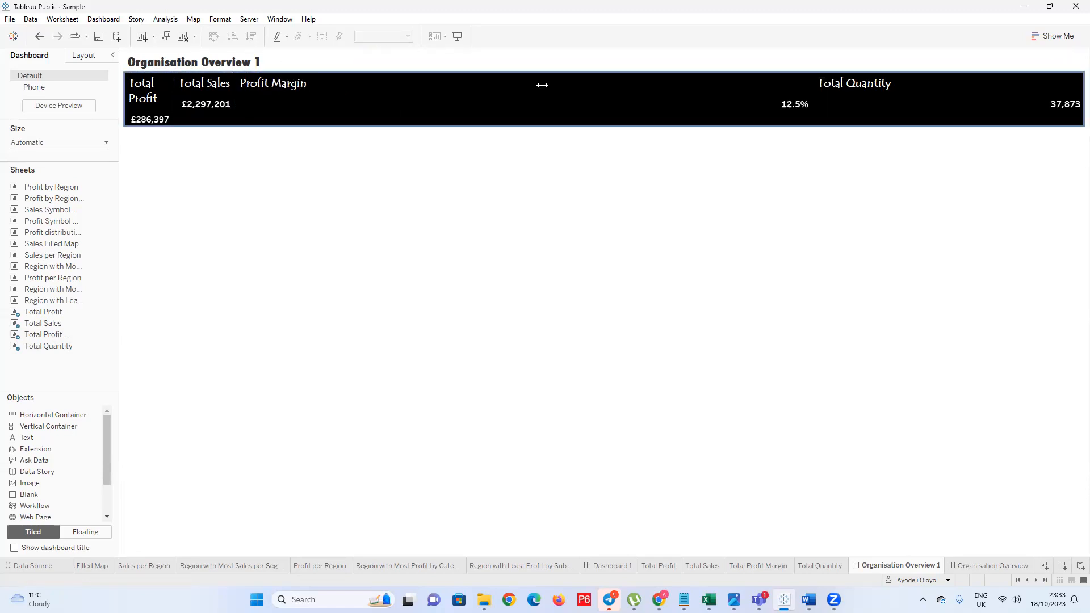
left_click_drag(542, 85, 542, 85)
Set the Total Sales and Total Profit sheets to Fit Width and widen the Total Profit tile
left_click(229, 86)
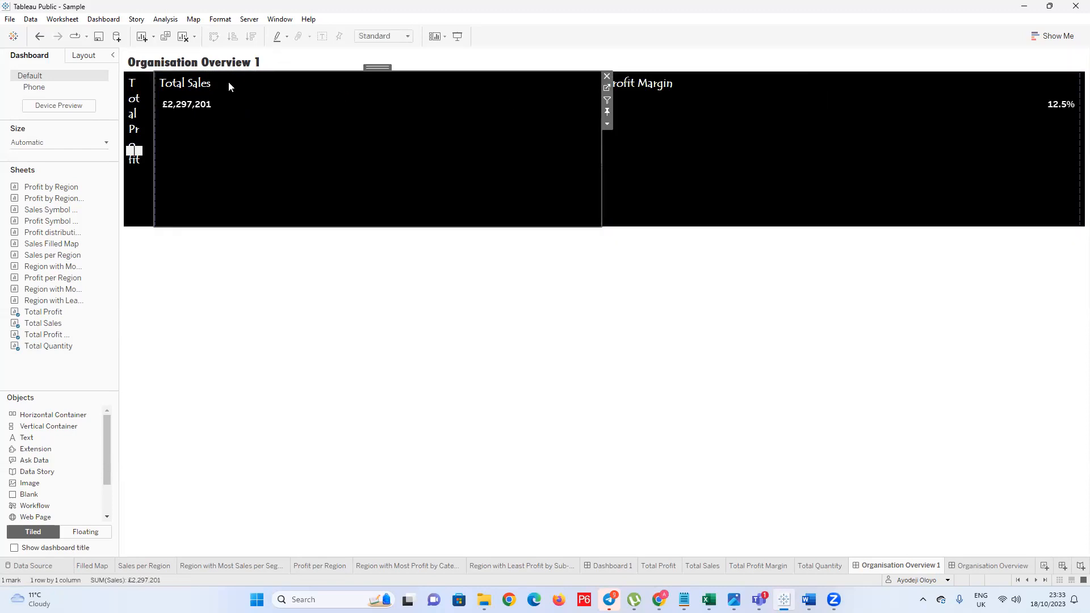
left_click(407, 36)
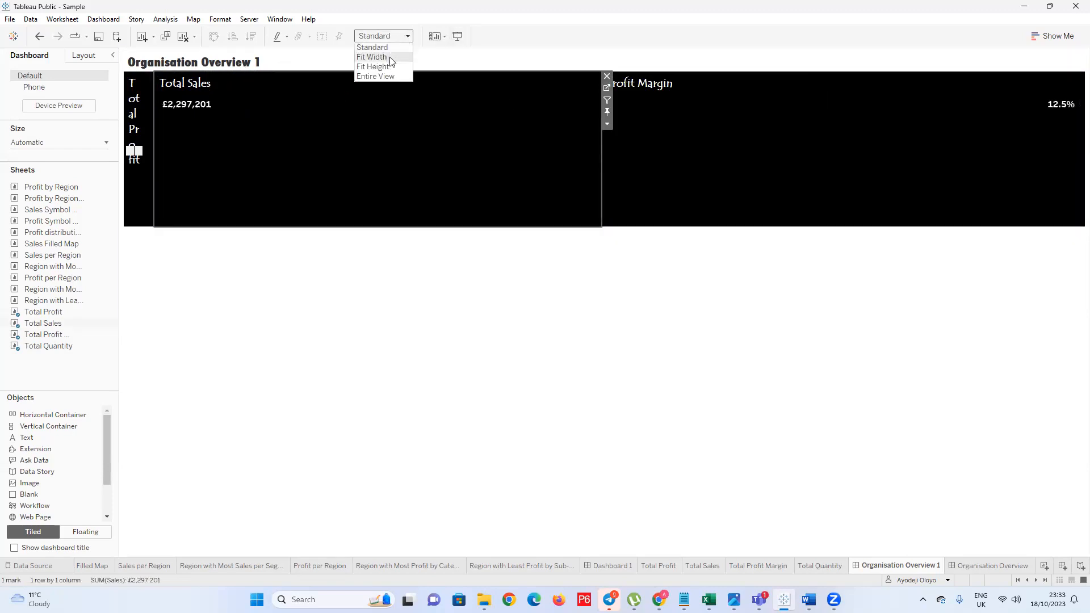
left_click_drag(153, 123, 341, 118)
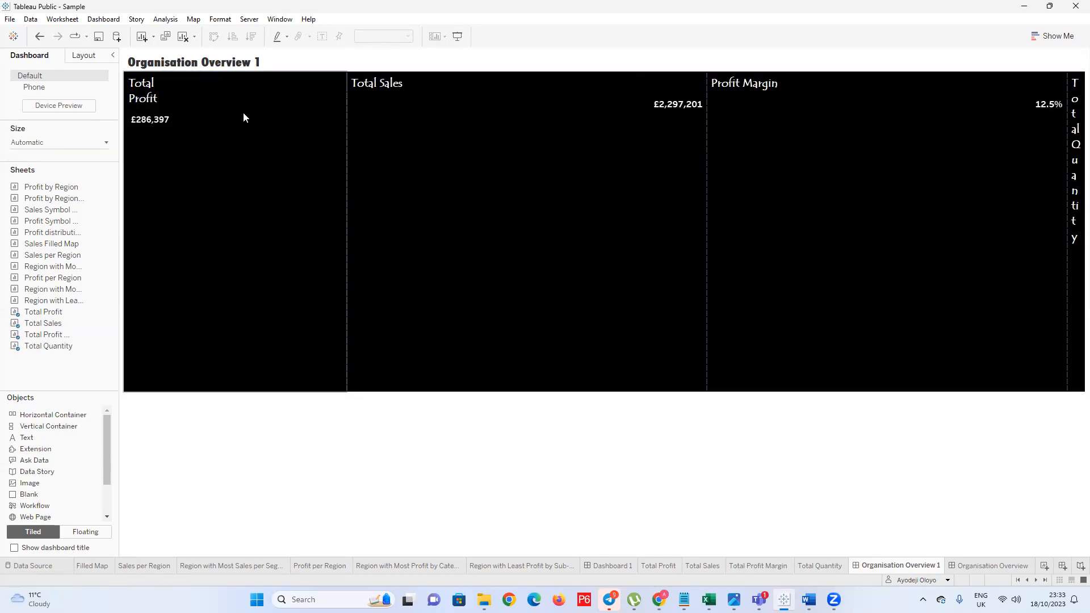
left_click(243, 111)
left_click(406, 38)
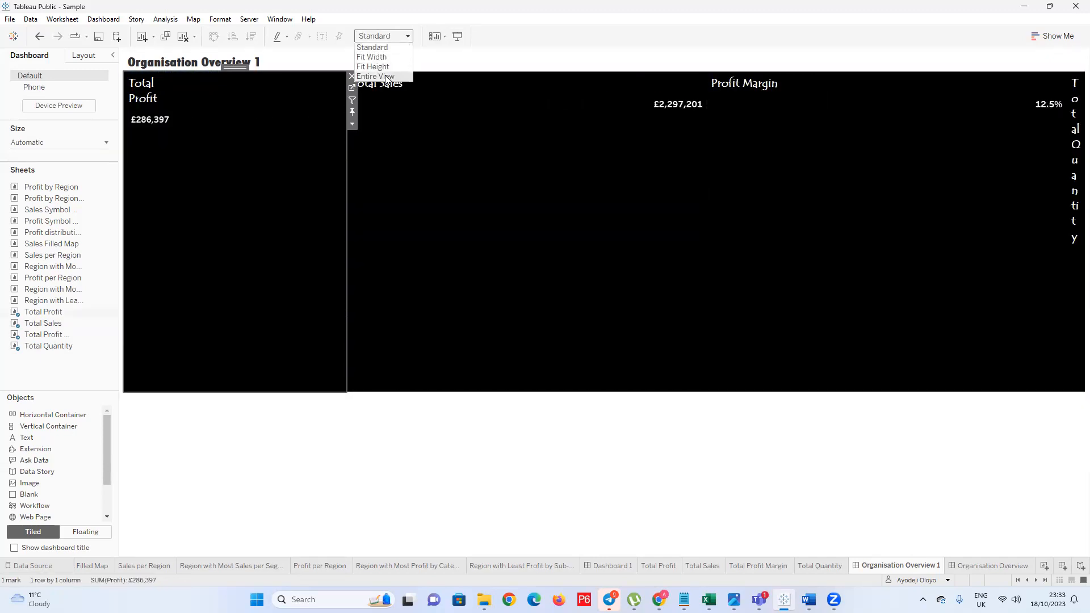
left_click(386, 56)
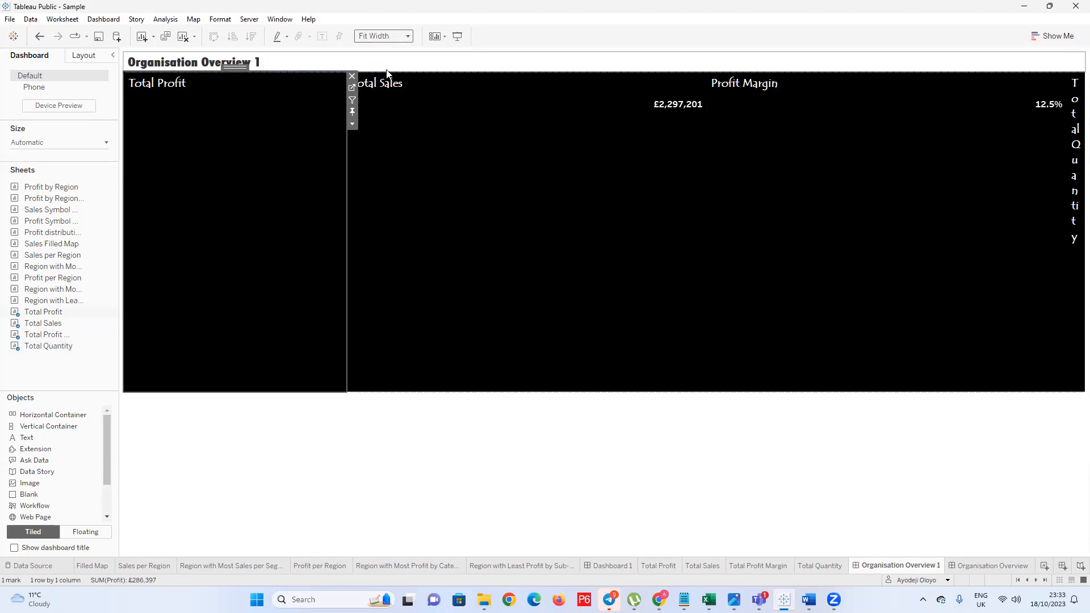
Shorten the black KPI container and redistribute the widths of the Total Sales, Profit Margin and Total Quantity tiles across the row
left_click(659, 392)
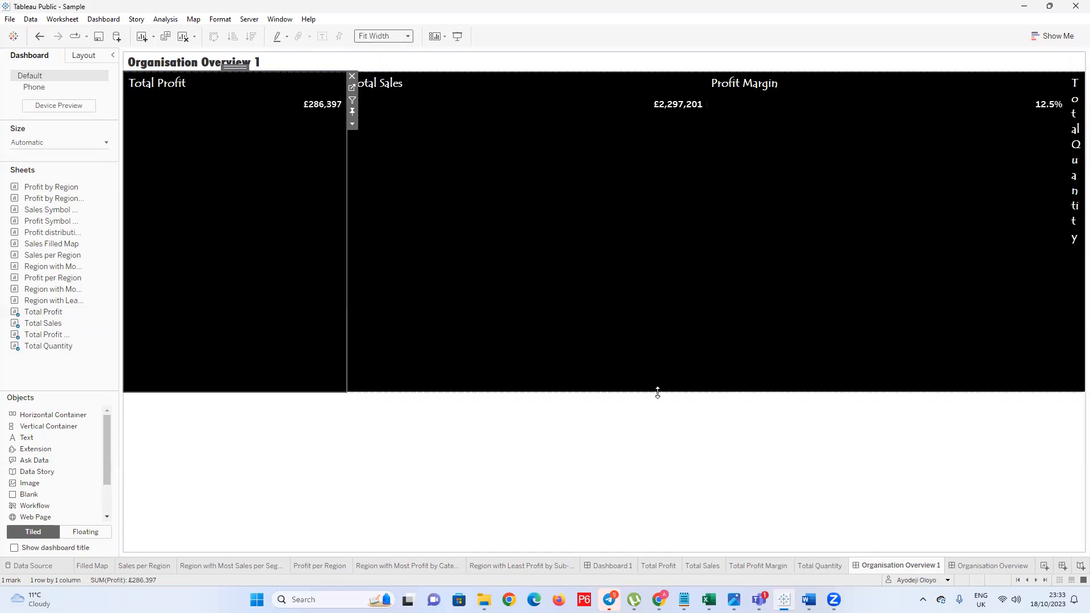
left_click_drag(668, 214, 670, 208)
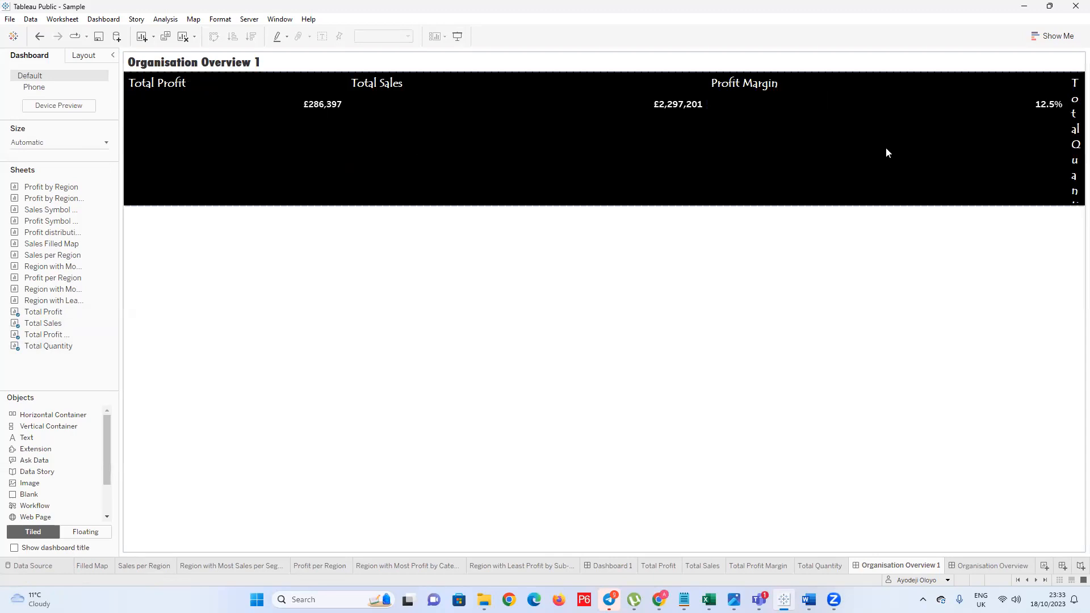
left_click_drag(1067, 128, 919, 134)
left_click_drag(989, 129, 806, 165)
left_click_drag(664, 154, 662, 155)
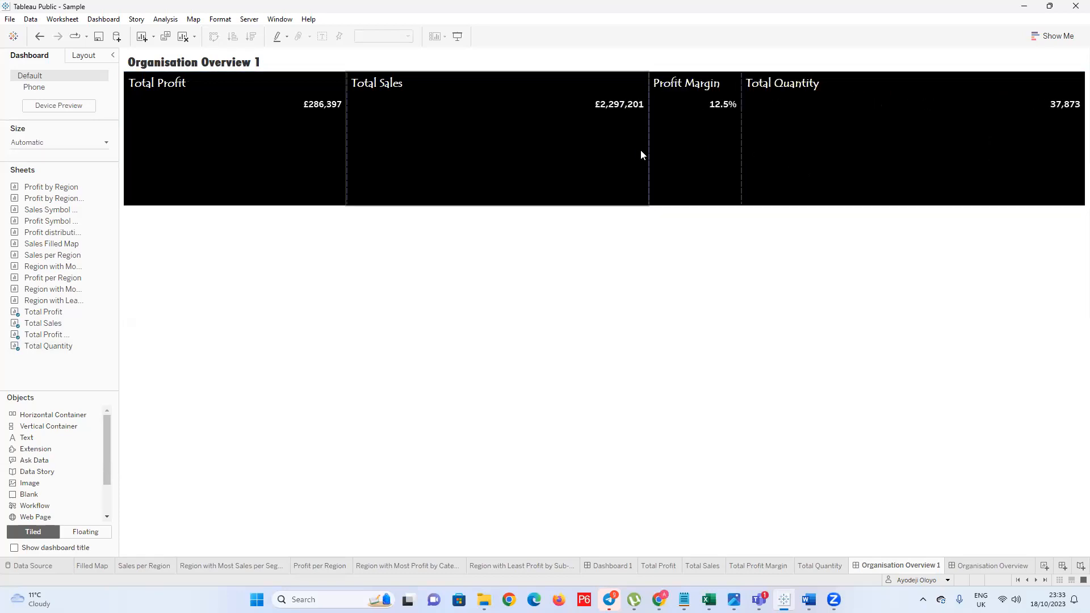
left_click_drag(741, 142, 824, 141)
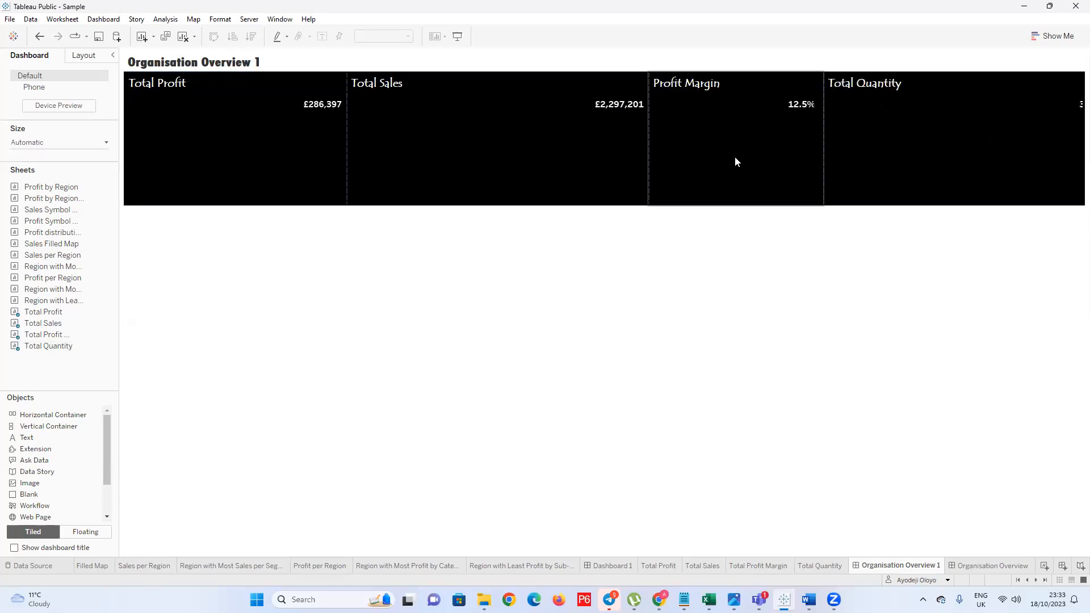
left_click_drag(600, 149, 600, 150)
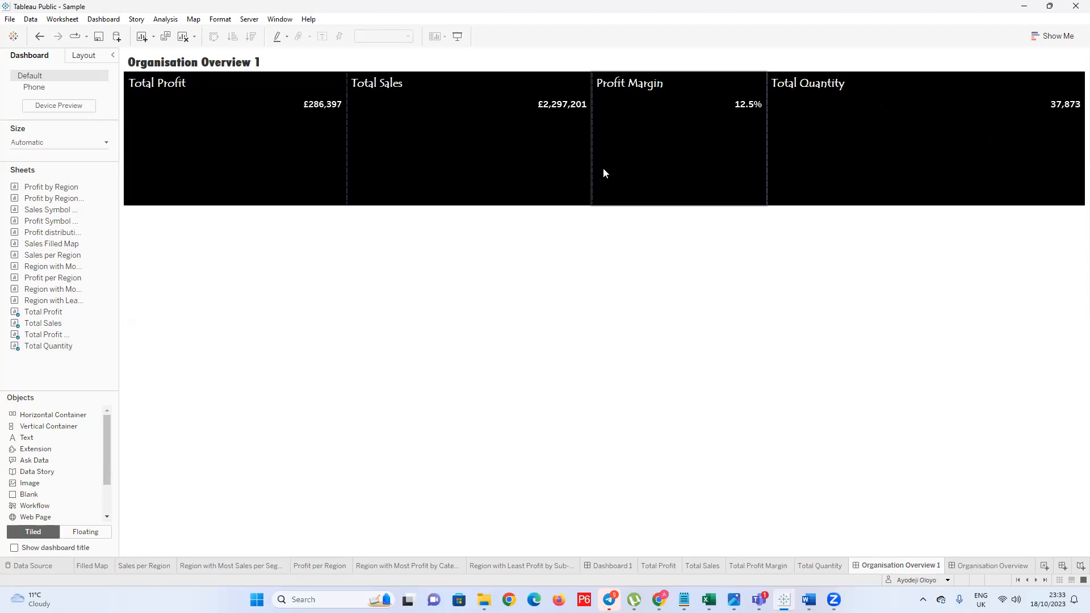
left_click_drag(769, 175, 895, 164)
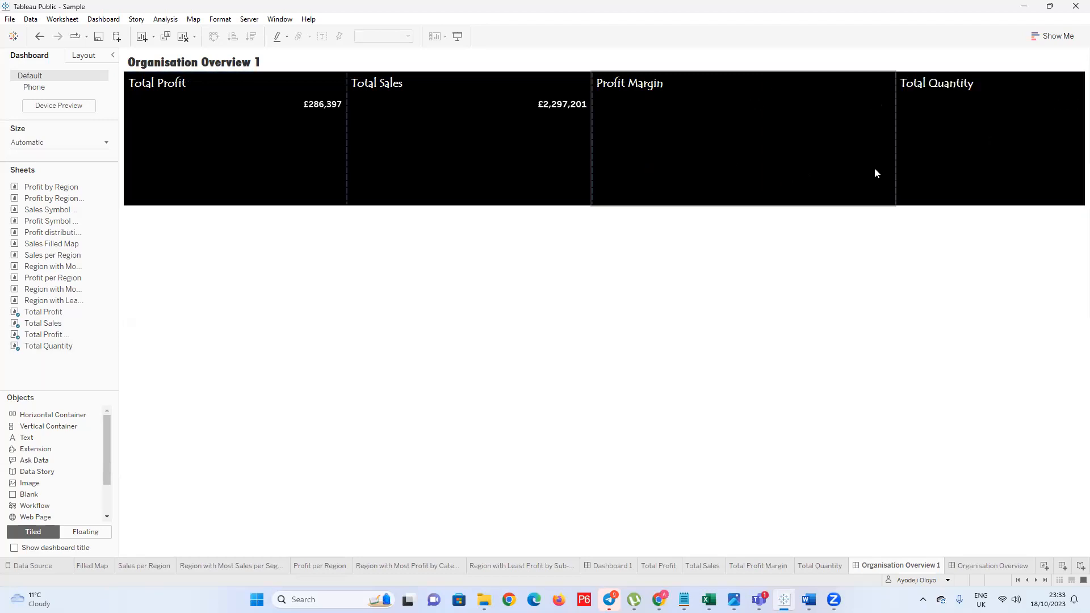
Reduce the KPI container's height to a slim strip that just fits the four titles and their values
left_click_drag(766, 157, 742, 128)
left_click(467, 120)
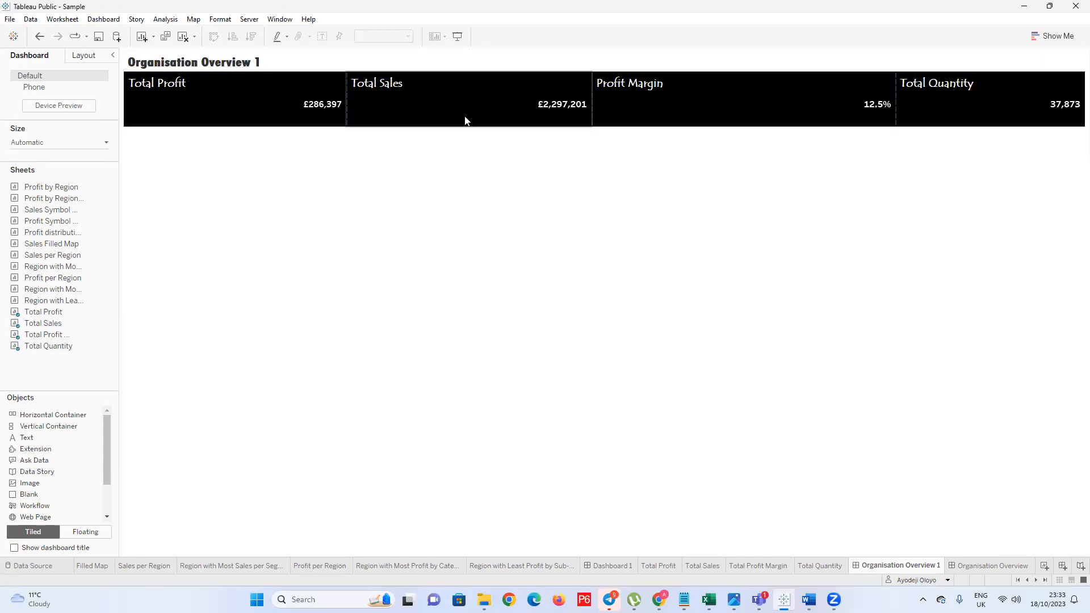
left_click_drag(470, 126, 473, 113)
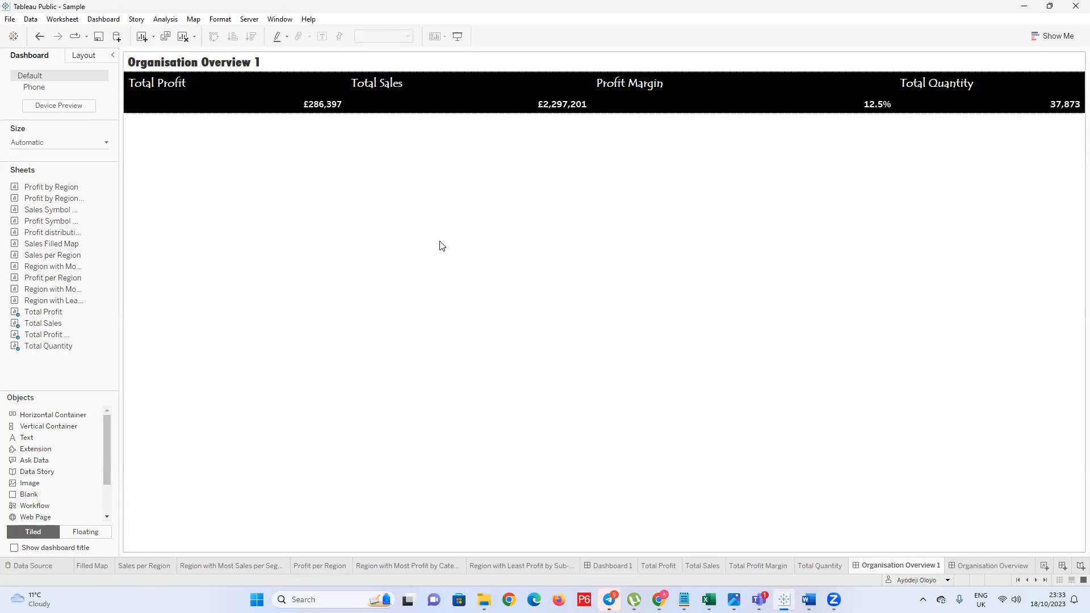
Add a layout container below the KPI strip and place Sales Symbol Map with Population and Sales Filled Map side by side in it
mouse_move(38, 432)
left_mouse_down()
mouse_move(179, 376)
mouse_move(195, 389)
mouse_move(183, 434)
mouse_move(142, 465)
mouse_move(587, 442)
left_mouse_up()
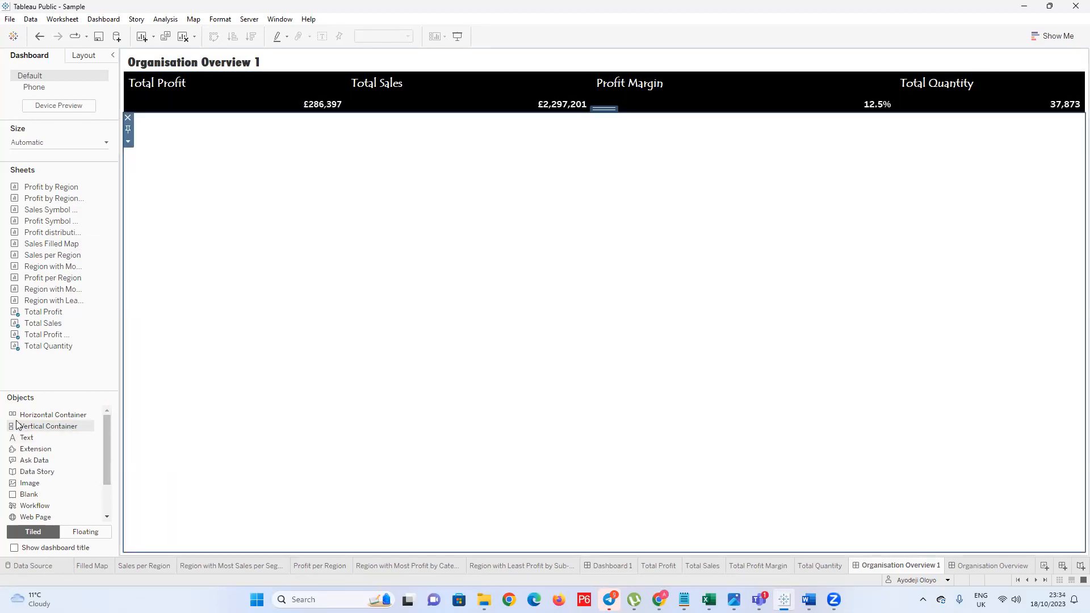
mouse_move(25, 418)
left_mouse_down()
mouse_move(888, 401)
mouse_move(1078, 377)
mouse_move(1054, 407)
mouse_move(1076, 406)
mouse_move(1058, 431)
left_mouse_up()
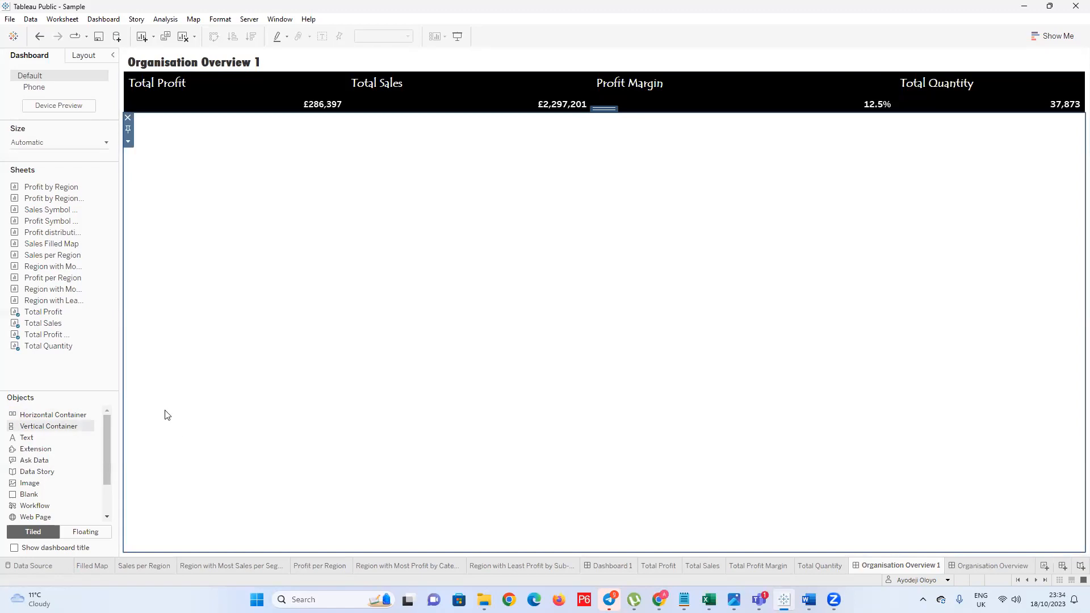
mouse_move(92, 356)
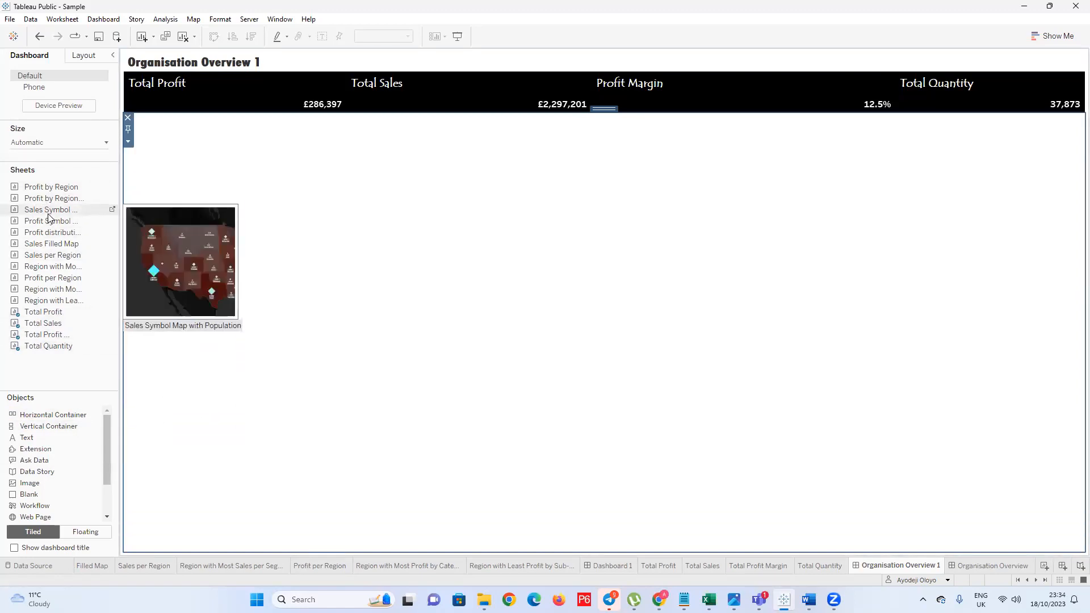
left_click_drag(50, 217, 158, 301)
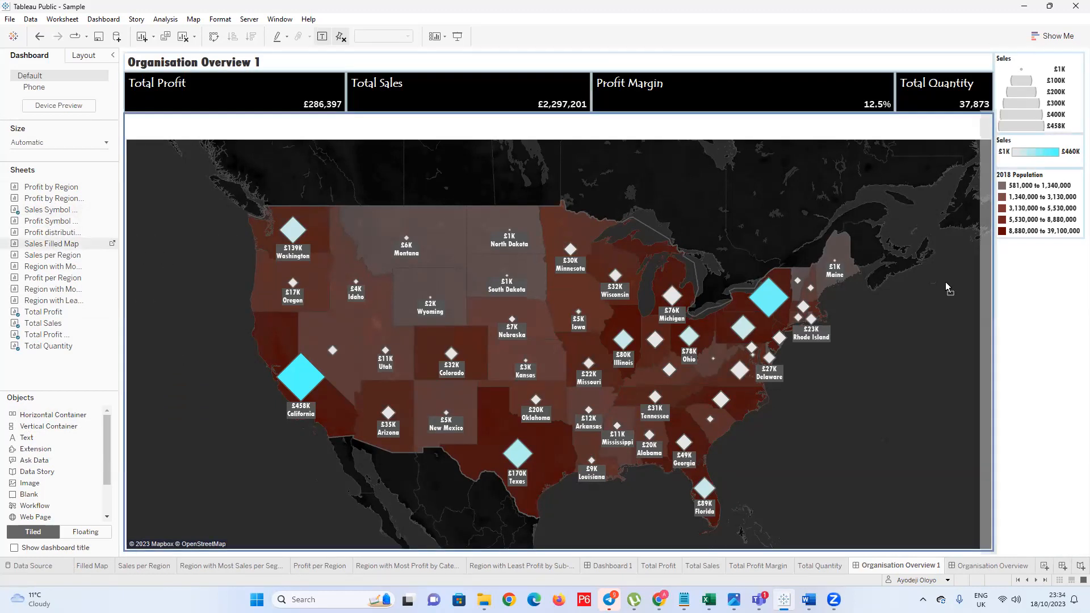
left_click_drag(946, 283, 946, 282)
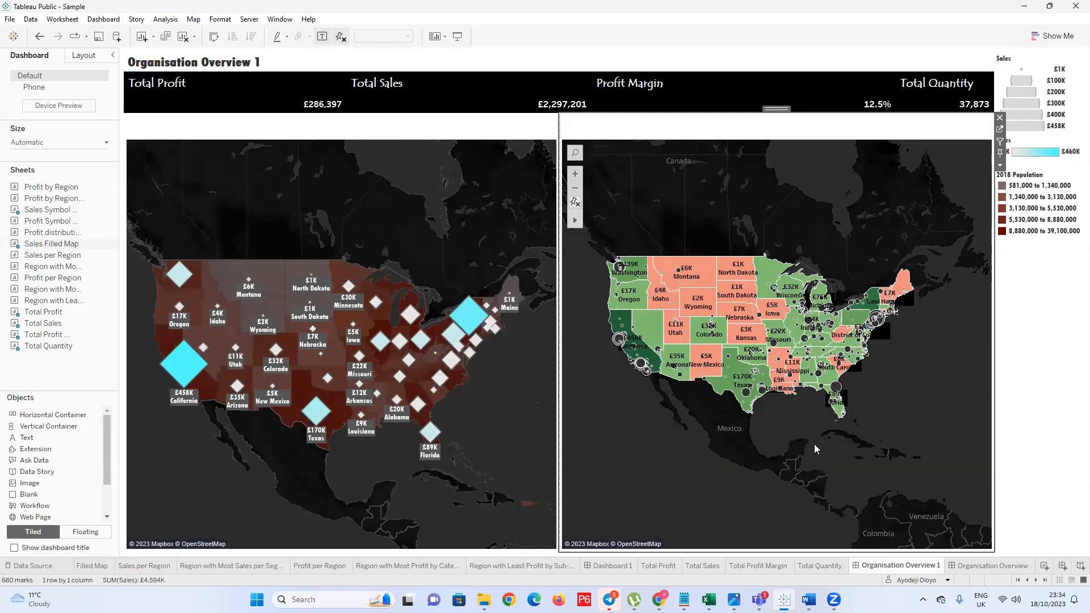
Set the background of the Sales Symbol Map with Population sheet to black
left_click(400, 141)
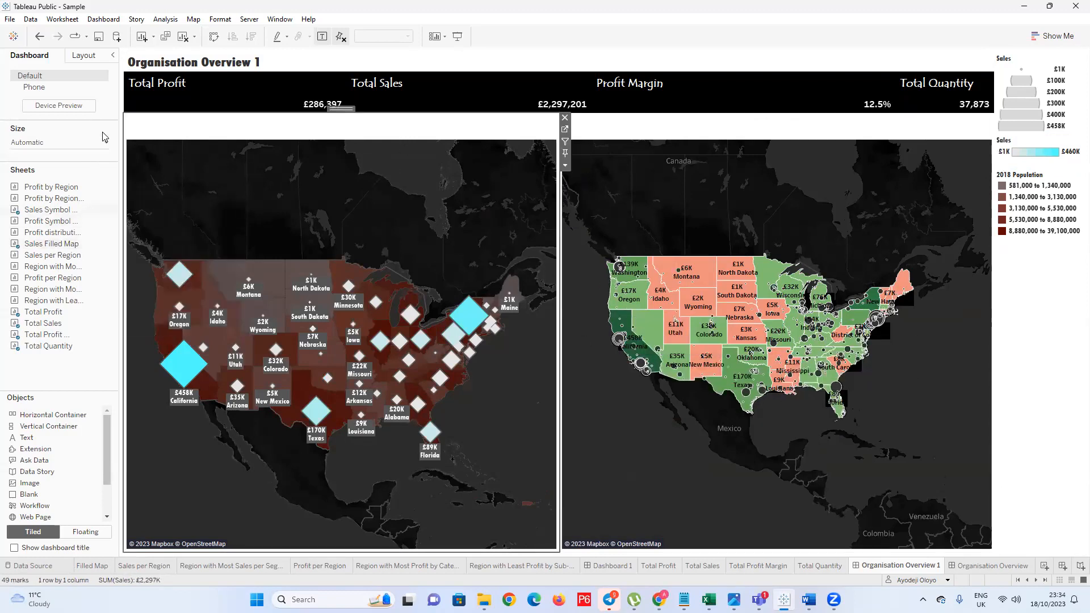
left_click(96, 56)
left_click(95, 275)
left_click(21, 313)
Set the background of the dashboard's overall Tiled container to black
left_click(651, 135)
double_click(716, 127)
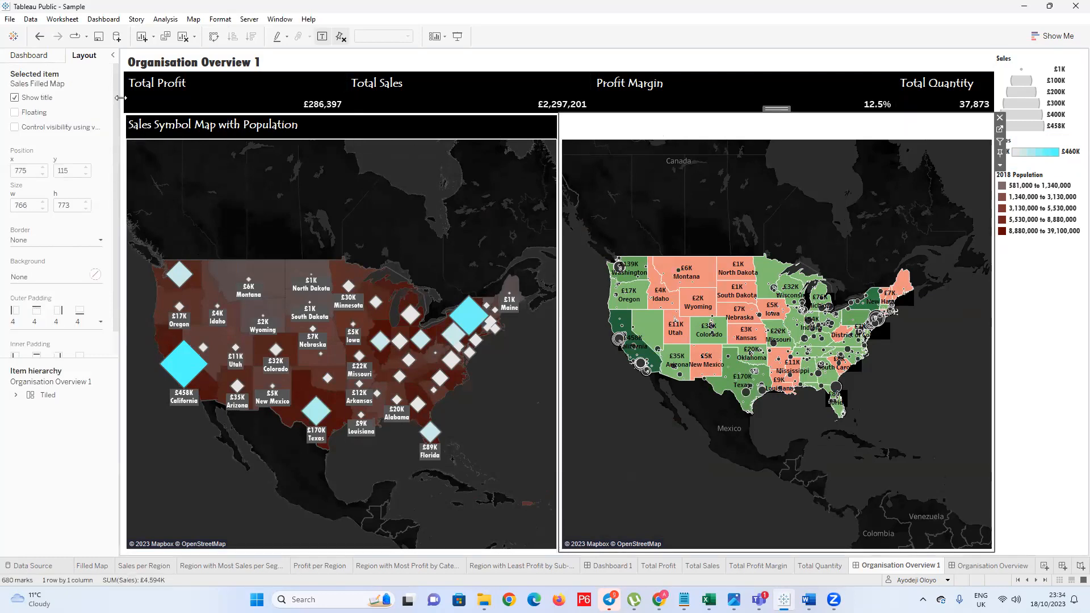
left_click(124, 69)
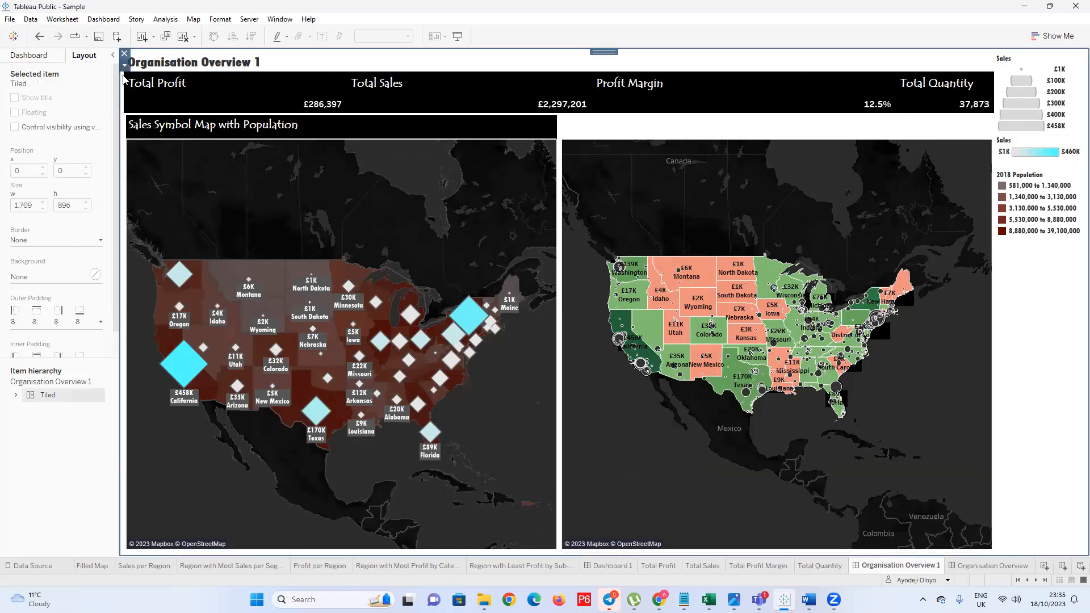
left_click(95, 274)
left_click(21, 314)
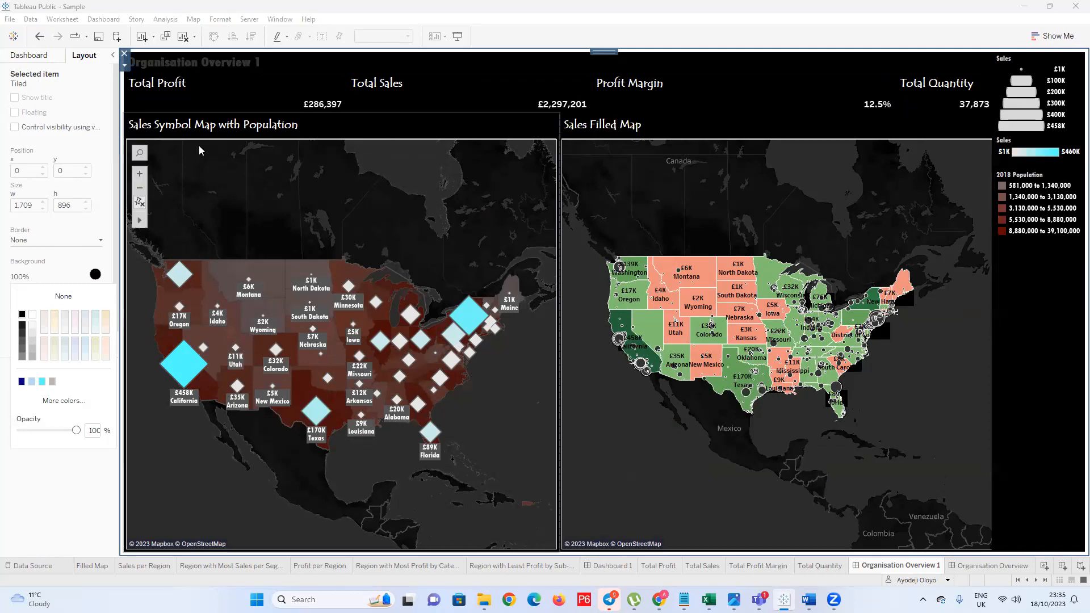
left_click(272, 152)
left_click(623, 152)
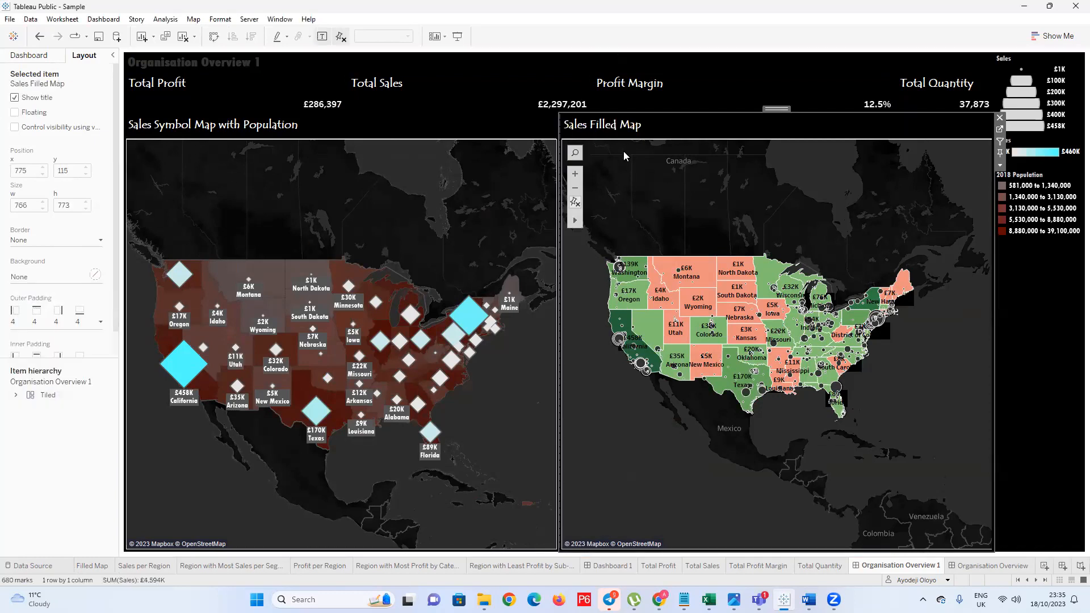
left_click(1069, 346)
left_click(1020, 347)
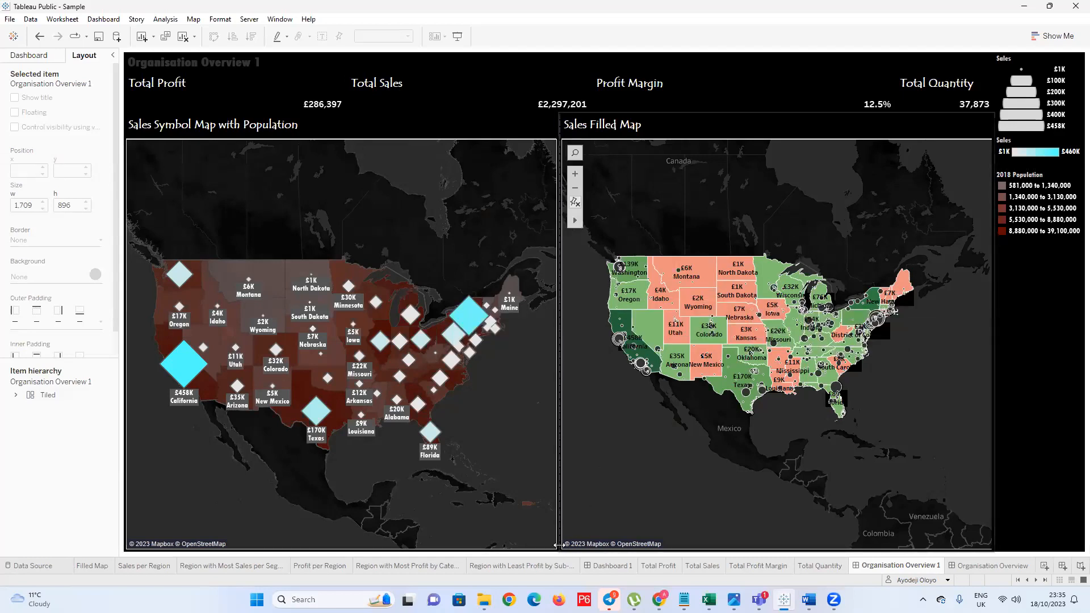
Try to add a vertical container beneath the two maps, and undo the background changes and map placements
left_click(32, 55)
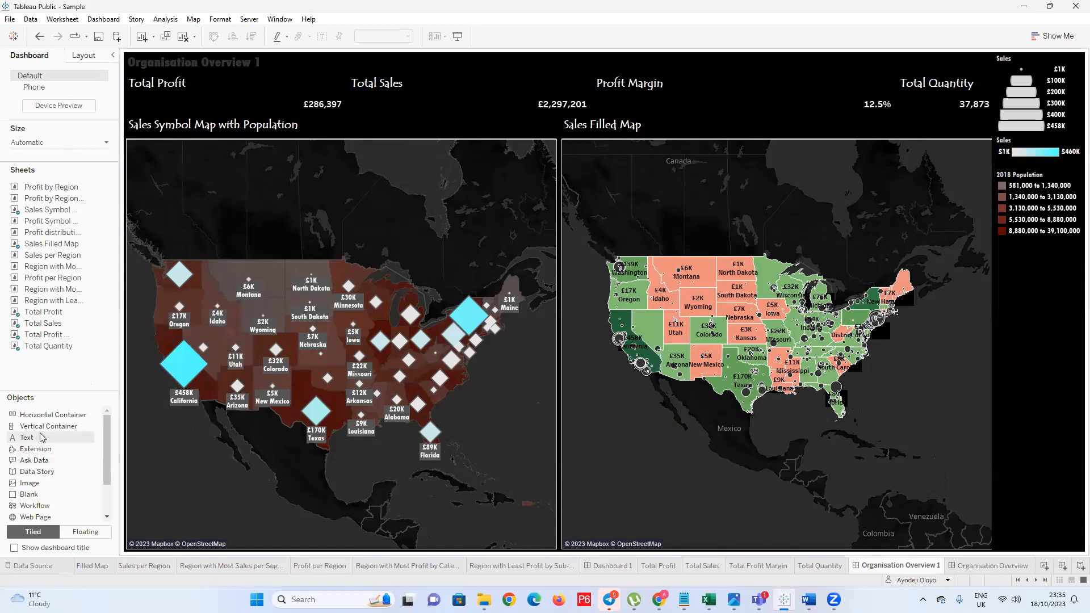
left_click_drag(44, 432, 428, 551)
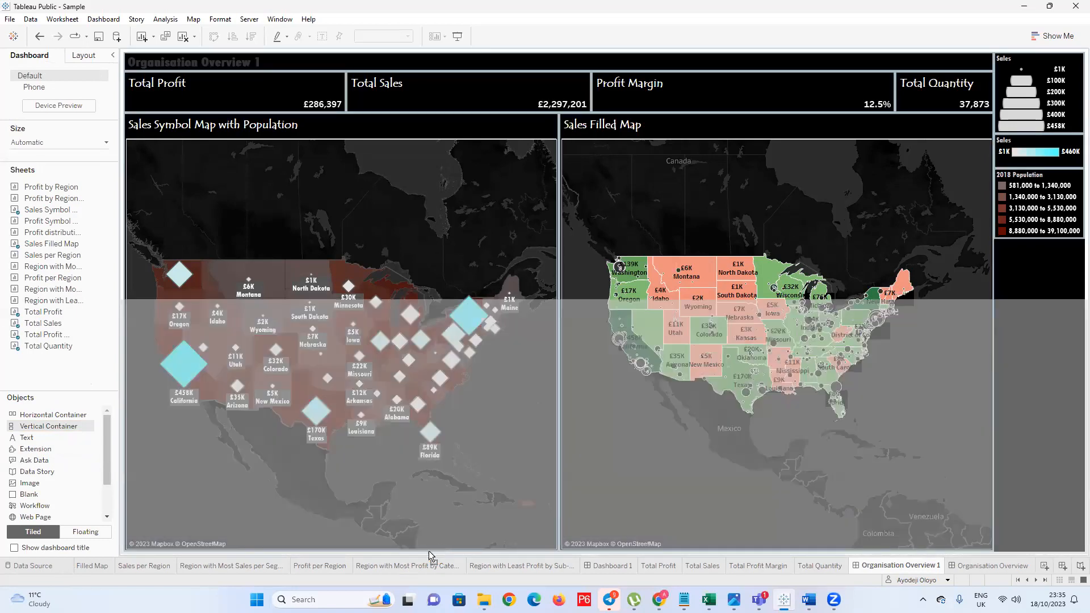
left_click_drag(341, 524, 275, 503)
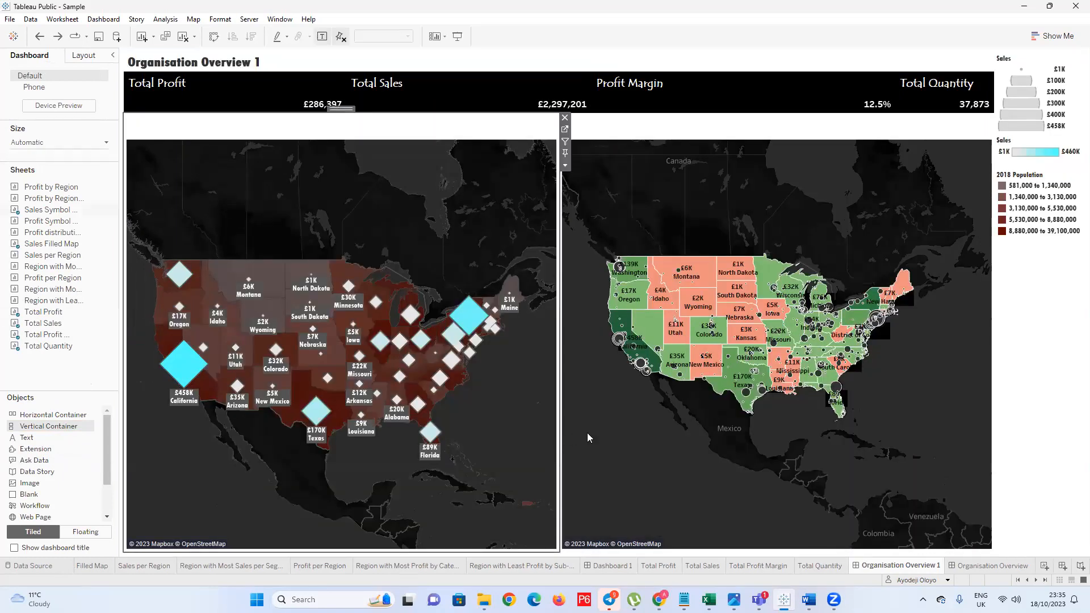
key("ctrl+z")
key("ctrl+z")
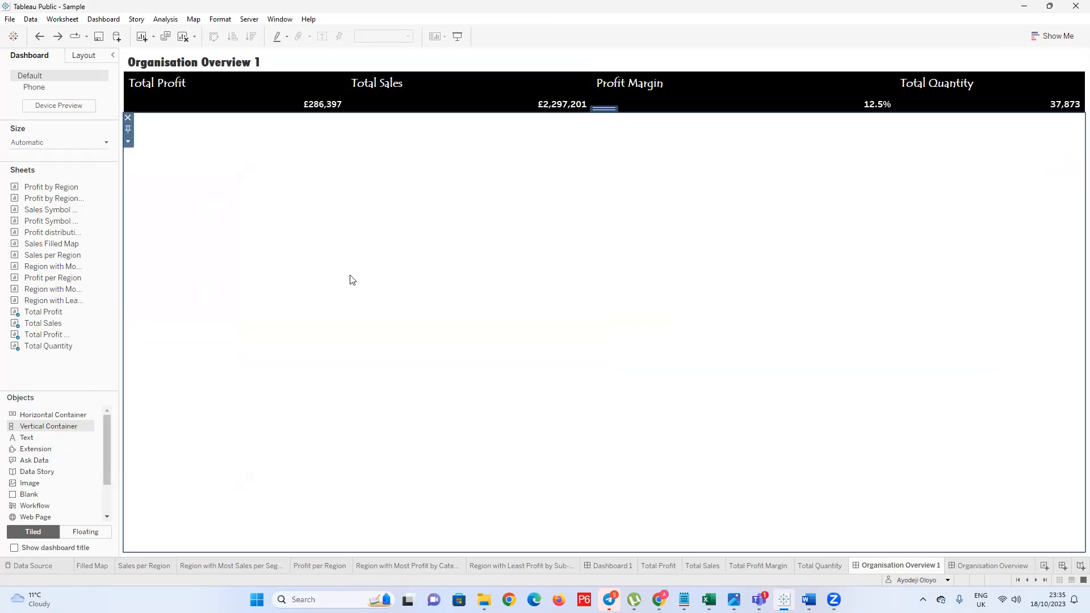
Replace the empty container below the KPI strip with a horizontal container
left_click(131, 120)
left_click(165, 175)
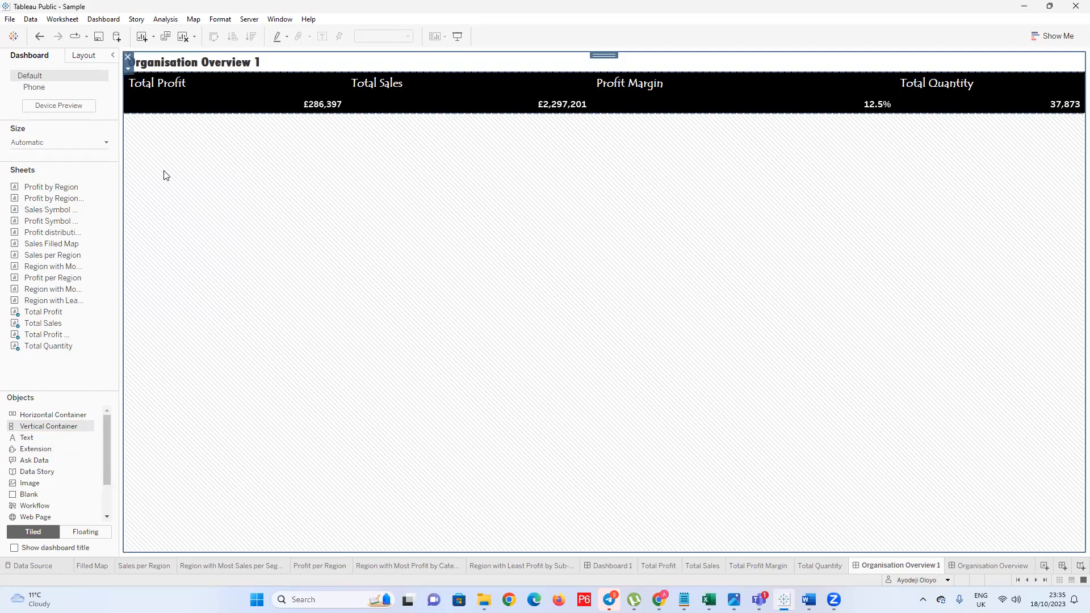
left_click_drag(29, 420, 234, 351)
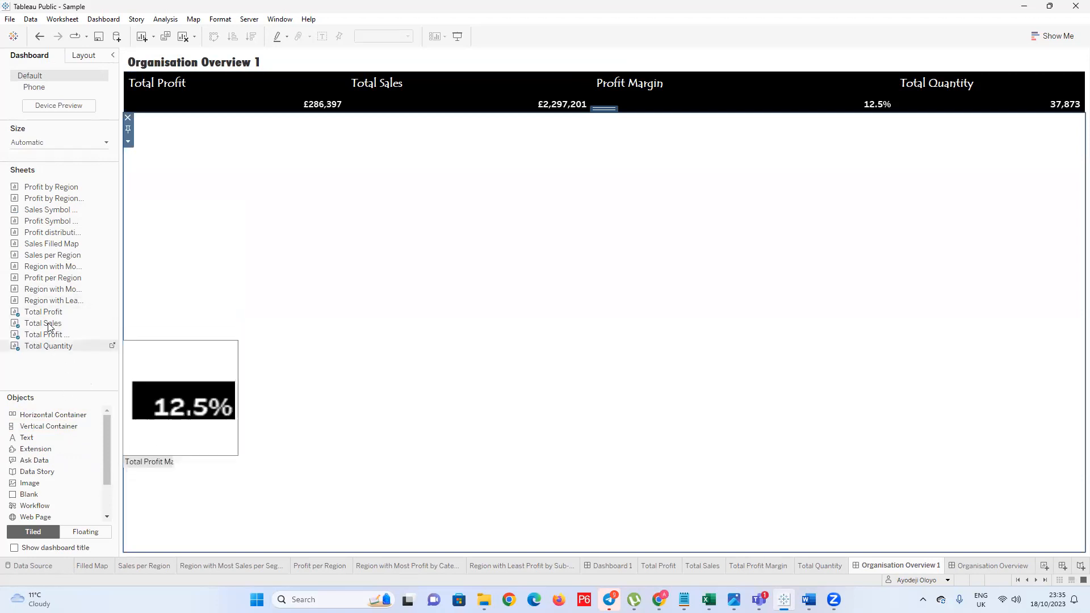
Place Sales Symbol Map with Population in the horizontal container and move its legend column below the KPI strip, beside the map
left_click_drag(32, 209, 261, 250)
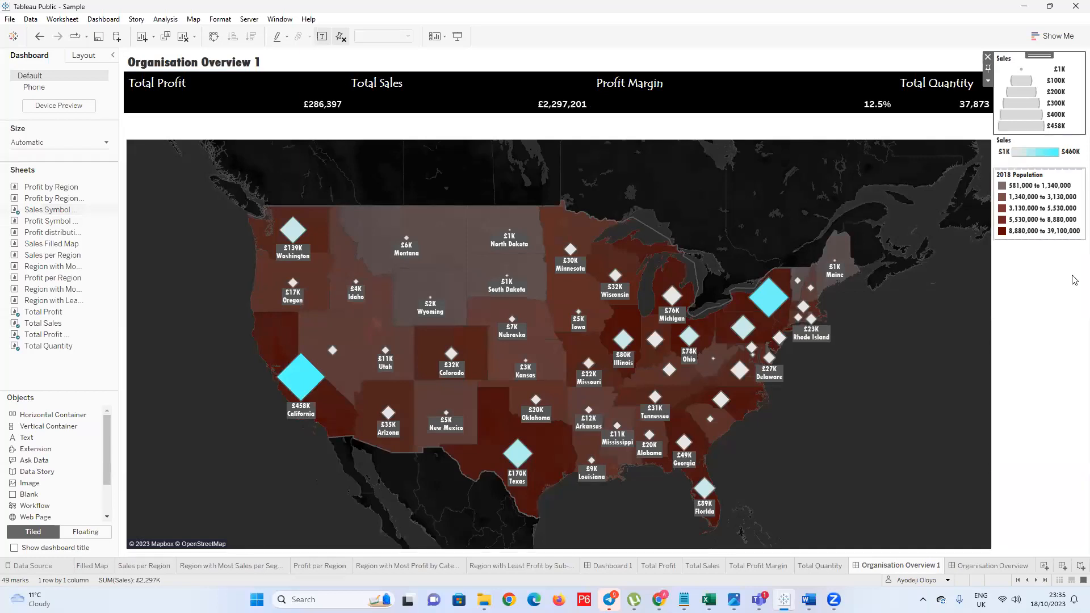
left_click(1047, 334)
left_click(1047, 334)
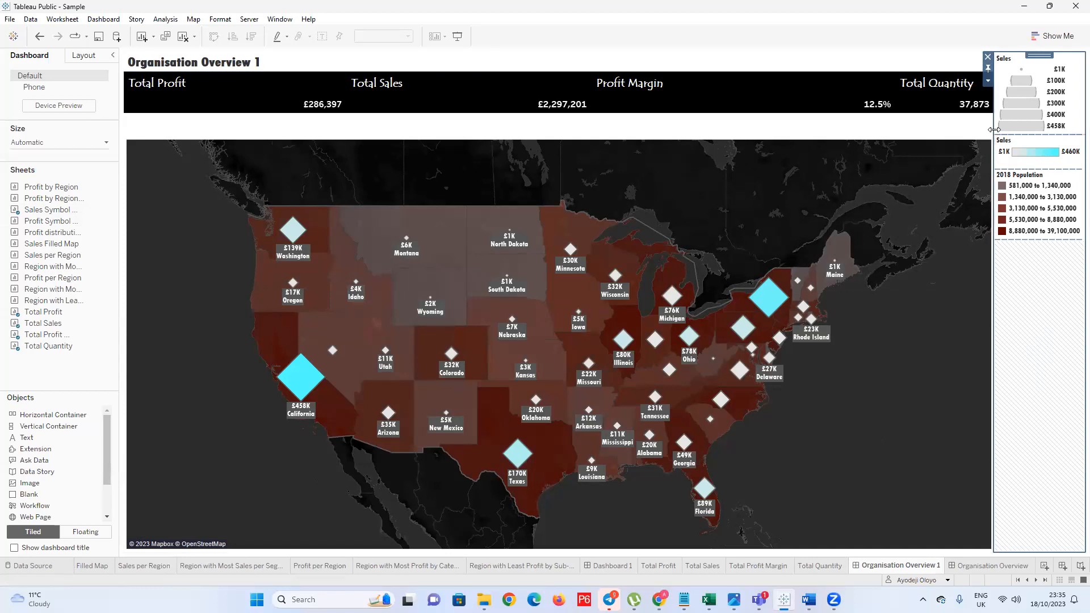
left_click_drag(1029, 137, 976, 184)
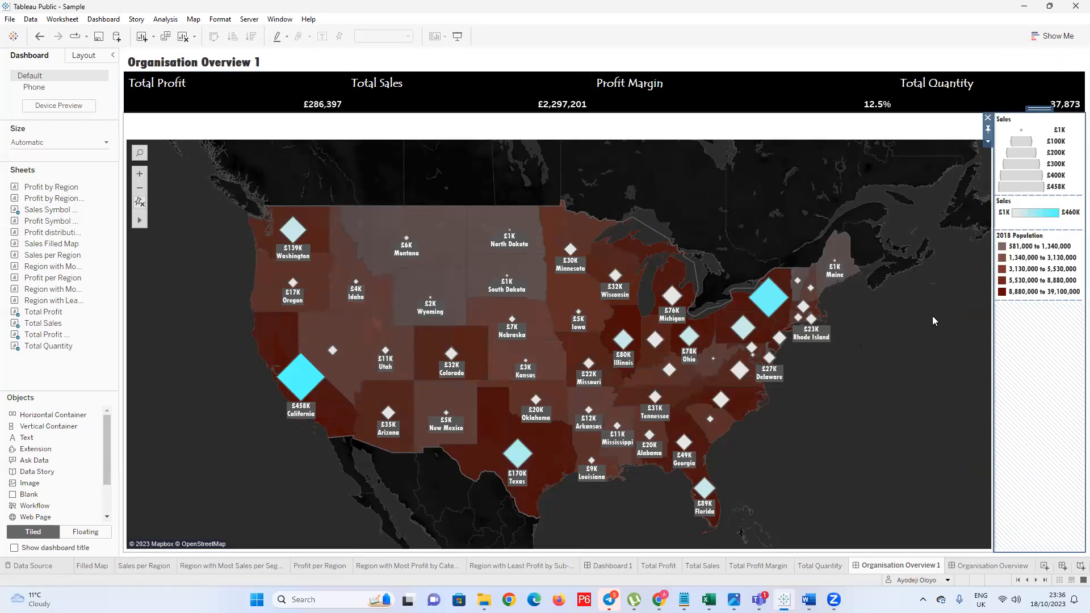
Try a blank container beside the map, and move the Sales size legend beneath the 2018 Population legend
left_click_drag(17, 418, 985, 400)
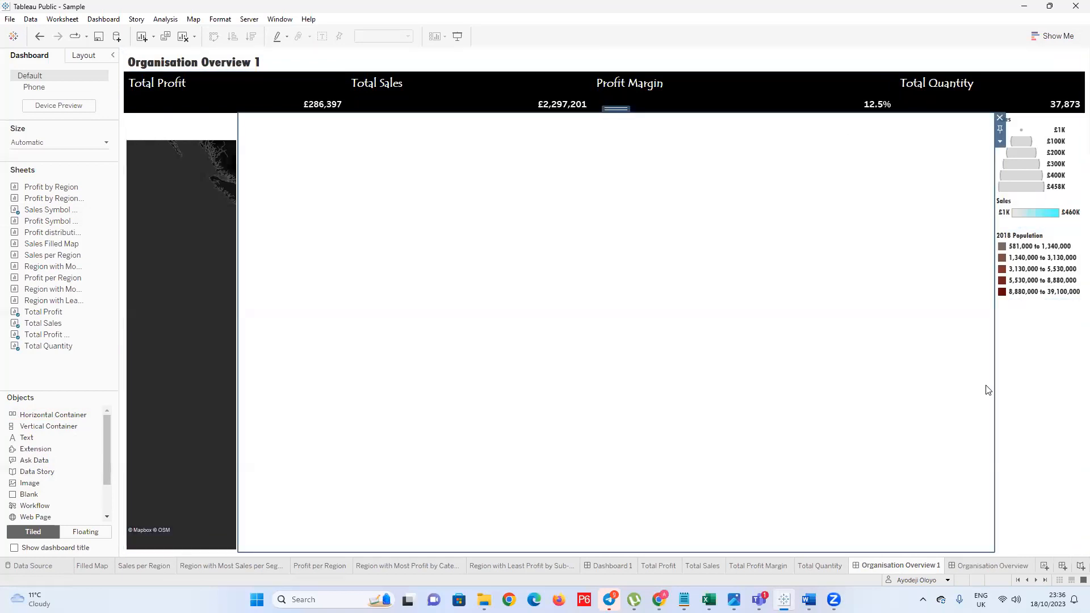
left_click(991, 135)
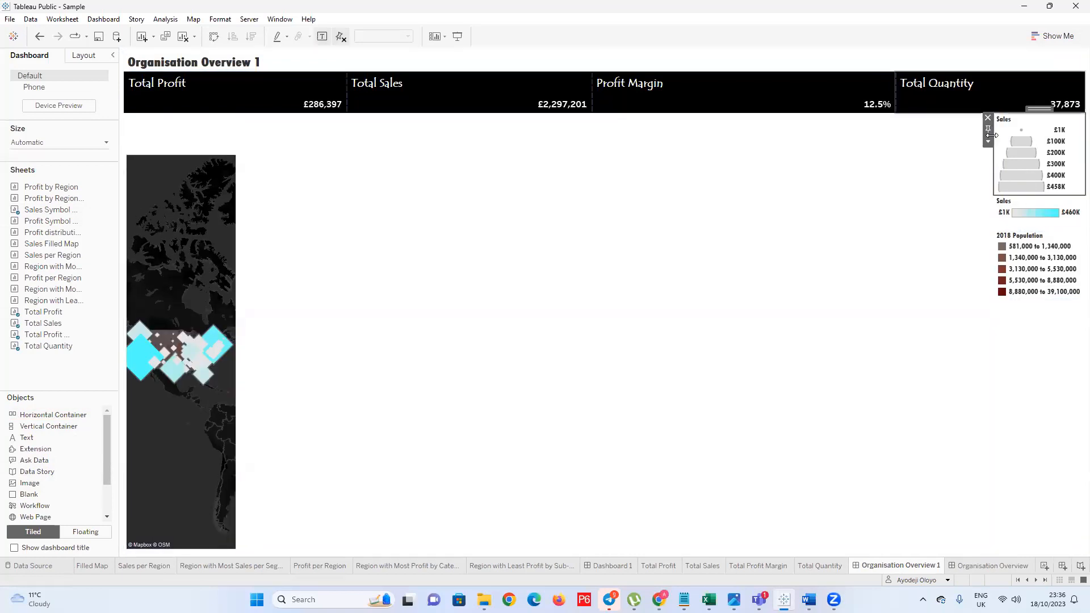
left_click_drag(990, 135, 917, 154)
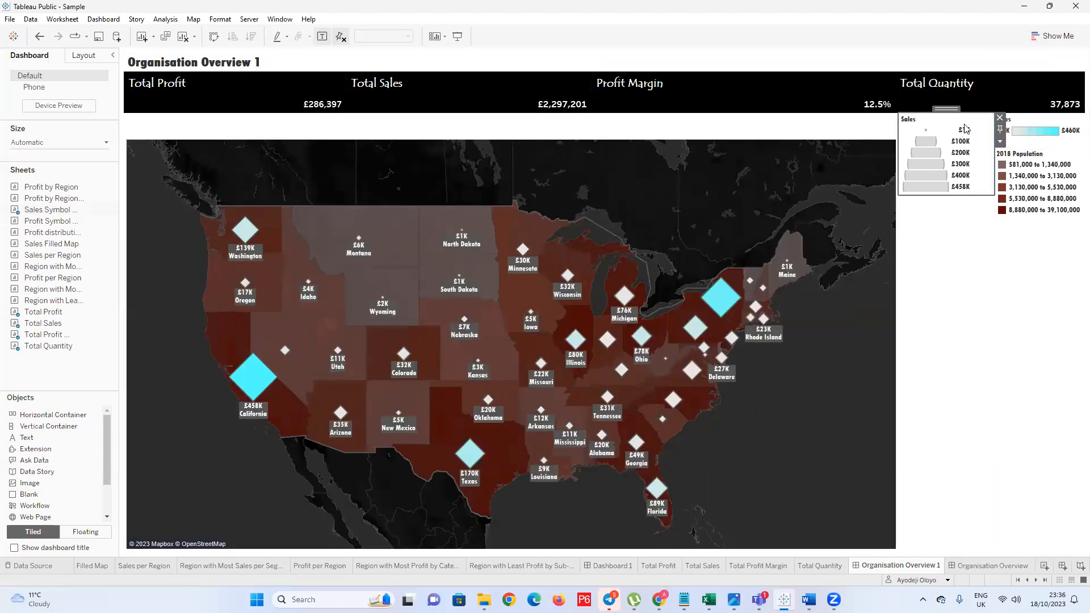
left_click_drag(996, 188, 1047, 238)
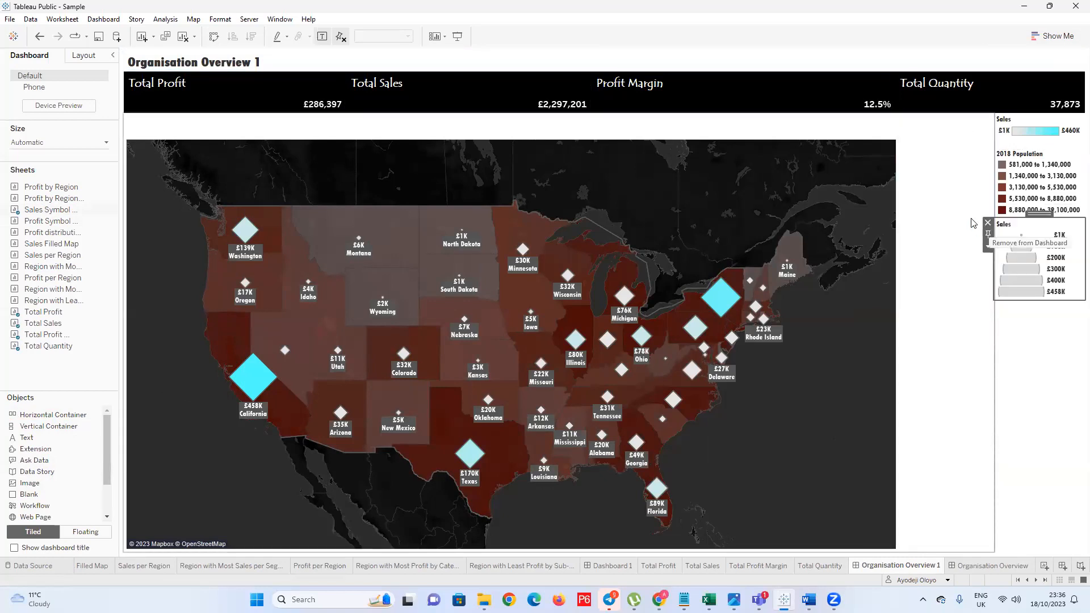
left_click(957, 237)
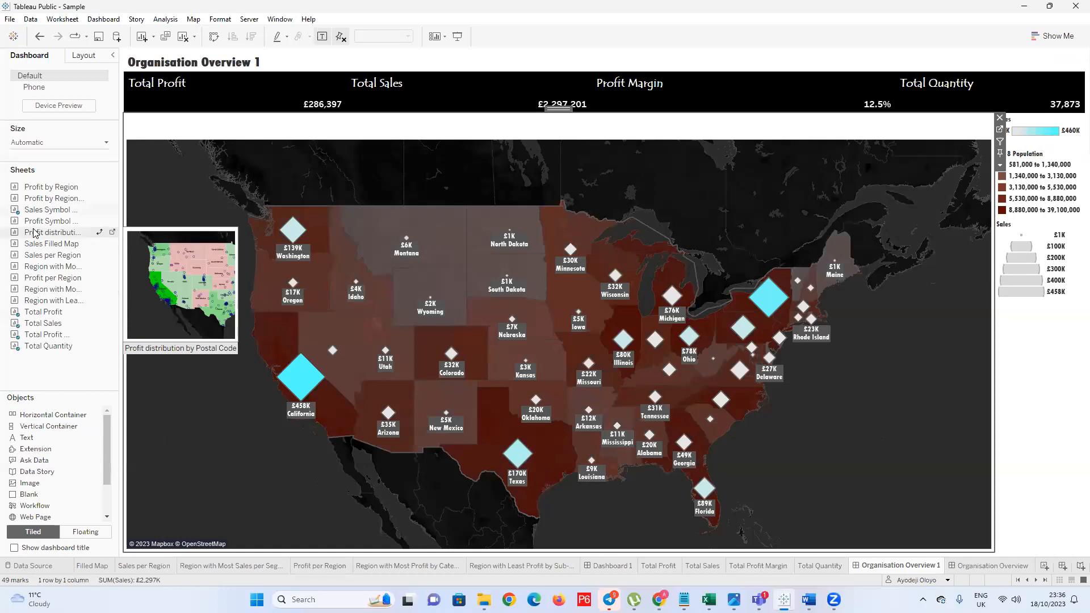
Place Sales Filled Map beside the Sales Symbol Map and check the arrangement against the Organisation Overview dashboard
left_click_drag(35, 247, 890, 268)
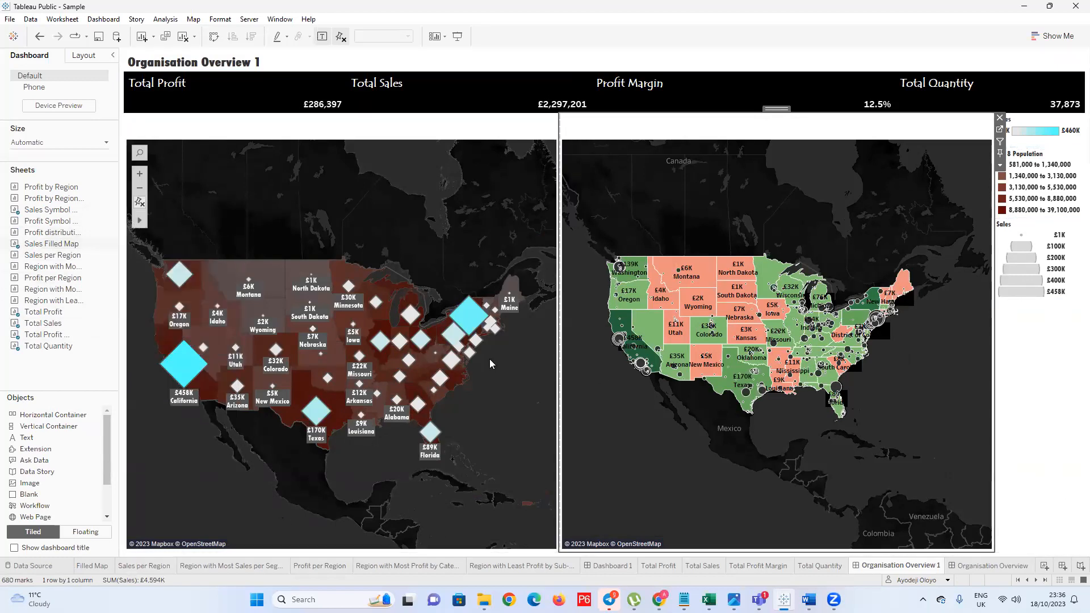
left_click(993, 566)
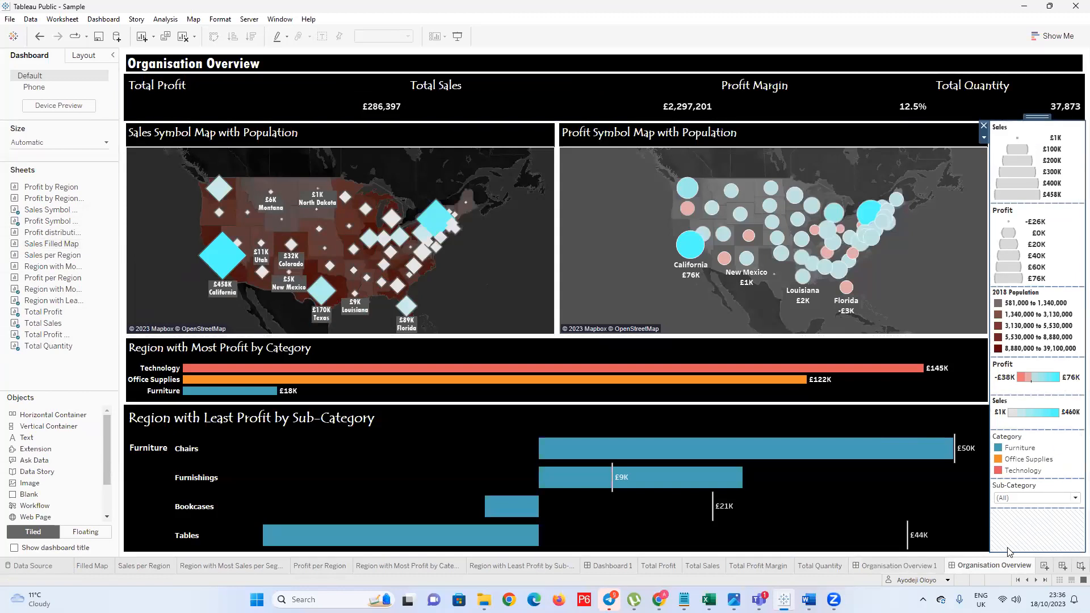
left_click(911, 567)
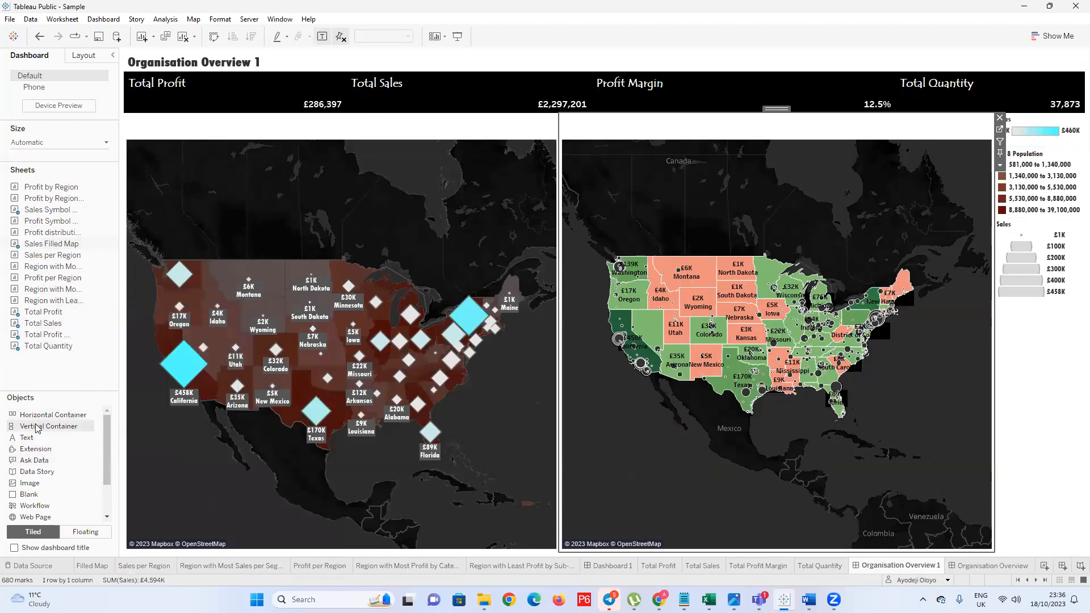
Try to add another object across the full width beneath the two sales maps
left_click_drag(27, 437, 491, 553)
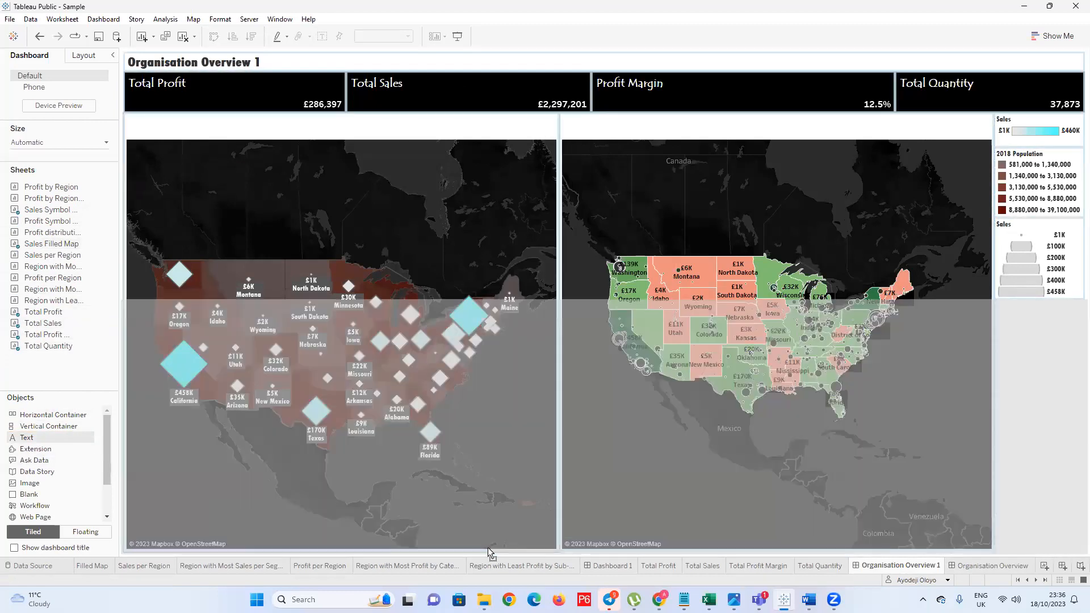
left_click_drag(417, 537, 706, 558)
mouse_move(877, 554)
left_mouse_down()
mouse_move(968, 516)
mouse_move(1020, 532)
mouse_move(976, 549)
left_mouse_up()
left_click_drag(772, 538, 804, 541)
left_click_drag(591, 536, 553, 510)
Undo the map and legend placements back to the empty horizontal container below the KPI strip
key("ctrl+z")
key("ctrl+z")
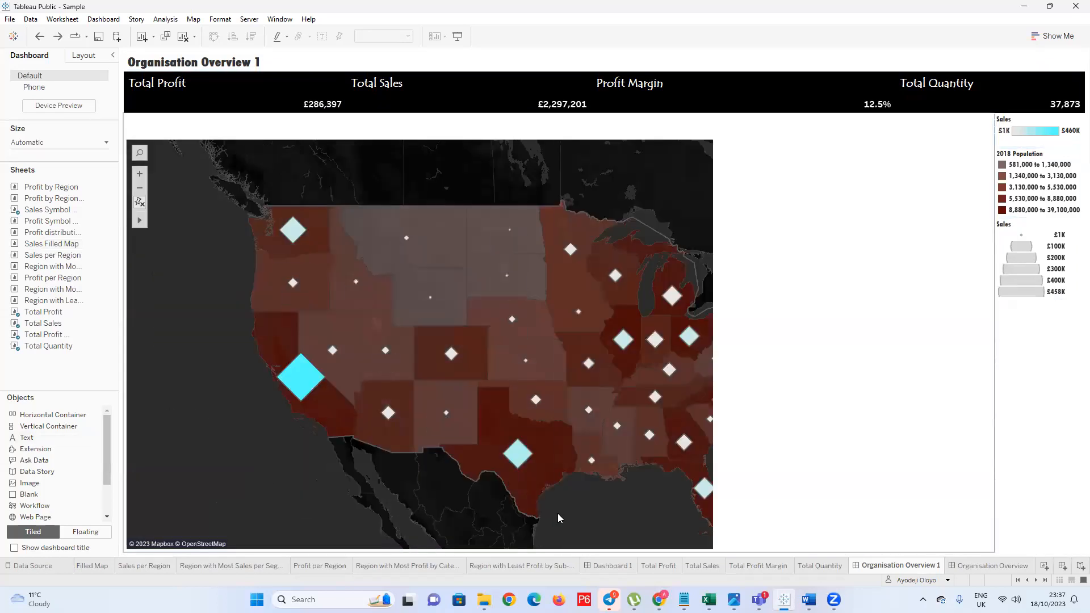
key("ctrl+z")
key("ctrl+z")
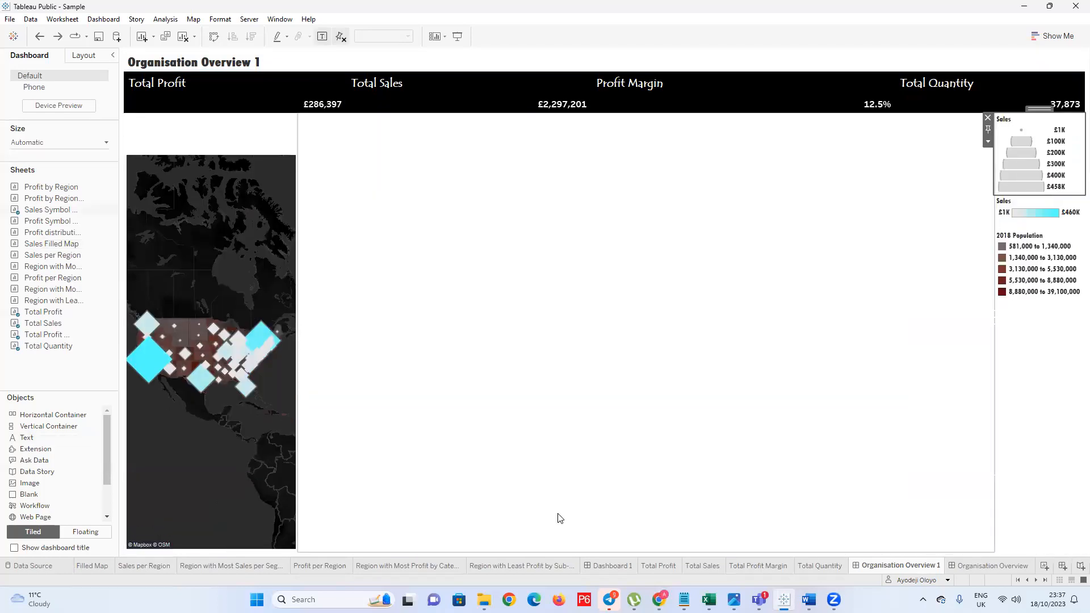
key("ctrl+z")
key("ctrl+z")
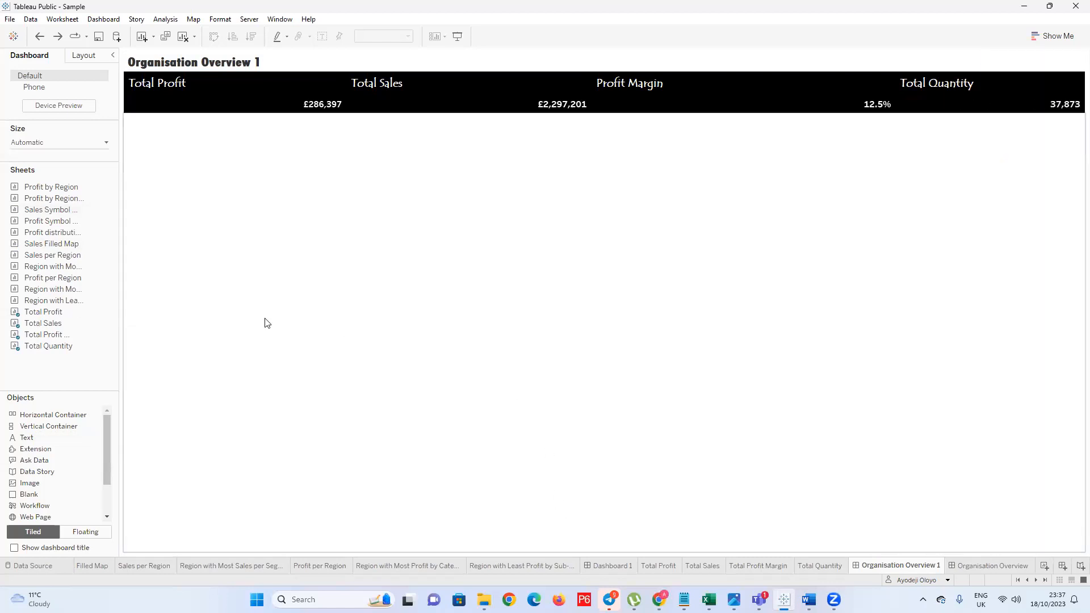
Add a vertical container across the lower half of the dashboard, and select the empty container above it
left_click(265, 323)
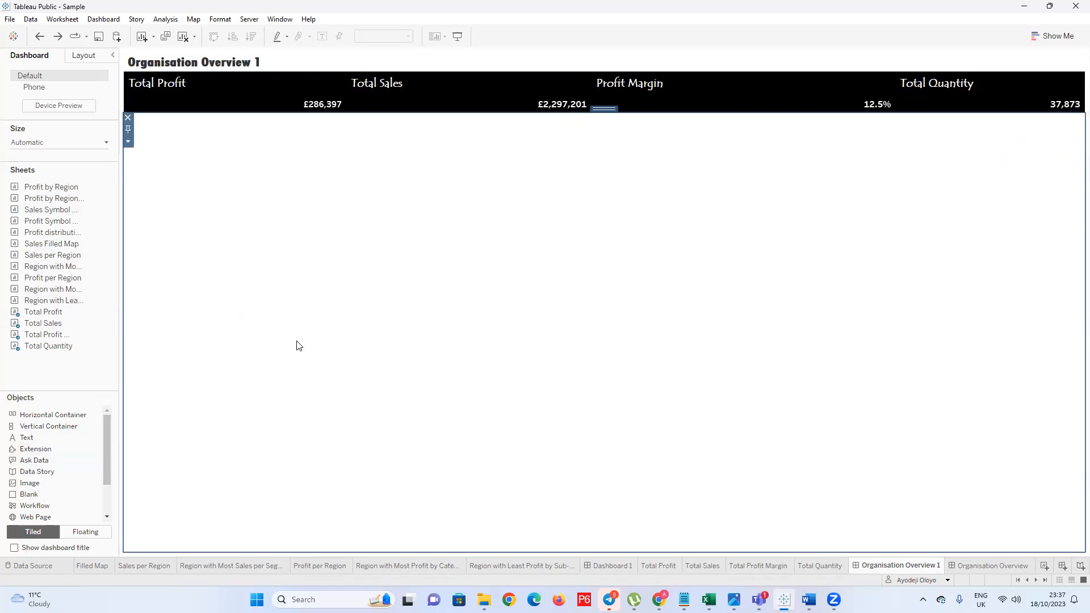
left_click_drag(28, 426, 244, 543)
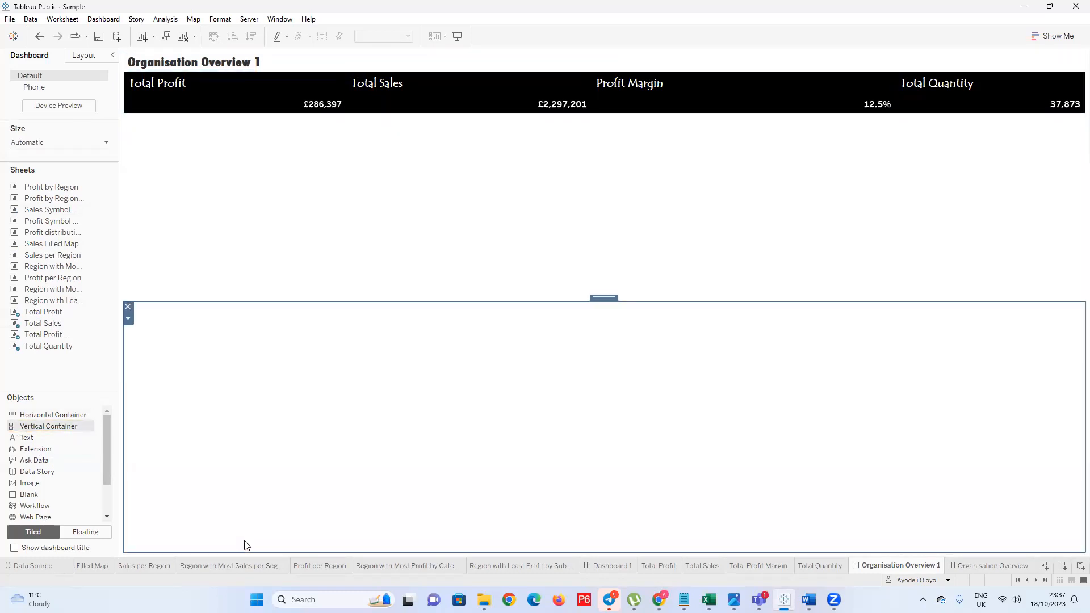
left_click(435, 223)
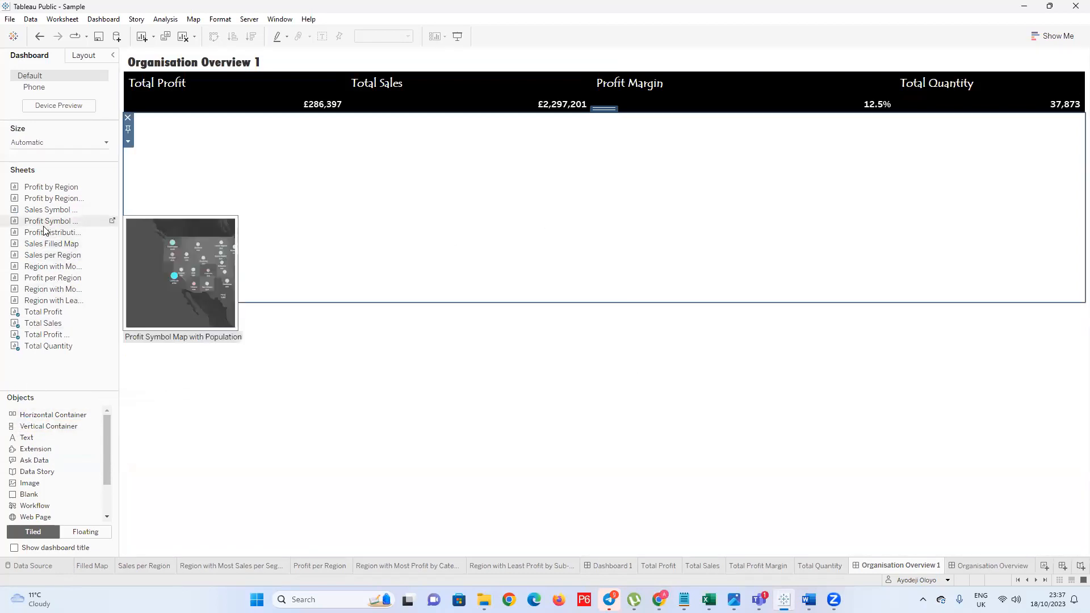
Try to place the Profit Symbol Map in the upper container and the Profit distribution sheet beneath it, and undo both
left_click_drag(34, 221, 262, 217)
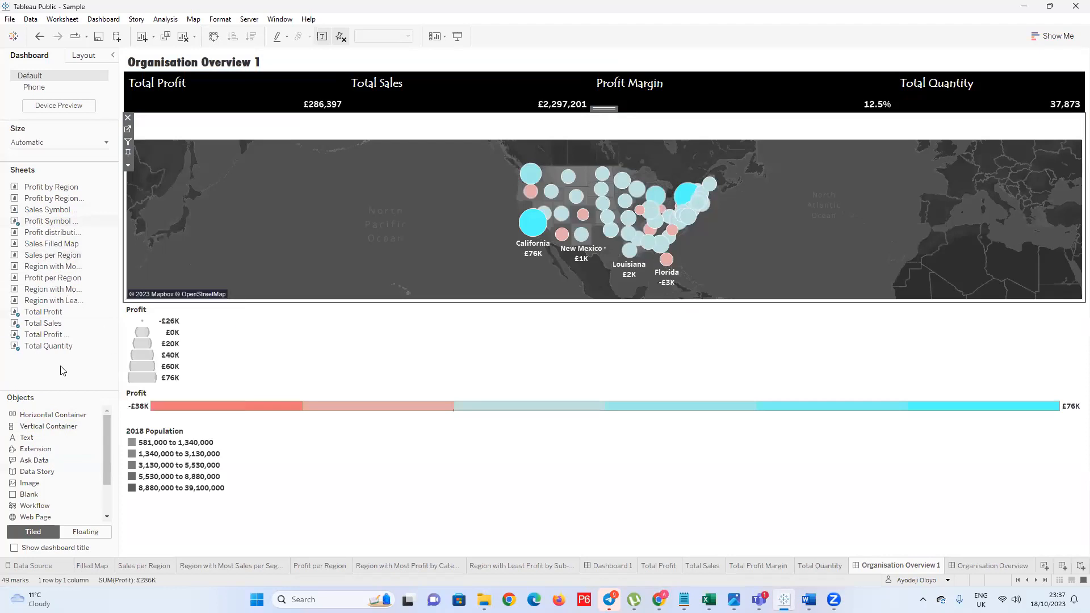
left_click_drag(35, 237, 276, 340)
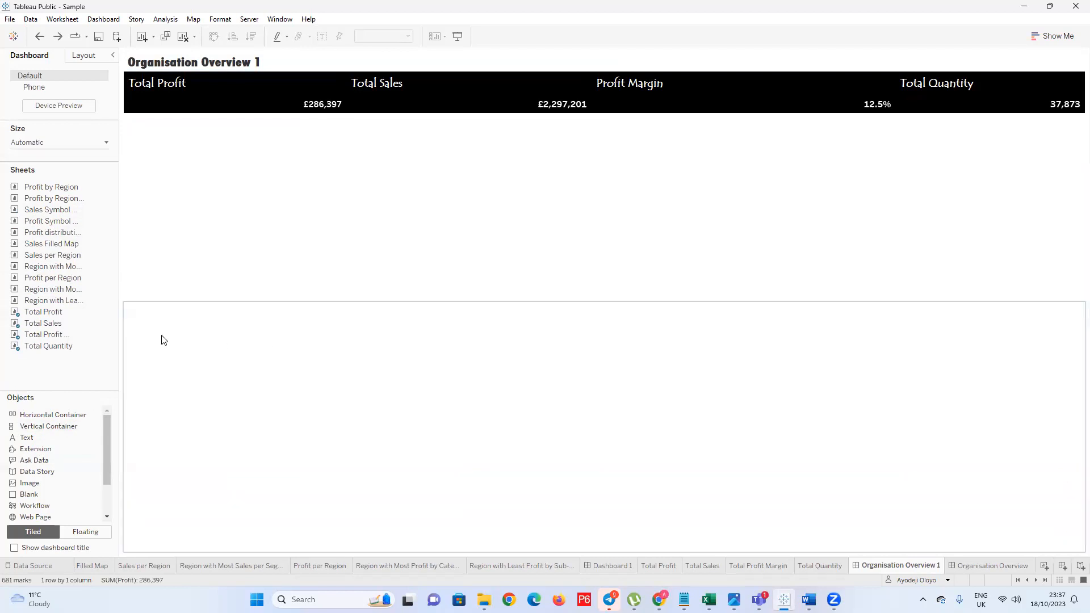
left_click(374, 263)
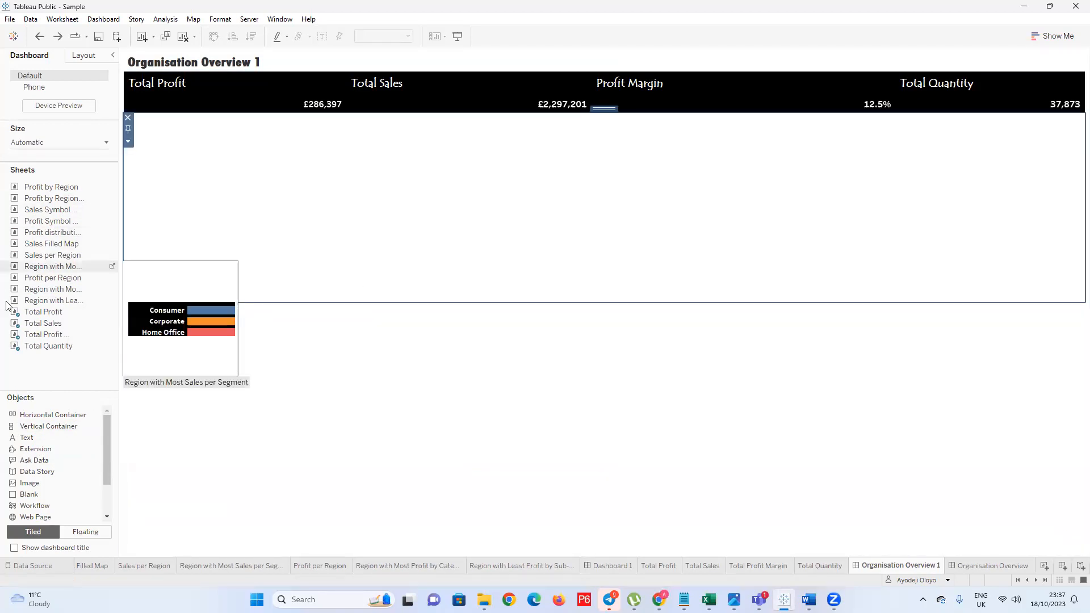
Try a horizontal container and the Sales Symbol Map in the upper area, and undo back to one empty container below the KPI strip
left_click_drag(63, 413, 1060, 247)
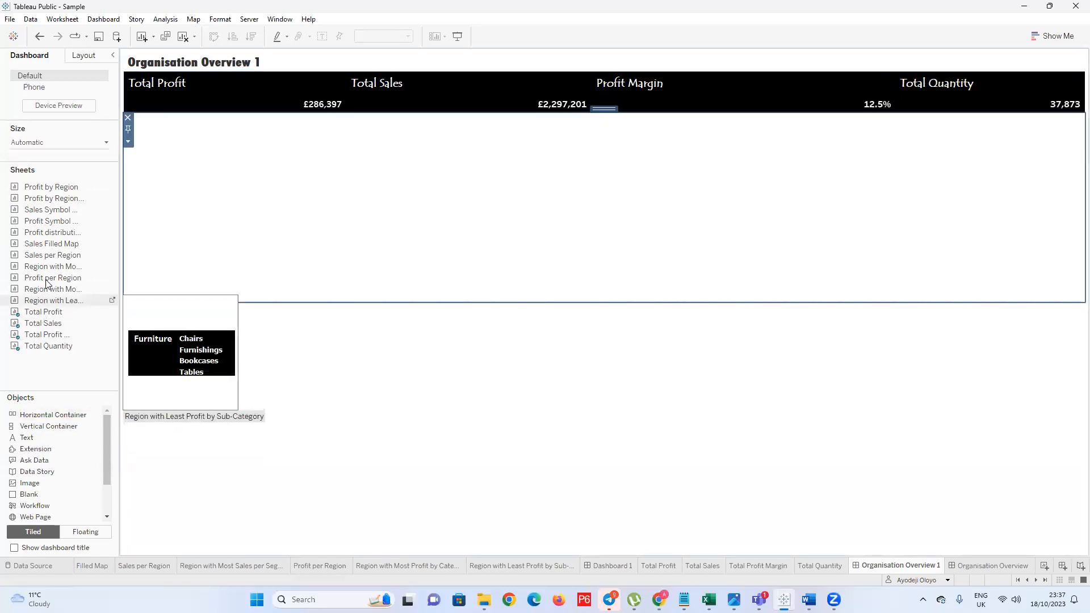
mouse_move(45, 225)
left_click_drag(48, 210, 250, 212)
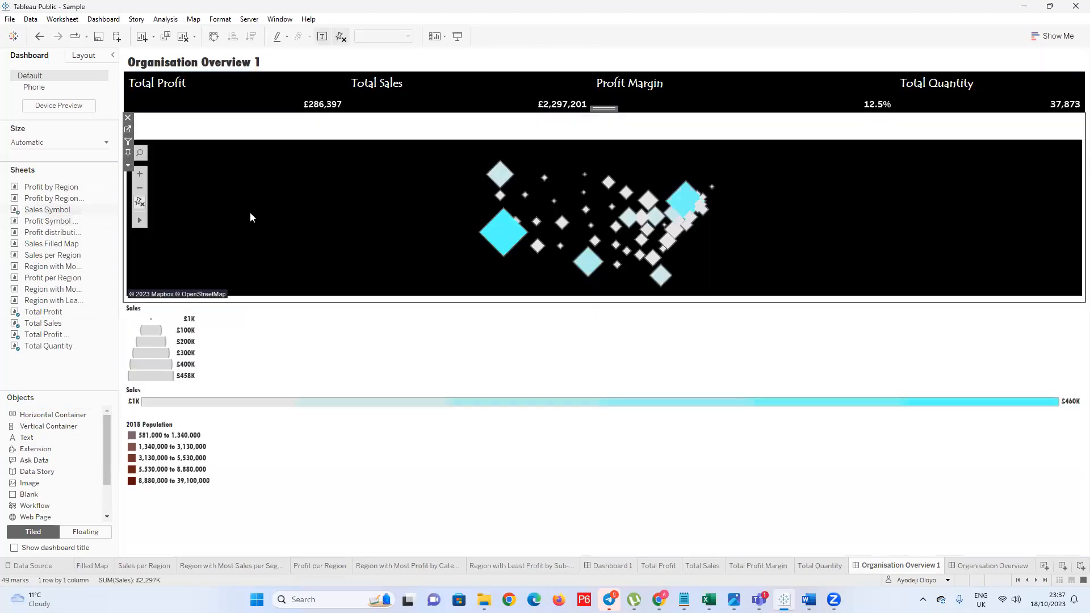
mouse_move(19, 270)
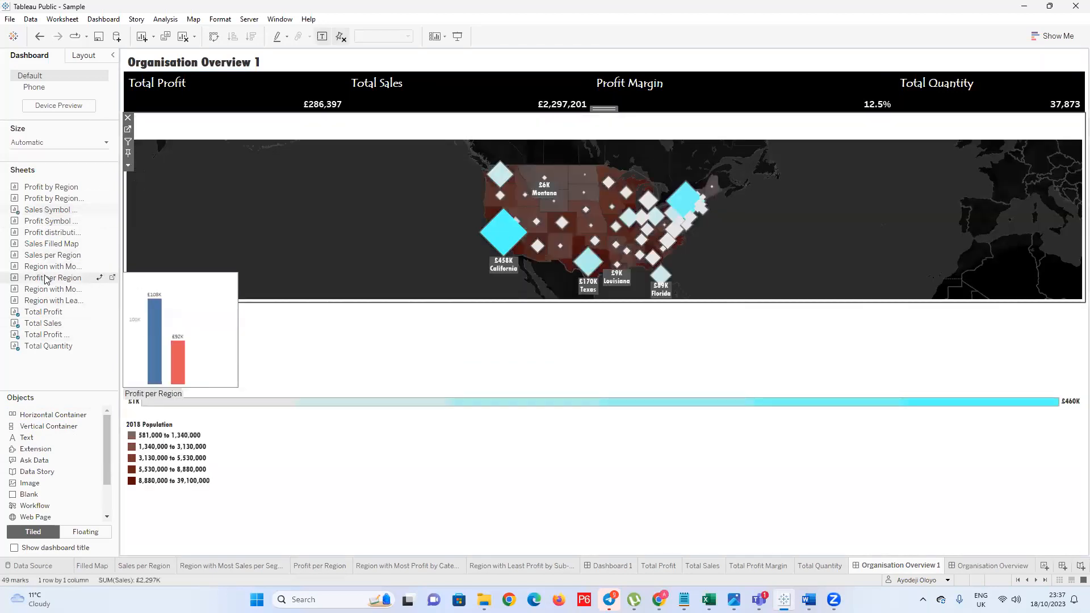
key("ctrl+z")
left_click(978, 243)
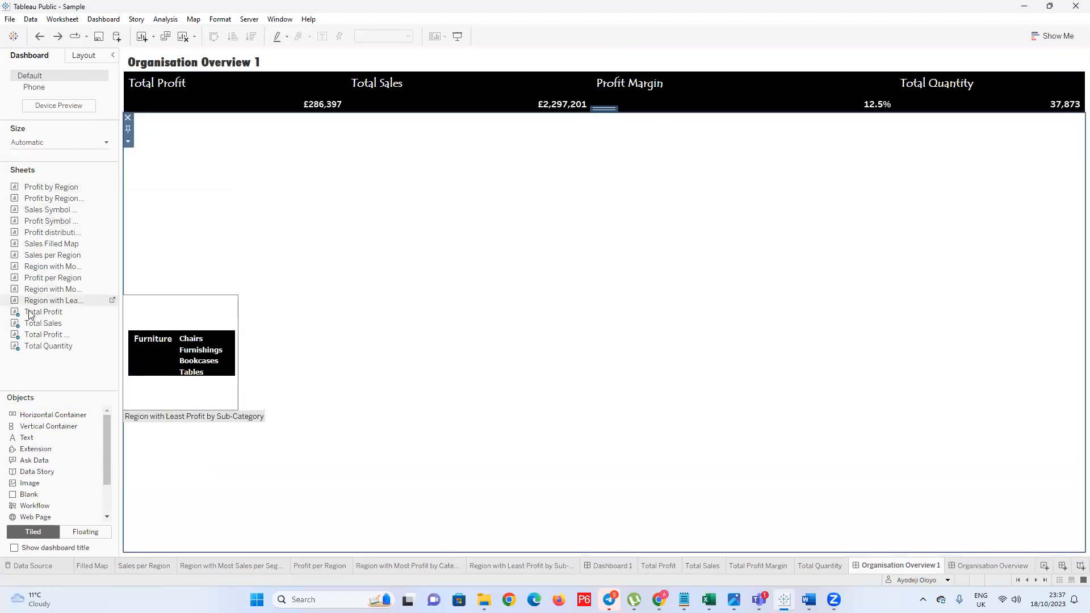
Try to add a horizontal container along the right edge beneath the KPI strip, undoing the version that takes half the dashboard
left_click_drag(48, 415, 1074, 346)
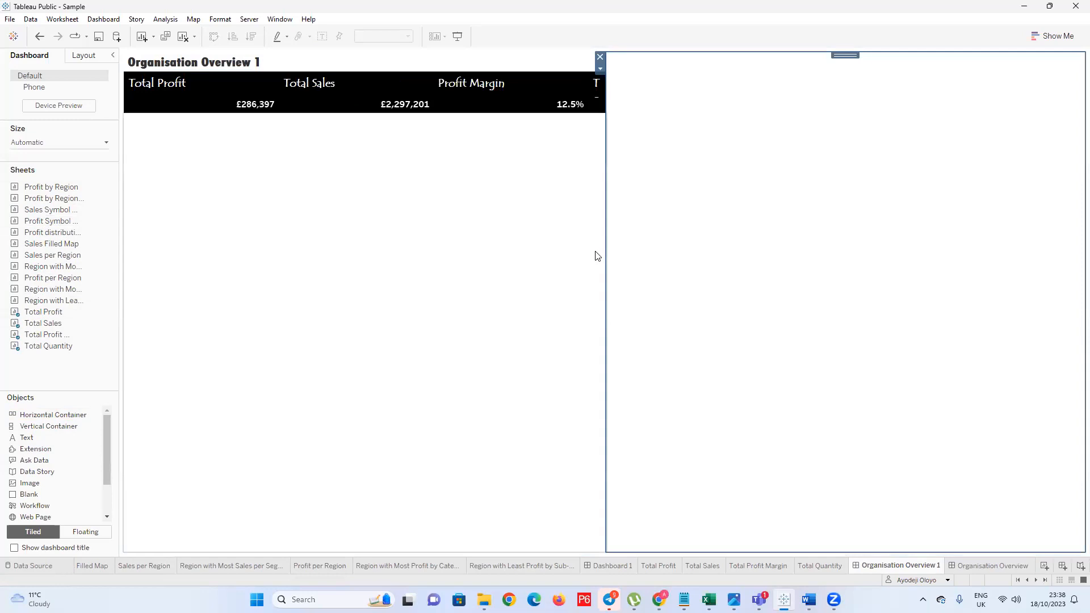
key("ctrl+z")
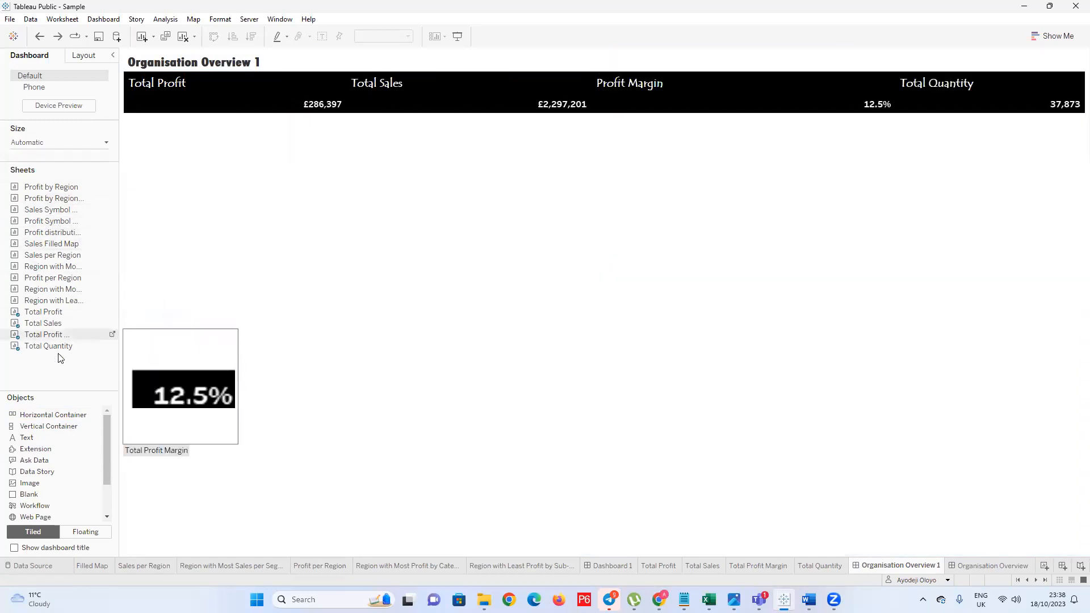
left_click_drag(51, 412, 1075, 434)
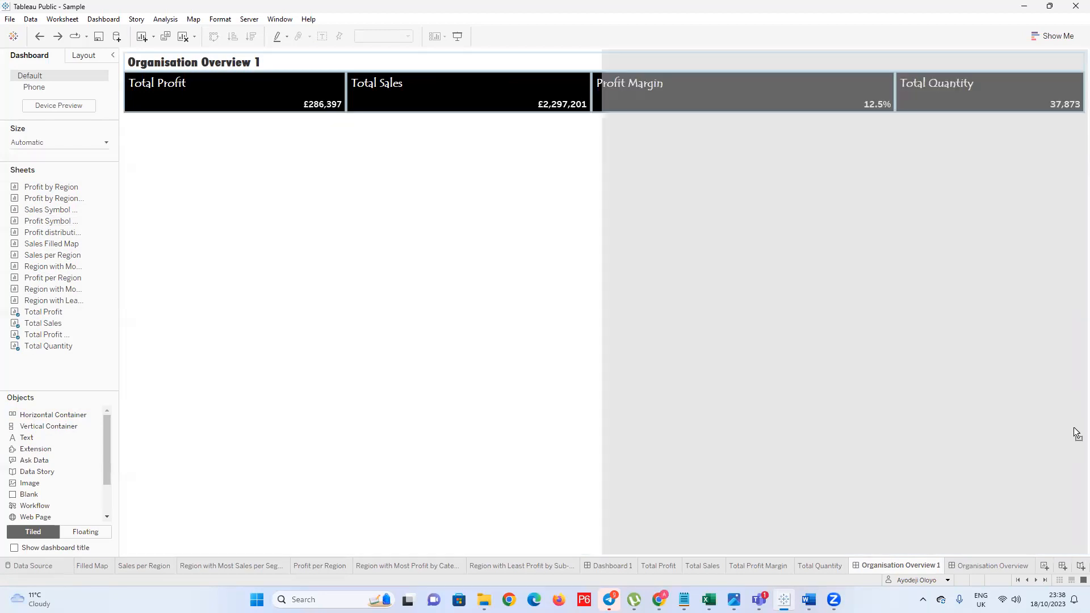
left_click_drag(1074, 472, 1065, 508)
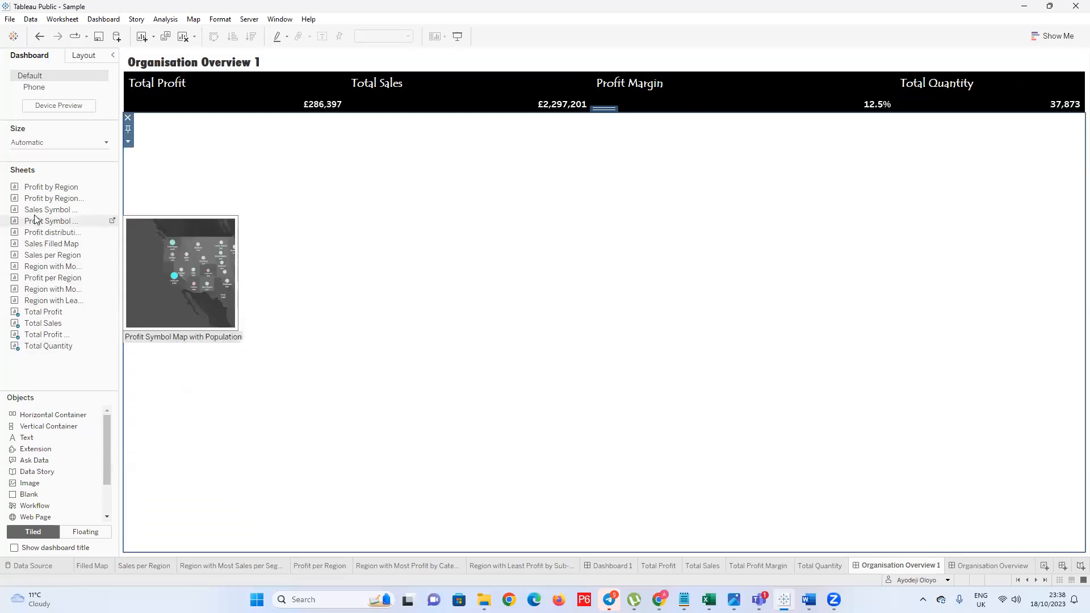
Place the Profit Symbol Map and the Sales Filled Map side by side in the container below the KPI strip
left_click_drag(46, 223, 190, 246)
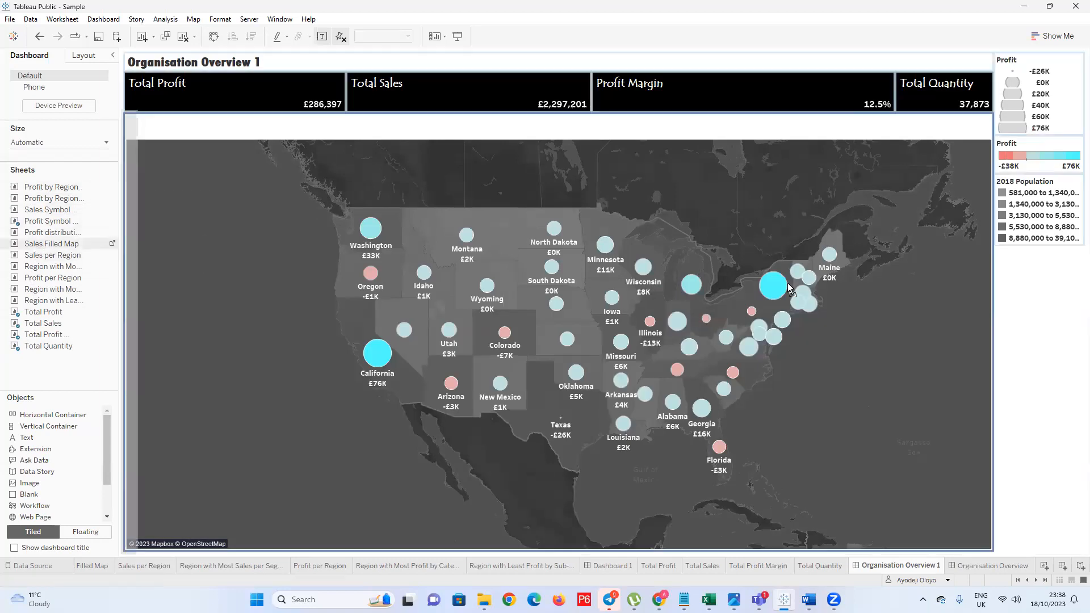
left_click_drag(893, 241, 893, 242)
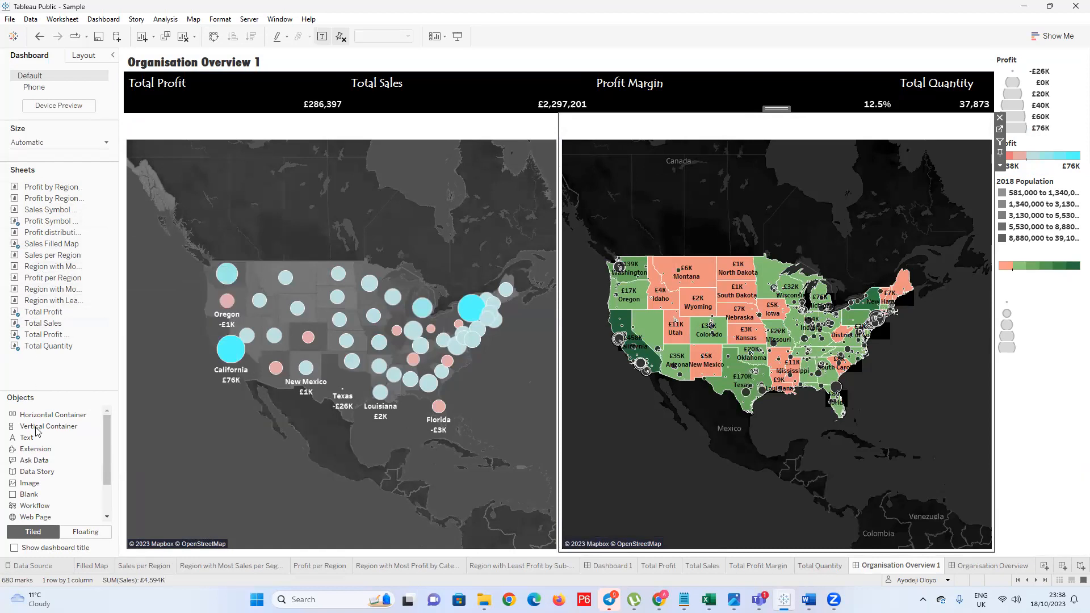
Try to add vertical and horizontal containers across the full width beneath the two maps, and undo back to the maps alone
mouse_move(41, 427)
left_mouse_down()
mouse_move(283, 544)
mouse_move(434, 551)
mouse_move(401, 556)
left_mouse_up()
left_click_drag(403, 552, 400, 555)
double_click(1073, 439)
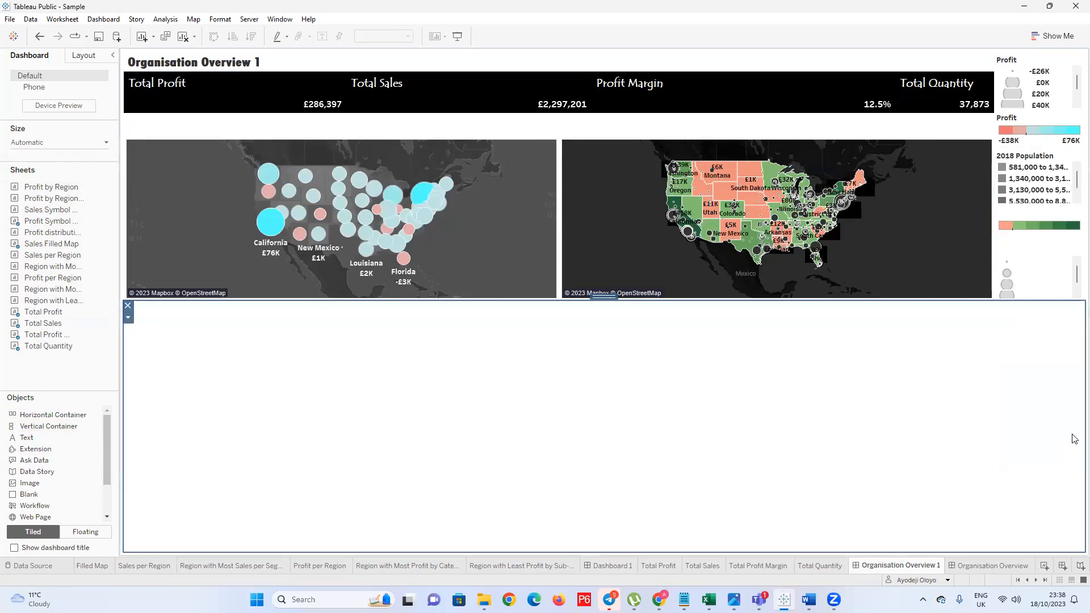
left_click(1048, 283)
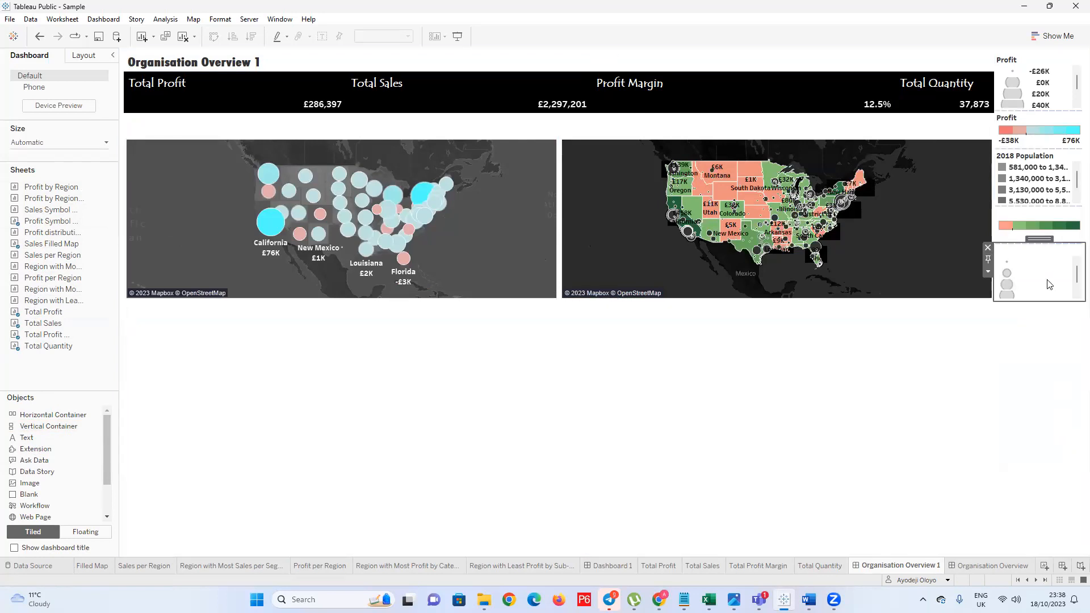
double_click(1074, 396)
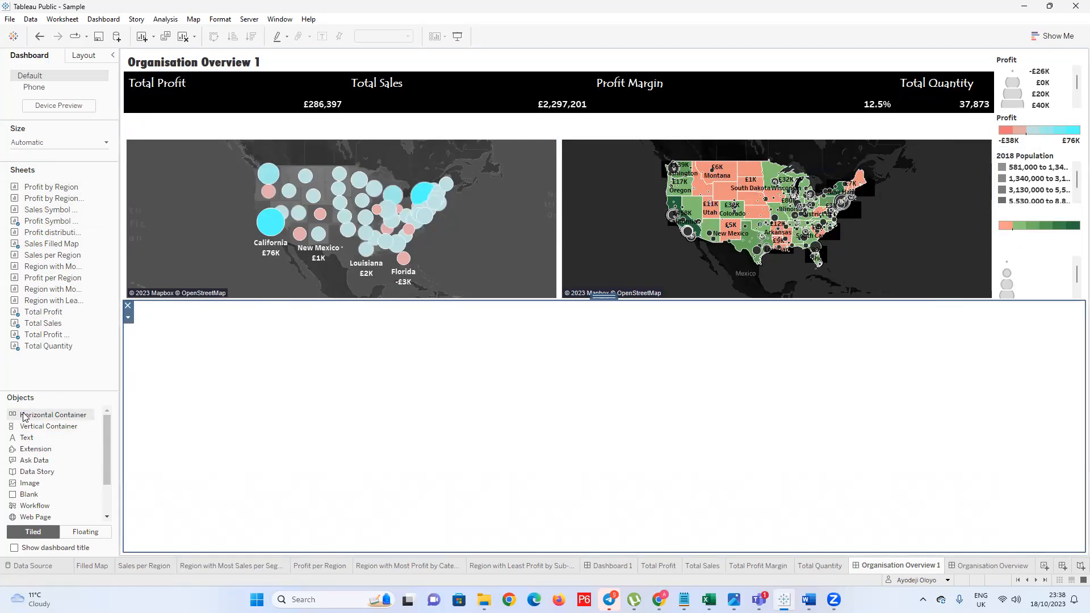
left_click_drag(24, 419, 561, 549)
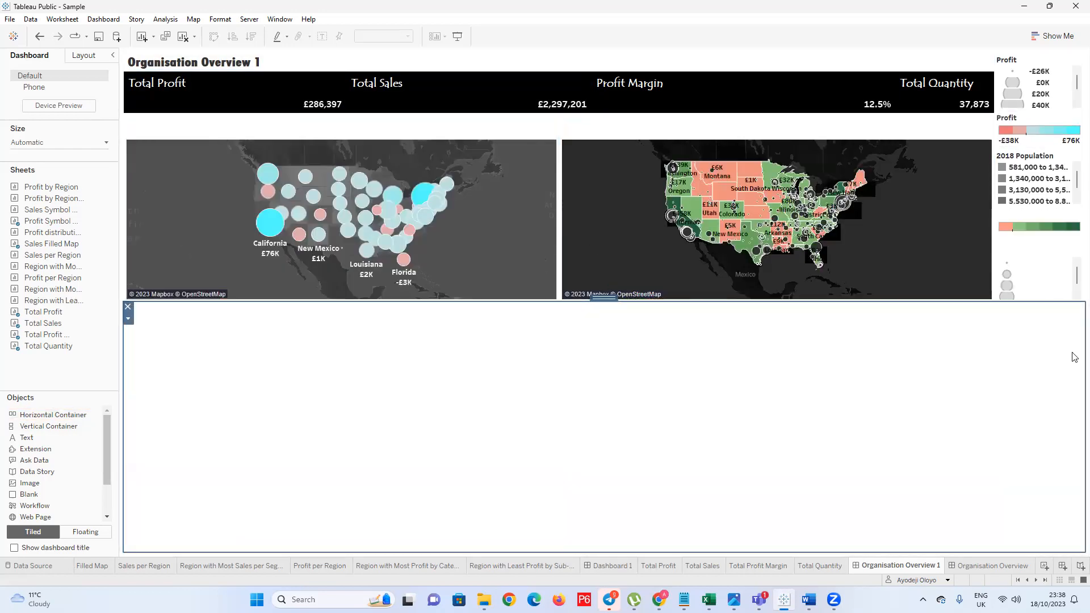
key("ctrl+z")
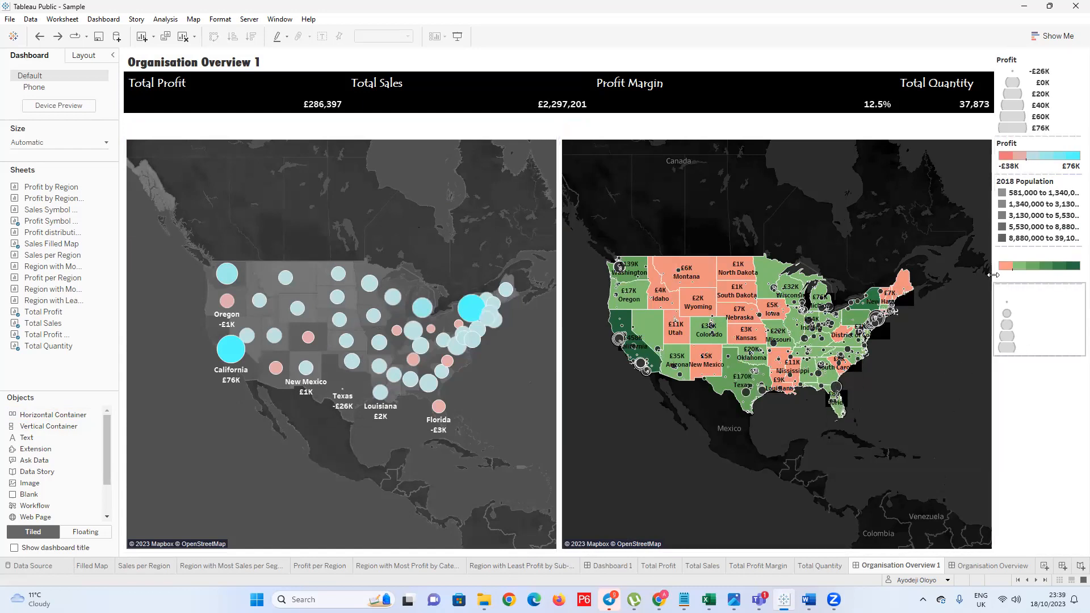
Examine the layout of the finished Organisation Overview dashboard and return to Organisation Overview 1
left_click(980, 566)
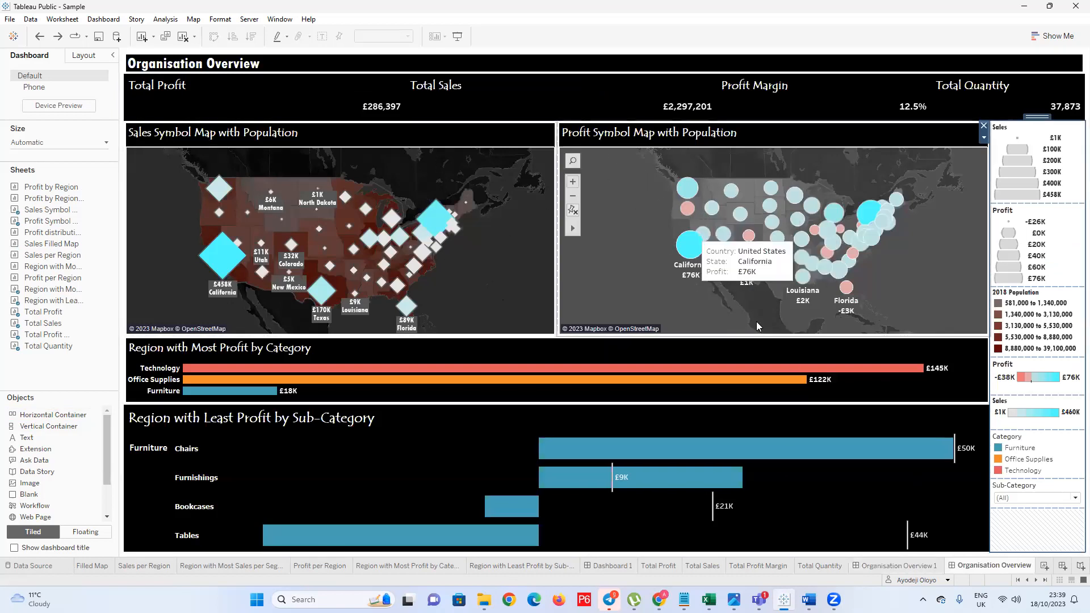
mouse_move(808, 381)
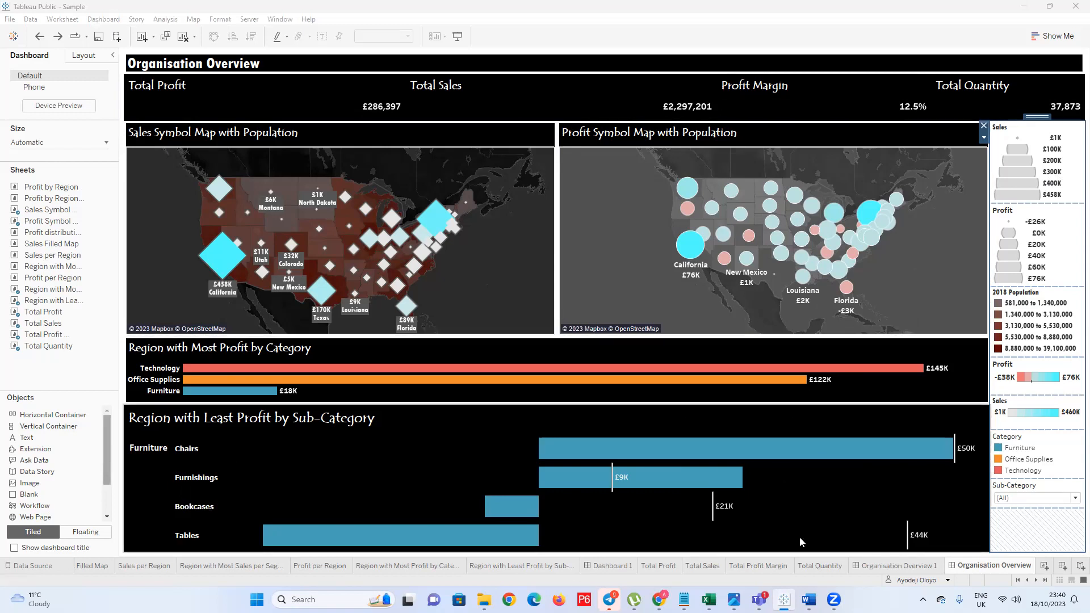
left_click(910, 565)
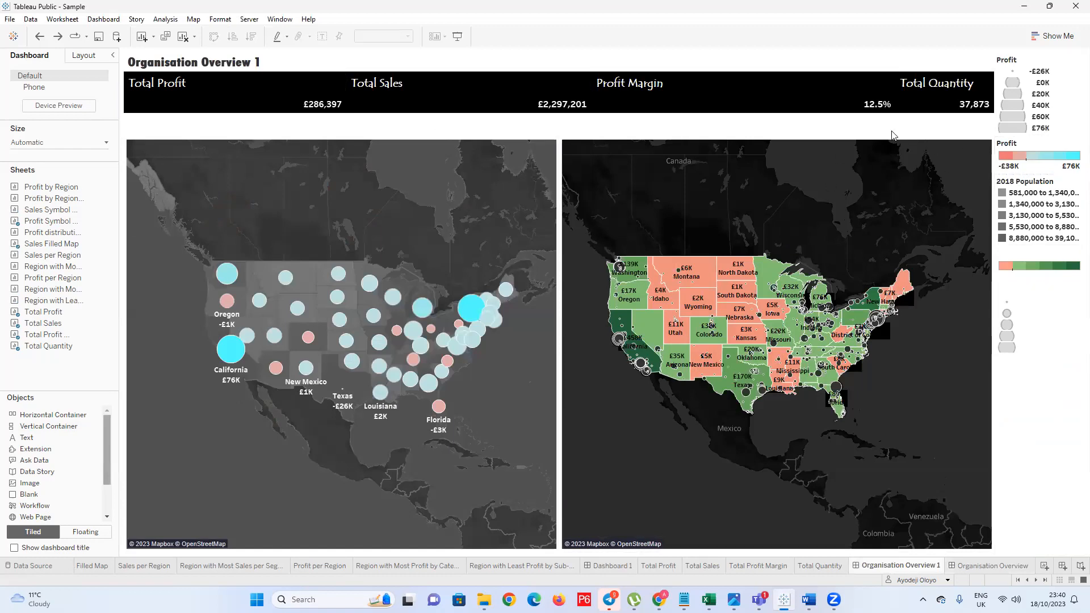
Create a new dashboard and set its size to Automatic
left_click(1045, 567)
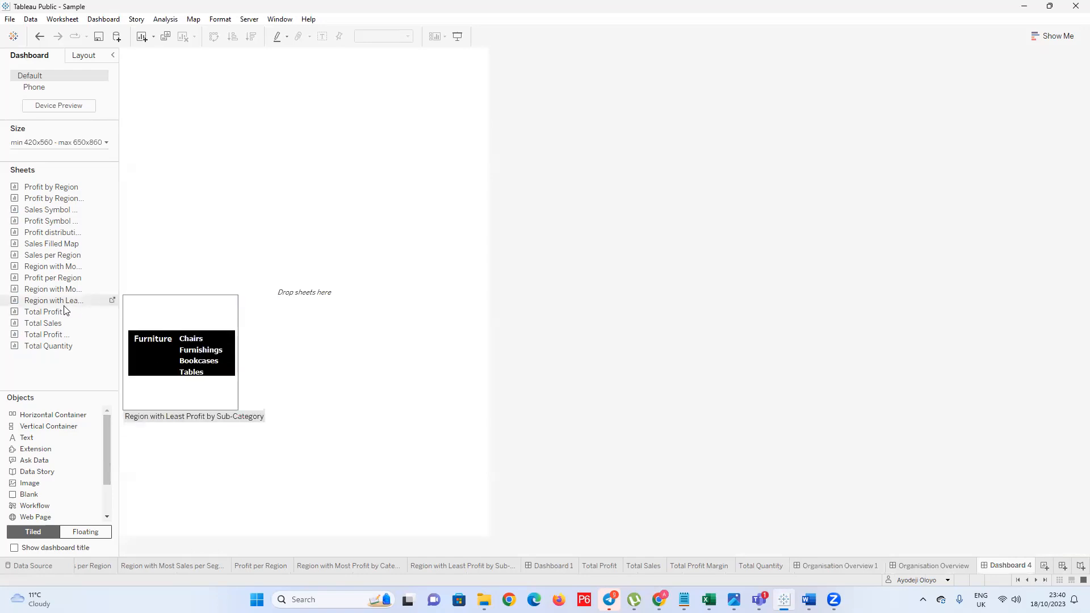
left_click(108, 145)
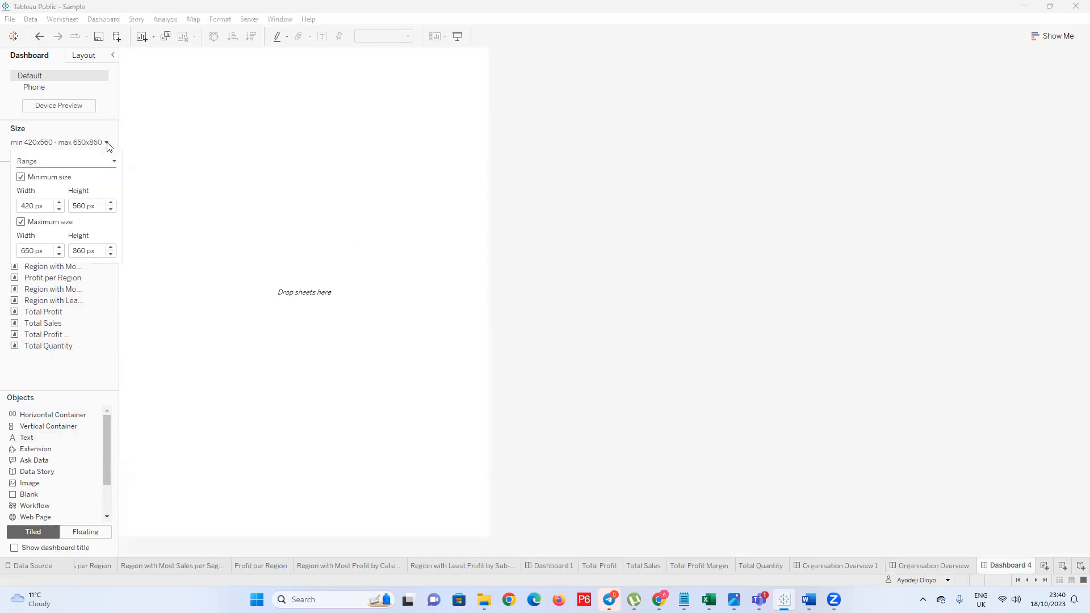
left_click(105, 163)
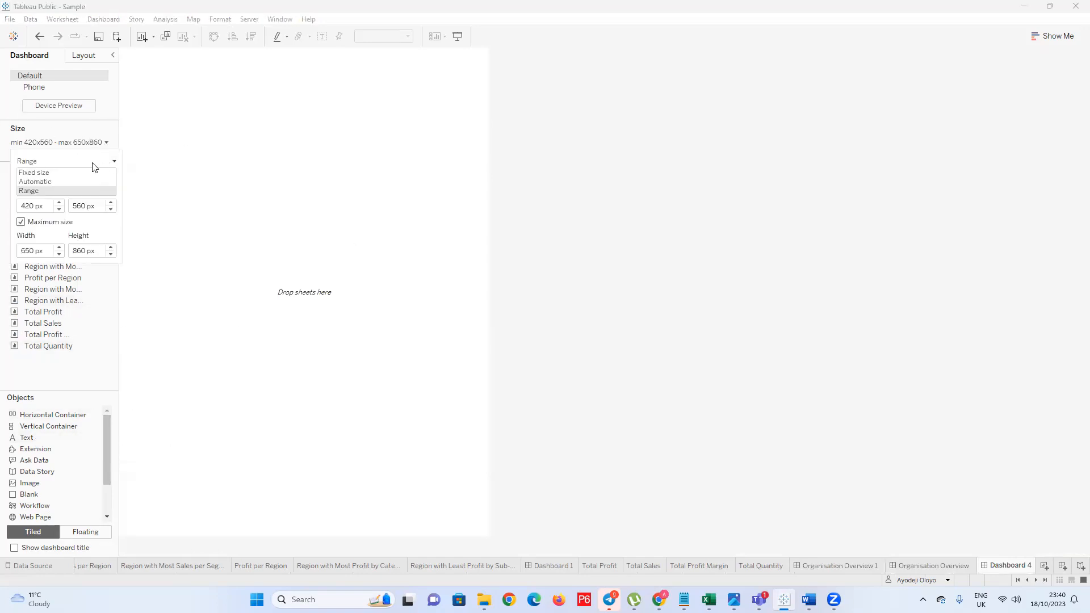
left_click(60, 180)
Add Sales per Region, Region with Least Profit by Sub-Category and the Profit Symbol Map to the dashboard as floating objects
left_click(86, 532)
left_click_drag(51, 266, 263, 213)
left_click_drag(59, 300, 649, 288)
left_click_drag(59, 221, 455, 147)
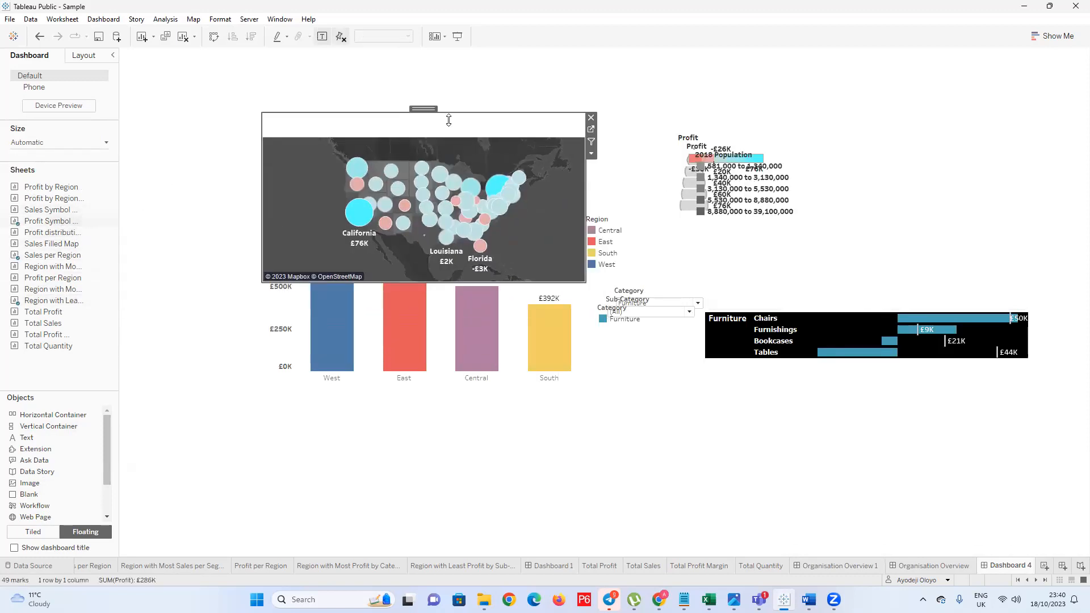
Move the floating profit map up and stack the 2018 Population, Profit and Region legends along the dashboard's right edge
left_click_drag(448, 117, 380, 88)
left_click_drag(777, 199, 950, 132)
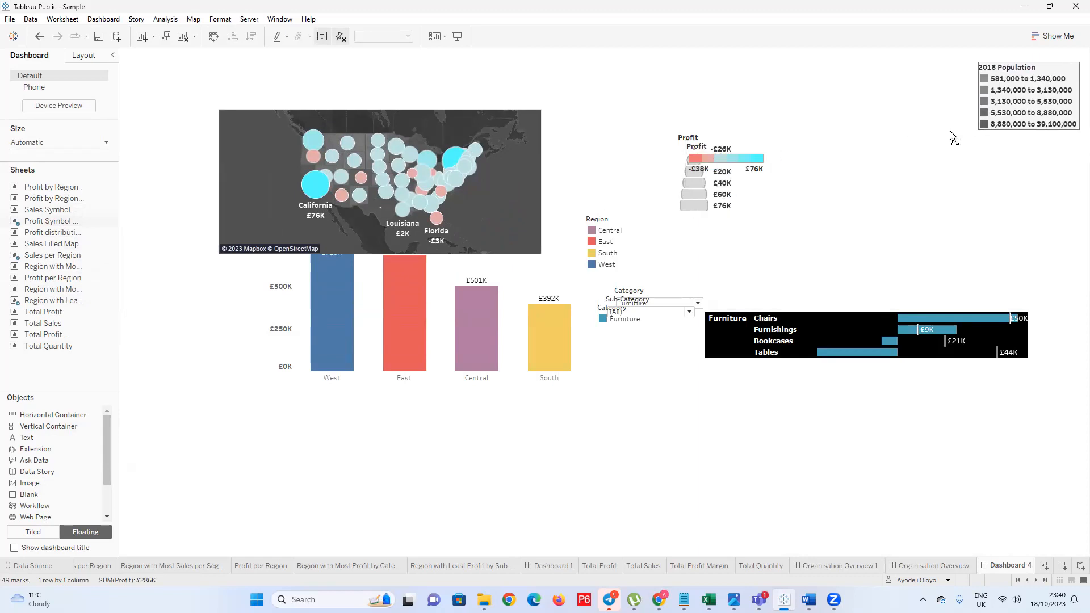
left_click(730, 139)
left_click_drag(718, 127, 1030, 151)
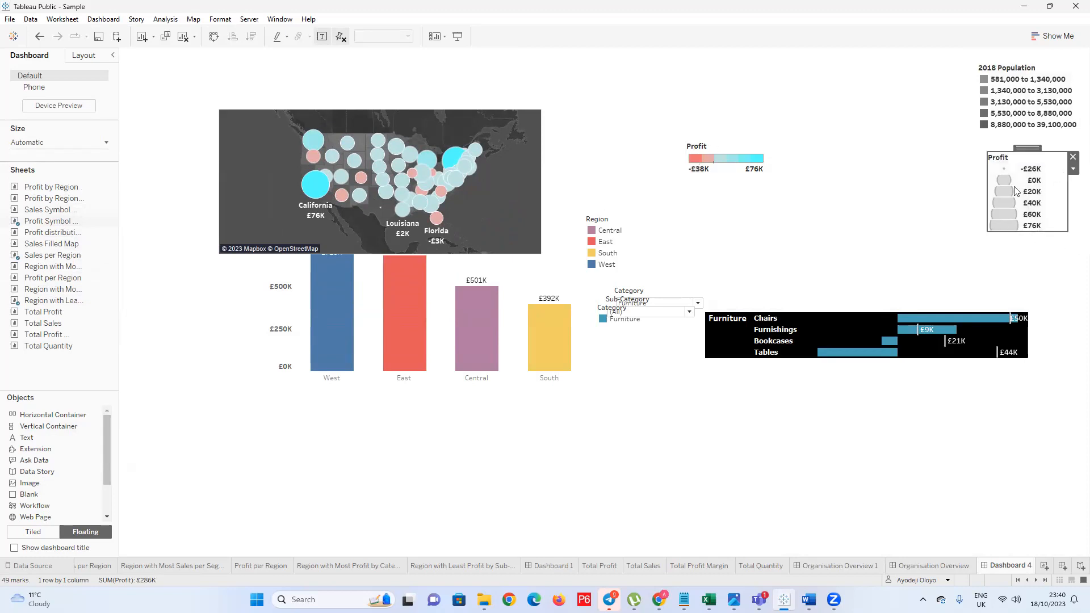
left_click(983, 189)
left_click(724, 158)
left_click_drag(718, 137, 1025, 244)
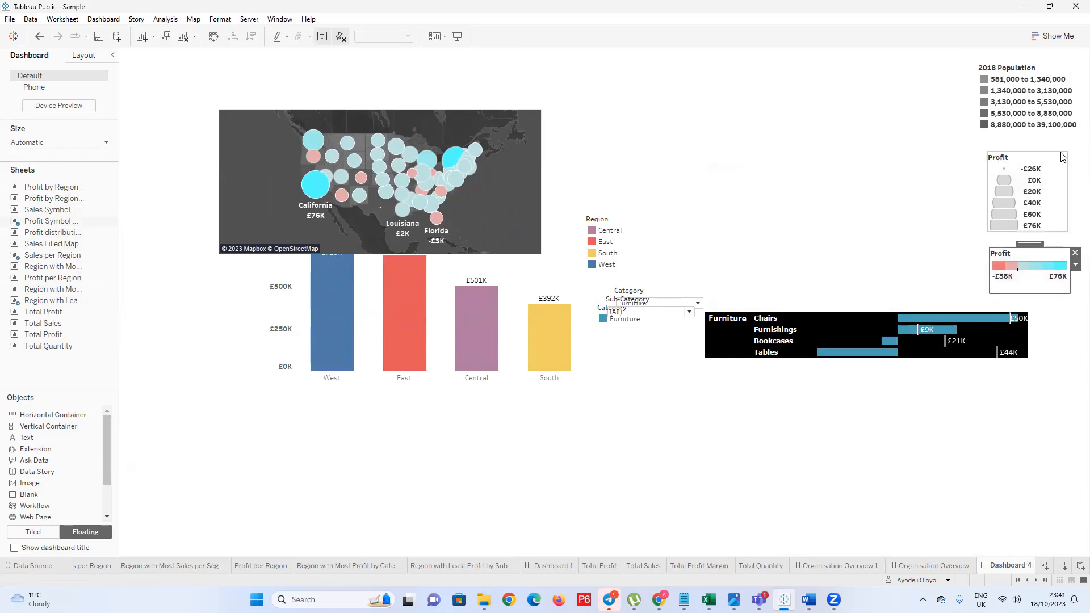
left_click(603, 219)
left_click_drag(628, 211, 1030, 300)
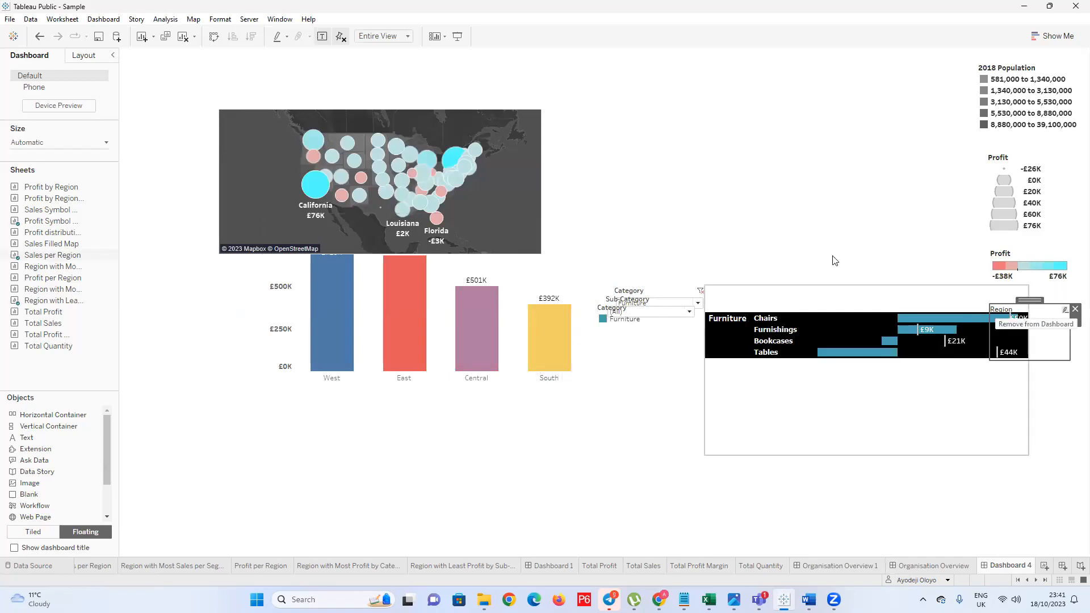
Set the Sales per Region bar chart to Fit Height
left_click(407, 36)
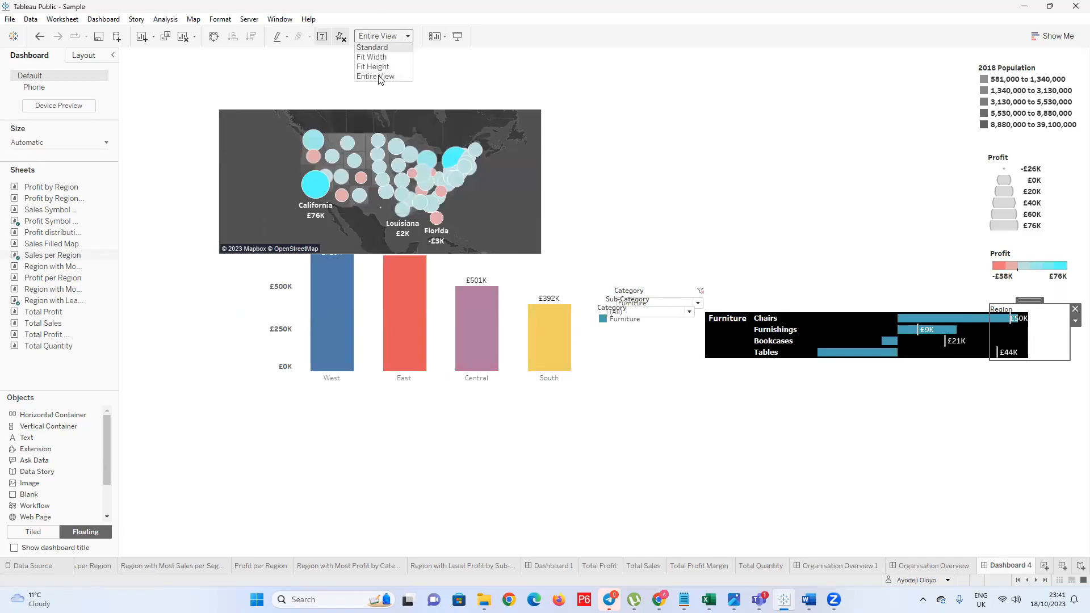
left_click(426, 160)
left_click(408, 36)
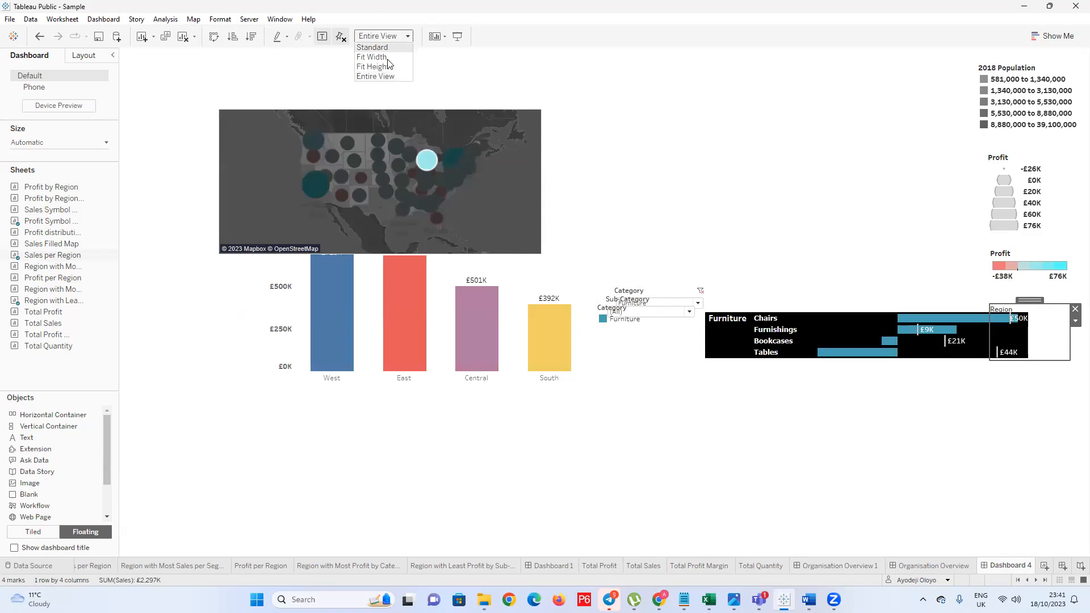
left_click(386, 65)
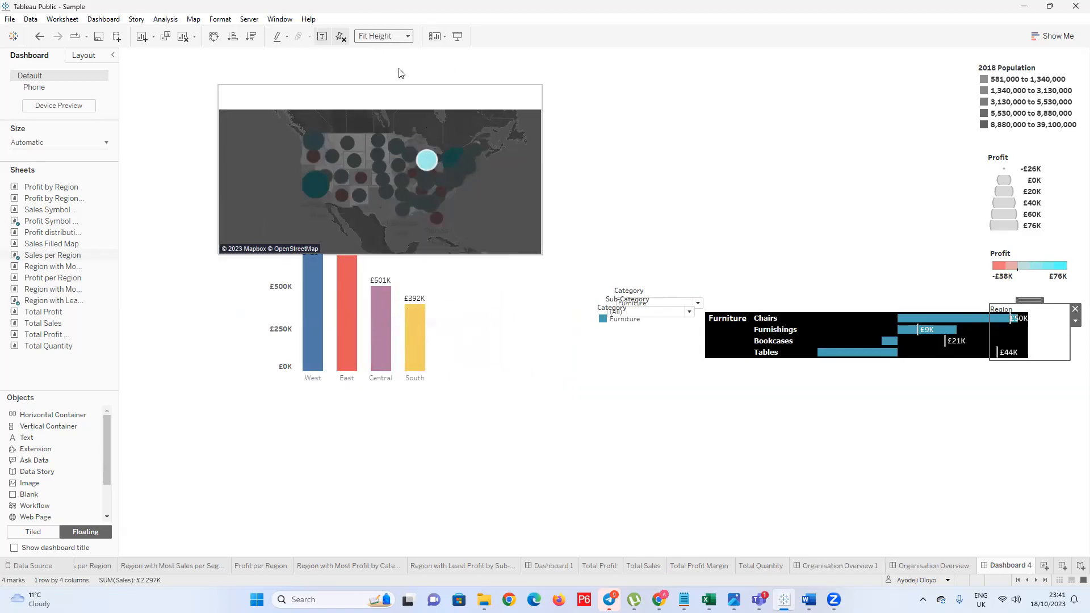
left_click(474, 288)
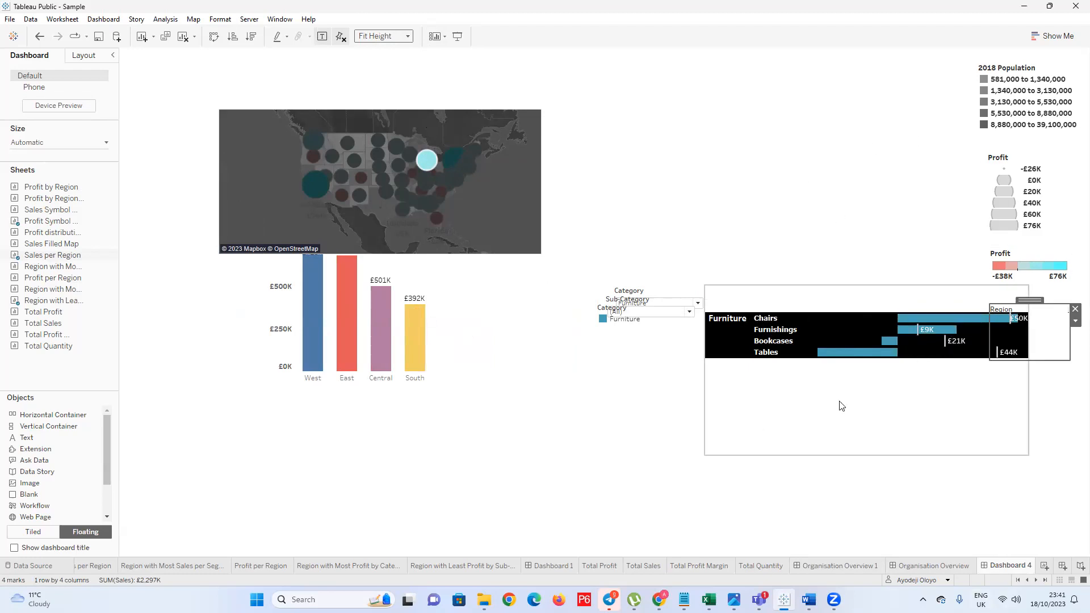
Show the Organisation Overview dashboard in presentation mode
left_click(933, 566)
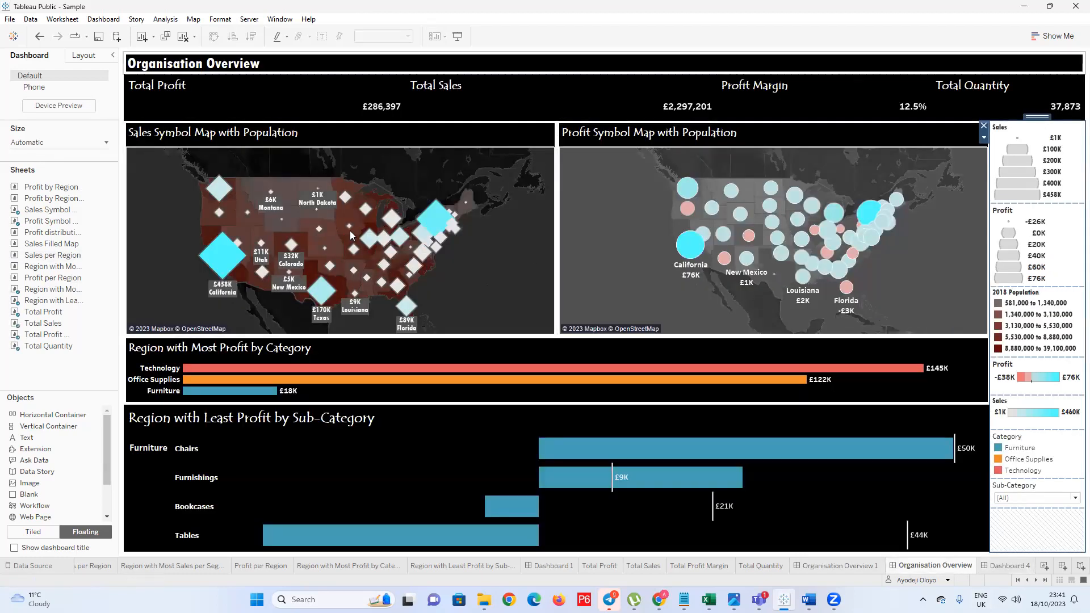
left_click(456, 35)
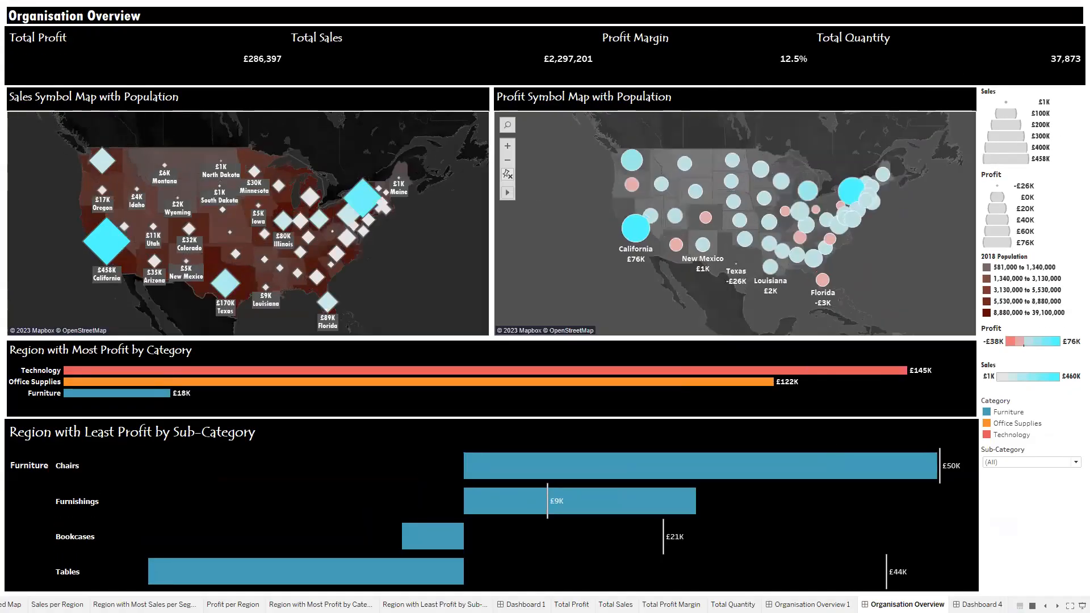
Leave presentation mode and remove the Region with Most Profit by Category sheet from the dashboard
mouse_move(802, 453)
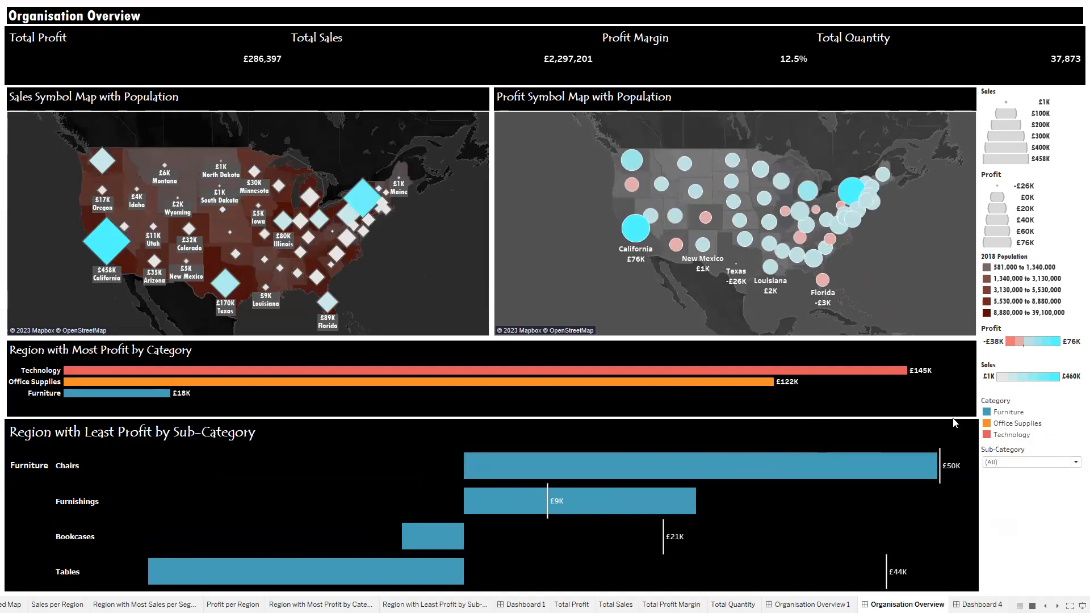
key("Escape")
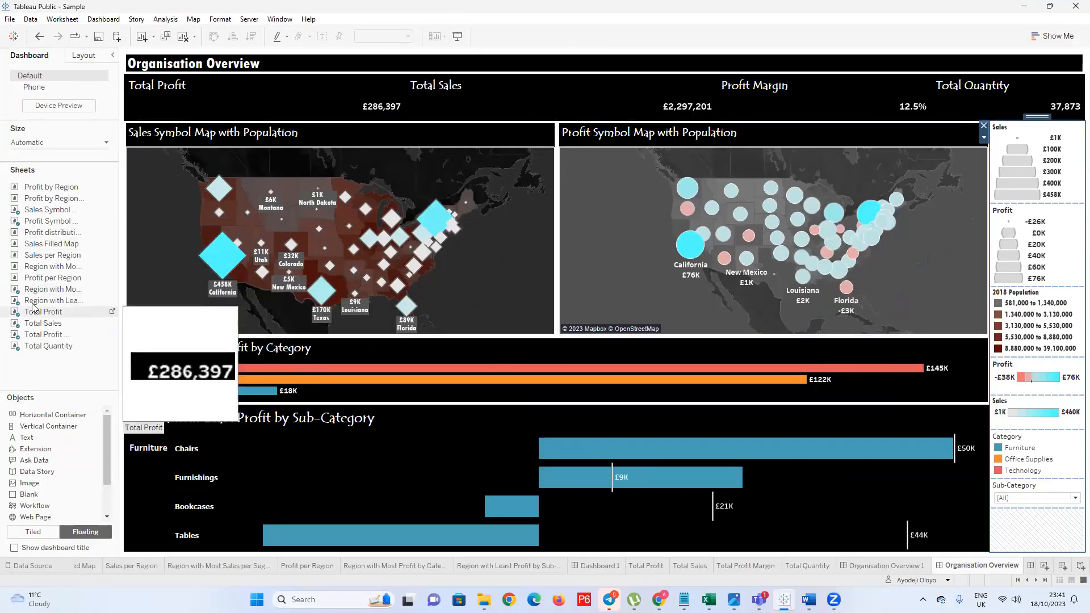
mouse_move(95, 300)
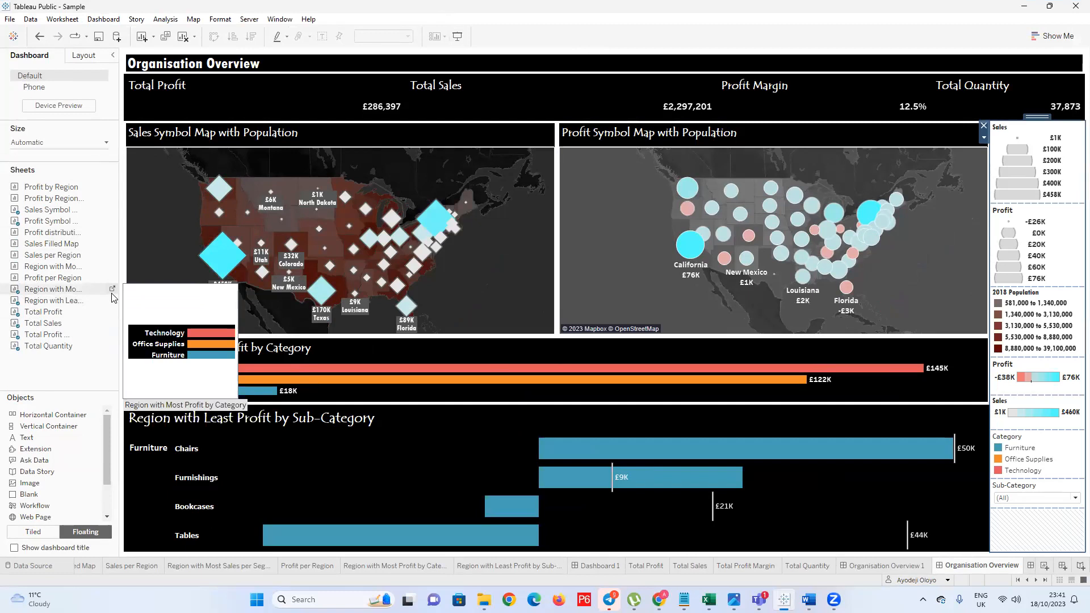
right_click(110, 290)
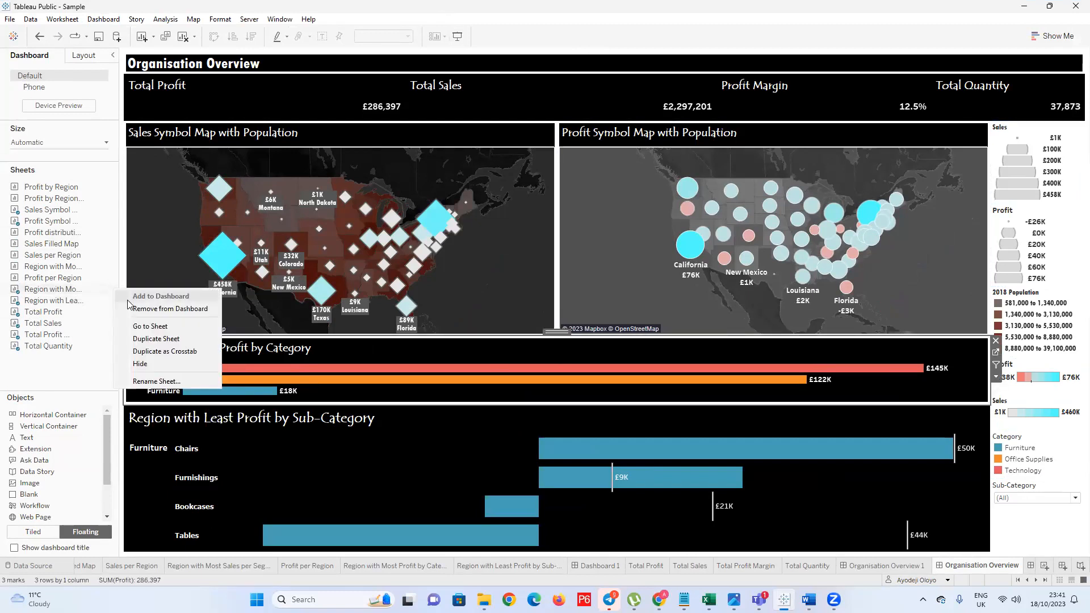
left_click(70, 301)
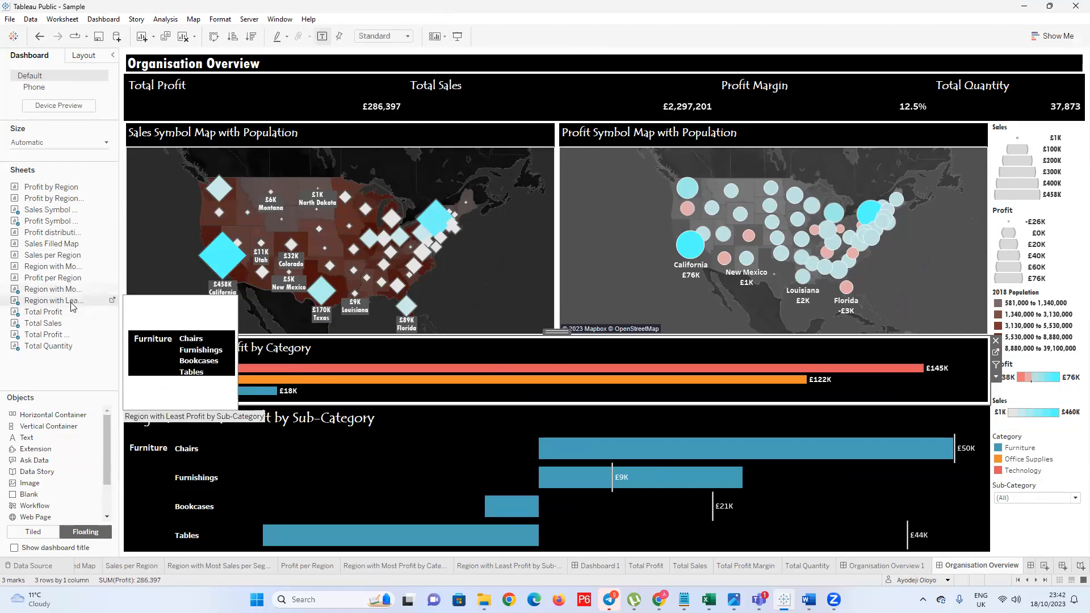
left_click(70, 301)
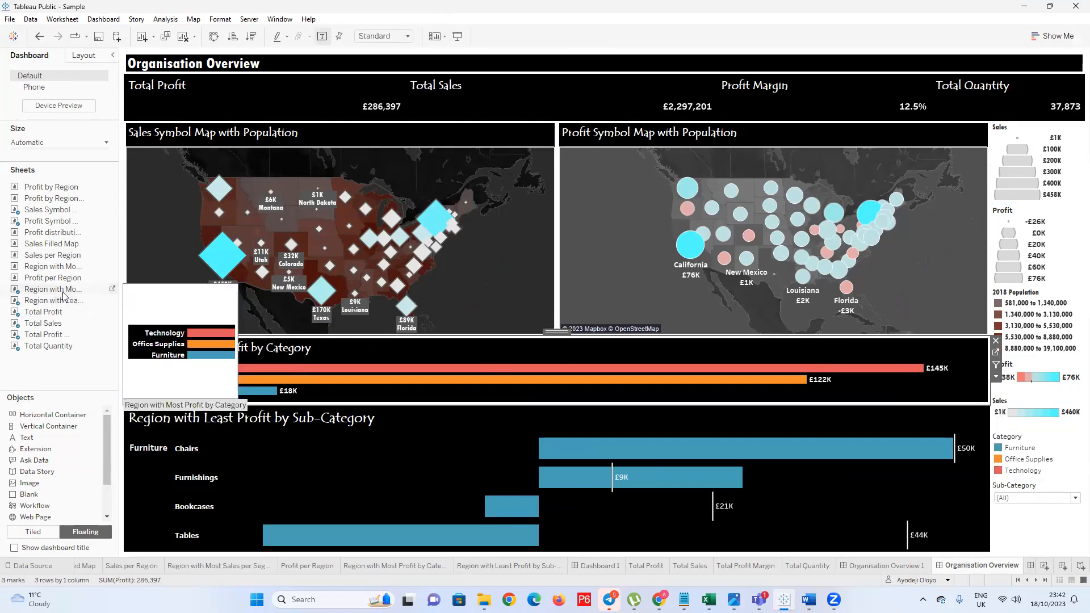
right_click(66, 291)
left_click(92, 314)
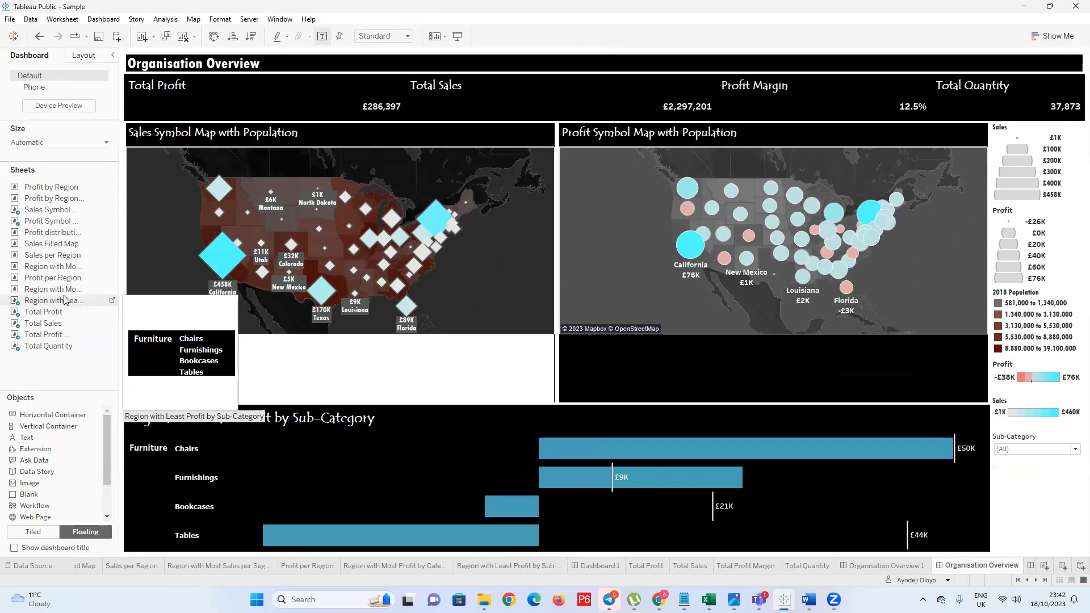
Add Region with Most Profit by Category as a tiled object between the maps and the Region with Least Profit by Sub-Category chart
left_click_drag(63, 292, 54, 372)
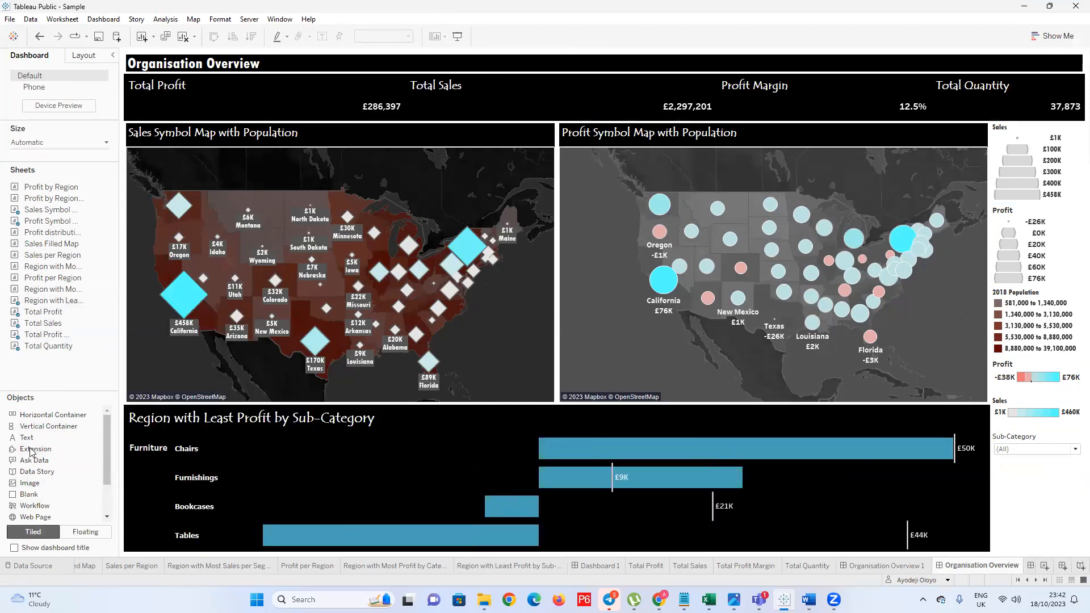
left_click_drag(35, 291, 51, 347)
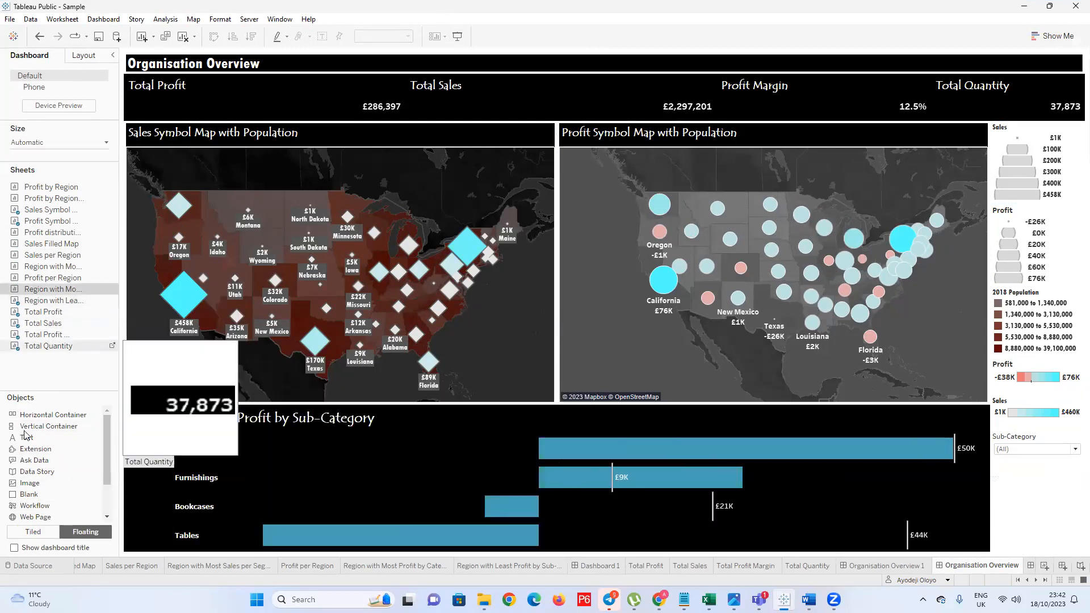
left_click_drag(68, 289, 276, 404)
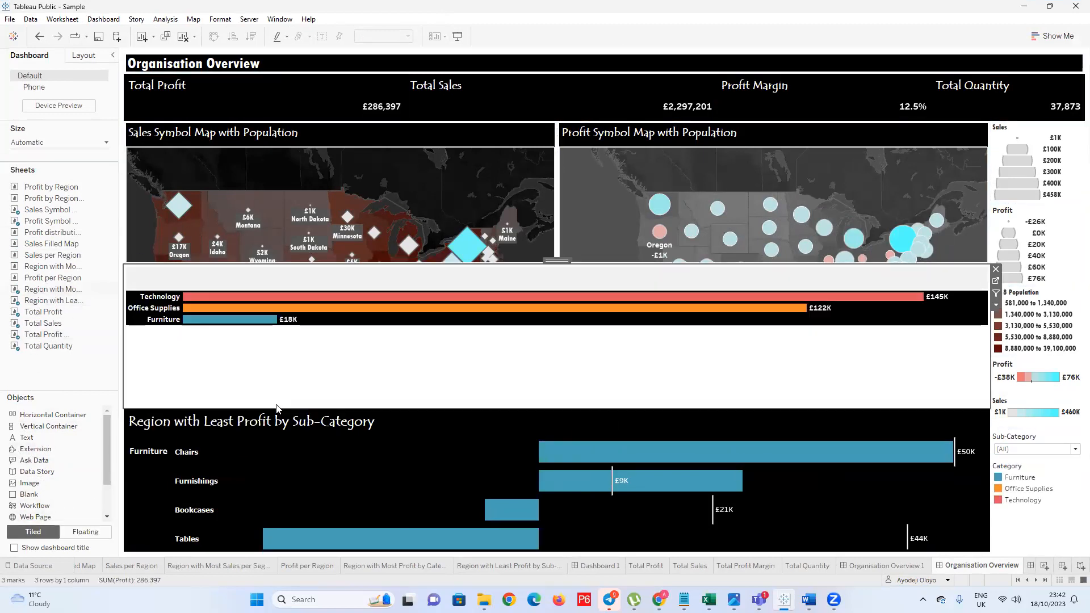
Replace the Region with Least Profit by Sub-Category chart with a fresh tiled one below the category chart and raise its upper edge
left_click(429, 415)
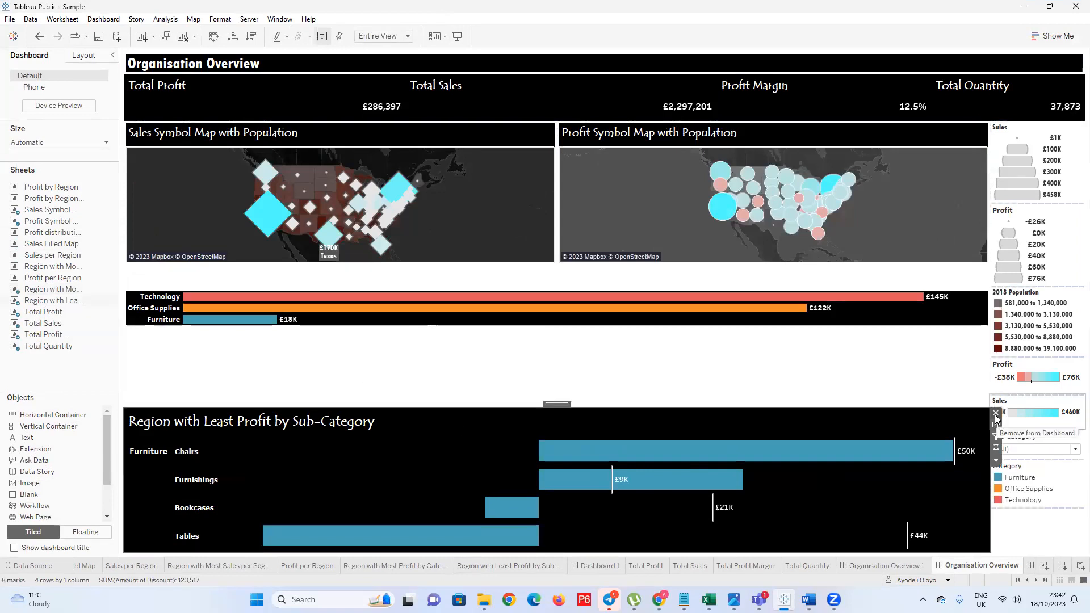
left_click(995, 414)
mouse_move(54, 300)
left_mouse_down()
mouse_move(159, 374)
mouse_move(630, 474)
mouse_move(636, 461)
left_mouse_up()
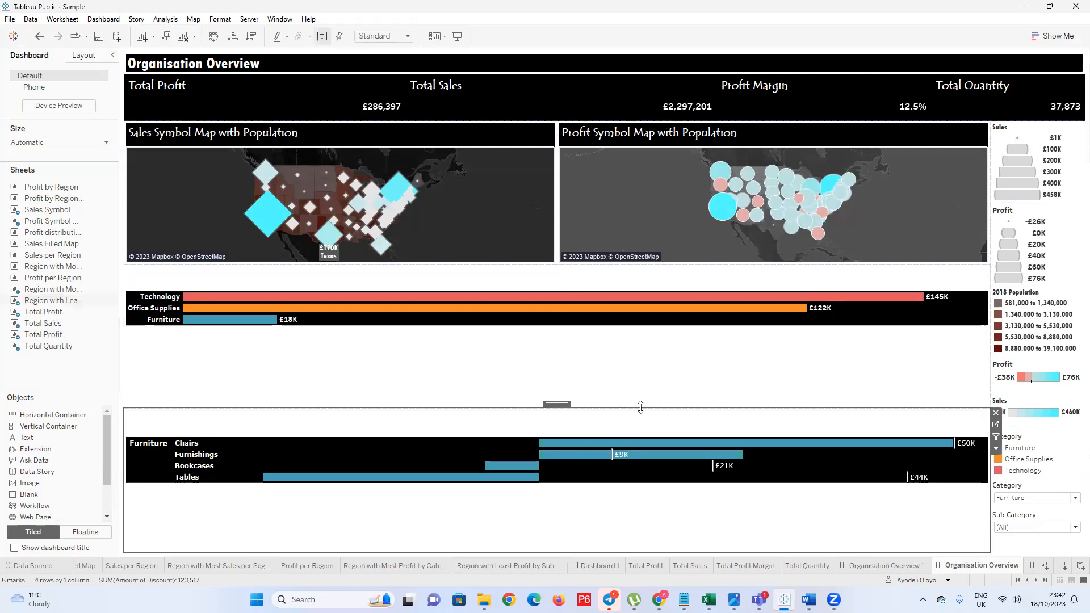
left_click_drag(621, 408, 625, 370)
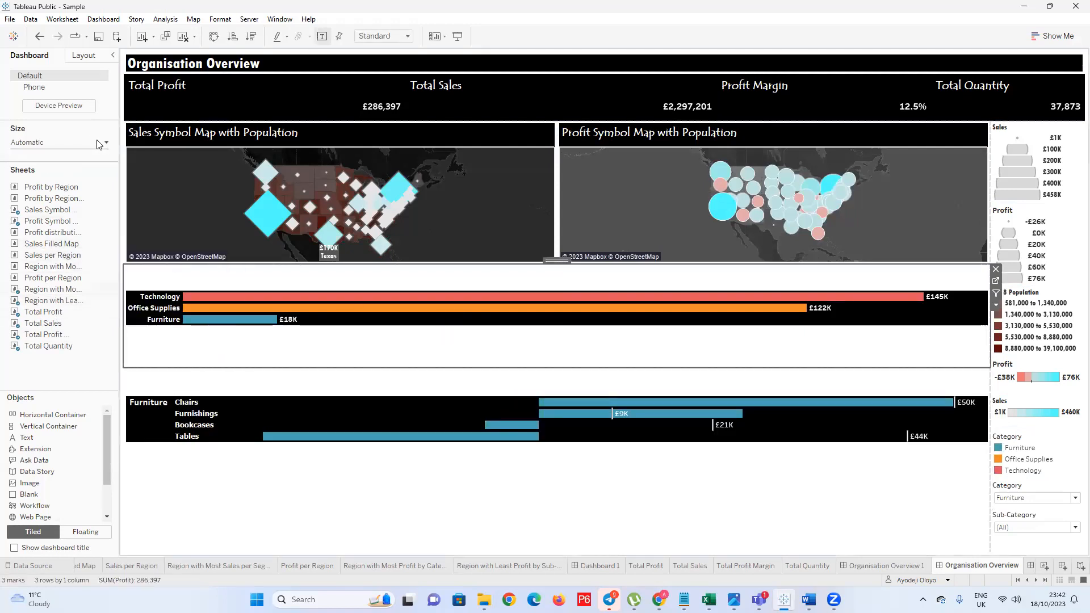
Give the Region with Most Profit by Category and Region with Least Profit by Sub-Category charts a black background
left_click(90, 57)
left_click(95, 275)
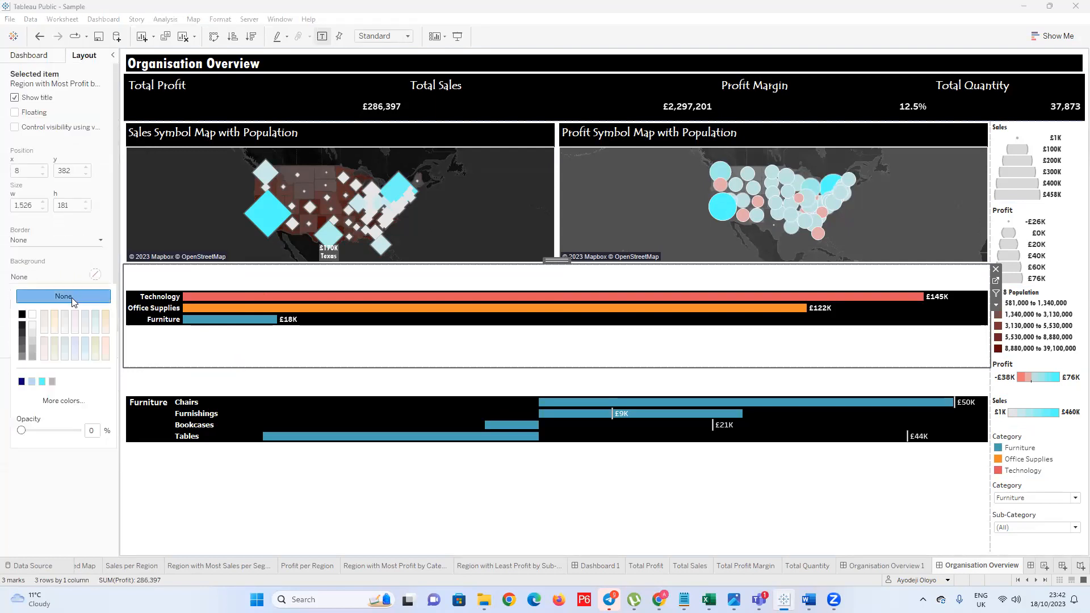
left_click(21, 315)
left_click(361, 468)
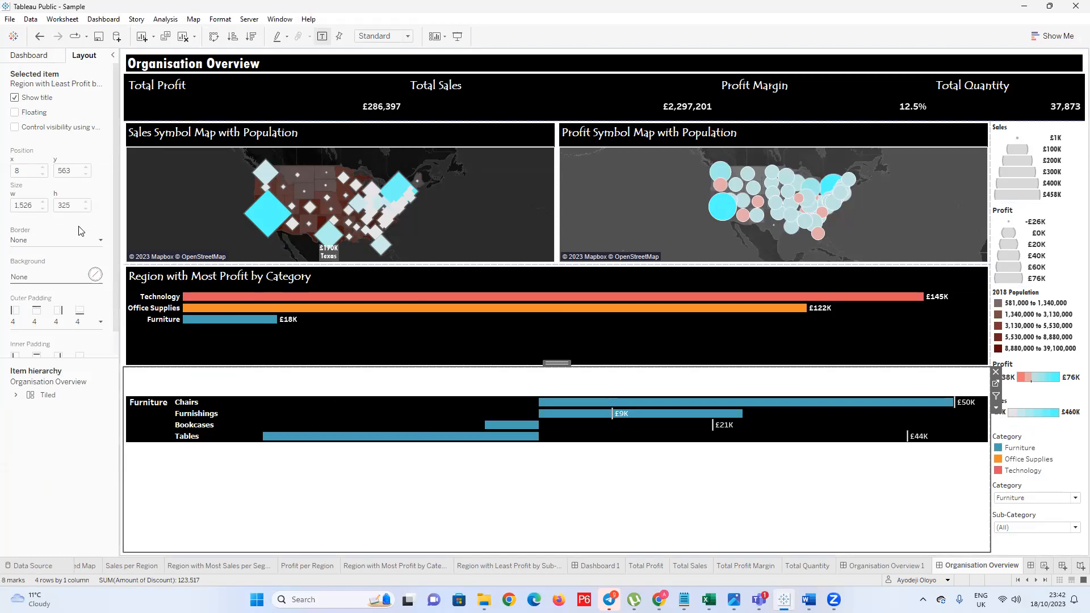
left_click(95, 275)
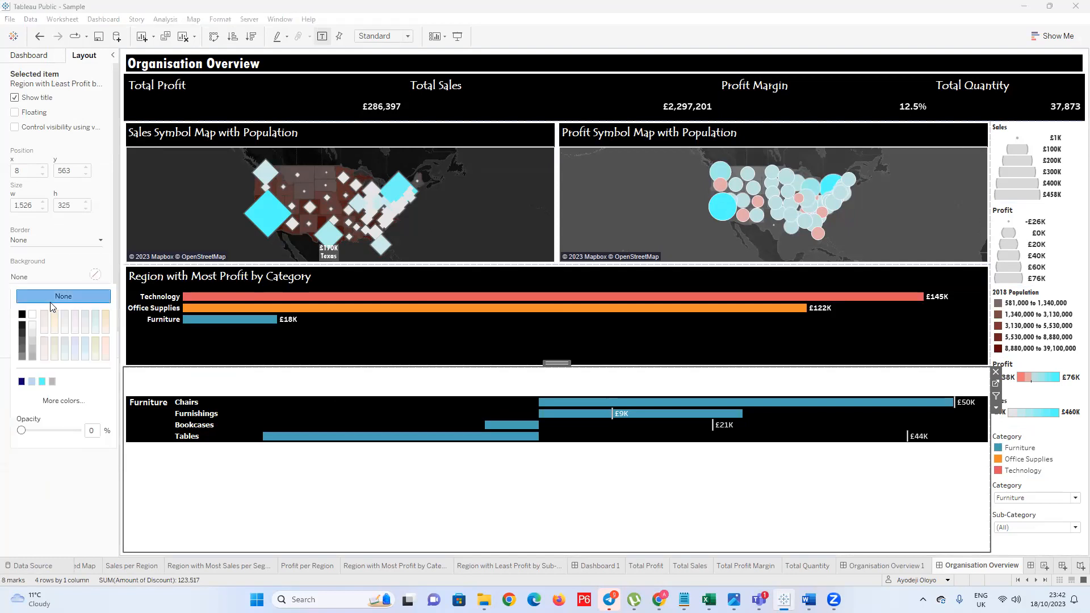
left_click(22, 316)
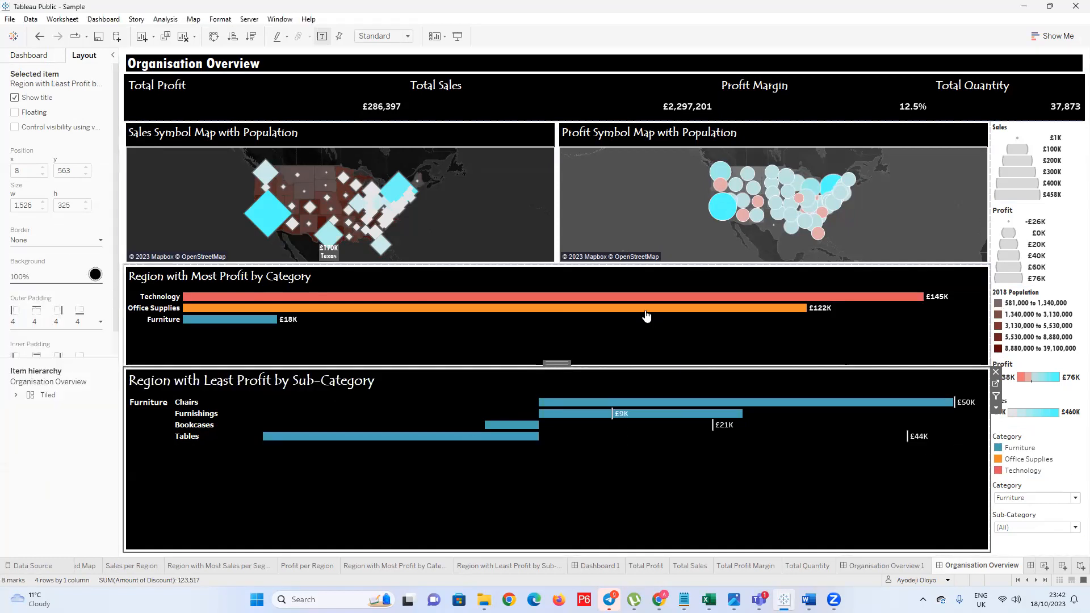
Reduce the height of the Region with Most Profit by Category chart to about 126 pixels
left_click(651, 363)
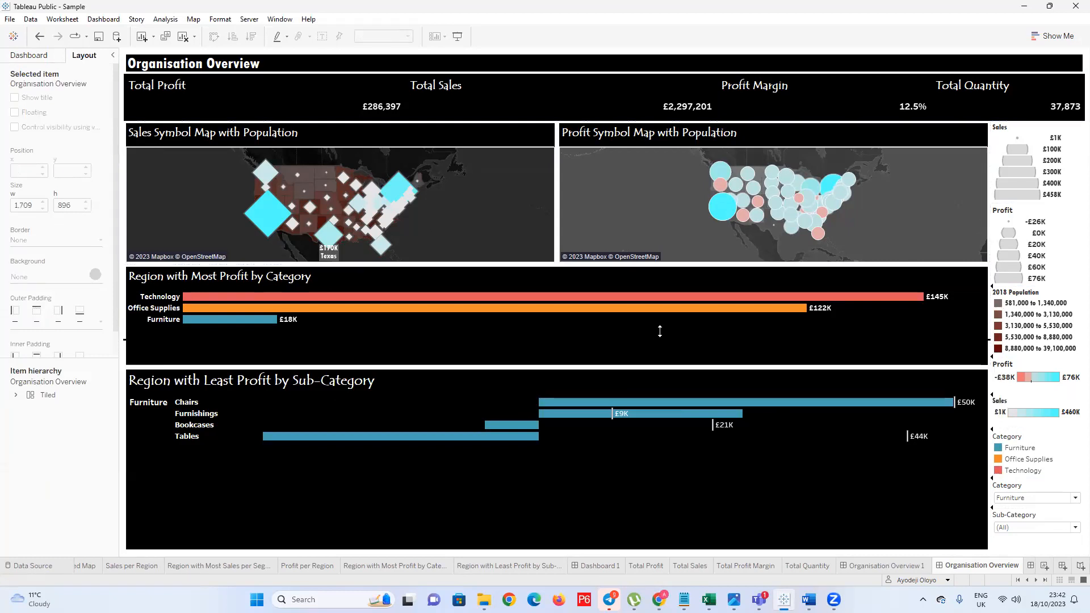
left_click_drag(659, 336, 663, 336)
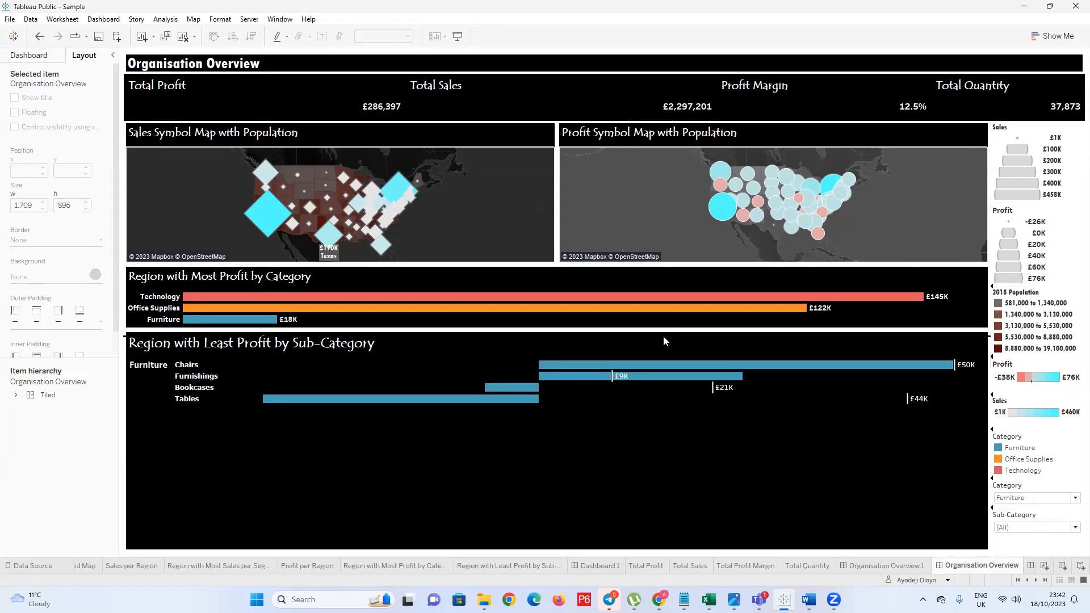
Limit the Sub-Category filter to Chairs and Furnishings
left_click(1074, 529)
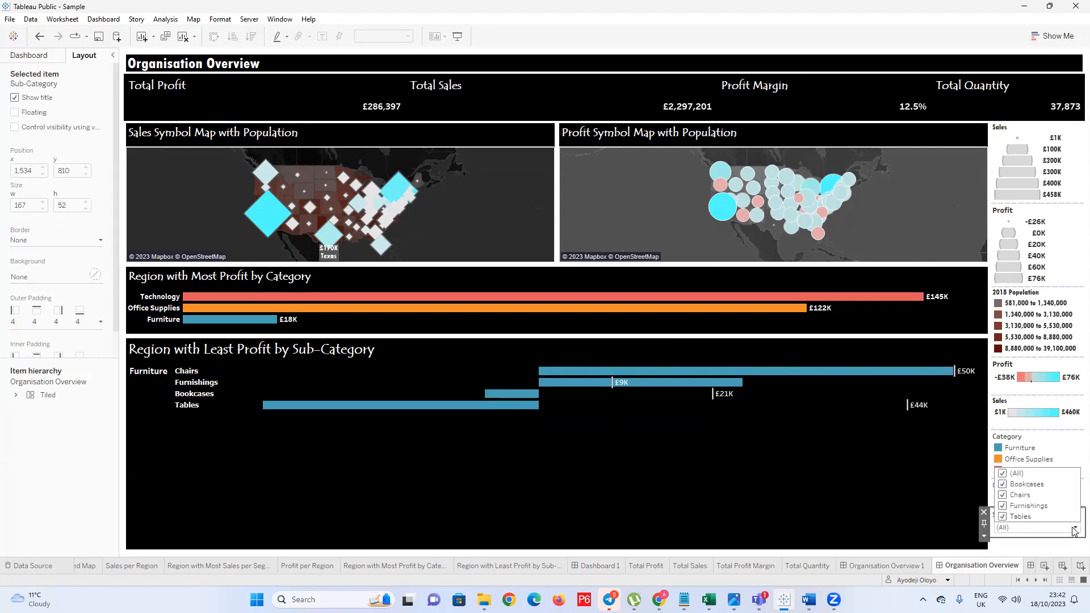
left_click(1003, 476)
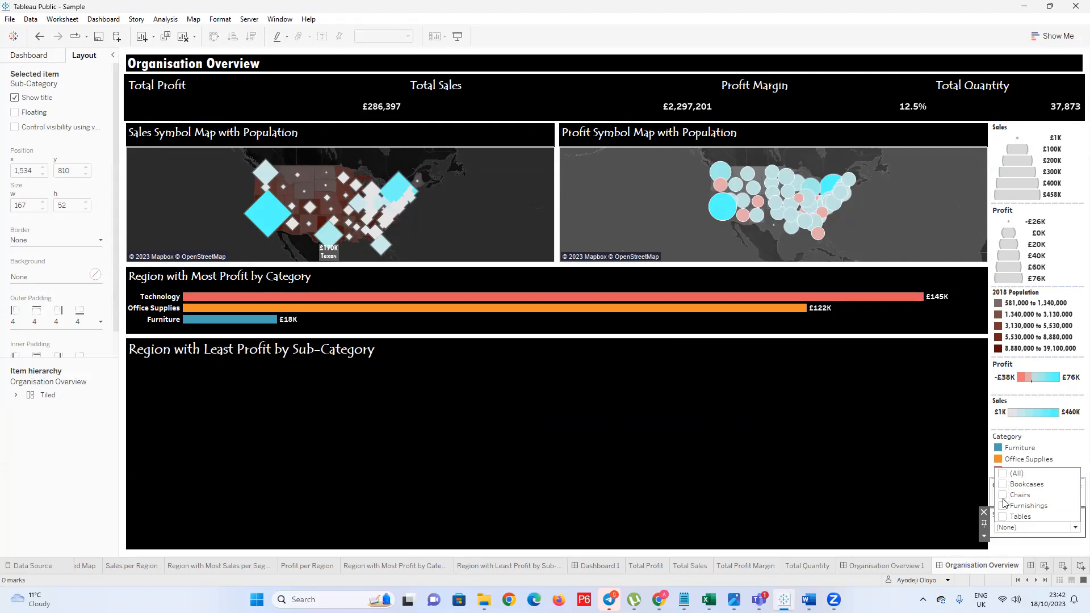
left_click(1003, 495)
left_click(1002, 505)
left_click(1008, 488)
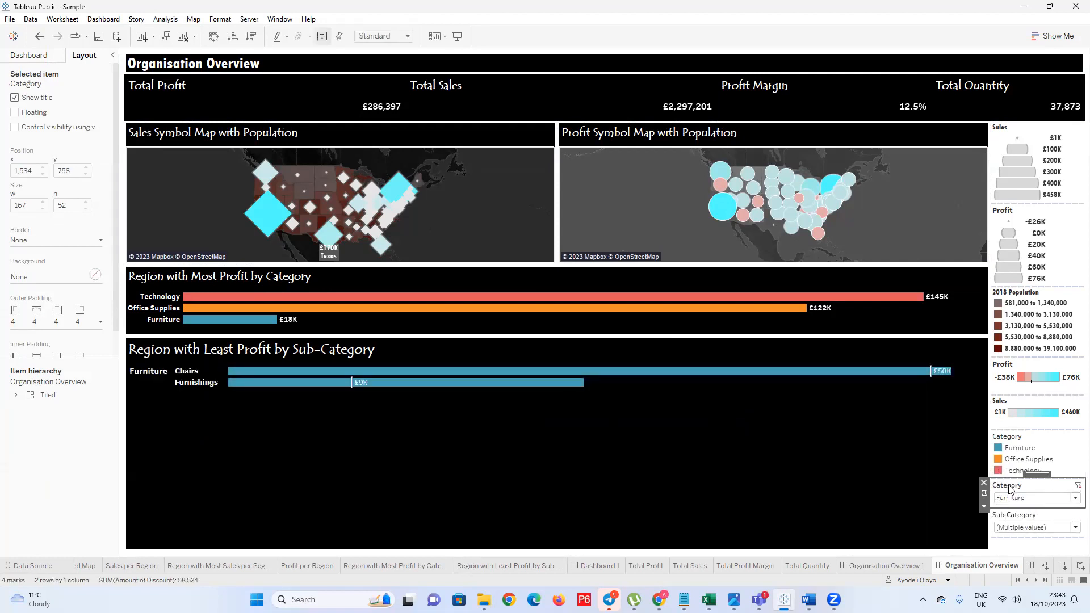
right_click(1008, 489)
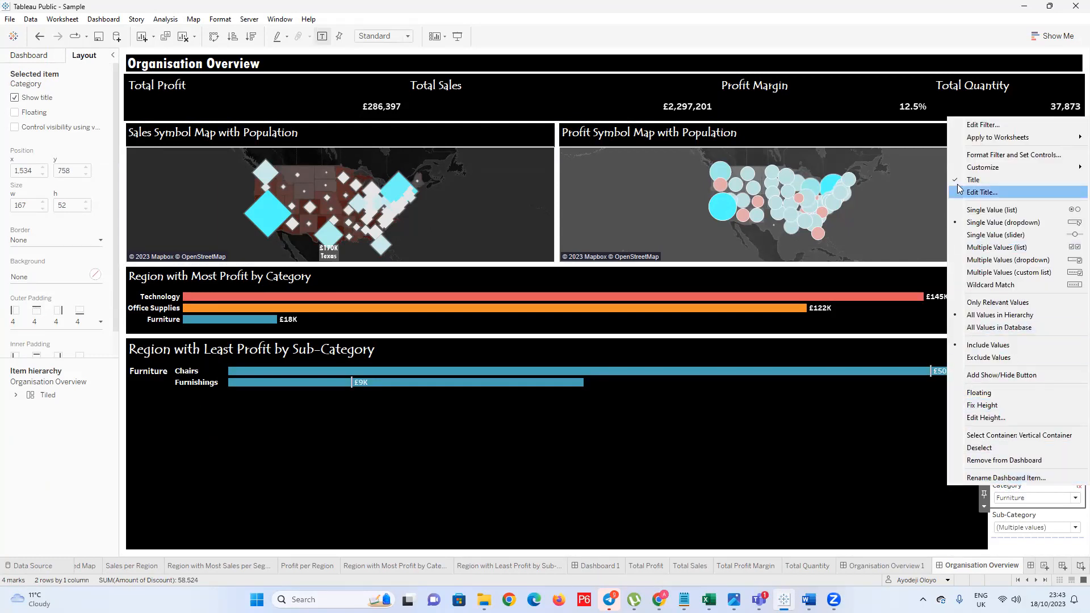
left_click(1055, 506)
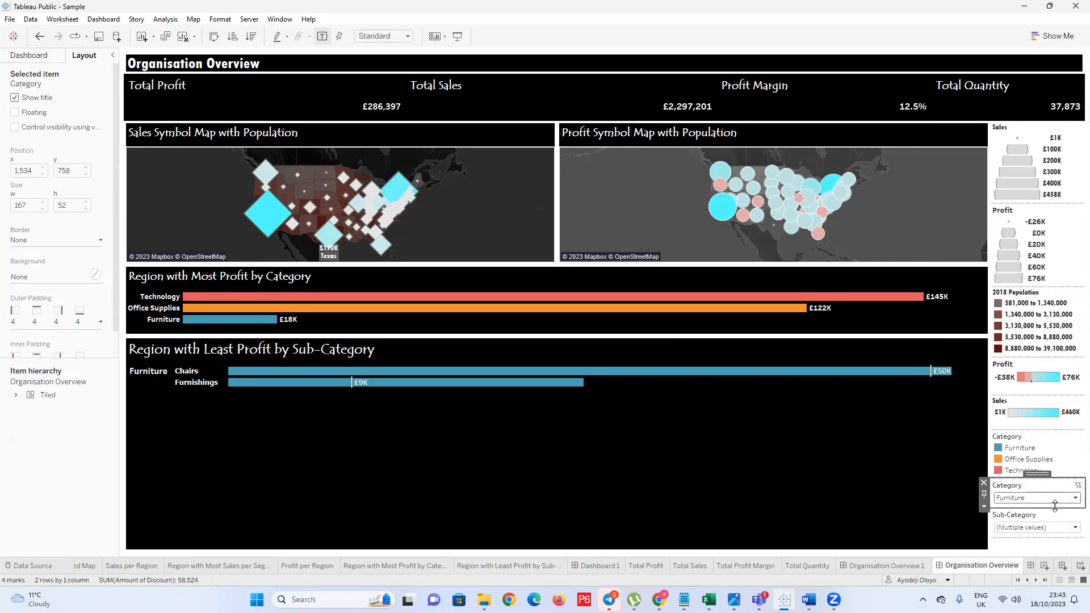
left_click(1050, 518)
right_click(1049, 519)
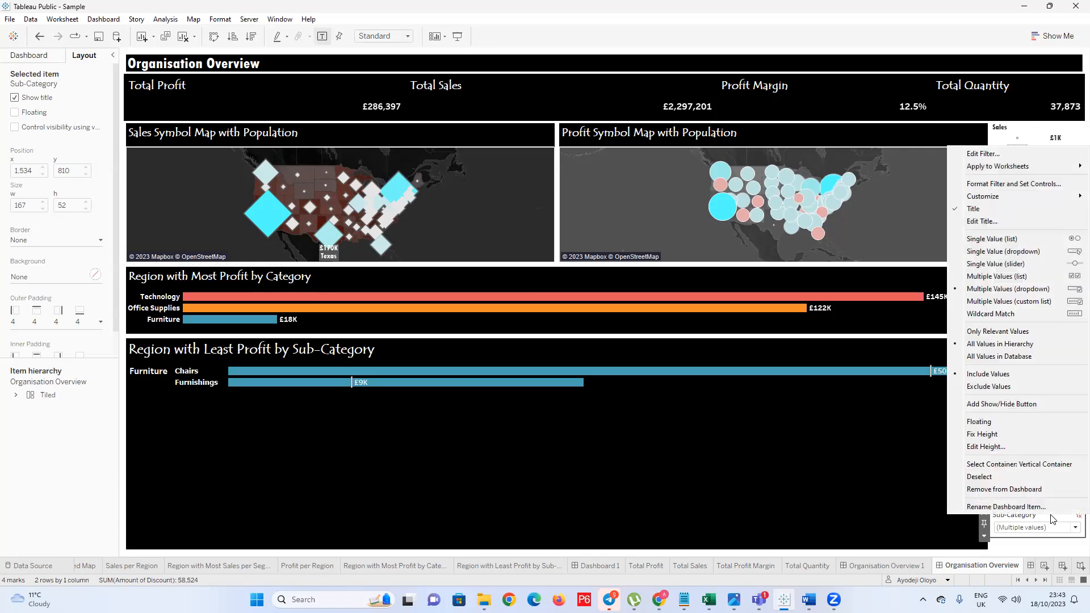
left_click(1030, 516)
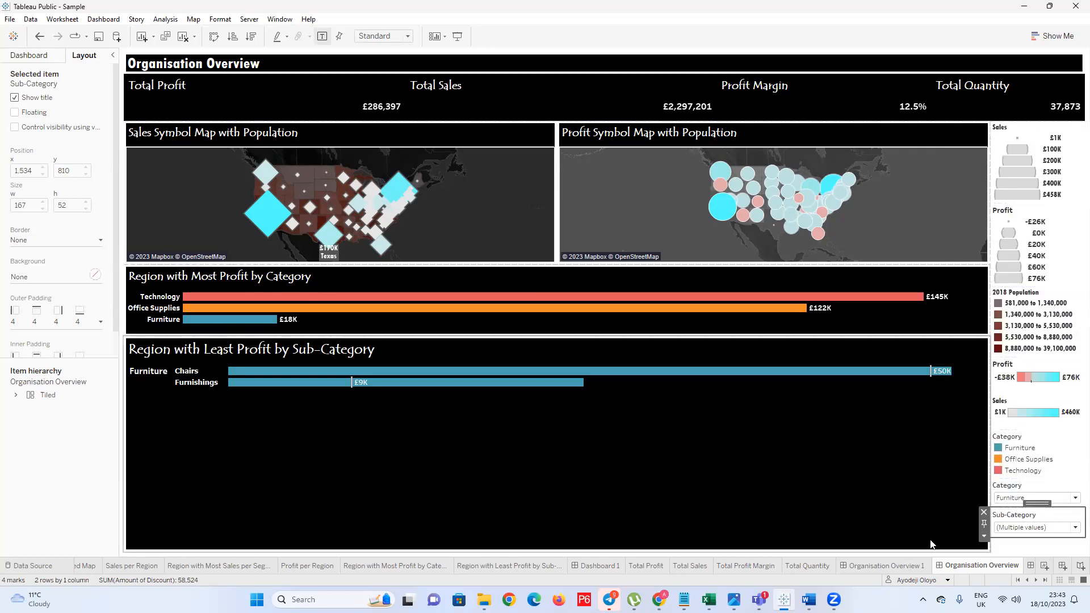
Reset the Sub-Category filter to All
left_click(1075, 527)
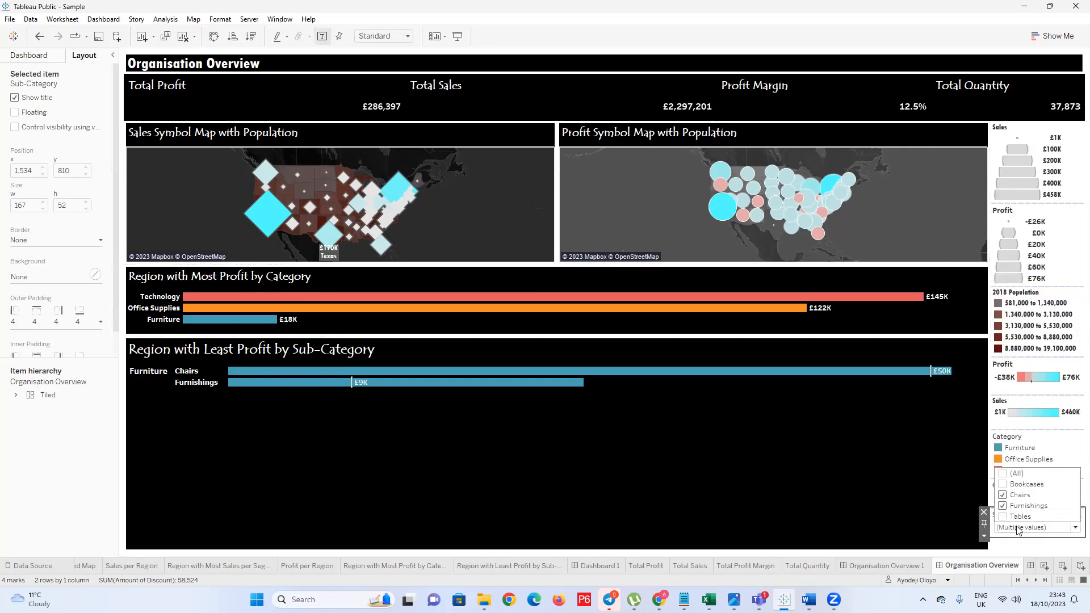
left_click(1003, 473)
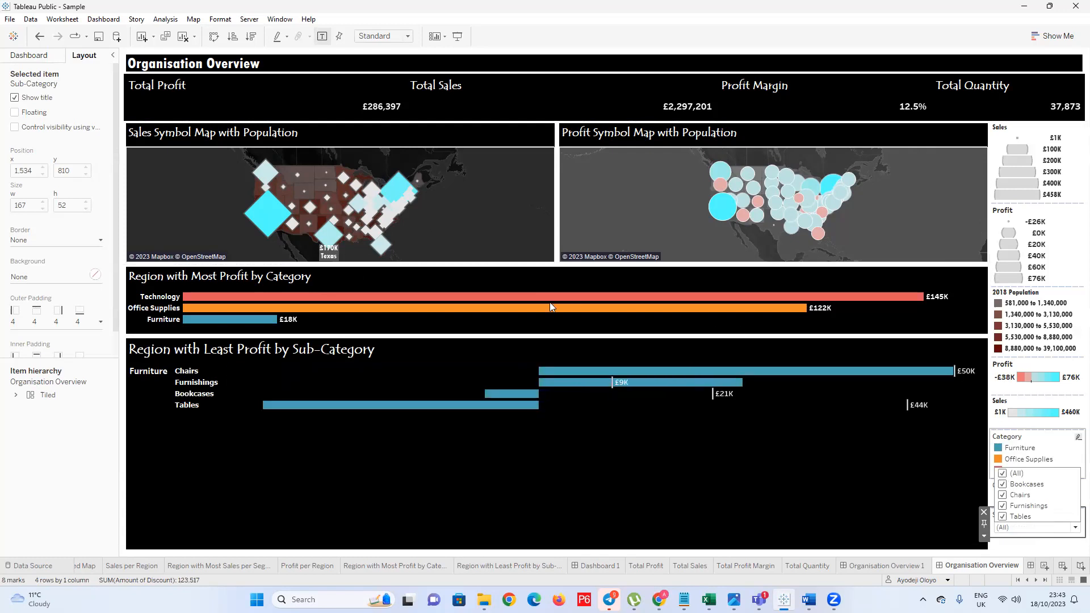
left_click(840, 325)
right_click(889, 295)
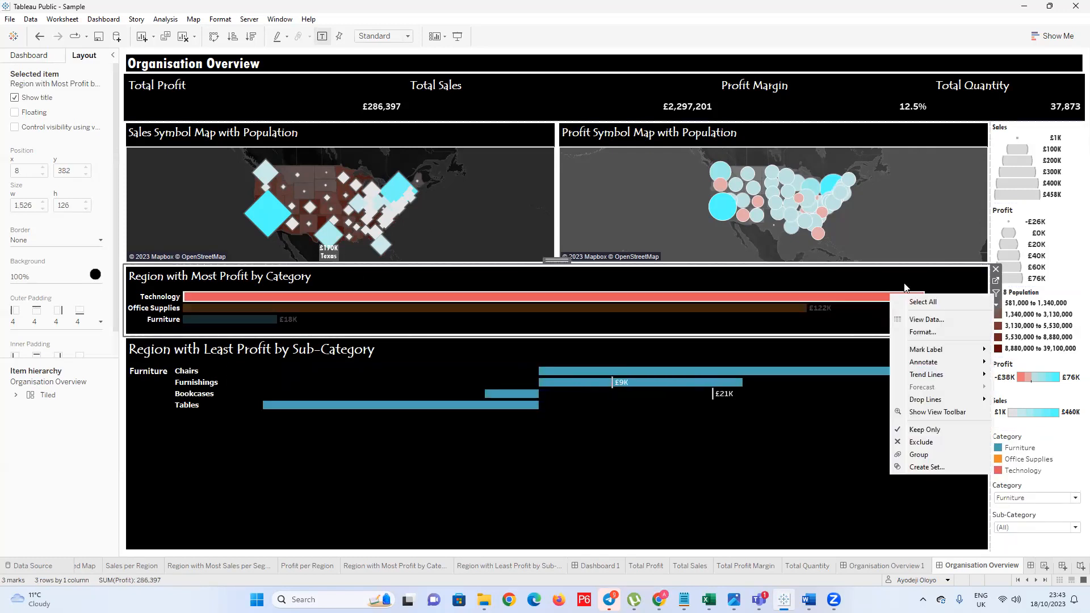
left_click(907, 284)
right_click(907, 284)
key("Escape")
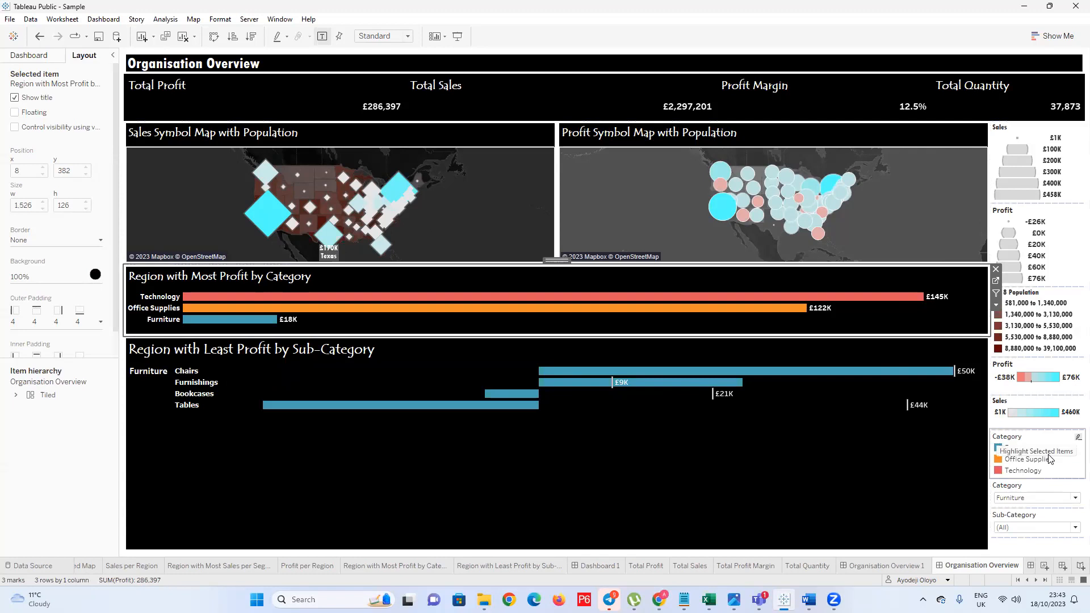
Apply the Sub-Category filter to the Region with Most Profit by Category worksheet as well
left_click(1034, 521)
right_click(1034, 521)
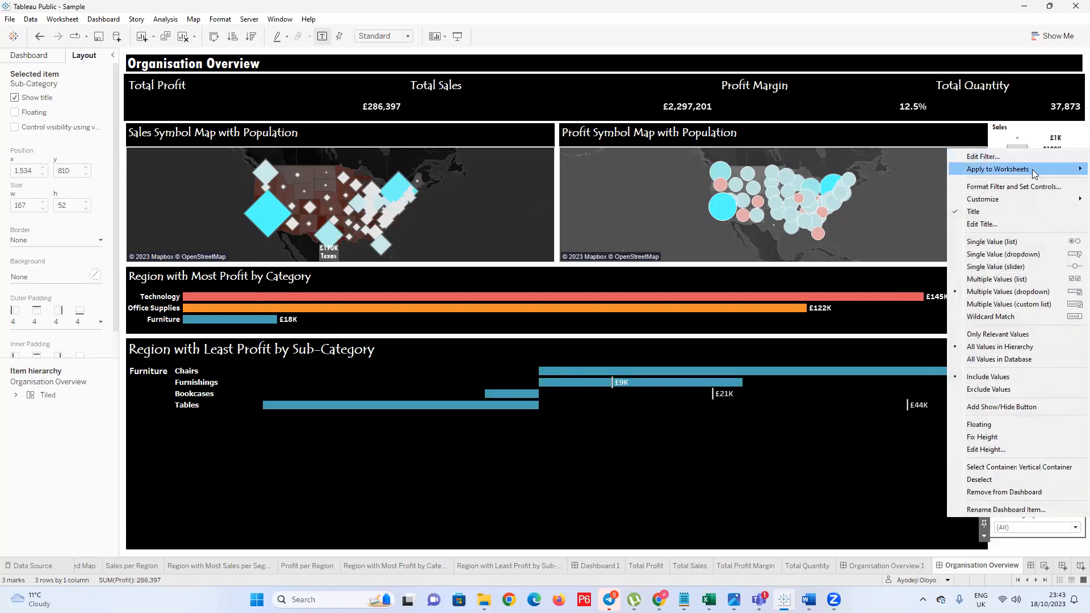
mouse_move(1032, 169)
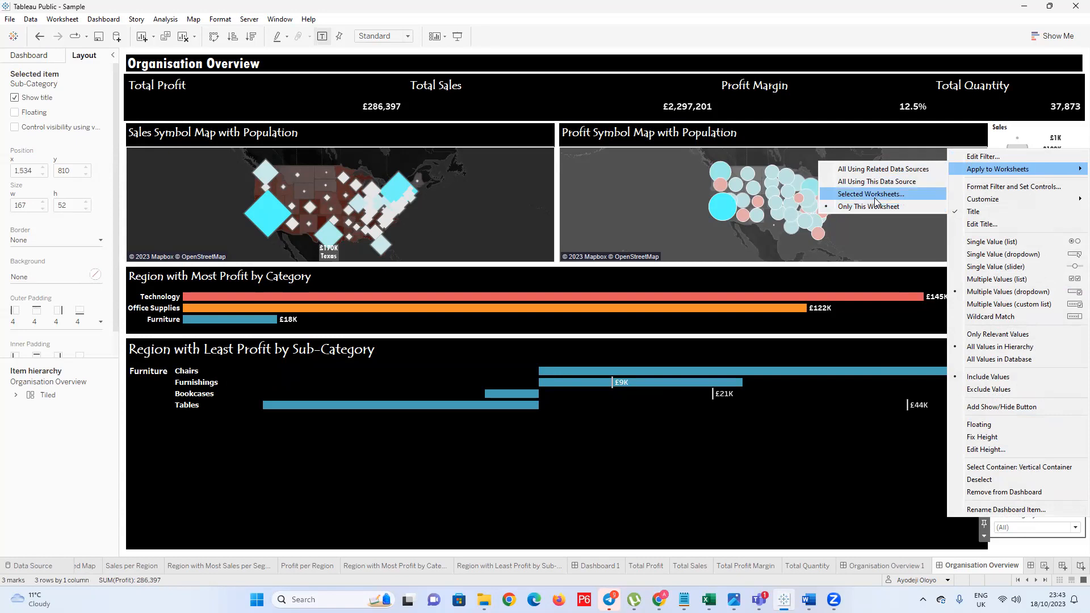
left_click(853, 305)
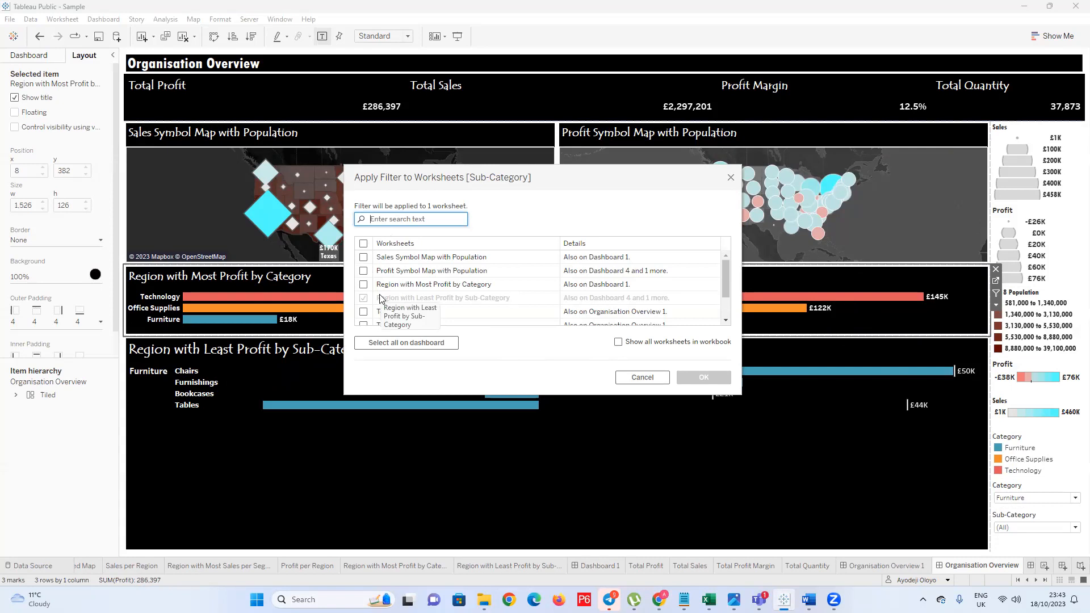
left_click(364, 284)
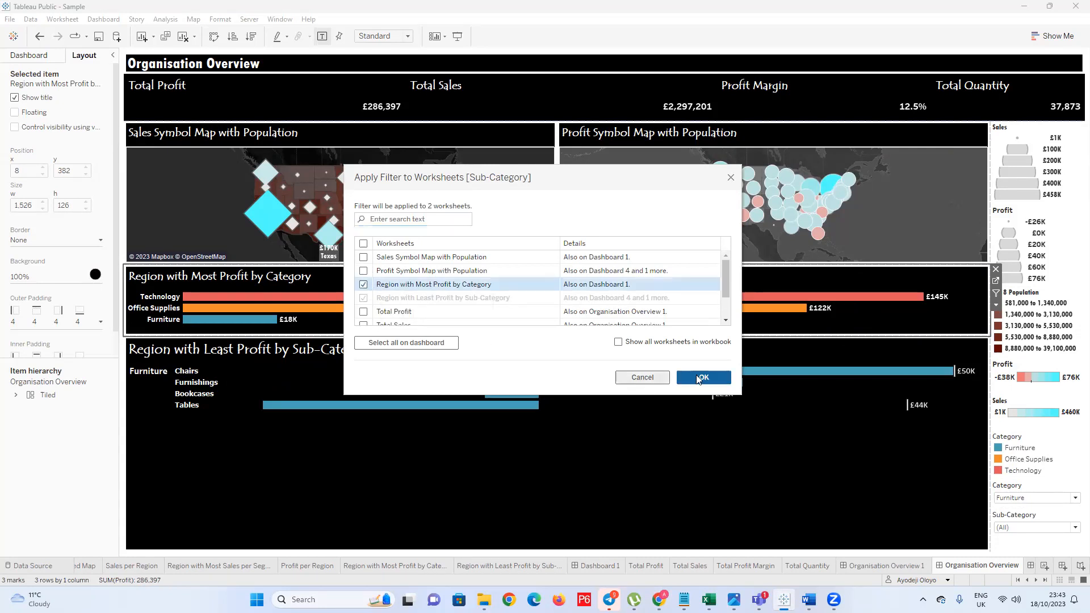
left_click(703, 378)
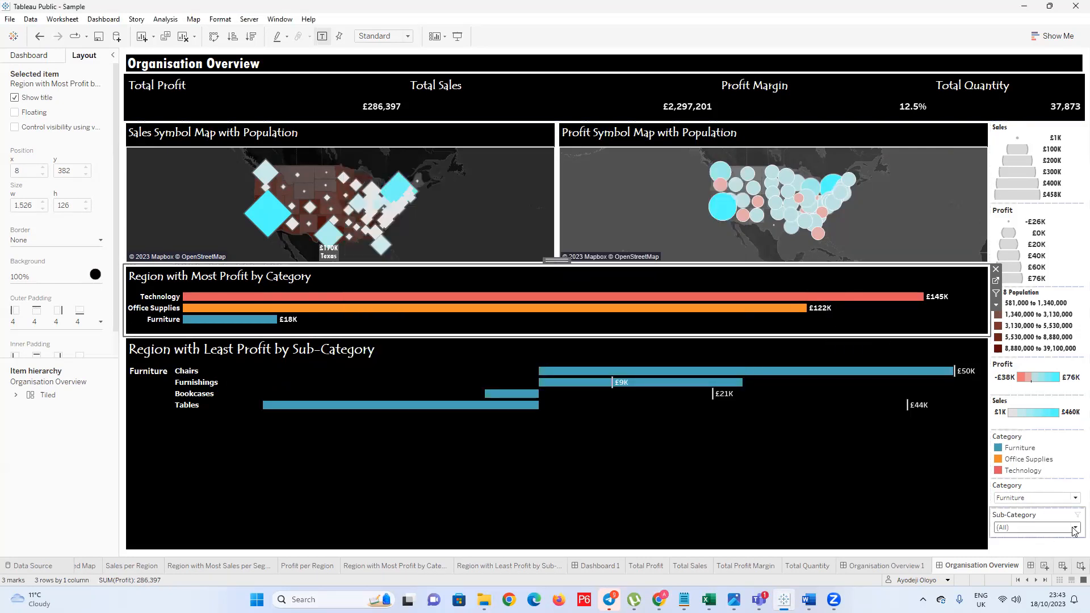
Exclude Bookcases from the Sub-Category filter and restore the filter to All
left_click(1021, 528)
left_click(1002, 484)
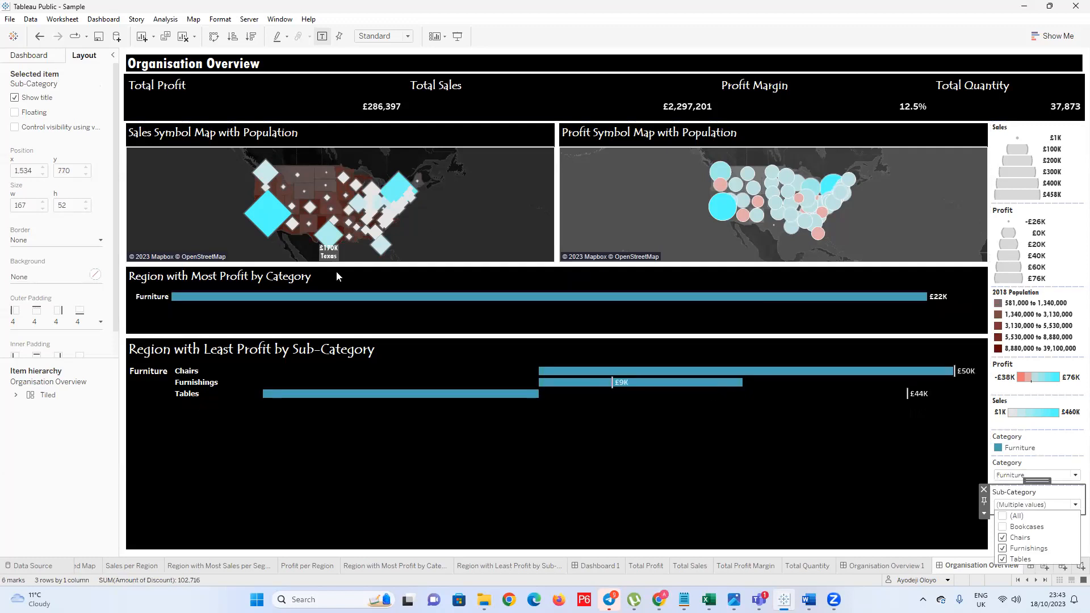
left_click(968, 479)
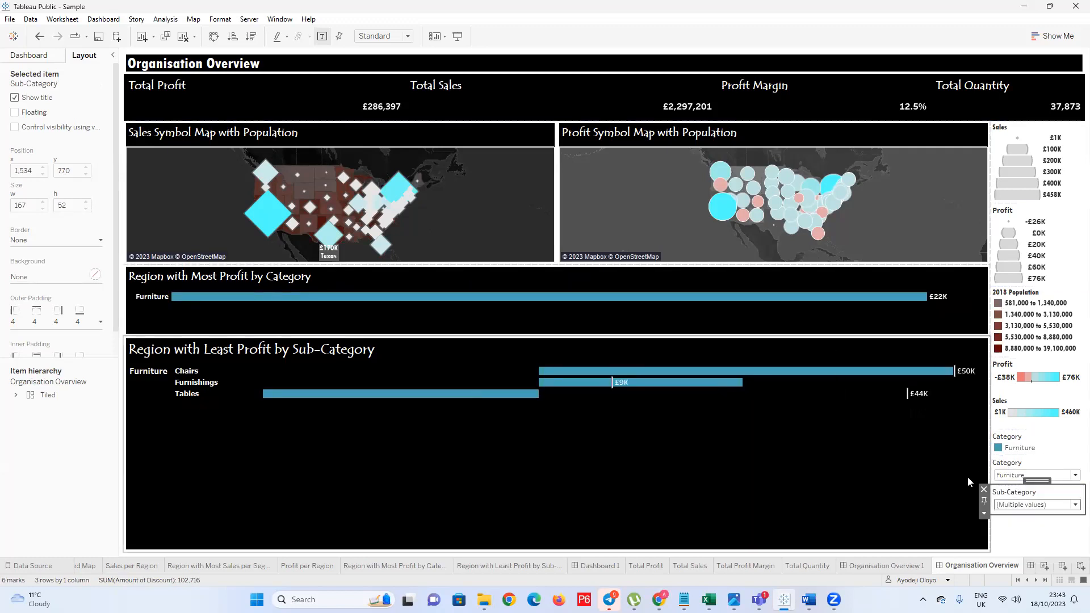
left_click(1074, 507)
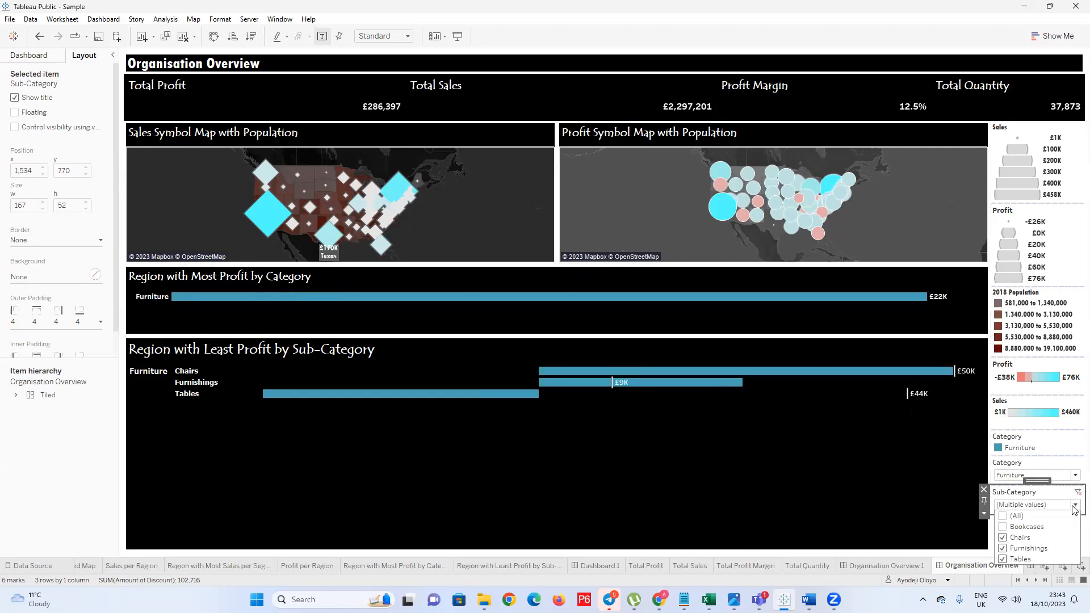
left_click(1073, 515)
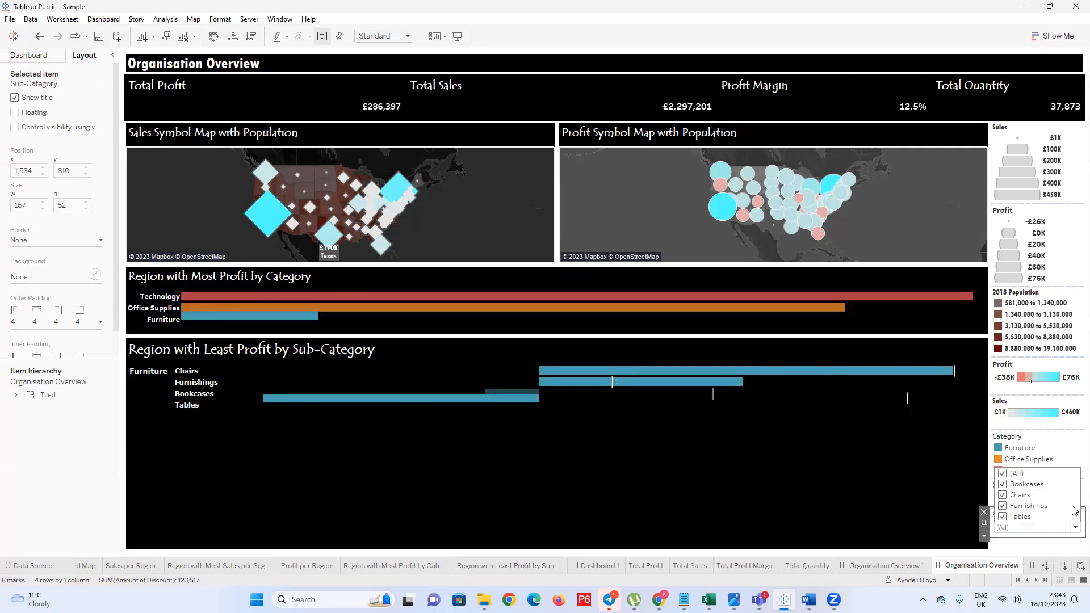
Clear the Sub-Category filter and reselect Bookcases, Chairs, Furnishings and Tables one by one
left_click(1003, 474)
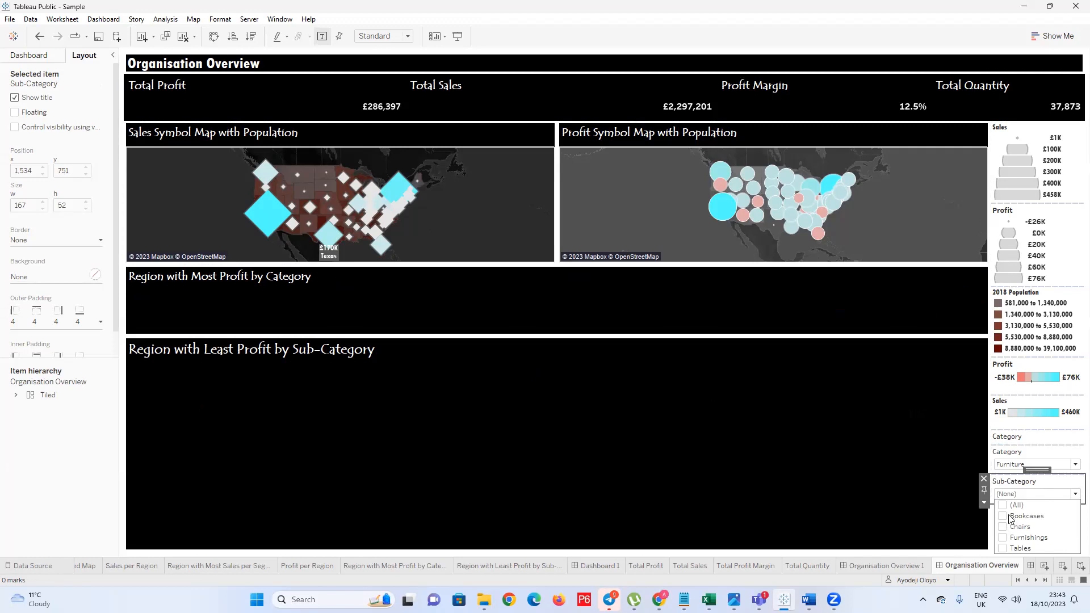
left_click(1002, 516)
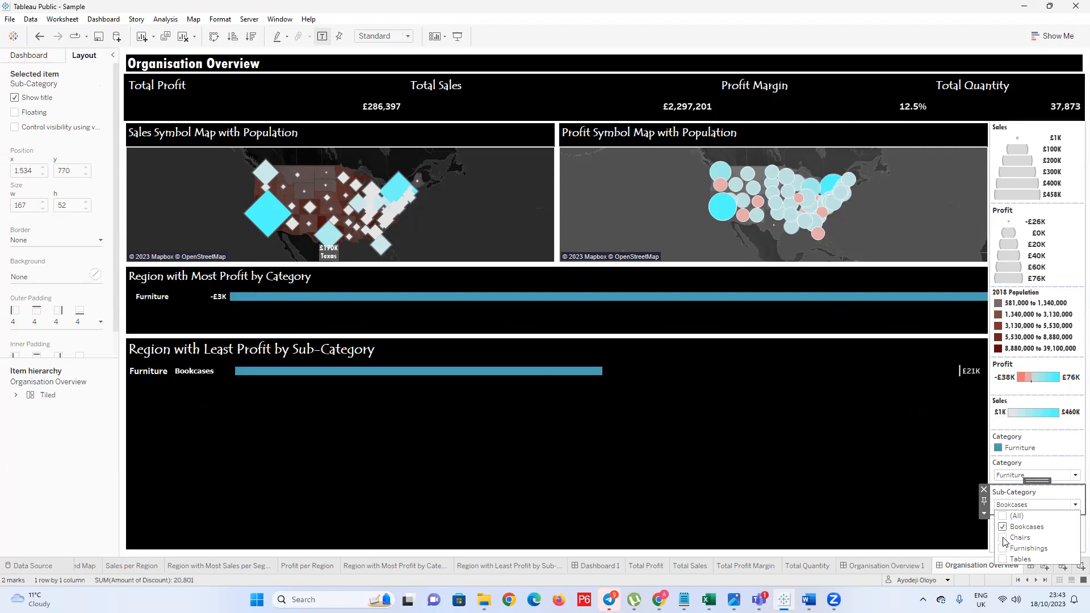
left_click(1002, 537)
left_click(1002, 548)
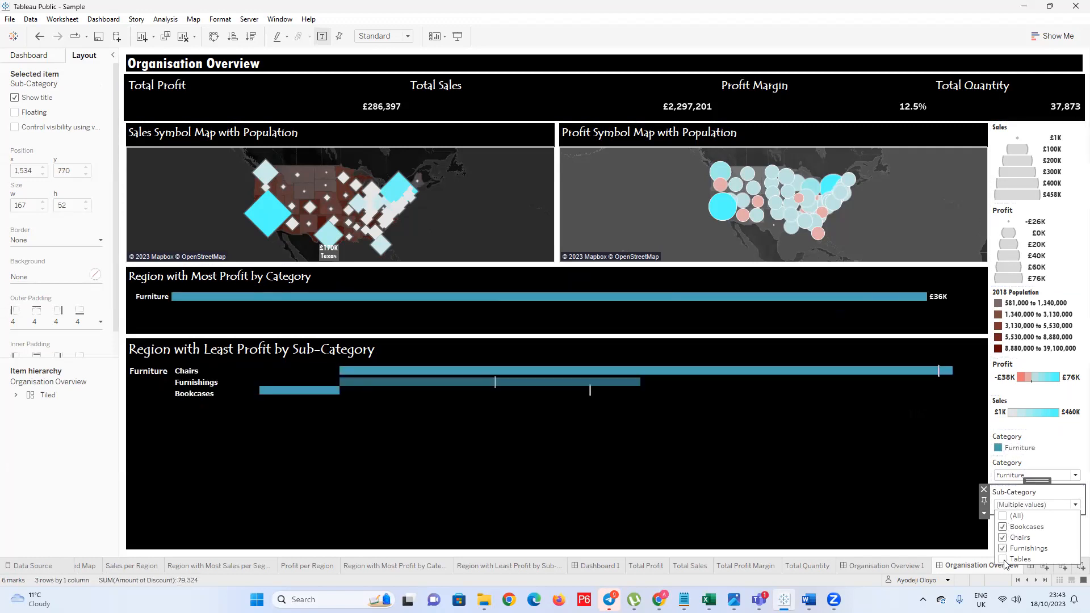
left_click(1003, 558)
Clear every value of the Sub-Category filter and set it back to All
left_click(1002, 515)
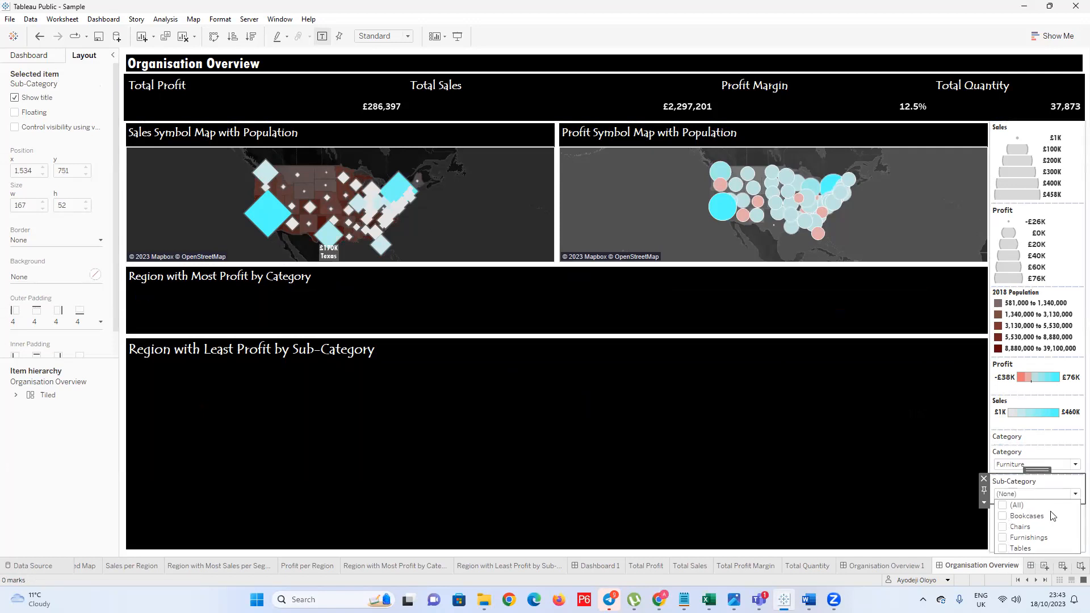
left_click(1074, 452)
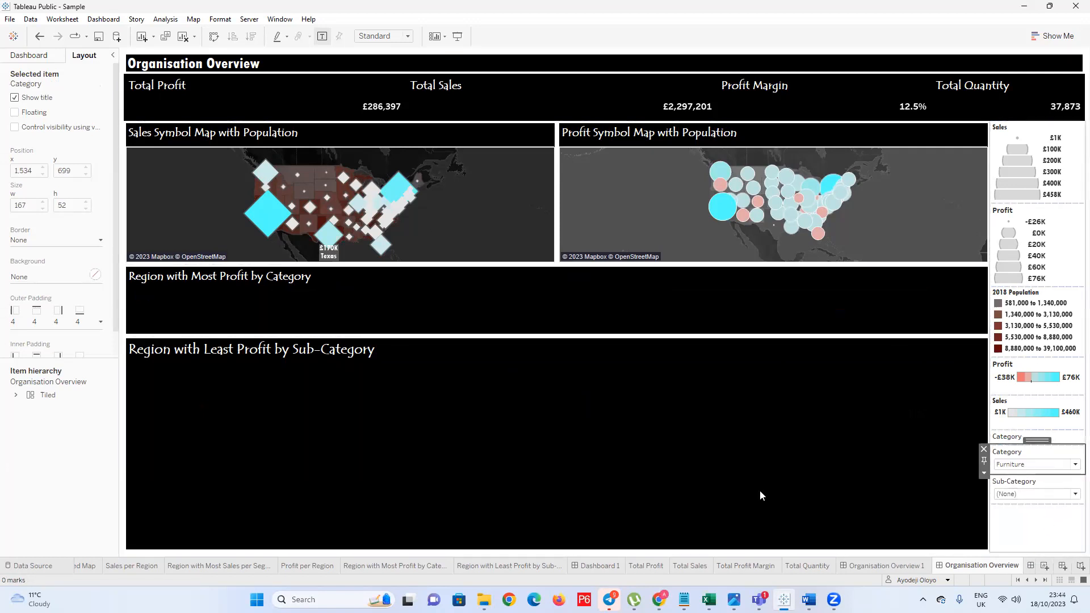
left_click(1065, 493)
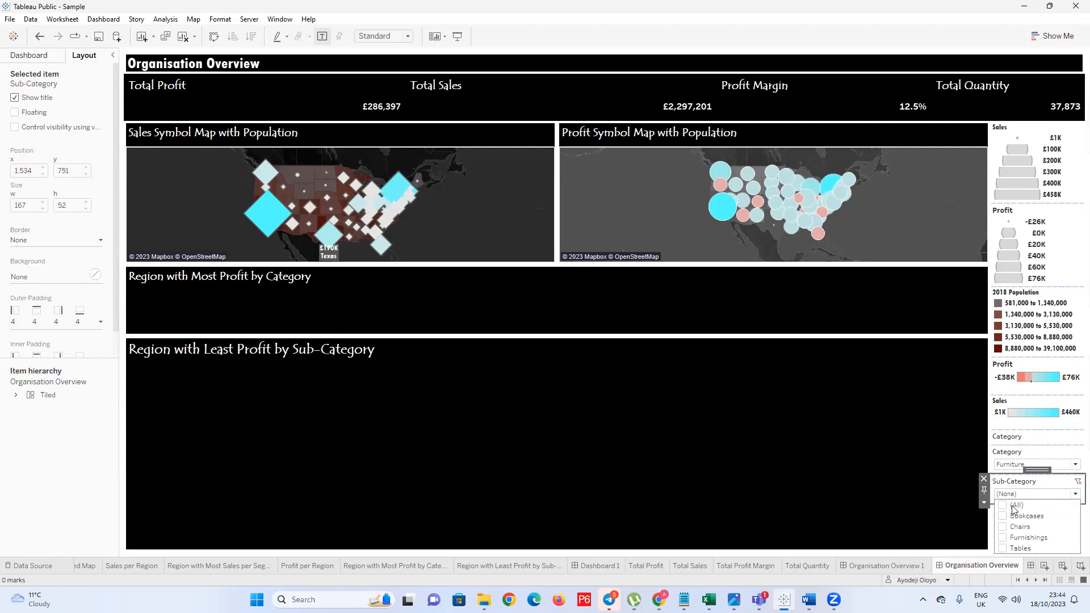
left_click(1003, 505)
left_click(1002, 544)
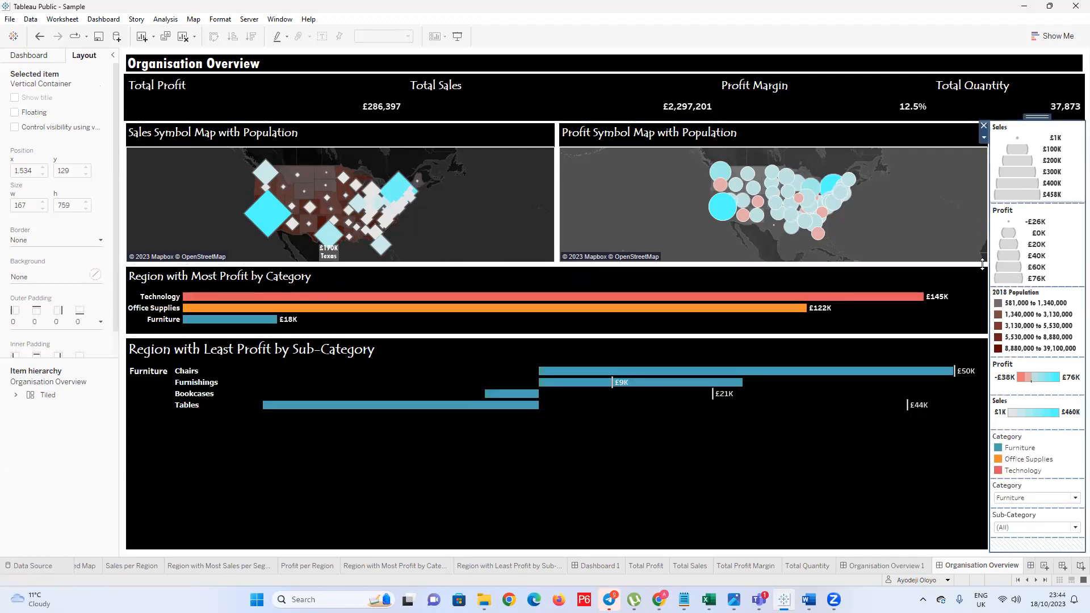
Remove the Profit and Sales size legends from the dashboard
left_click(1029, 367)
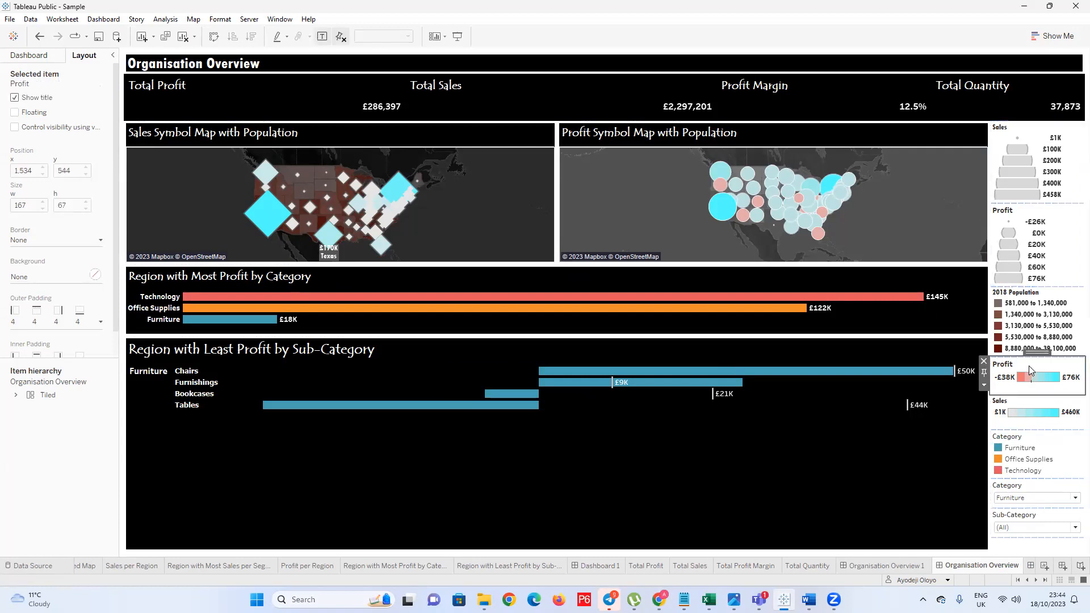
left_click(1039, 246)
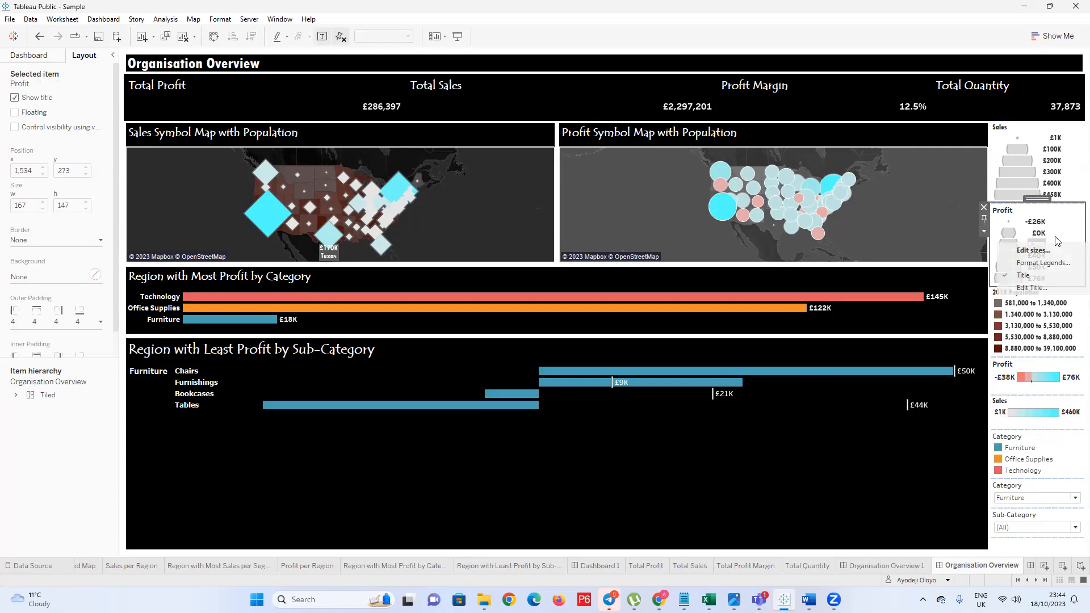
right_click(1059, 230)
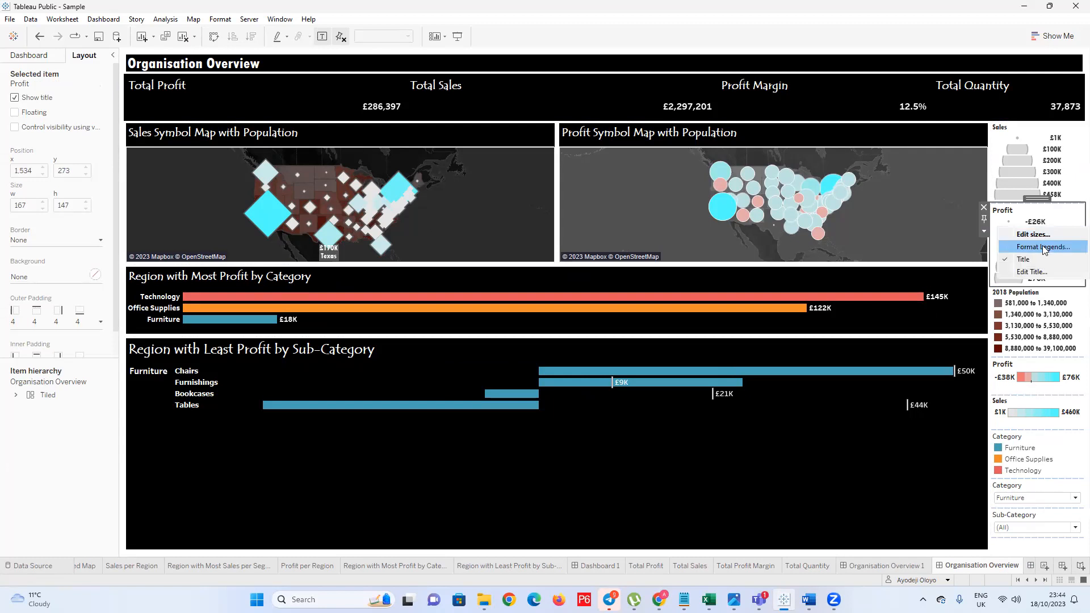
left_click(994, 213)
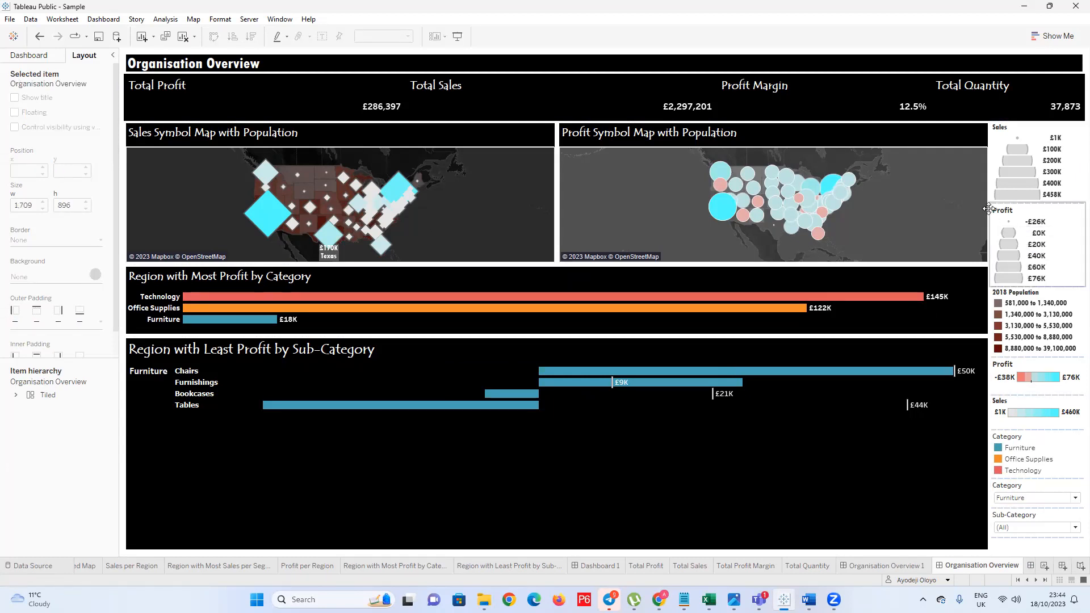
left_click(1003, 214)
left_click(986, 208)
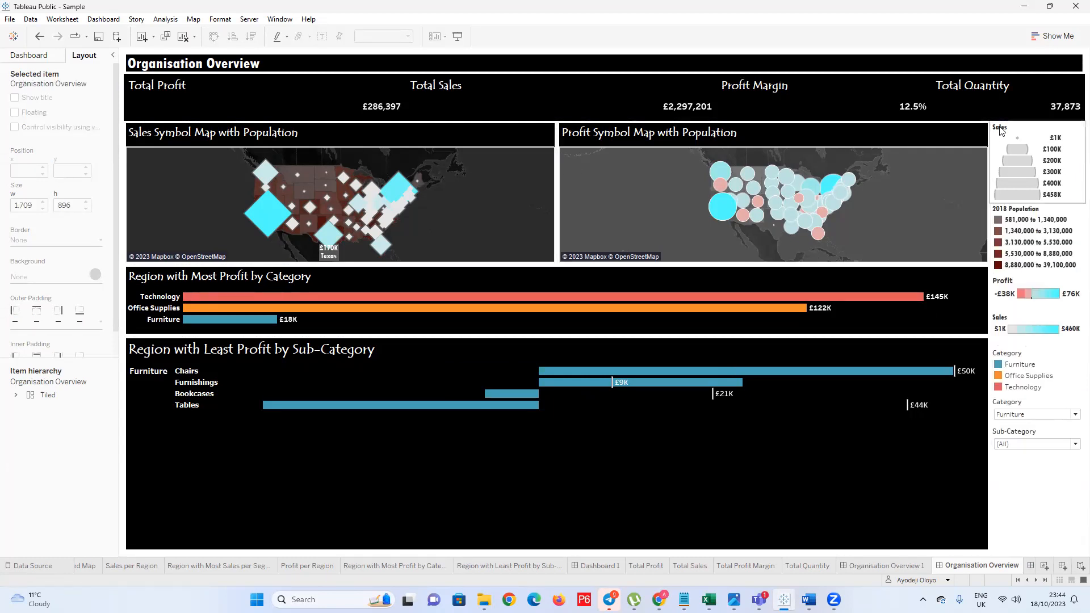
left_click(998, 131)
left_click(986, 126)
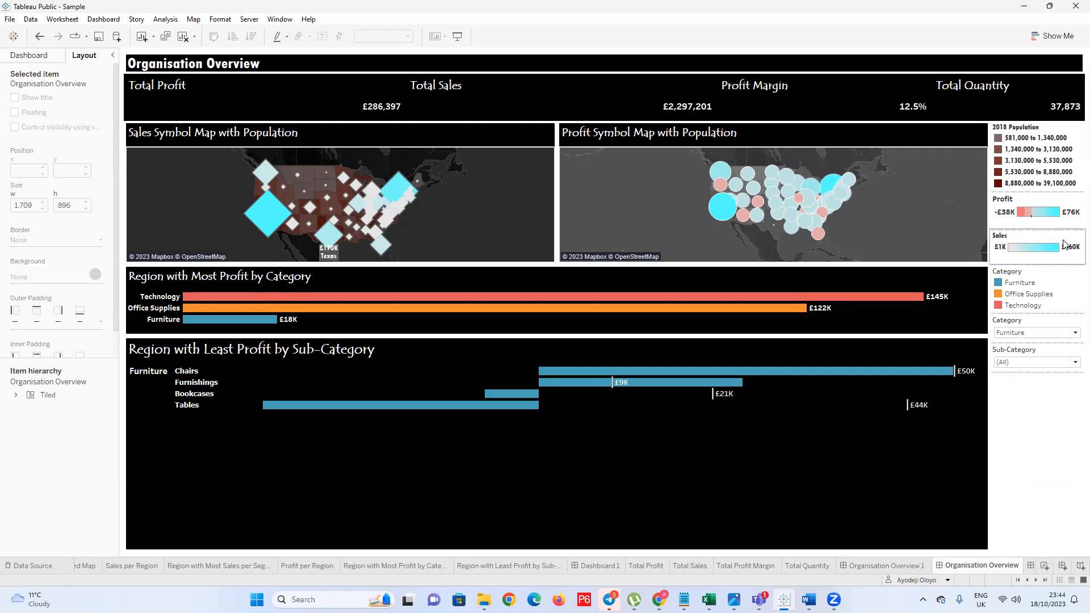
Undo the removal of the Profit and Sales size legends
mouse_move(364, 224)
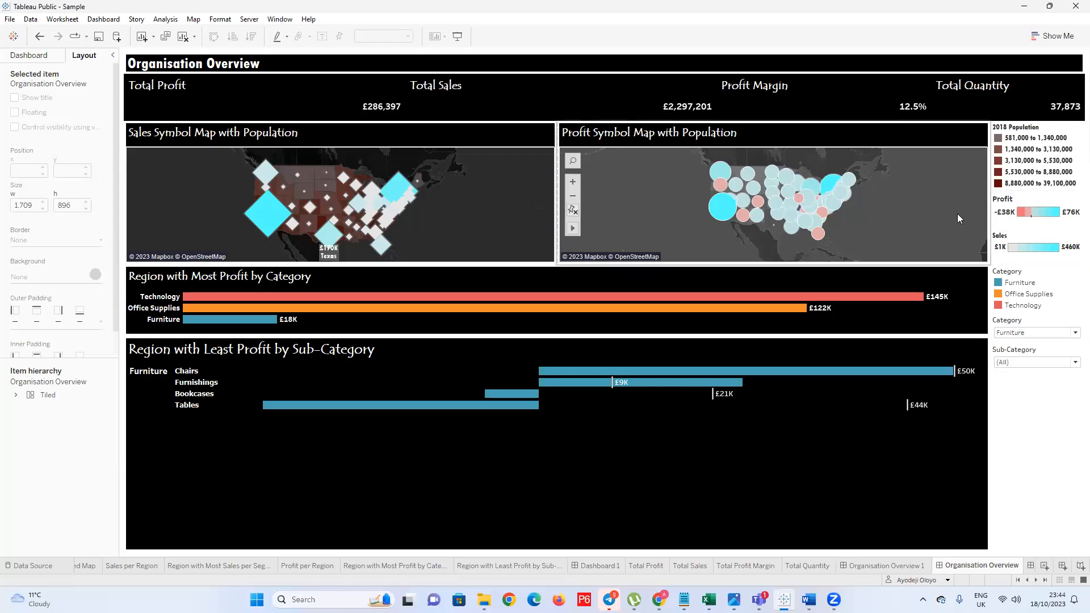
key("ctrl+z")
key("ctrl+z")
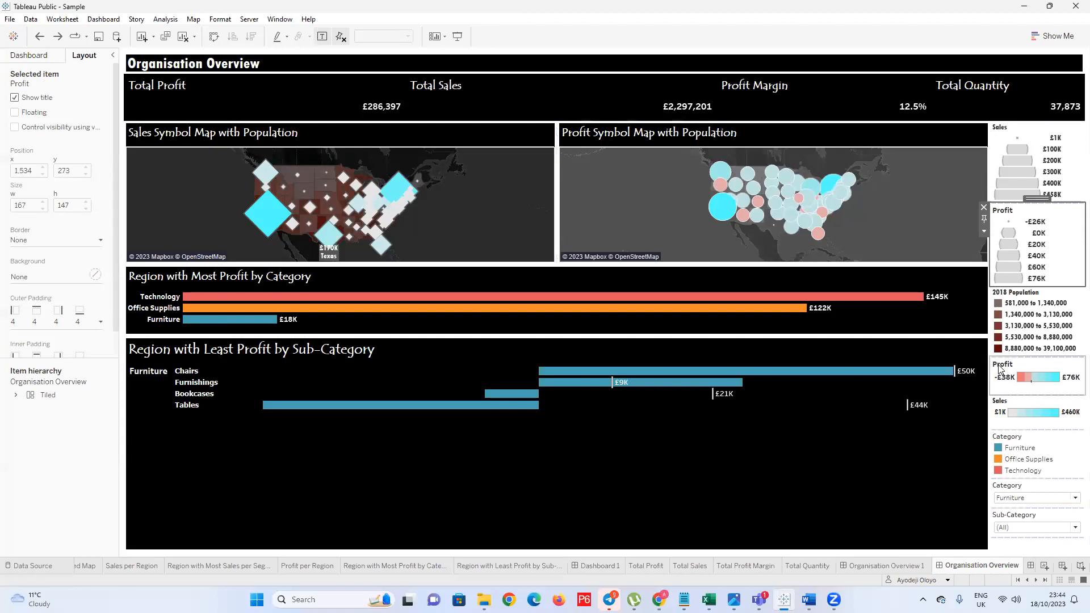
Remove the Profit and Sales colour legends from the dashboard
left_click(1000, 369)
left_click(984, 361)
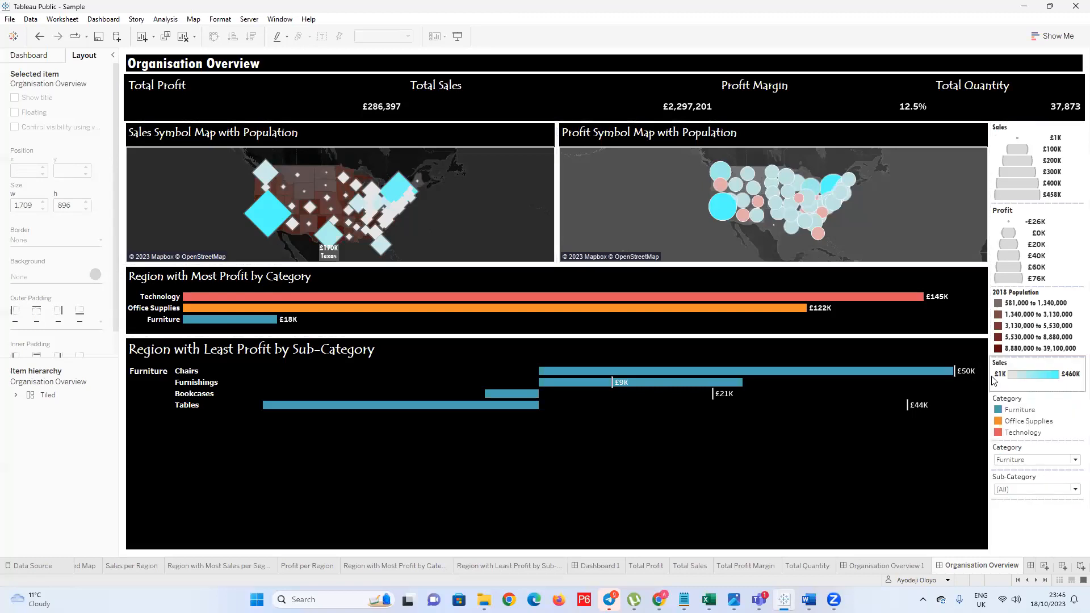
left_click(999, 372)
left_click(983, 361)
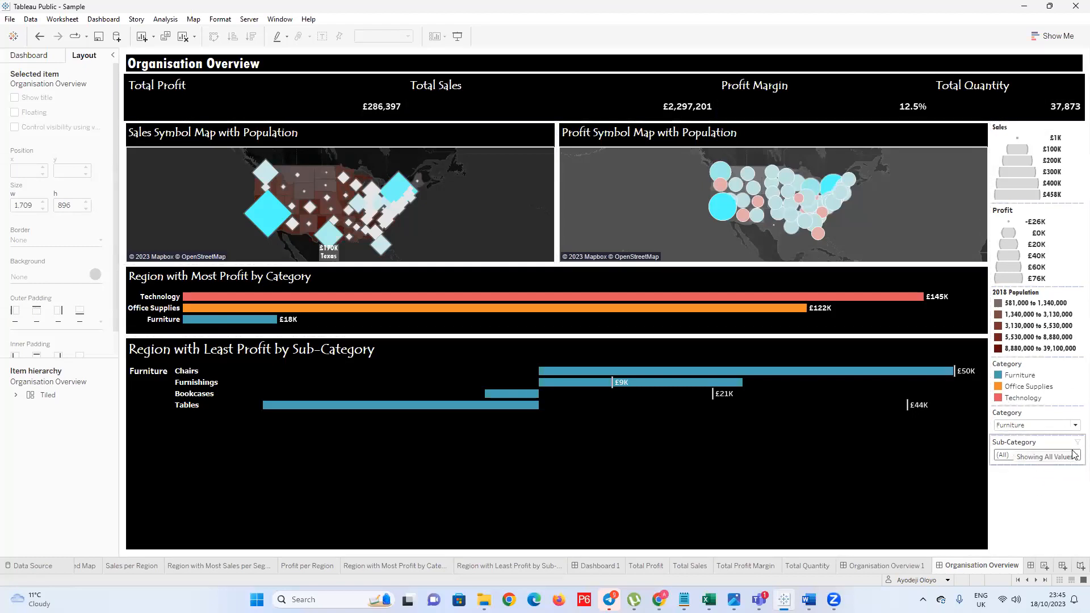
left_click(1074, 455)
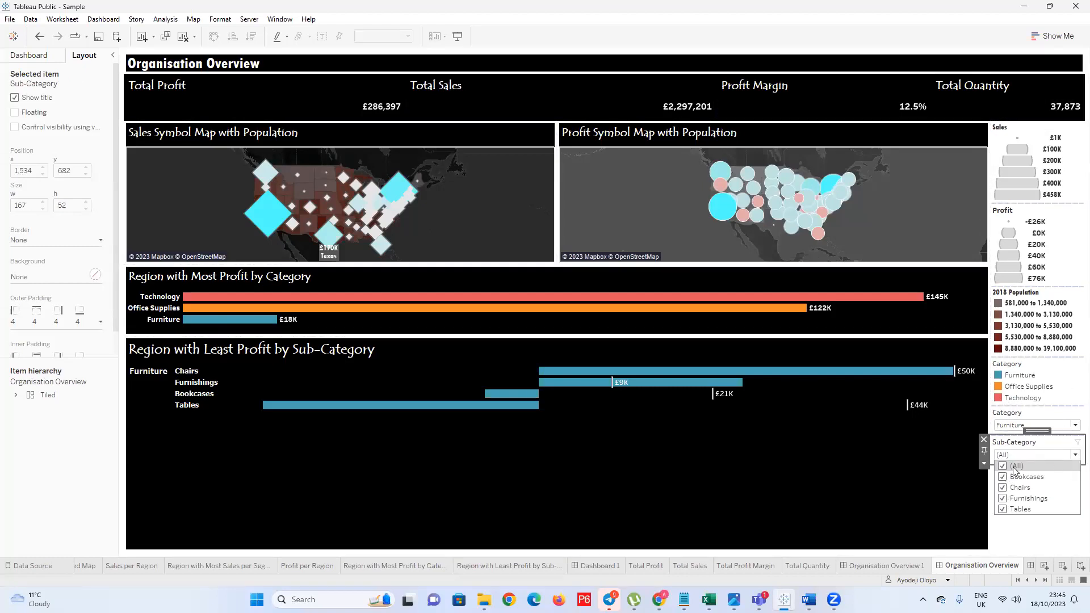
left_click(1010, 531)
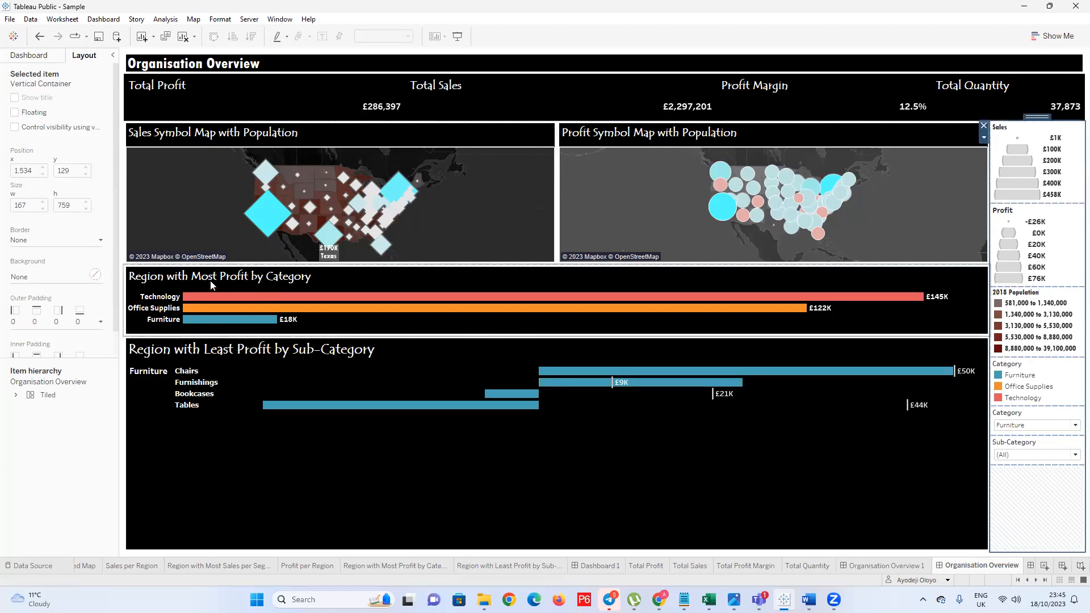
Set the background of the dashboard's outer Tiled container to black
left_click(121, 226)
left_click(97, 276)
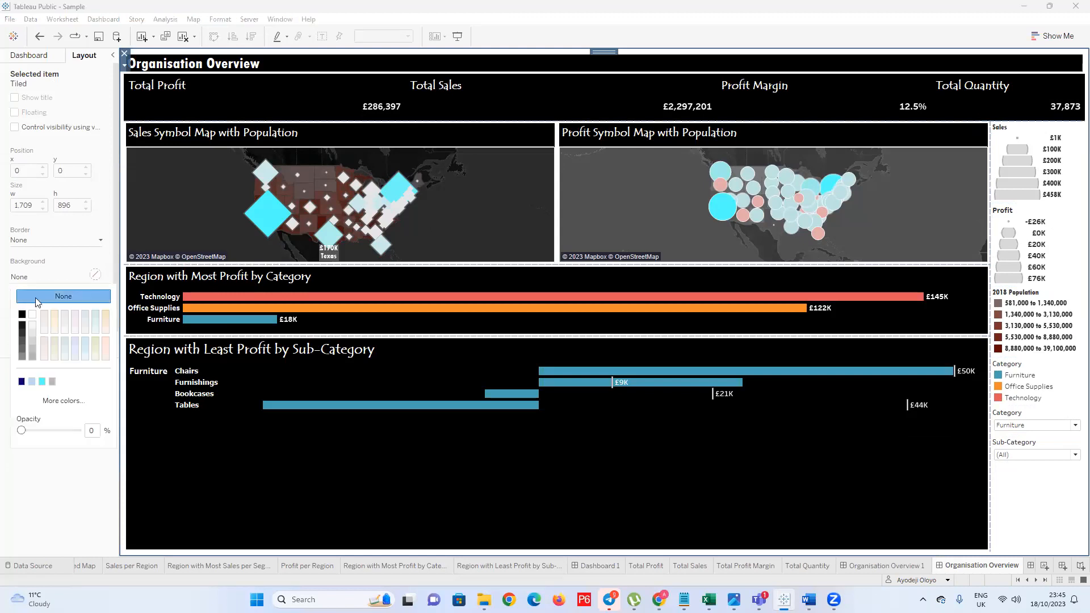
left_click(22, 314)
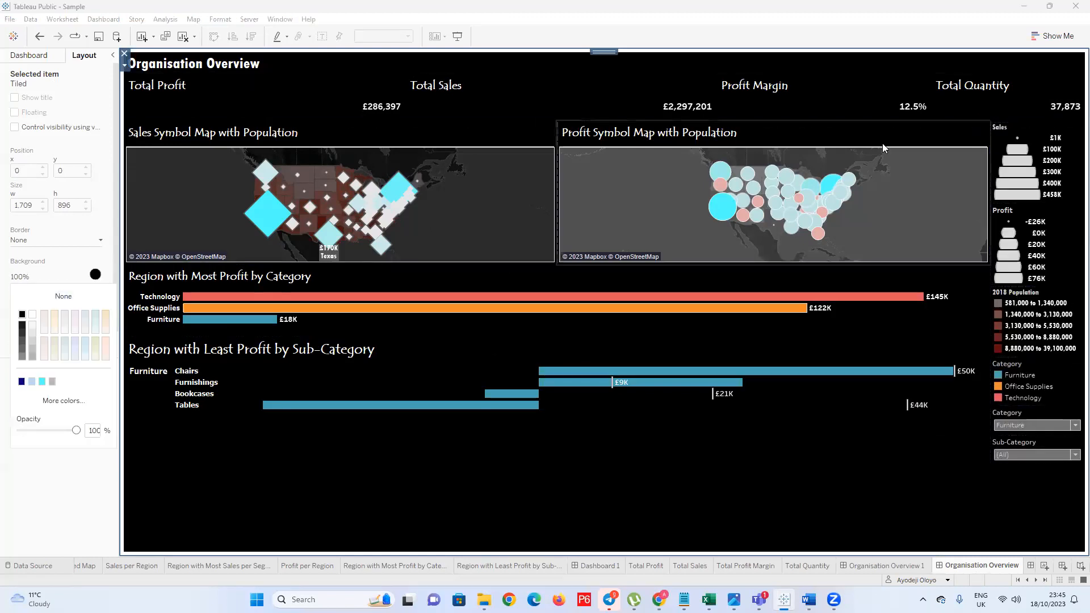
Show the dashboard in presentation mode and set the Category filter to All
left_click(459, 43)
left_click(458, 44)
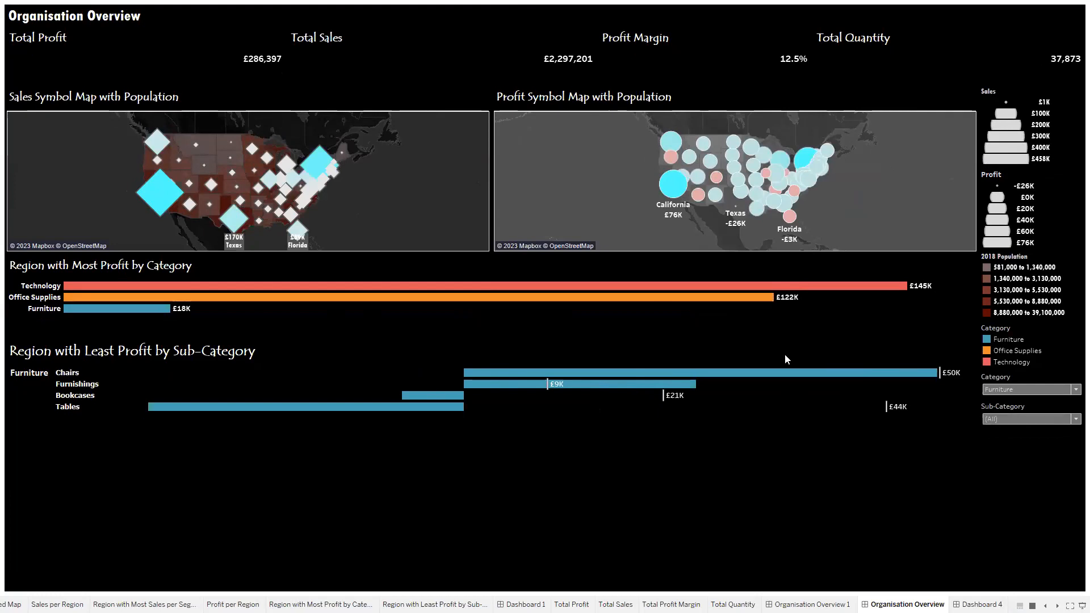
left_click(1075, 419)
left_click(1074, 390)
left_click(997, 402)
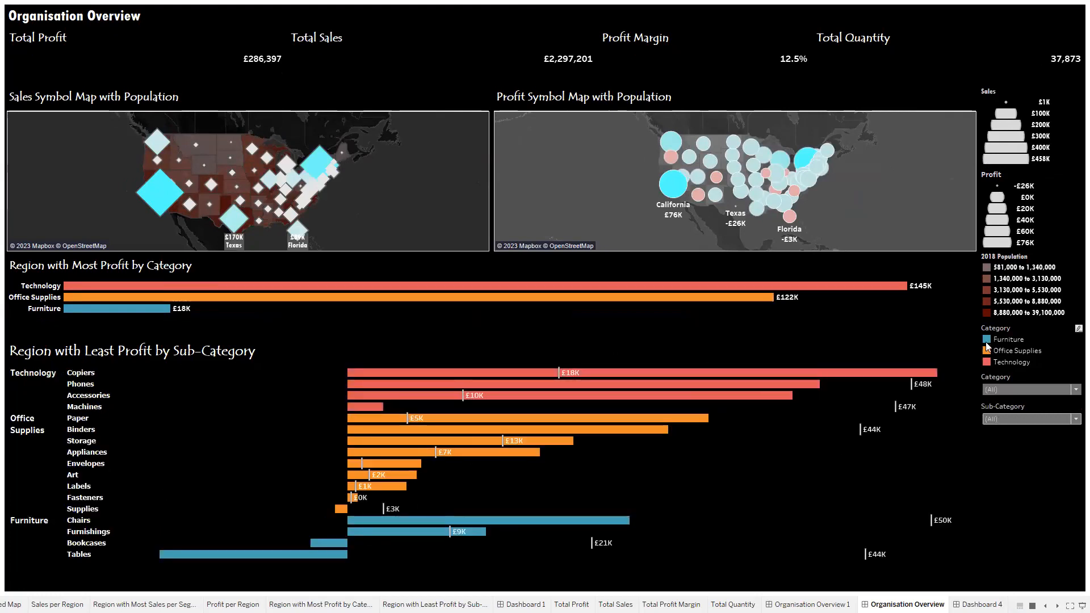
Look through the available values of the Category and Sub-Category filters
left_click(1074, 389)
left_click(1029, 470)
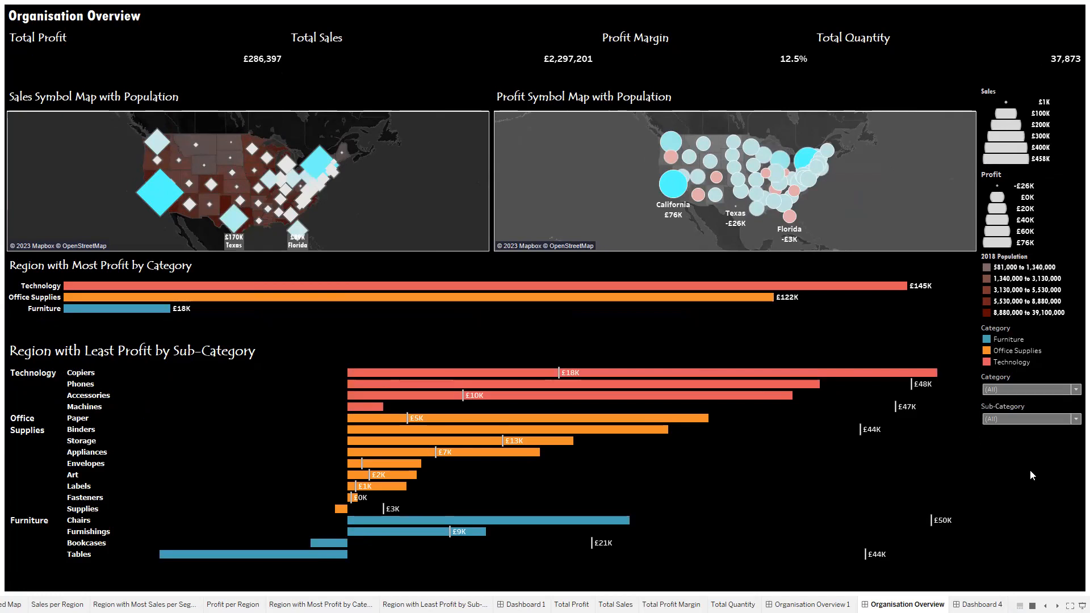
left_click(1075, 418)
left_click(1071, 495)
Select individual bars in the Most Profit by Category chart and state marks on both maps to examine their highlighting and details
left_click(716, 286)
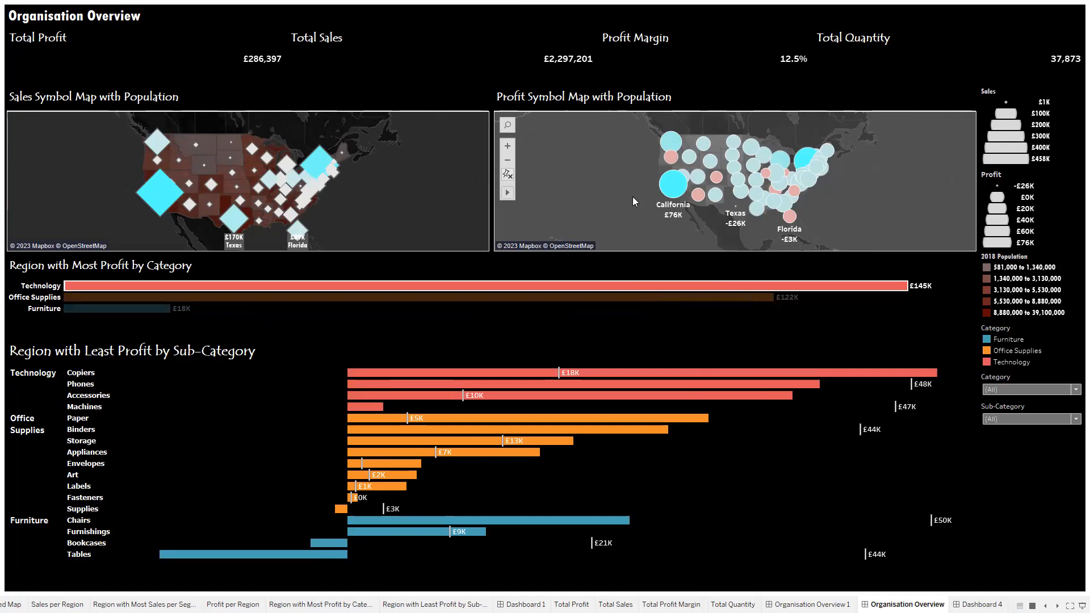
left_click(670, 191)
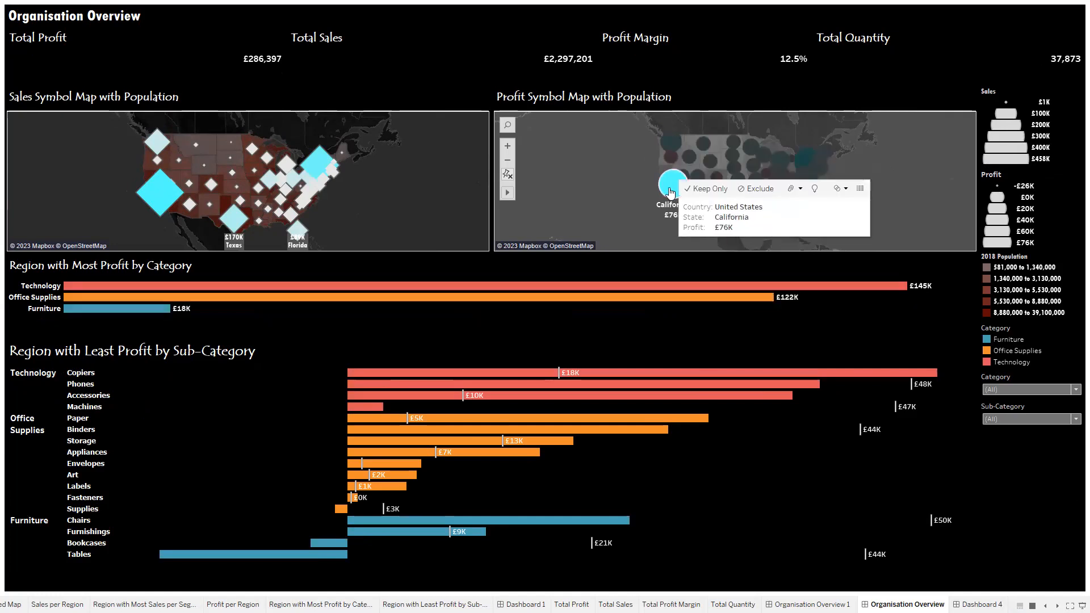
left_click(672, 193)
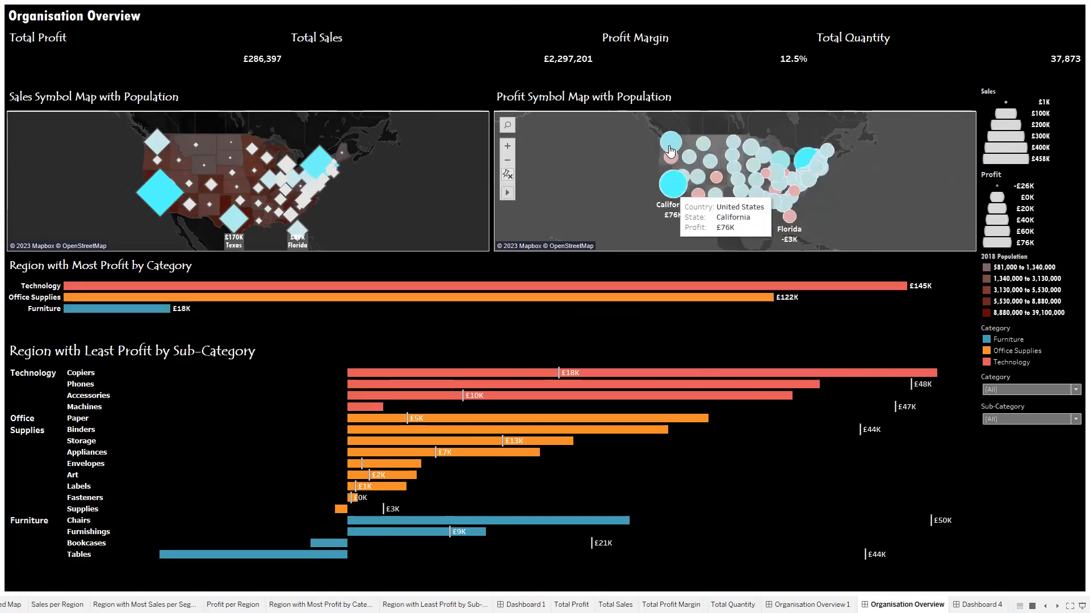
left_click(670, 142)
left_click(546, 187)
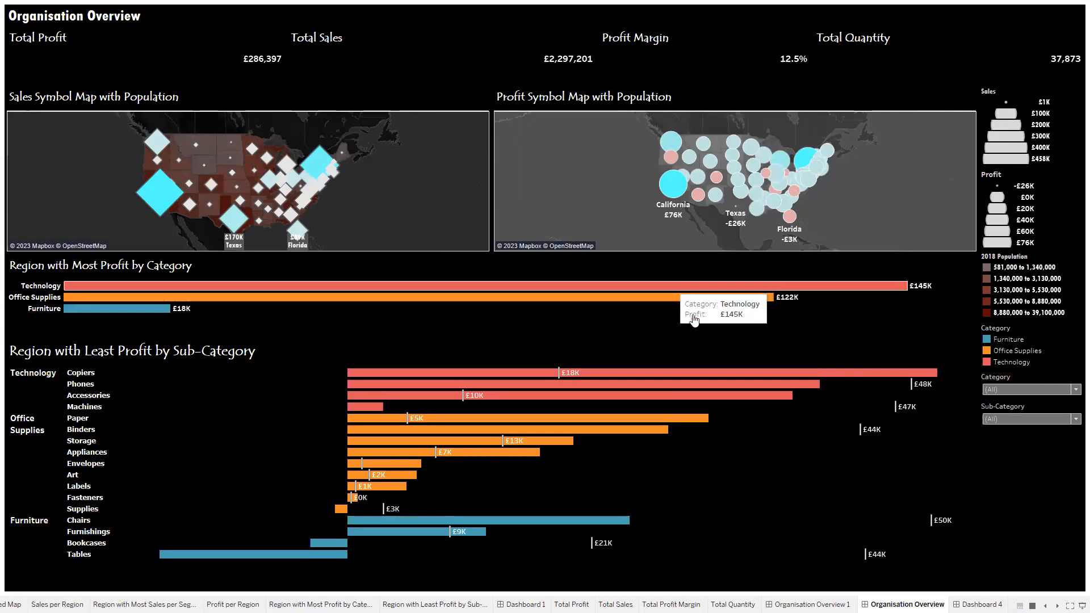
left_click(316, 169)
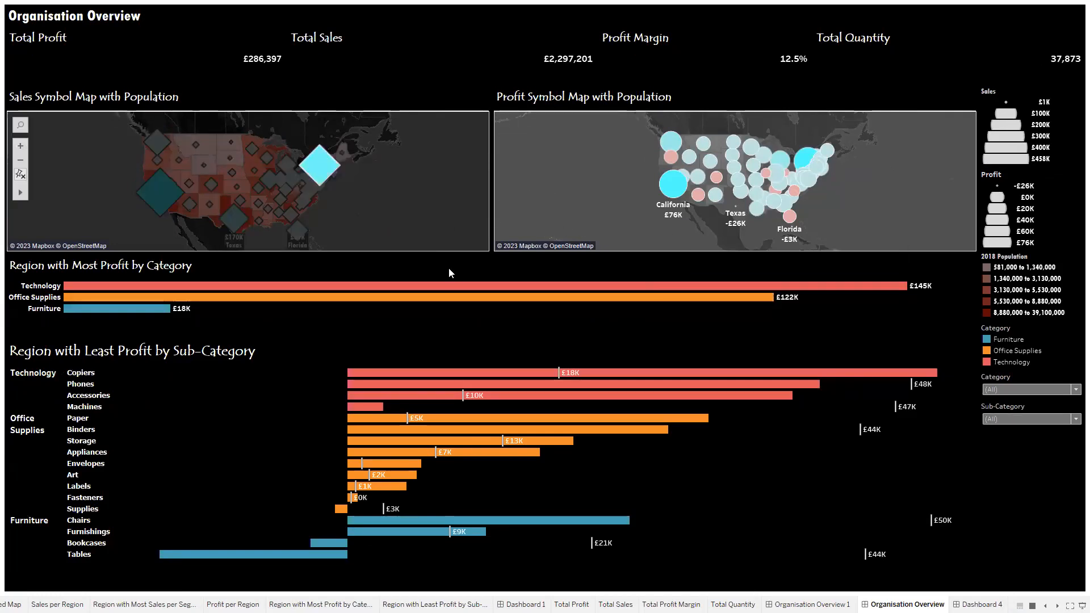
mouse_move(288, 168)
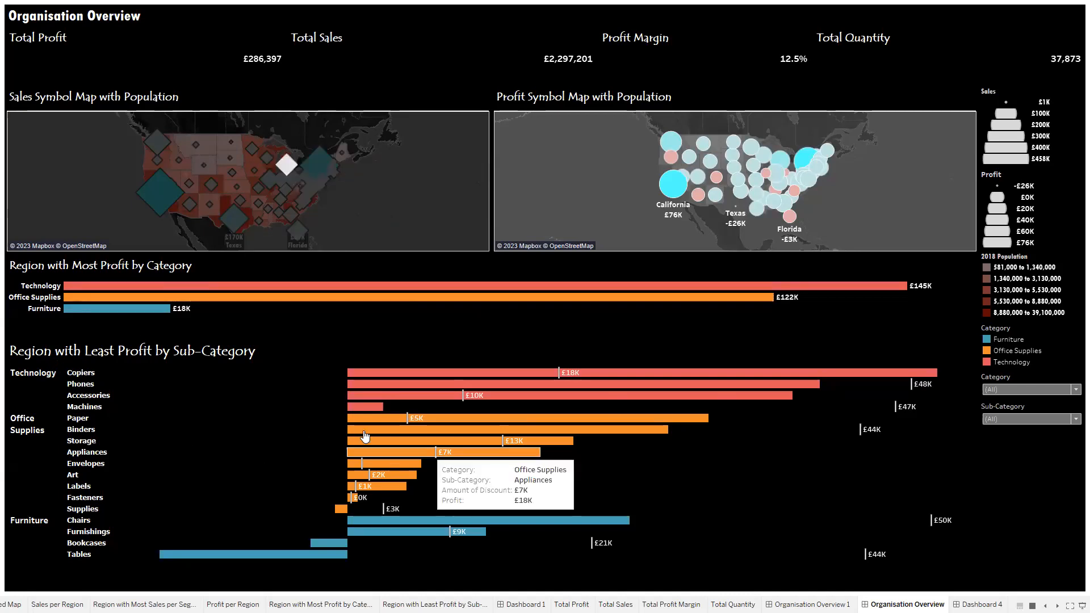
left_click(419, 295)
right_click(420, 294)
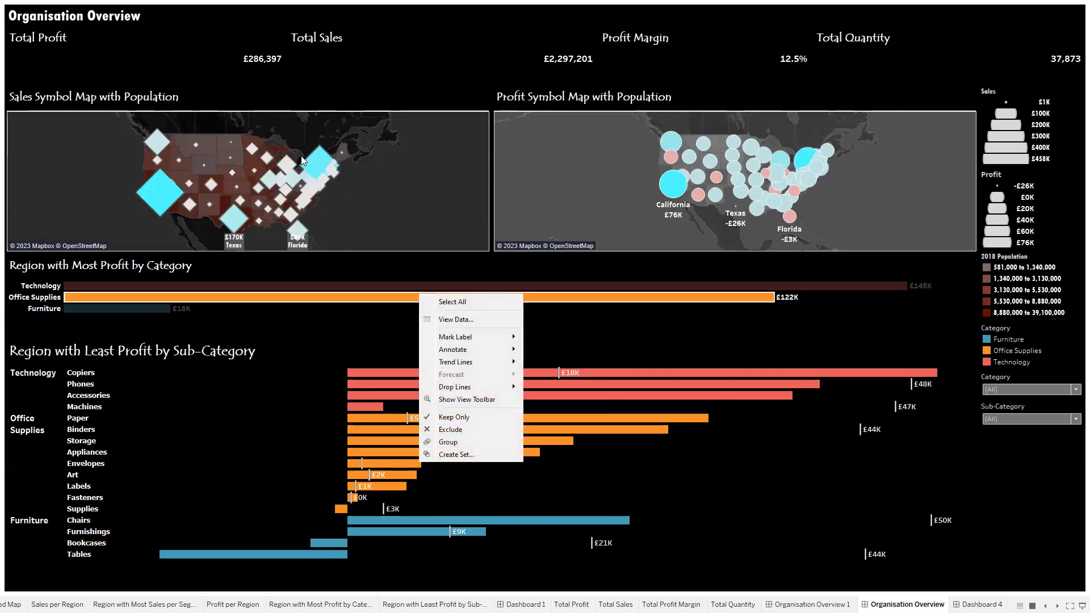
mouse_move(429, 362)
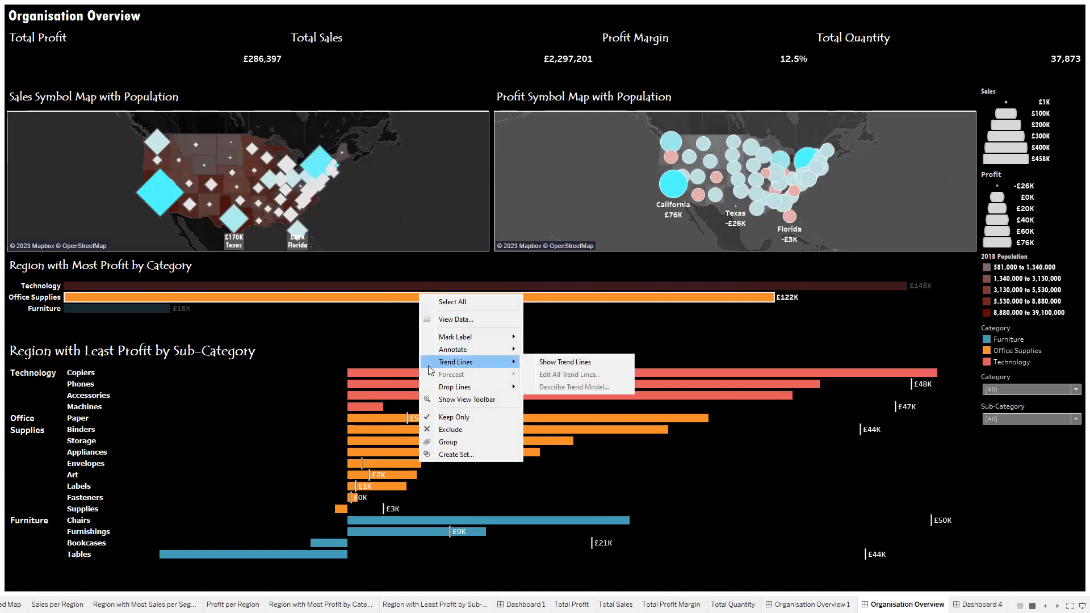
left_click(374, 355)
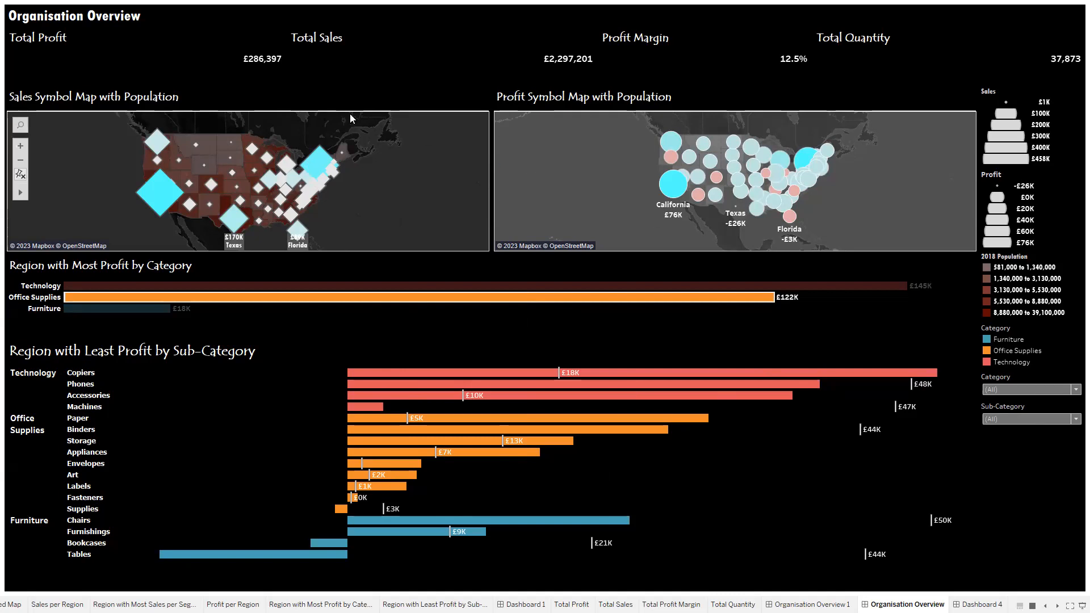
Apply the Category filter also to the Sales Symbol Map with Population and Profit Symbol Map with Population worksheets
right_click(1001, 377)
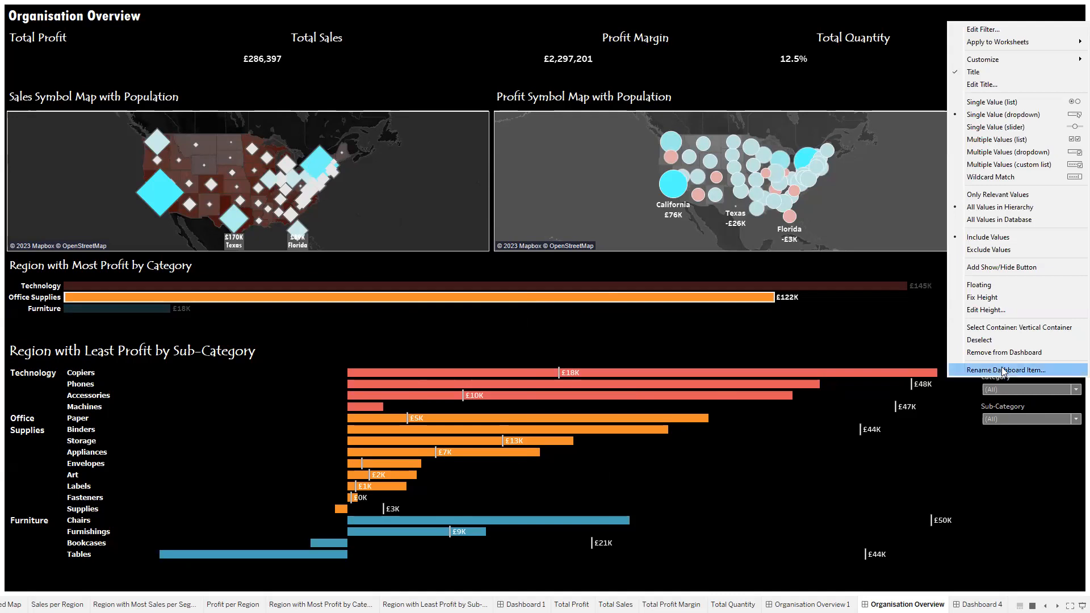
mouse_move(990, 46)
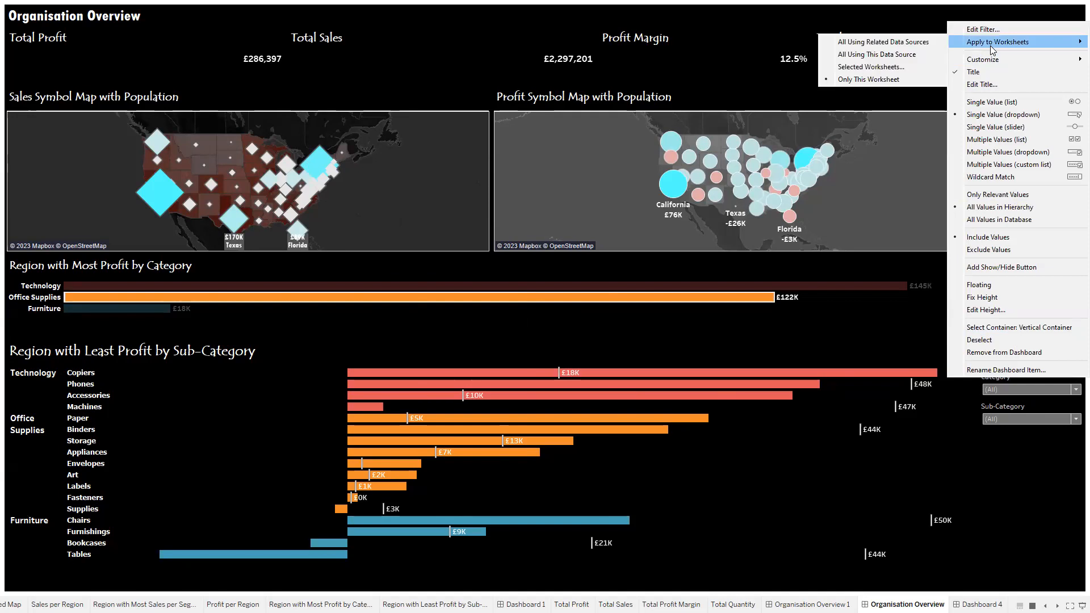
left_click(867, 67)
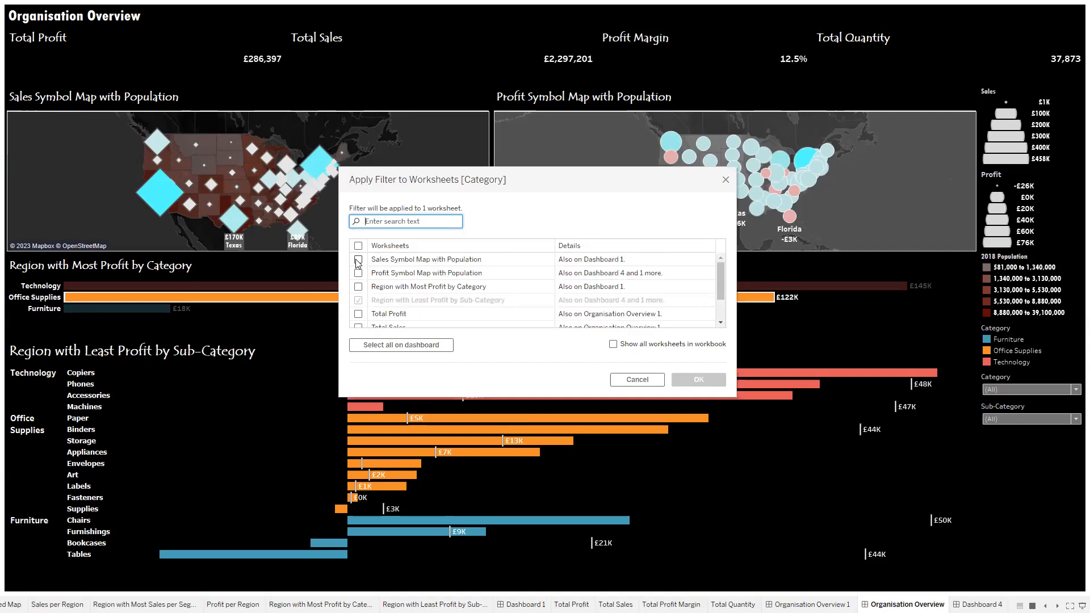
left_click(358, 261)
scroll(567, 297, "down", 2)
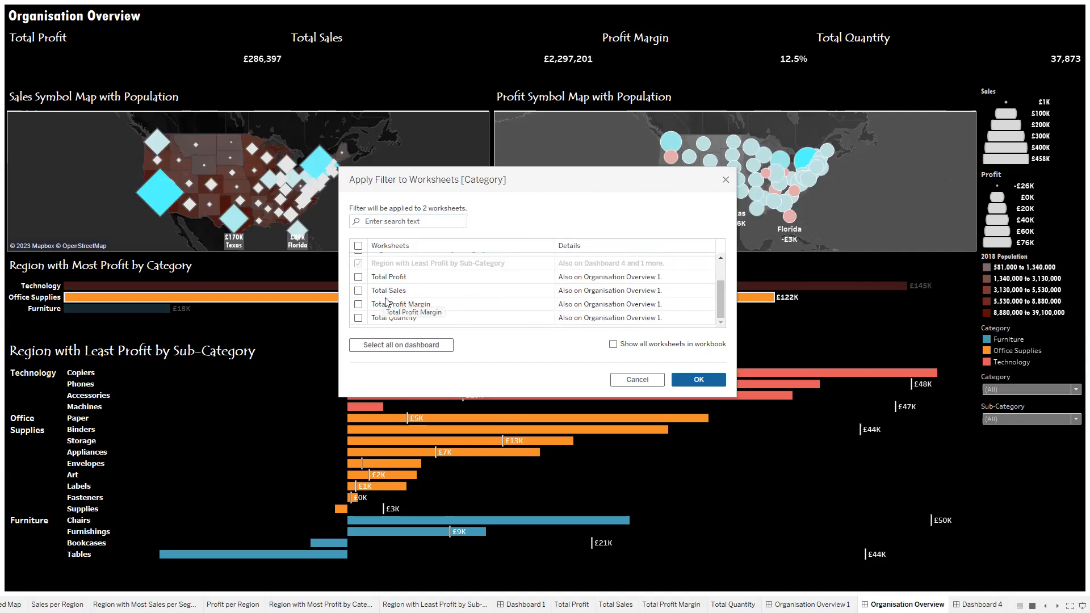
scroll(375, 306, "up", 1)
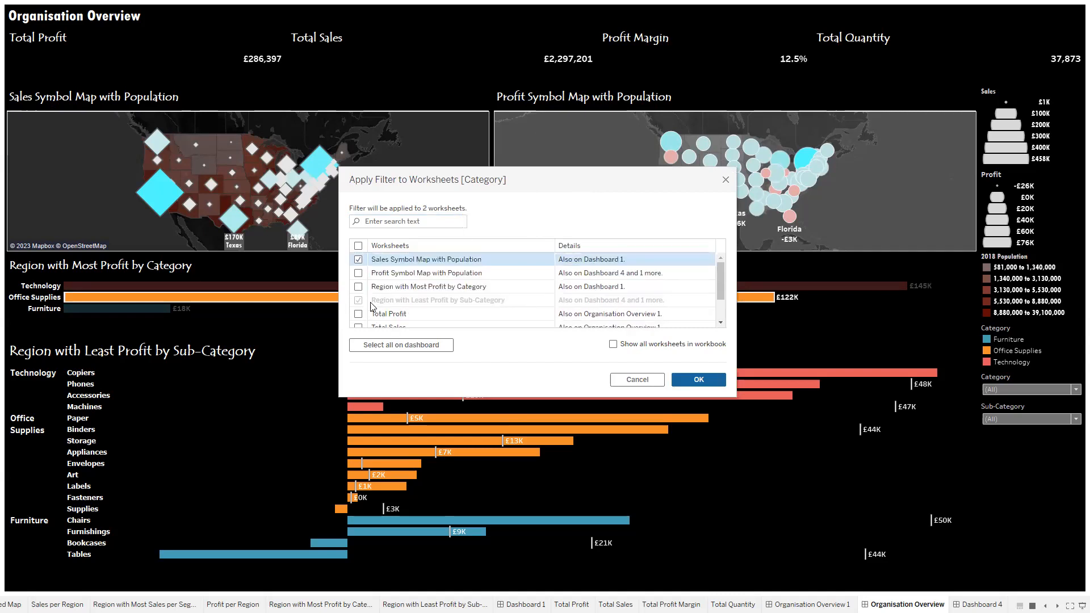
left_click(358, 273)
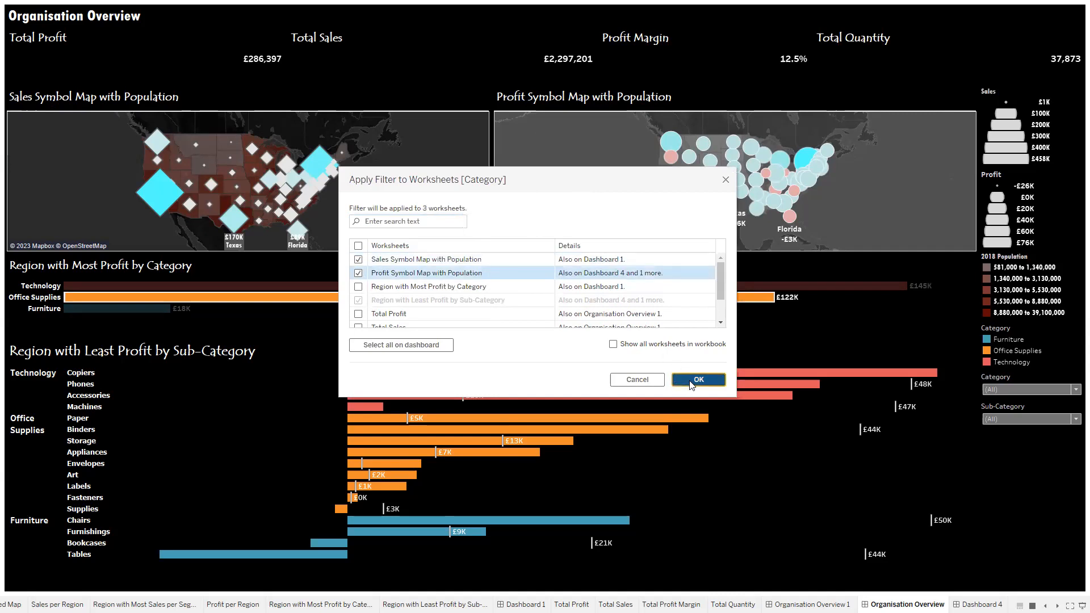
left_click(690, 379)
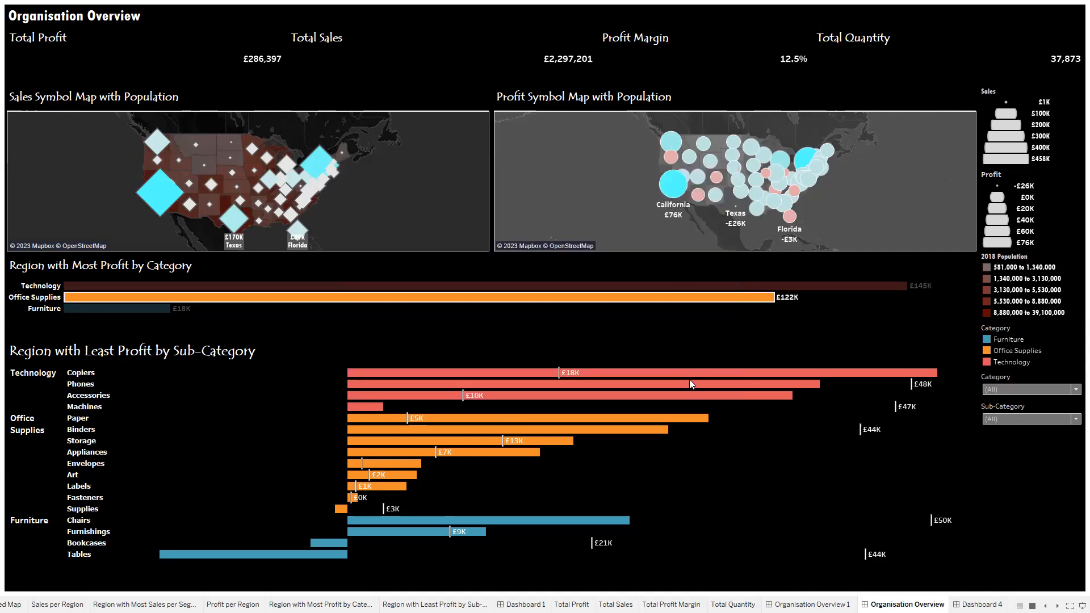
Check the dashboard's response to setting the Category filter to Furniture and back to All, and to selecting the Copiers bar
left_click(1061, 391)
left_click(1027, 407)
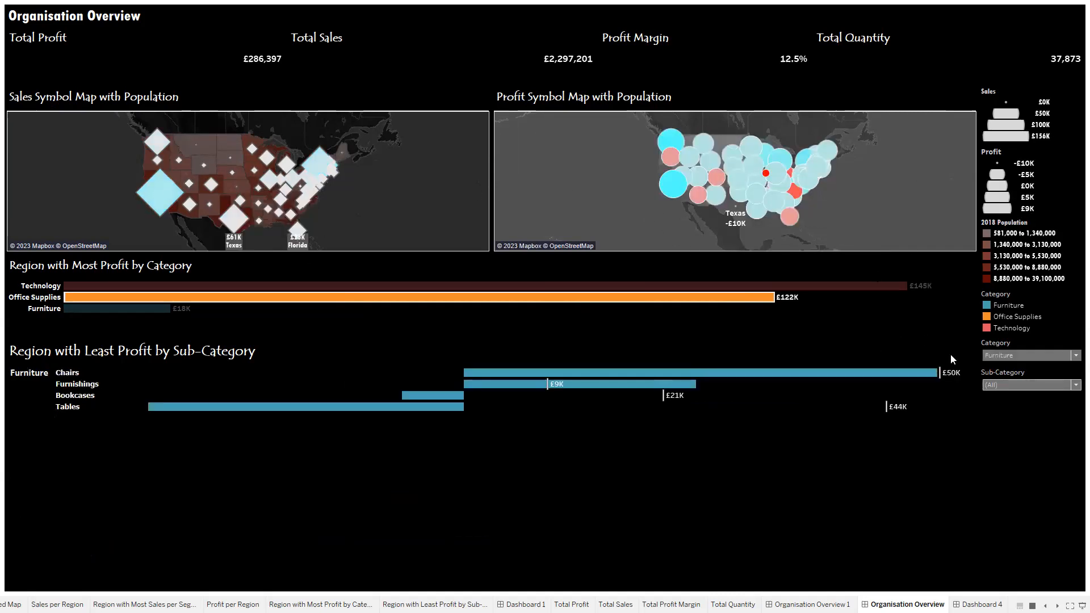
left_click(1075, 357)
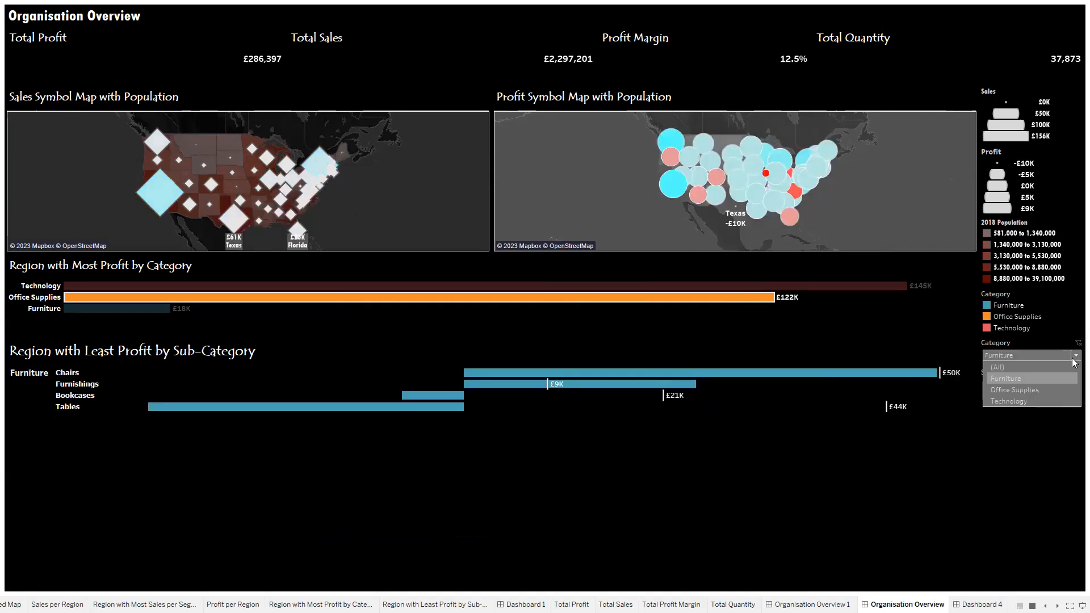
left_click(1013, 364)
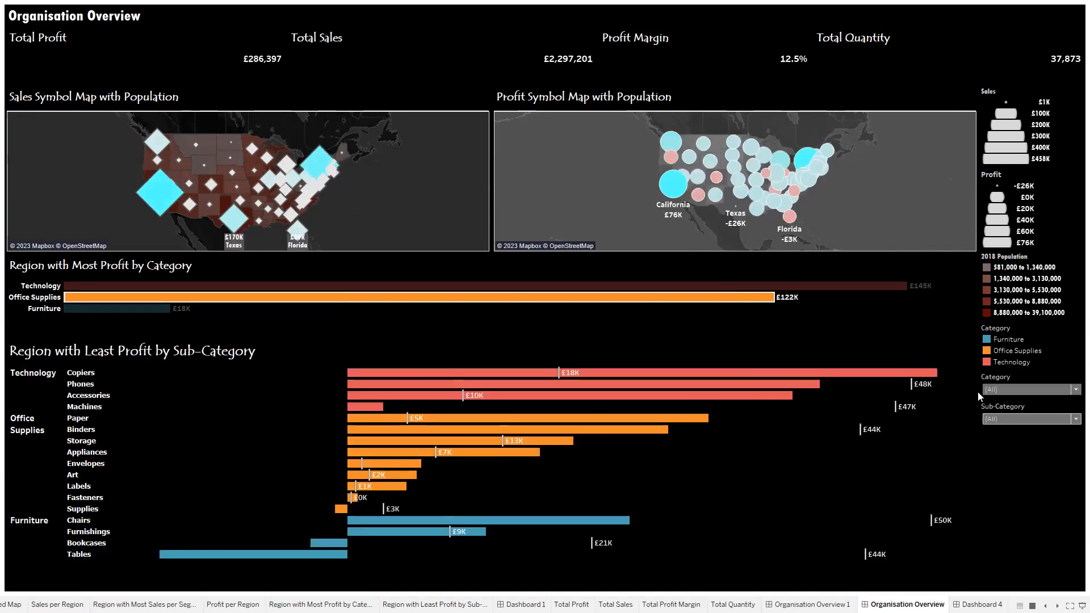
left_click(792, 372)
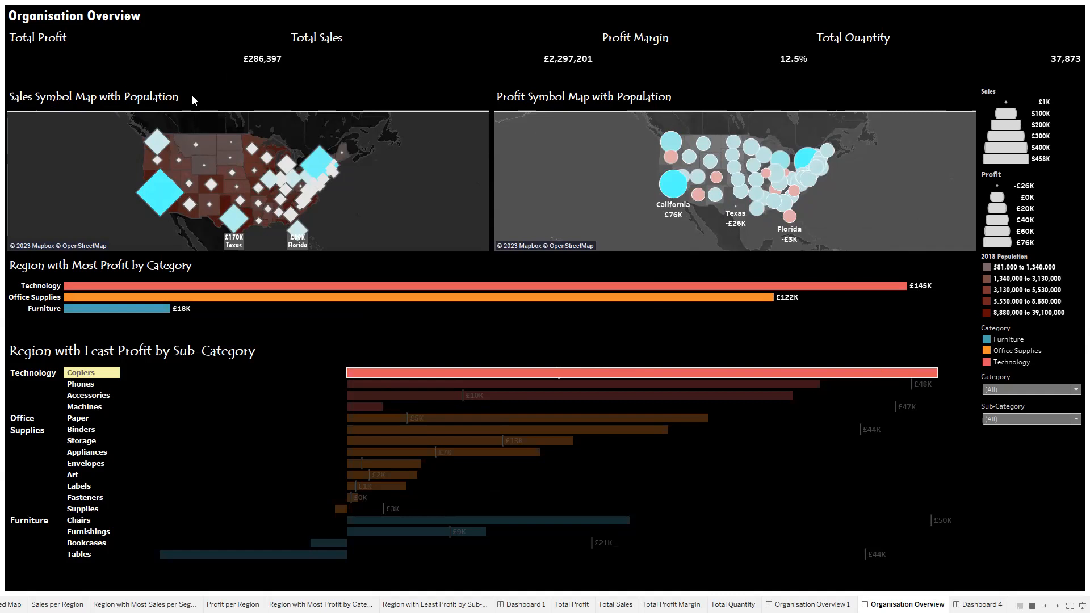
Leave presentation mode and look over the Dashboard 4, Organisation Overview and Organisation Overview 1 dashboards
key("Escape")
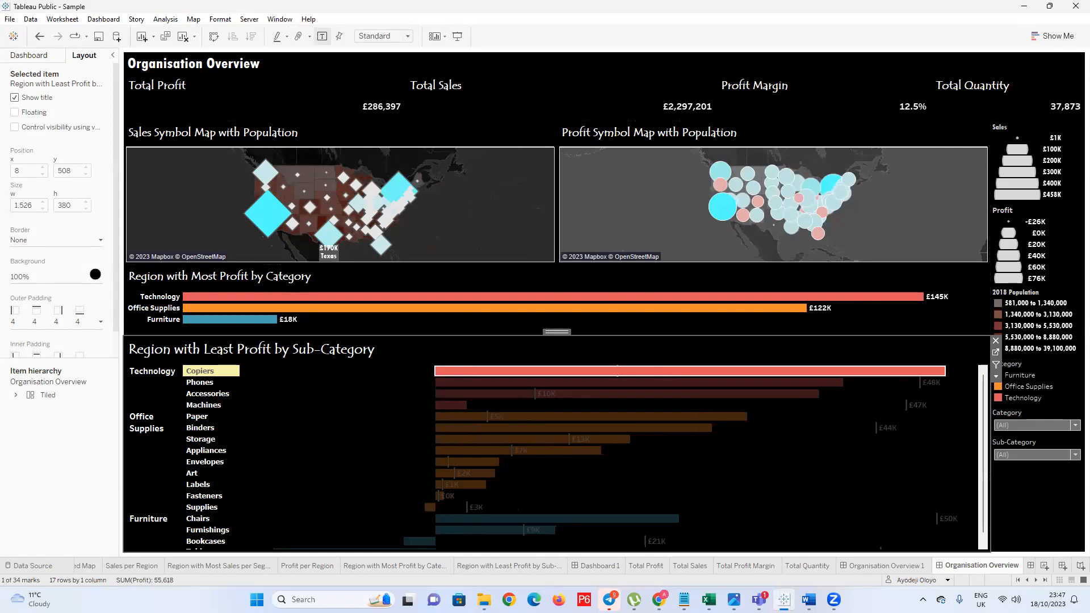
left_click(1079, 566)
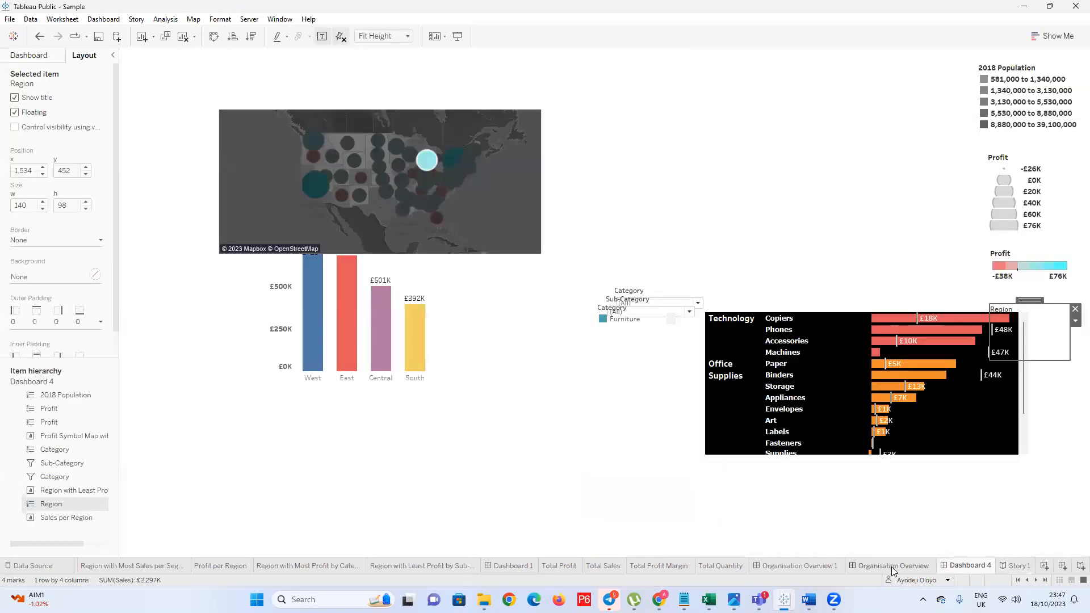
left_click(892, 567)
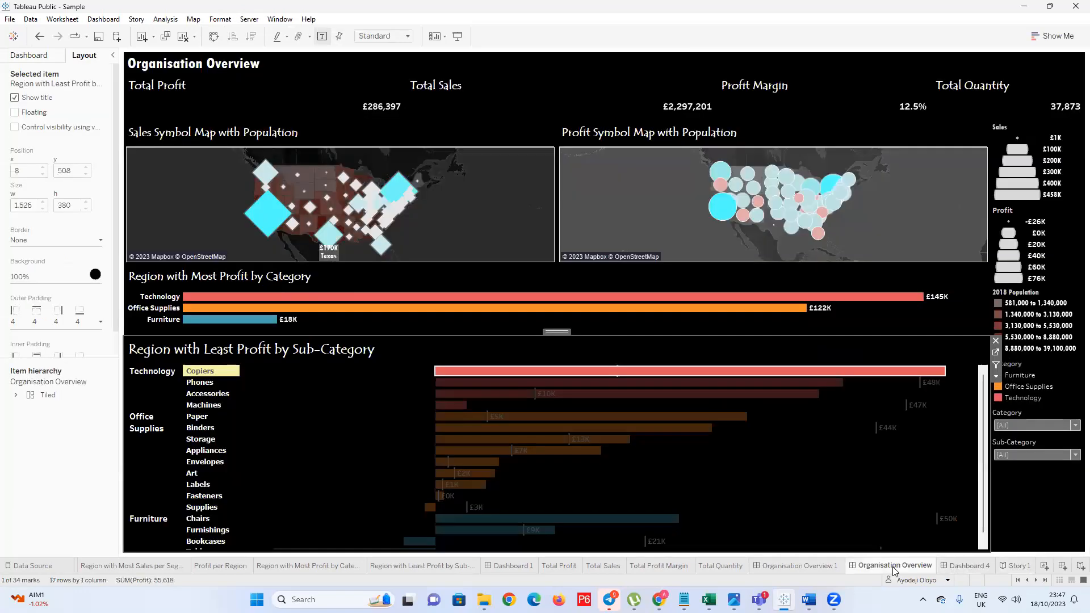
left_click(801, 567)
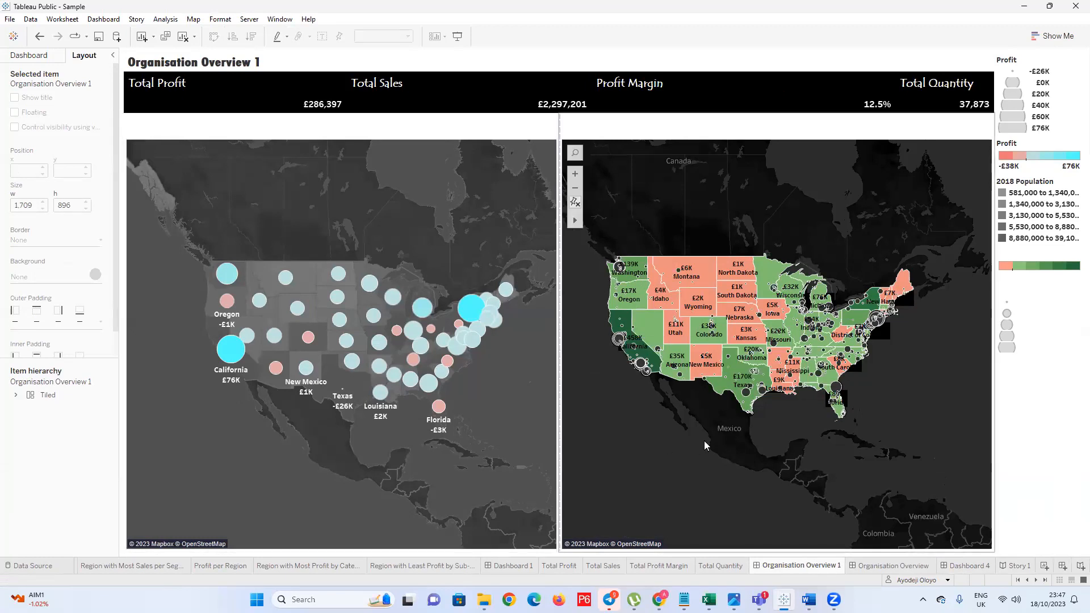
mouse_move(705, 305)
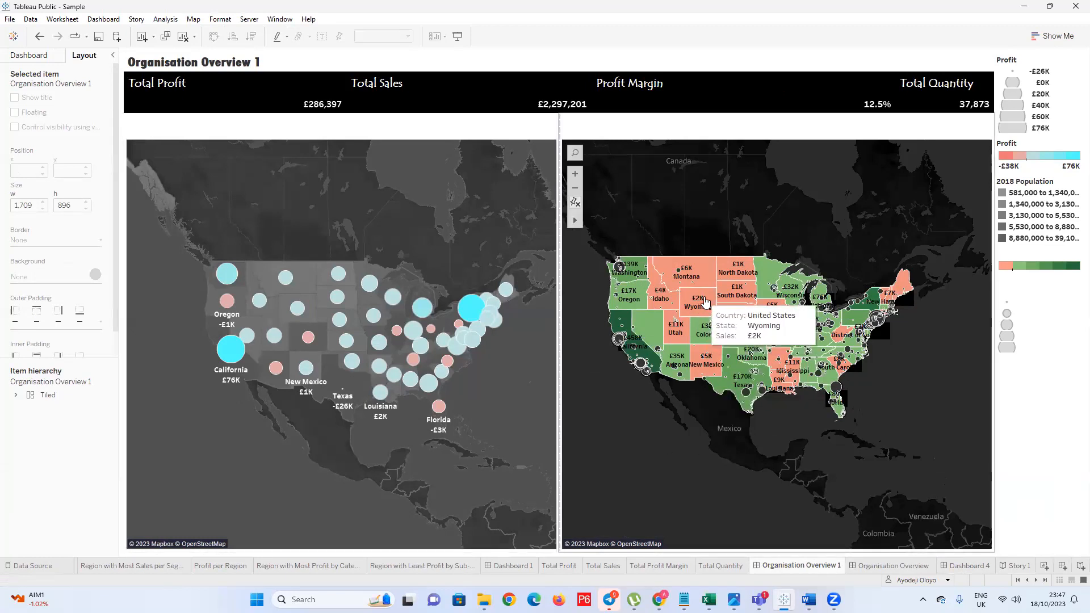